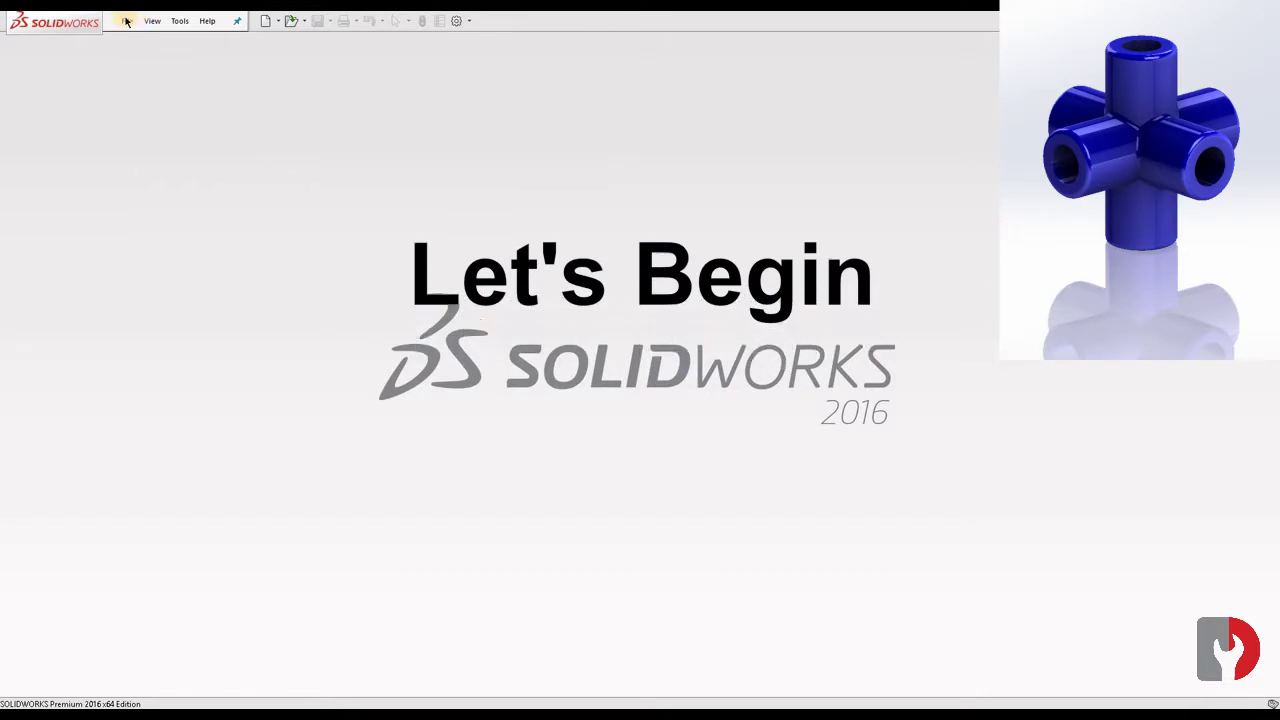
Show the File menu with New, Open and the recent documents list
{"action": "left_click", "coordinate": [127, 21]}
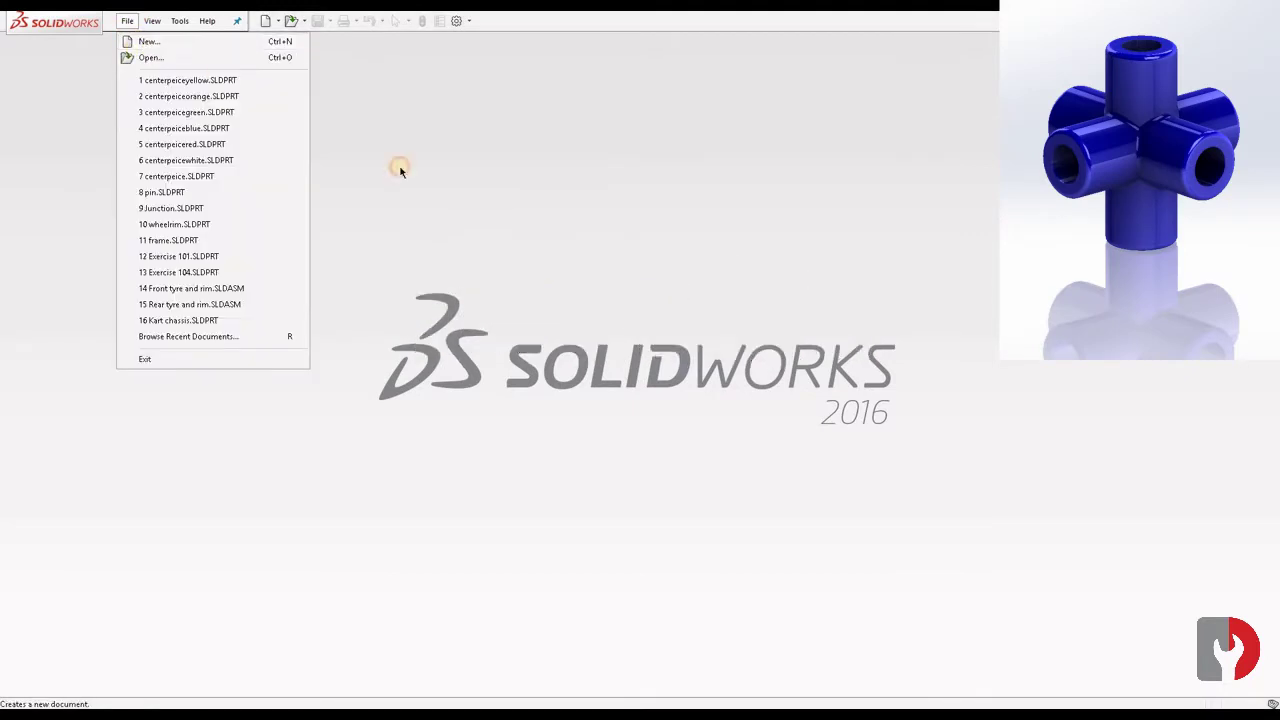
Create a new Part document, Part6, with MMGS (millimetre, gram, second) units
{"action": "key", "text": "ctrl+n"}
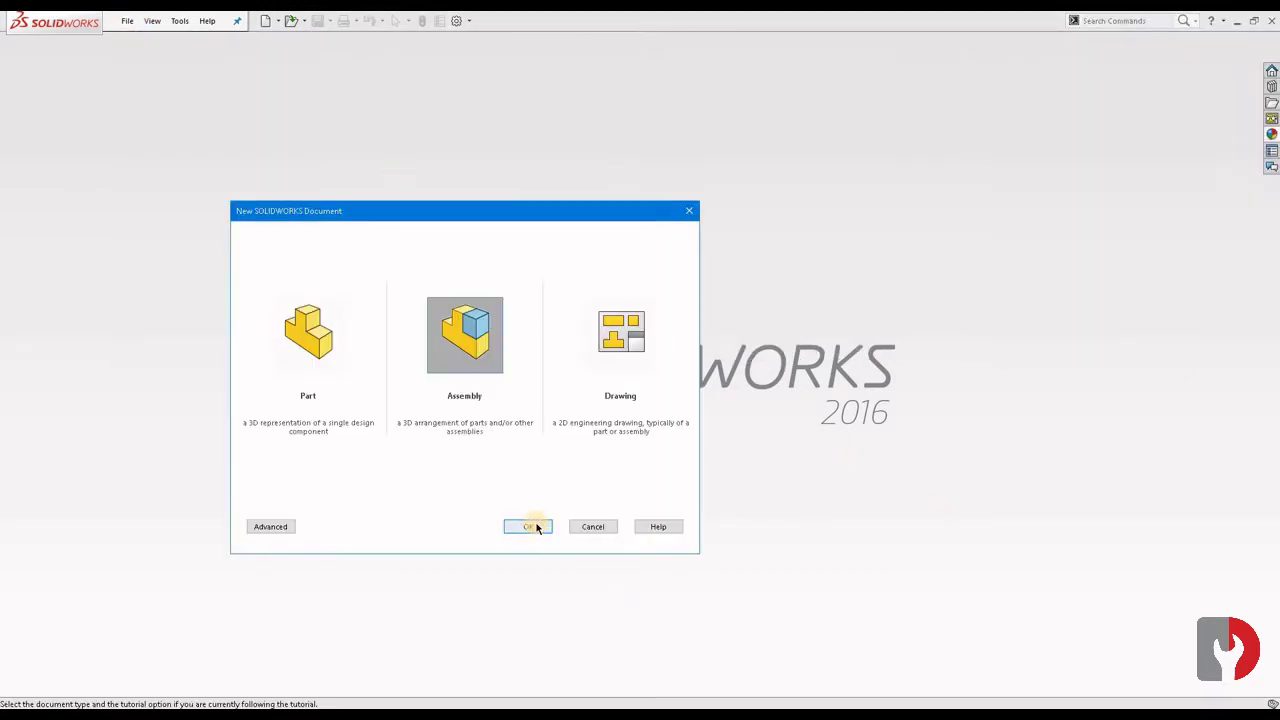
{"action": "left_click", "coordinate": [315, 337]}
{"action": "left_click", "coordinate": [526, 527]}
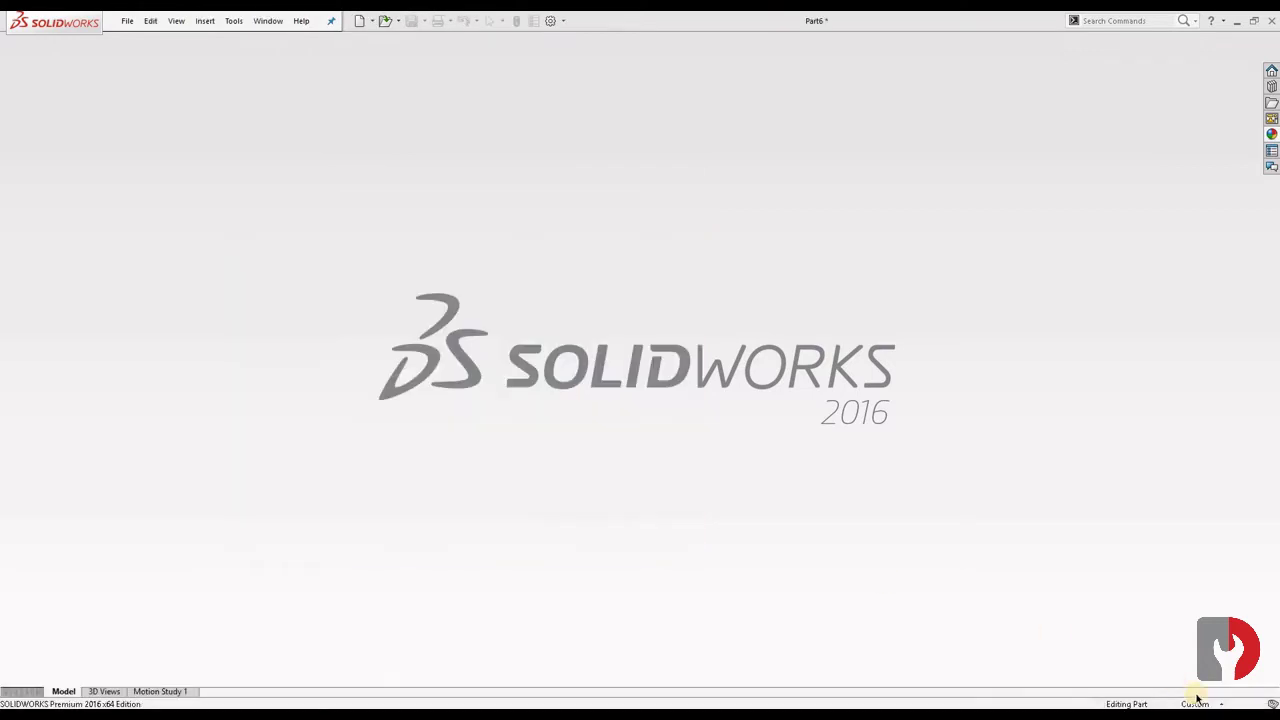
{"action": "left_click", "coordinate": [1197, 703]}
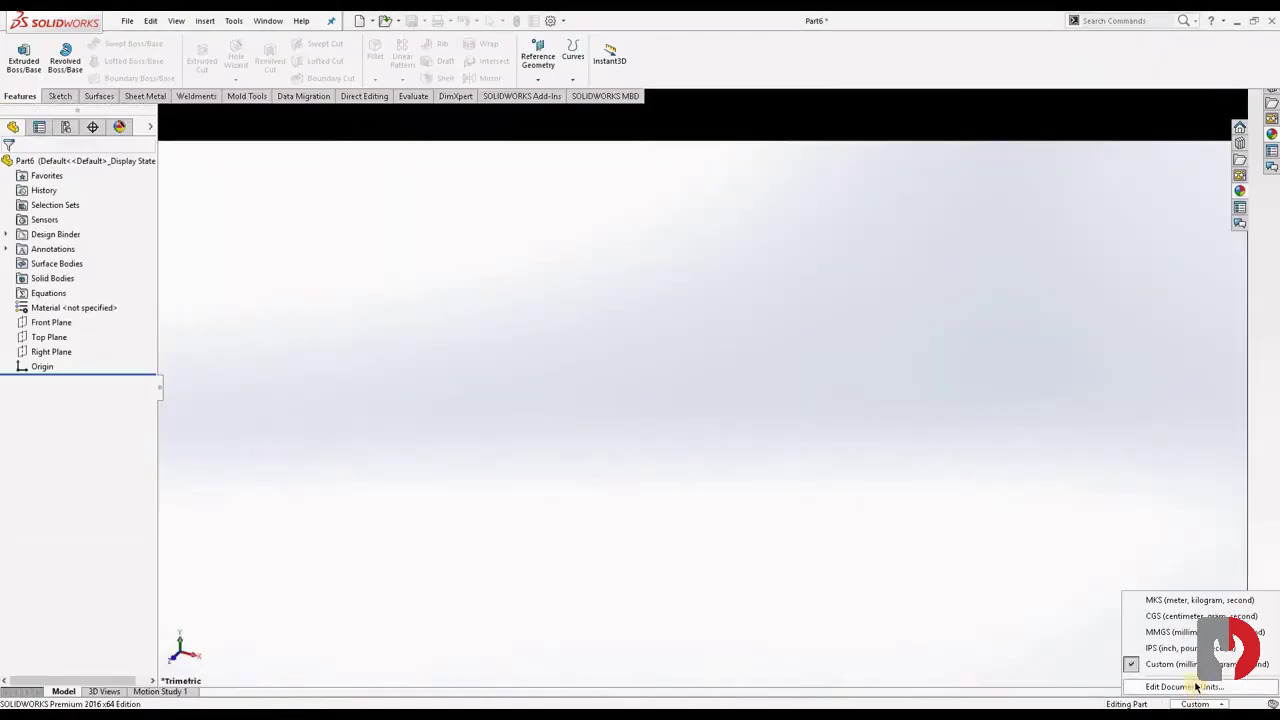
{"action": "left_click", "coordinate": [1183, 631]}
Sketch a circle at the origin on the Top Plane and dimension it 7 mm diameter
{"action": "left_click", "coordinate": [50, 337]}
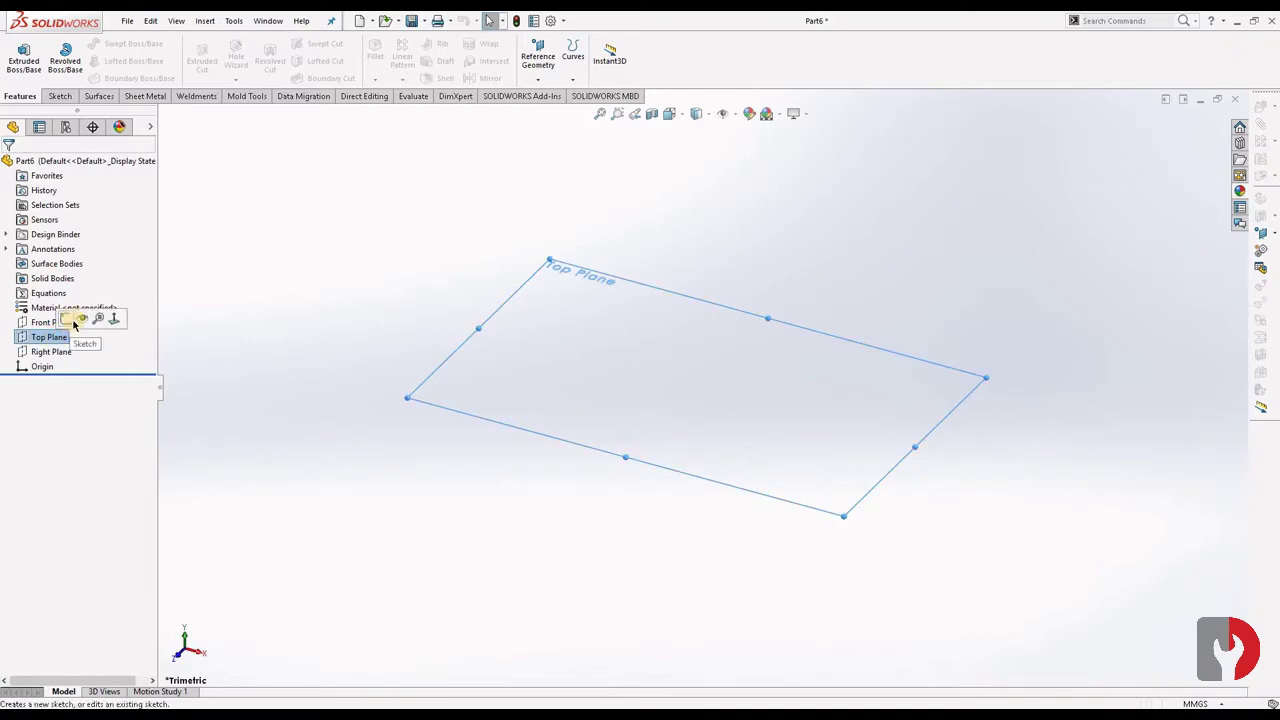
{"action": "left_click", "coordinate": [69, 319]}
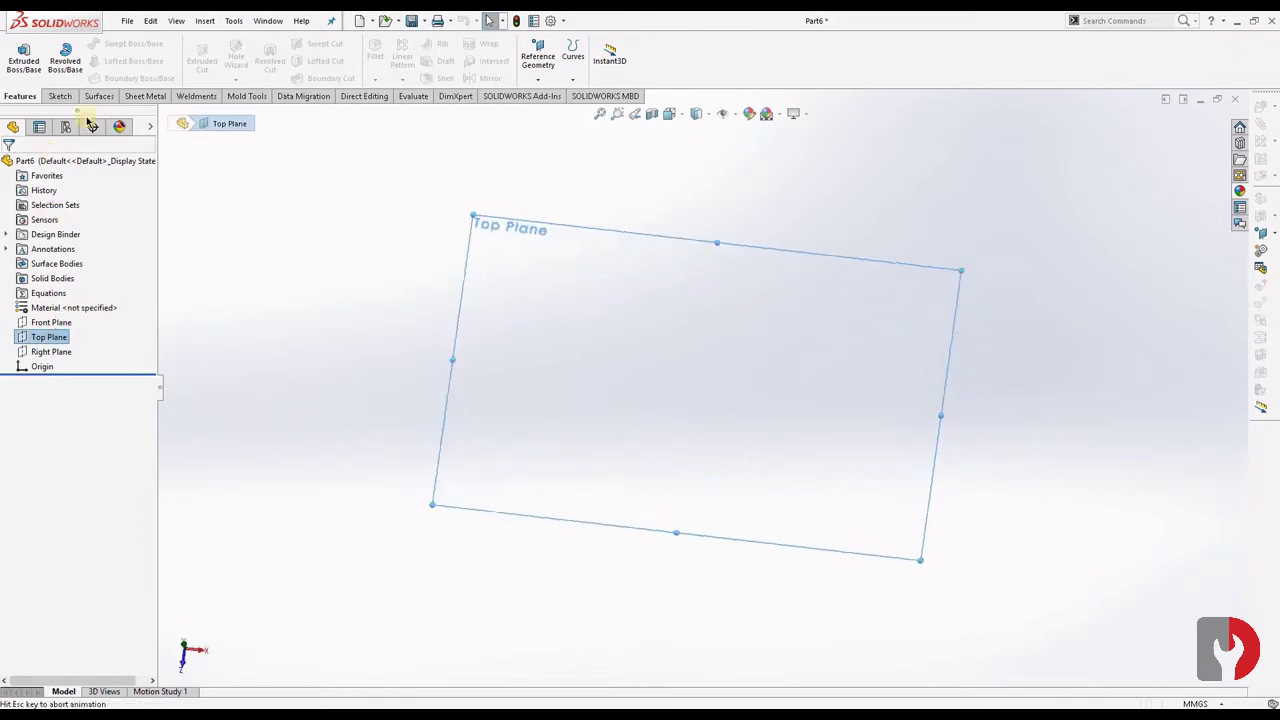
{"action": "left_click", "coordinate": [113, 43]}
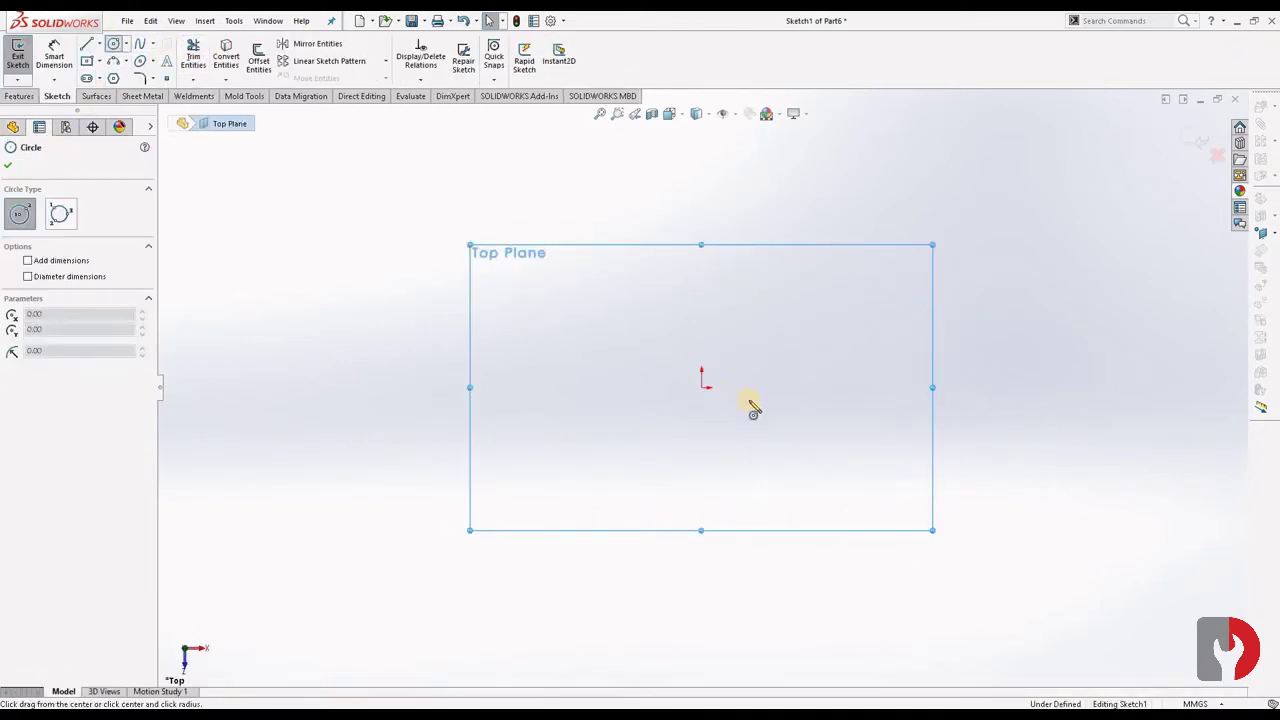
{"action": "left_click", "coordinate": [701, 387]}
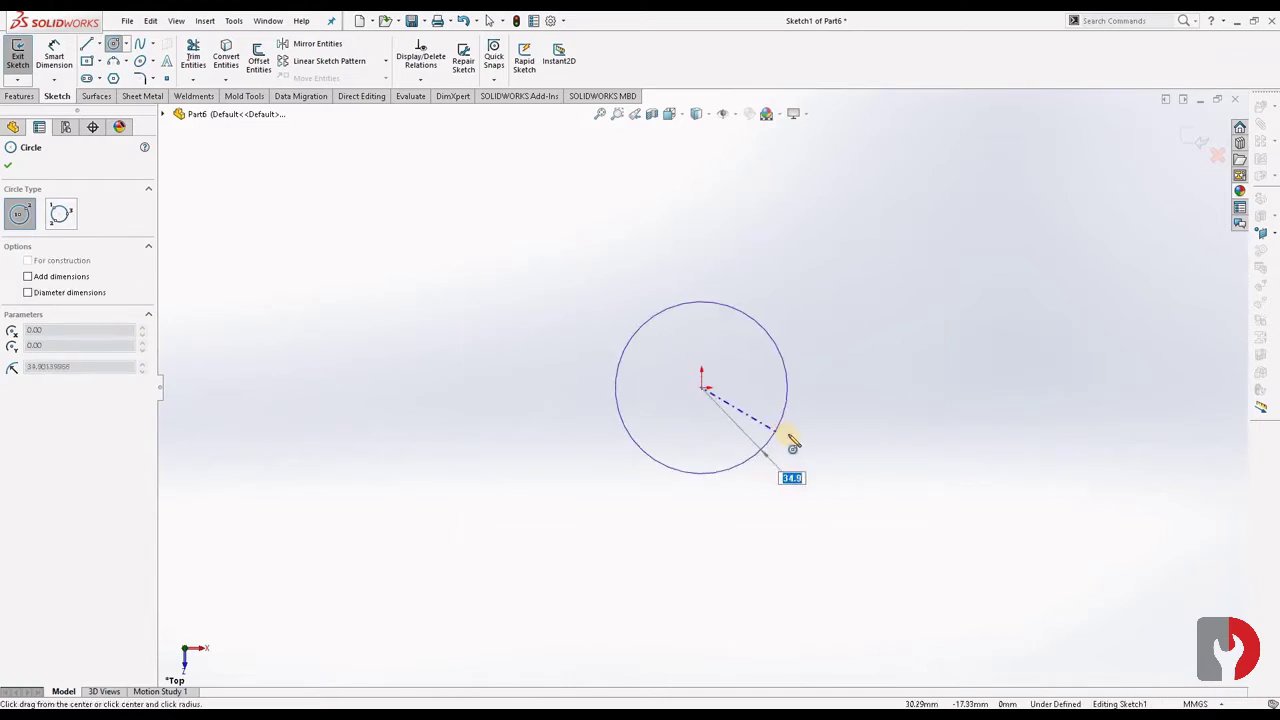
{"action": "left_click", "coordinate": [787, 437]}
{"action": "left_click", "coordinate": [54, 55]}
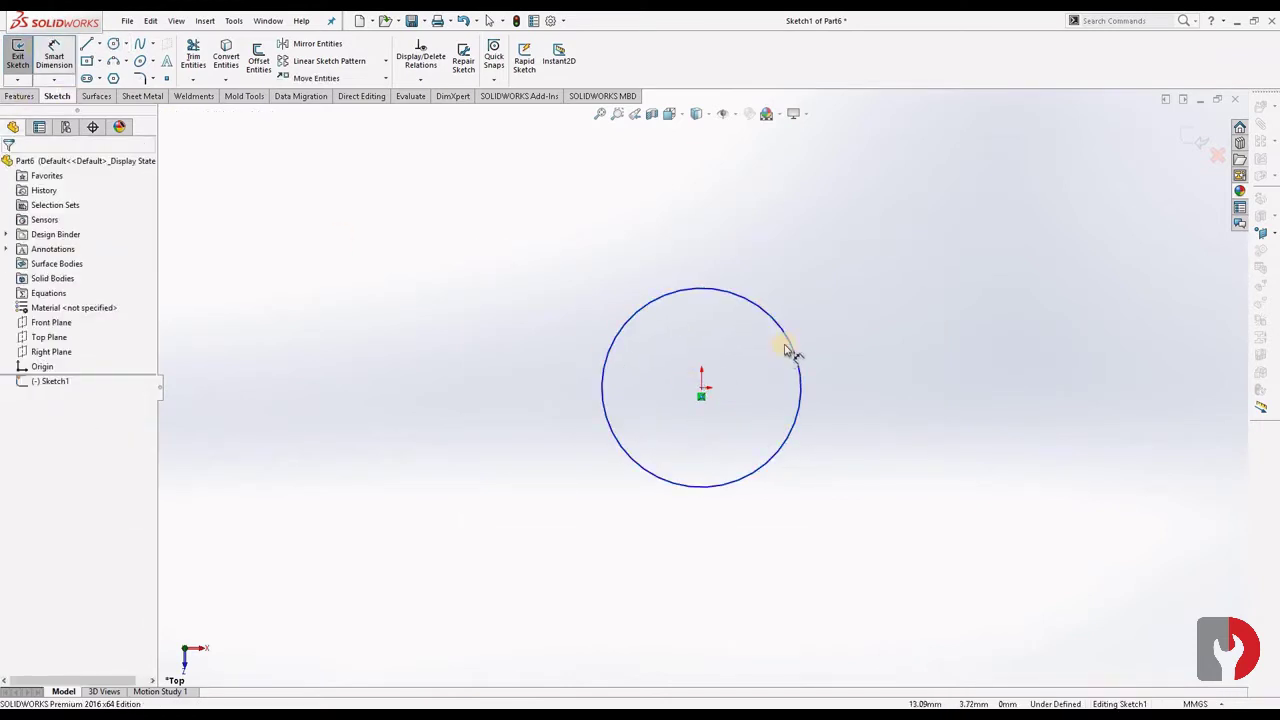
{"action": "left_click", "coordinate": [901, 279]}
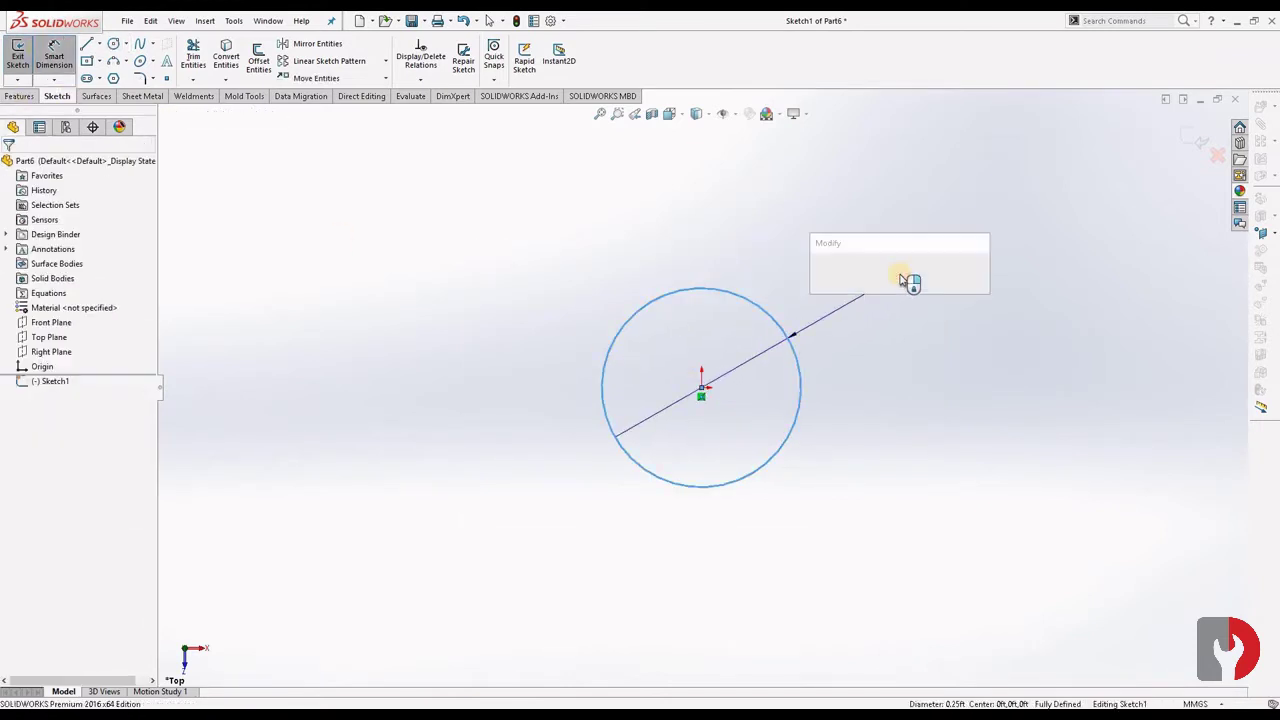
{"action": "type", "text": "7"}
{"action": "key", "text": "Return"}
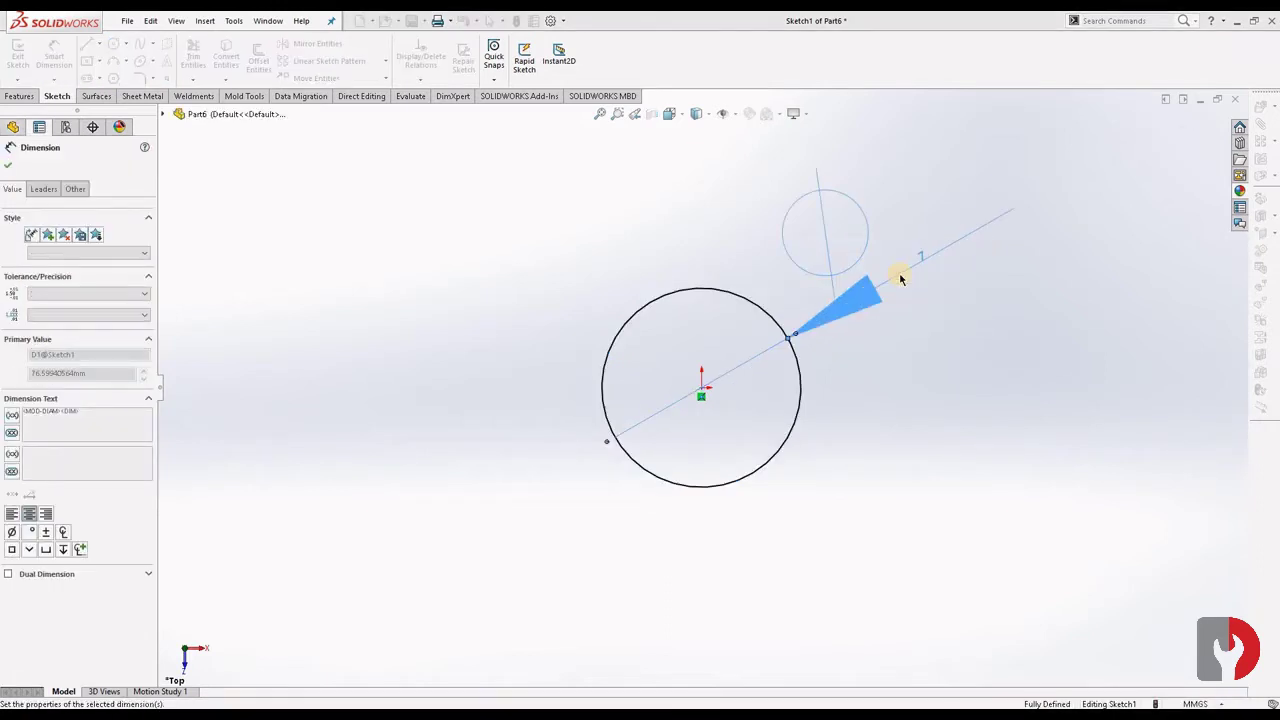
Extrude the circle Mid Plane 20 mm into Boss-Extrude1
{"action": "left_click", "coordinate": [22, 96]}
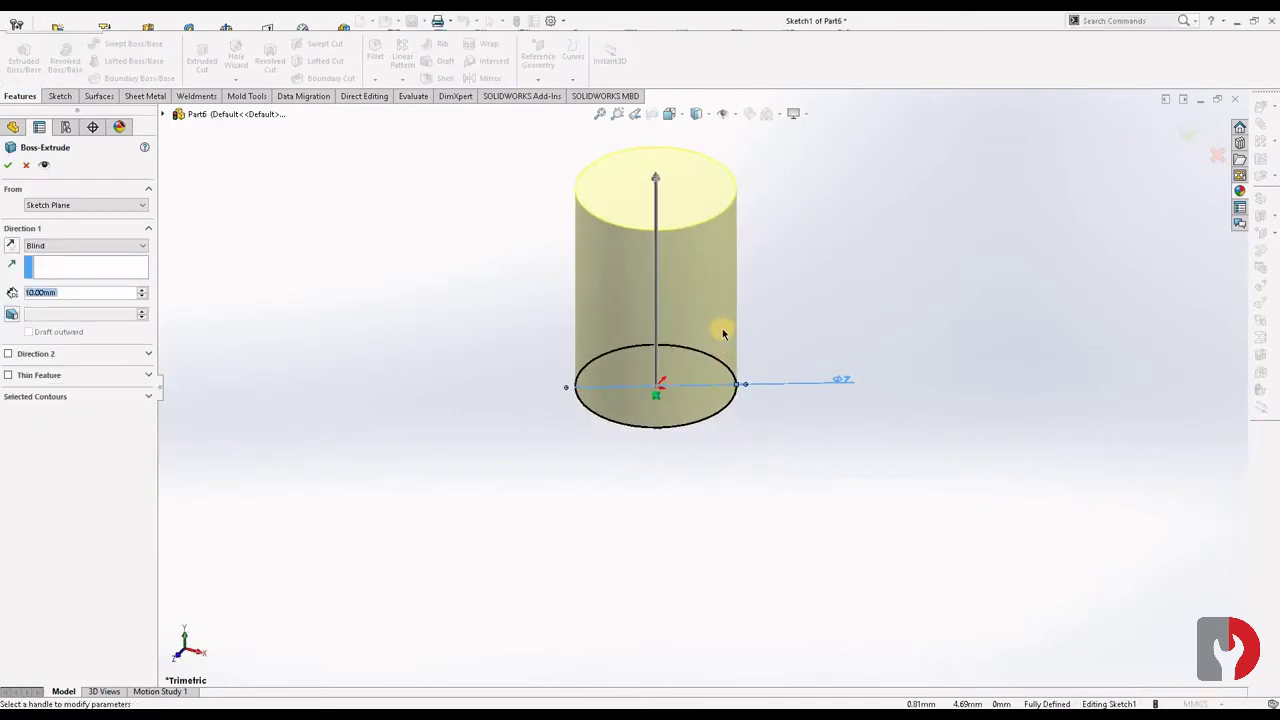
{"action": "left_click", "coordinate": [47, 245]}
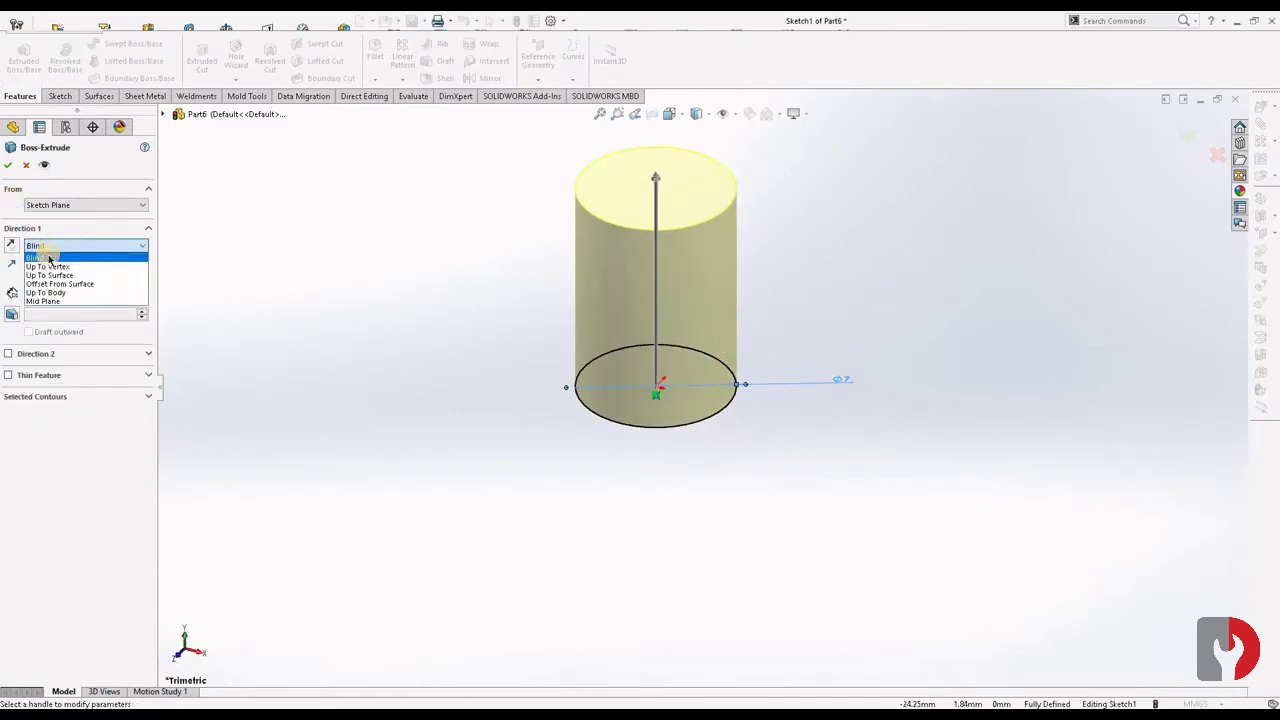
{"action": "left_click", "coordinate": [42, 300]}
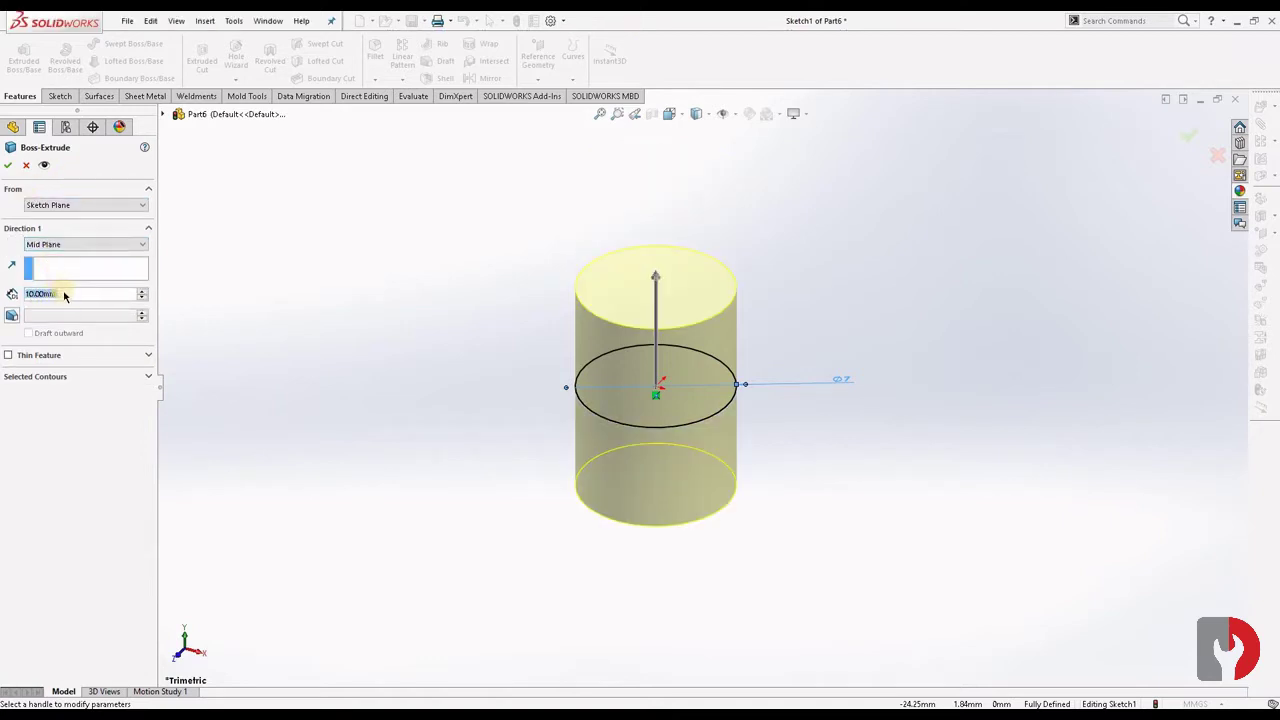
{"action": "type", "text": "20"}
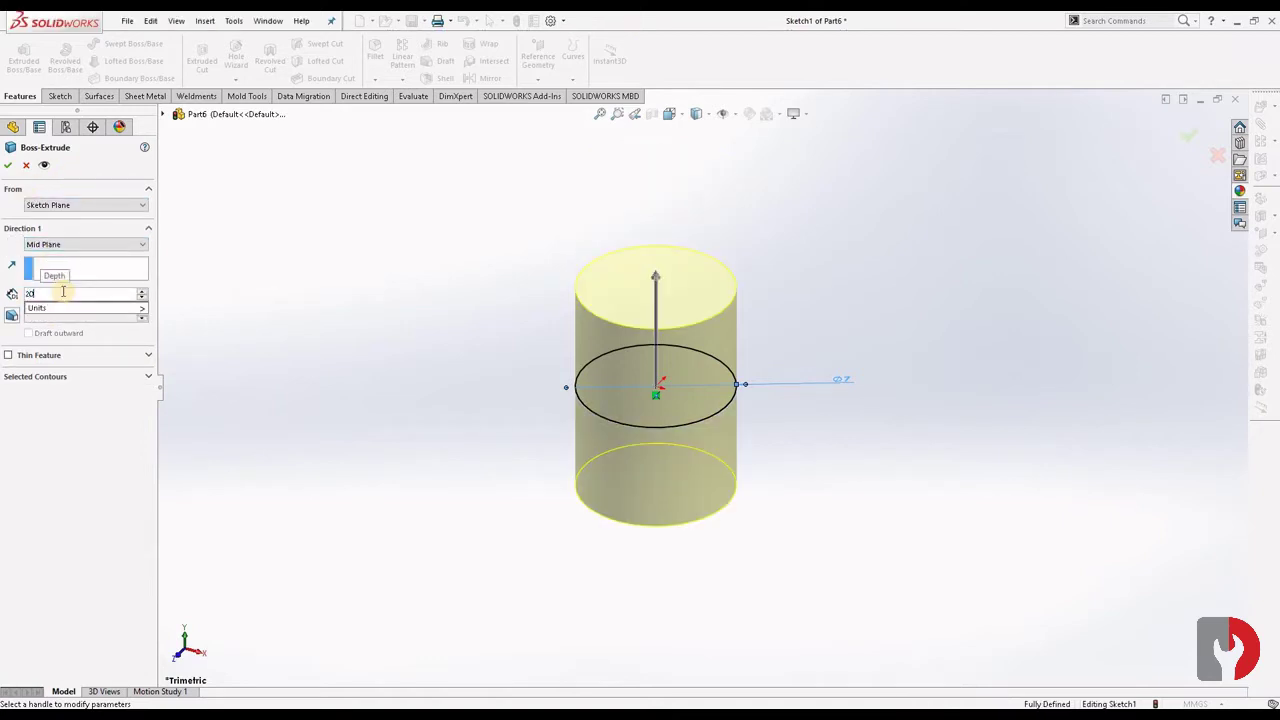
{"action": "key", "text": "Return"}
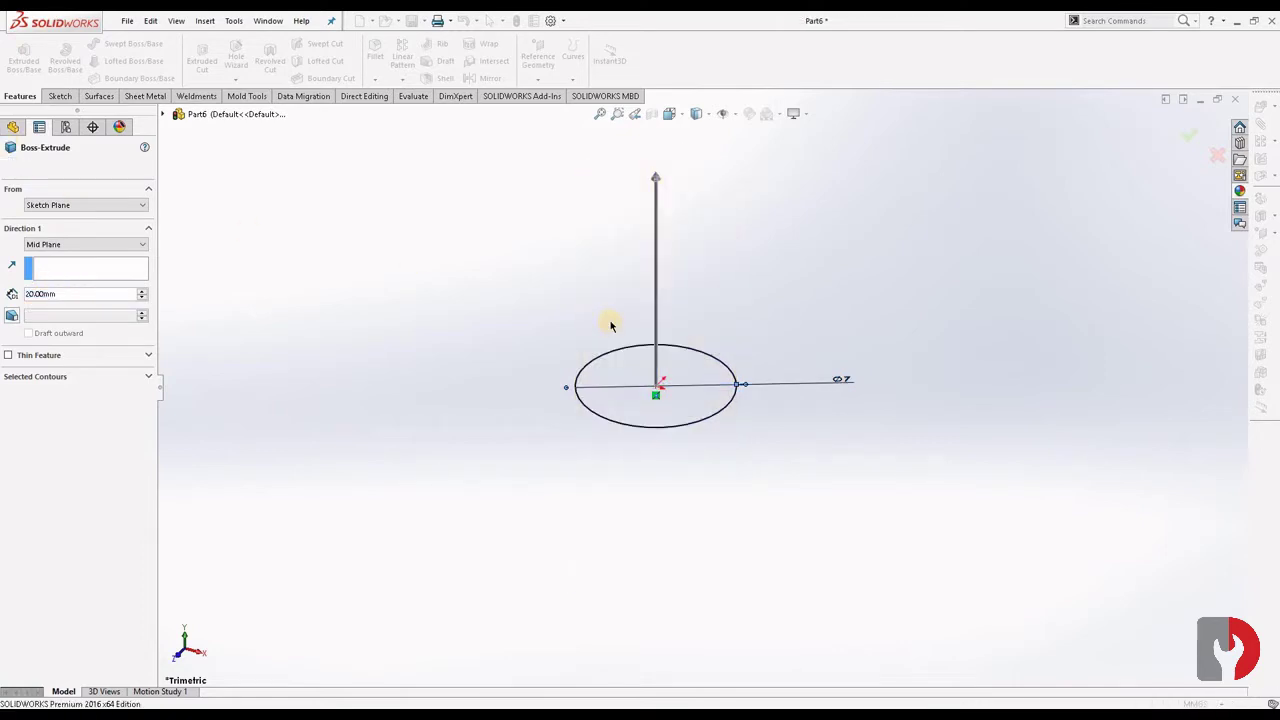
{"action": "key", "text": "Return"}
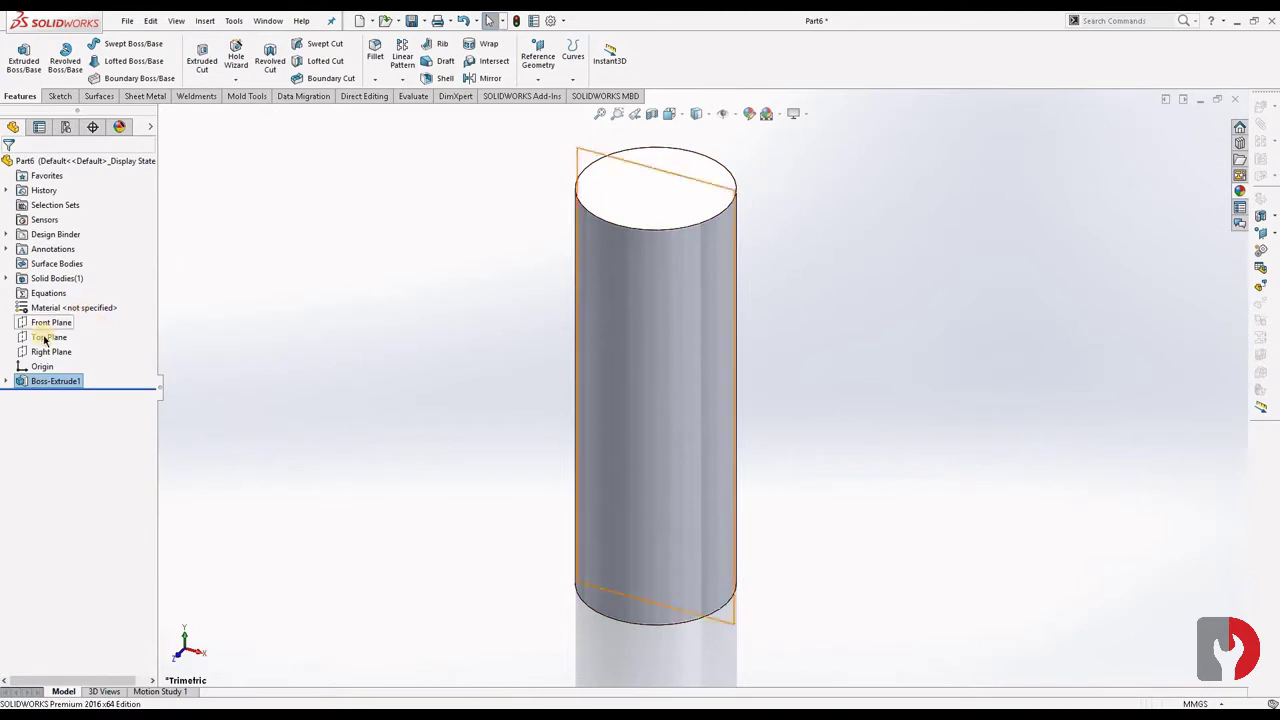
Sketch a circle centred on the origin on the Front Plane, viewed normal to it
{"action": "left_click", "coordinate": [47, 323]}
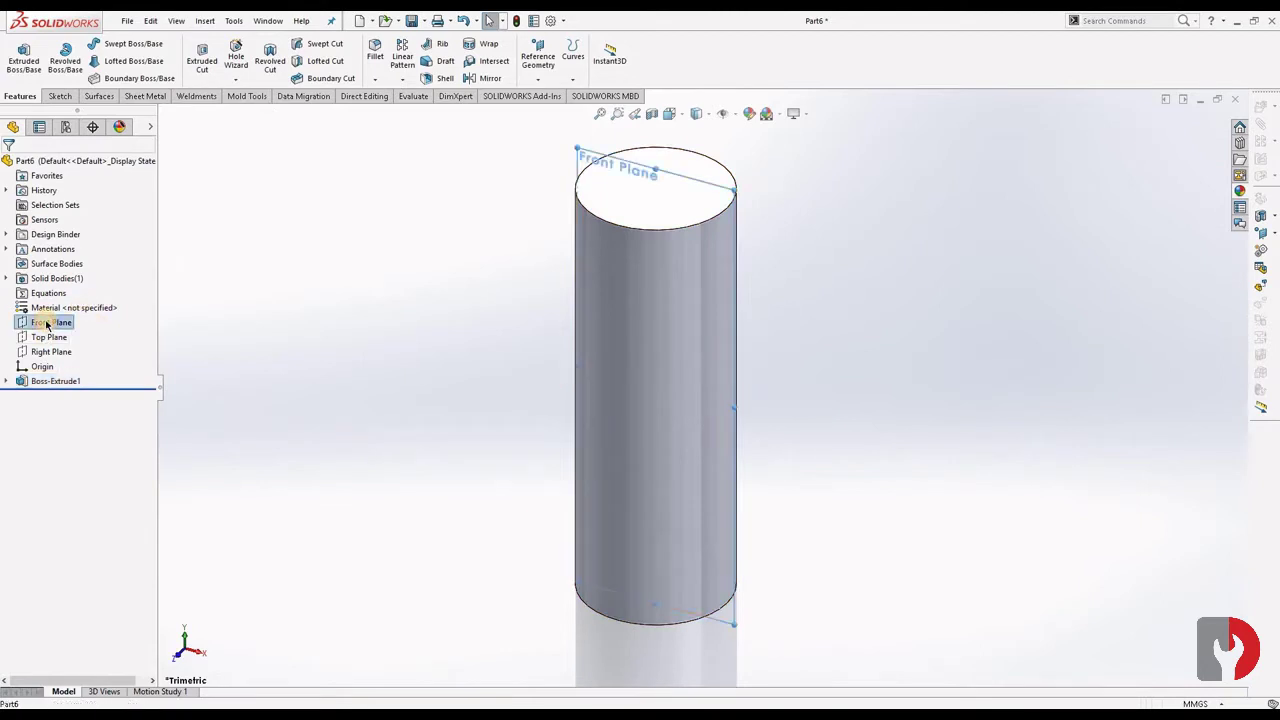
{"action": "left_click", "coordinate": [57, 305]}
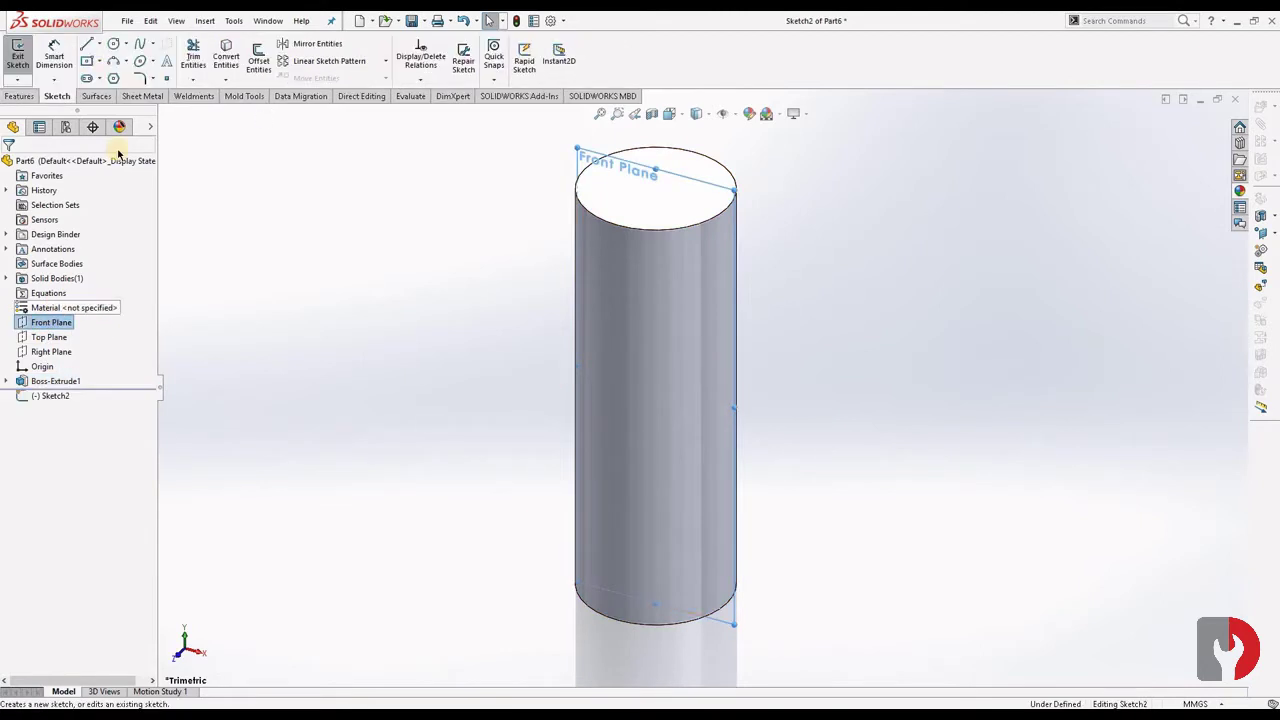
{"action": "left_click", "coordinate": [116, 46]}
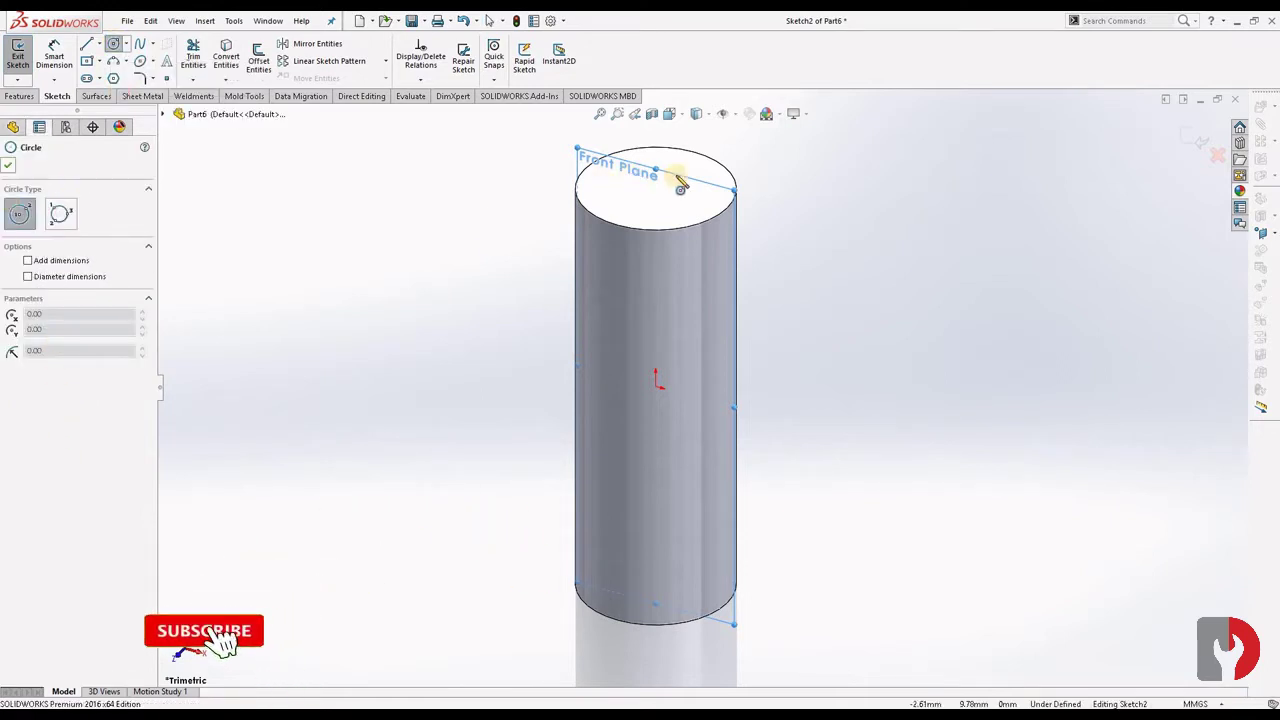
{"action": "right_click", "coordinate": [581, 153]}
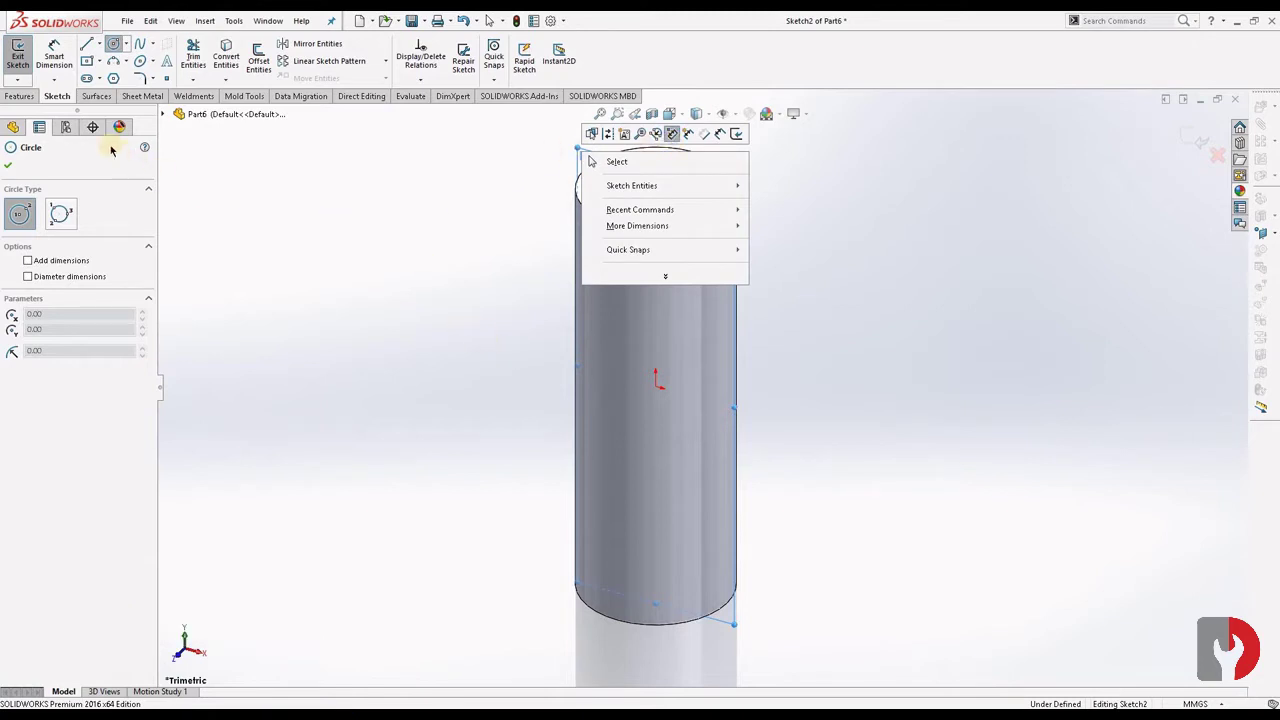
{"action": "left_click", "coordinate": [60, 165]}
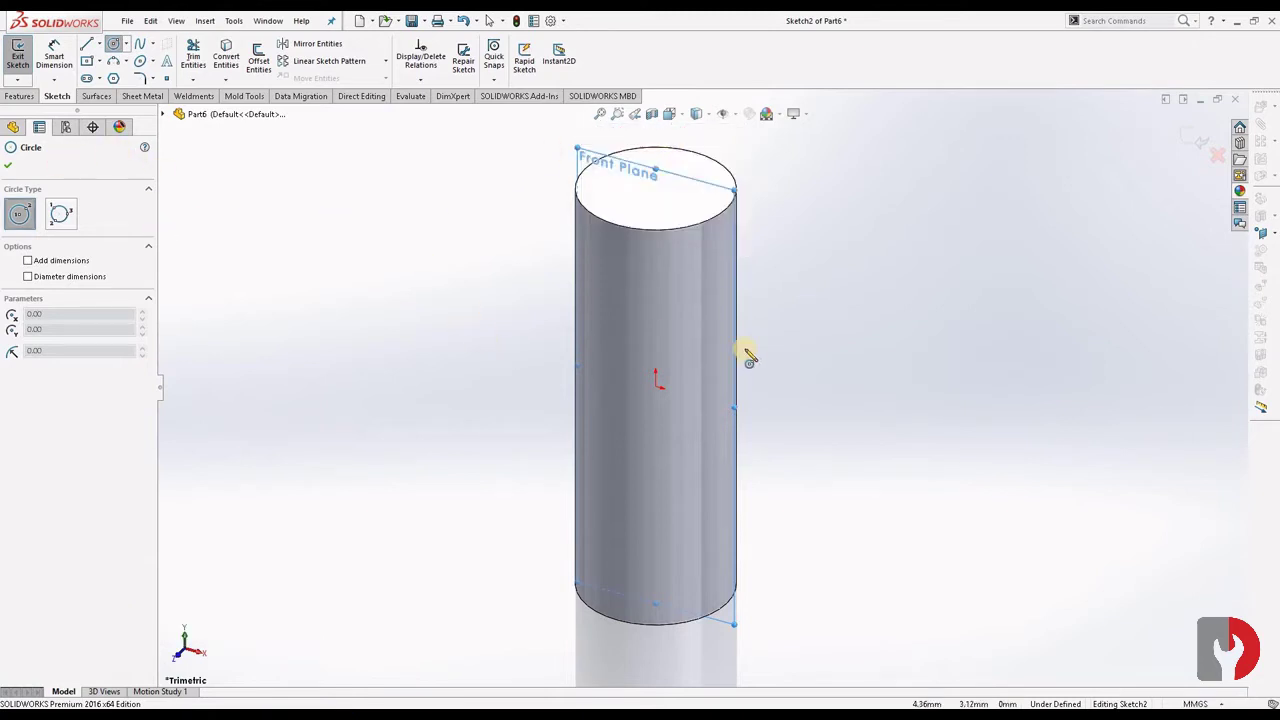
{"action": "key", "text": "ctrl+8"}
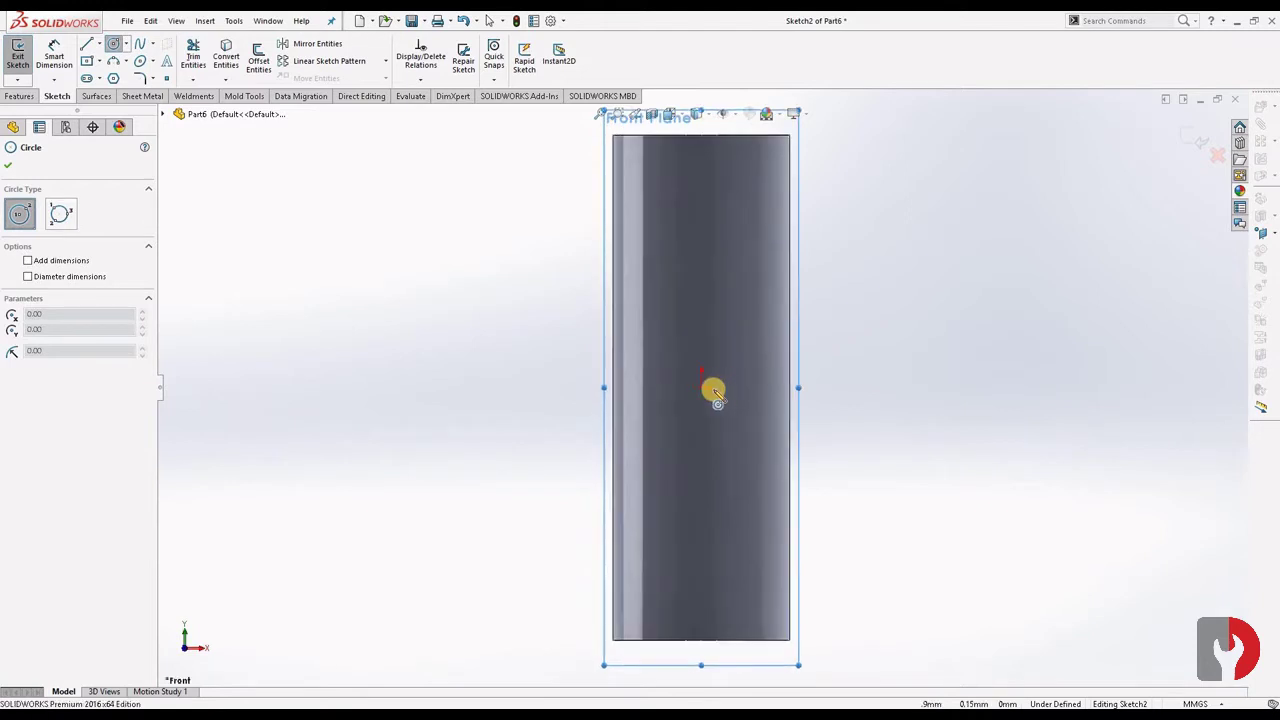
{"action": "left_click", "coordinate": [702, 388]}
{"action": "left_click", "coordinate": [763, 437]}
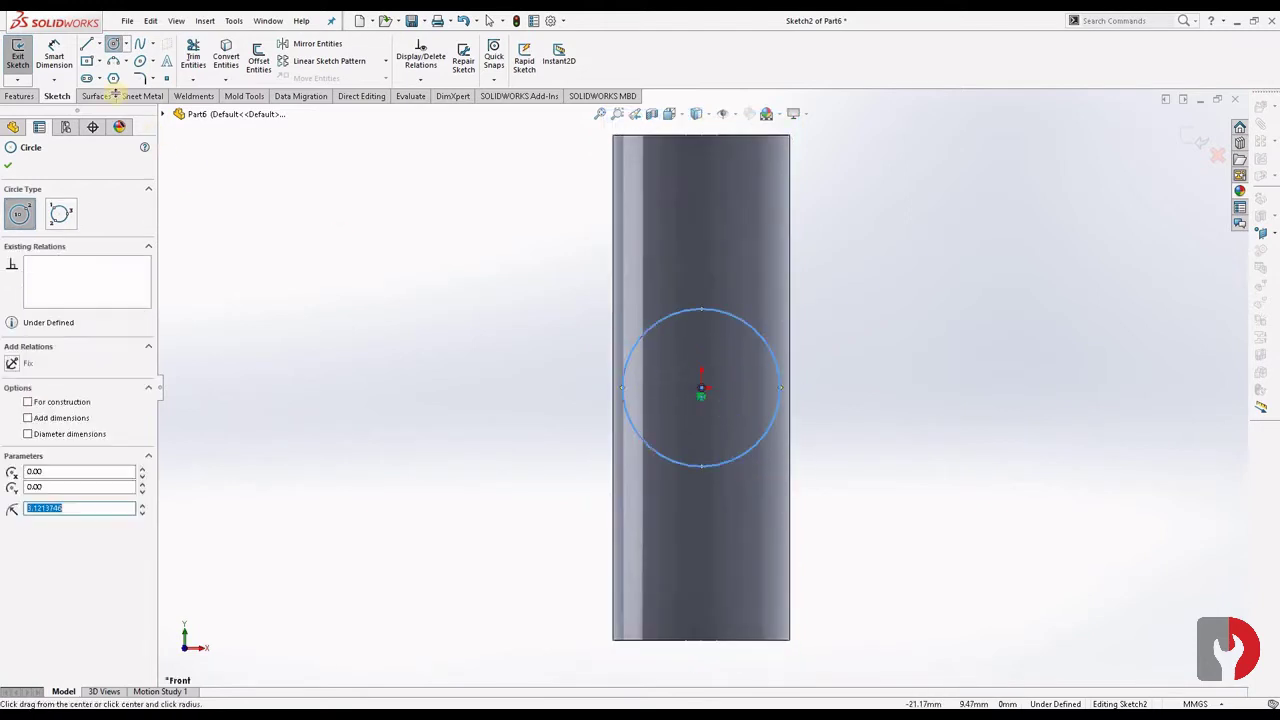
Dimension the Front Plane circle to 7 mm diameter
{"action": "left_click", "coordinate": [56, 62]}
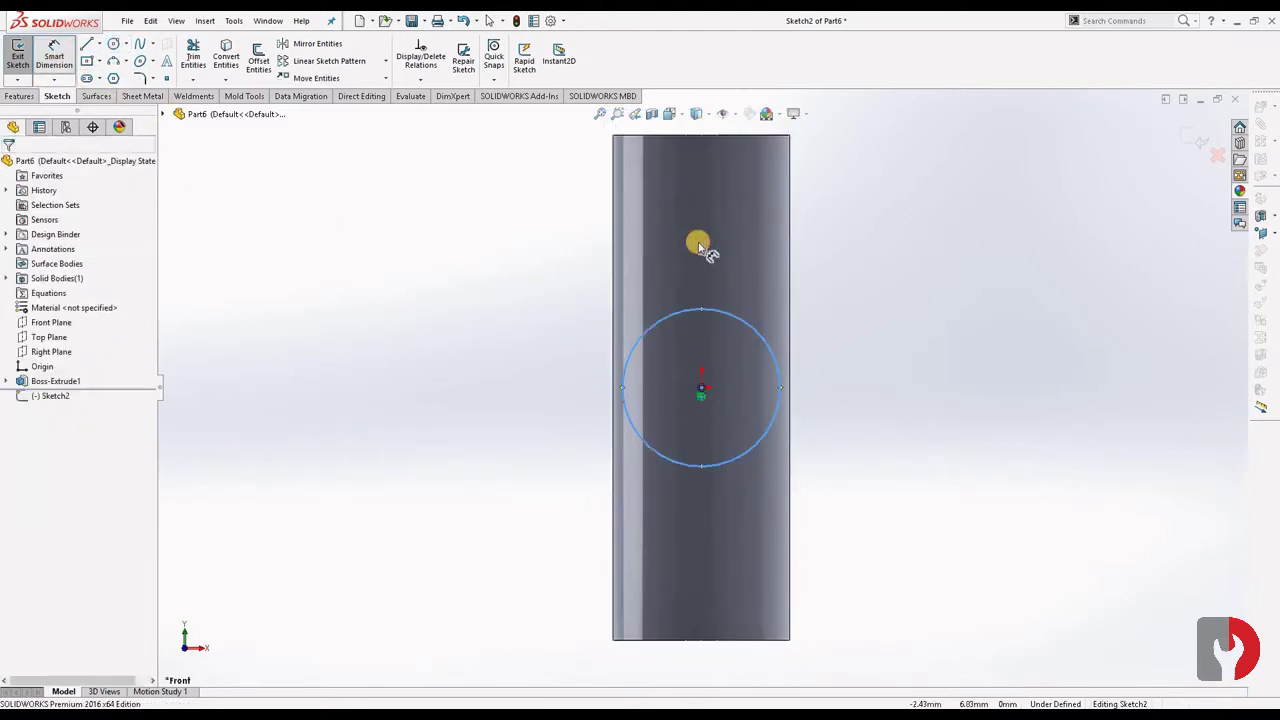
{"action": "left_click", "coordinate": [757, 330]}
{"action": "left_click", "coordinate": [929, 266]}
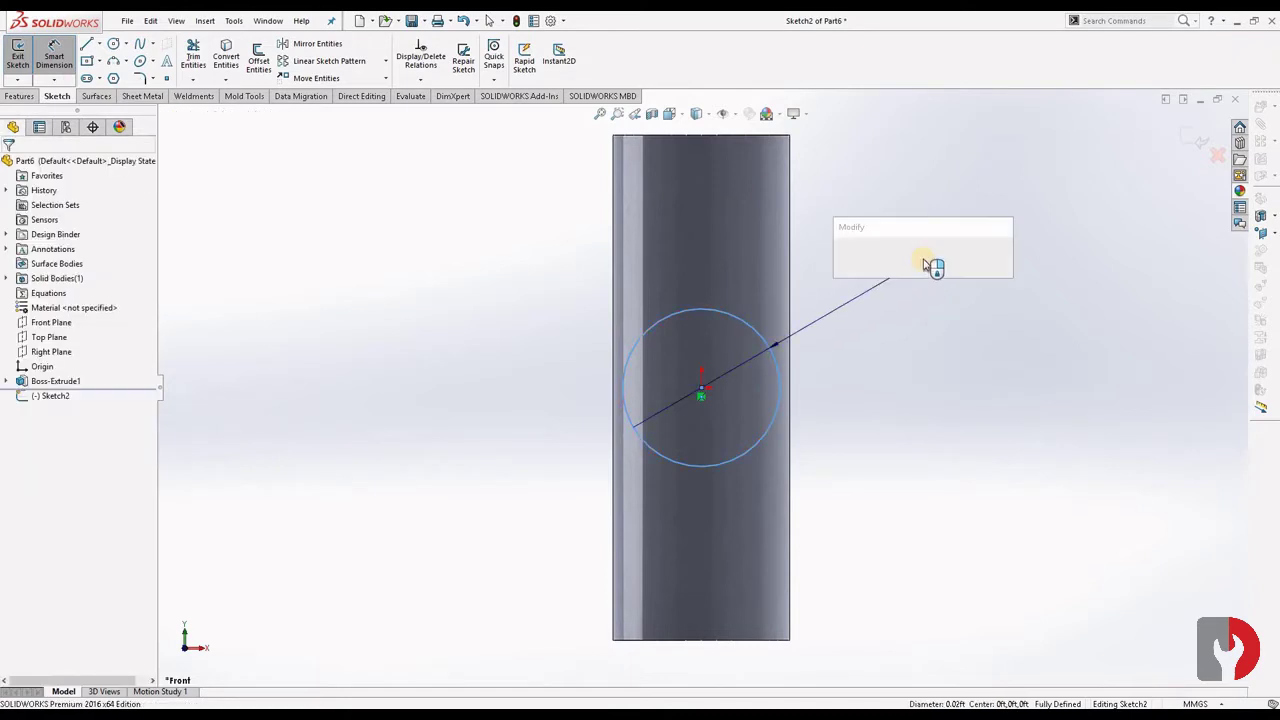
{"action": "type", "text": "7.00mm"}
{"action": "key", "text": "Return"}
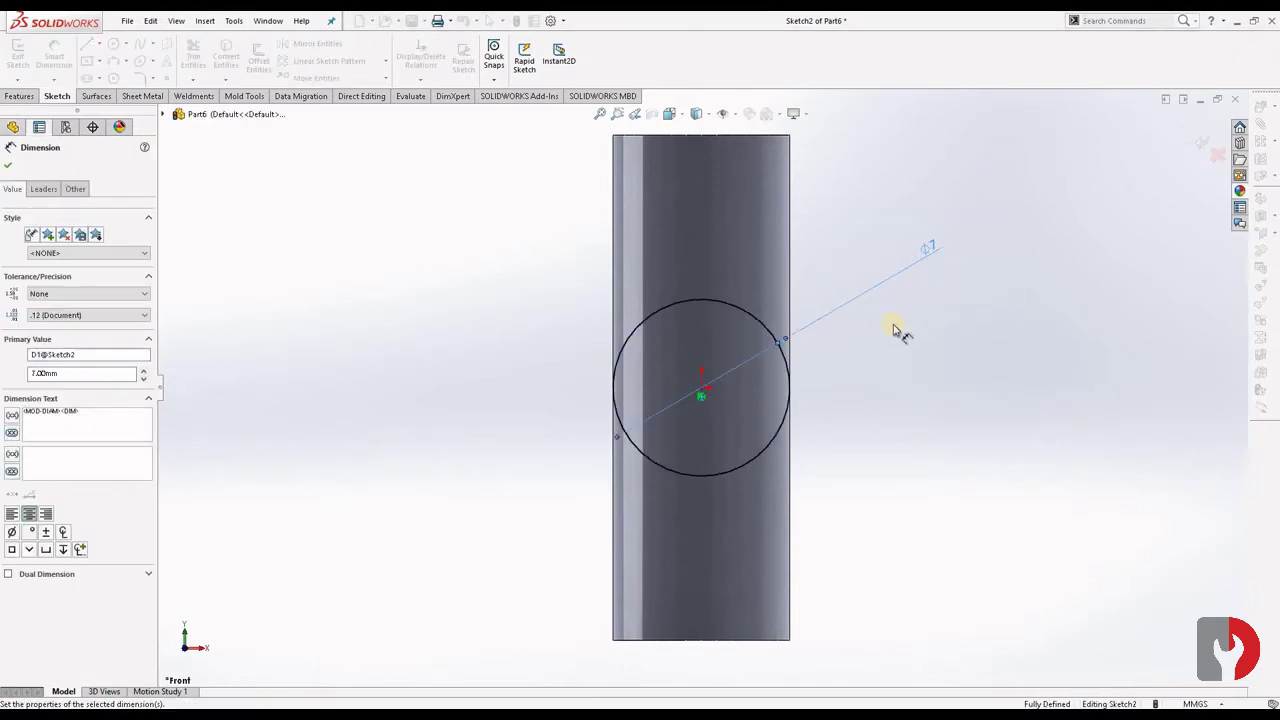
{"action": "left_click", "coordinate": [9, 160]}
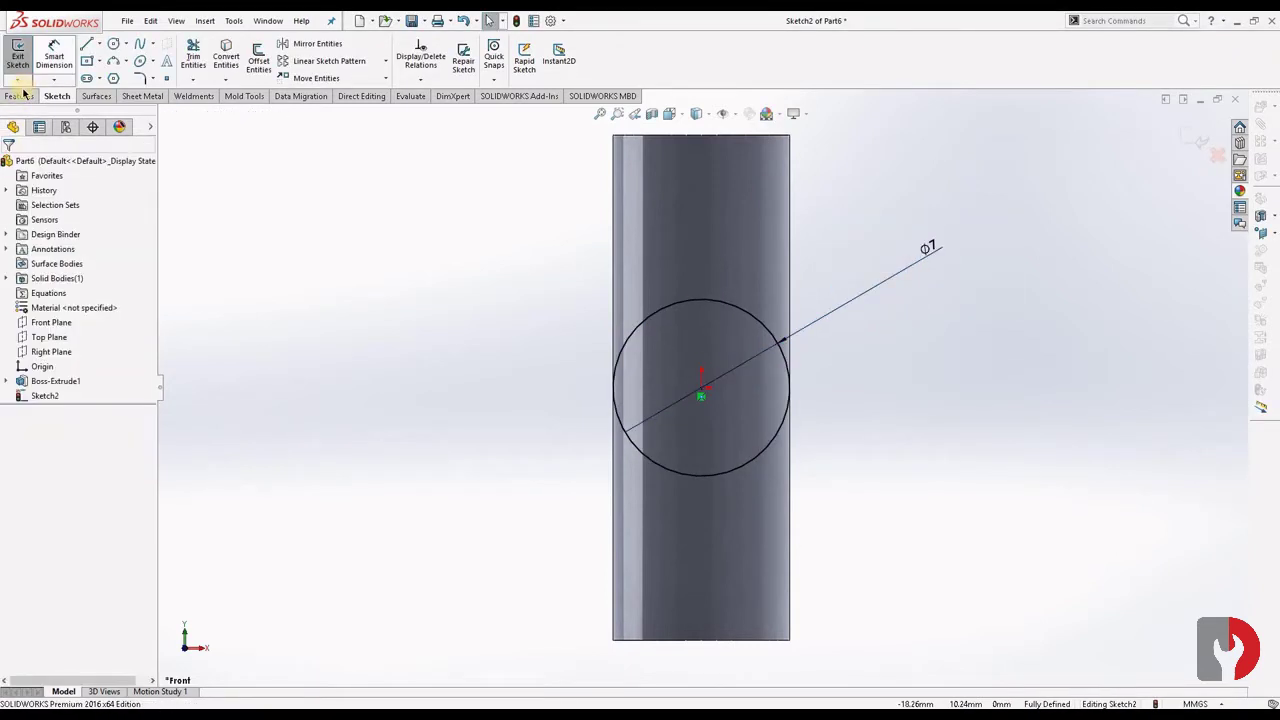
Preview a Mid Plane boss extrusion of the 7 mm circle
{"action": "left_click", "coordinate": [21, 99]}
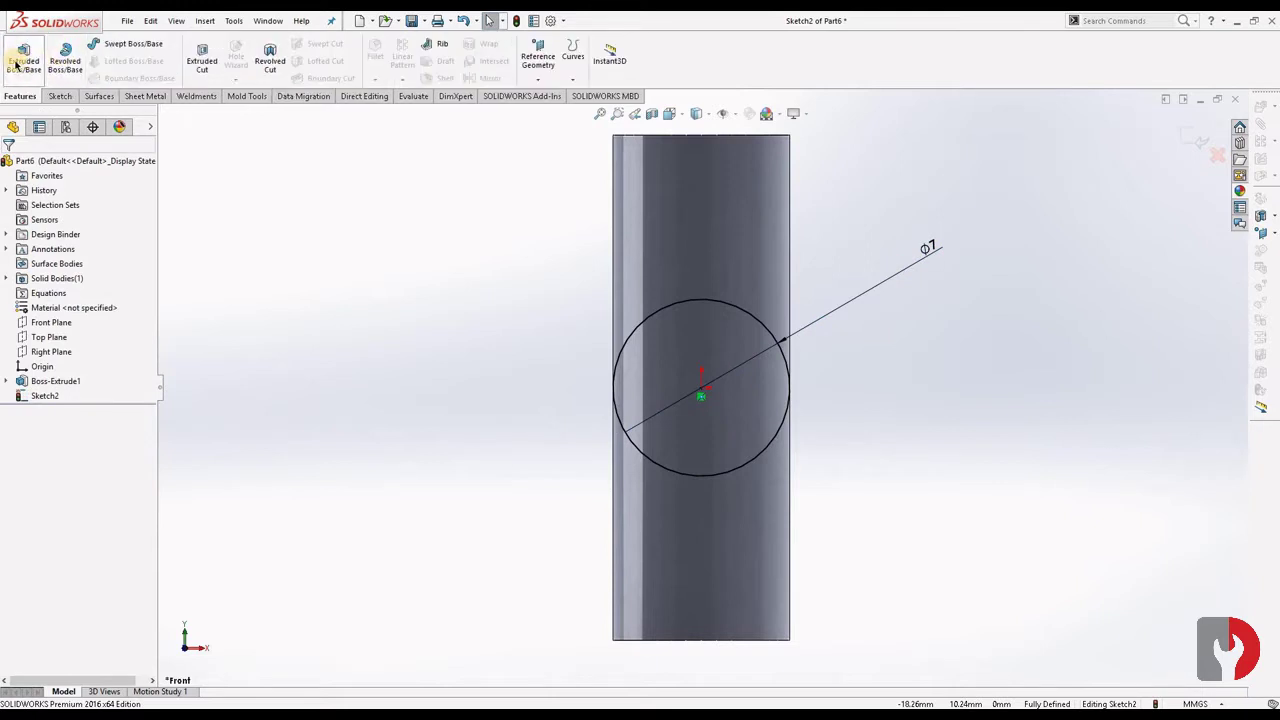
{"action": "left_click", "coordinate": [22, 62]}
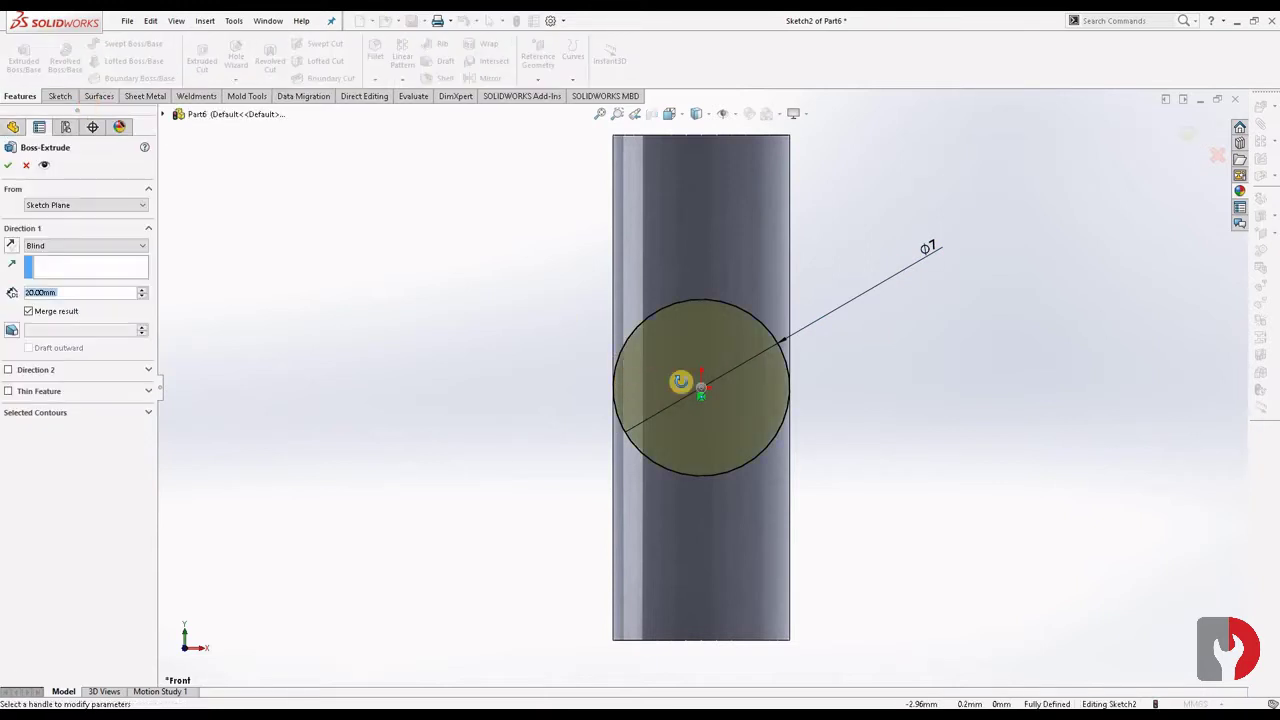
{"action": "left_click", "coordinate": [87, 247]}
{"action": "left_click", "coordinate": [68, 310]}
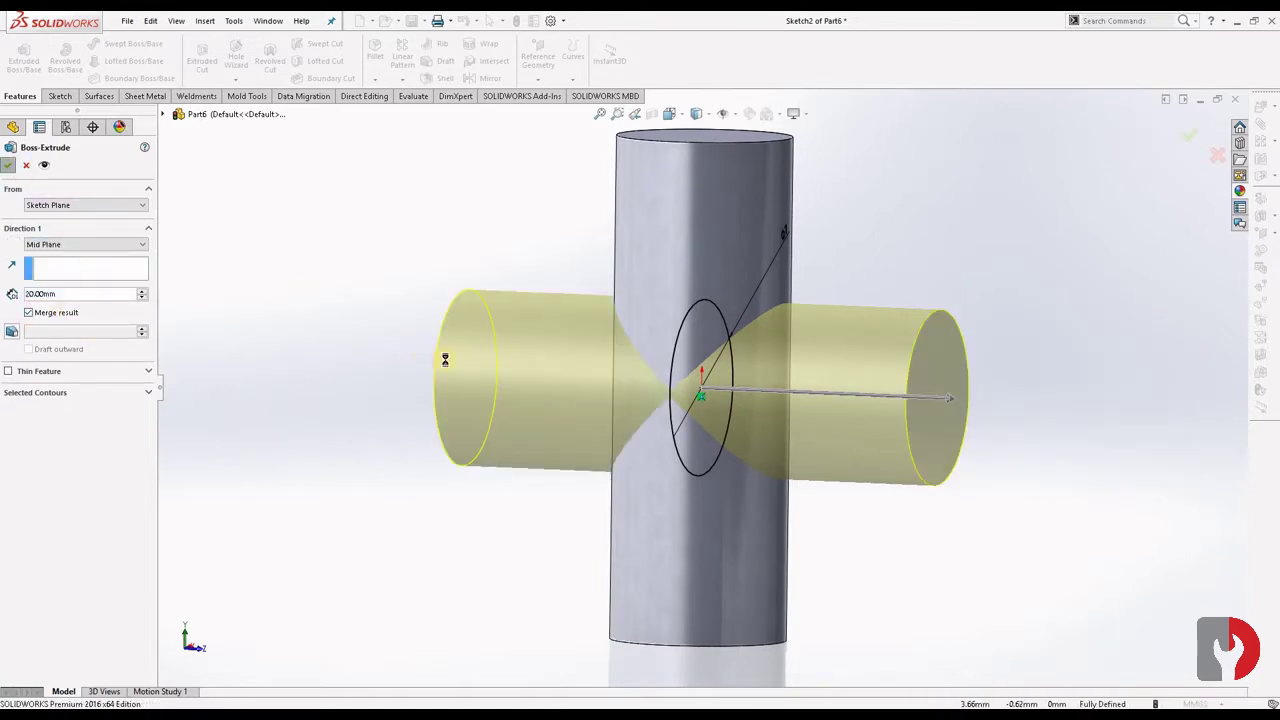
Finish Boss-Extrude2 and start a Right Plane sketch viewed normal to it
{"action": "key", "text": "Return"}
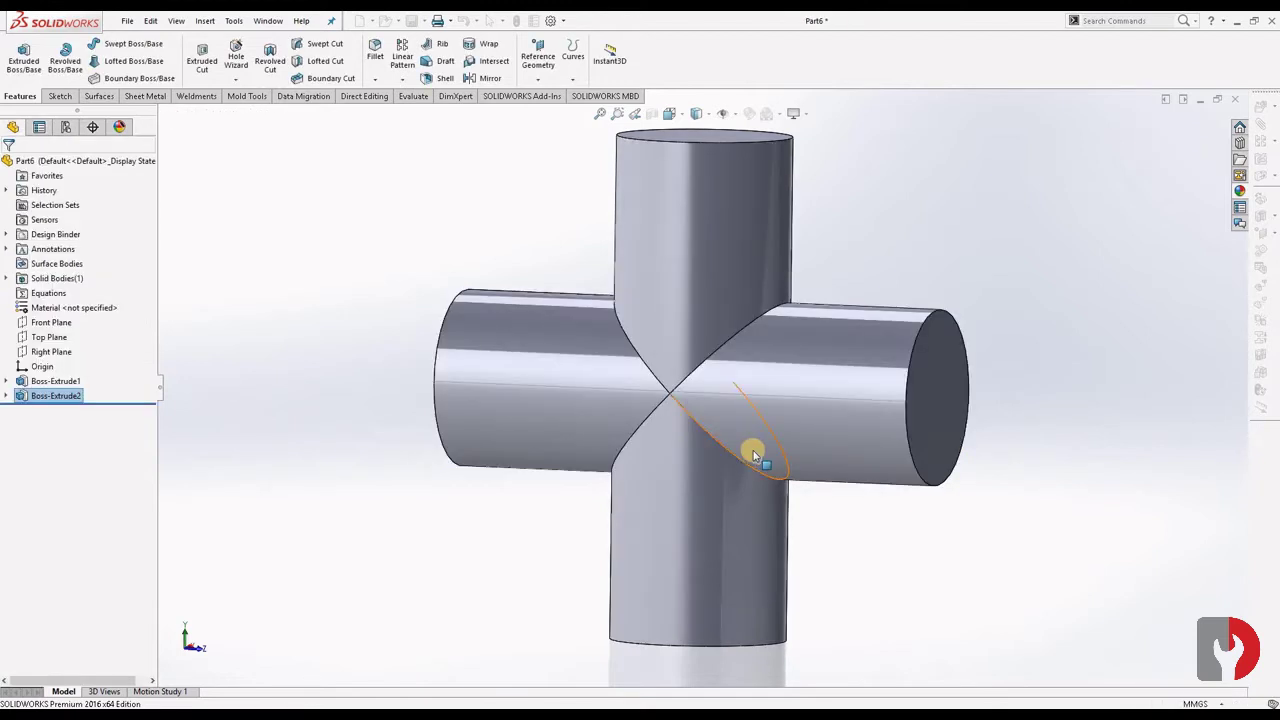
{"action": "mouse_move", "coordinate": [854, 526]}
{"action": "middle_mouse_down"}
{"action": "mouse_move", "coordinate": [684, 559]}
{"action": "mouse_move", "coordinate": [686, 517]}
{"action": "middle_mouse_up"}
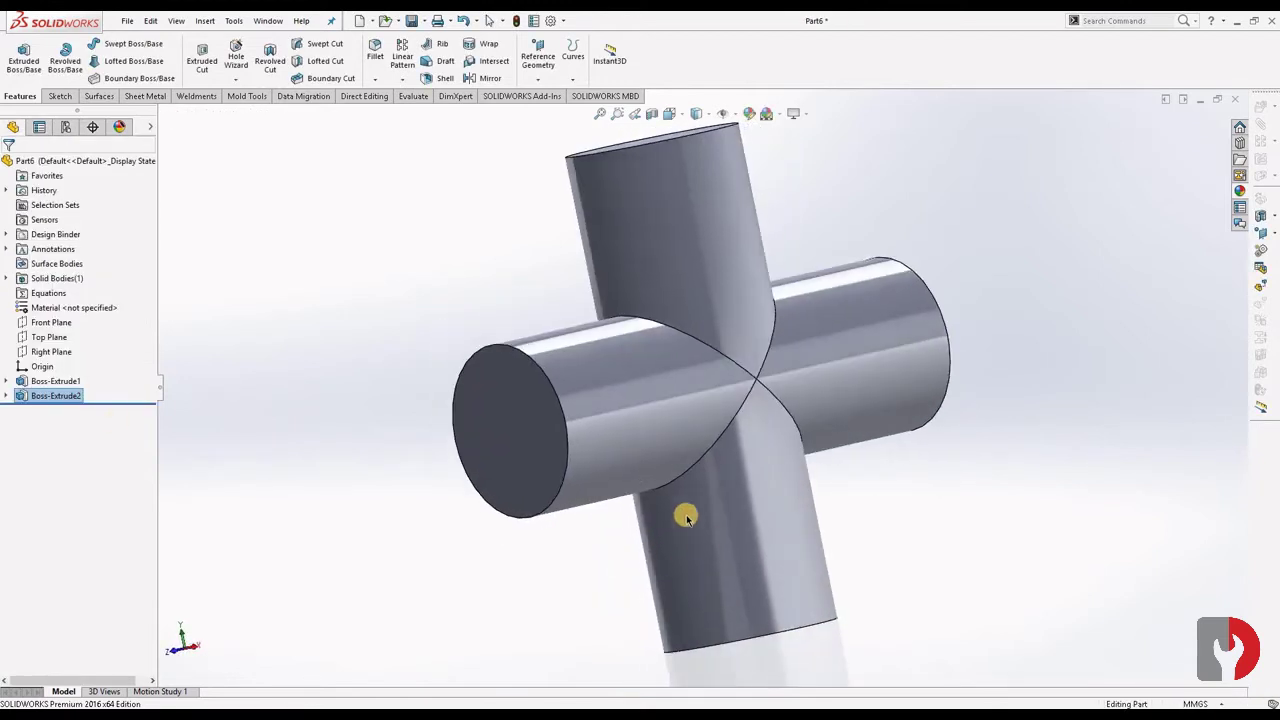
{"action": "left_click", "coordinate": [46, 353]}
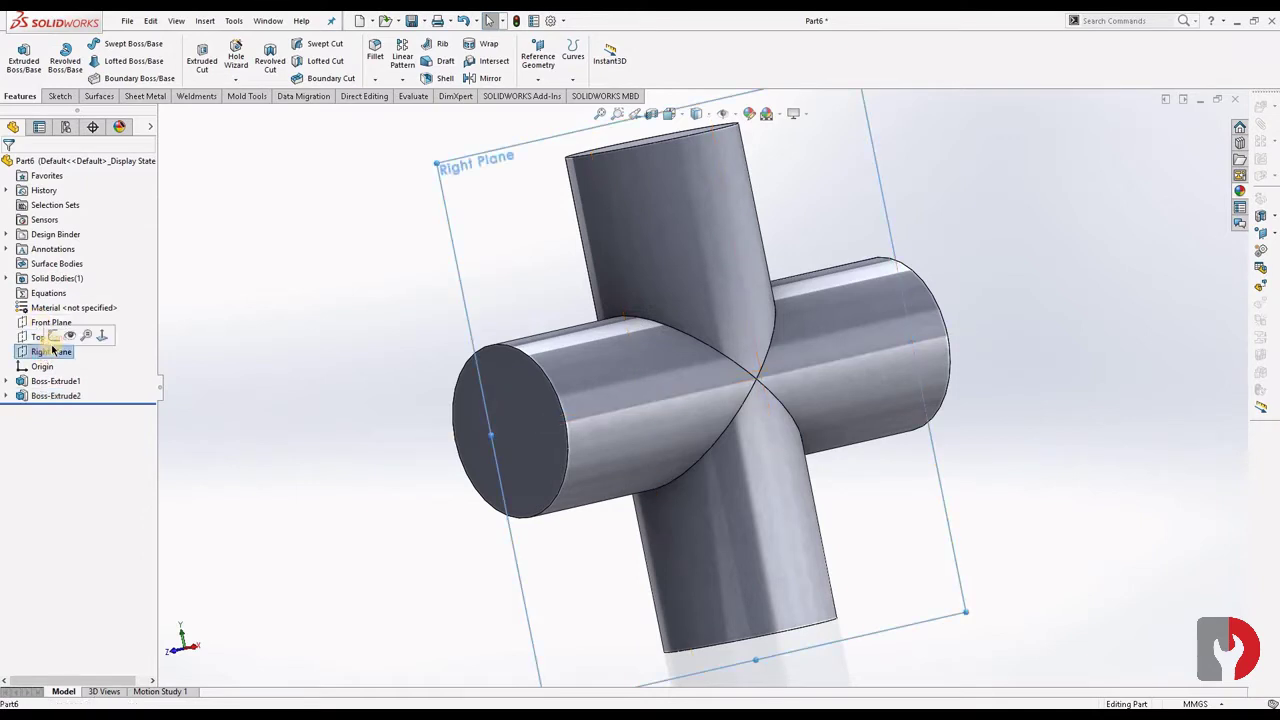
{"action": "left_click", "coordinate": [55, 336]}
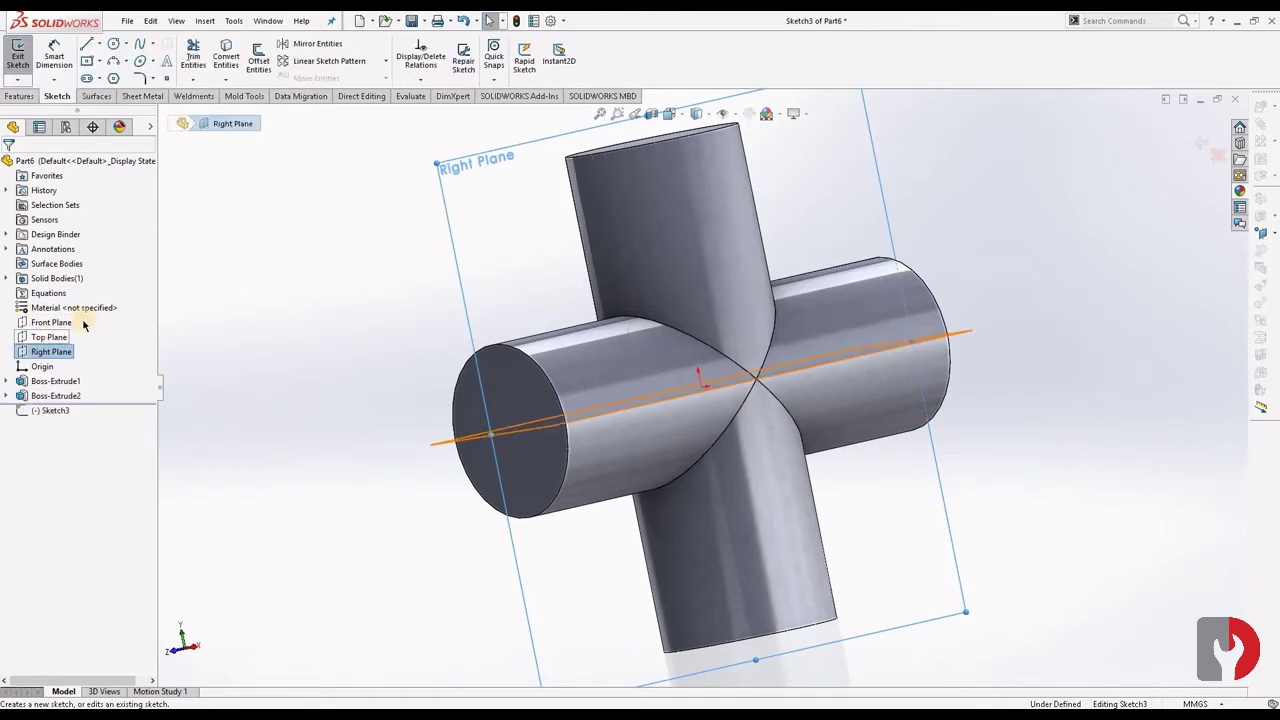
{"action": "right_click", "coordinate": [60, 410]}
{"action": "left_click", "coordinate": [82, 386]}
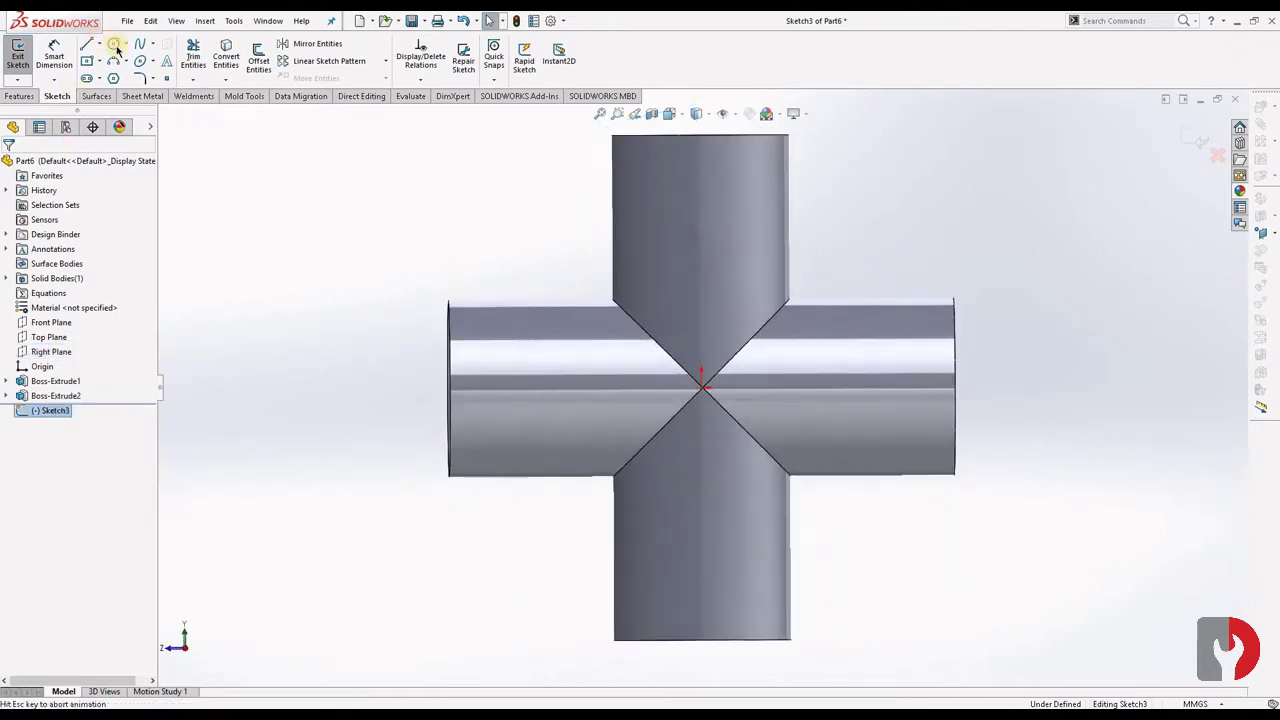
Draw a circle at the origin and dimension it 7 mm diameter
{"action": "right_click_drag", "start_coordinate": [628, 333], "coordinate": [729, 398]}
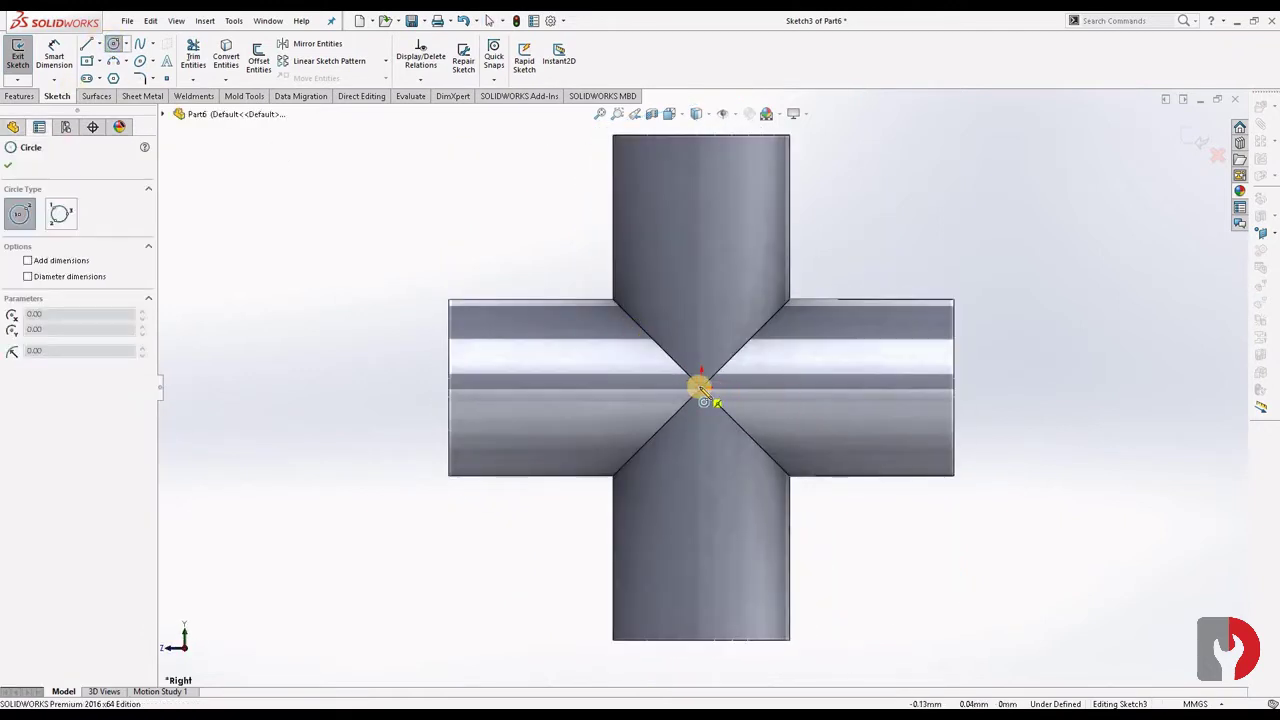
{"action": "left_click", "coordinate": [742, 467]}
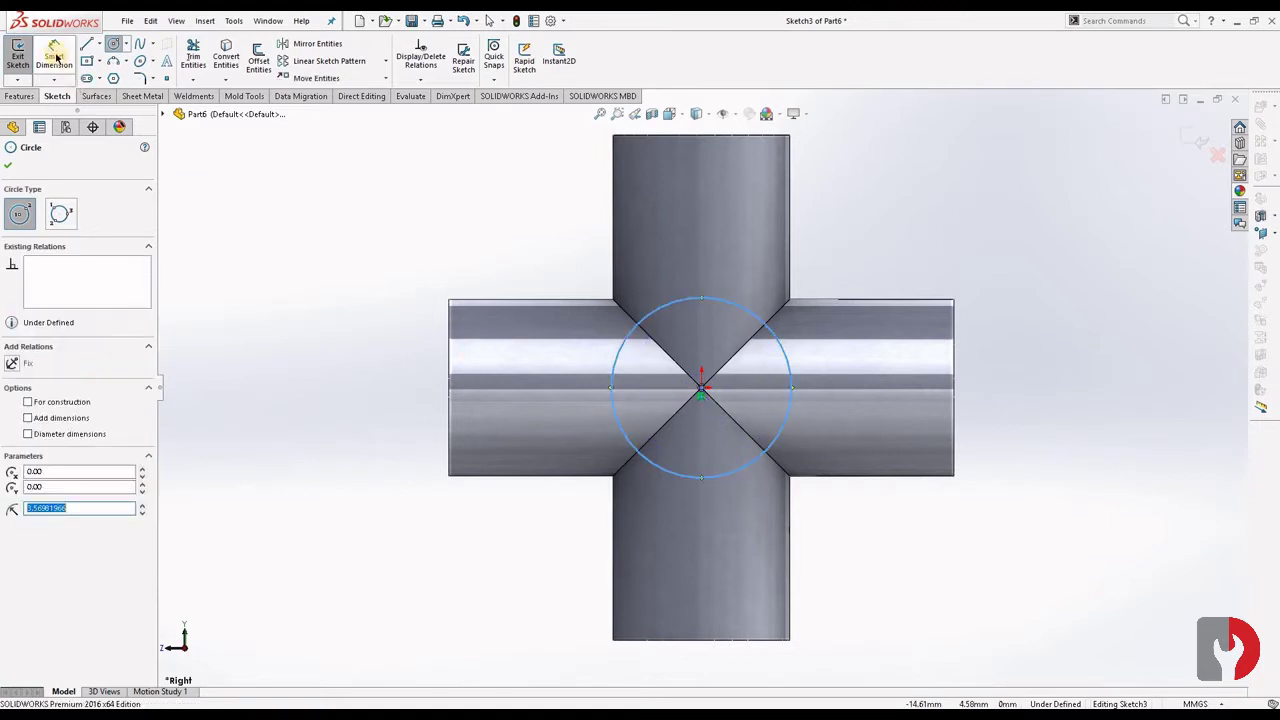
{"action": "right_click_drag", "start_coordinate": [704, 390], "coordinate": [704, 327]}
{"action": "left_click", "coordinate": [764, 312]}
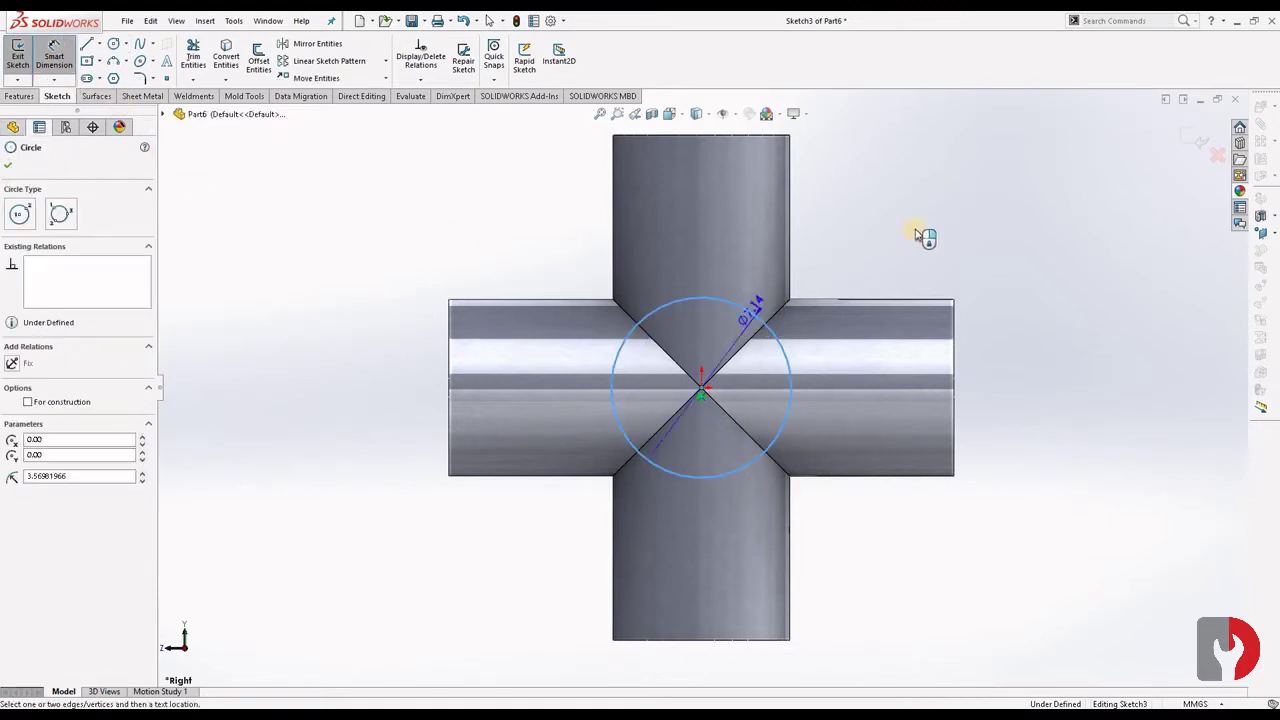
{"action": "left_click", "coordinate": [918, 230]}
{"action": "type", "text": "7"}
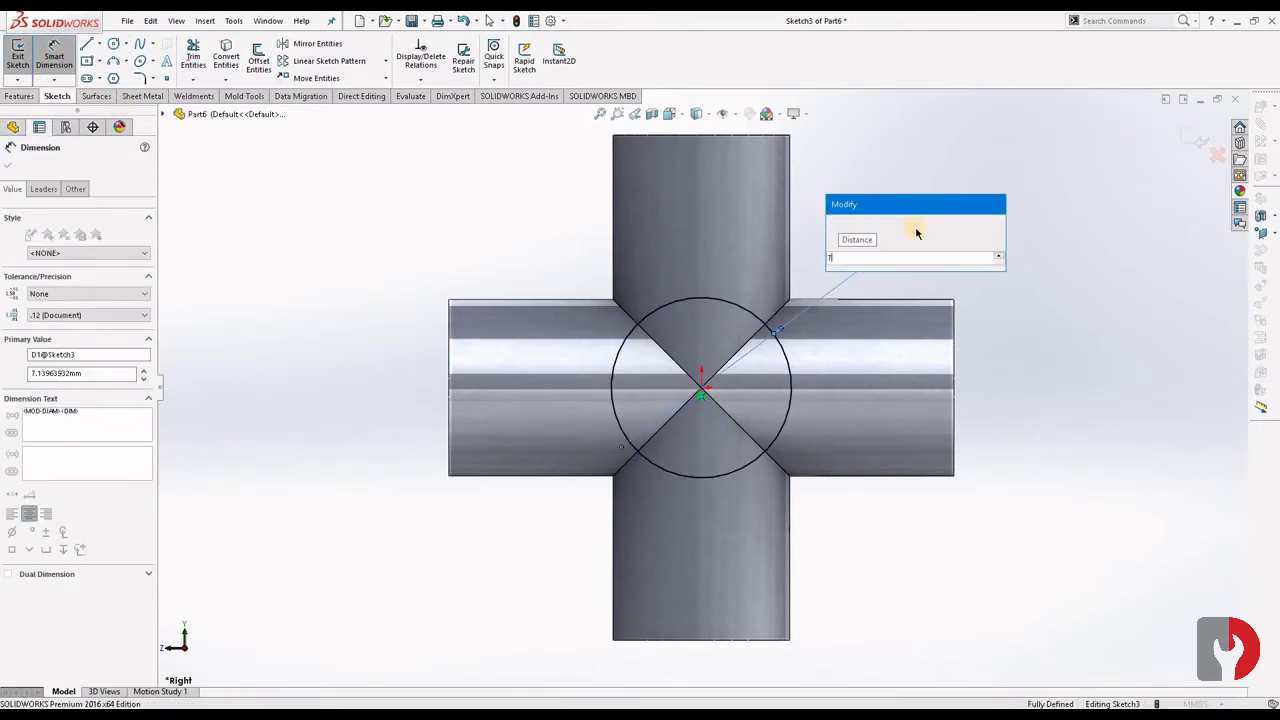
{"action": "key", "text": "Return"}
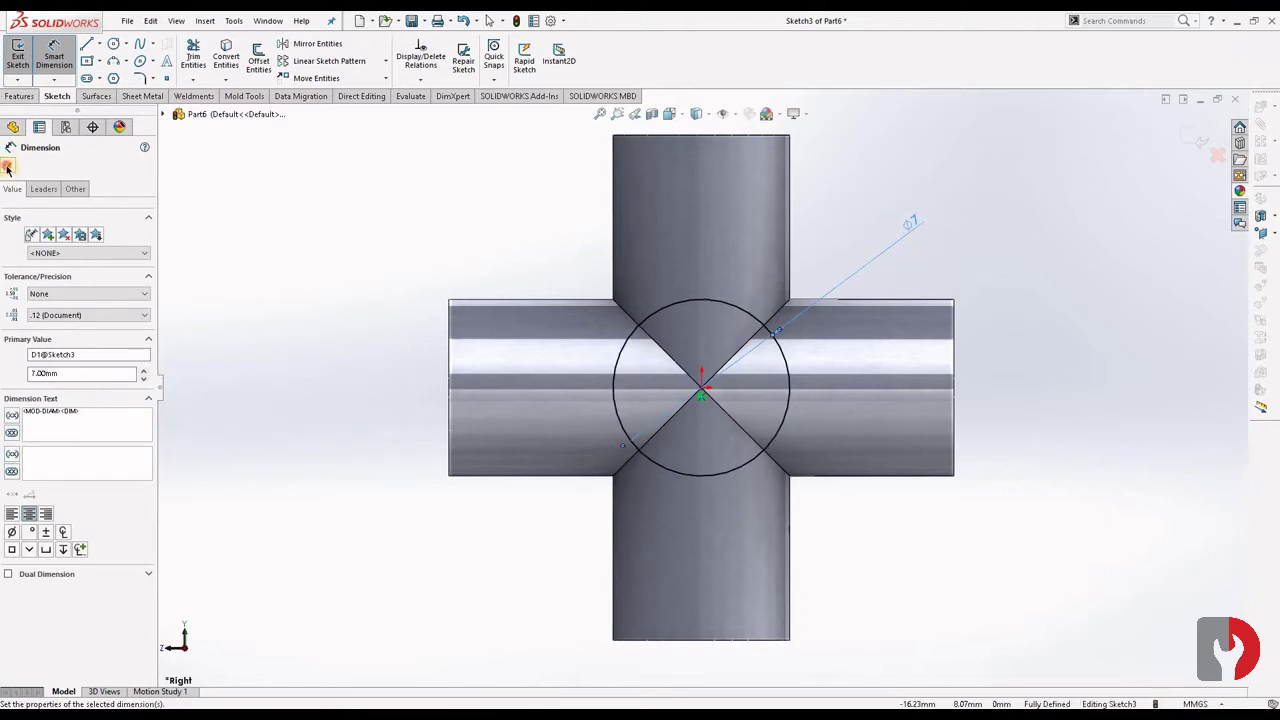
{"action": "left_click", "coordinate": [7, 168]}
{"action": "left_click", "coordinate": [20, 96]}
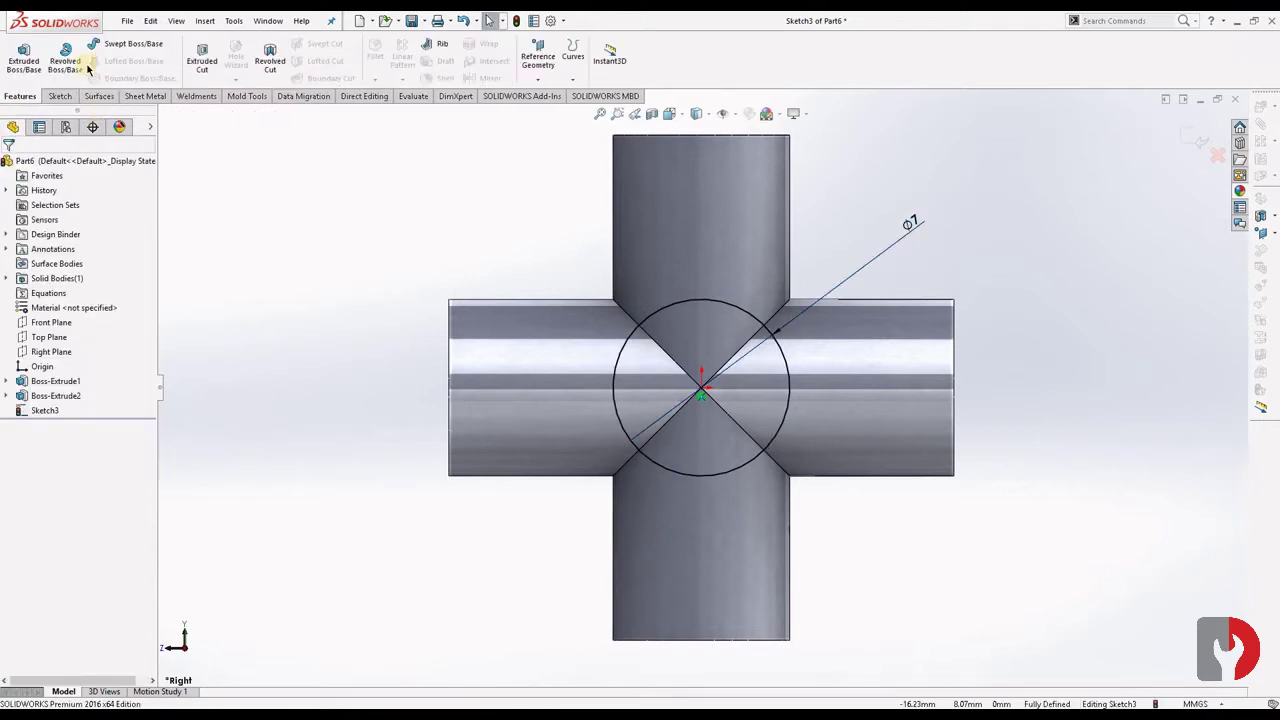
Extrude the Right Plane circle Mid Plane 20 mm as Boss-Extrude3
{"action": "left_click", "coordinate": [30, 58]}
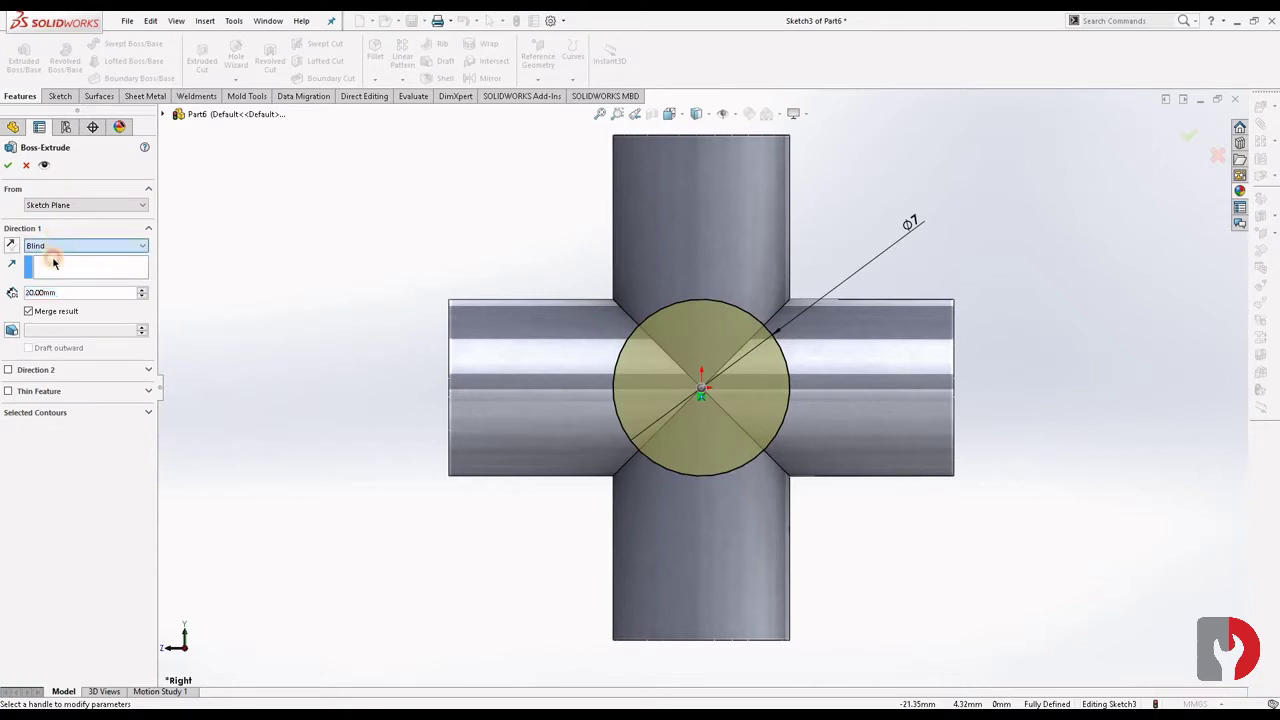
{"action": "left_click", "coordinate": [50, 301]}
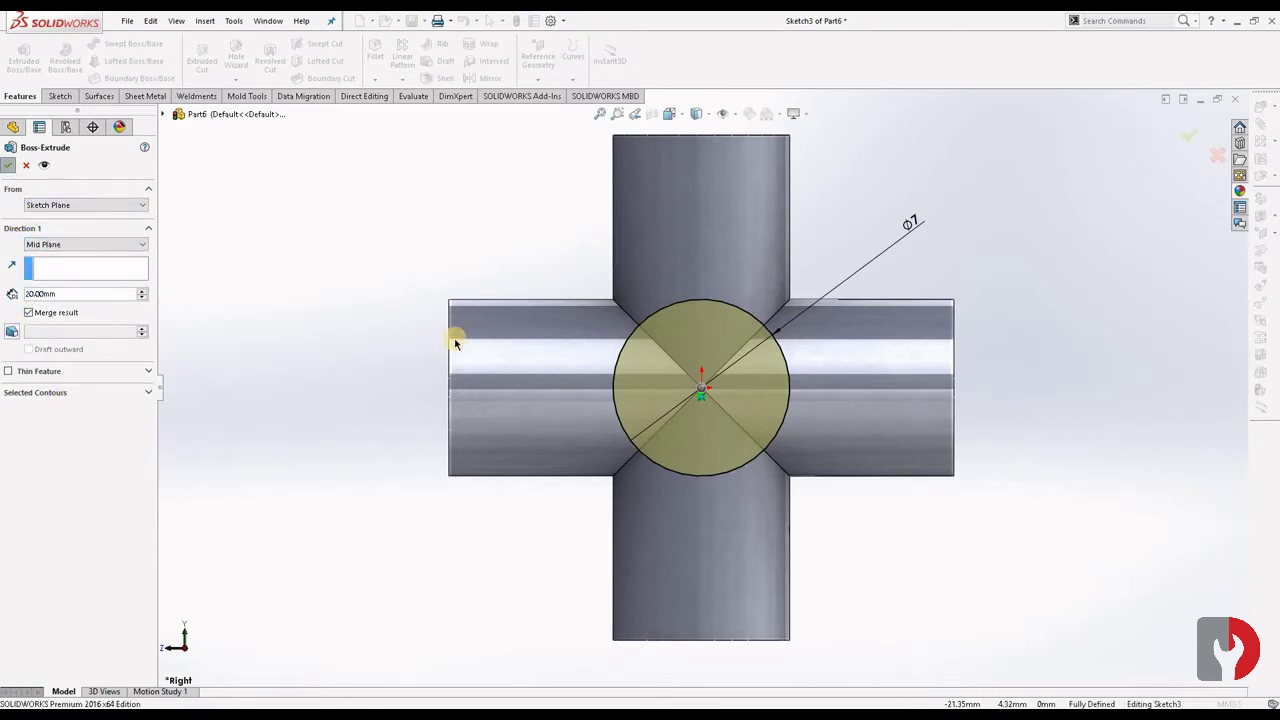
{"action": "key", "text": "Return"}
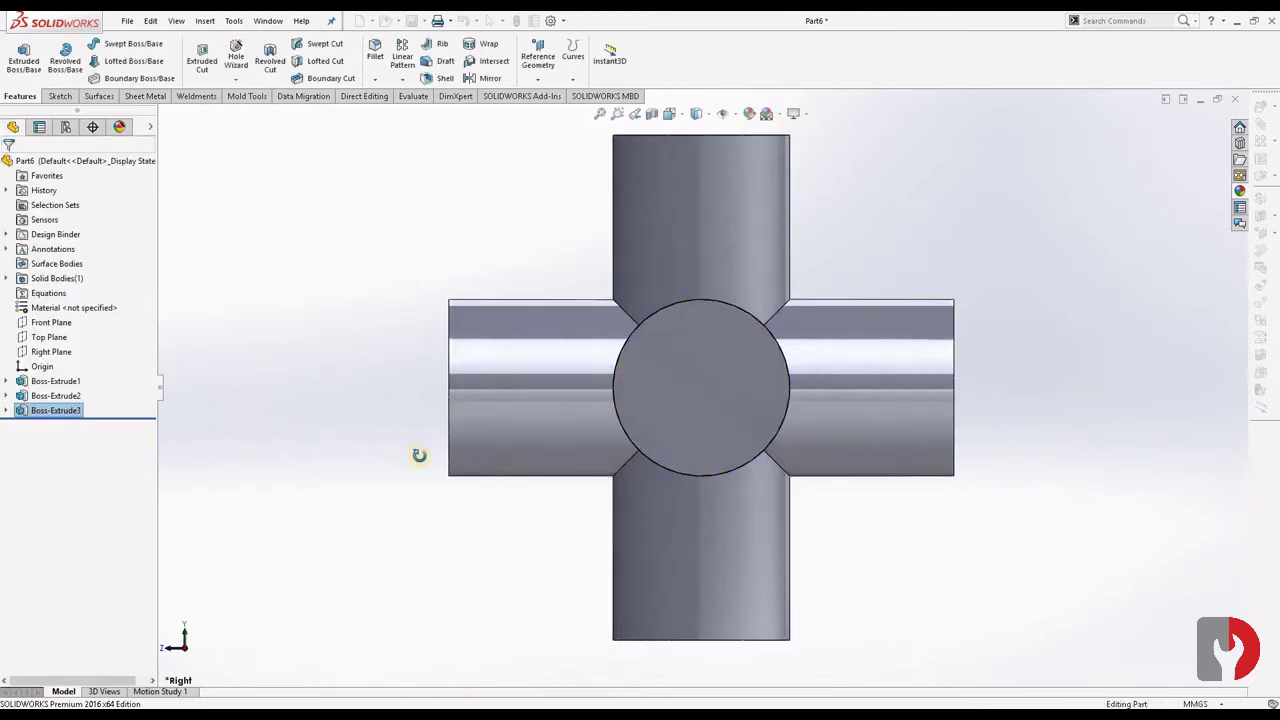
{"action": "mouse_move", "coordinate": [417, 451]}
{"action": "middle_mouse_down"}
{"action": "mouse_move", "coordinate": [457, 386]}
{"action": "mouse_move", "coordinate": [557, 409]}
{"action": "mouse_move", "coordinate": [420, 417]}
{"action": "mouse_move", "coordinate": [455, 509]}
{"action": "mouse_move", "coordinate": [517, 417]}
{"action": "mouse_move", "coordinate": [689, 514]}
{"action": "middle_mouse_up"}
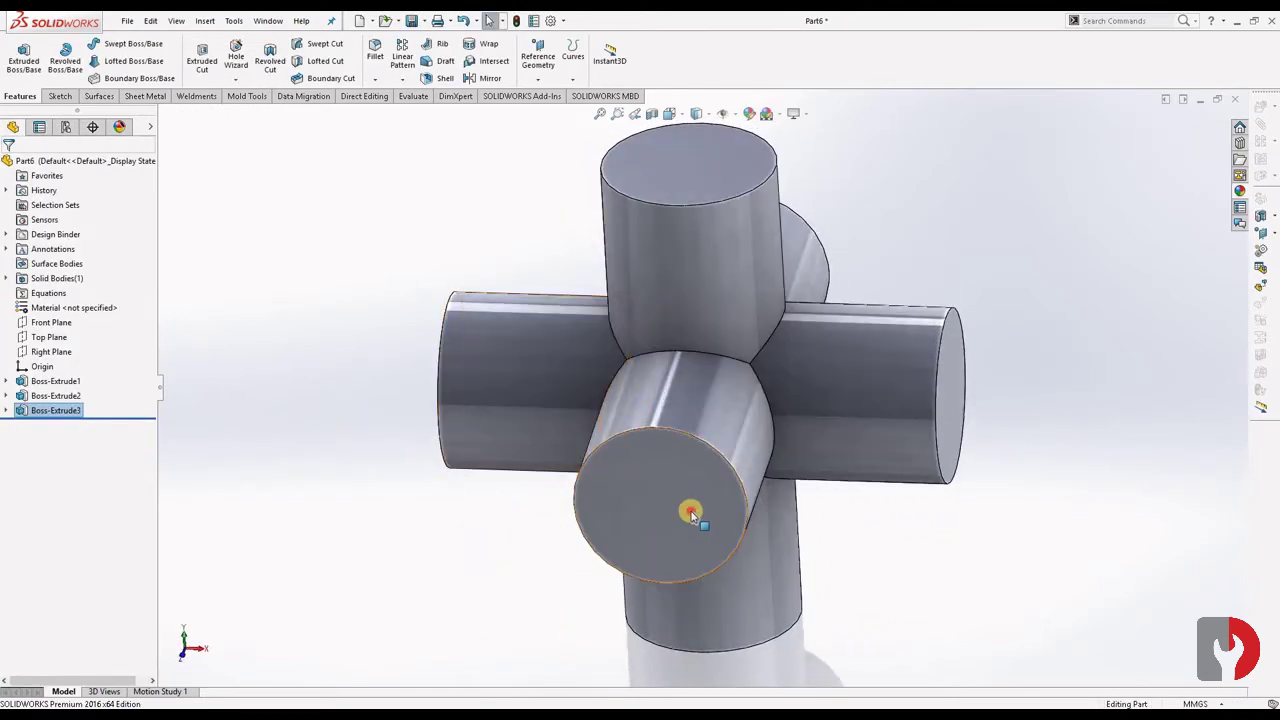
{"action": "left_click", "coordinate": [682, 510]}
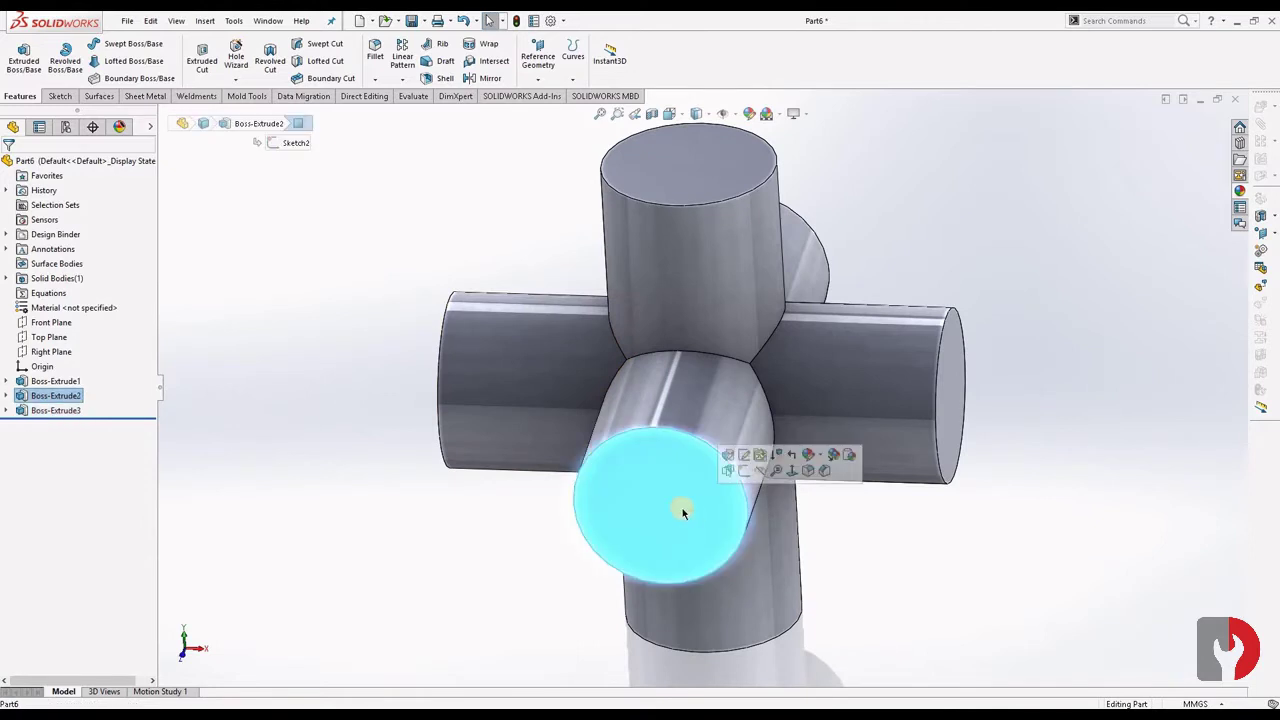
Sketch a 4 mm diameter circle on the cylinder's end face
{"action": "left_click", "coordinate": [746, 474]}
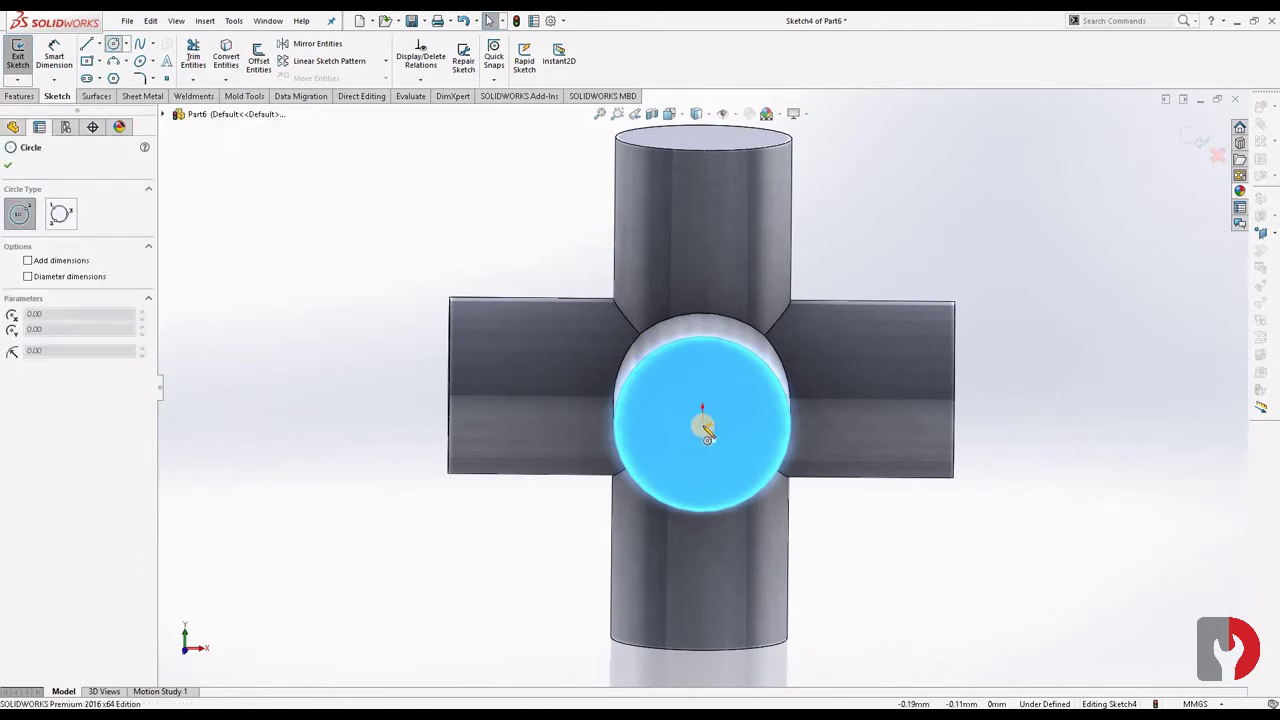
{"action": "left_click", "coordinate": [703, 425]}
{"action": "left_click", "coordinate": [734, 457]}
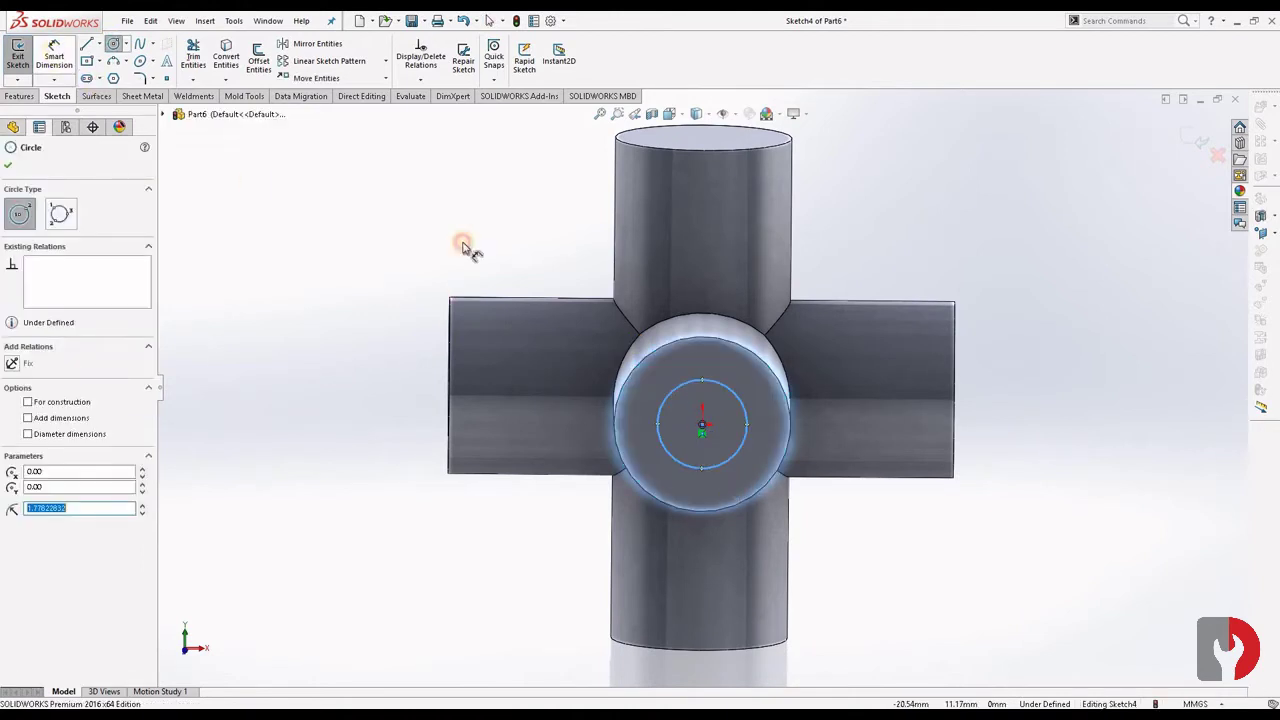
{"action": "key", "text": "Escape"}
{"action": "left_click", "coordinate": [719, 392]}
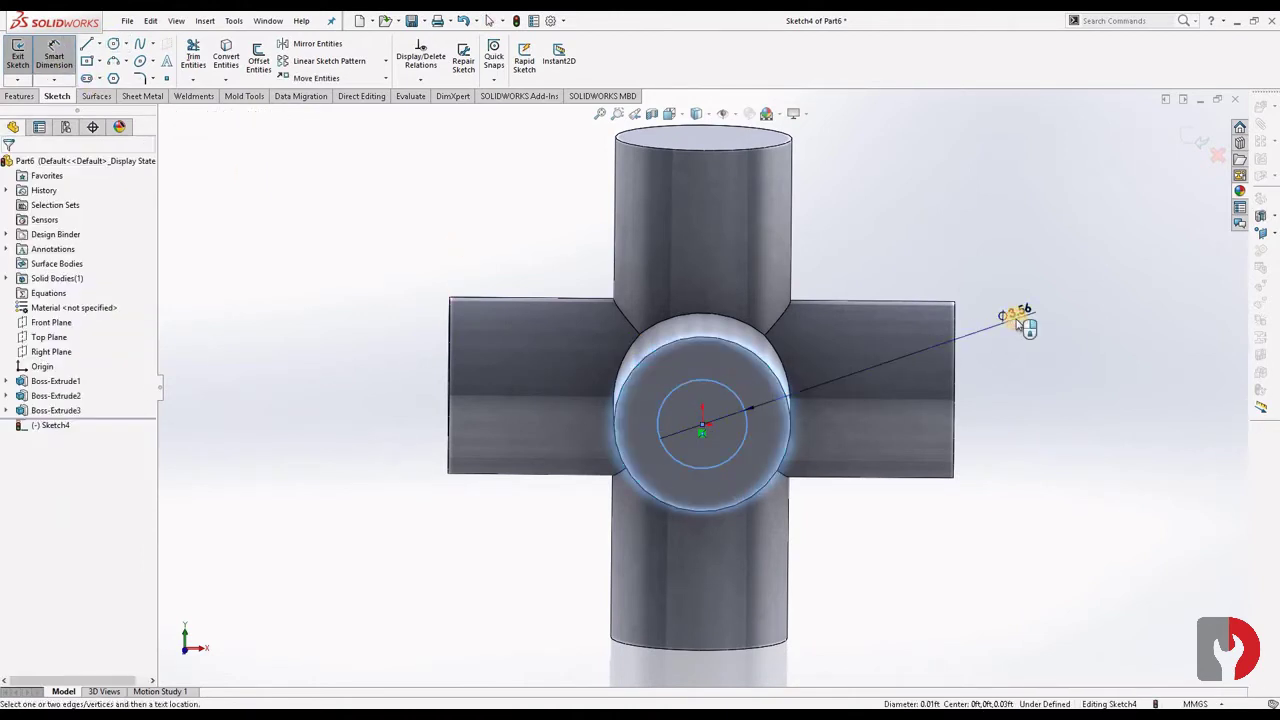
{"action": "left_click", "coordinate": [1015, 325]}
{"action": "type", "text": "4mm"}
{"action": "key", "text": "Return"}
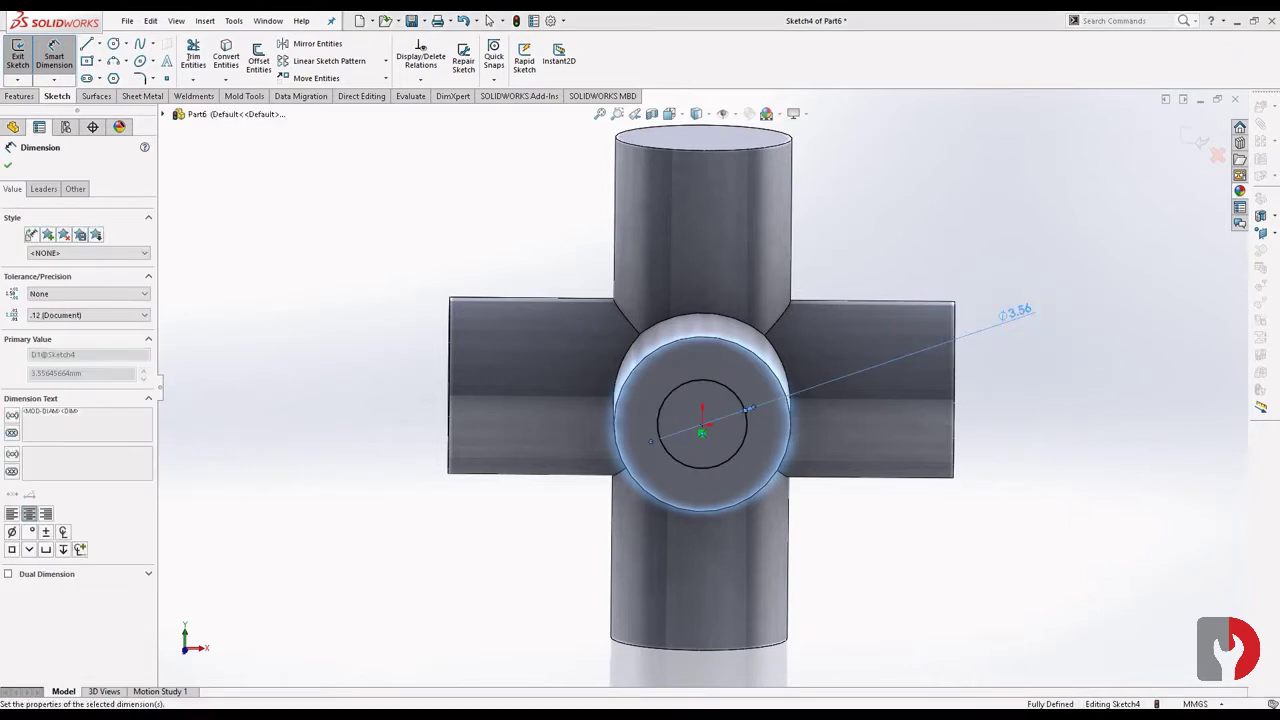
Cut the 4 mm circle 7 mm deep as Cut-Extrude1
{"action": "key", "text": "e"}
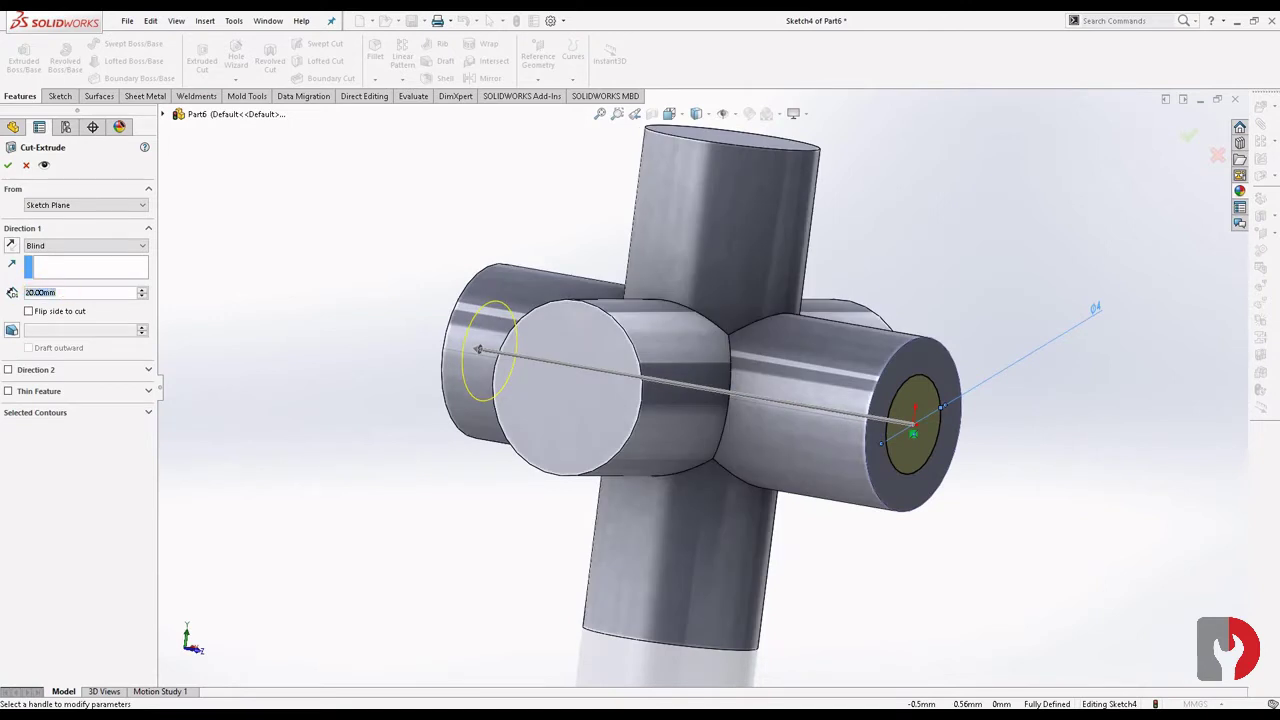
{"action": "type", "text": "7"}
{"action": "key", "text": "Return"}
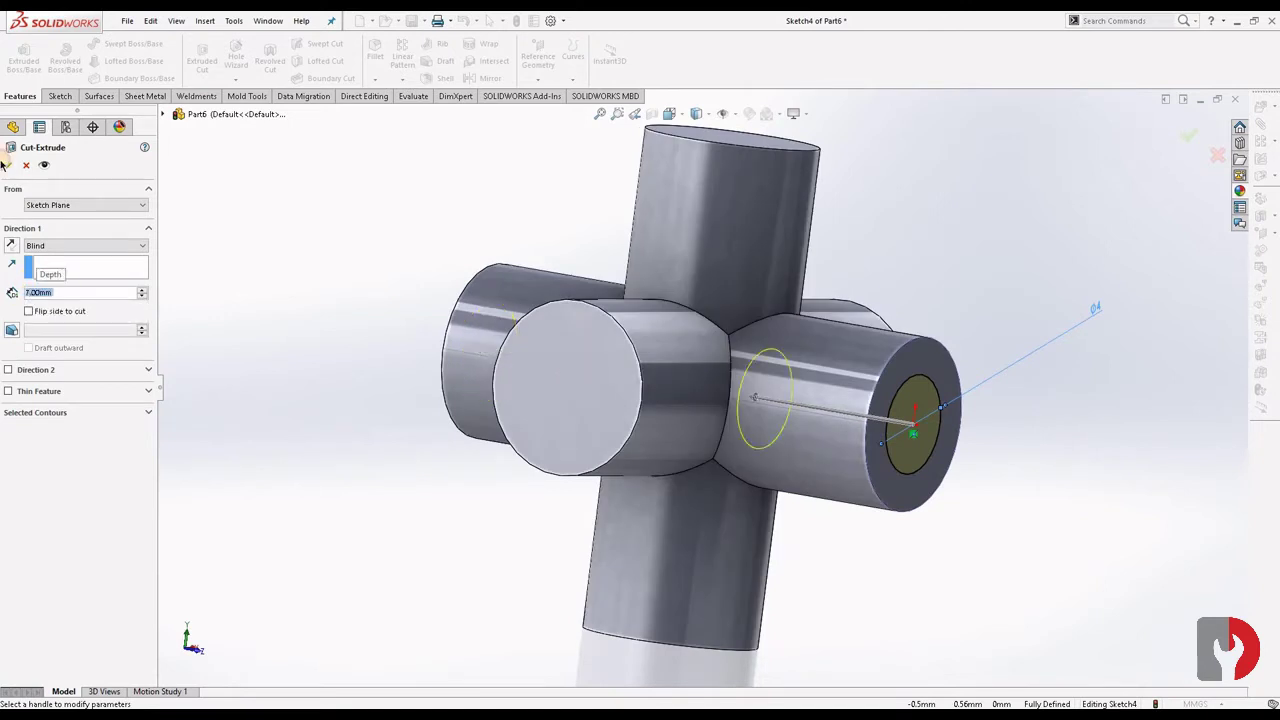
{"action": "left_click", "coordinate": [664, 372]}
{"action": "left_click", "coordinate": [543, 528]}
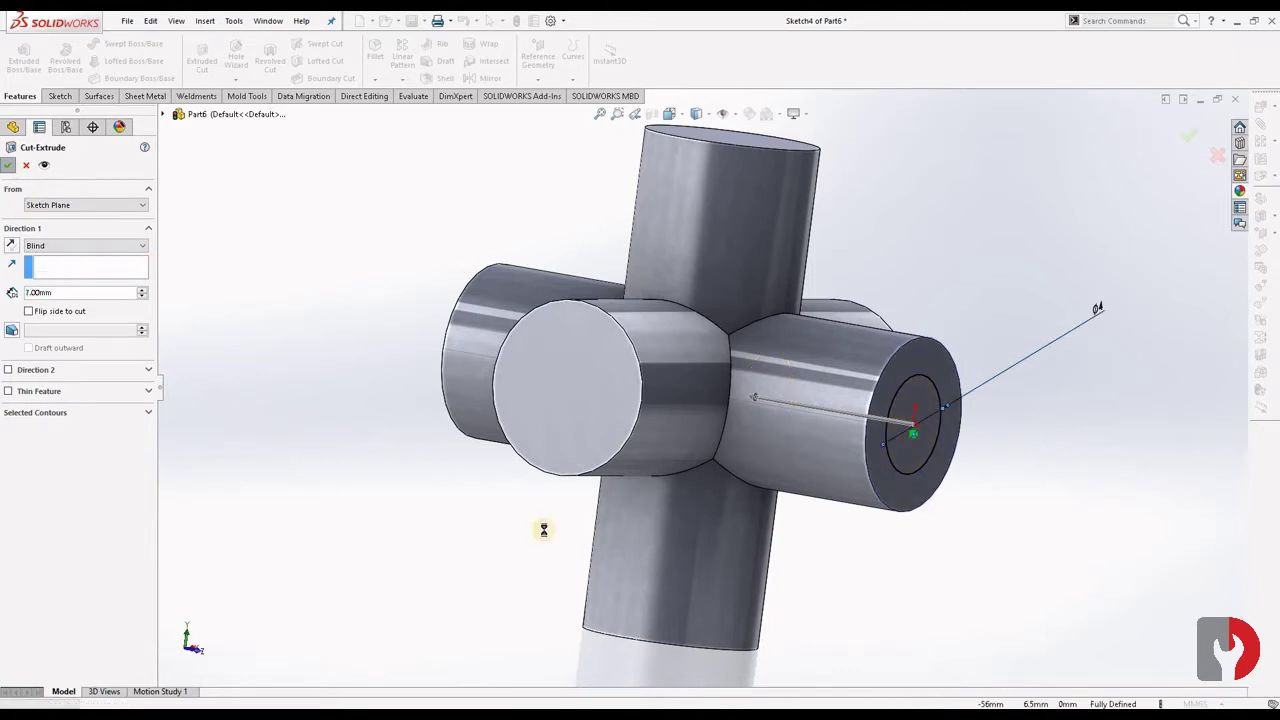
Mirror Cut-Extrude1 across the Front Plane as Mirror1
{"action": "left_click", "coordinate": [490, 78]}
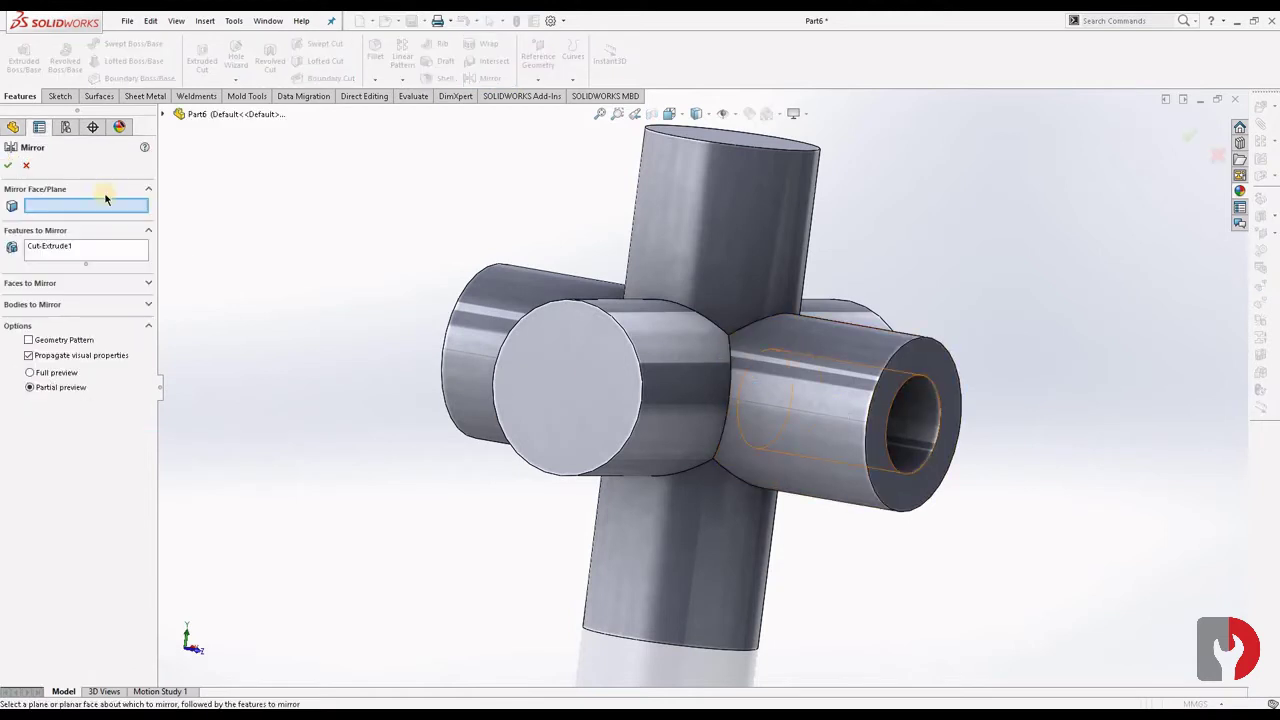
{"action": "left_click", "coordinate": [179, 114]}
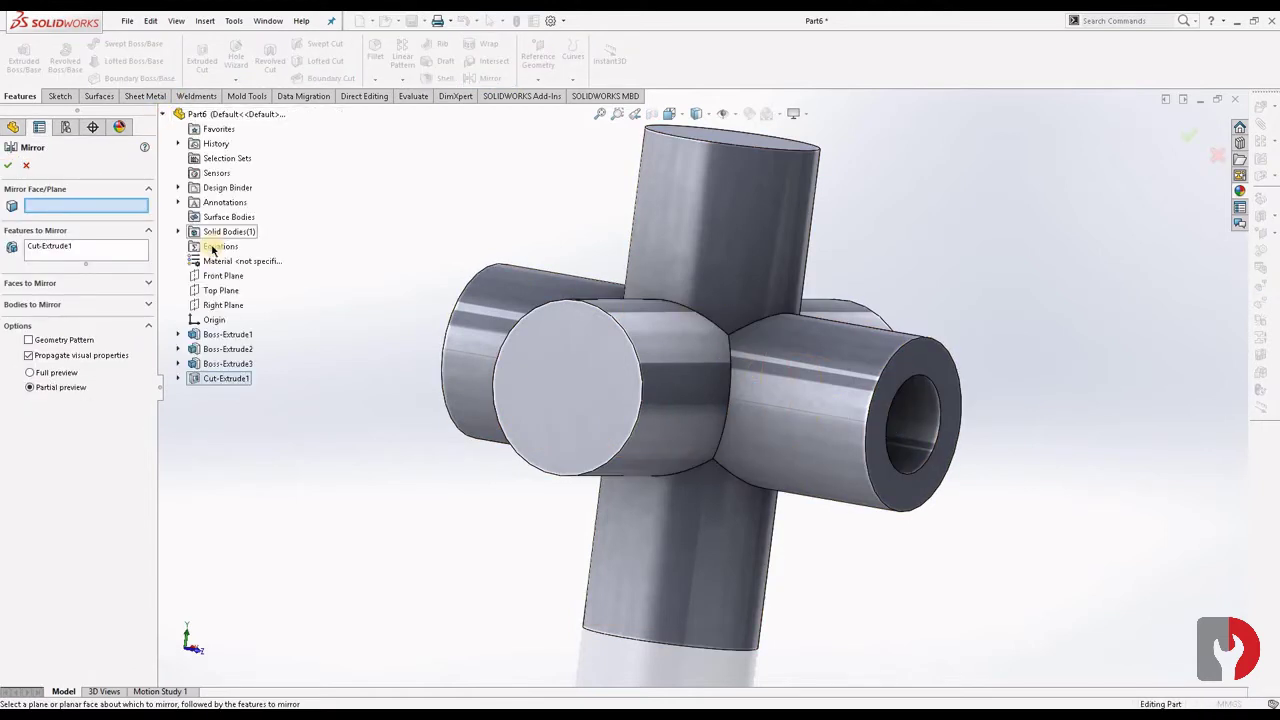
{"action": "left_click", "coordinate": [219, 276]}
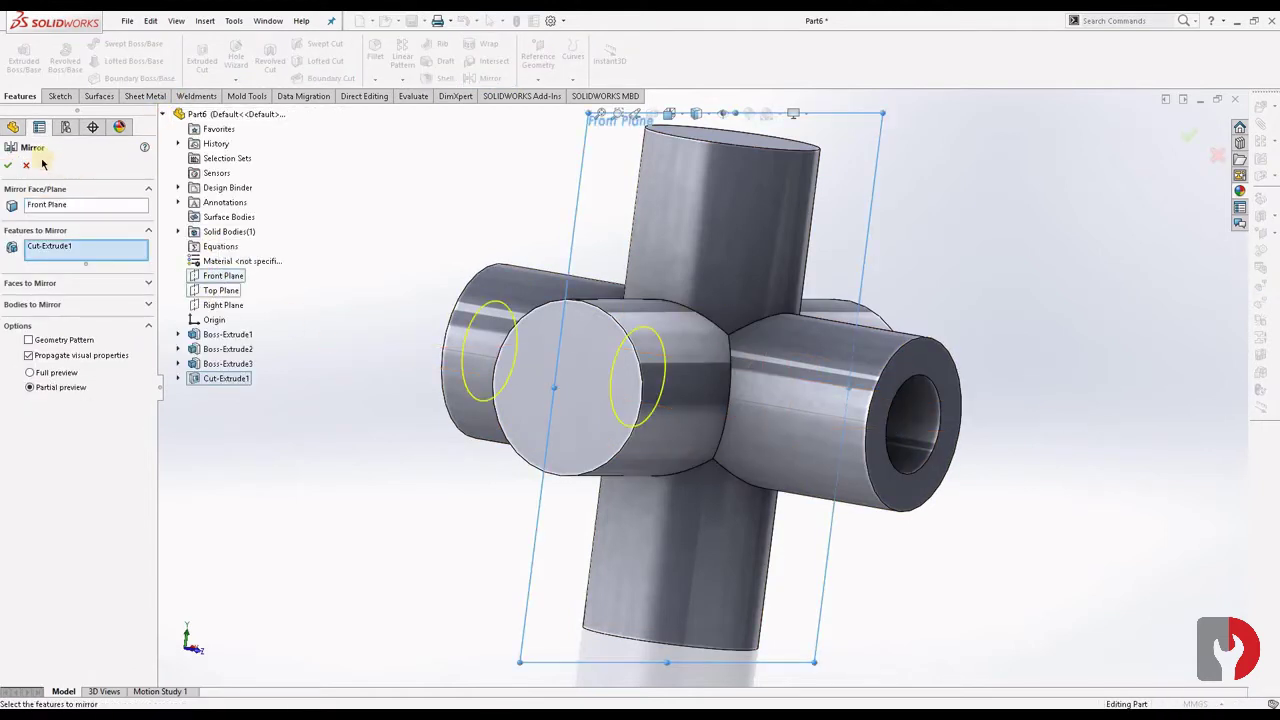
{"action": "middle_click_drag", "start_coordinate": [528, 414], "coordinate": [623, 477]}
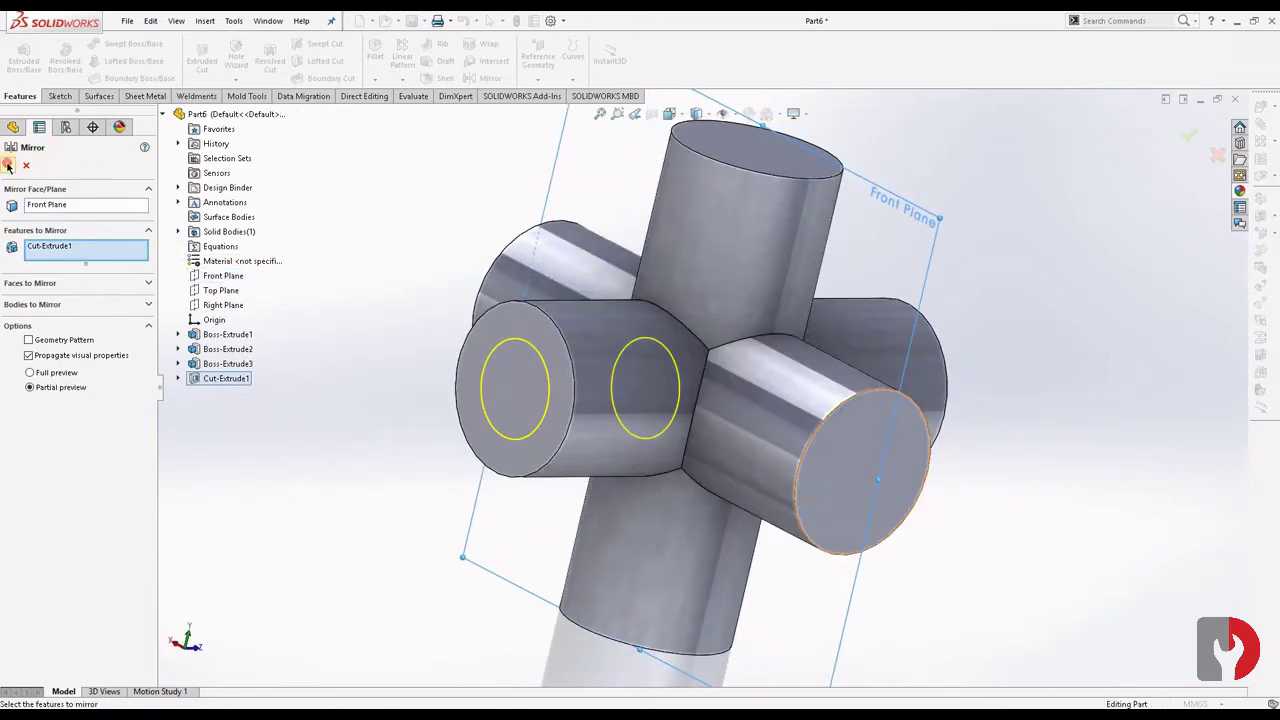
{"action": "left_click", "coordinate": [8, 162]}
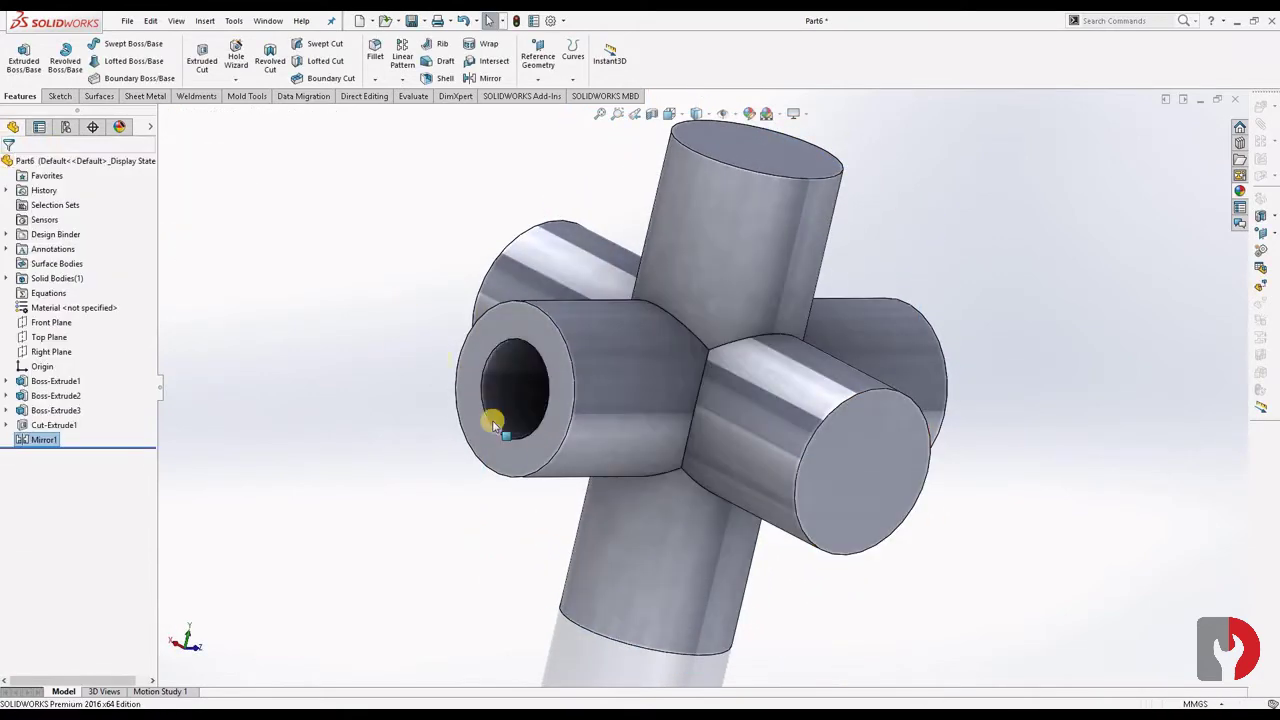
{"action": "middle_click_drag", "start_coordinate": [508, 424], "coordinate": [751, 443]}
{"action": "left_click", "coordinate": [755, 440]}
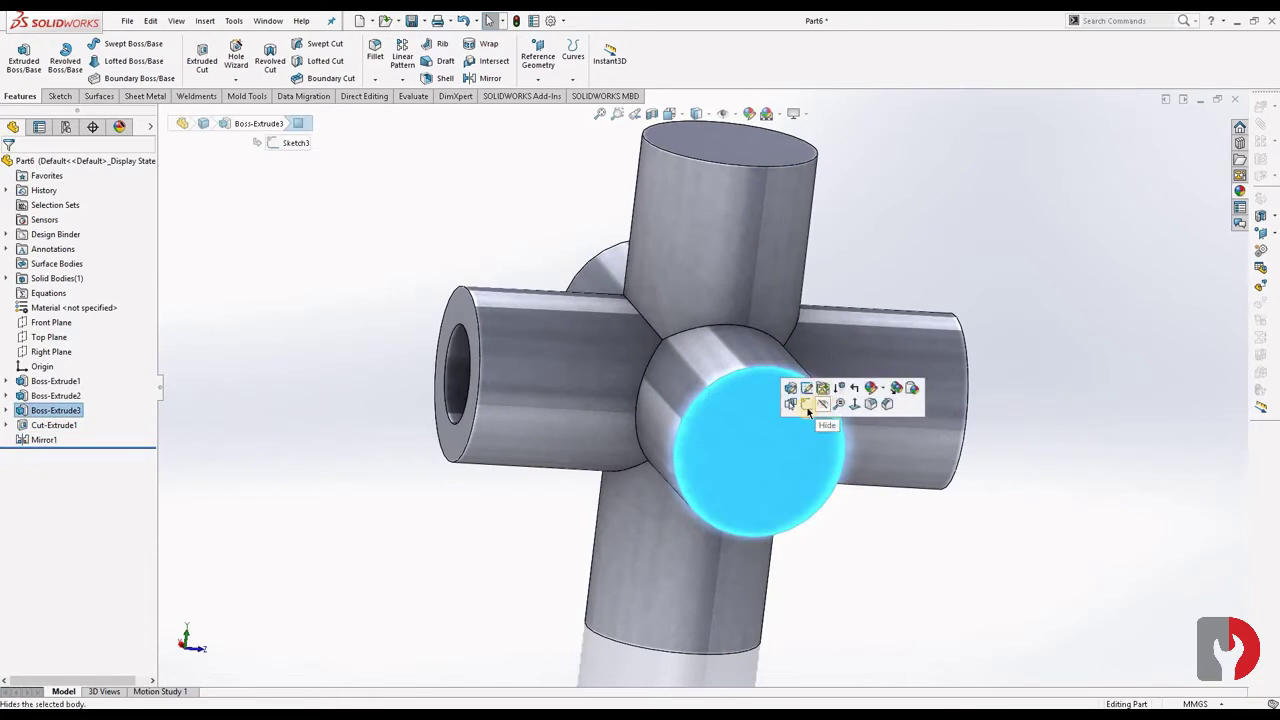
Sketch a 4 mm diameter circle on the front cylinder end face
{"action": "left_click", "coordinate": [802, 410]}
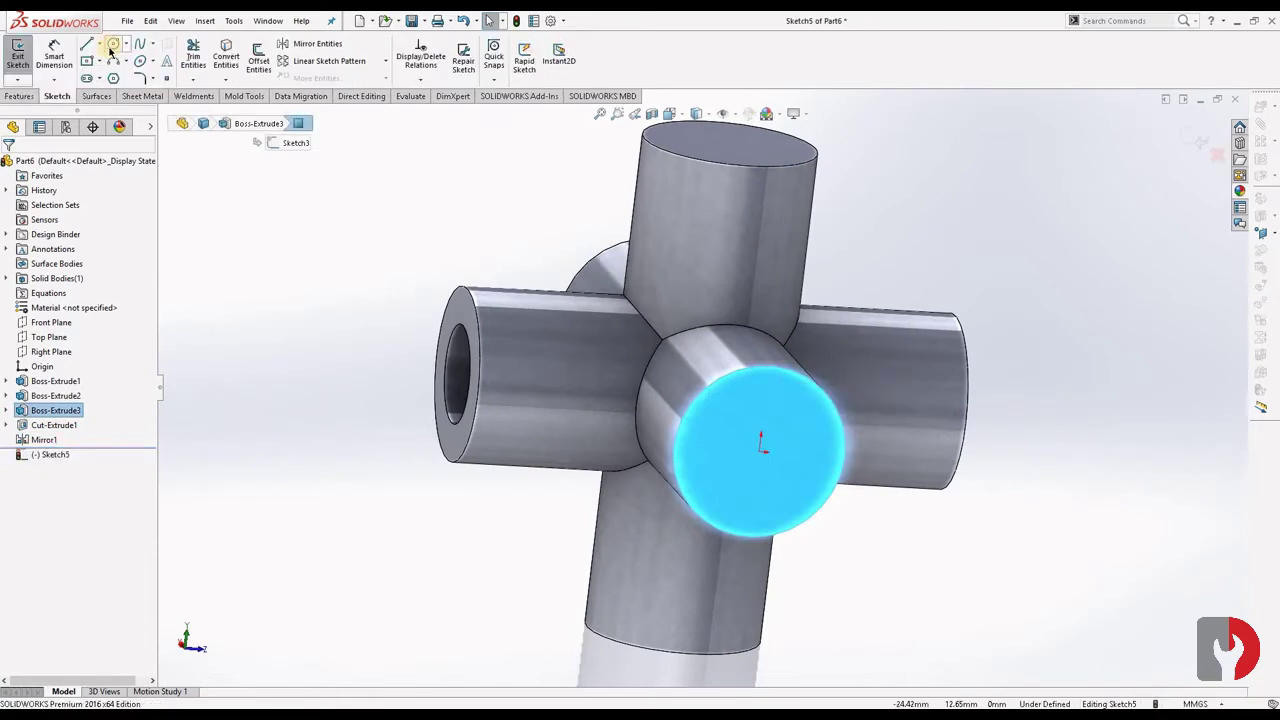
{"action": "key", "text": "c"}
{"action": "left_click", "coordinate": [762, 448]}
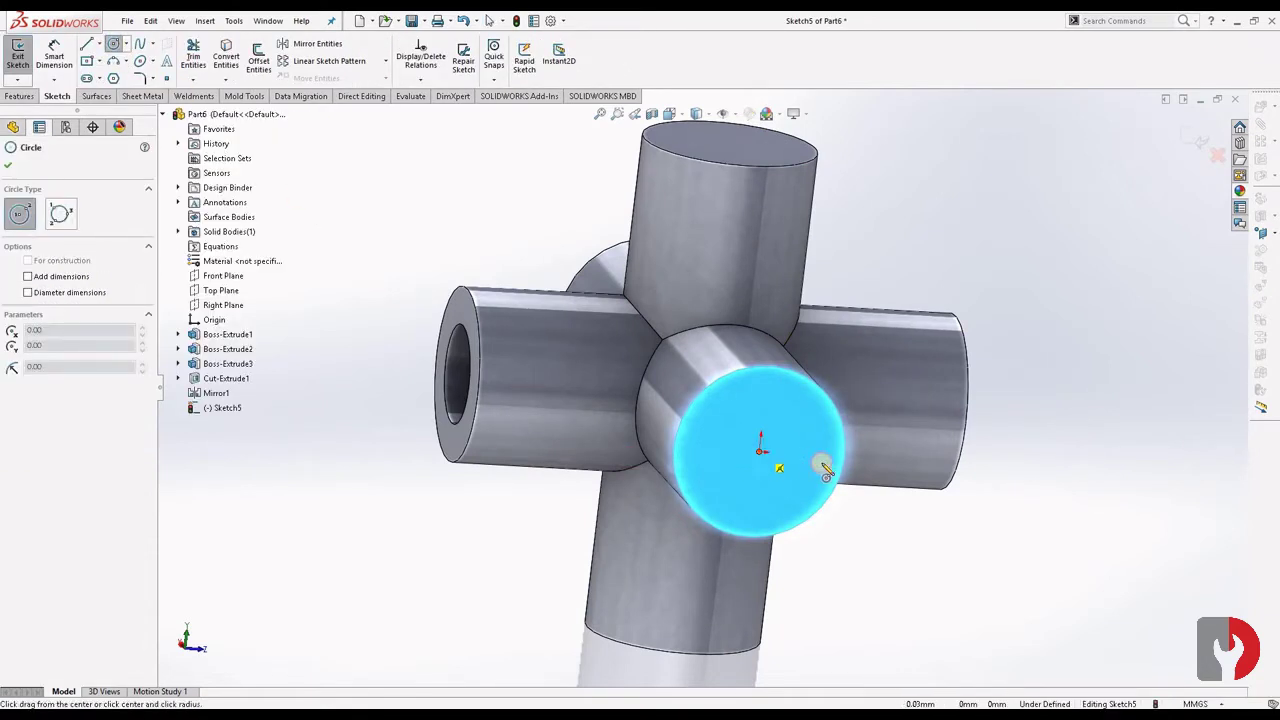
{"action": "left_click", "coordinate": [823, 465]}
{"action": "key", "text": "Escape"}
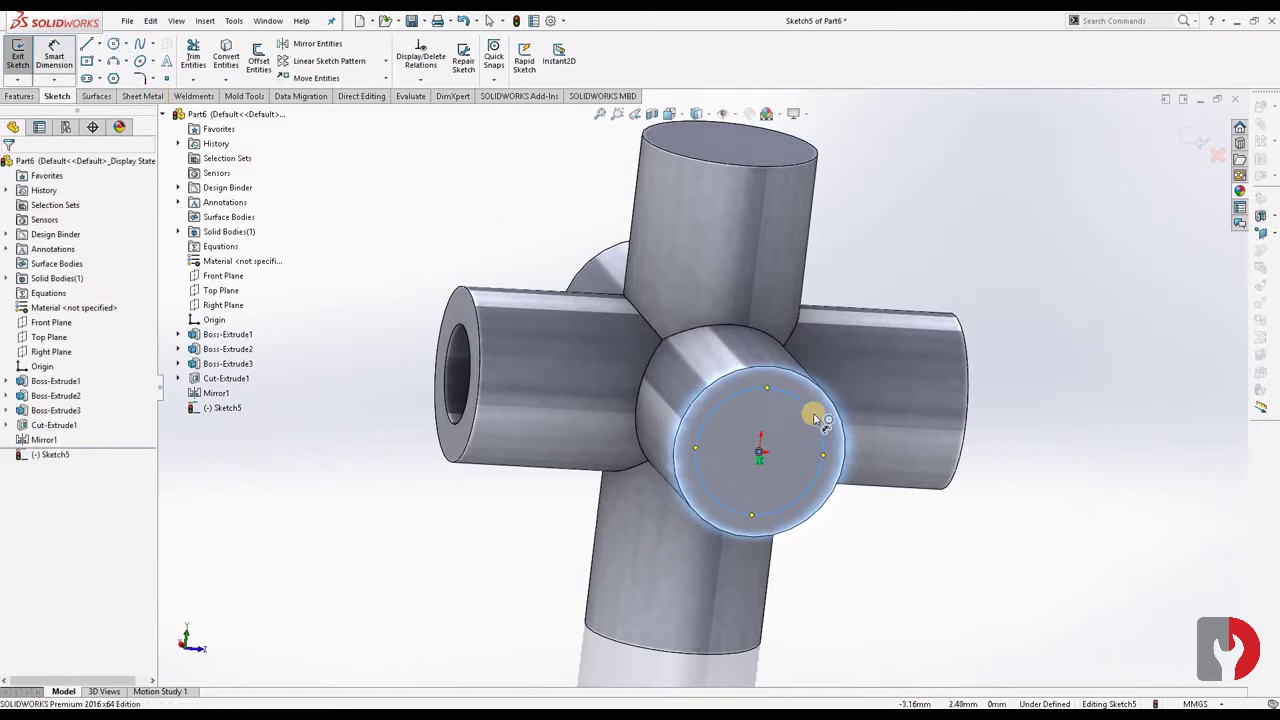
{"action": "key", "text": "d"}
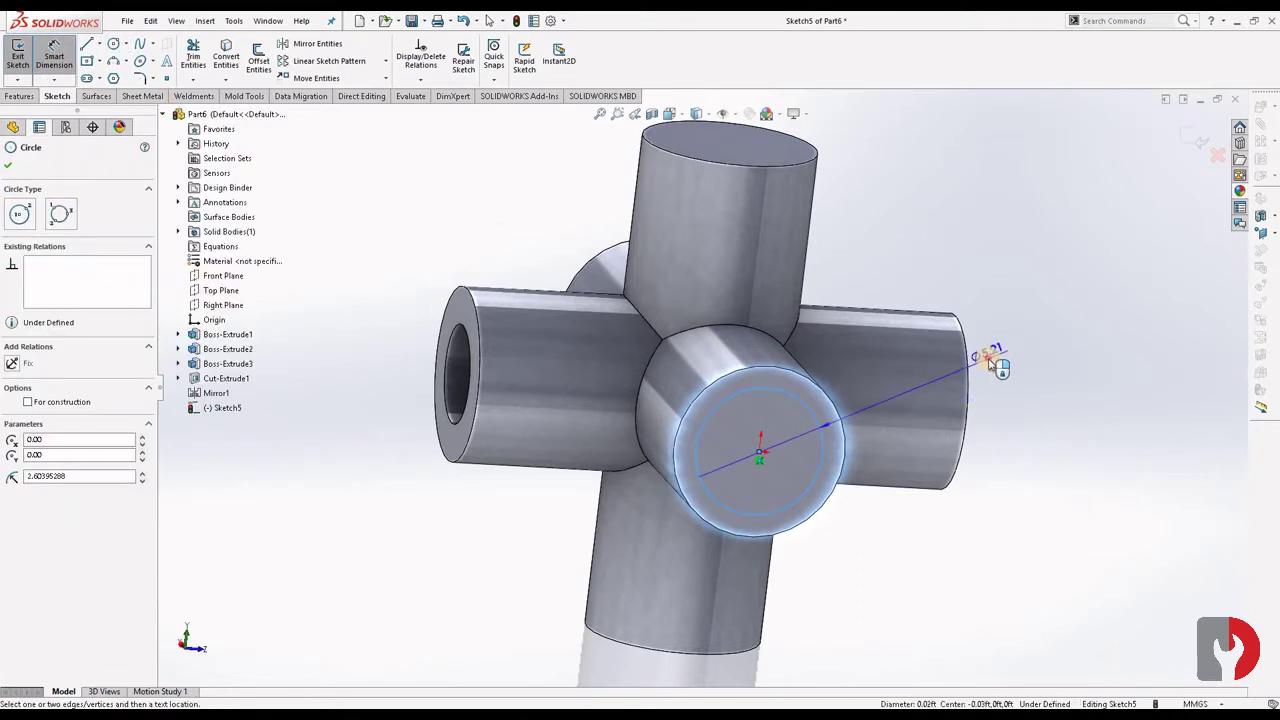
{"action": "left_click", "coordinate": [990, 362]}
{"action": "type", "text": "4"}
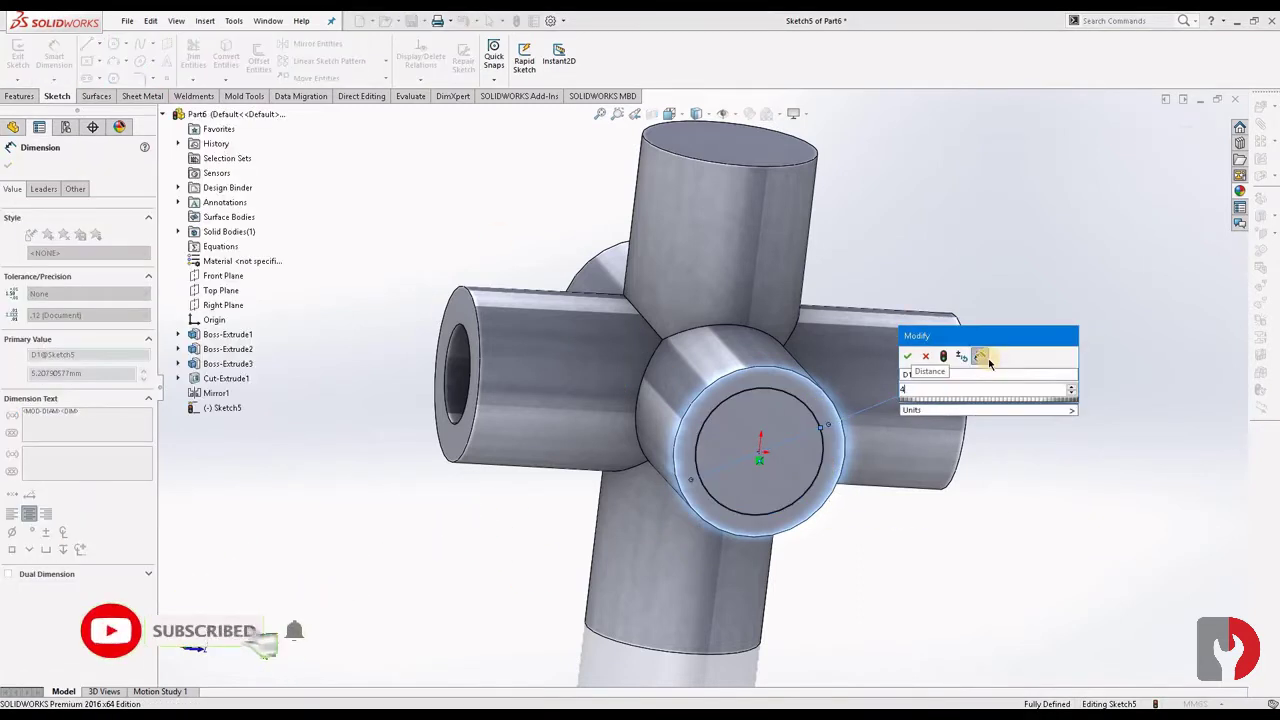
{"action": "key", "text": "Return"}
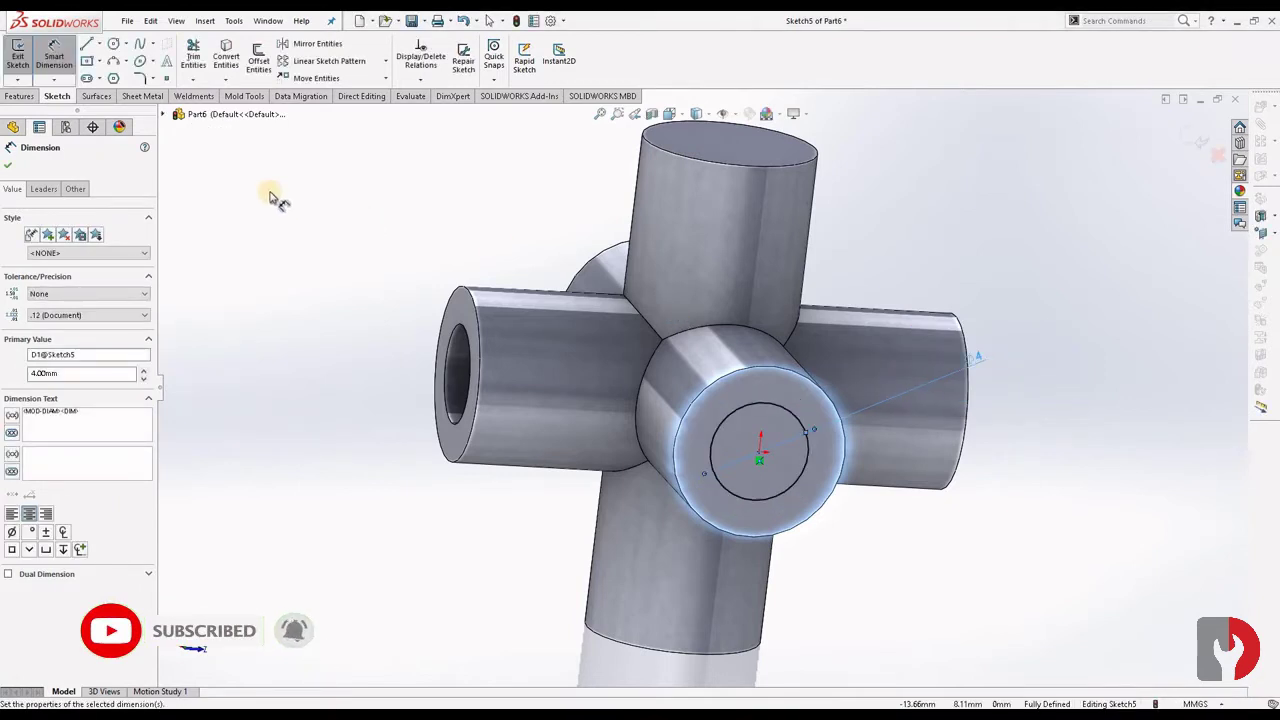
{"action": "left_click", "coordinate": [8, 167]}
Cut the circle 7 mm deep Blind as Cut-Extrude2
{"action": "left_click", "coordinate": [20, 96]}
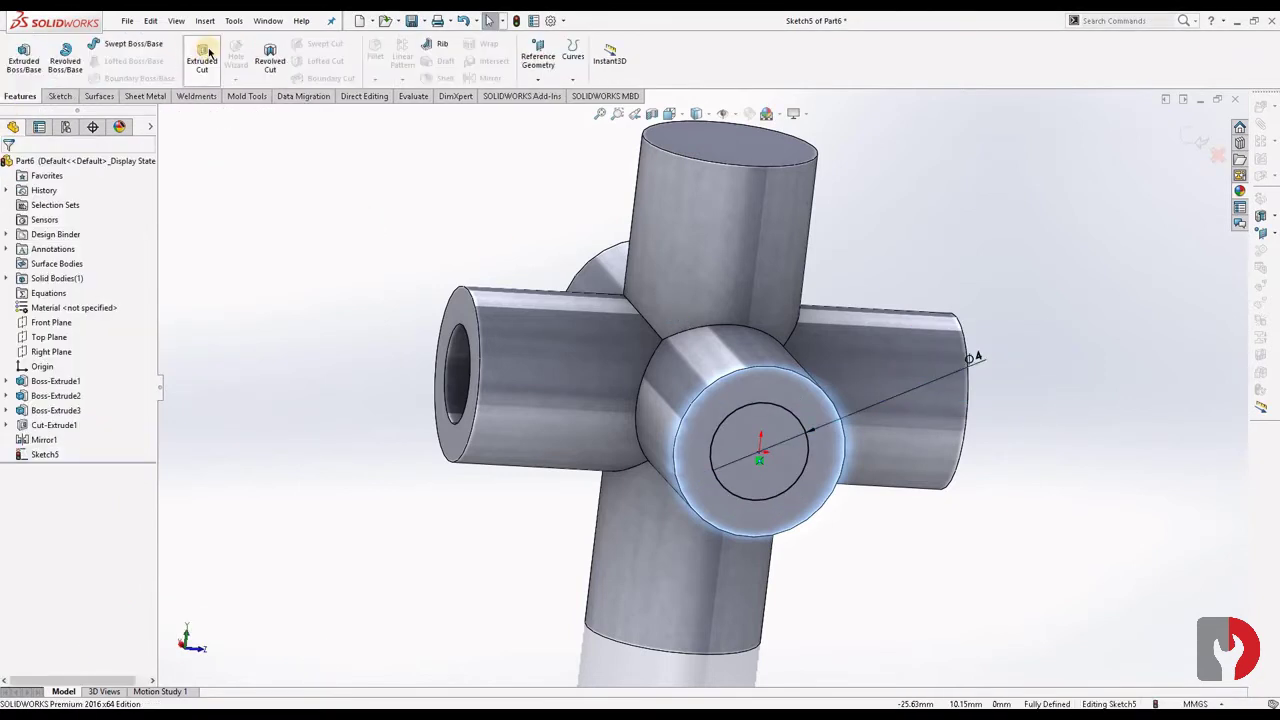
{"action": "left_click", "coordinate": [202, 55]}
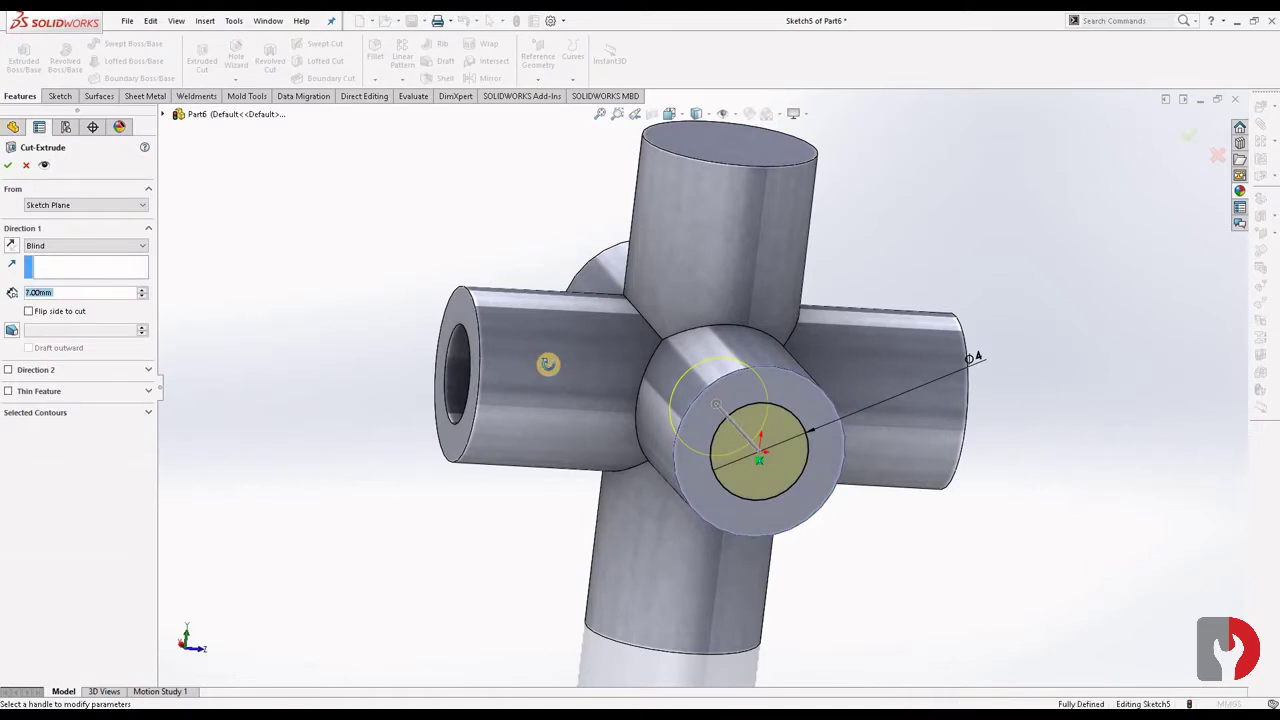
{"action": "mouse_move", "coordinate": [534, 363]}
{"action": "middle_mouse_down"}
{"action": "mouse_move", "coordinate": [571, 443]}
{"action": "mouse_move", "coordinate": [727, 470]}
{"action": "middle_mouse_up"}
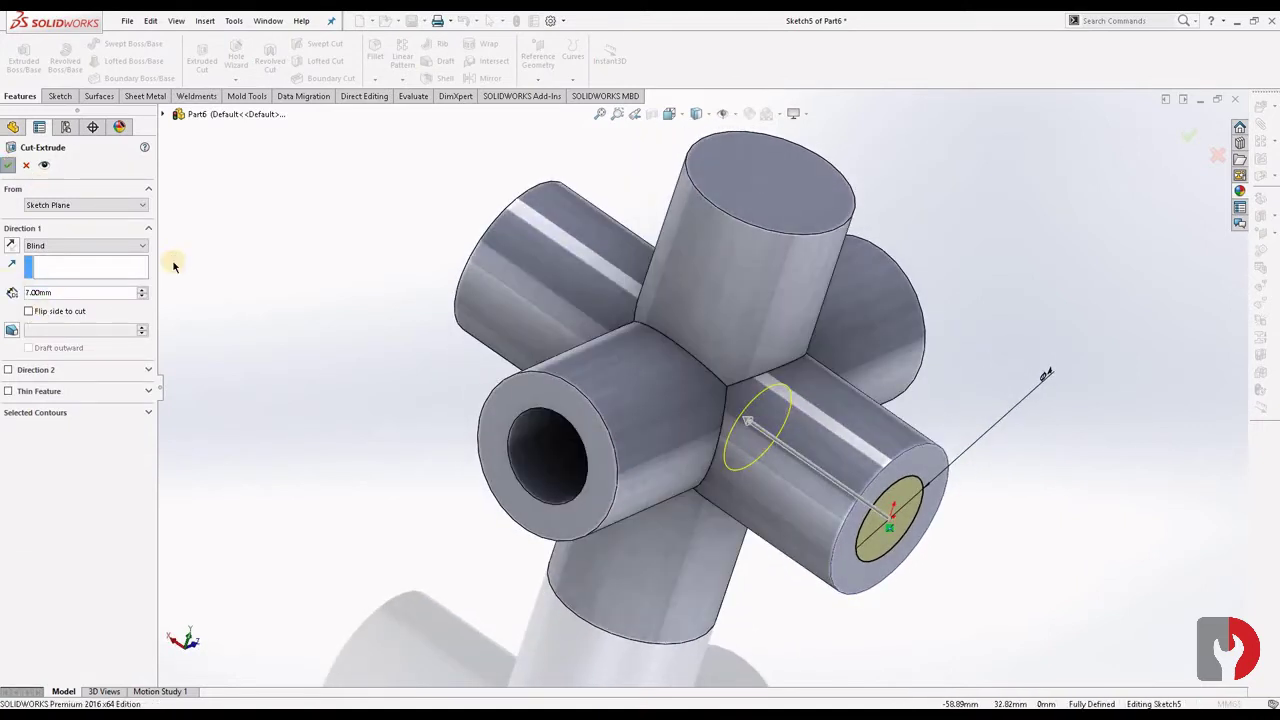
{"action": "key", "text": "Return"}
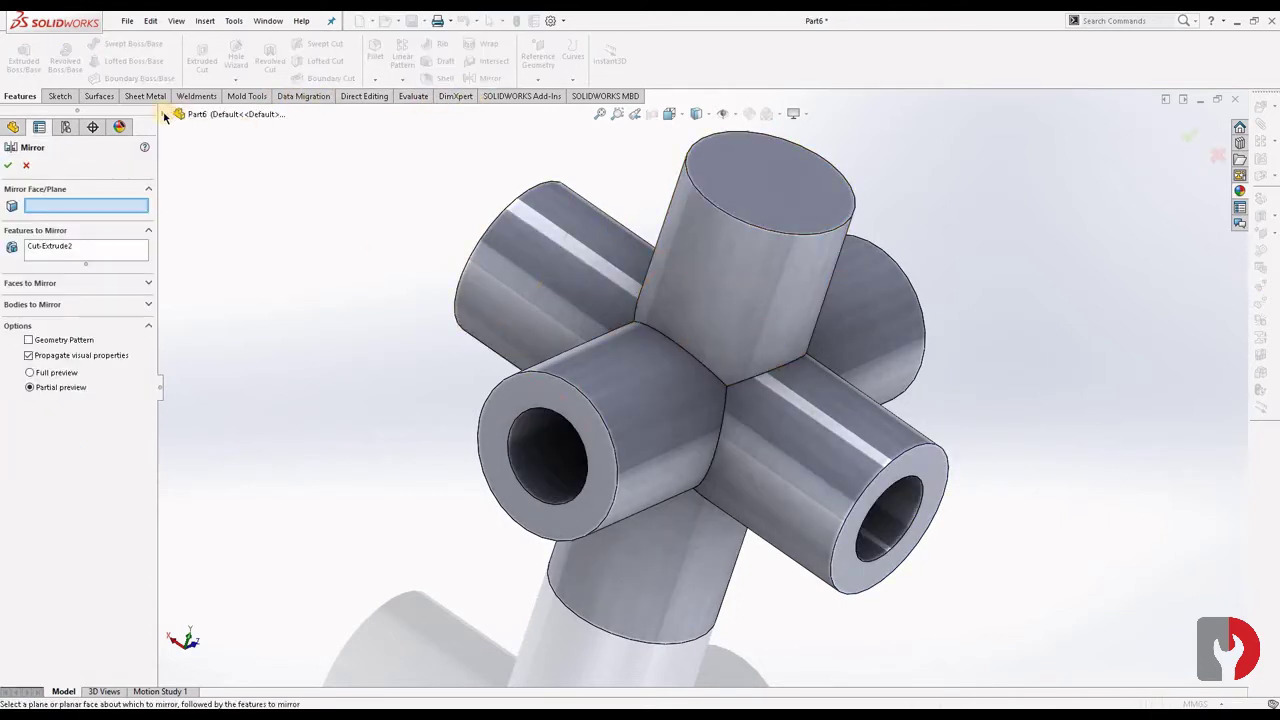
Mirror Cut-Extrude2 about the Right Plane as Mirror2
{"action": "left_click", "coordinate": [164, 115]}
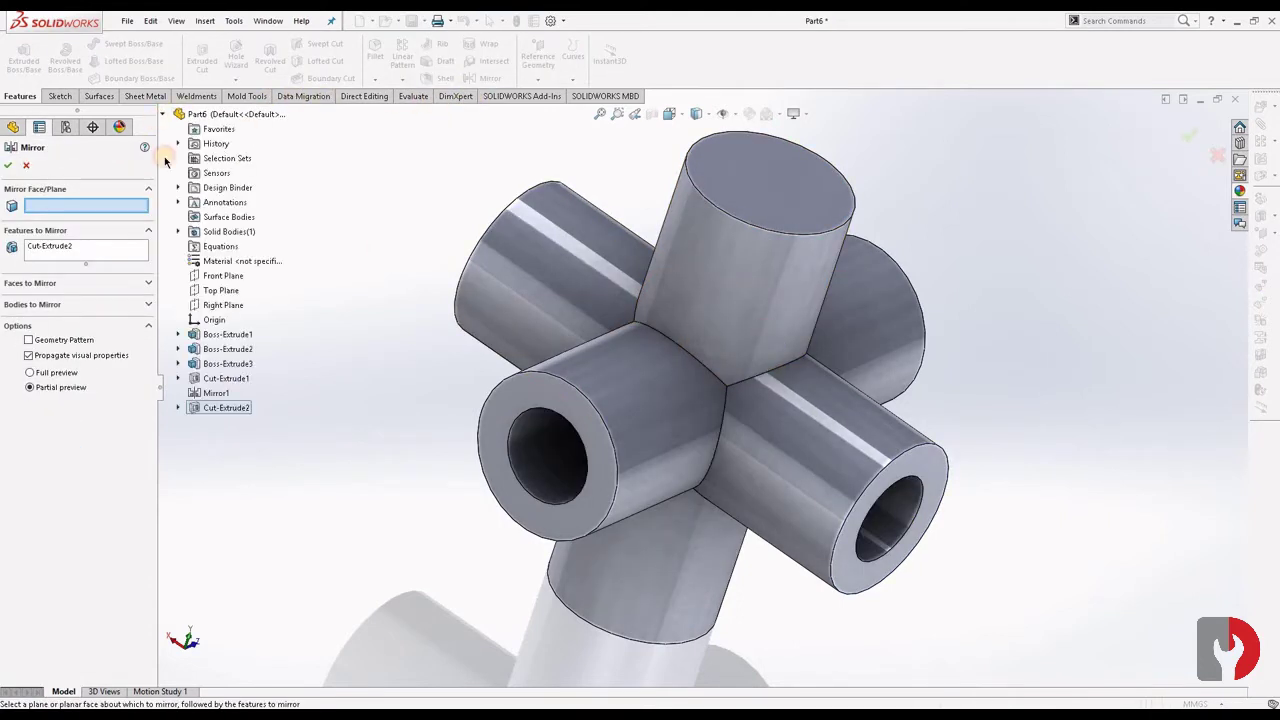
{"action": "left_click", "coordinate": [218, 305]}
{"action": "mouse_move", "coordinate": [543, 536]}
{"action": "middle_mouse_down"}
{"action": "mouse_move", "coordinate": [623, 343]}
{"action": "mouse_move", "coordinate": [666, 448]}
{"action": "mouse_move", "coordinate": [649, 448]}
{"action": "middle_mouse_up"}
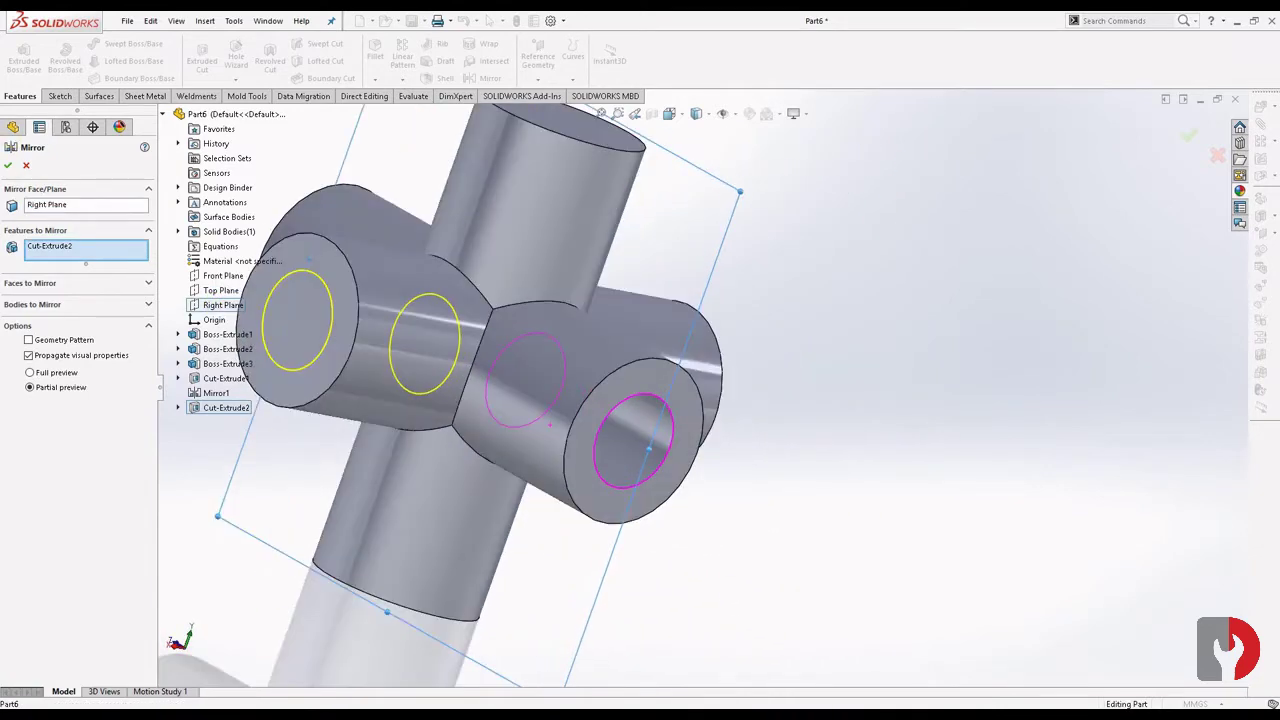
{"action": "right_click", "coordinate": [472, 268]}
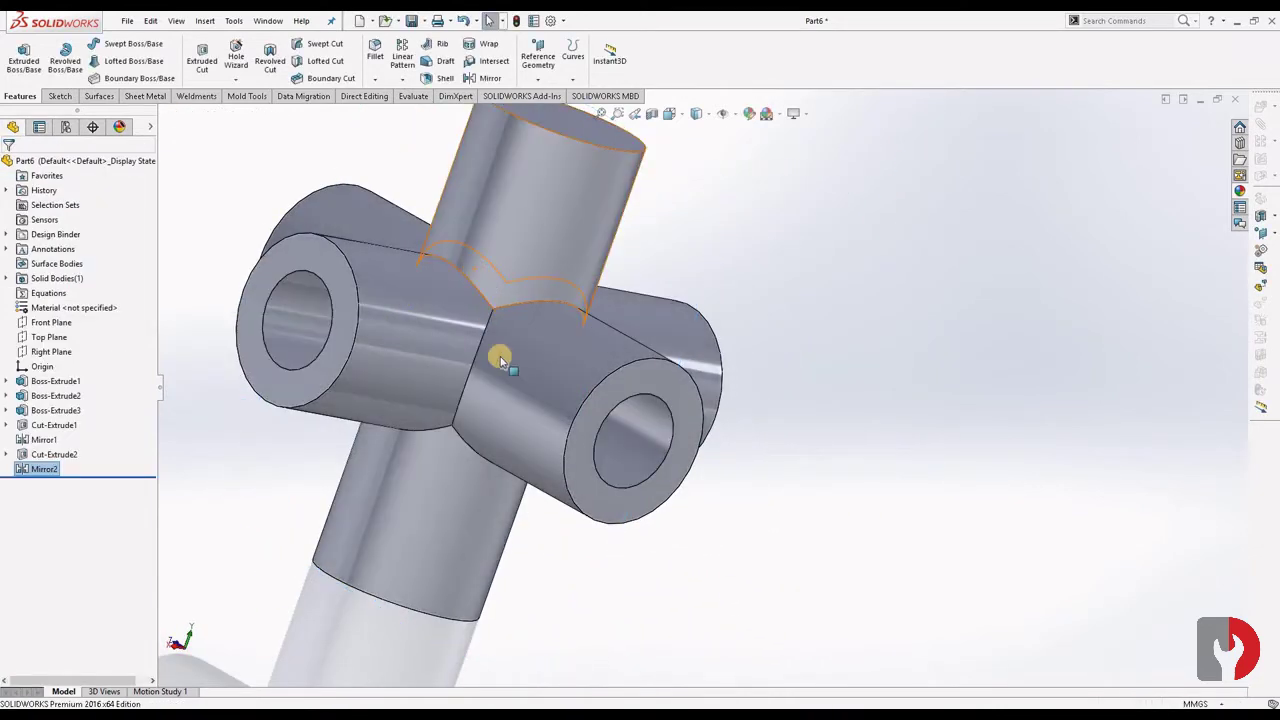
{"action": "mouse_move", "coordinate": [500, 360]}
{"action": "middle_mouse_down"}
{"action": "mouse_move", "coordinate": [586, 163]}
{"action": "mouse_move", "coordinate": [449, 503]}
{"action": "mouse_move", "coordinate": [423, 537]}
{"action": "middle_mouse_up"}
Sketch a circle centred on the Boss-Extrude1 tube's end face
{"action": "left_click", "coordinate": [425, 537]}
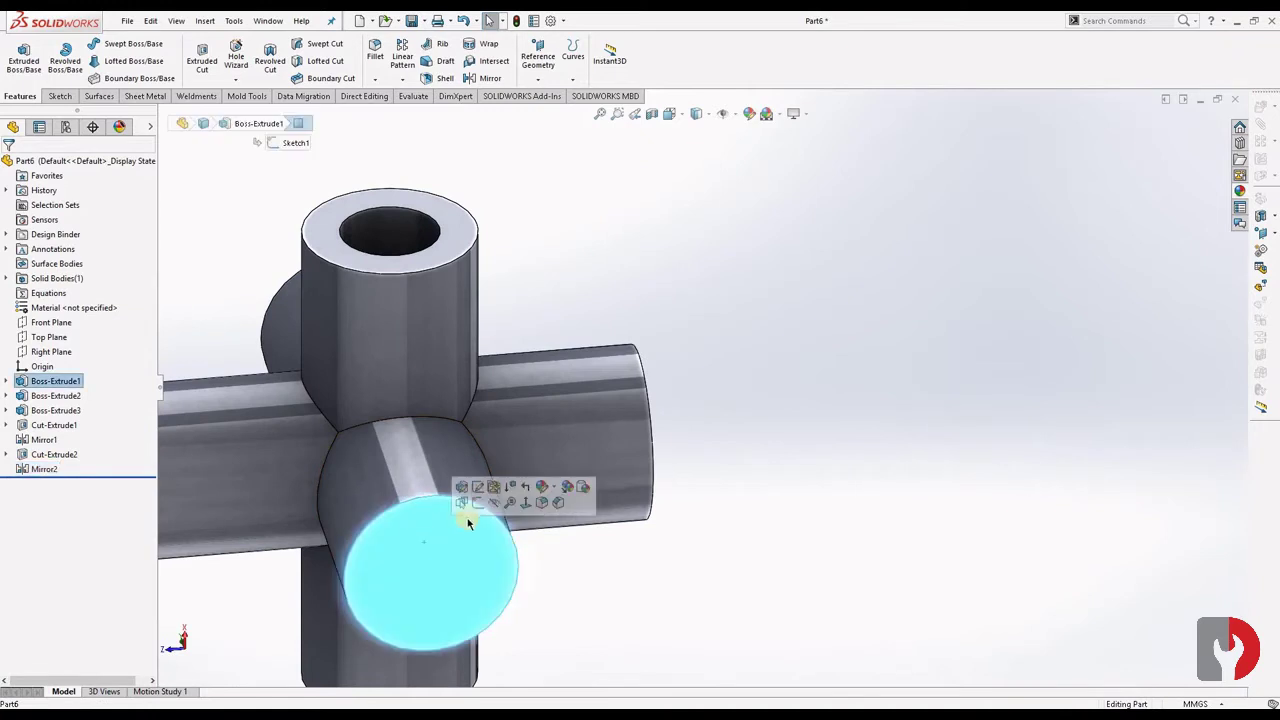
{"action": "left_click", "coordinate": [477, 502]}
{"action": "scroll", "coordinate": [377, 584], "scroll_direction": "down", "scroll_amount": 2}
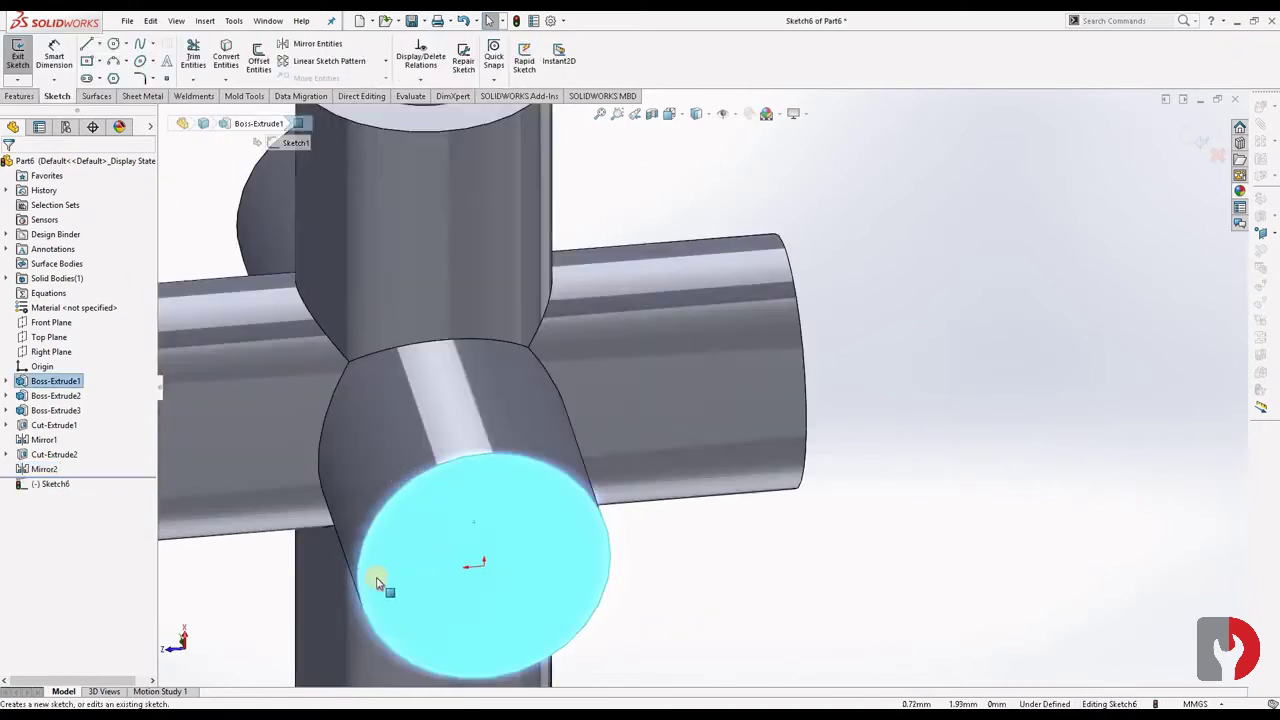
{"action": "scroll", "coordinate": [400, 565], "scroll_direction": "up", "scroll_amount": 1}
{"action": "scroll", "coordinate": [470, 532], "scroll_direction": "up", "scroll_amount": 1}
{"action": "scroll", "coordinate": [509, 514], "scroll_direction": "up", "scroll_amount": 1}
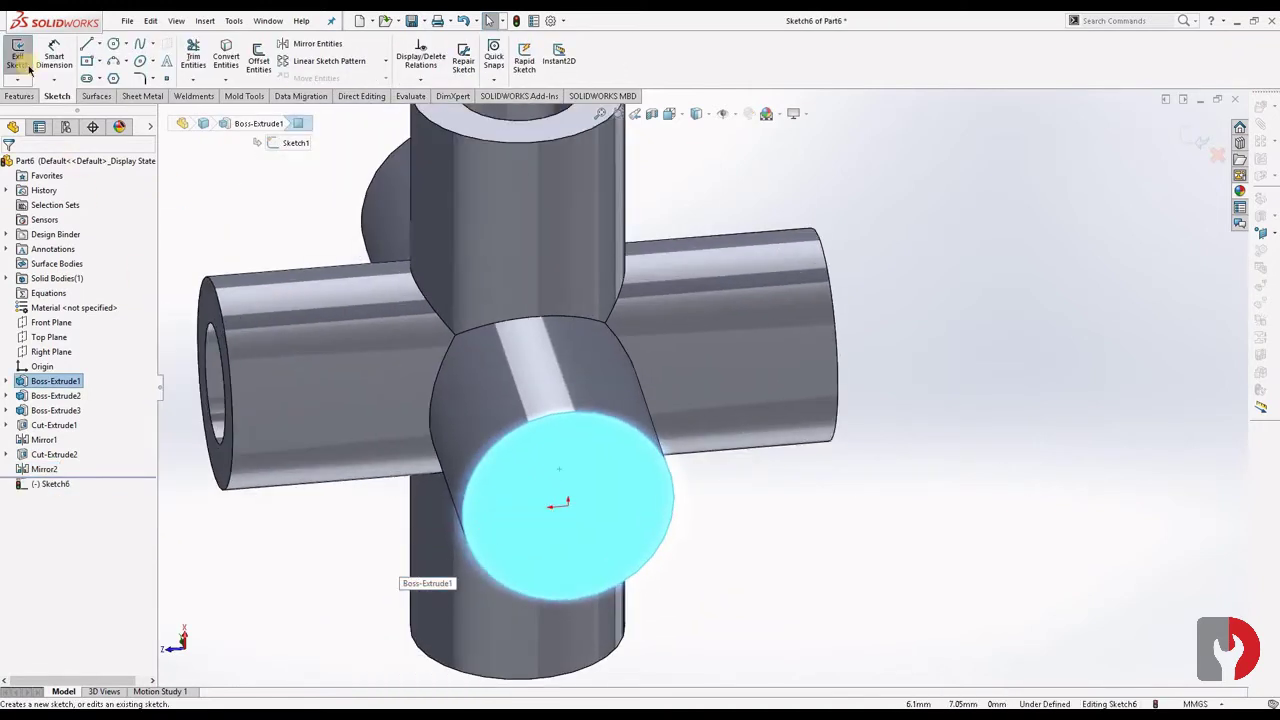
{"action": "left_click", "coordinate": [113, 44]}
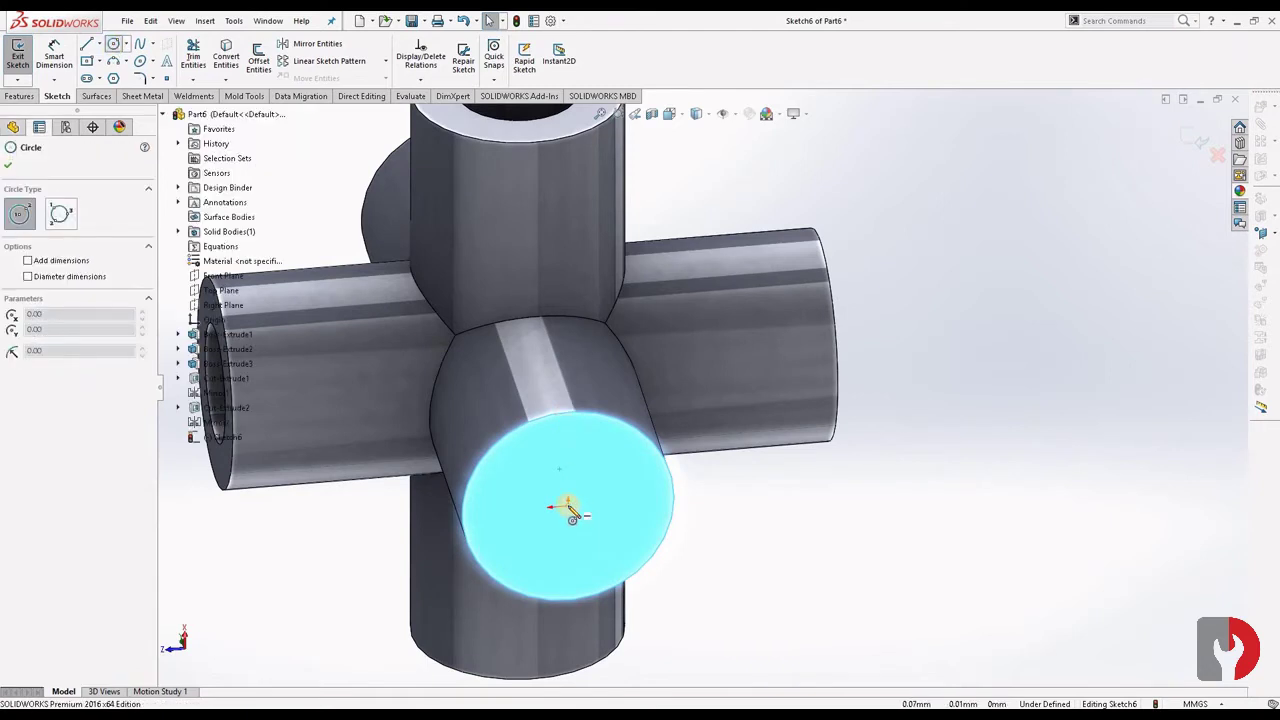
{"action": "left_click_drag", "start_coordinate": [567, 505], "coordinate": [608, 482]}
Dimension the end-face circle to 4 mm diameter
{"action": "key", "text": "d"}
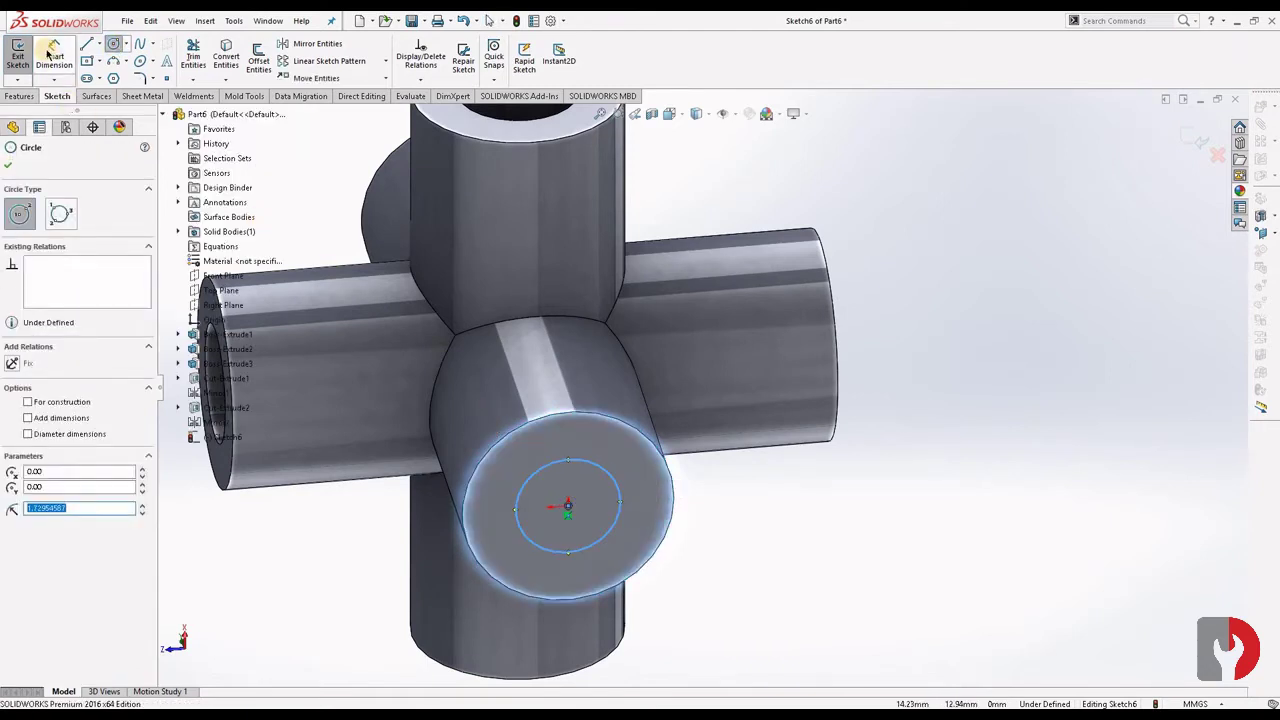
{"action": "left_click", "coordinate": [616, 484]}
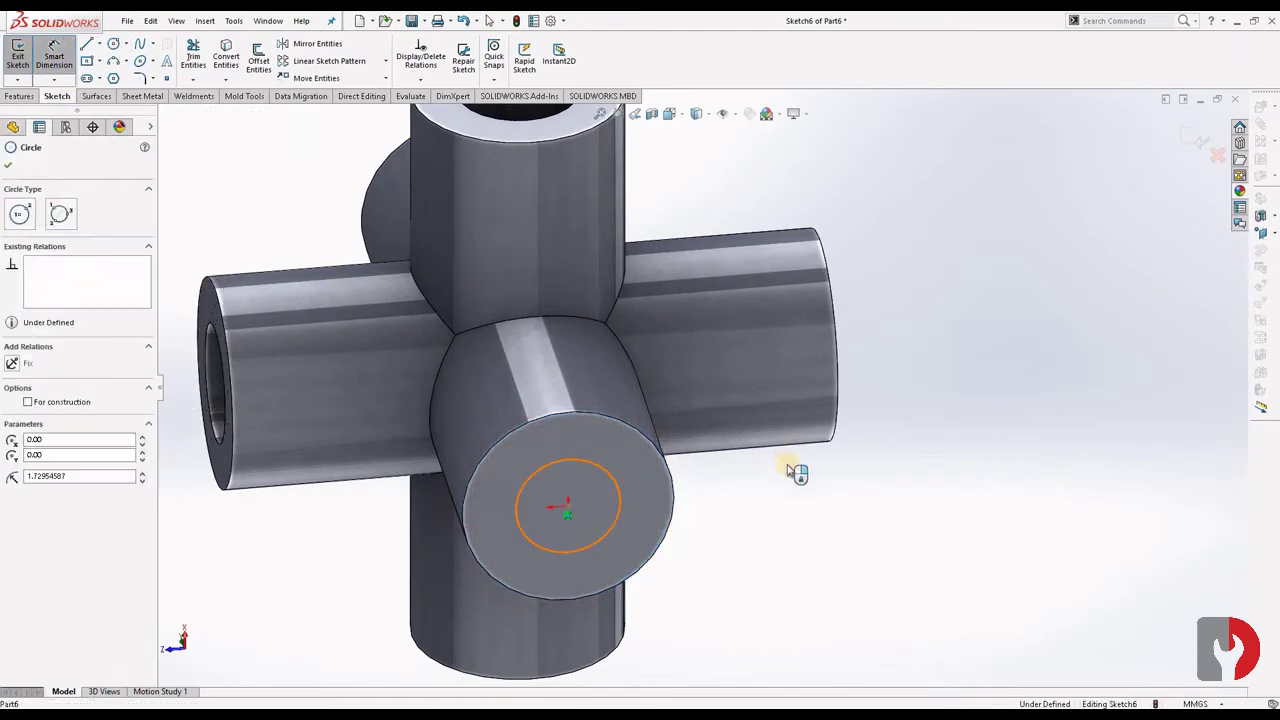
{"action": "left_click", "coordinate": [770, 565]}
{"action": "type", "text": "4"}
{"action": "key", "text": "Return"}
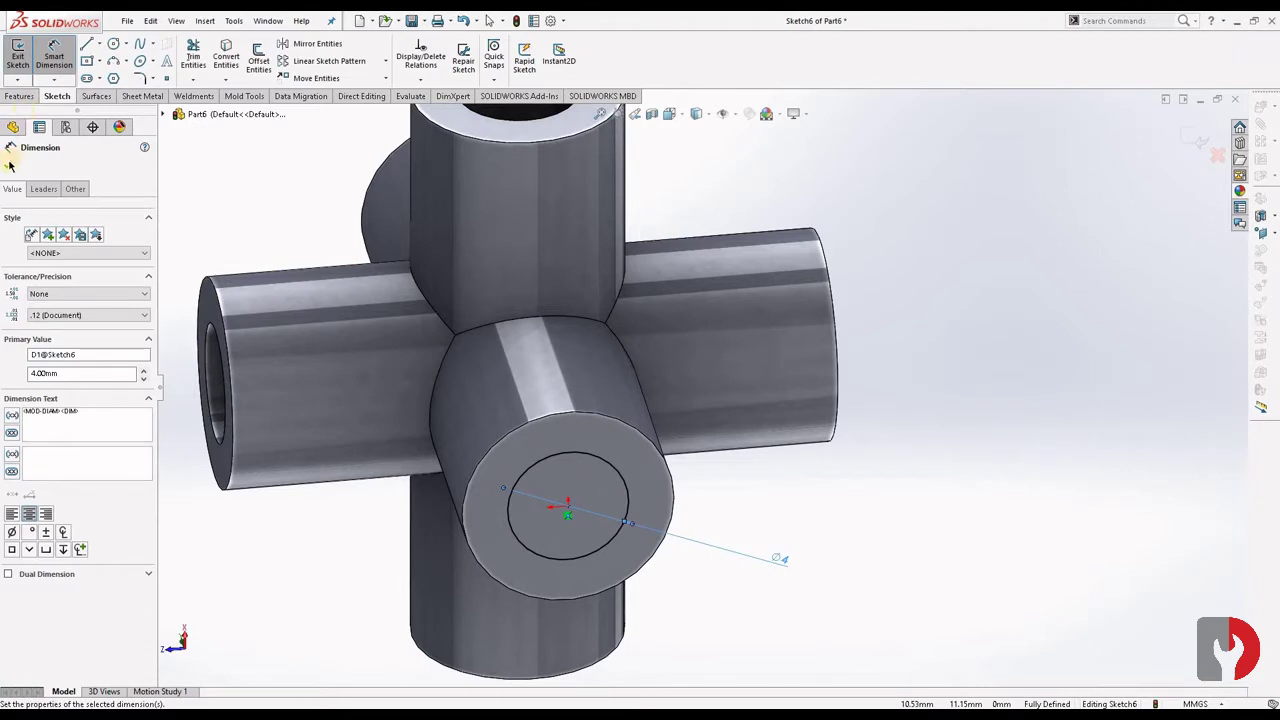
Cut the 4 mm circle 7 mm deep Blind as Cut-Extrude3
{"action": "left_click", "coordinate": [33, 72]}
{"action": "left_click", "coordinate": [30, 96]}
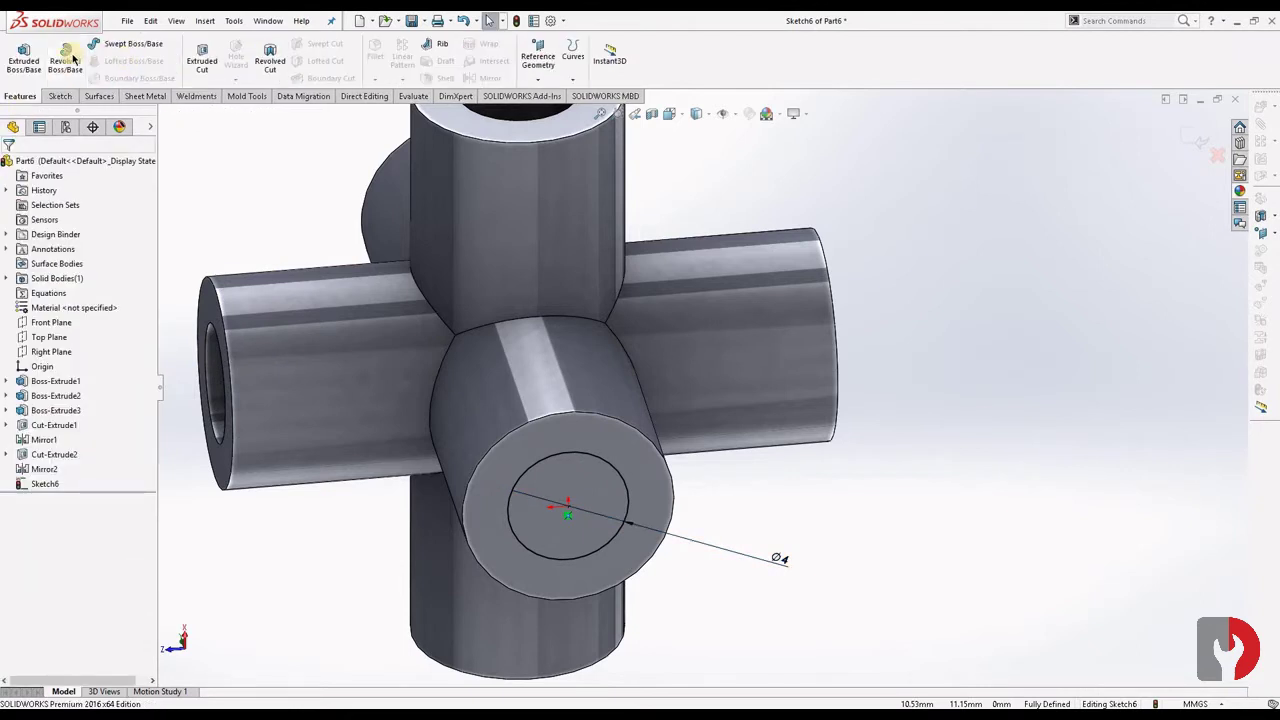
{"action": "left_click", "coordinate": [201, 58]}
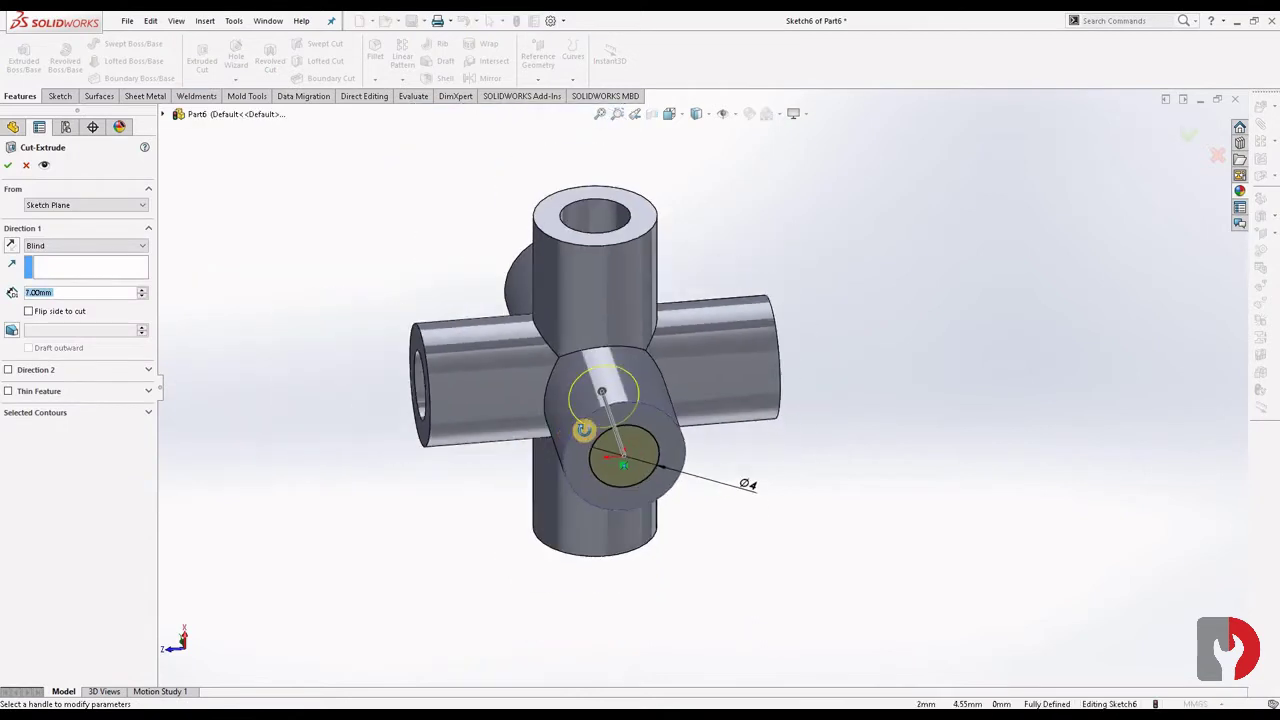
{"action": "left_click", "coordinate": [8, 165]}
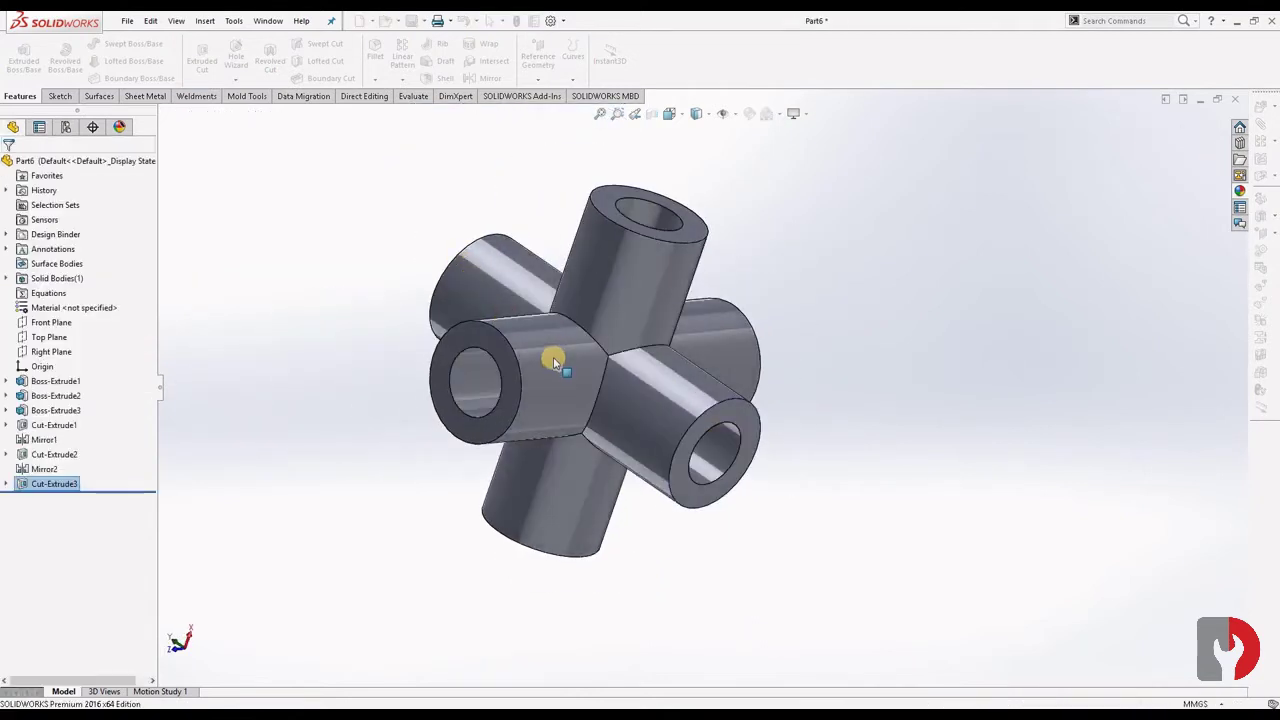
Mirror Cut-Extrude3 about the Top Plane instead of the Right Plane, creating Mirror3
{"action": "left_click", "coordinate": [468, 84]}
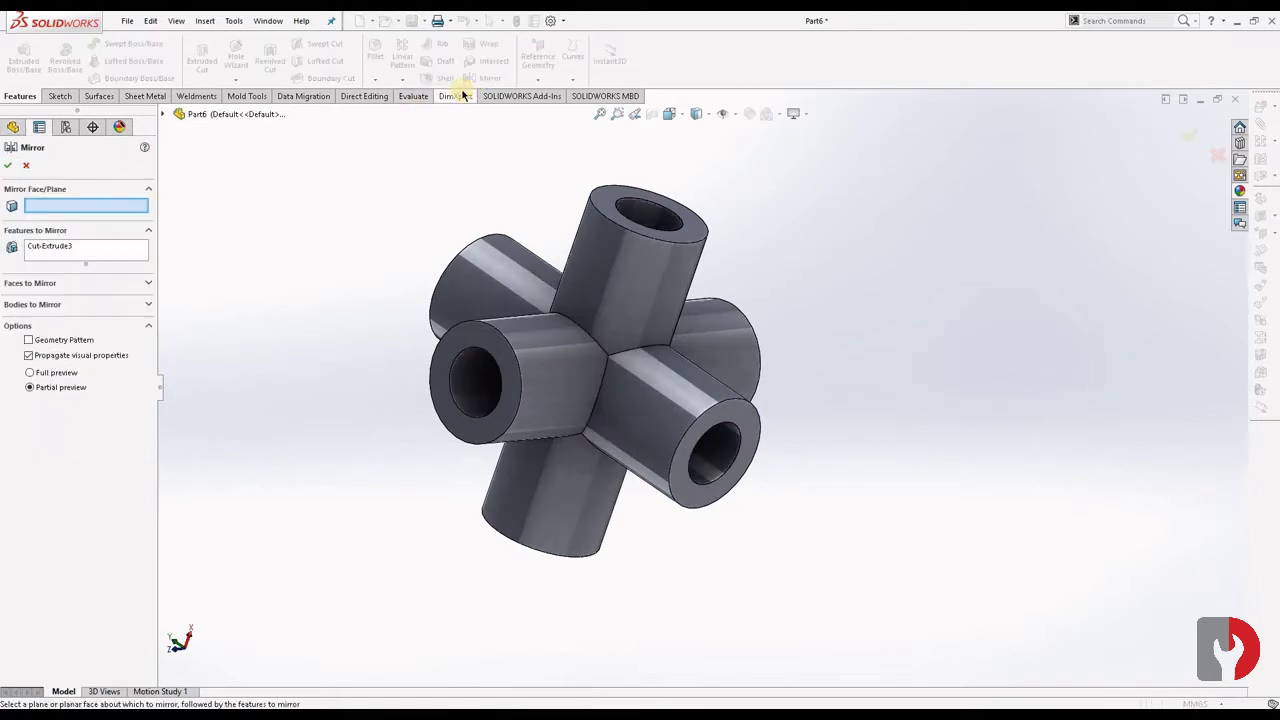
{"action": "left_click", "coordinate": [163, 114]}
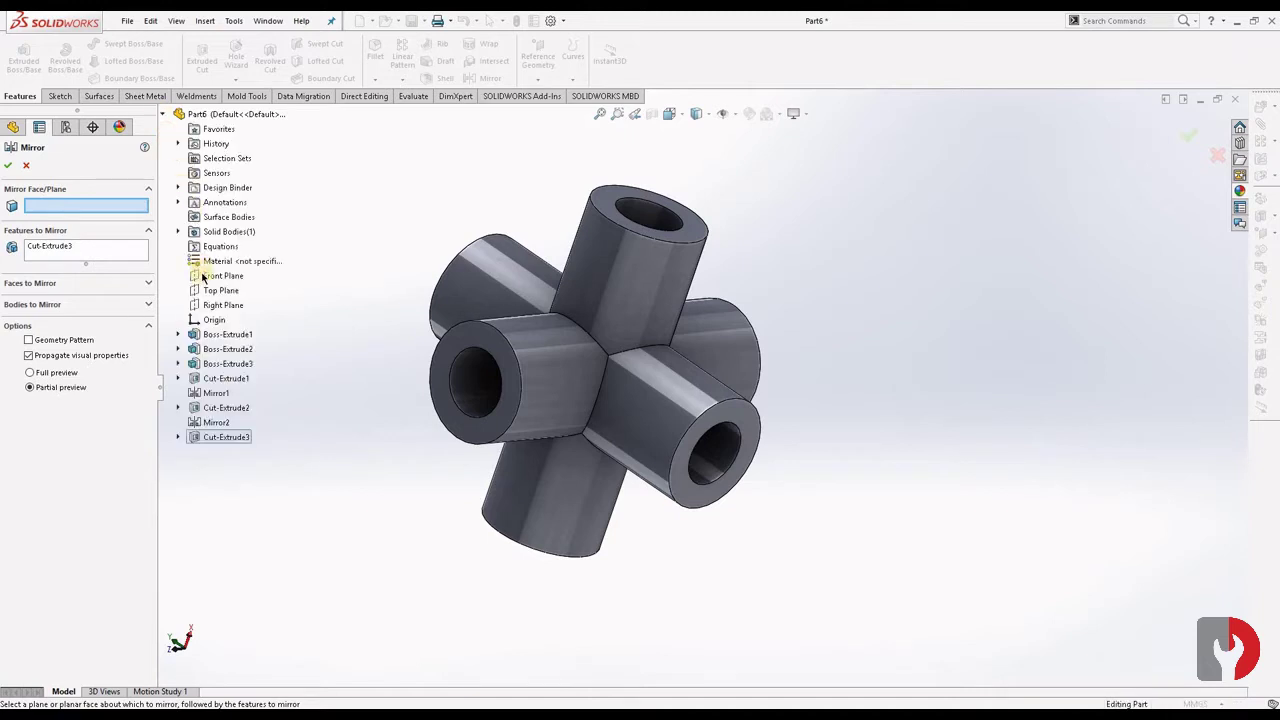
{"action": "left_click", "coordinate": [221, 308]}
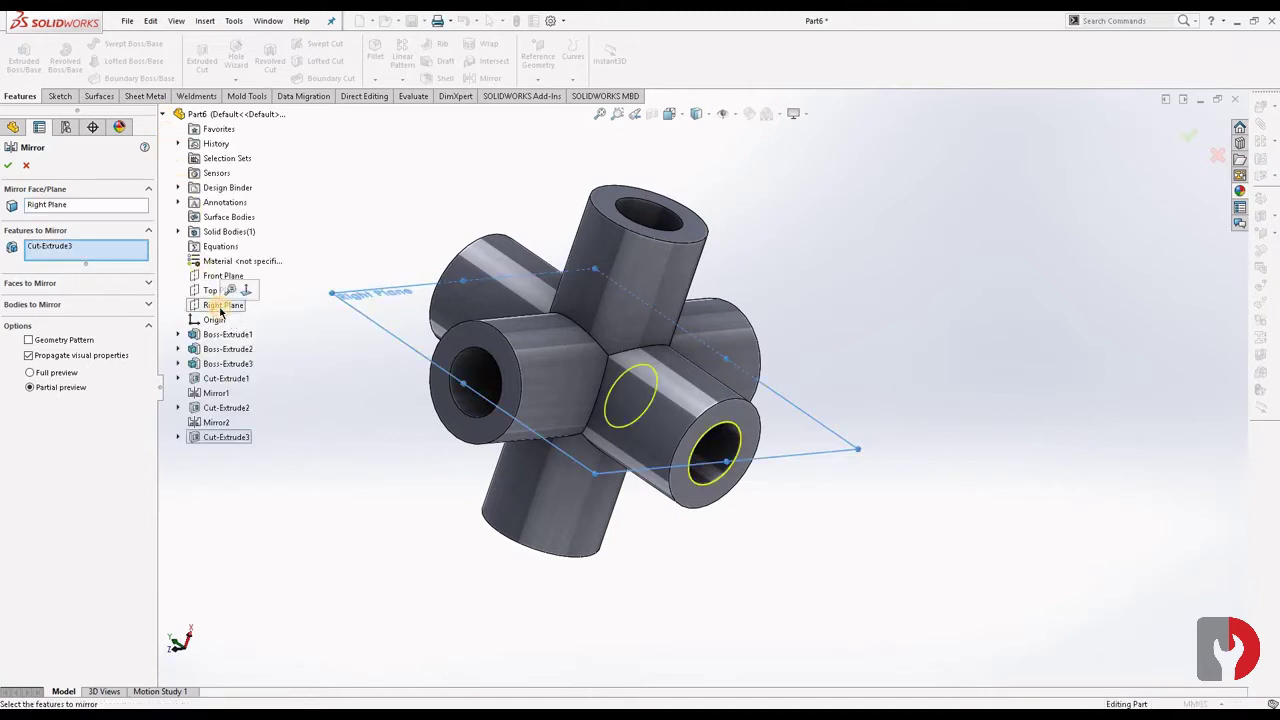
{"action": "left_click", "coordinate": [45, 206]}
{"action": "key", "text": "Delete"}
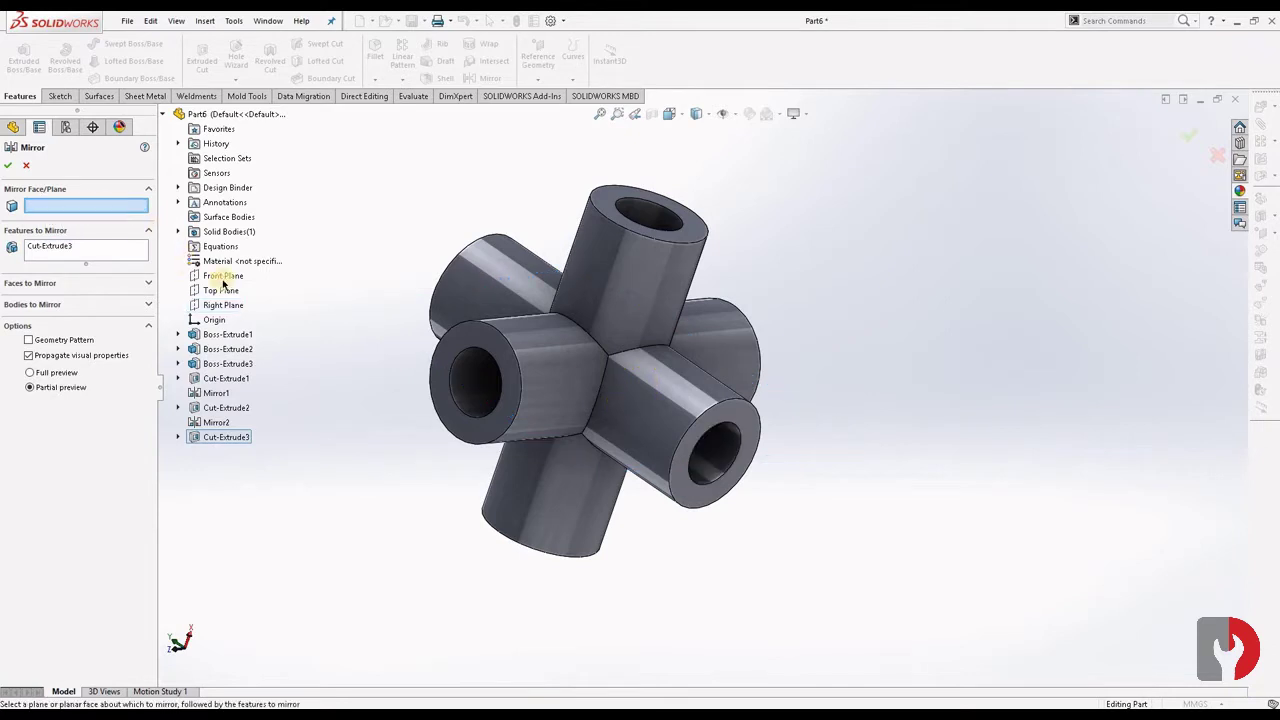
{"action": "left_click", "coordinate": [222, 292]}
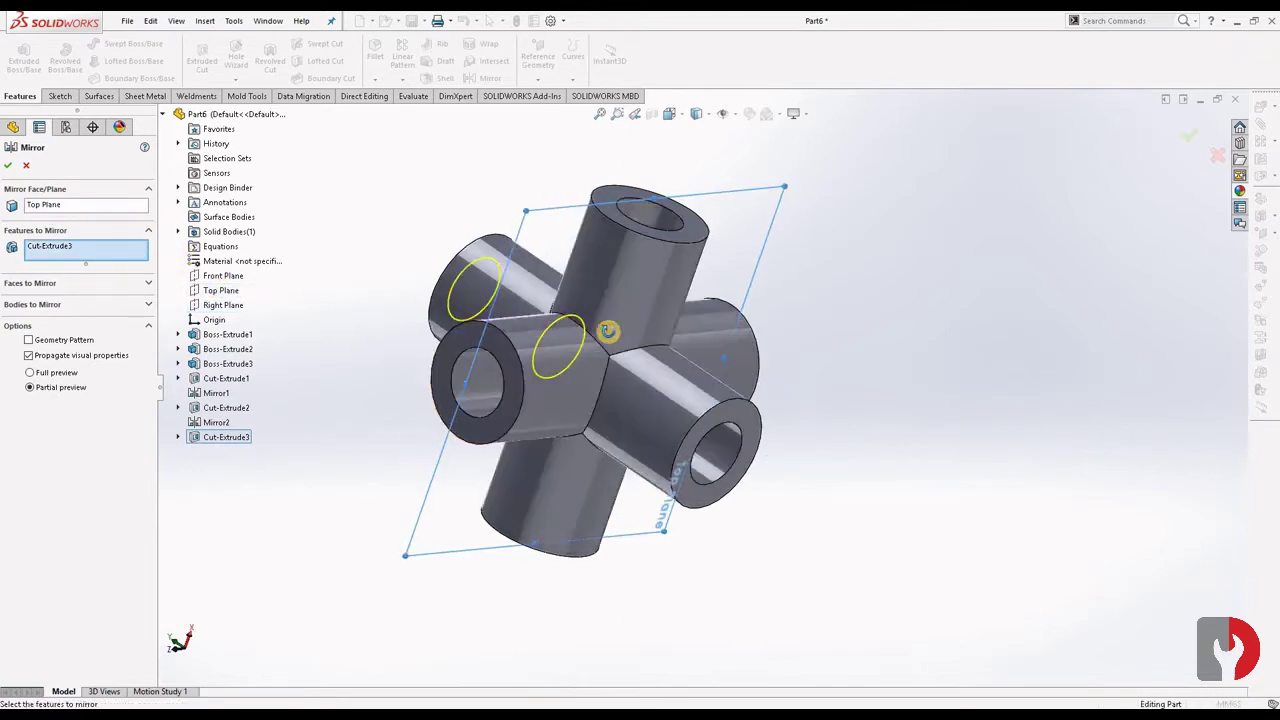
{"action": "middle_click_drag", "start_coordinate": [510, 325], "coordinate": [620, 380]}
{"action": "left_click", "coordinate": [10, 166]}
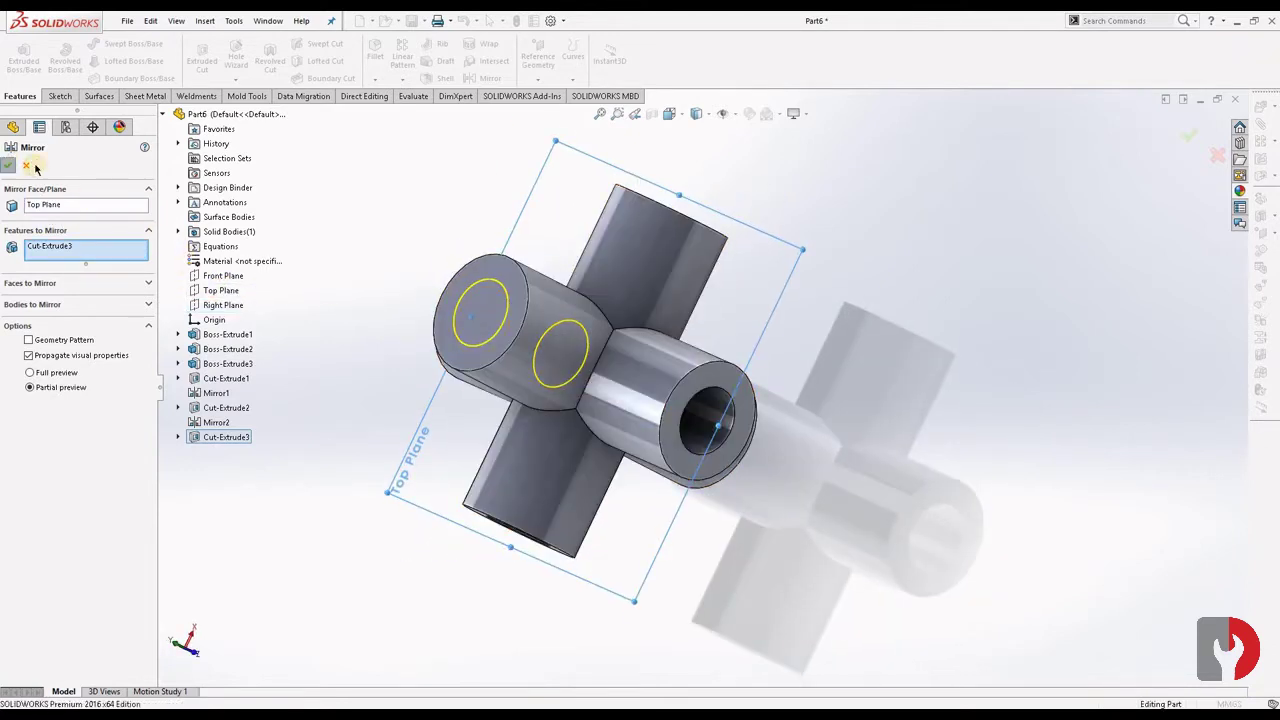
{"action": "mouse_move", "coordinate": [520, 371]}
{"action": "middle_mouse_down"}
{"action": "mouse_move", "coordinate": [486, 357]}
{"action": "mouse_move", "coordinate": [455, 375]}
{"action": "mouse_move", "coordinate": [462, 350]}
{"action": "middle_mouse_up"}
Start a fillet on the front arm's end edge with a 0.5 mm radius
{"action": "left_click", "coordinate": [378, 52]}
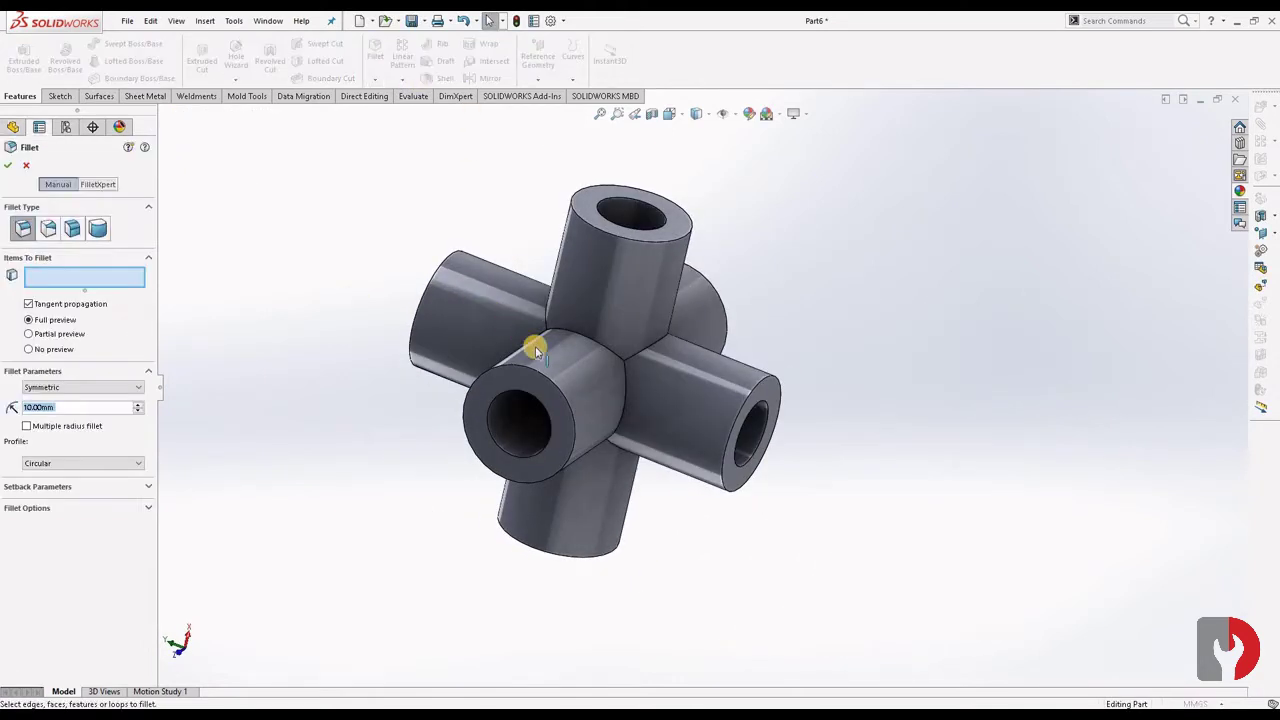
{"action": "left_click", "coordinate": [528, 366]}
{"action": "left_click", "coordinate": [68, 408]}
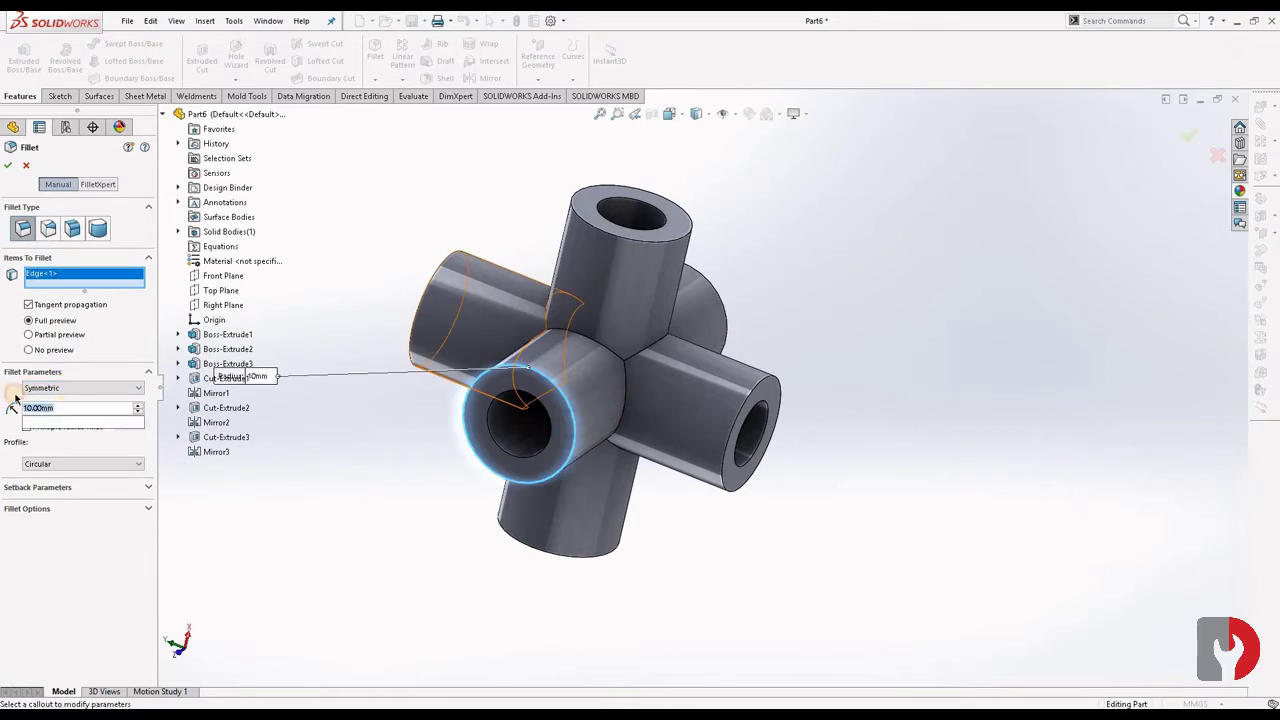
{"action": "type", "text": "1"}
{"action": "key", "text": "Return"}
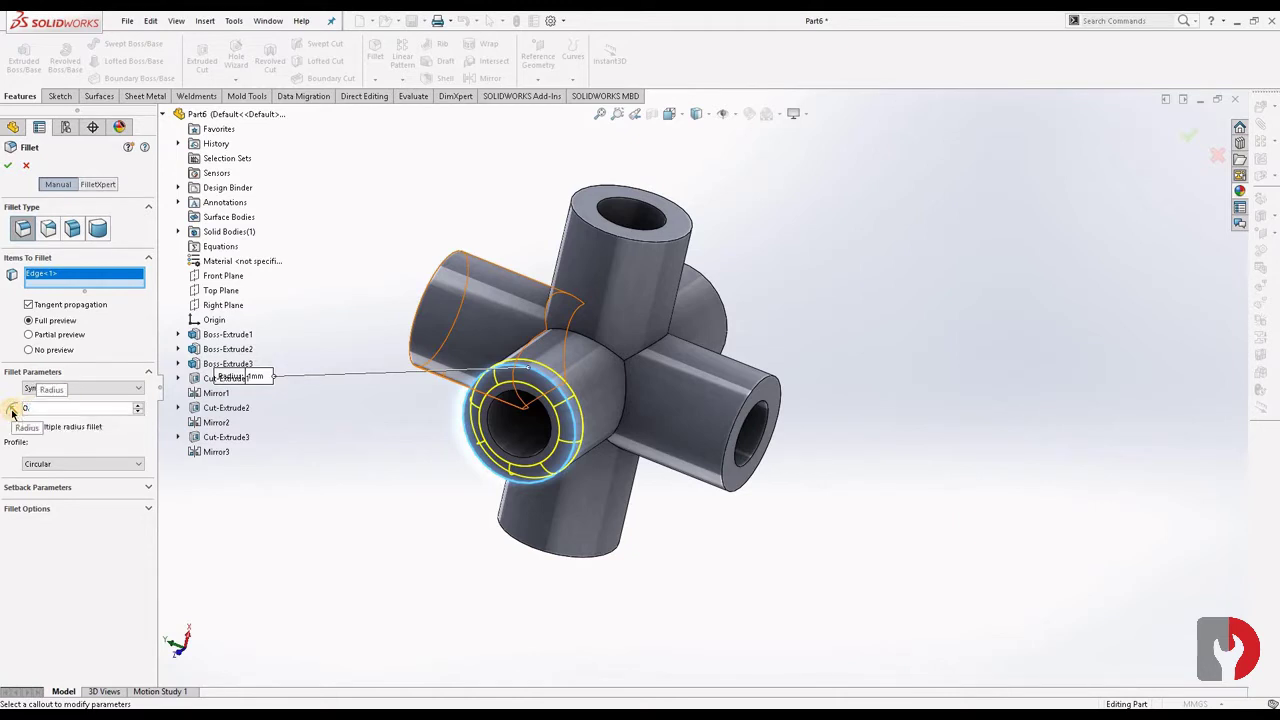
{"action": "type", "text": "5"}
{"action": "key", "text": "Return"}
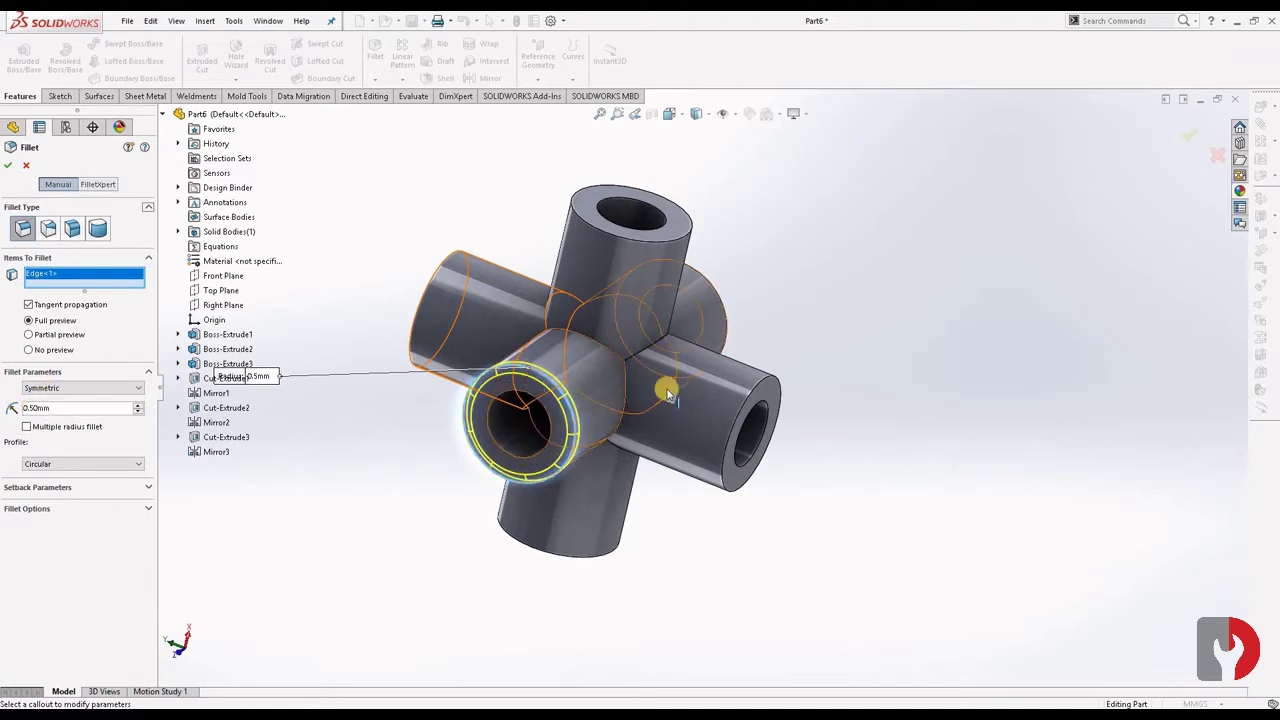
Add the right, top, front and bottom arm end edges and accept the fillet
{"action": "left_click", "coordinate": [748, 400]}
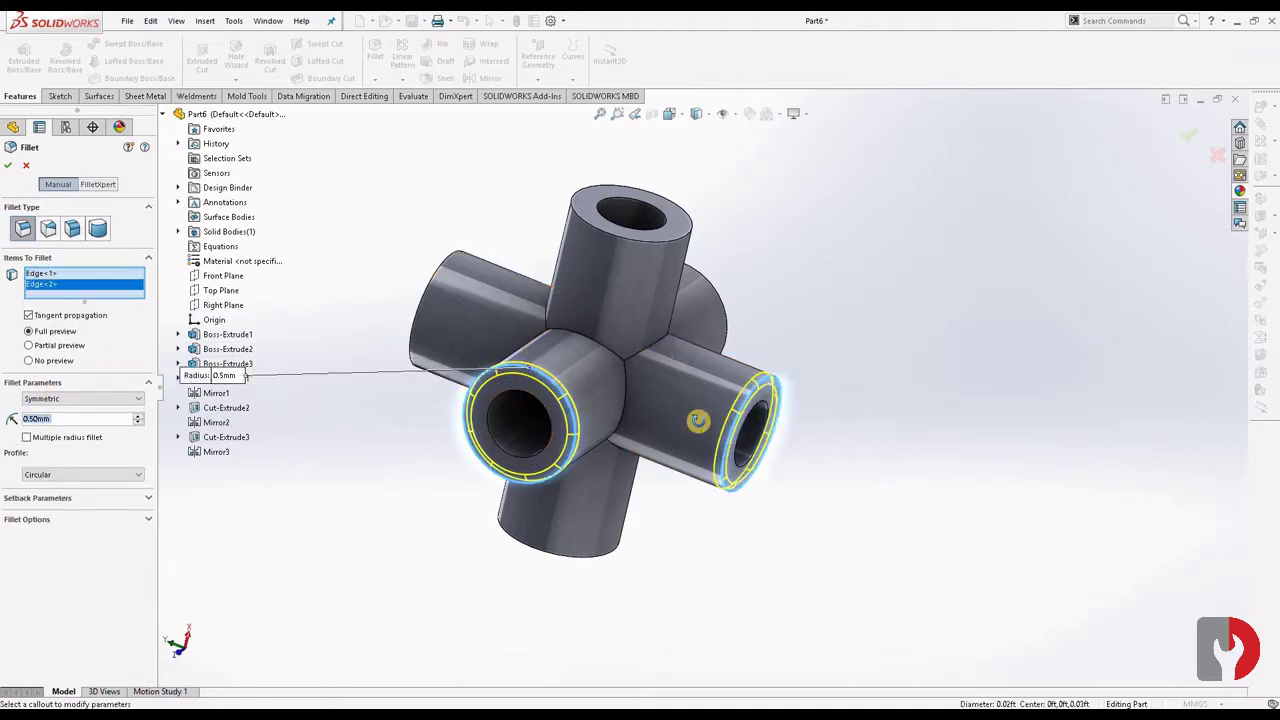
{"action": "mouse_move", "coordinate": [700, 420]}
{"action": "middle_mouse_down"}
{"action": "mouse_move", "coordinate": [737, 406]}
{"action": "mouse_move", "coordinate": [733, 368]}
{"action": "middle_mouse_up"}
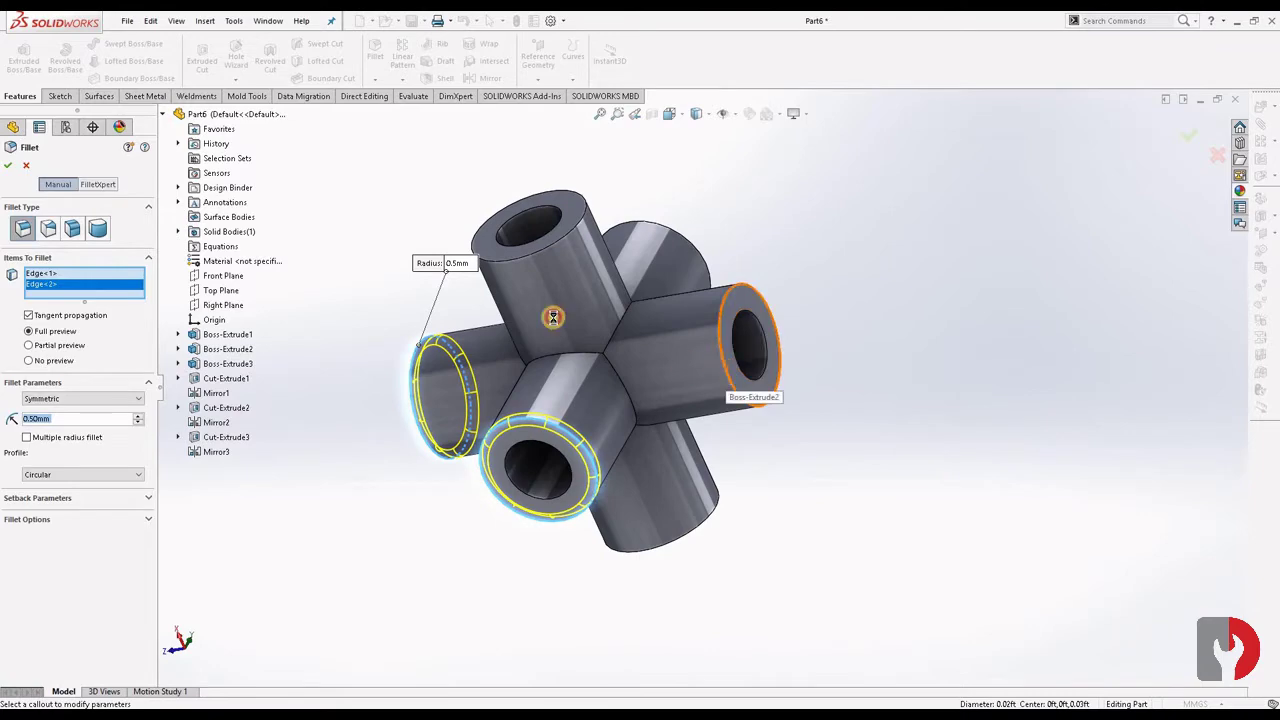
{"action": "left_click", "coordinate": [497, 265]}
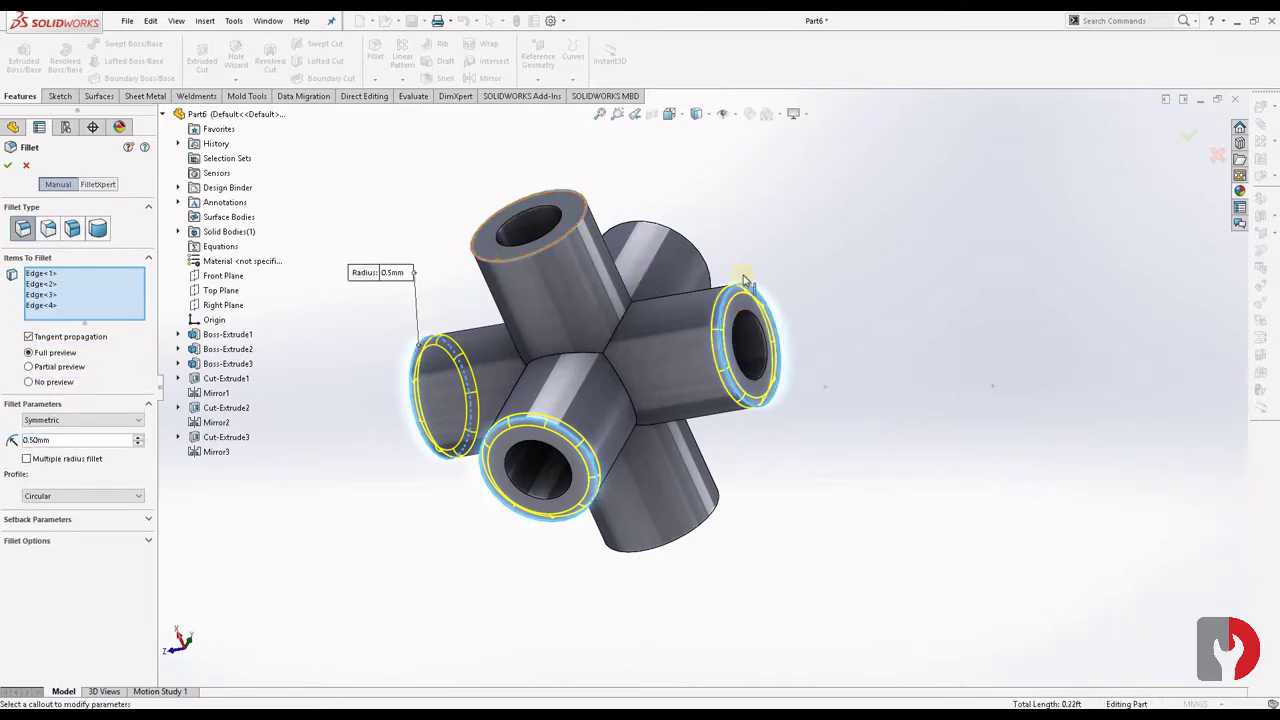
{"action": "mouse_move", "coordinate": [760, 395]}
{"action": "middle_mouse_down"}
{"action": "mouse_move", "coordinate": [571, 409]}
{"action": "mouse_move", "coordinate": [660, 352]}
{"action": "middle_mouse_up"}
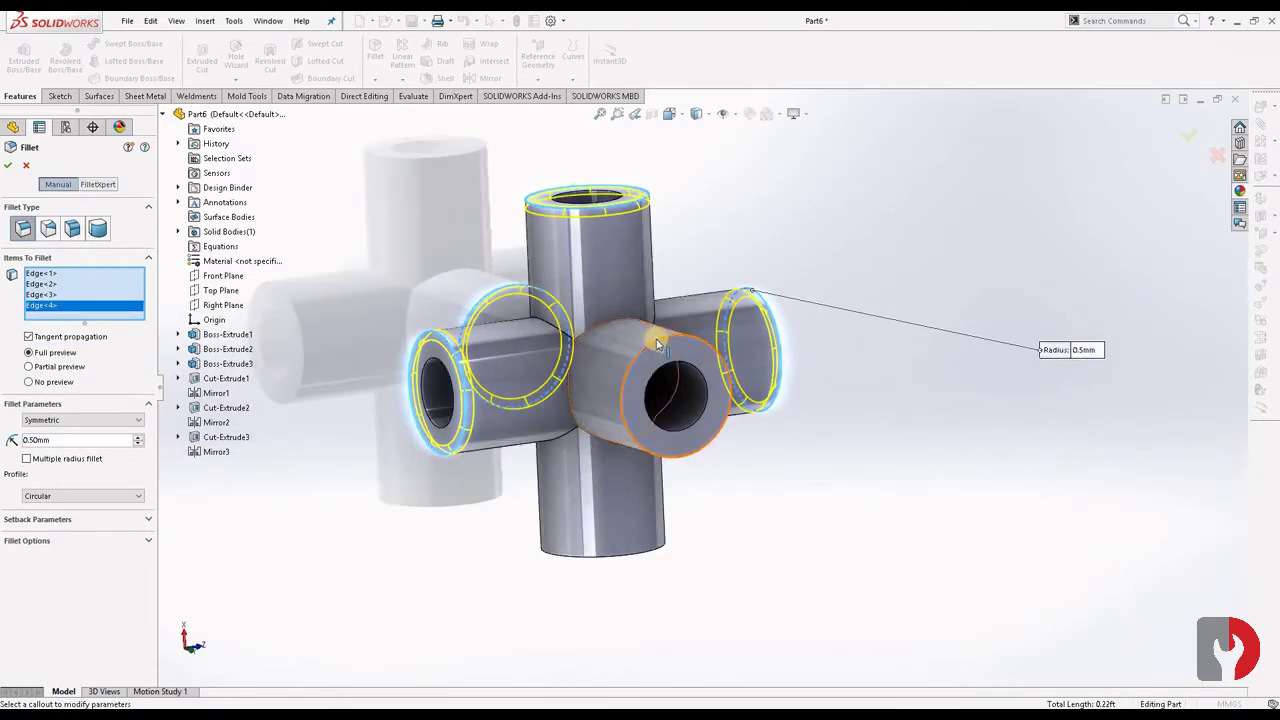
{"action": "left_click", "coordinate": [660, 350]}
{"action": "middle_click_drag", "start_coordinate": [640, 486], "coordinate": [640, 502]}
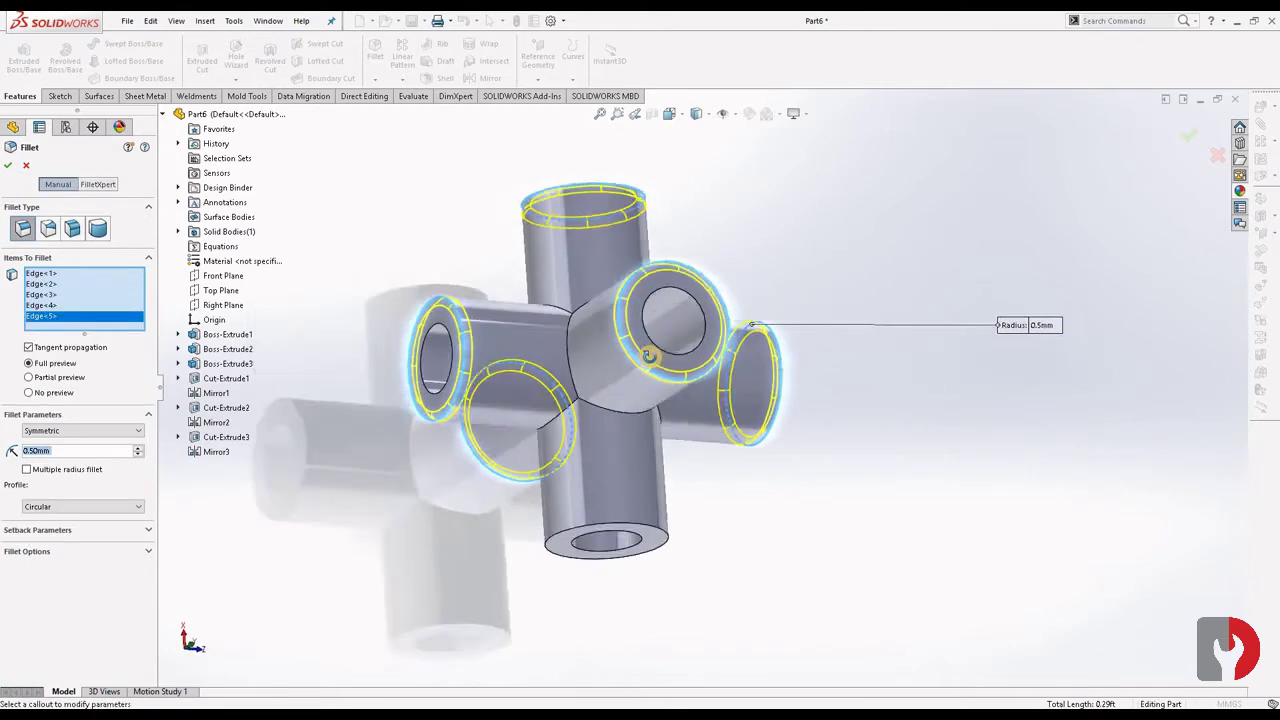
{"action": "left_click", "coordinate": [640, 500]}
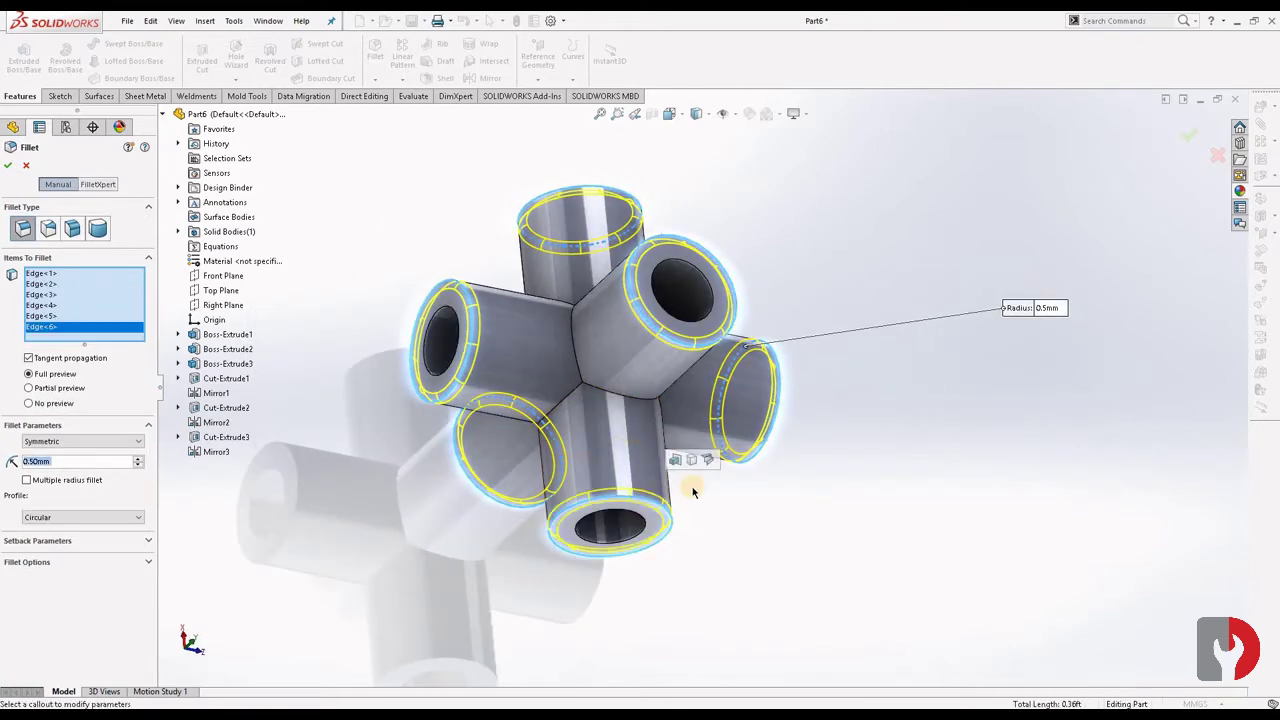
{"action": "mouse_move", "coordinate": [665, 458]}
{"action": "middle_mouse_down"}
{"action": "mouse_move", "coordinate": [494, 512]}
{"action": "mouse_move", "coordinate": [443, 500]}
{"action": "mouse_move", "coordinate": [323, 546]}
{"action": "mouse_move", "coordinate": [422, 469]}
{"action": "mouse_move", "coordinate": [497, 571]}
{"action": "mouse_move", "coordinate": [497, 289]}
{"action": "middle_mouse_up"}
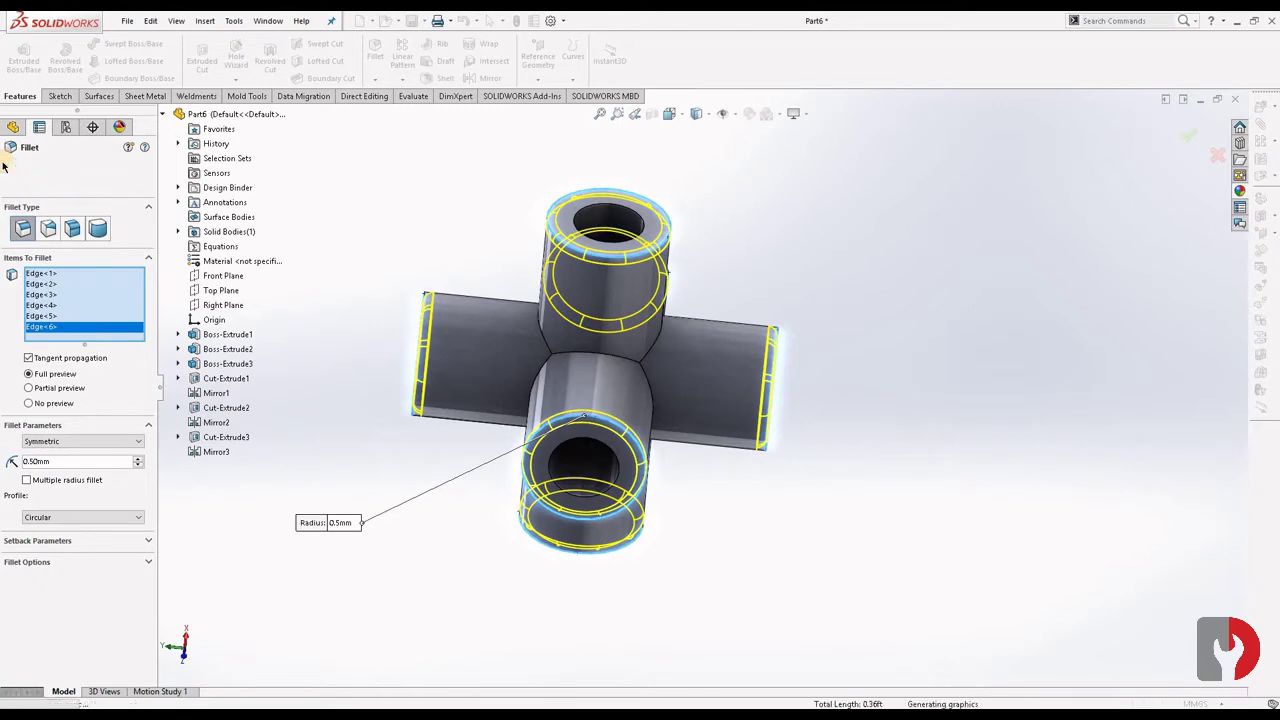
{"action": "left_click", "coordinate": [9, 165]}
{"action": "mouse_move", "coordinate": [443, 329]}
{"action": "middle_mouse_down"}
{"action": "mouse_move", "coordinate": [526, 269]}
{"action": "mouse_move", "coordinate": [563, 329]}
{"action": "mouse_move", "coordinate": [526, 360]}
{"action": "mouse_move", "coordinate": [500, 330]}
{"action": "middle_mouse_up"}
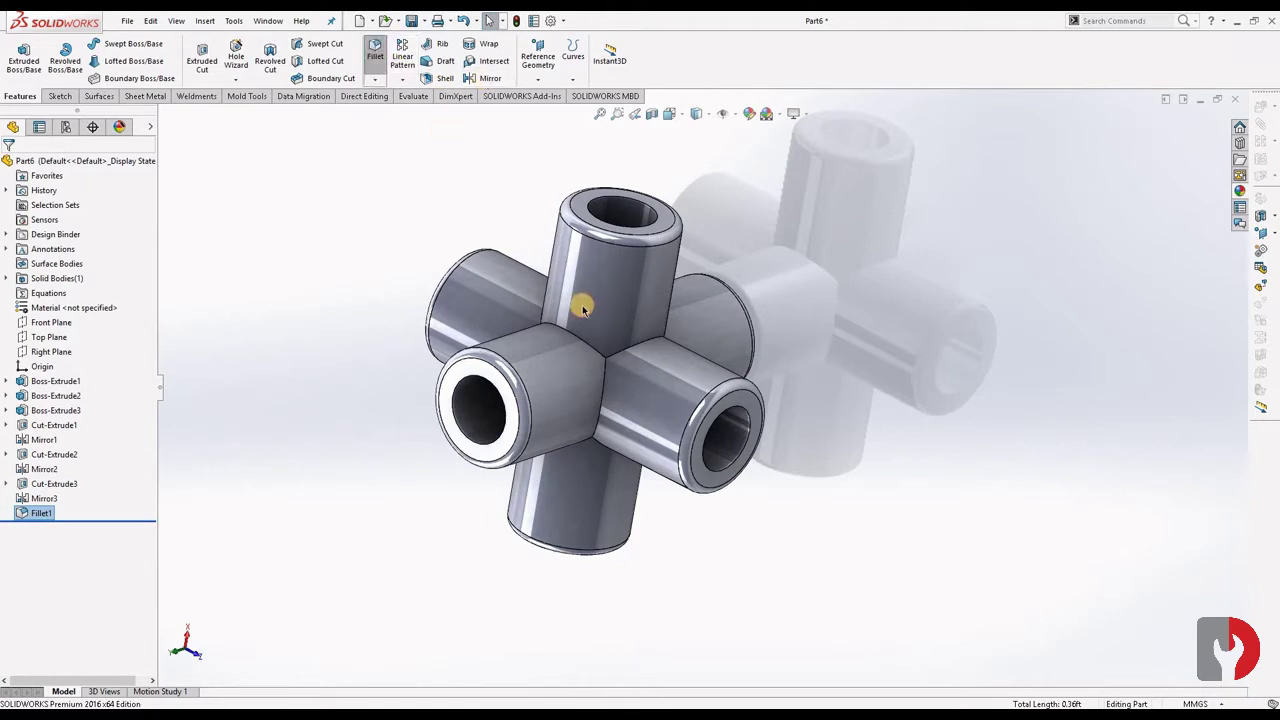
Select the first joint edges where the arms meet for a 0.5 mm fillet
{"action": "left_click", "coordinate": [603, 354]}
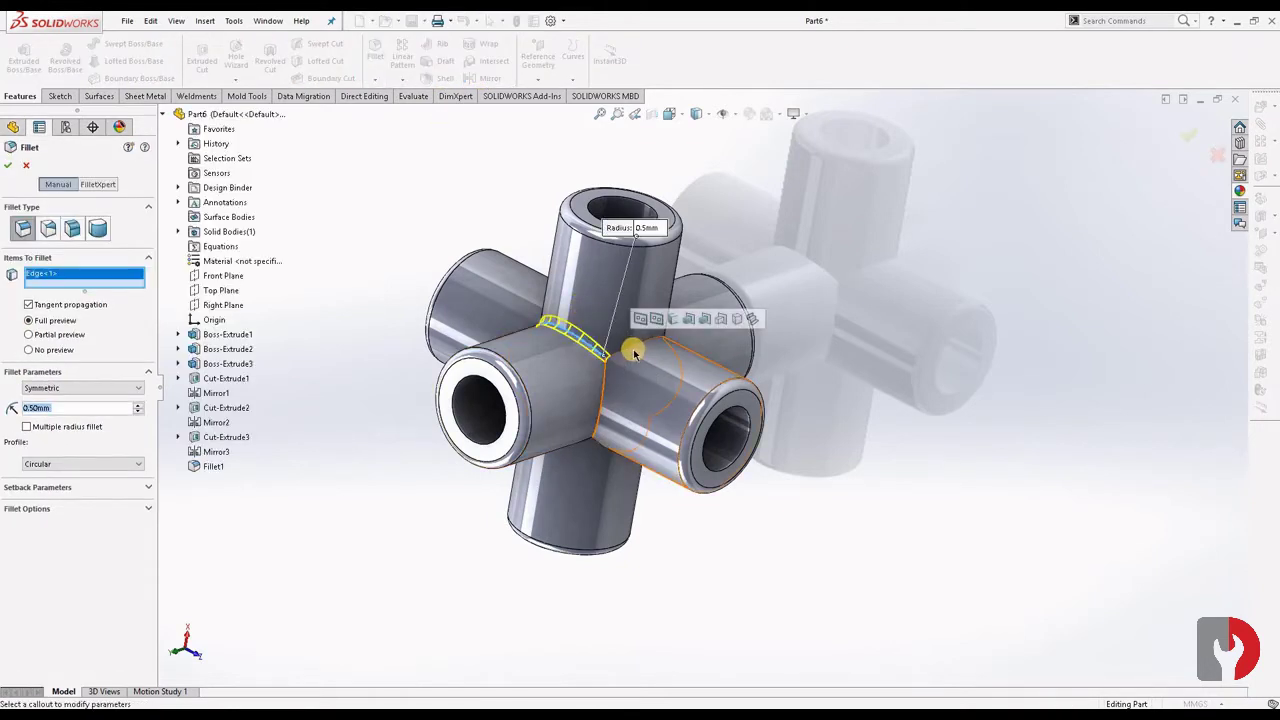
{"action": "left_click", "coordinate": [636, 350]}
{"action": "left_click", "coordinate": [606, 390]}
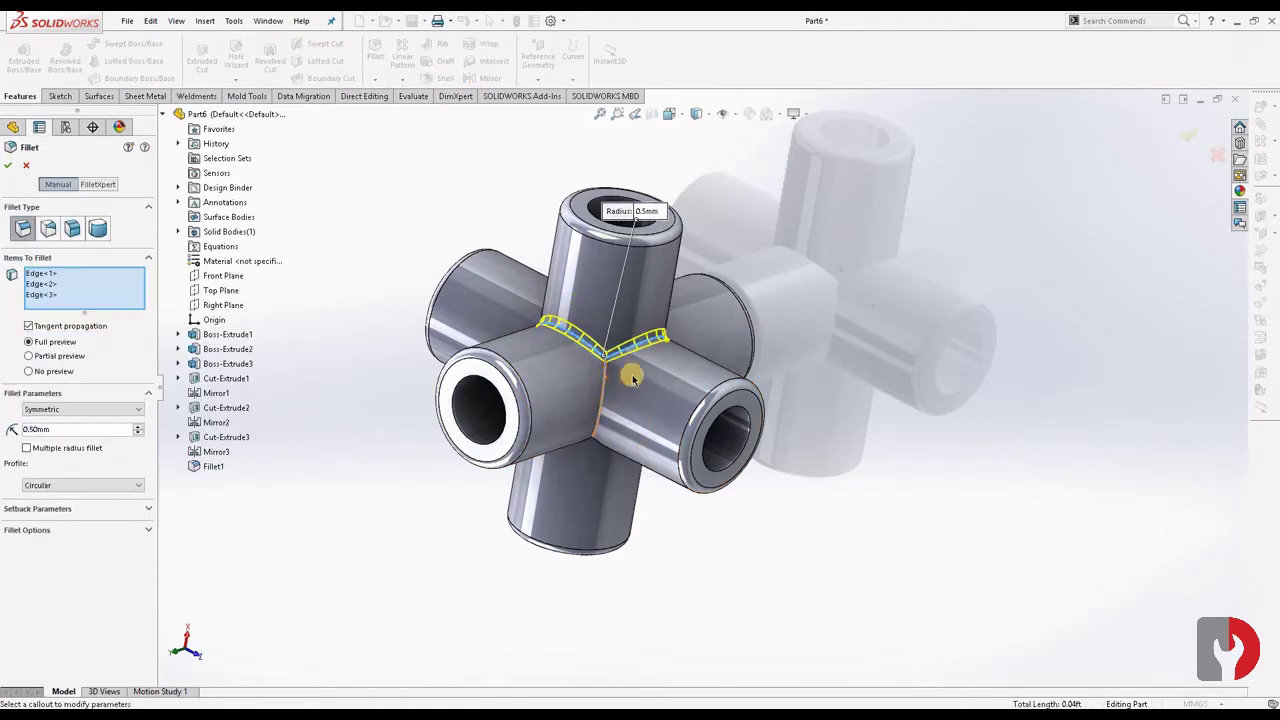
{"action": "middle_click_drag", "start_coordinate": [686, 402], "coordinate": [610, 350]}
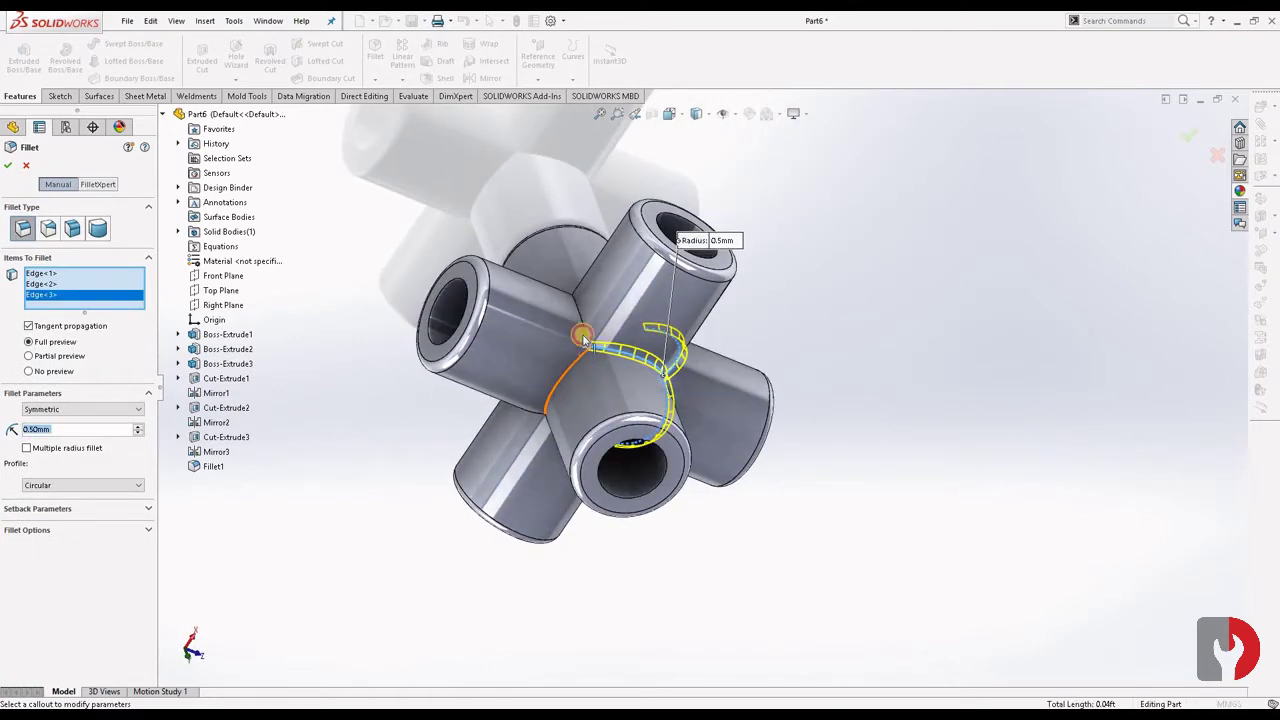
{"action": "left_click", "coordinate": [586, 334]}
{"action": "left_click", "coordinate": [586, 334]}
{"action": "middle_click_drag", "start_coordinate": [586, 334], "coordinate": [591, 337]}
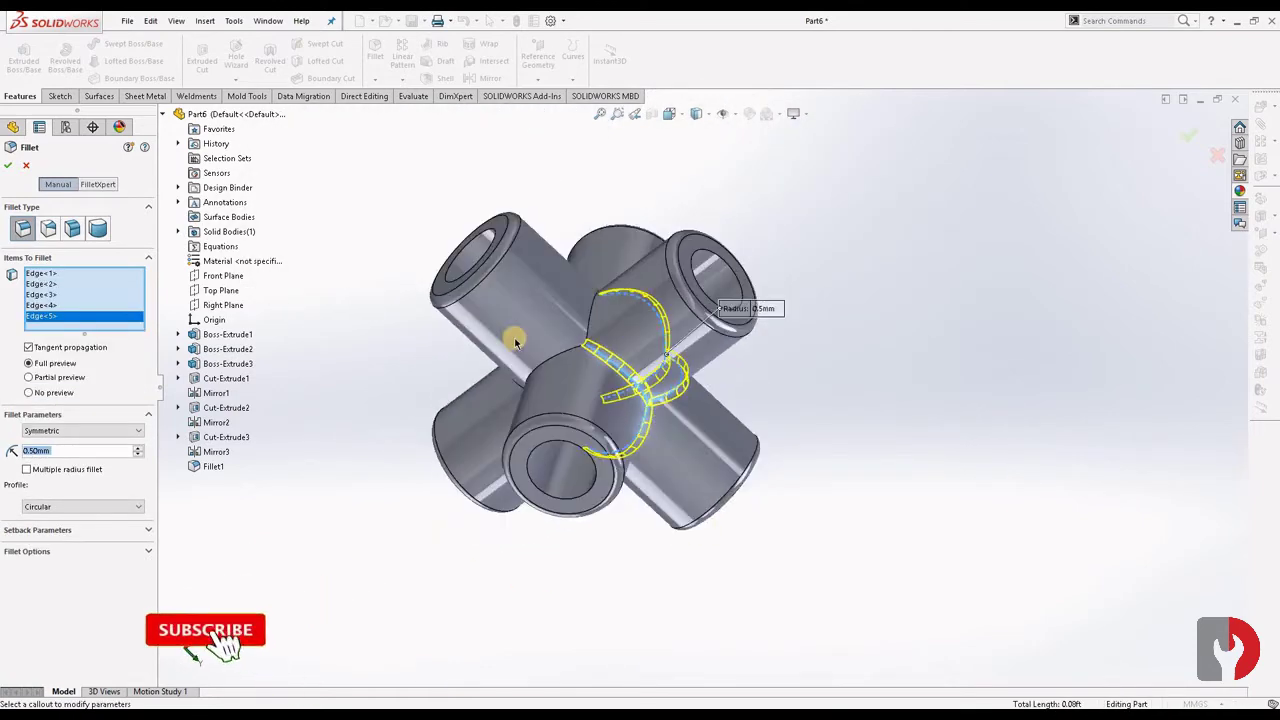
{"action": "left_click", "coordinate": [591, 340]}
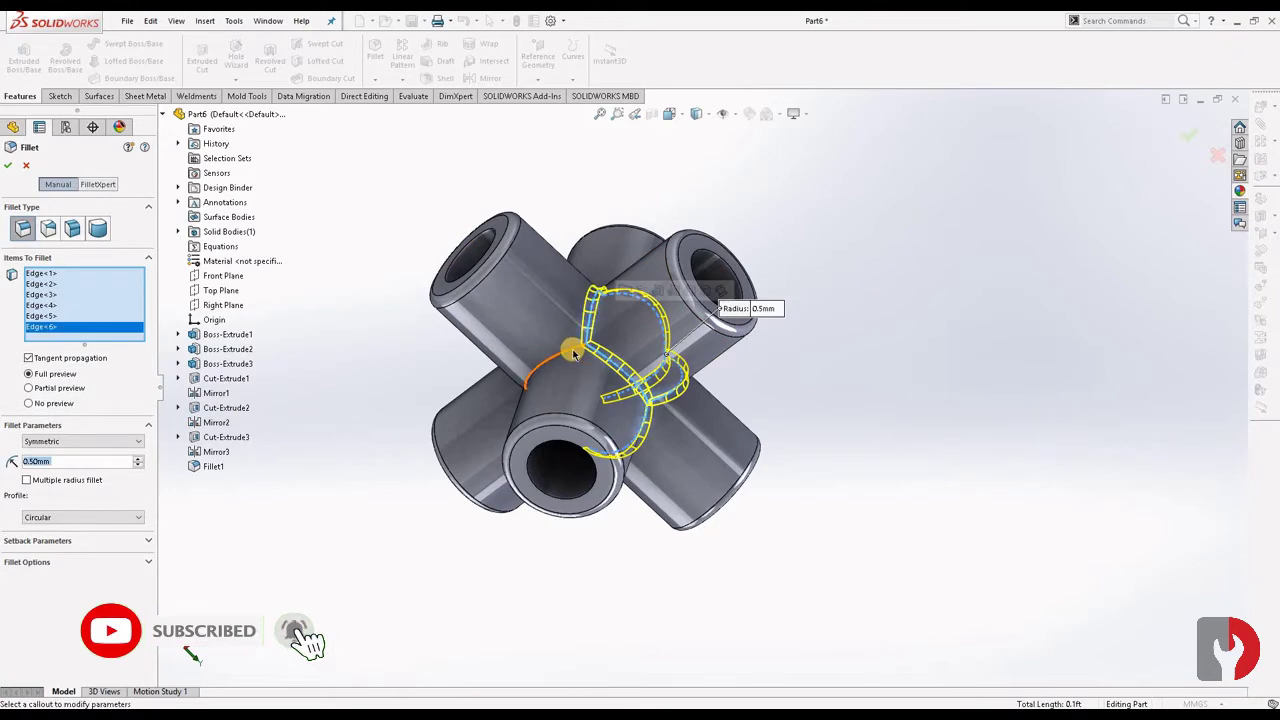
{"action": "left_click", "coordinate": [600, 377]}
{"action": "middle_click_drag", "start_coordinate": [598, 376], "coordinate": [586, 413]}
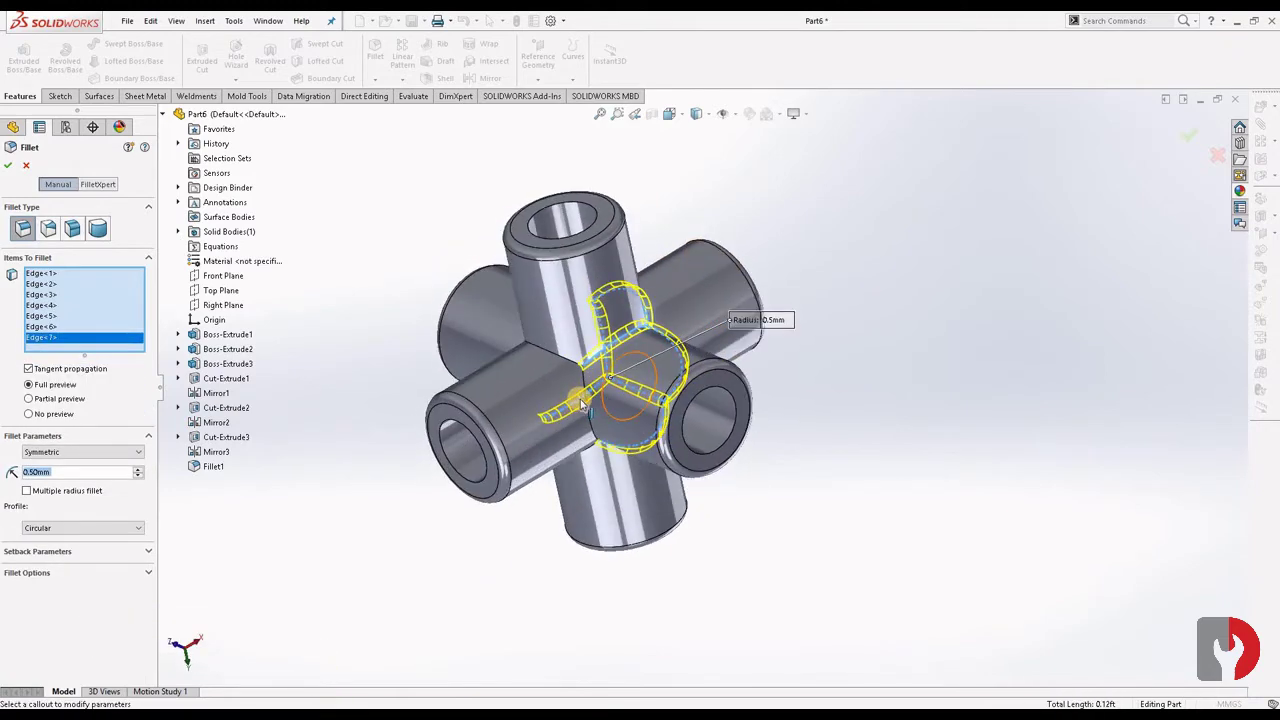
Add the remaining joint edges, drop a wrongly picked edge, and accept Fillet2
{"action": "left_click", "coordinate": [568, 365]}
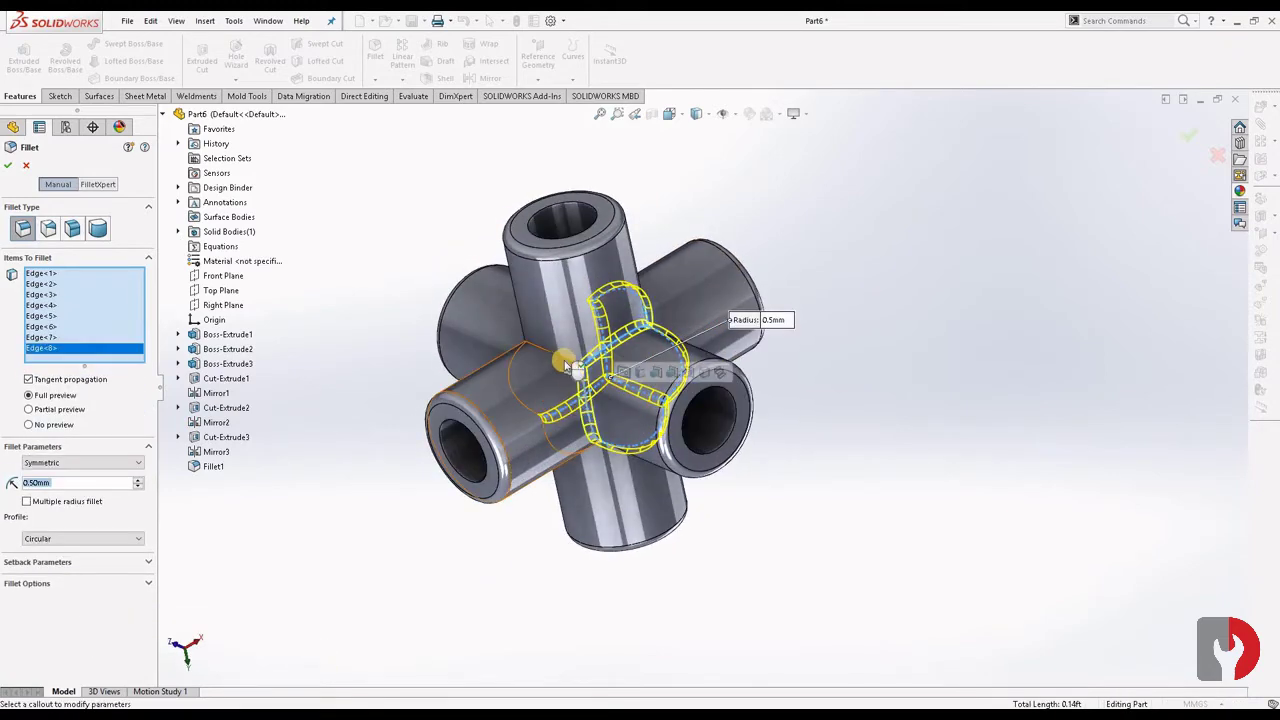
{"action": "left_click", "coordinate": [640, 365]}
{"action": "mouse_move", "coordinate": [640, 365]}
{"action": "middle_mouse_down"}
{"action": "mouse_move", "coordinate": [608, 382]}
{"action": "mouse_move", "coordinate": [607, 424]}
{"action": "middle_mouse_up"}
{"action": "left_click", "coordinate": [617, 384]}
{"action": "left_click", "coordinate": [617, 384]}
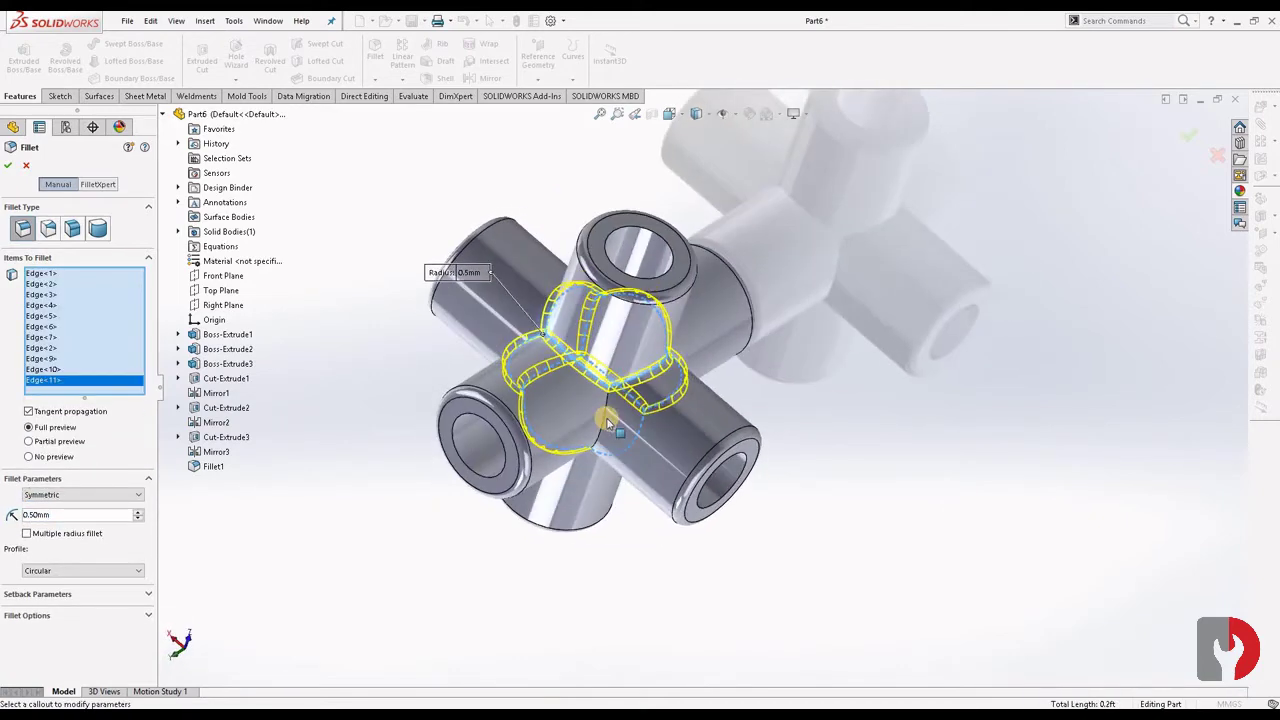
{"action": "left_click", "coordinate": [603, 425]}
{"action": "mouse_move", "coordinate": [608, 526]}
{"action": "middle_mouse_down"}
{"action": "mouse_move", "coordinate": [633, 305]}
{"action": "mouse_move", "coordinate": [560, 330]}
{"action": "mouse_move", "coordinate": [535, 365]}
{"action": "mouse_move", "coordinate": [541, 398]}
{"action": "mouse_move", "coordinate": [563, 408]}
{"action": "mouse_move", "coordinate": [690, 372]}
{"action": "middle_mouse_up"}
{"action": "left_click", "coordinate": [564, 410]}
{"action": "left_click", "coordinate": [652, 376]}
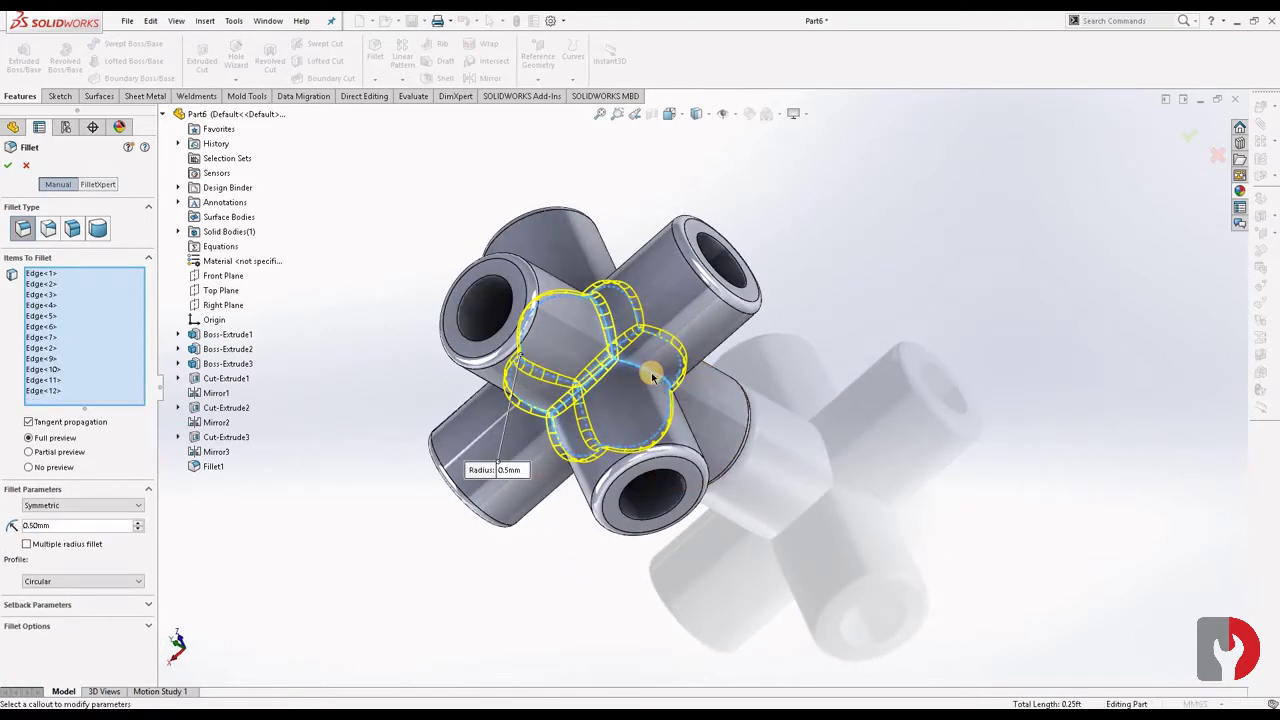
{"action": "mouse_move", "coordinate": [597, 443]}
{"action": "middle_mouse_down"}
{"action": "mouse_move", "coordinate": [611, 403]}
{"action": "mouse_move", "coordinate": [586, 429]}
{"action": "mouse_move", "coordinate": [611, 423]}
{"action": "middle_mouse_up"}
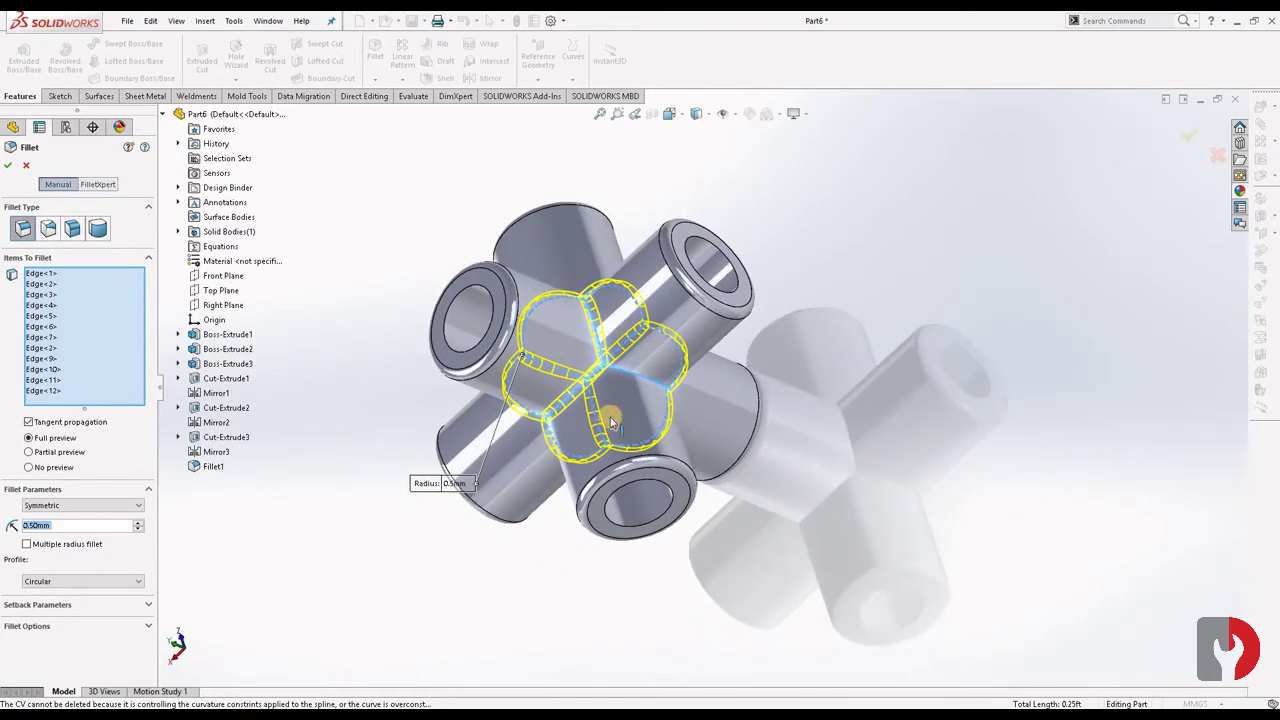
{"action": "left_click", "coordinate": [8, 167]}
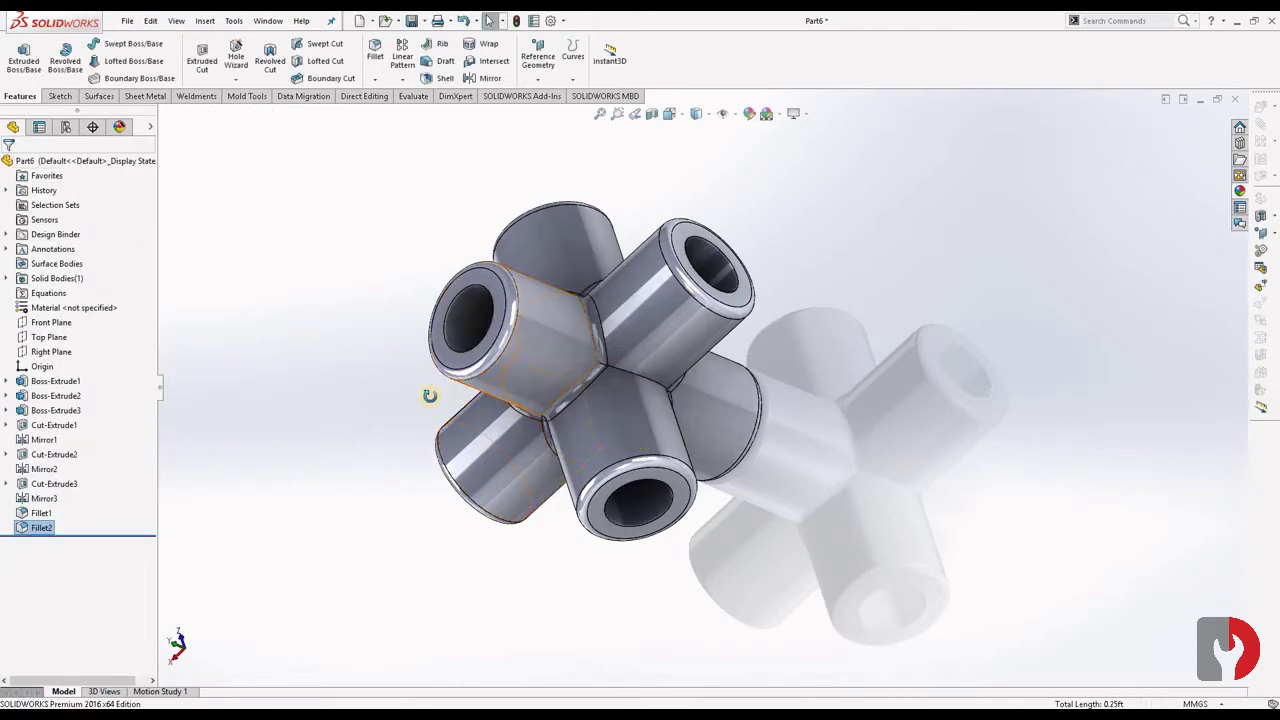
Fillet the last unrounded joint edge at 0.5 mm as Fillet3
{"action": "mouse_move", "coordinate": [429, 395]}
{"action": "middle_mouse_down"}
{"action": "mouse_move", "coordinate": [371, 394]}
{"action": "mouse_move", "coordinate": [457, 334]}
{"action": "mouse_move", "coordinate": [443, 260]}
{"action": "mouse_move", "coordinate": [501, 360]}
{"action": "mouse_move", "coordinate": [574, 363]}
{"action": "middle_mouse_up"}
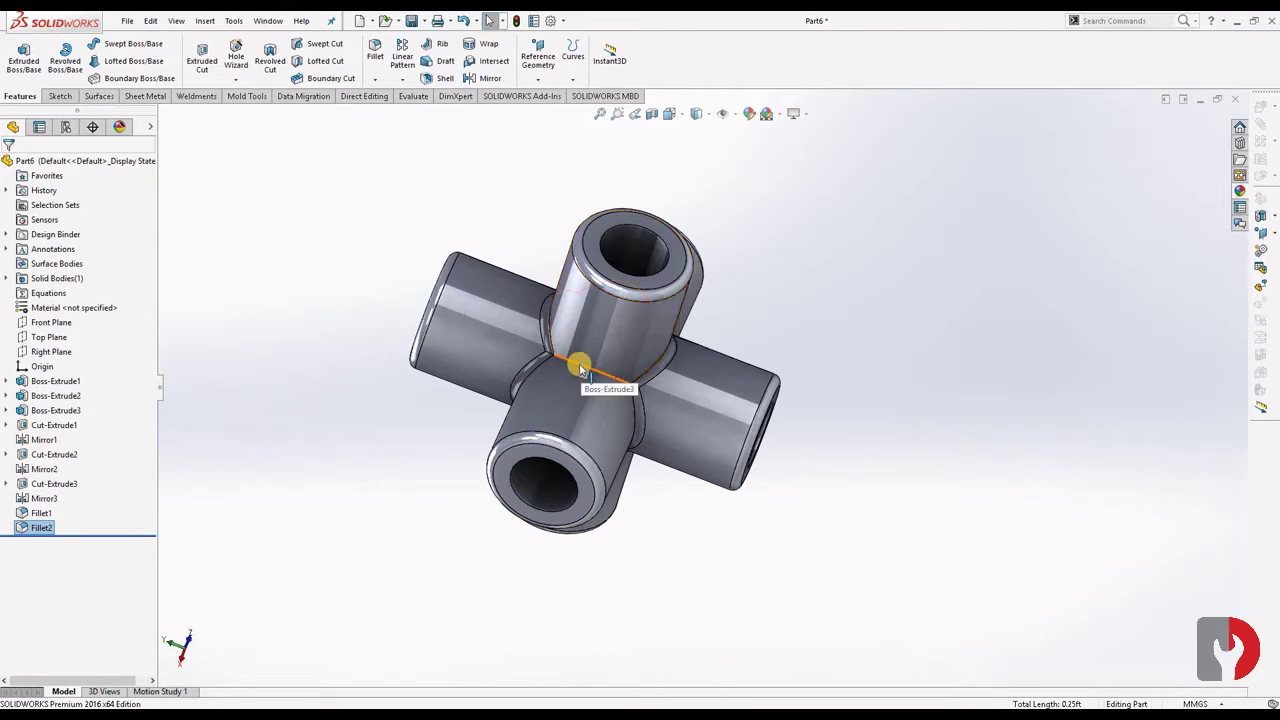
{"action": "left_click", "coordinate": [583, 368]}
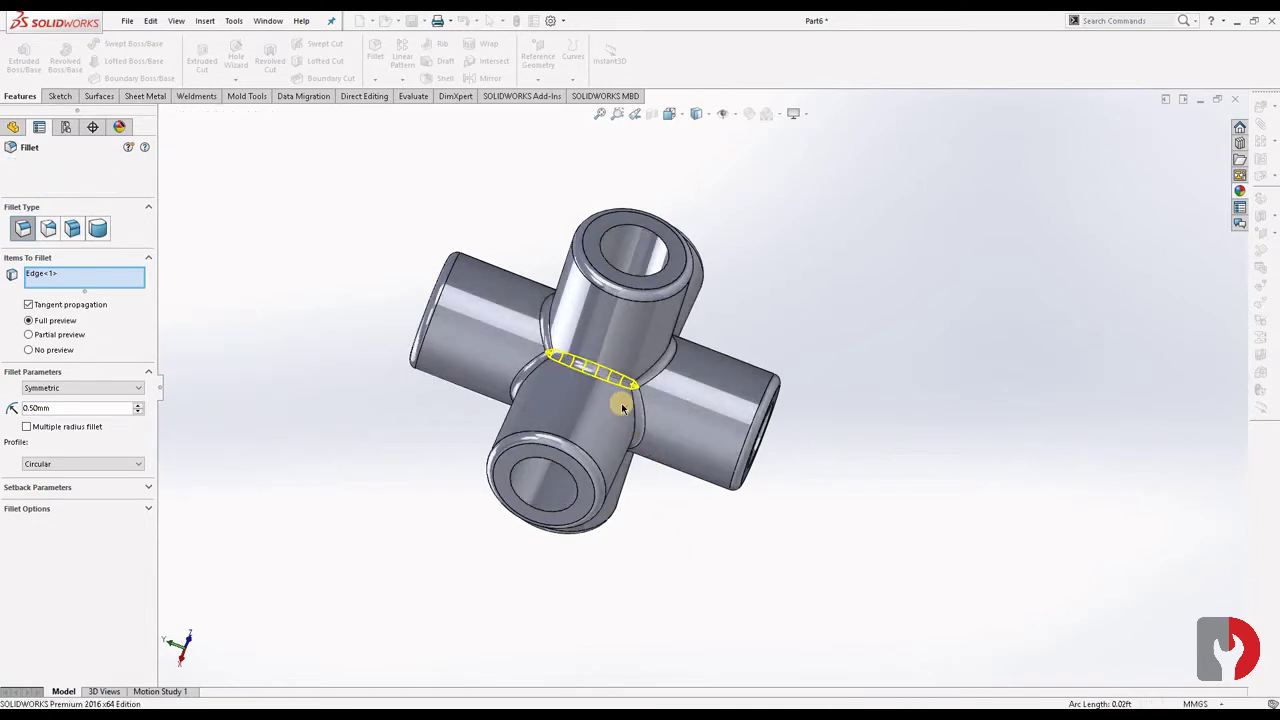
{"action": "key", "text": "Return"}
{"action": "mouse_move", "coordinate": [640, 294]}
{"action": "middle_mouse_down"}
{"action": "mouse_move", "coordinate": [763, 260]}
{"action": "mouse_move", "coordinate": [691, 277]}
{"action": "mouse_move", "coordinate": [697, 162]}
{"action": "middle_mouse_up"}
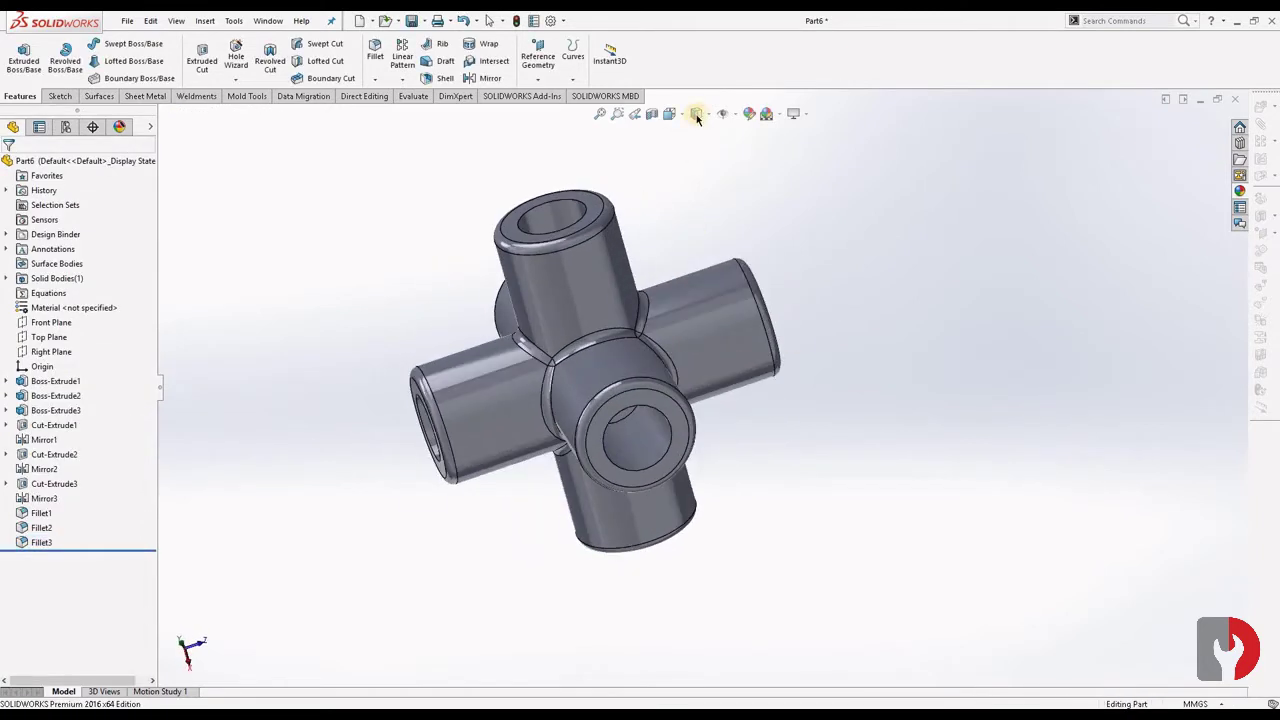
Switch the display style to Shaded With Edges
{"action": "left_click", "coordinate": [700, 152]}
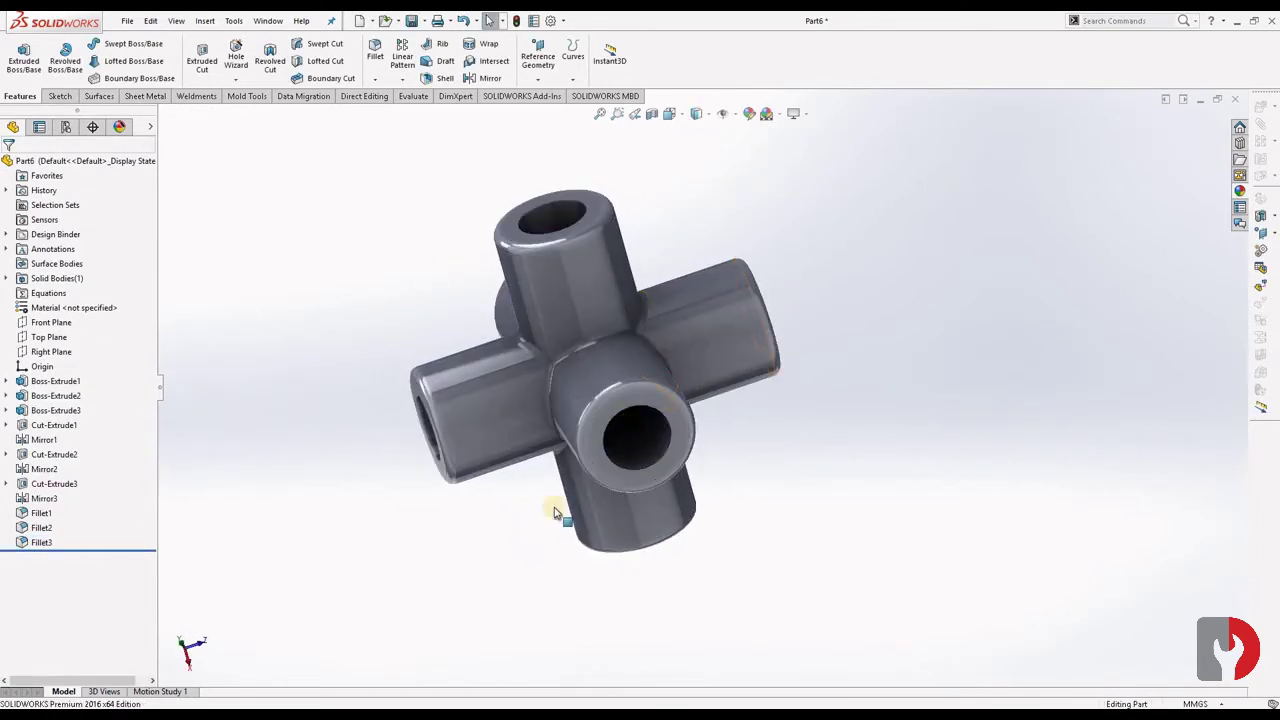
{"action": "mouse_move", "coordinate": [557, 509]}
{"action": "middle_mouse_down"}
{"action": "mouse_move", "coordinate": [623, 451]}
{"action": "mouse_move", "coordinate": [686, 480]}
{"action": "mouse_move", "coordinate": [683, 519]}
{"action": "mouse_move", "coordinate": [746, 457]}
{"action": "mouse_move", "coordinate": [694, 563]}
{"action": "mouse_move", "coordinate": [743, 317]}
{"action": "mouse_move", "coordinate": [698, 533]}
{"action": "mouse_move", "coordinate": [580, 491]}
{"action": "mouse_move", "coordinate": [486, 514]}
{"action": "mouse_move", "coordinate": [641, 193]}
{"action": "middle_mouse_up"}
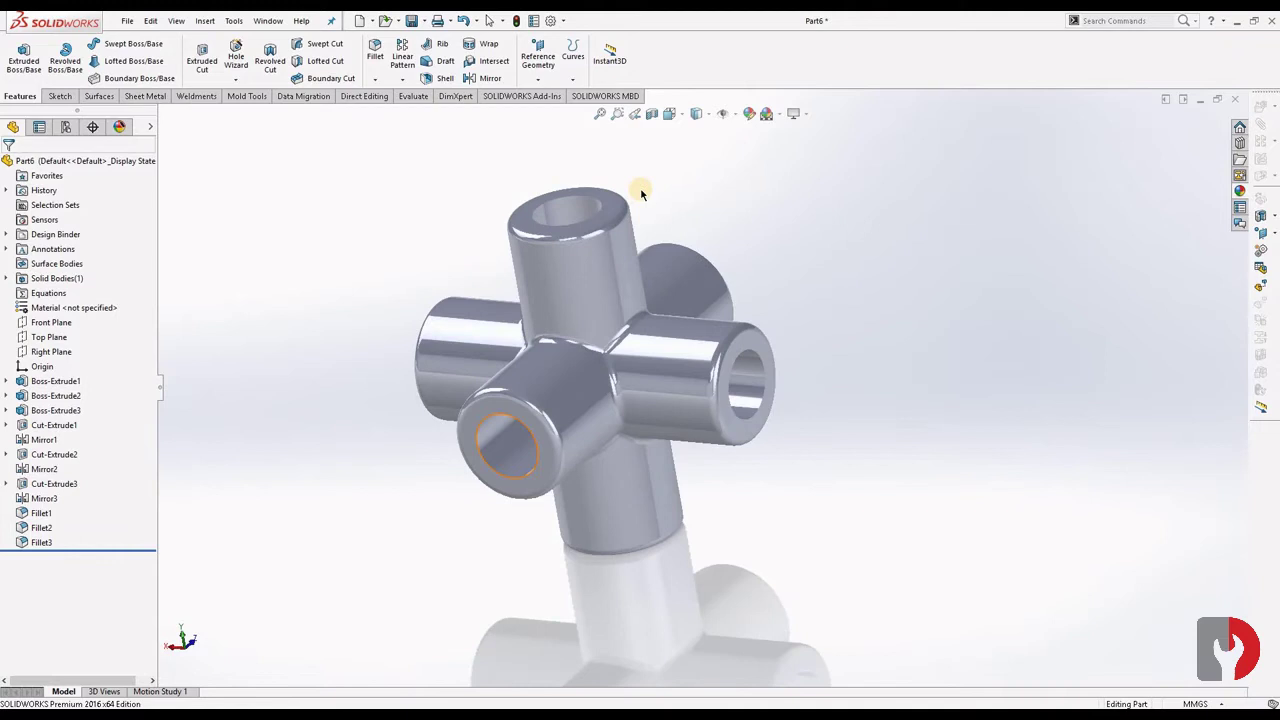
{"action": "left_click", "coordinate": [700, 114]}
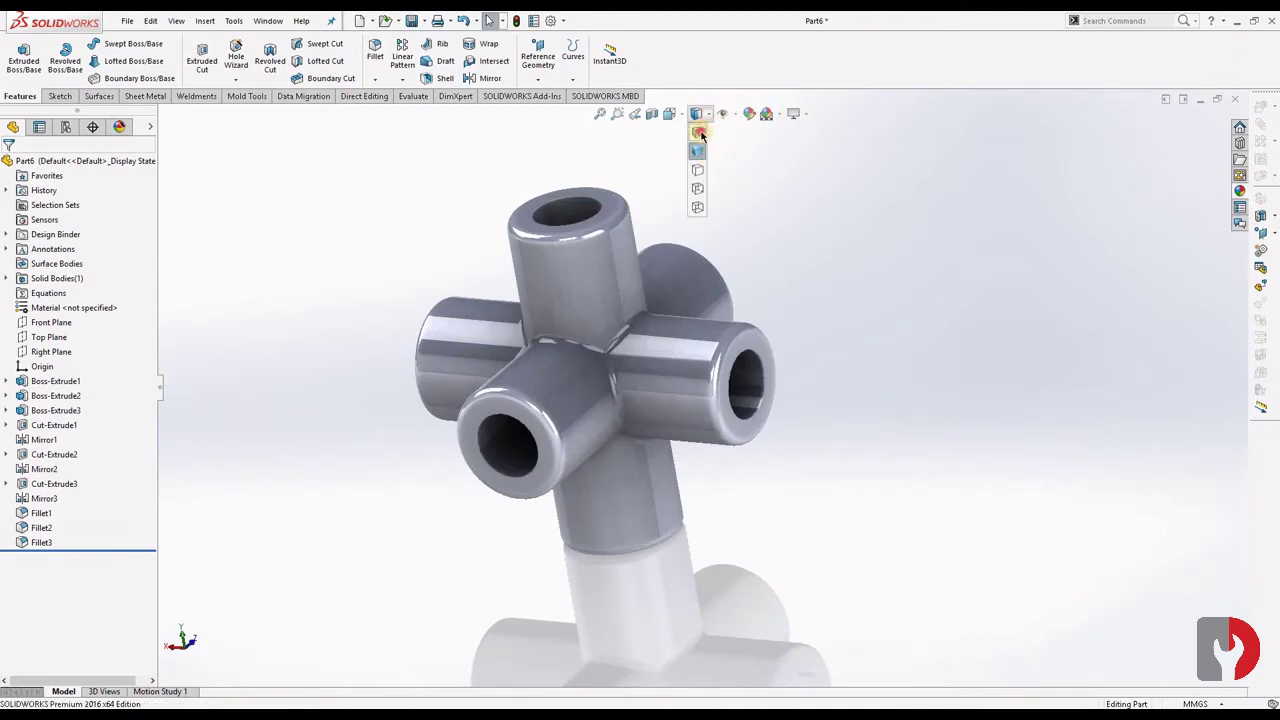
{"action": "left_click", "coordinate": [698, 131]}
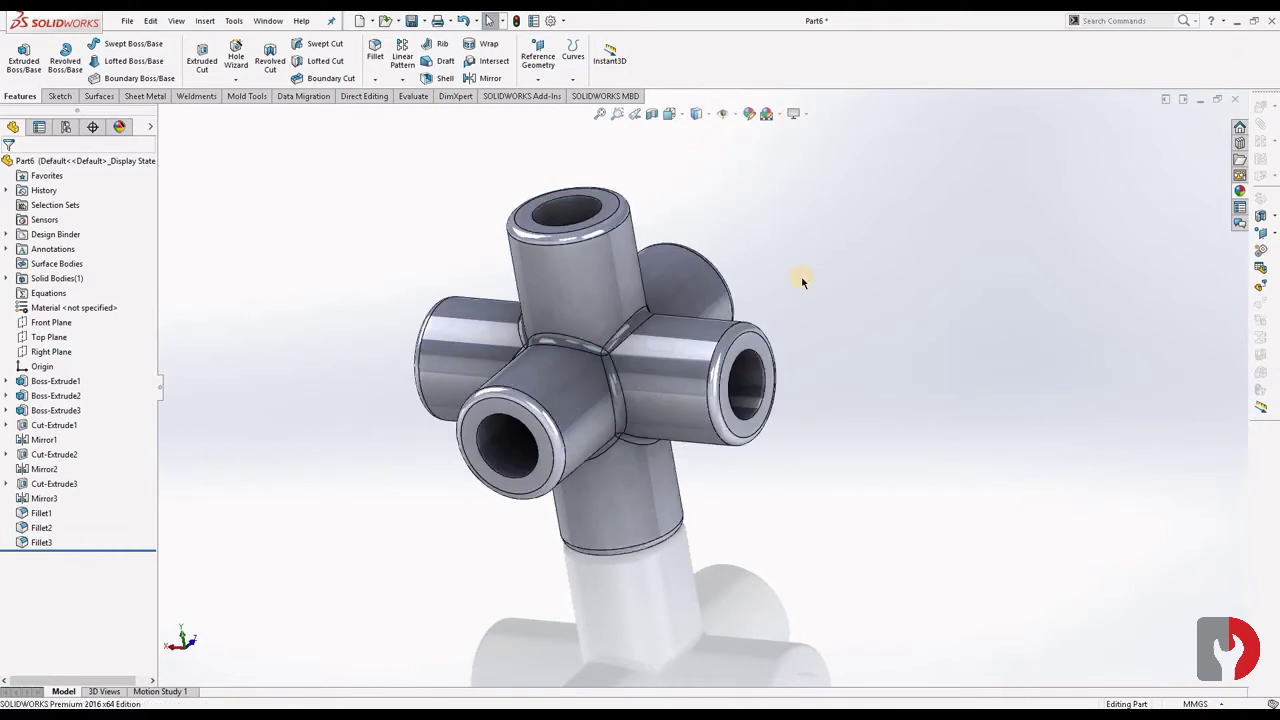
Review the part's appearances, clear the selection and return to the feature tree
{"action": "left_click", "coordinate": [121, 129]}
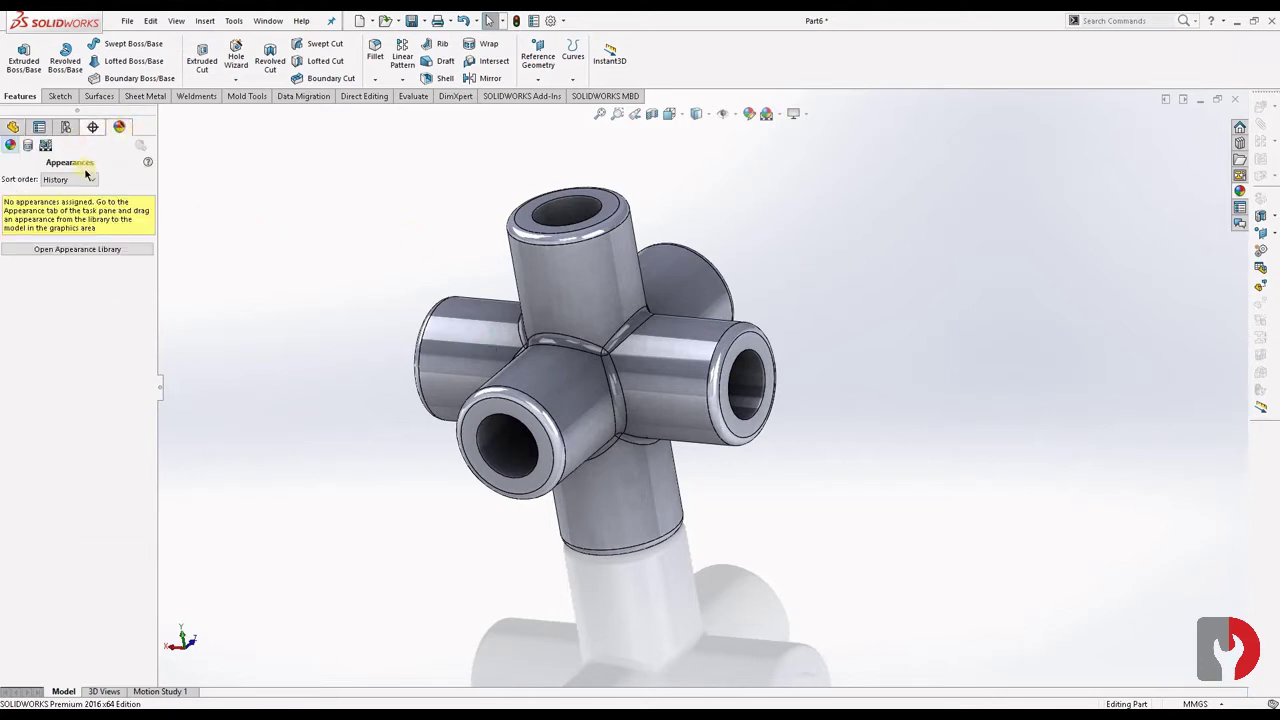
{"action": "left_click", "coordinate": [575, 285]}
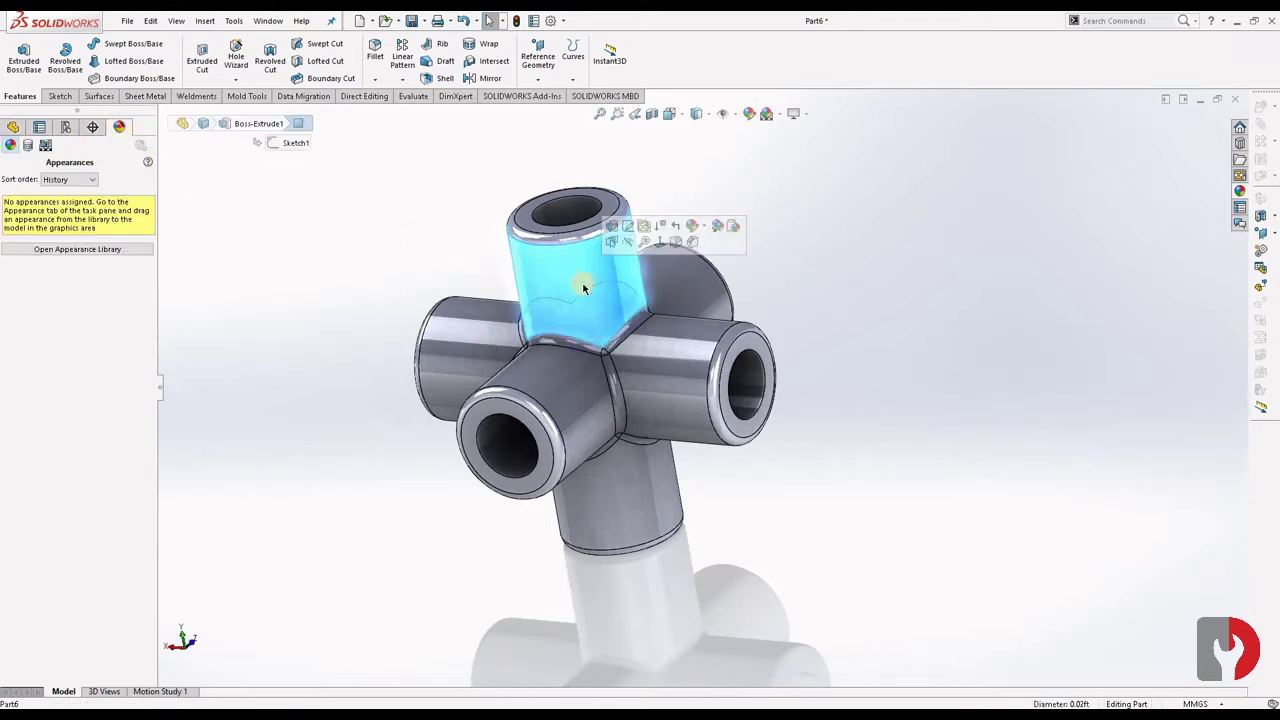
{"action": "left_click", "coordinate": [636, 352]}
{"action": "left_click", "coordinate": [196, 147]}
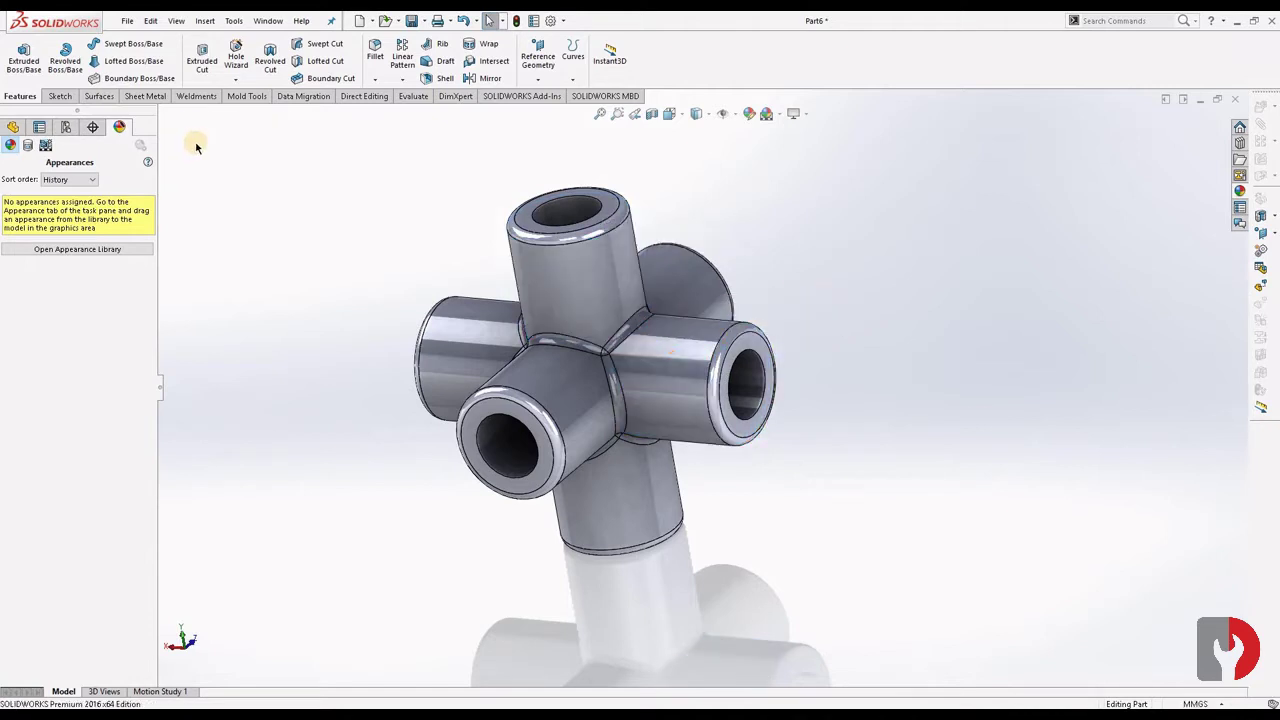
{"action": "left_click", "coordinate": [12, 129]}
Apply a blue appearance to the whole Part6 via the right cylinder face
{"action": "left_click", "coordinate": [661, 372]}
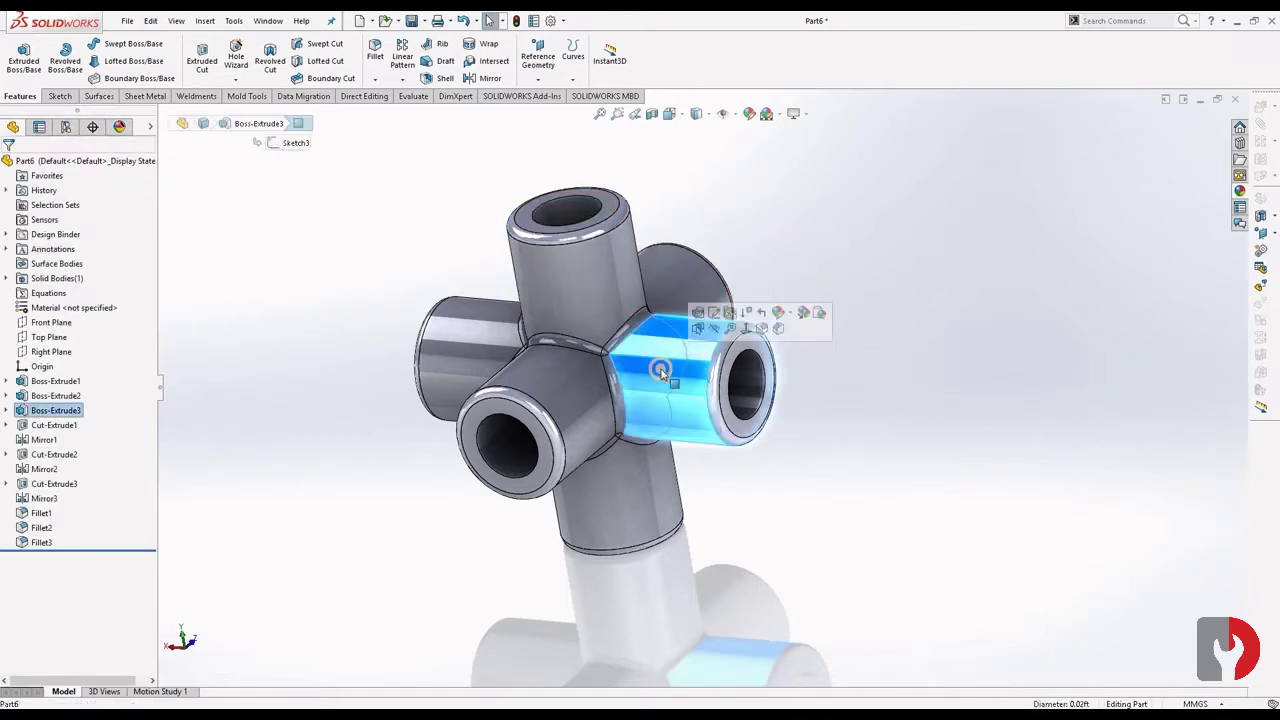
{"action": "right_click", "coordinate": [661, 370]}
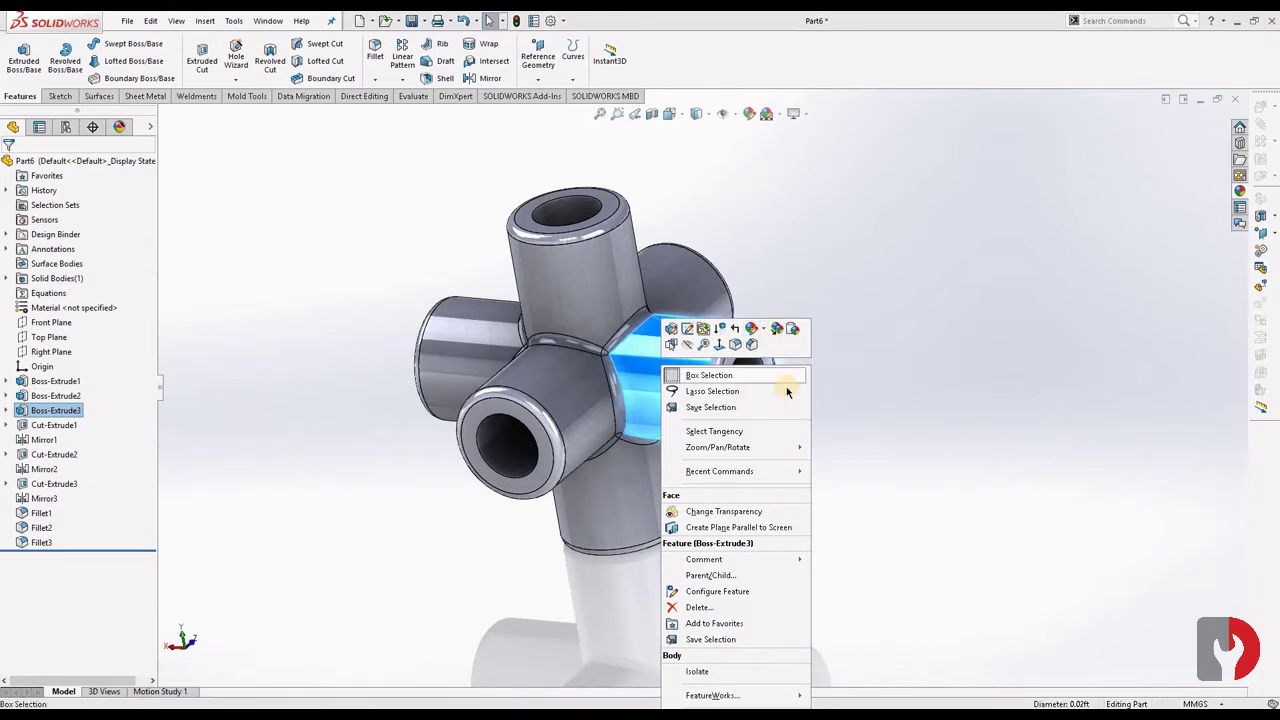
{"action": "left_click", "coordinate": [759, 328]}
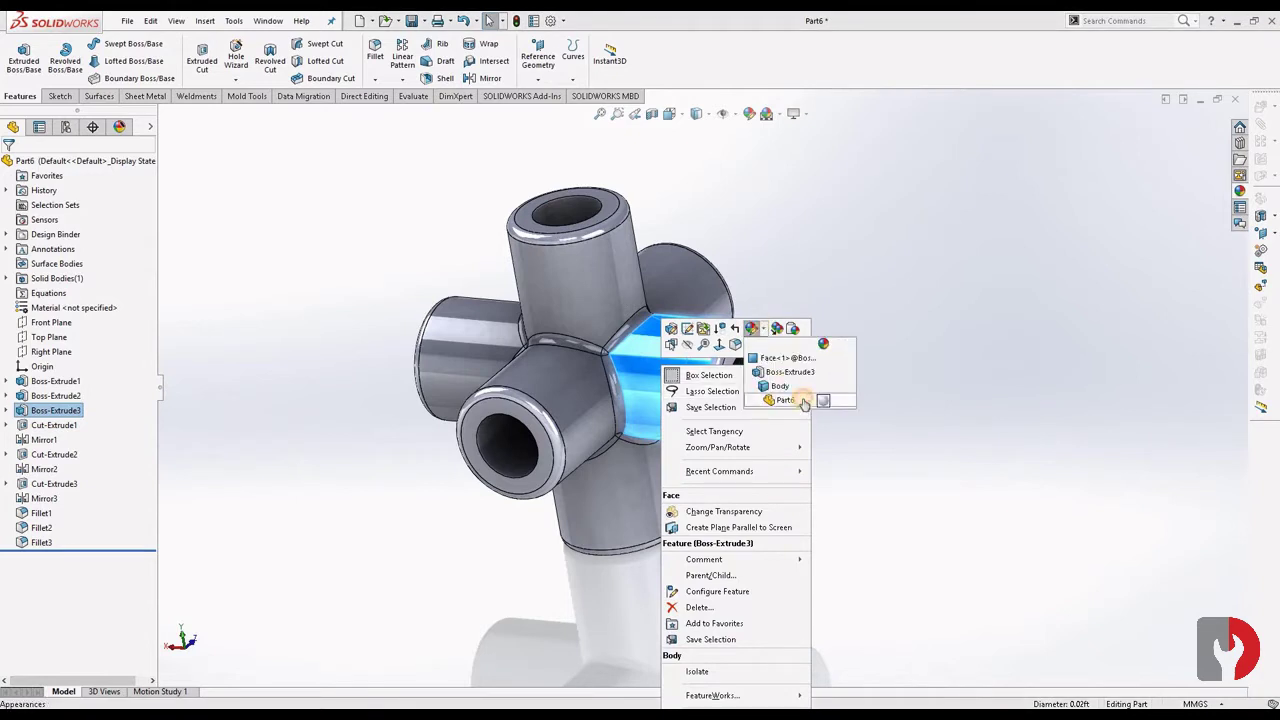
{"action": "left_click", "coordinate": [804, 401]}
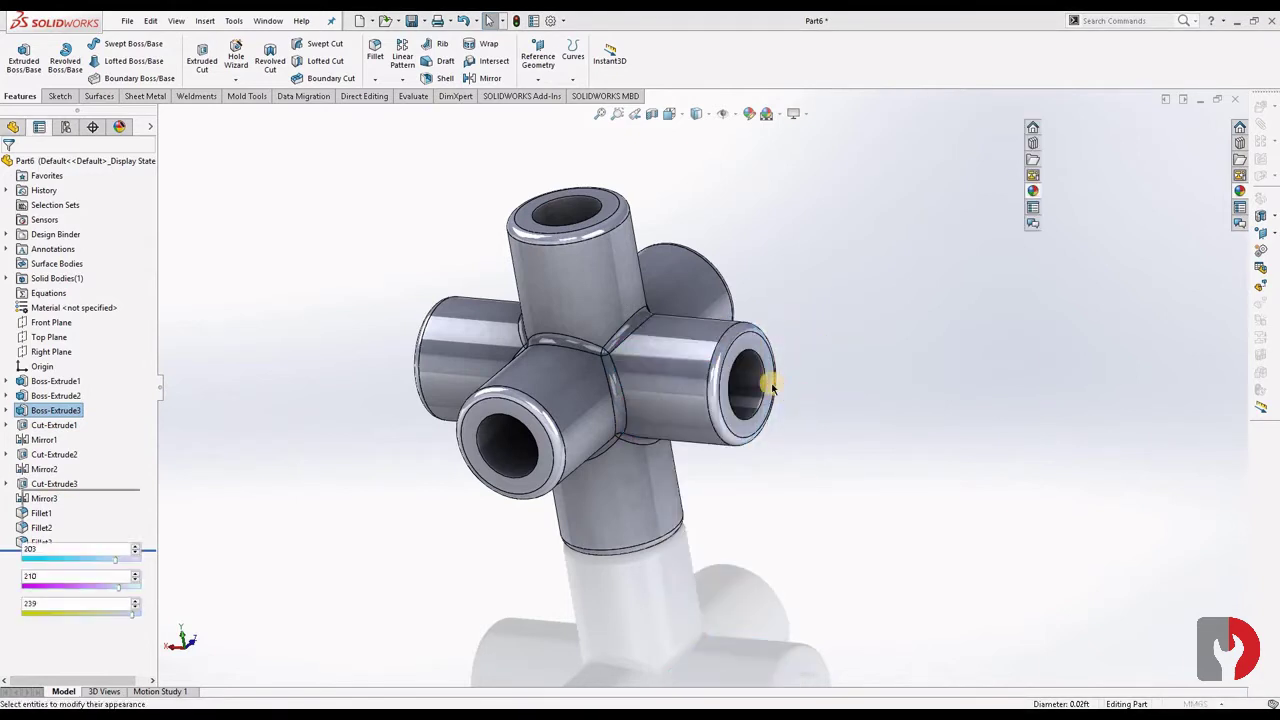
{"action": "left_click", "coordinate": [100, 499]}
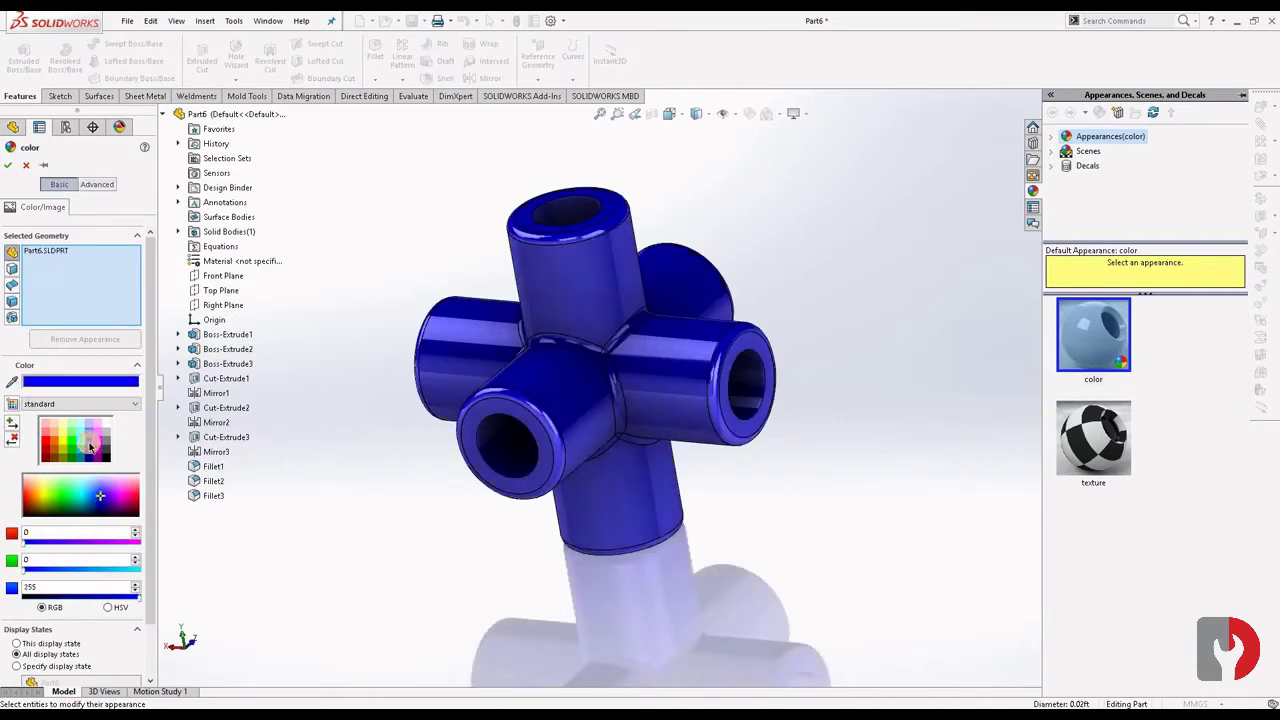
{"action": "mouse_move", "coordinate": [608, 486]}
{"action": "middle_mouse_down"}
{"action": "mouse_move", "coordinate": [751, 463]}
{"action": "mouse_move", "coordinate": [677, 531]}
{"action": "mouse_move", "coordinate": [30, 228]}
{"action": "middle_mouse_up"}
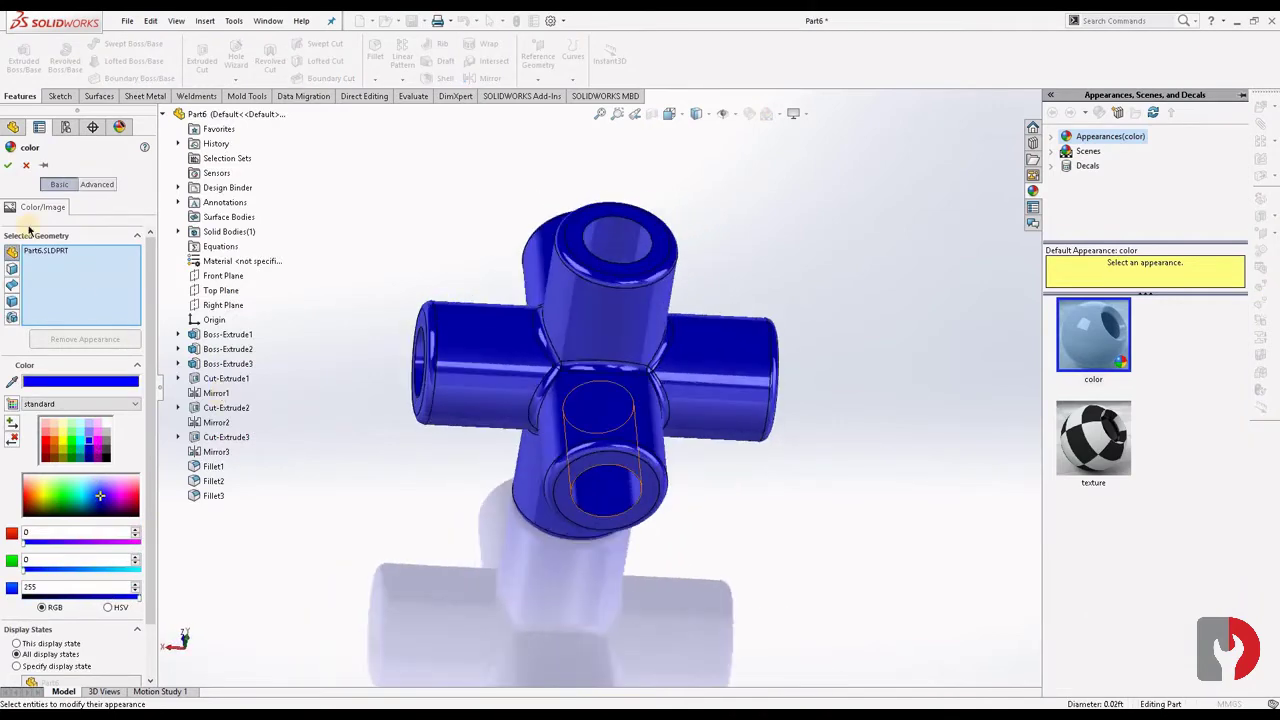
{"action": "left_click", "coordinate": [8, 164]}
{"action": "mouse_move", "coordinate": [766, 503]}
{"action": "middle_mouse_down"}
{"action": "mouse_move", "coordinate": [586, 465]}
{"action": "mouse_move", "coordinate": [580, 591]}
{"action": "mouse_move", "coordinate": [843, 503]}
{"action": "mouse_move", "coordinate": [820, 420]}
{"action": "mouse_move", "coordinate": [759, 347]}
{"action": "mouse_move", "coordinate": [594, 337]}
{"action": "mouse_move", "coordinate": [646, 469]}
{"action": "mouse_move", "coordinate": [580, 357]}
{"action": "mouse_move", "coordinate": [790, 511]}
{"action": "mouse_move", "coordinate": [826, 491]}
{"action": "middle_mouse_up"}
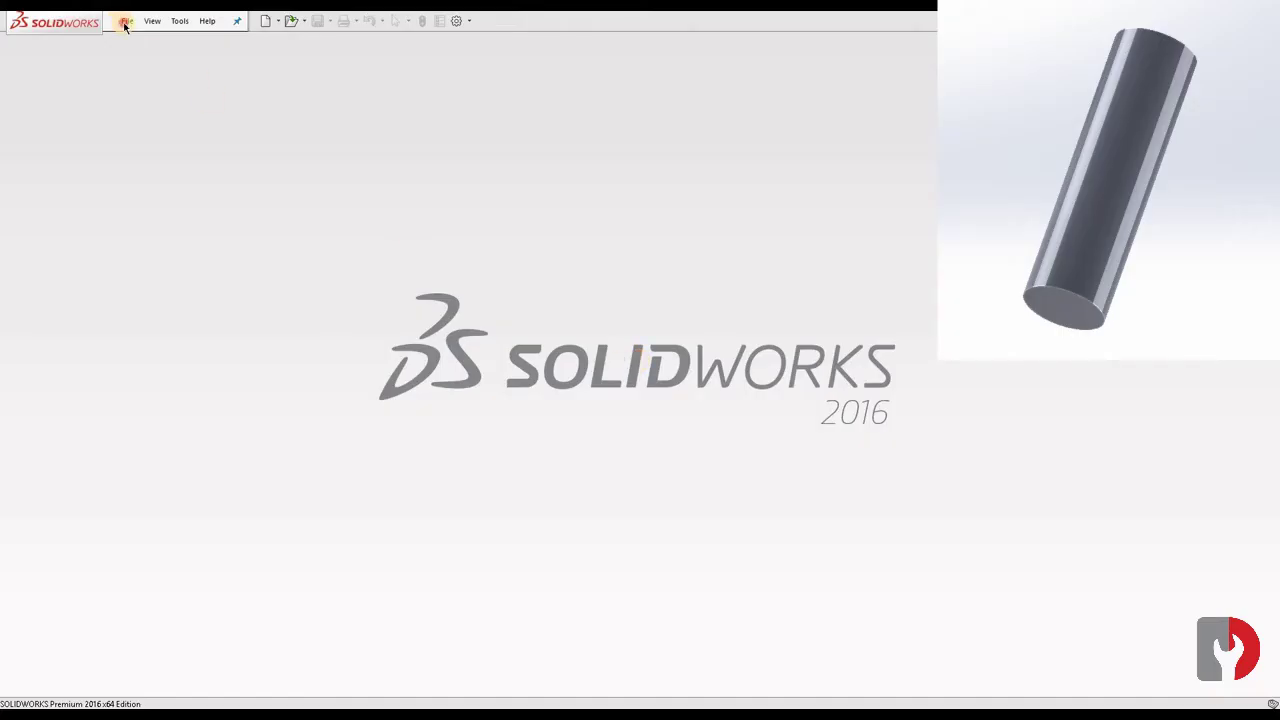
Create a new part document and check its units
{"action": "left_click", "coordinate": [124, 21]}
{"action": "left_click", "coordinate": [143, 40]}
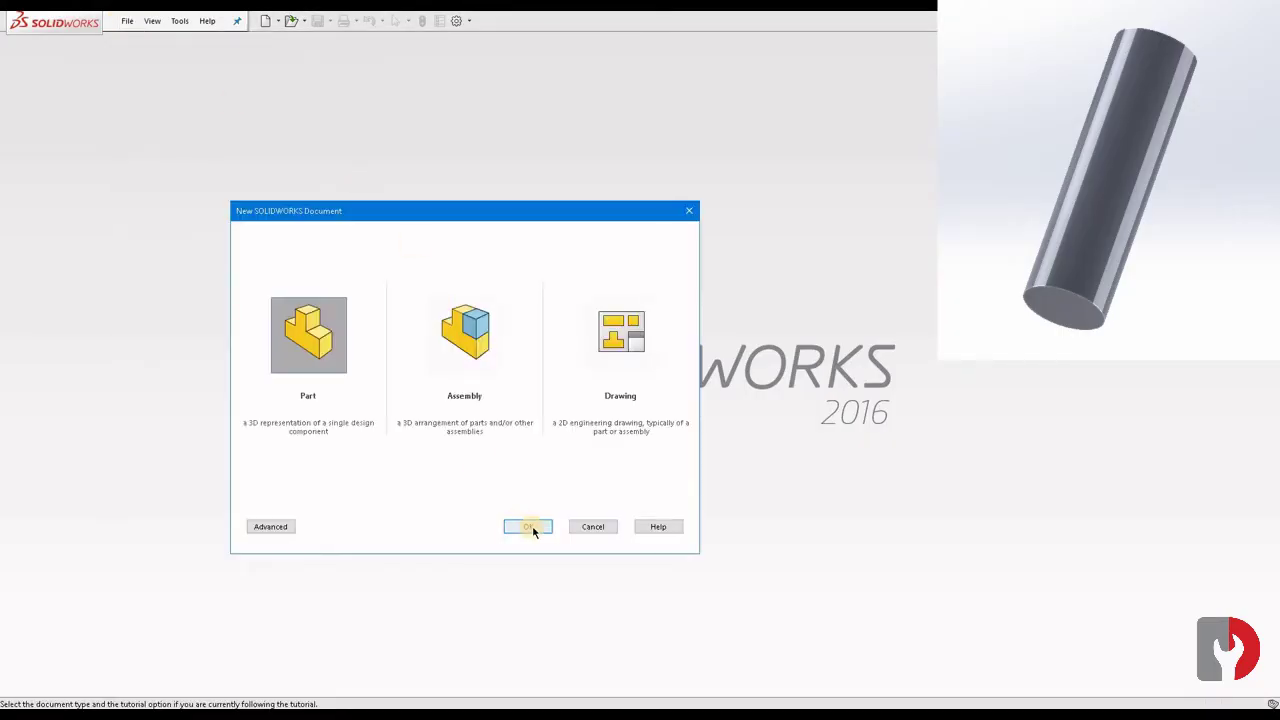
{"action": "left_click", "coordinate": [533, 530]}
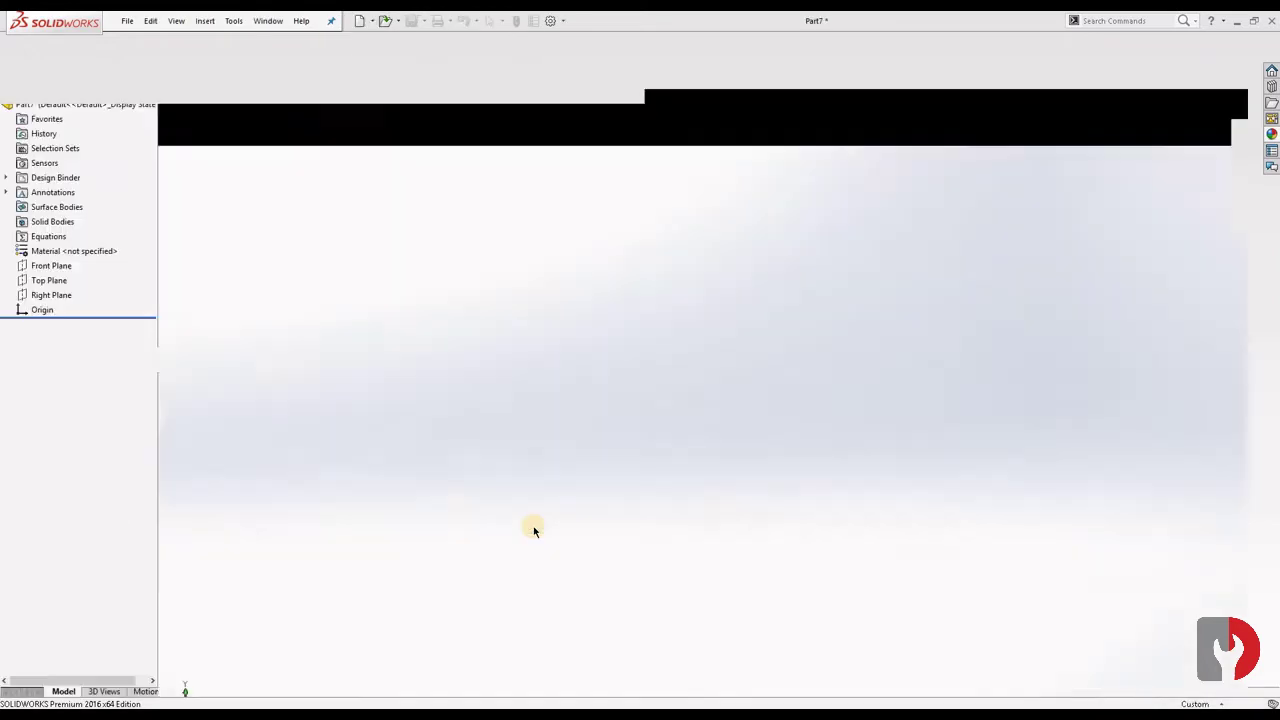
{"action": "left_click", "coordinate": [1195, 704]}
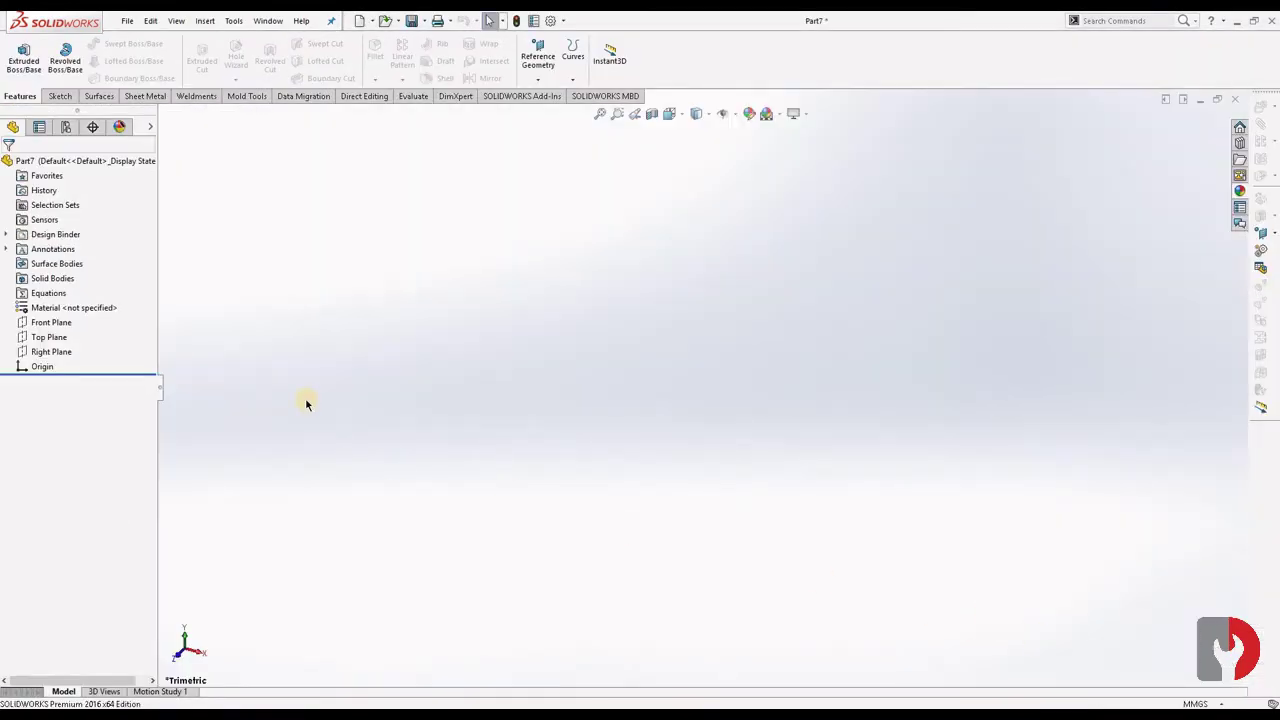
Sketch a 4 mm diameter circle at the origin on the Top Plane and begin extruding it
{"action": "left_click", "coordinate": [45, 337]}
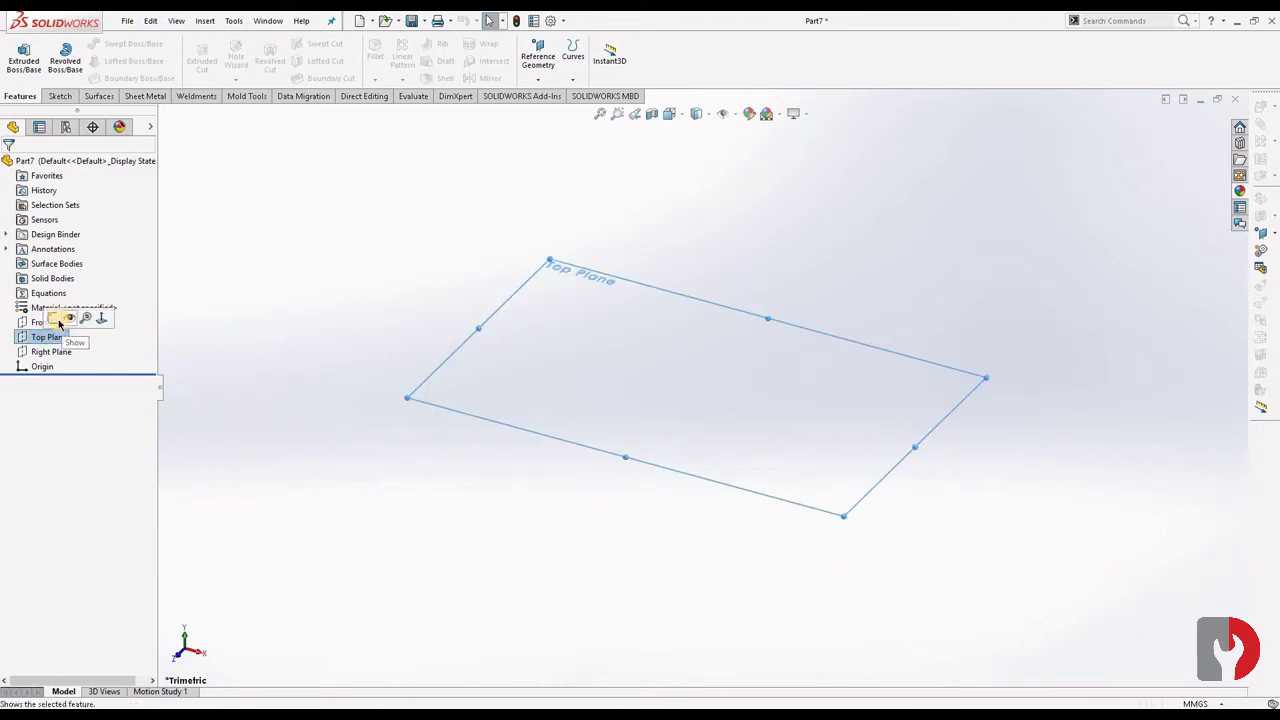
{"action": "left_click", "coordinate": [54, 317]}
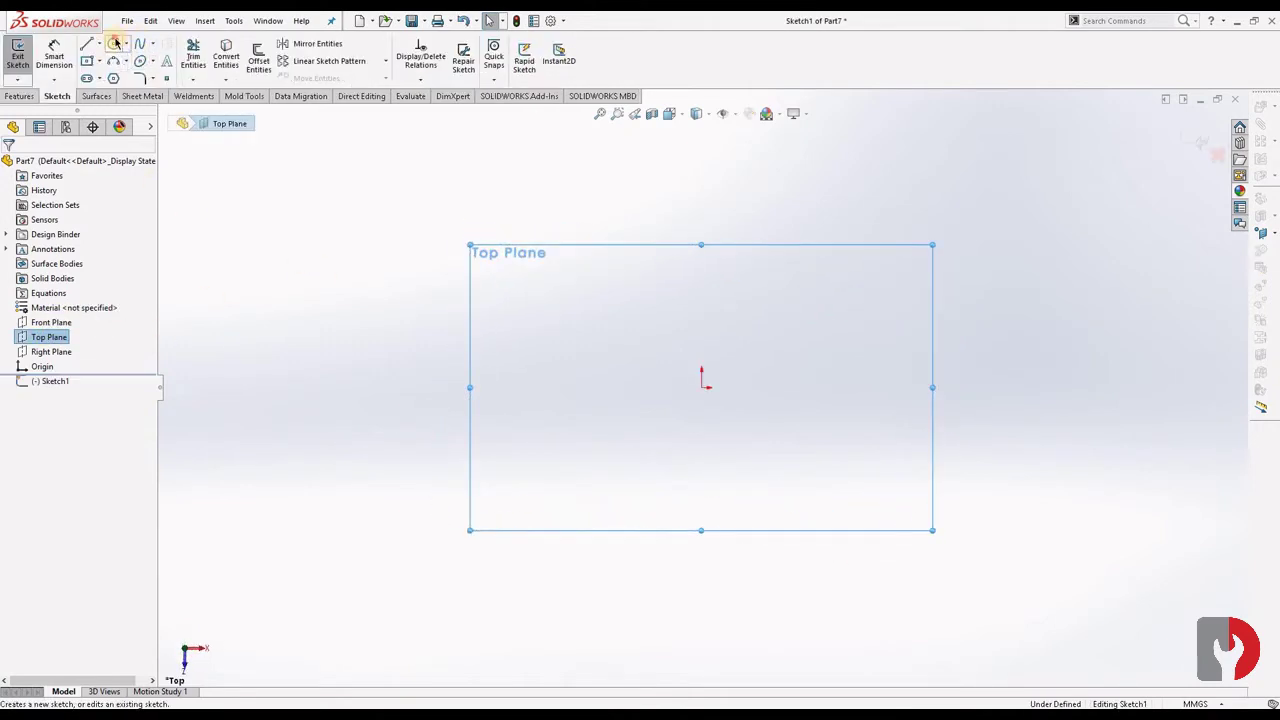
{"action": "left_click", "coordinate": [115, 43]}
{"action": "left_click", "coordinate": [703, 387]}
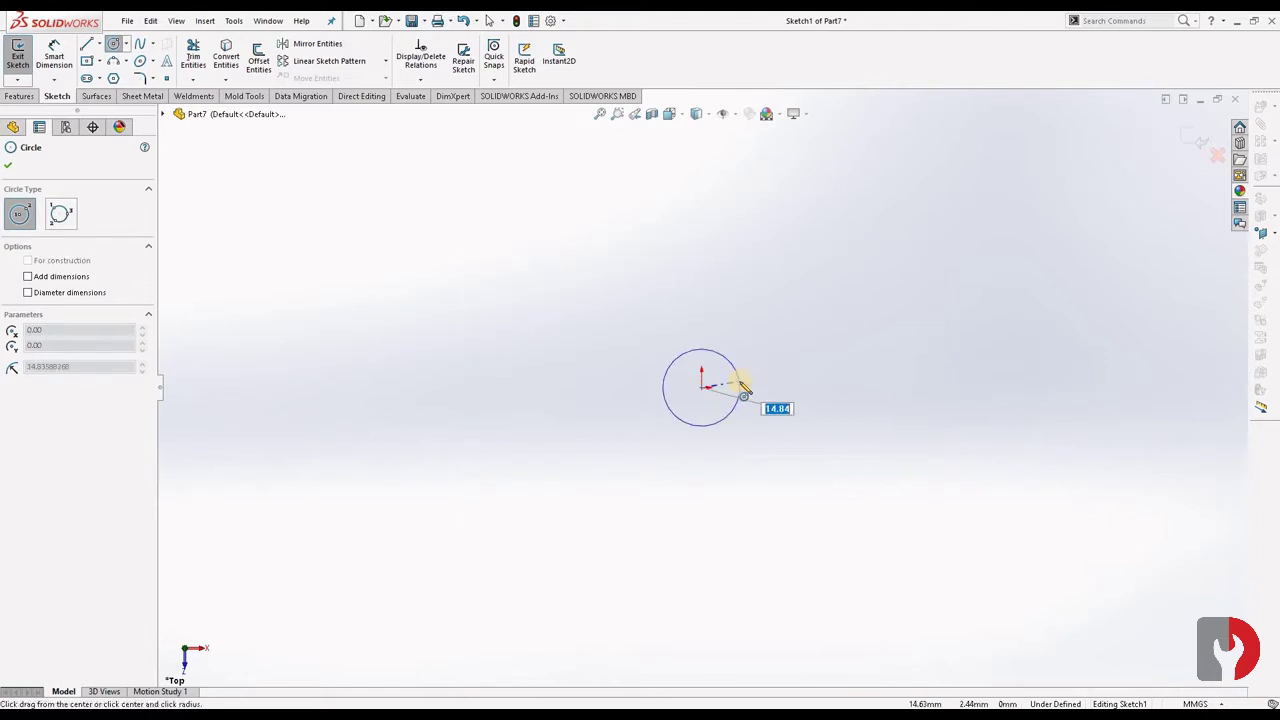
{"action": "key", "text": "Return"}
{"action": "key", "text": "Escape"}
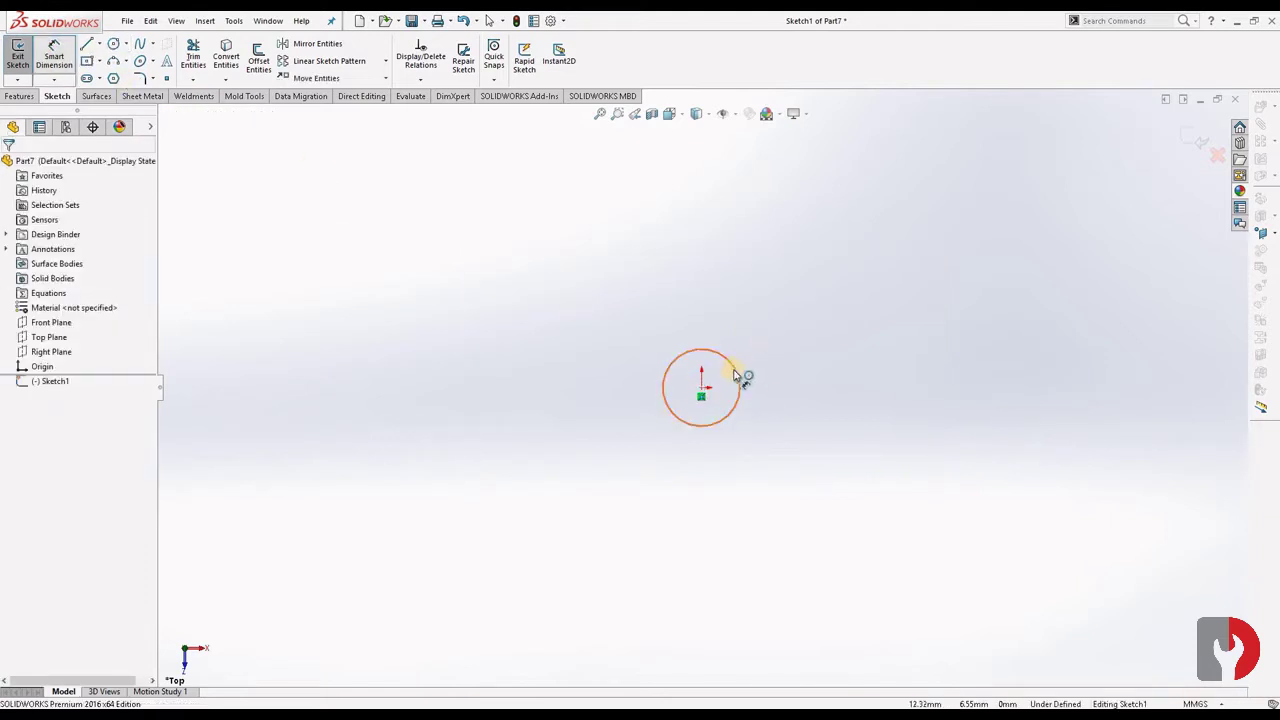
{"action": "left_click", "coordinate": [826, 345]}
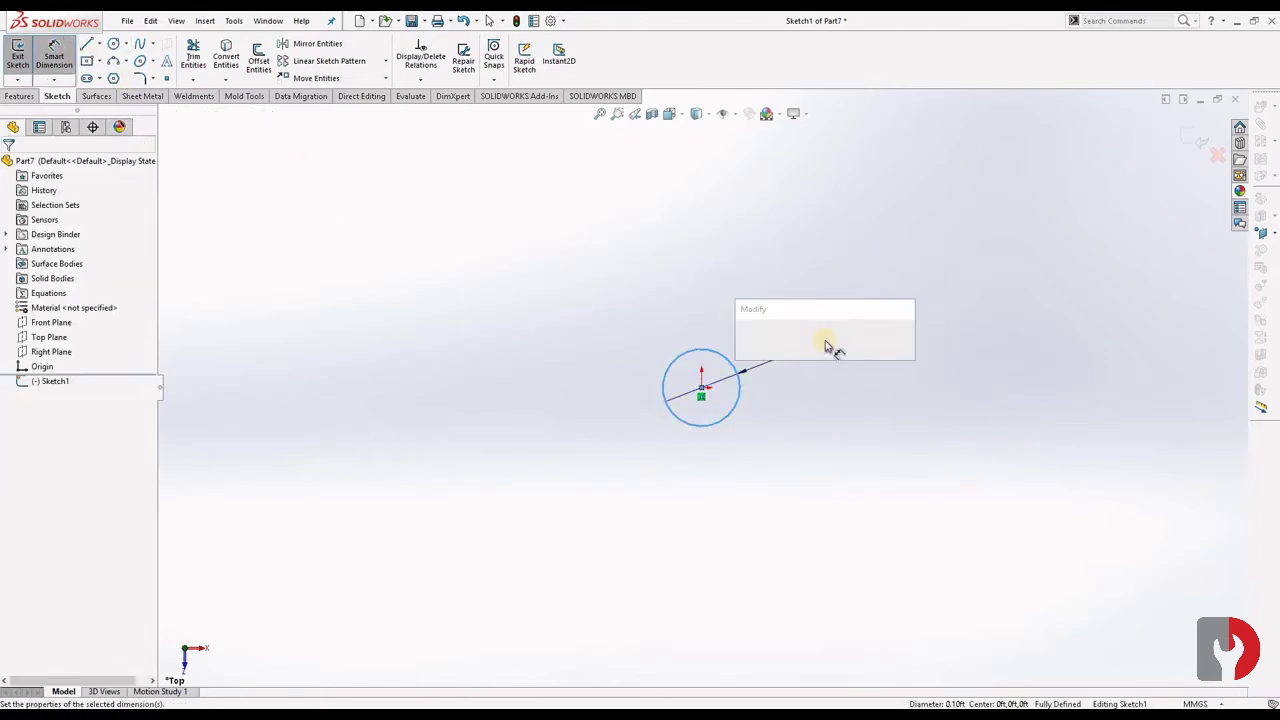
{"action": "type", "text": "4"}
{"action": "key", "text": "Return"}
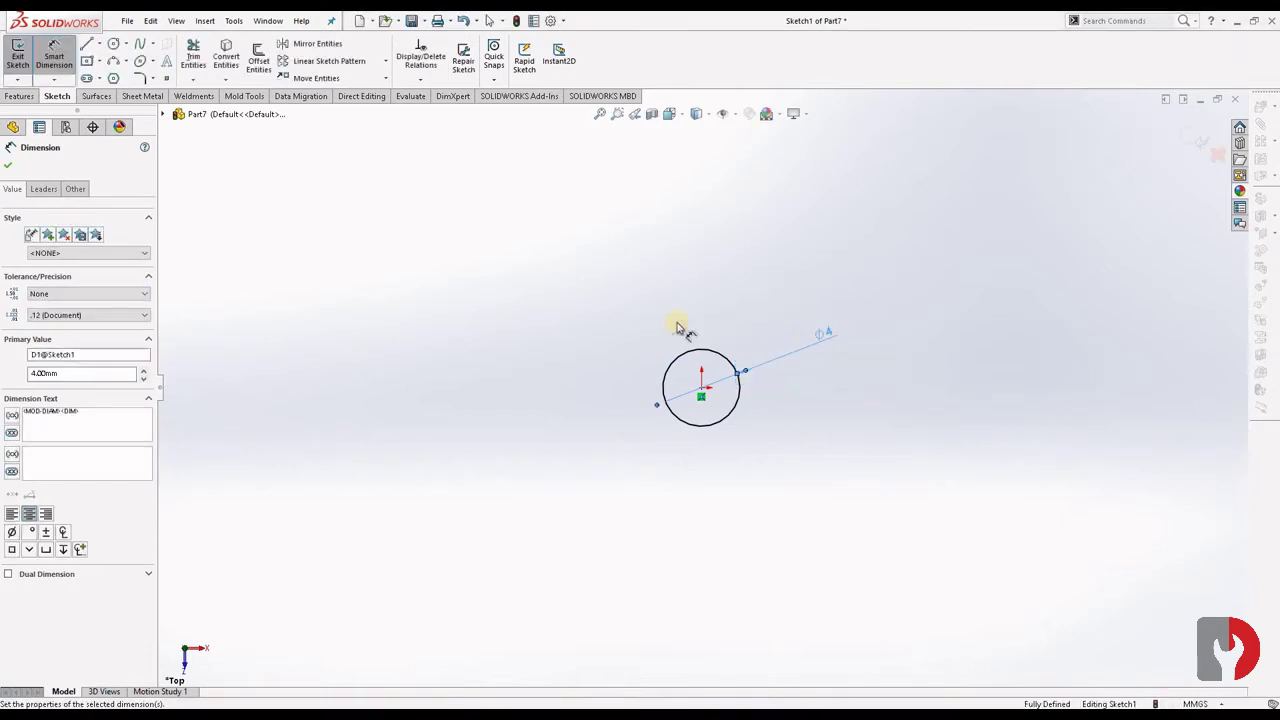
{"action": "left_click", "coordinate": [23, 96]}
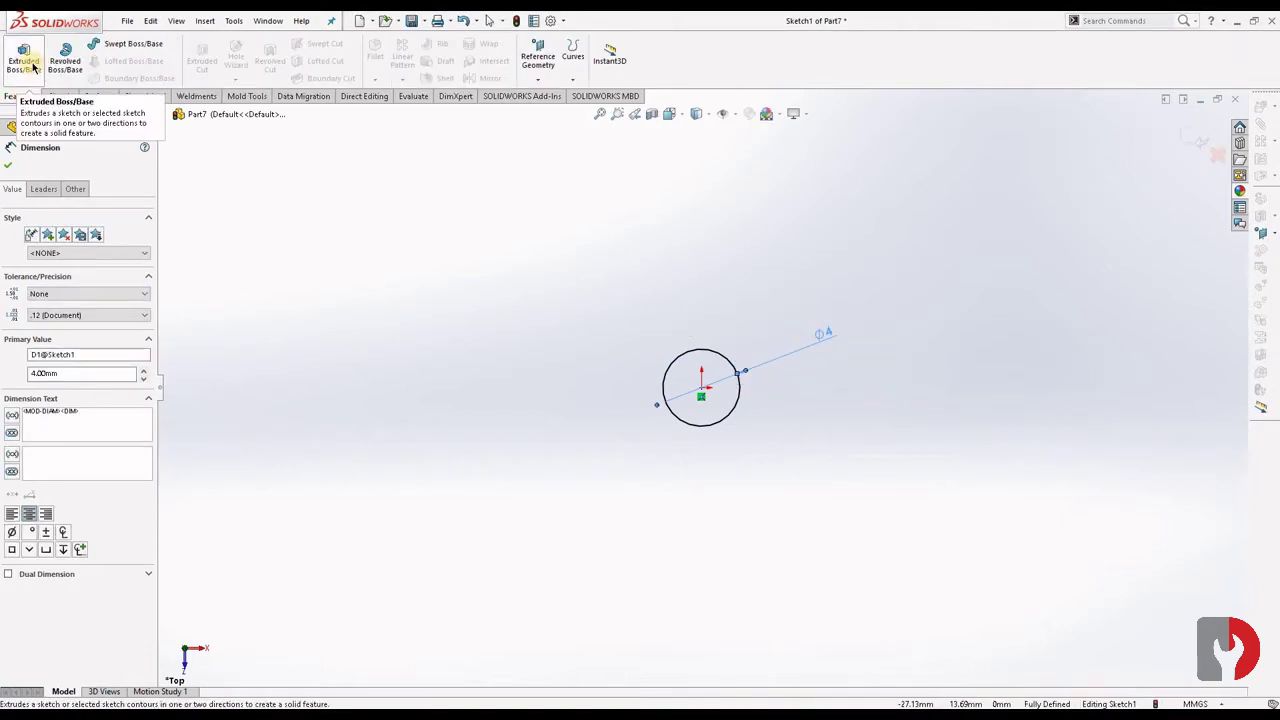
{"action": "left_click", "coordinate": [30, 62]}
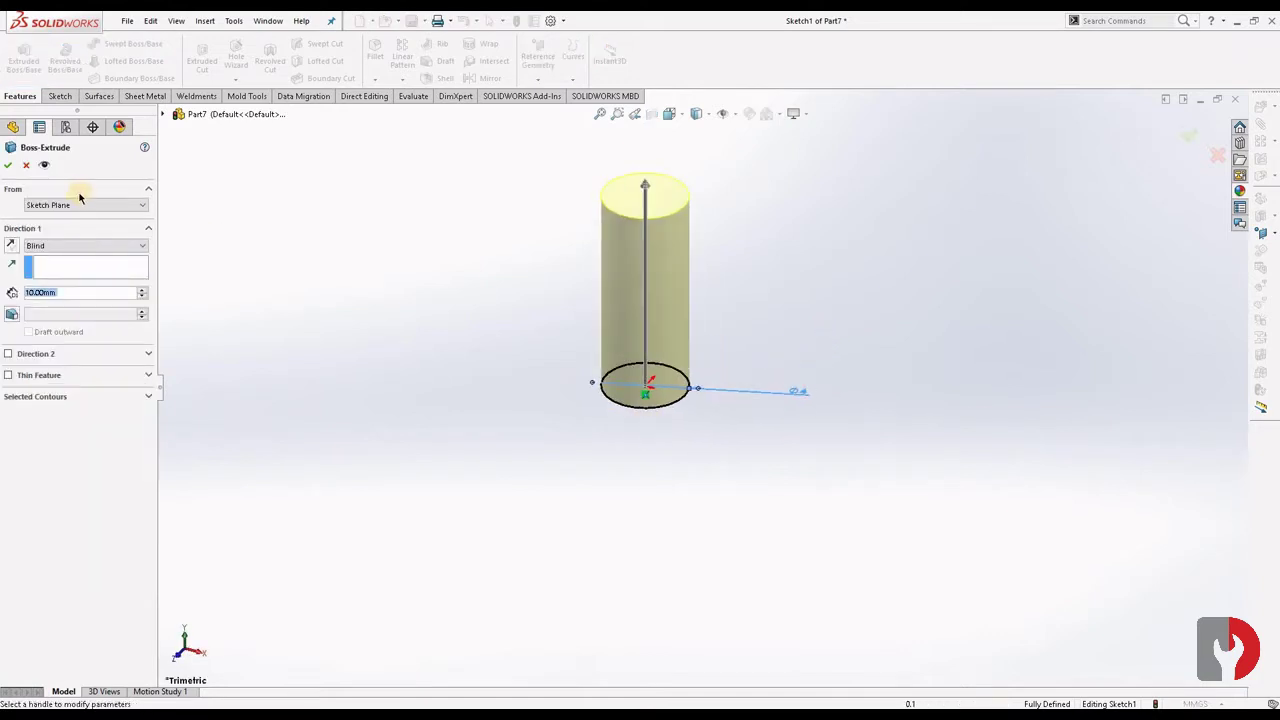
Extrude the circle Mid Plane to 14 mm depth and accept the cylinder
{"action": "left_click", "coordinate": [57, 247]}
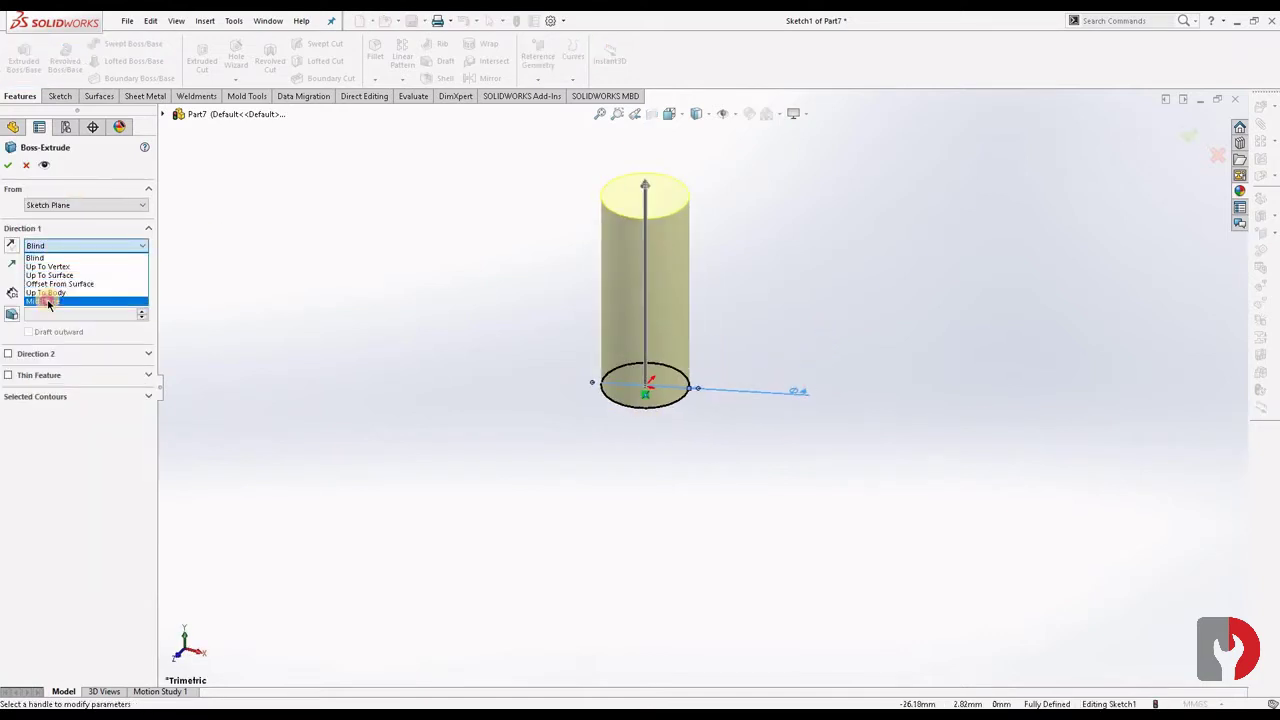
{"action": "left_click", "coordinate": [48, 302]}
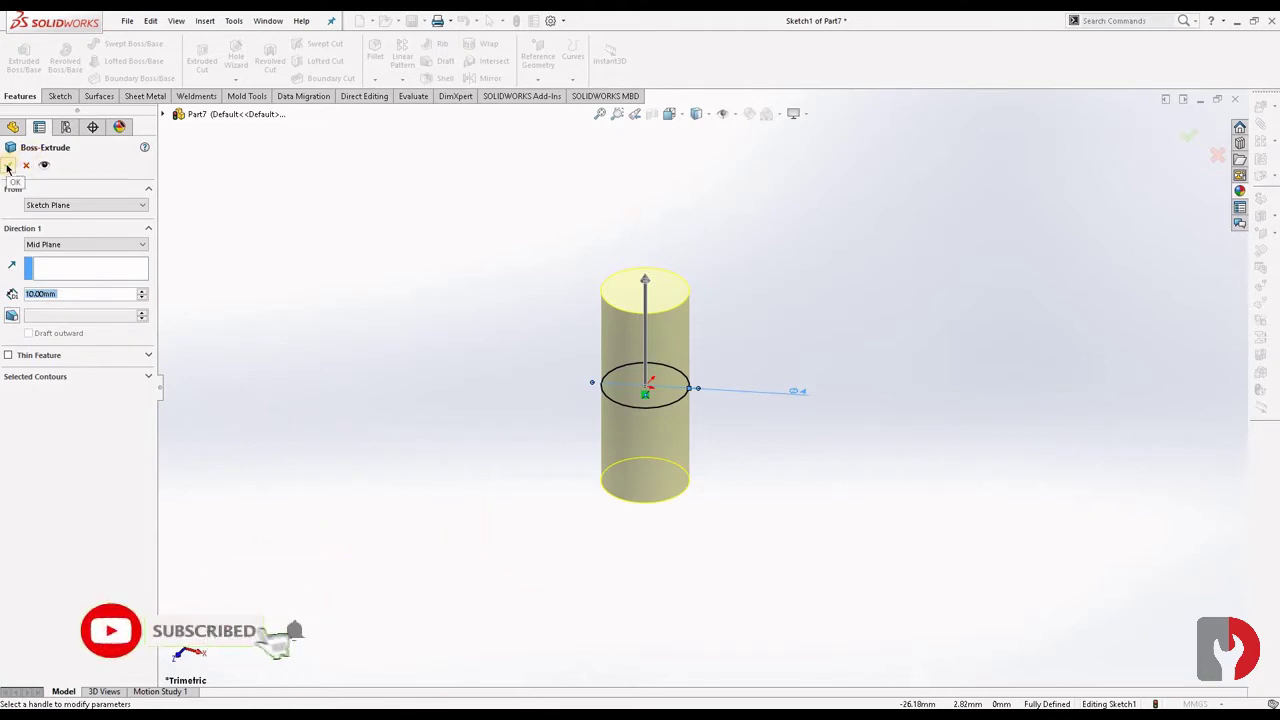
{"action": "left_click", "coordinate": [77, 293]}
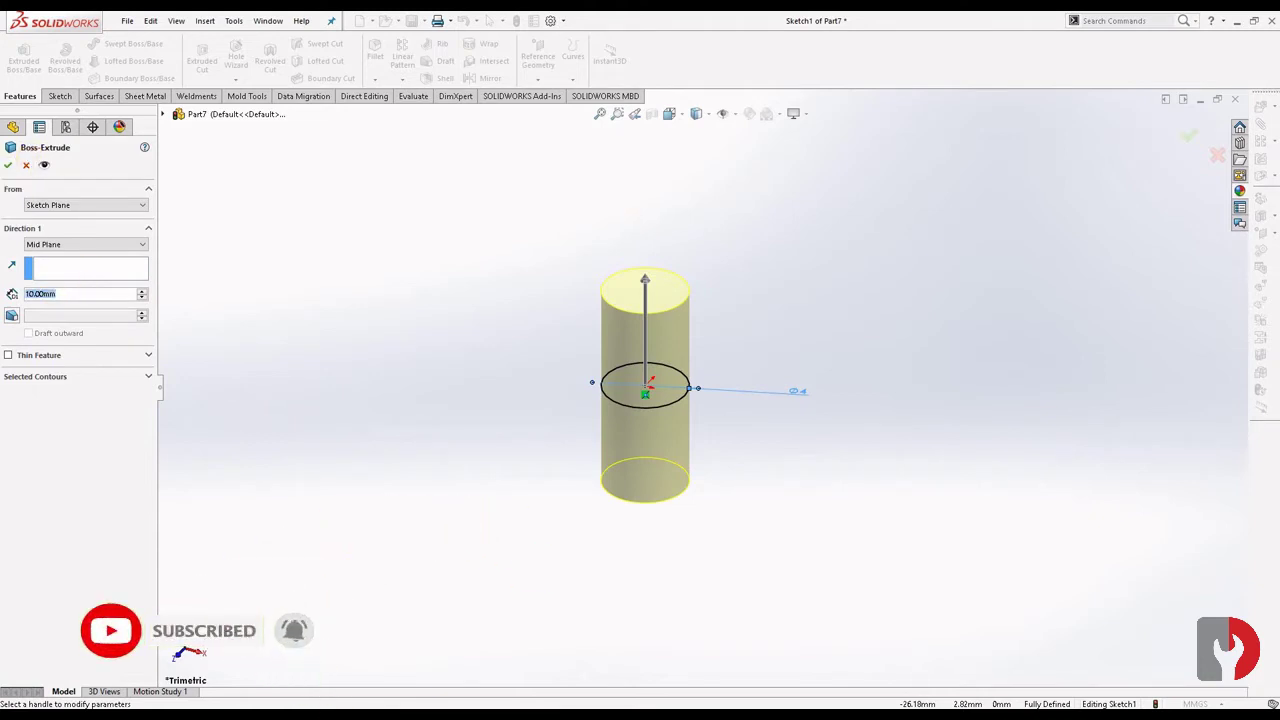
{"action": "type", "text": "1"}
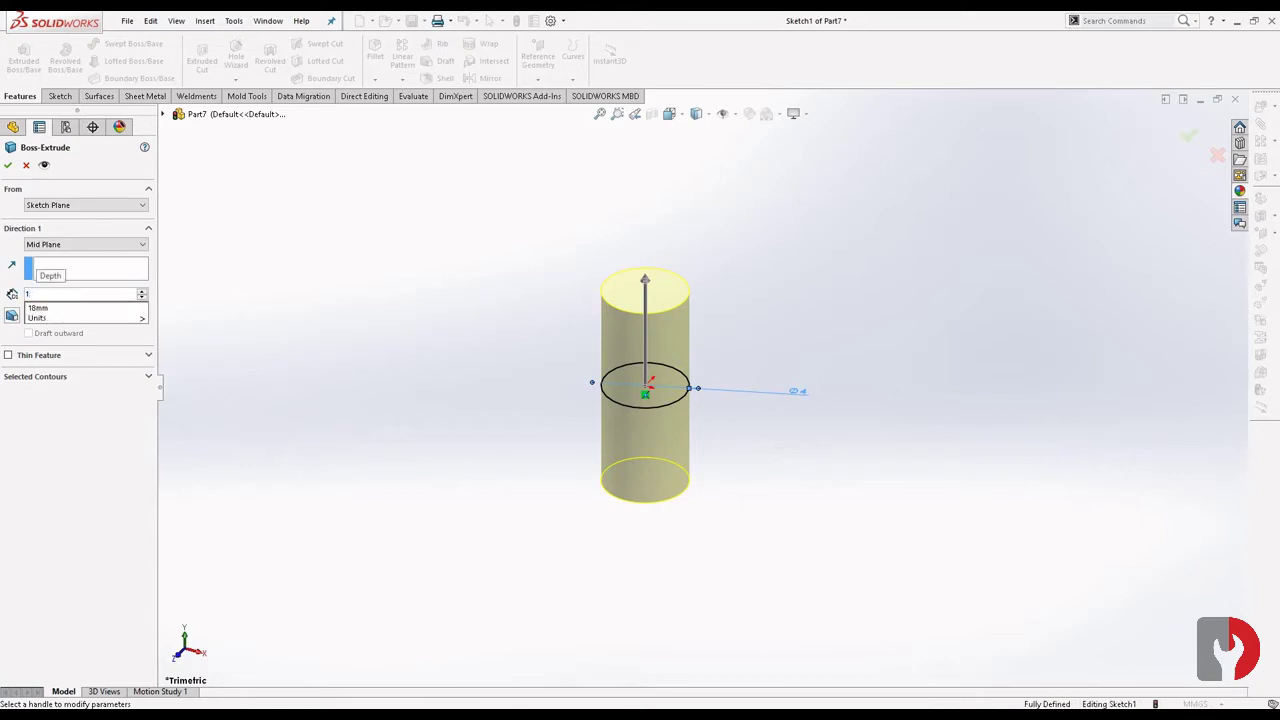
{"action": "type", "text": "4"}
{"action": "key", "text": "Return"}
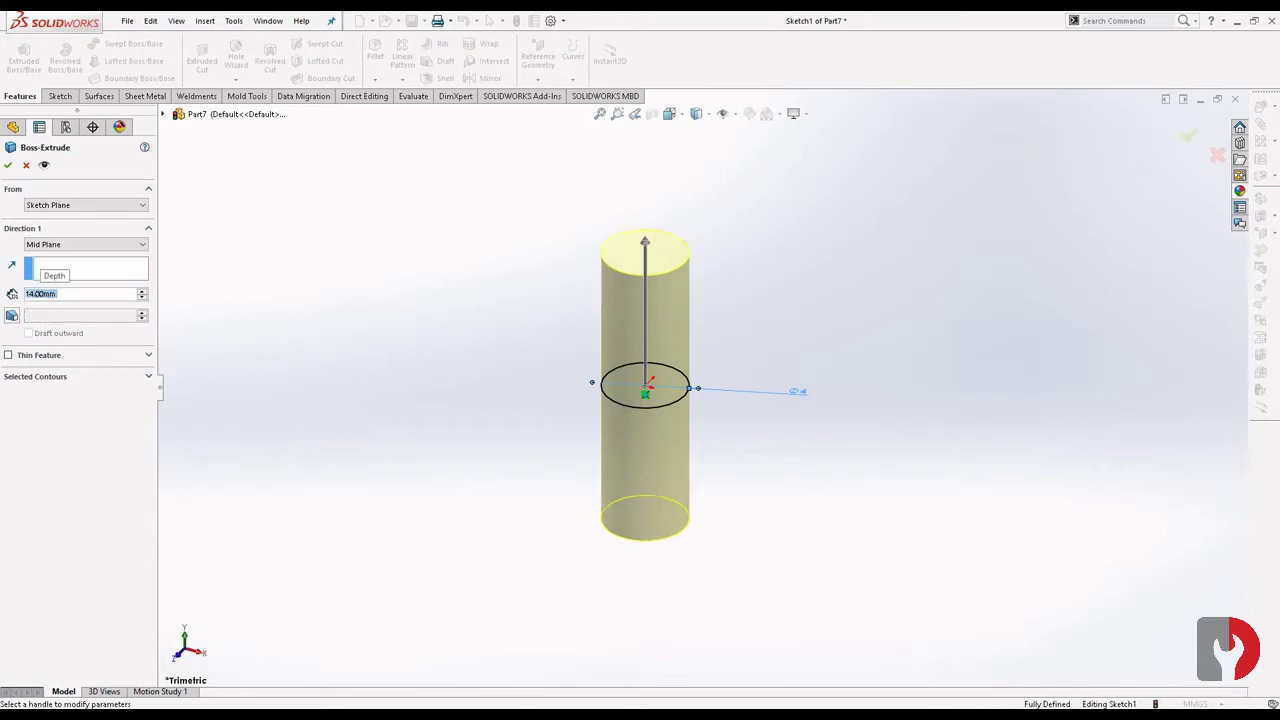
{"action": "left_click", "coordinate": [8, 166]}
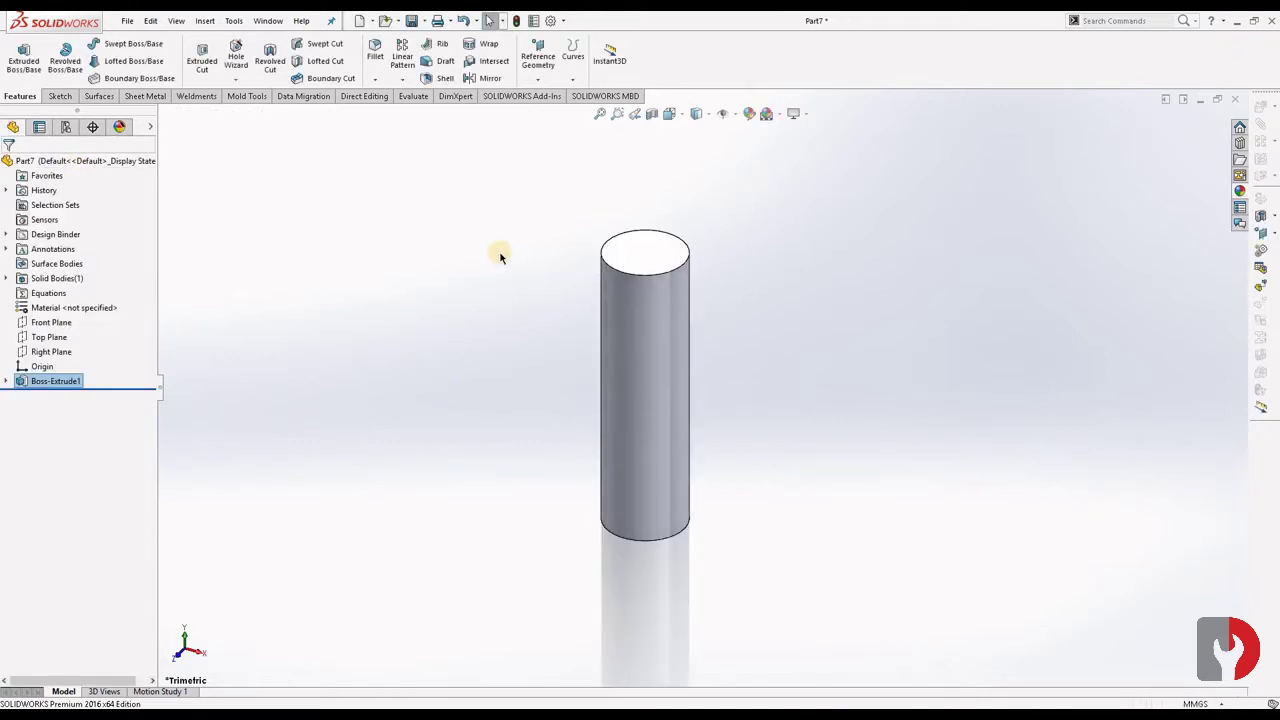
{"action": "scroll", "coordinate": [750, 371], "scroll_direction": "up", "scroll_amount": 3}
{"action": "scroll", "coordinate": [750, 371], "scroll_direction": "up", "scroll_amount": 2}
{"action": "scroll", "coordinate": [700, 372], "scroll_direction": "down", "scroll_amount": 4}
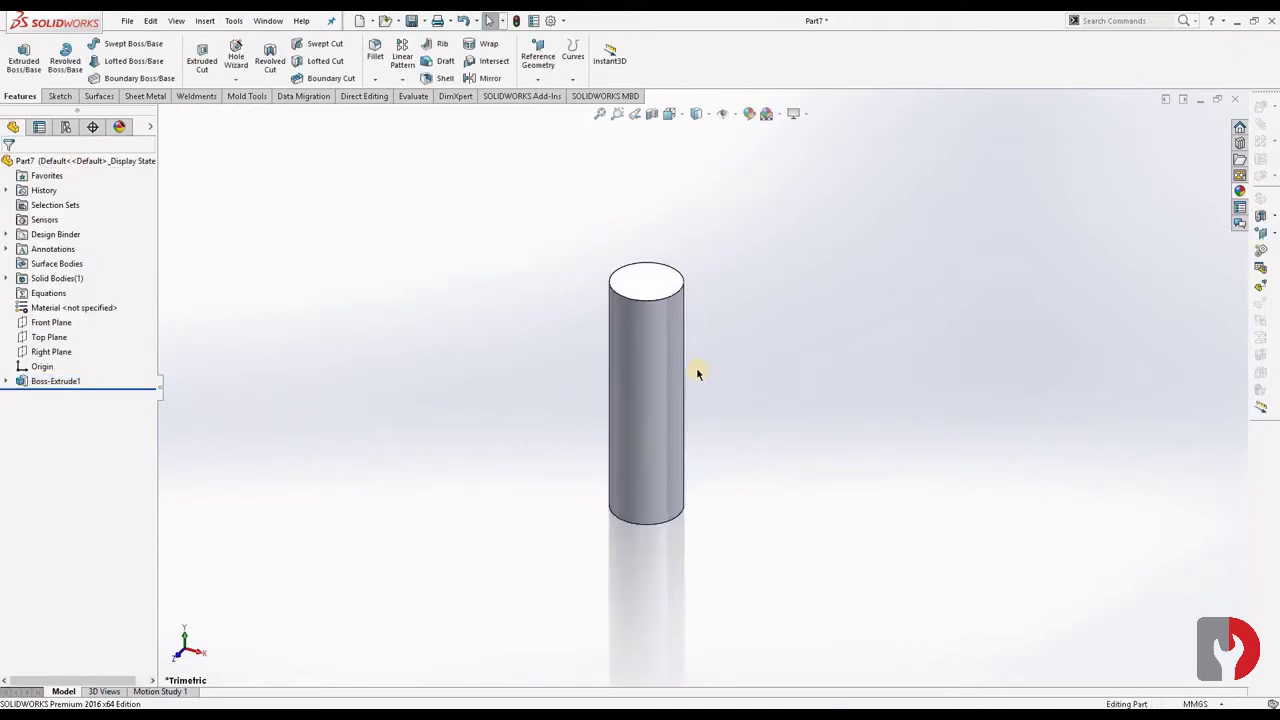
{"action": "mouse_move", "coordinate": [698, 373]}
{"action": "middle_mouse_down"}
{"action": "mouse_move", "coordinate": [708, 268]}
{"action": "mouse_move", "coordinate": [657, 380]}
{"action": "mouse_move", "coordinate": [680, 357]}
{"action": "mouse_move", "coordinate": [697, 381]}
{"action": "mouse_move", "coordinate": [683, 360]}
{"action": "middle_mouse_up"}
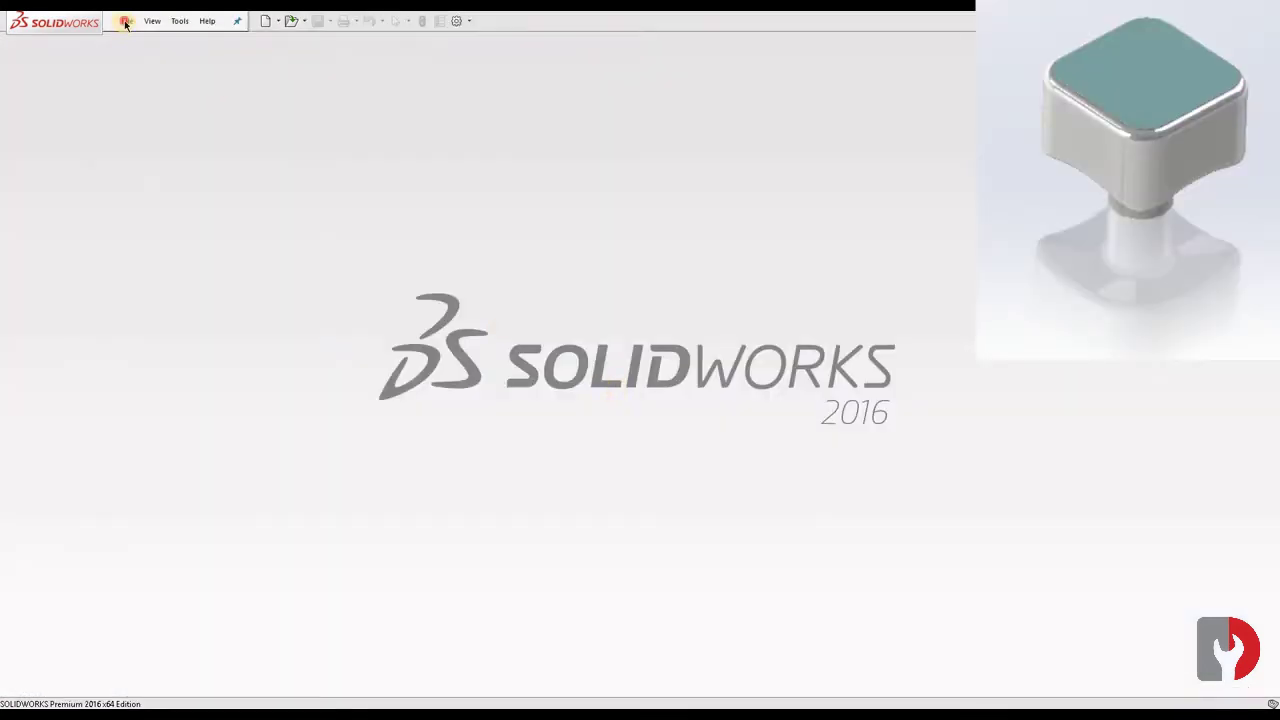
Create a new part document using MMGS units
{"action": "left_click", "coordinate": [126, 21]}
{"action": "left_click", "coordinate": [150, 42]}
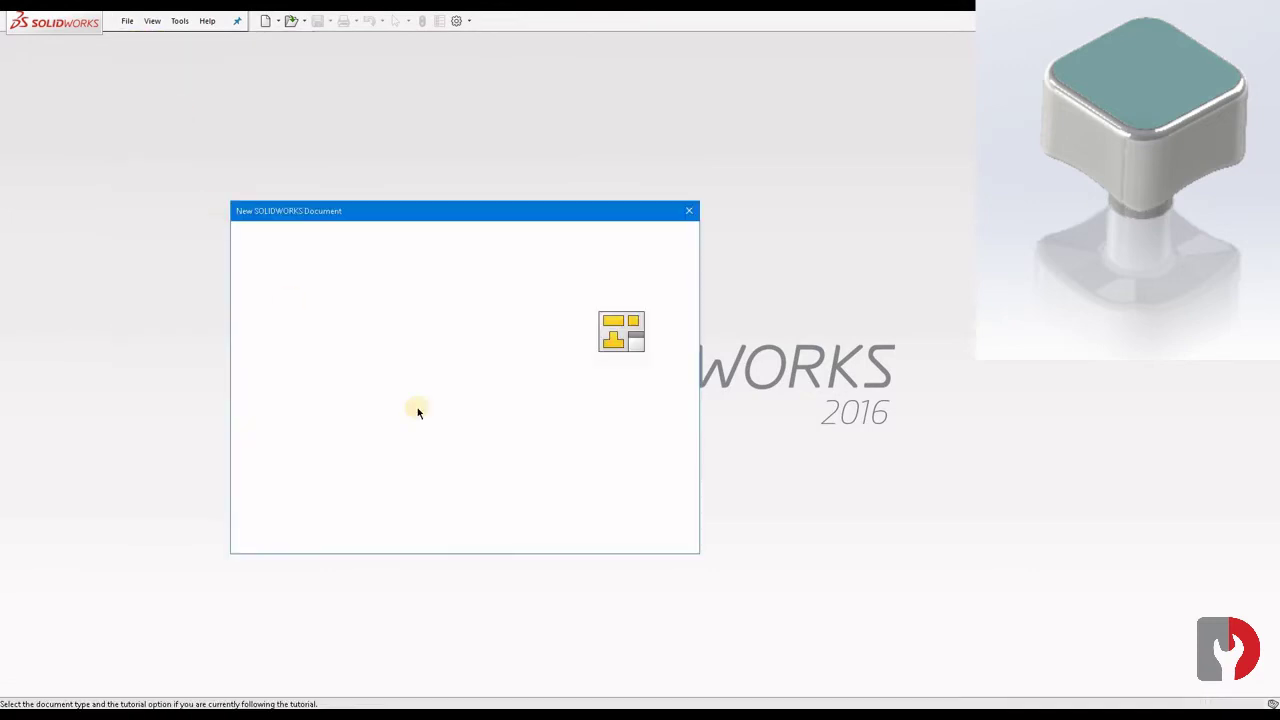
{"action": "left_click", "coordinate": [524, 526]}
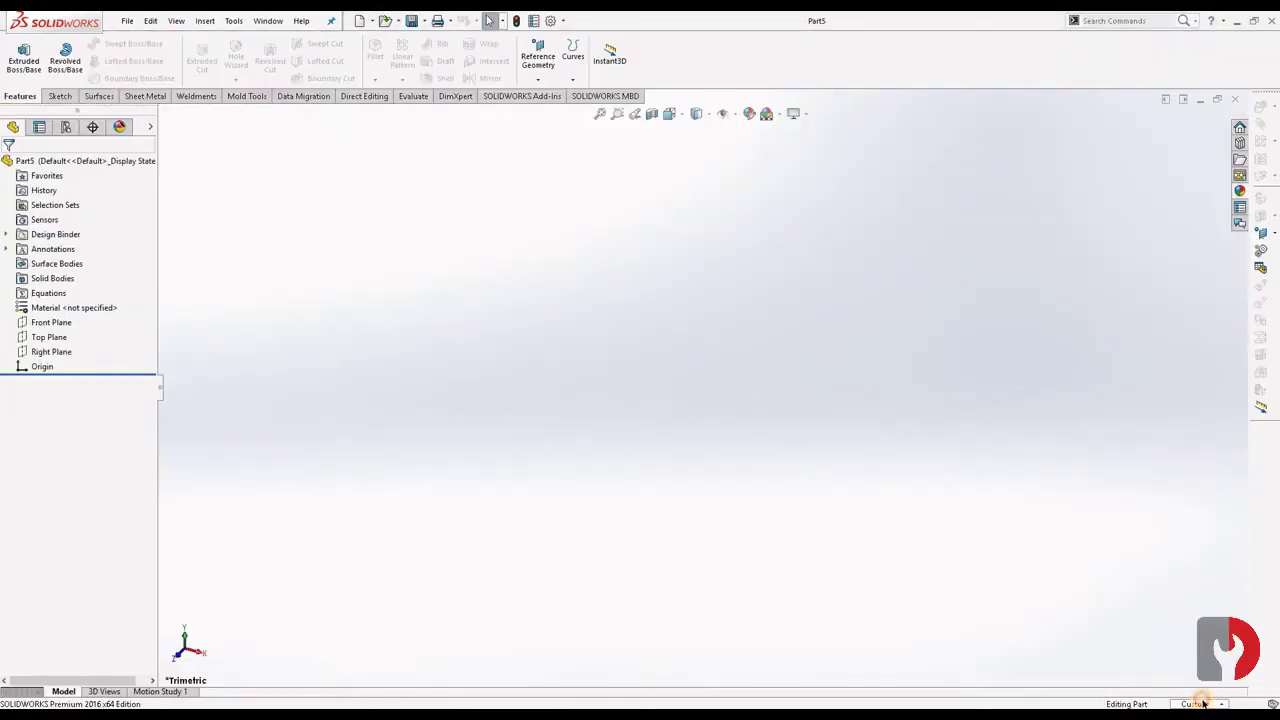
{"action": "left_click", "coordinate": [1200, 703]}
{"action": "left_click", "coordinate": [1180, 634]}
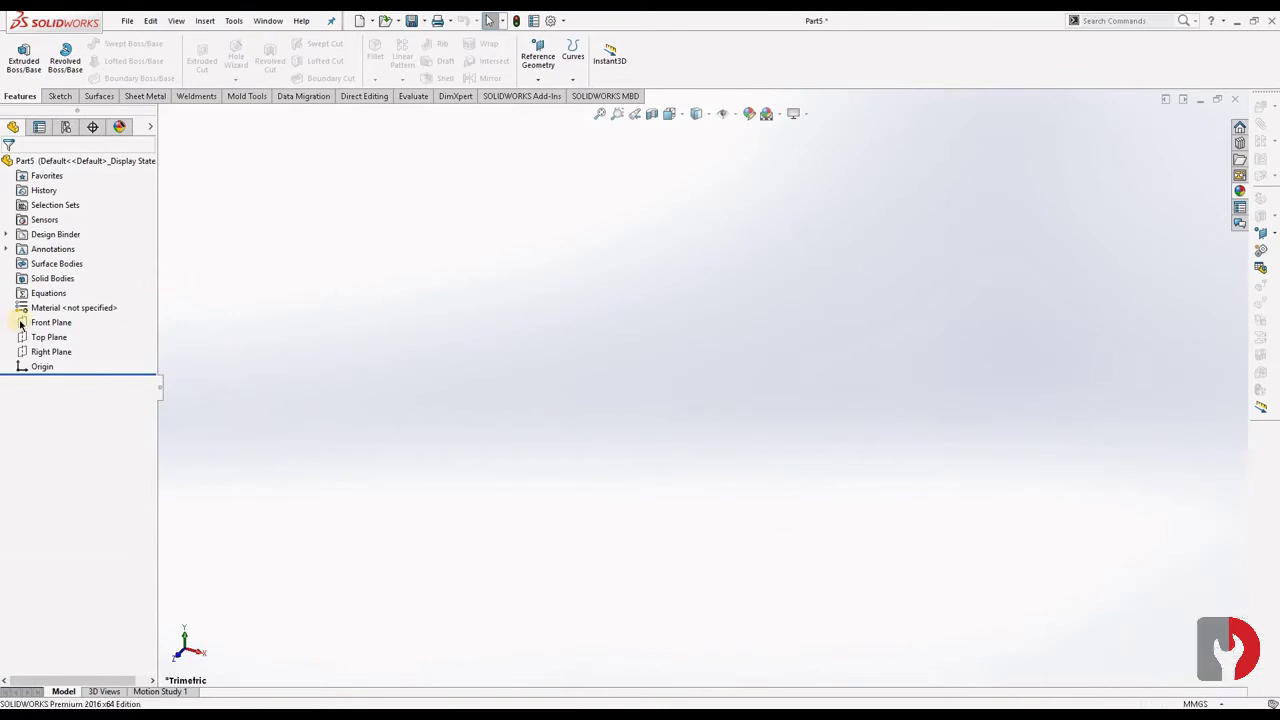
Draw a center rectangle on the origin in a Top Plane sketch
{"action": "left_click", "coordinate": [49, 337]}
{"action": "left_click", "coordinate": [56, 316]}
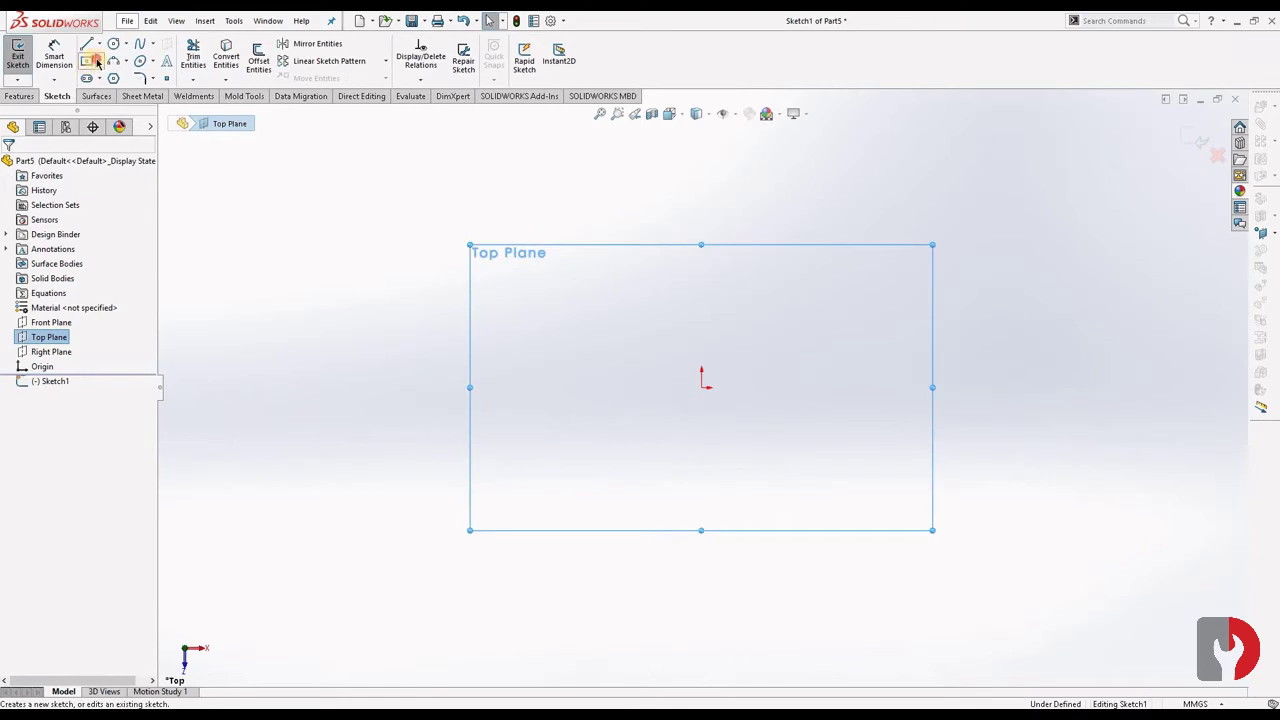
{"action": "left_click", "coordinate": [97, 62]}
{"action": "left_click", "coordinate": [130, 94]}
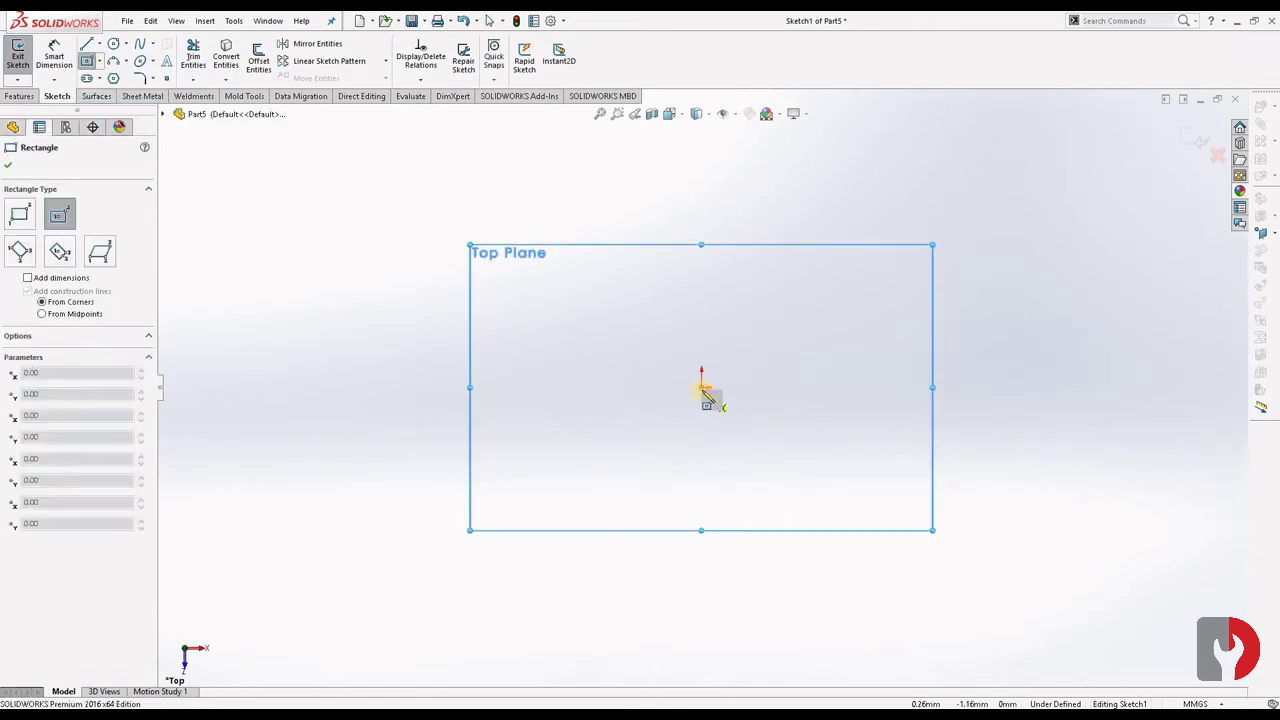
{"action": "left_click", "coordinate": [702, 388]}
{"action": "left_click", "coordinate": [748, 429]}
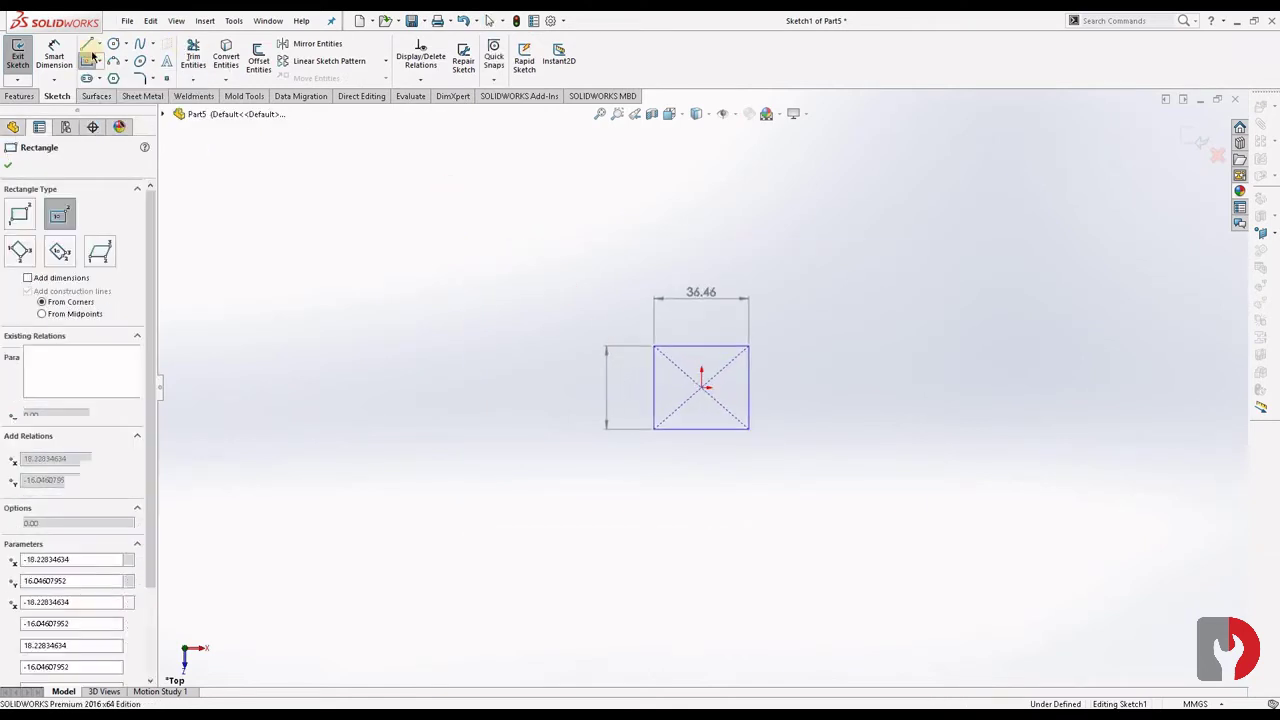
Dimension the rectangle's height and width to 18 mm each and start an extrusion
{"action": "left_click", "coordinate": [68, 58]}
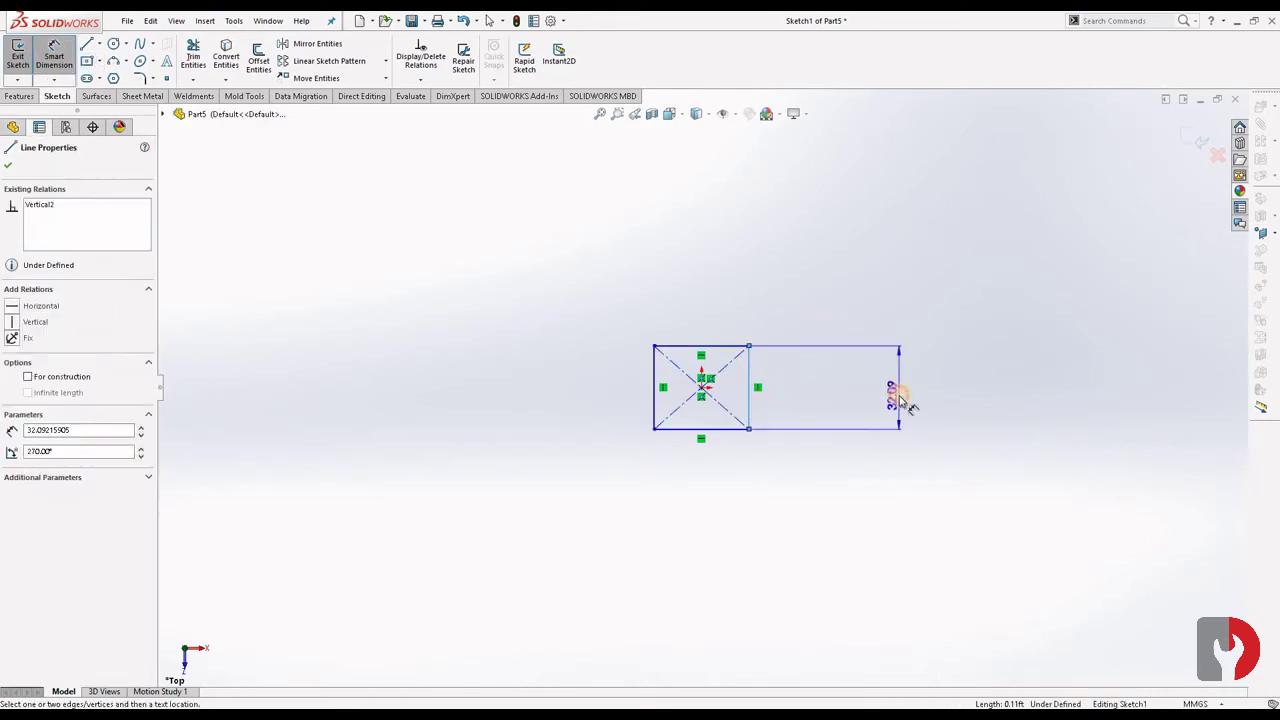
{"action": "left_click", "coordinate": [900, 399]}
{"action": "type", "text": "1"}
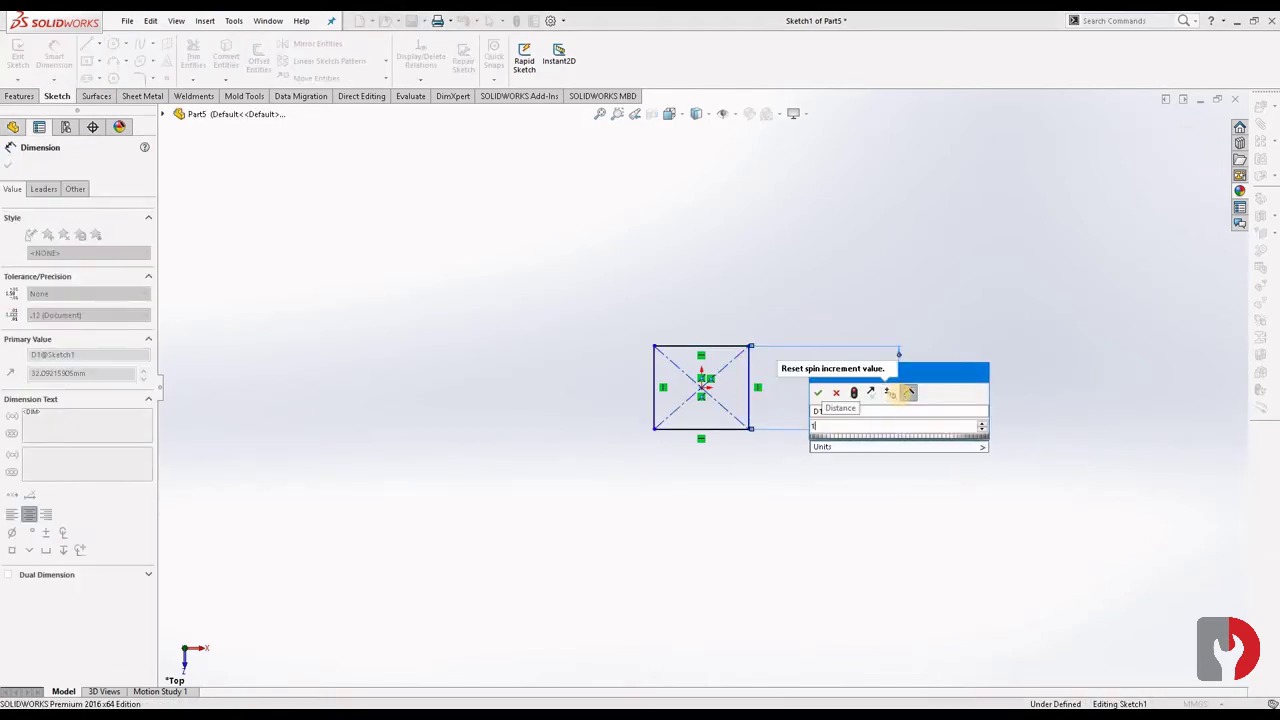
{"action": "type", "text": "8"}
{"action": "key", "text": "Return"}
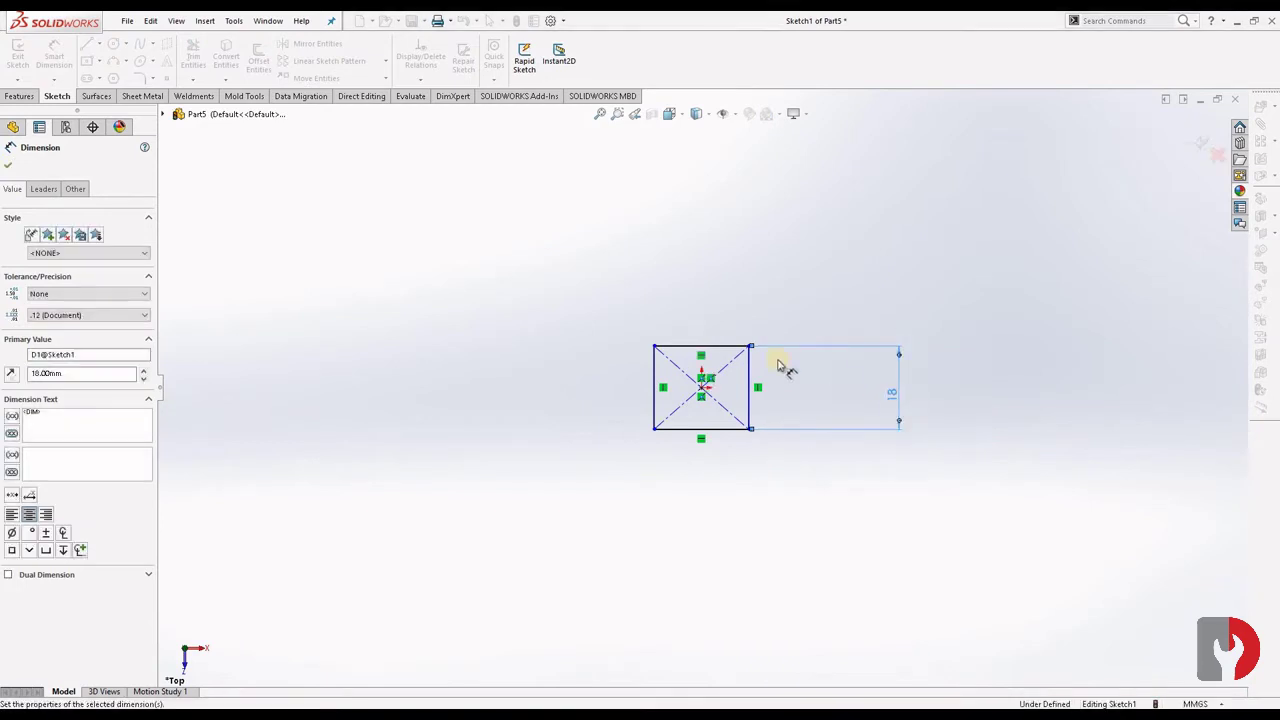
{"action": "left_click", "coordinate": [705, 349]}
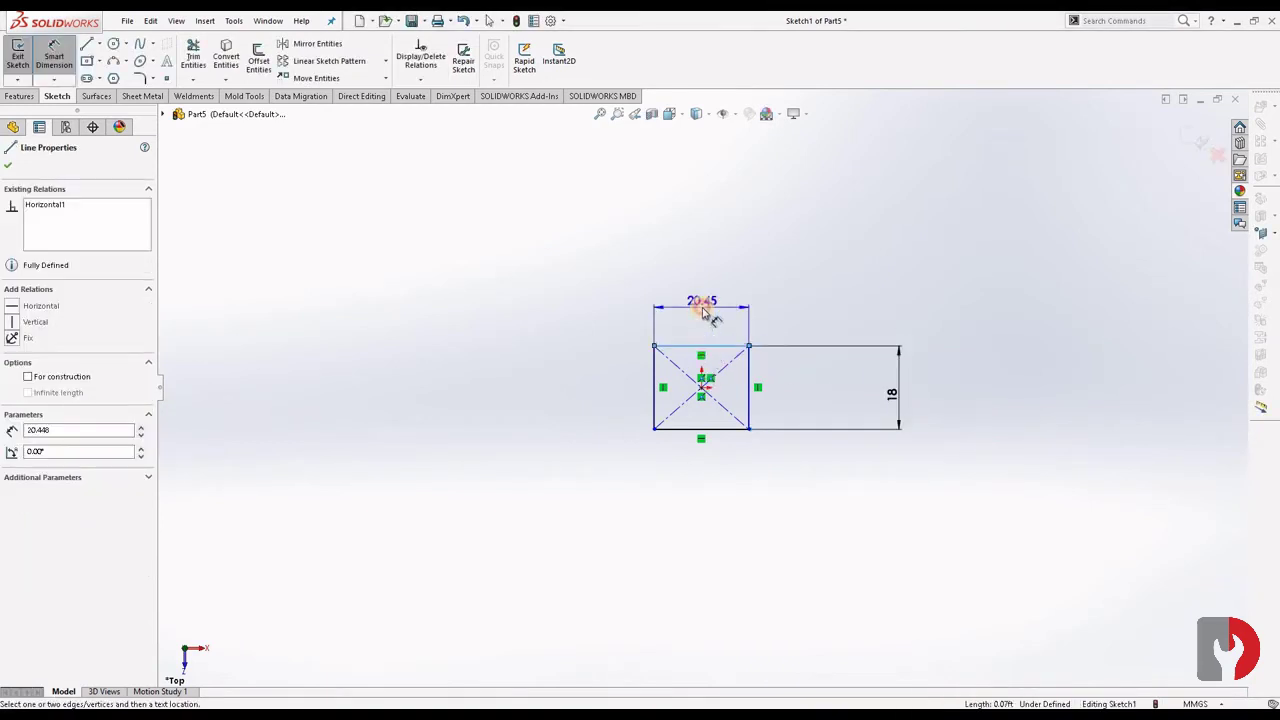
{"action": "left_click", "coordinate": [710, 312]}
{"action": "type", "text": "18"}
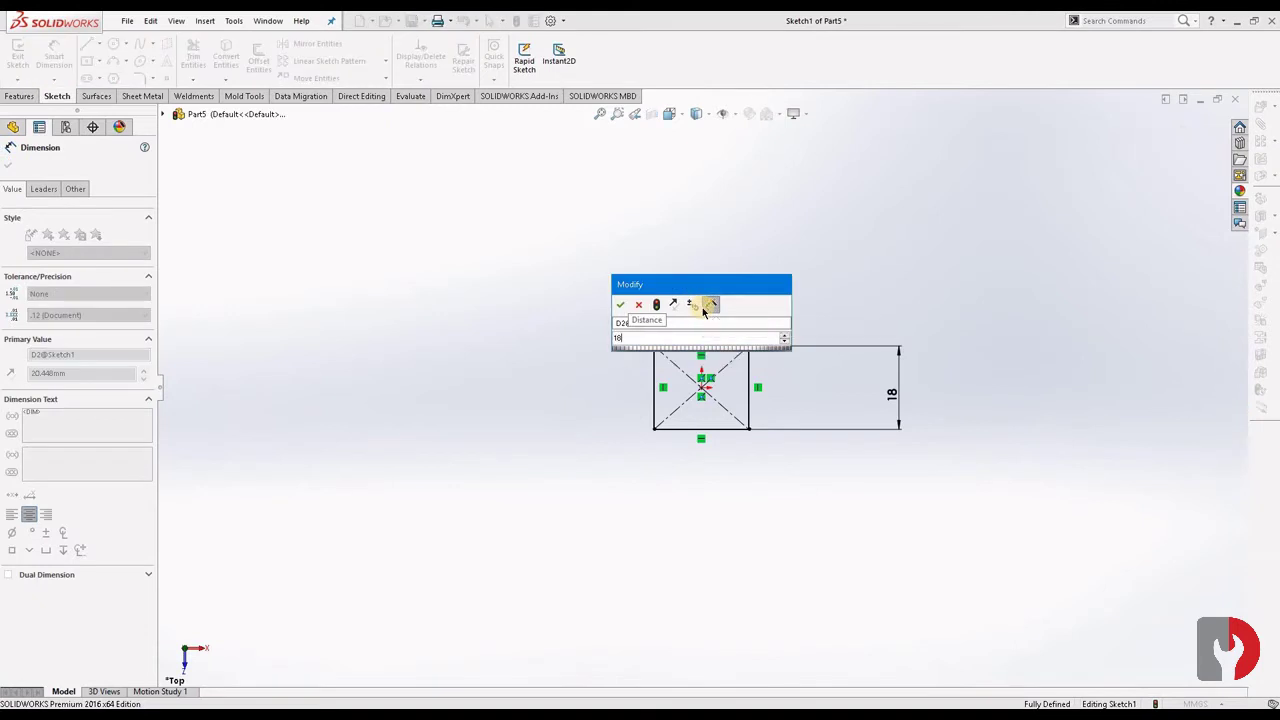
{"action": "key", "text": "Return"}
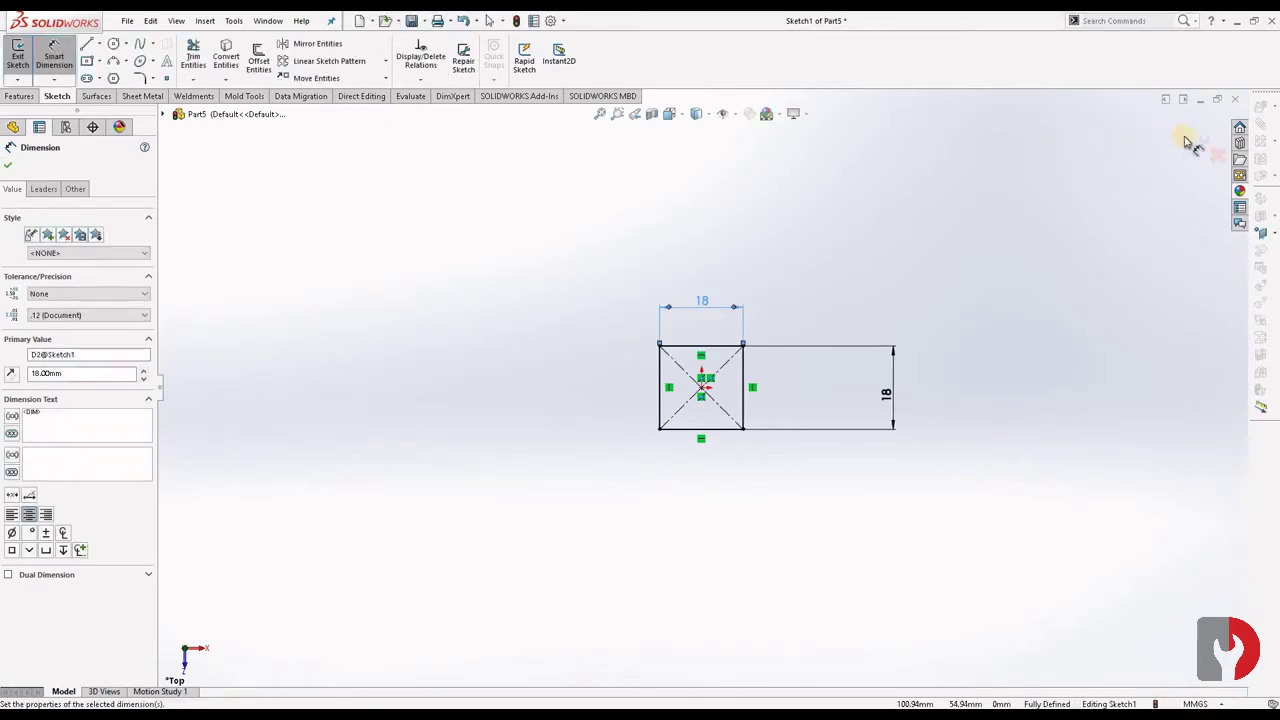
{"action": "left_click", "coordinate": [382, 138]}
{"action": "left_click", "coordinate": [26, 100]}
{"action": "left_click", "coordinate": [24, 58]}
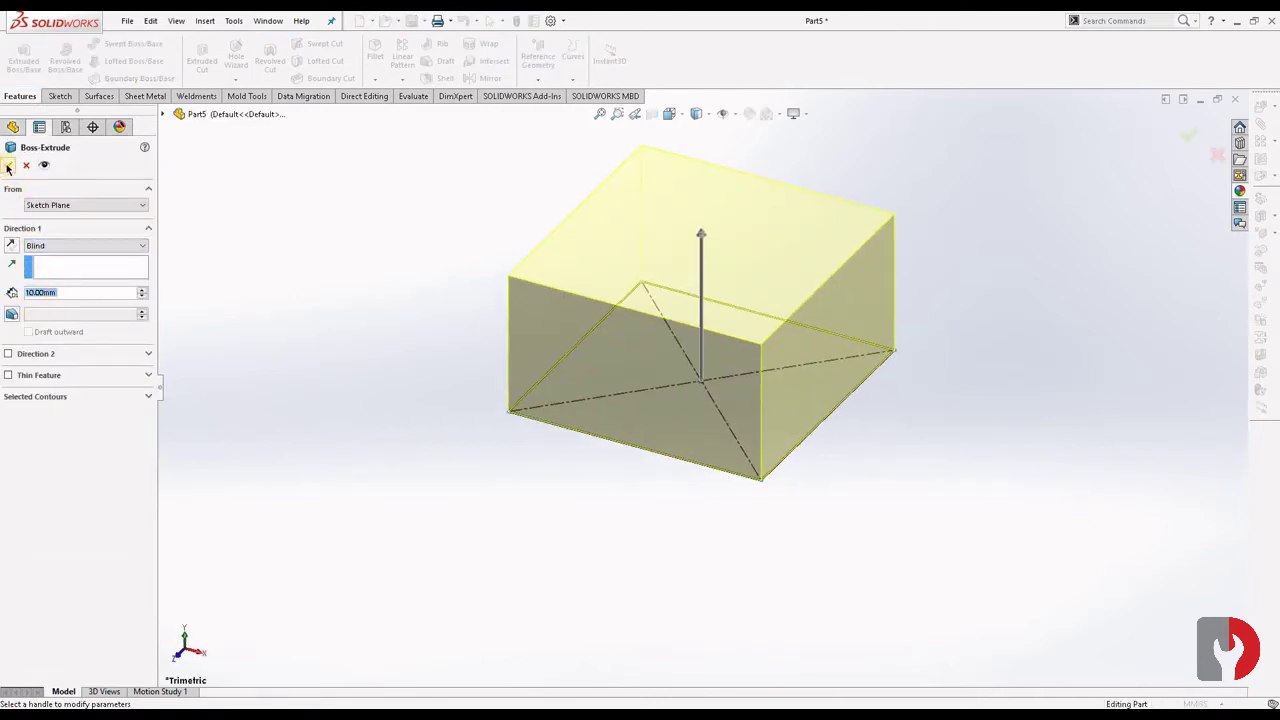
Set the blind extrusion depth to 11 mm and accept the block
{"action": "left_click", "coordinate": [64, 295]}
{"action": "scroll", "coordinate": [64, 292], "scroll_direction": "up", "scroll_amount": 1}
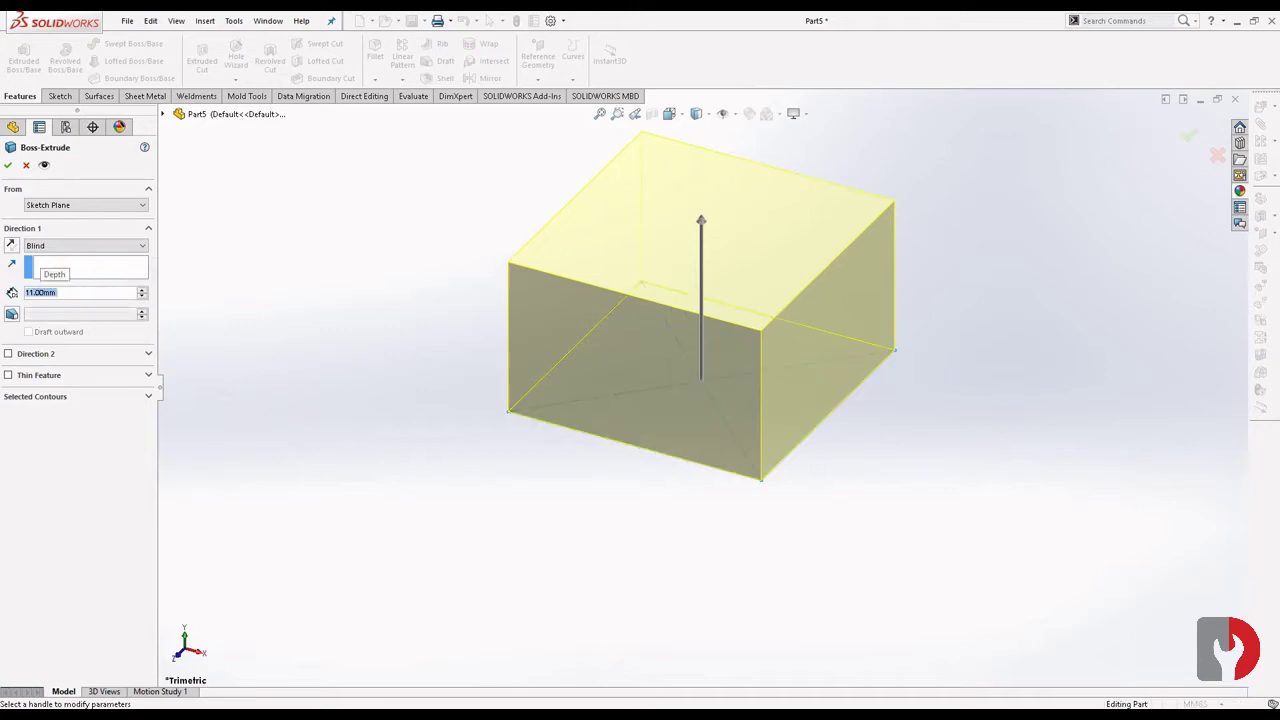
{"action": "left_click", "coordinate": [7, 166]}
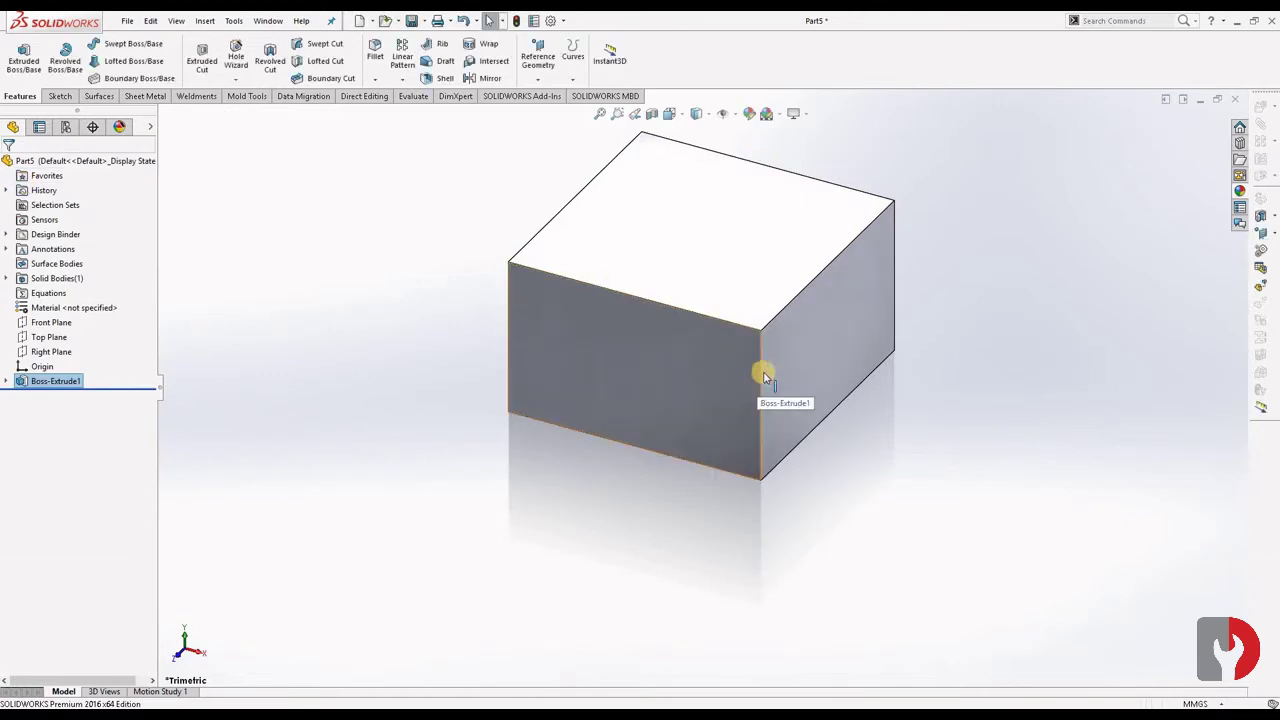
{"action": "mouse_move", "coordinate": [789, 380]}
{"action": "middle_mouse_down"}
{"action": "mouse_move", "coordinate": [706, 294]}
{"action": "mouse_move", "coordinate": [686, 320]}
{"action": "middle_mouse_up"}
Open Sketch2 on the block's side face and view it Normal To
{"action": "left_click", "coordinate": [711, 313]}
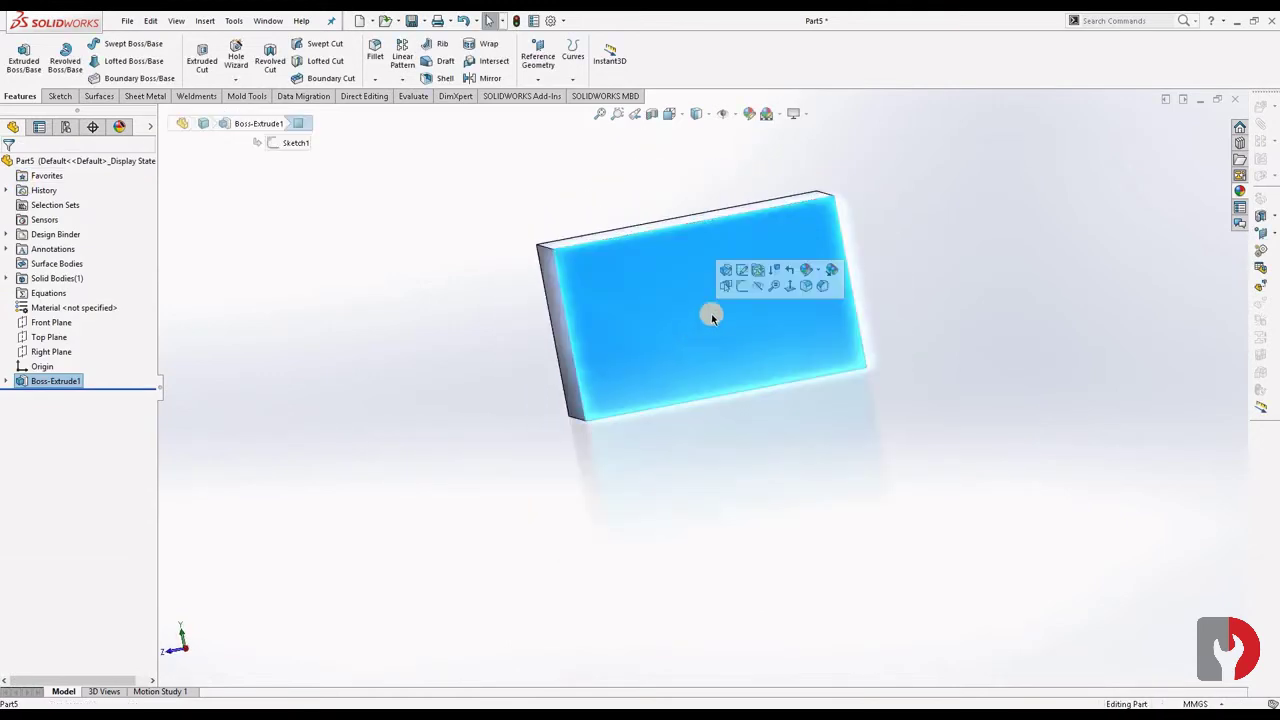
{"action": "left_click", "coordinate": [742, 287]}
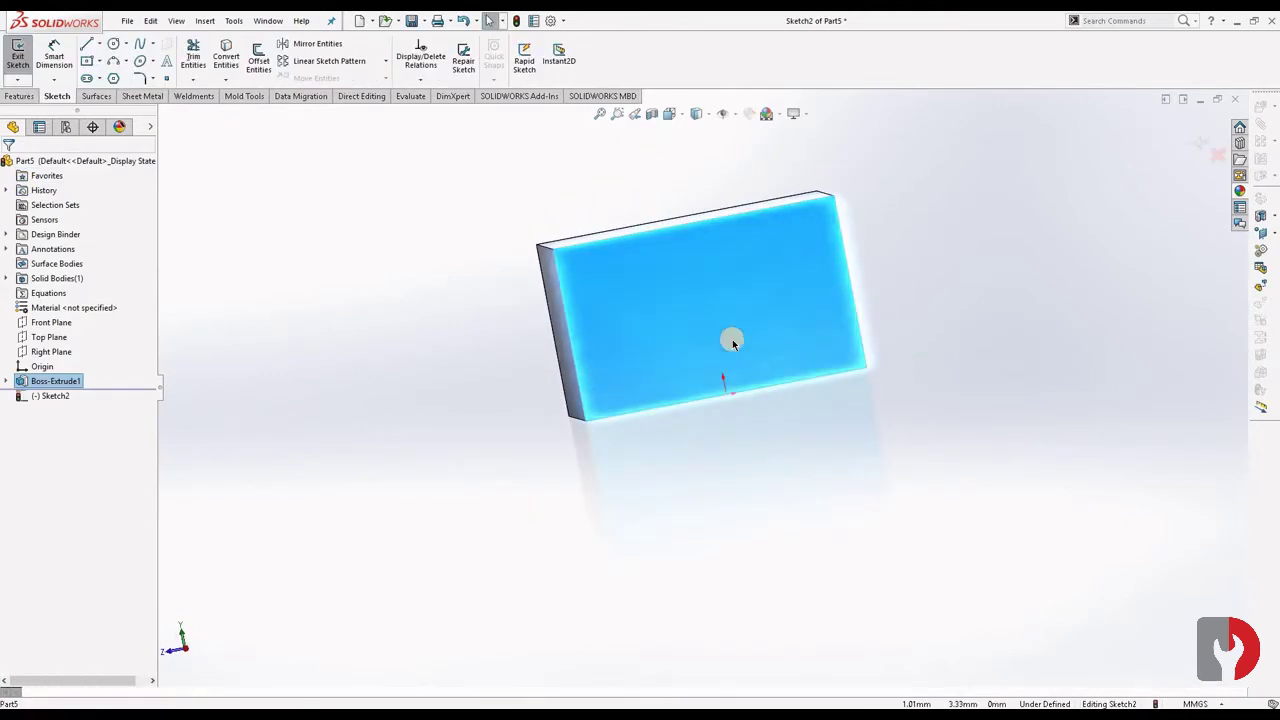
{"action": "right_click", "coordinate": [732, 342]}
{"action": "key", "text": "Escape"}
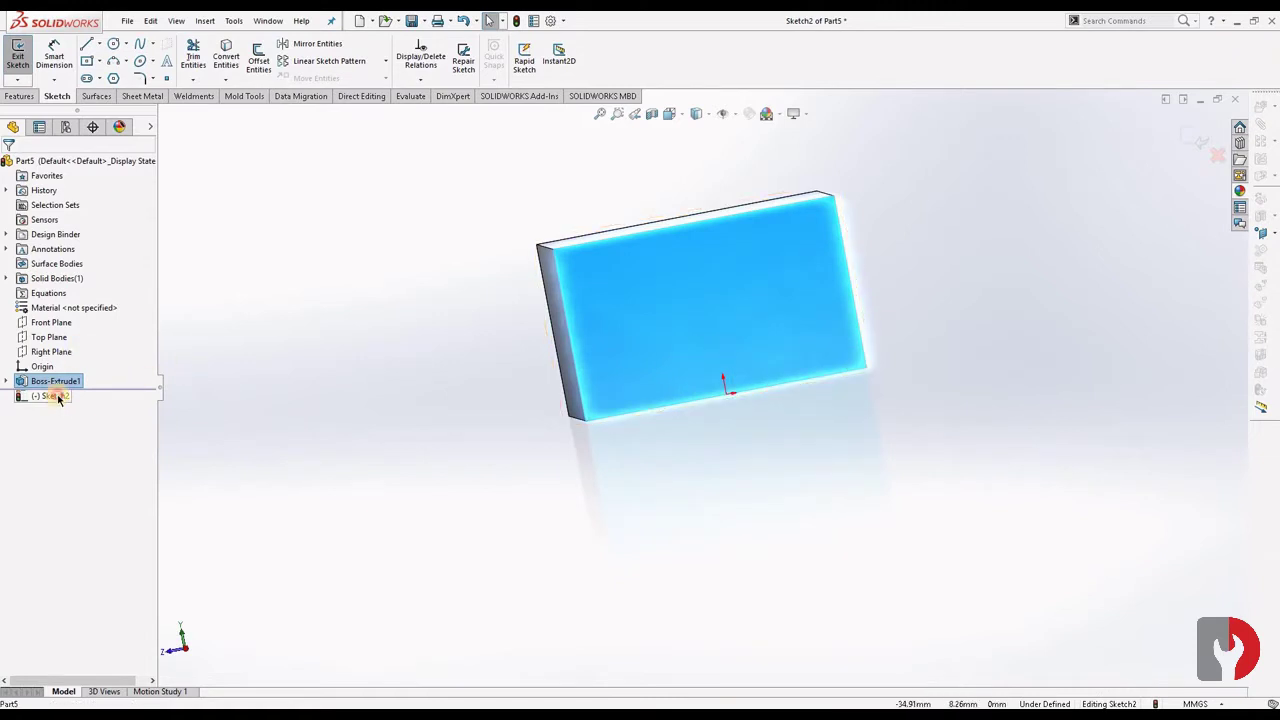
{"action": "right_click", "coordinate": [52, 397]}
{"action": "left_click", "coordinate": [148, 372]}
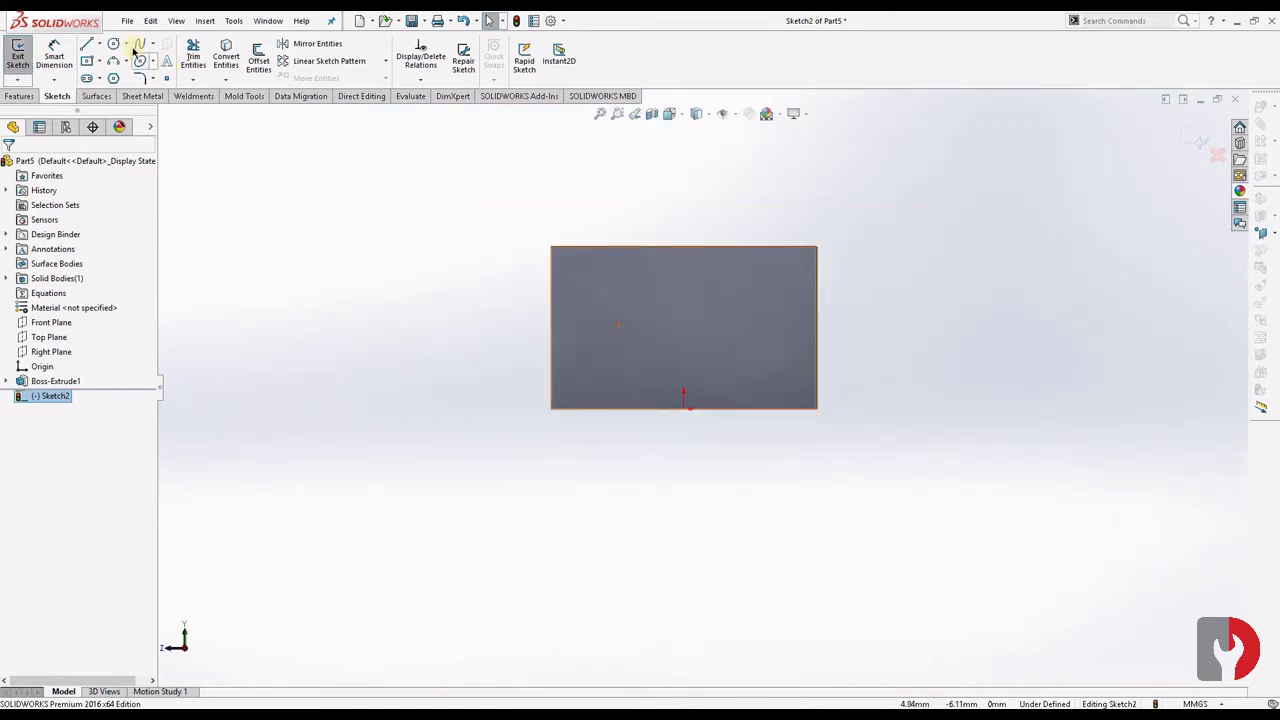
Draw a vertical centerline from the origin down below the block
{"action": "left_click", "coordinate": [99, 45]}
{"action": "left_click", "coordinate": [115, 78]}
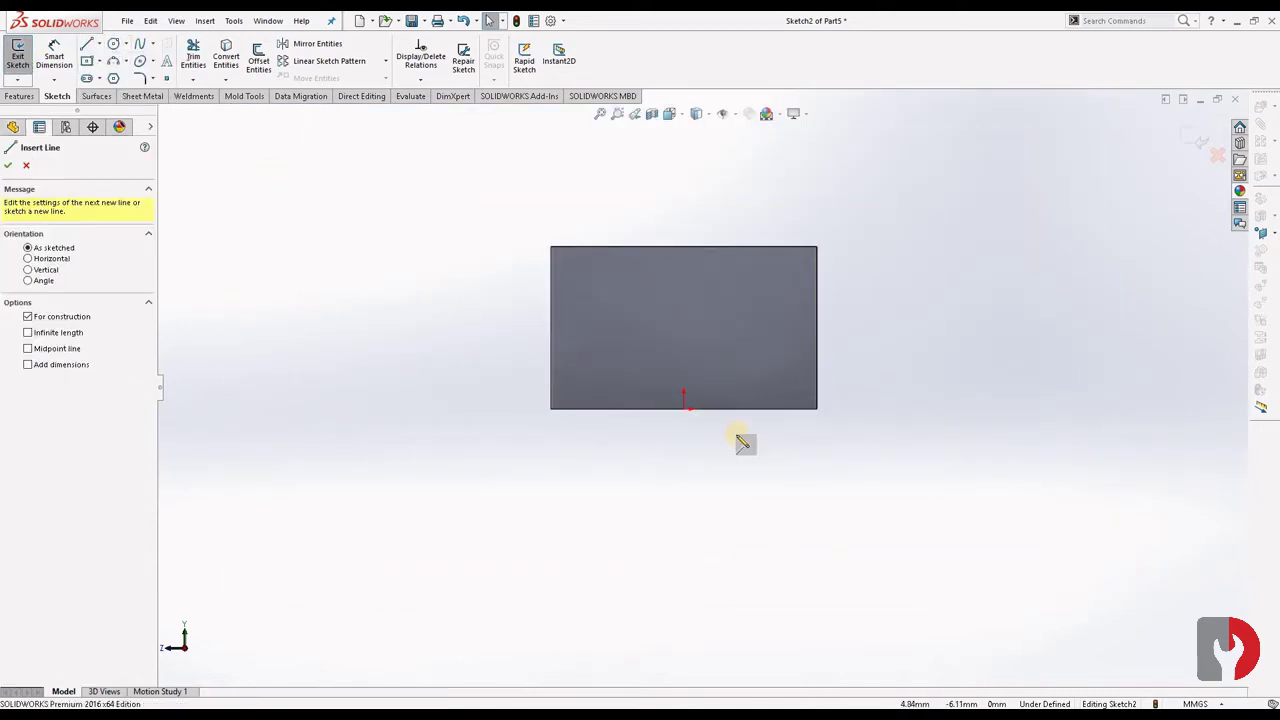
{"action": "left_click", "coordinate": [684, 409]}
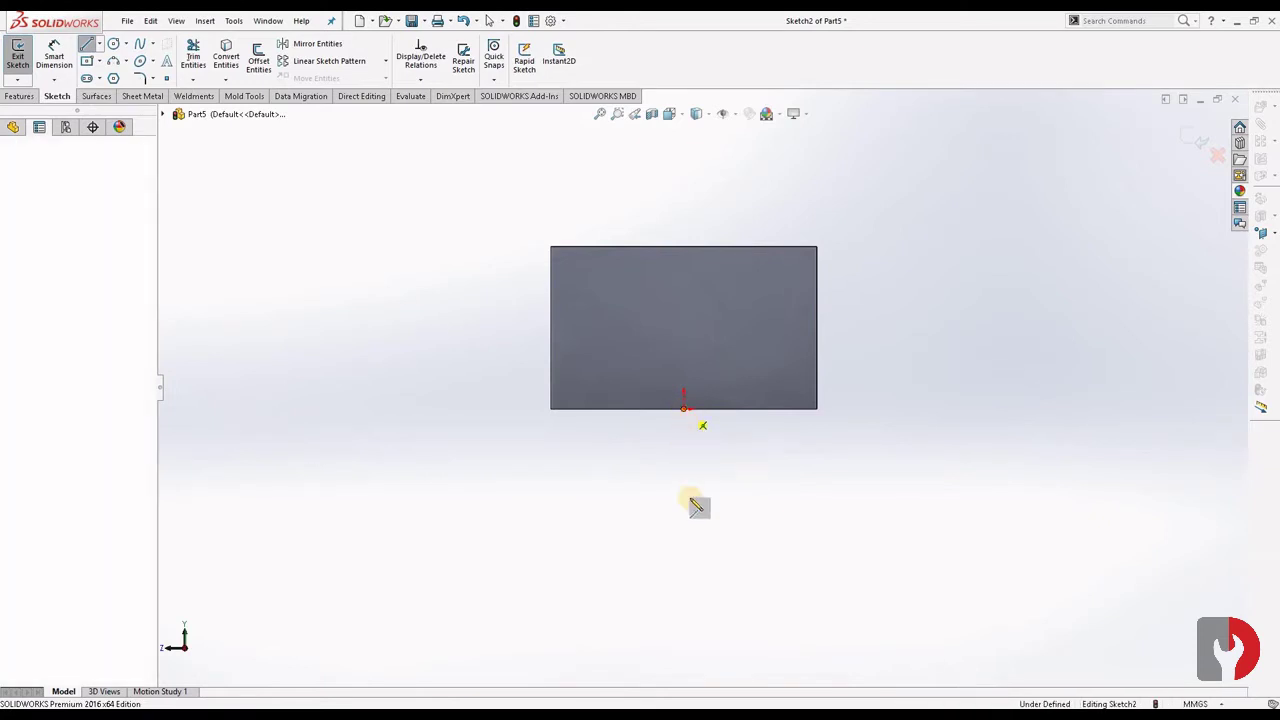
{"action": "left_click", "coordinate": [684, 573]}
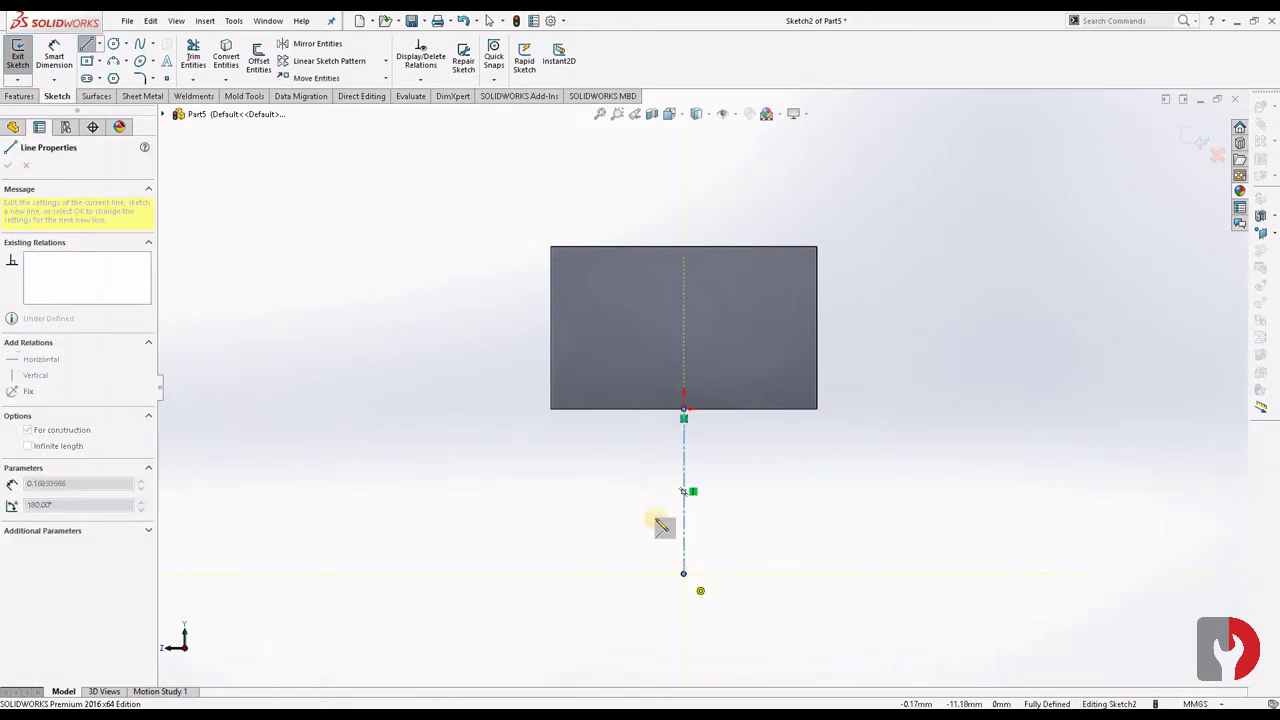
{"action": "key", "text": "Escape"}
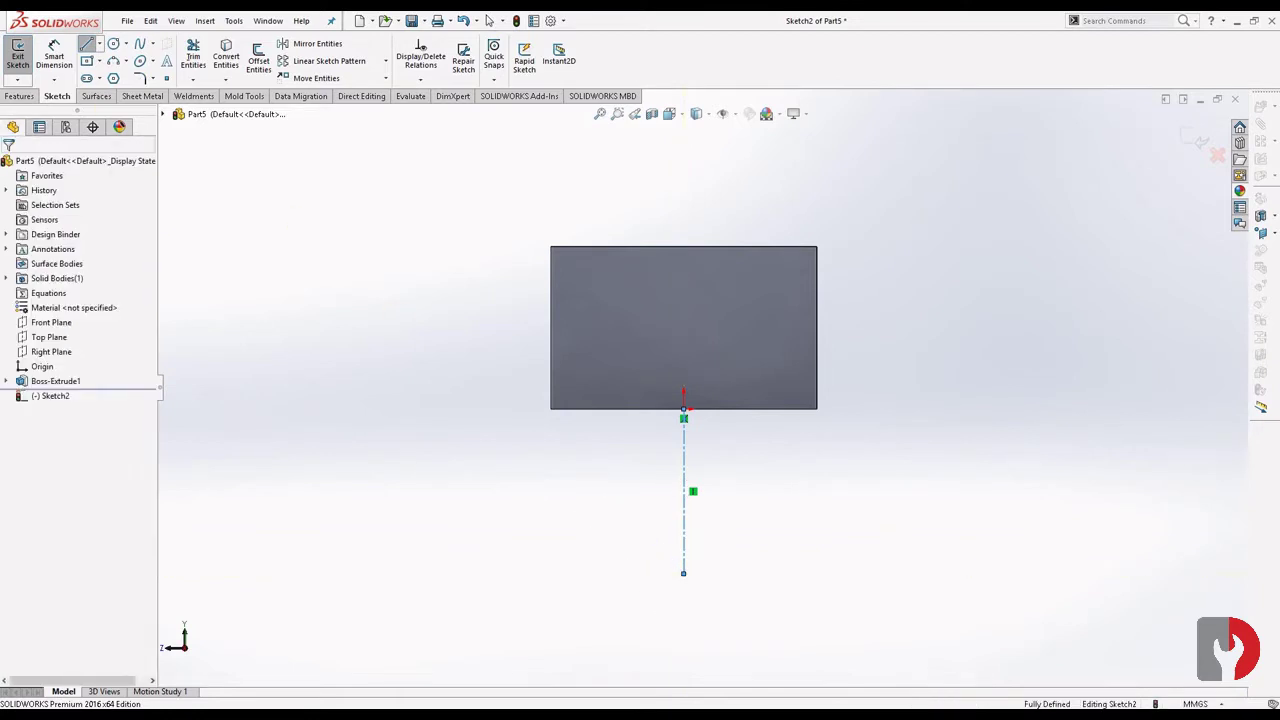
Draw a circle at the centerline end and dimension its diameter to 35 mm
{"action": "key", "text": "c"}
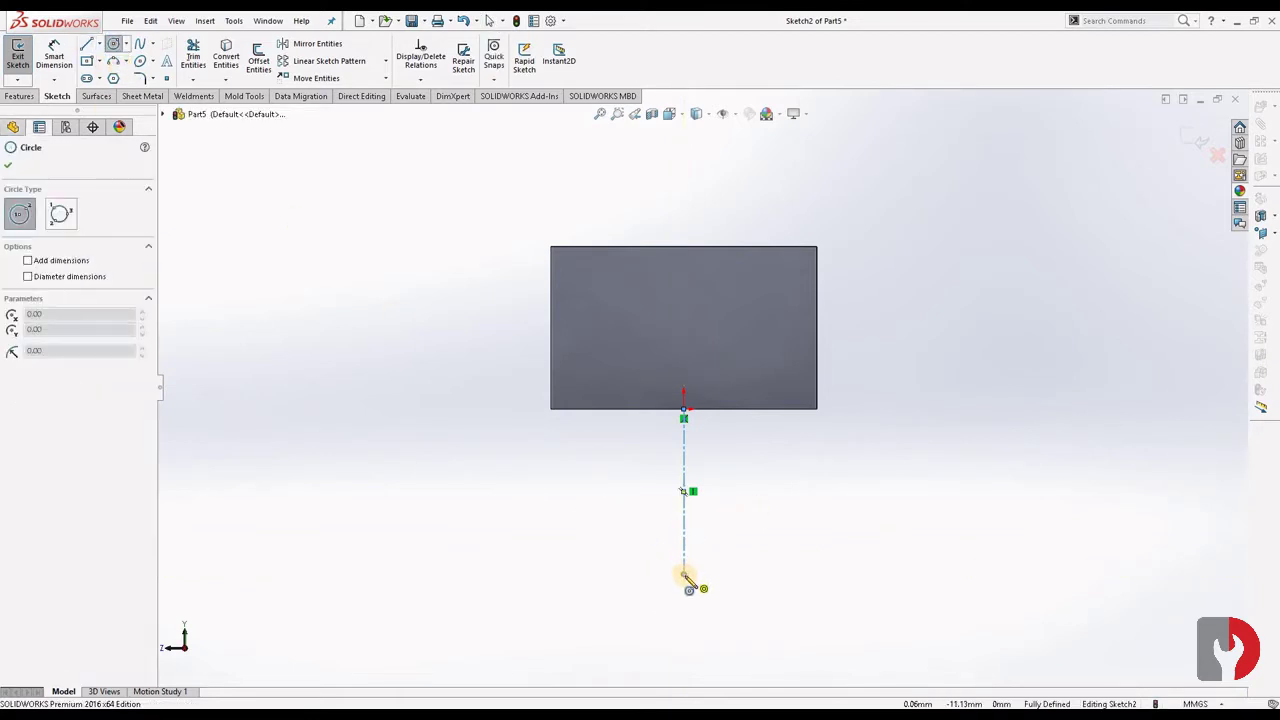
{"action": "left_click", "coordinate": [684, 573]}
{"action": "left_click", "coordinate": [822, 541]}
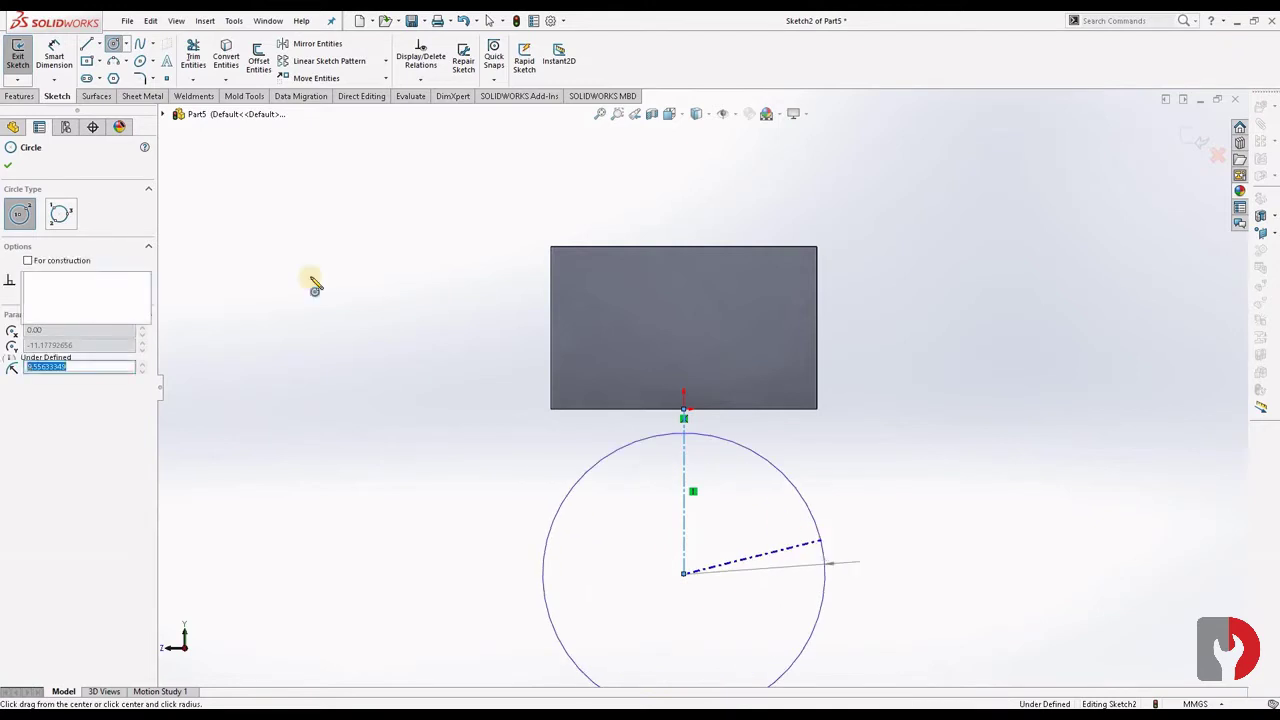
{"action": "key", "text": "Escape"}
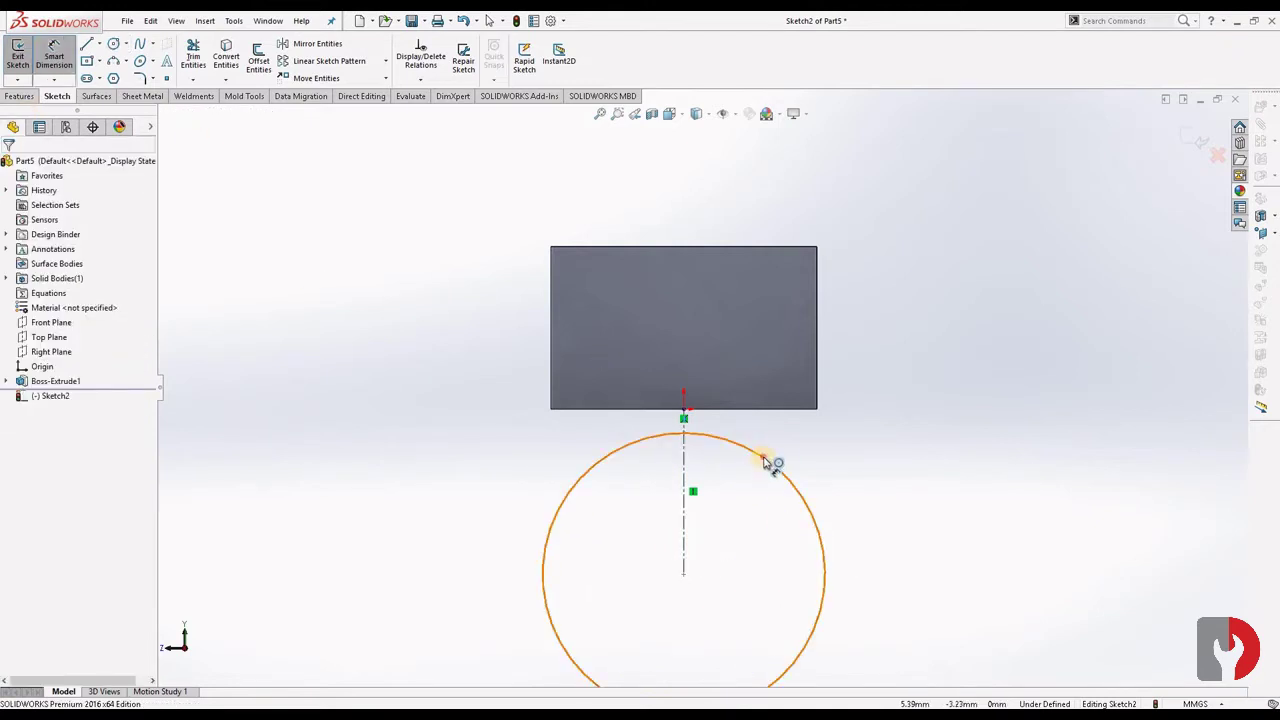
{"action": "left_click", "coordinate": [767, 462]}
{"action": "left_click", "coordinate": [945, 414]}
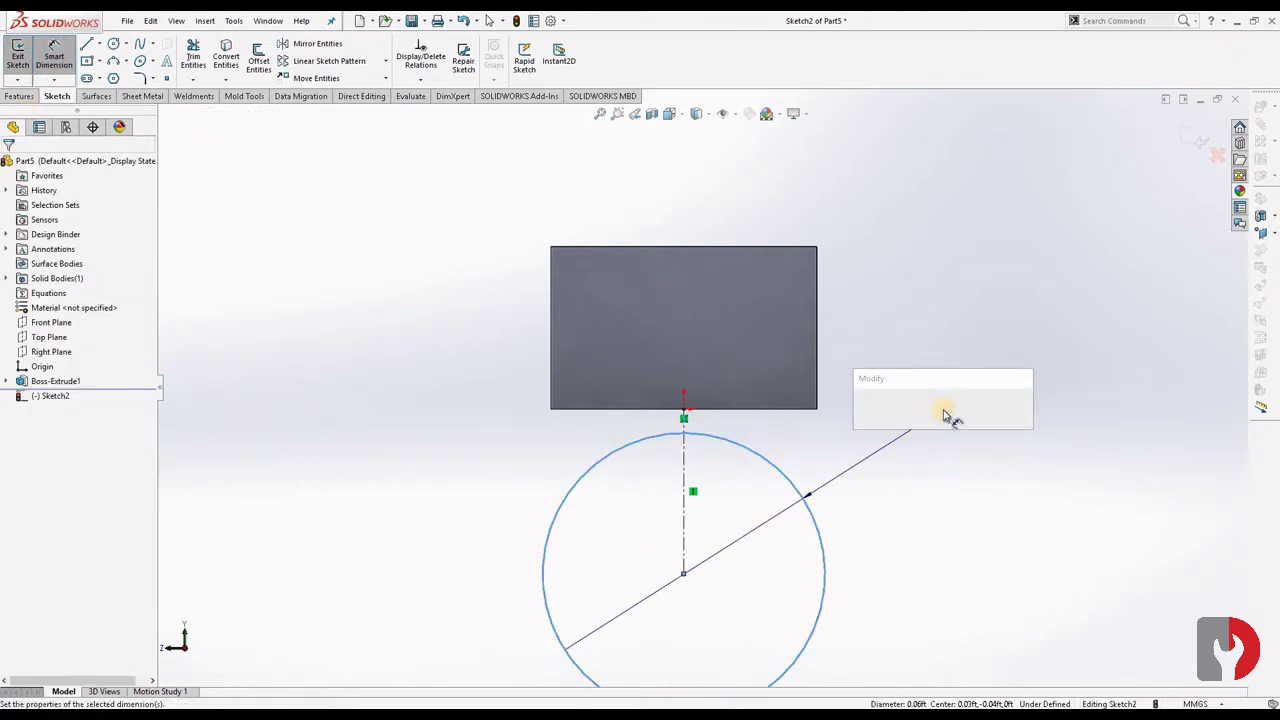
{"action": "type", "text": "35"}
{"action": "key", "text": "Return"}
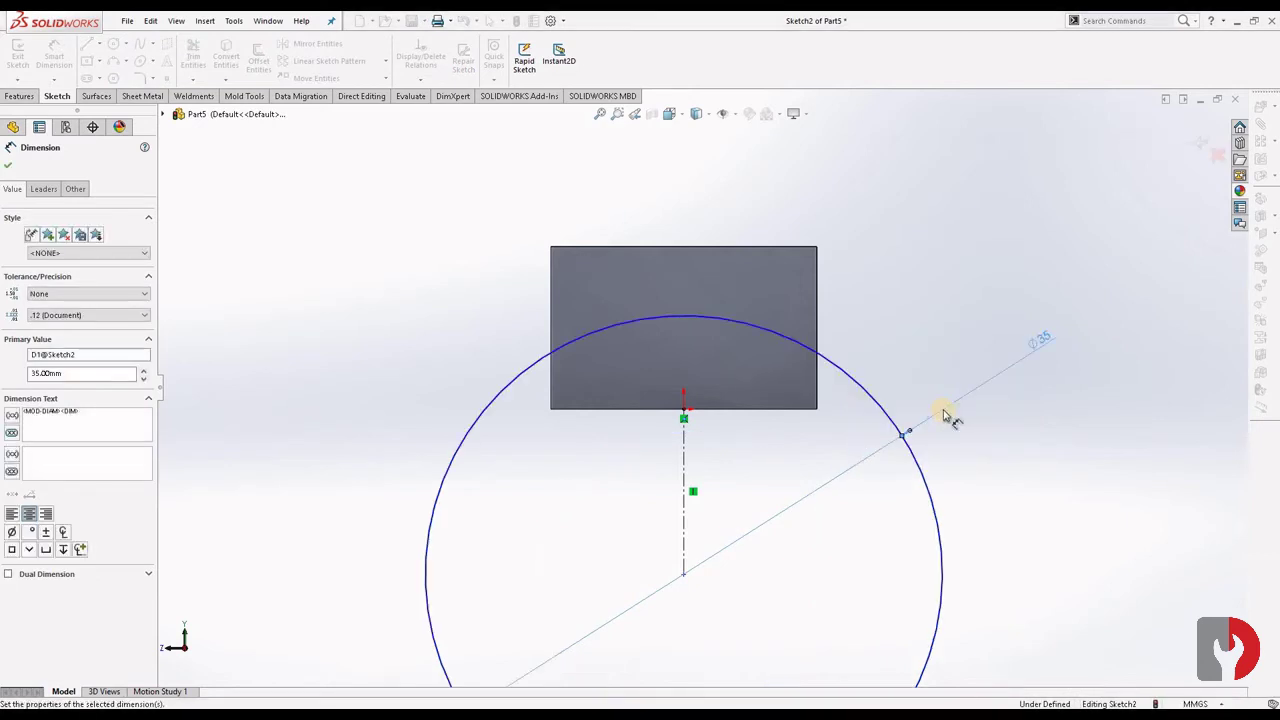
{"action": "key", "text": "Escape"}
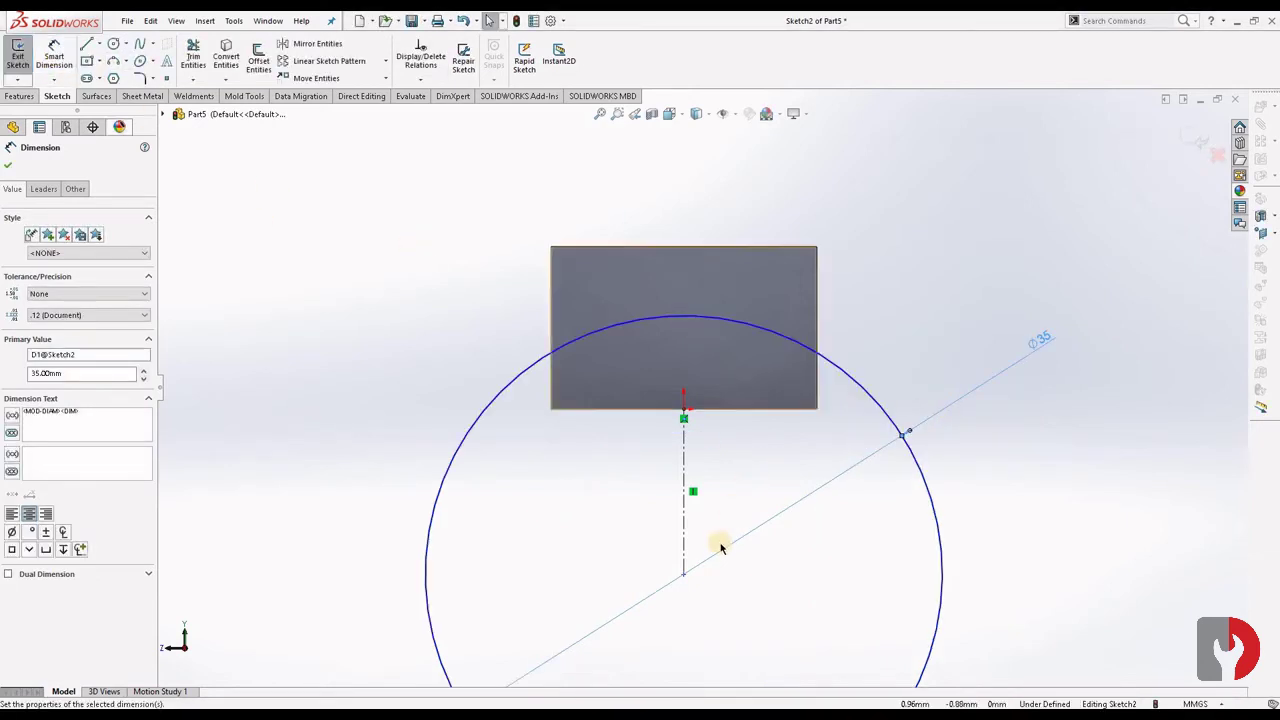
Dimension the circle centre 27 mm below the block's top edge
{"action": "left_click", "coordinate": [700, 249]}
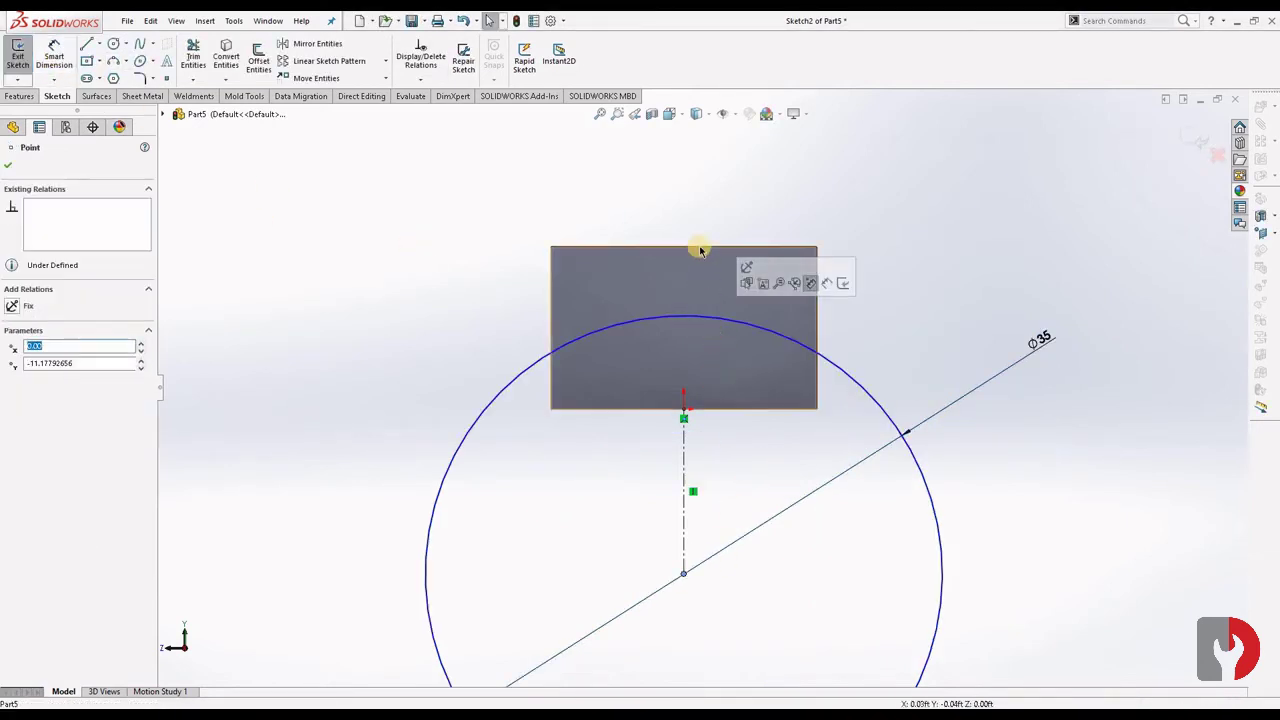
{"action": "left_click", "coordinate": [700, 247]}
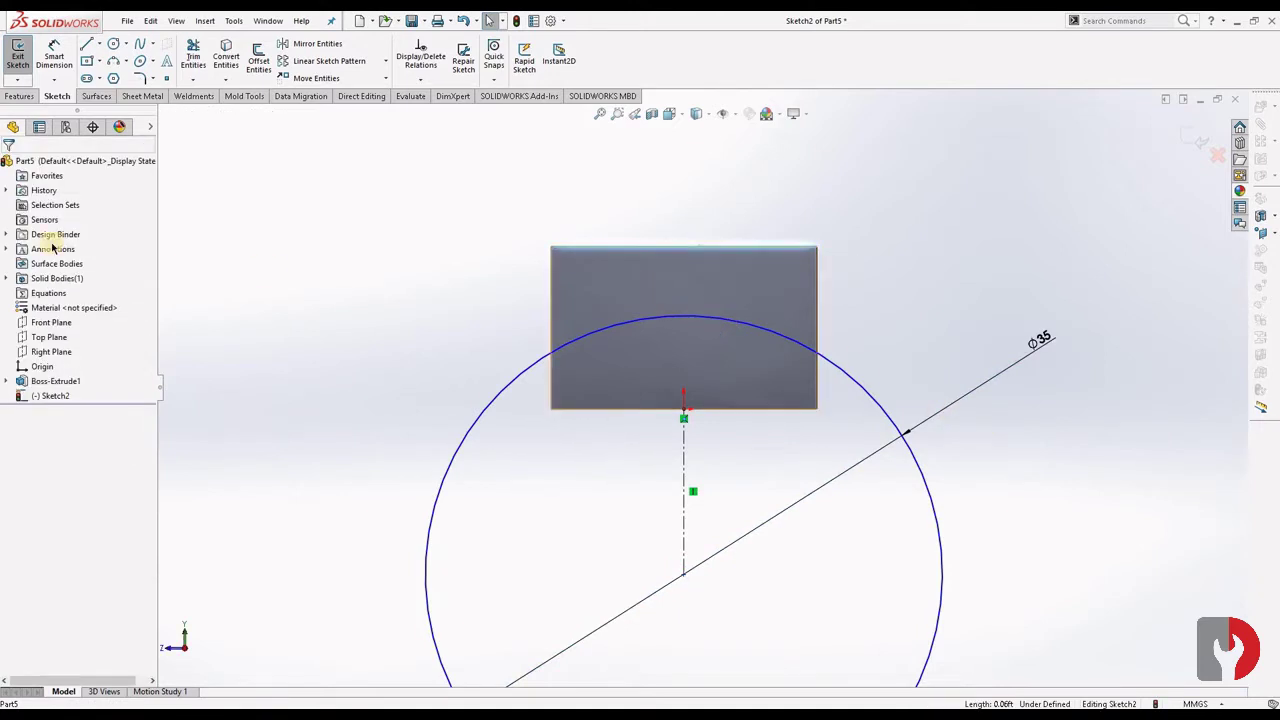
{"action": "left_click", "coordinate": [54, 55]}
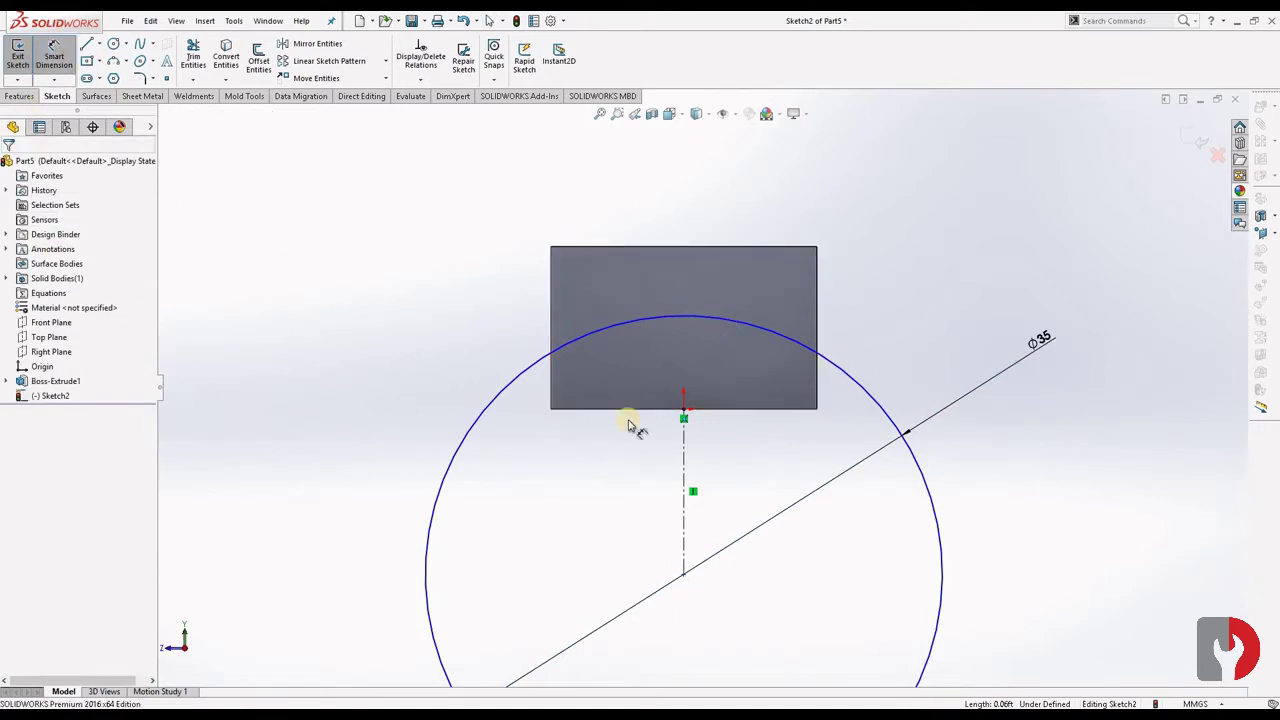
{"action": "left_click", "coordinate": [684, 574]}
{"action": "left_click", "coordinate": [712, 248]}
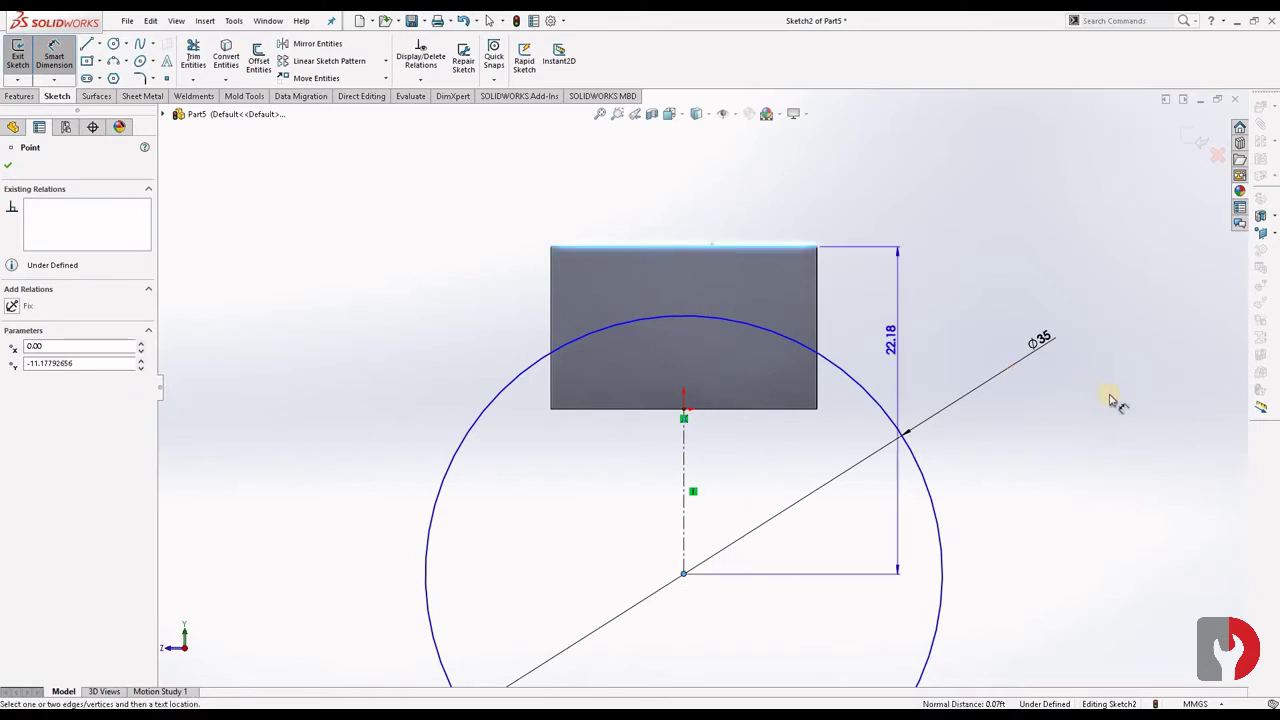
{"action": "left_click", "coordinate": [1141, 375]}
{"action": "type", "text": "27"}
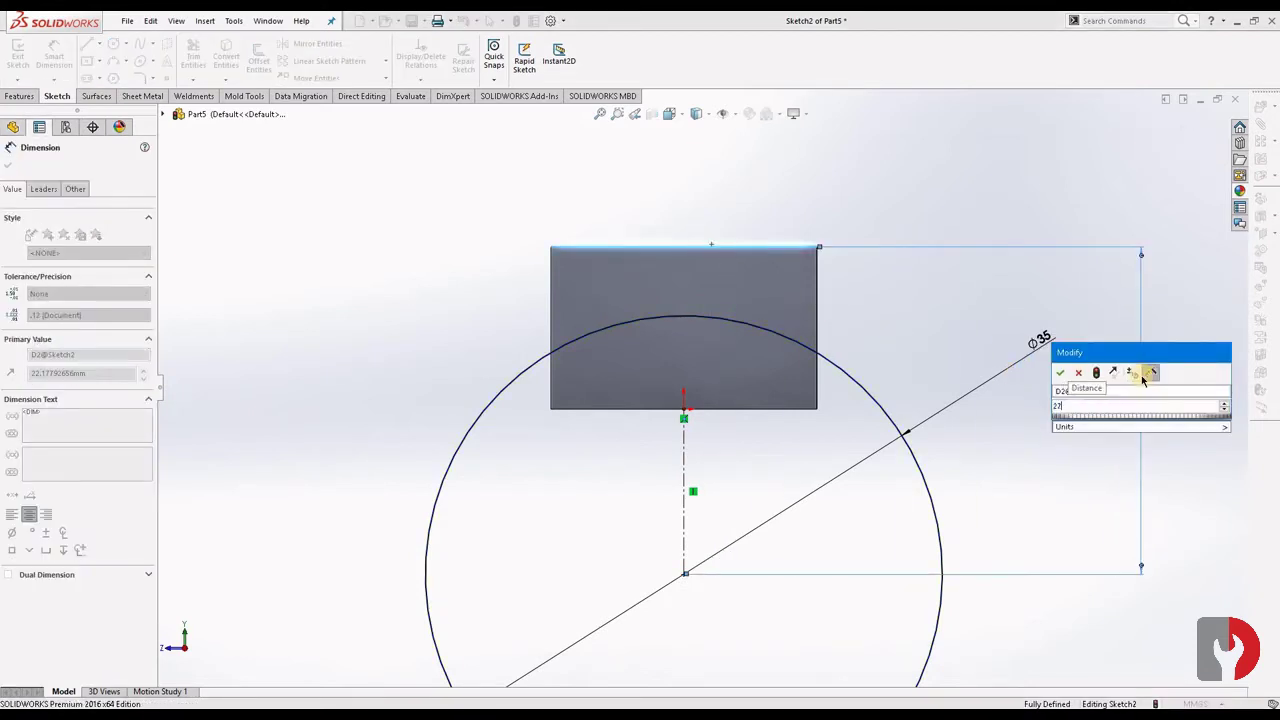
{"action": "key", "text": "Return"}
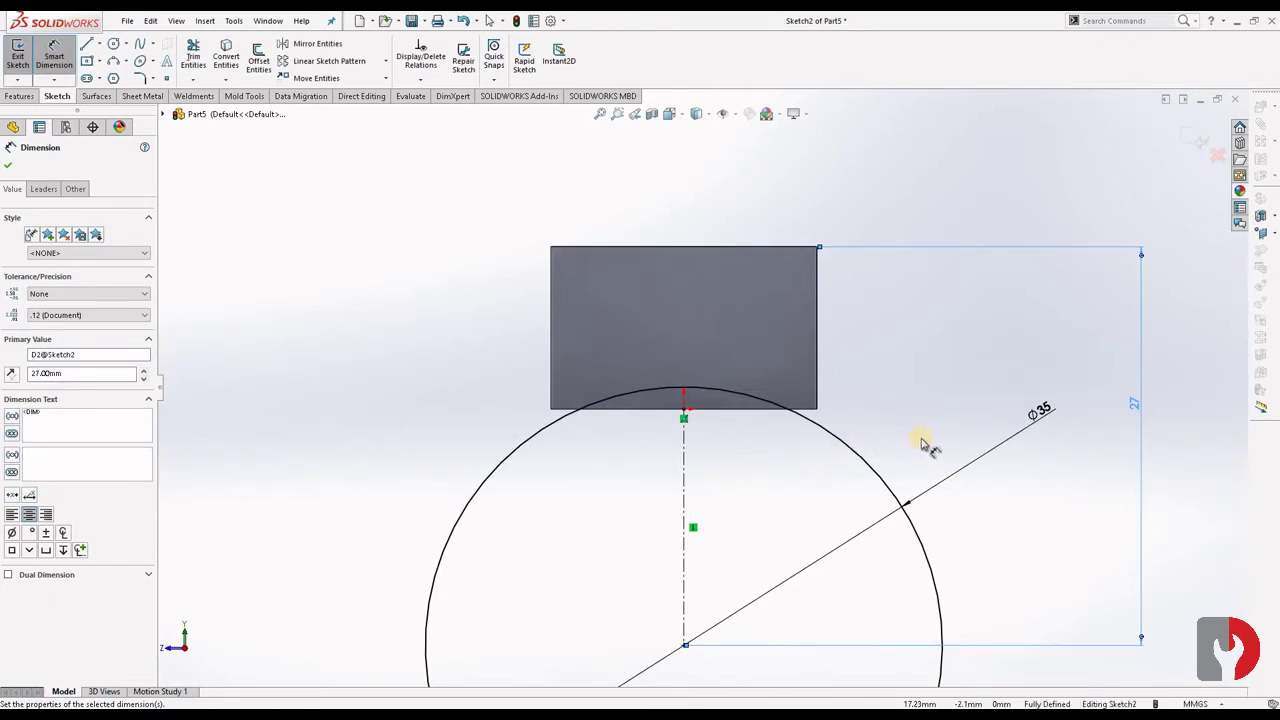
Convert the block's bottom edge into Sketch2 and trim away the 35 mm circle's lower portion
{"action": "left_click", "coordinate": [223, 57]}
{"action": "left_click", "coordinate": [726, 410]}
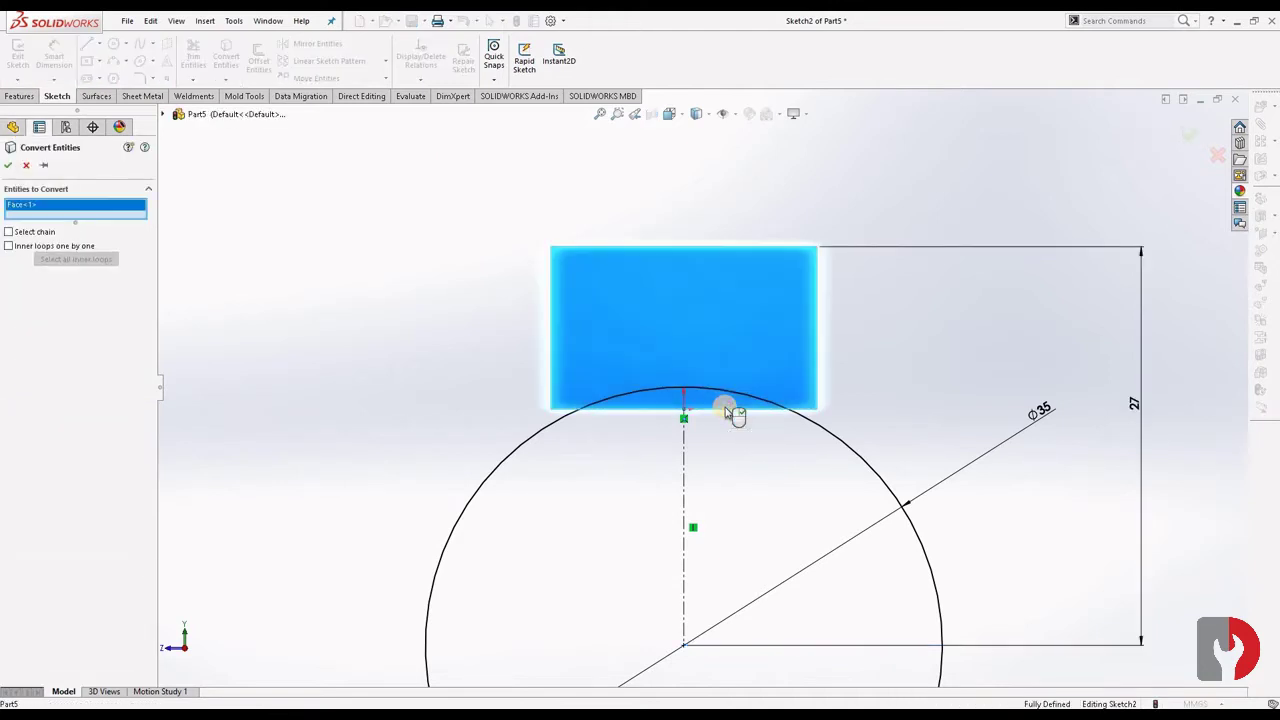
{"action": "left_click", "coordinate": [26, 165]}
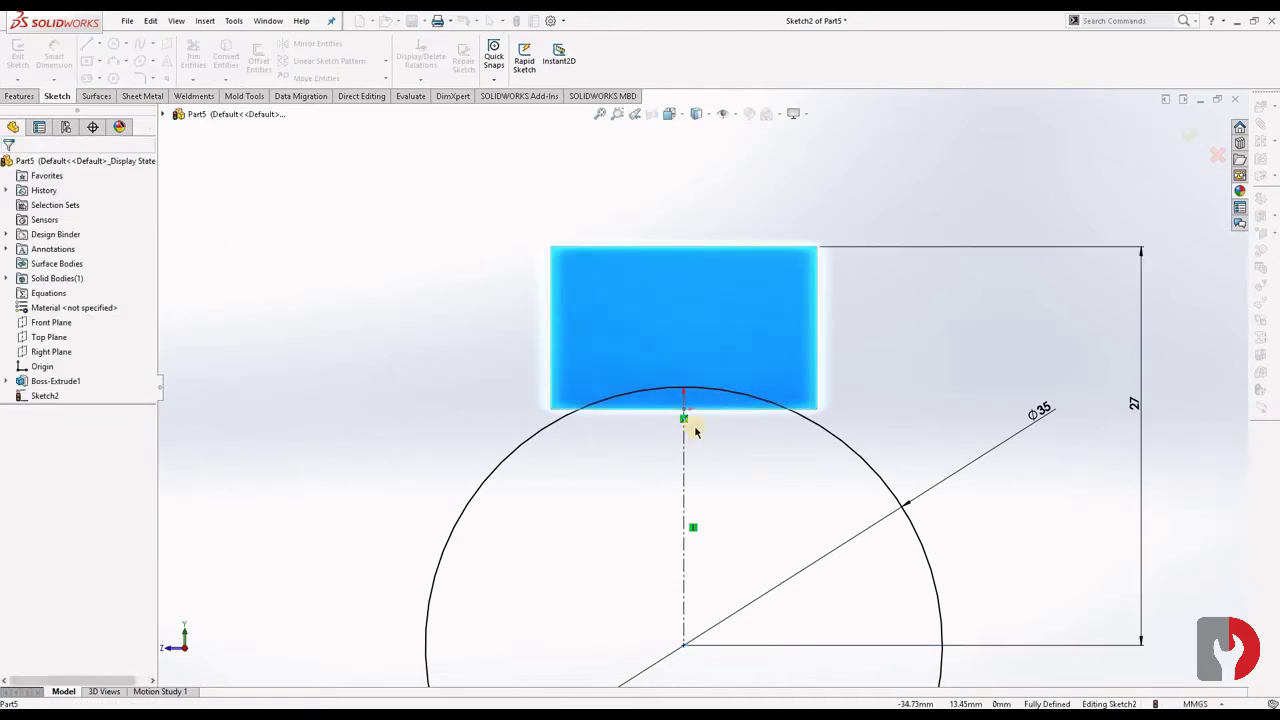
{"action": "left_click", "coordinate": [731, 407]}
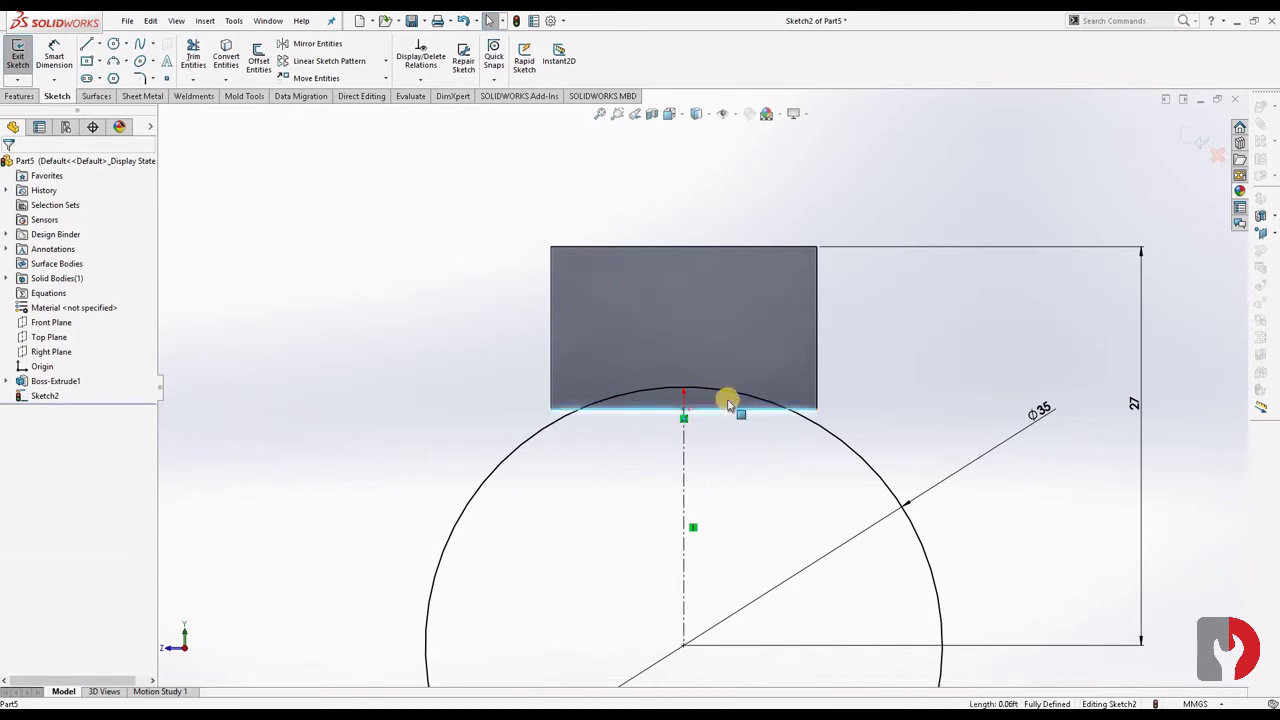
{"action": "left_click", "coordinate": [224, 62]}
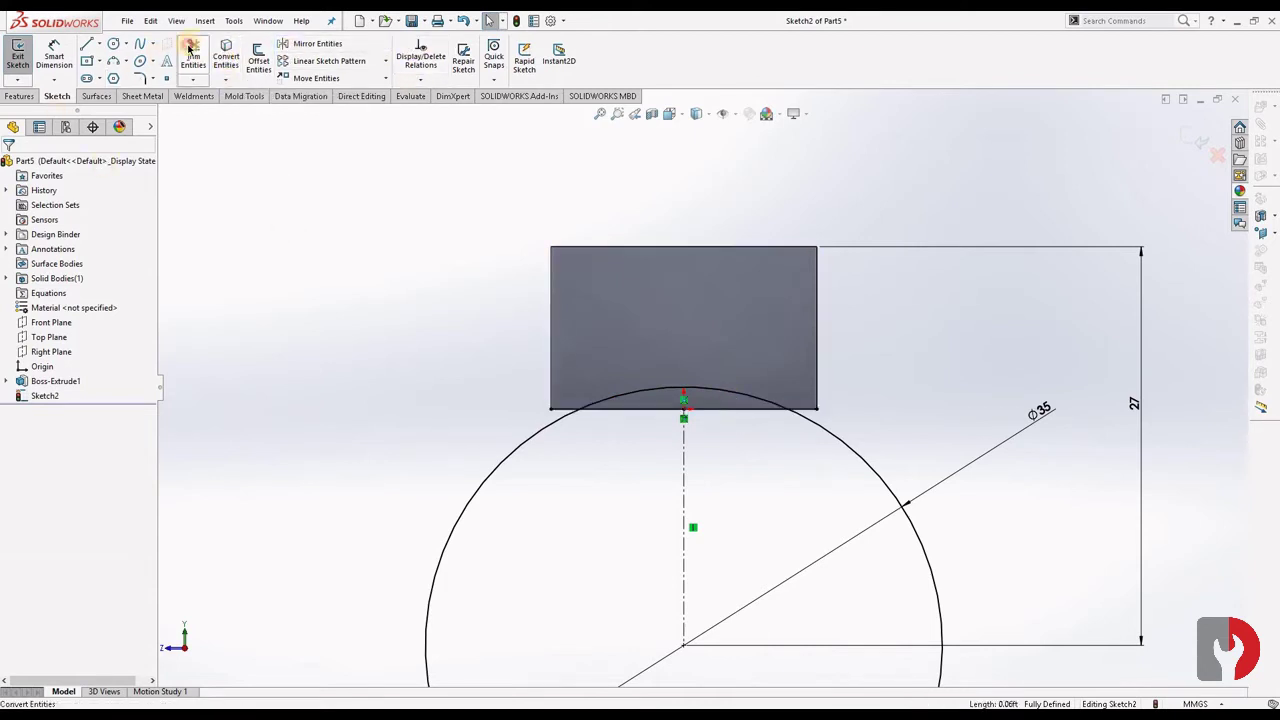
{"action": "left_click", "coordinate": [190, 55]}
{"action": "left_click_drag", "start_coordinate": [531, 503], "coordinate": [552, 500]}
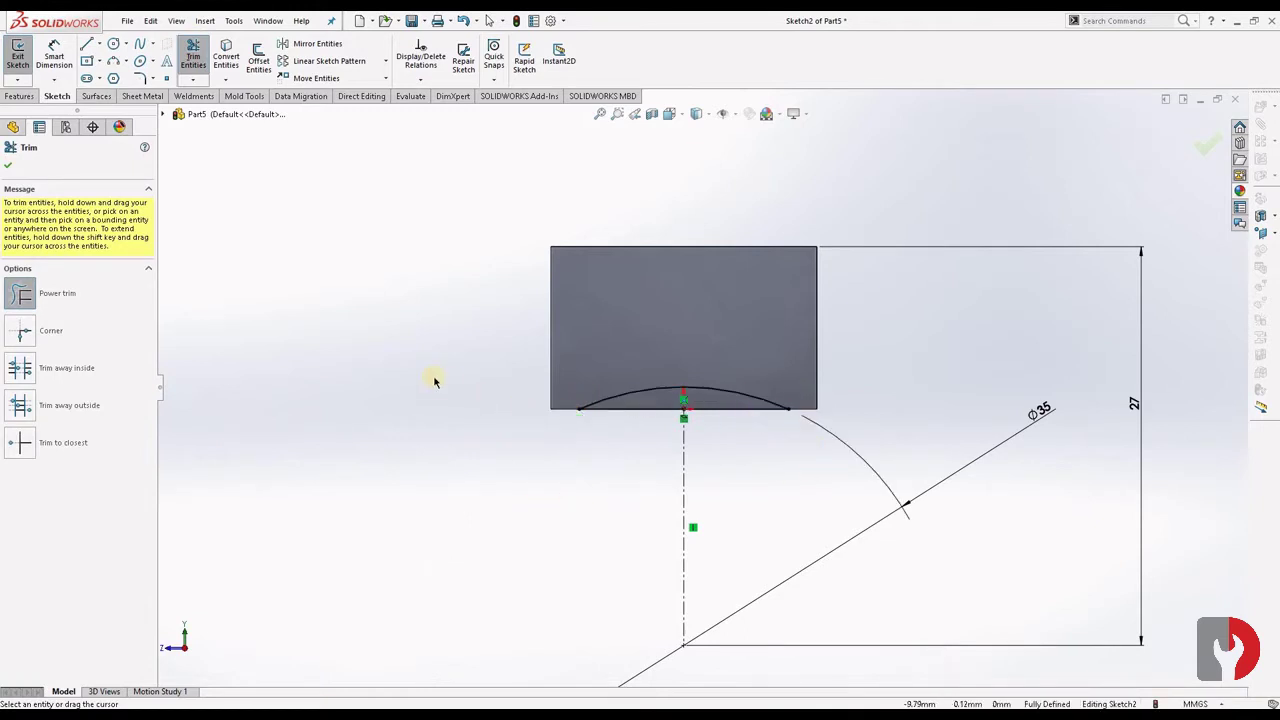
Extrude-cut the trimmed arc Up To Next as Cut-Extrude1, carving a curved arch under the block
{"action": "left_click", "coordinate": [10, 167]}
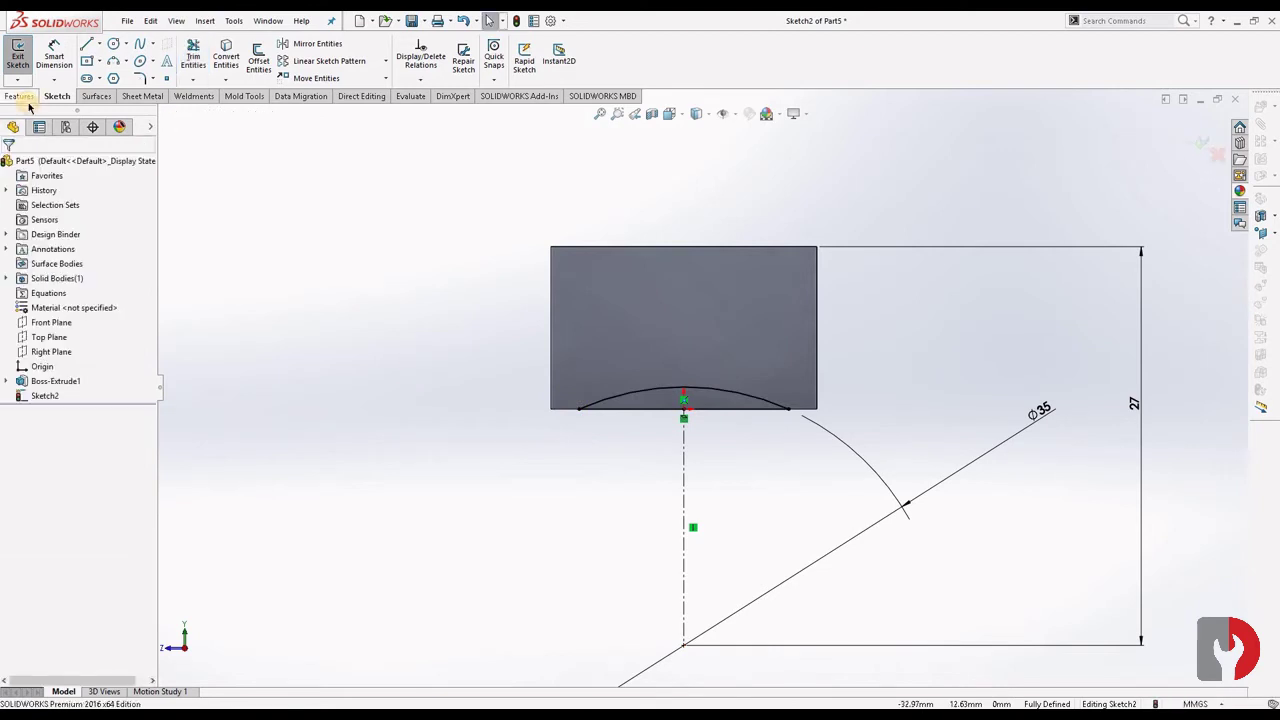
{"action": "left_click", "coordinate": [21, 96]}
{"action": "left_click", "coordinate": [201, 57]}
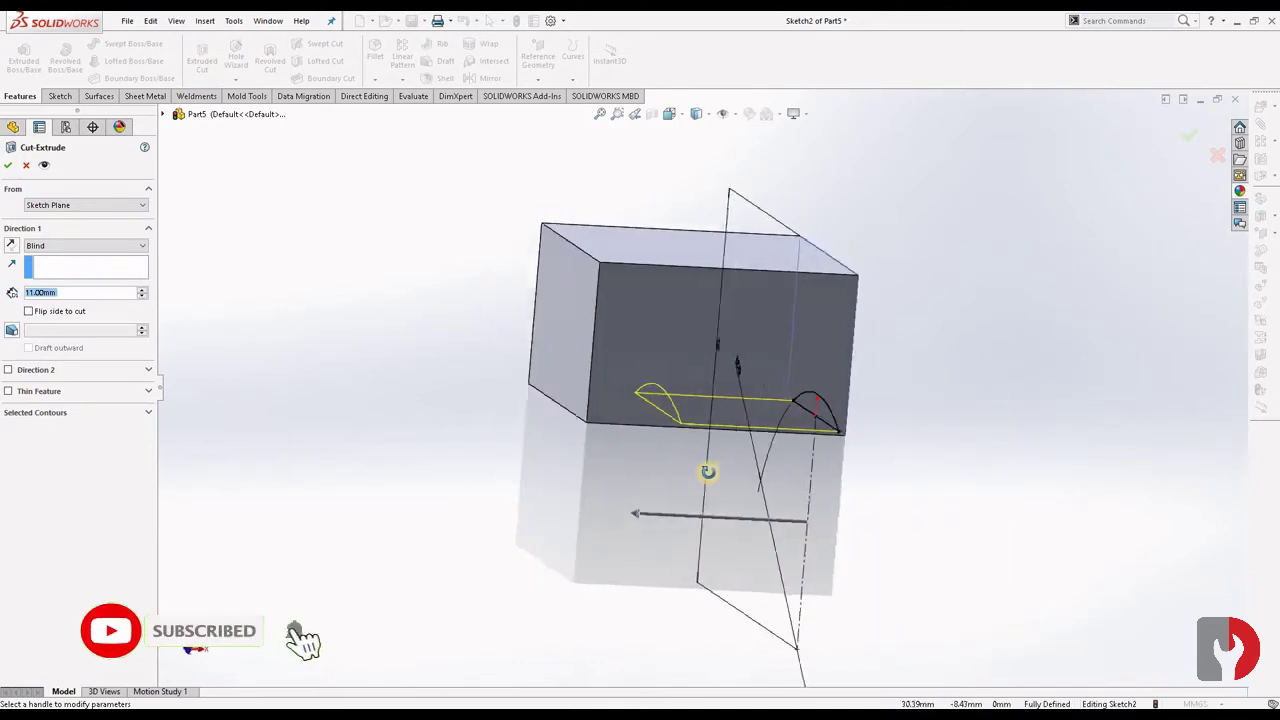
{"action": "middle_click_drag", "start_coordinate": [690, 472], "coordinate": [311, 387]}
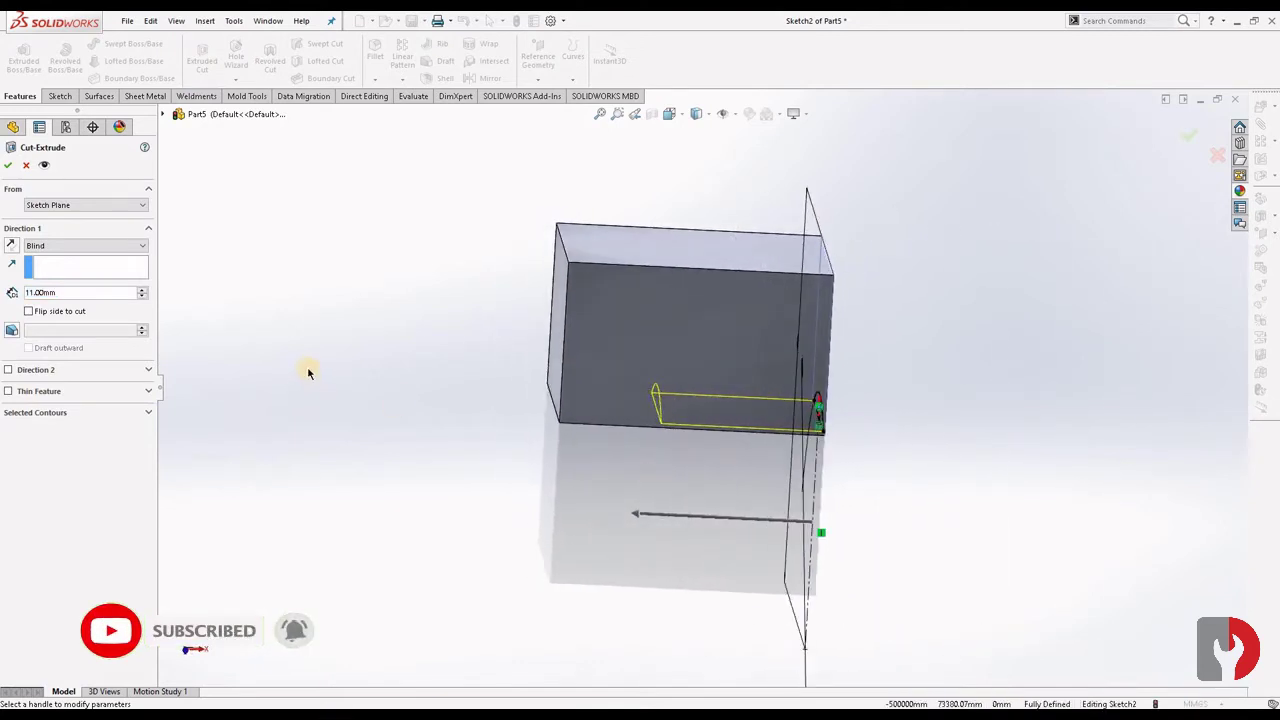
{"action": "left_click", "coordinate": [60, 247]}
{"action": "left_click", "coordinate": [56, 286]}
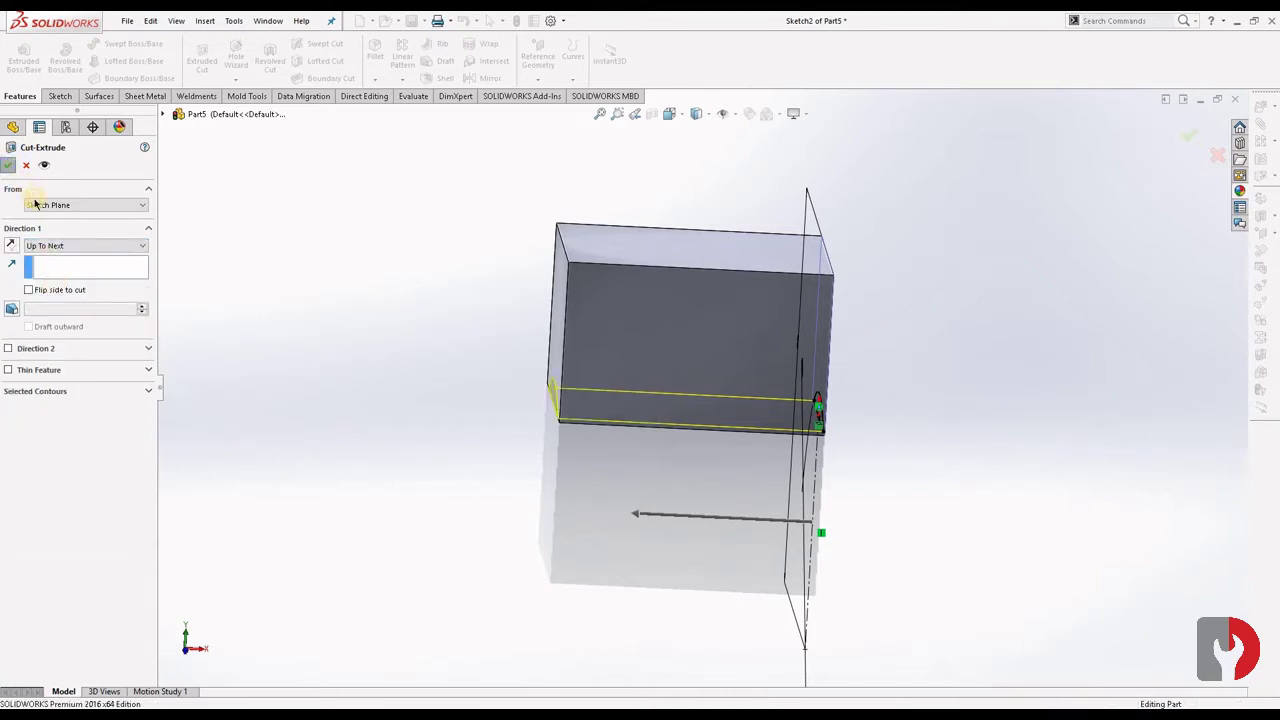
{"action": "key", "text": "Return"}
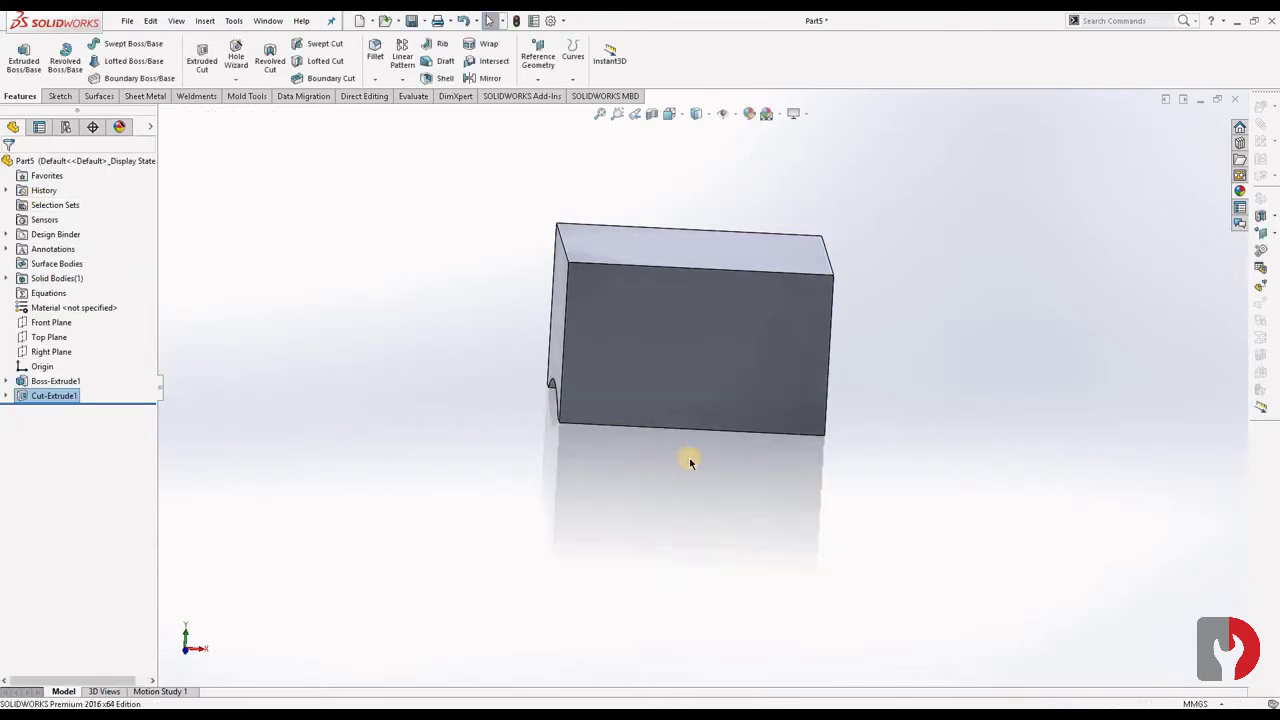
{"action": "mouse_move", "coordinate": [689, 457]}
{"action": "middle_mouse_down"}
{"action": "mouse_move", "coordinate": [620, 397]}
{"action": "mouse_move", "coordinate": [531, 397]}
{"action": "mouse_move", "coordinate": [560, 363]}
{"action": "mouse_move", "coordinate": [706, 431]}
{"action": "mouse_move", "coordinate": [724, 368]}
{"action": "middle_mouse_up"}
Start a new sketch on the block's front face, viewed Normal To it
{"action": "left_click", "coordinate": [725, 368]}
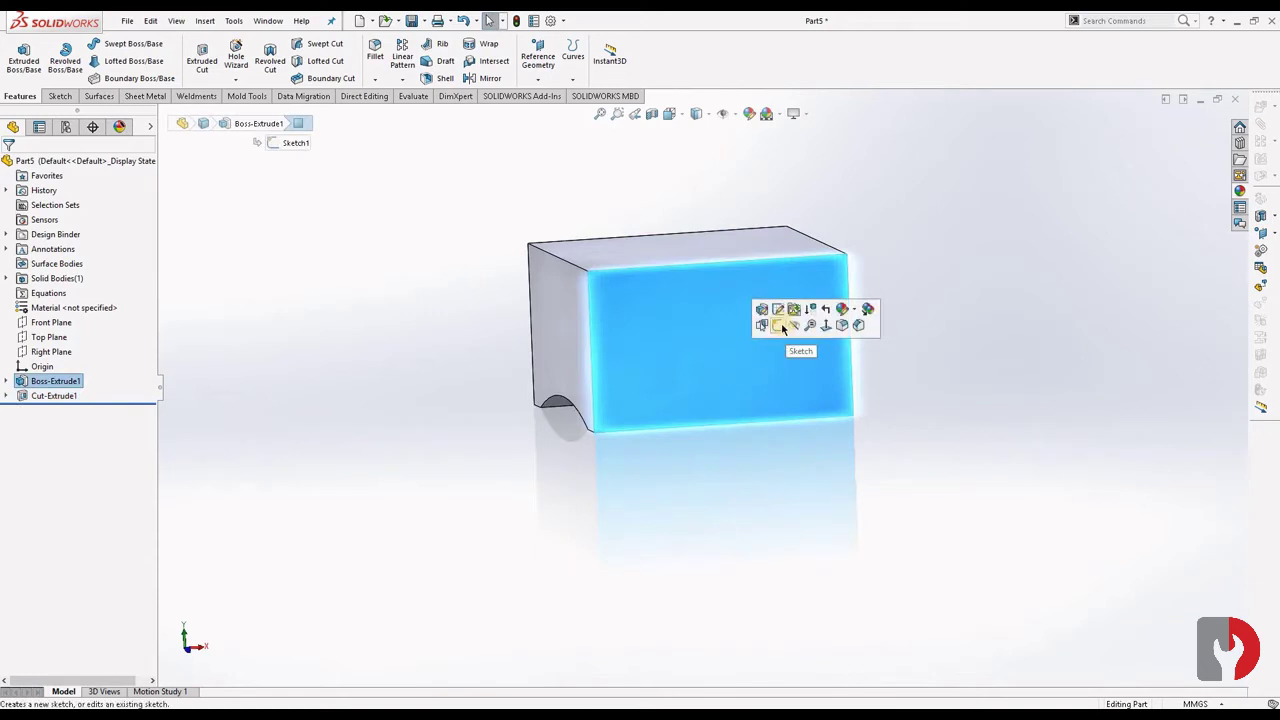
{"action": "left_click", "coordinate": [824, 325]}
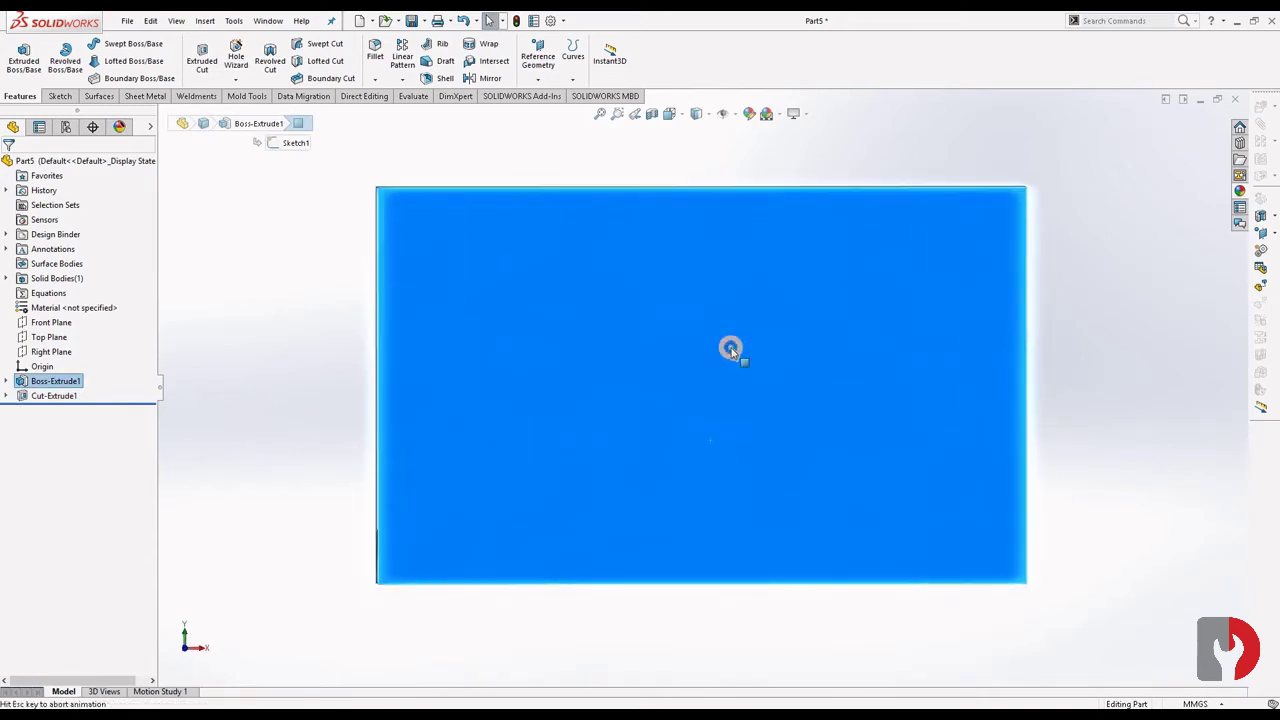
{"action": "right_click", "coordinate": [731, 348]}
{"action": "left_click", "coordinate": [757, 328]}
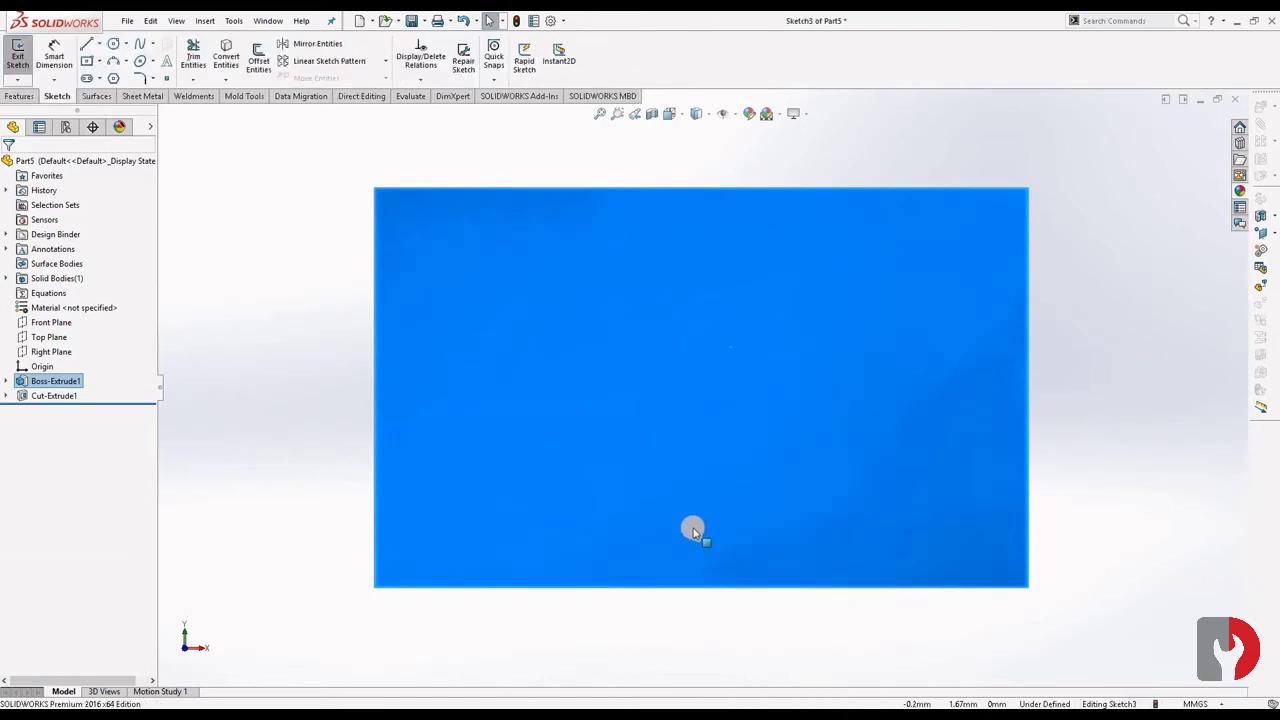
Draw a vertical centreline running down from the origin
{"action": "left_click", "coordinate": [100, 45]}
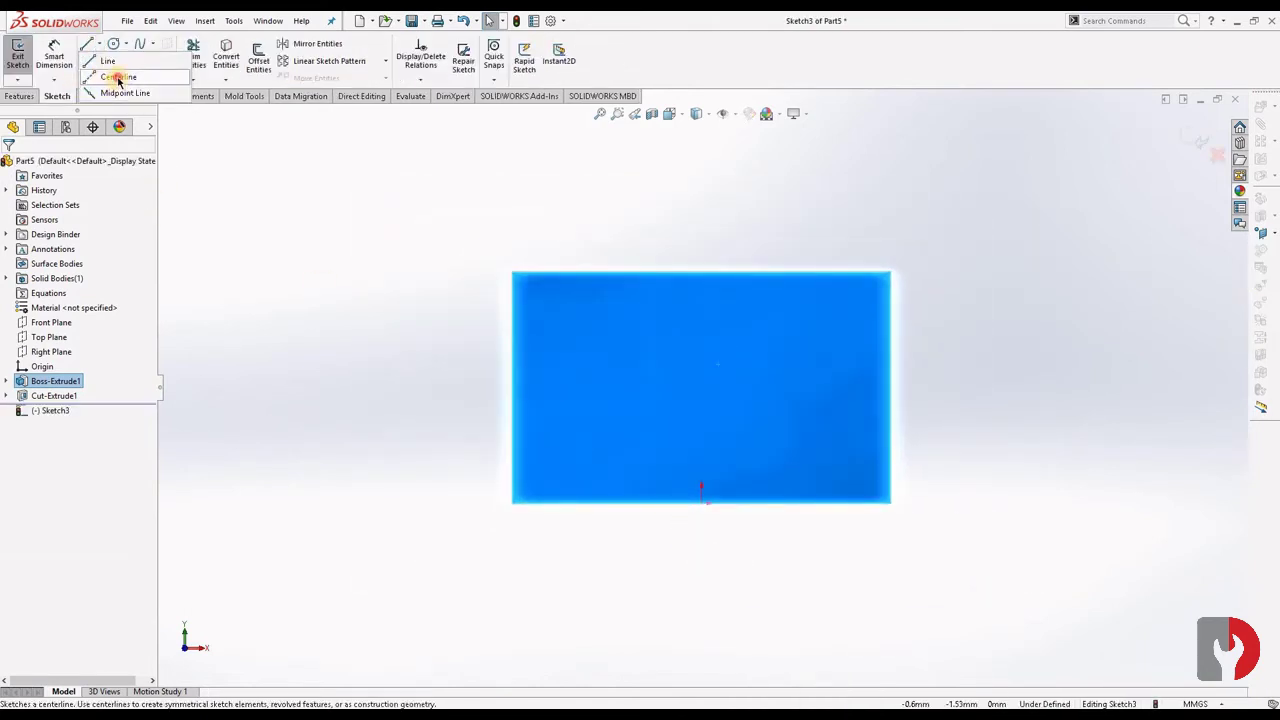
{"action": "left_click", "coordinate": [117, 78]}
{"action": "left_click", "coordinate": [707, 621]}
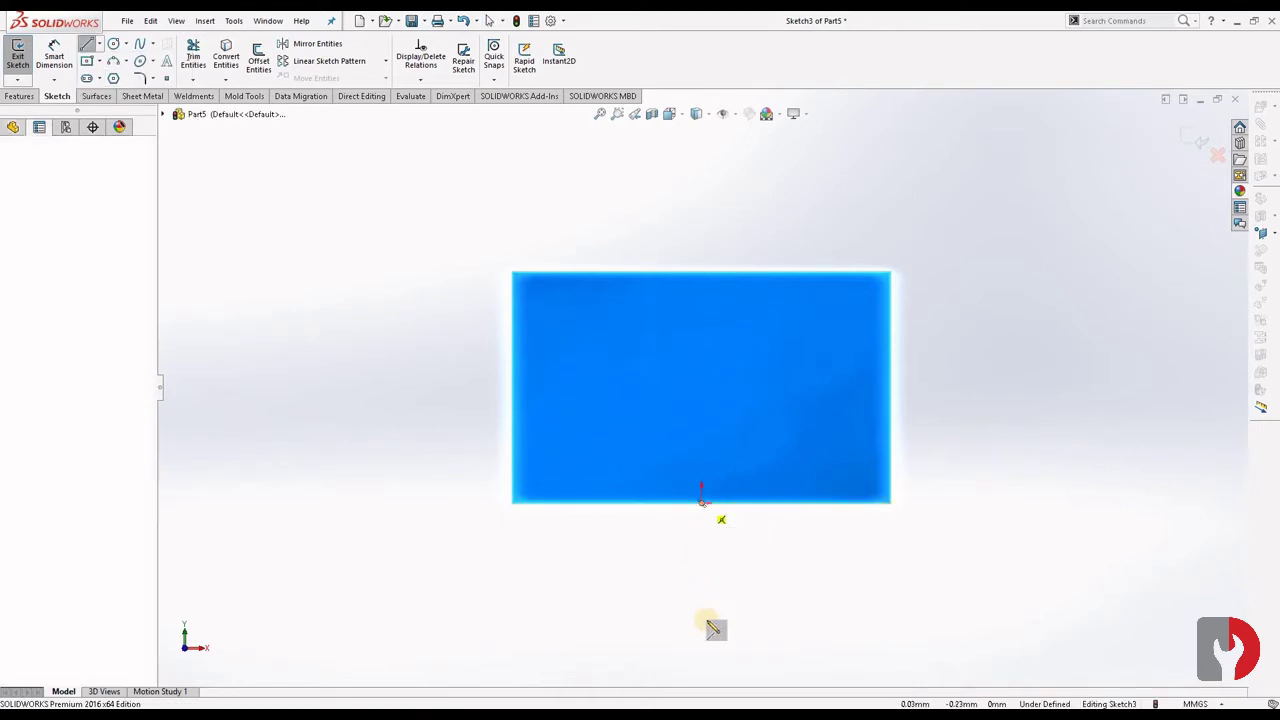
{"action": "scroll", "coordinate": [710, 640], "scroll_direction": "down", "scroll_amount": 2}
{"action": "scroll", "coordinate": [714, 620], "scroll_direction": "up", "scroll_amount": 3}
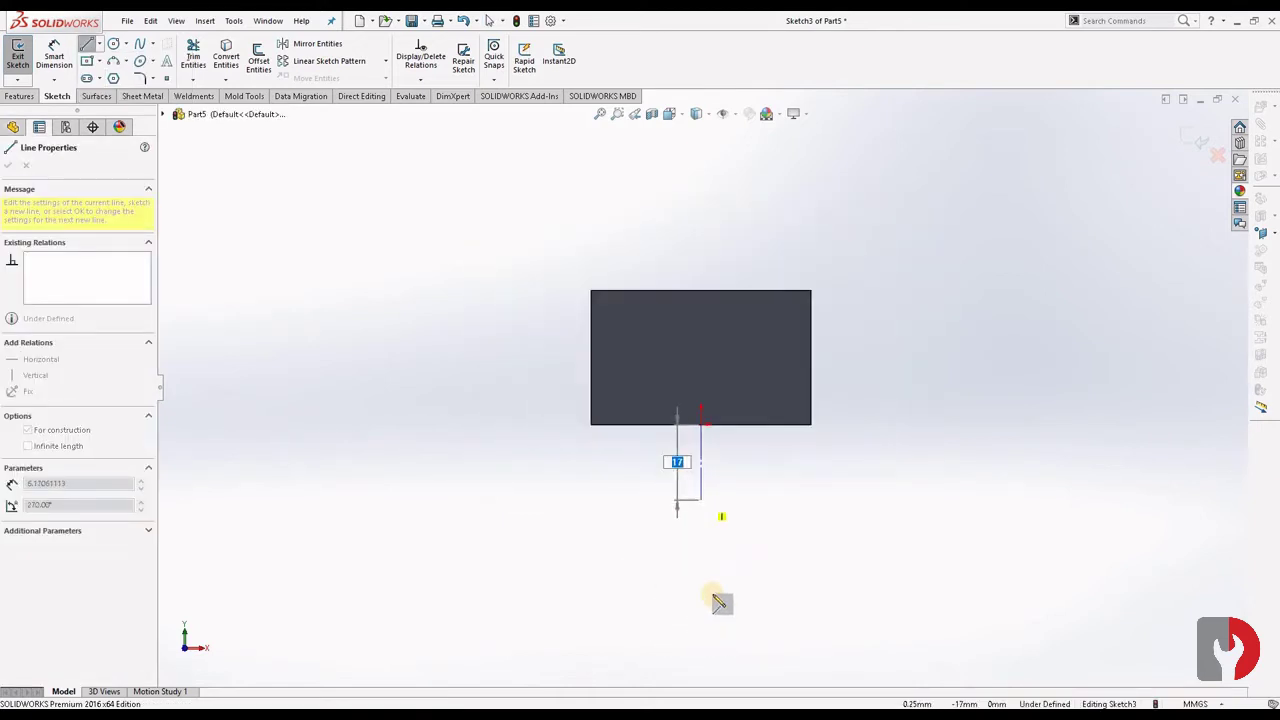
{"action": "left_click", "coordinate": [700, 557]}
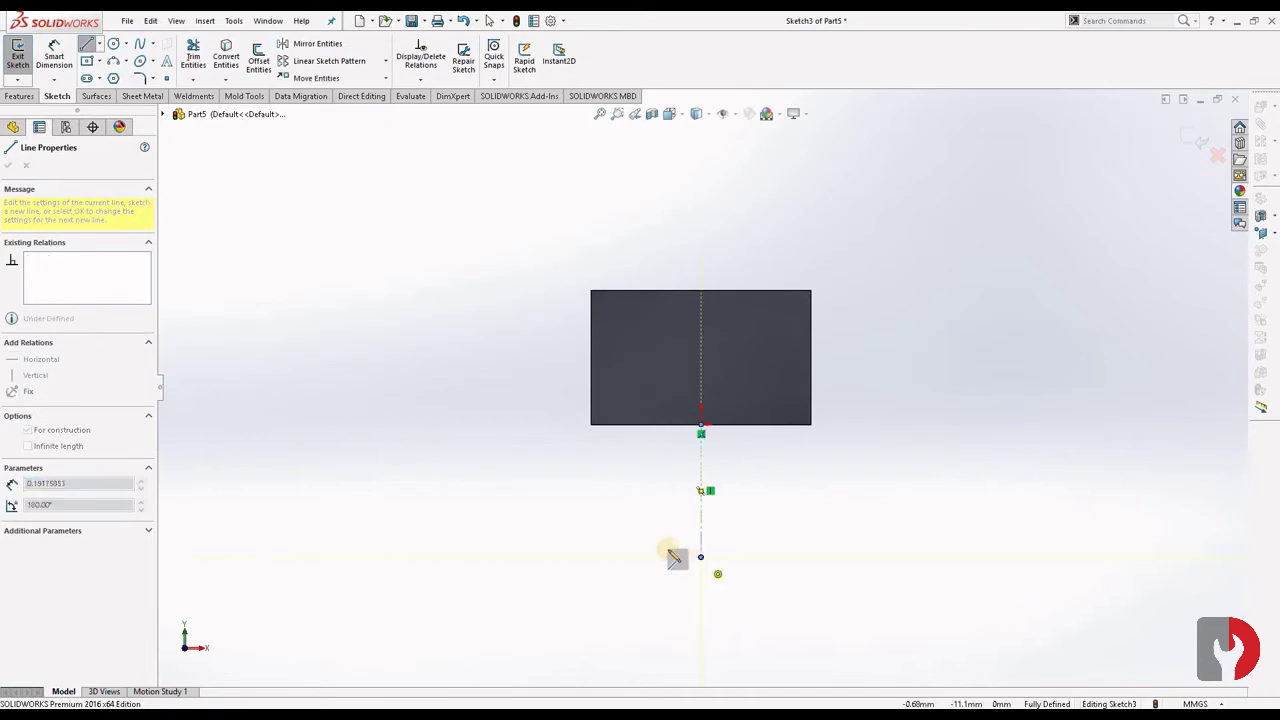
{"action": "key", "text": "Escape"}
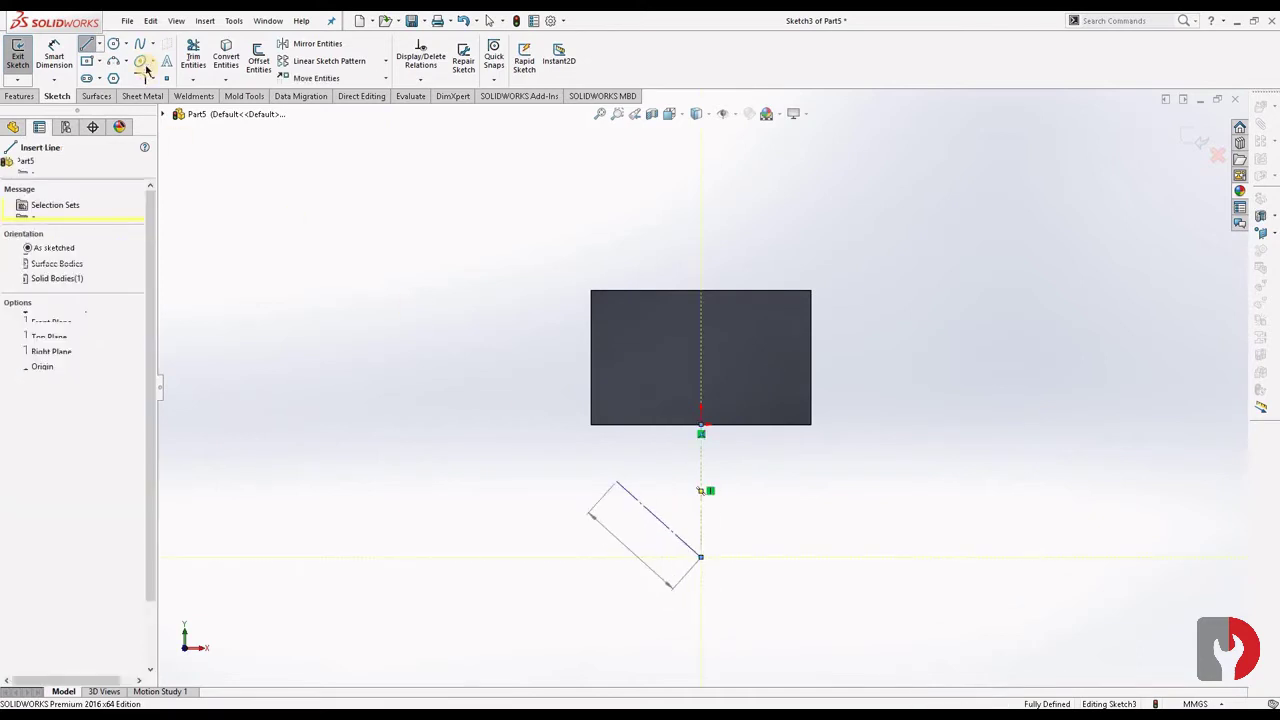
{"action": "key", "text": "Escape"}
{"action": "left_click", "coordinate": [116, 46]}
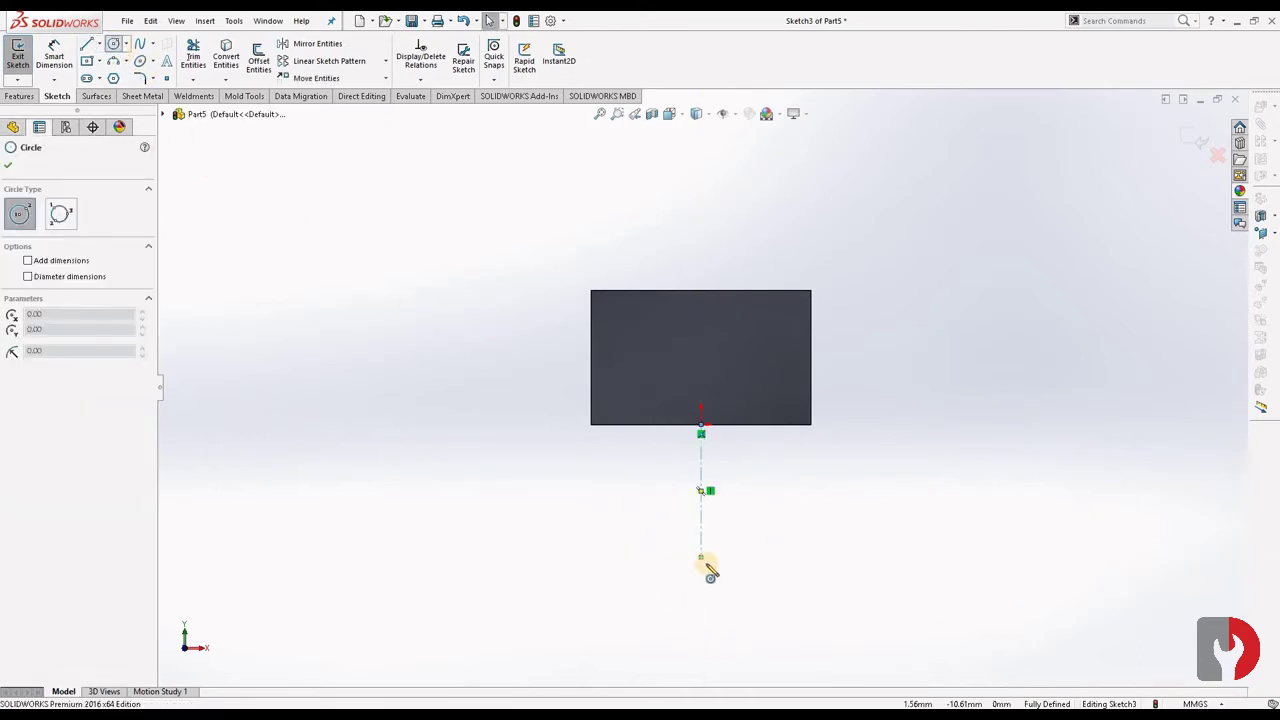
Draw a circle at the centreline's lower end, dimensioned Ø35 and 27 mm below the top edge
{"action": "left_click", "coordinate": [700, 557]}
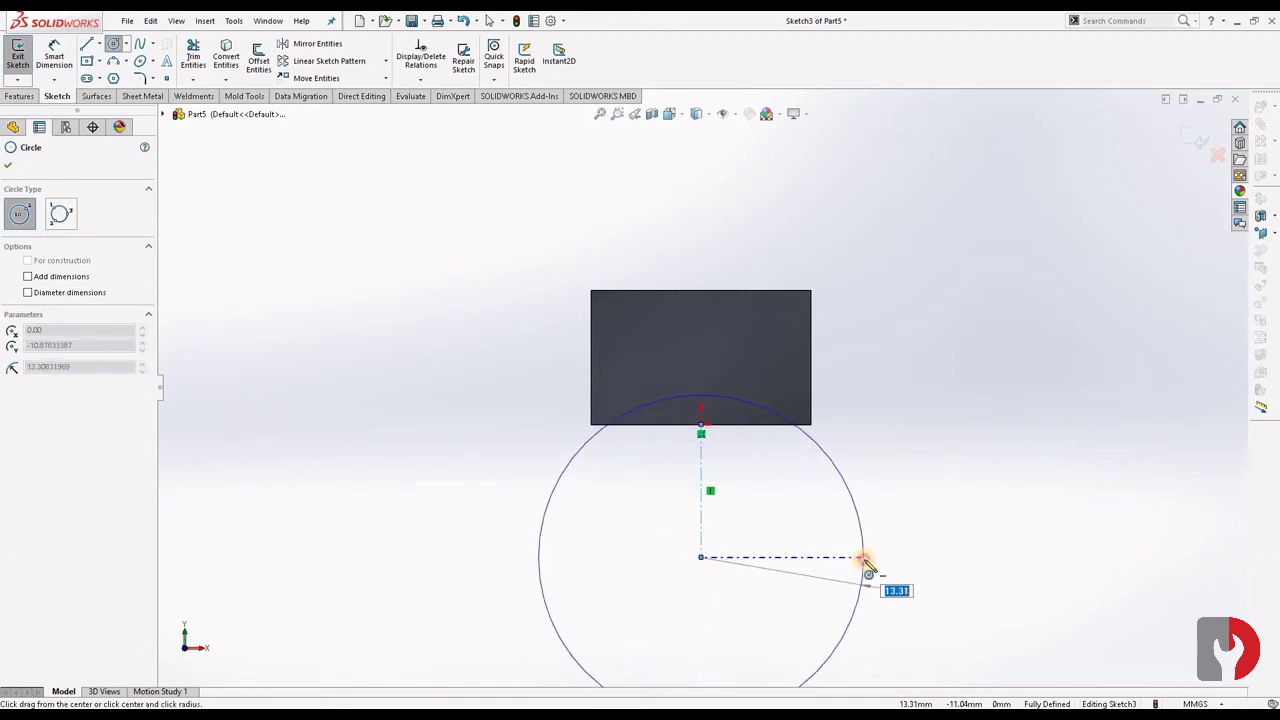
{"action": "left_click", "coordinate": [864, 557]}
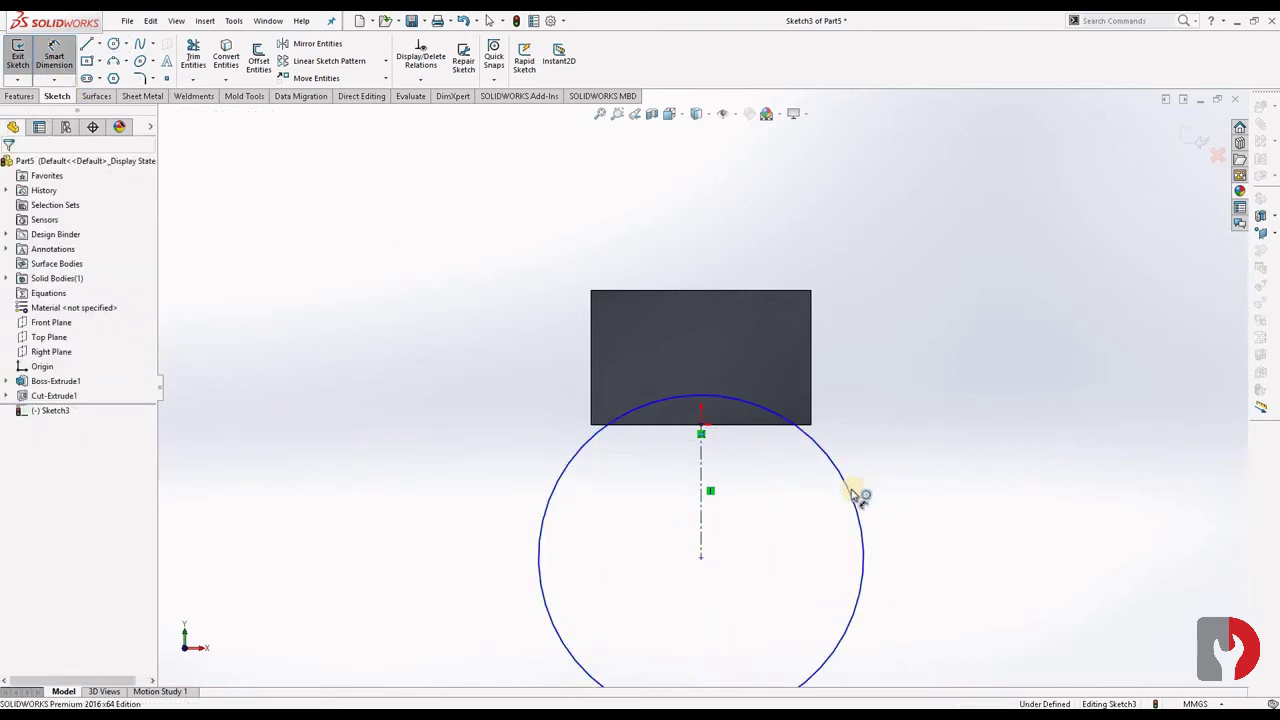
{"action": "left_click", "coordinate": [850, 492]}
{"action": "left_click", "coordinate": [1012, 393]}
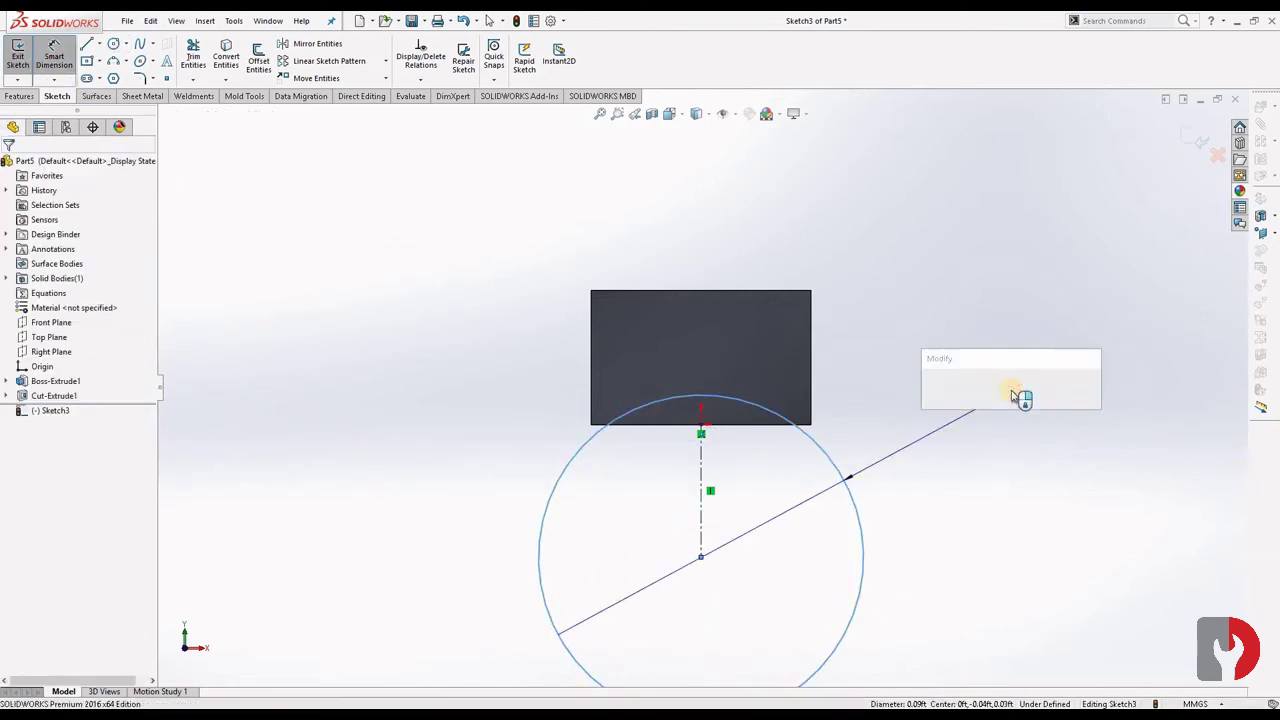
{"action": "type", "text": "35"}
{"action": "key", "text": "Return"}
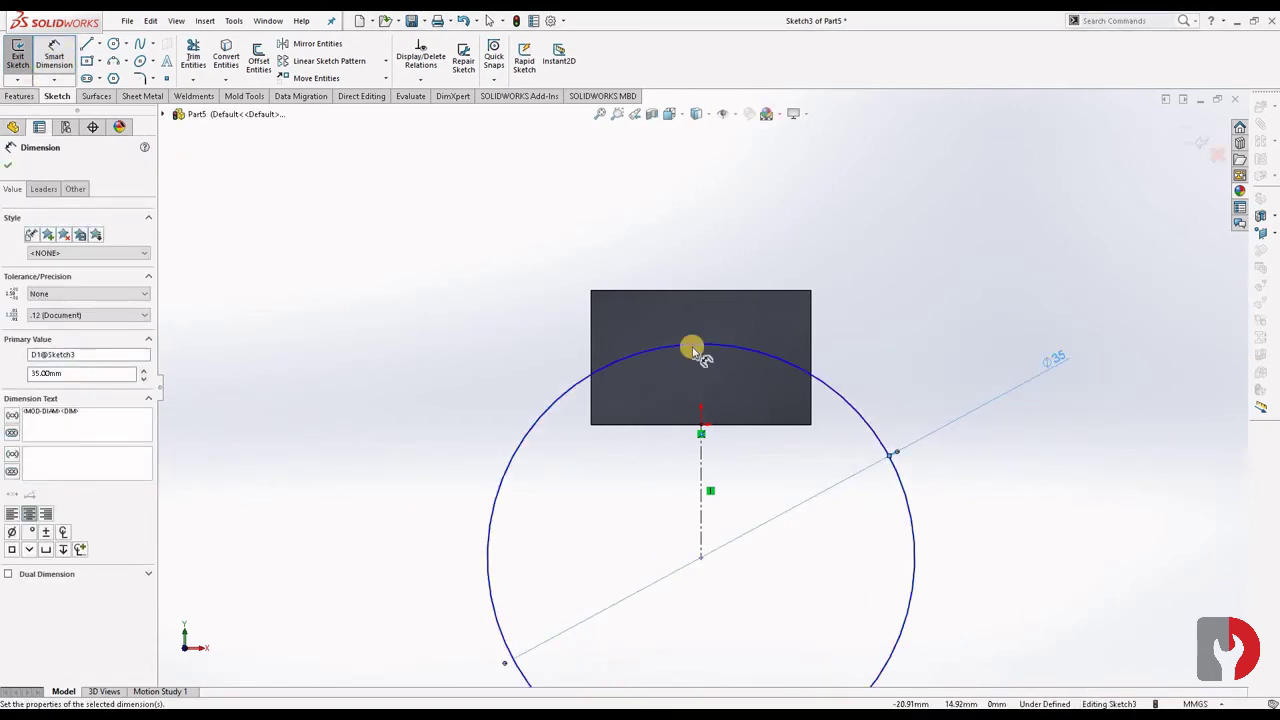
{"action": "left_click", "coordinate": [701, 558]}
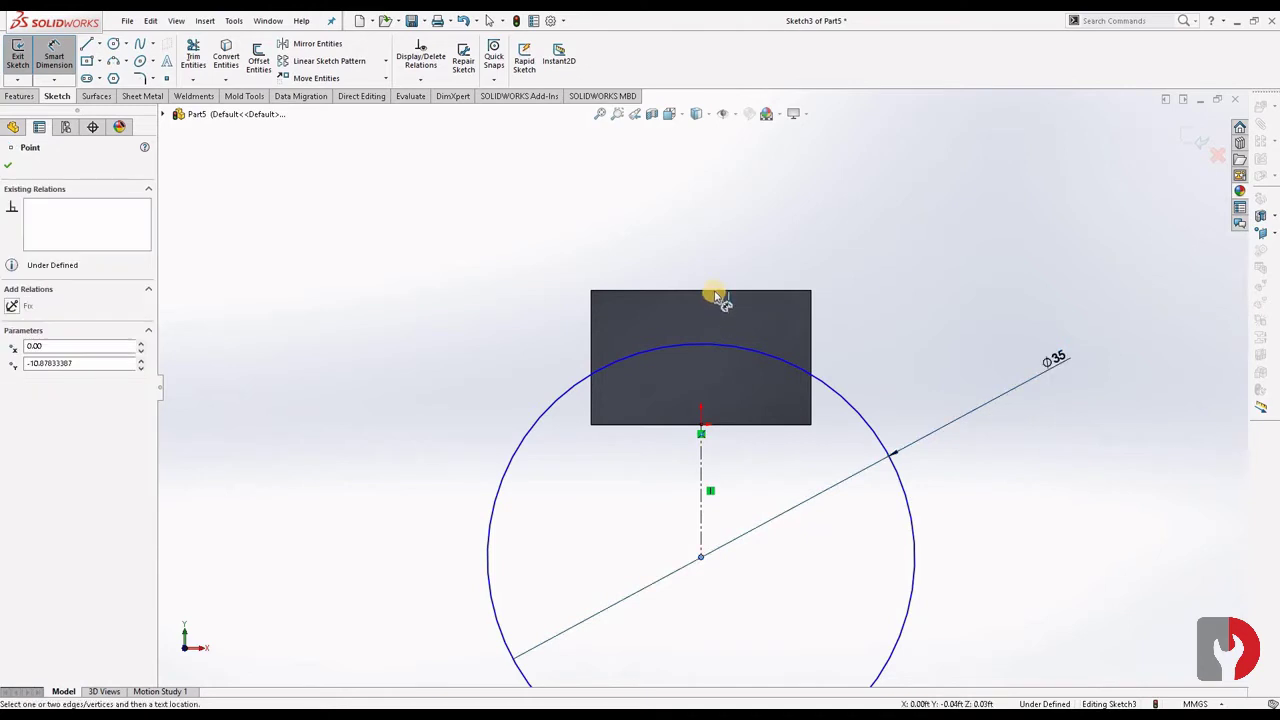
{"action": "left_click", "coordinate": [714, 292]}
{"action": "left_click", "coordinate": [1153, 356]}
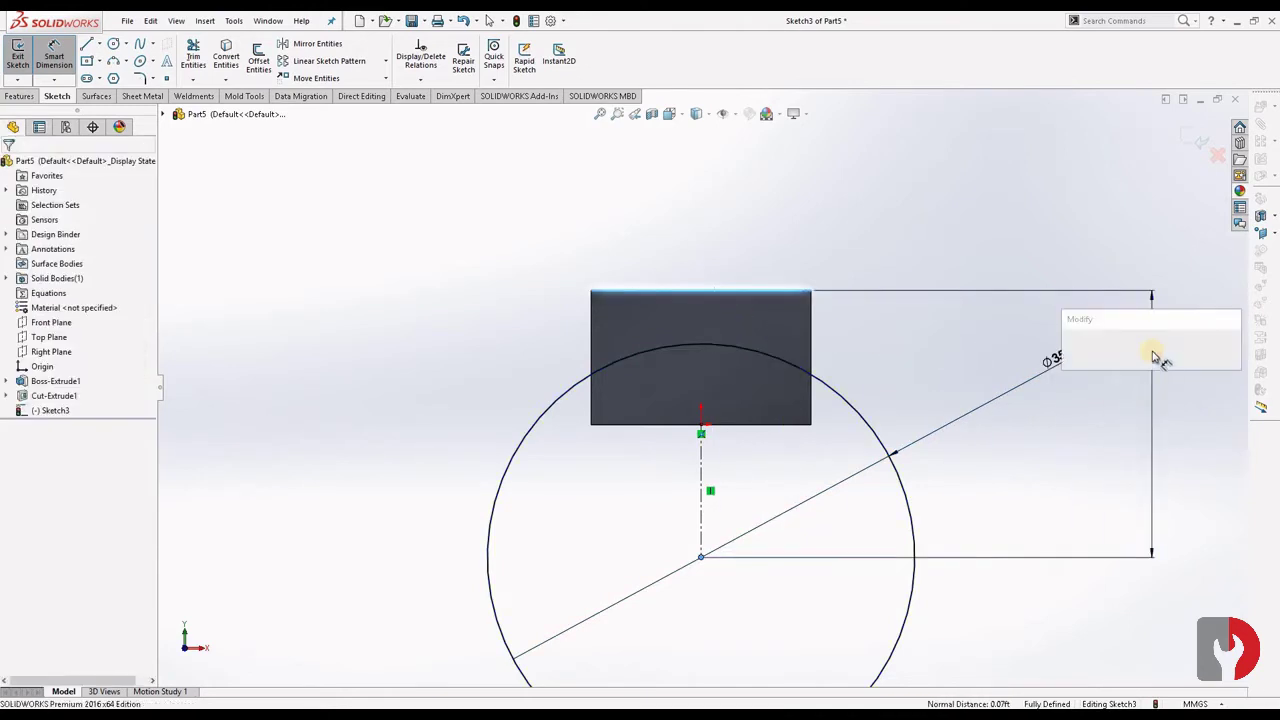
{"action": "type", "text": "27"}
{"action": "key", "text": "Return"}
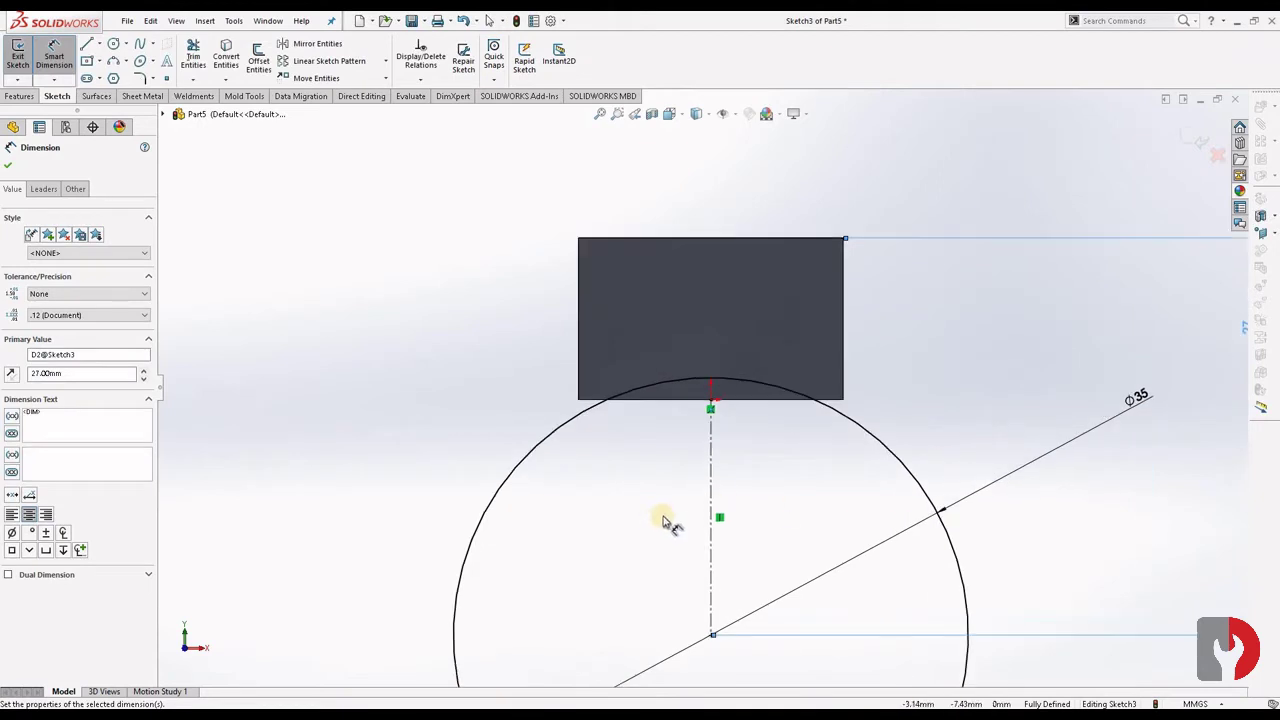
Convert the block's bottom edge and trim off the circle's part below the block
{"action": "scroll", "coordinate": [663, 520], "scroll_direction": "down", "scroll_amount": 5}
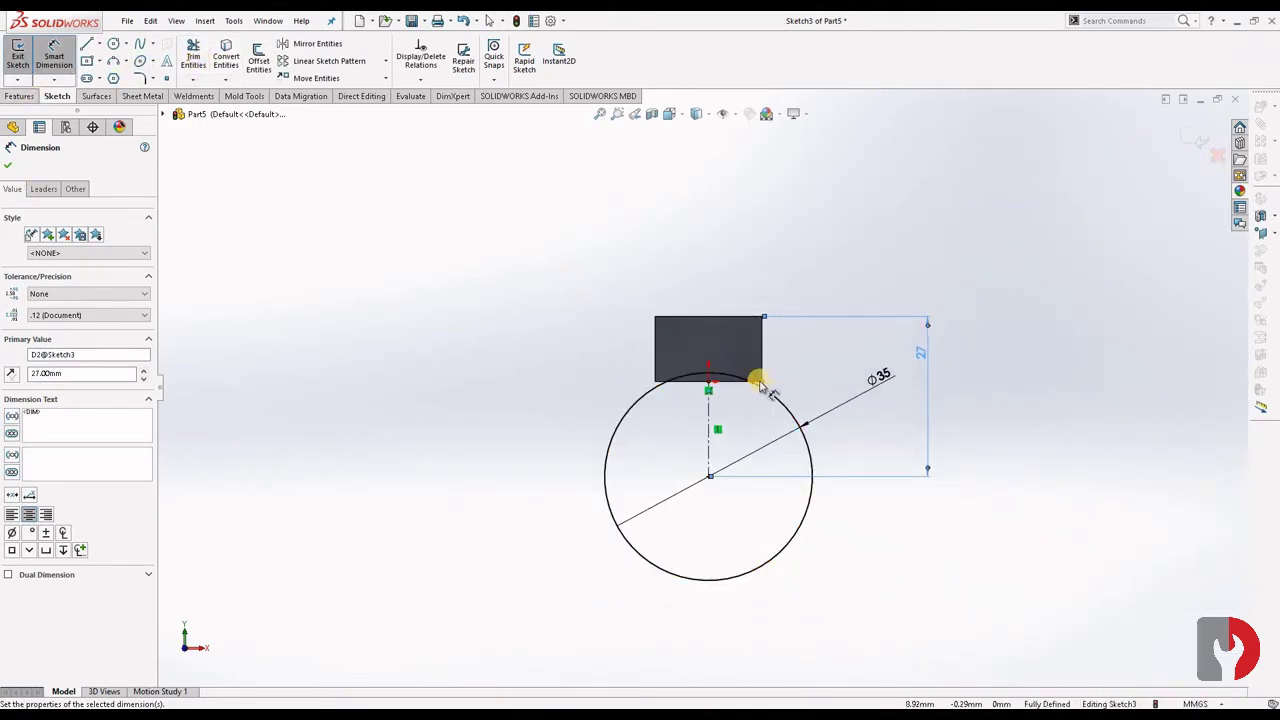
{"action": "scroll", "coordinate": [757, 380], "scroll_direction": "up", "scroll_amount": 3}
{"action": "scroll", "coordinate": [734, 377], "scroll_direction": "up", "scroll_amount": 3}
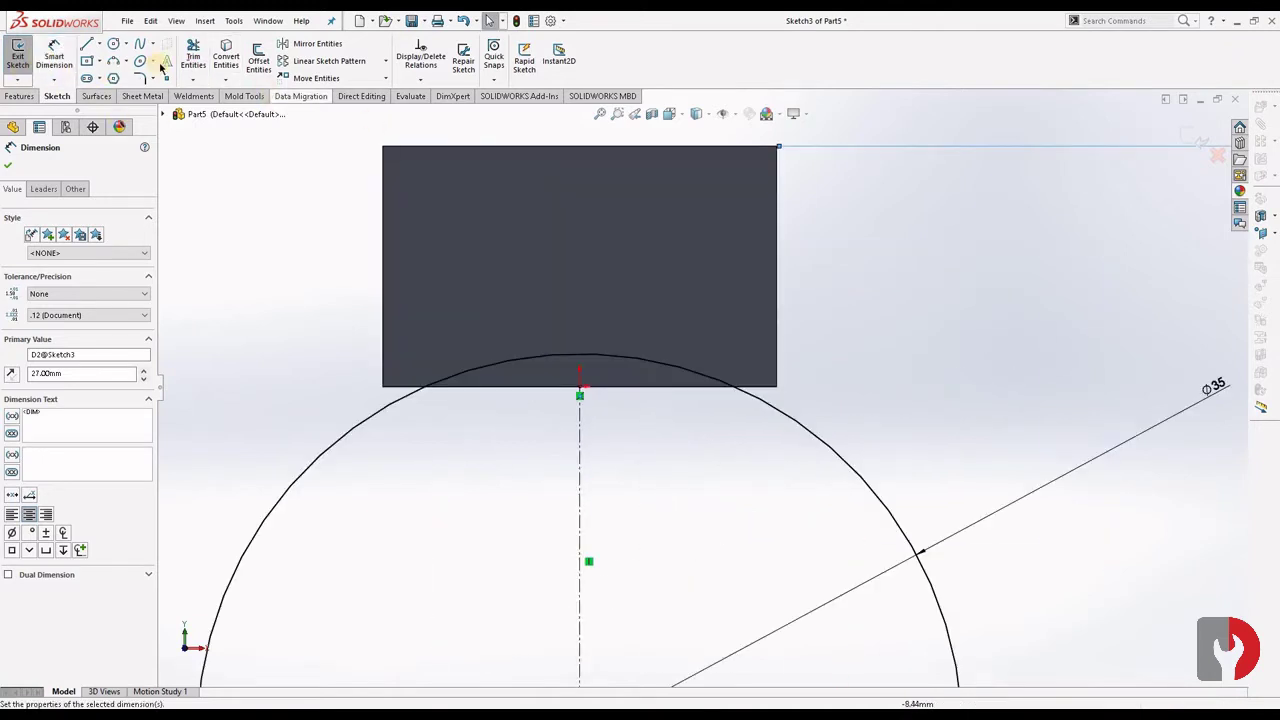
{"action": "left_click", "coordinate": [226, 55]}
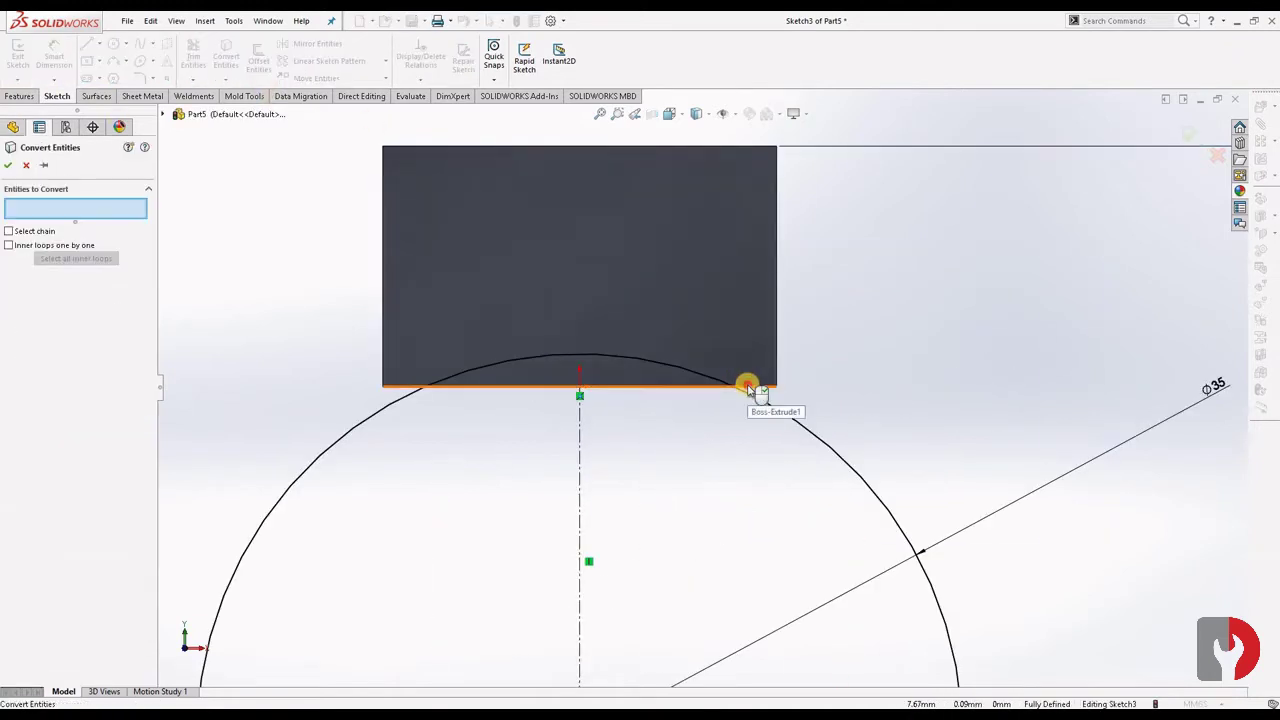
{"action": "left_click", "coordinate": [748, 386]}
{"action": "left_click", "coordinate": [11, 165]}
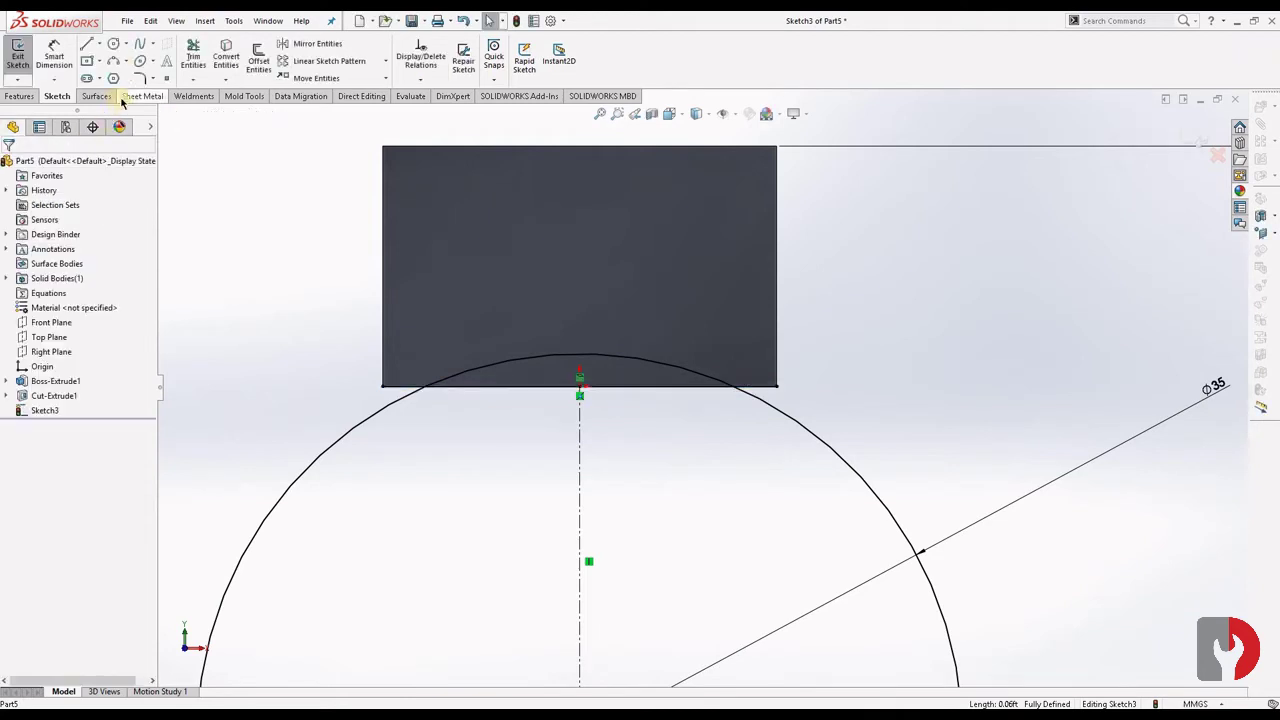
{"action": "left_click", "coordinate": [192, 55]}
{"action": "left_click_drag", "start_coordinate": [320, 394], "coordinate": [383, 425]}
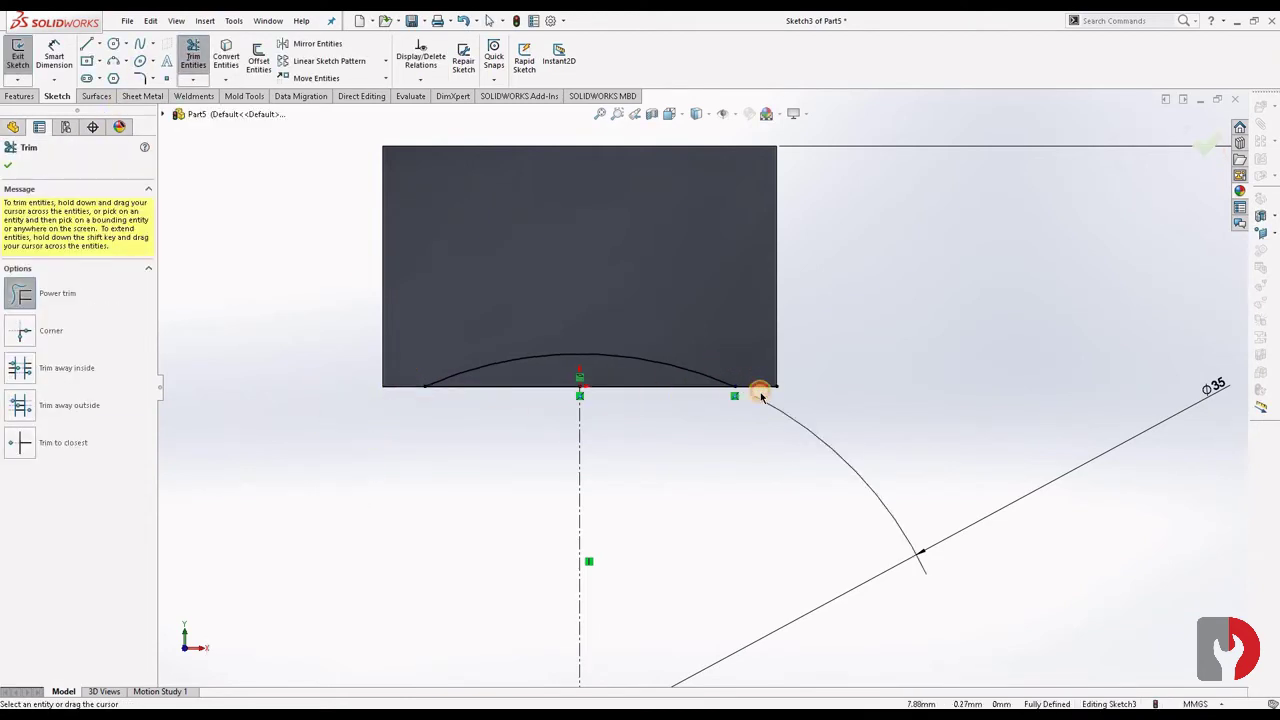
{"action": "left_click", "coordinate": [12, 165]}
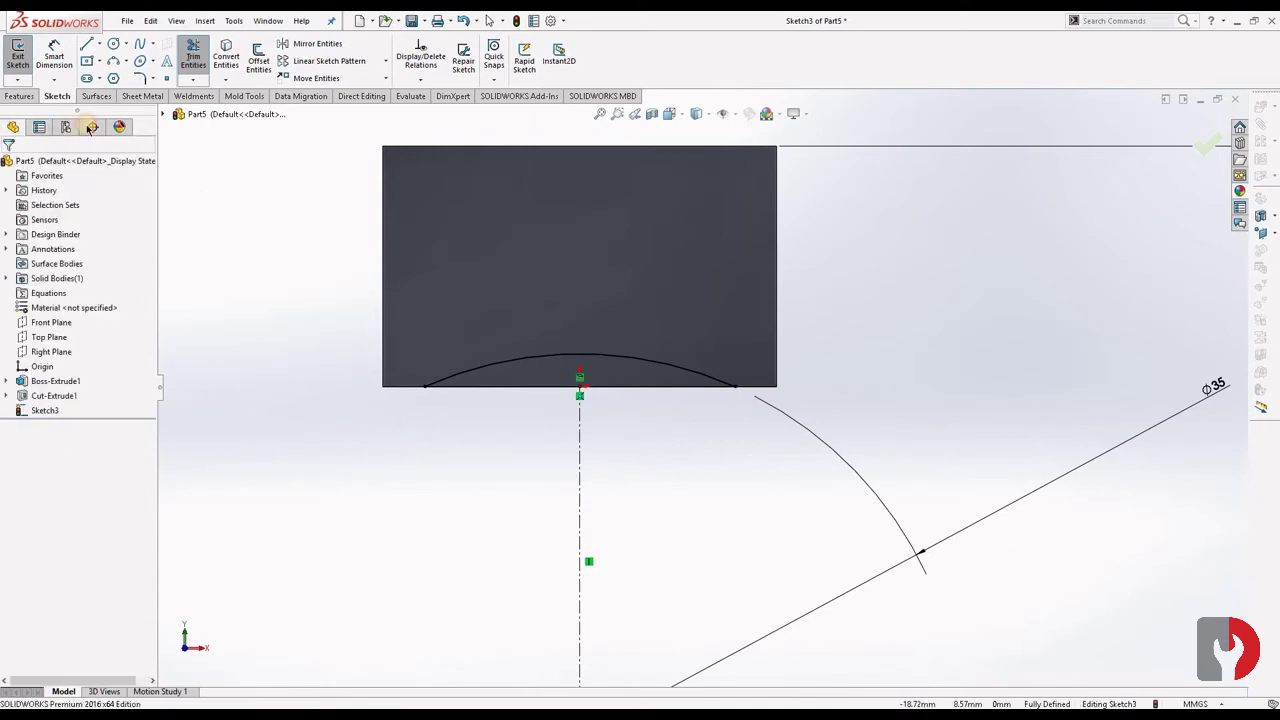
{"action": "left_click", "coordinate": [20, 96]}
Cut Sketch3's arc Through All as Cut-Extrude2, adding a second crossing arch underneath
{"action": "left_click", "coordinate": [203, 62]}
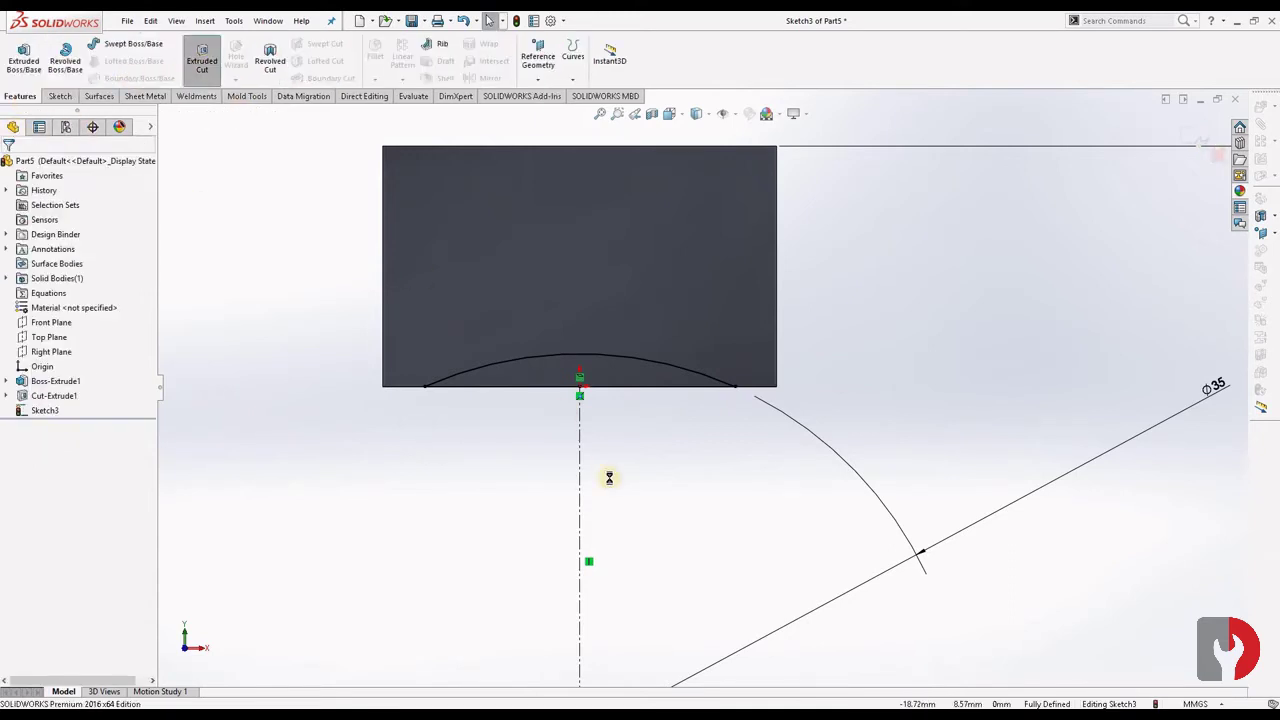
{"action": "mouse_move", "coordinate": [660, 469]}
{"action": "middle_mouse_down"}
{"action": "mouse_move", "coordinate": [751, 480]}
{"action": "mouse_move", "coordinate": [786, 449]}
{"action": "mouse_move", "coordinate": [787, 409]}
{"action": "mouse_move", "coordinate": [791, 500]}
{"action": "mouse_move", "coordinate": [771, 437]}
{"action": "mouse_move", "coordinate": [780, 480]}
{"action": "mouse_move", "coordinate": [766, 470]}
{"action": "middle_mouse_up"}
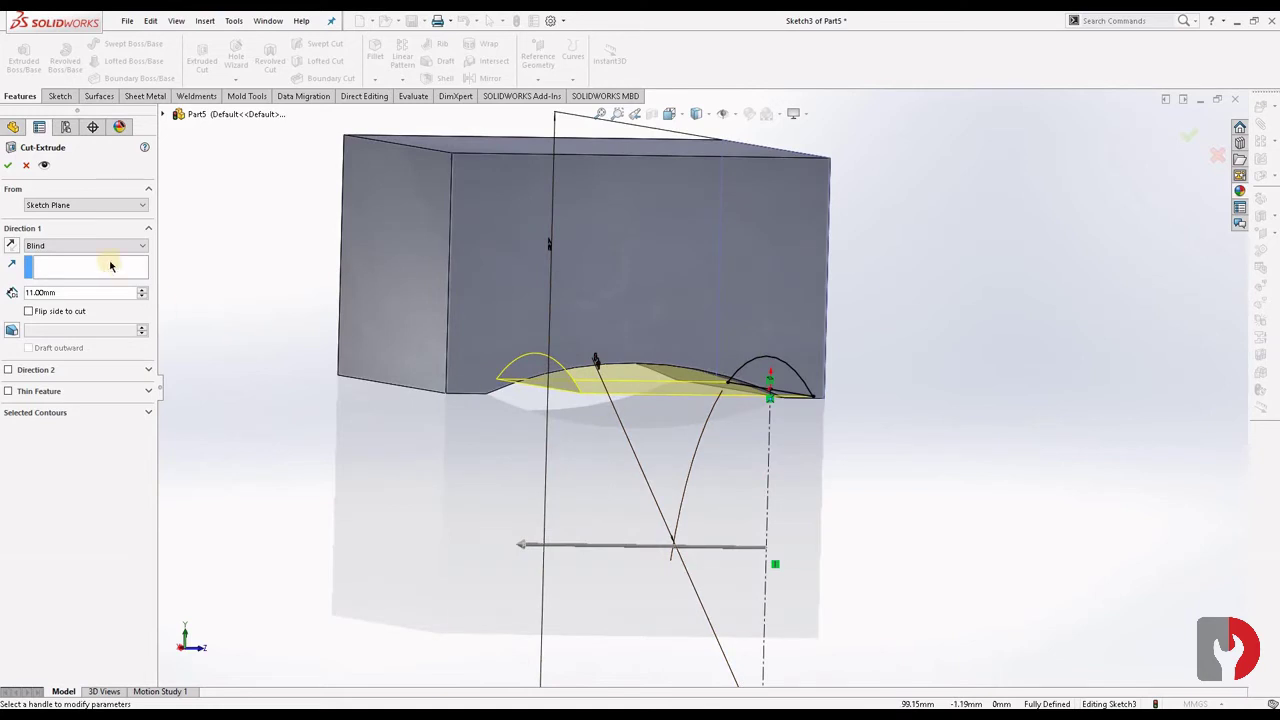
{"action": "left_click", "coordinate": [41, 247]}
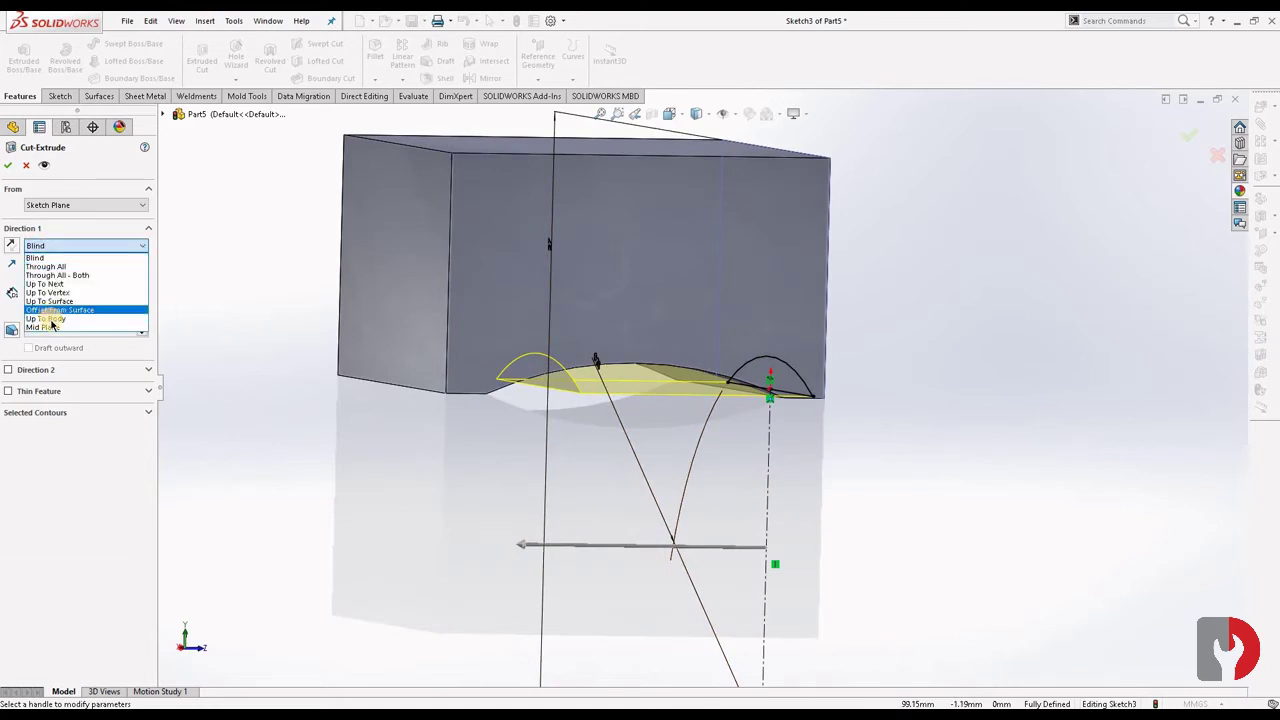
{"action": "left_click", "coordinate": [60, 283]}
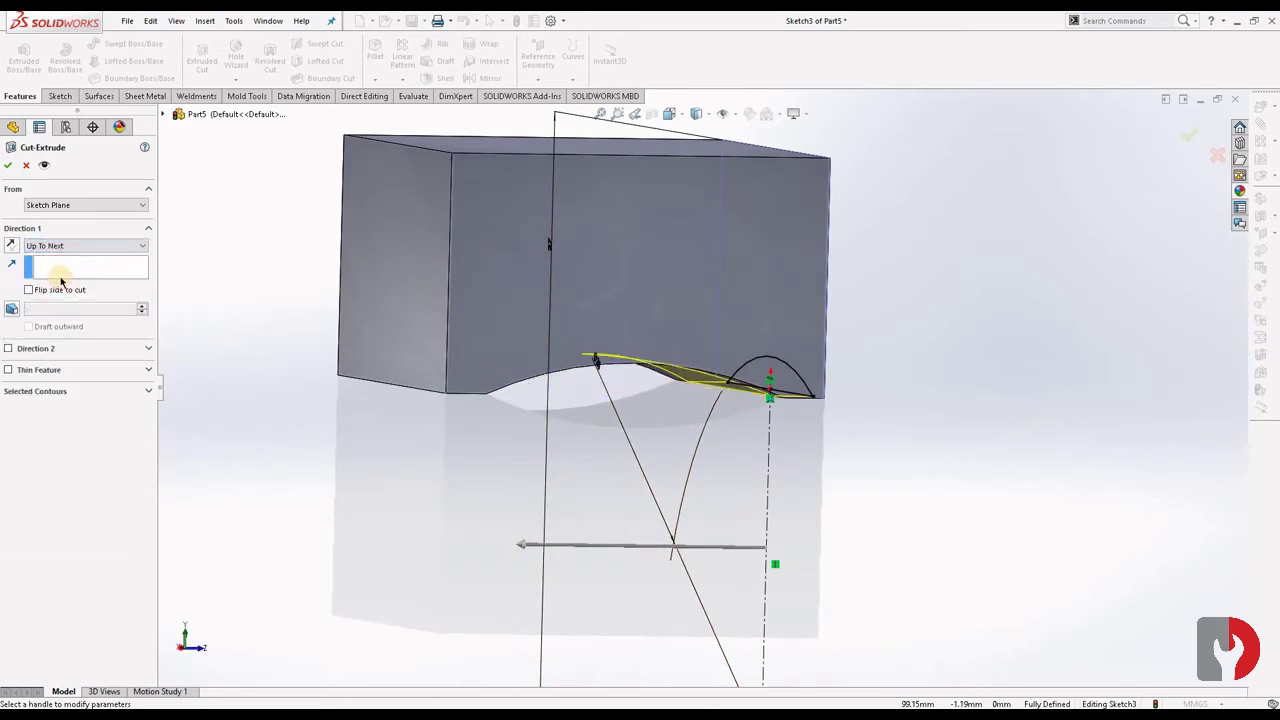
{"action": "left_click", "coordinate": [58, 246]}
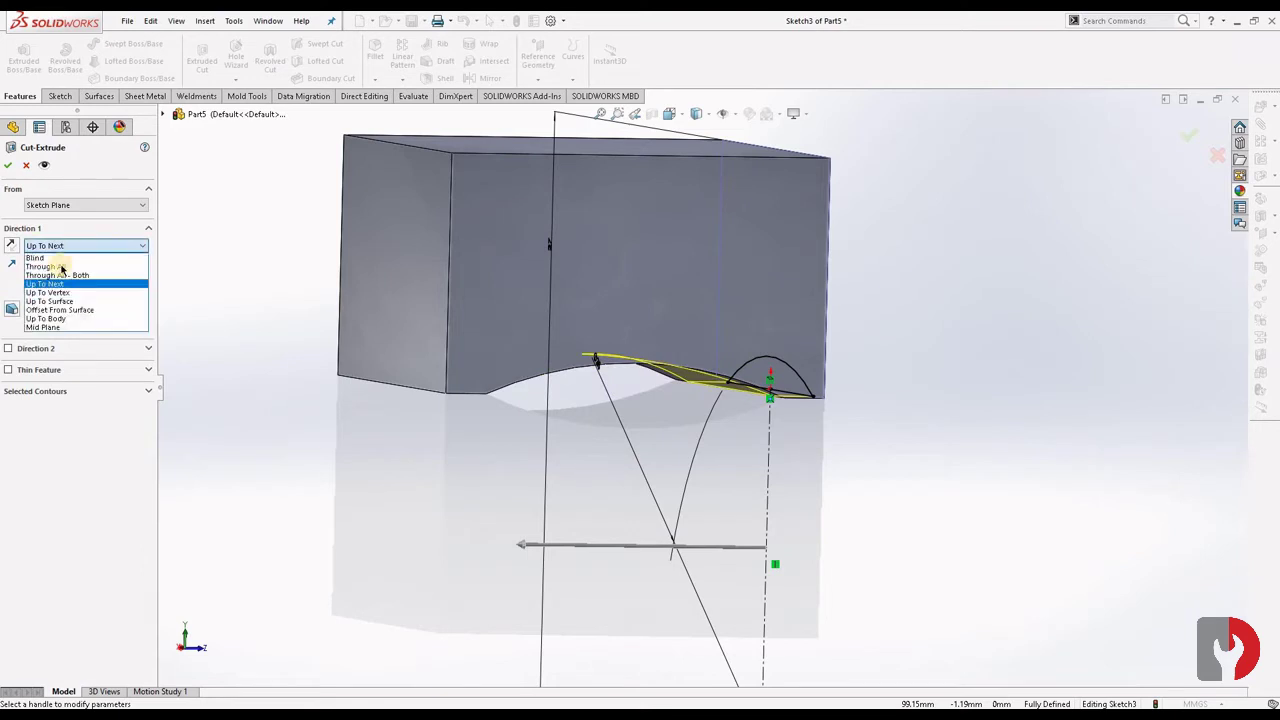
{"action": "left_click", "coordinate": [58, 267]}
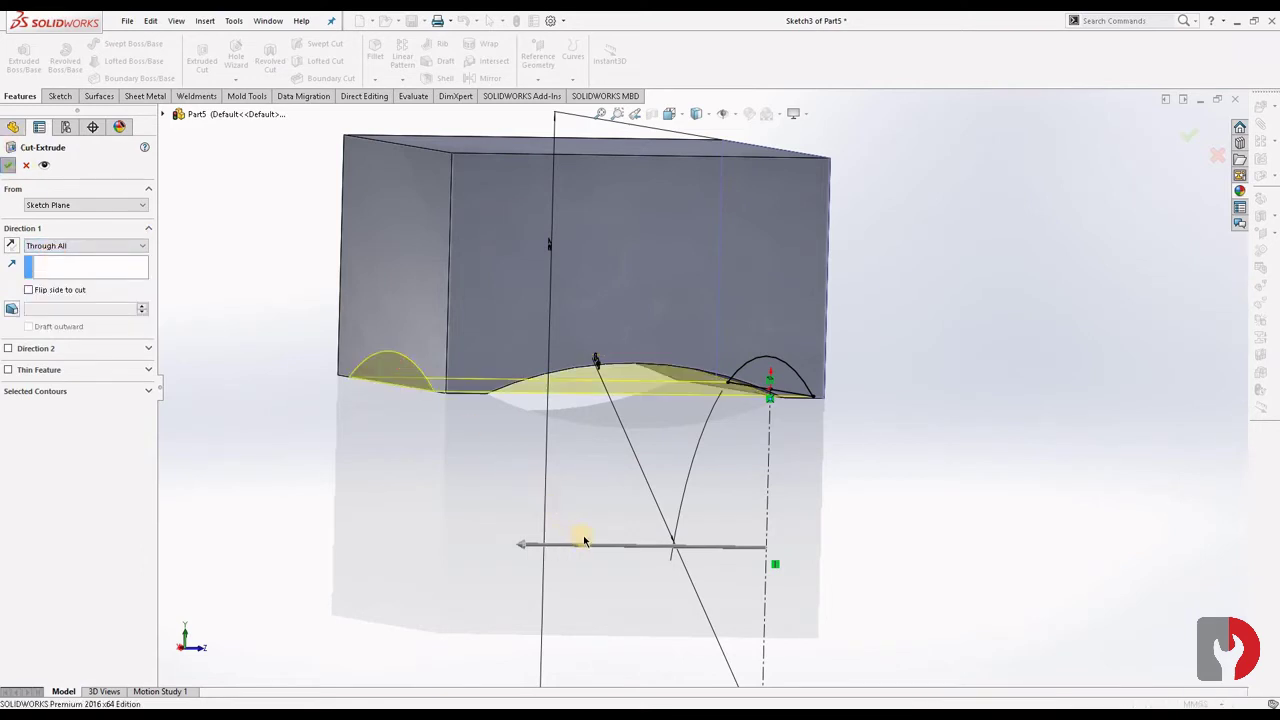
{"action": "key", "text": "Return"}
{"action": "mouse_move", "coordinate": [554, 463]}
{"action": "middle_mouse_down"}
{"action": "mouse_move", "coordinate": [537, 394]}
{"action": "mouse_move", "coordinate": [130, 93]}
{"action": "middle_mouse_up"}
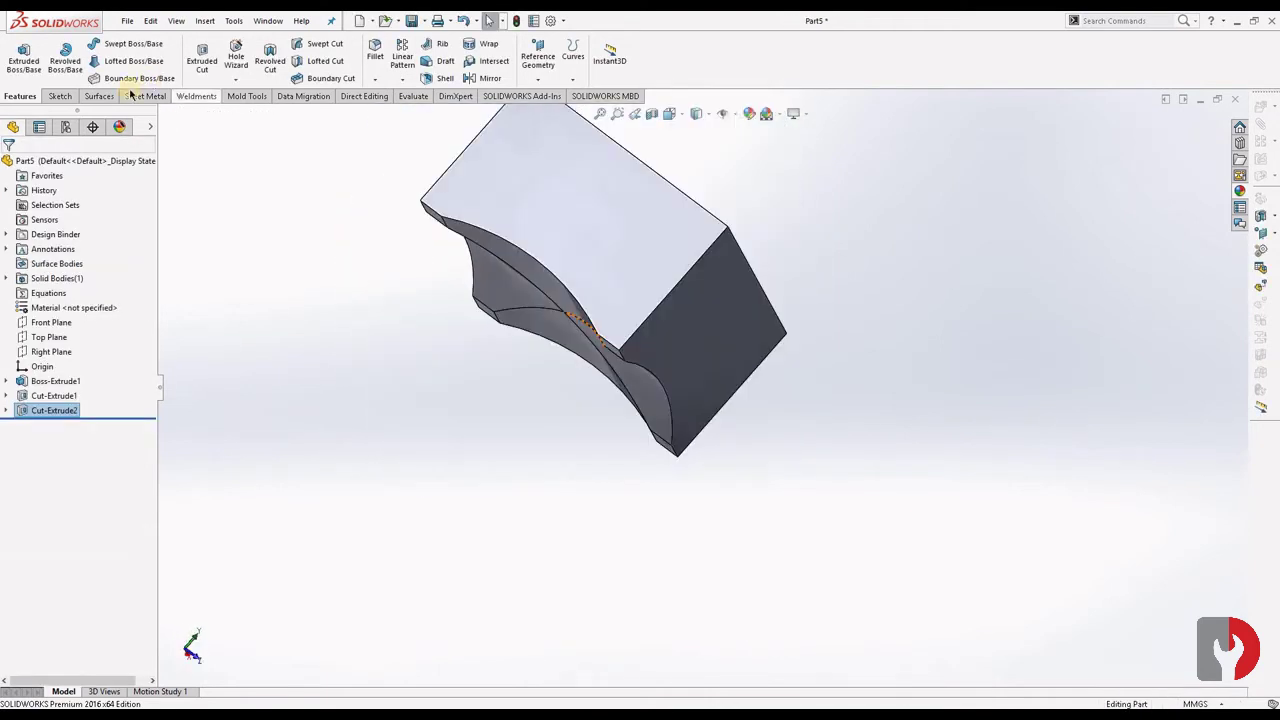
Start a fillet and select the block's four vertical corner edges
{"action": "left_click", "coordinate": [380, 55]}
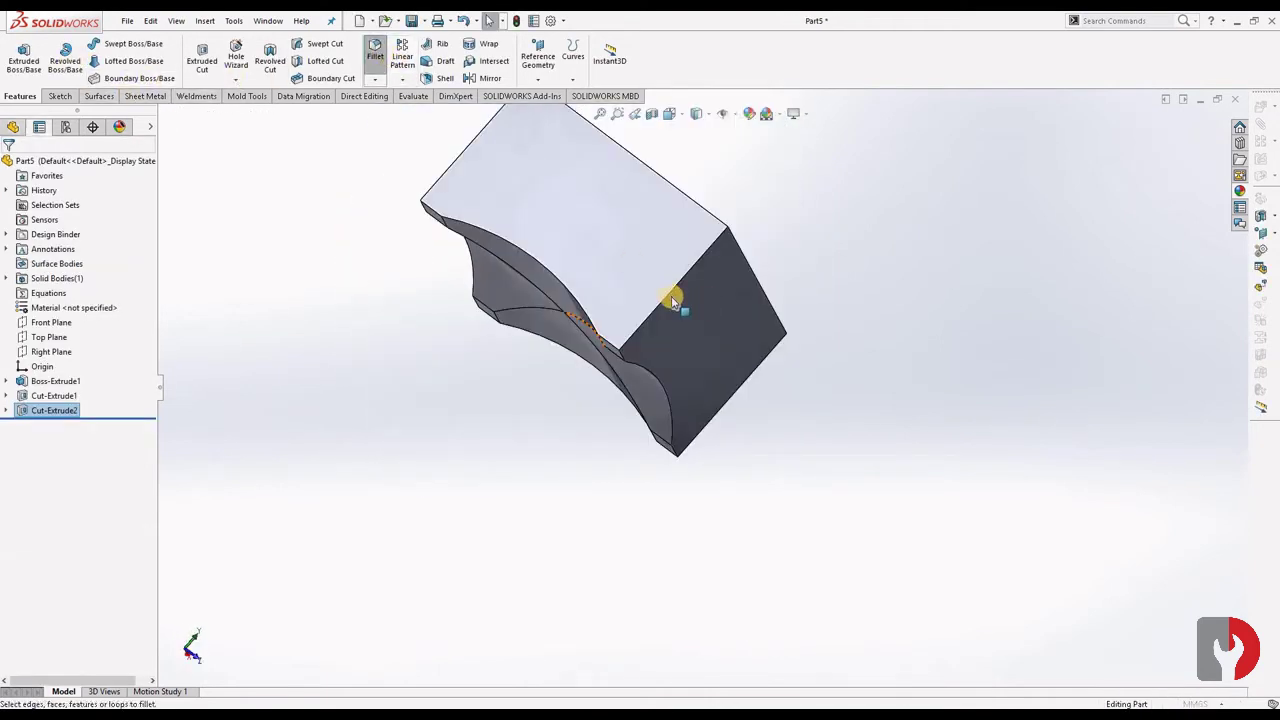
{"action": "left_click", "coordinate": [672, 298]}
{"action": "mouse_move", "coordinate": [748, 354]}
{"action": "middle_mouse_down"}
{"action": "mouse_move", "coordinate": [666, 337]}
{"action": "mouse_move", "coordinate": [597, 351]}
{"action": "mouse_move", "coordinate": [684, 386]}
{"action": "middle_mouse_up"}
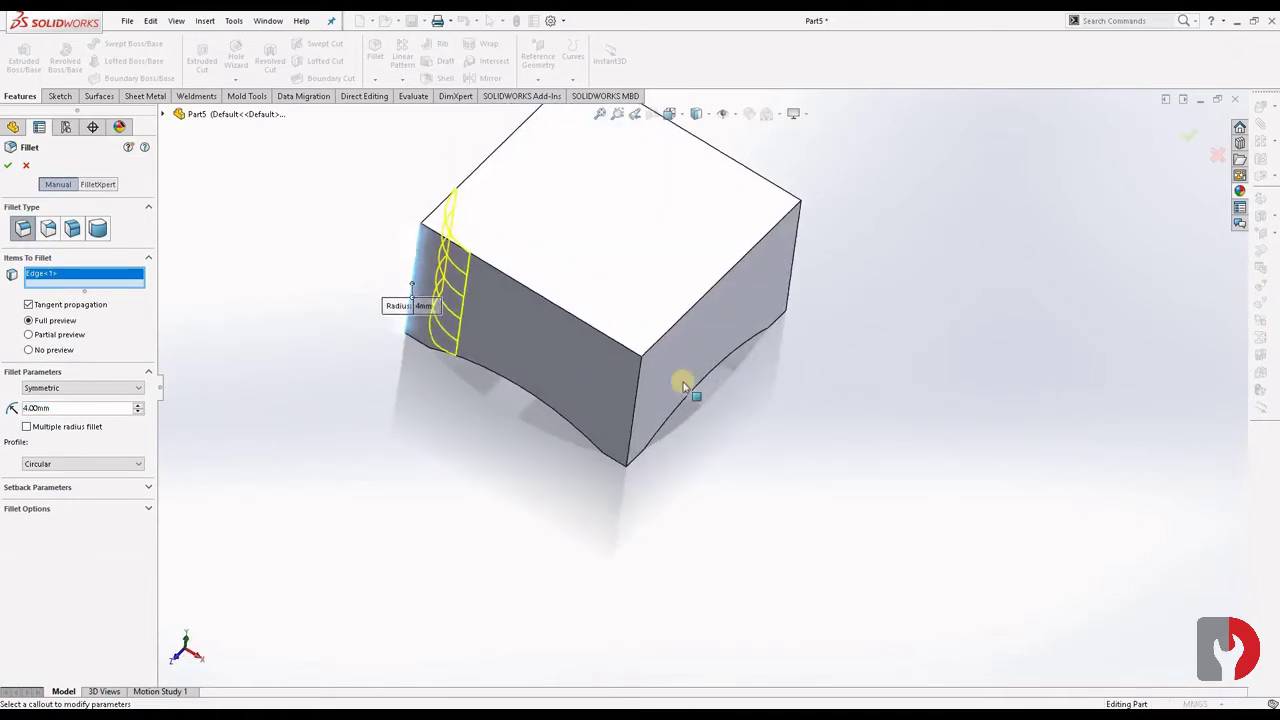
{"action": "left_click", "coordinate": [630, 392]}
{"action": "mouse_move", "coordinate": [745, 354]}
{"action": "middle_mouse_down"}
{"action": "mouse_move", "coordinate": [674, 383]}
{"action": "mouse_move", "coordinate": [711, 457]}
{"action": "mouse_move", "coordinate": [800, 331]}
{"action": "mouse_move", "coordinate": [787, 328]}
{"action": "middle_mouse_up"}
{"action": "left_click", "coordinate": [787, 328]}
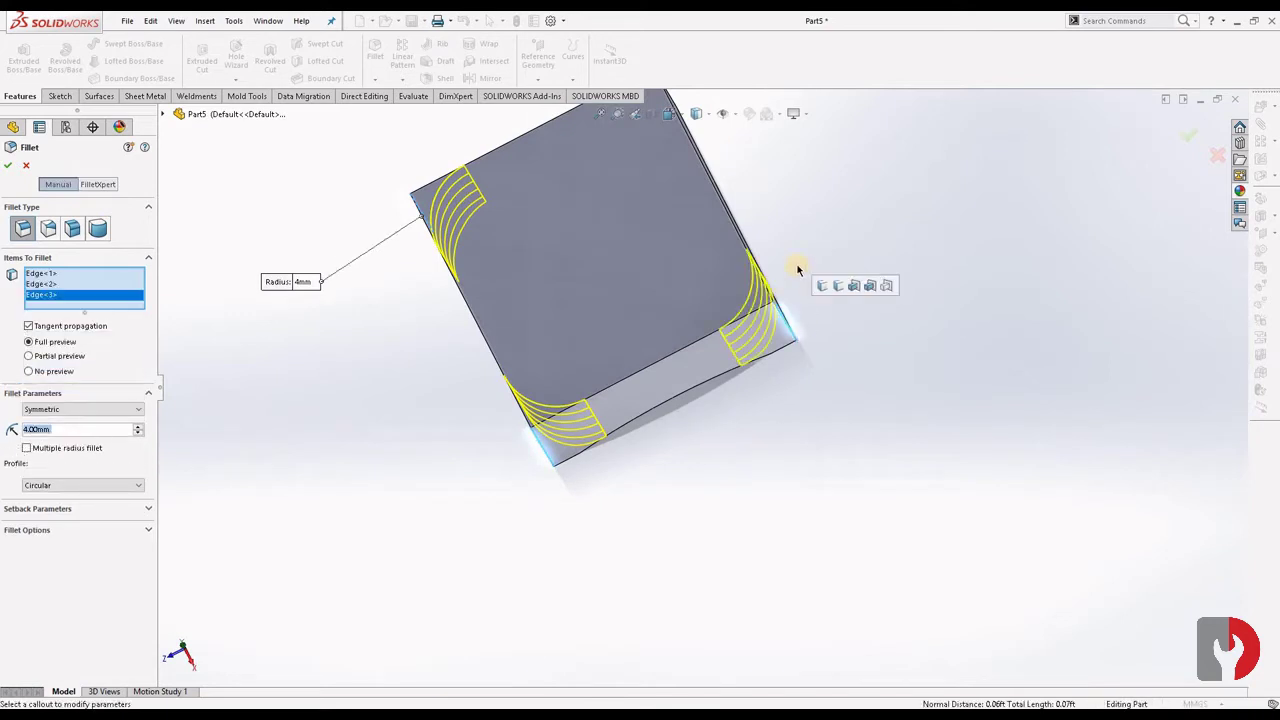
{"action": "mouse_move", "coordinate": [797, 271]}
{"action": "middle_mouse_down"}
{"action": "mouse_move", "coordinate": [837, 380]}
{"action": "mouse_move", "coordinate": [723, 171]}
{"action": "middle_mouse_up"}
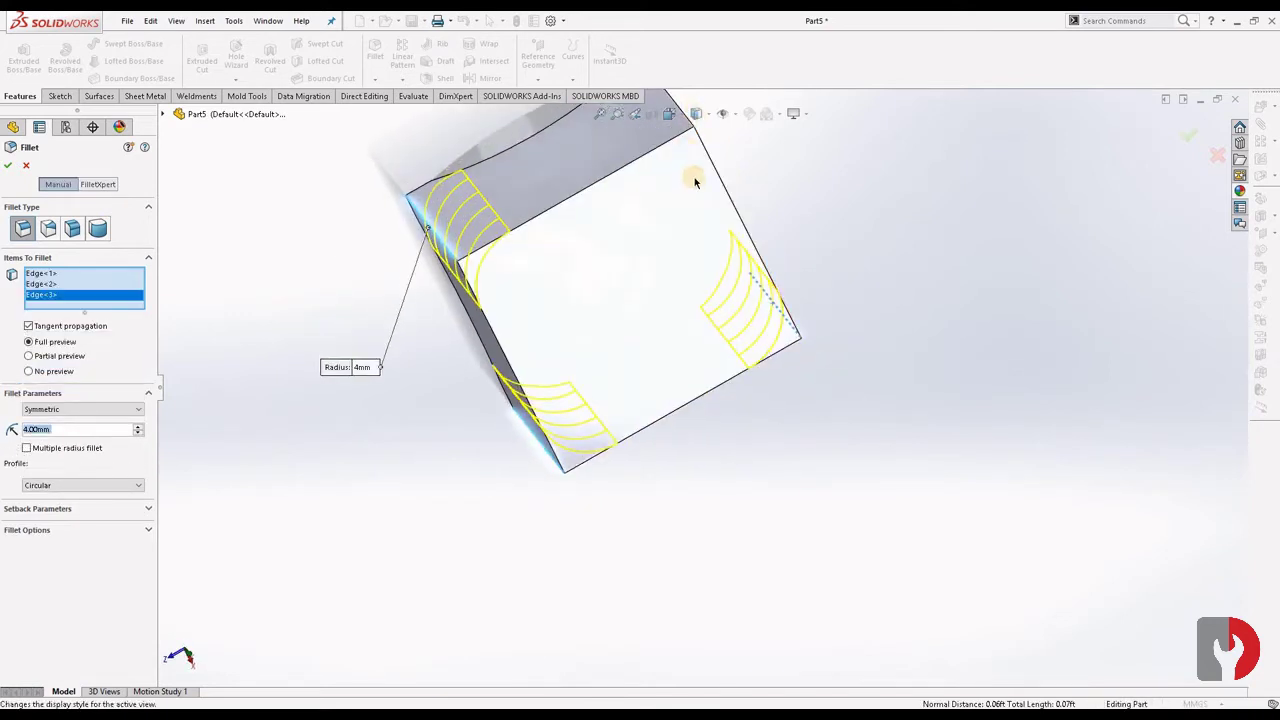
{"action": "scroll", "coordinate": [688, 188], "scroll_direction": "up", "scroll_amount": 1}
{"action": "scroll", "coordinate": [680, 215], "scroll_direction": "down", "scroll_amount": 1}
{"action": "scroll", "coordinate": [706, 265], "scroll_direction": "down", "scroll_amount": 1}
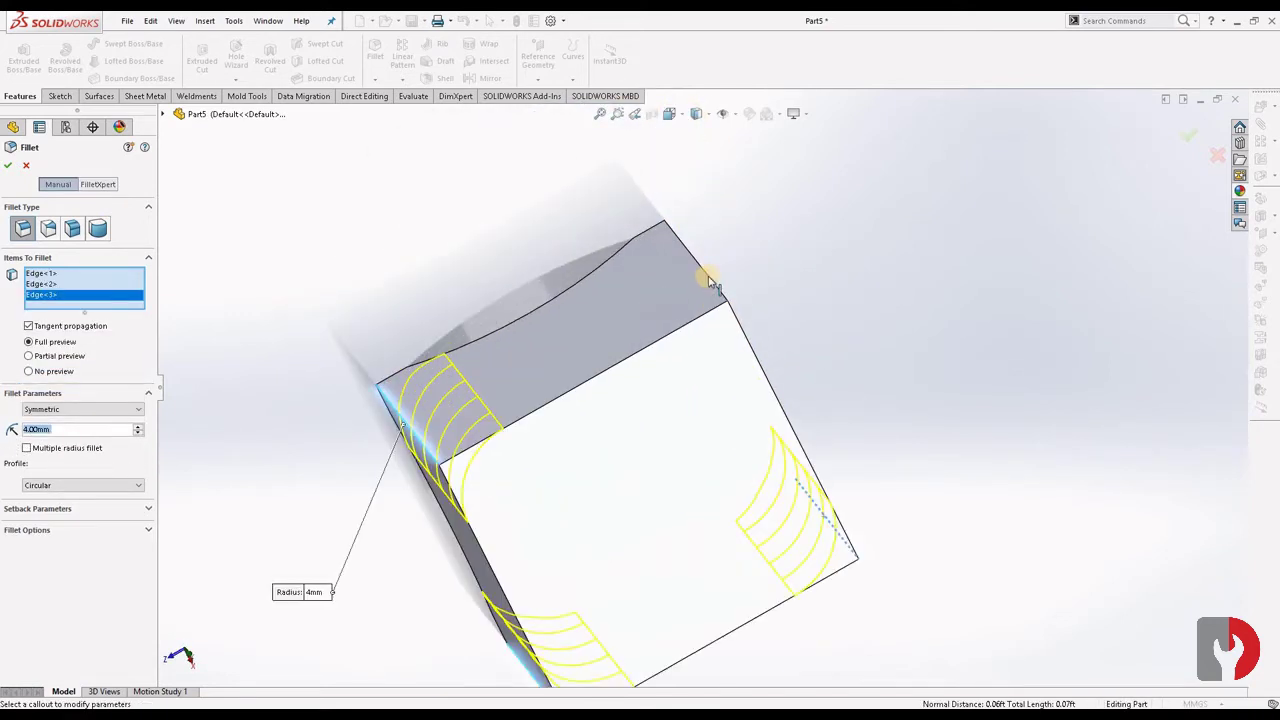
{"action": "left_click", "coordinate": [708, 280]}
Check the previews and apply the 4 mm fillet as Fillet1
{"action": "mouse_move", "coordinate": [743, 271]}
{"action": "middle_mouse_down"}
{"action": "mouse_move", "coordinate": [960, 343]}
{"action": "mouse_move", "coordinate": [903, 334]}
{"action": "middle_mouse_up"}
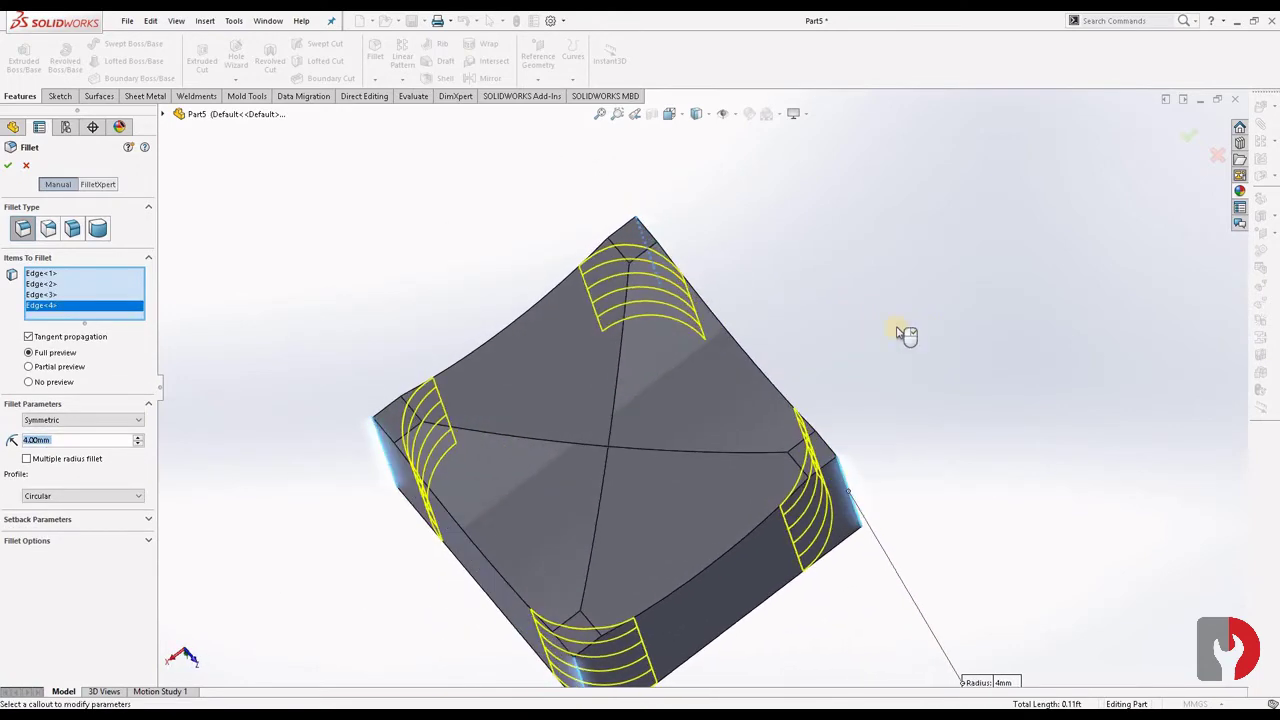
{"action": "scroll", "coordinate": [783, 298], "scroll_direction": "up", "scroll_amount": 3}
{"action": "mouse_move", "coordinate": [603, 297]}
{"action": "middle_mouse_down"}
{"action": "mouse_move", "coordinate": [454, 209]}
{"action": "mouse_move", "coordinate": [88, 213]}
{"action": "middle_mouse_up"}
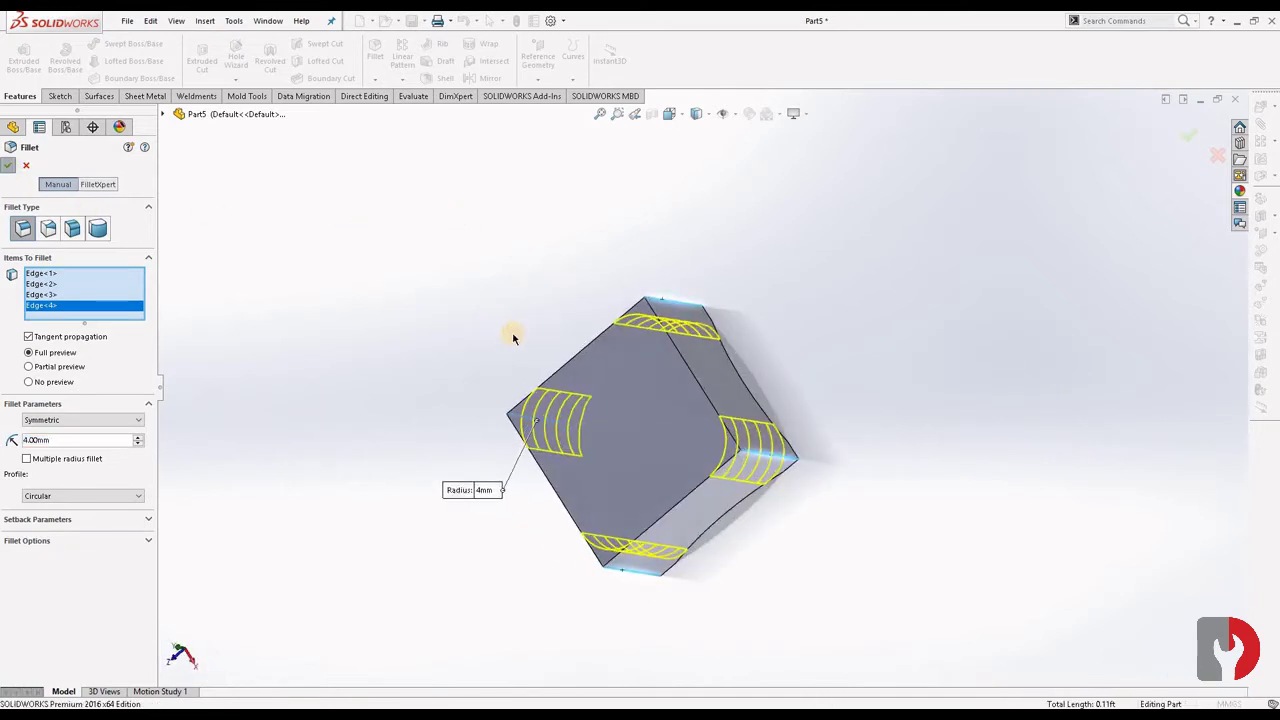
{"action": "mouse_move", "coordinate": [494, 346]}
{"action": "middle_mouse_down"}
{"action": "mouse_move", "coordinate": [500, 323]}
{"action": "mouse_move", "coordinate": [571, 266]}
{"action": "mouse_move", "coordinate": [551, 220]}
{"action": "mouse_move", "coordinate": [503, 371]}
{"action": "mouse_move", "coordinate": [471, 294]}
{"action": "mouse_move", "coordinate": [449, 289]}
{"action": "mouse_move", "coordinate": [554, 254]}
{"action": "mouse_move", "coordinate": [631, 548]}
{"action": "mouse_move", "coordinate": [634, 391]}
{"action": "mouse_move", "coordinate": [623, 491]}
{"action": "mouse_move", "coordinate": [617, 406]}
{"action": "mouse_move", "coordinate": [637, 371]}
{"action": "middle_mouse_up"}
{"action": "key", "text": "Return"}
{"action": "scroll", "coordinate": [627, 440], "scroll_direction": "down", "scroll_amount": 5}
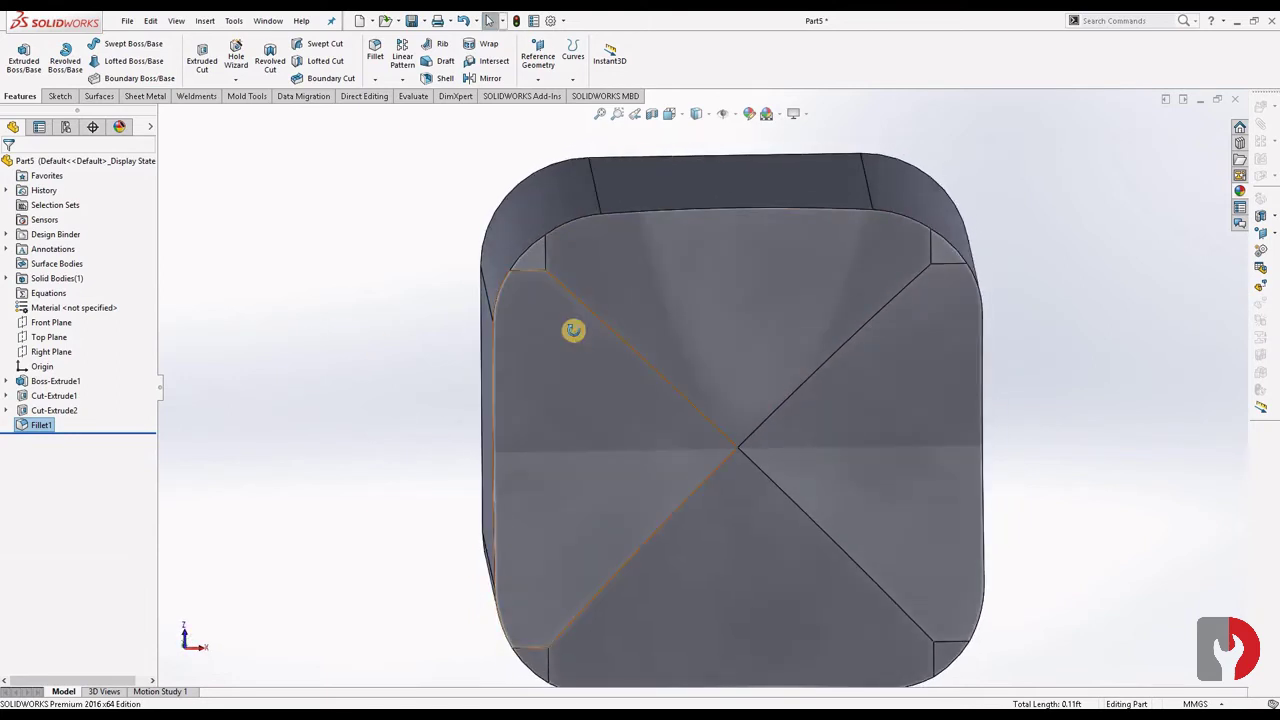
{"action": "mouse_move", "coordinate": [571, 329]}
{"action": "middle_mouse_down"}
{"action": "mouse_move", "coordinate": [580, 537]}
{"action": "mouse_move", "coordinate": [560, 585]}
{"action": "mouse_move", "coordinate": [556, 568]}
{"action": "middle_mouse_up"}
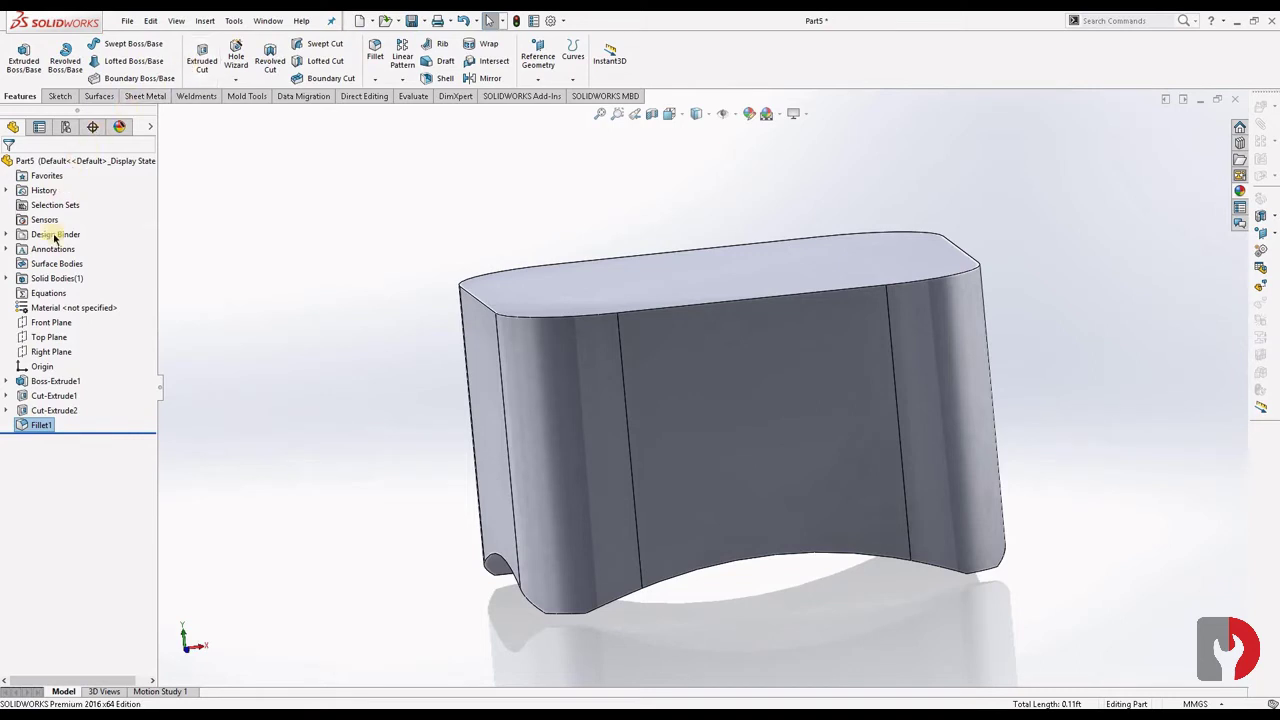
Try a full round fillet on the top face, then cancel it
{"action": "left_click", "coordinate": [376, 52]}
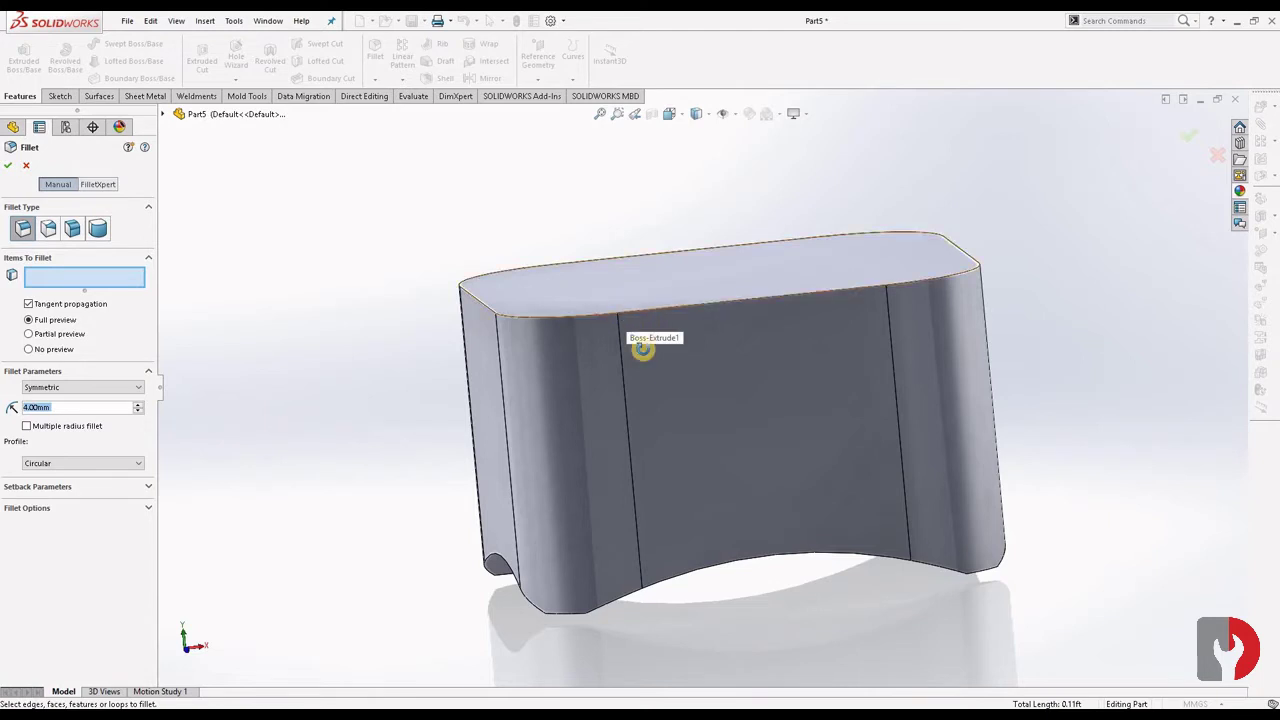
{"action": "key", "text": "Down"}
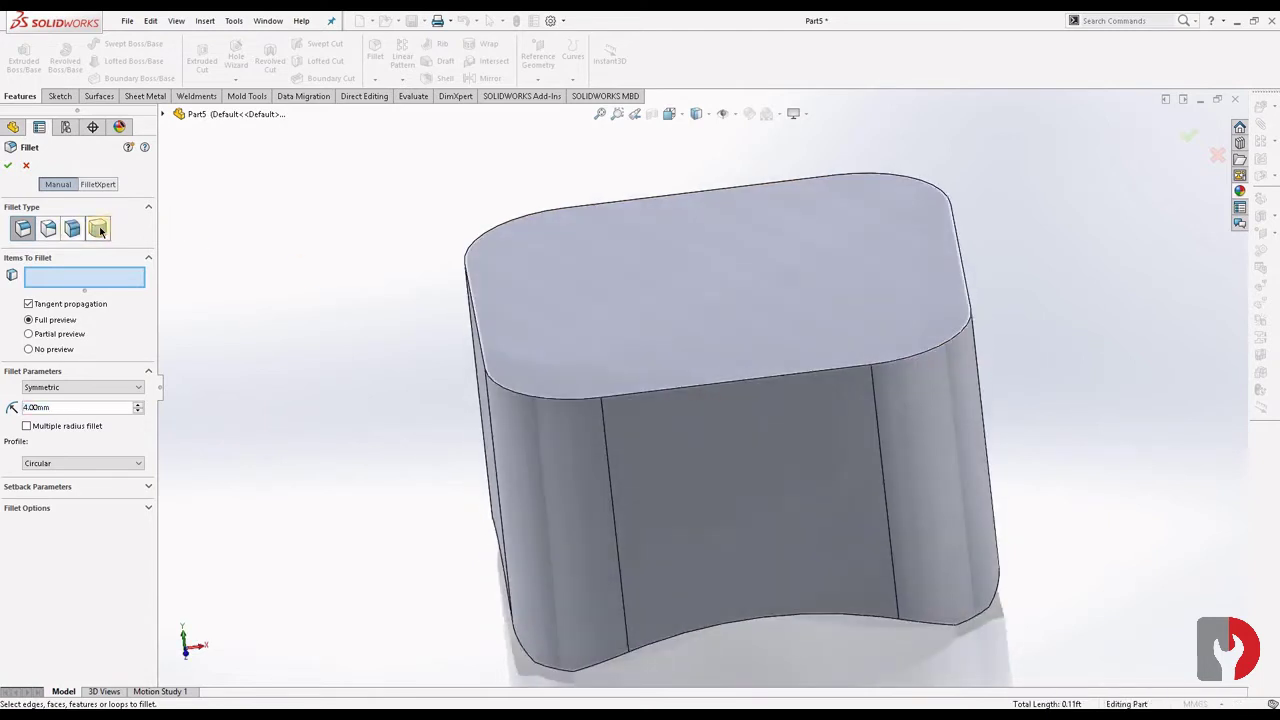
{"action": "left_click", "coordinate": [639, 323]}
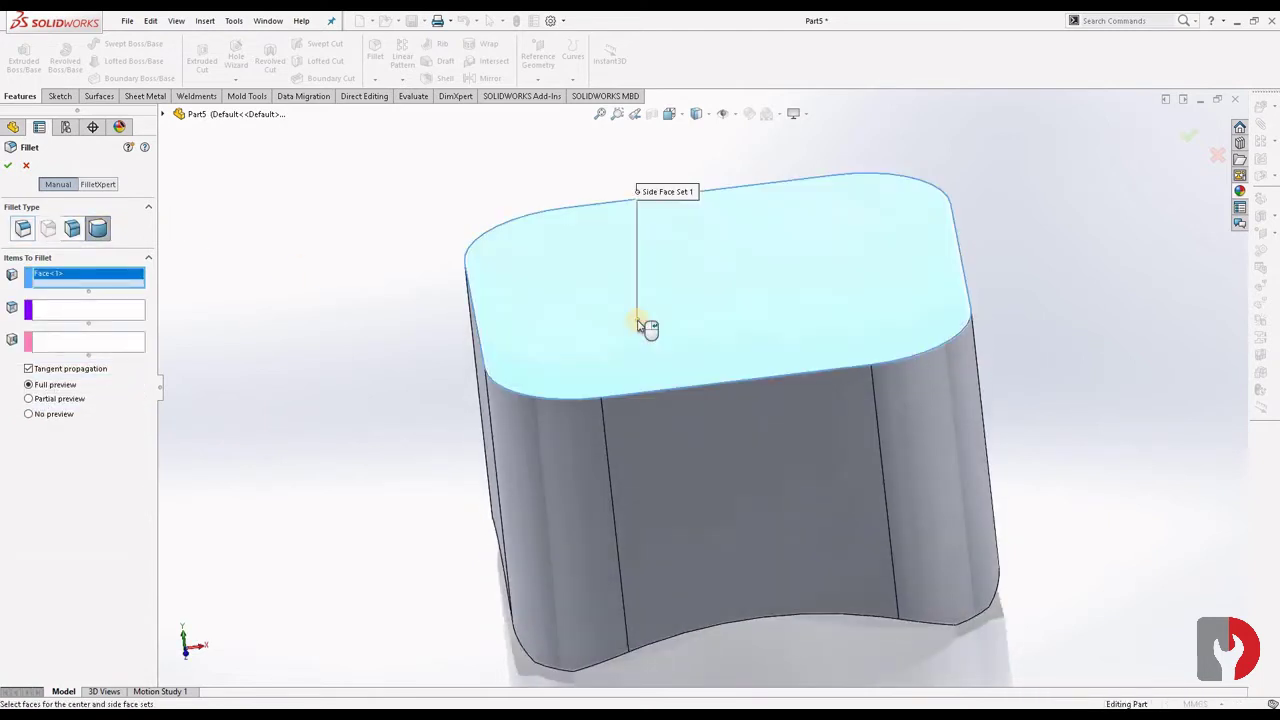
{"action": "key", "text": "Right"}
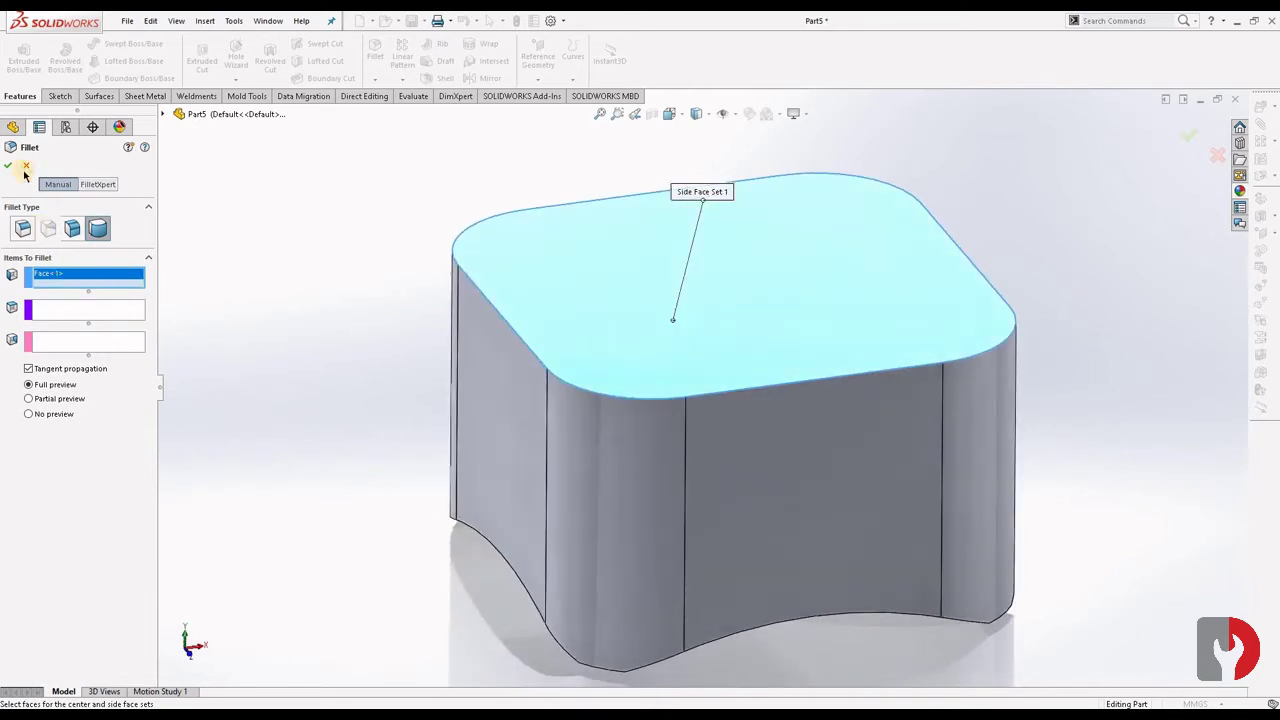
{"action": "left_click", "coordinate": [24, 166]}
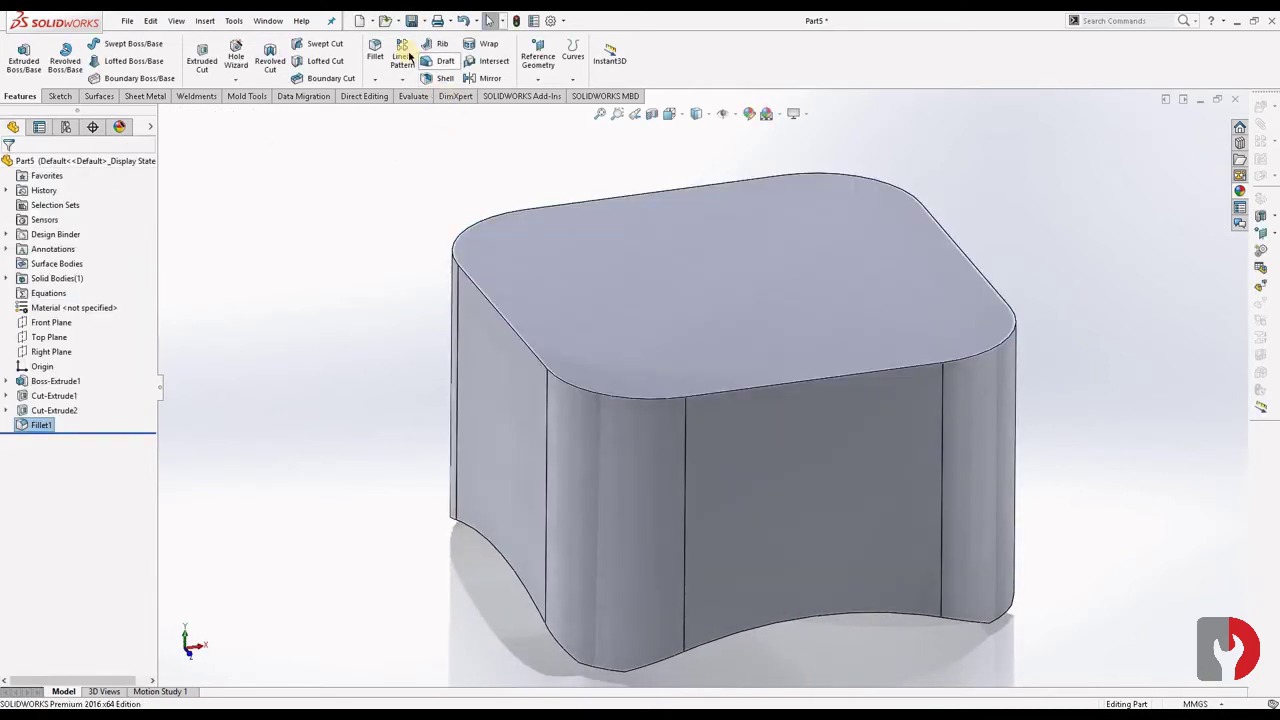
Fillet the top perimeter edges with a 1 mm radius as Fillet2
{"action": "key", "text": "Return"}
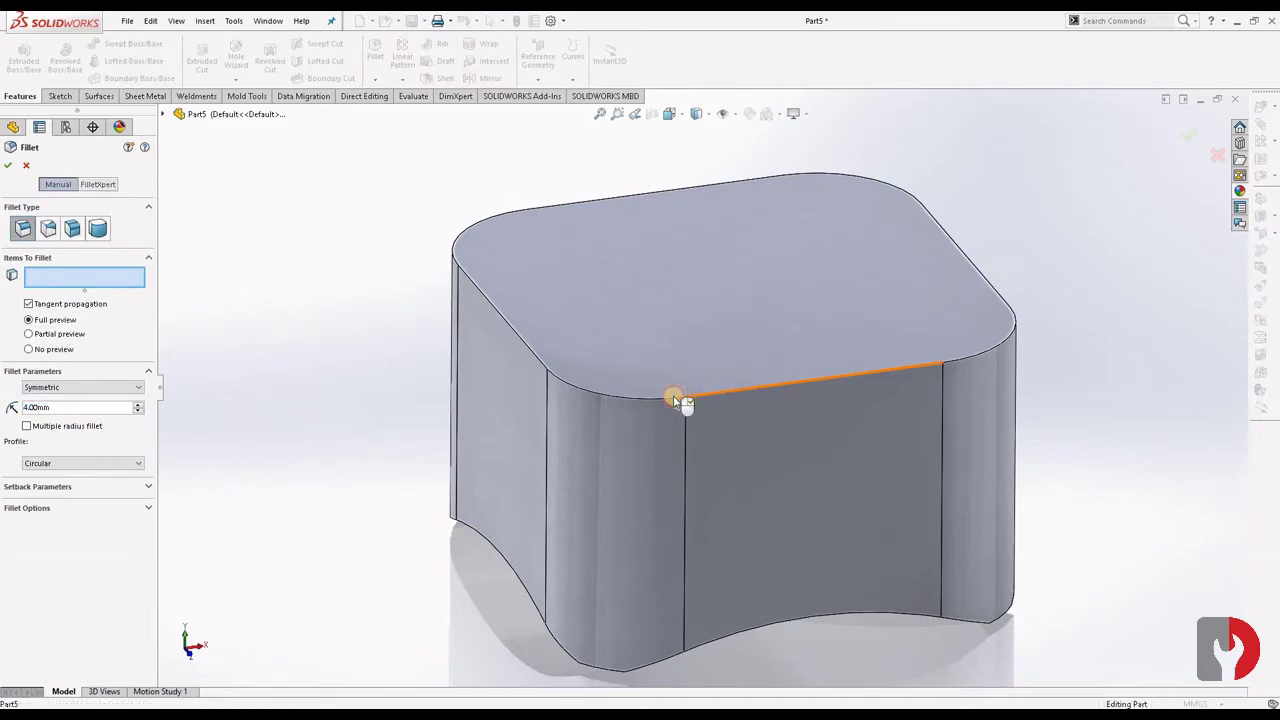
{"action": "left_click", "coordinate": [686, 399]}
{"action": "key", "text": "Right"}
{"action": "key", "text": "Right"}
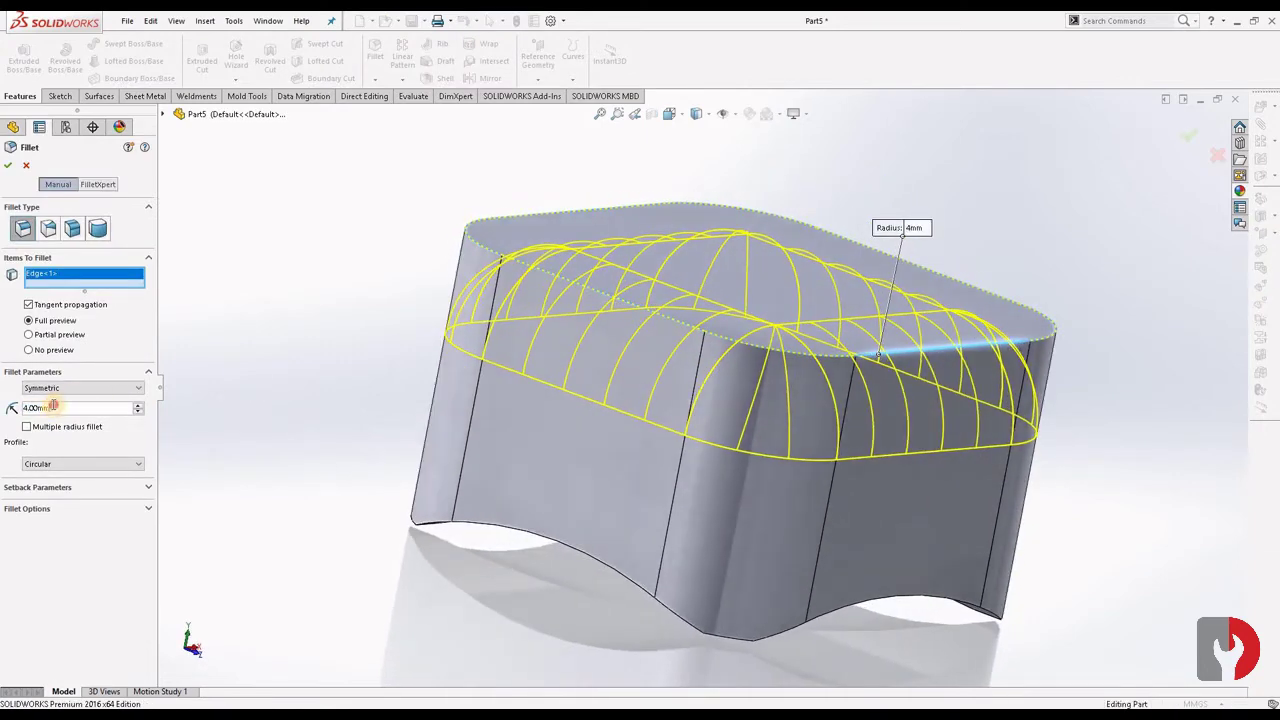
{"action": "type", "text": "18"}
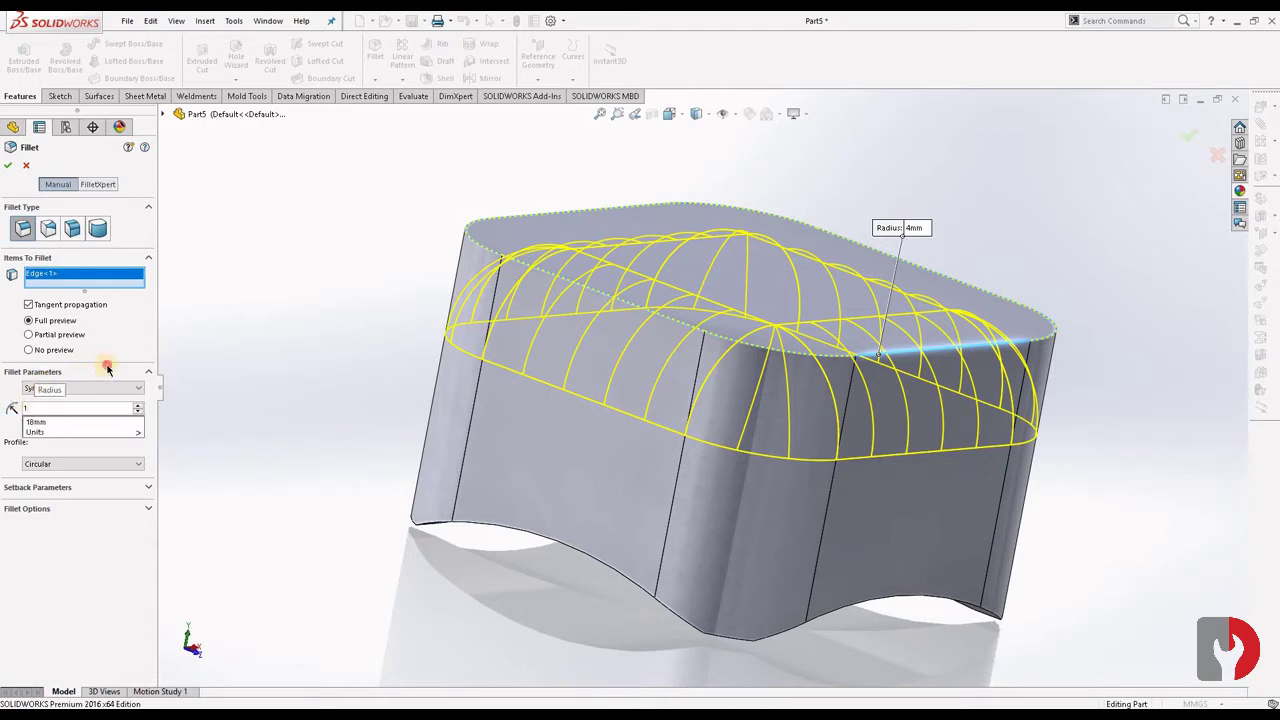
{"action": "left_click", "coordinate": [107, 369]}
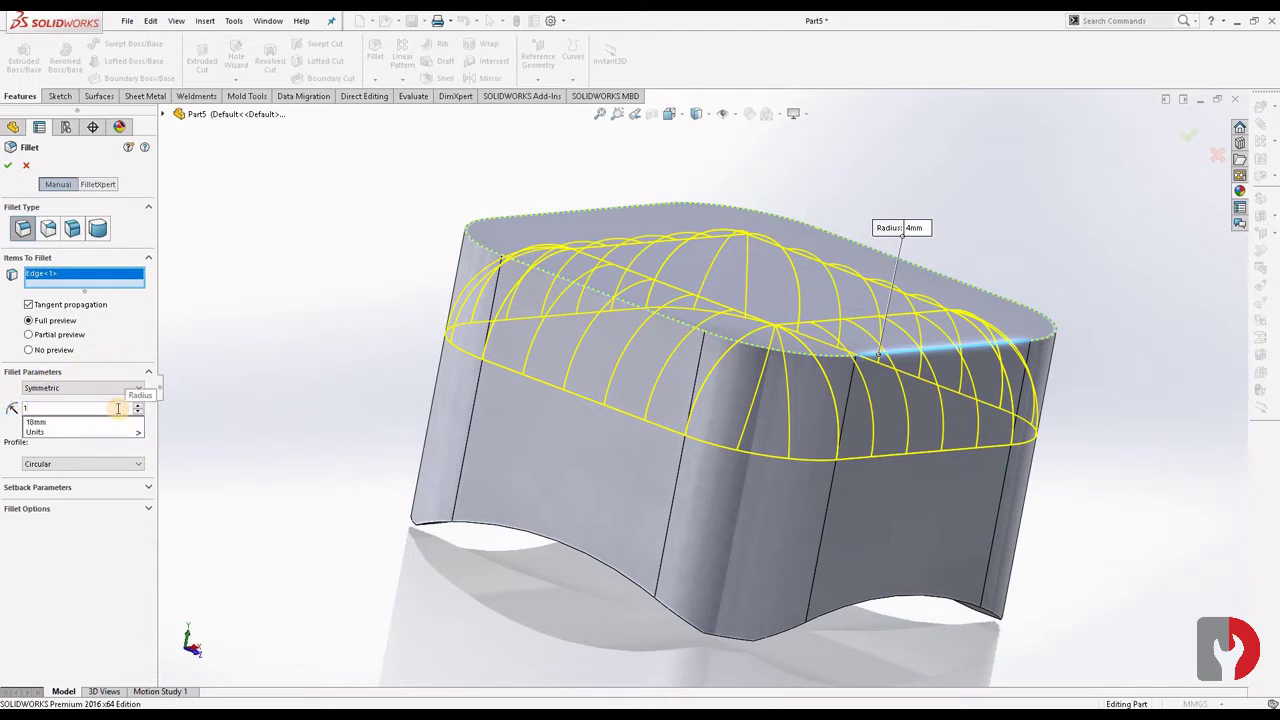
{"action": "key", "text": "Return"}
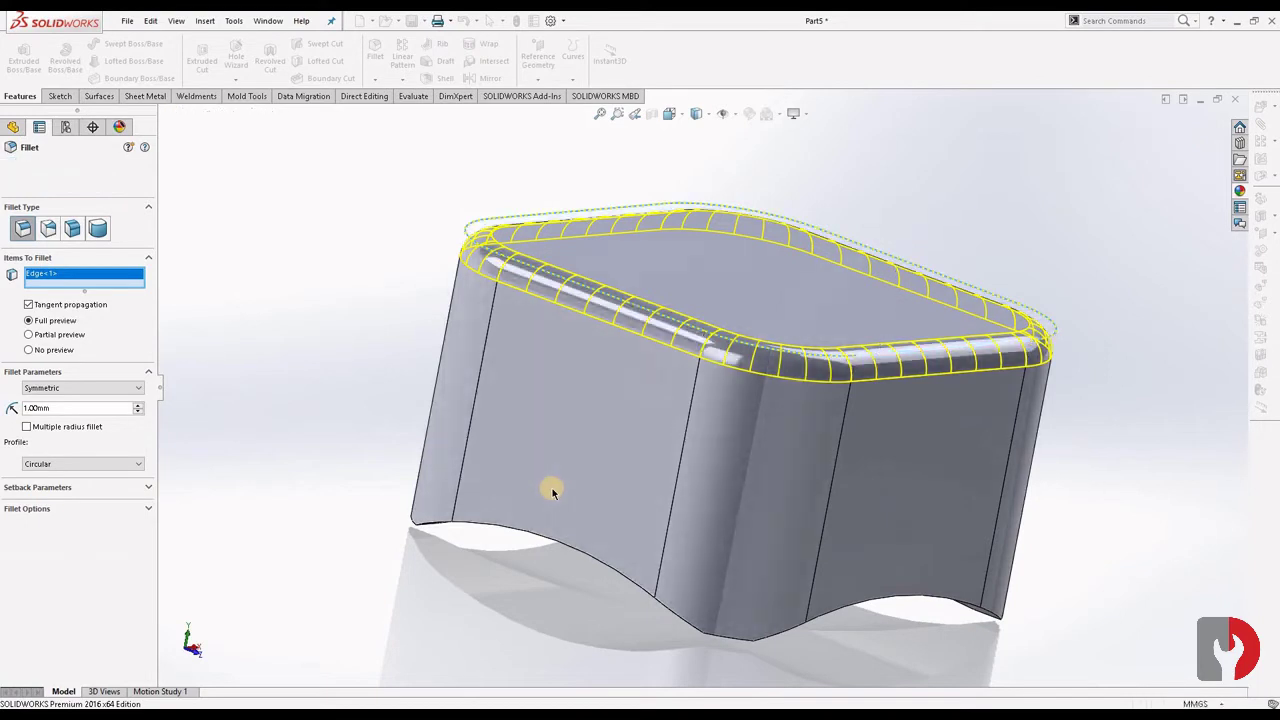
{"action": "key", "text": "Return"}
{"action": "scroll", "coordinate": [600, 515], "scroll_direction": "up", "scroll_amount": 5}
{"action": "mouse_move", "coordinate": [637, 497]}
{"action": "middle_mouse_down"}
{"action": "mouse_move", "coordinate": [570, 449]}
{"action": "mouse_move", "coordinate": [500, 494]}
{"action": "mouse_move", "coordinate": [503, 549]}
{"action": "mouse_move", "coordinate": [512, 491]}
{"action": "mouse_move", "coordinate": [566, 483]}
{"action": "mouse_move", "coordinate": [686, 360]}
{"action": "middle_mouse_up"}
{"action": "left_click", "coordinate": [718, 368]}
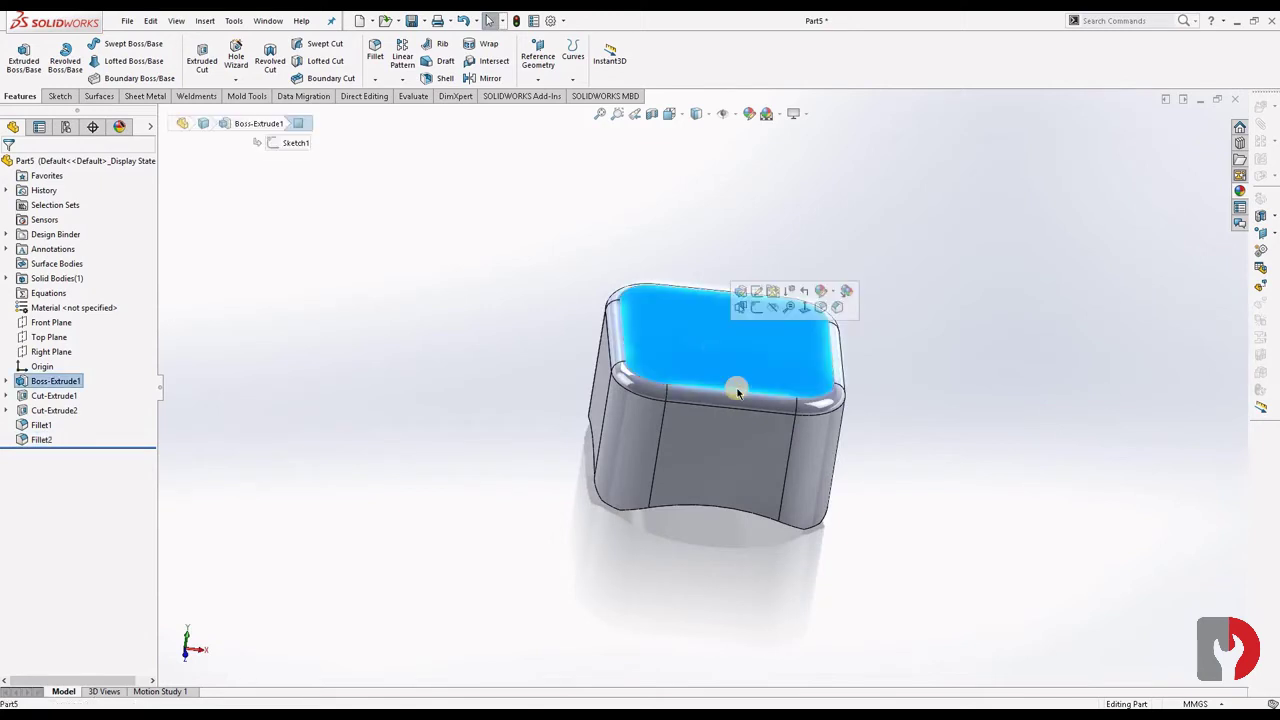
Create Plane1 offset 17 mm from the top face, flipped to sit below the part
{"action": "left_click", "coordinate": [733, 525]}
{"action": "mouse_move", "coordinate": [733, 525]}
{"action": "middle_mouse_down"}
{"action": "mouse_move", "coordinate": [729, 391]}
{"action": "mouse_move", "coordinate": [574, 374]}
{"action": "mouse_move", "coordinate": [686, 357]}
{"action": "mouse_move", "coordinate": [719, 474]}
{"action": "mouse_move", "coordinate": [686, 294]}
{"action": "middle_mouse_up"}
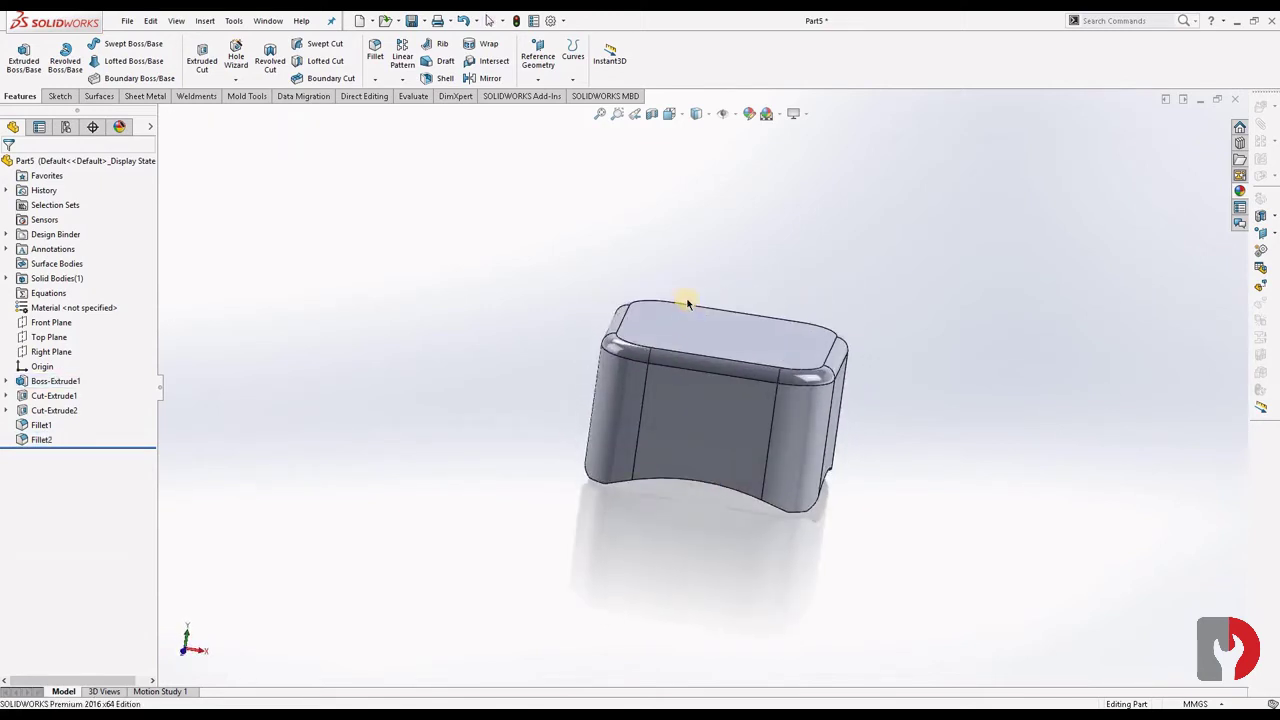
{"action": "left_click", "coordinate": [693, 322]}
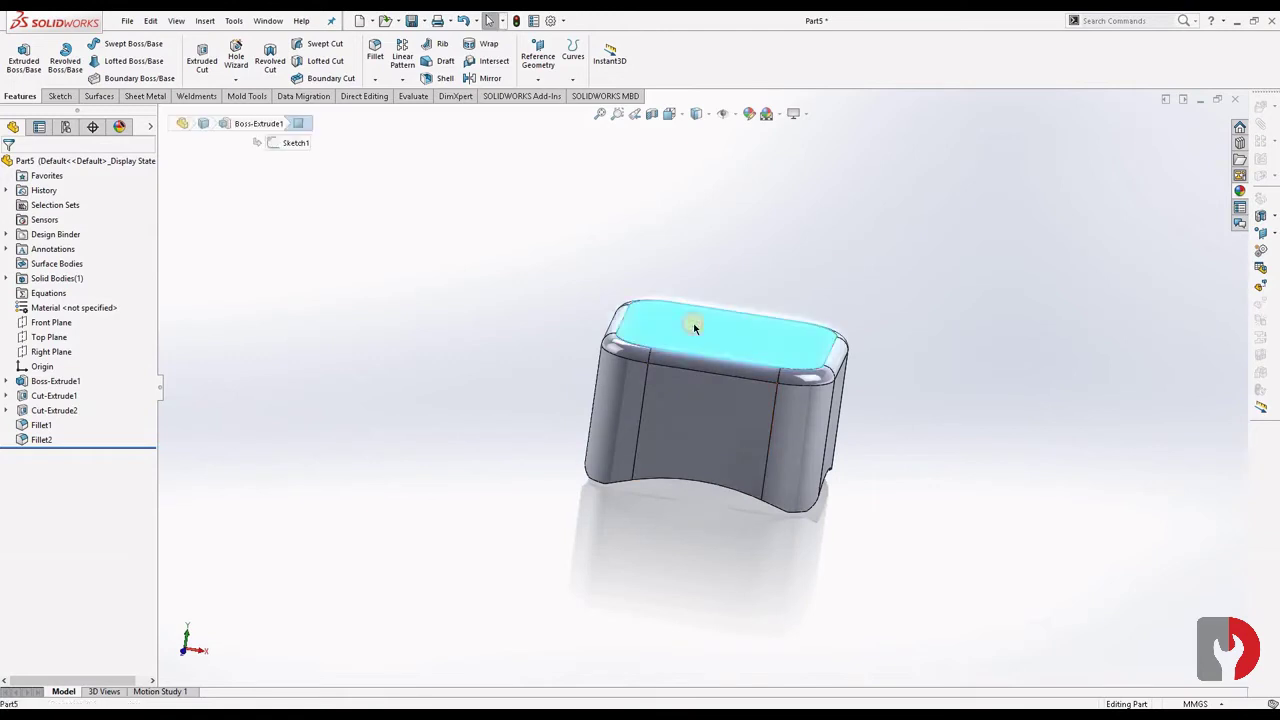
{"action": "left_click", "coordinate": [541, 68]}
{"action": "left_click", "coordinate": [546, 95]}
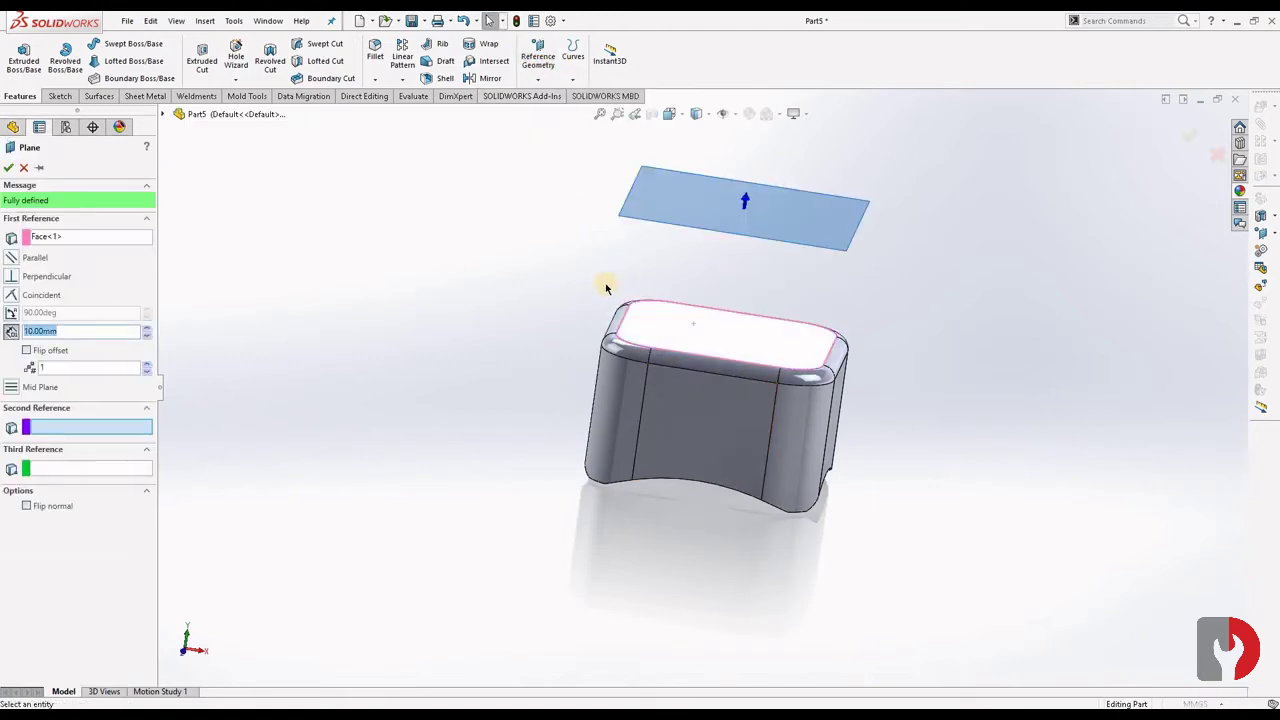
{"action": "left_click", "coordinate": [748, 198]}
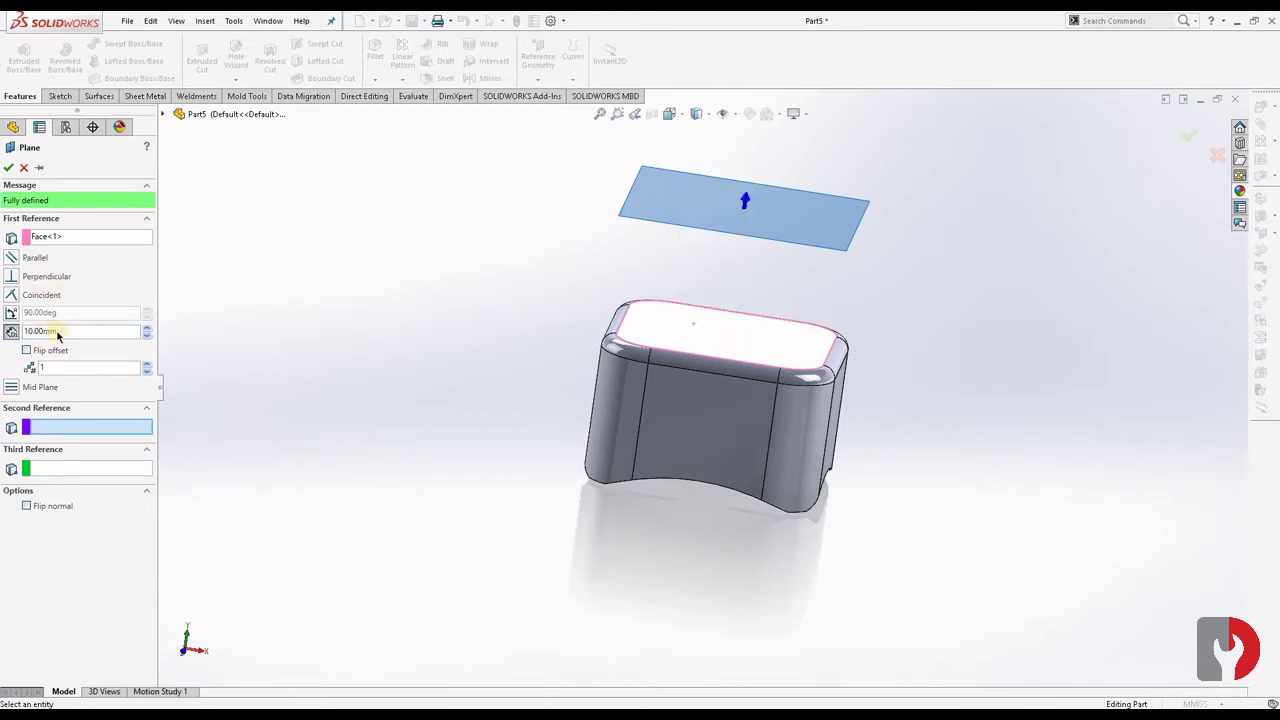
{"action": "left_click", "coordinate": [28, 351]}
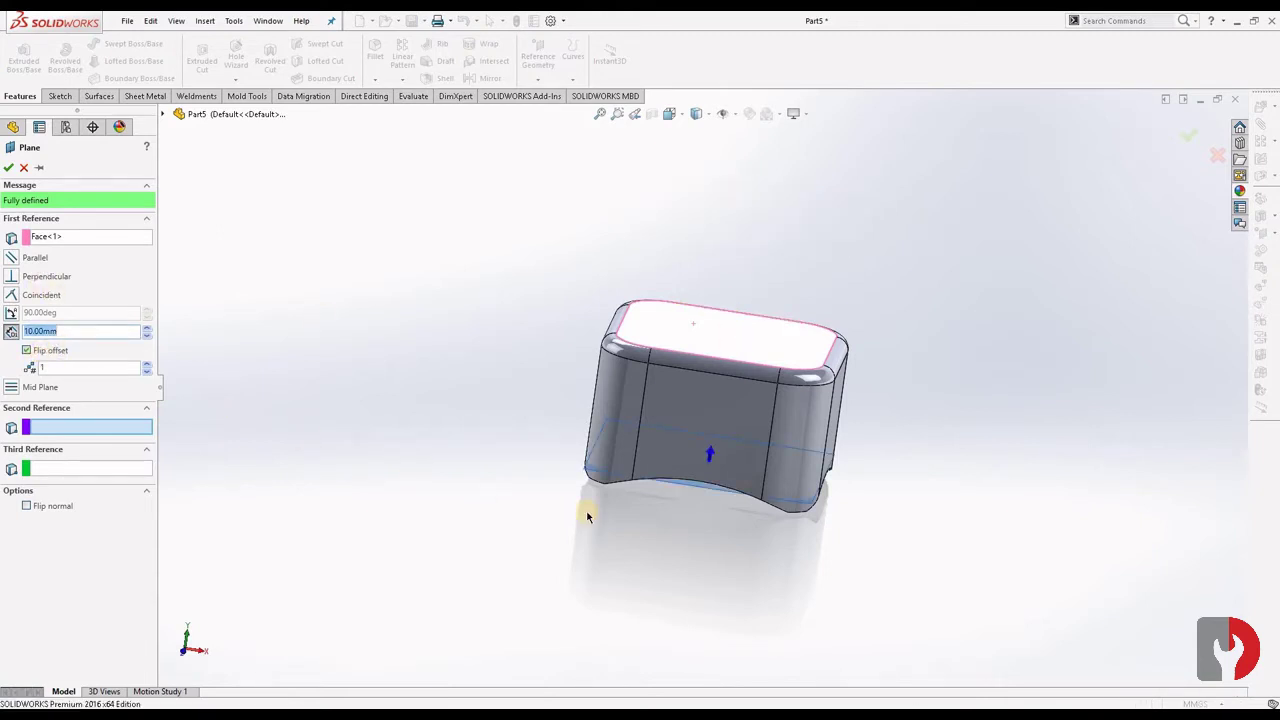
{"action": "mouse_move", "coordinate": [588, 516]}
{"action": "middle_mouse_down"}
{"action": "mouse_move", "coordinate": [694, 491]}
{"action": "mouse_move", "coordinate": [710, 395]}
{"action": "middle_mouse_up"}
{"action": "scroll", "coordinate": [710, 395], "scroll_direction": "down", "scroll_amount": 2}
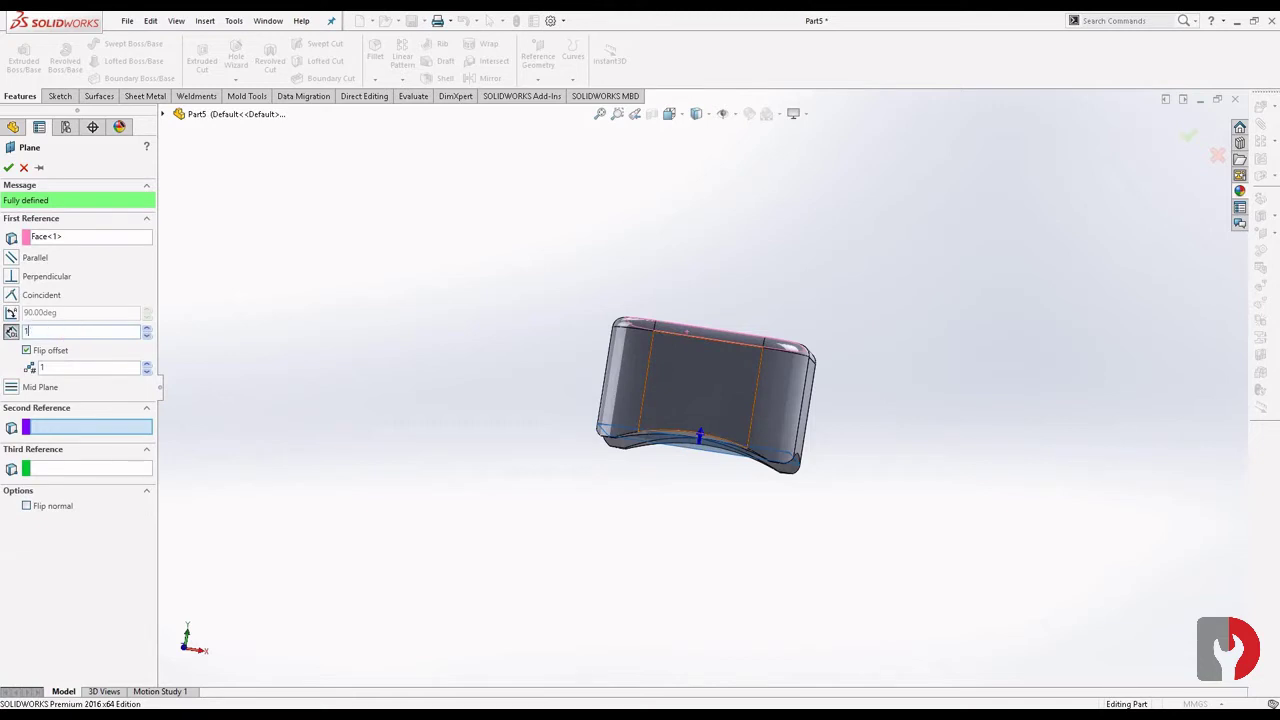
{"action": "type", "text": "7"}
{"action": "key", "text": "Return"}
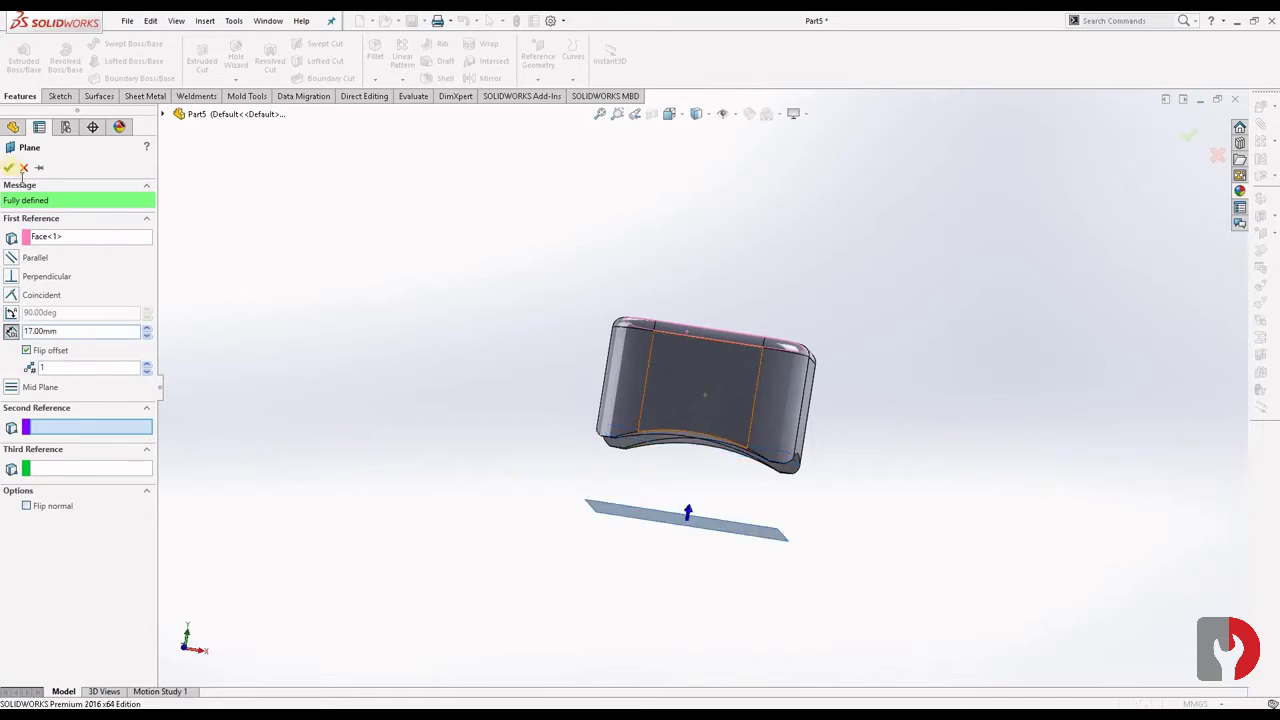
{"action": "left_click", "coordinate": [9, 168]}
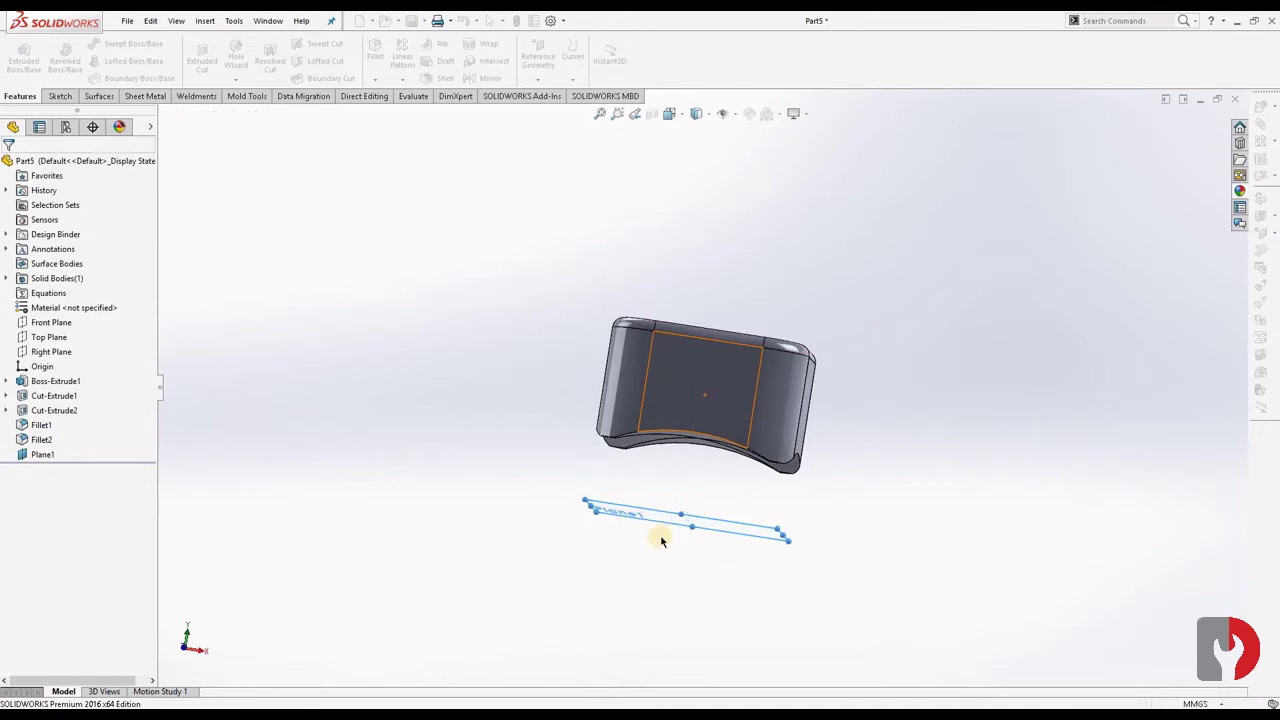
Switch to the Bottom view and open Sketch4 on Plane1
{"action": "middle_click_drag", "start_coordinate": [727, 431], "coordinate": [720, 486]}
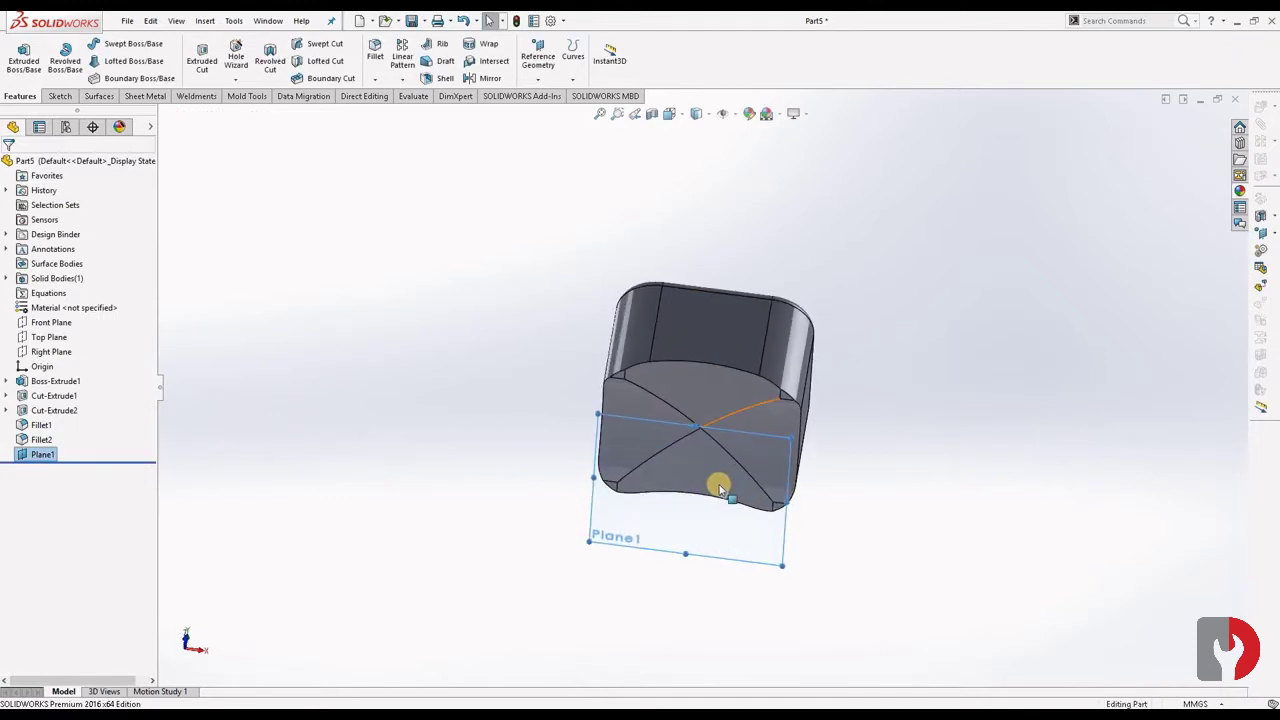
{"action": "left_click", "coordinate": [715, 530]}
{"action": "right_click", "coordinate": [715, 530]}
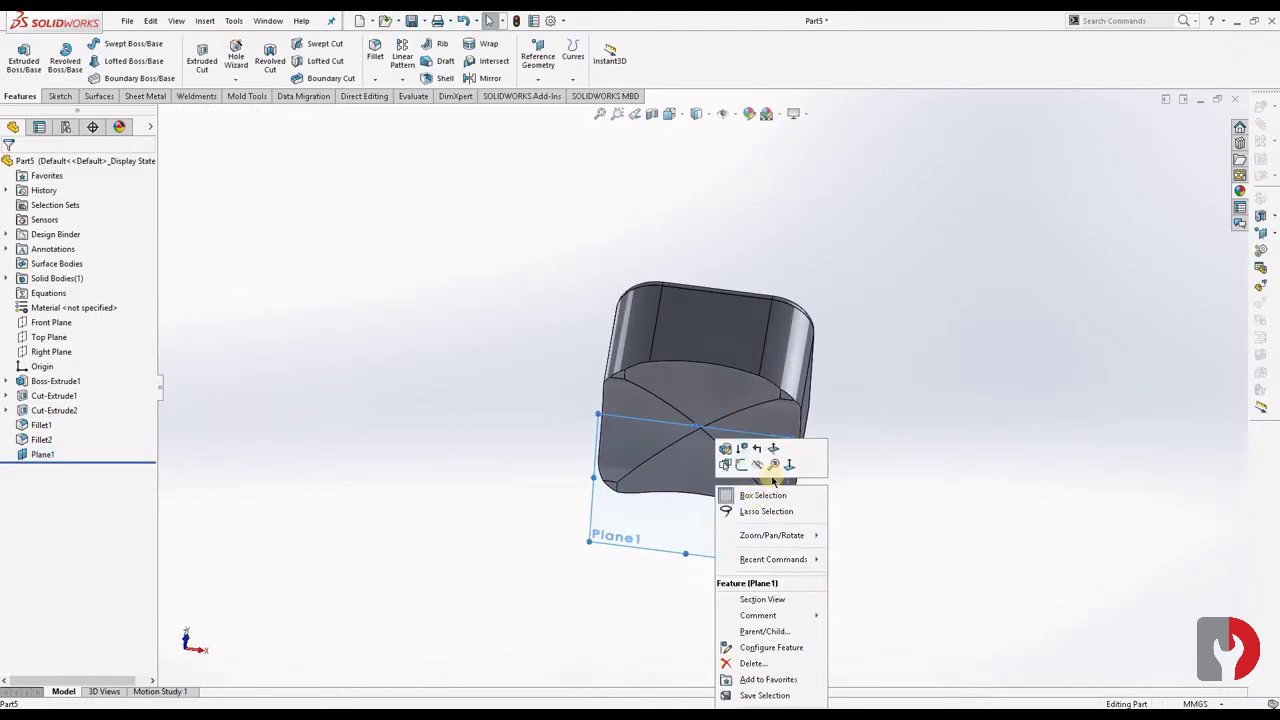
{"action": "left_click", "coordinate": [795, 466]}
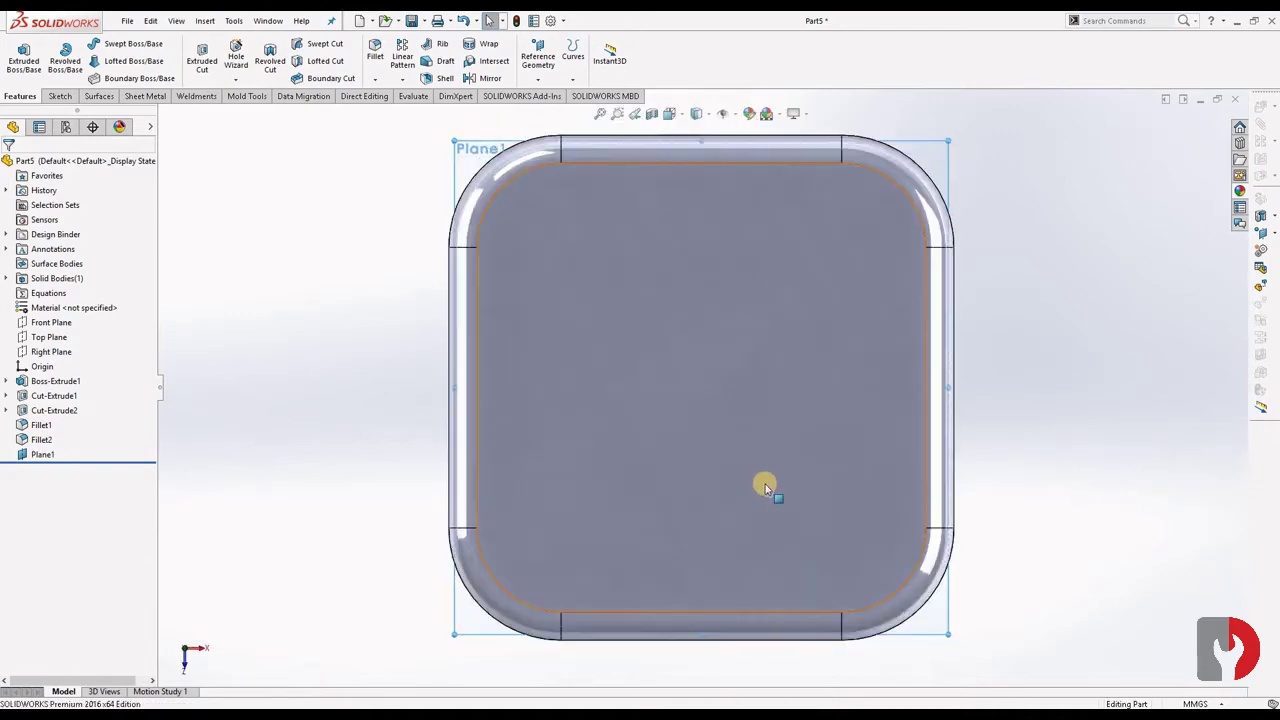
{"action": "mouse_move", "coordinate": [758, 651]}
{"action": "middle_mouse_down"}
{"action": "mouse_move", "coordinate": [791, 331]}
{"action": "mouse_move", "coordinate": [737, 551]}
{"action": "mouse_move", "coordinate": [712, 432]}
{"action": "middle_mouse_up"}
{"action": "key", "text": "space"}
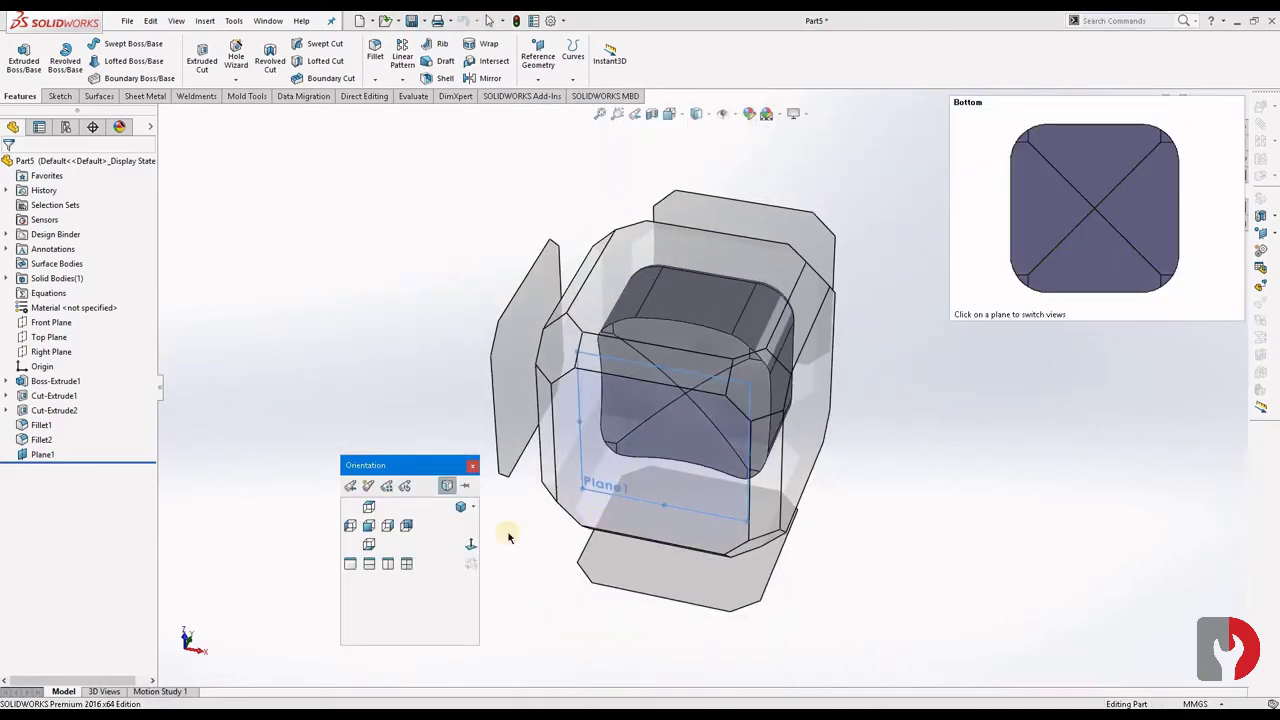
{"action": "mouse_move", "coordinate": [668, 565]}
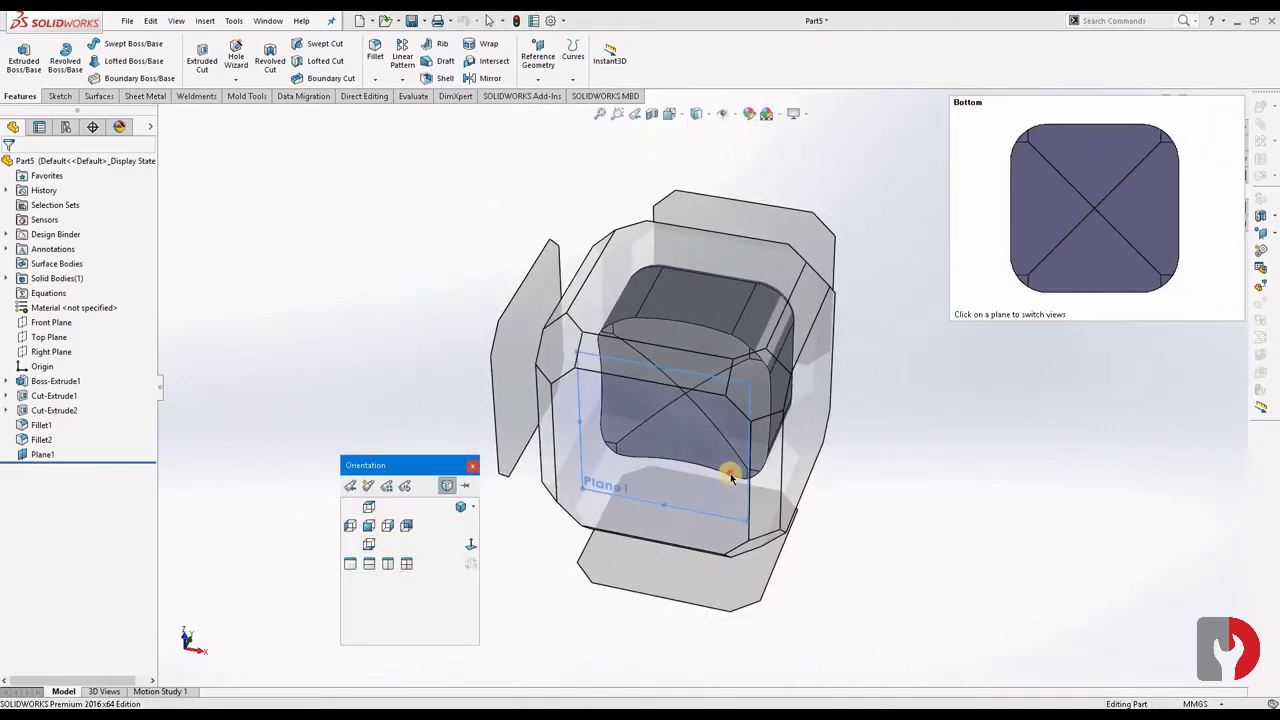
{"action": "left_click", "coordinate": [731, 478]}
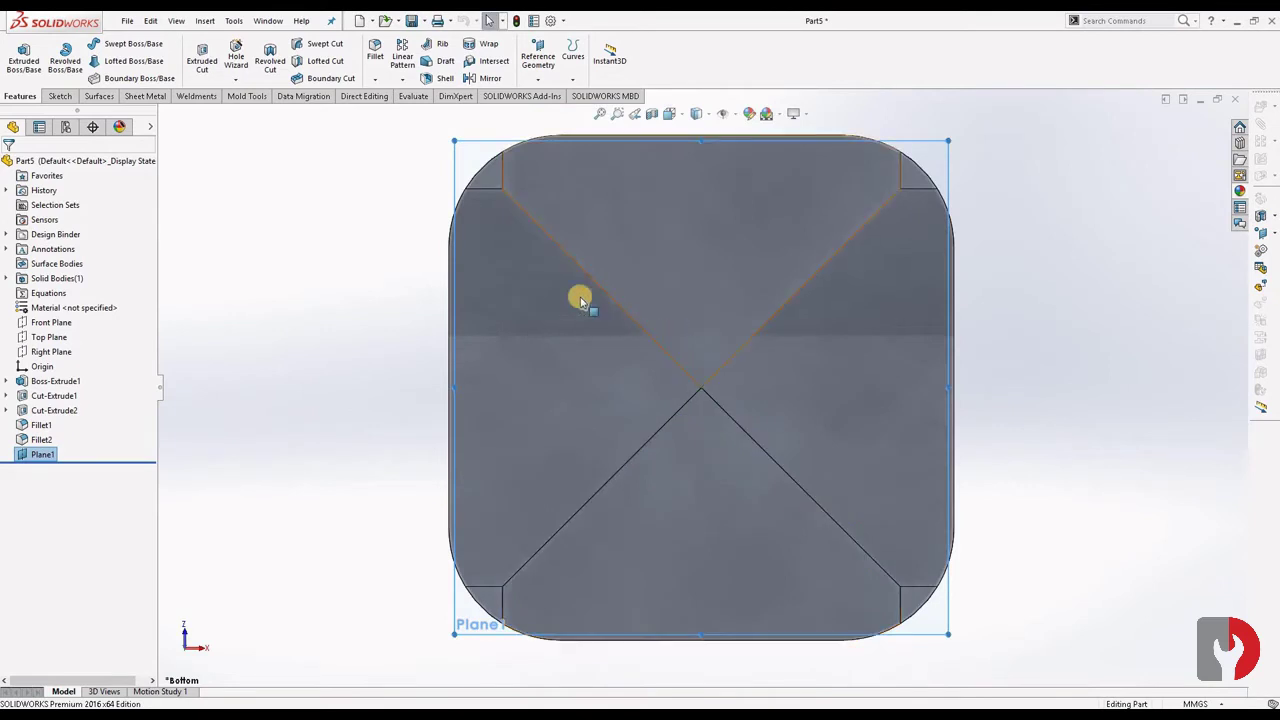
{"action": "left_click", "coordinate": [581, 300]}
{"action": "left_click", "coordinate": [458, 150]}
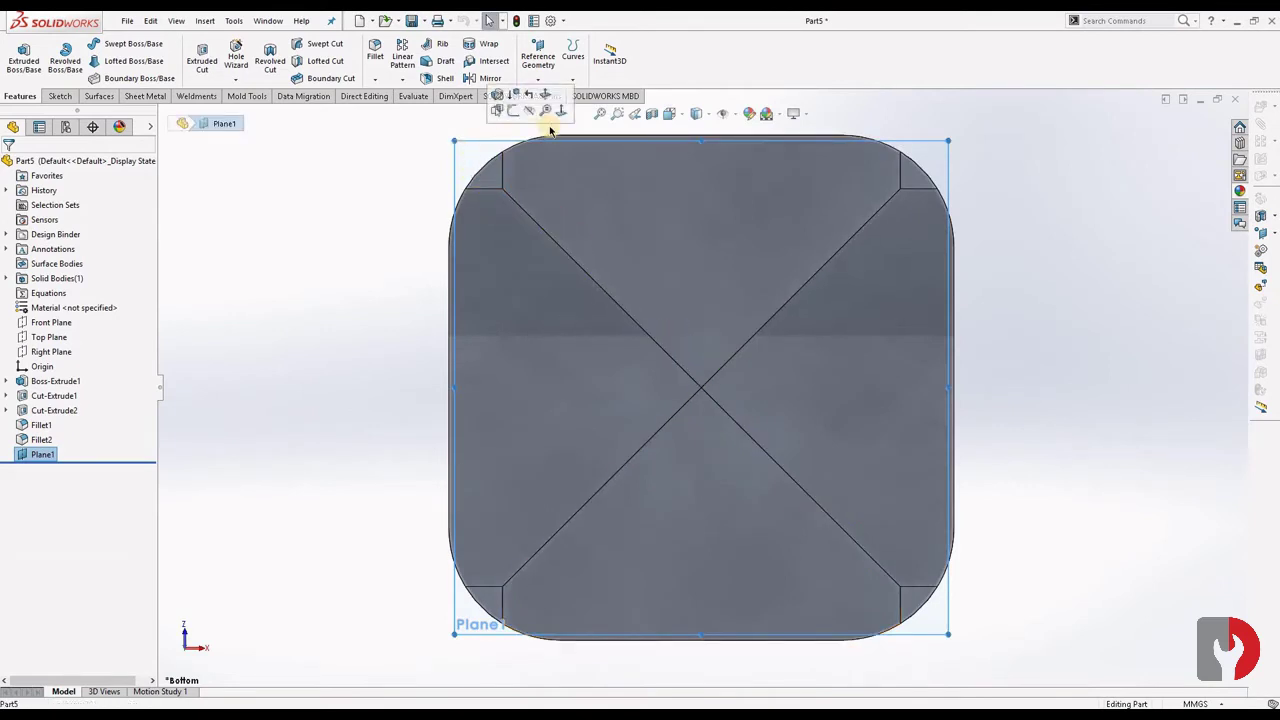
{"action": "left_click", "coordinate": [514, 114]}
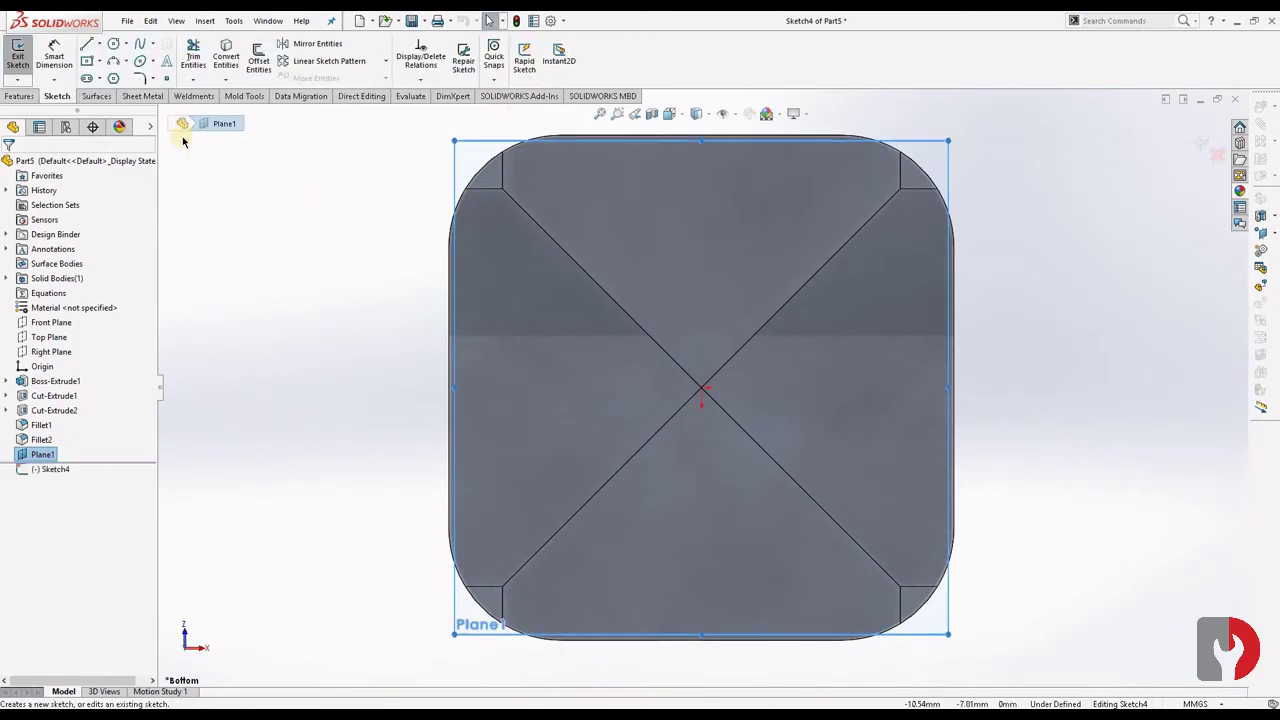
Draw a circle centred on the origin and dimension it to 7 mm diameter
{"action": "left_click", "coordinate": [113, 45]}
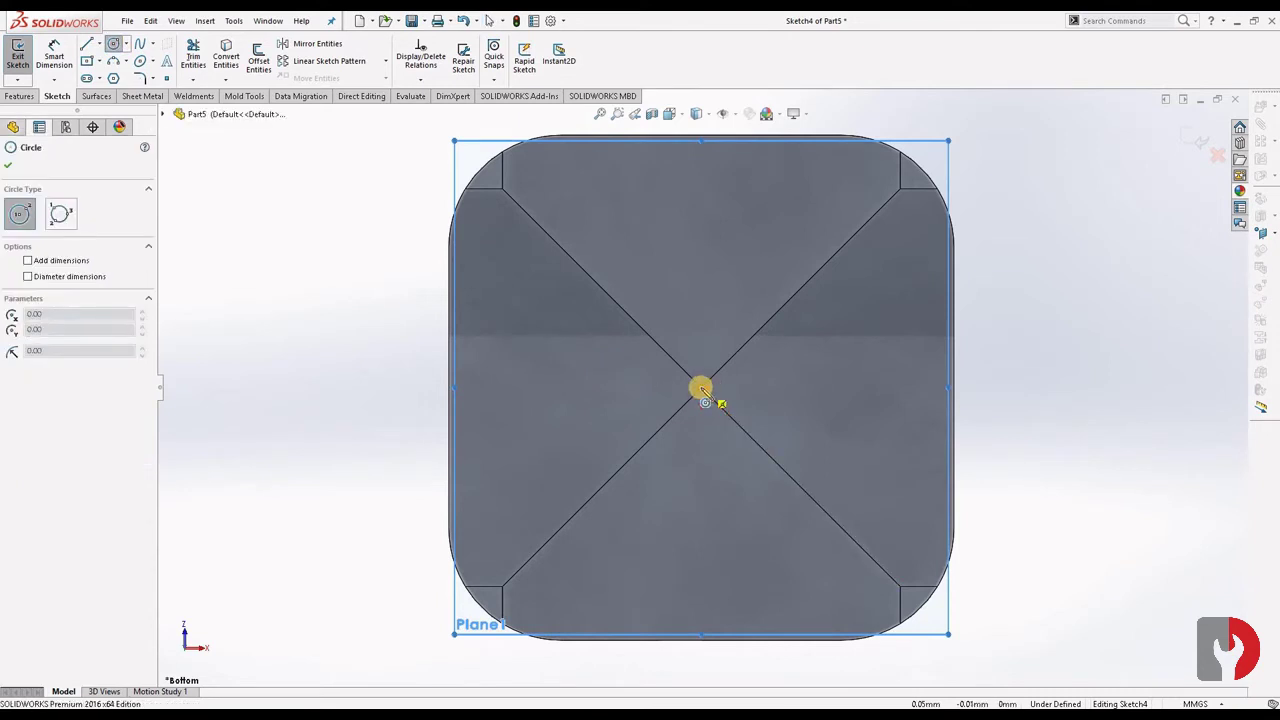
{"action": "left_click", "coordinate": [702, 390]}
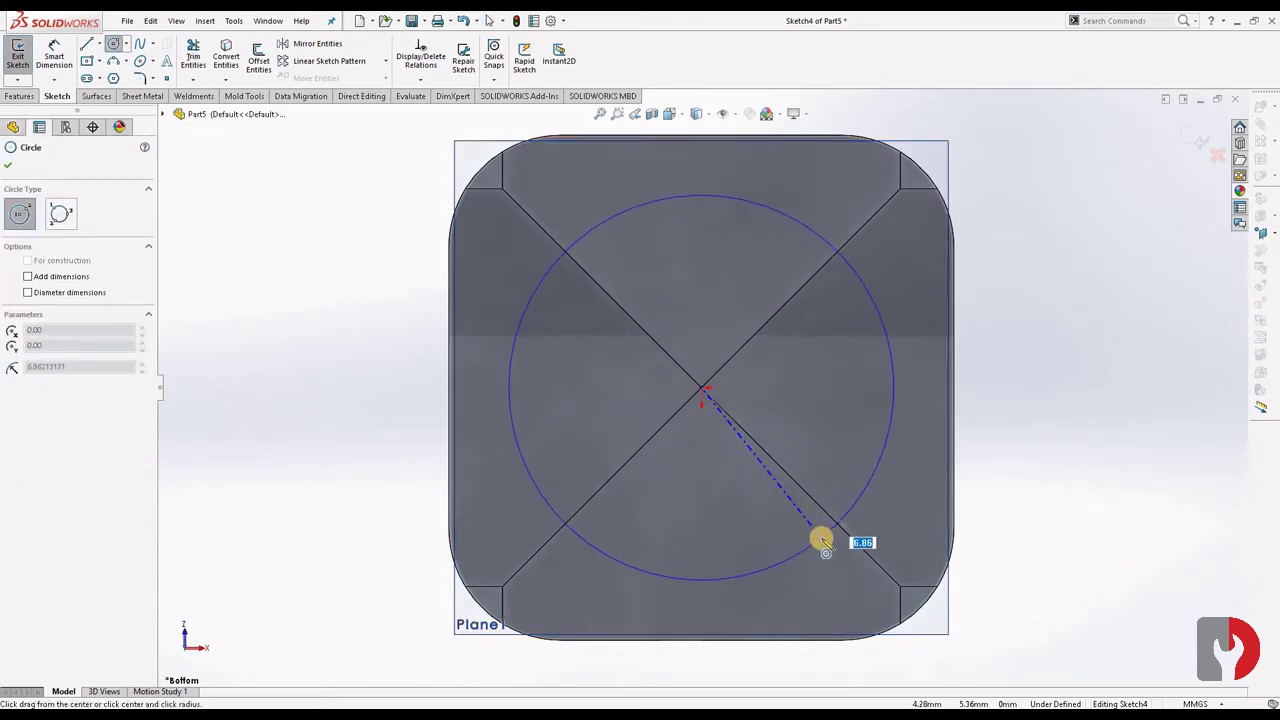
{"action": "left_click", "coordinate": [822, 541]}
{"action": "key", "text": "Escape"}
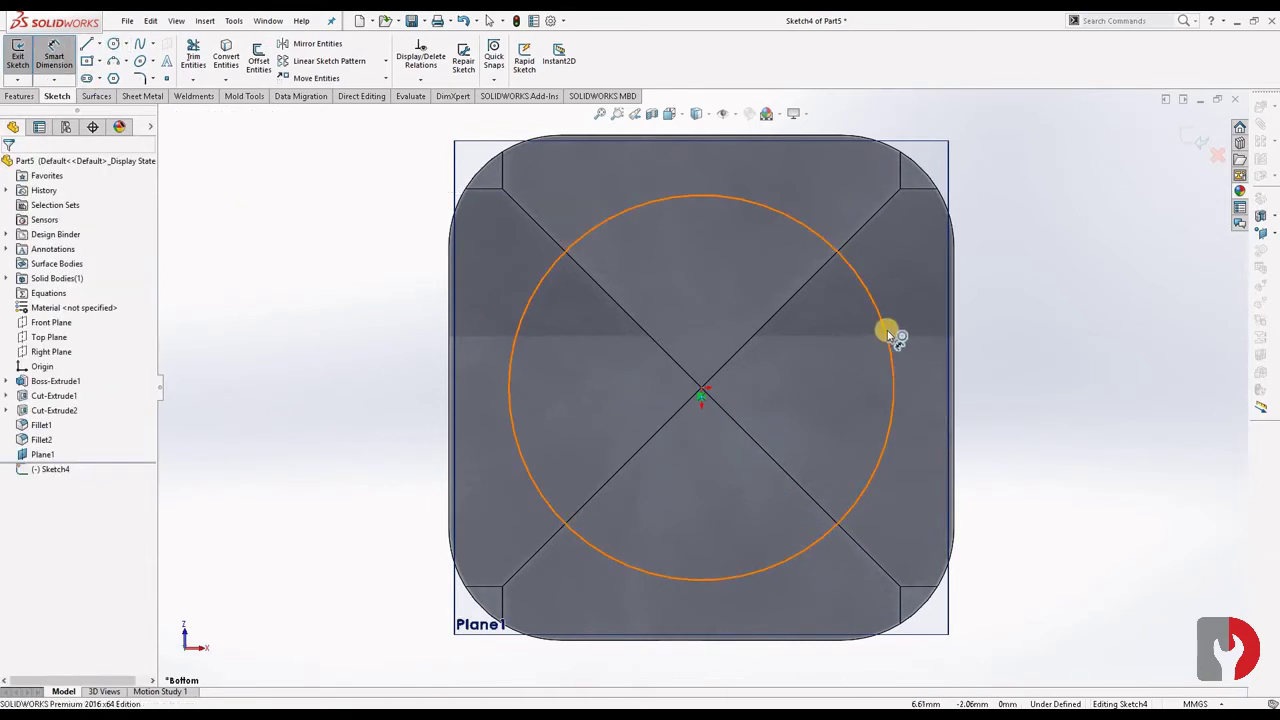
{"action": "left_click", "coordinate": [888, 332]}
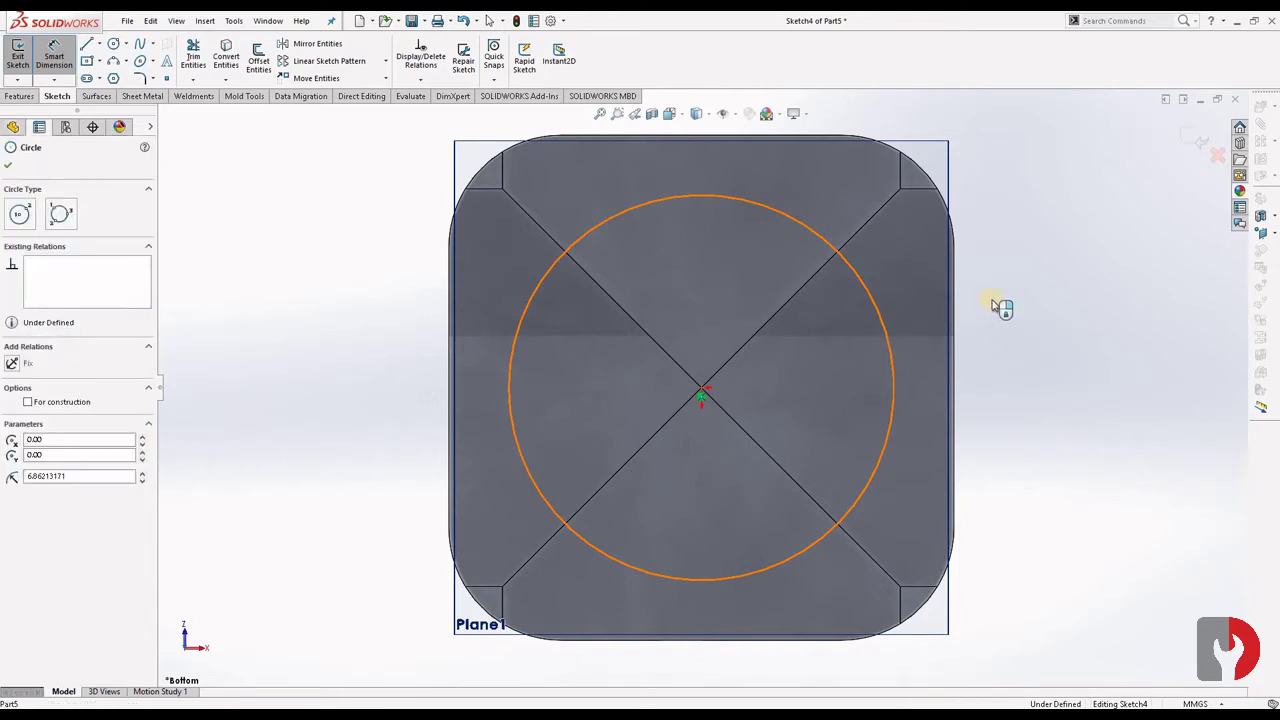
{"action": "left_click", "coordinate": [1057, 133]}
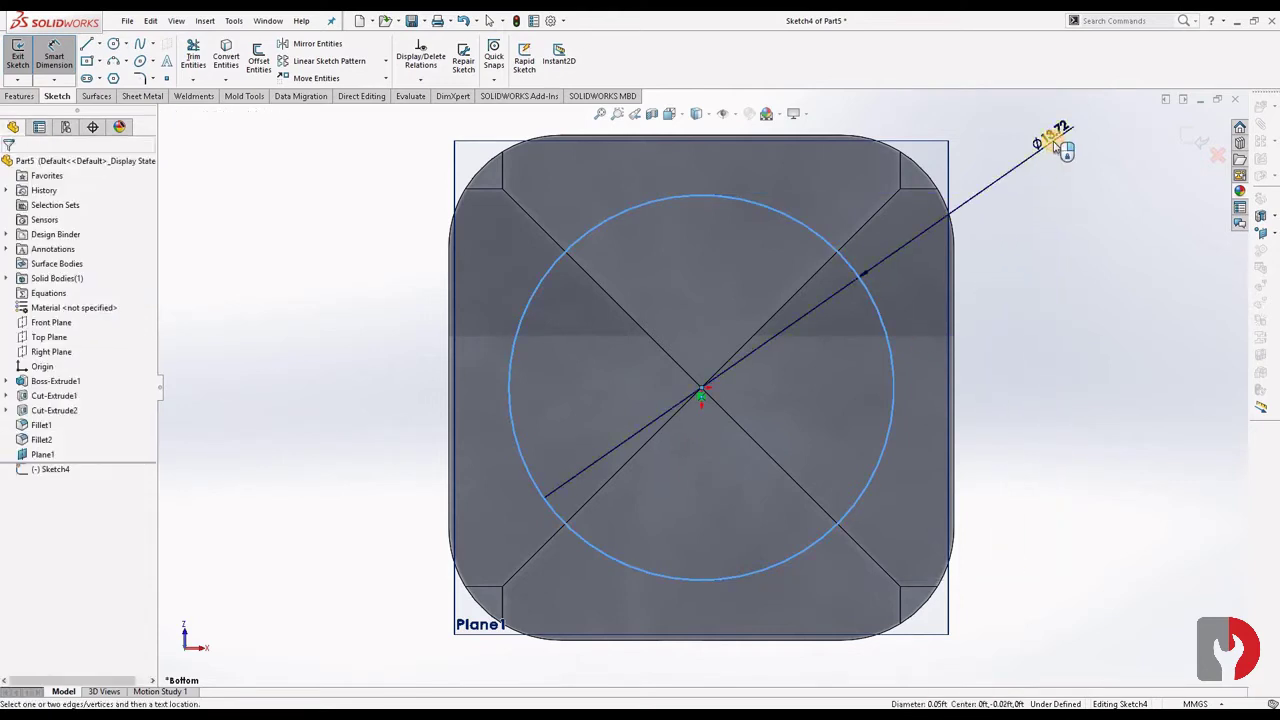
{"action": "type", "text": "7"}
{"action": "key", "text": "Return"}
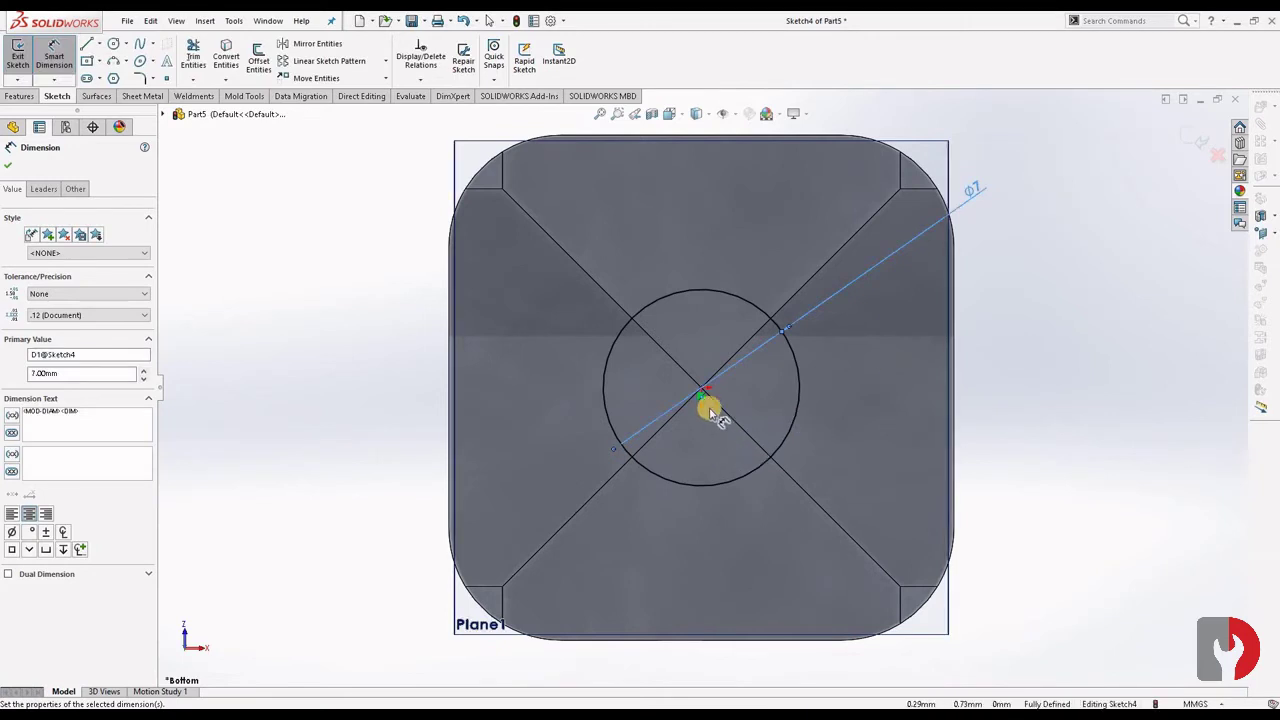
Add a concentric circle at the origin dimensioned to 4 mm diameter
{"action": "left_click", "coordinate": [113, 43]}
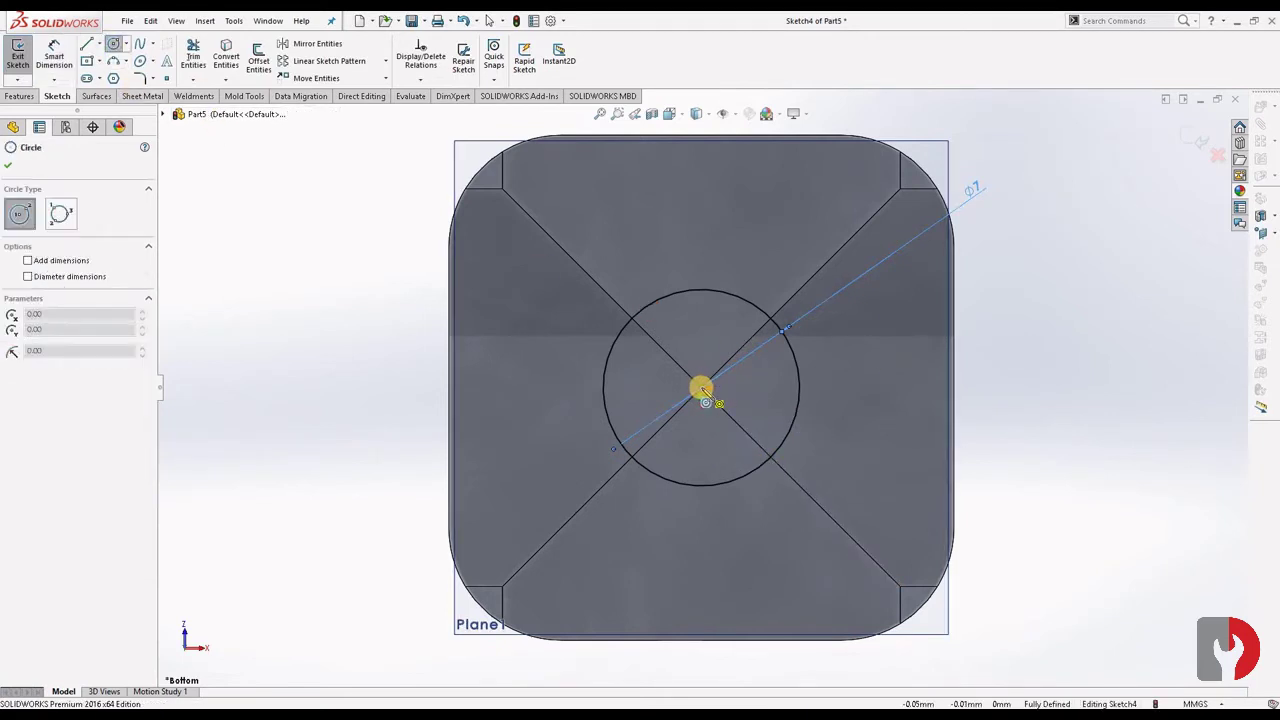
{"action": "left_click", "coordinate": [702, 390]}
{"action": "left_click", "coordinate": [740, 418]}
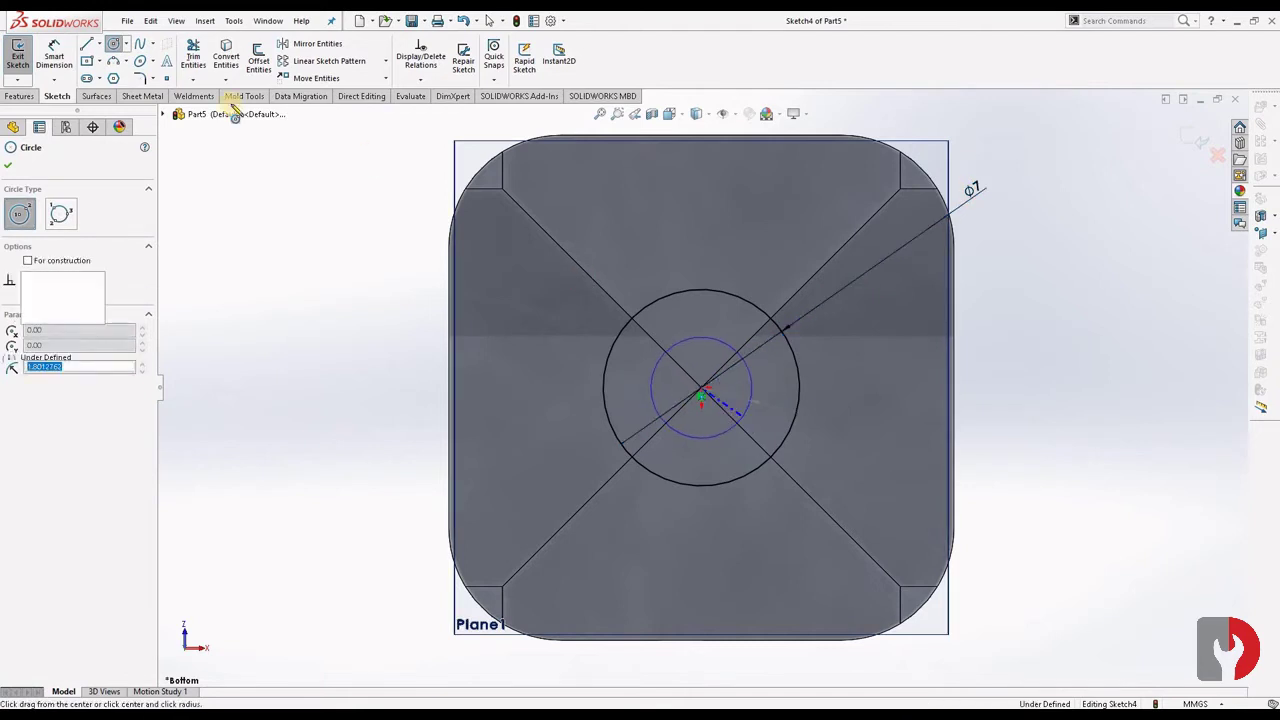
{"action": "left_click", "coordinate": [55, 47]}
{"action": "left_click", "coordinate": [752, 381]}
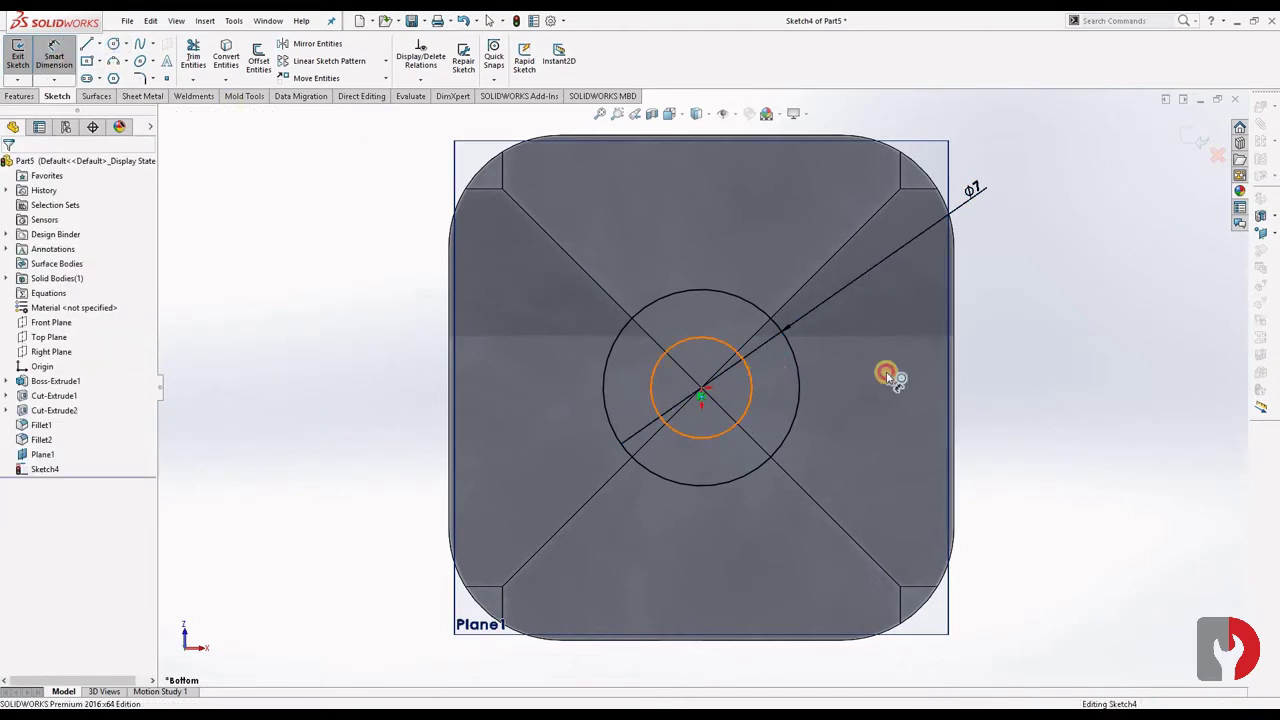
{"action": "left_click", "coordinate": [1067, 322]}
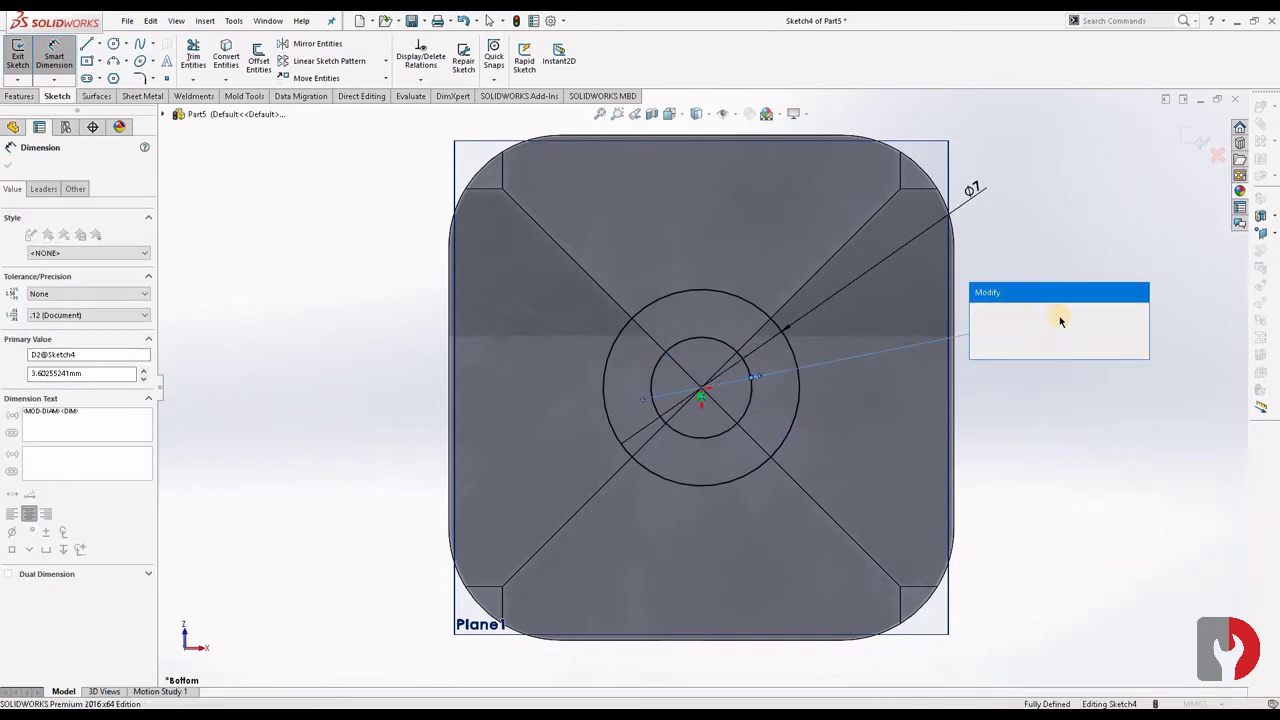
{"action": "type", "text": "4"}
{"action": "key", "text": "Return"}
{"action": "left_click", "coordinate": [10, 168]}
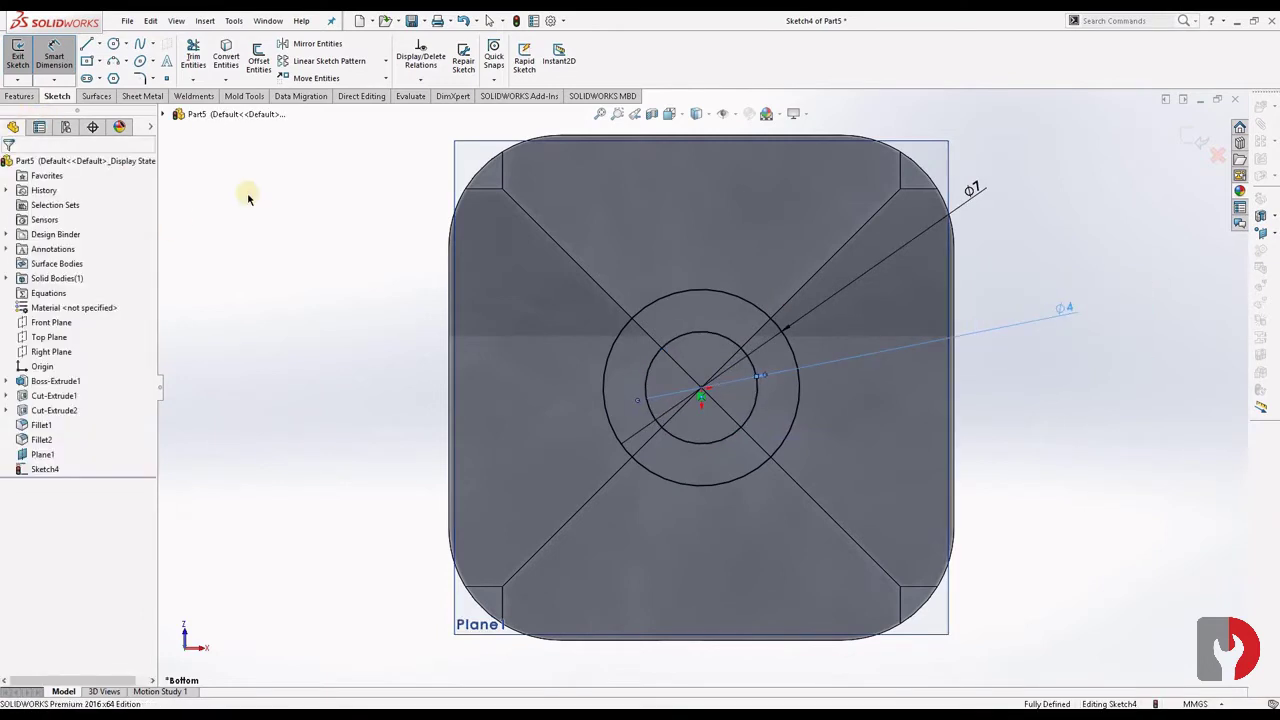
{"action": "left_click", "coordinate": [16, 96]}
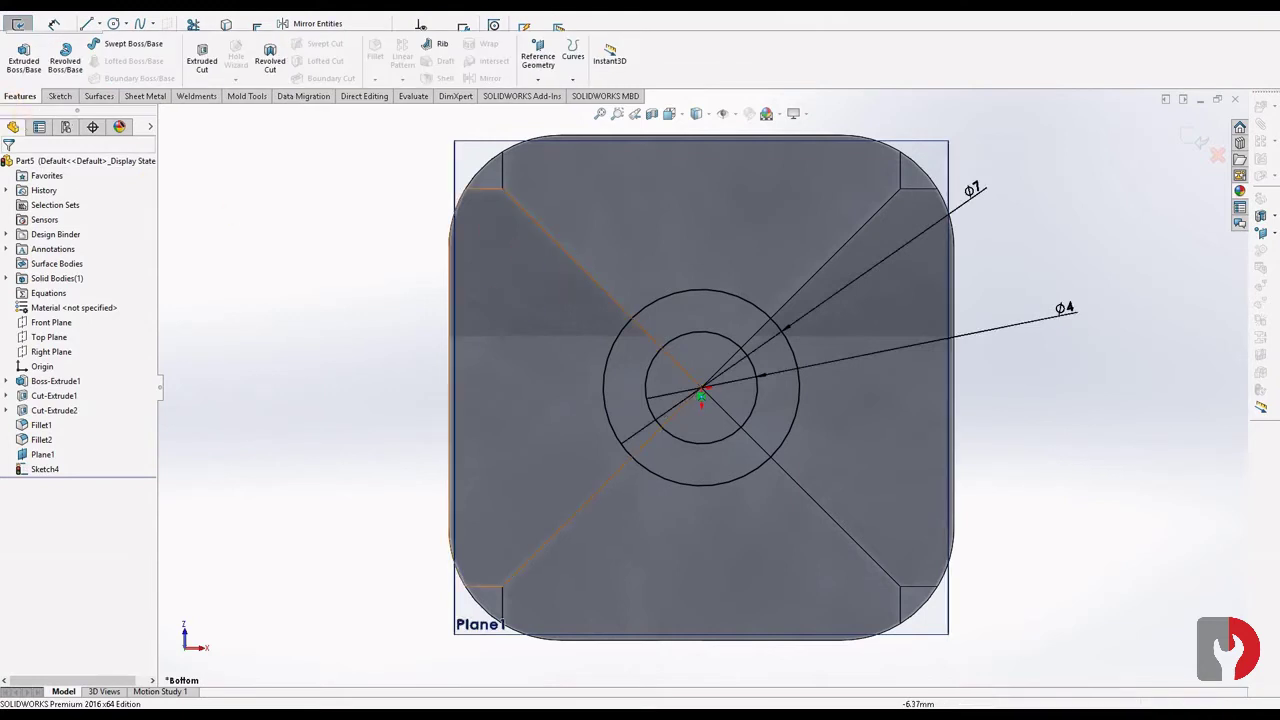
Extrude Sketch4's 7 mm/4 mm ring Up To Next to form the knob's hollow stem
{"action": "left_click", "coordinate": [24, 60]}
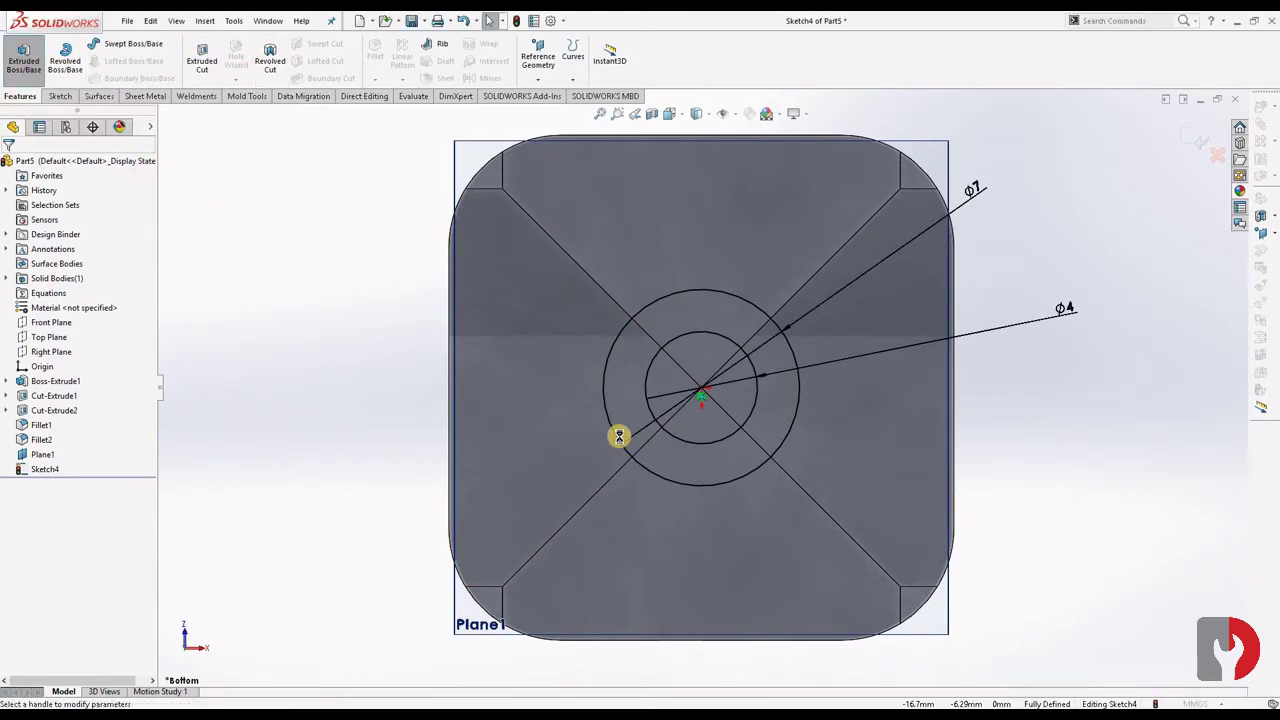
{"action": "left_click", "coordinate": [743, 450]}
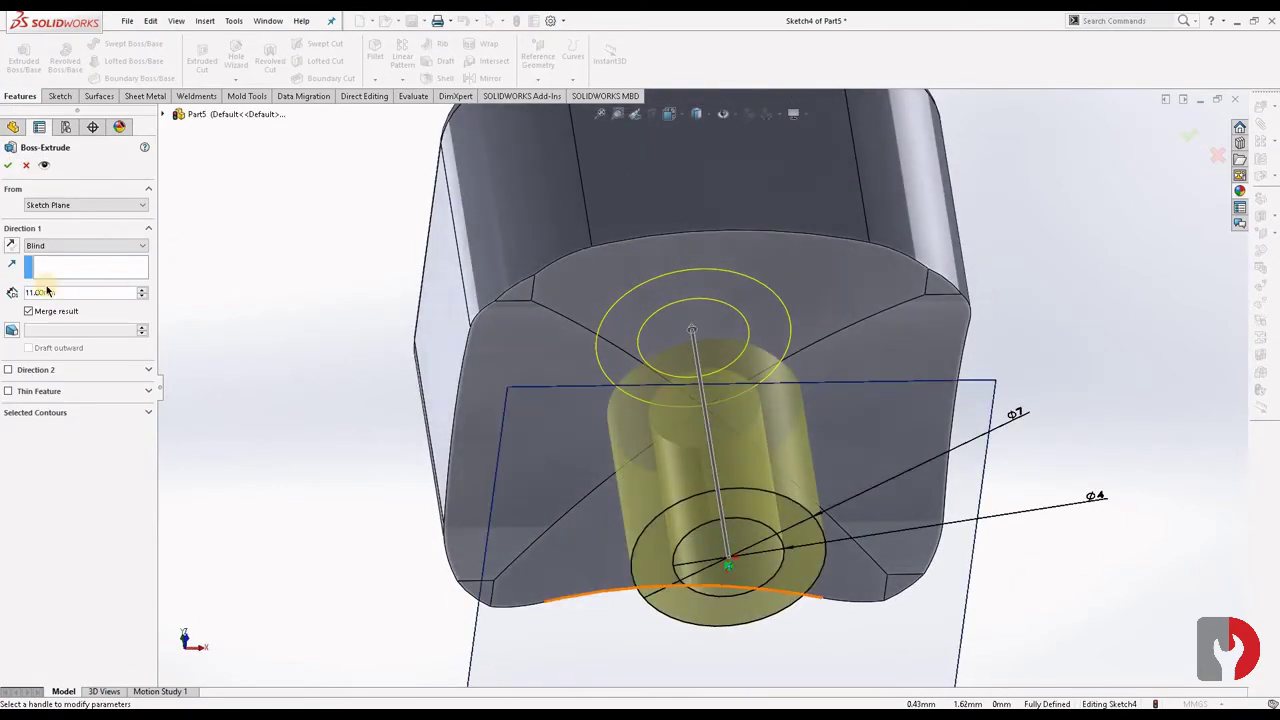
{"action": "left_click", "coordinate": [77, 245]}
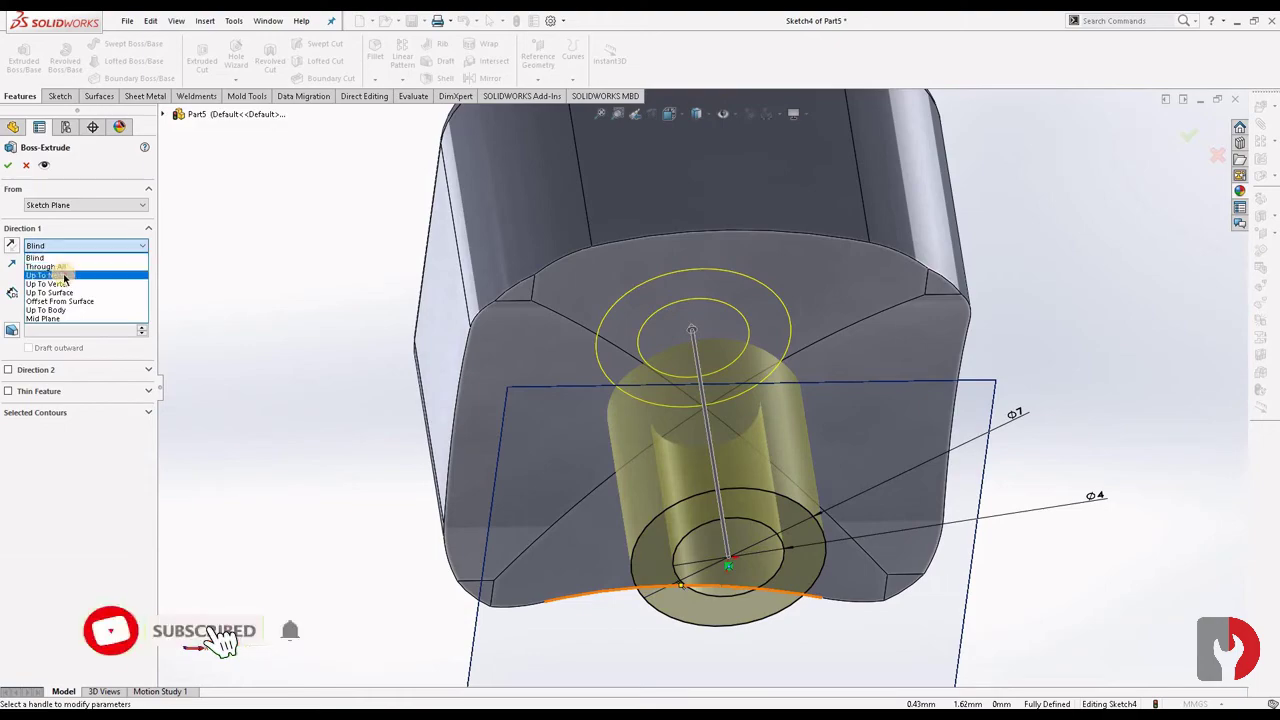
{"action": "left_click", "coordinate": [63, 275]}
{"action": "mouse_move", "coordinate": [887, 465]}
{"action": "middle_mouse_down"}
{"action": "mouse_move", "coordinate": [933, 565]}
{"action": "mouse_move", "coordinate": [971, 514]}
{"action": "mouse_move", "coordinate": [1034, 480]}
{"action": "mouse_move", "coordinate": [971, 463]}
{"action": "mouse_move", "coordinate": [916, 490]}
{"action": "mouse_move", "coordinate": [880, 470]}
{"action": "middle_mouse_up"}
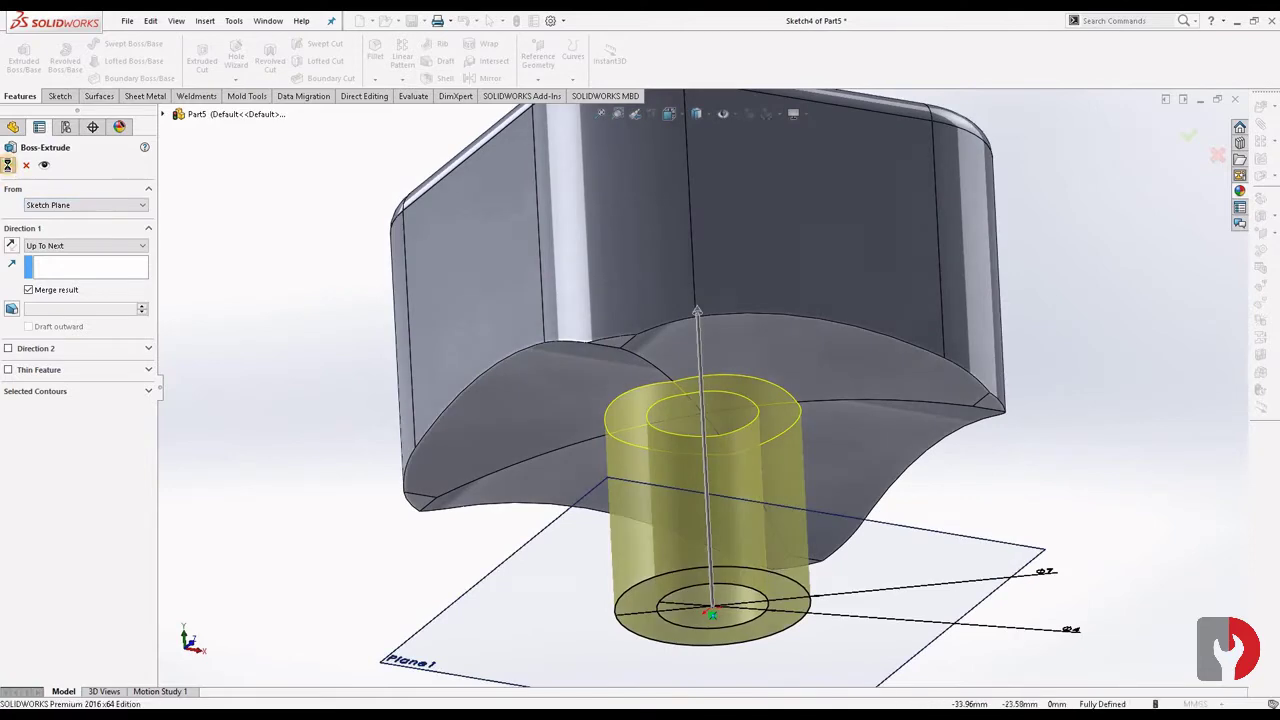
{"action": "left_click", "coordinate": [9, 169]}
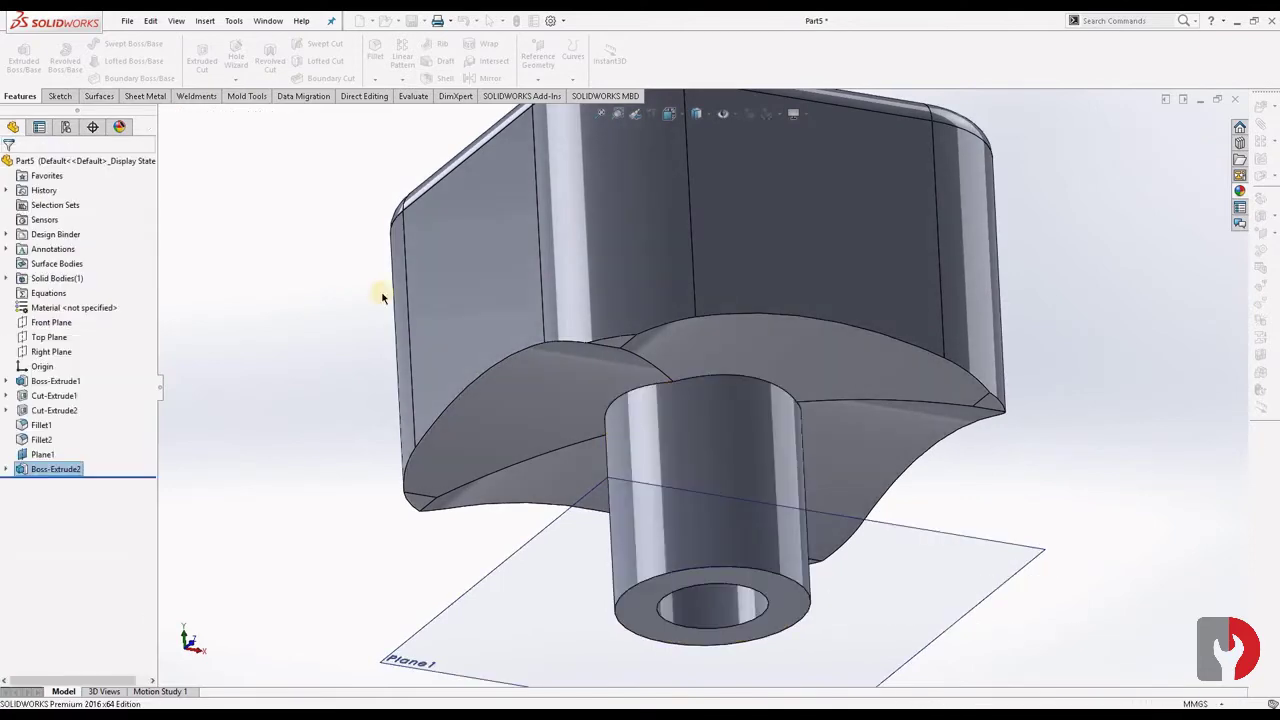
{"action": "mouse_move", "coordinate": [700, 420]}
{"action": "middle_mouse_down"}
{"action": "mouse_move", "coordinate": [789, 429]}
{"action": "mouse_move", "coordinate": [850, 352]}
{"action": "mouse_move", "coordinate": [814, 309]}
{"action": "mouse_move", "coordinate": [724, 503]}
{"action": "middle_mouse_up"}
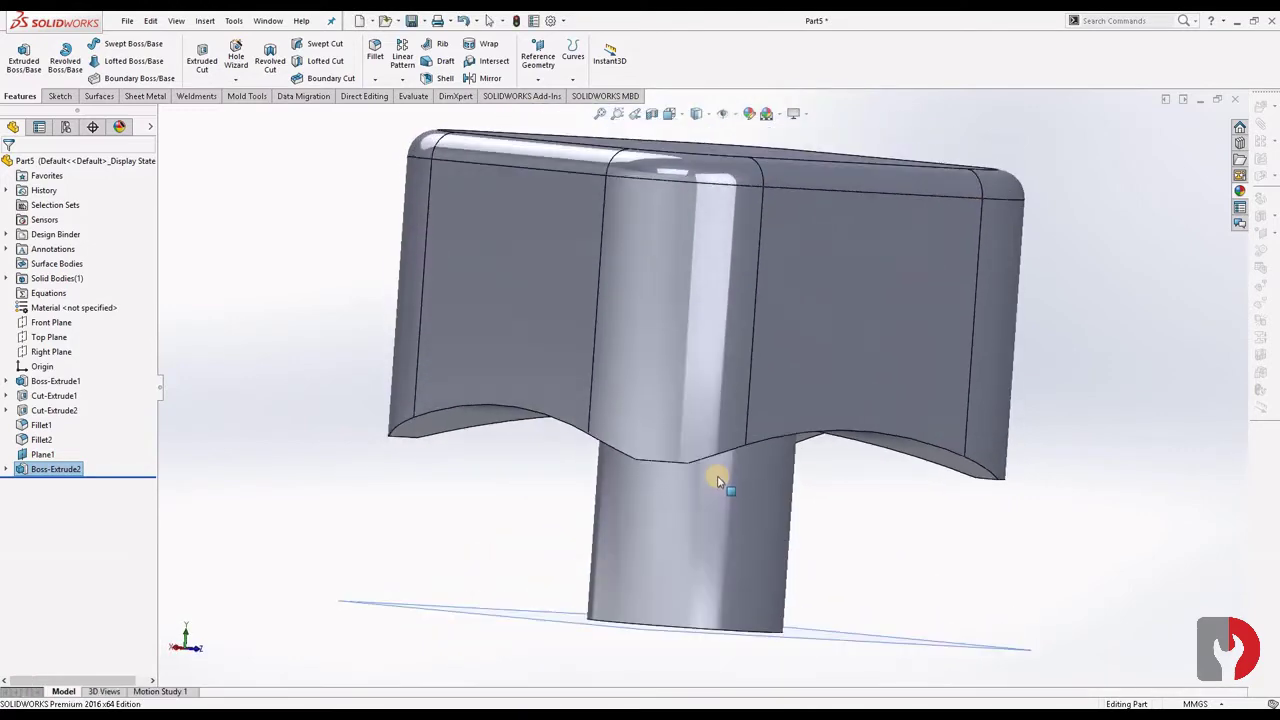
{"action": "scroll", "coordinate": [720, 480], "scroll_direction": "up", "scroll_amount": 3}
{"action": "scroll", "coordinate": [694, 466], "scroll_direction": "up", "scroll_amount": 1}
{"action": "scroll", "coordinate": [720, 449], "scroll_direction": "up", "scroll_amount": 1}
{"action": "mouse_move", "coordinate": [766, 447]}
{"action": "middle_mouse_down"}
{"action": "mouse_move", "coordinate": [771, 403]}
{"action": "mouse_move", "coordinate": [746, 349]}
{"action": "mouse_move", "coordinate": [686, 351]}
{"action": "mouse_move", "coordinate": [574, 429]}
{"action": "mouse_move", "coordinate": [471, 349]}
{"action": "mouse_move", "coordinate": [586, 360]}
{"action": "mouse_move", "coordinate": [648, 349]}
{"action": "mouse_move", "coordinate": [625, 352]}
{"action": "middle_mouse_up"}
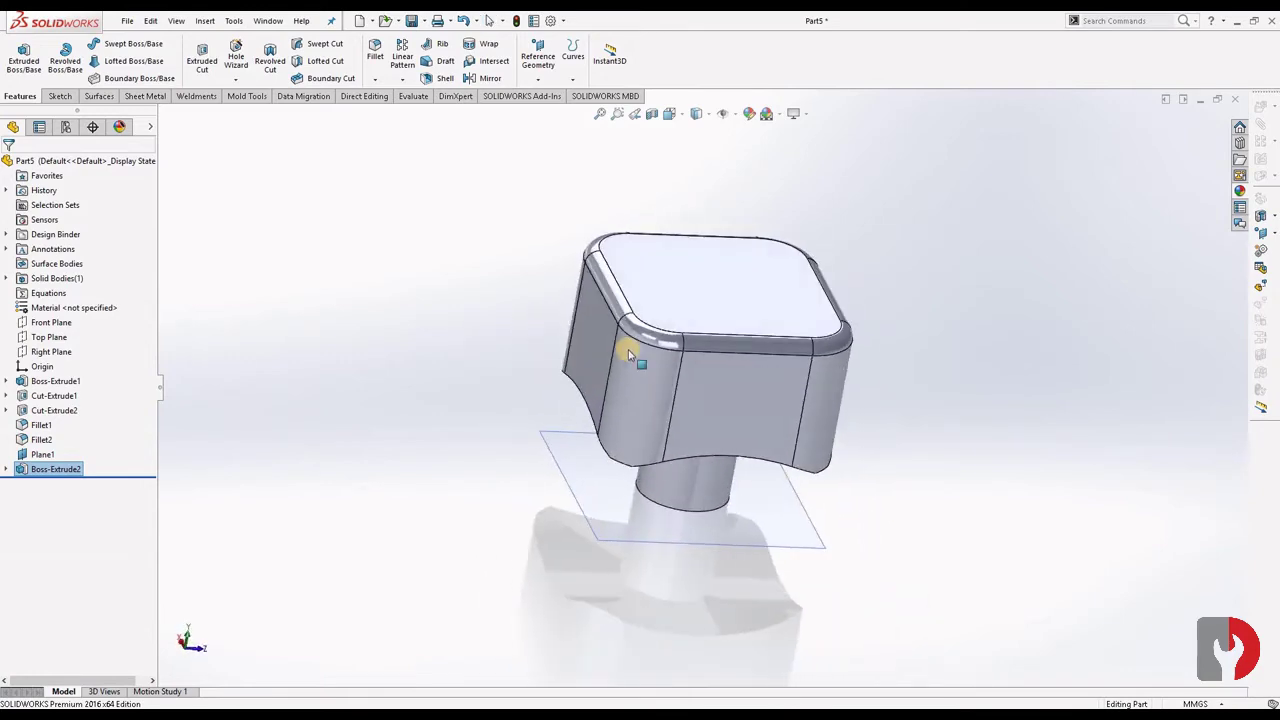
{"action": "mouse_move", "coordinate": [670, 311]}
{"action": "middle_mouse_down"}
{"action": "mouse_move", "coordinate": [749, 371]}
{"action": "mouse_move", "coordinate": [786, 437]}
{"action": "mouse_move", "coordinate": [811, 380]}
{"action": "mouse_move", "coordinate": [846, 435]}
{"action": "mouse_move", "coordinate": [914, 457]}
{"action": "mouse_move", "coordinate": [854, 420]}
{"action": "mouse_move", "coordinate": [845, 432]}
{"action": "middle_mouse_up"}
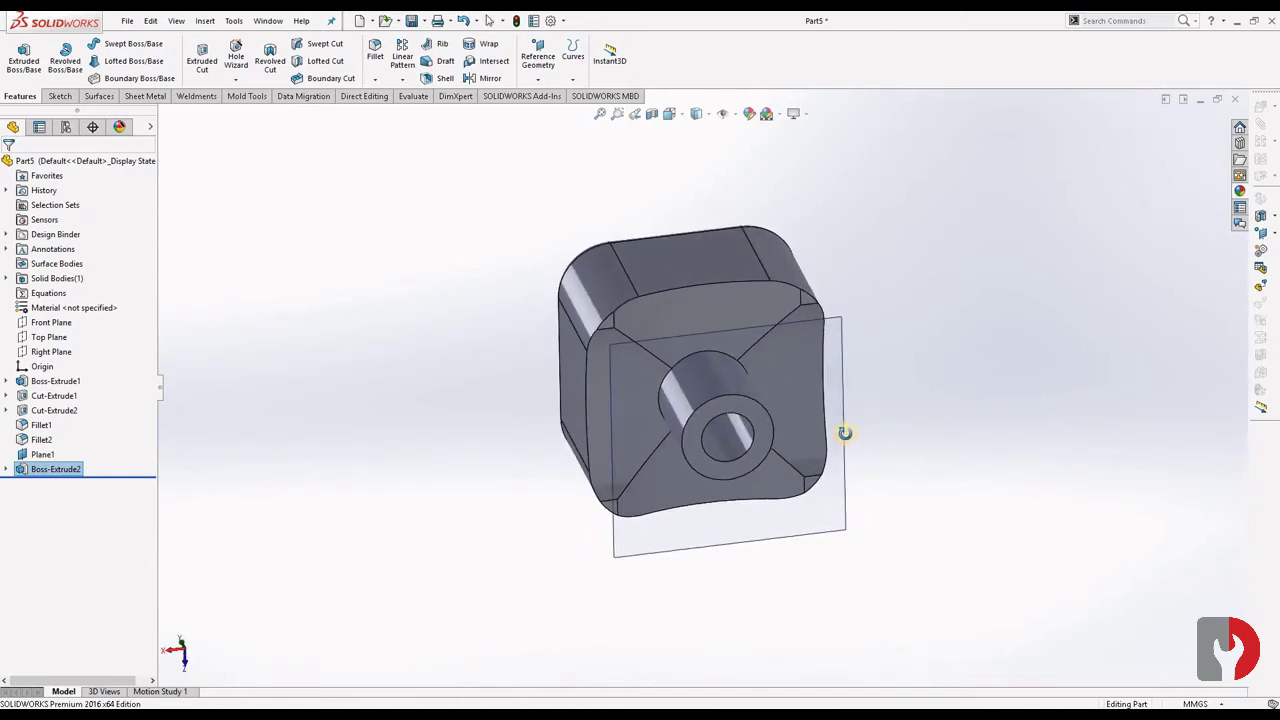
Pick the boss hole edge and the four bottom outline edges for a 1 mm fillet
{"action": "left_click", "coordinate": [729, 420]}
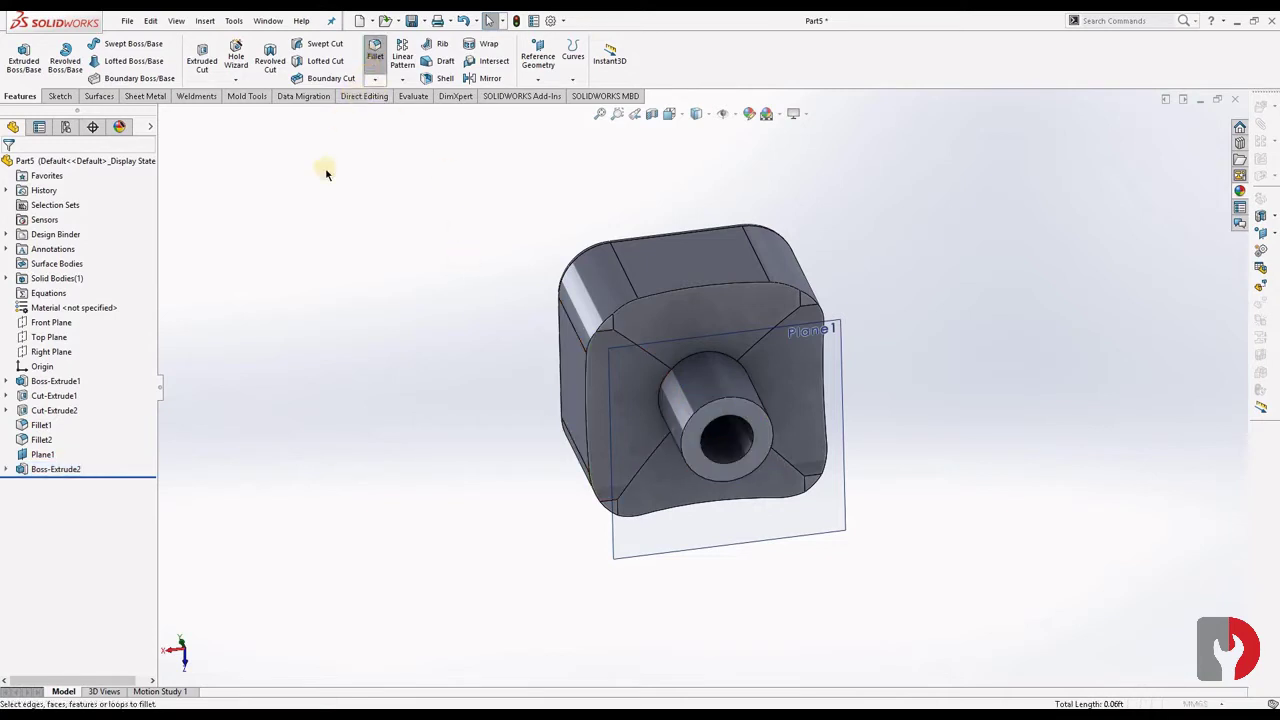
{"action": "left_click", "coordinate": [665, 296]}
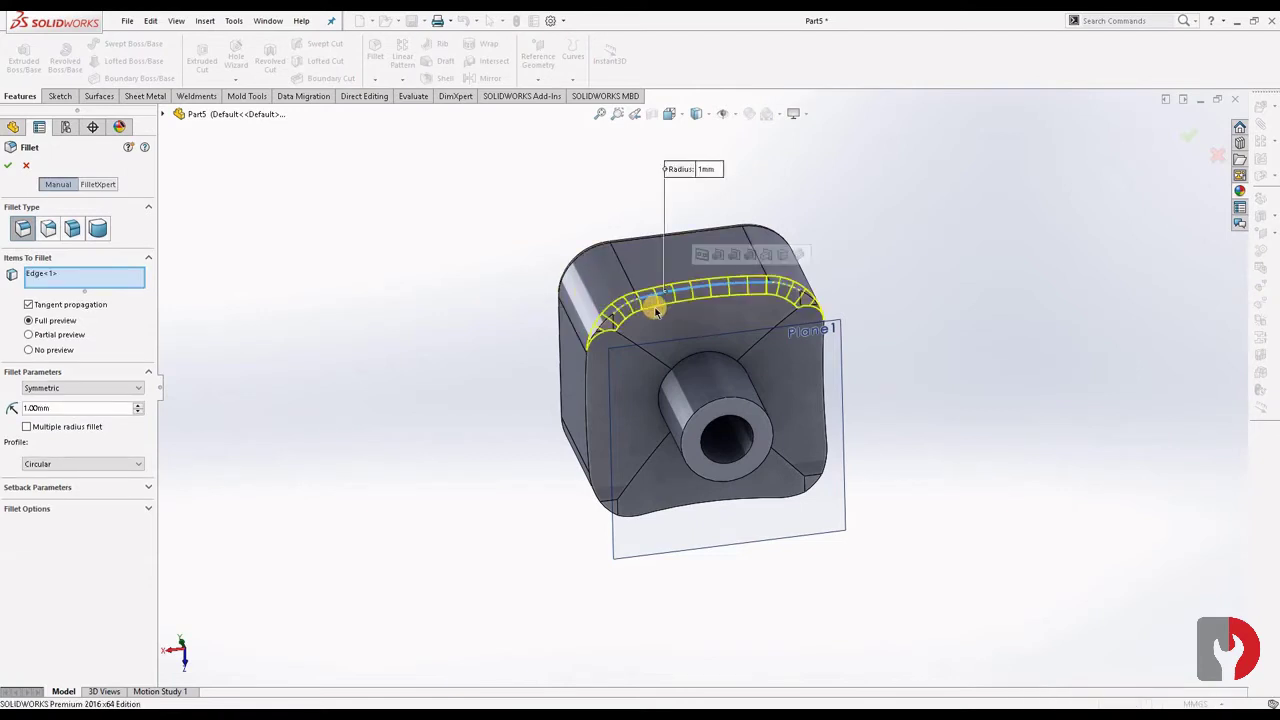
{"action": "left_click", "coordinate": [585, 400]}
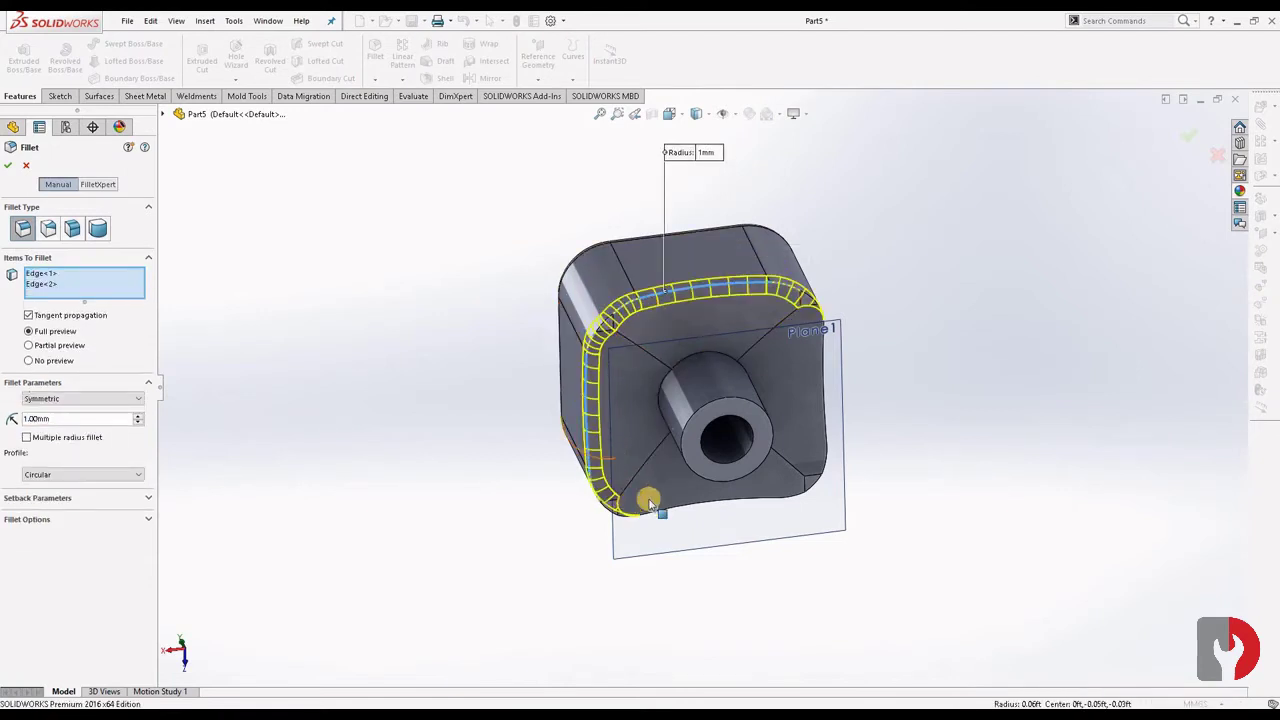
{"action": "left_click", "coordinate": [688, 510]}
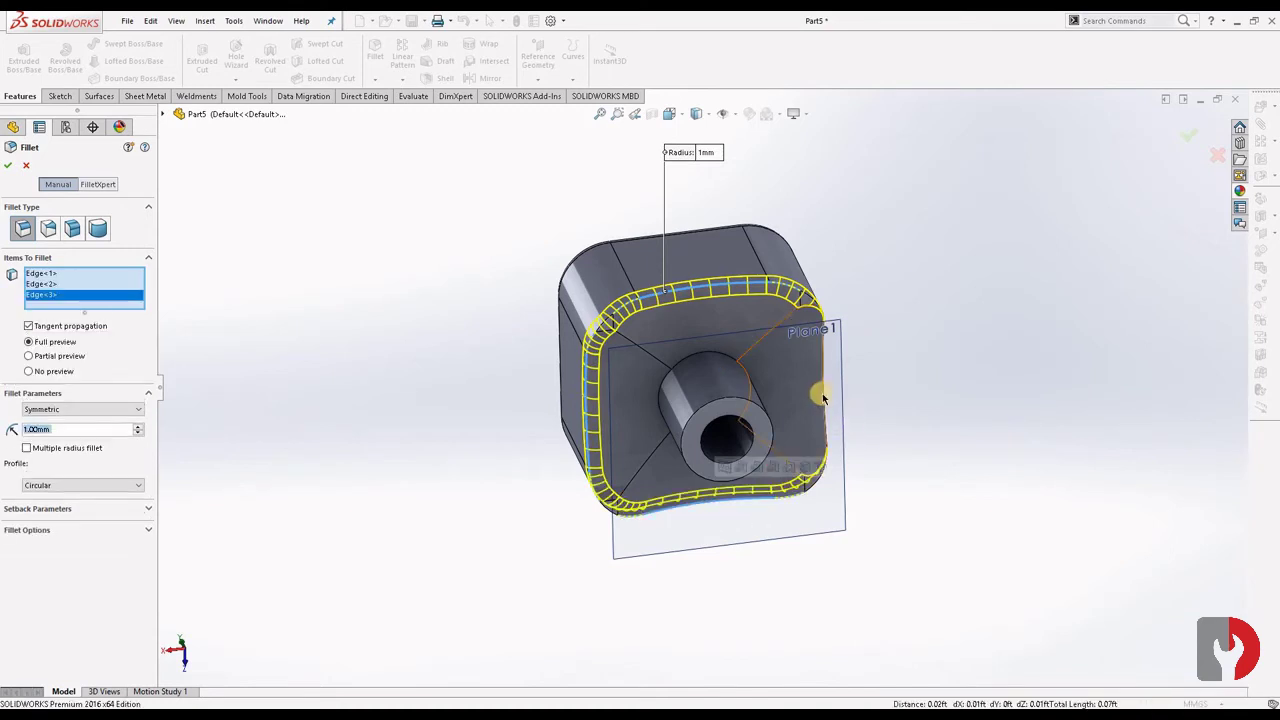
{"action": "left_click", "coordinate": [823, 395]}
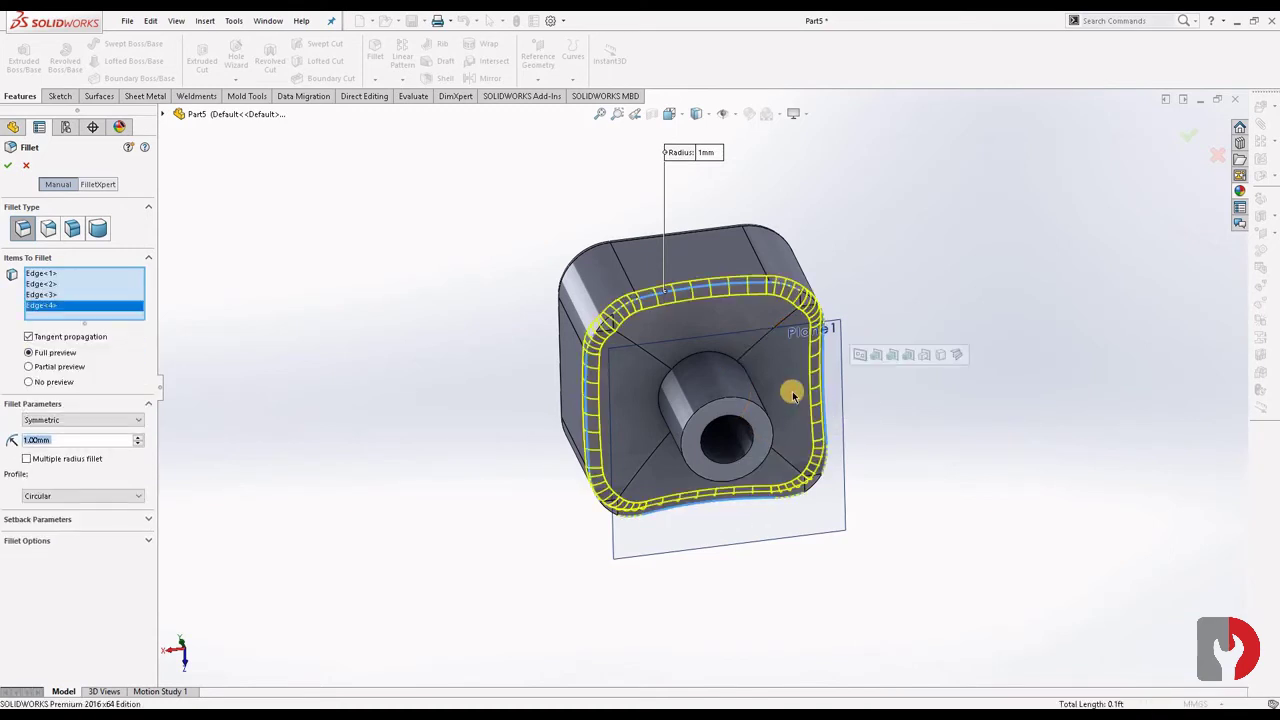
Add the four diagonal notch edges and the boss's base edge to the 1 mm fillet
{"action": "left_click", "coordinate": [645, 352]}
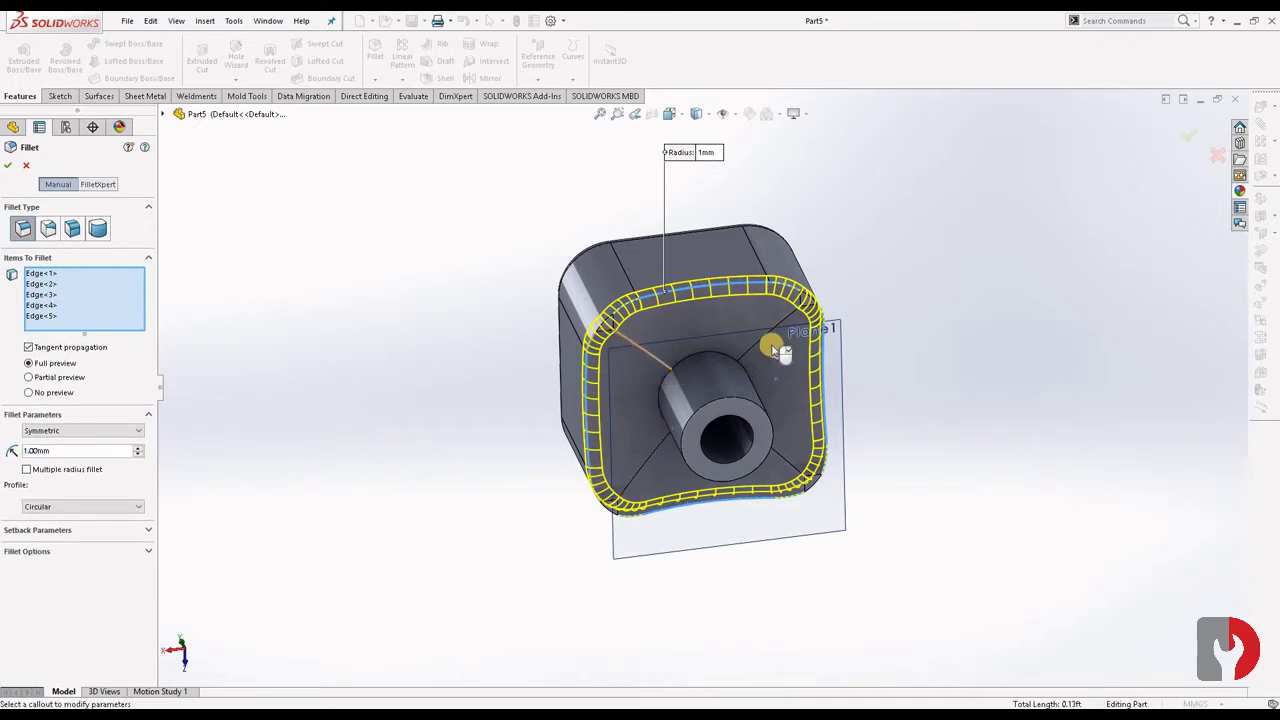
{"action": "left_click", "coordinate": [767, 340]}
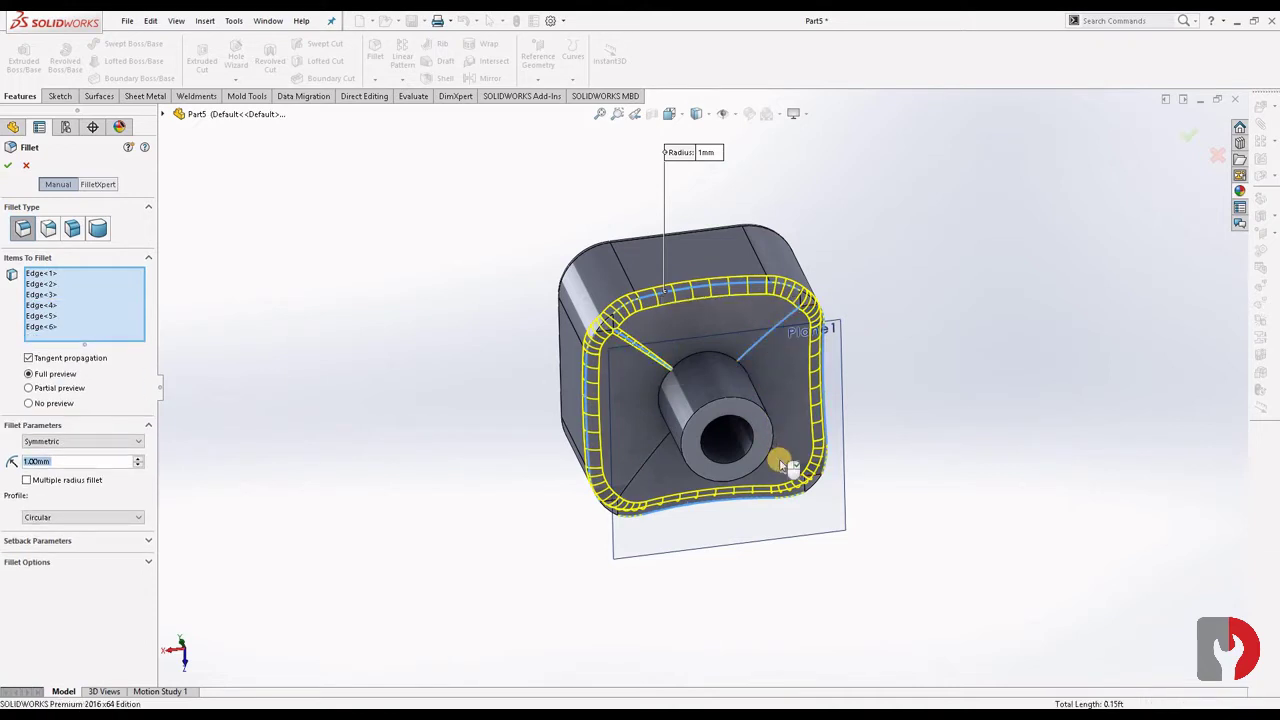
{"action": "left_click", "coordinate": [780, 462]}
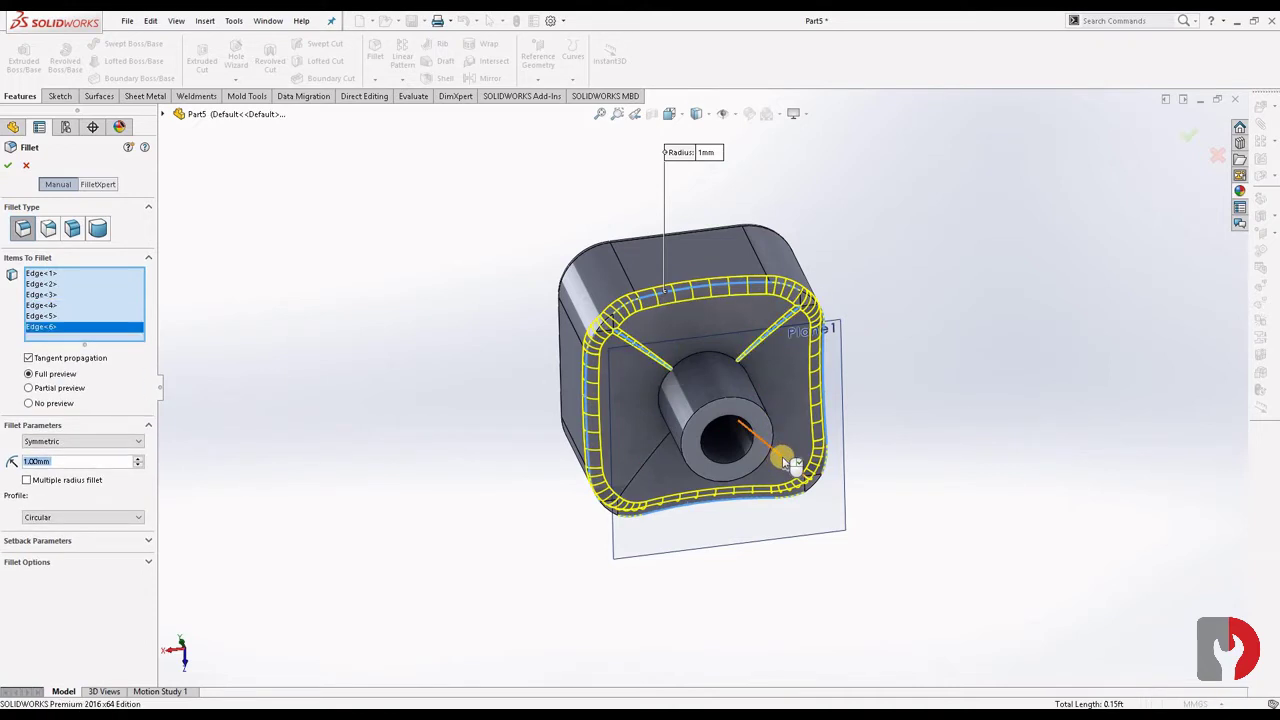
{"action": "left_click", "coordinate": [641, 474]}
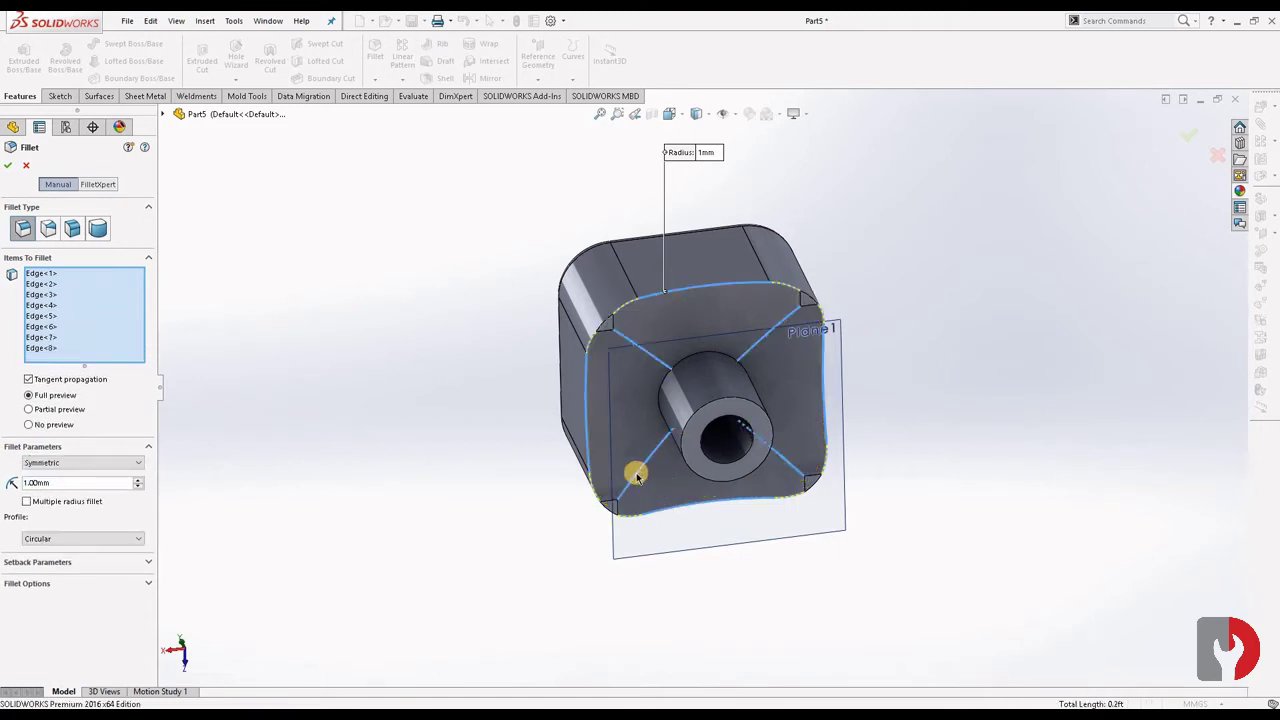
{"action": "left_click", "coordinate": [661, 392]}
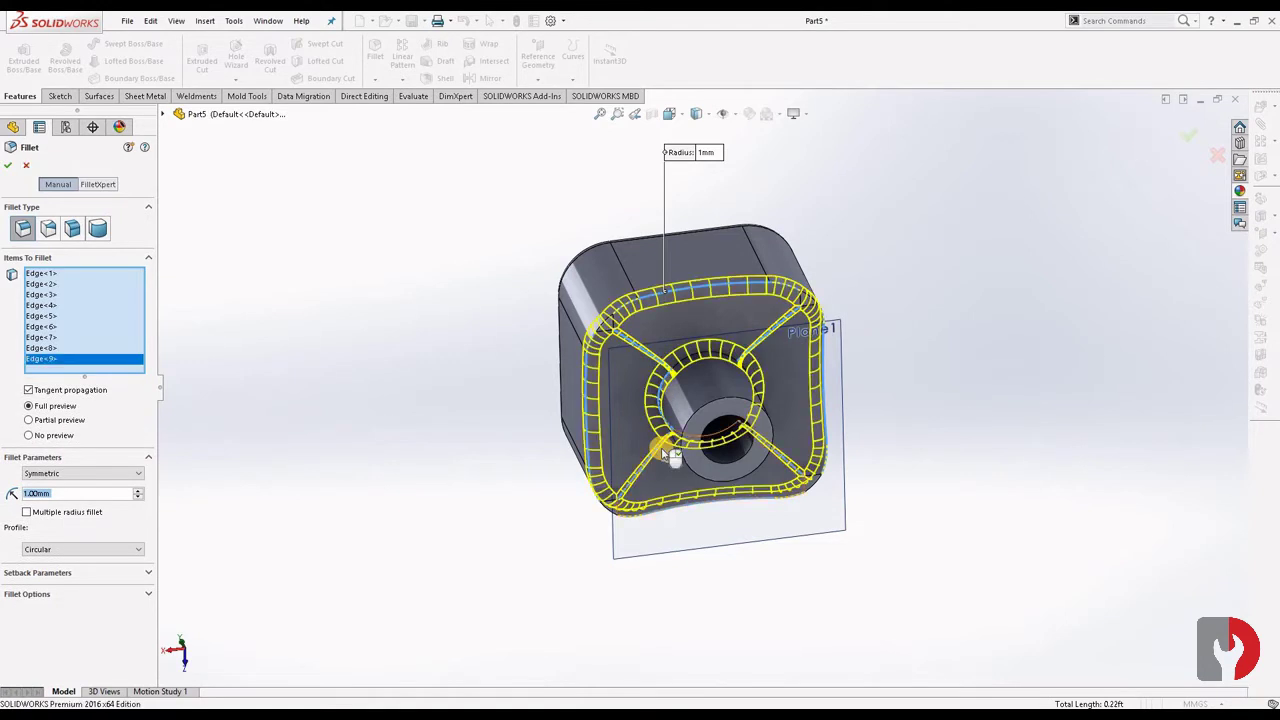
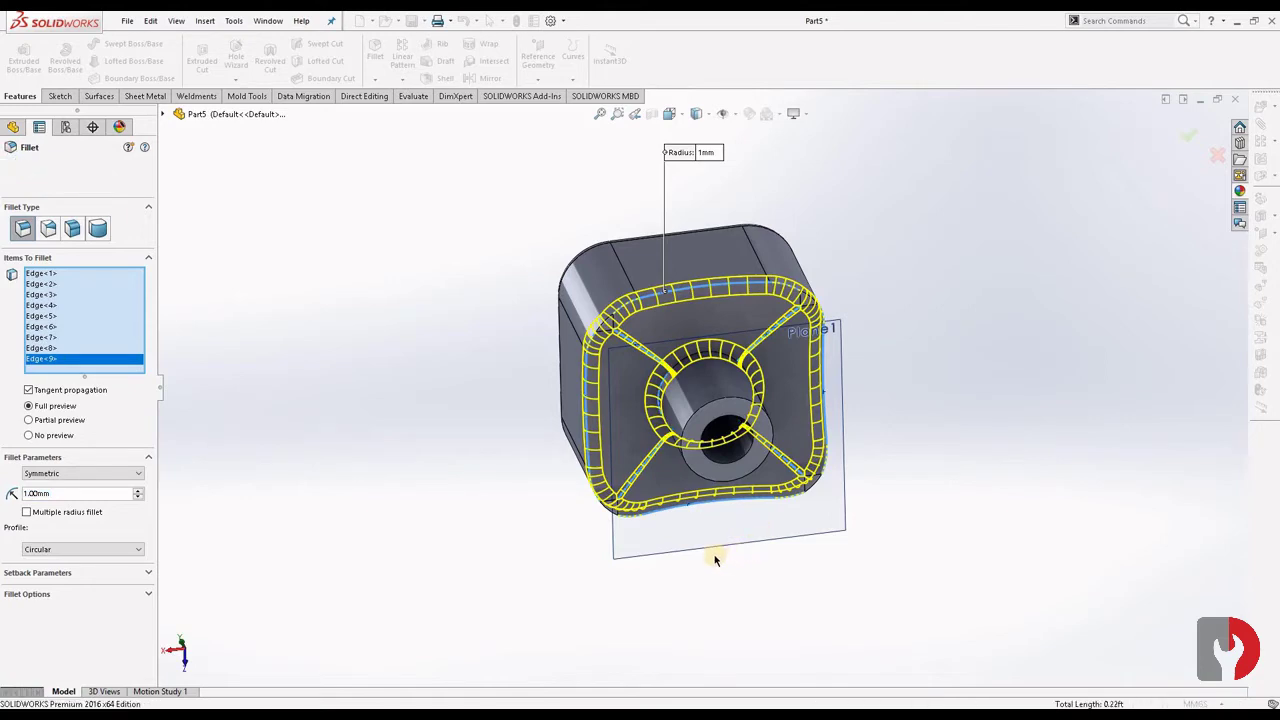
Accept the 1 mm fillet, then view the knob shaded without edges from a top-front angle
{"action": "key", "text": "Return"}
{"action": "mouse_move", "coordinate": [737, 529]}
{"action": "middle_mouse_down"}
{"action": "mouse_move", "coordinate": [832, 500]}
{"action": "mouse_move", "coordinate": [926, 443]}
{"action": "mouse_move", "coordinate": [737, 600]}
{"action": "mouse_move", "coordinate": [857, 429]}
{"action": "mouse_move", "coordinate": [741, 563]}
{"action": "mouse_move", "coordinate": [700, 400]}
{"action": "mouse_move", "coordinate": [606, 391]}
{"action": "mouse_move", "coordinate": [671, 434]}
{"action": "mouse_move", "coordinate": [697, 166]}
{"action": "middle_mouse_up"}
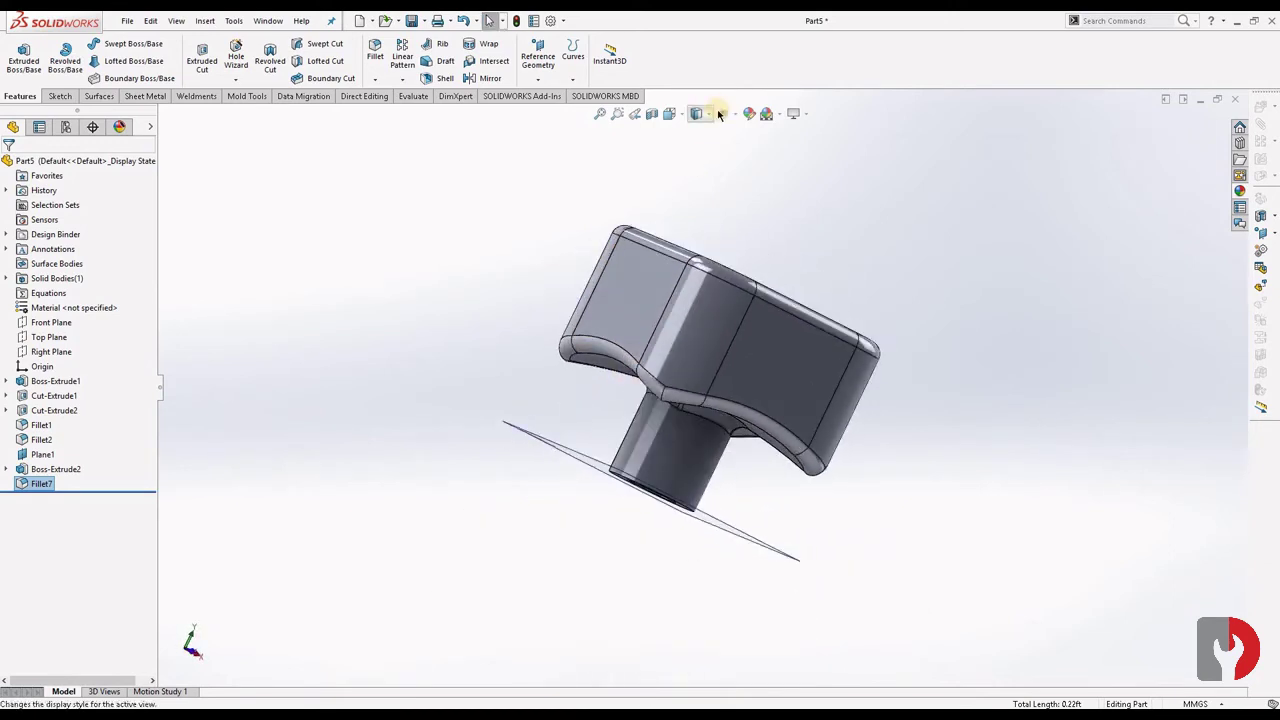
{"action": "left_click", "coordinate": [698, 149]}
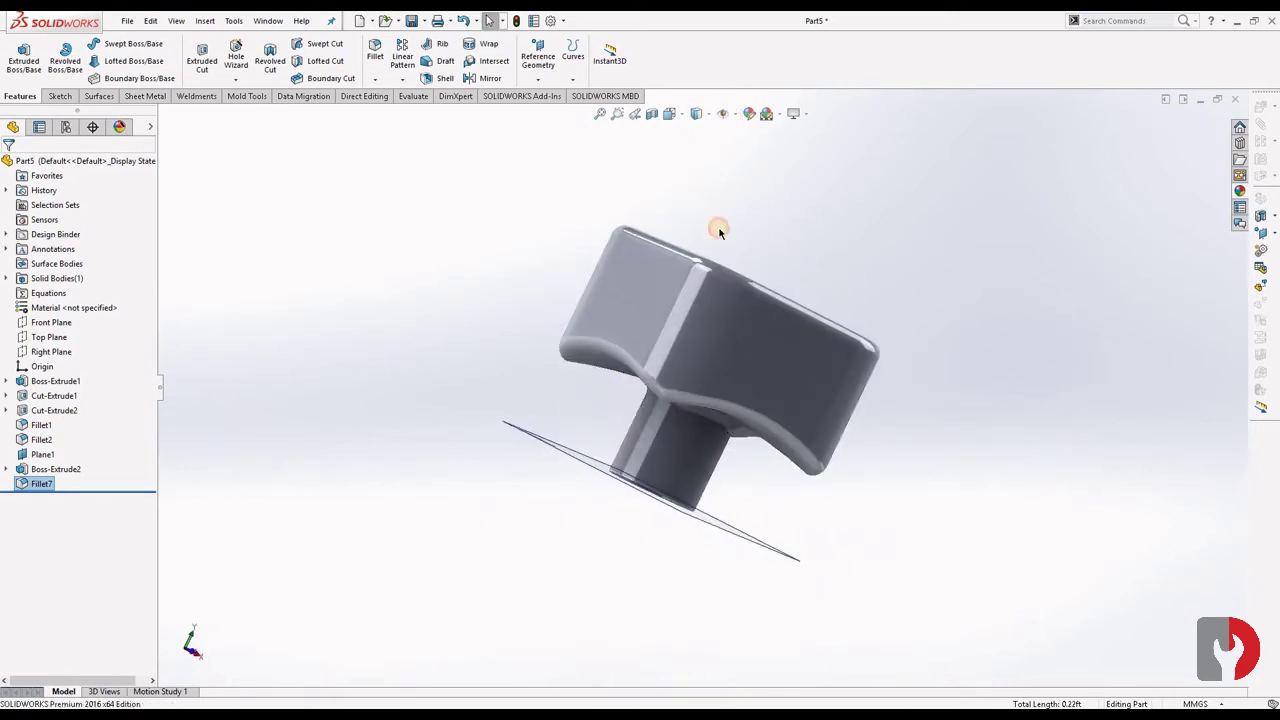
{"action": "mouse_move", "coordinate": [860, 473]}
{"action": "middle_mouse_down"}
{"action": "mouse_move", "coordinate": [737, 509]}
{"action": "mouse_move", "coordinate": [669, 486]}
{"action": "mouse_move", "coordinate": [669, 517]}
{"action": "mouse_move", "coordinate": [722, 532]}
{"action": "mouse_move", "coordinate": [677, 400]}
{"action": "mouse_move", "coordinate": [677, 337]}
{"action": "mouse_move", "coordinate": [749, 443]}
{"action": "mouse_move", "coordinate": [779, 405]}
{"action": "mouse_move", "coordinate": [697, 449]}
{"action": "mouse_move", "coordinate": [651, 409]}
{"action": "mouse_move", "coordinate": [583, 431]}
{"action": "mouse_move", "coordinate": [666, 420]}
{"action": "mouse_move", "coordinate": [743, 491]}
{"action": "mouse_move", "coordinate": [743, 574]}
{"action": "mouse_move", "coordinate": [866, 389]}
{"action": "mouse_move", "coordinate": [841, 477]}
{"action": "mouse_move", "coordinate": [849, 420]}
{"action": "mouse_move", "coordinate": [843, 509]}
{"action": "mouse_move", "coordinate": [843, 234]}
{"action": "mouse_move", "coordinate": [827, 364]}
{"action": "mouse_move", "coordinate": [854, 383]}
{"action": "mouse_move", "coordinate": [889, 466]}
{"action": "mouse_move", "coordinate": [742, 322]}
{"action": "middle_mouse_up"}
Open a new sketch on the knob's top face, viewed normal to it
{"action": "left_click", "coordinate": [700, 294]}
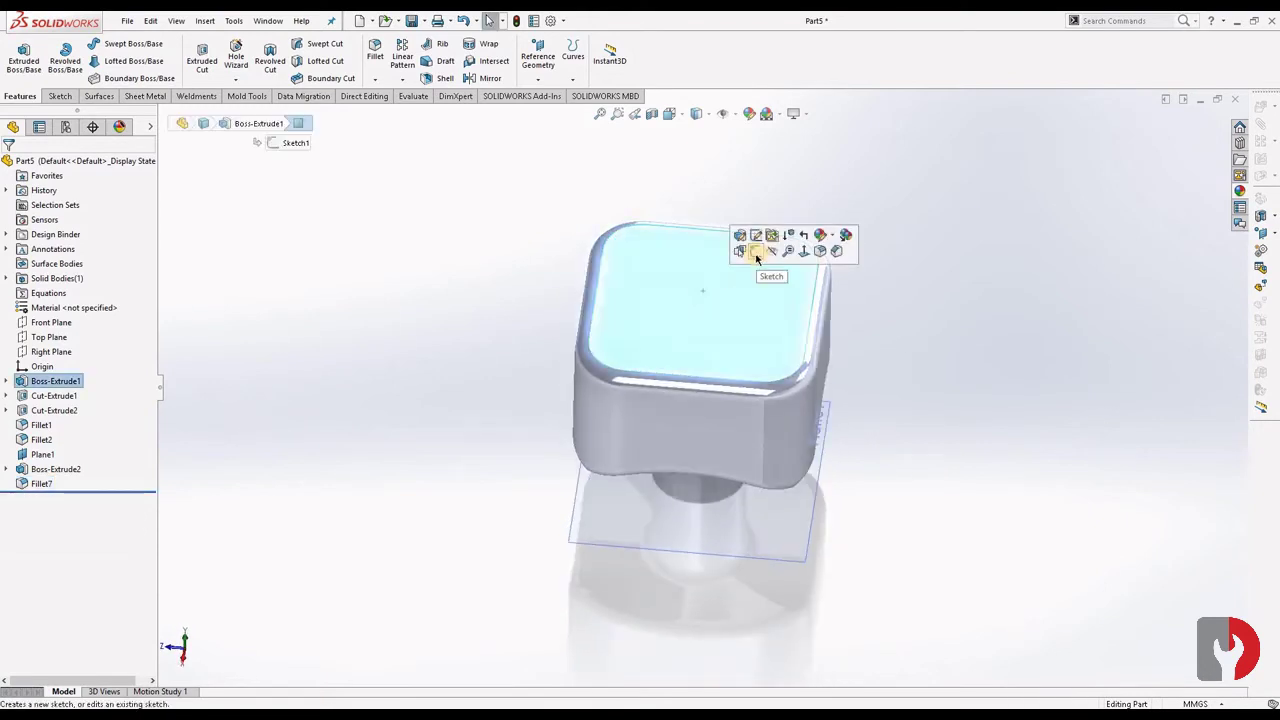
{"action": "left_click", "coordinate": [804, 251]}
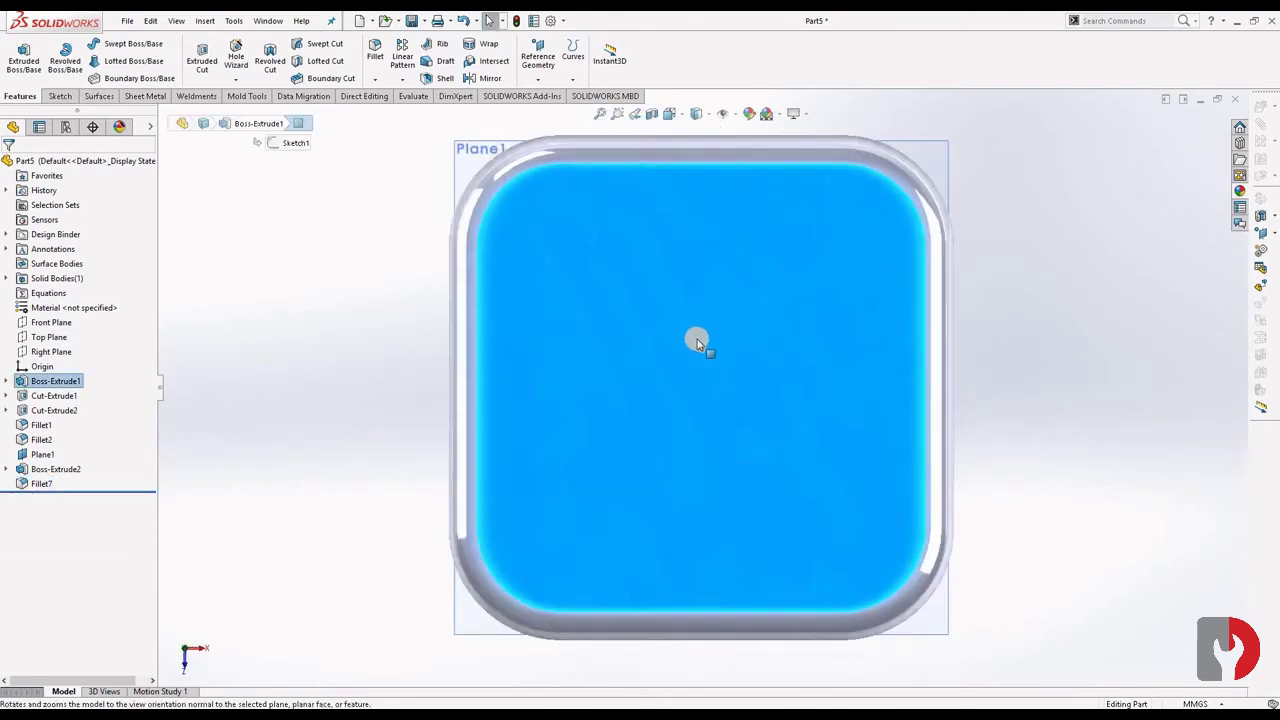
{"action": "right_click", "coordinate": [697, 339]}
{"action": "left_click", "coordinate": [723, 318]}
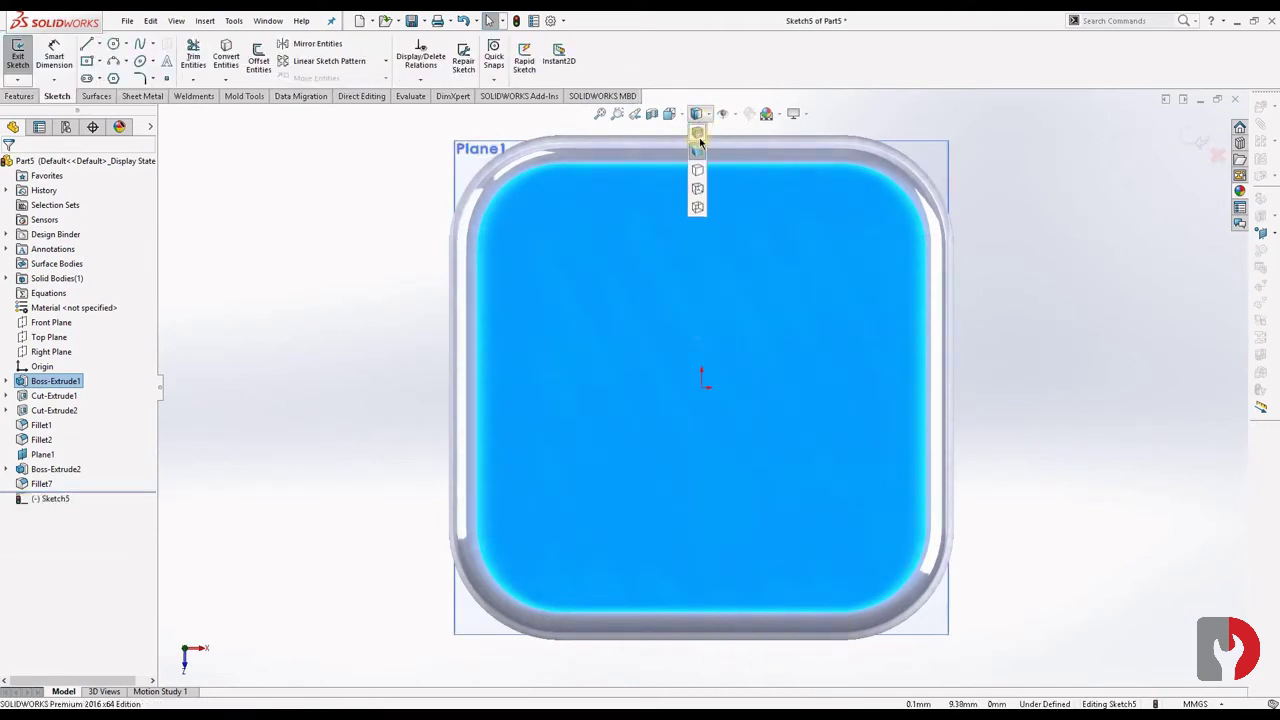
{"action": "left_click", "coordinate": [1049, 271]}
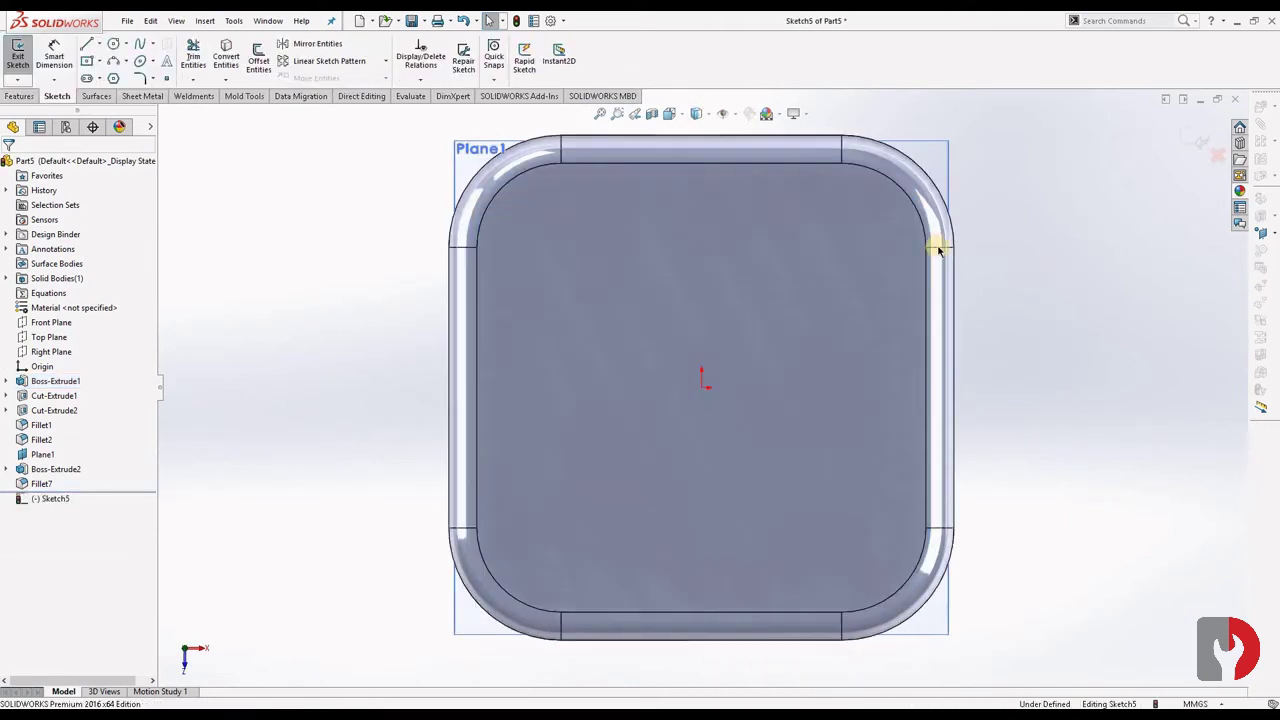
{"action": "left_click", "coordinate": [655, 167]}
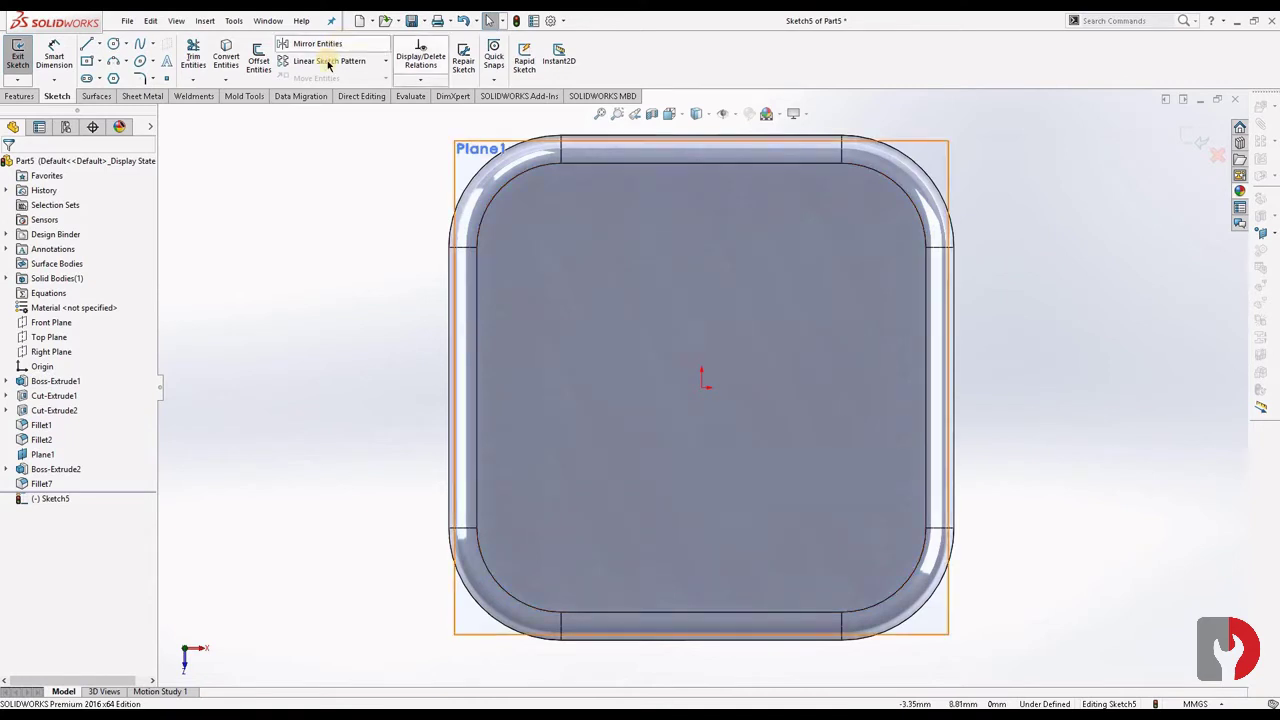
Convert the face's four straight edges and four rounded corners into sketch entities
{"action": "left_click", "coordinate": [227, 55]}
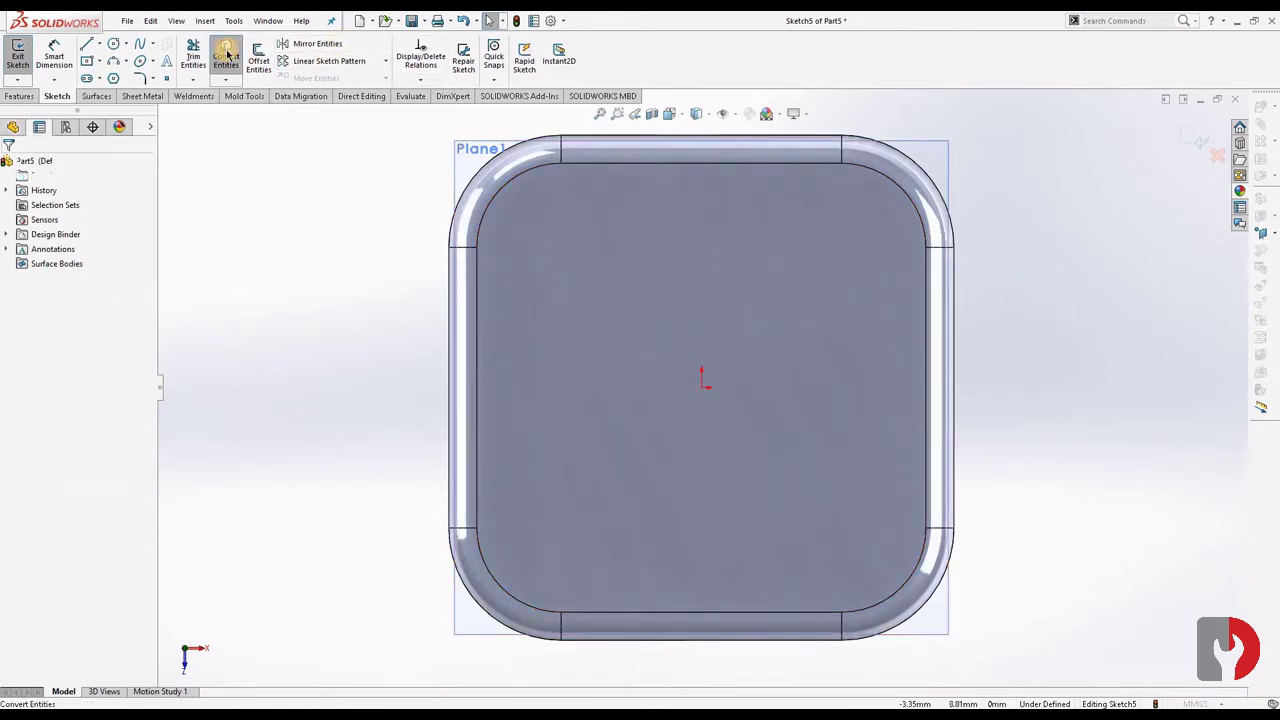
{"action": "left_click", "coordinate": [738, 163]}
{"action": "left_click", "coordinate": [886, 192]}
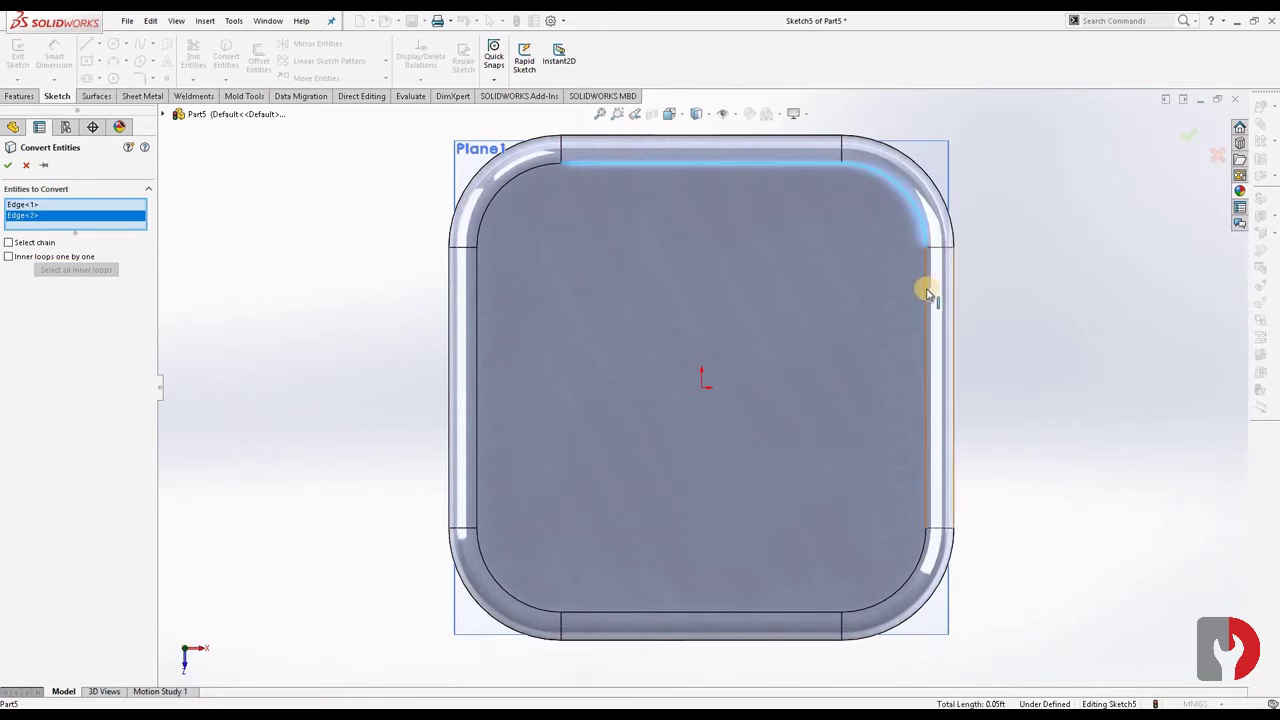
{"action": "left_click", "coordinate": [925, 297]}
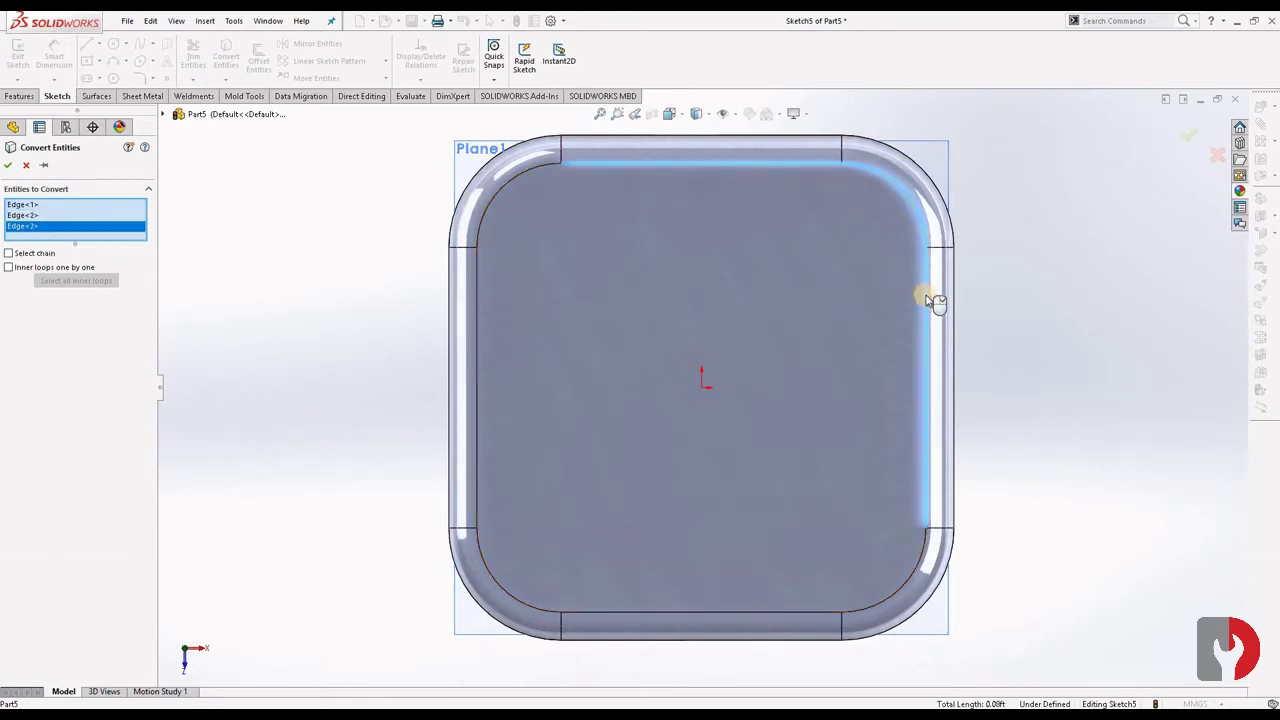
{"action": "left_click", "coordinate": [913, 578]}
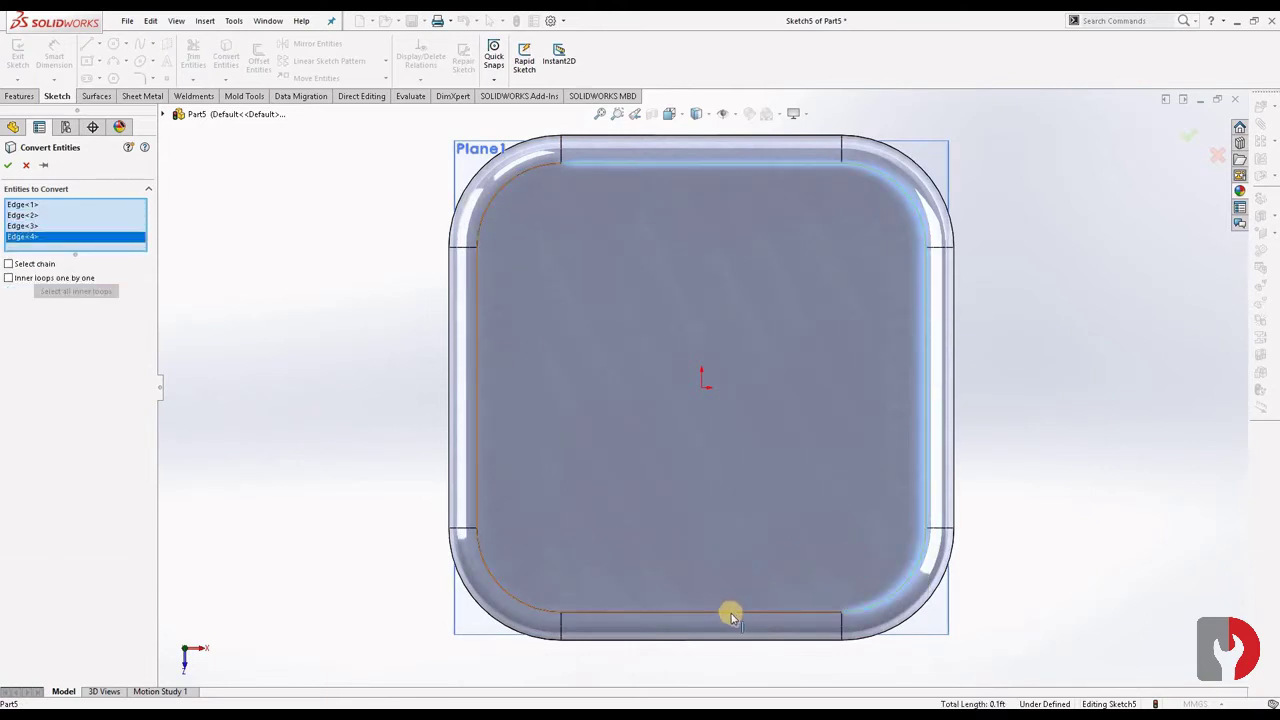
{"action": "left_click", "coordinate": [732, 613]}
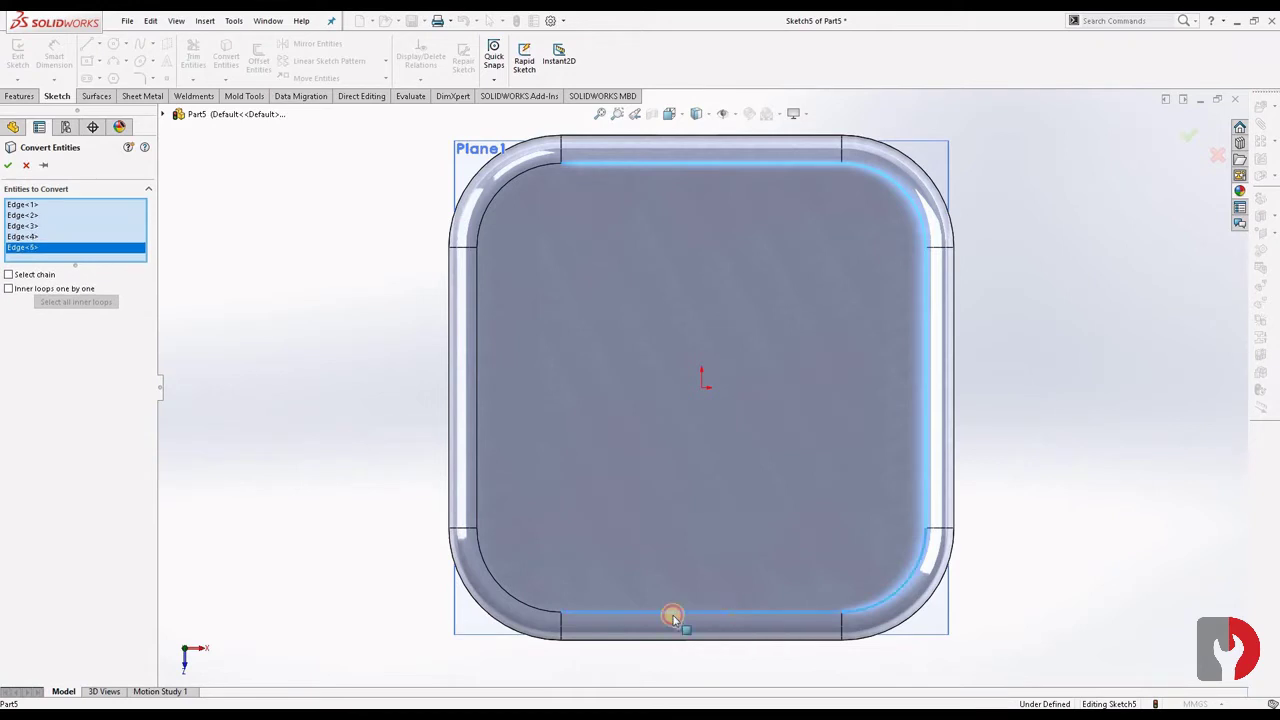
{"action": "left_click", "coordinate": [526, 604]}
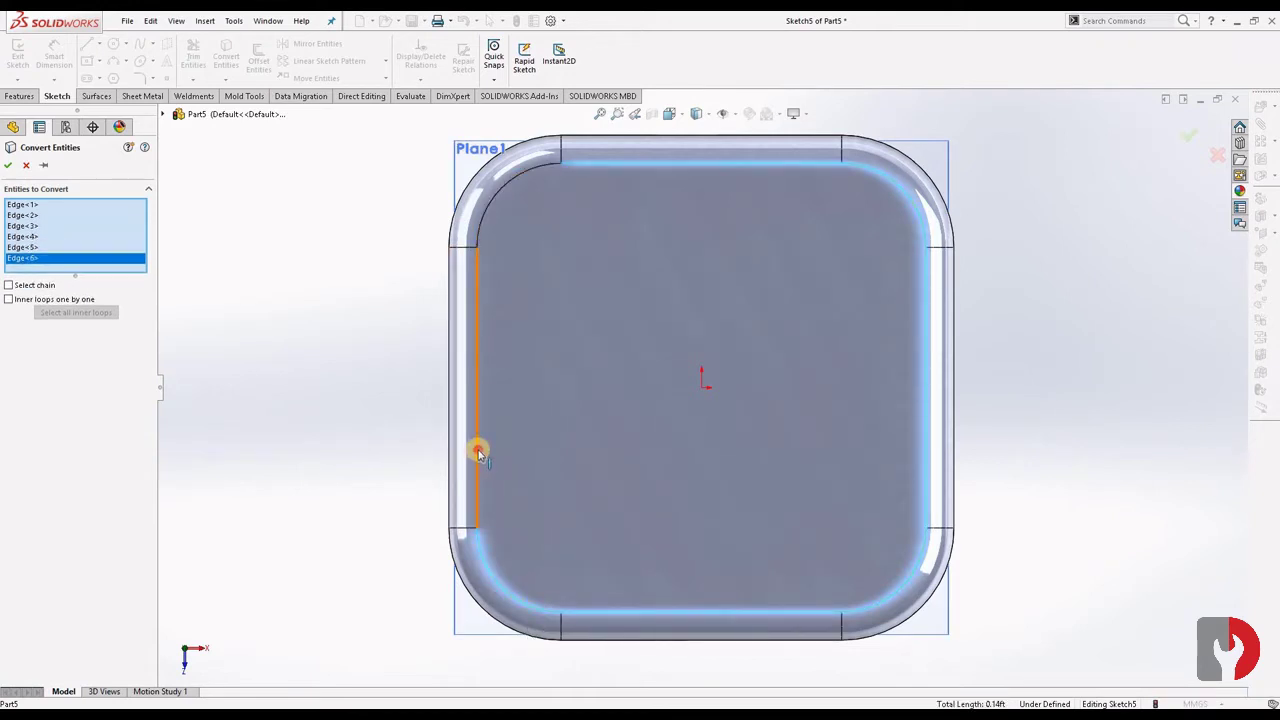
{"action": "left_click", "coordinate": [479, 453]}
{"action": "left_click", "coordinate": [500, 193]}
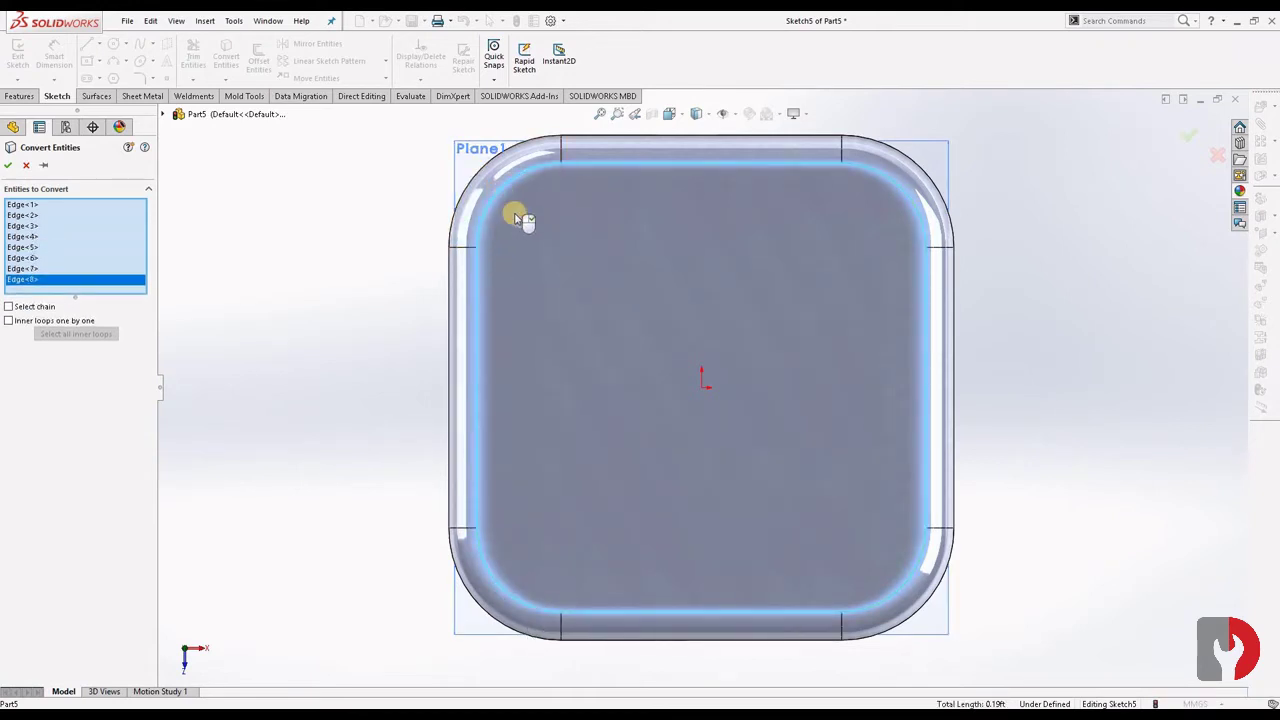
{"action": "left_click", "coordinate": [11, 166]}
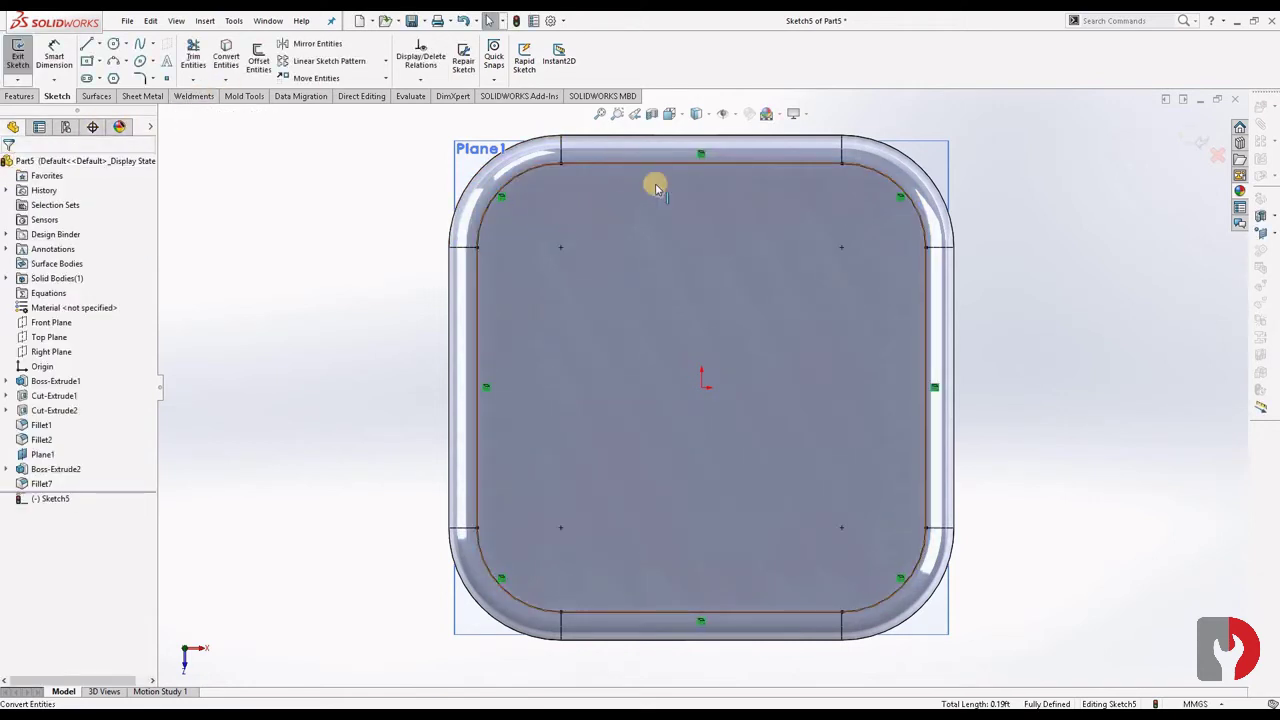
Extrude Sketch5 as a merged Blind boss, reducing depth from 0.50 mm to 0.10 mm
{"action": "left_click", "coordinate": [22, 96]}
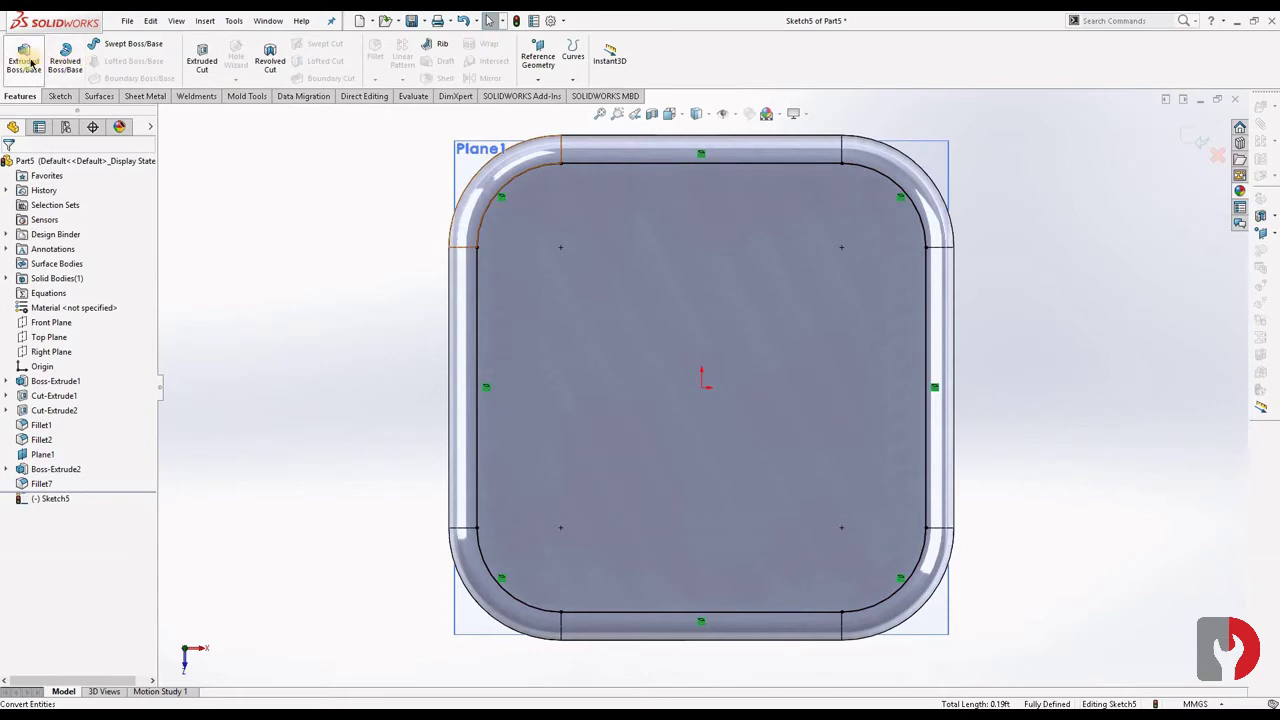
{"action": "left_click", "coordinate": [30, 65]}
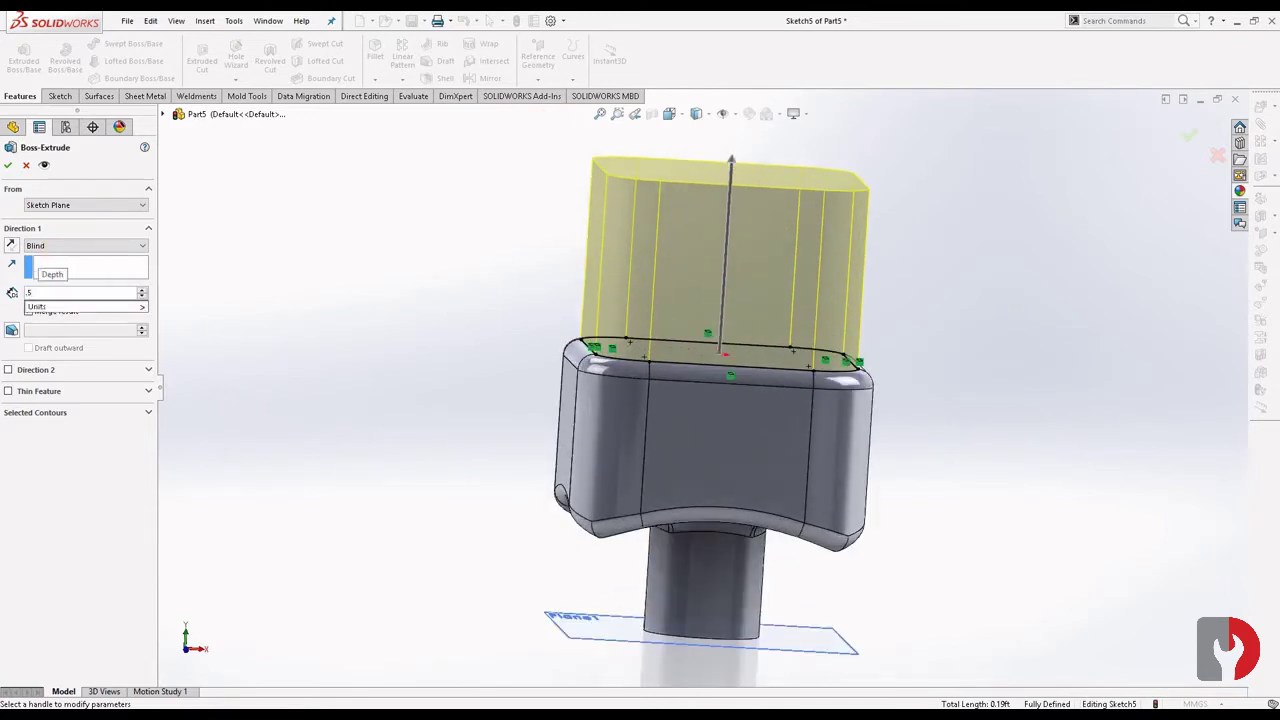
{"action": "key", "text": "Return"}
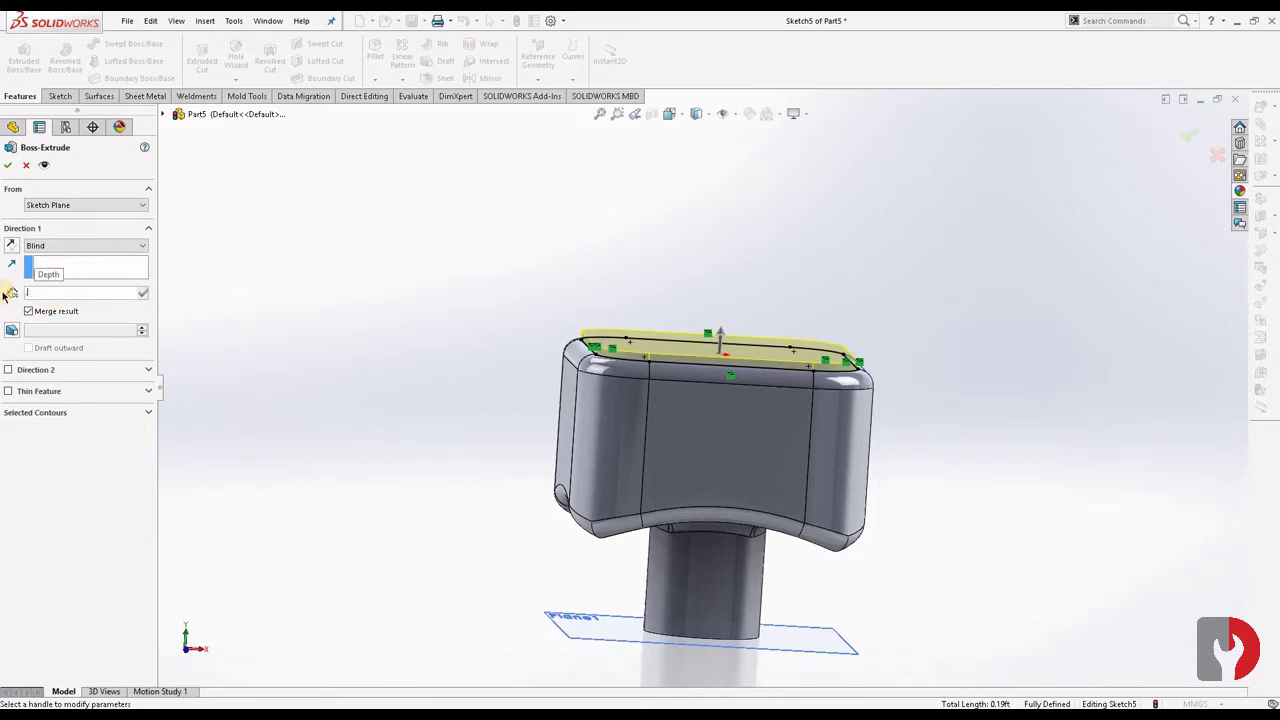
{"action": "type", "text": "1"}
{"action": "key", "text": "Return"}
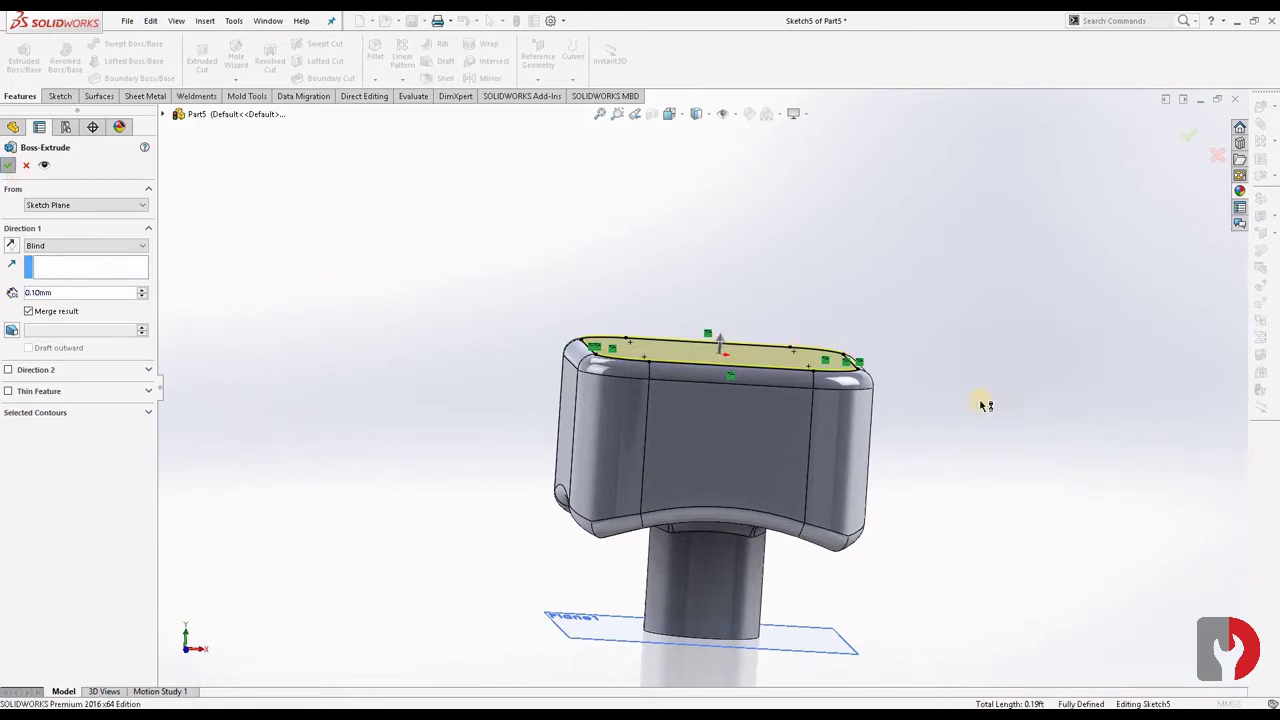
Confirm the 0.10 mm boss extrusion and hide Plane1
{"action": "key", "text": "Return"}
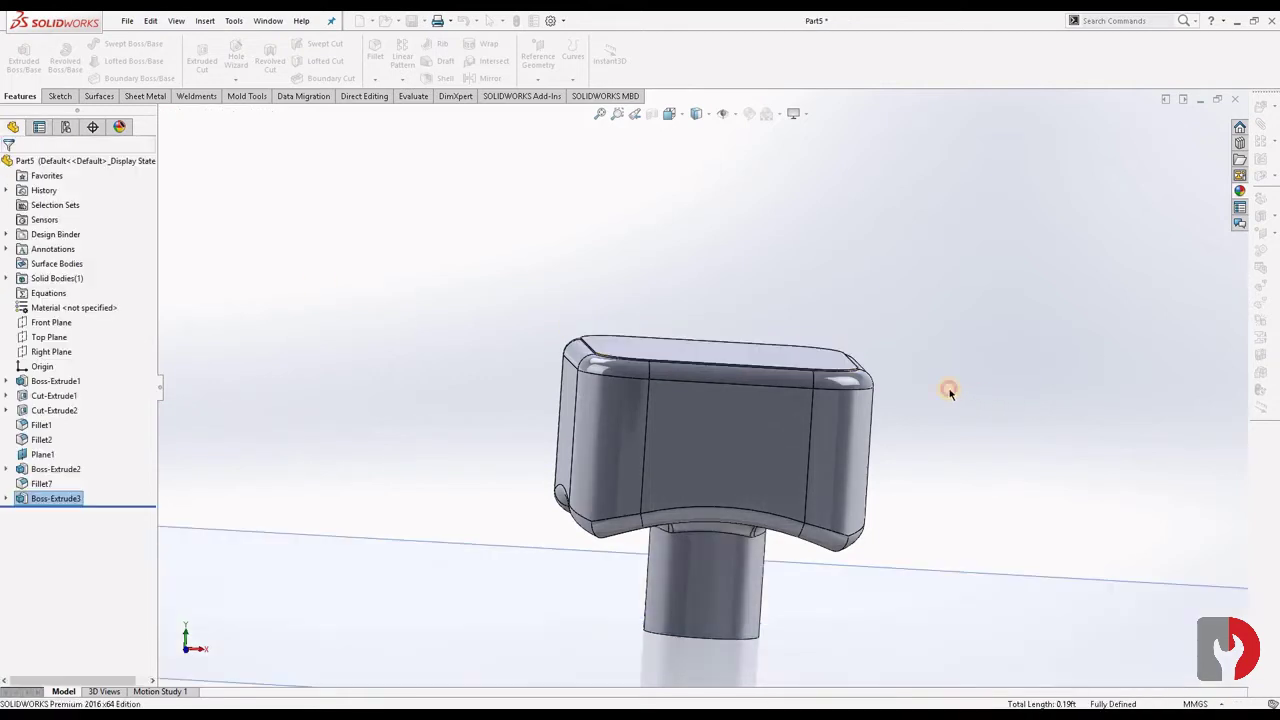
{"action": "scroll", "coordinate": [705, 403], "scroll_direction": "up", "scroll_amount": 3}
{"action": "middle_click_drag", "start_coordinate": [705, 403], "coordinate": [699, 502]}
{"action": "scroll", "coordinate": [703, 451], "scroll_direction": "down", "scroll_amount": 3}
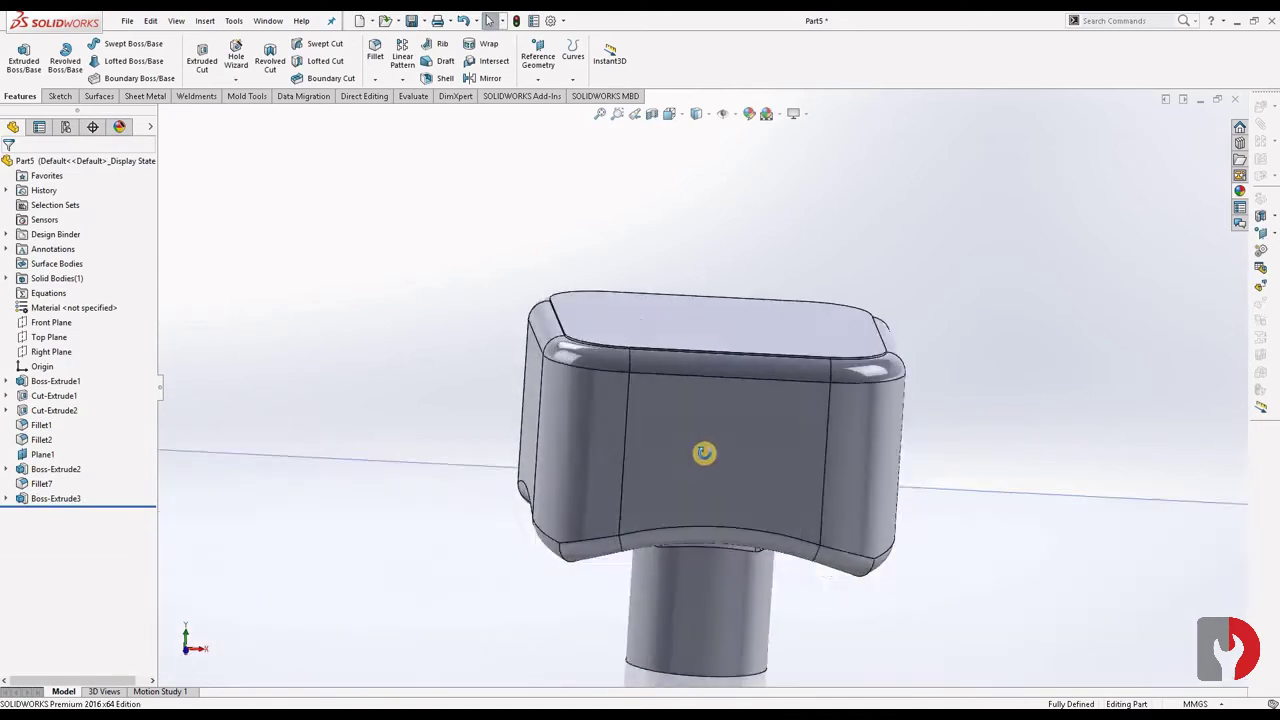
{"action": "scroll", "coordinate": [760, 460], "scroll_direction": "up", "scroll_amount": 3}
{"action": "scroll", "coordinate": [840, 400], "scroll_direction": "up", "scroll_amount": 2}
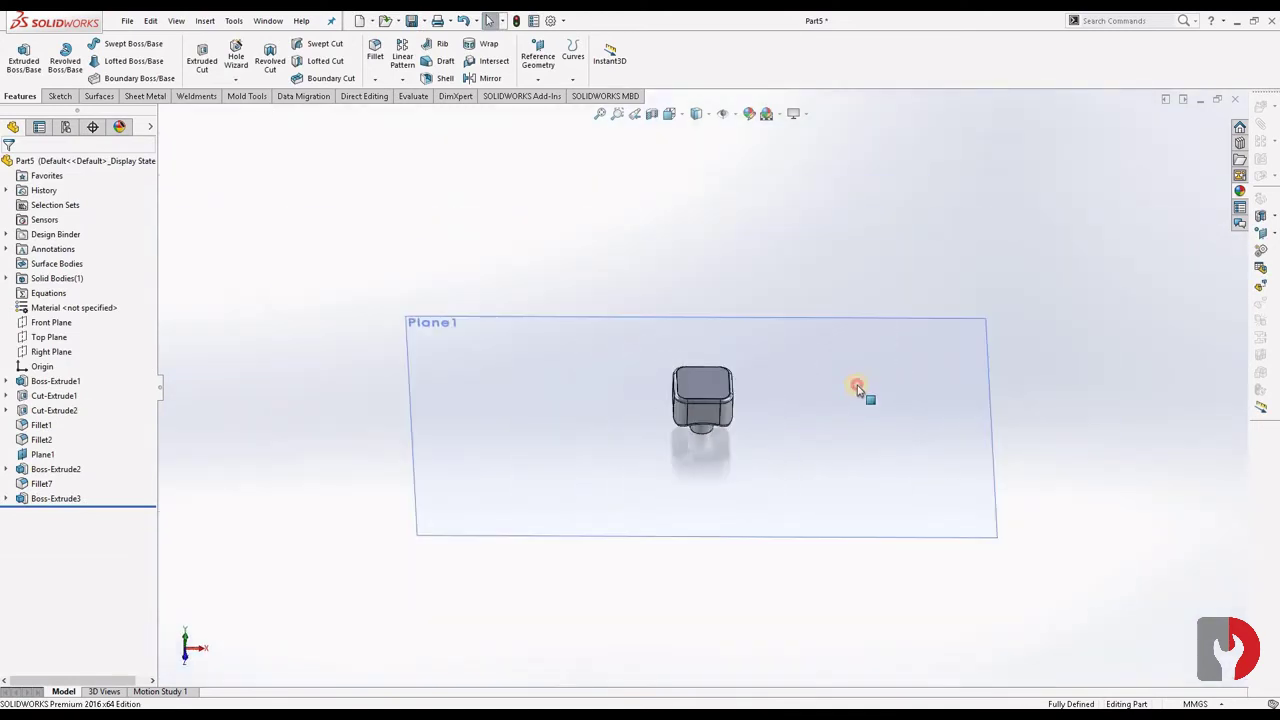
{"action": "left_click", "coordinate": [857, 386]}
{"action": "left_click", "coordinate": [907, 348]}
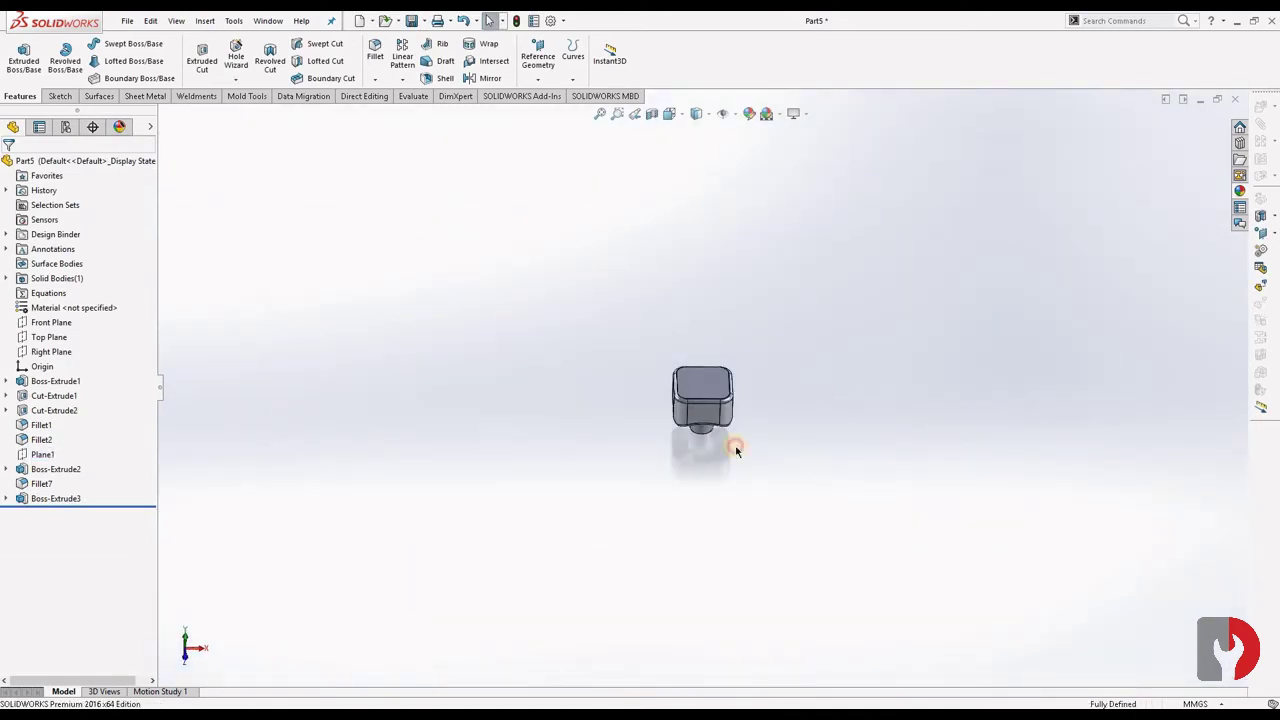
Orbit around the knob, including its hollow underside, shown shaded without edges
{"action": "scroll", "coordinate": [705, 430], "scroll_direction": "down", "scroll_amount": 2}
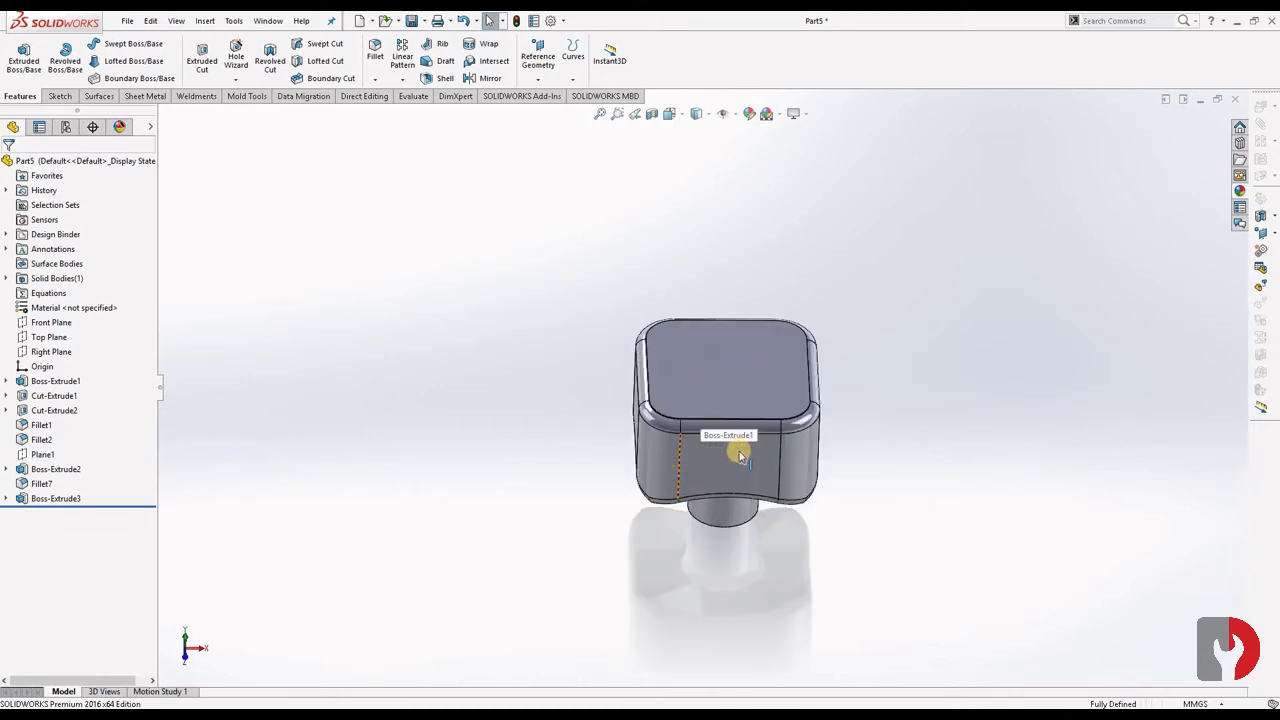
{"action": "scroll", "coordinate": [737, 440], "scroll_direction": "down", "scroll_amount": 3}
{"action": "mouse_move", "coordinate": [743, 409]}
{"action": "middle_mouse_down"}
{"action": "mouse_move", "coordinate": [823, 240]}
{"action": "mouse_move", "coordinate": [929, 360]}
{"action": "mouse_move", "coordinate": [1006, 357]}
{"action": "mouse_move", "coordinate": [972, 399]}
{"action": "mouse_move", "coordinate": [883, 369]}
{"action": "middle_mouse_up"}
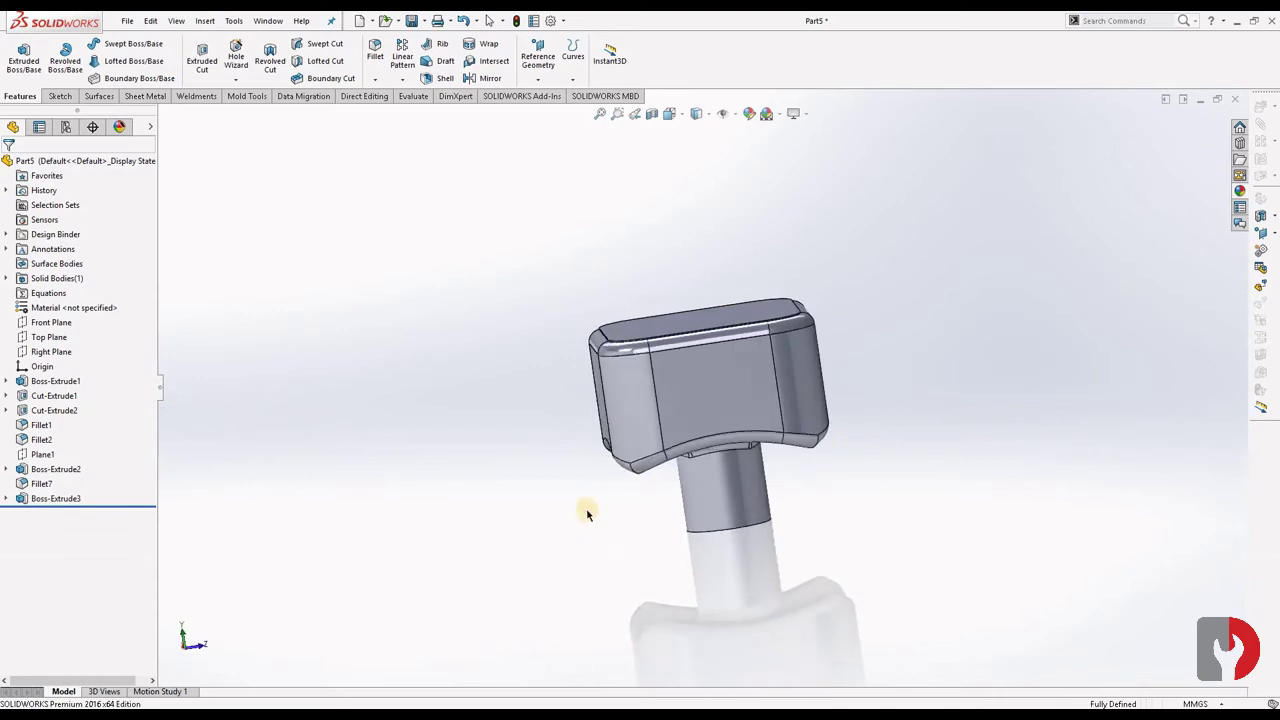
{"action": "scroll", "coordinate": [725, 420], "scroll_direction": "down", "scroll_amount": 3}
{"action": "scroll", "coordinate": [725, 420], "scroll_direction": "down", "scroll_amount": 3}
{"action": "scroll", "coordinate": [706, 371], "scroll_direction": "down", "scroll_amount": 2}
{"action": "mouse_move", "coordinate": [706, 371]}
{"action": "middle_mouse_down"}
{"action": "mouse_move", "coordinate": [700, 323]}
{"action": "mouse_move", "coordinate": [651, 299]}
{"action": "mouse_move", "coordinate": [603, 300]}
{"action": "mouse_move", "coordinate": [654, 363]}
{"action": "mouse_move", "coordinate": [580, 163]}
{"action": "mouse_move", "coordinate": [687, 116]}
{"action": "middle_mouse_up"}
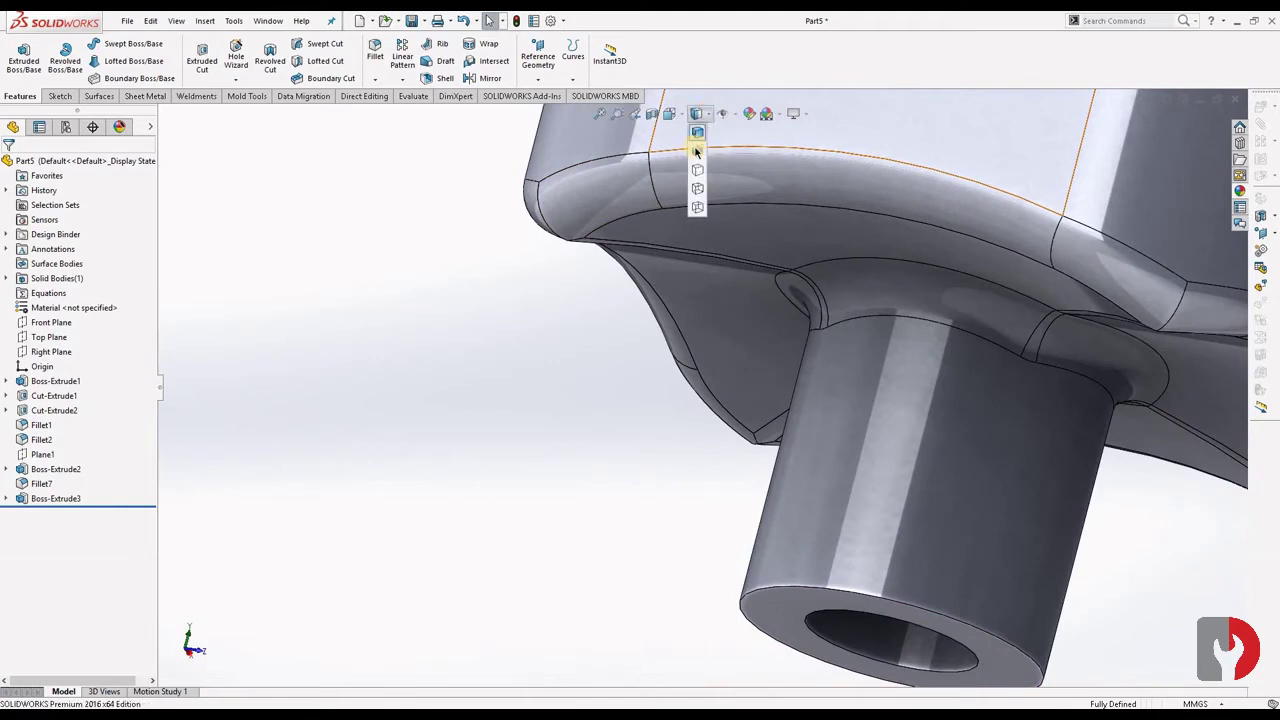
{"action": "left_click", "coordinate": [697, 150]}
{"action": "mouse_move", "coordinate": [697, 318]}
{"action": "middle_mouse_down"}
{"action": "mouse_move", "coordinate": [720, 380]}
{"action": "mouse_move", "coordinate": [791, 363]}
{"action": "mouse_move", "coordinate": [646, 386]}
{"action": "mouse_move", "coordinate": [591, 411]}
{"action": "mouse_move", "coordinate": [545, 455]}
{"action": "middle_mouse_up"}
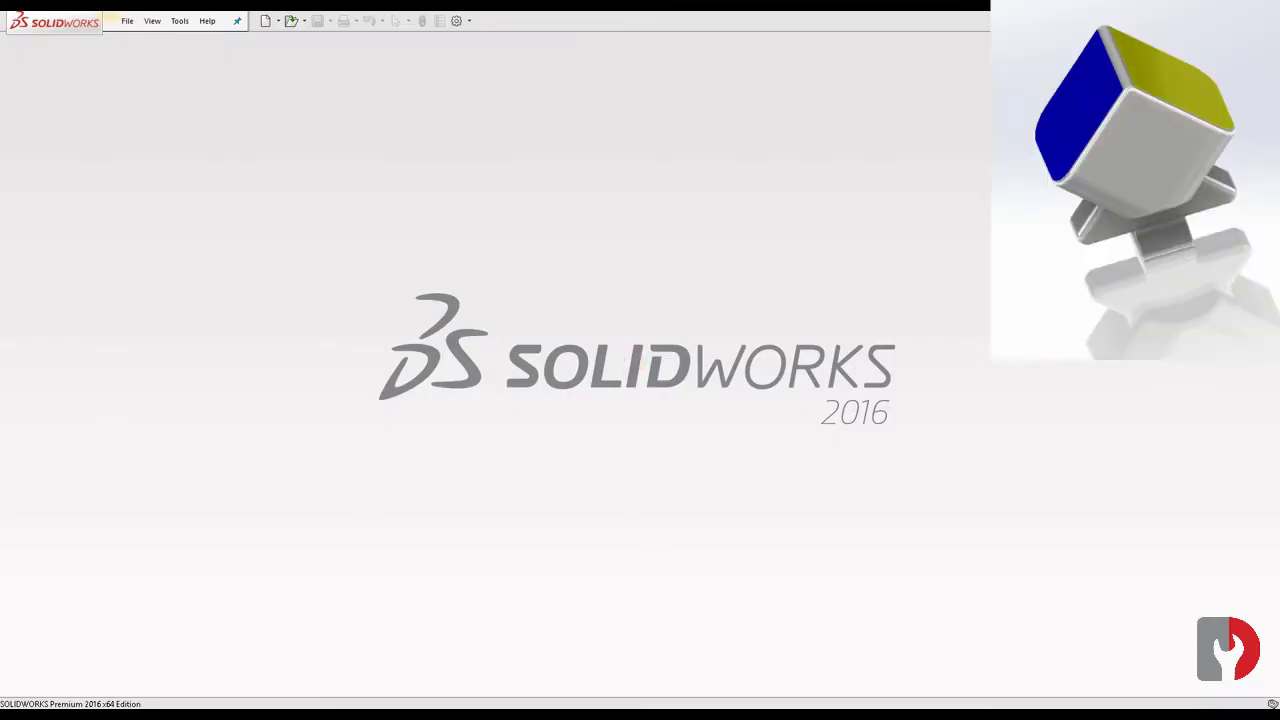
Create a new part and draw a tilted rectangle in a sketch on the Front Plane
{"action": "left_click", "coordinate": [126, 20]}
{"action": "left_click", "coordinate": [154, 42]}
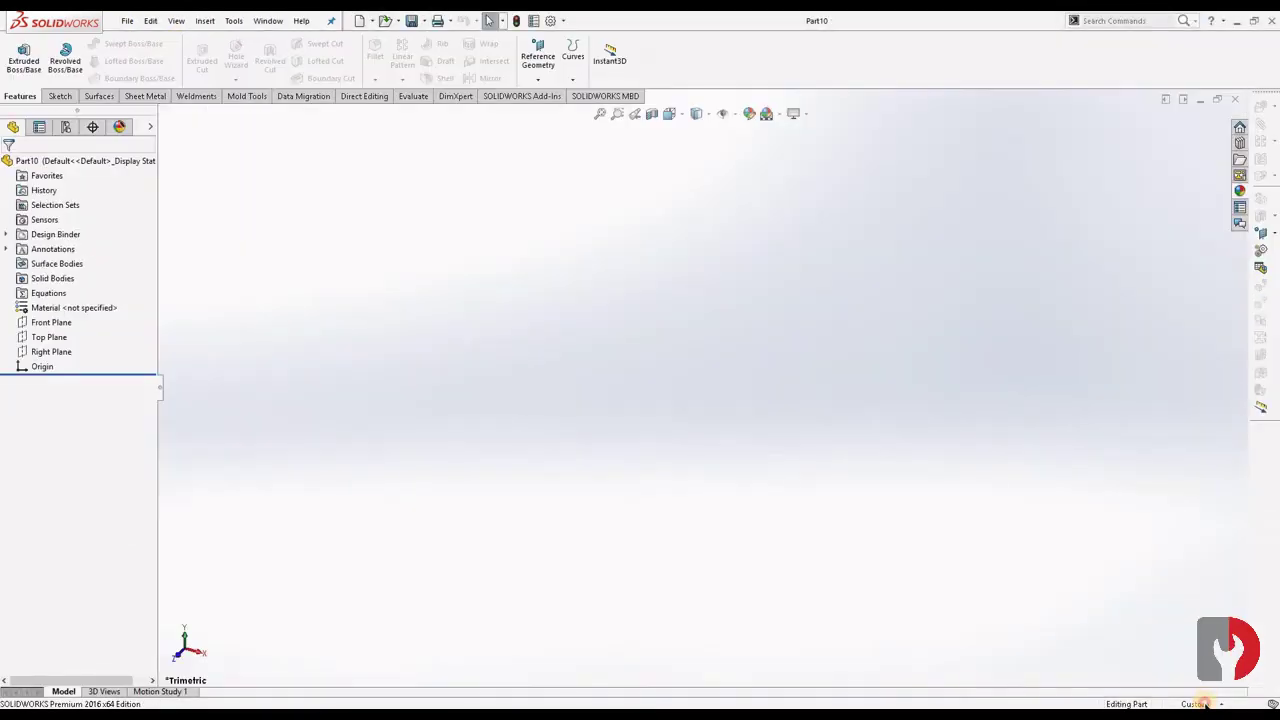
{"action": "left_click", "coordinate": [1204, 704]}
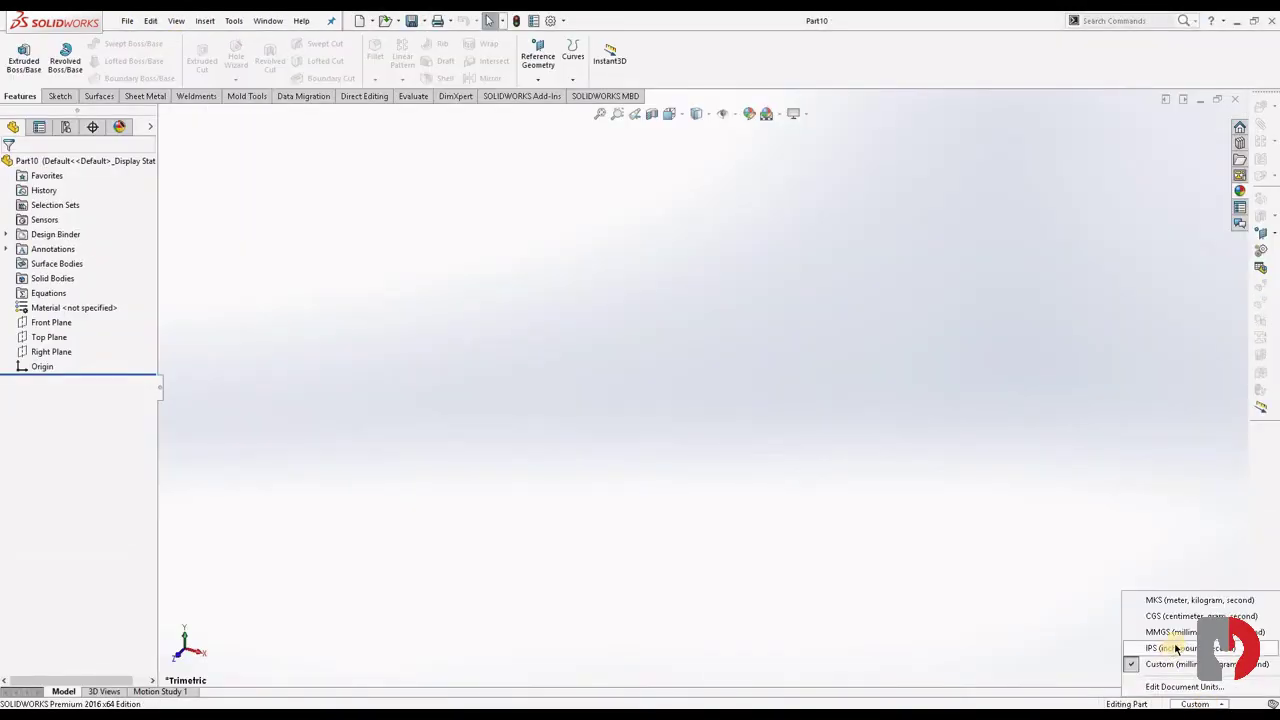
{"action": "left_click", "coordinate": [52, 323]}
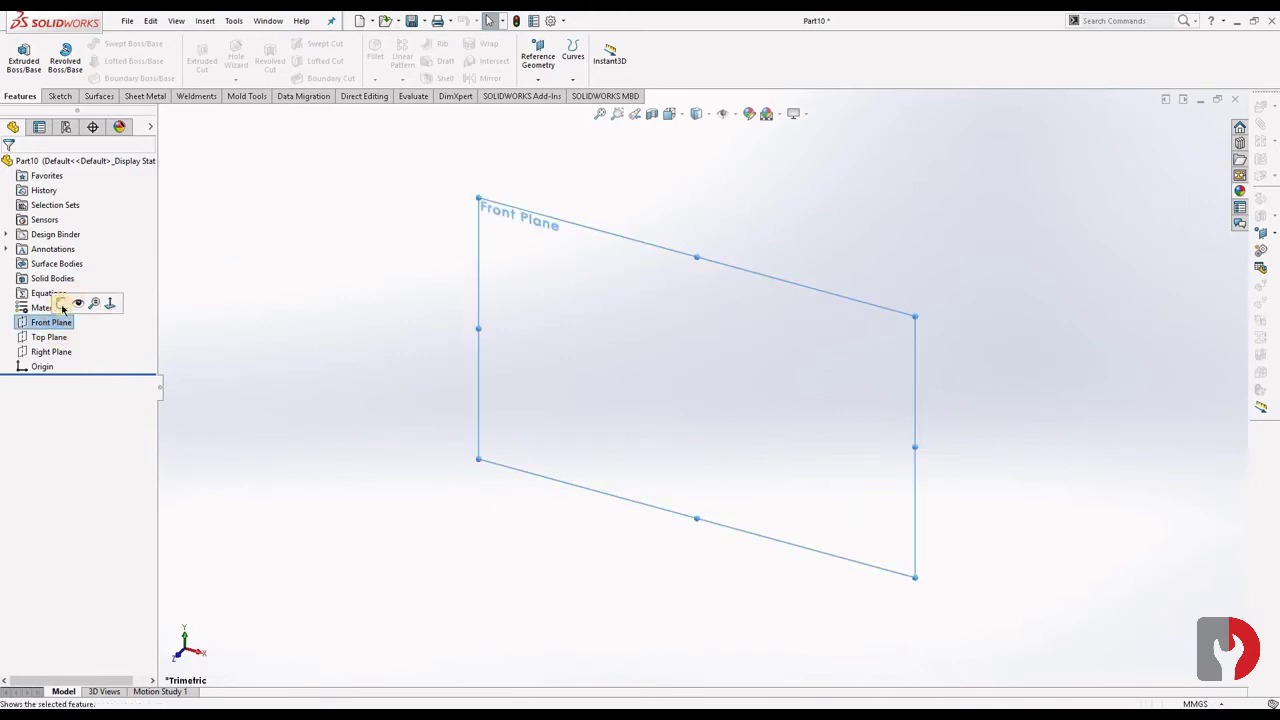
{"action": "left_click", "coordinate": [76, 302]}
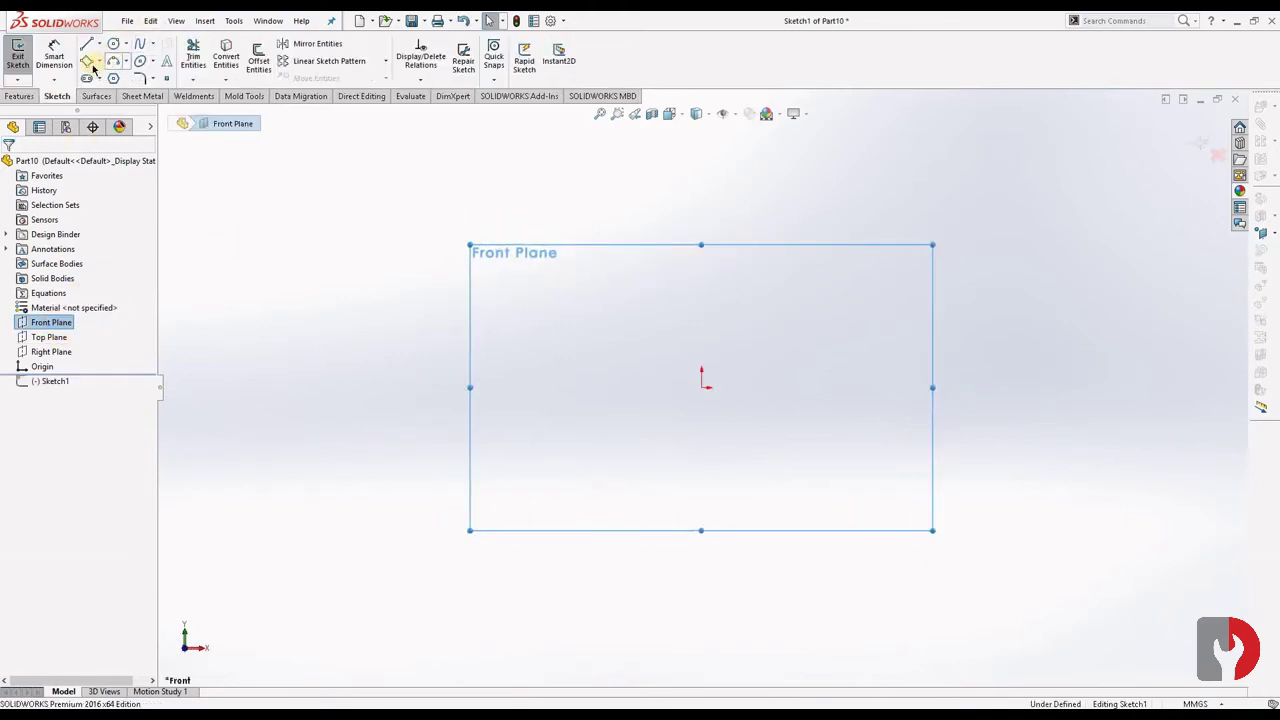
{"action": "left_click", "coordinate": [662, 365]}
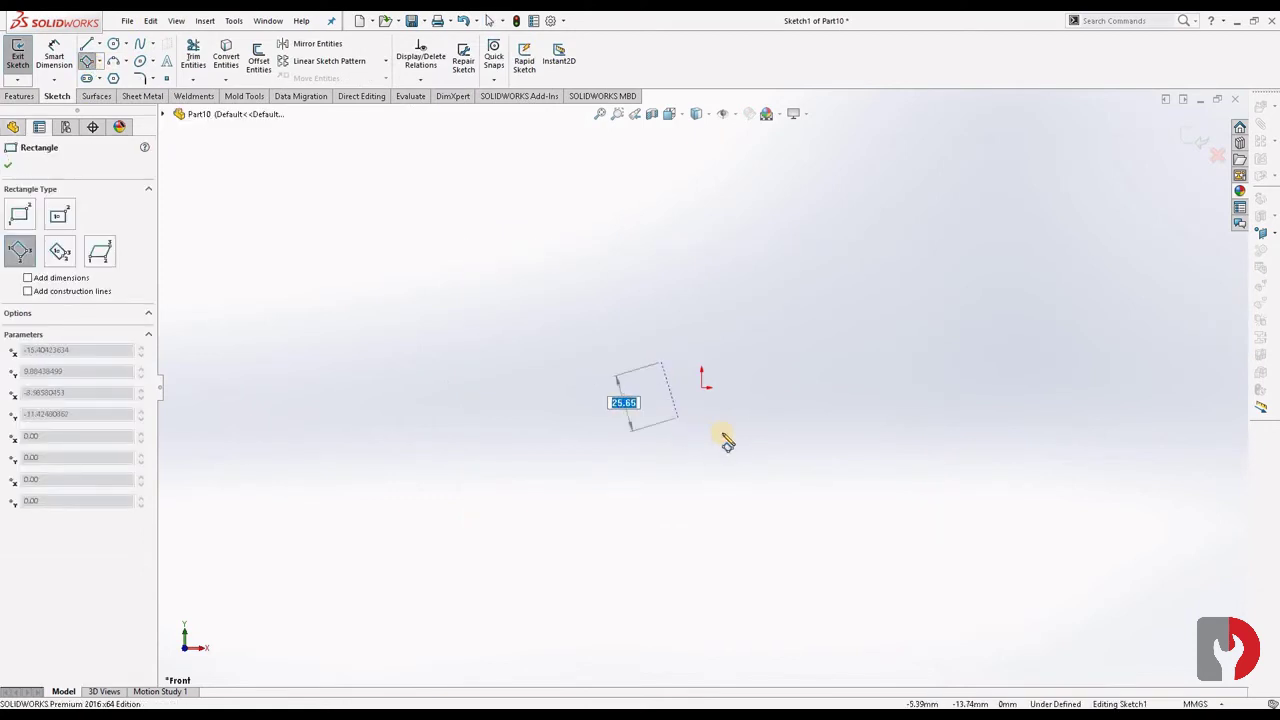
{"action": "left_click", "coordinate": [703, 441]}
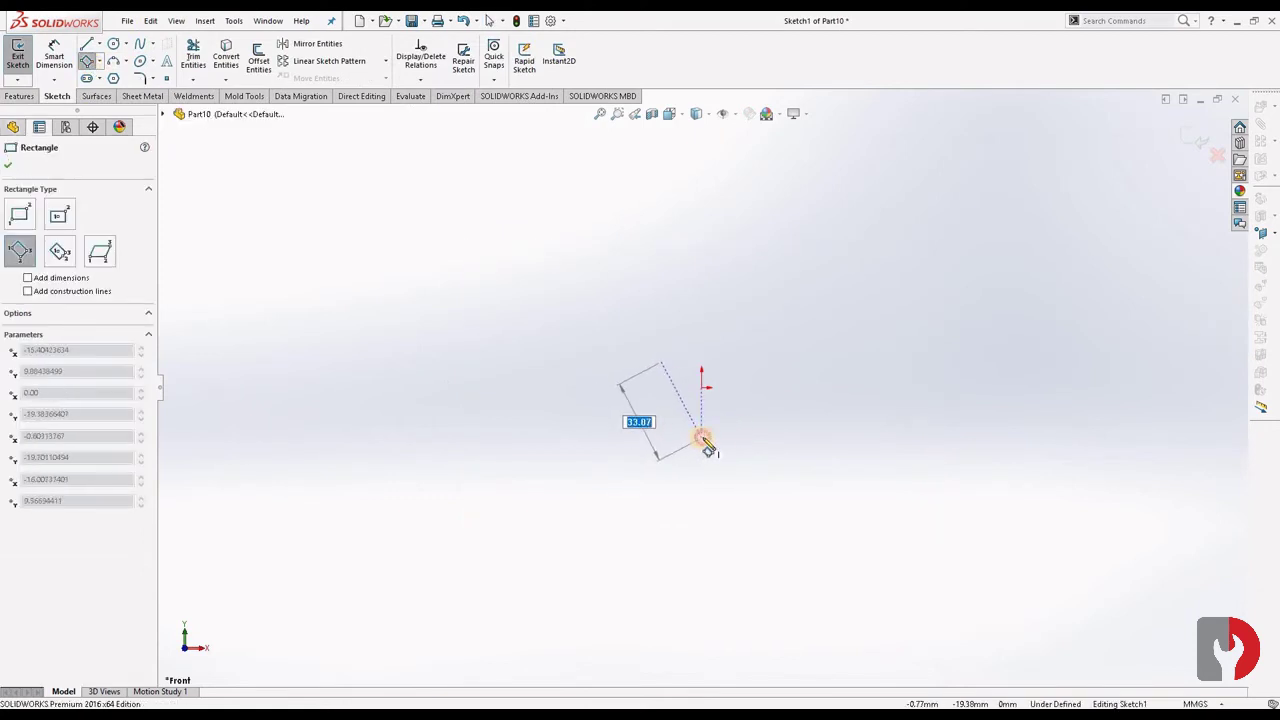
{"action": "left_click", "coordinate": [766, 403]}
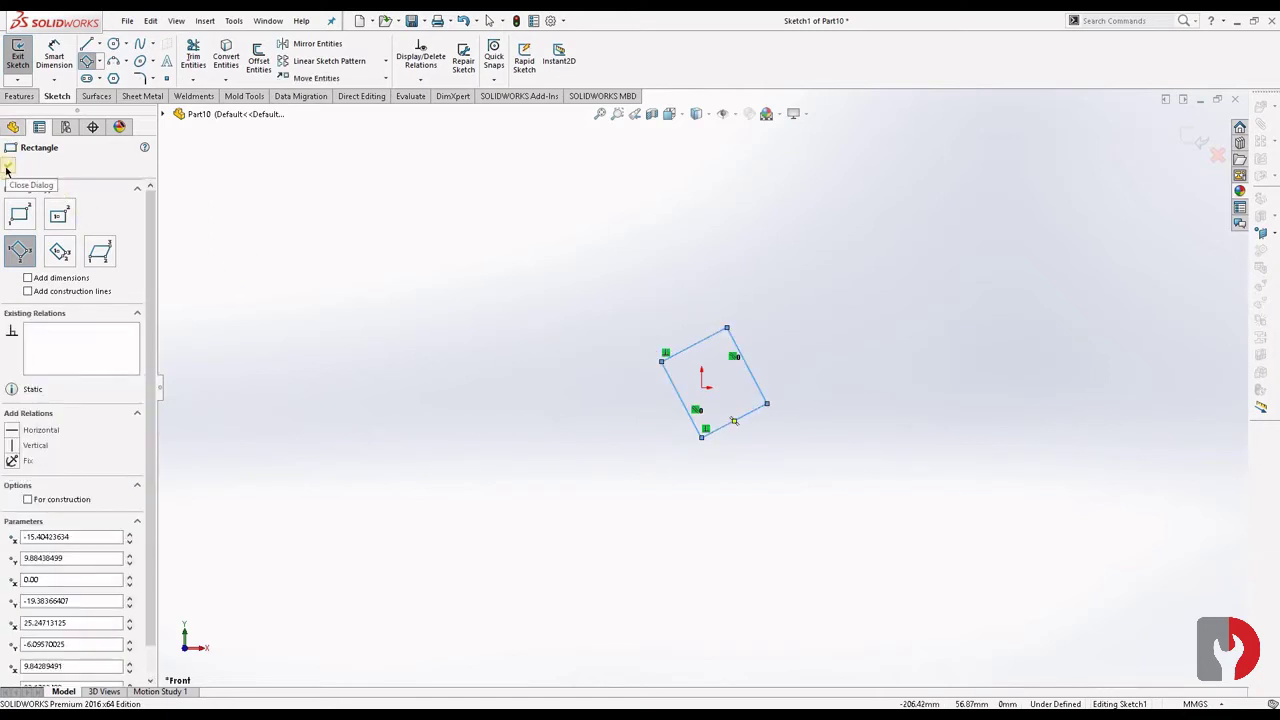
Dimension the top and right edges of the square to 18 each
{"action": "left_click", "coordinate": [54, 58]}
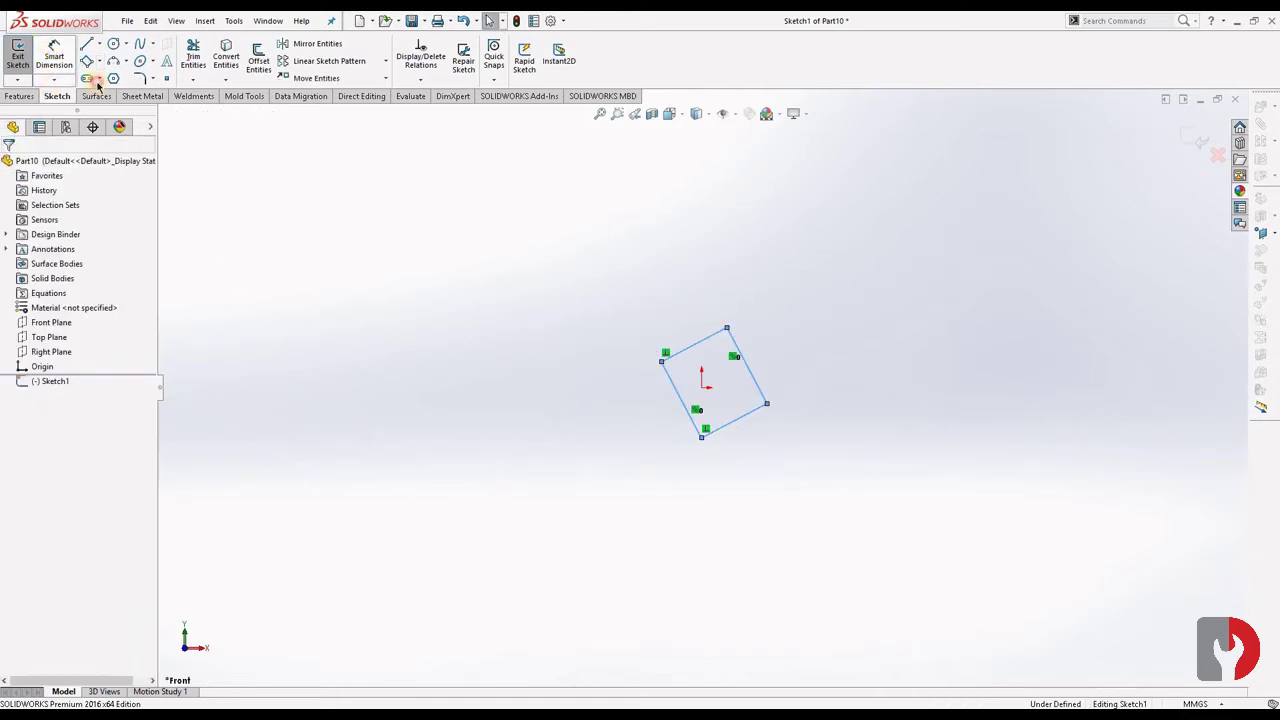
{"action": "left_click", "coordinate": [699, 347]}
{"action": "left_click", "coordinate": [665, 305]}
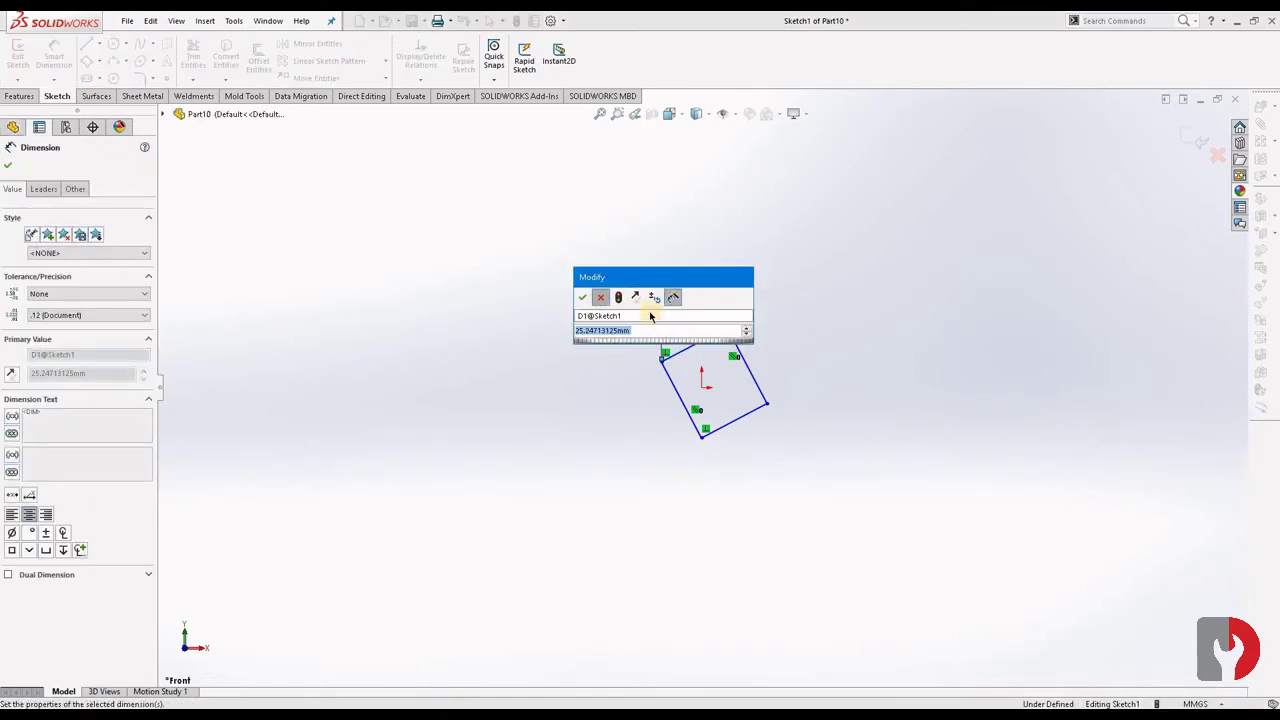
{"action": "key", "text": "Return"}
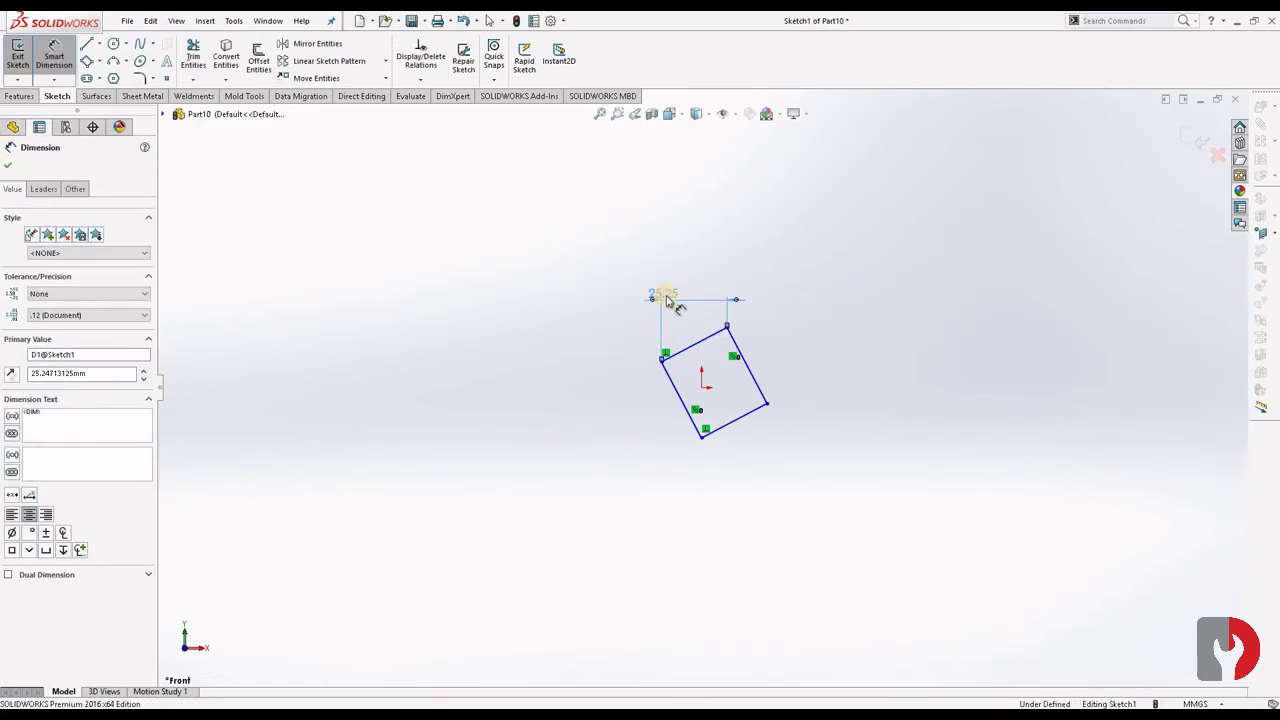
{"action": "key", "text": "Delete"}
{"action": "left_click", "coordinate": [666, 326]}
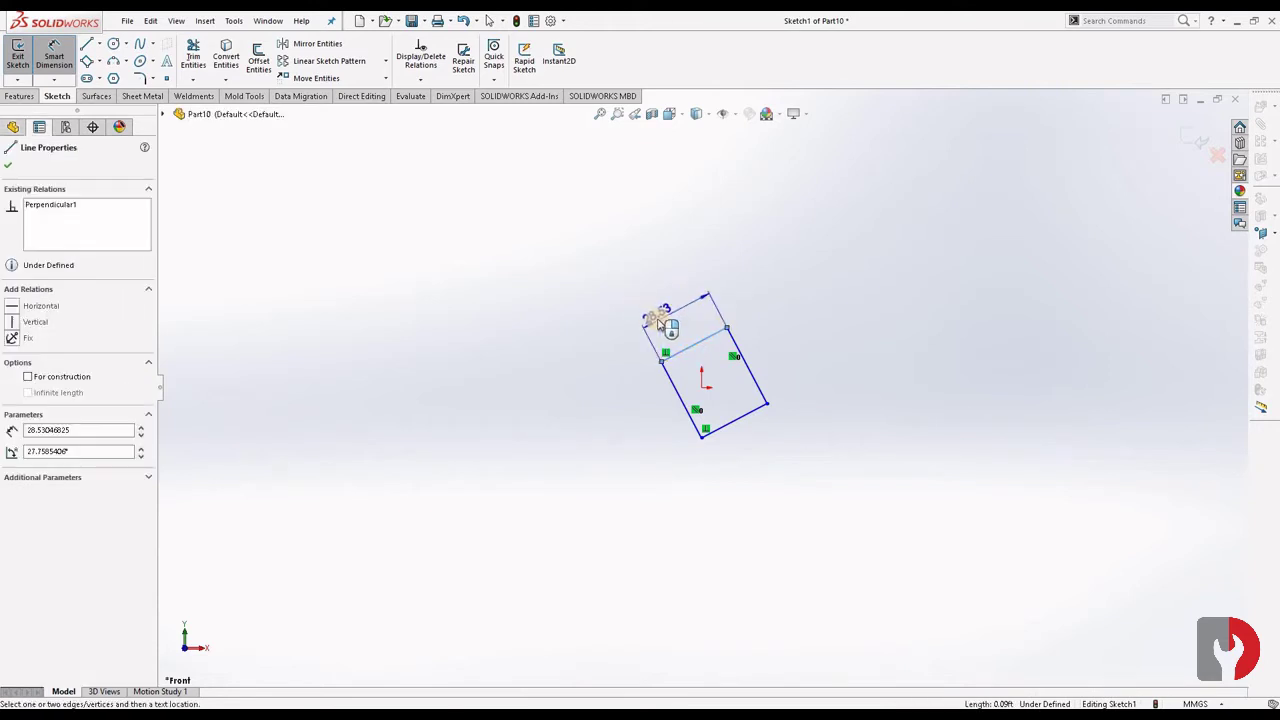
{"action": "left_click", "coordinate": [657, 322]}
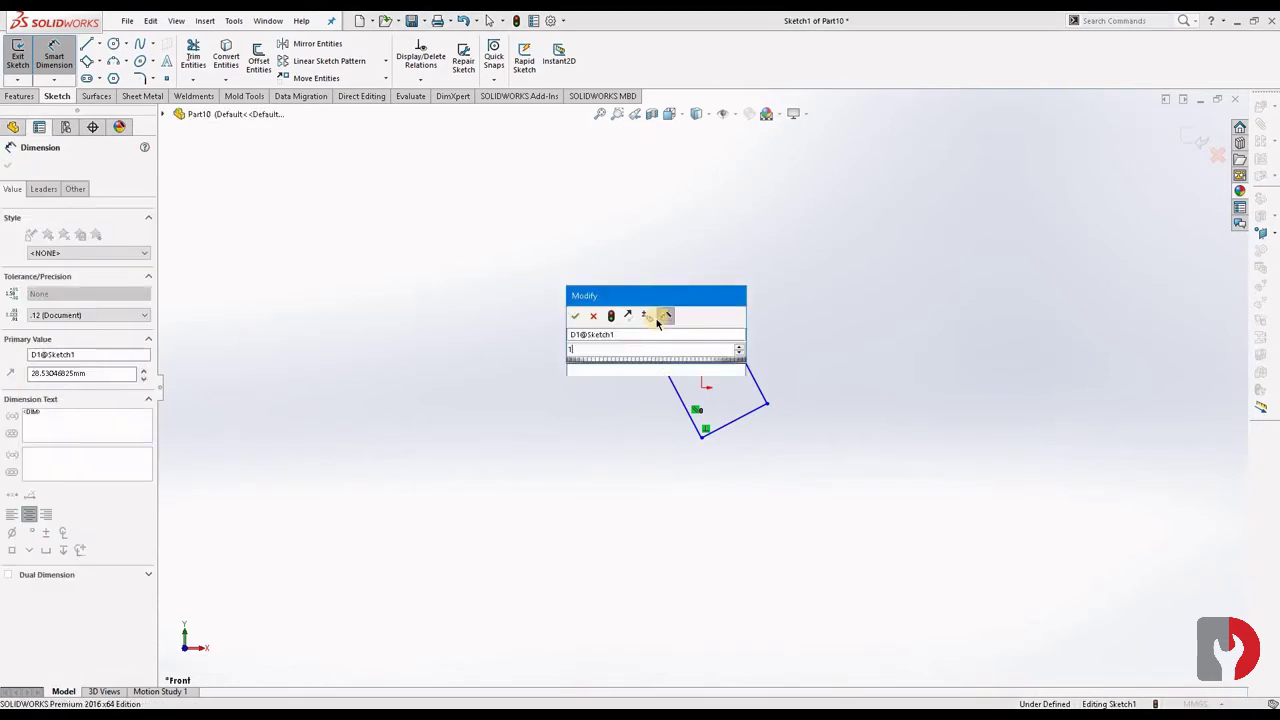
{"action": "type", "text": "18"}
{"action": "key", "text": "Return"}
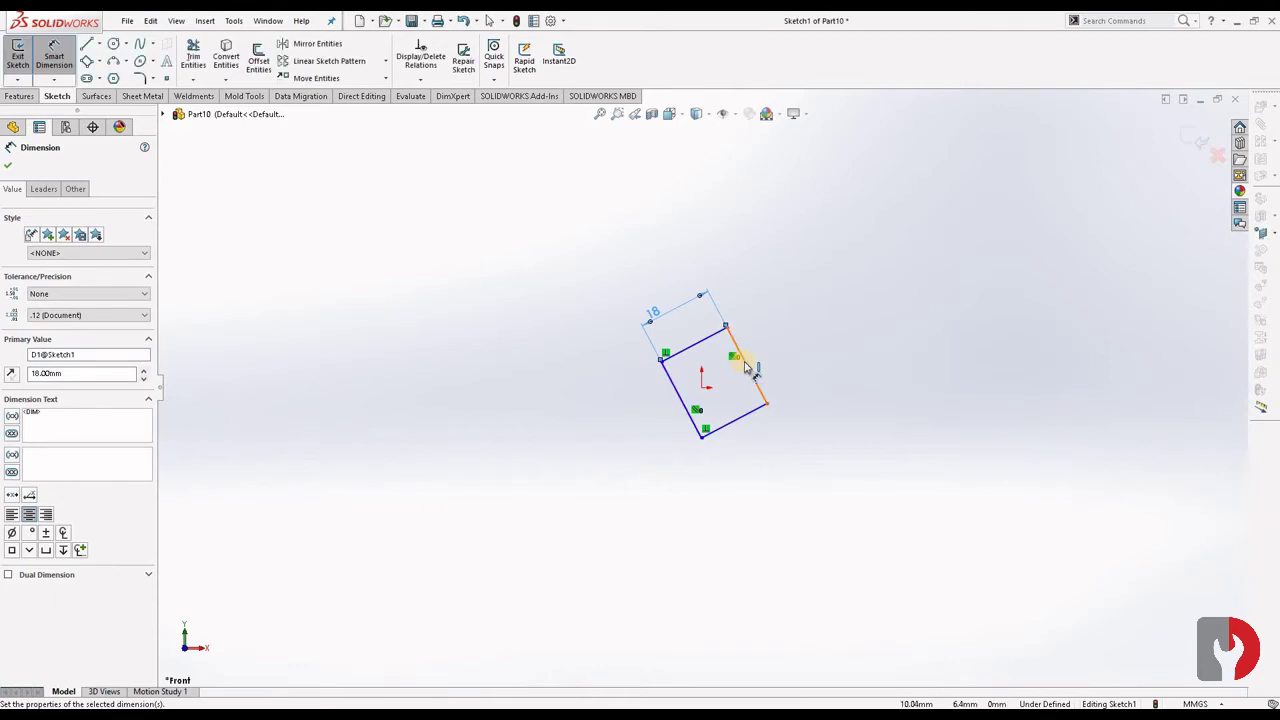
{"action": "left_click", "coordinate": [763, 347]}
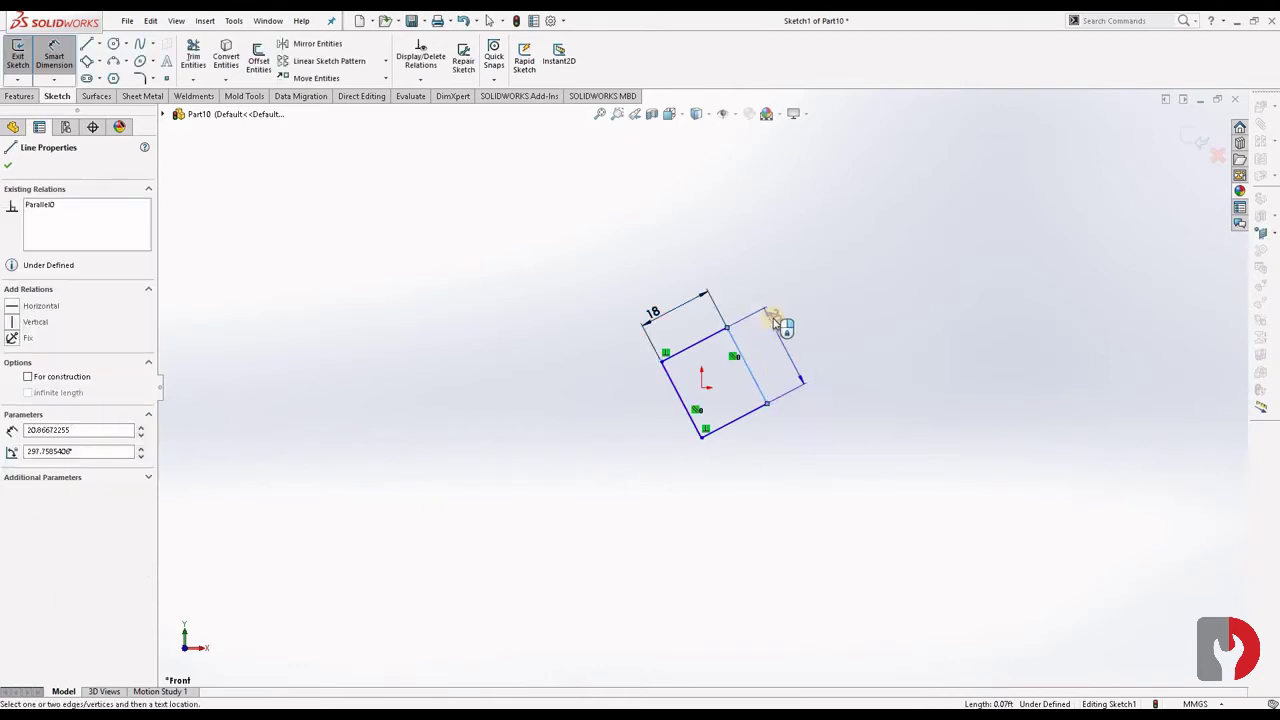
{"action": "left_click", "coordinate": [775, 320]}
{"action": "type", "text": "18"}
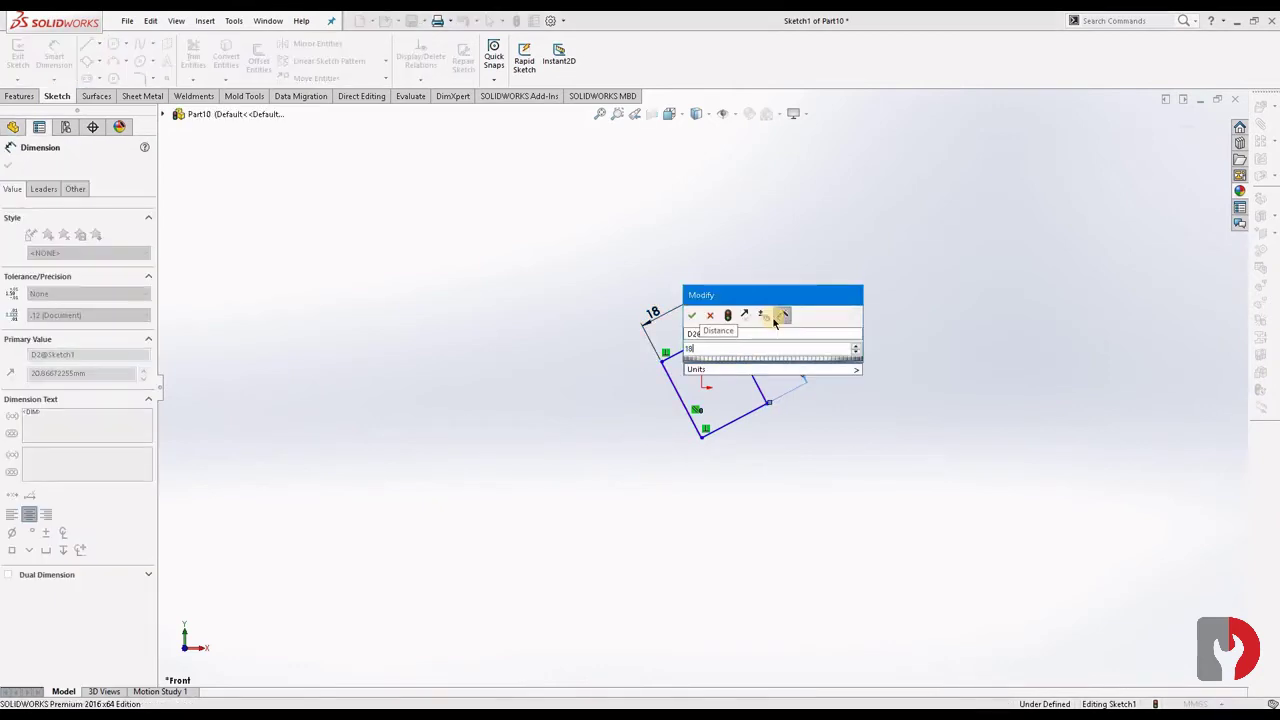
{"action": "key", "text": "Return"}
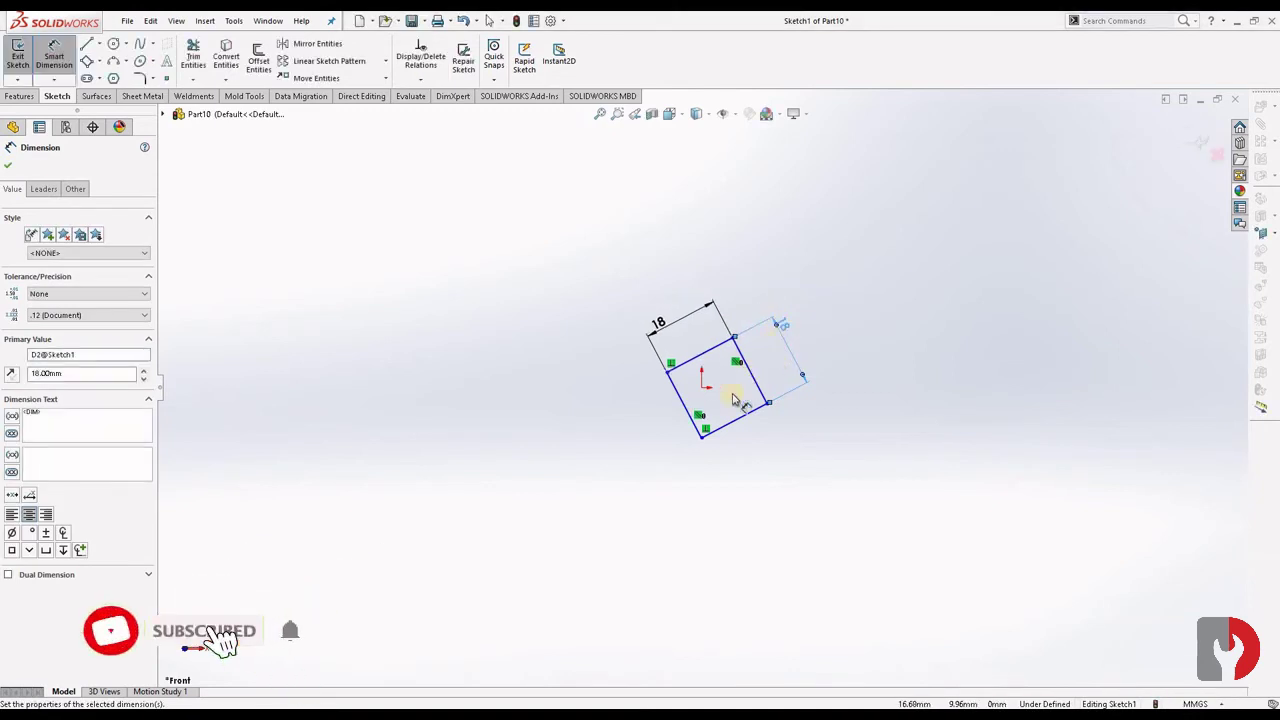
{"action": "left_click", "coordinate": [35, 170]}
Align the top corner vertically and side corners horizontally with the origin
{"action": "left_click", "coordinate": [732, 340]}
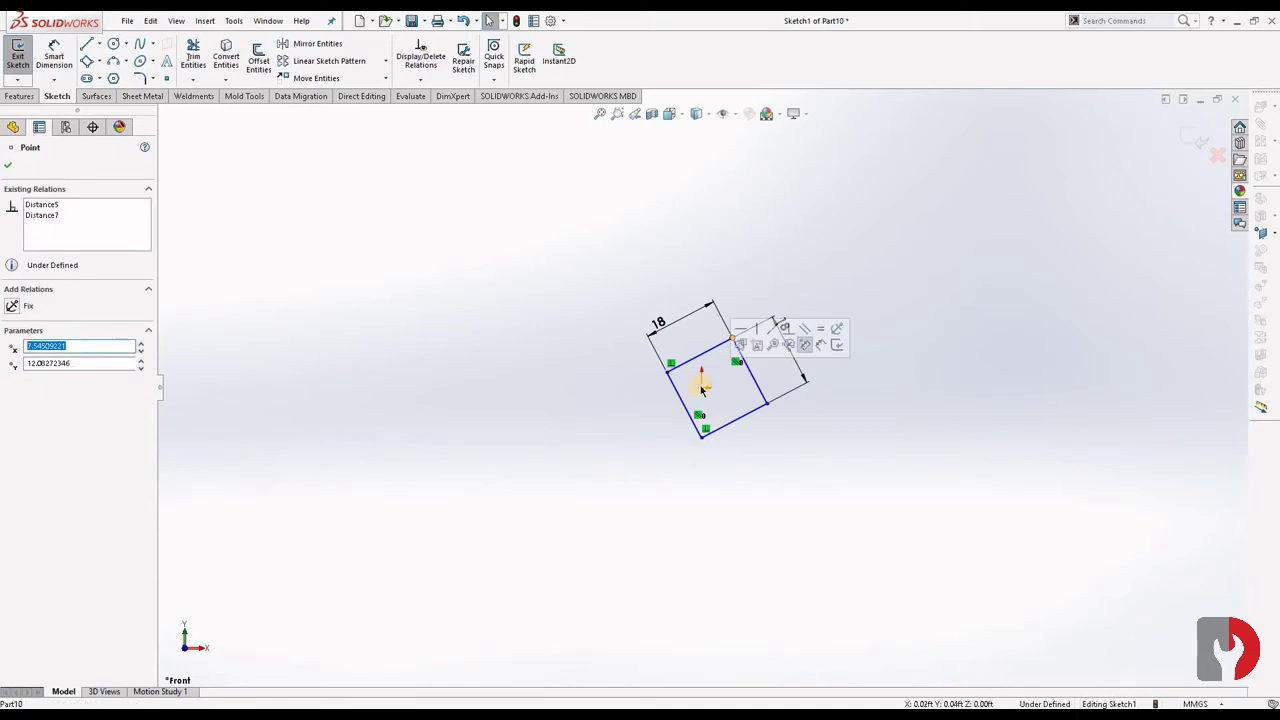
{"action": "left_click", "coordinate": [702, 387], "text": "ctrl"}
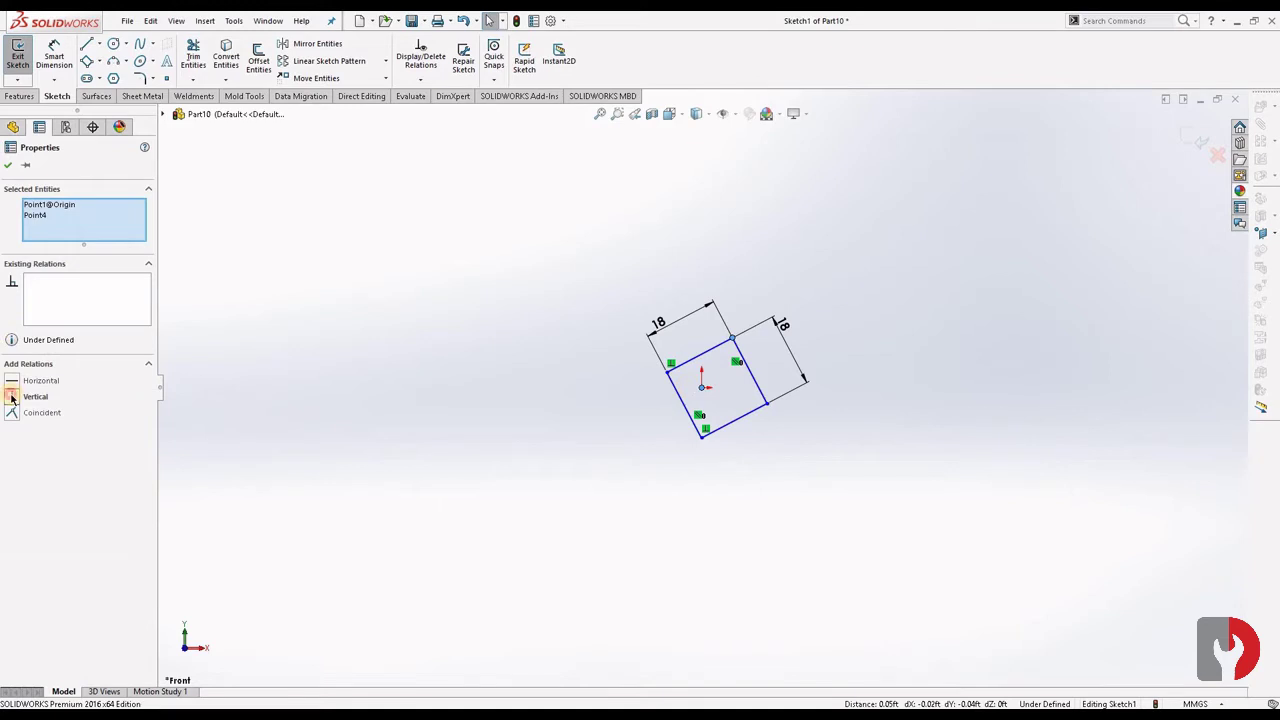
{"action": "left_click", "coordinate": [12, 397]}
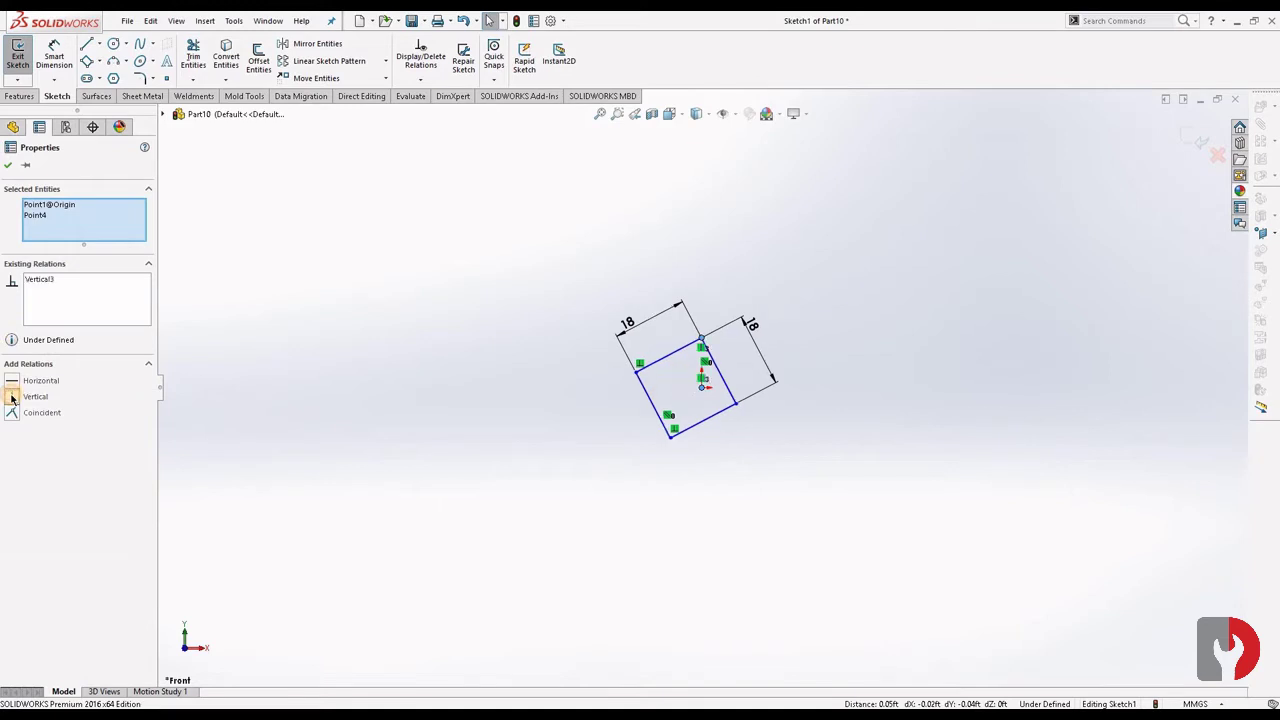
{"action": "left_click", "coordinate": [737, 406]}
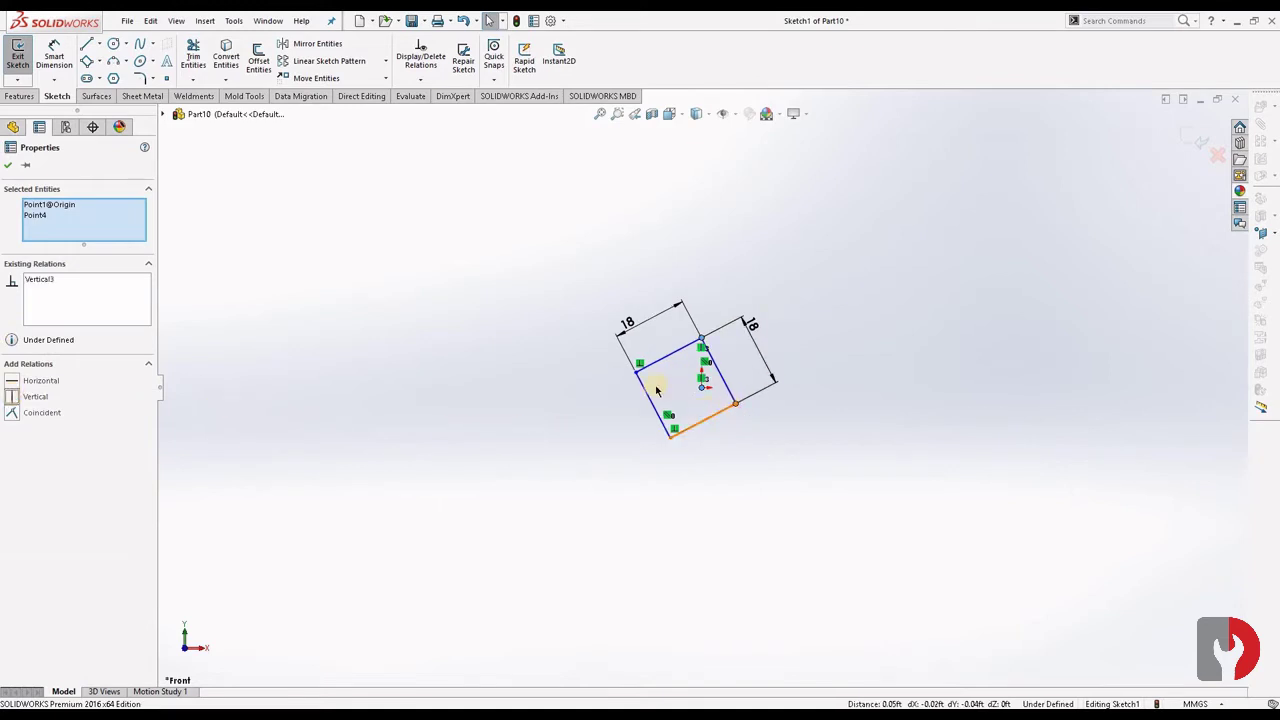
{"action": "left_click", "coordinate": [635, 373], "text": "ctrl"}
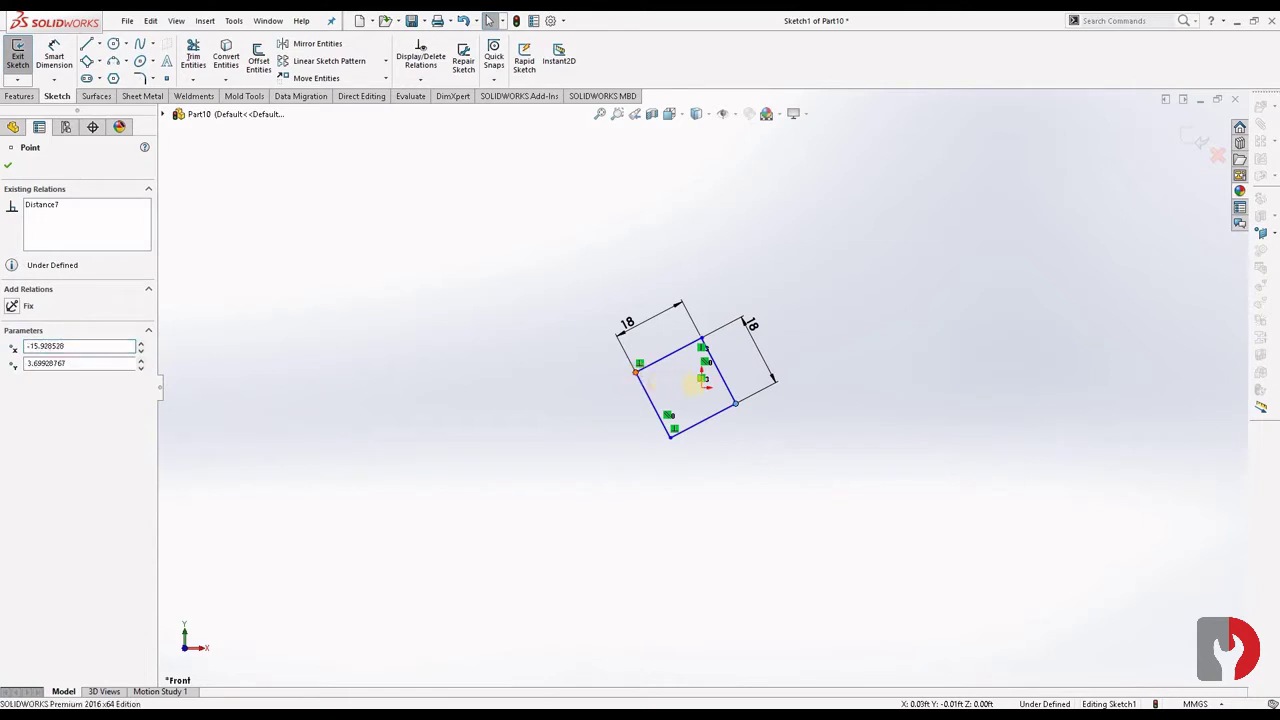
{"action": "left_click", "coordinate": [705, 392], "text": "ctrl"}
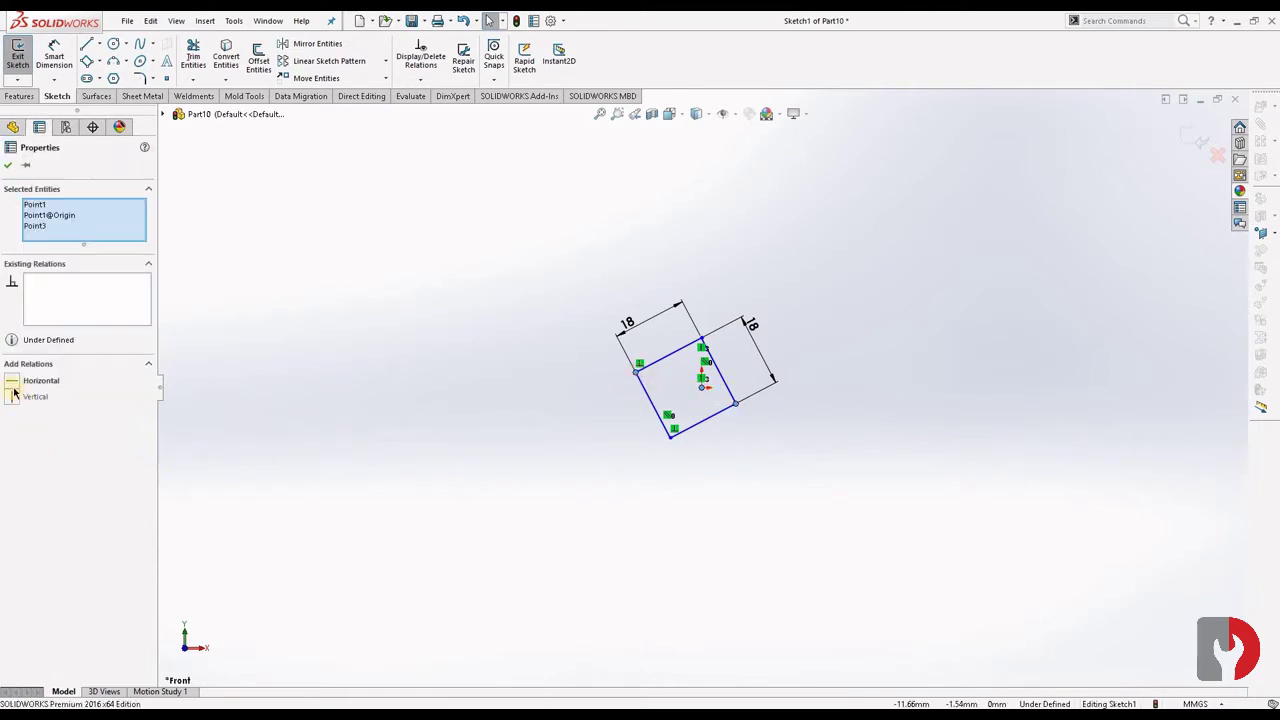
{"action": "left_click", "coordinate": [13, 383]}
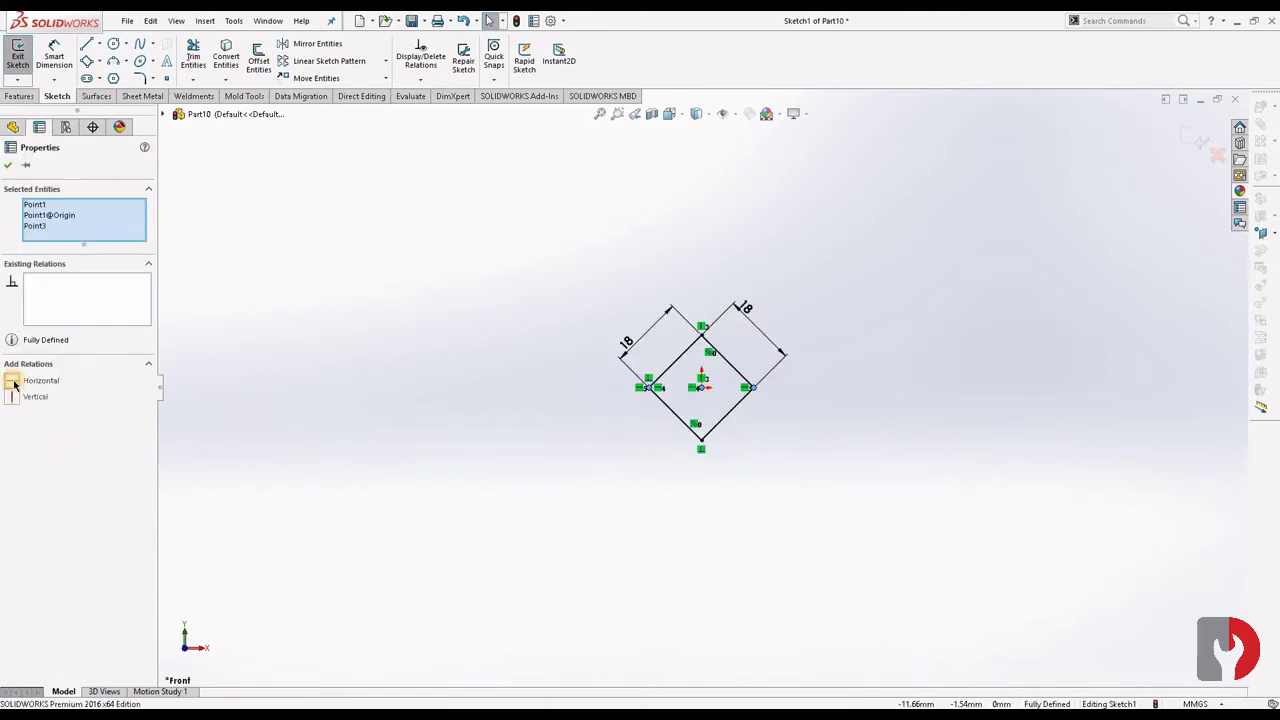
{"action": "left_click", "coordinate": [310, 254]}
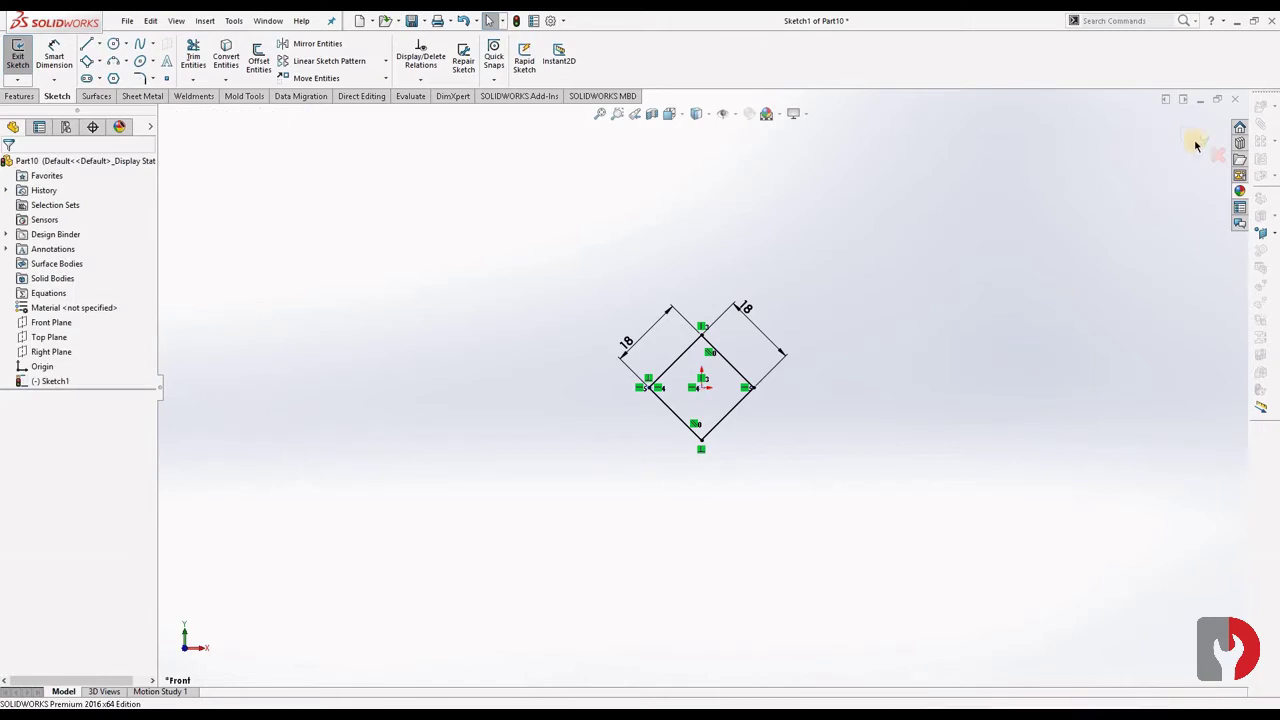
Extrude the diamond sketch Mid Plane to 18 mm, forming an 18 mm cube
{"action": "left_click", "coordinate": [9, 63]}
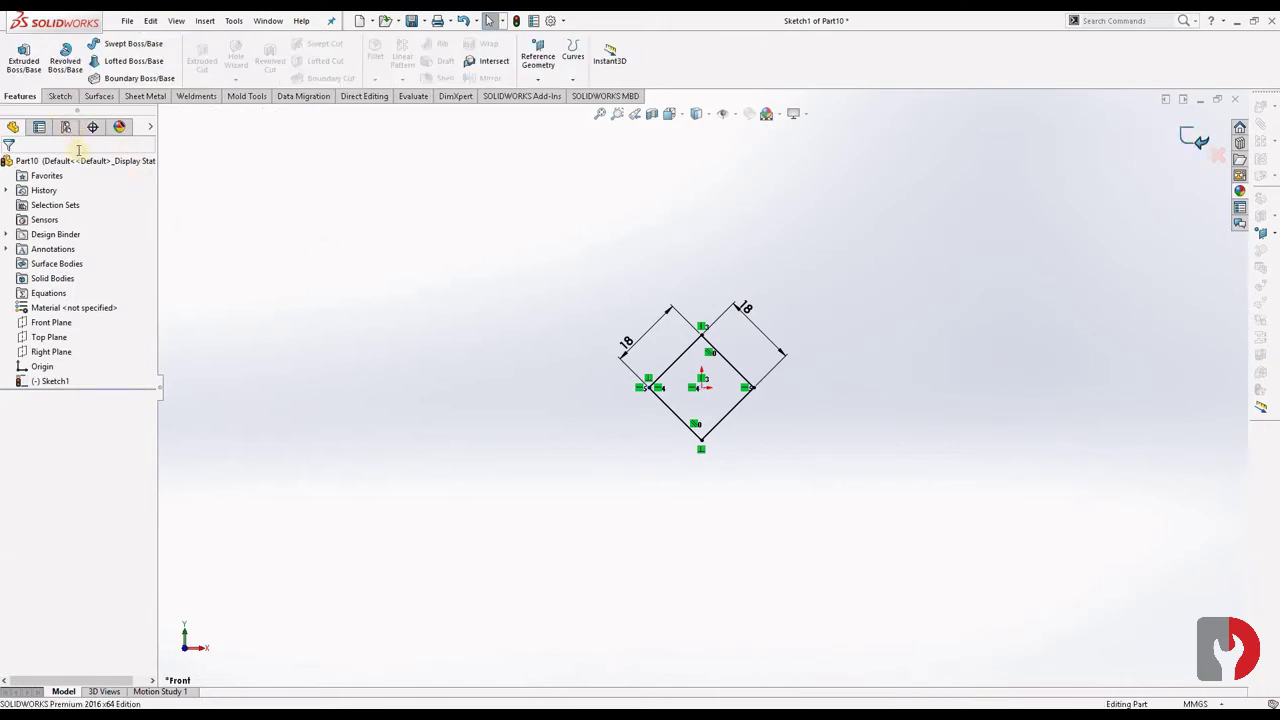
{"action": "left_click", "coordinate": [24, 60]}
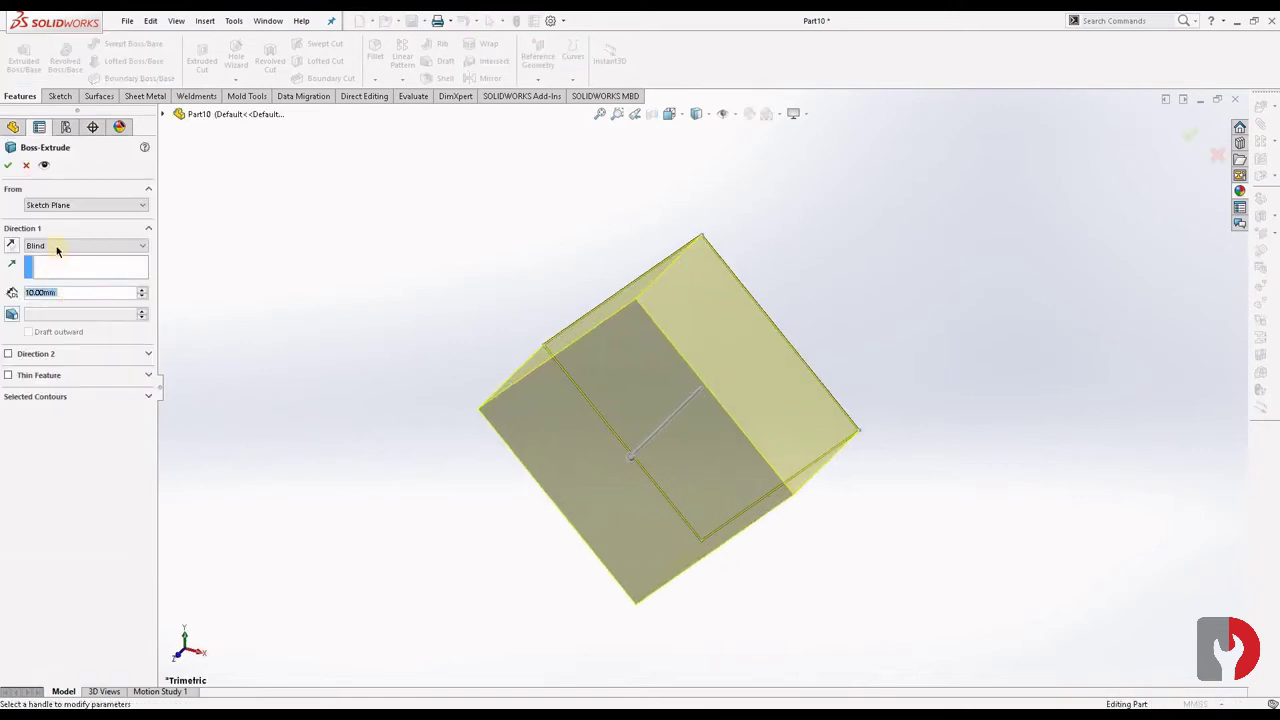
{"action": "left_click", "coordinate": [57, 247]}
{"action": "left_click", "coordinate": [56, 298]}
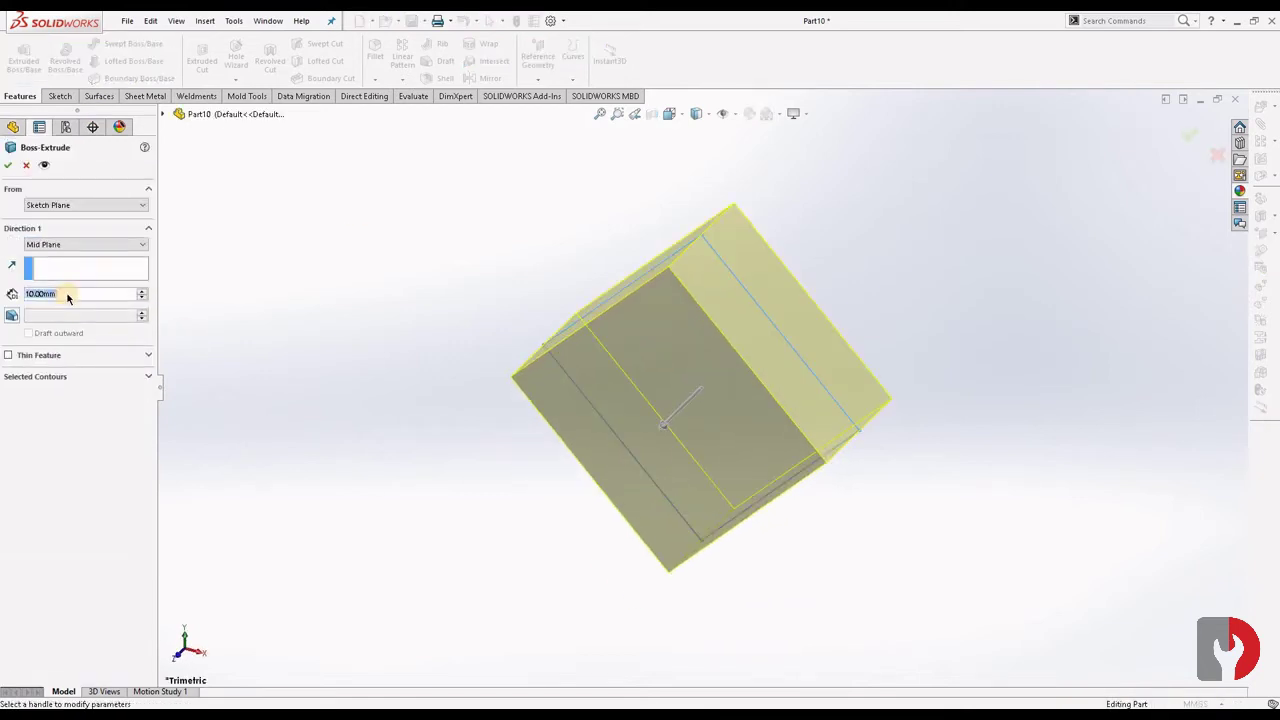
{"action": "type", "text": "18"}
{"action": "key", "text": "Return"}
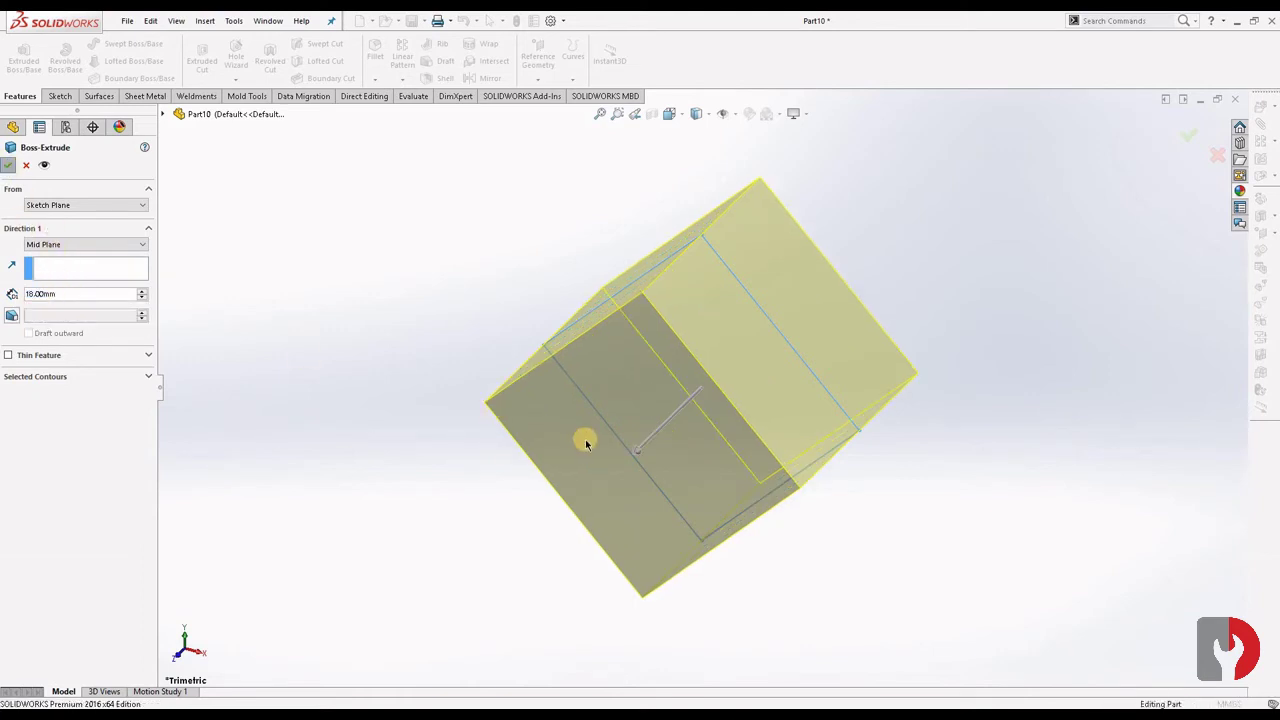
{"action": "key", "text": "Return"}
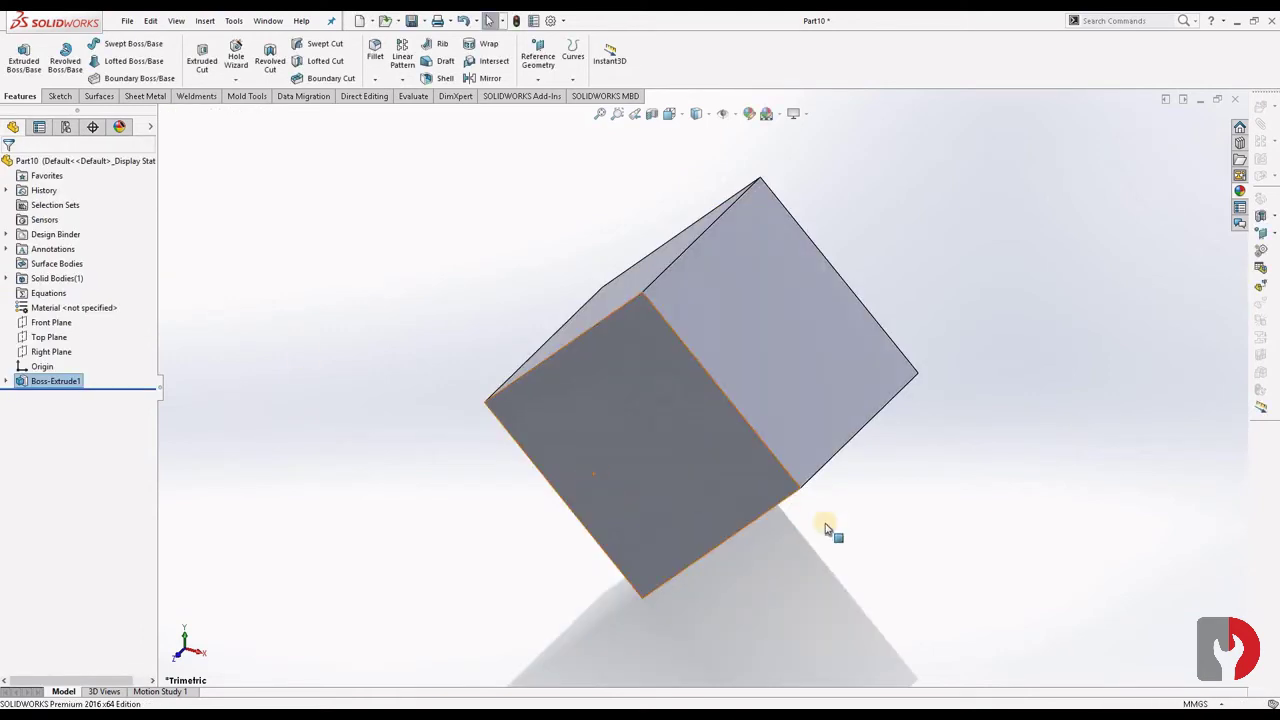
{"action": "mouse_move", "coordinate": [826, 526]}
{"action": "middle_mouse_down"}
{"action": "mouse_move", "coordinate": [809, 526]}
{"action": "mouse_move", "coordinate": [820, 480]}
{"action": "mouse_move", "coordinate": [853, 465]}
{"action": "mouse_move", "coordinate": [840, 477]}
{"action": "middle_mouse_up"}
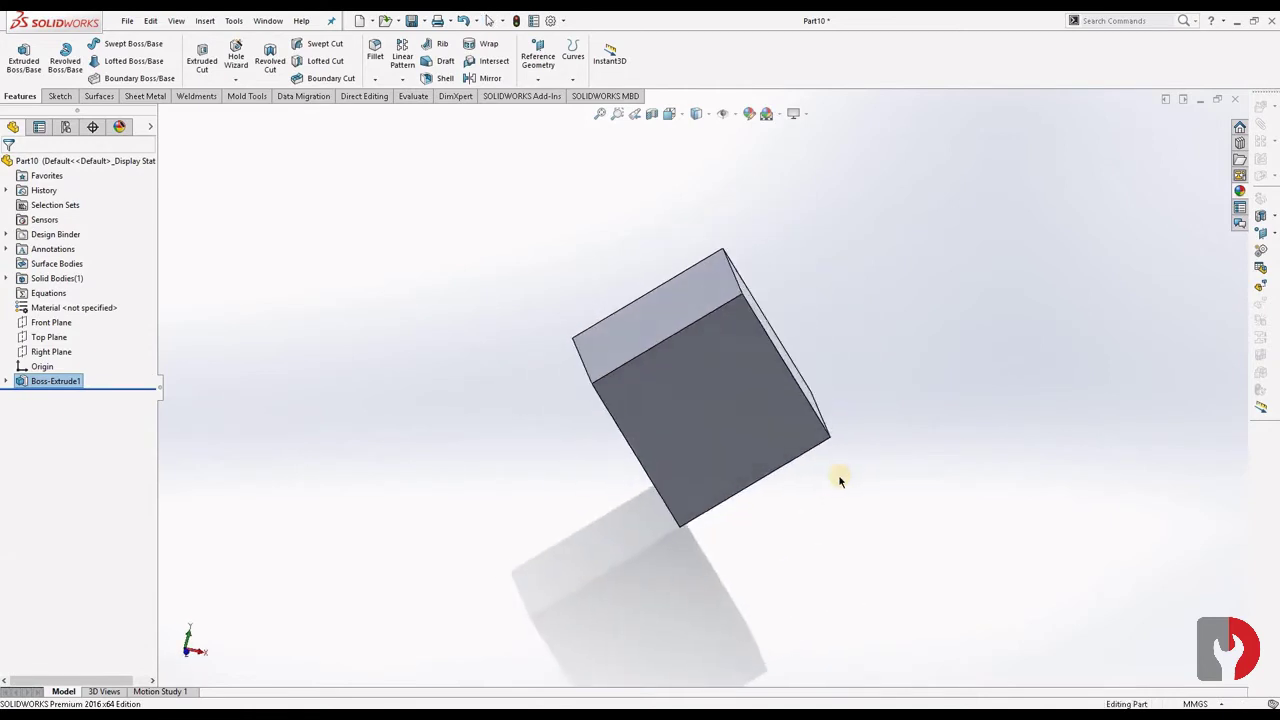
Sketch a large circle on the cube's front face below its bottom corner
{"action": "left_click", "coordinate": [732, 443]}
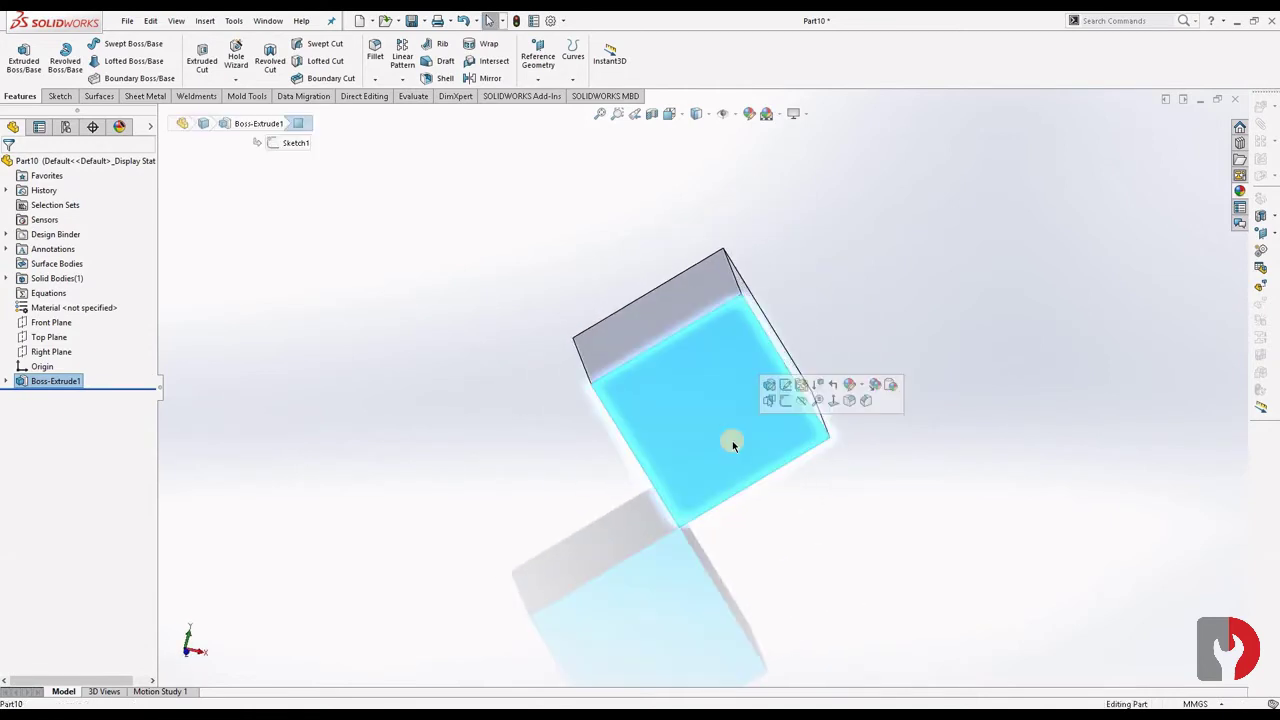
{"action": "left_click", "coordinate": [782, 401]}
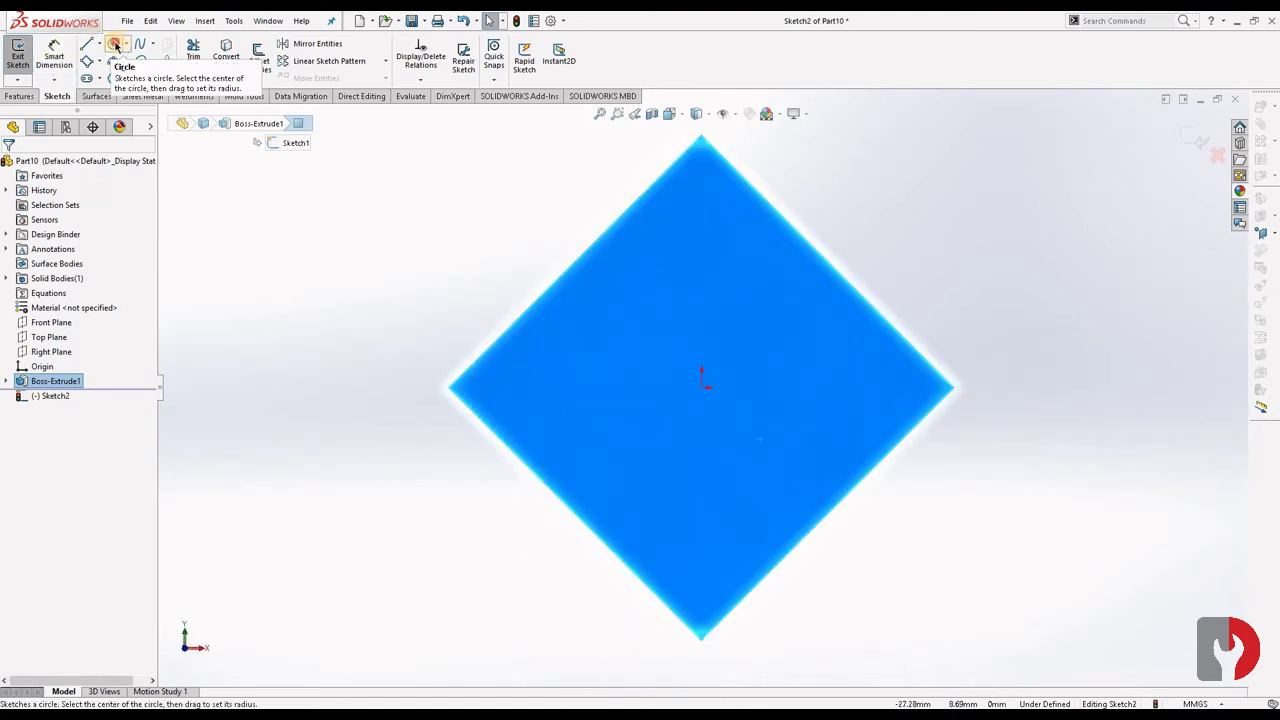
{"action": "left_click", "coordinate": [116, 47]}
{"action": "scroll", "coordinate": [754, 543], "scroll_direction": "down", "scroll_amount": 2}
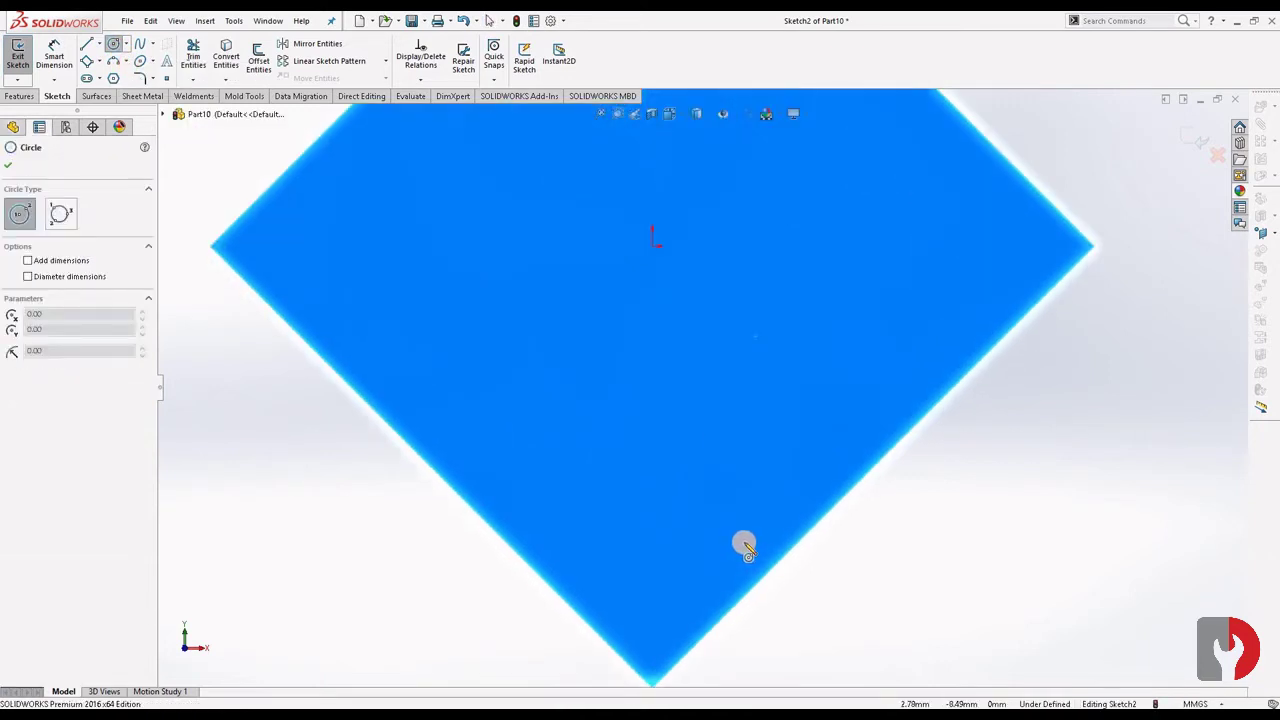
{"action": "scroll", "coordinate": [743, 543], "scroll_direction": "up", "scroll_amount": 5}
{"action": "left_click", "coordinate": [685, 563]}
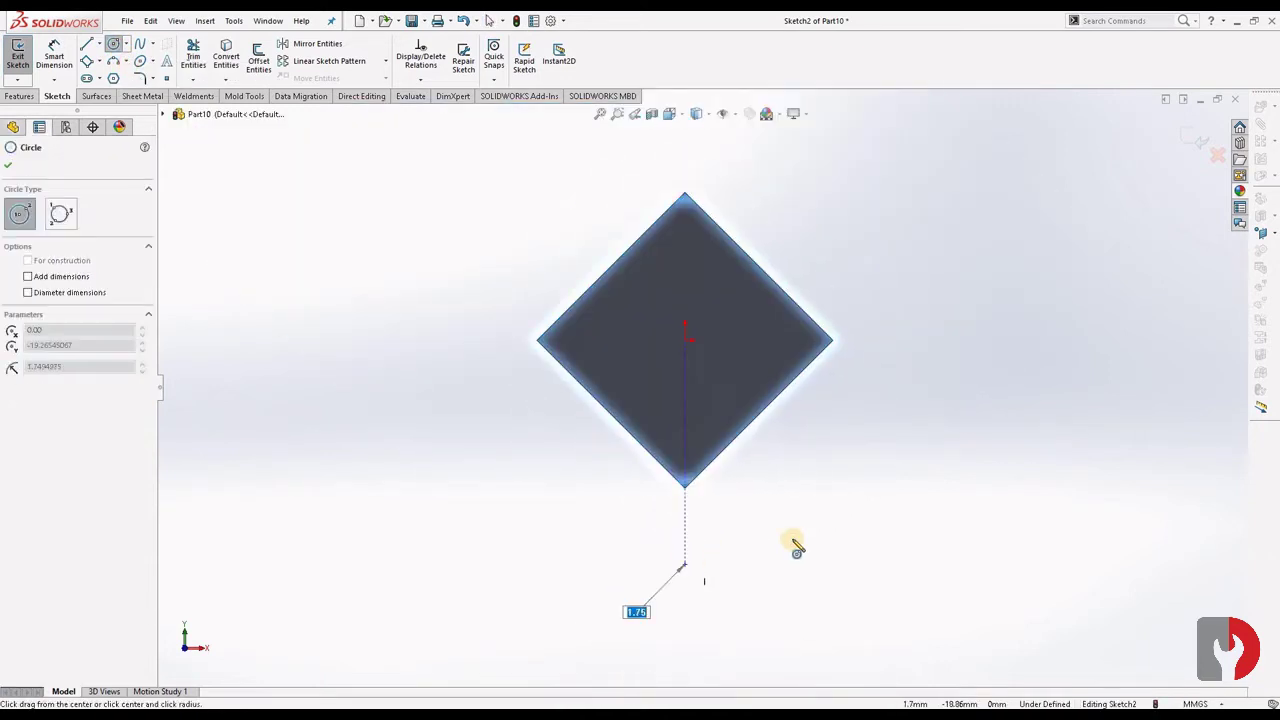
{"action": "left_click", "coordinate": [908, 520]}
Set the circle's diameter to 35 mm
{"action": "left_click", "coordinate": [54, 56]}
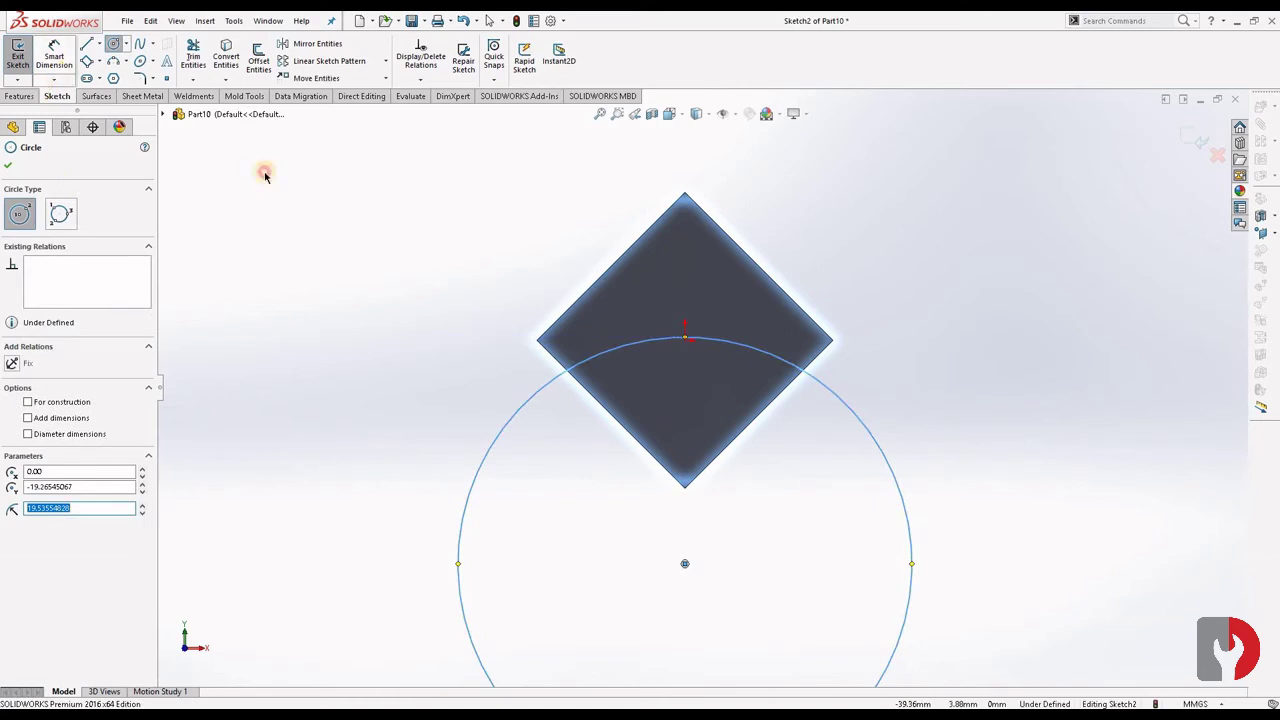
{"action": "left_click", "coordinate": [975, 370]}
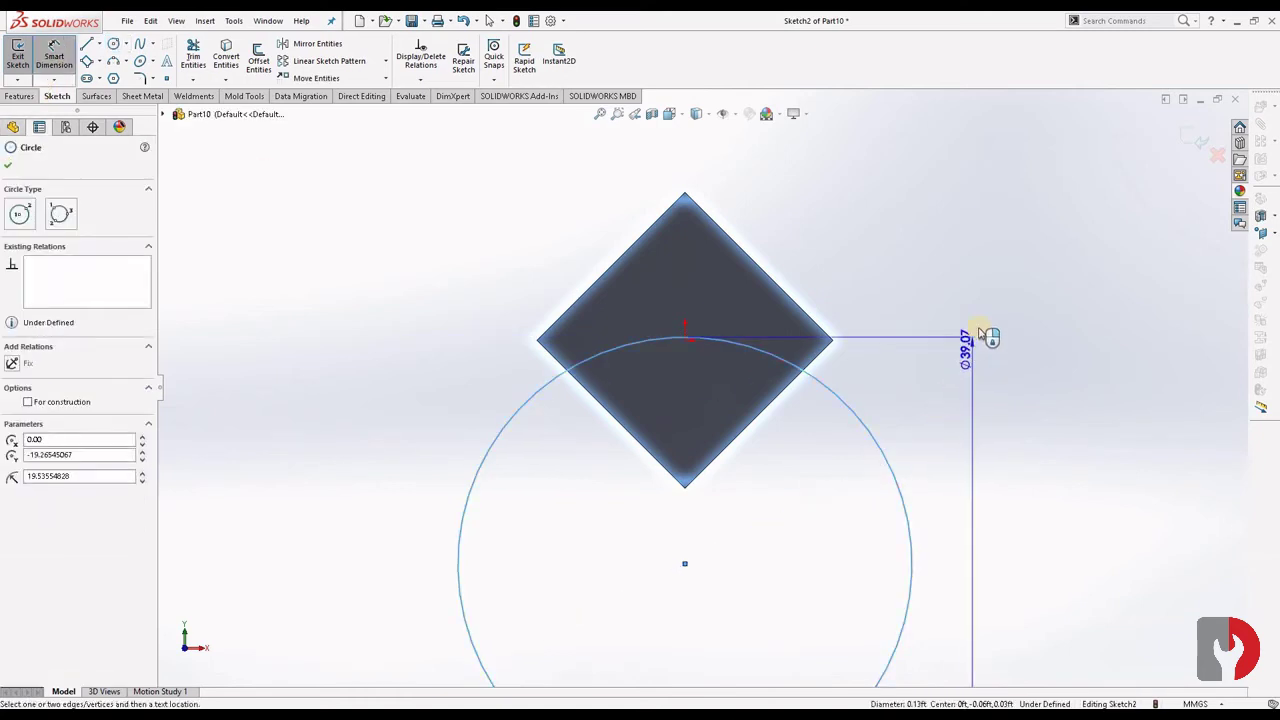
{"action": "left_click", "coordinate": [935, 280]}
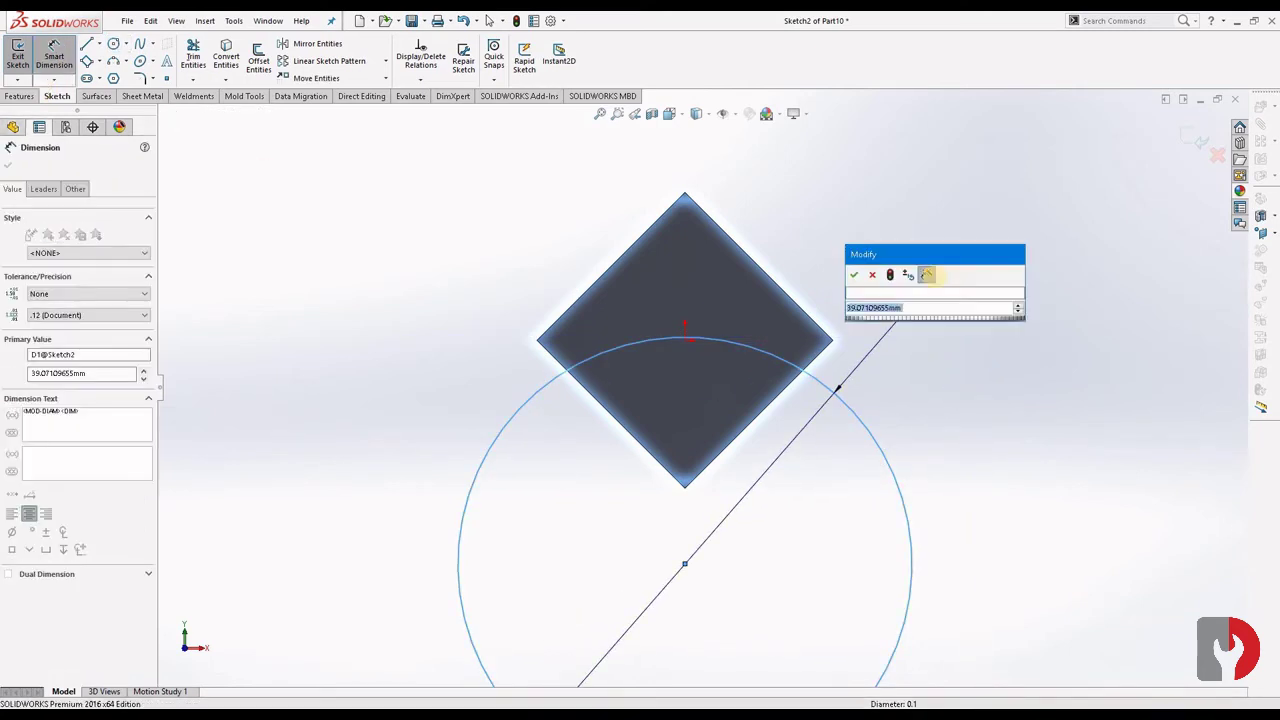
{"action": "type", "text": "35"}
{"action": "key", "text": "Return"}
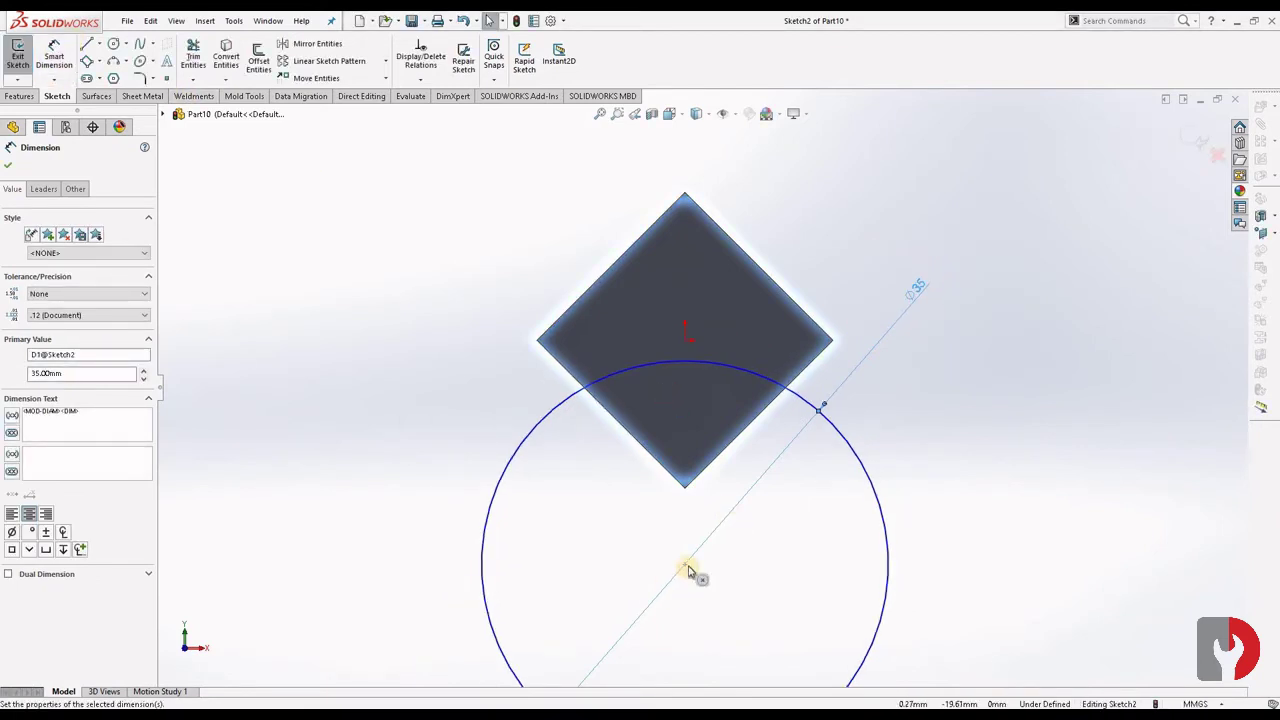
{"action": "left_click", "coordinate": [685, 565]}
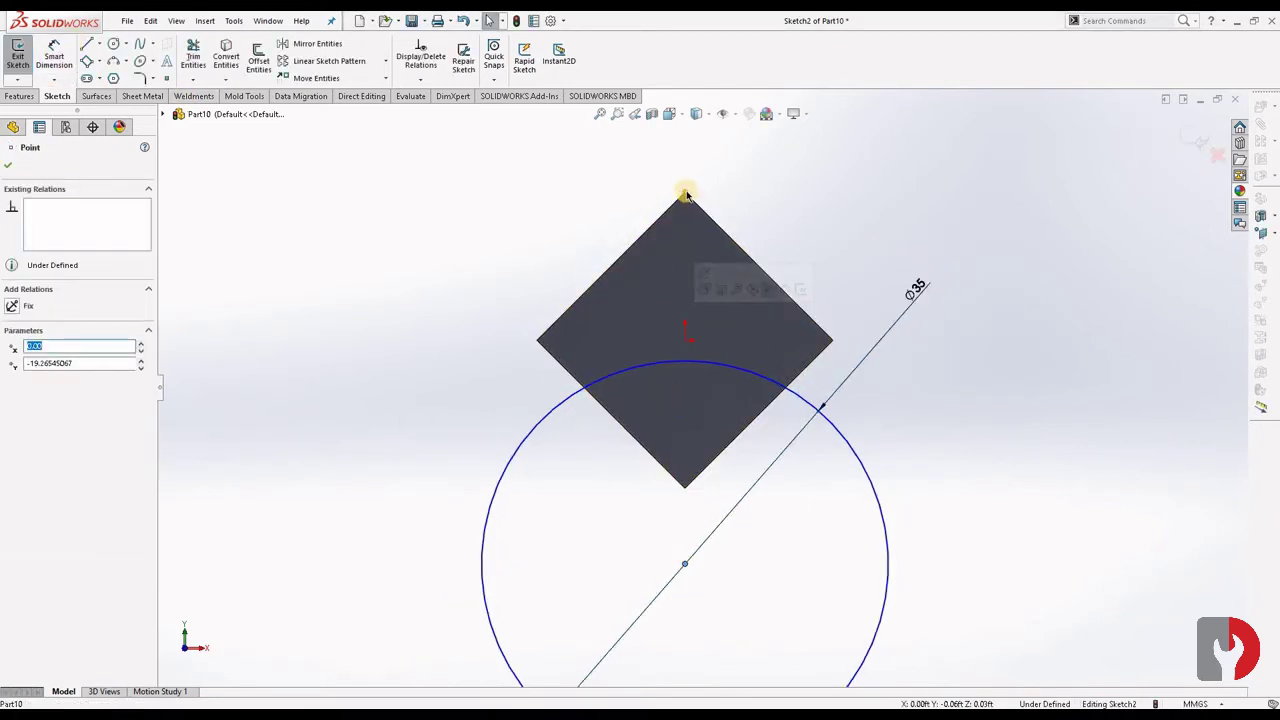
{"action": "left_click", "coordinate": [817, 277]}
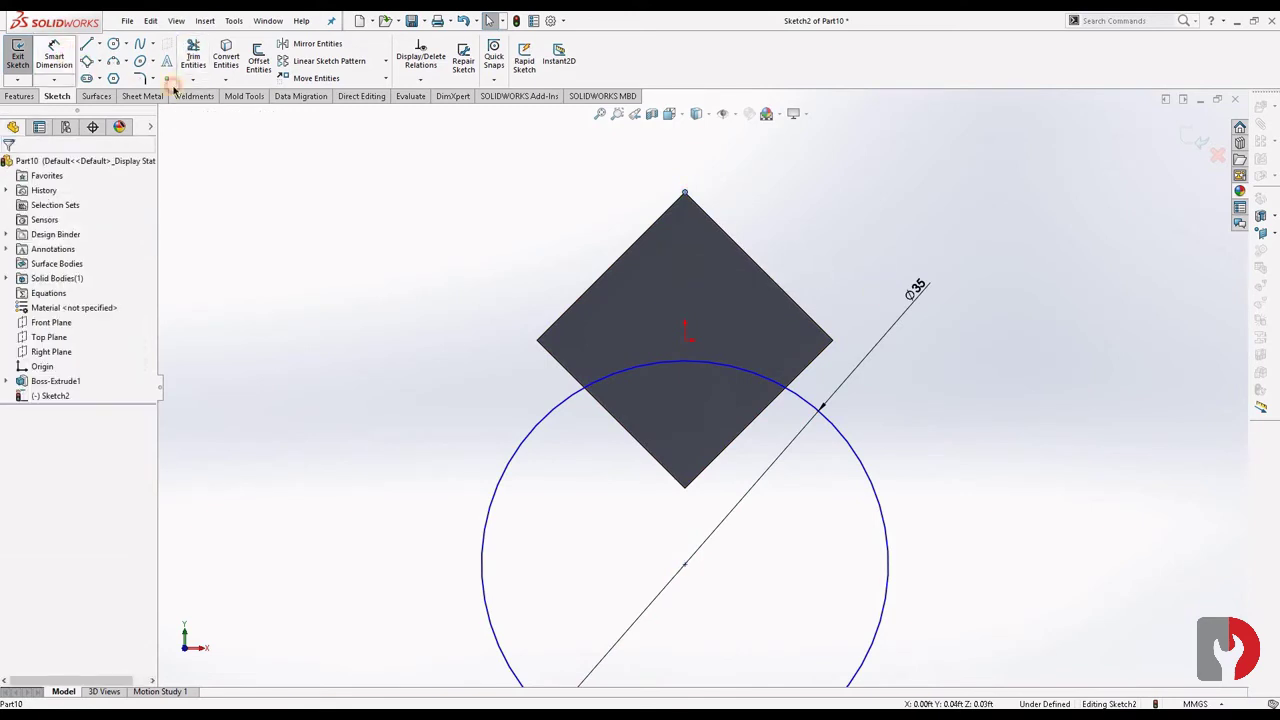
Place the circle centre 37.5 mm vertically below the square's top corner
{"action": "left_click", "coordinate": [54, 58]}
{"action": "left_click", "coordinate": [685, 565]}
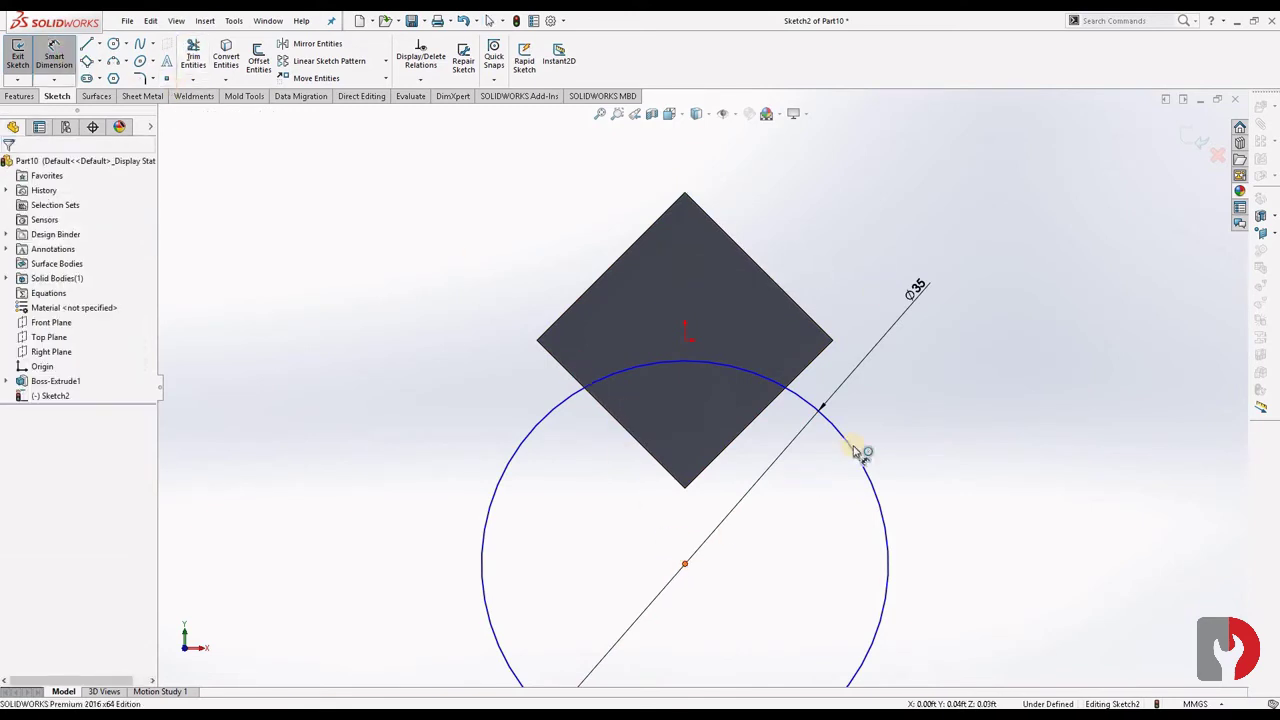
{"action": "left_click", "coordinate": [686, 194]}
{"action": "left_click", "coordinate": [1045, 321]}
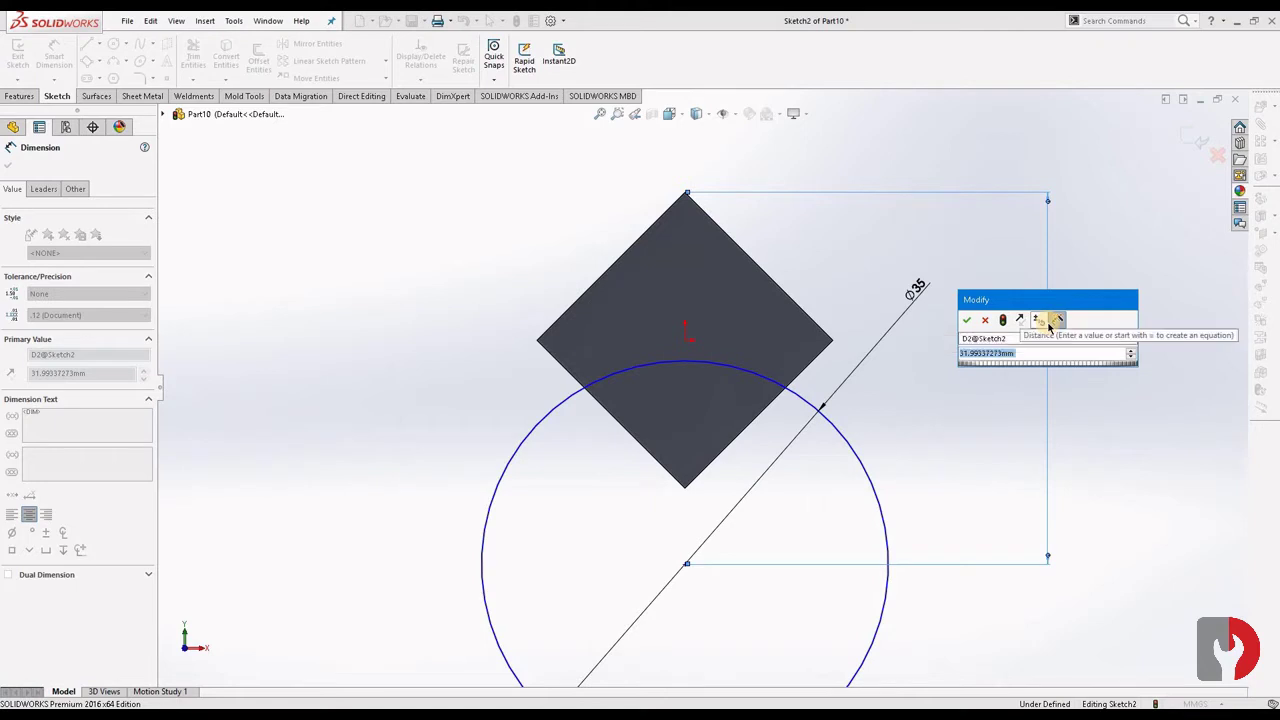
{"action": "type", "text": "37."}
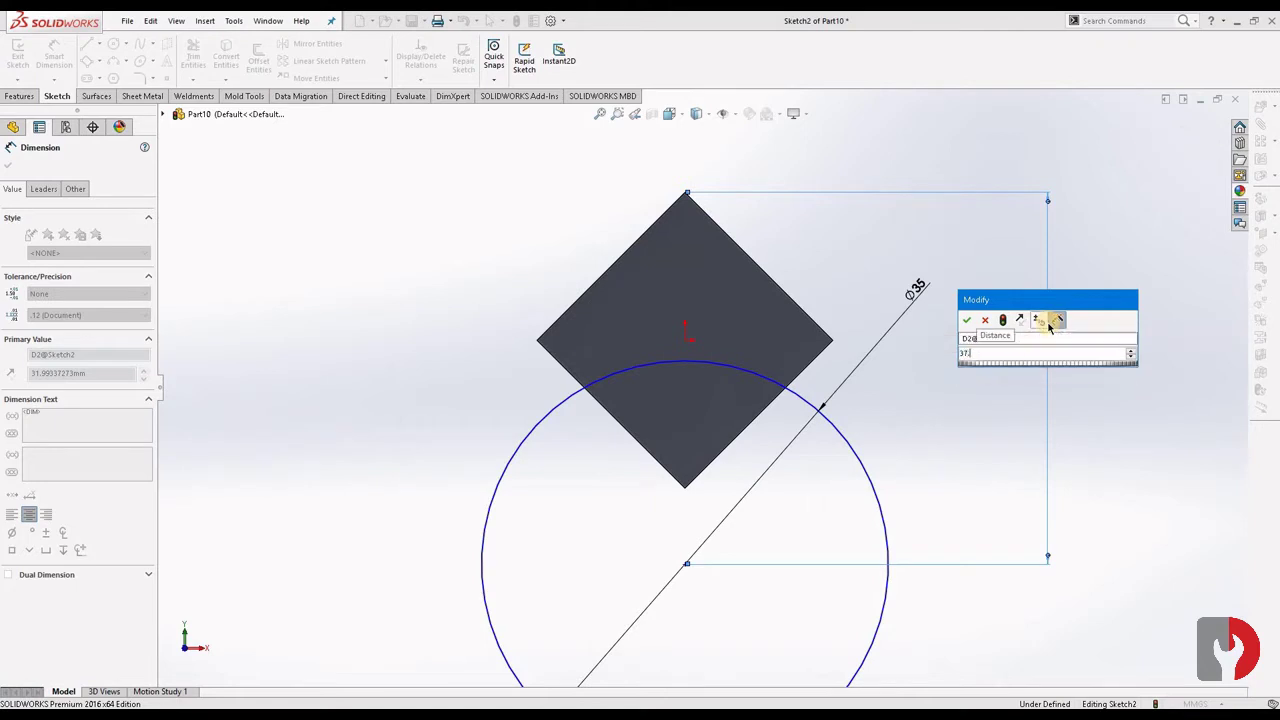
{"action": "type", "text": "5"}
{"action": "key", "text": "Return"}
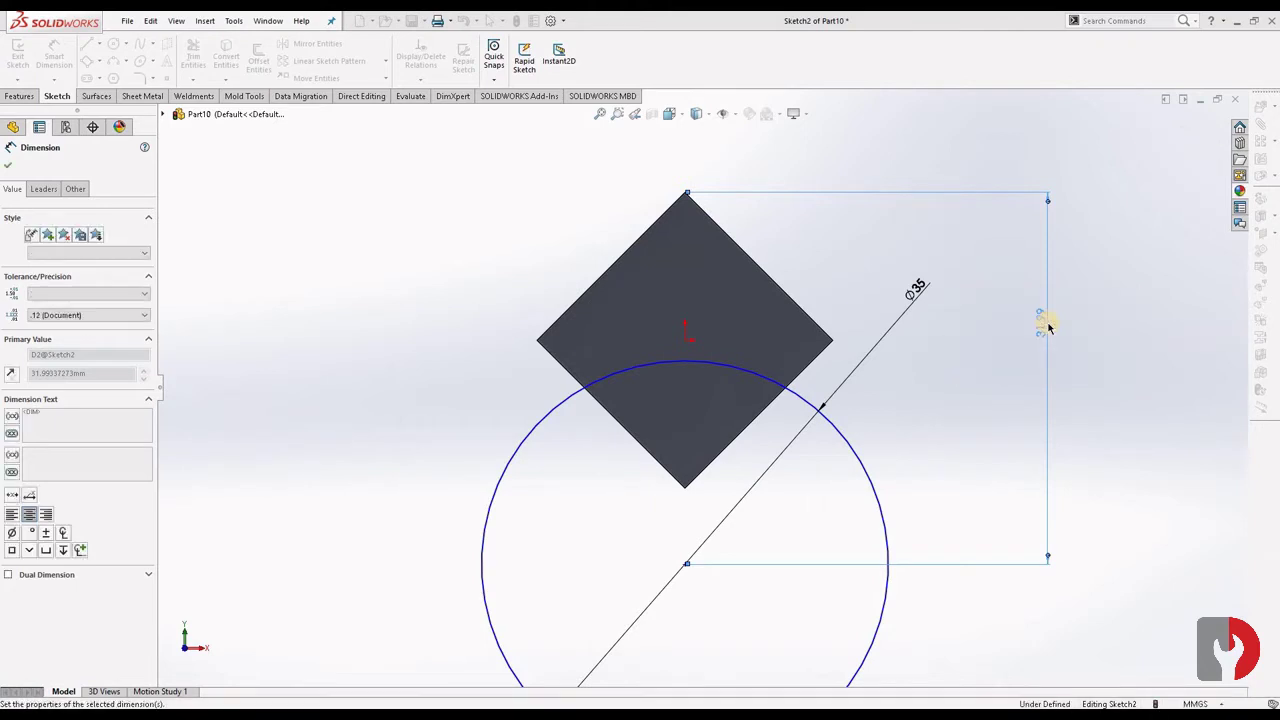
{"action": "left_click", "coordinate": [6, 165]}
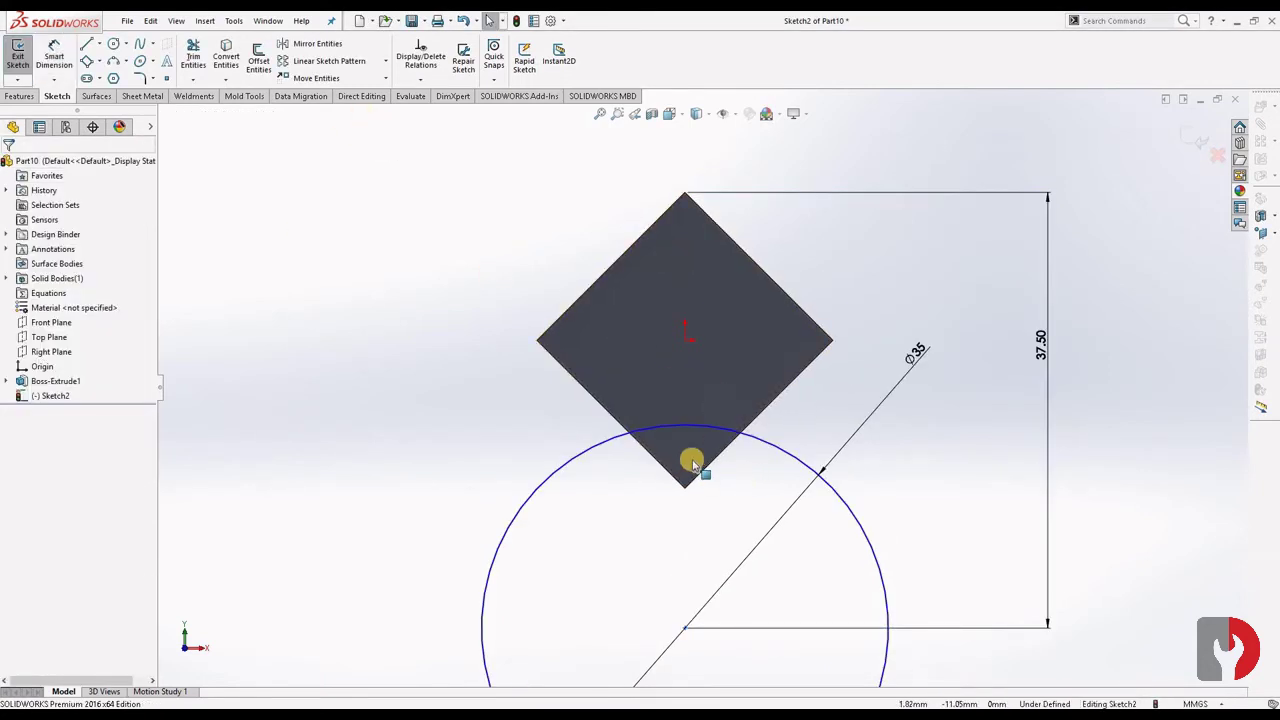
Convert the square's lower-right and lower-left edges into the sketch
{"action": "scroll", "coordinate": [711, 431], "scroll_direction": "down", "scroll_amount": 1}
{"action": "scroll", "coordinate": [711, 431], "scroll_direction": "down", "scroll_amount": 3}
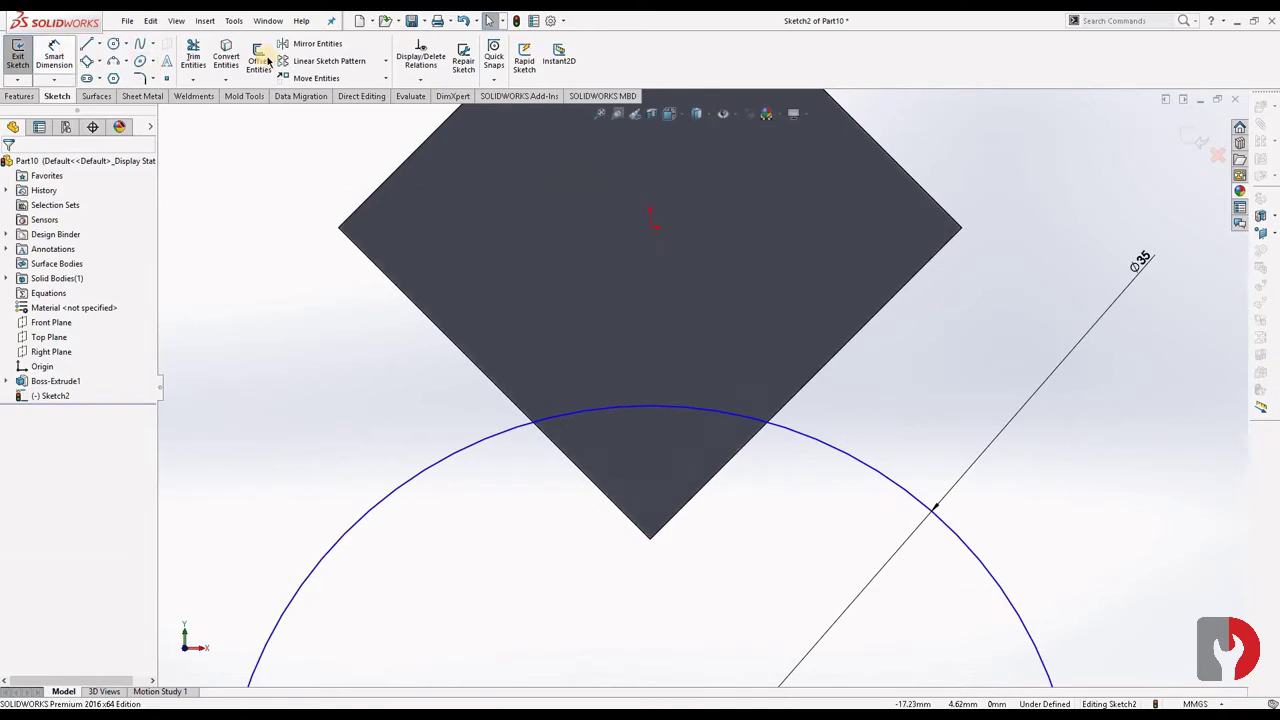
{"action": "left_click", "coordinate": [226, 56]}
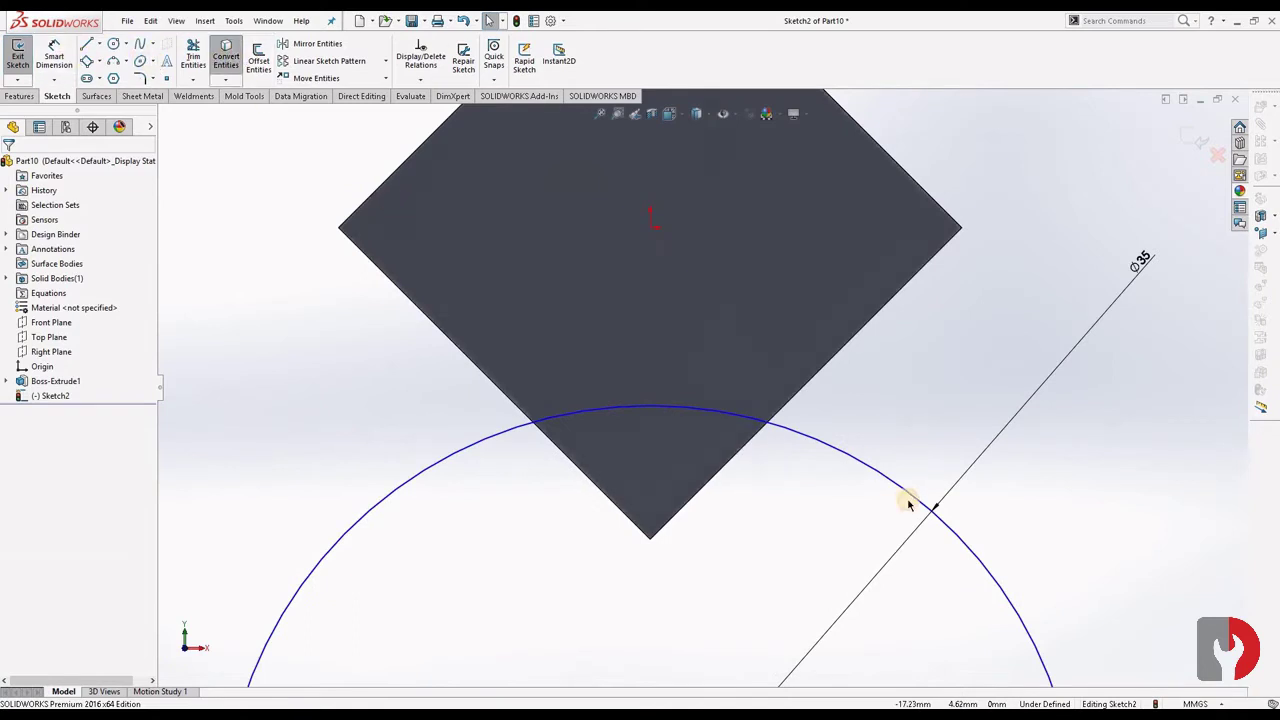
{"action": "left_click", "coordinate": [729, 474]}
{"action": "left_click", "coordinate": [582, 472]}
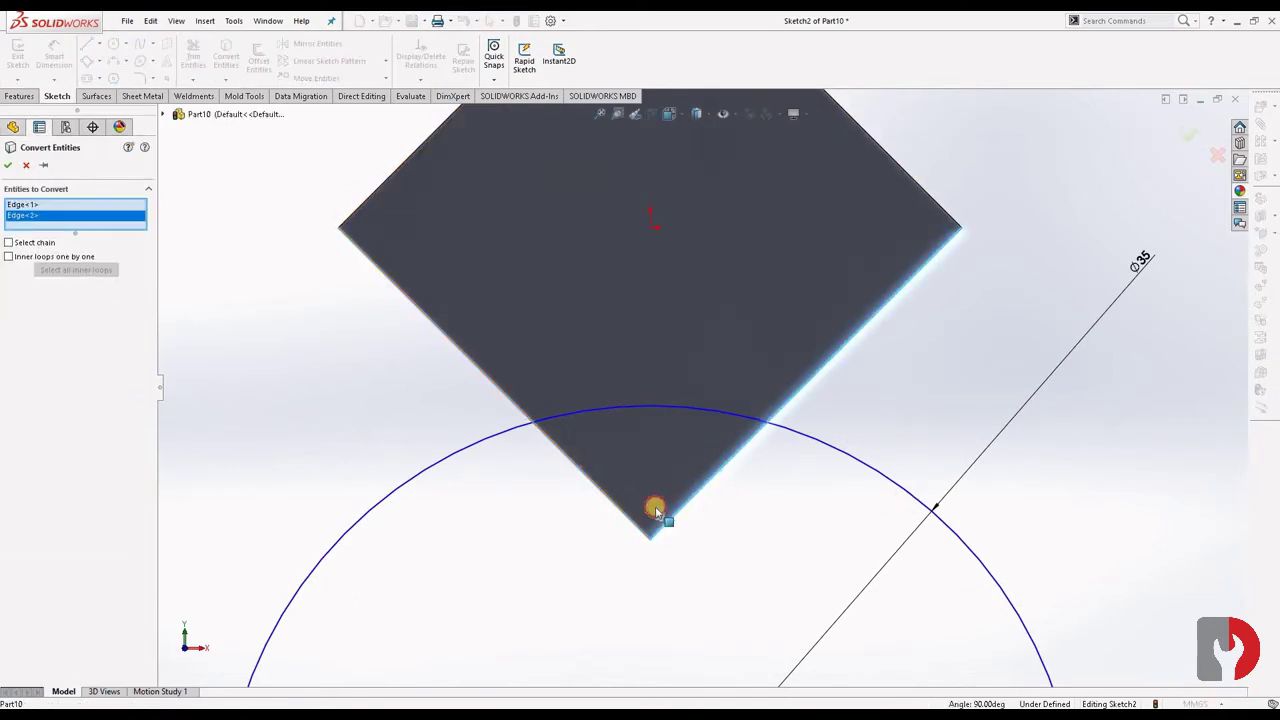
{"action": "left_click", "coordinate": [9, 165]}
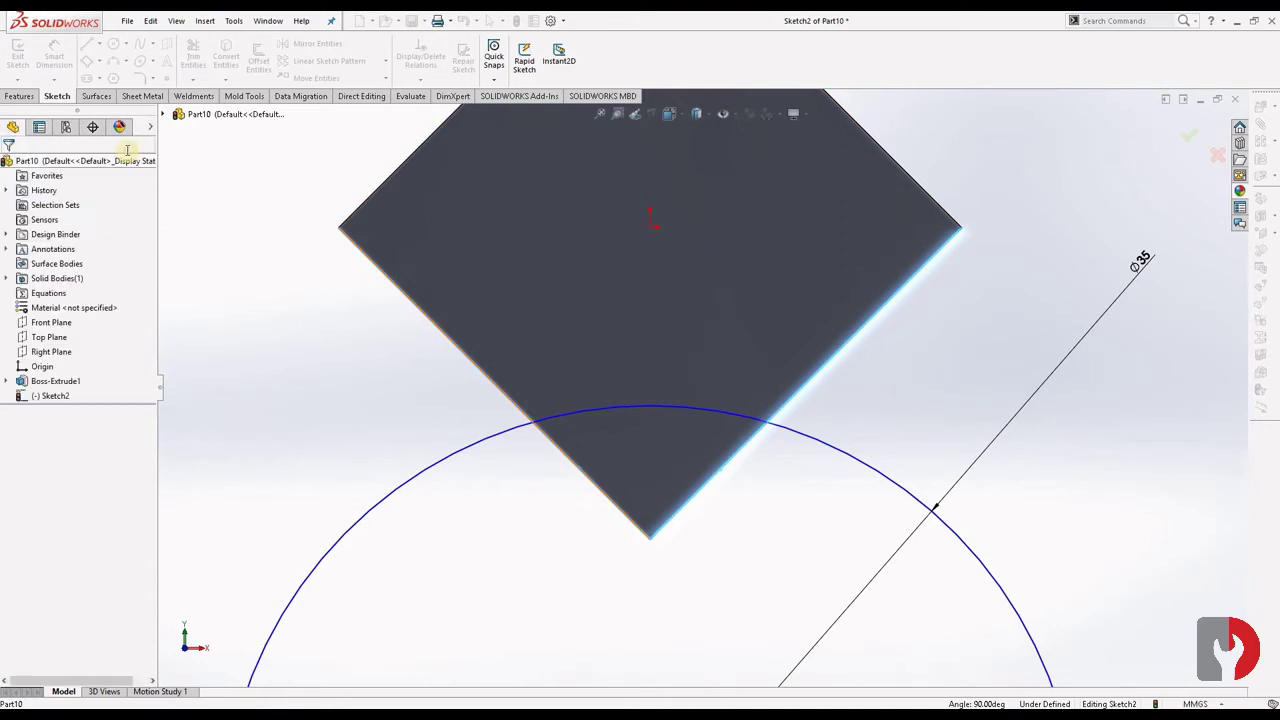
Power-trim the circle outside the square, leaving only the inner arc
{"action": "left_click", "coordinate": [194, 50]}
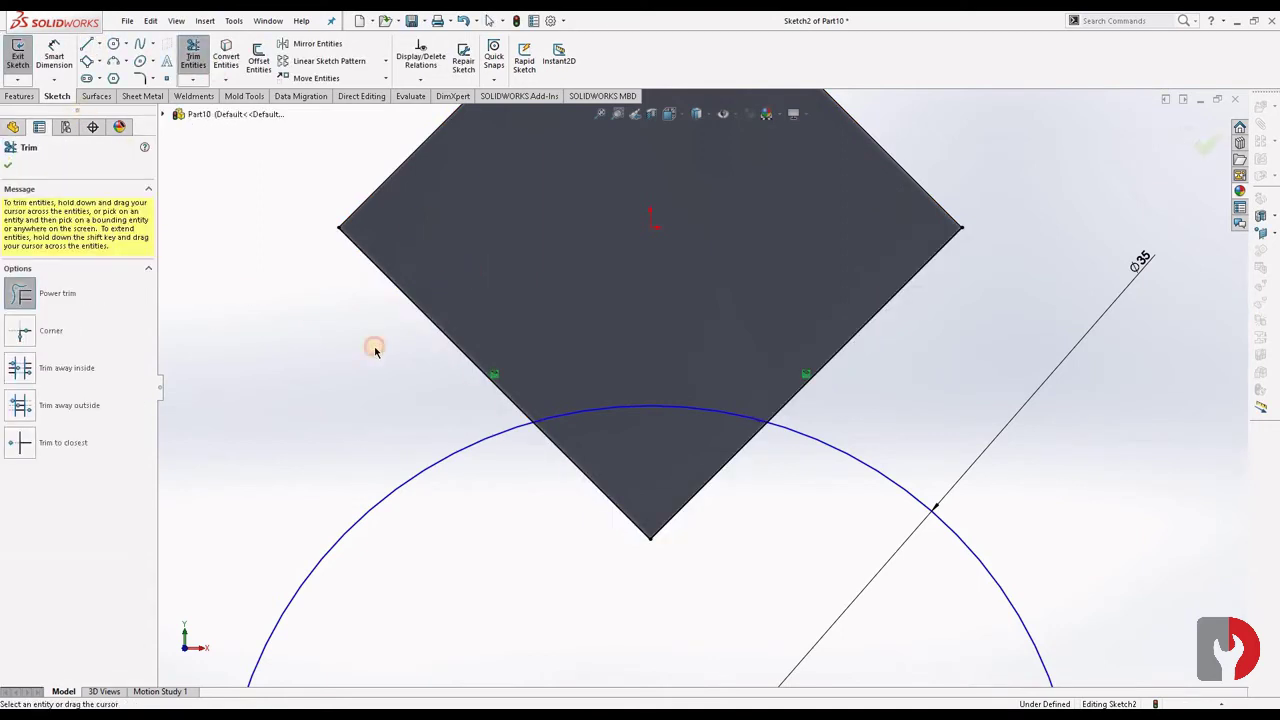
{"action": "left_click_drag", "start_coordinate": [905, 466], "coordinate": [757, 523]}
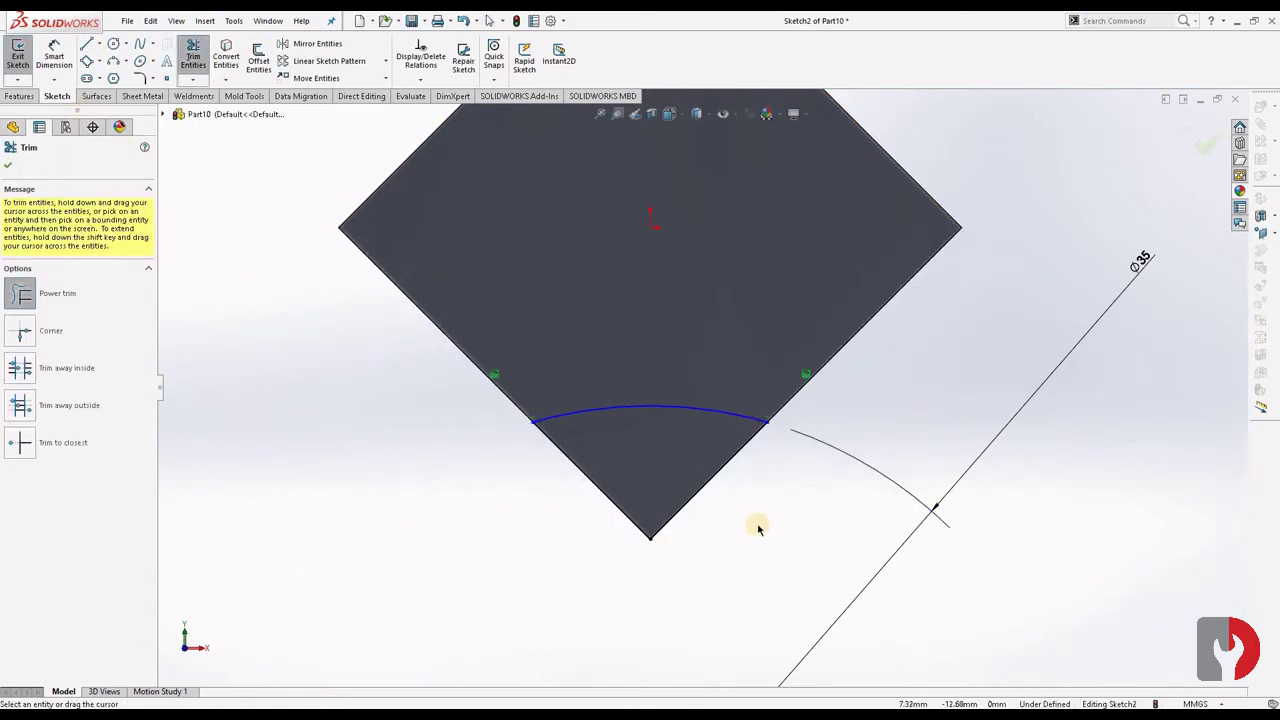
{"action": "left_click", "coordinate": [7, 167]}
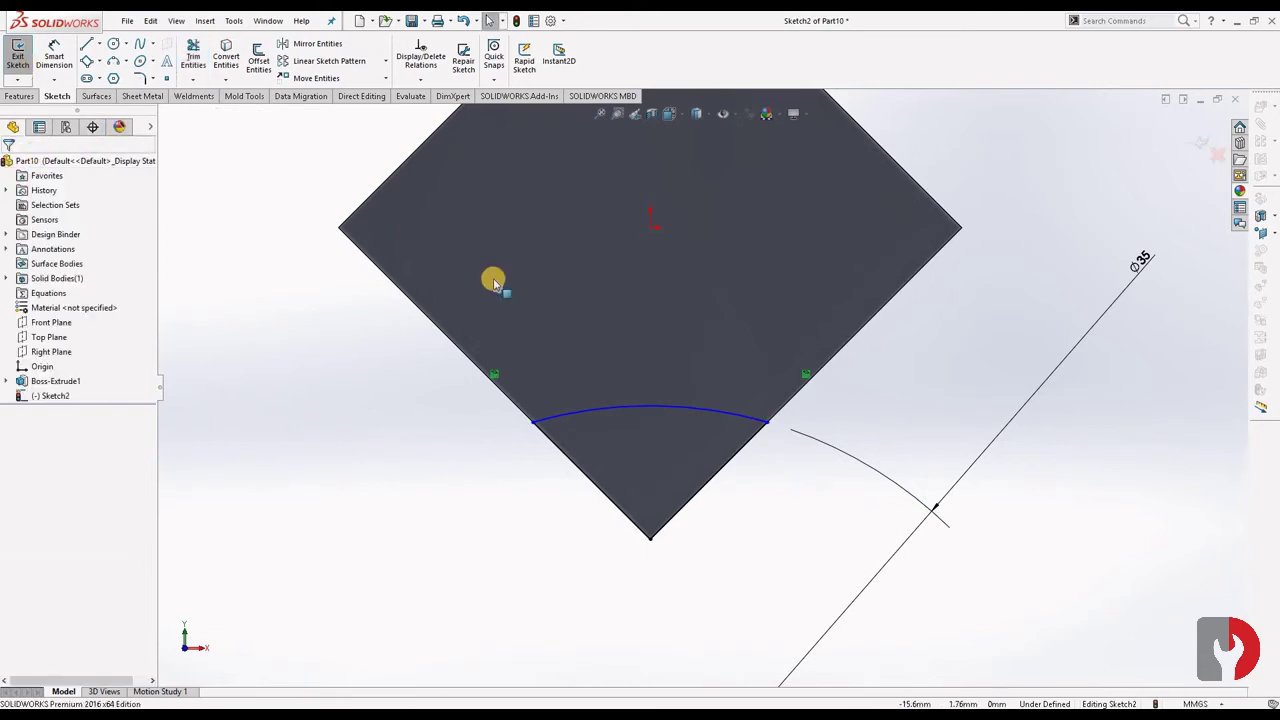
{"action": "scroll", "coordinate": [603, 323], "scroll_direction": "up", "scroll_amount": 2}
{"action": "scroll", "coordinate": [604, 328], "scroll_direction": "up", "scroll_amount": 1}
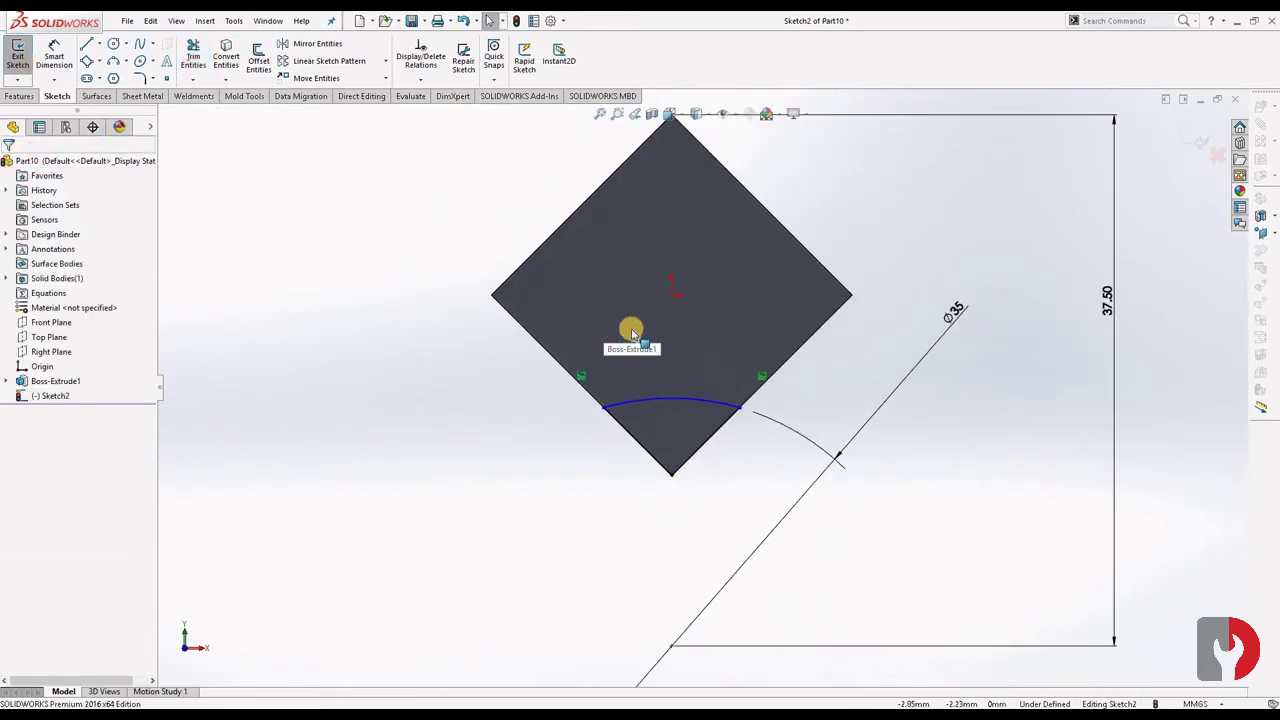
{"action": "scroll", "coordinate": [632, 333], "scroll_direction": "down", "scroll_amount": 1}
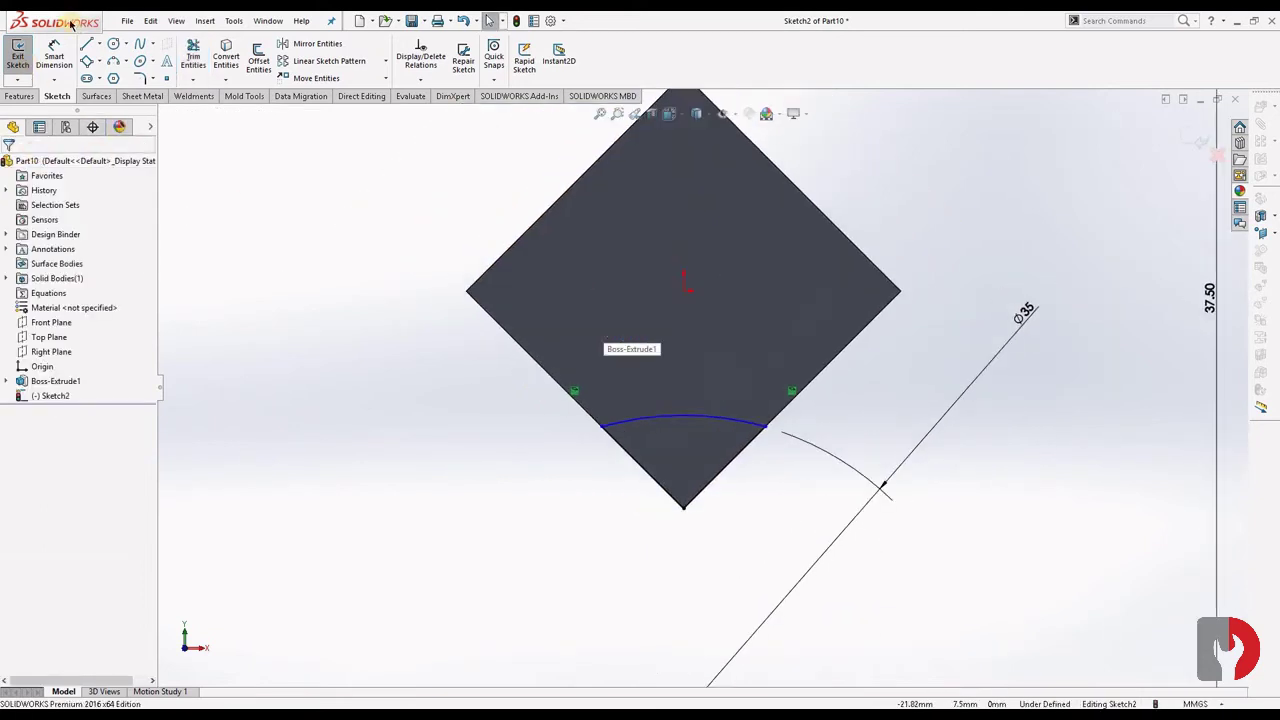
{"action": "left_click", "coordinate": [19, 96]}
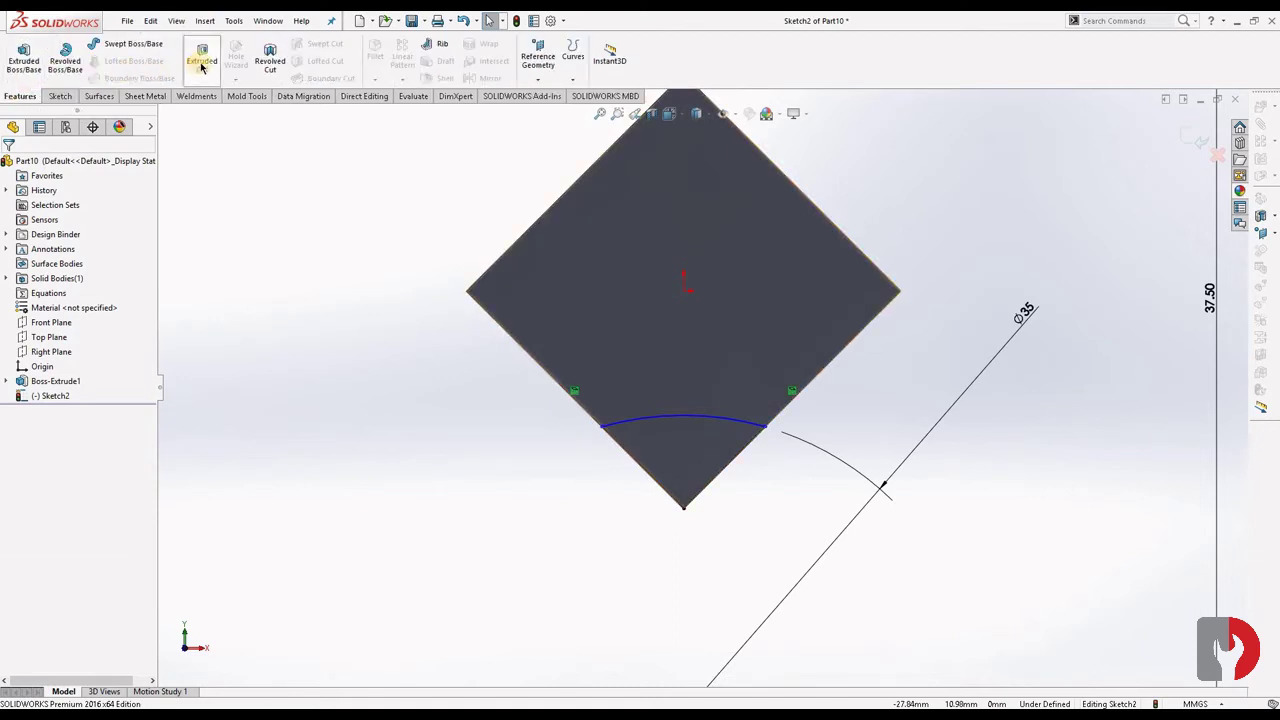
Cut-extrude the arc sketch through the cube's lower corner and orbit to inspect the notch
{"action": "left_click", "coordinate": [201, 66]}
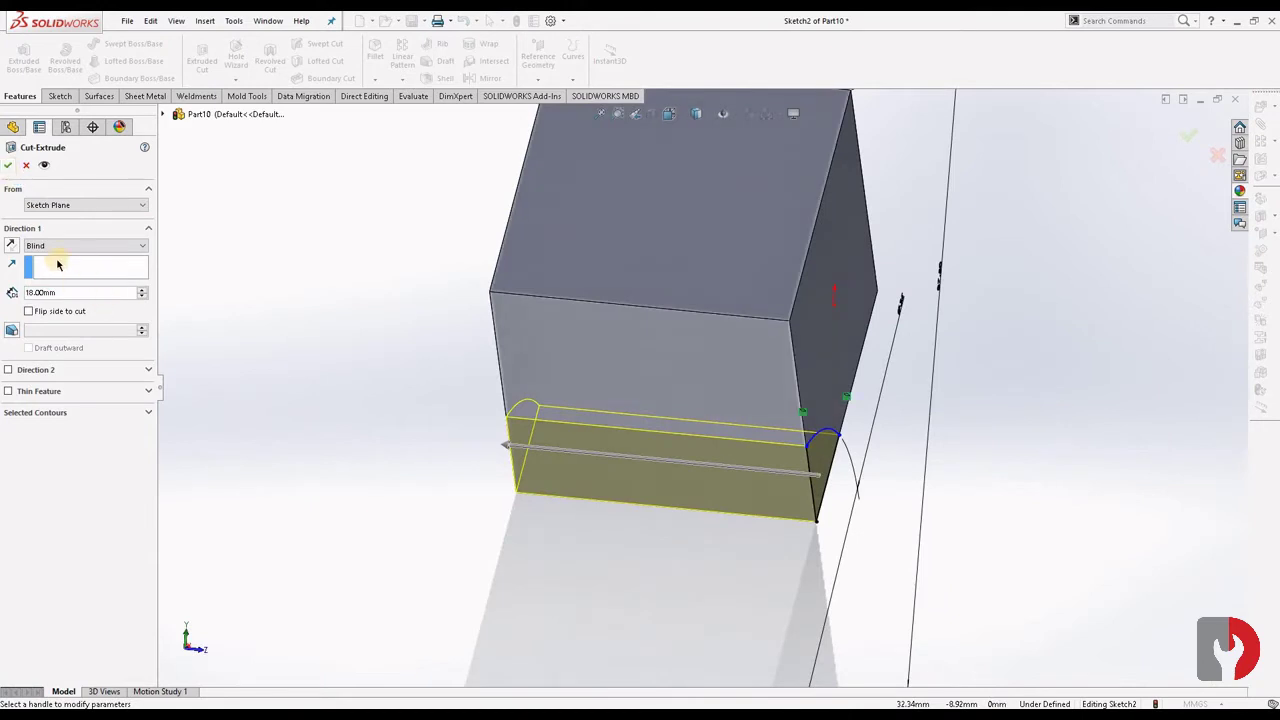
{"action": "left_click", "coordinate": [22, 175]}
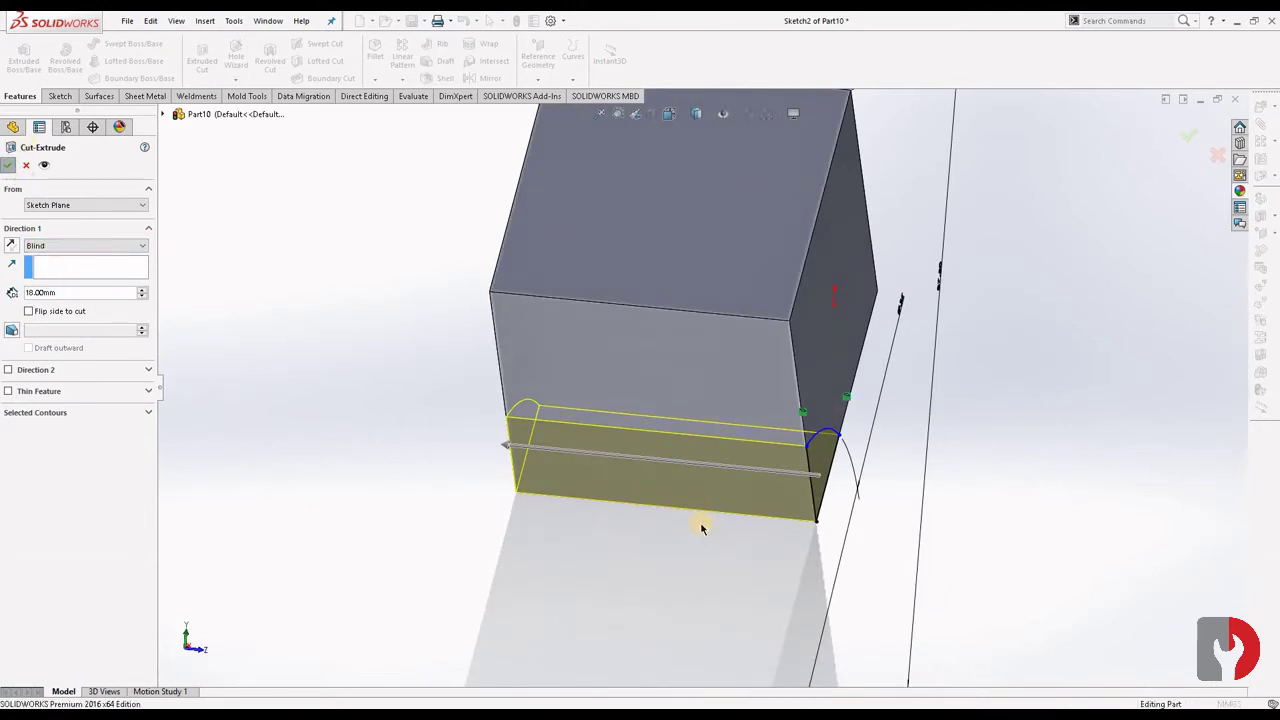
{"action": "mouse_move", "coordinate": [671, 523]}
{"action": "middle_mouse_down"}
{"action": "mouse_move", "coordinate": [581, 419]}
{"action": "mouse_move", "coordinate": [580, 520]}
{"action": "middle_mouse_up"}
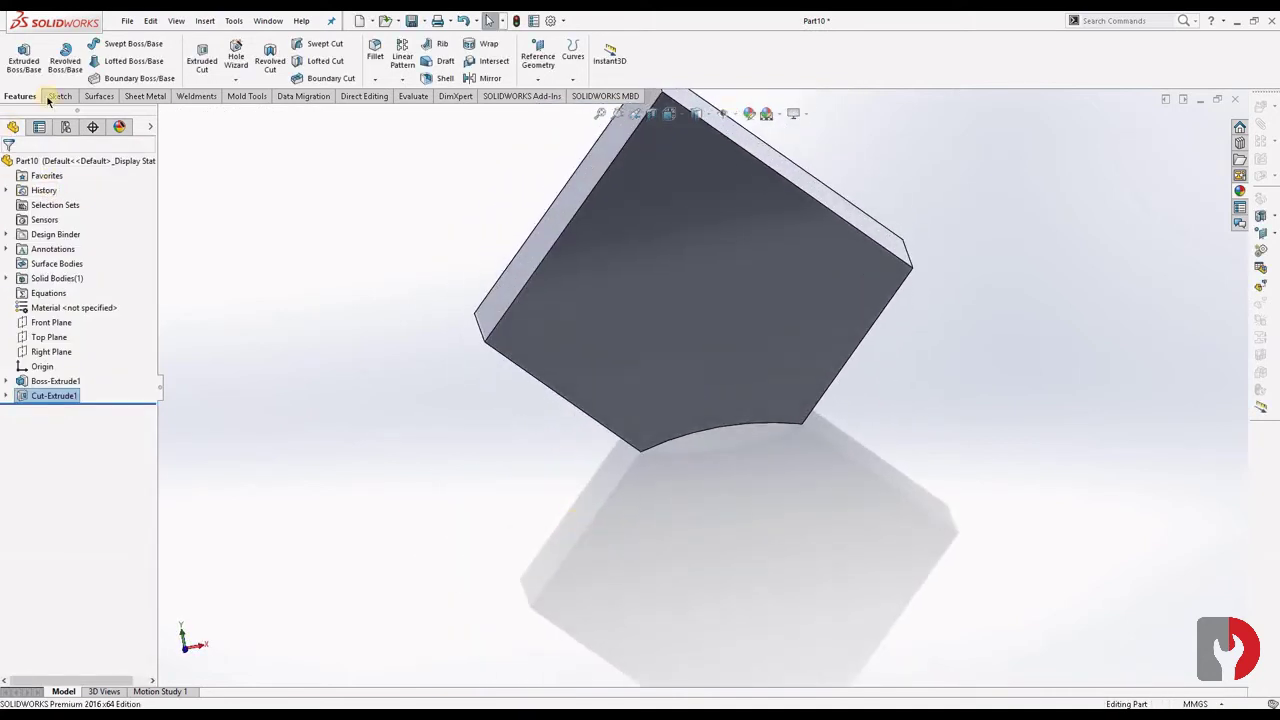
{"action": "mouse_move", "coordinate": [537, 241]}
{"action": "middle_mouse_down"}
{"action": "mouse_move", "coordinate": [509, 277]}
{"action": "mouse_move", "coordinate": [694, 283]}
{"action": "middle_mouse_up"}
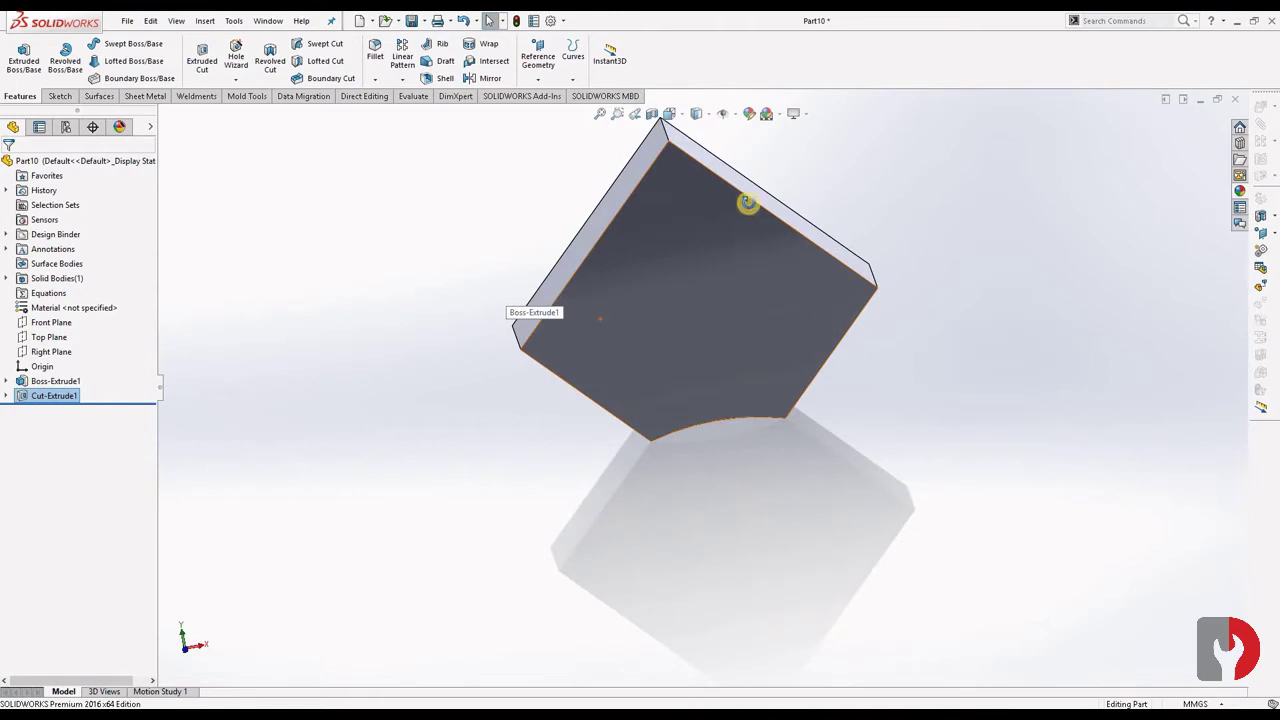
{"action": "mouse_move", "coordinate": [748, 203]}
{"action": "middle_mouse_down"}
{"action": "mouse_move", "coordinate": [746, 217]}
{"action": "mouse_move", "coordinate": [866, 274]}
{"action": "mouse_move", "coordinate": [754, 246]}
{"action": "mouse_move", "coordinate": [729, 210]}
{"action": "middle_mouse_up"}
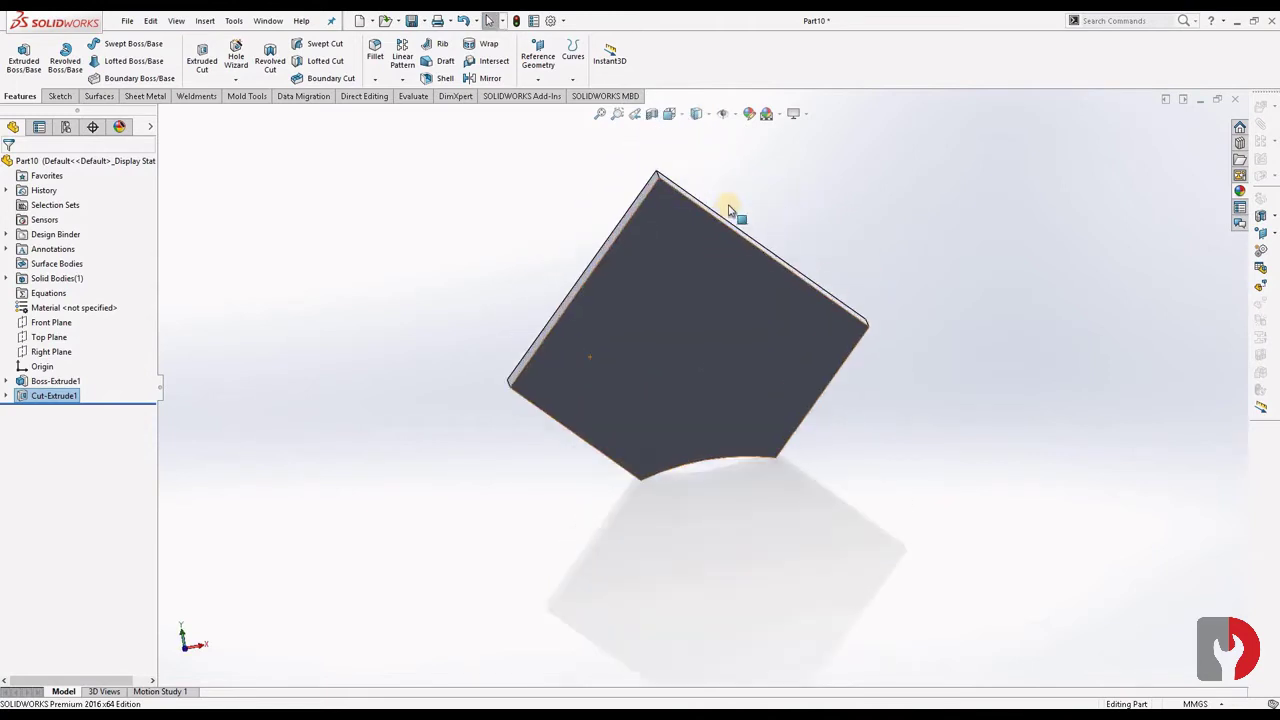
{"action": "scroll", "coordinate": [729, 208], "scroll_direction": "down", "scroll_amount": 2}
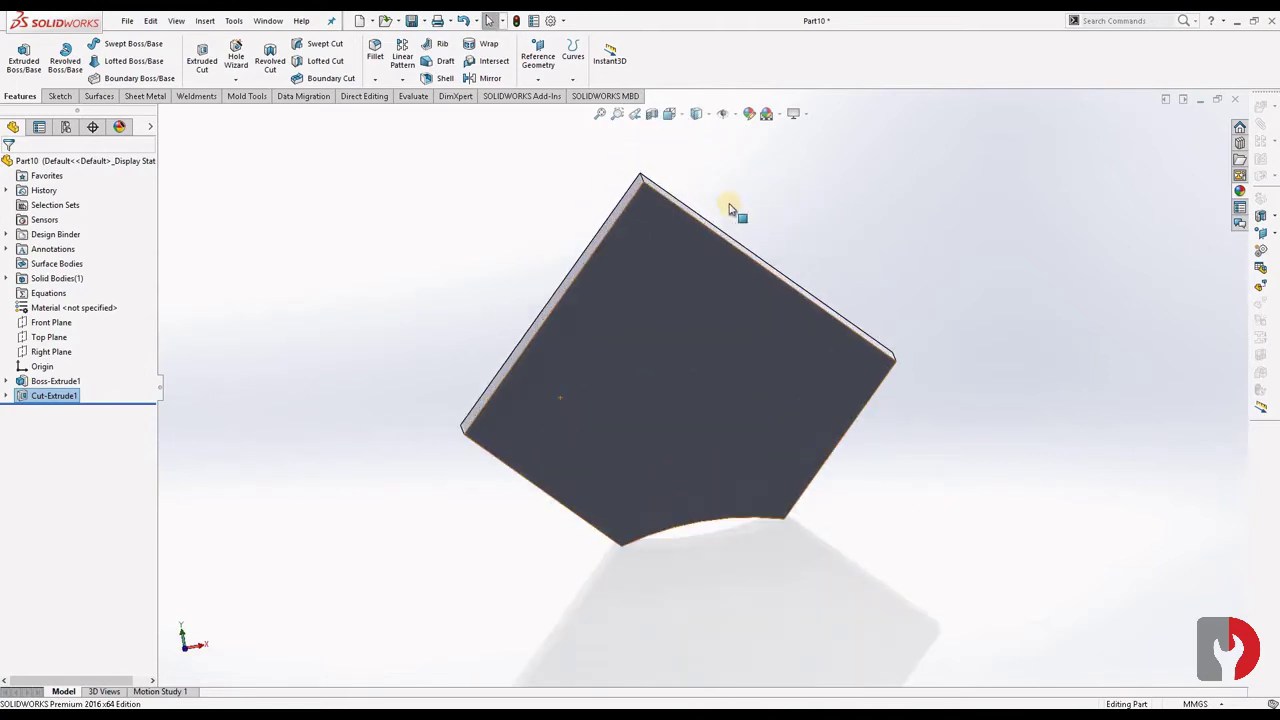
{"action": "left_click", "coordinate": [375, 55]}
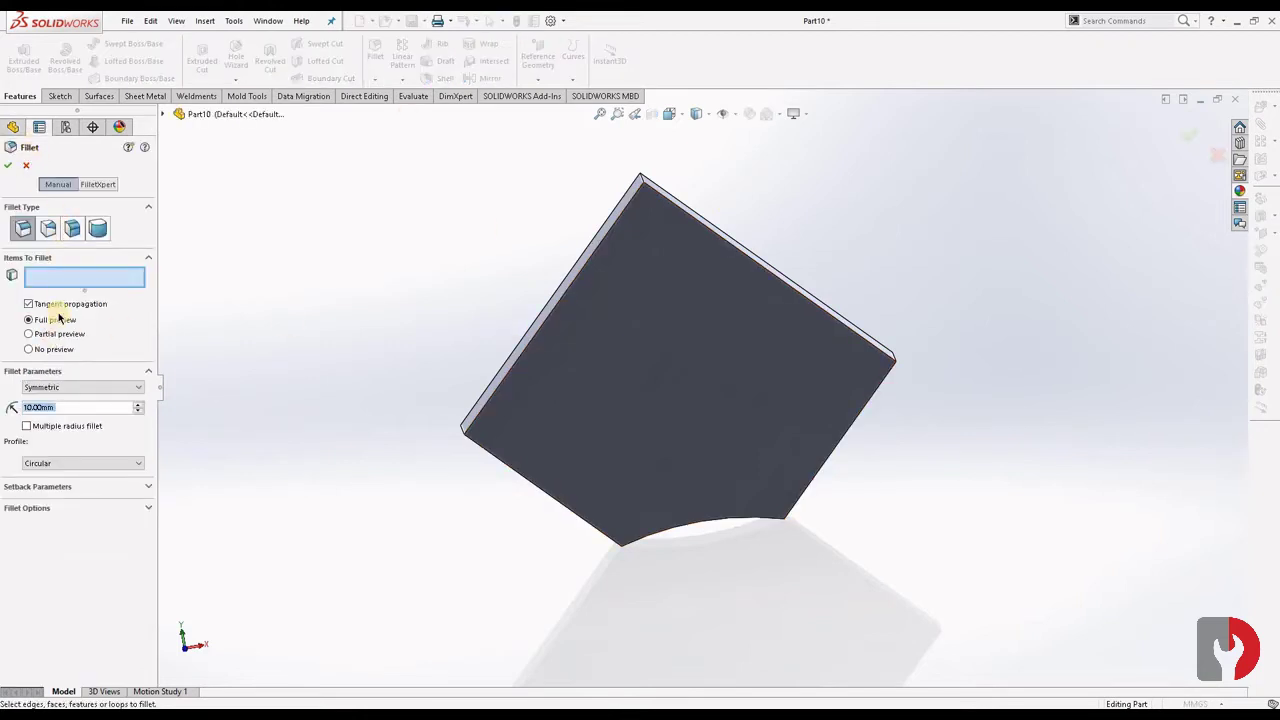
Fillet two edges and two vertical edges of the block at 4 mm, then return to isometric
{"action": "left_click", "coordinate": [538, 490]}
{"action": "left_click", "coordinate": [846, 440]}
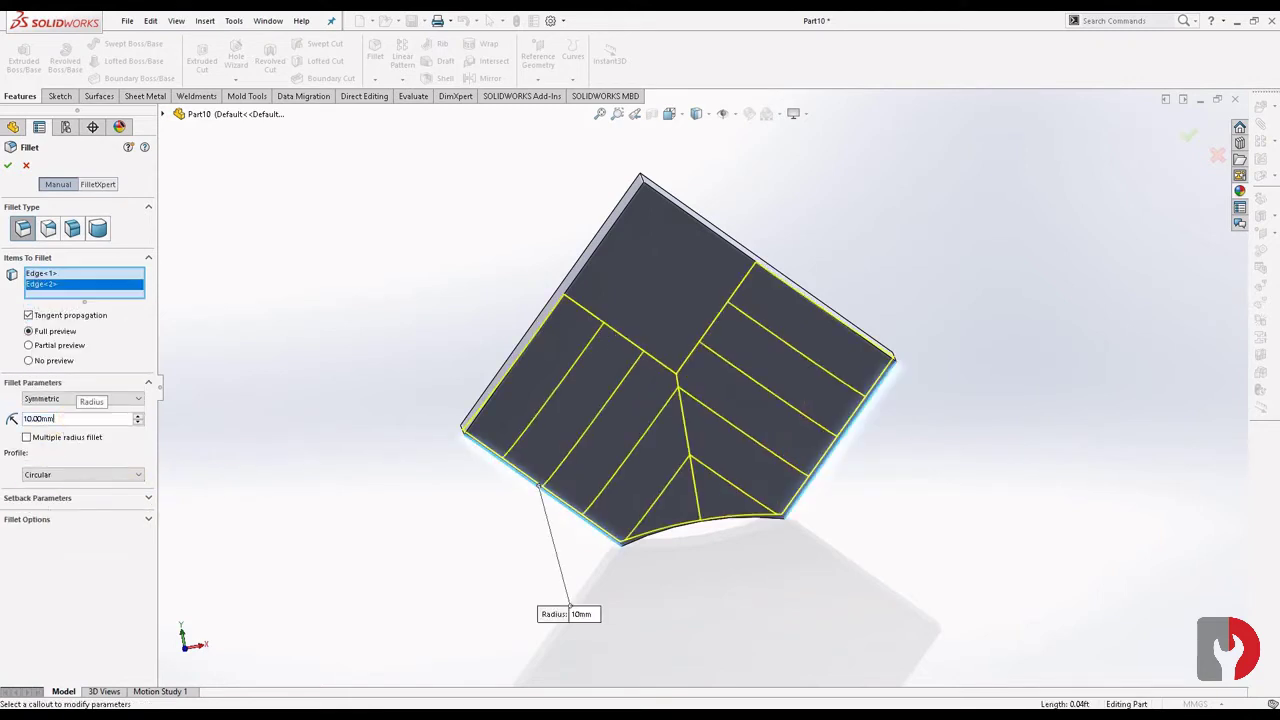
{"action": "type", "text": "4"}
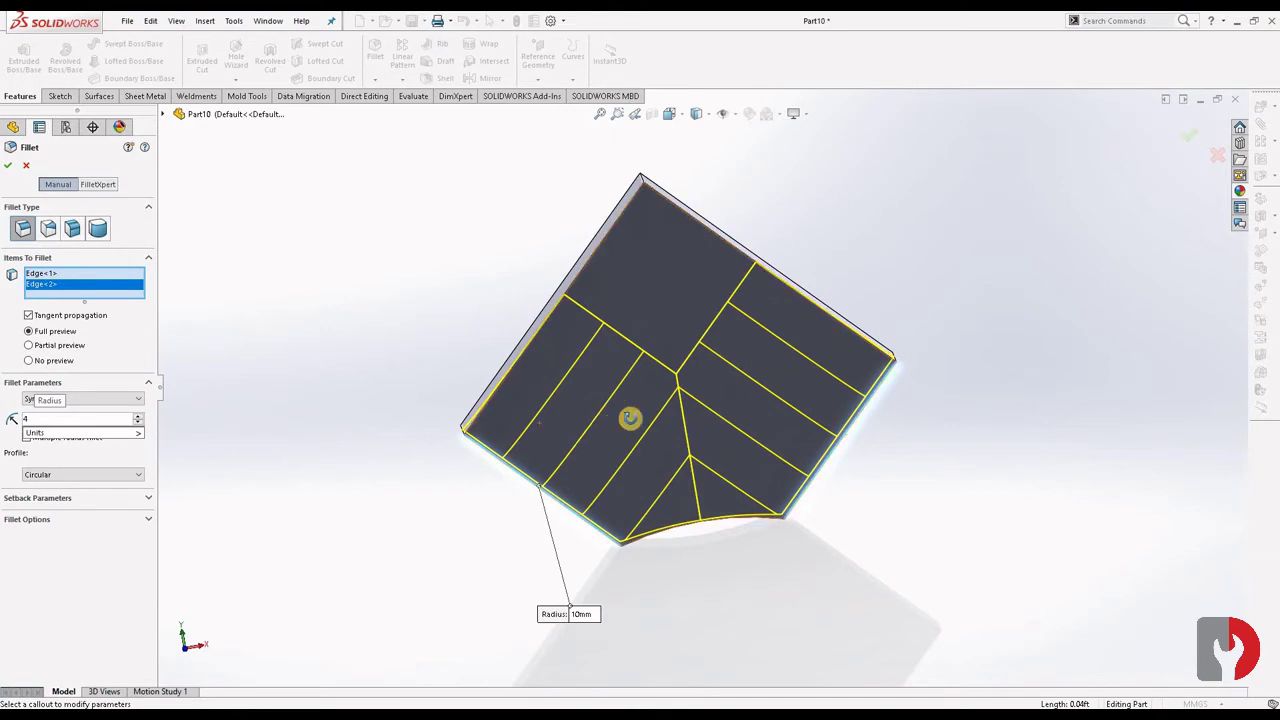
{"action": "mouse_move", "coordinate": [629, 420]}
{"action": "middle_mouse_down"}
{"action": "mouse_move", "coordinate": [749, 409]}
{"action": "mouse_move", "coordinate": [521, 475]}
{"action": "middle_mouse_up"}
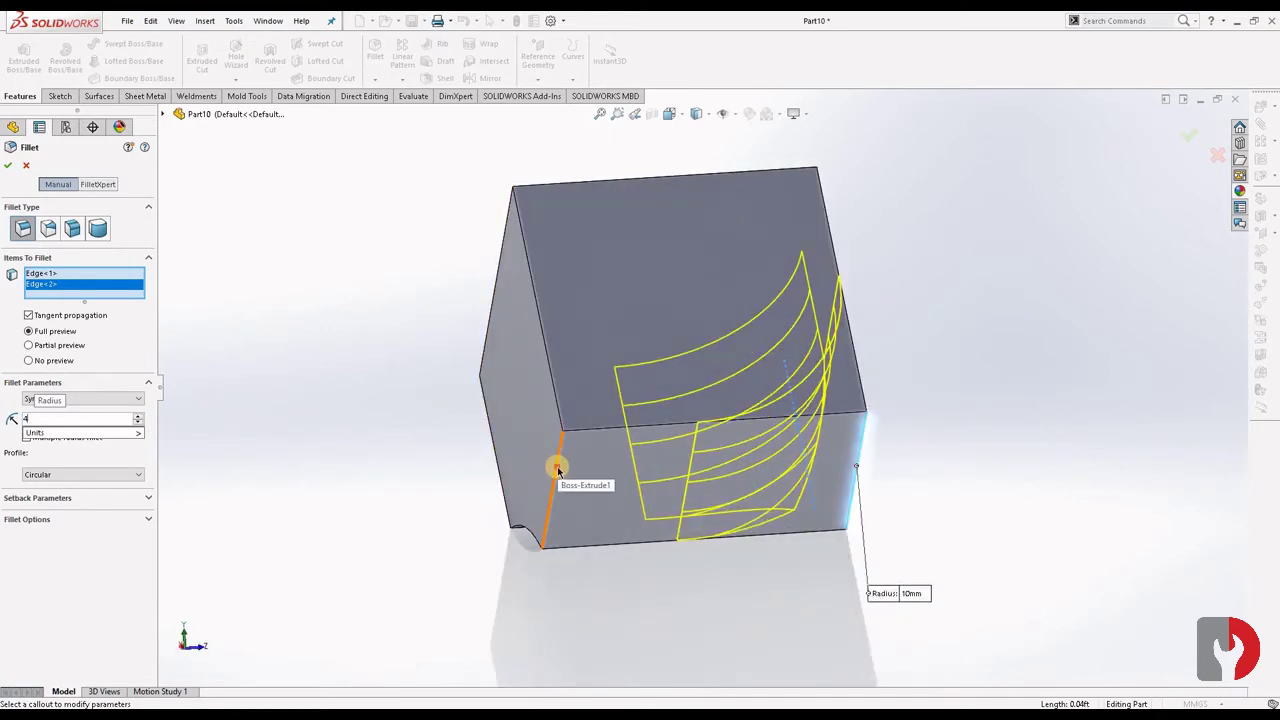
{"action": "left_click", "coordinate": [550, 466]}
{"action": "mouse_move", "coordinate": [665, 486]}
{"action": "middle_mouse_down"}
{"action": "mouse_move", "coordinate": [729, 543]}
{"action": "mouse_move", "coordinate": [610, 338]}
{"action": "middle_mouse_up"}
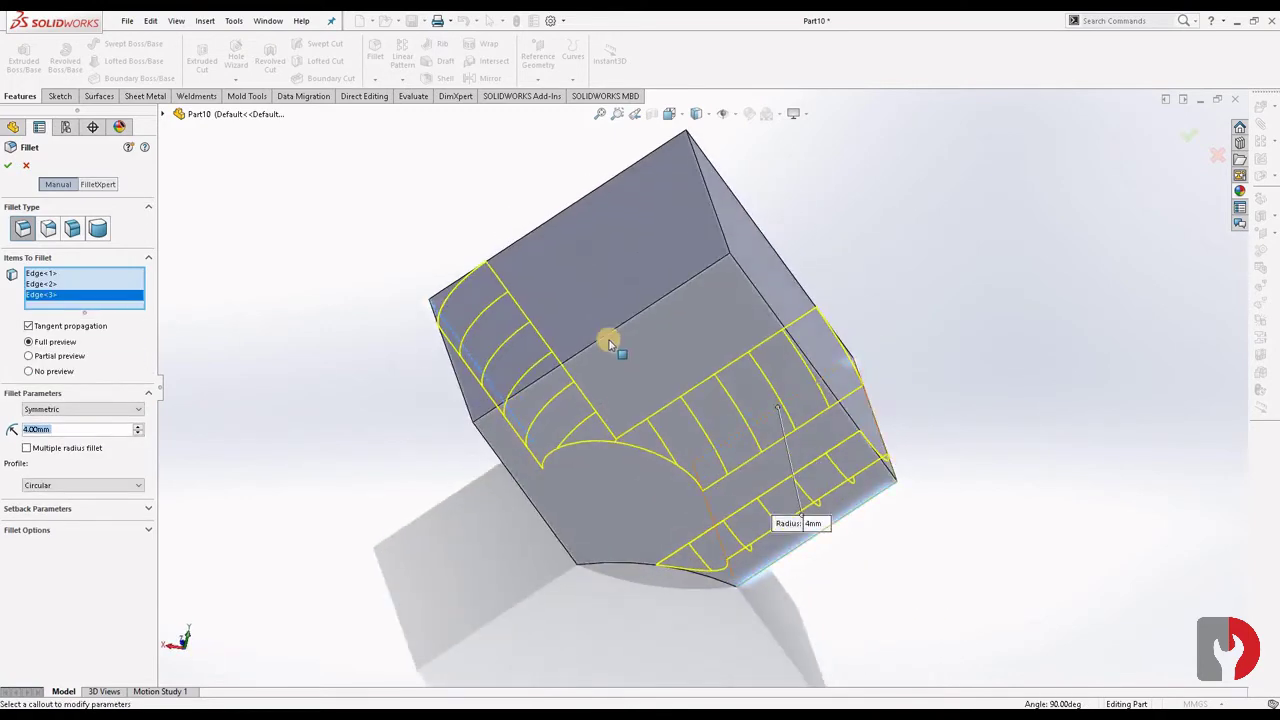
{"action": "mouse_move", "coordinate": [703, 471]}
{"action": "middle_mouse_down"}
{"action": "mouse_move", "coordinate": [571, 451]}
{"action": "mouse_move", "coordinate": [623, 446]}
{"action": "mouse_move", "coordinate": [624, 462]}
{"action": "mouse_move", "coordinate": [671, 423]}
{"action": "mouse_move", "coordinate": [426, 409]}
{"action": "mouse_move", "coordinate": [337, 434]}
{"action": "mouse_move", "coordinate": [165, 431]}
{"action": "mouse_move", "coordinate": [786, 429]}
{"action": "middle_mouse_up"}
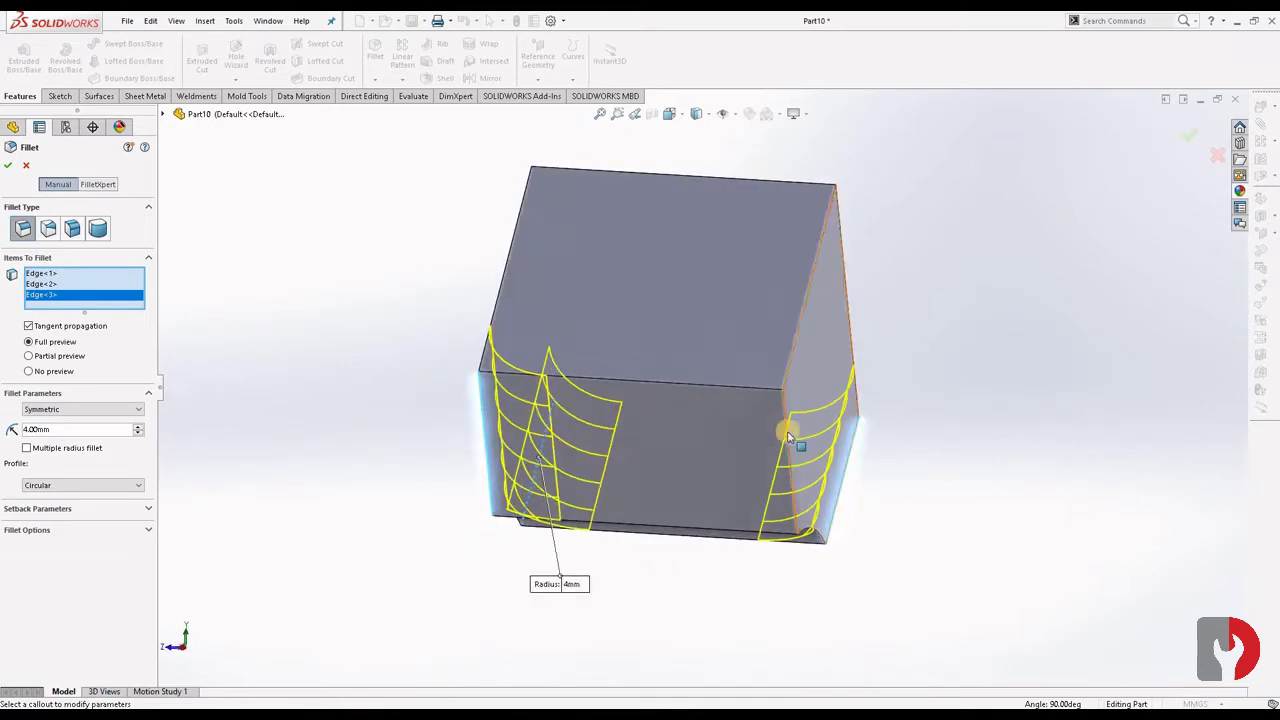
{"action": "left_click", "coordinate": [848, 457]}
{"action": "mouse_move", "coordinate": [848, 457]}
{"action": "middle_mouse_down"}
{"action": "mouse_move", "coordinate": [694, 480]}
{"action": "mouse_move", "coordinate": [762, 478]}
{"action": "mouse_move", "coordinate": [720, 500]}
{"action": "middle_mouse_up"}
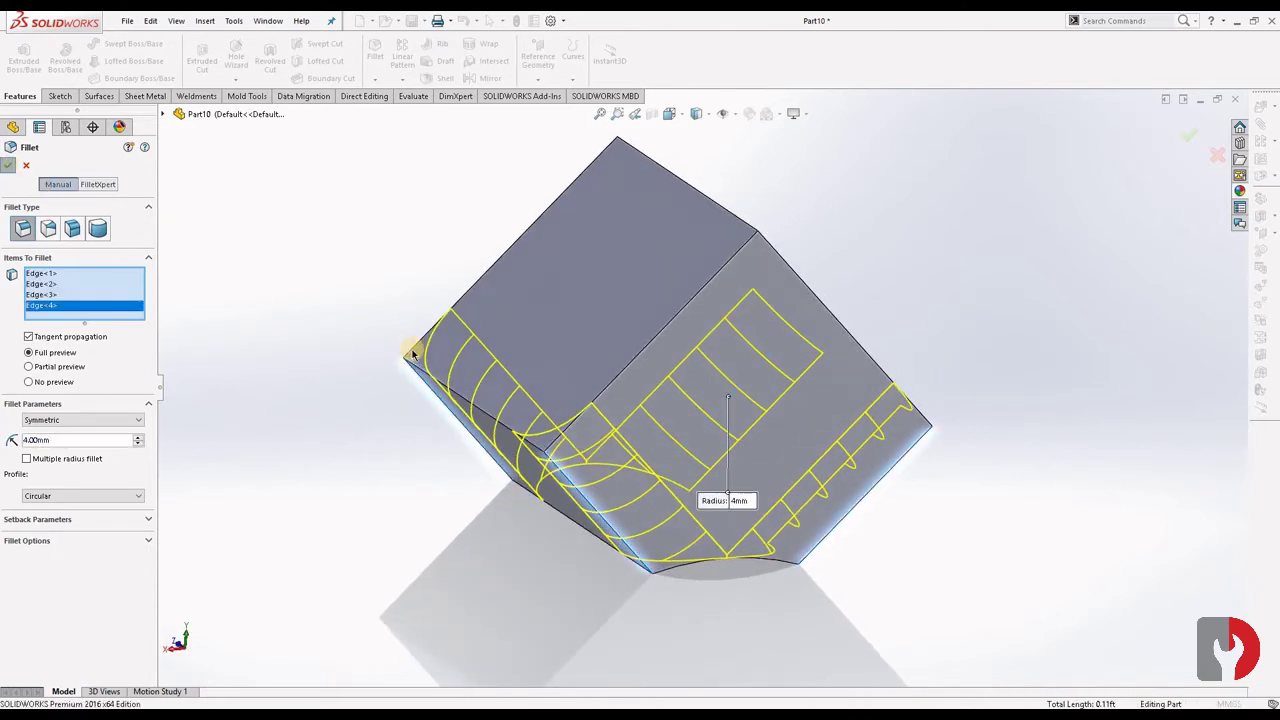
{"action": "key", "text": "Return"}
{"action": "mouse_move", "coordinate": [412, 354]}
{"action": "middle_mouse_down"}
{"action": "mouse_move", "coordinate": [751, 477]}
{"action": "mouse_move", "coordinate": [711, 526]}
{"action": "mouse_move", "coordinate": [716, 556]}
{"action": "middle_mouse_up"}
{"action": "key", "text": "ctrl+7"}
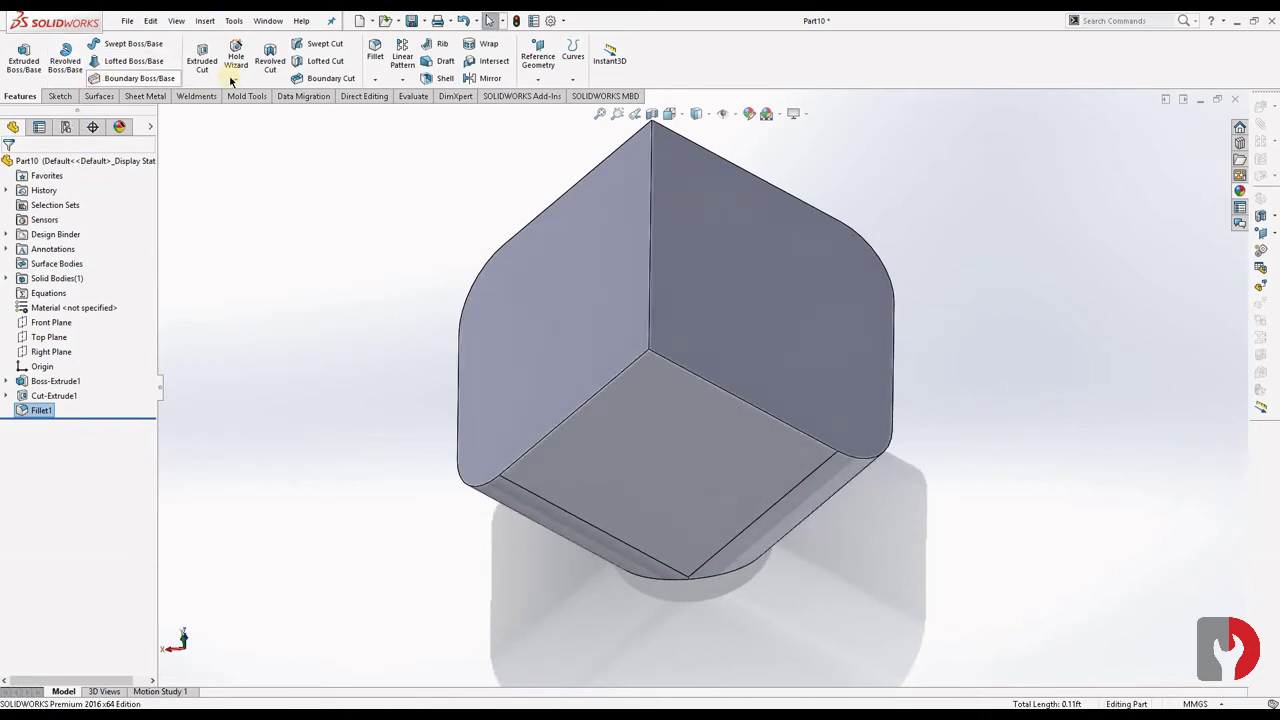
Round one corner edge of the block with a 1 mm fillet
{"action": "left_click", "coordinate": [375, 52]}
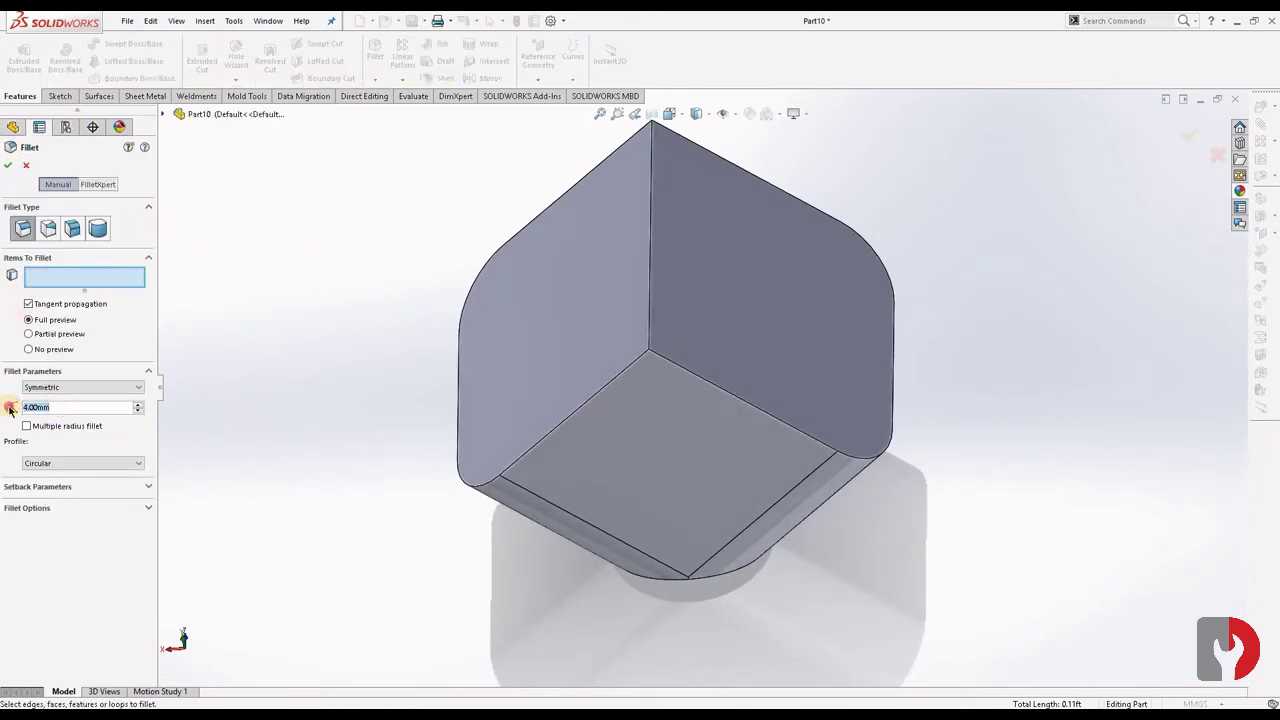
{"action": "type", "text": "1"}
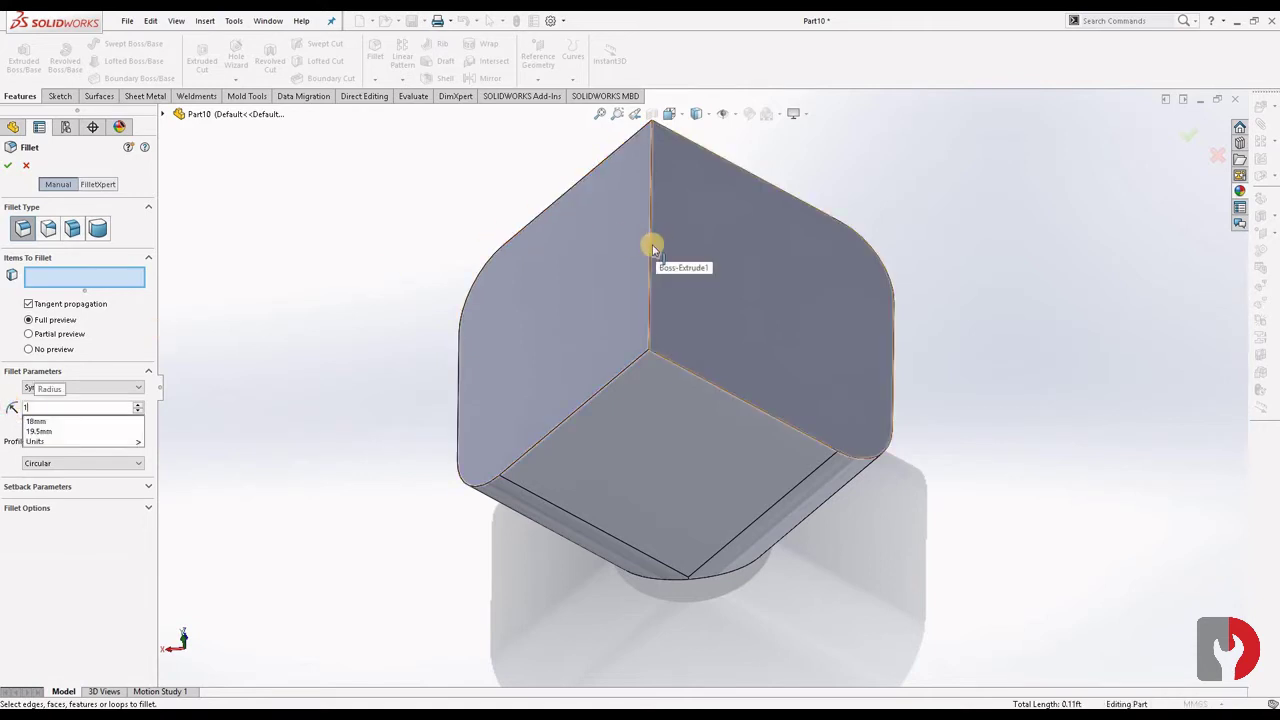
{"action": "left_click", "coordinate": [651, 247]}
{"action": "middle_click_drag", "start_coordinate": [708, 306], "coordinate": [737, 251]}
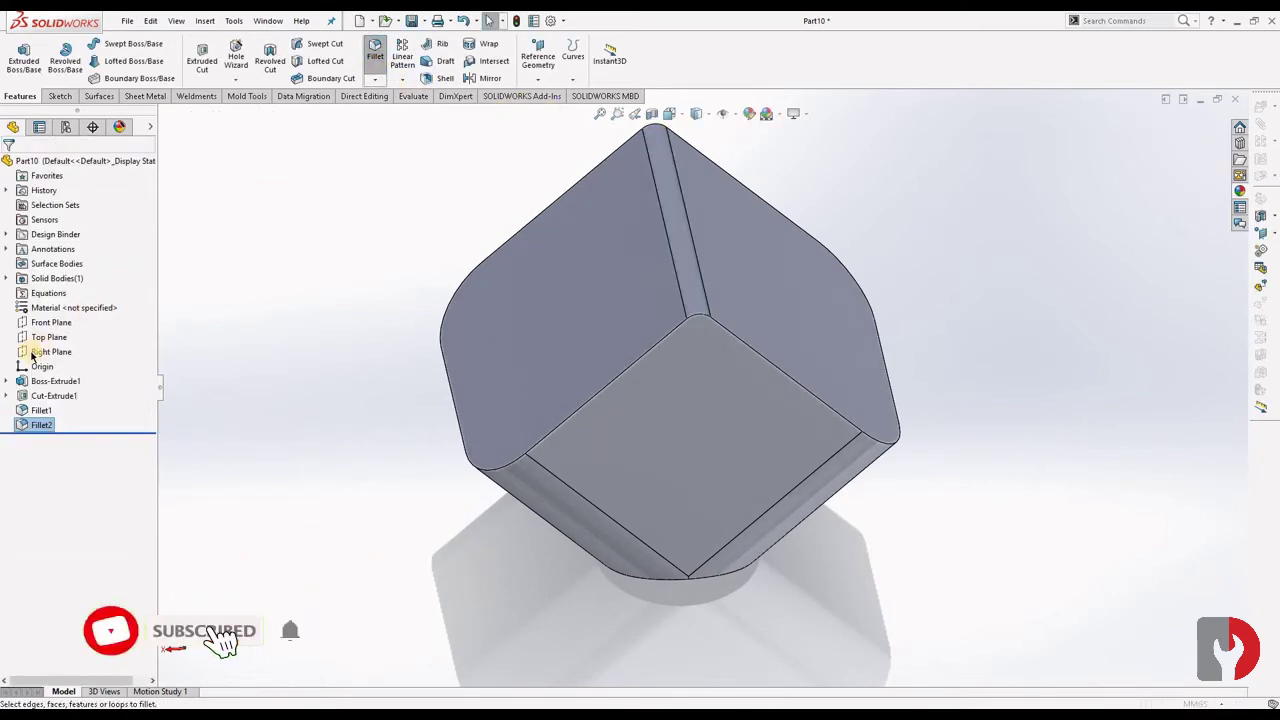
{"action": "key", "text": "Return"}
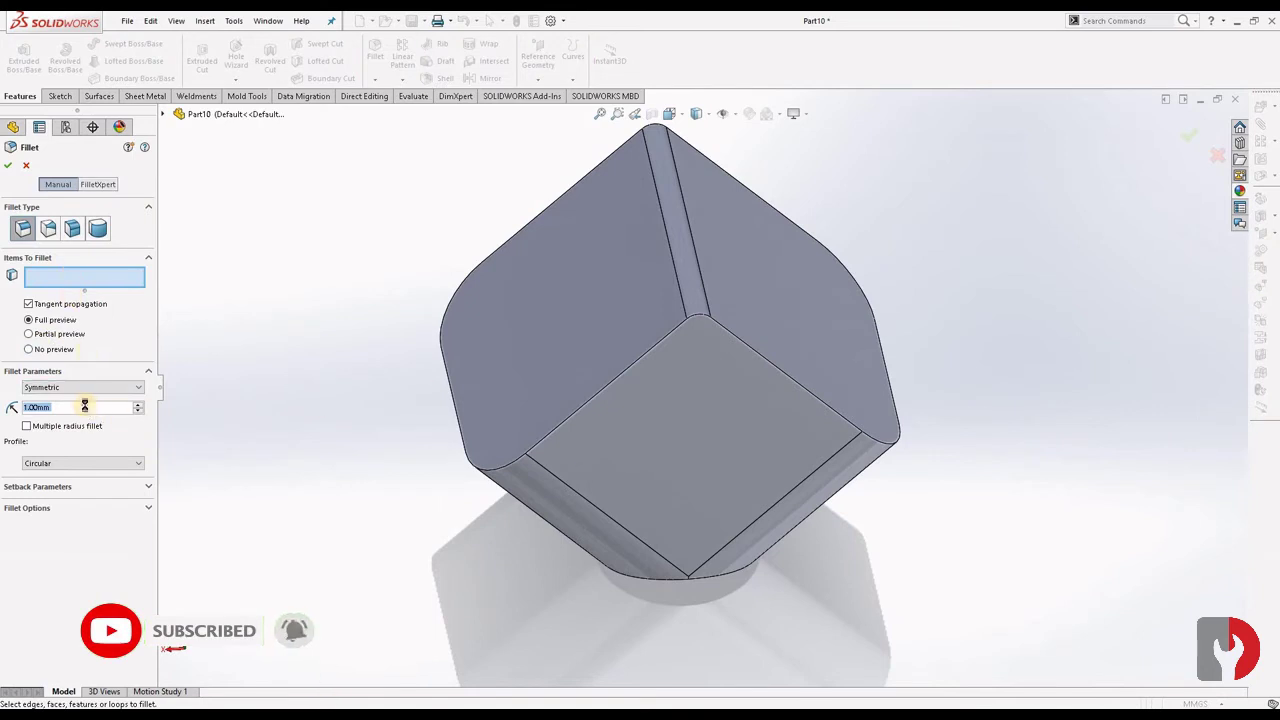
Fillet two edge chains around the square face at 0.5 mm with tangent propagation
{"action": "left_click_drag", "start_coordinate": [85, 404], "coordinate": [3, 410]}
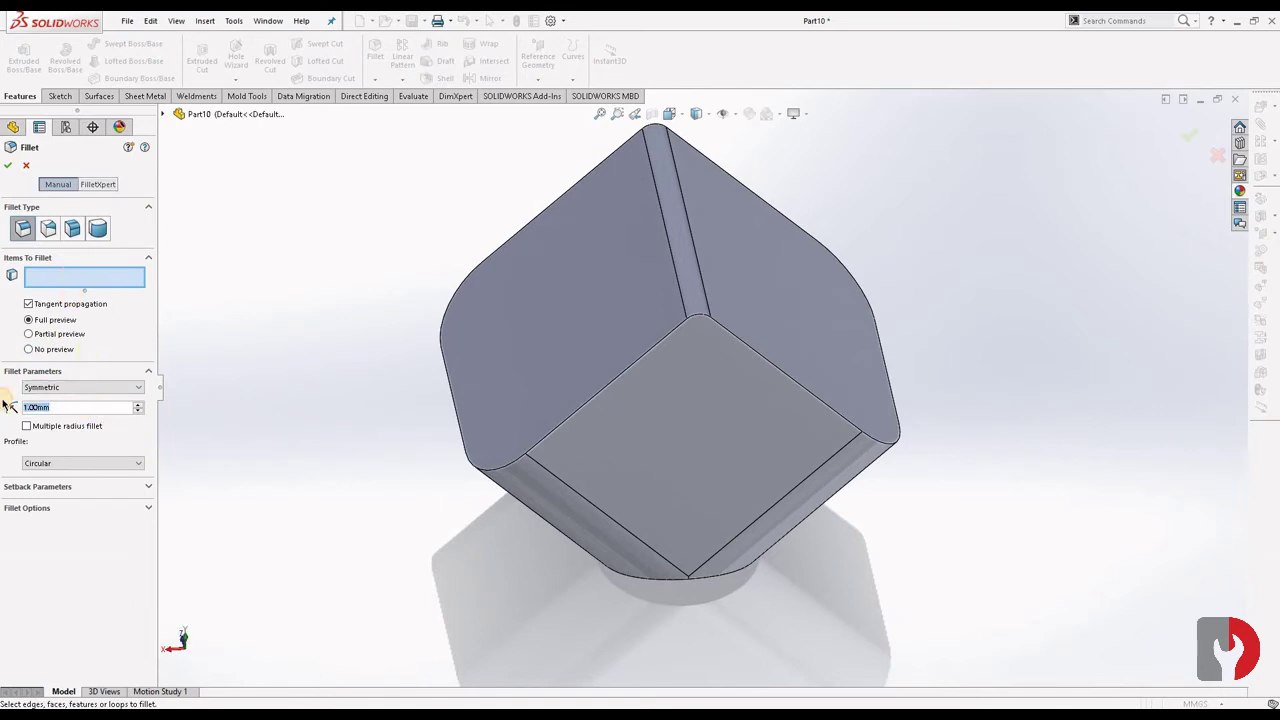
{"action": "type", "text": "5"}
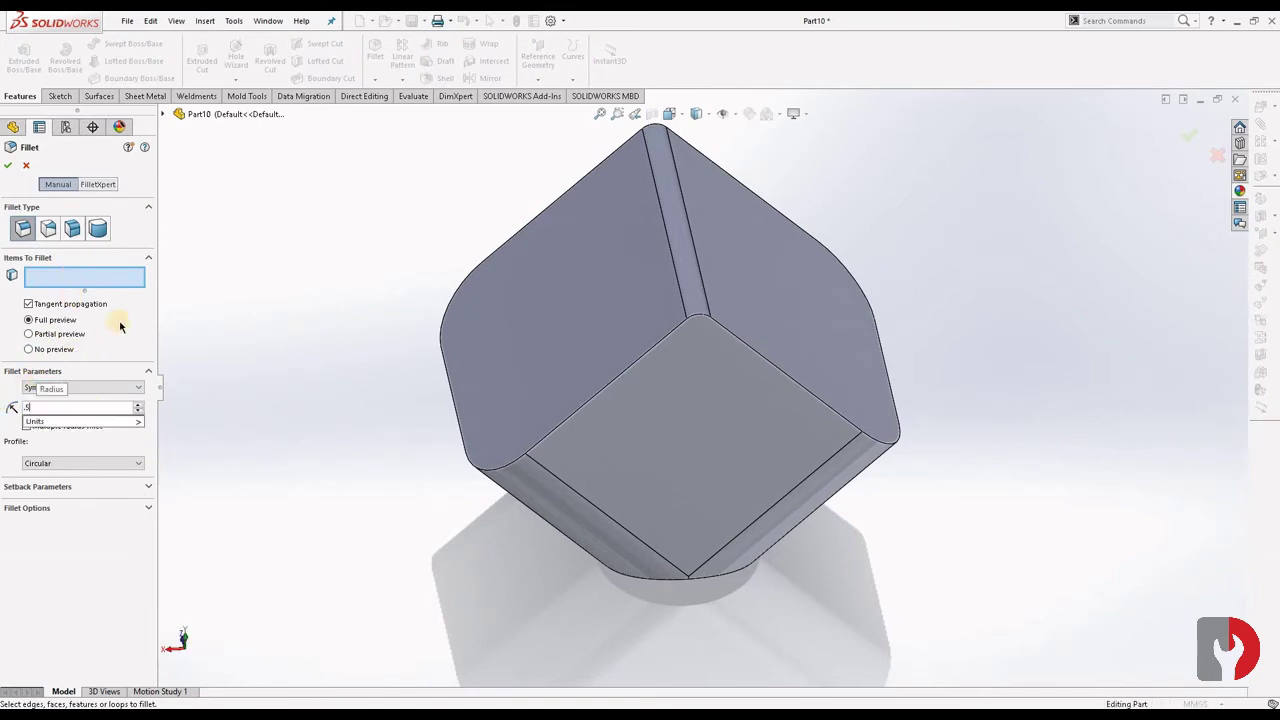
{"action": "left_click", "coordinate": [122, 349]}
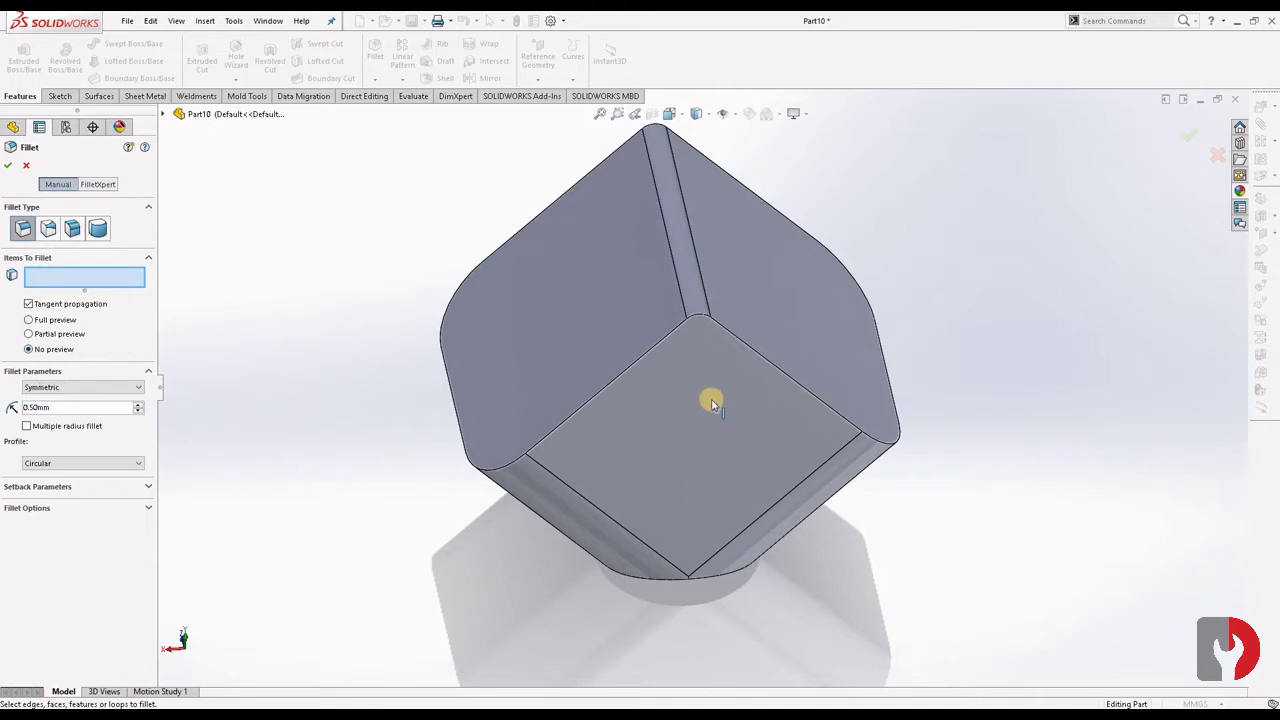
{"action": "left_click", "coordinate": [771, 366]}
{"action": "left_click", "coordinate": [638, 366]}
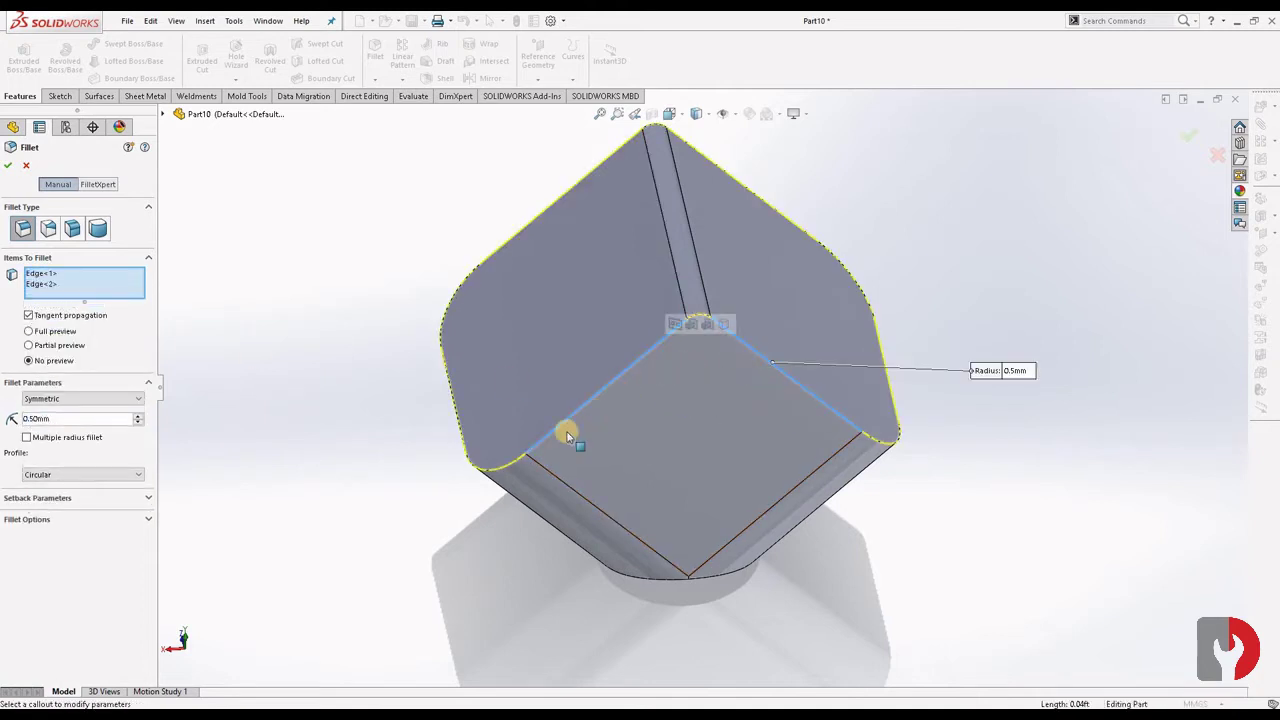
{"action": "middle_click_drag", "start_coordinate": [663, 435], "coordinate": [666, 449]}
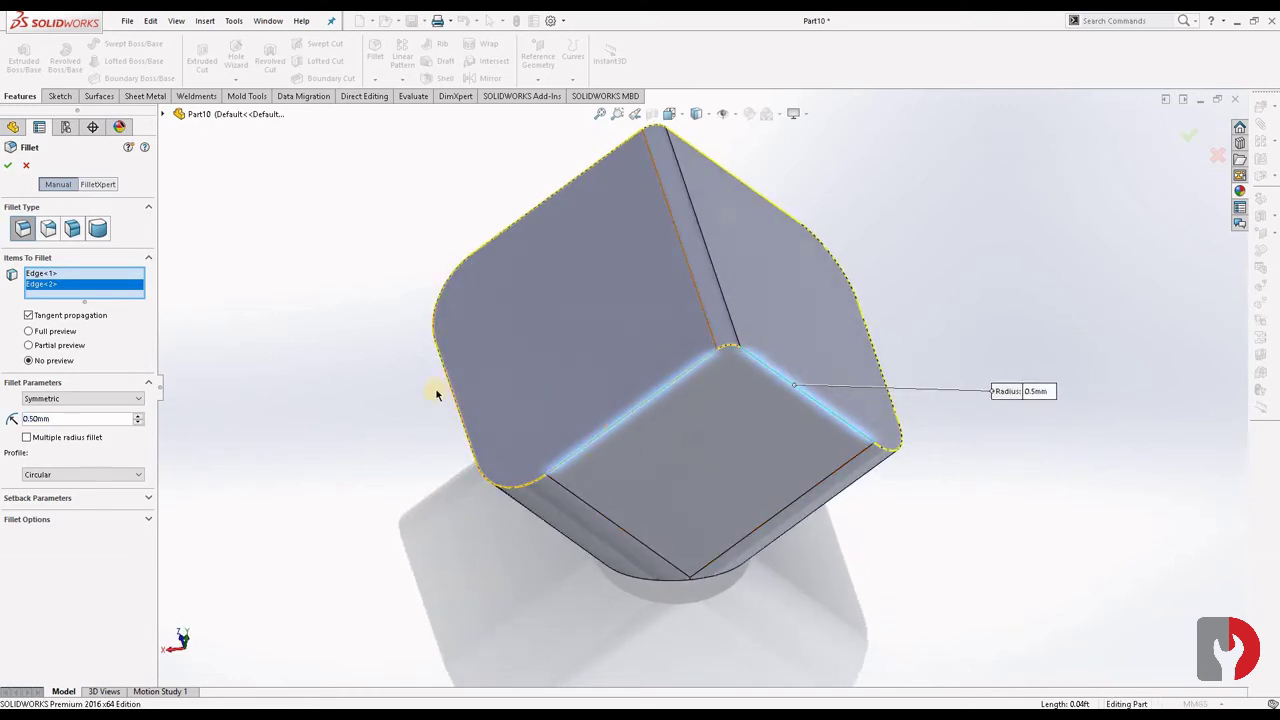
{"action": "left_click", "coordinate": [47, 333]}
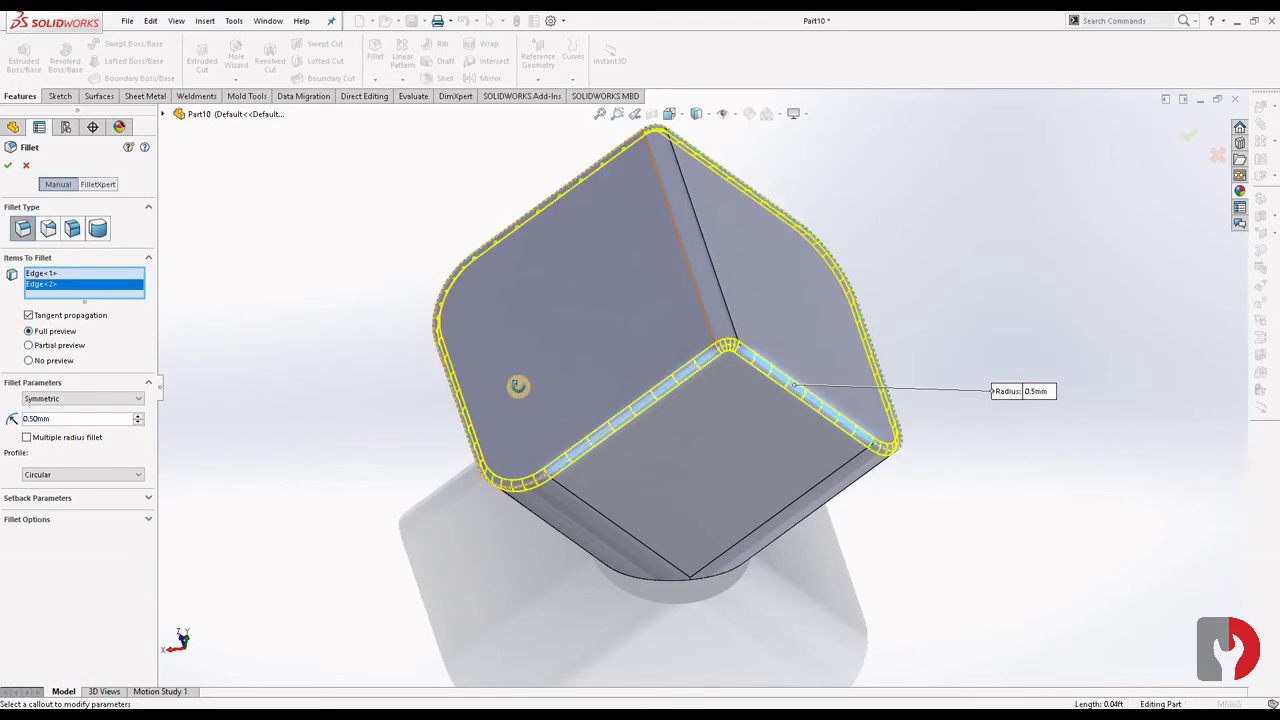
{"action": "mouse_move", "coordinate": [517, 380]}
{"action": "middle_mouse_down"}
{"action": "mouse_move", "coordinate": [460, 405]}
{"action": "mouse_move", "coordinate": [423, 491]}
{"action": "mouse_move", "coordinate": [386, 503]}
{"action": "mouse_move", "coordinate": [570, 418]}
{"action": "middle_mouse_up"}
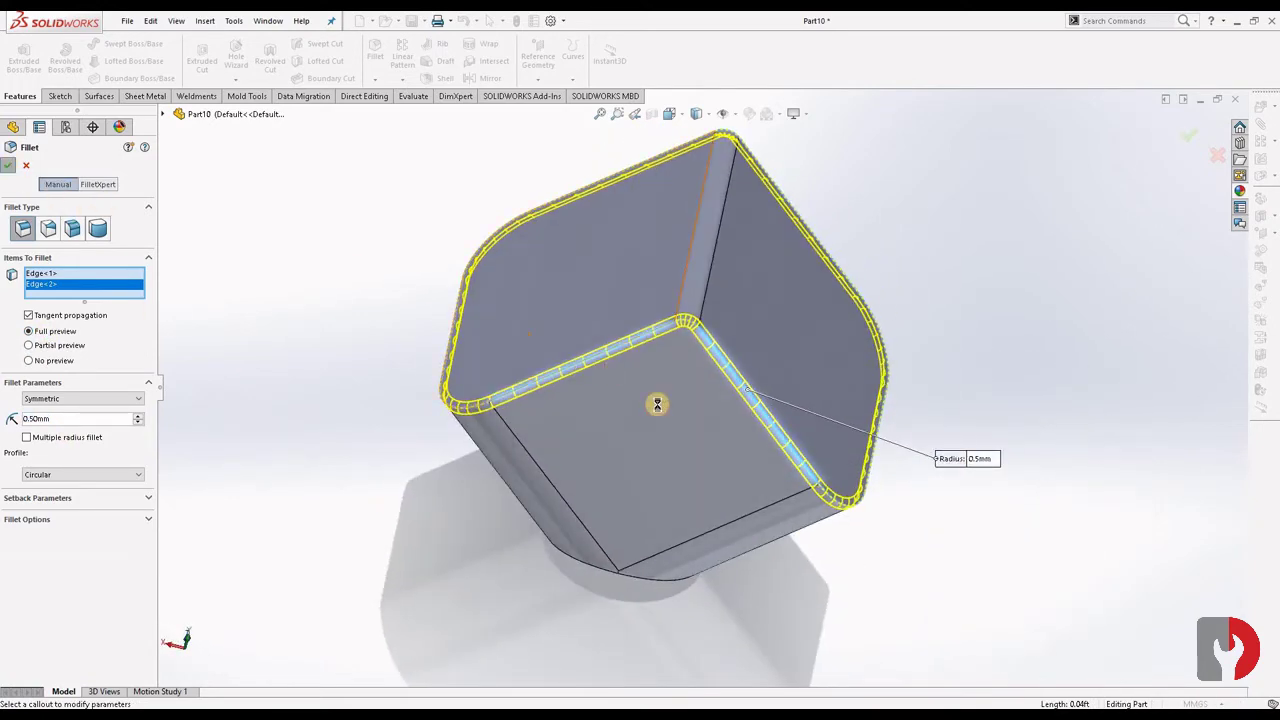
{"action": "key", "text": "Return"}
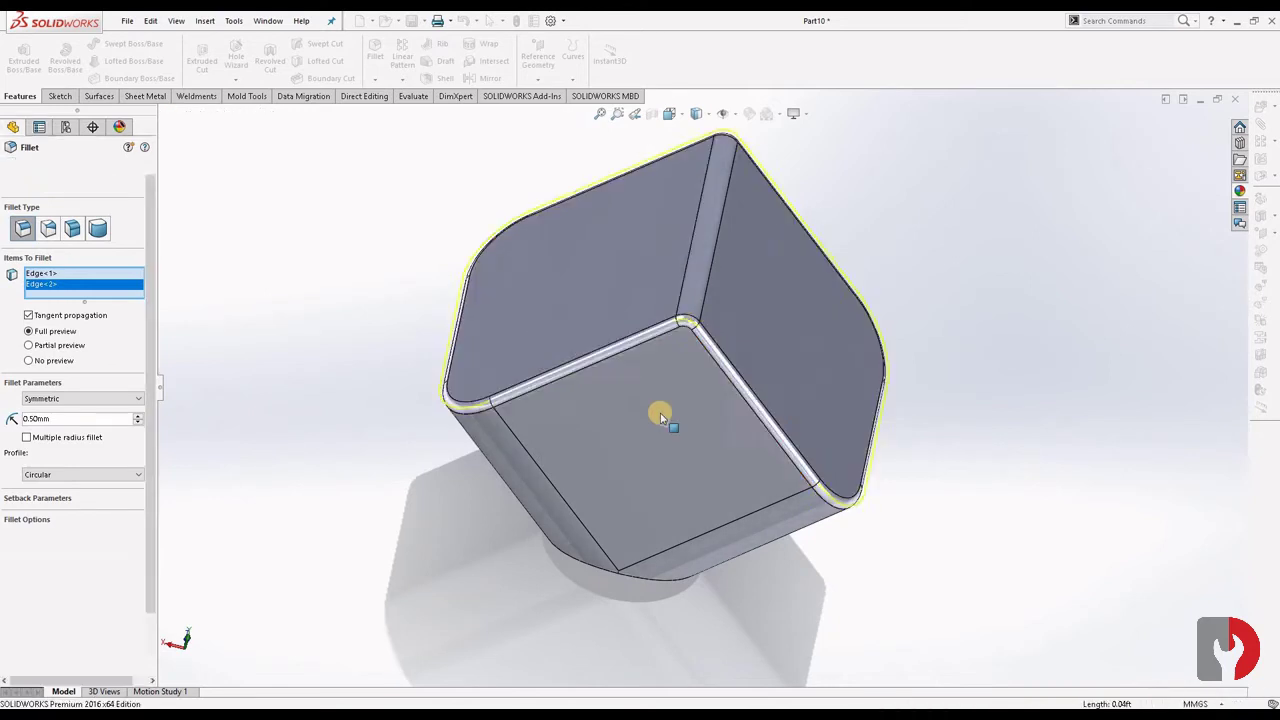
{"action": "scroll", "coordinate": [656, 414], "scroll_direction": "up", "scroll_amount": 3}
{"action": "scroll", "coordinate": [656, 379], "scroll_direction": "up", "scroll_amount": 1}
{"action": "mouse_move", "coordinate": [656, 379]}
{"action": "middle_mouse_down"}
{"action": "mouse_move", "coordinate": [592, 314]}
{"action": "mouse_move", "coordinate": [689, 271]}
{"action": "mouse_move", "coordinate": [737, 529]}
{"action": "mouse_move", "coordinate": [643, 491]}
{"action": "mouse_move", "coordinate": [703, 474]}
{"action": "mouse_move", "coordinate": [706, 517]}
{"action": "mouse_move", "coordinate": [792, 501]}
{"action": "mouse_move", "coordinate": [740, 506]}
{"action": "mouse_move", "coordinate": [700, 470]}
{"action": "middle_mouse_up"}
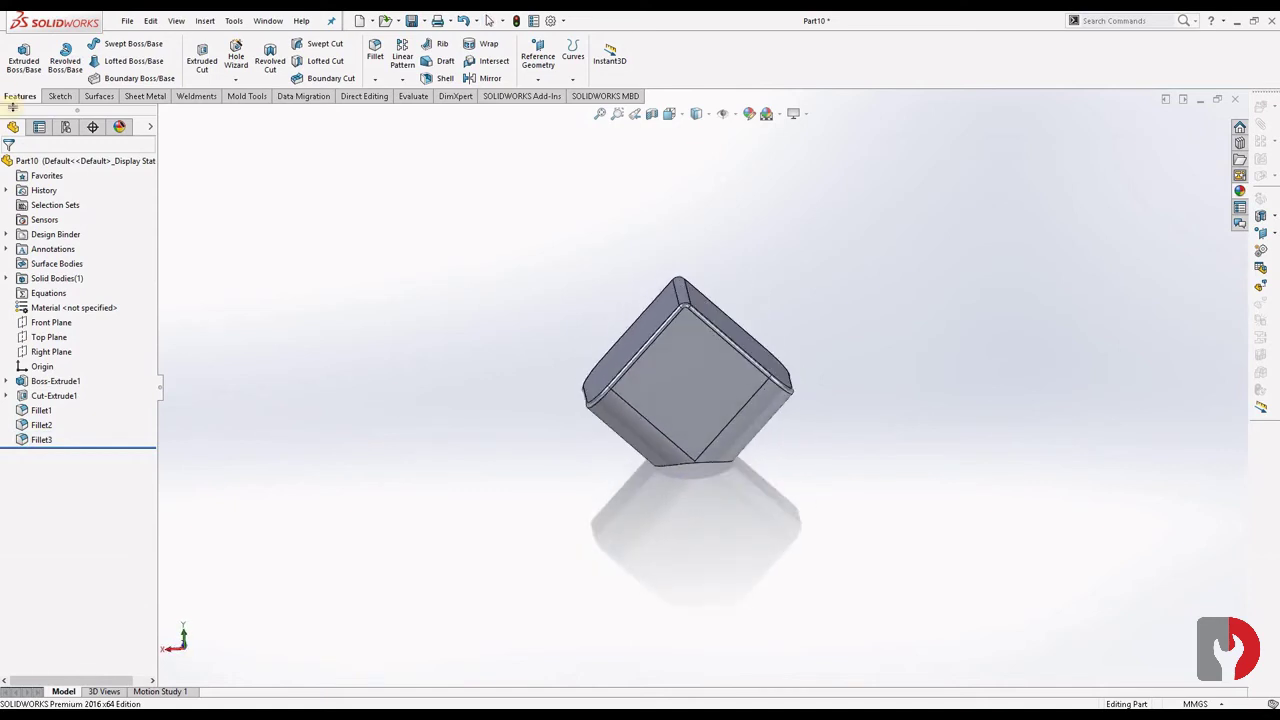
Start a sketch on the Front Plane and draw a horizontal line below the block
{"action": "left_click", "coordinate": [44, 331]}
{"action": "left_click", "coordinate": [55, 307]}
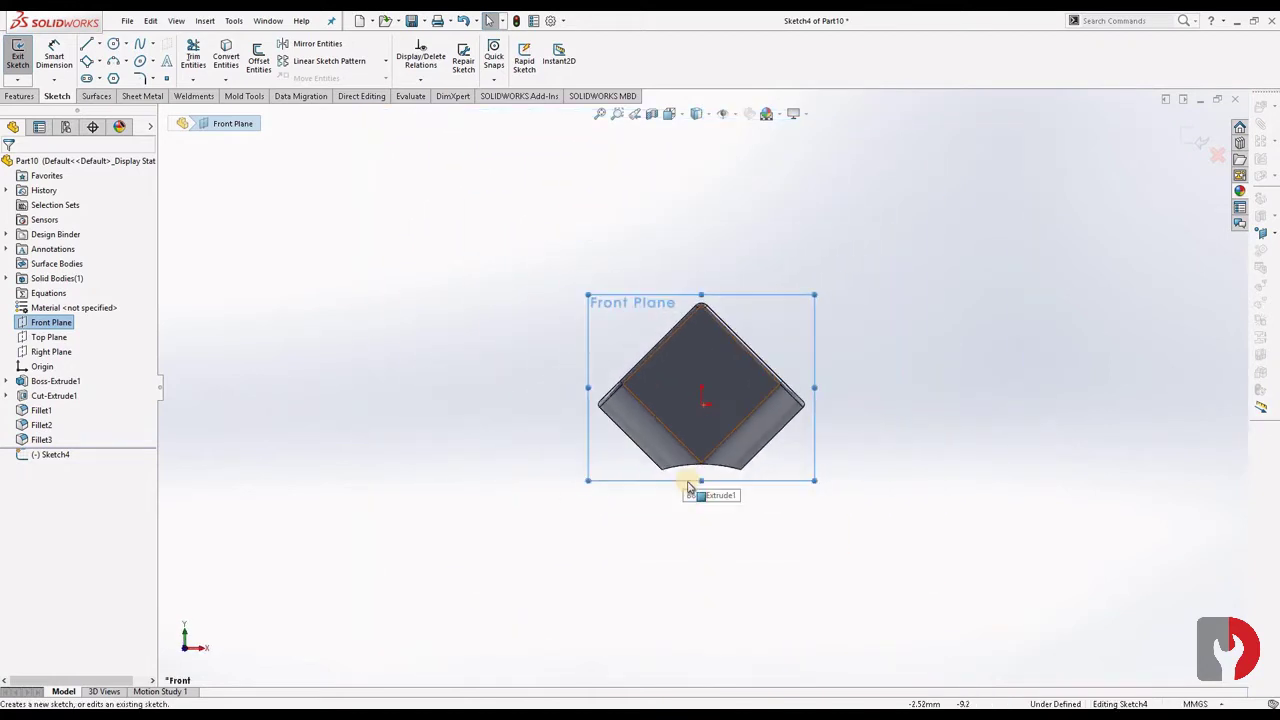
{"action": "scroll", "coordinate": [688, 487], "scroll_direction": "down", "scroll_amount": 3}
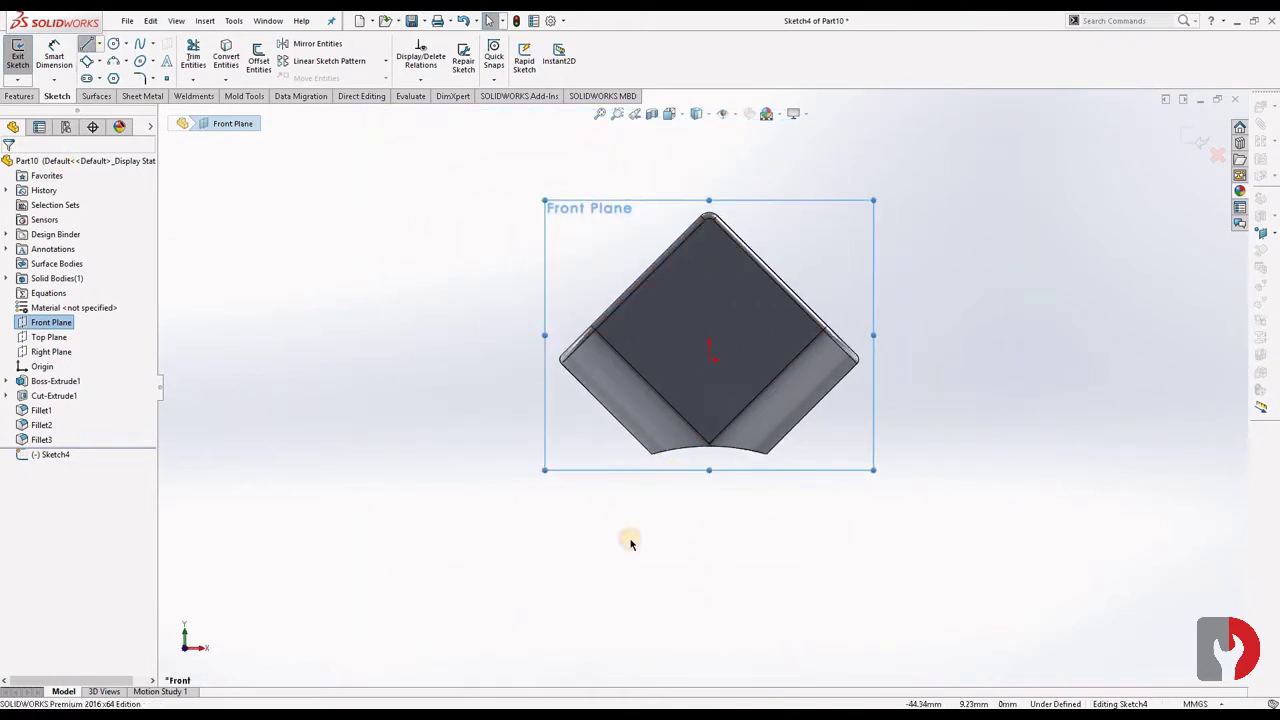
{"action": "key", "text": "l"}
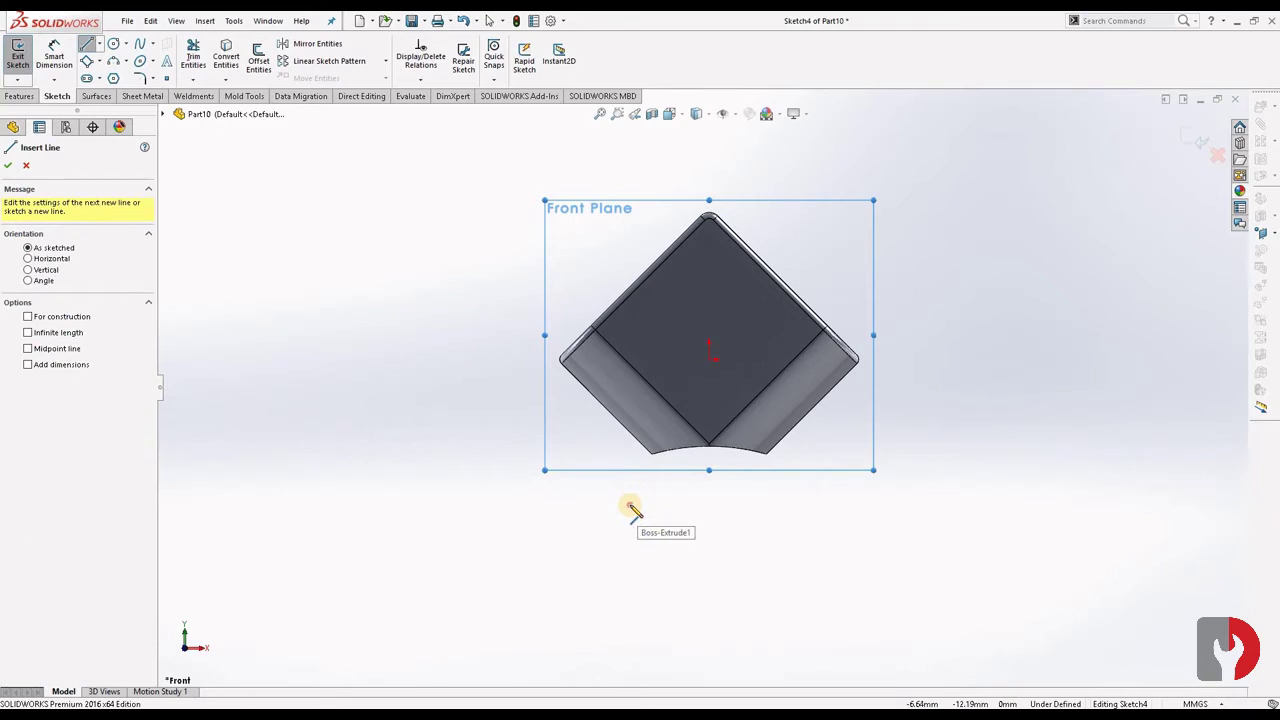
{"action": "left_click", "coordinate": [630, 505]}
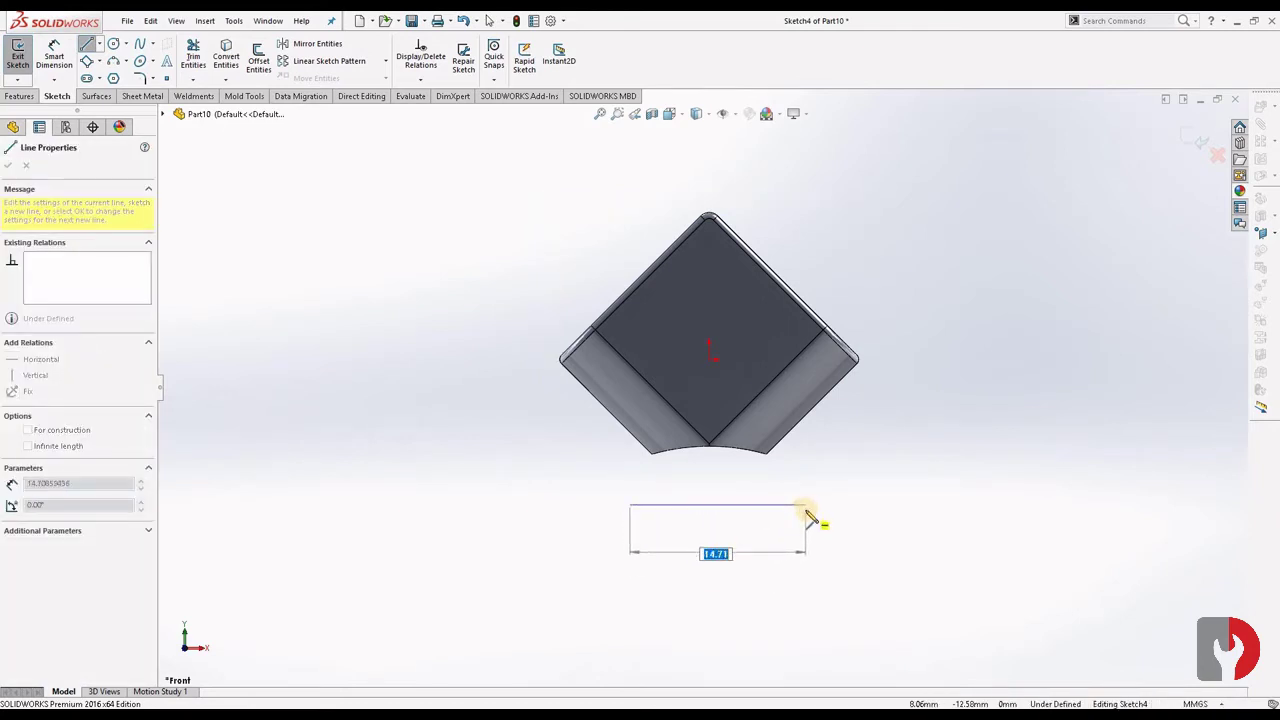
{"action": "left_click", "coordinate": [806, 505]}
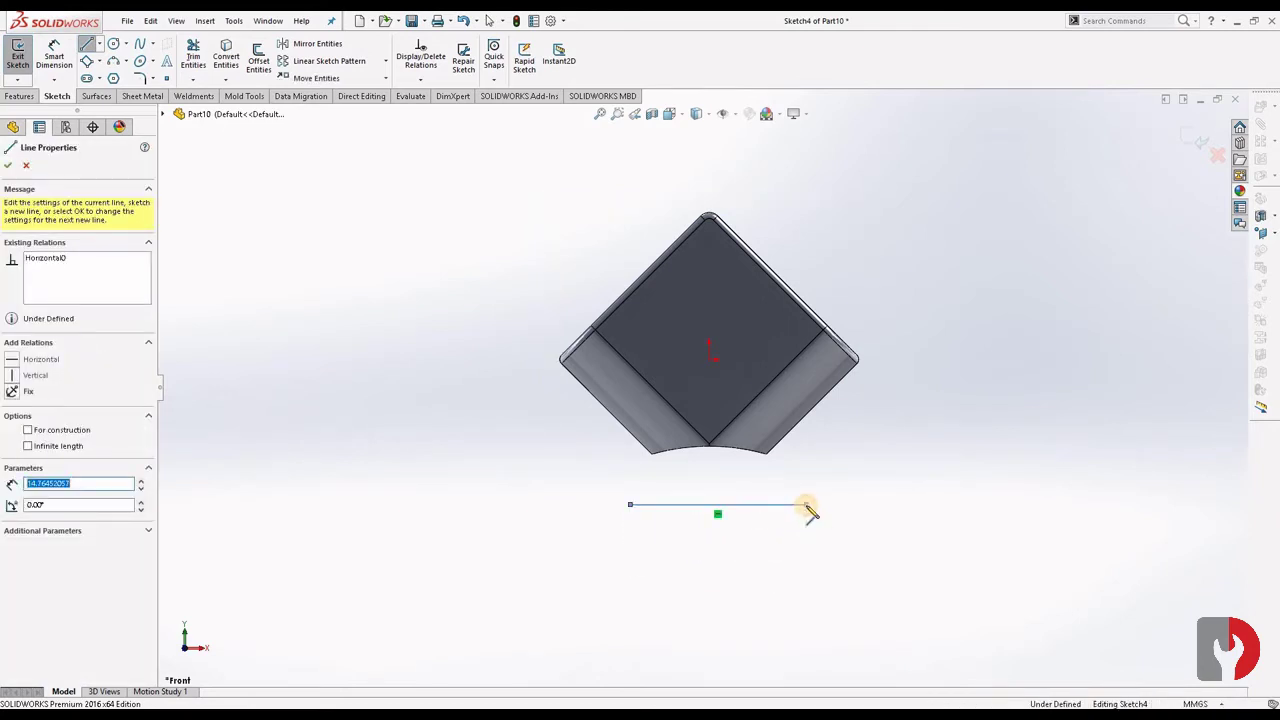
Dimension the line 12.50 mm below the origin and 20 mm long
{"action": "right_click_drag", "start_coordinate": [820, 520], "coordinate": [820, 440]}
{"action": "left_click", "coordinate": [718, 505]}
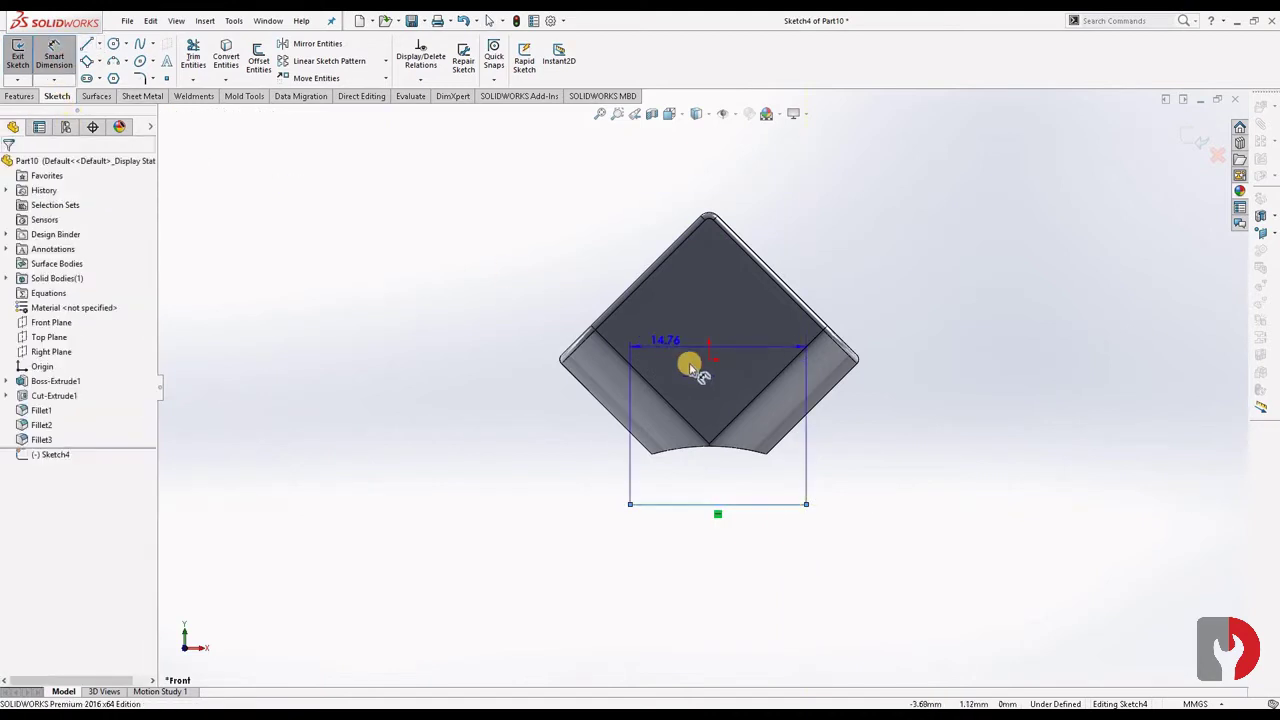
{"action": "left_click", "coordinate": [710, 360]}
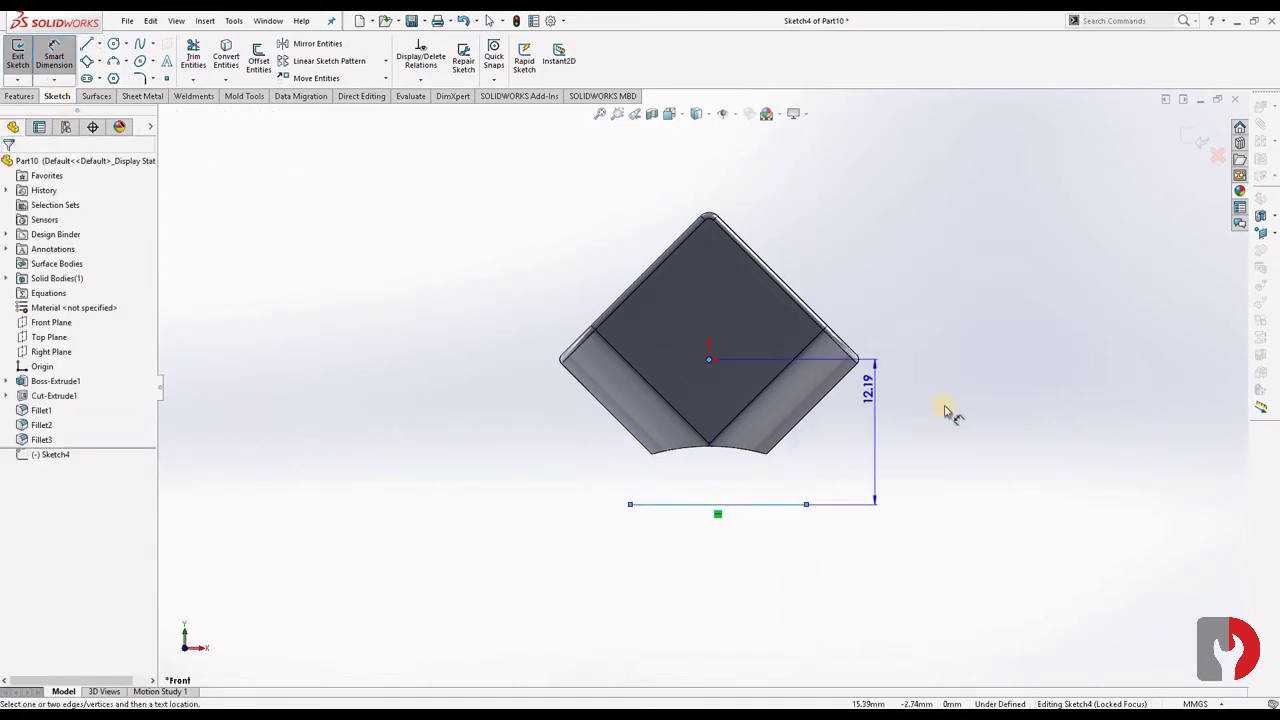
{"action": "left_click", "coordinate": [977, 414]}
{"action": "type", "text": "12.5"}
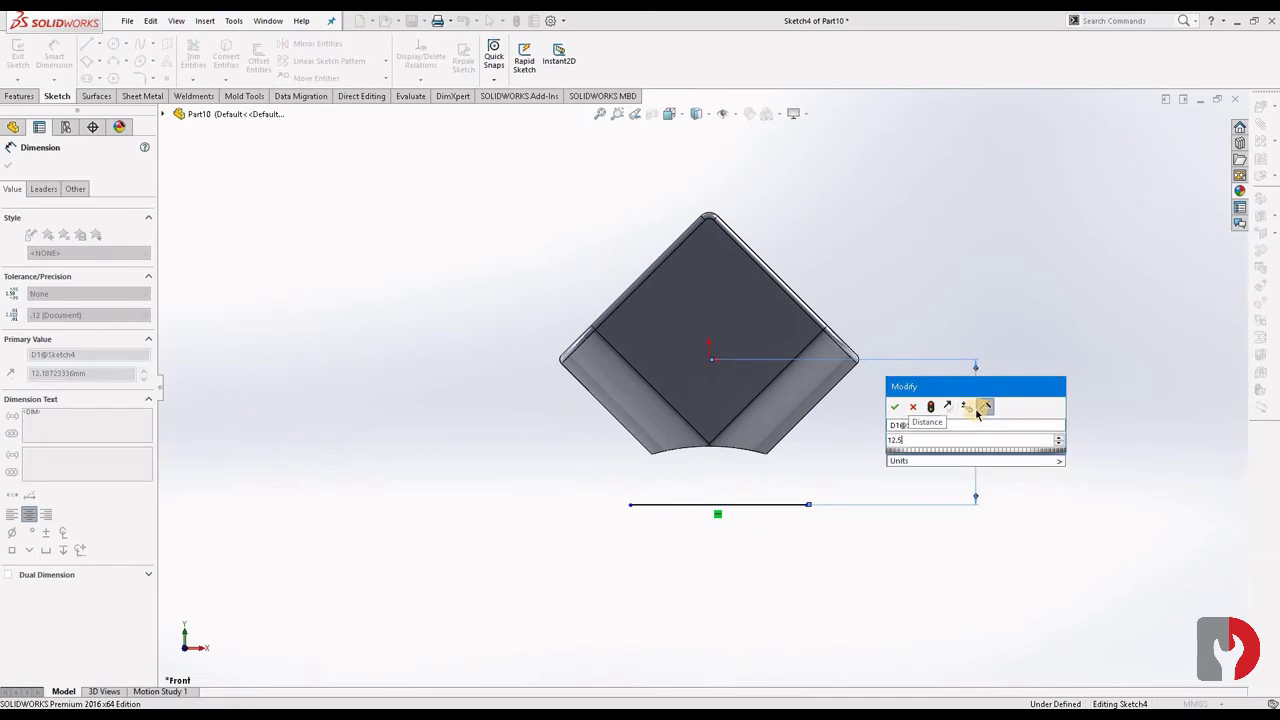
{"action": "key", "text": "Return"}
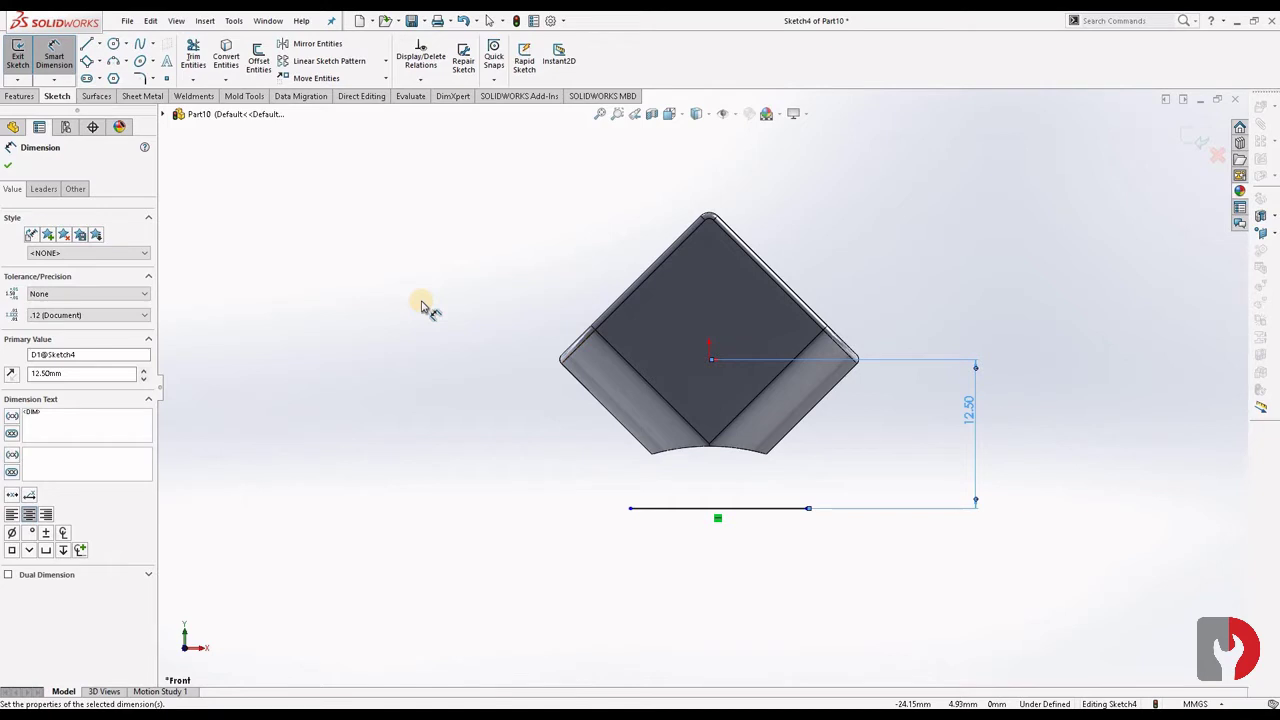
{"action": "left_click", "coordinate": [54, 55]}
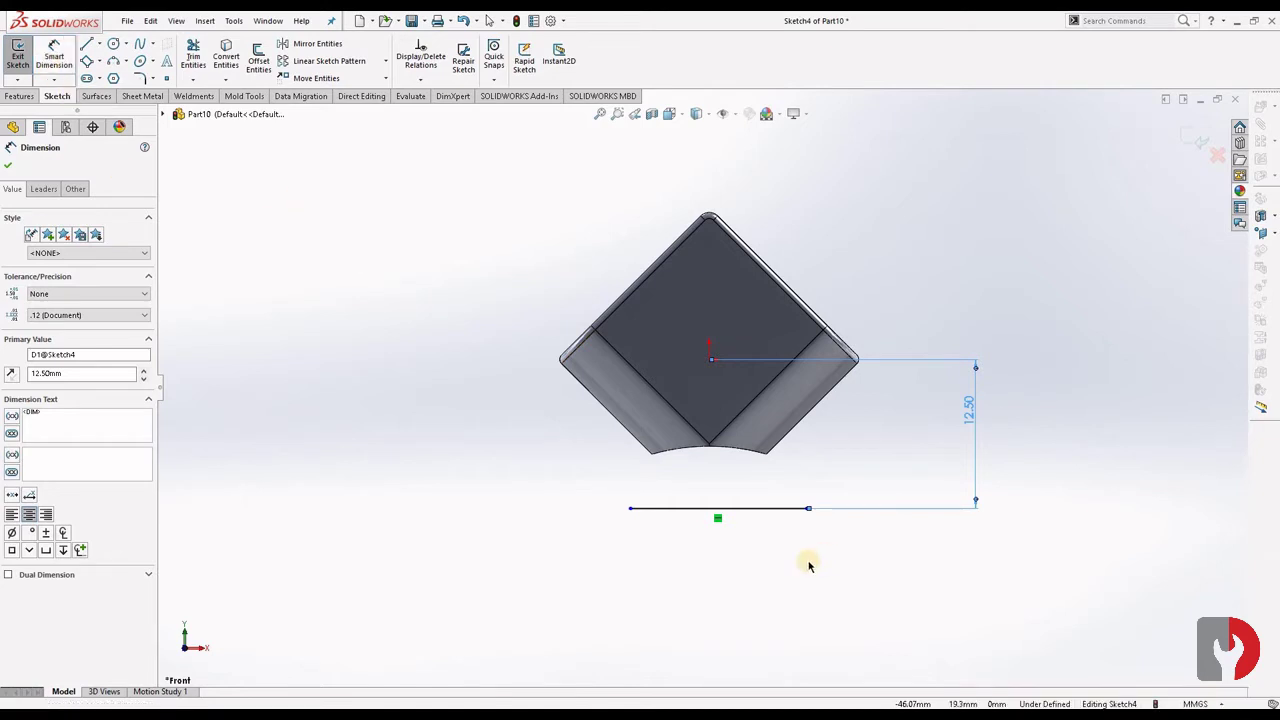
{"action": "left_click", "coordinate": [783, 512]}
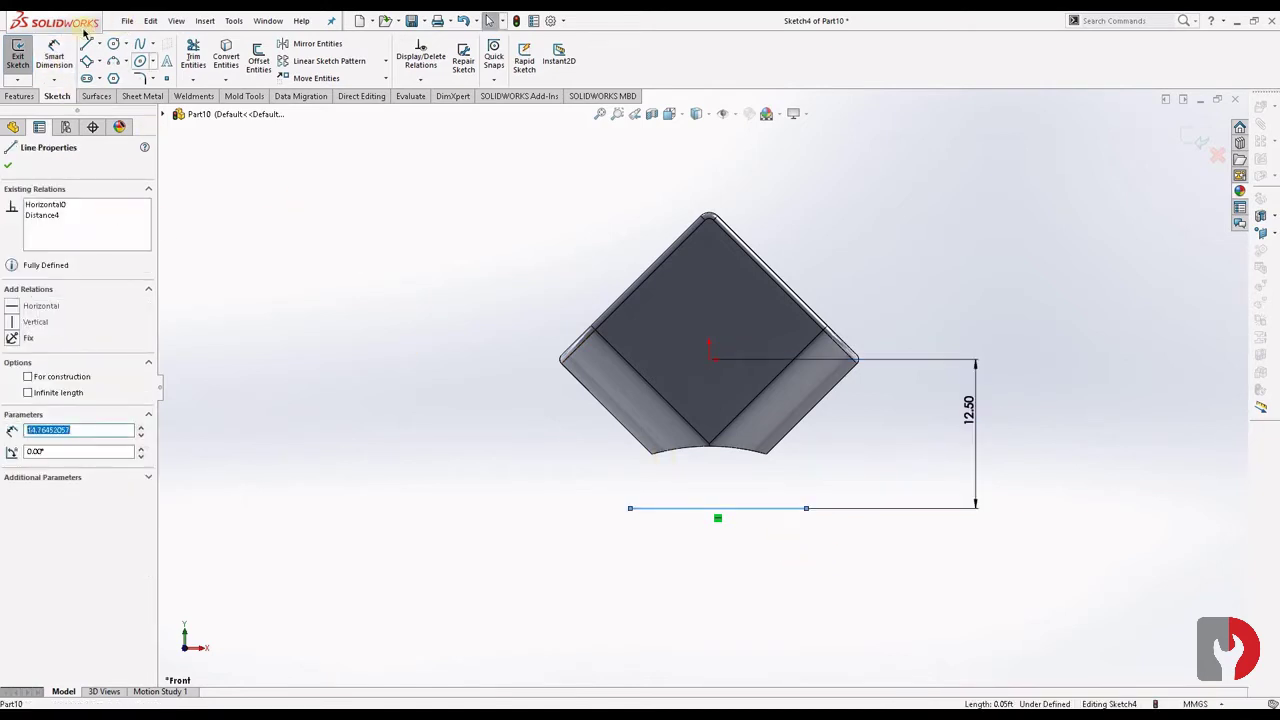
{"action": "left_click", "coordinate": [54, 55]}
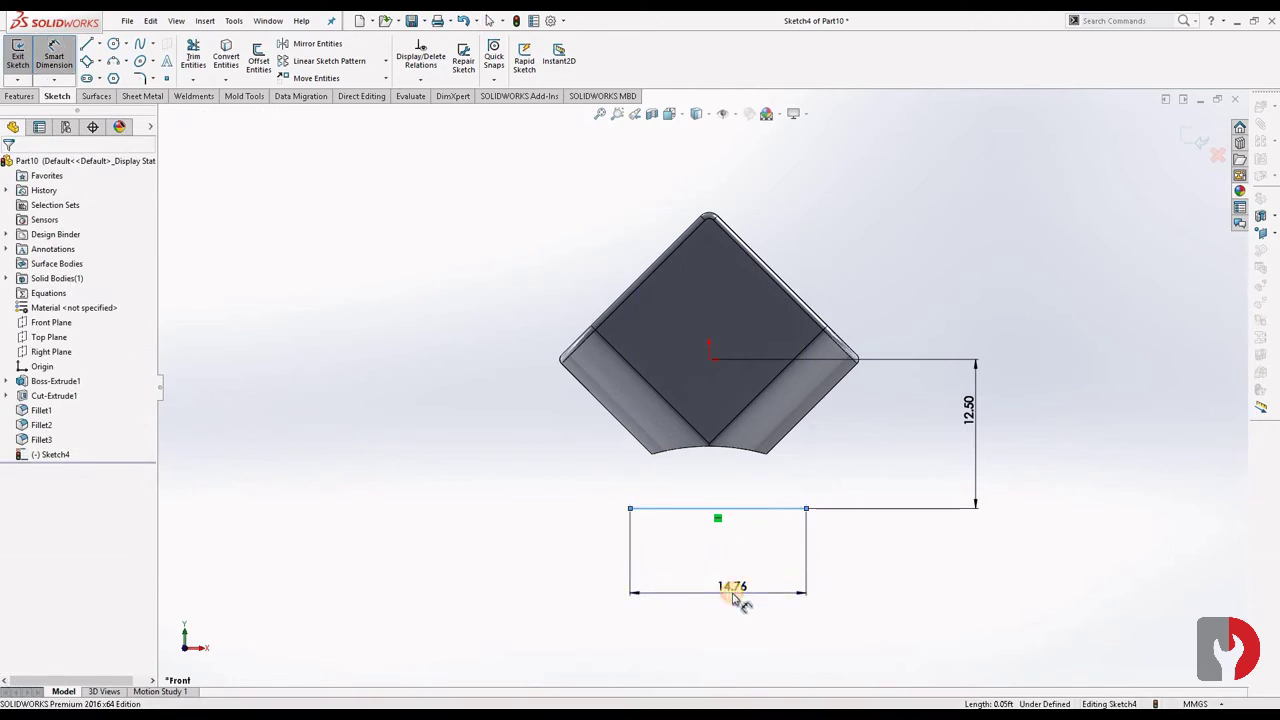
{"action": "left_click", "coordinate": [733, 592]}
{"action": "type", "text": "20"}
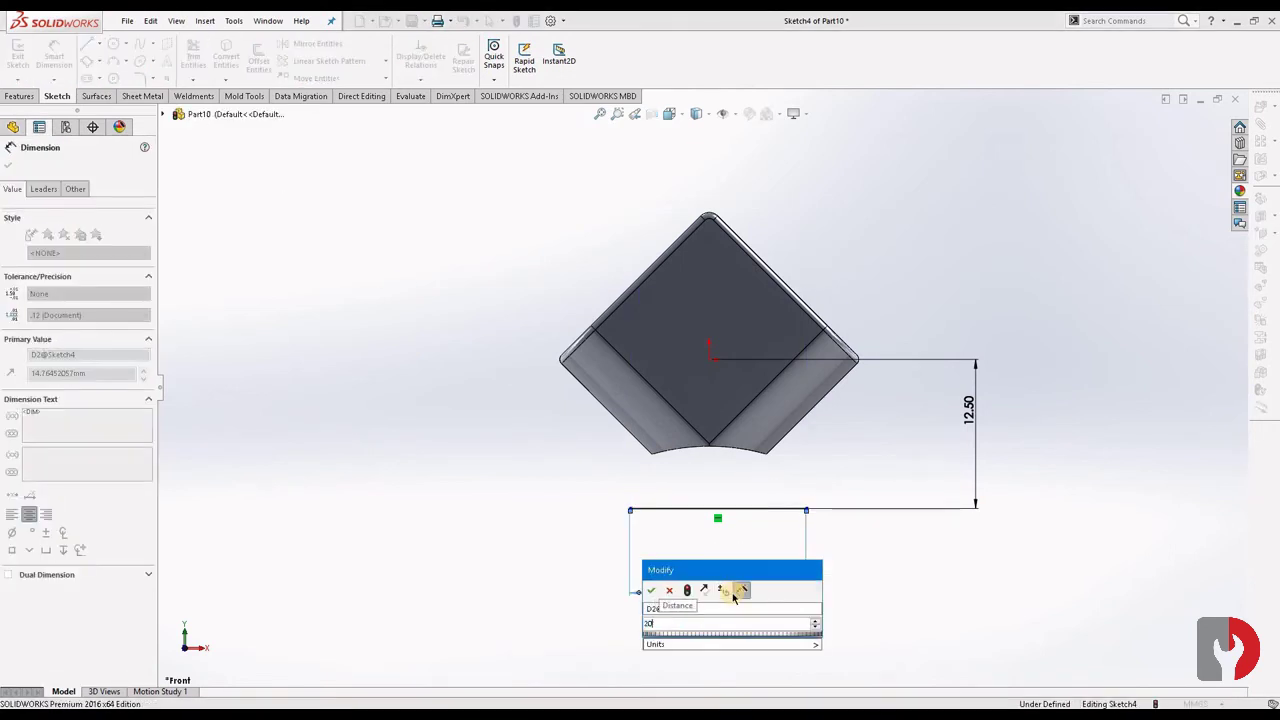
{"action": "key", "text": "Return"}
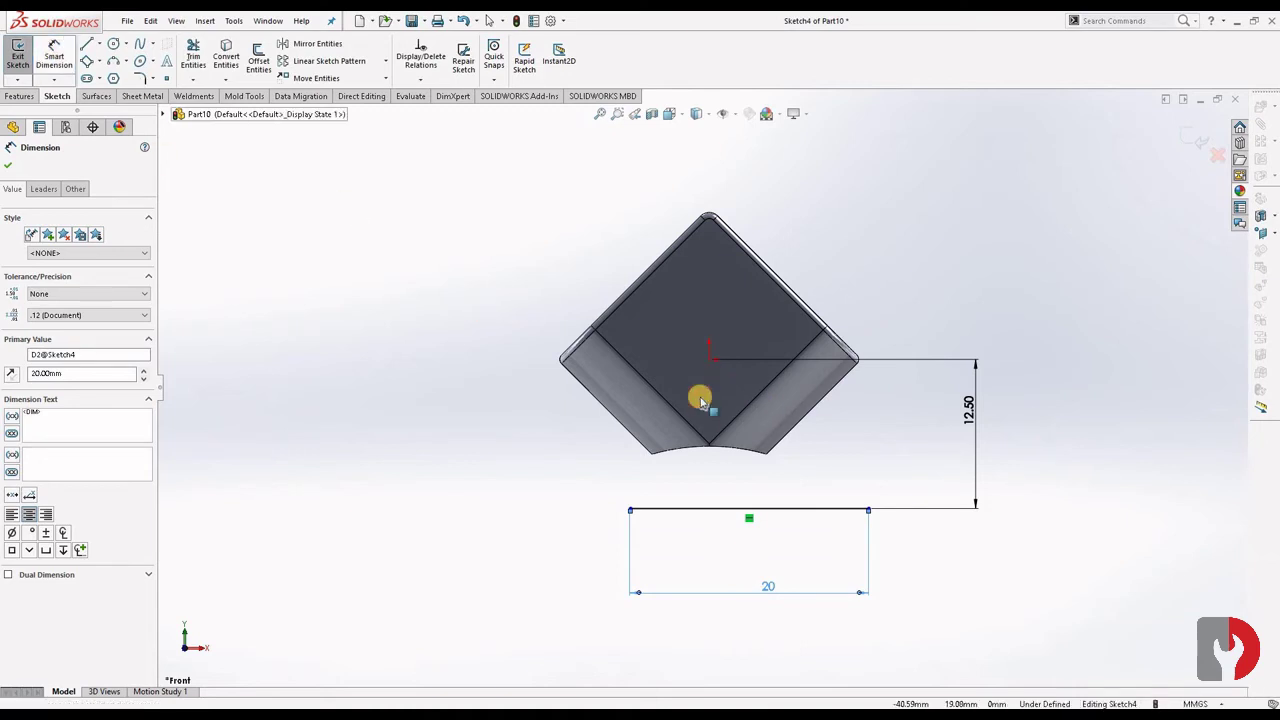
Draw a vertical centerline down from the origin past the 20 mm line
{"action": "left_click", "coordinate": [709, 358]}
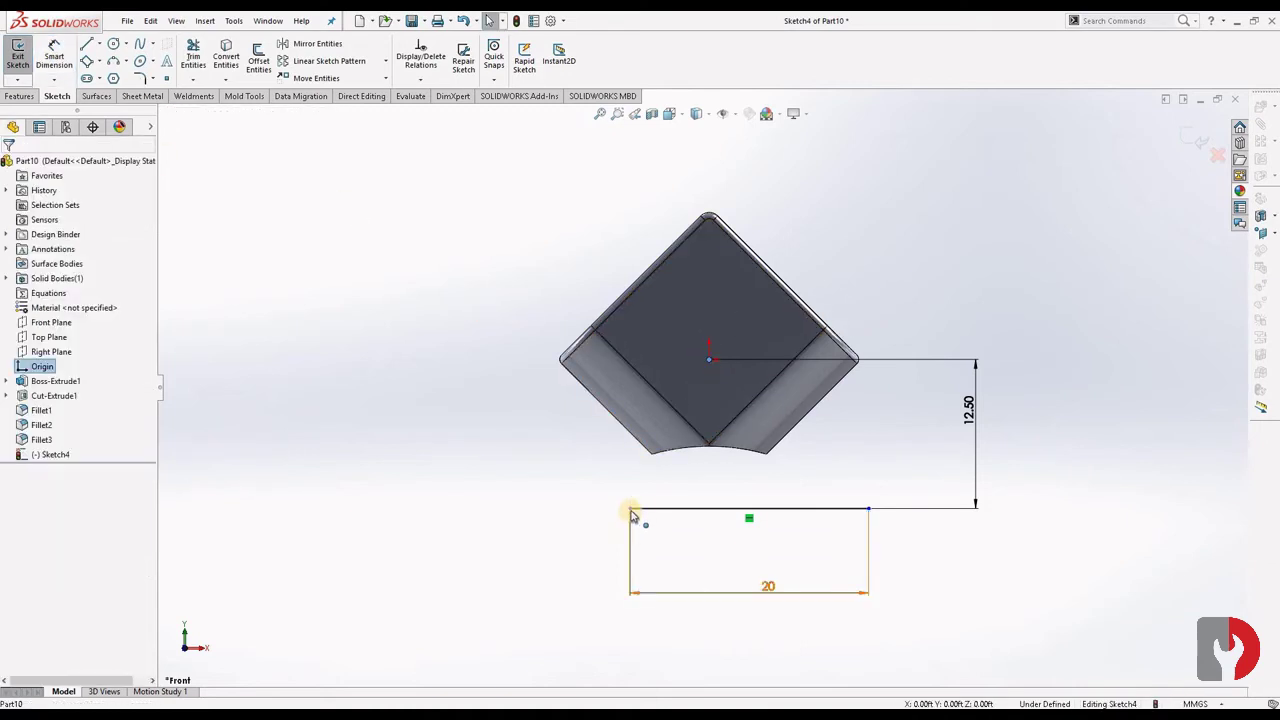
{"action": "left_click", "coordinate": [630, 510]}
{"action": "left_click", "coordinate": [868, 510], "text": "ctrl"}
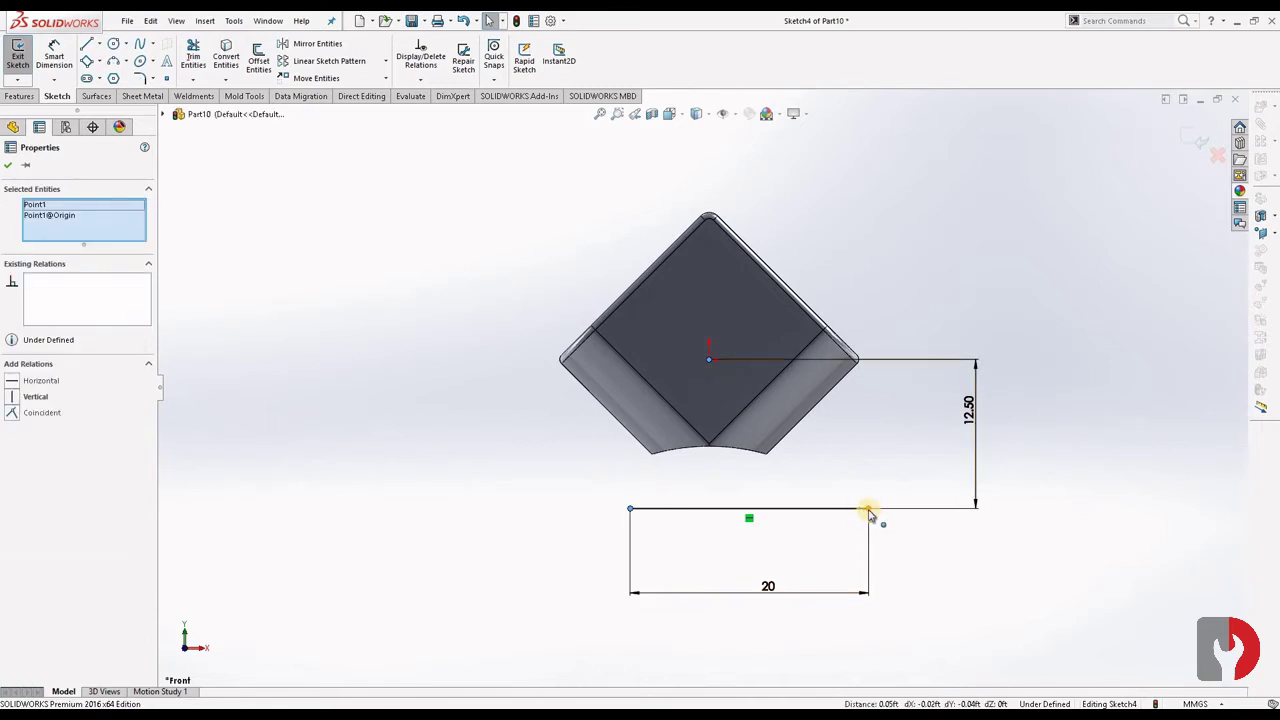
{"action": "left_click", "coordinate": [866, 510], "text": "ctrl"}
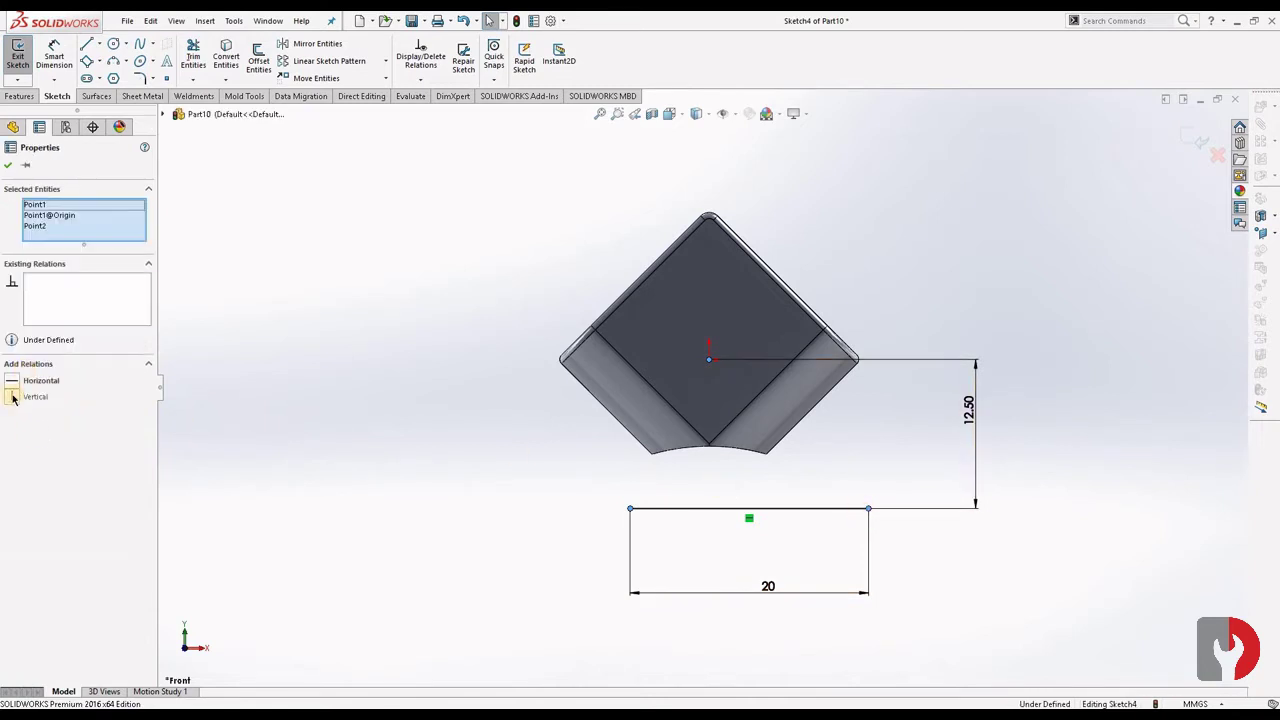
{"action": "left_click", "coordinate": [404, 400]}
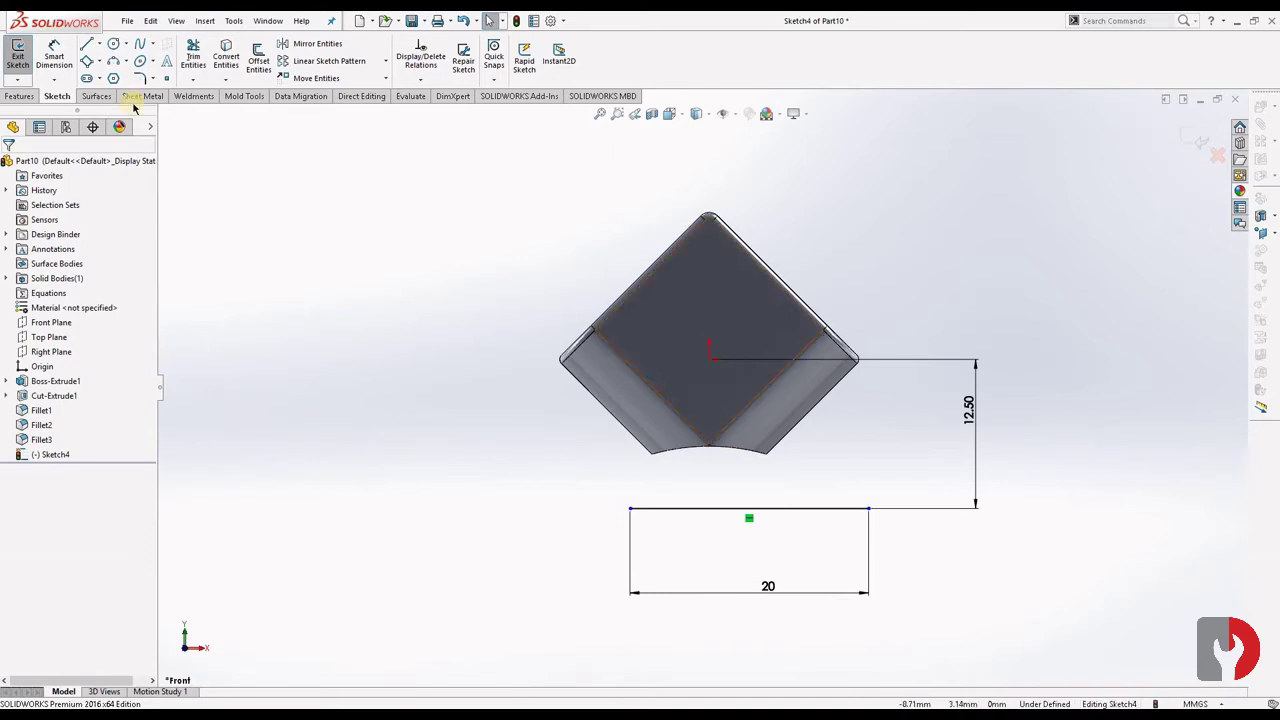
{"action": "left_click", "coordinate": [99, 44]}
{"action": "left_click", "coordinate": [115, 78]}
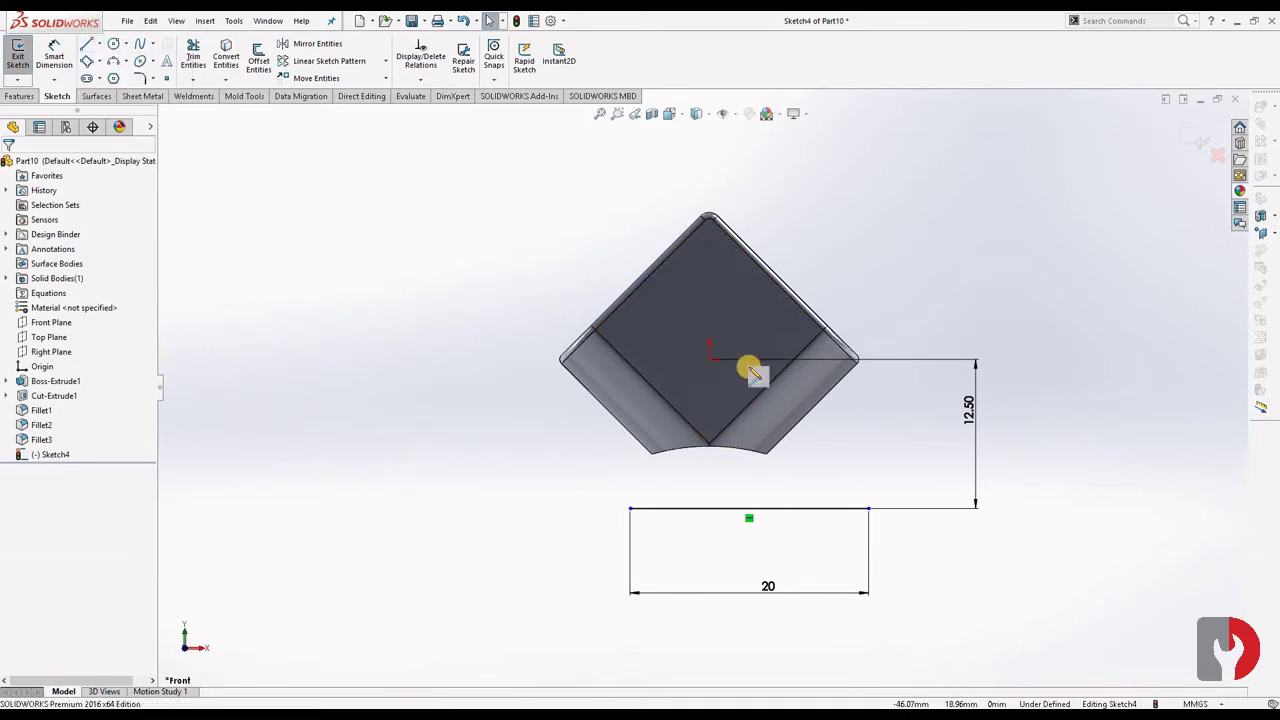
{"action": "left_click", "coordinate": [710, 370]}
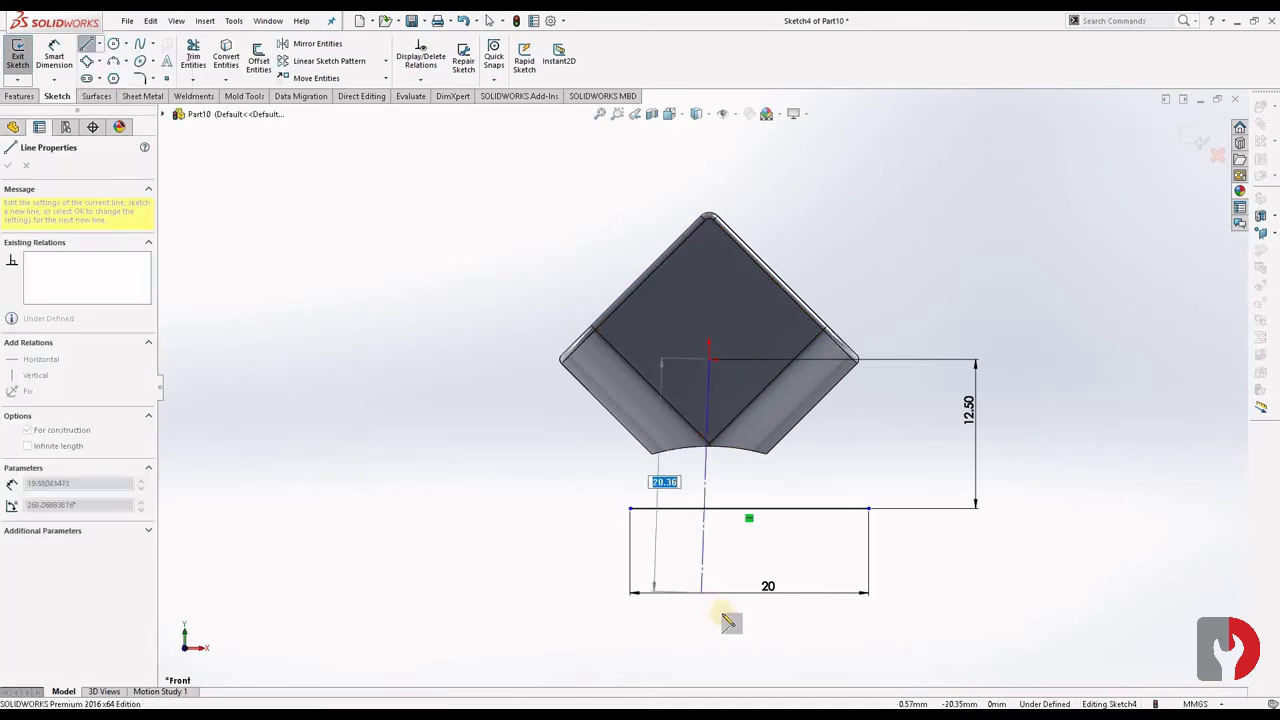
{"action": "left_click", "coordinate": [709, 621]}
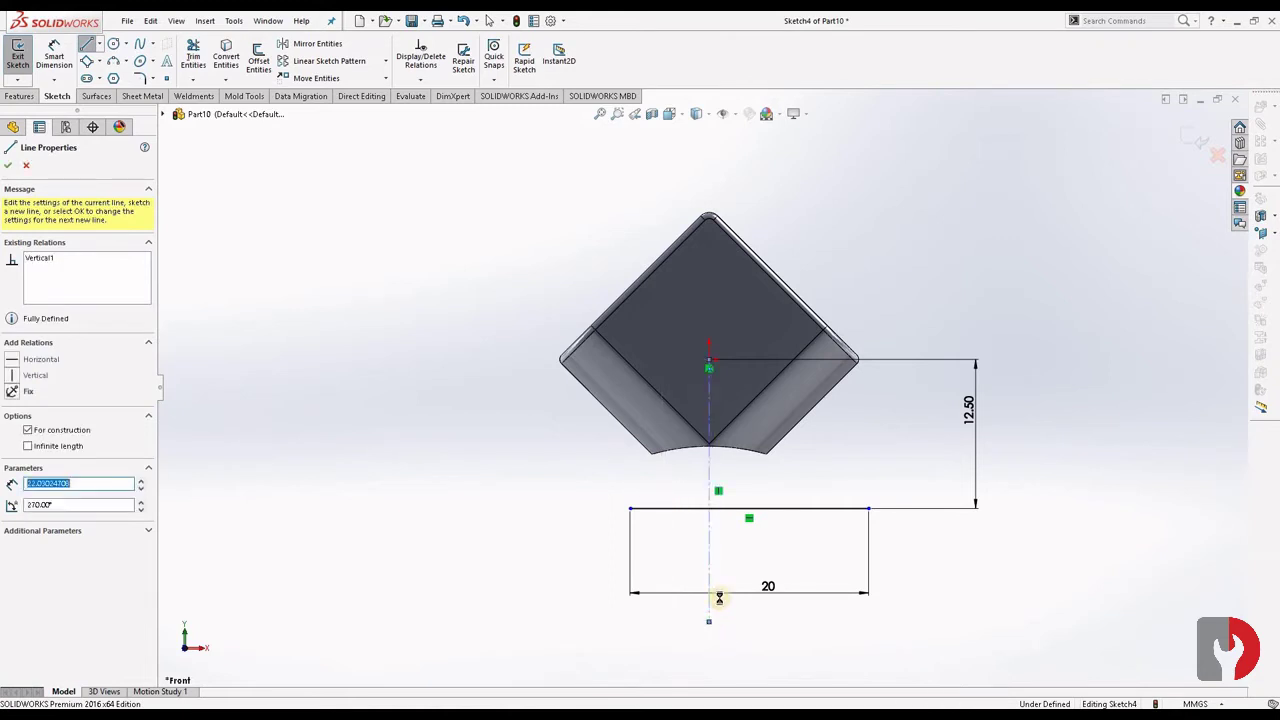
{"action": "key", "text": "Escape"}
Make the 20 mm line's endpoints symmetric about the centerline
{"action": "left_click", "coordinate": [629, 509]}
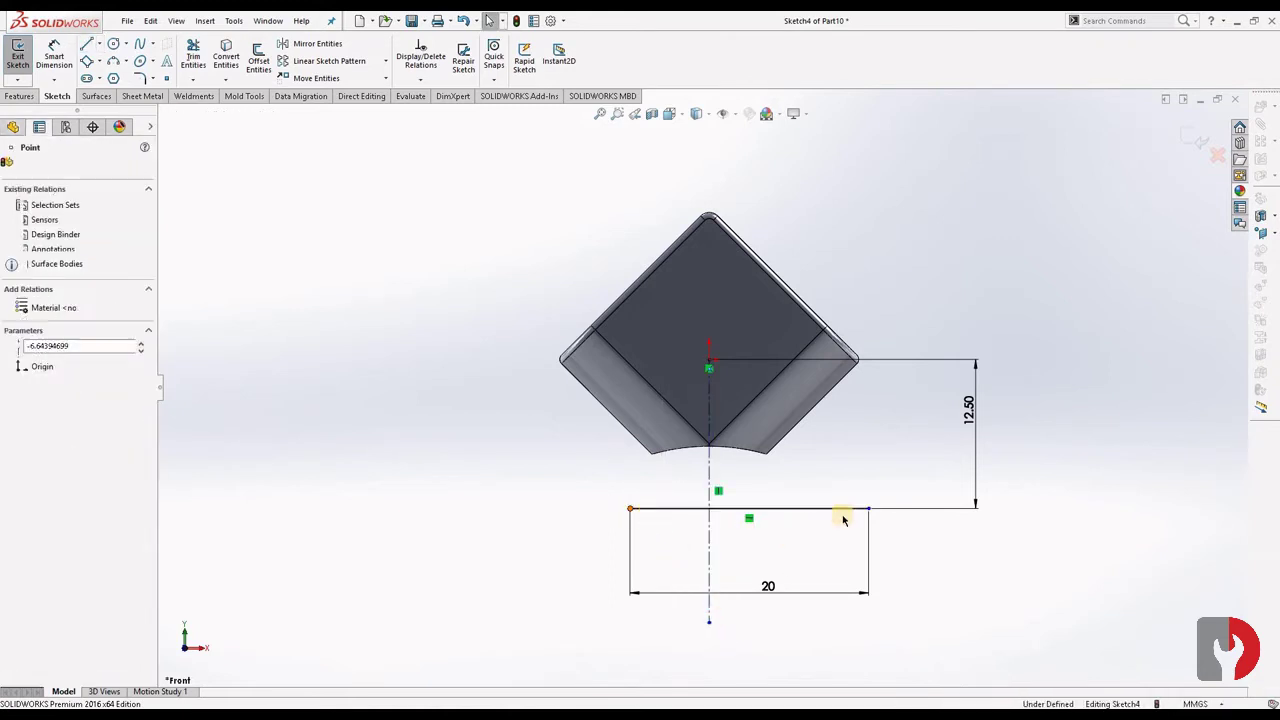
{"action": "left_click", "coordinate": [868, 508]}
{"action": "left_click", "coordinate": [710, 472], "text": "ctrl"}
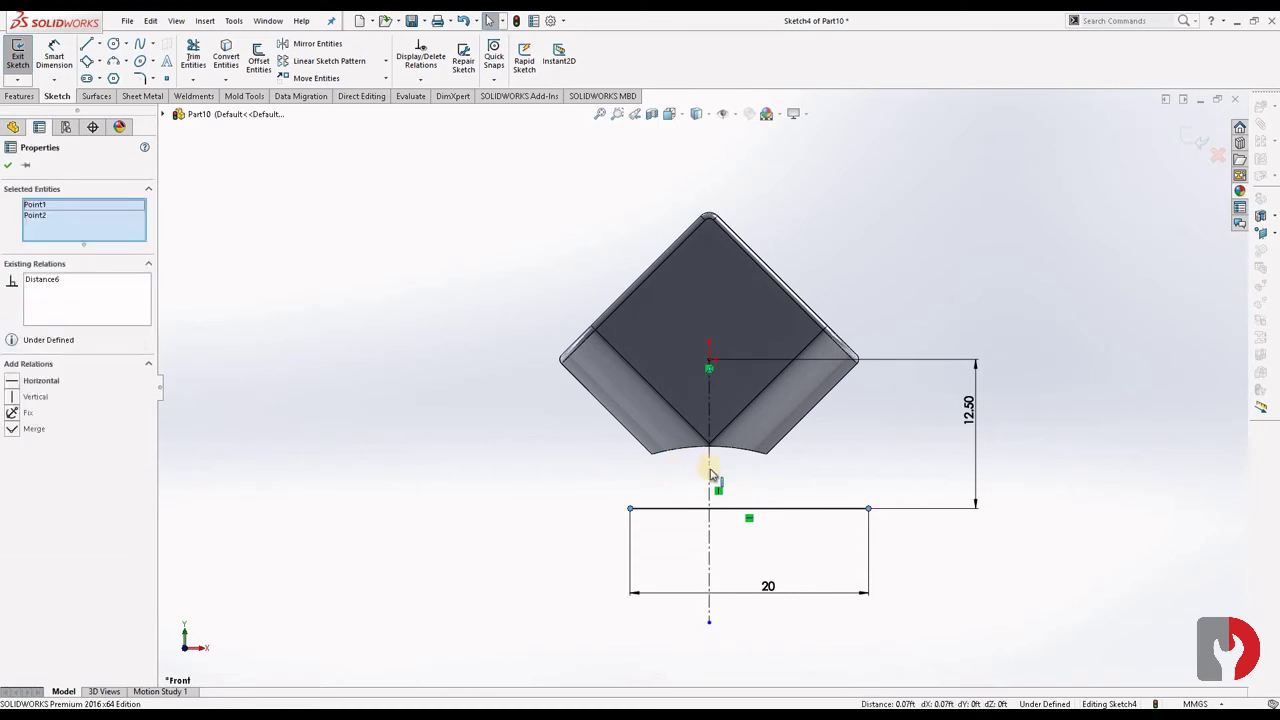
{"action": "left_click", "coordinate": [710, 472], "text": "ctrl"}
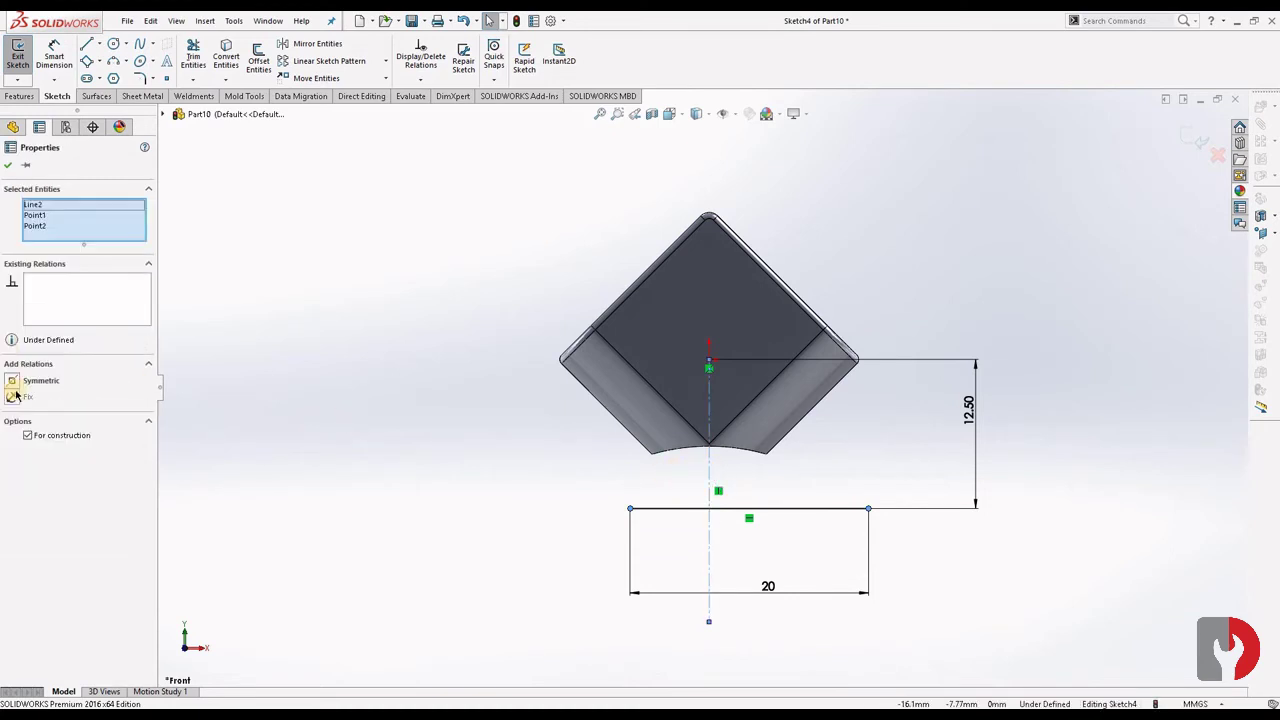
{"action": "left_click", "coordinate": [15, 381]}
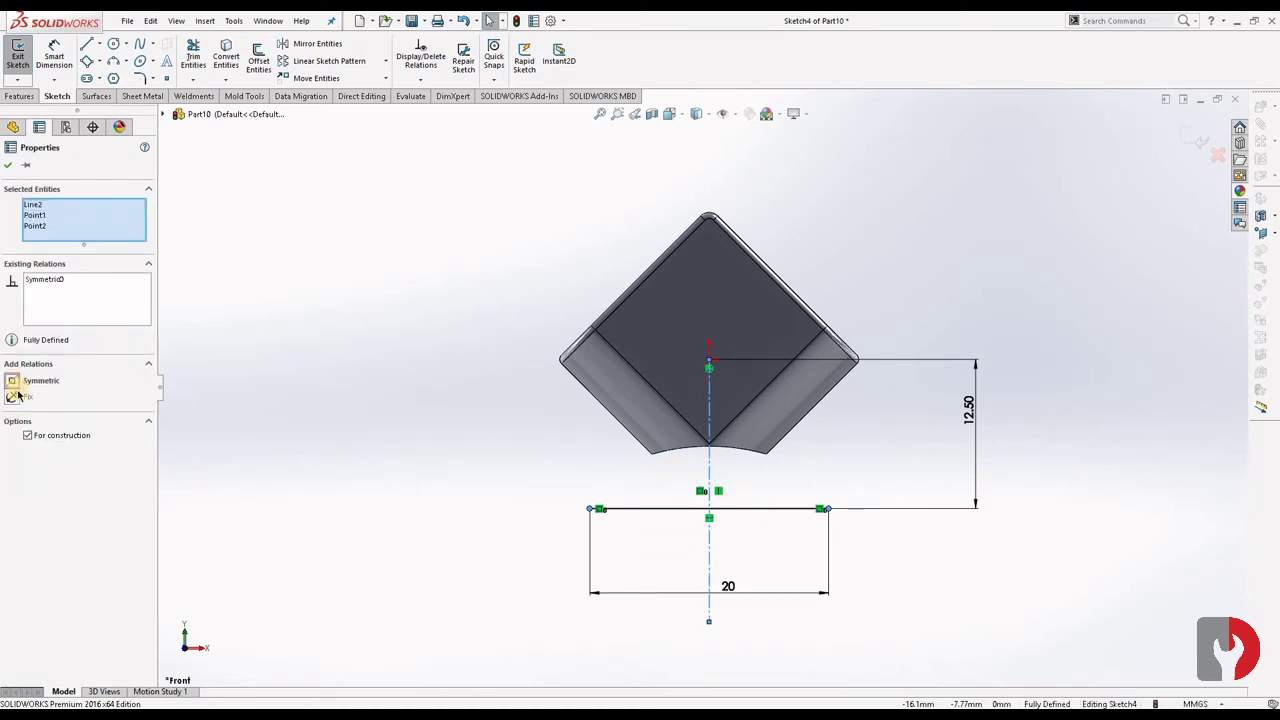
{"action": "left_click", "coordinate": [10, 165]}
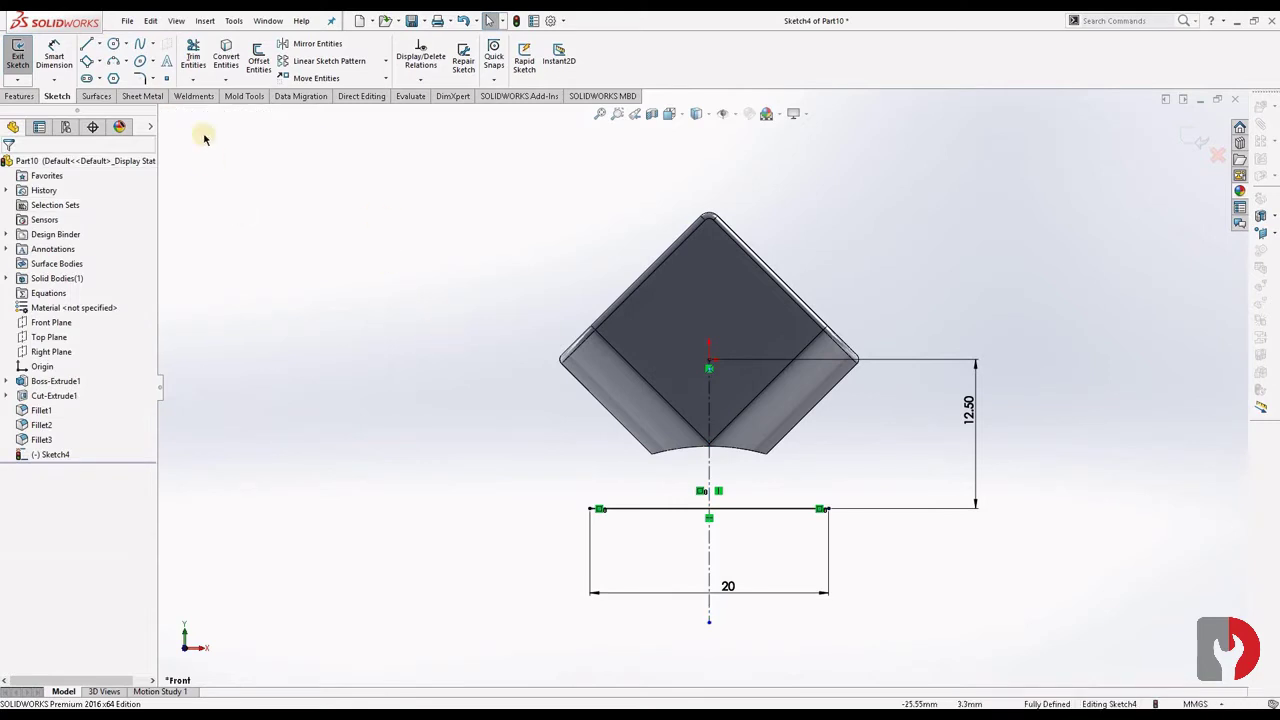
Sketch short 1.5-long slanted lines rising outward from both ends of the 20 mm line
{"action": "left_click", "coordinate": [100, 48]}
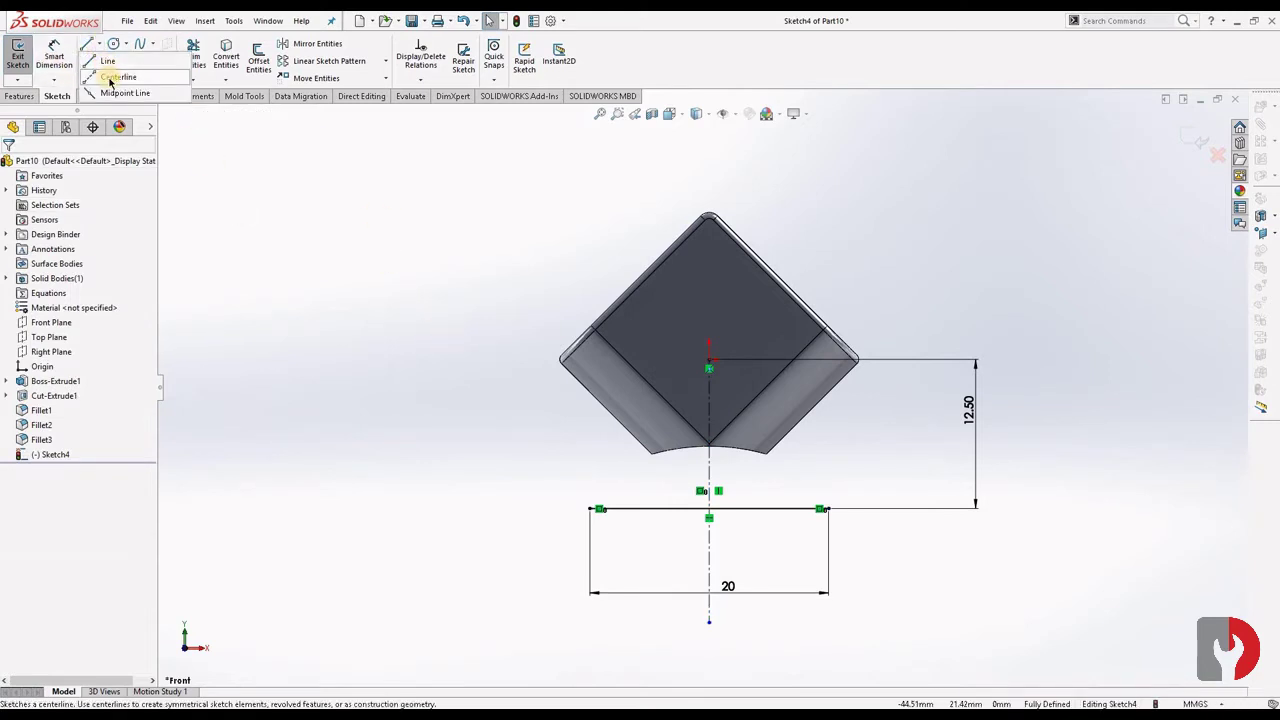
{"action": "left_click", "coordinate": [825, 509]}
{"action": "type", "text": "1.5"}
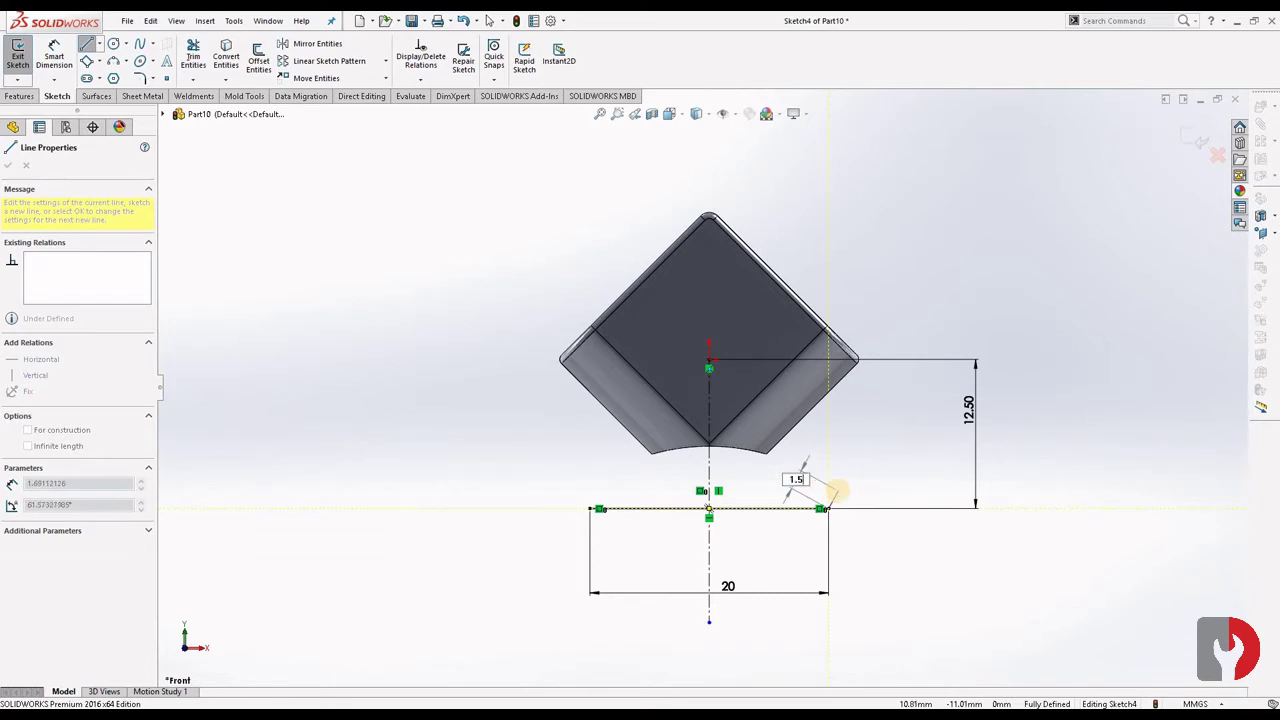
{"action": "left_click", "coordinate": [835, 493]}
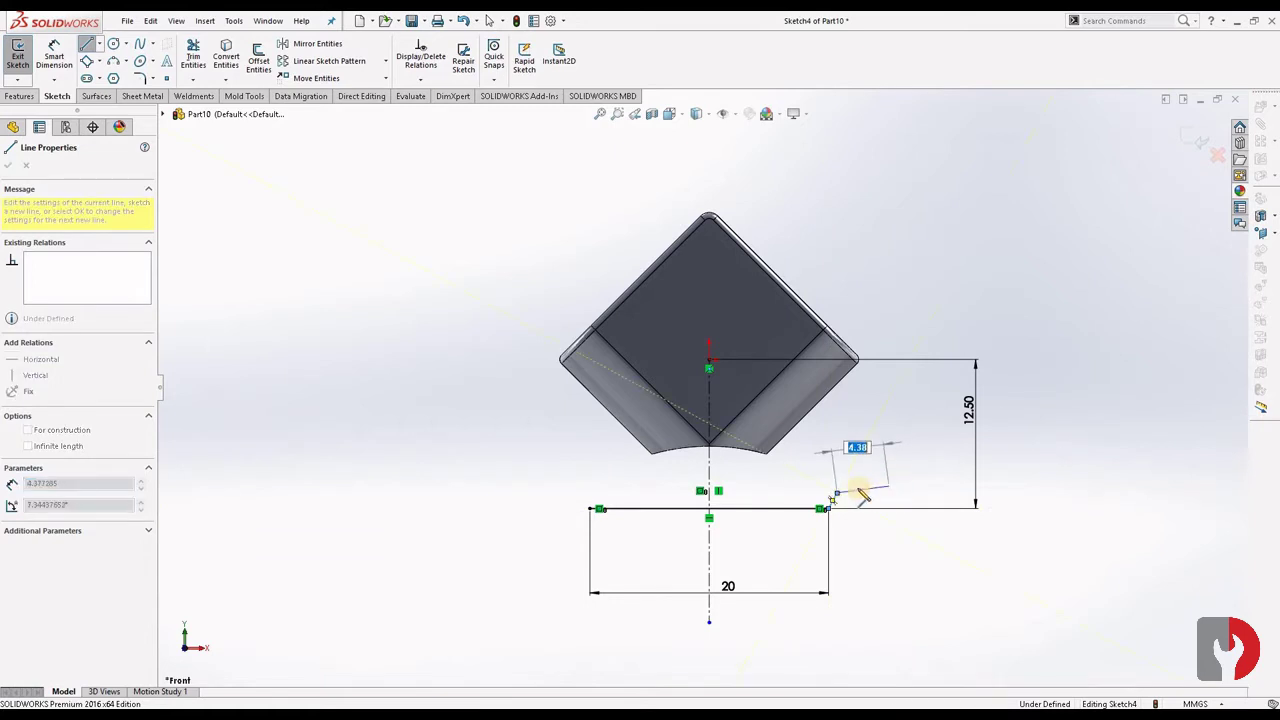
{"action": "key", "text": "Escape"}
{"action": "key", "text": "Escape"}
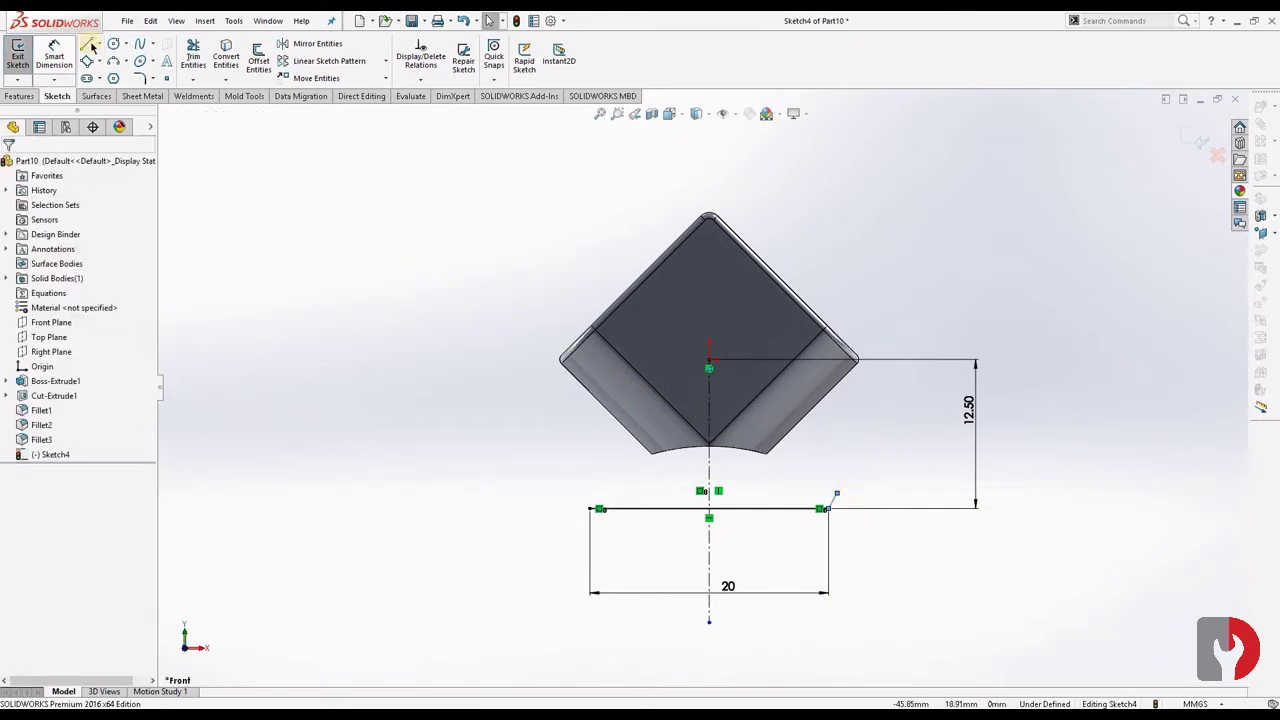
{"action": "left_click", "coordinate": [88, 45]}
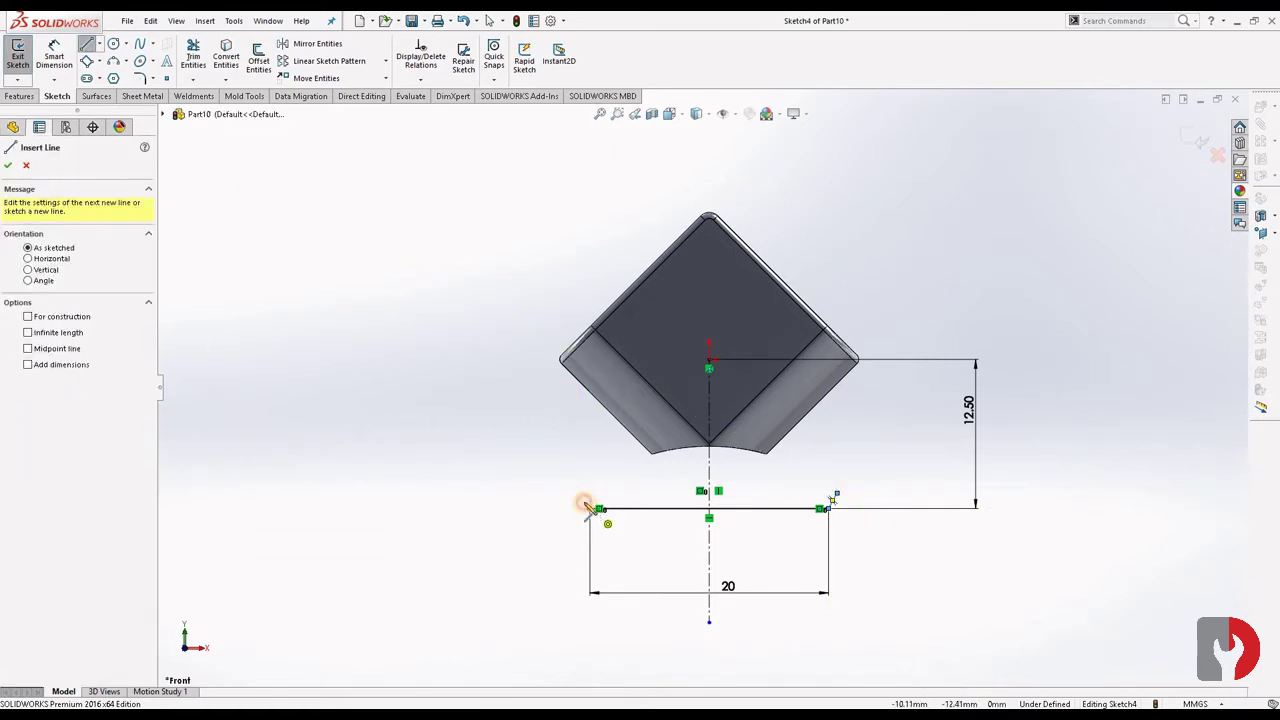
{"action": "left_click", "coordinate": [590, 507]}
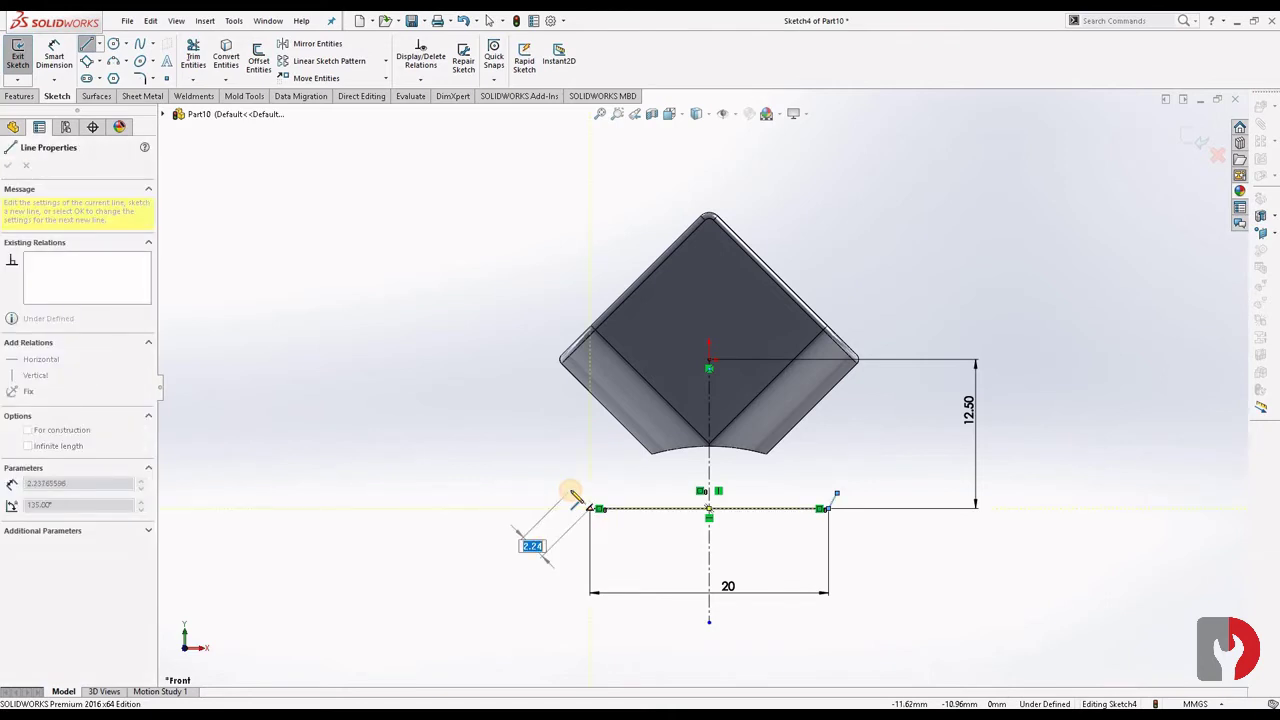
{"action": "key", "text": "Return"}
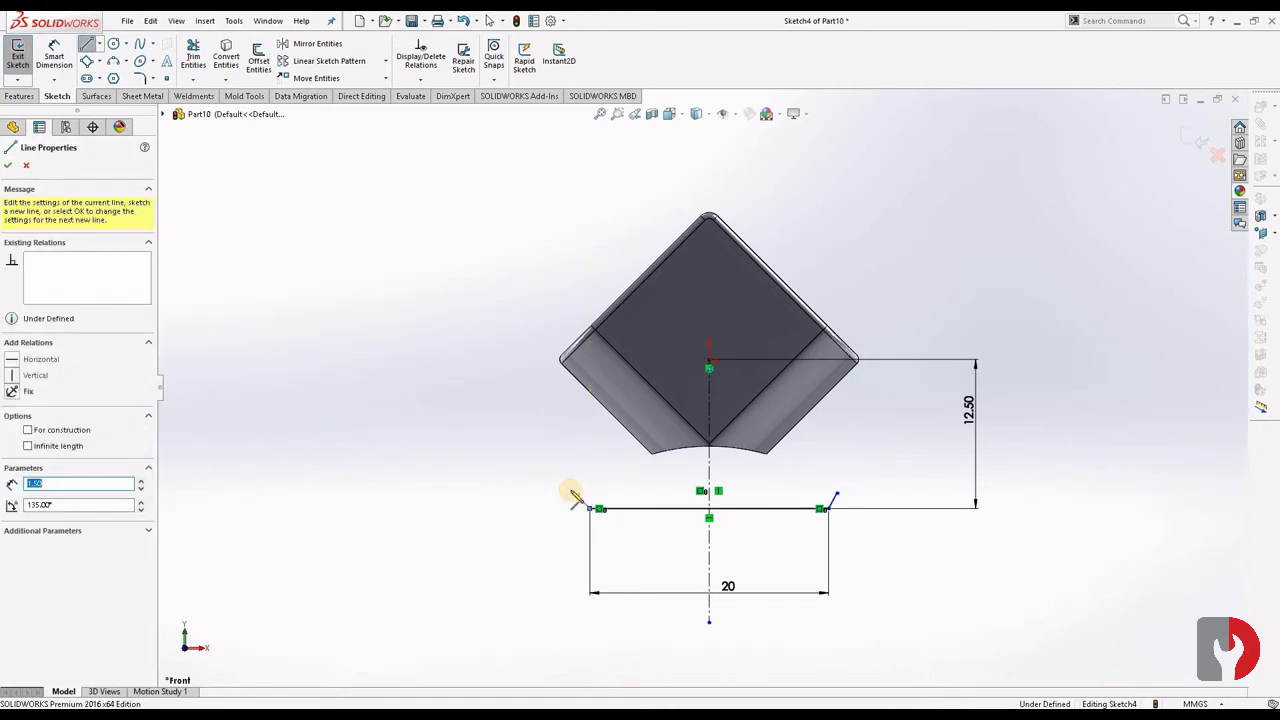
{"action": "key", "text": "Escape"}
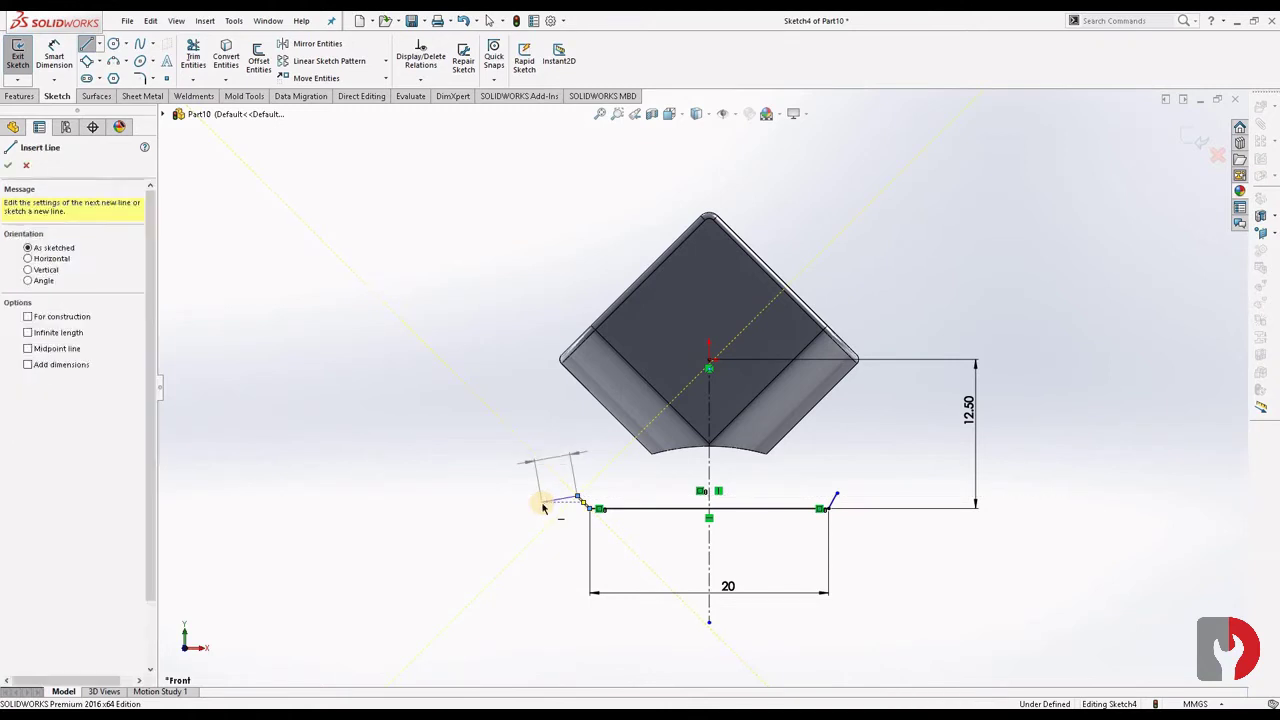
{"action": "key", "text": "Escape"}
{"action": "left_click", "coordinate": [55, 60]}
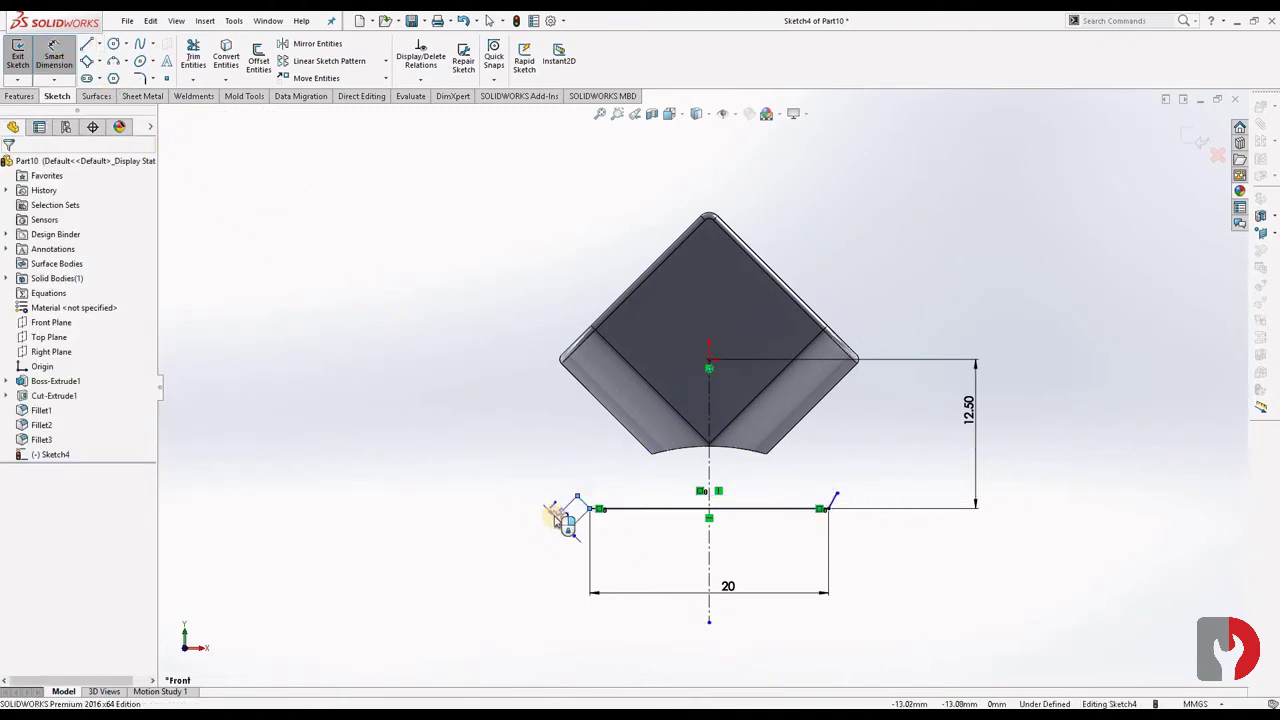
Dimension both slanted lines at 1.50 length
{"action": "left_click", "coordinate": [557, 518]}
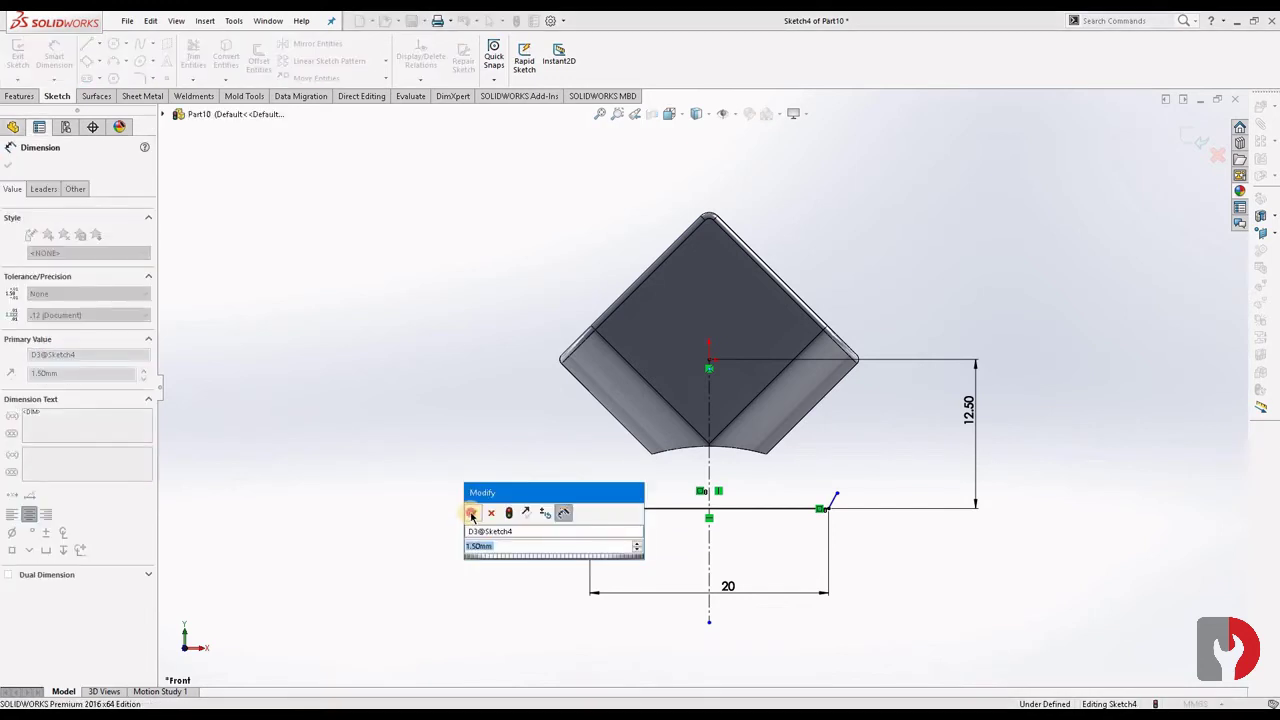
{"action": "left_click", "coordinate": [468, 511]}
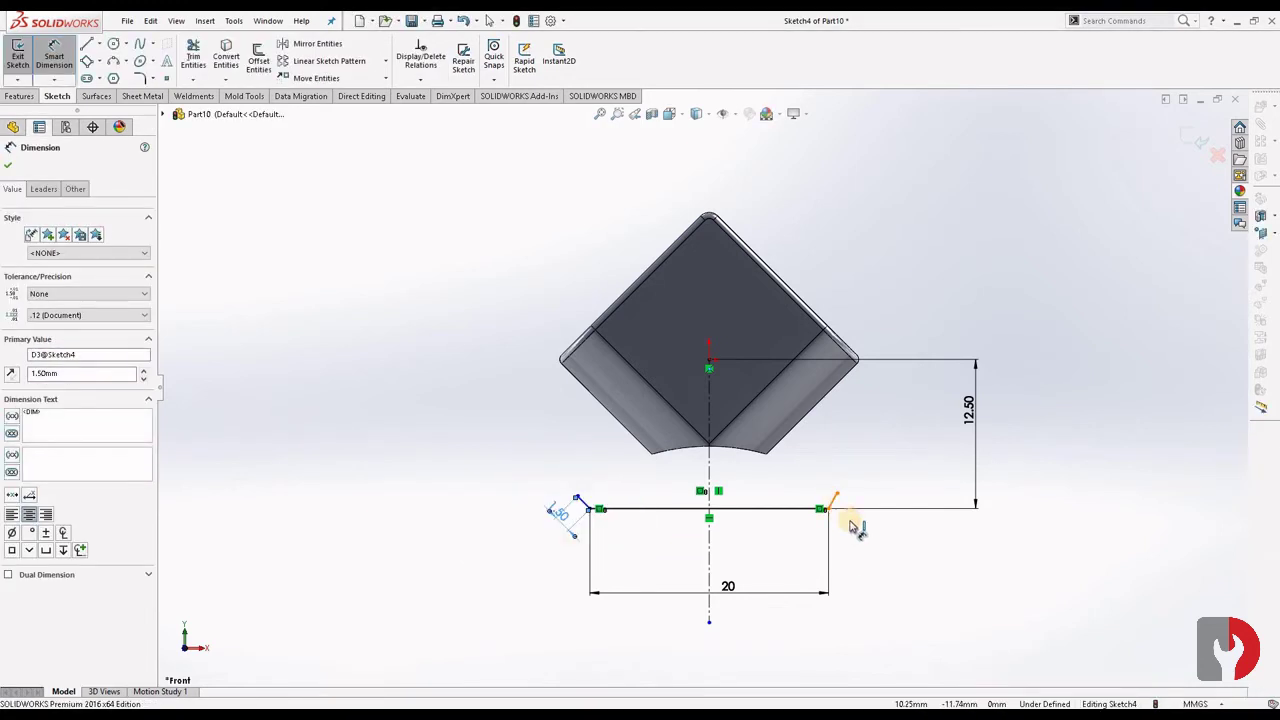
{"action": "left_click", "coordinate": [848, 516]}
{"action": "left_click", "coordinate": [845, 523]}
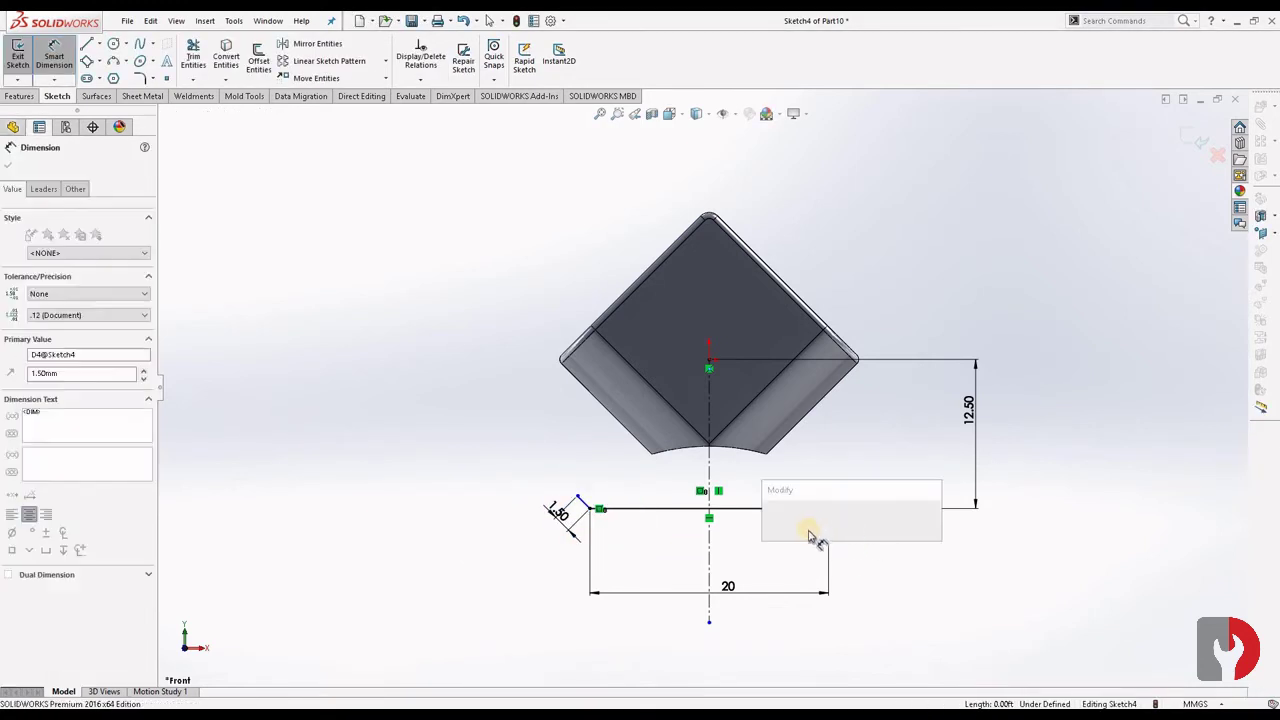
{"action": "key", "text": "Return"}
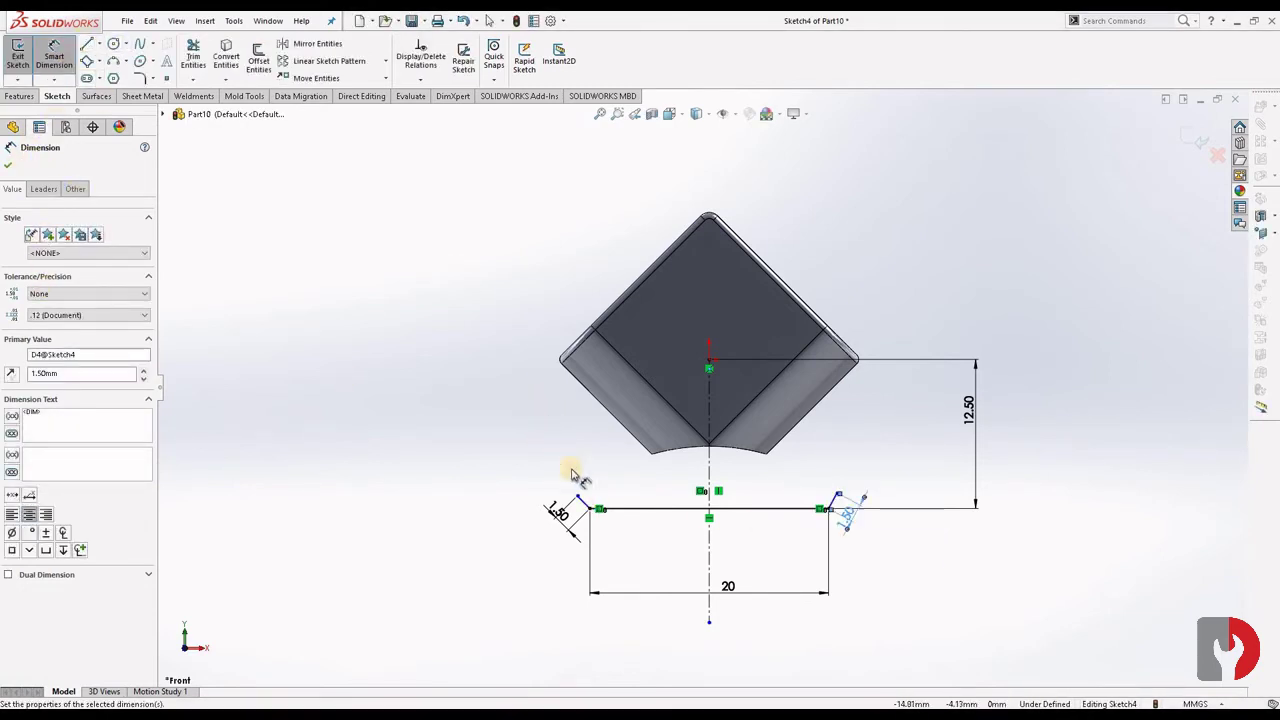
Set 135° angles between the top line and each slanted line
{"action": "left_click", "coordinate": [598, 509]}
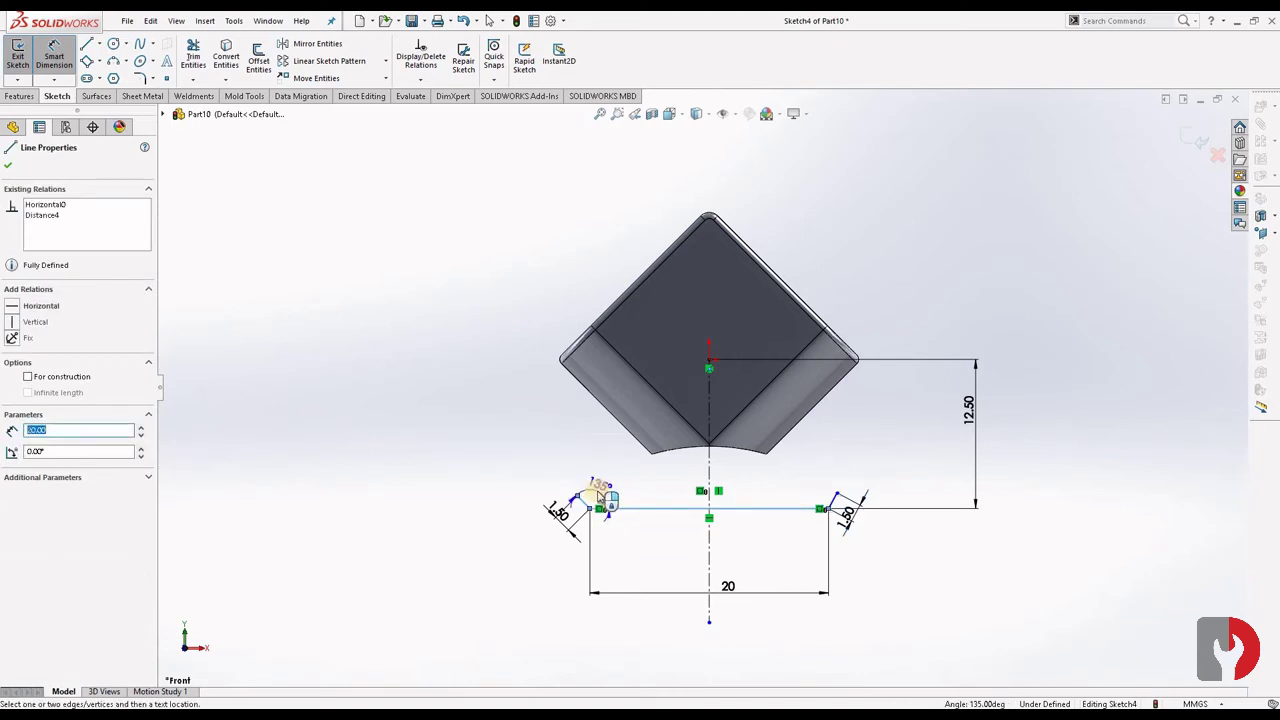
{"action": "left_click", "coordinate": [598, 495]}
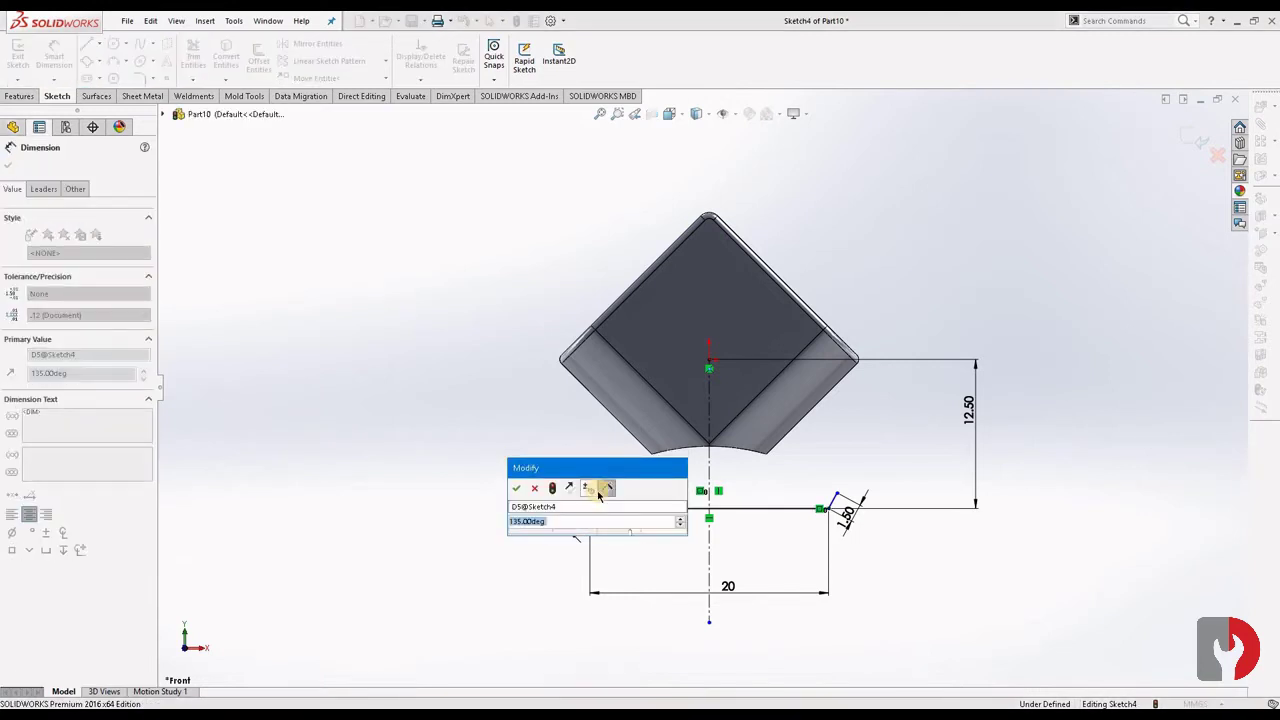
{"action": "left_click", "coordinate": [519, 490]}
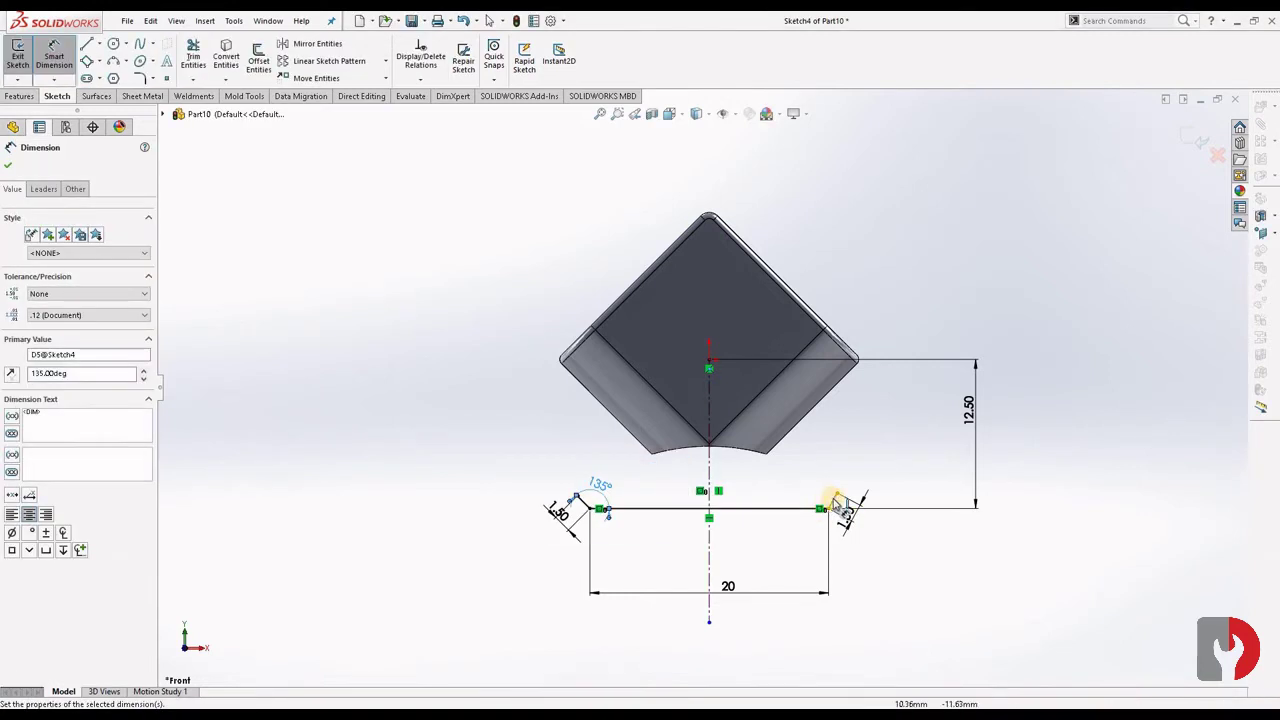
{"action": "left_click", "coordinate": [805, 509]}
{"action": "left_click", "coordinate": [802, 510]}
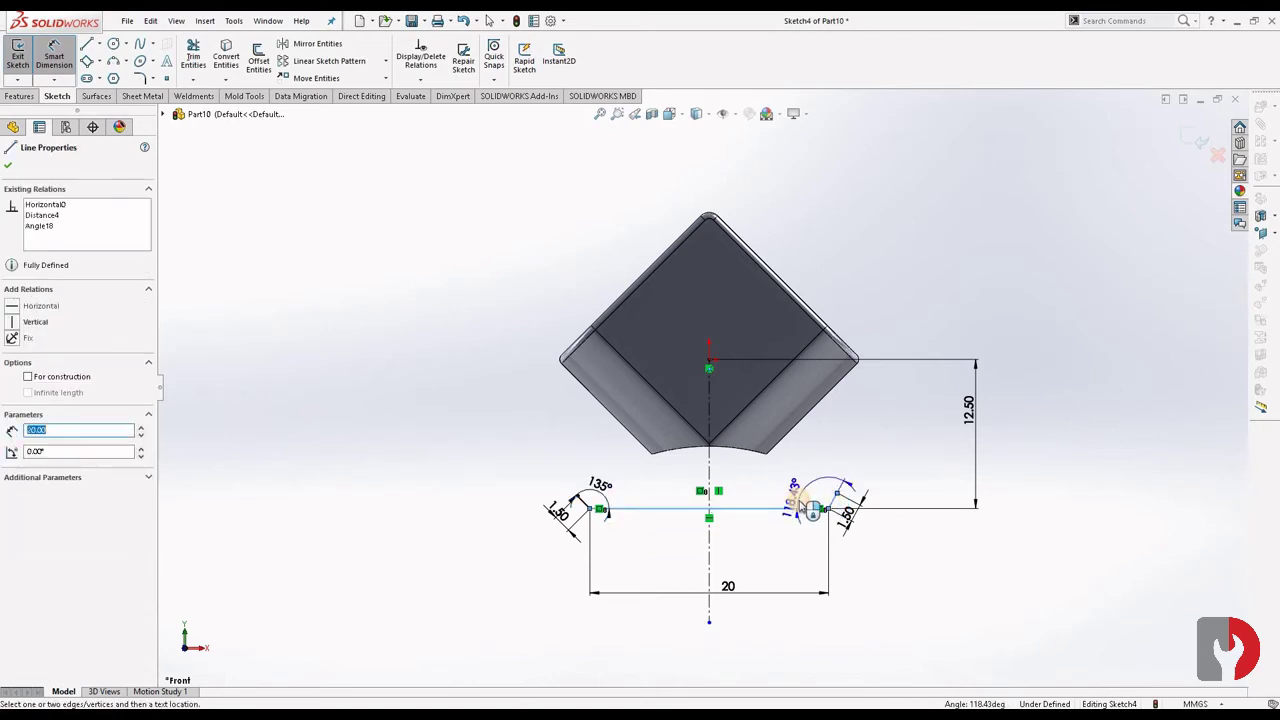
{"action": "left_click", "coordinate": [803, 497]}
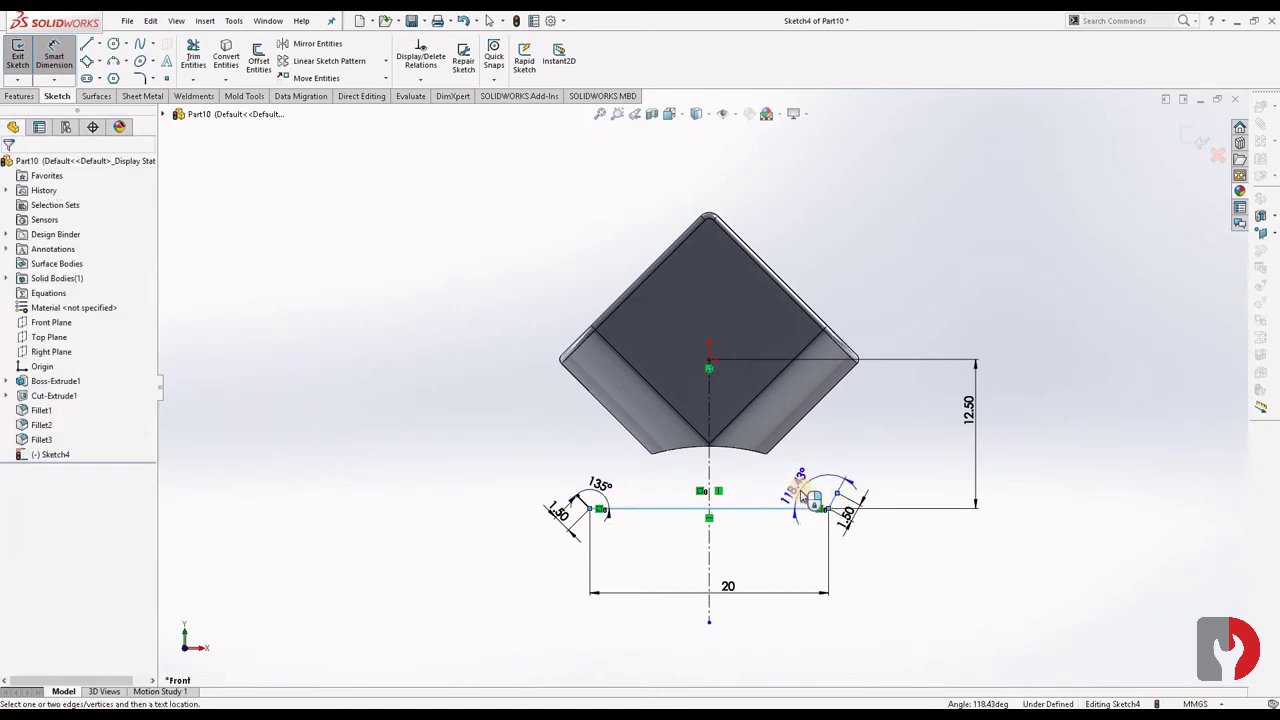
{"action": "type", "text": "135"}
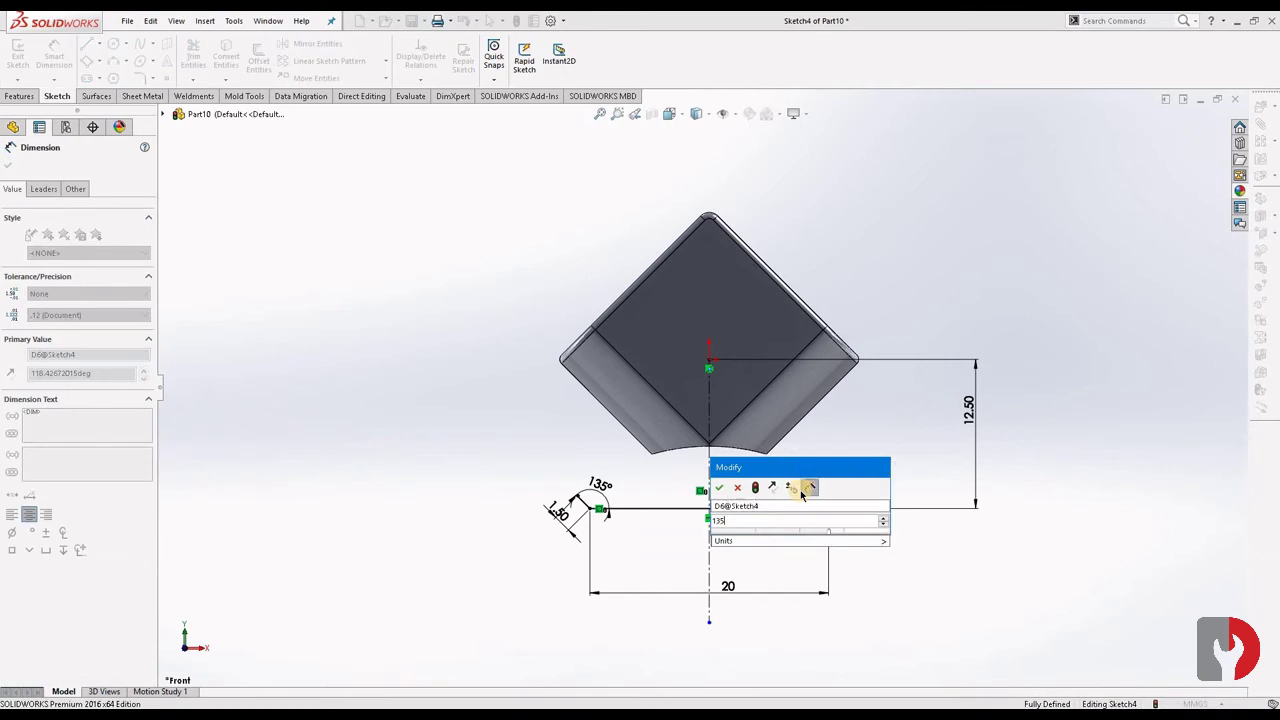
{"action": "key", "text": "Return"}
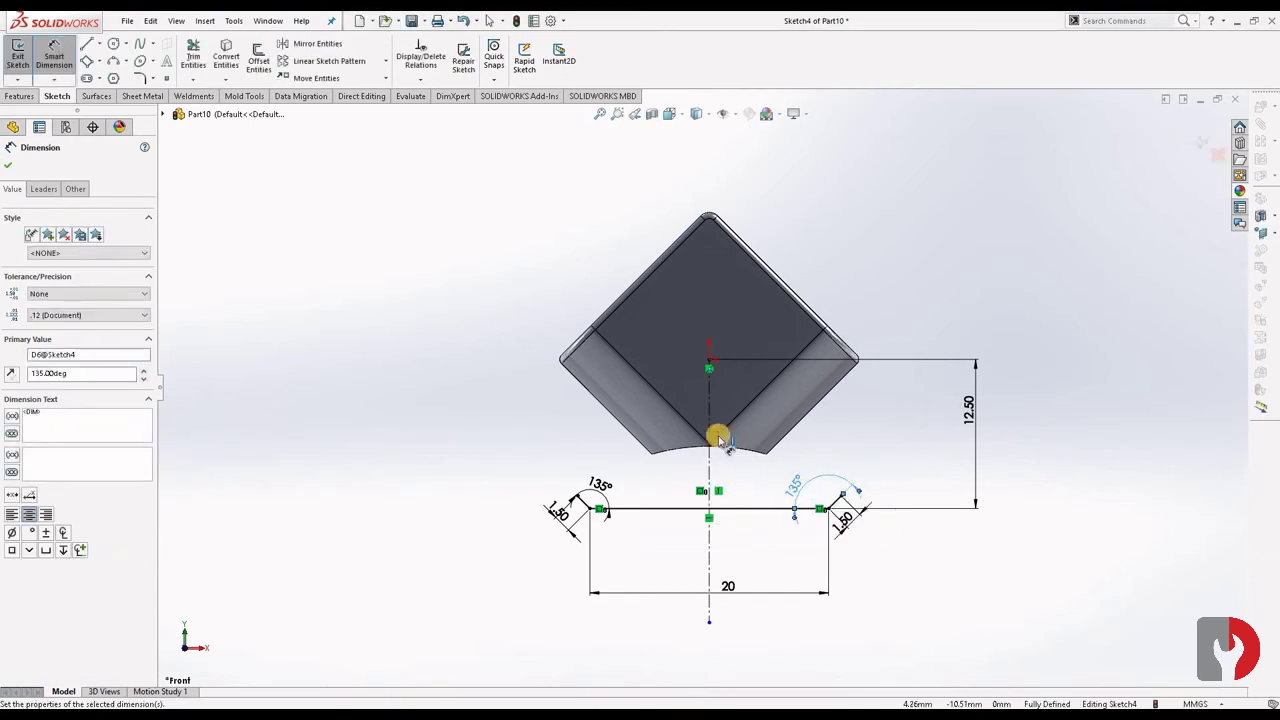
{"action": "key", "text": "Escape"}
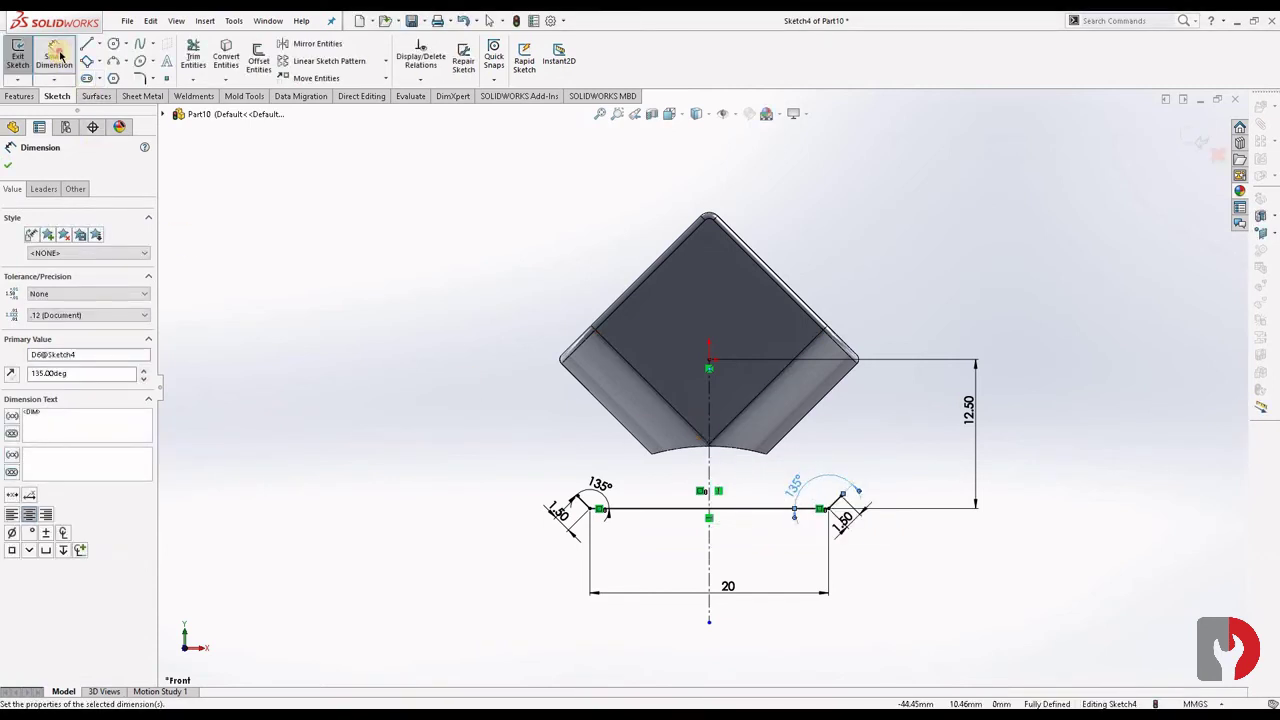
Draw a line from the left slanted line's end up to the block's lower edge
{"action": "scroll", "coordinate": [810, 470], "scroll_direction": "up", "scroll_amount": 2}
{"action": "scroll", "coordinate": [757, 443], "scroll_direction": "down", "scroll_amount": 1}
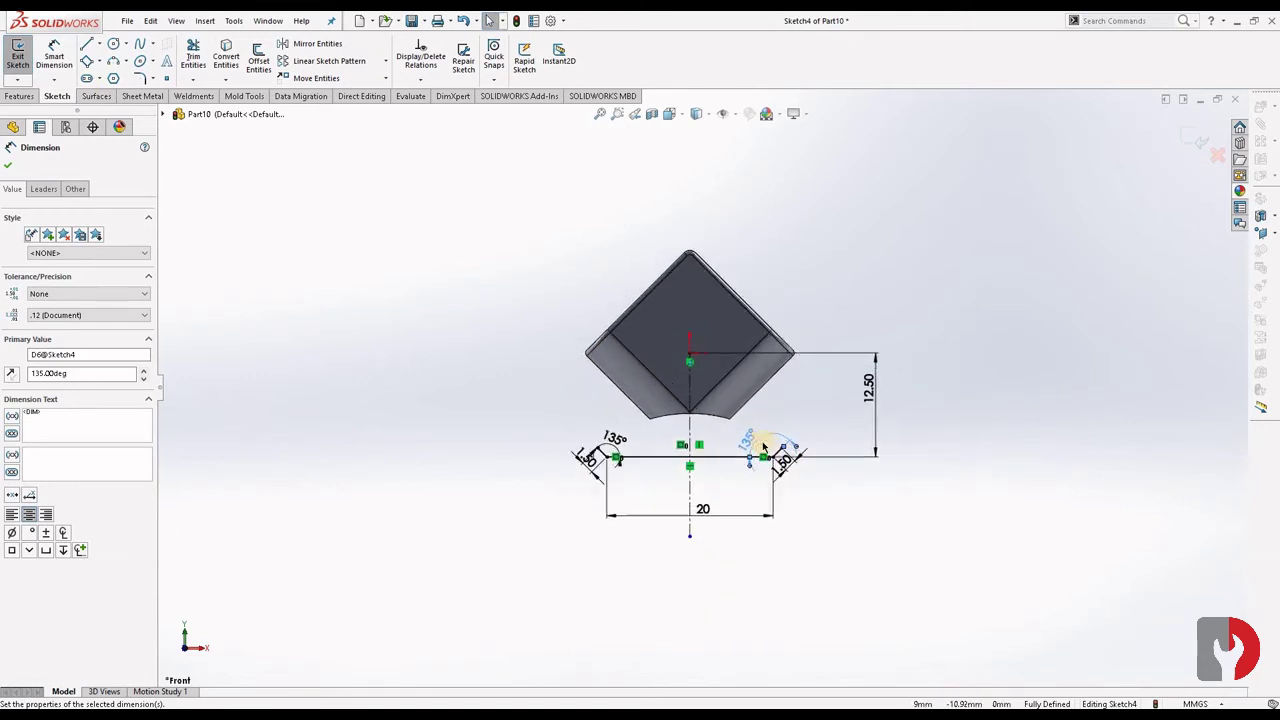
{"action": "scroll", "coordinate": [680, 437], "scroll_direction": "down", "scroll_amount": 3}
{"action": "scroll", "coordinate": [443, 436], "scroll_direction": "down", "scroll_amount": 2}
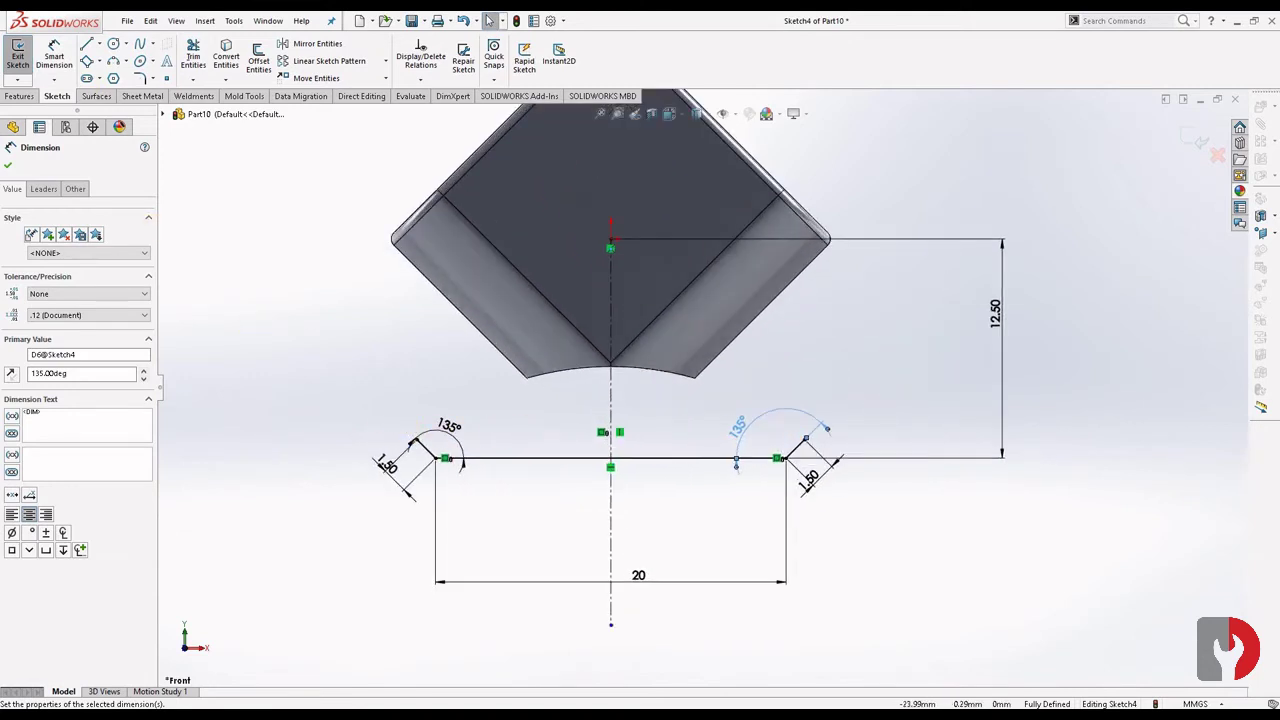
{"action": "key", "text": "l"}
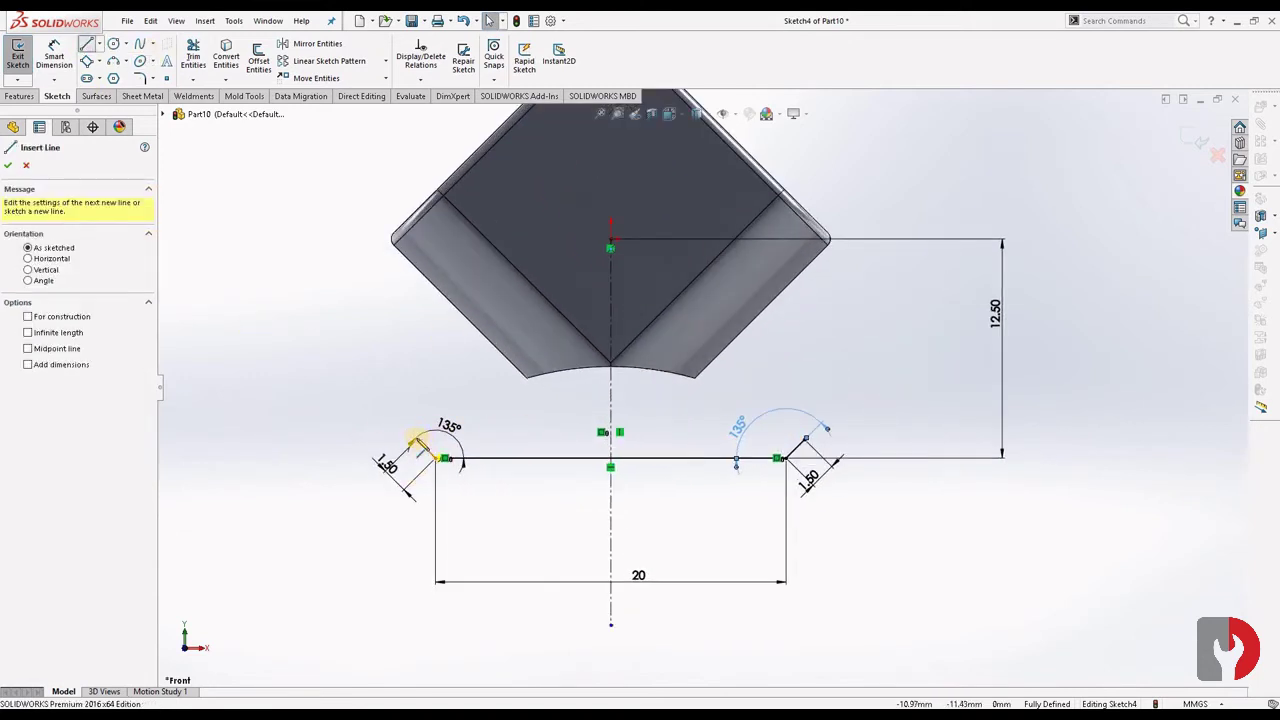
{"action": "left_click", "coordinate": [503, 372]}
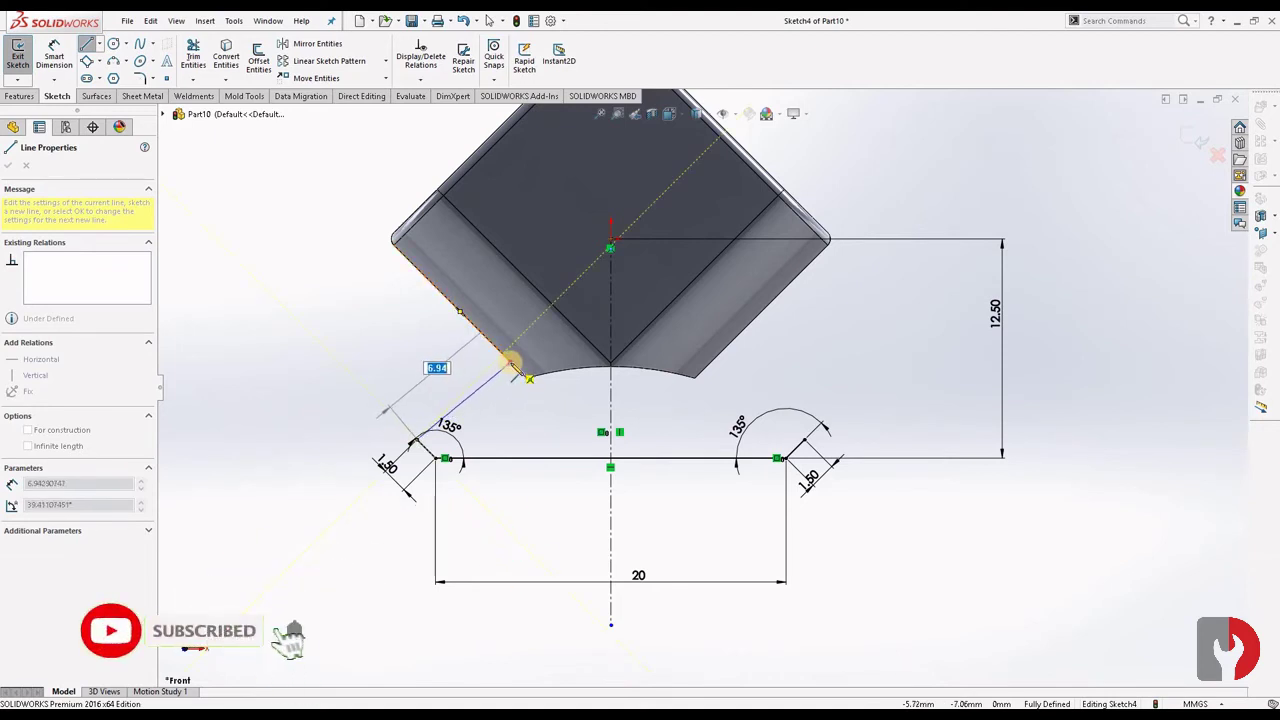
{"action": "left_click", "coordinate": [511, 367]}
{"action": "key", "text": "Escape"}
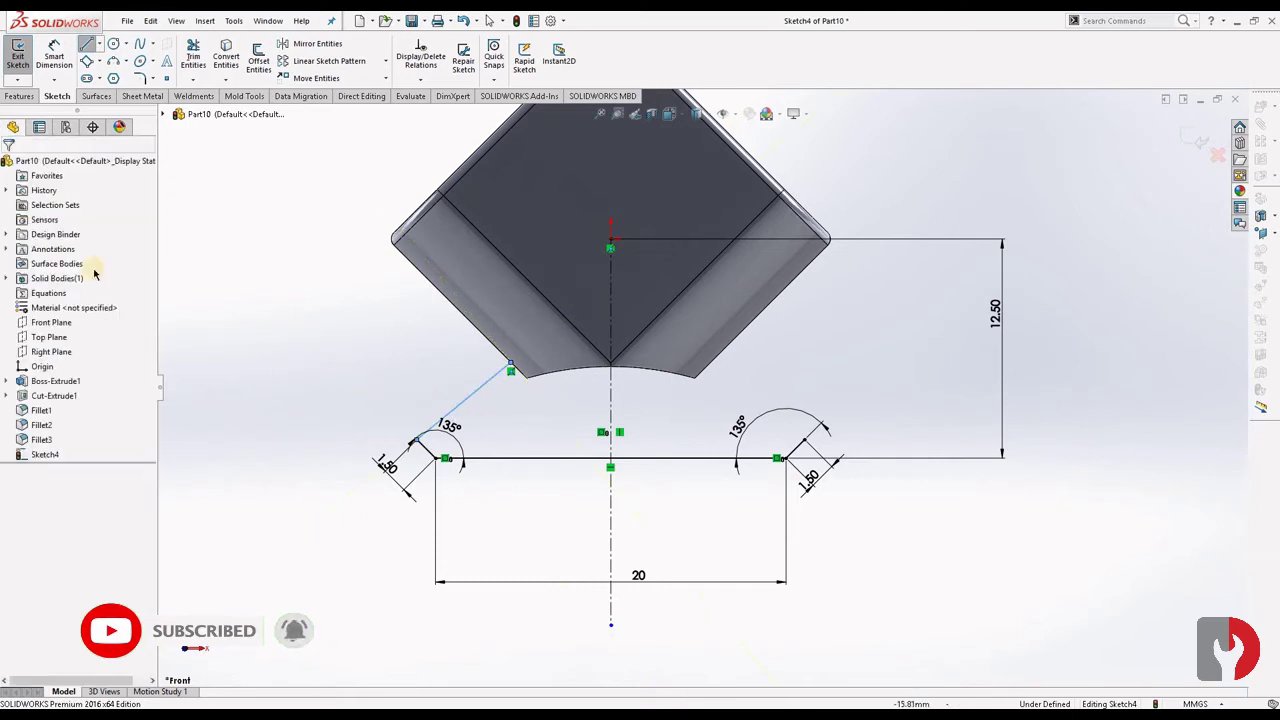
{"action": "left_click_drag", "start_coordinate": [436, 465], "coordinate": [432, 430]}
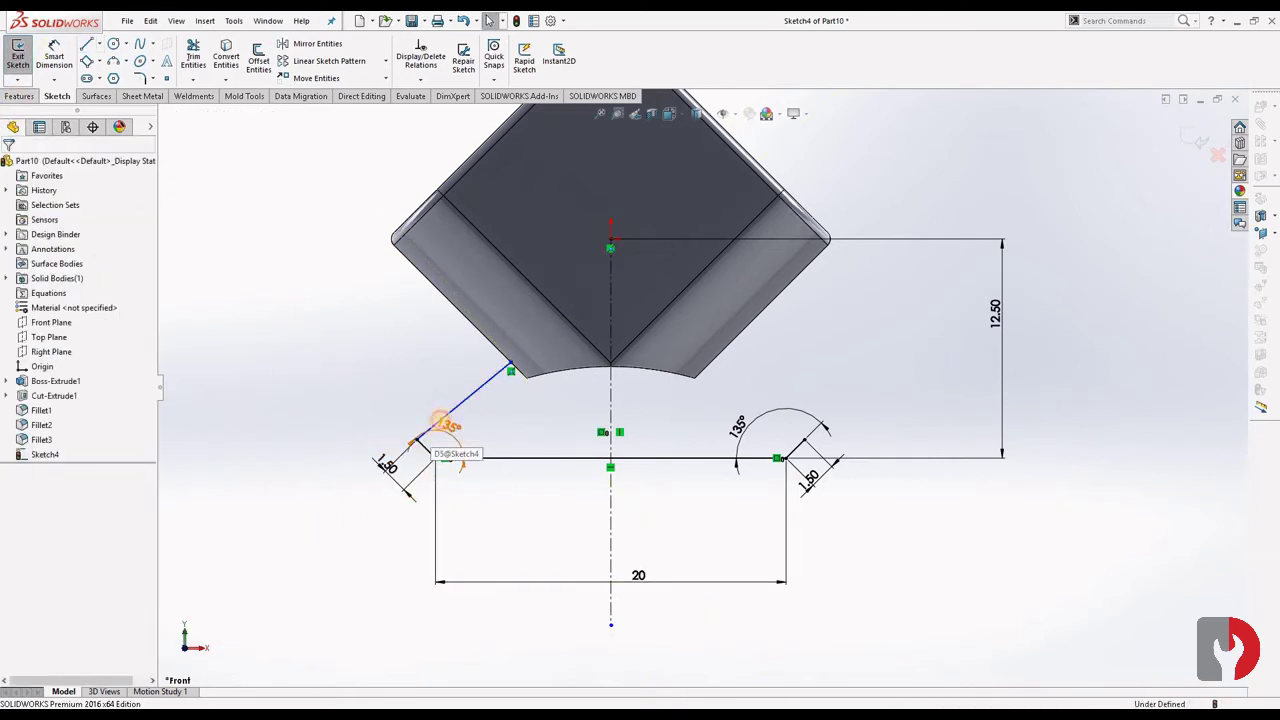
Dimension the angle between the left chamfer and the new line at 90°
{"action": "left_click", "coordinate": [421, 456]}
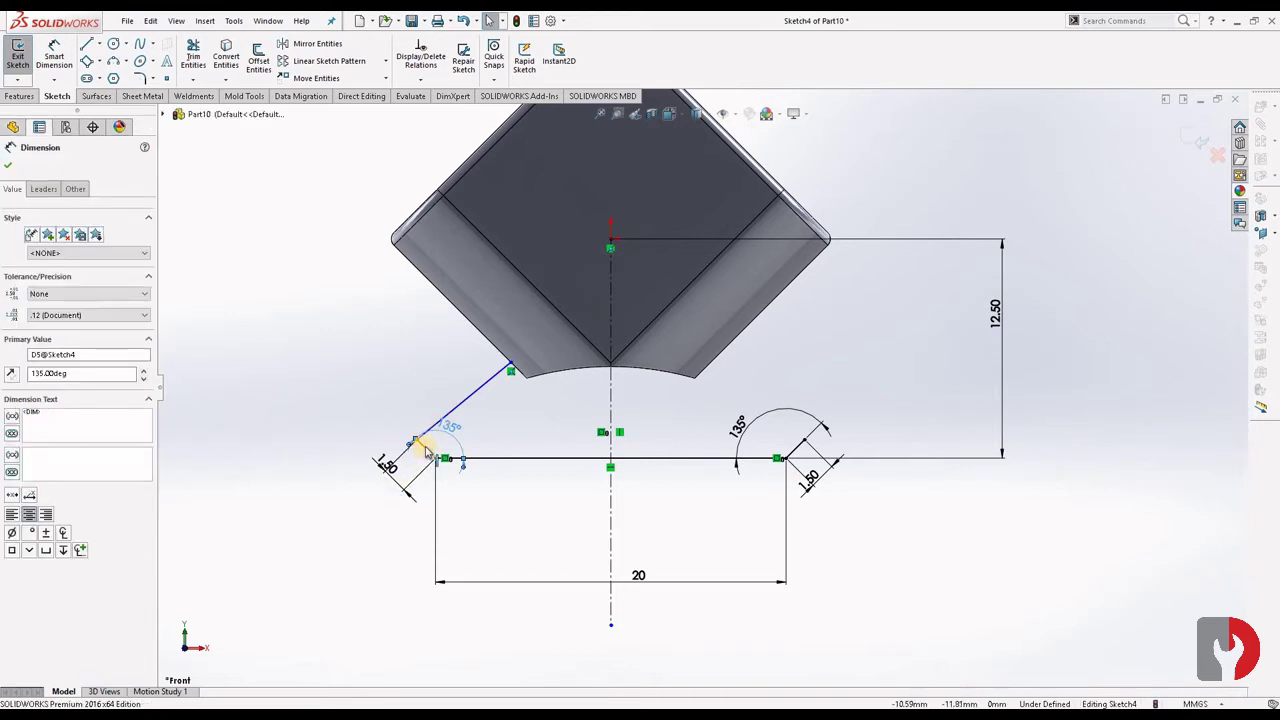
{"action": "left_click", "coordinate": [425, 450]}
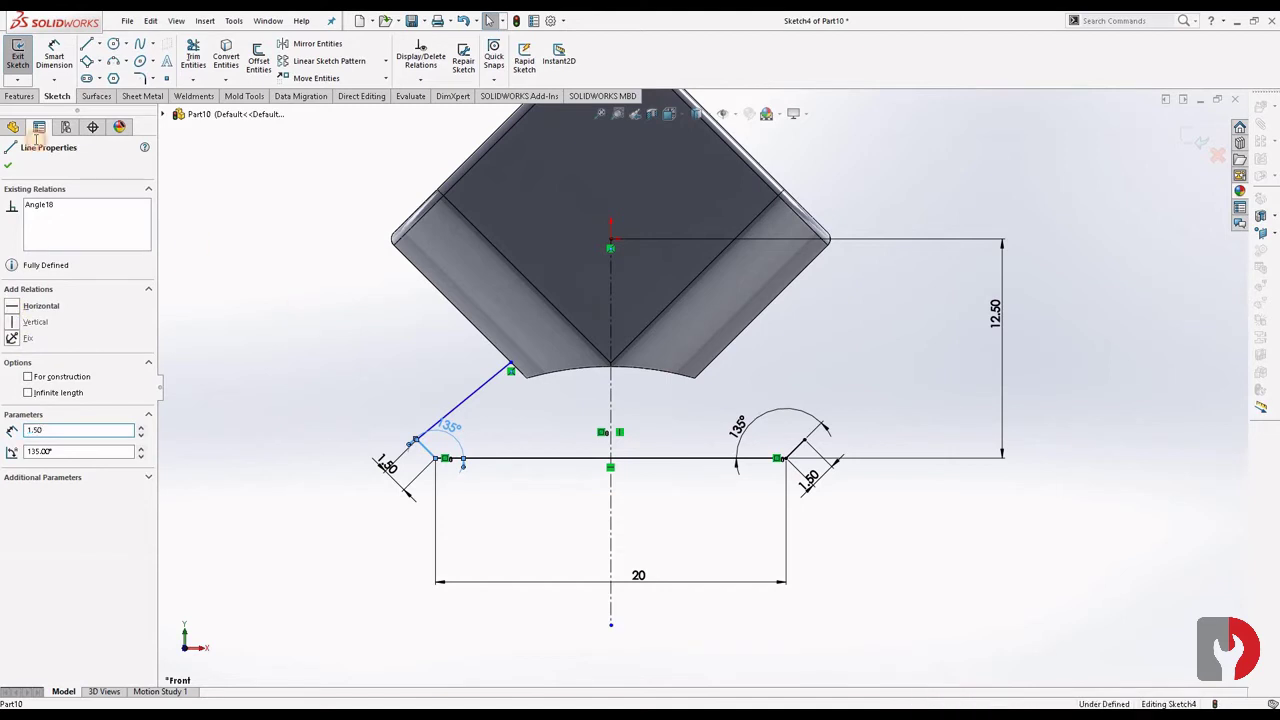
{"action": "right_click_drag", "start_coordinate": [303, 317], "coordinate": [347, 262]}
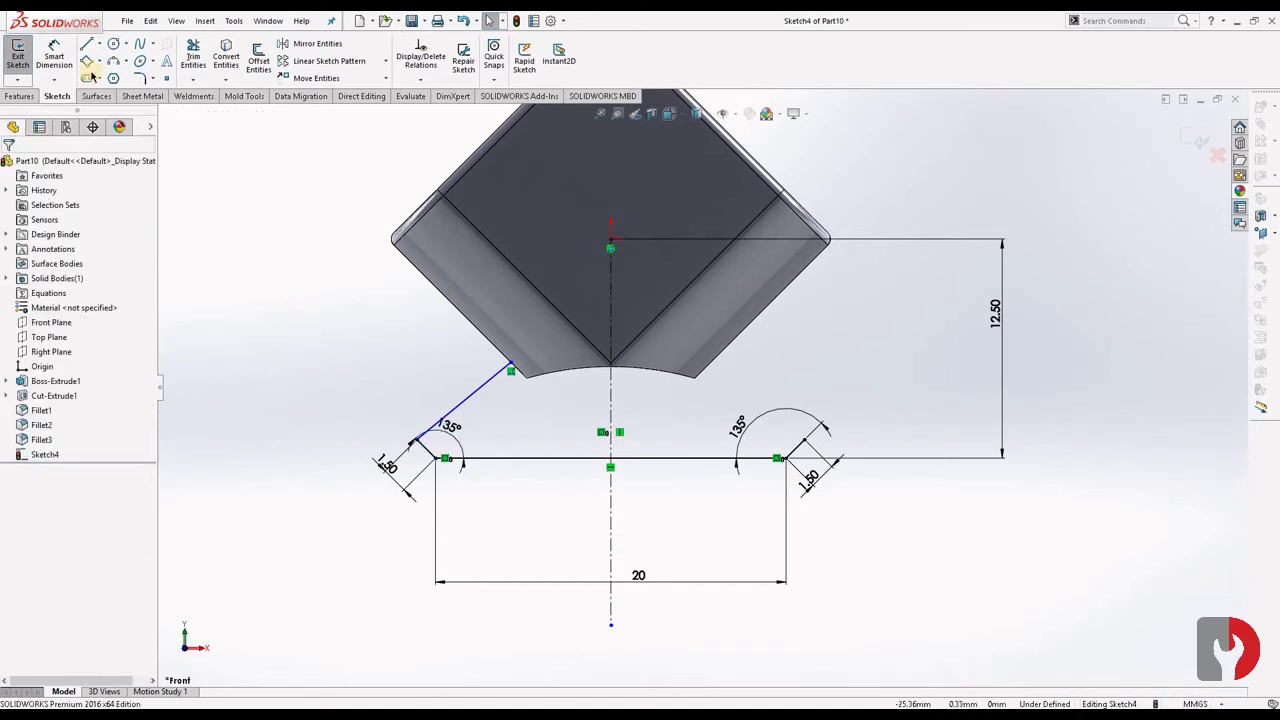
{"action": "left_click", "coordinate": [428, 446]}
{"action": "left_click", "coordinate": [443, 423]}
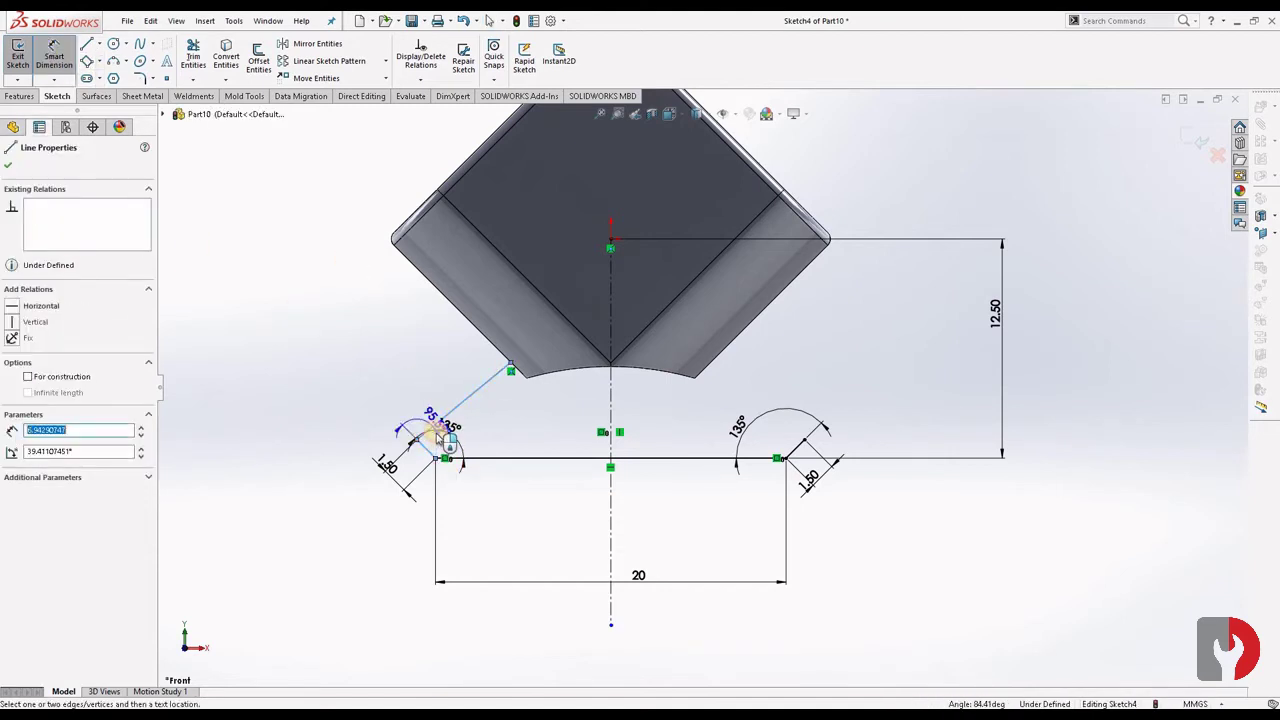
{"action": "left_click", "coordinate": [468, 438]}
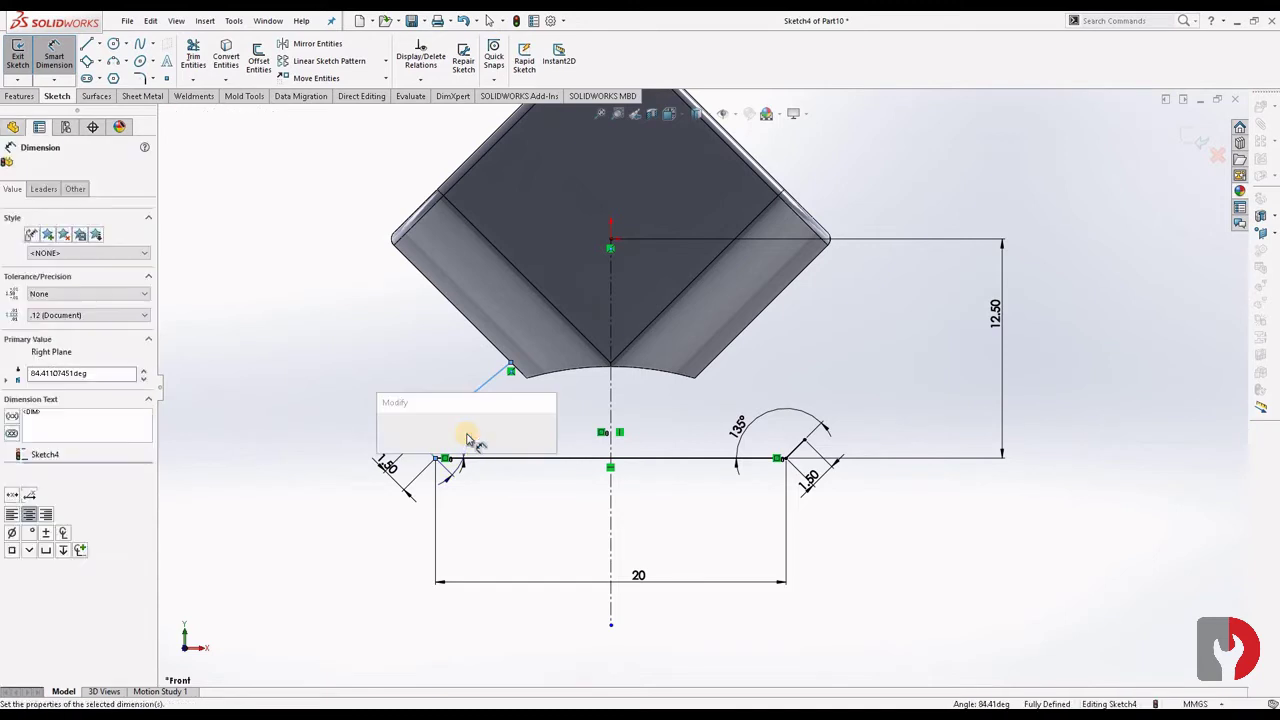
{"action": "type", "text": "90"}
{"action": "key", "text": "Return"}
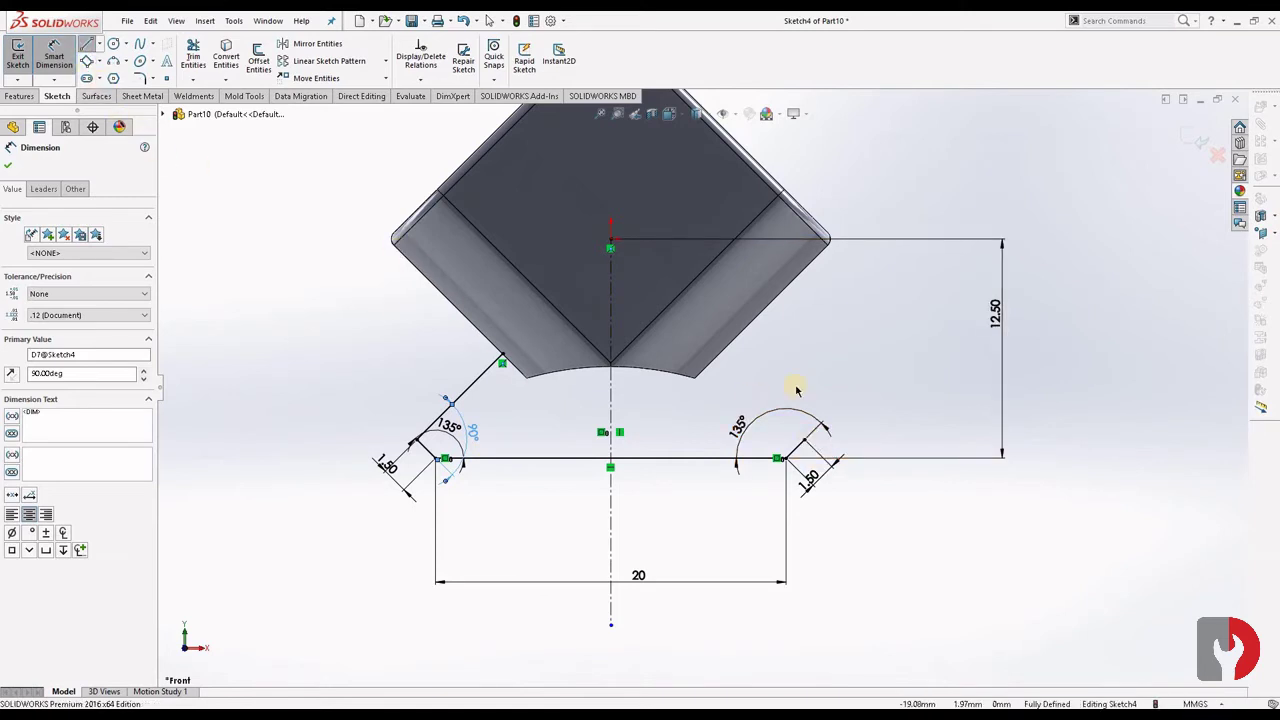
Draw a line from the right slanted line's end up to the block and dimension its angle
{"action": "key", "text": "l"}
{"action": "left_click", "coordinate": [806, 440]}
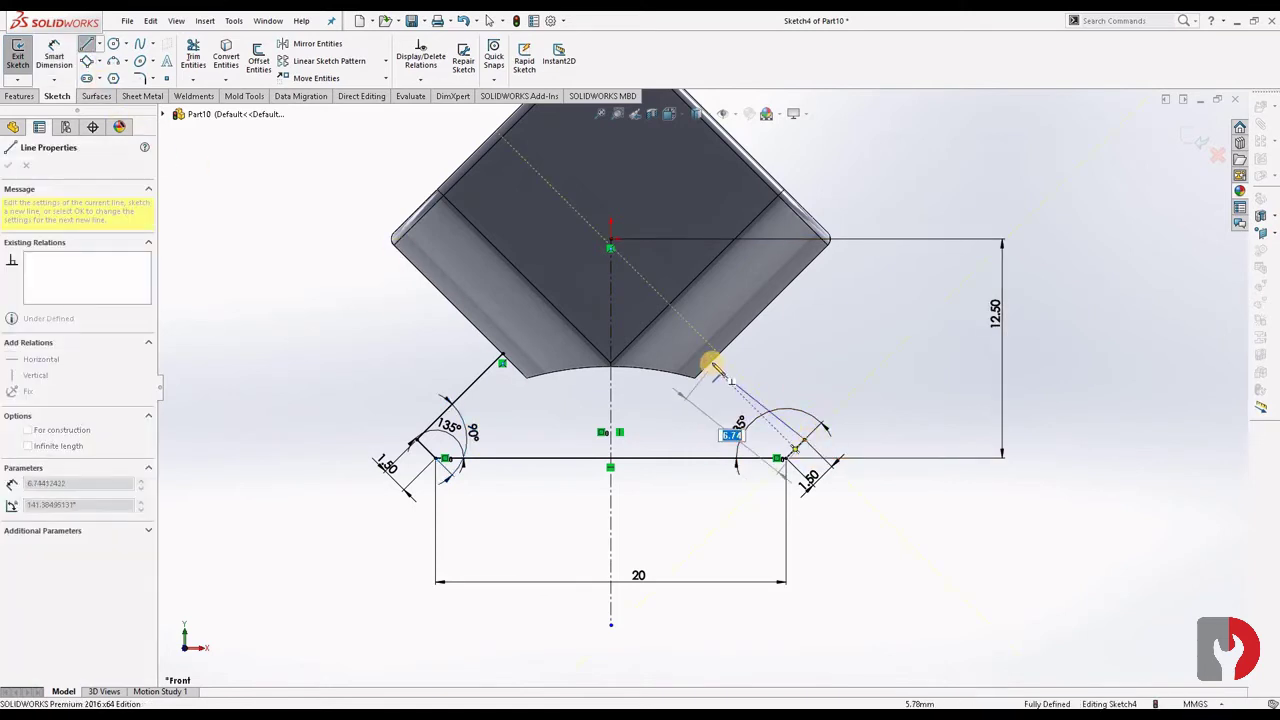
{"action": "left_click", "coordinate": [709, 371]}
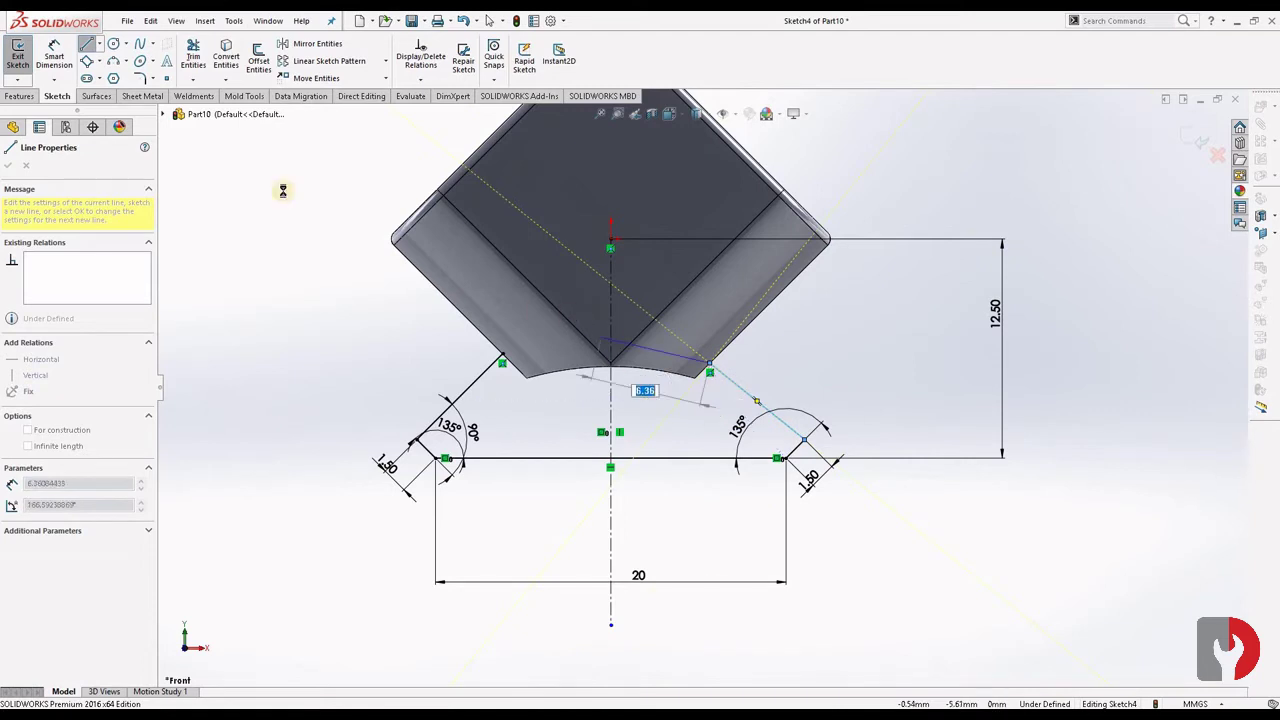
{"action": "key", "text": "Escape"}
{"action": "left_click", "coordinate": [53, 50]}
{"action": "left_click", "coordinate": [709, 372]}
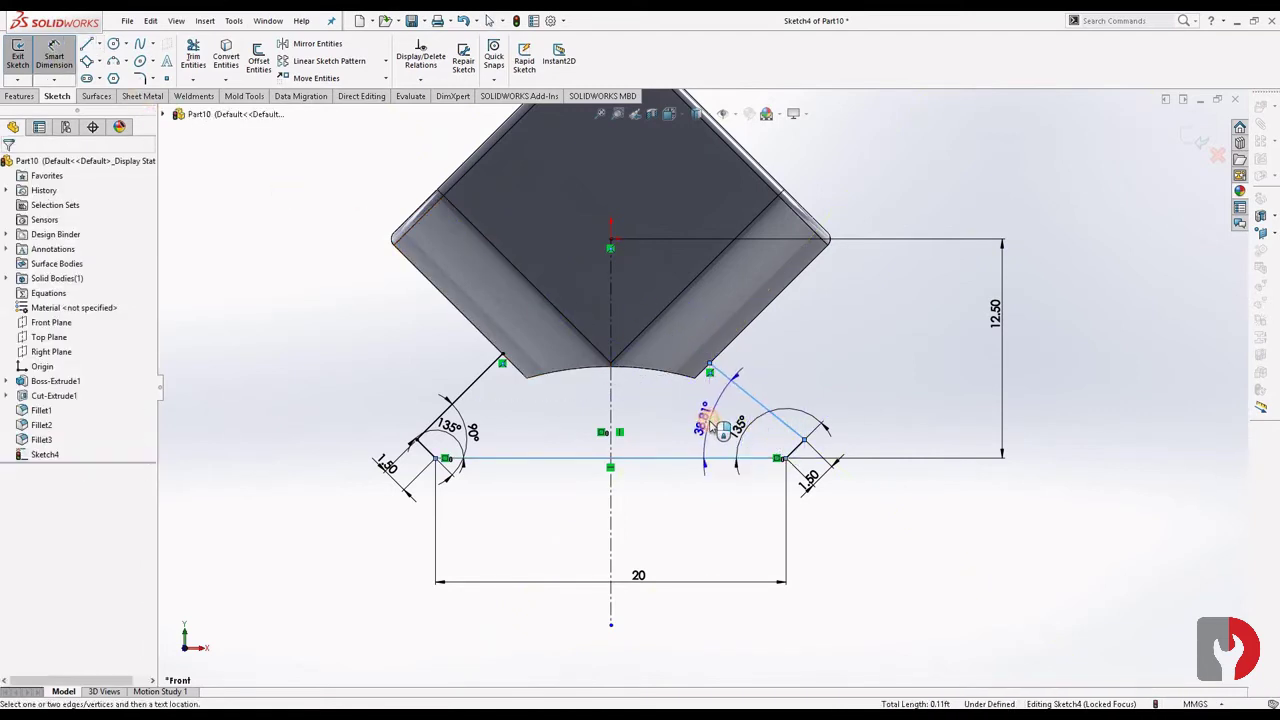
{"action": "left_click", "coordinate": [712, 427]}
{"action": "type", "text": "90"}
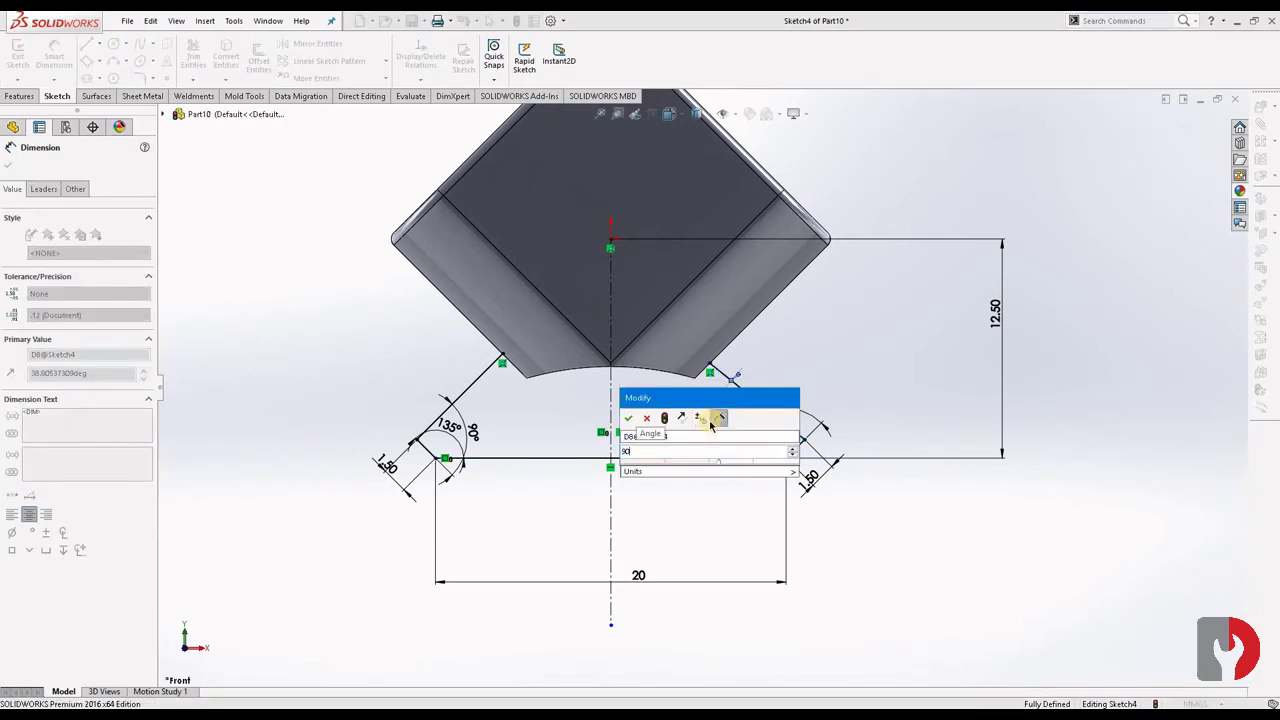
{"action": "key", "text": "Return"}
{"action": "key", "text": "Return"}
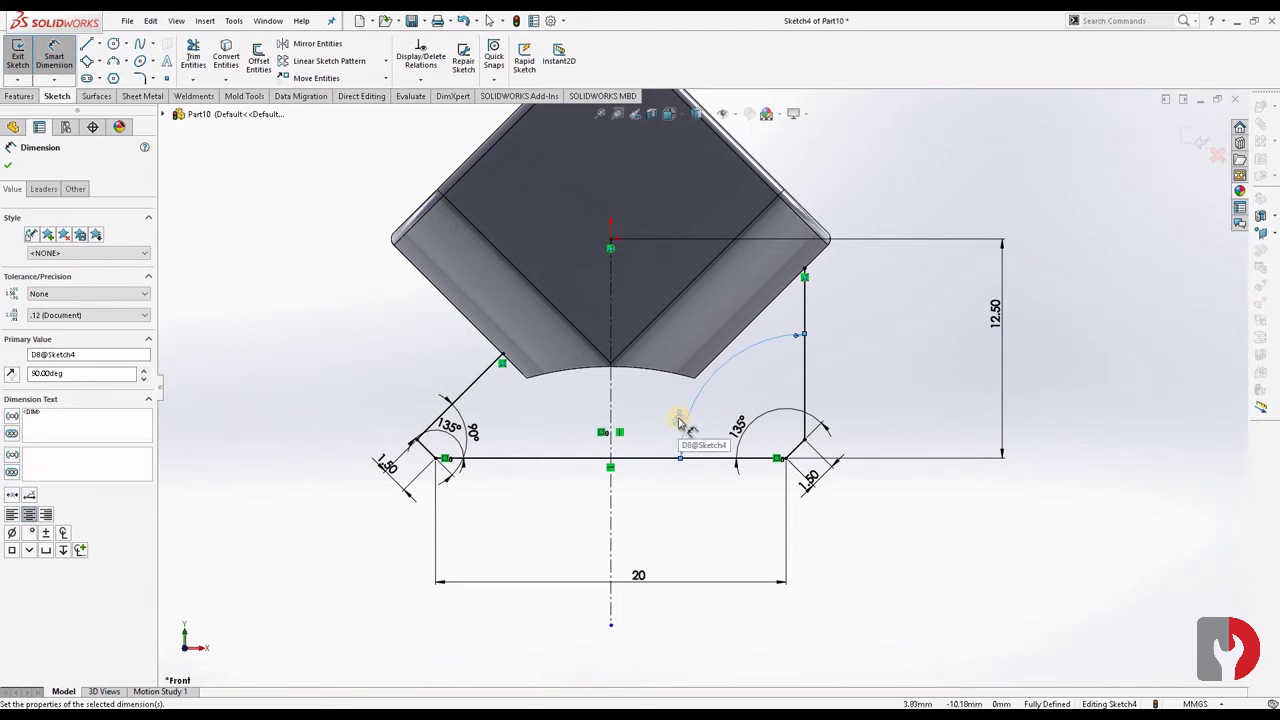
Undo the misplaced 90° angle and dimension the right chamfer-to-line angle at 135
{"action": "double_click", "coordinate": [677, 420]}
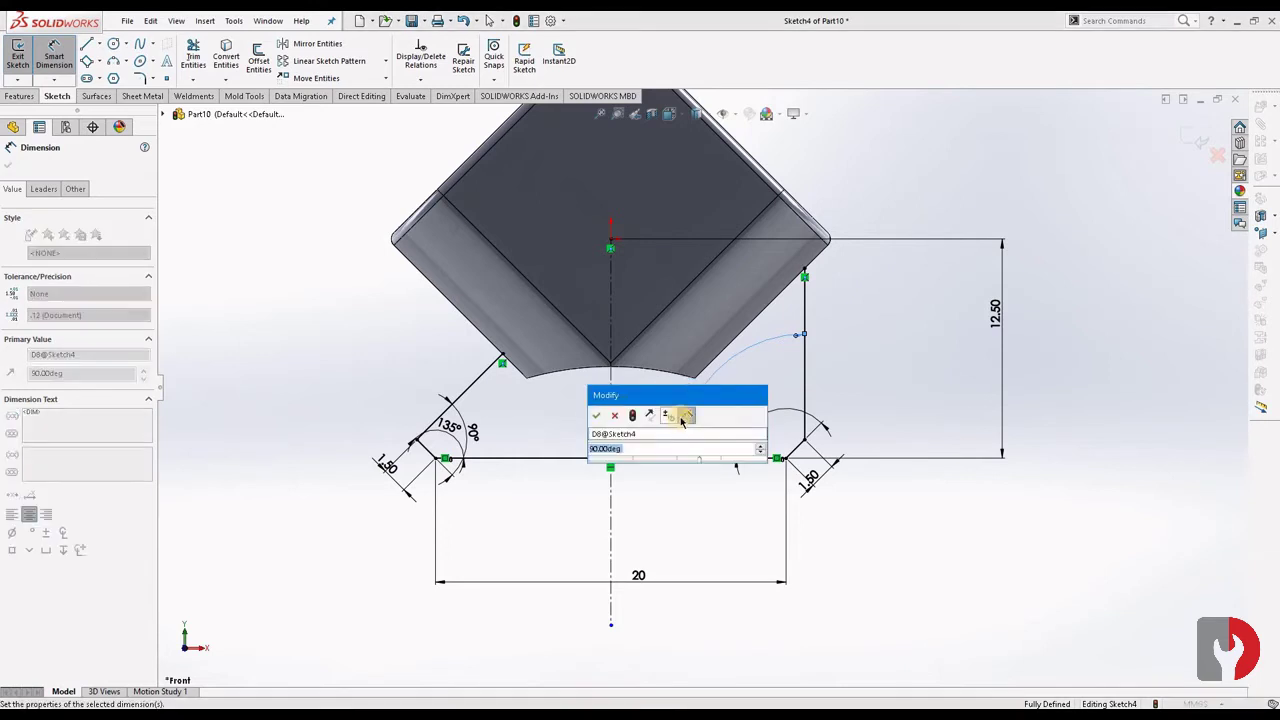
{"action": "key", "text": "Return"}
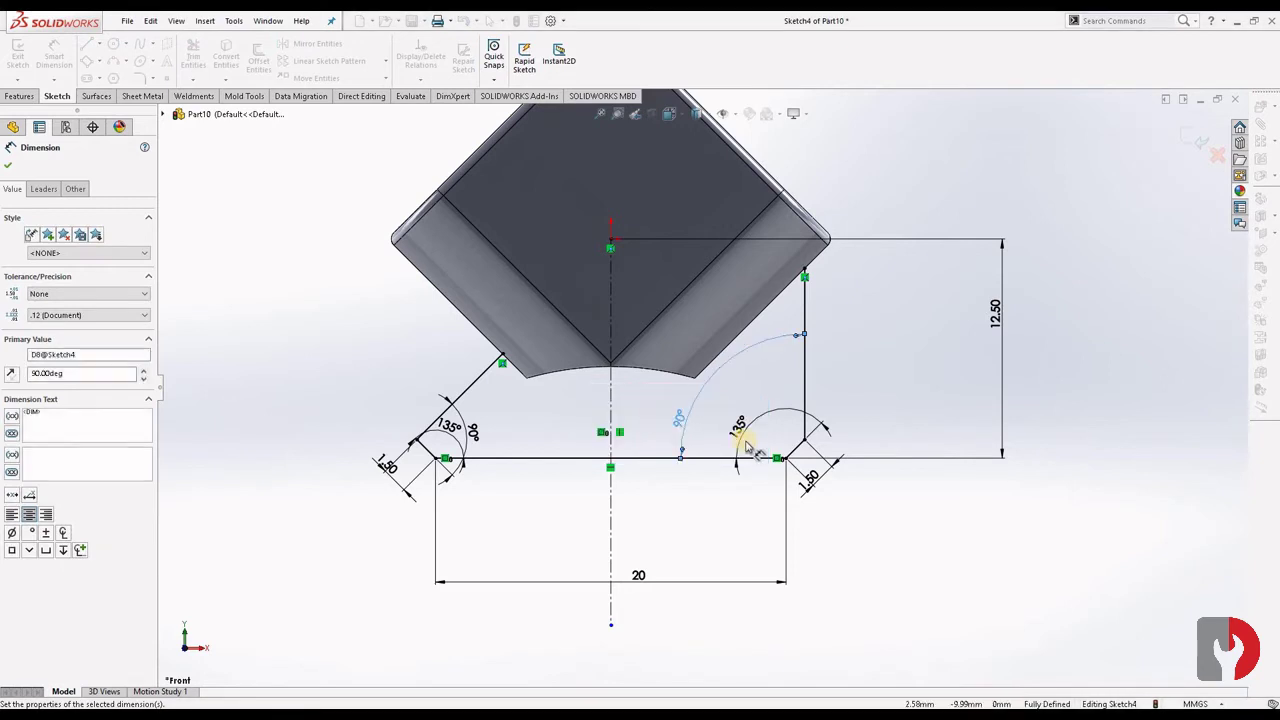
{"action": "key", "text": "Escape"}
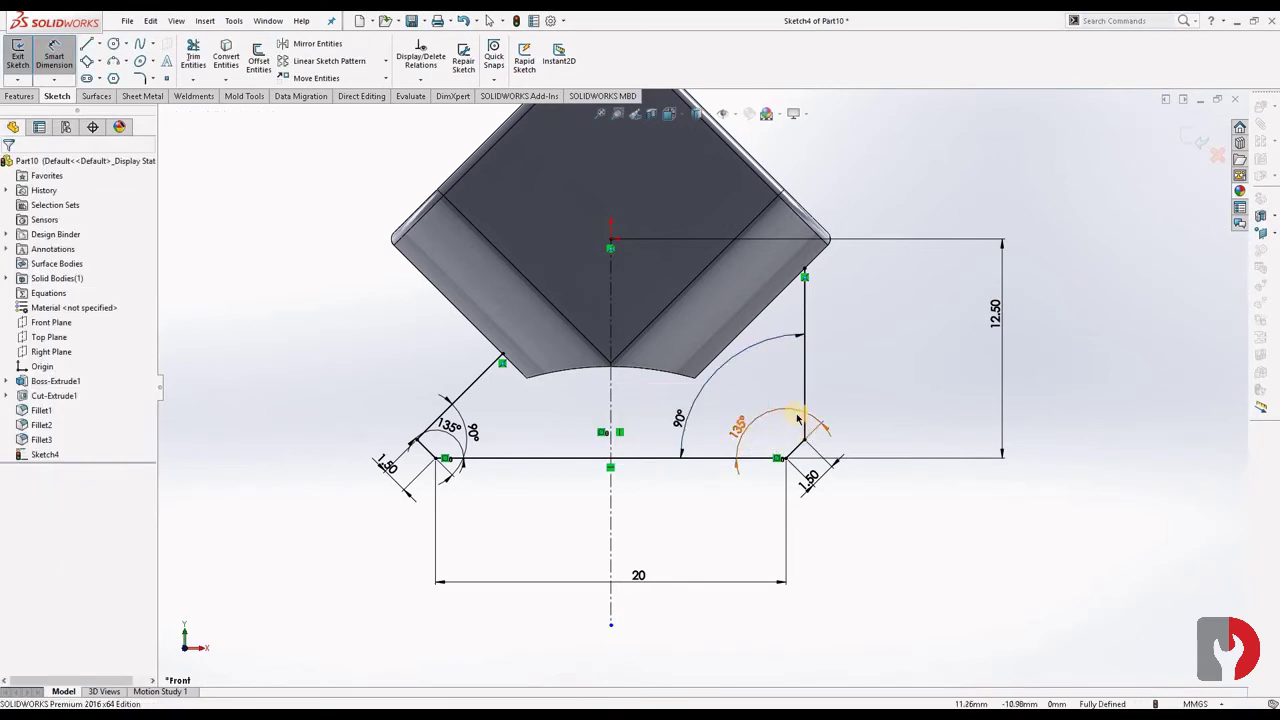
{"action": "key", "text": "ctrl+z"}
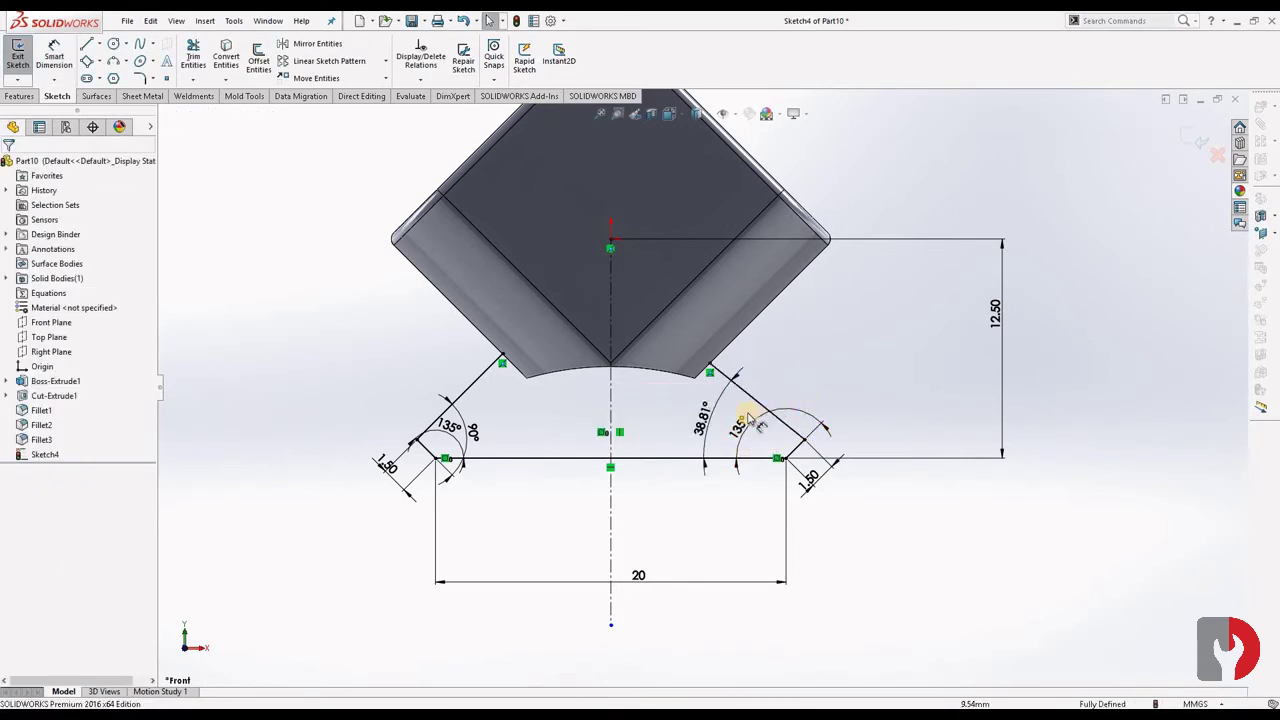
{"action": "left_click", "coordinate": [790, 431]}
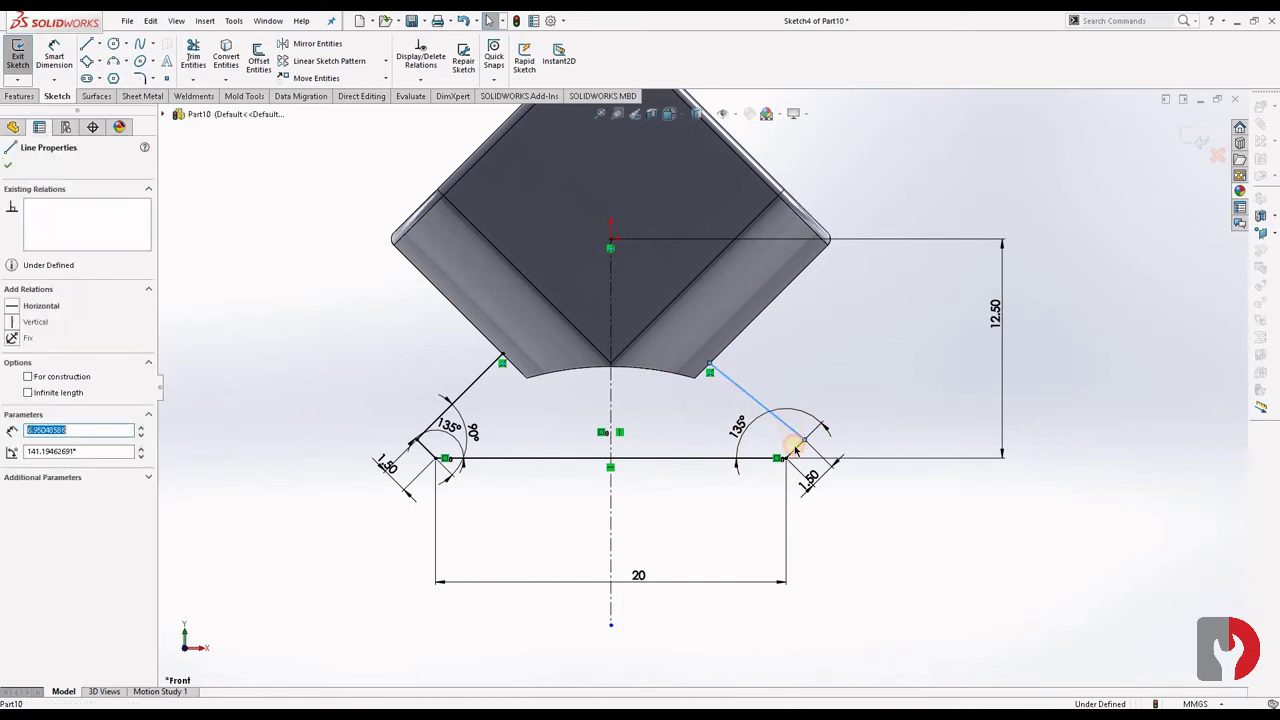
{"action": "left_click", "coordinate": [54, 55]}
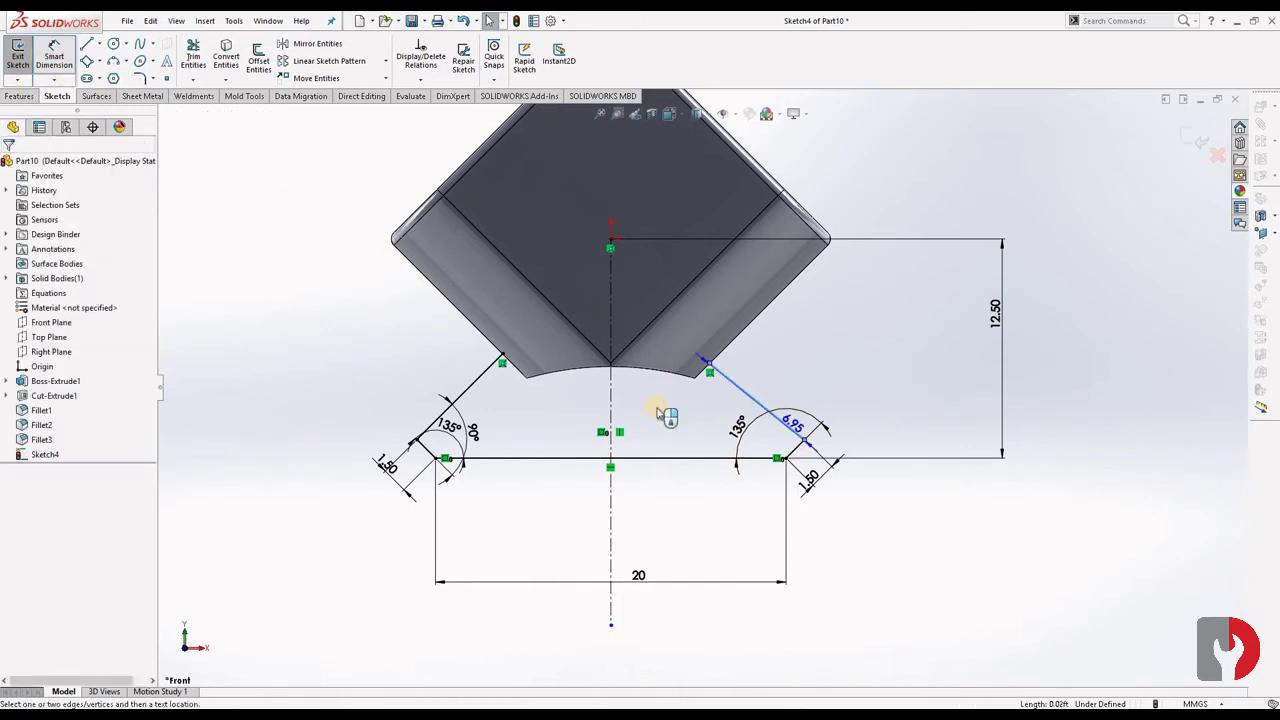
{"action": "left_click", "coordinate": [752, 418]}
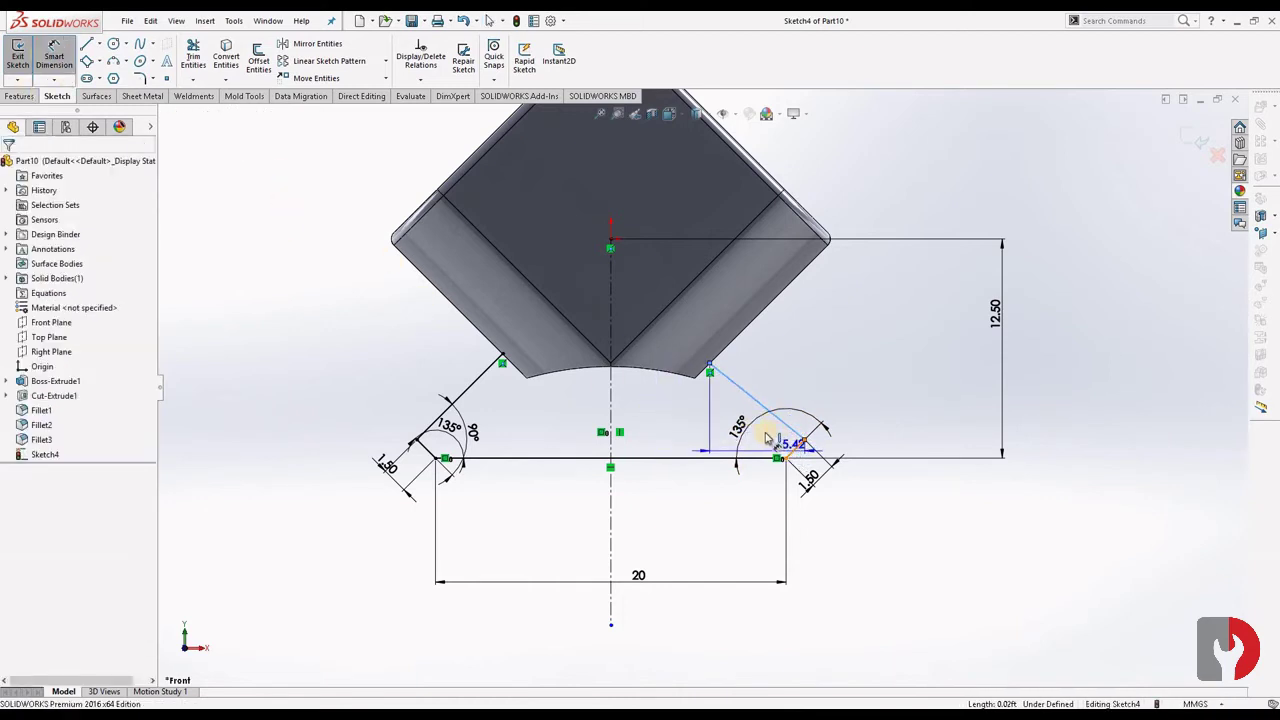
{"action": "left_click", "coordinate": [714, 430]}
{"action": "left_click", "coordinate": [710, 428]}
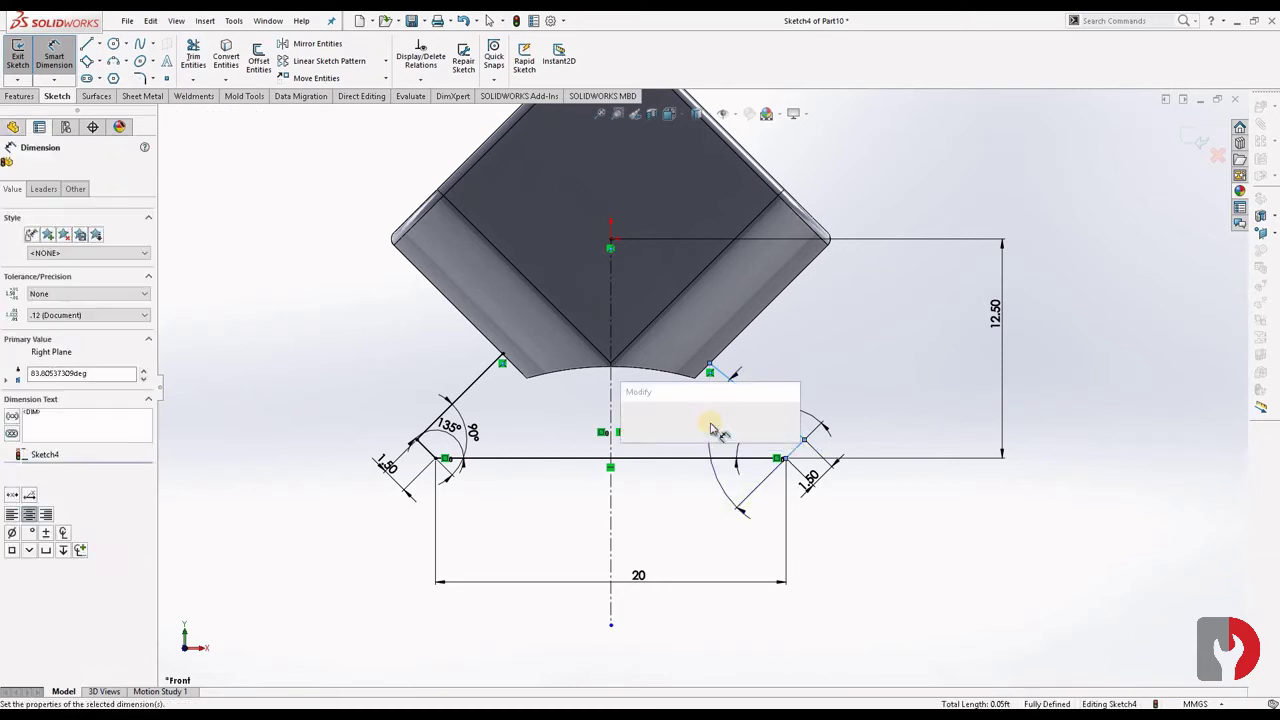
{"action": "type", "text": "135"}
{"action": "key", "text": "Return"}
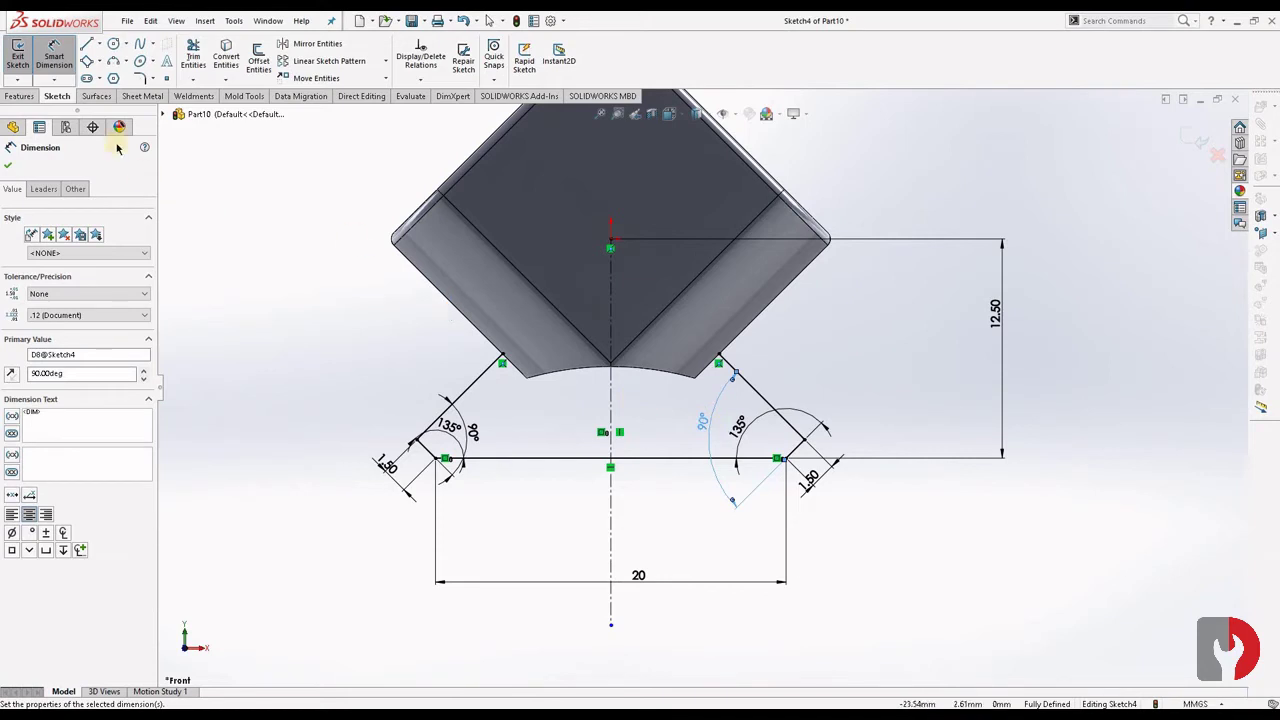
{"action": "left_click", "coordinate": [10, 165]}
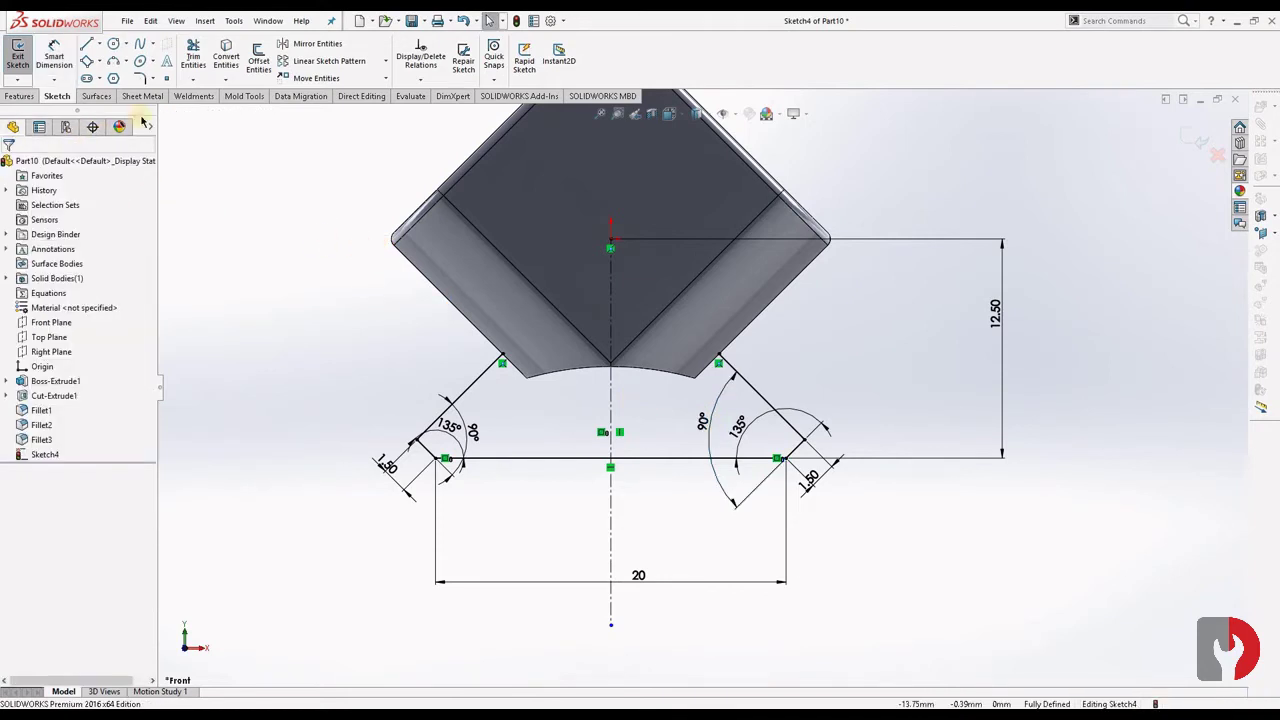
Convert the block's two curved bottom arc edges into sketch geometry
{"action": "left_click", "coordinate": [652, 371]}
{"action": "left_click", "coordinate": [226, 55]}
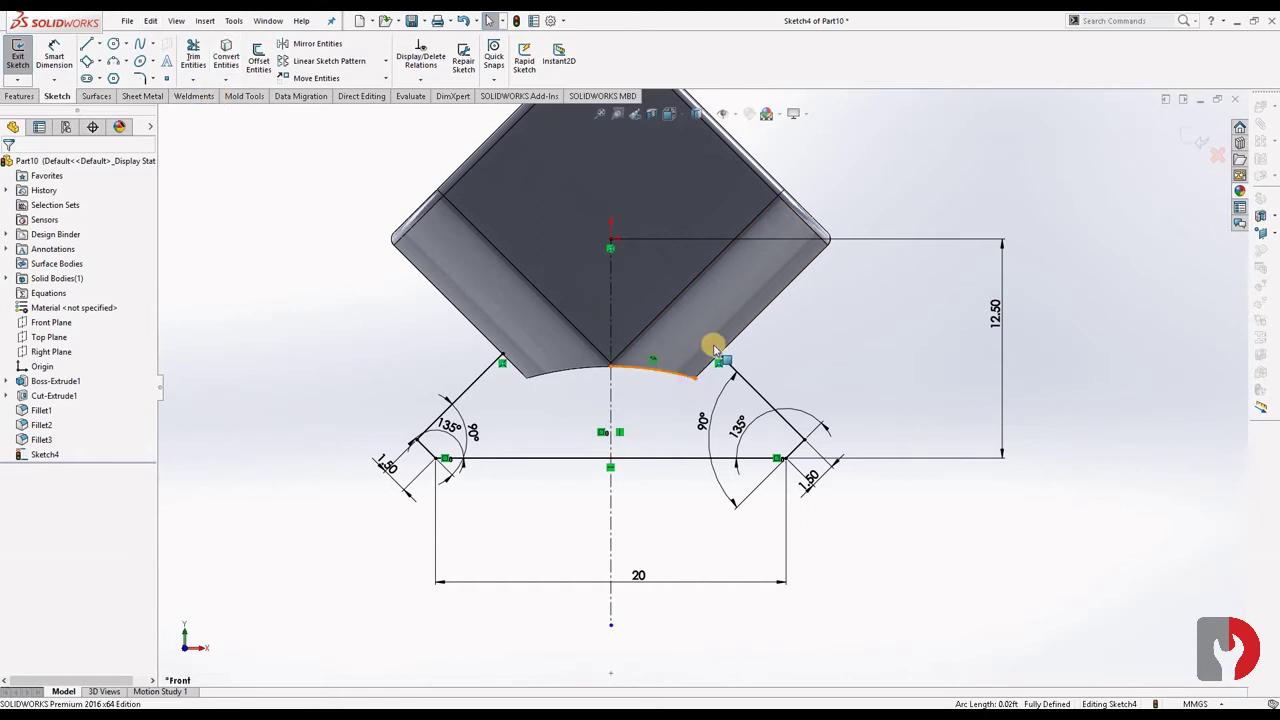
{"action": "left_click", "coordinate": [728, 344]}
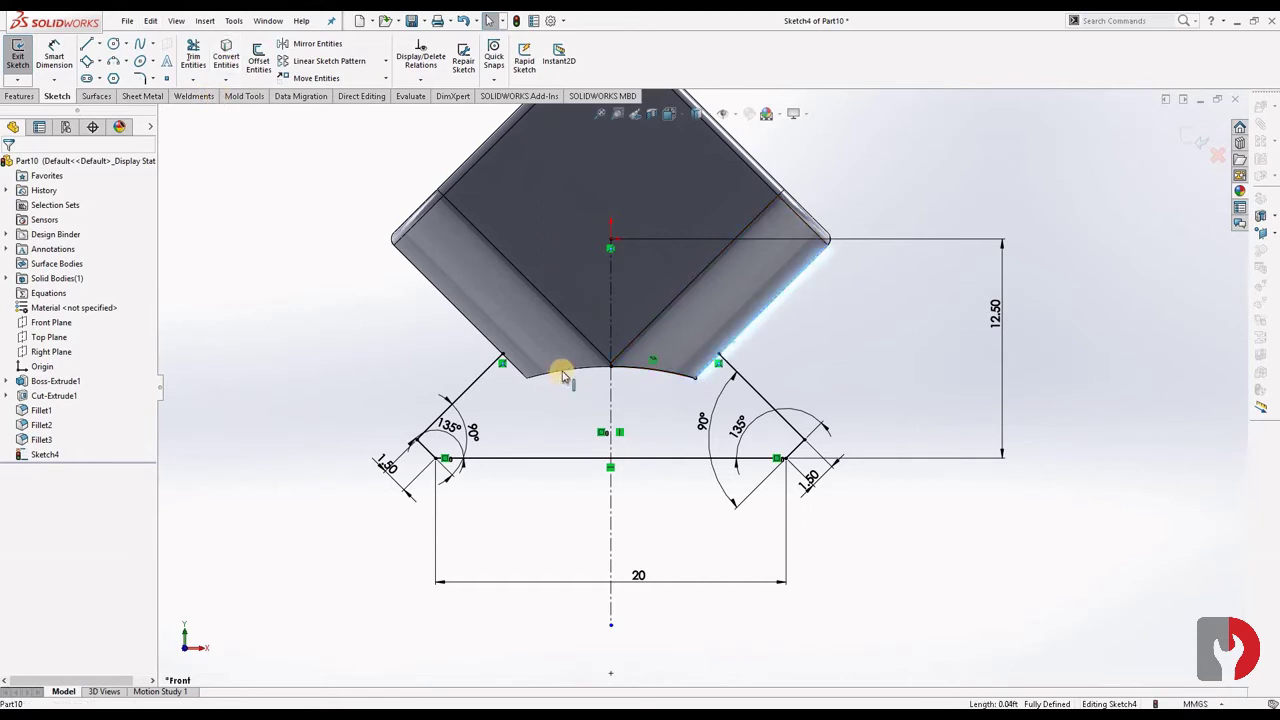
{"action": "left_click", "coordinate": [563, 374]}
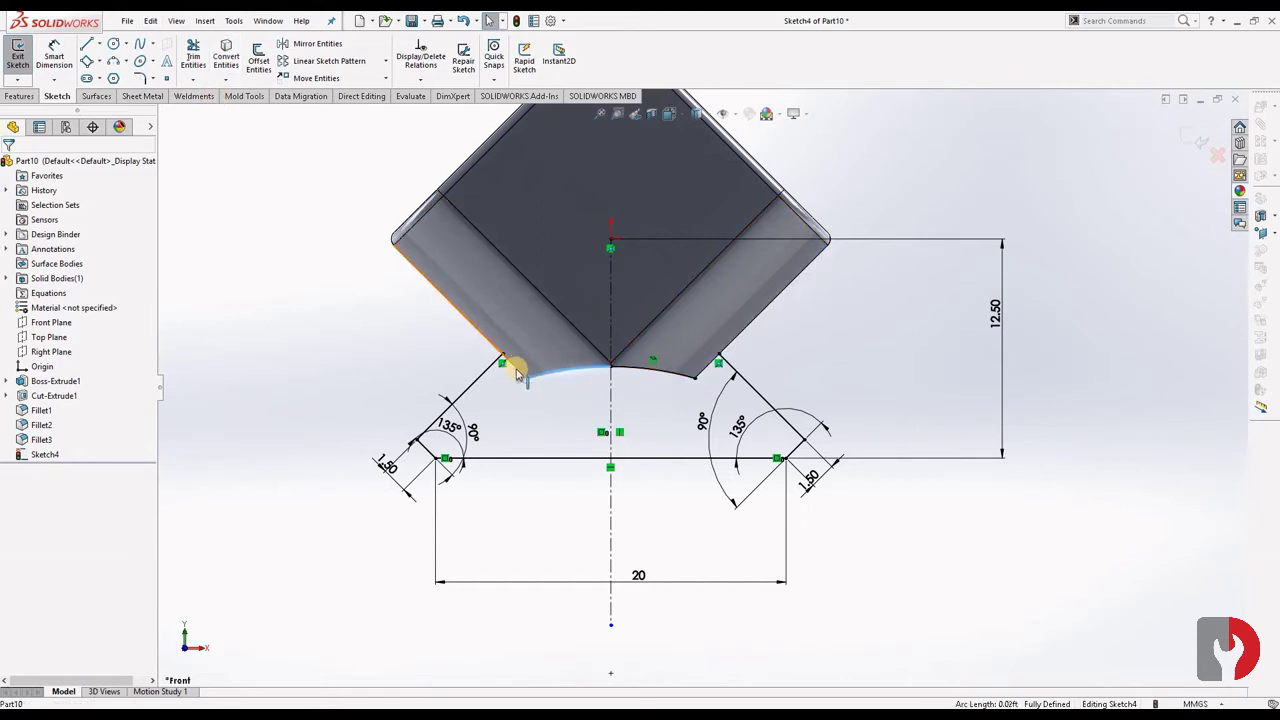
{"action": "left_click", "coordinate": [516, 376]}
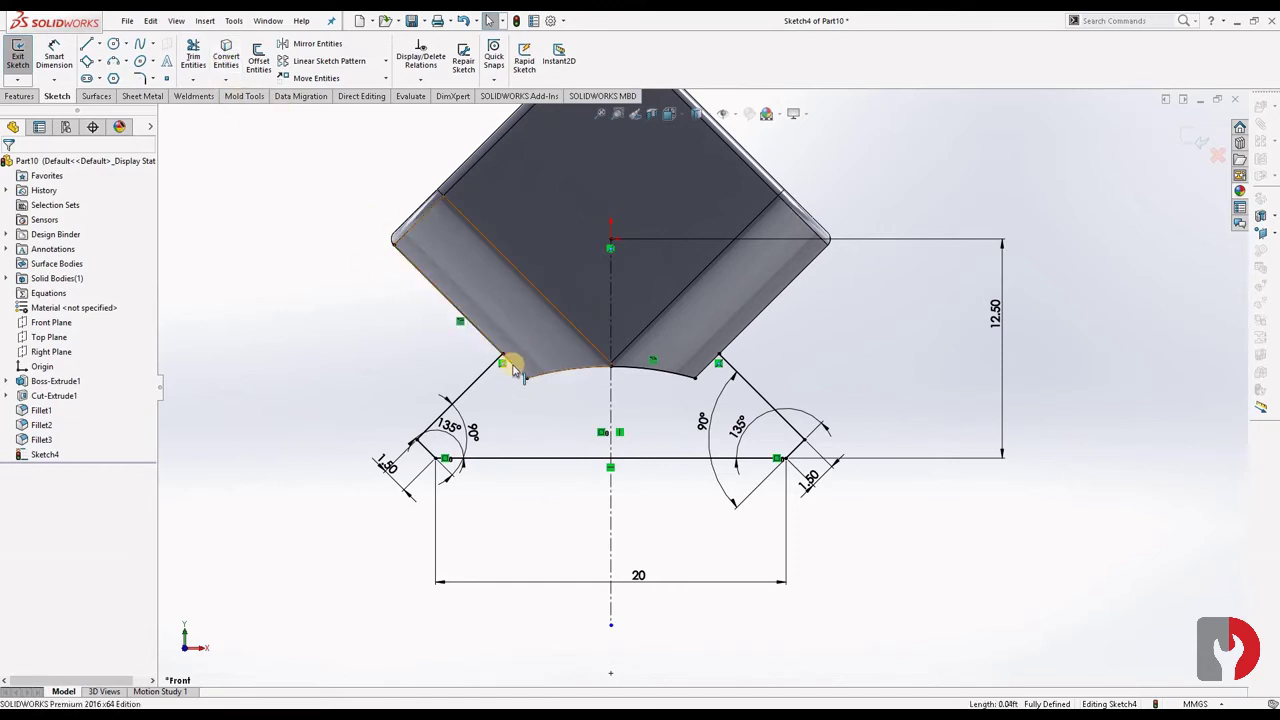
{"action": "left_click", "coordinate": [514, 368]}
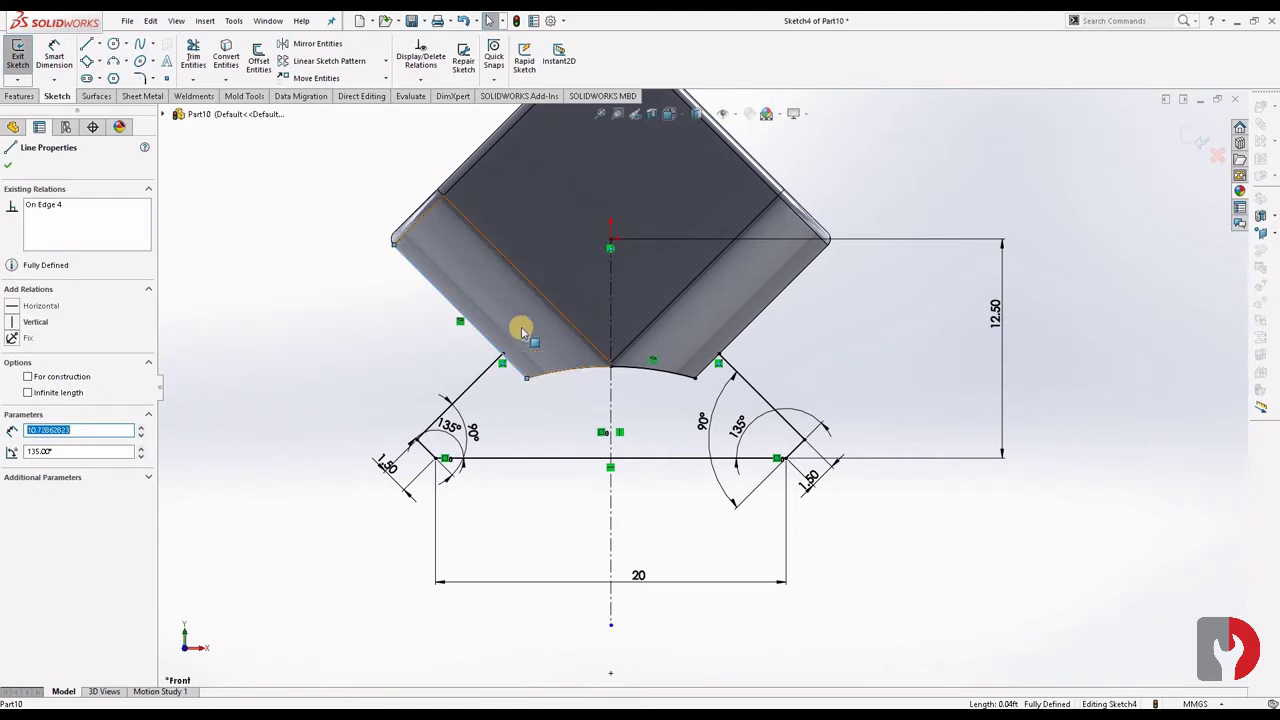
{"action": "left_click", "coordinate": [8, 165]}
{"action": "left_click", "coordinate": [226, 55]}
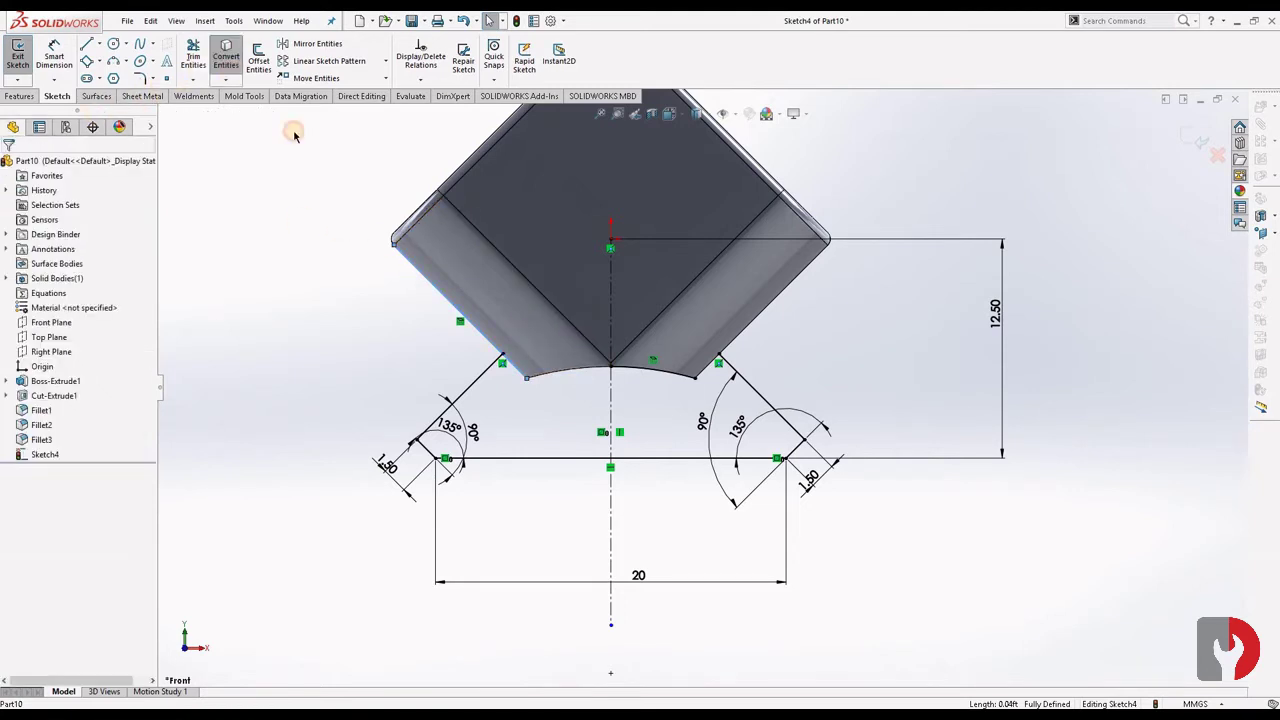
{"action": "left_click", "coordinate": [557, 372]}
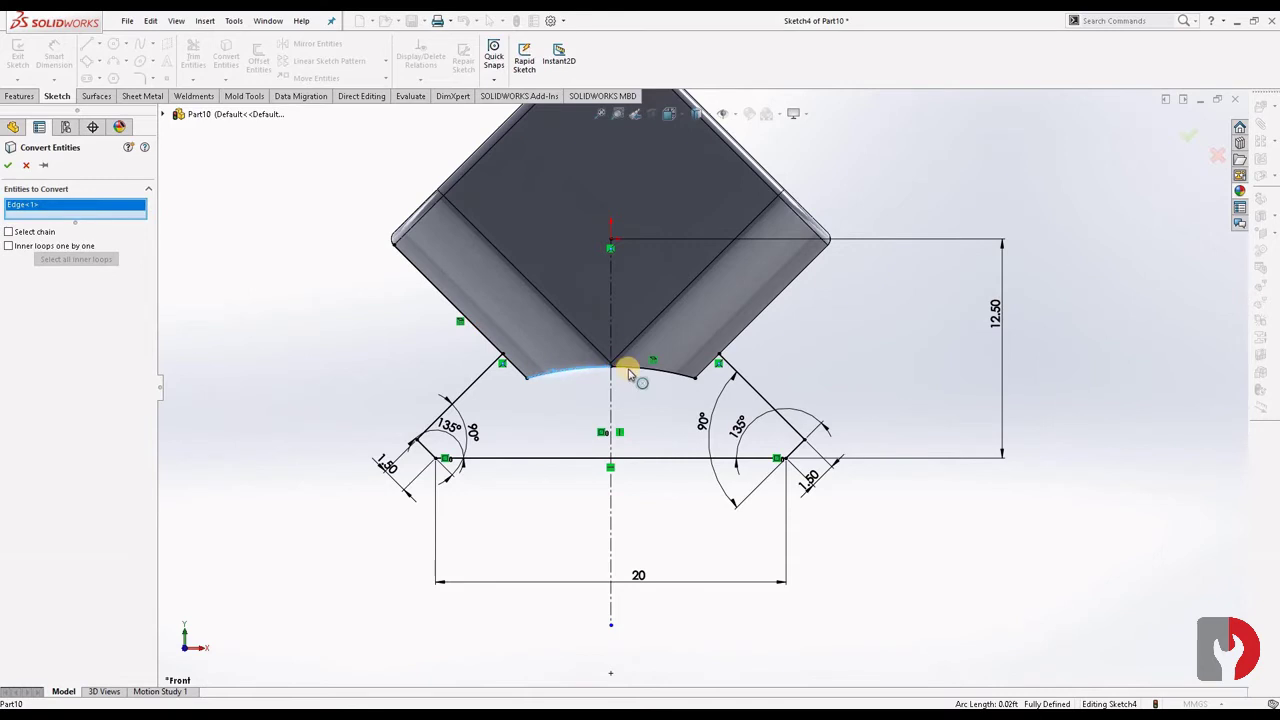
{"action": "left_click", "coordinate": [735, 345]}
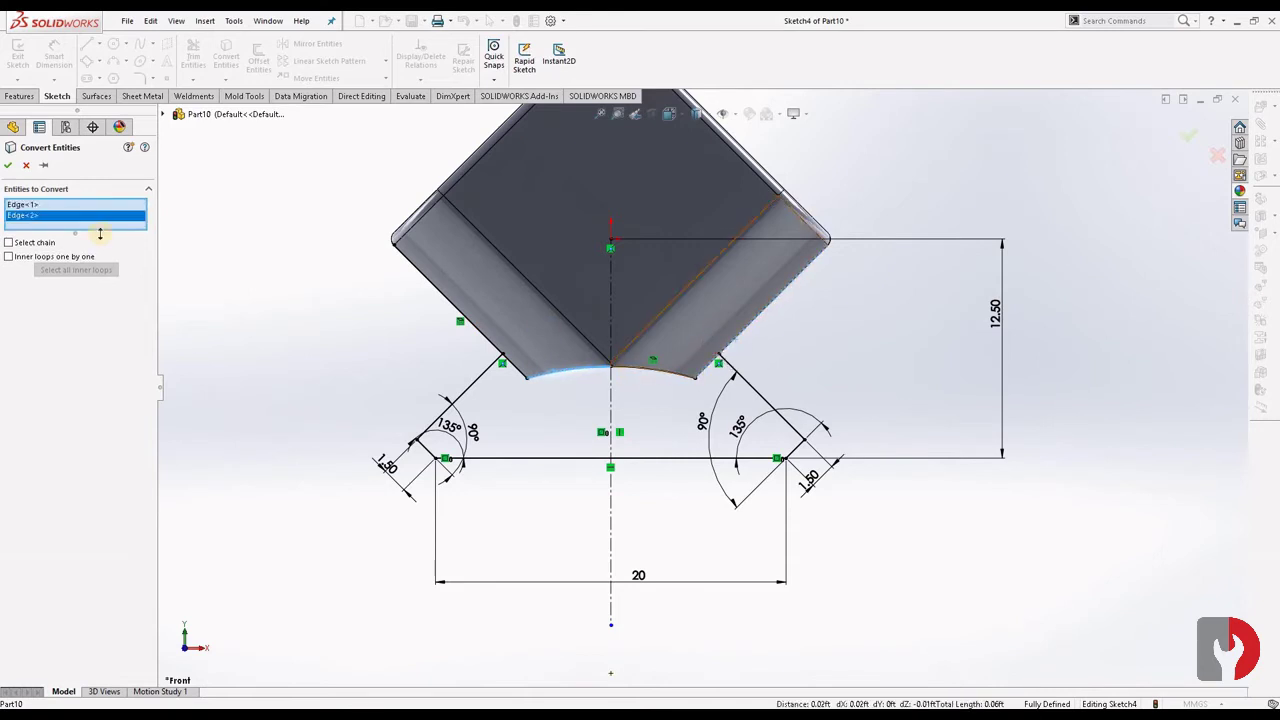
{"action": "left_click", "coordinate": [10, 167]}
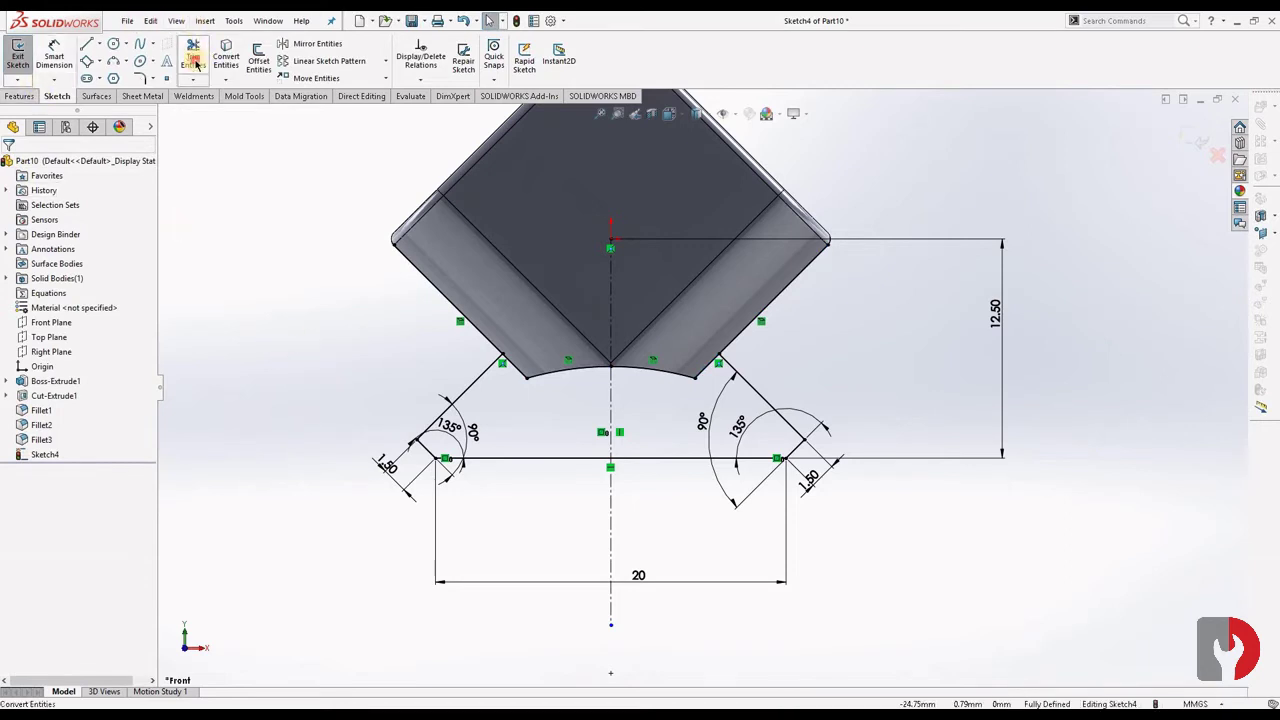
Close Trim Entities without changes and exit Sketch4
{"action": "left_click", "coordinate": [194, 60]}
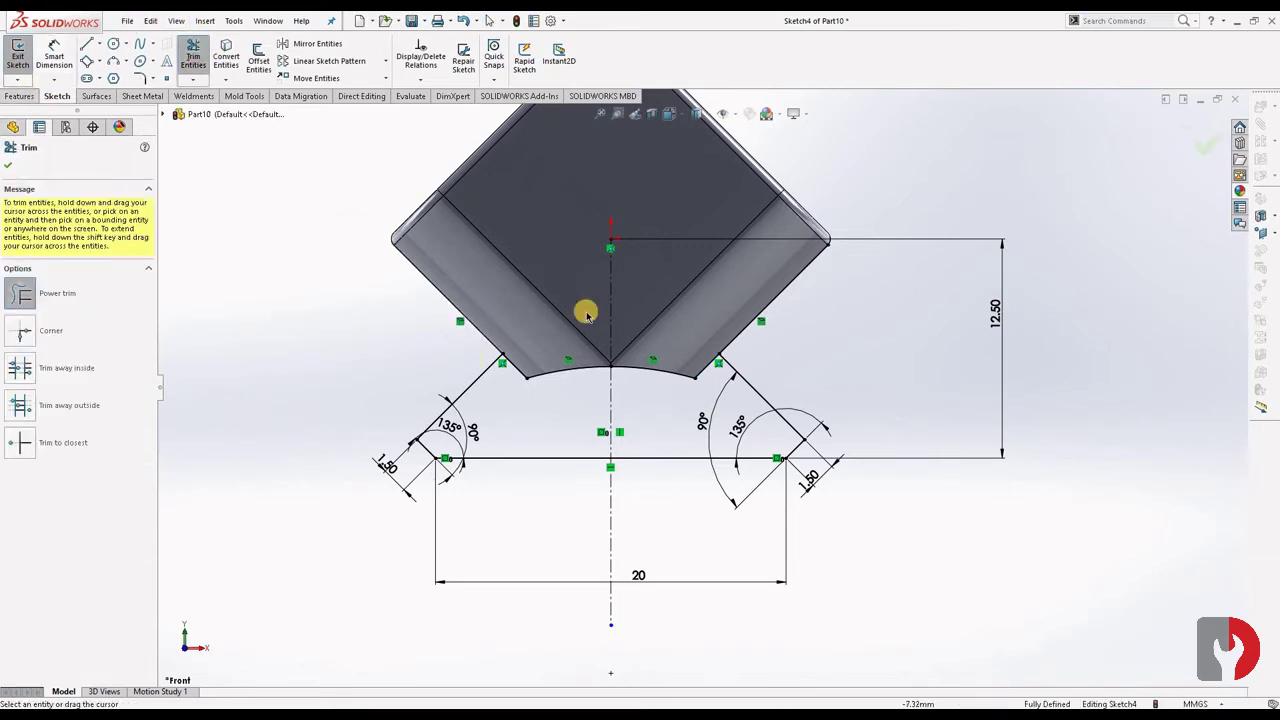
{"action": "left_click", "coordinate": [9, 166]}
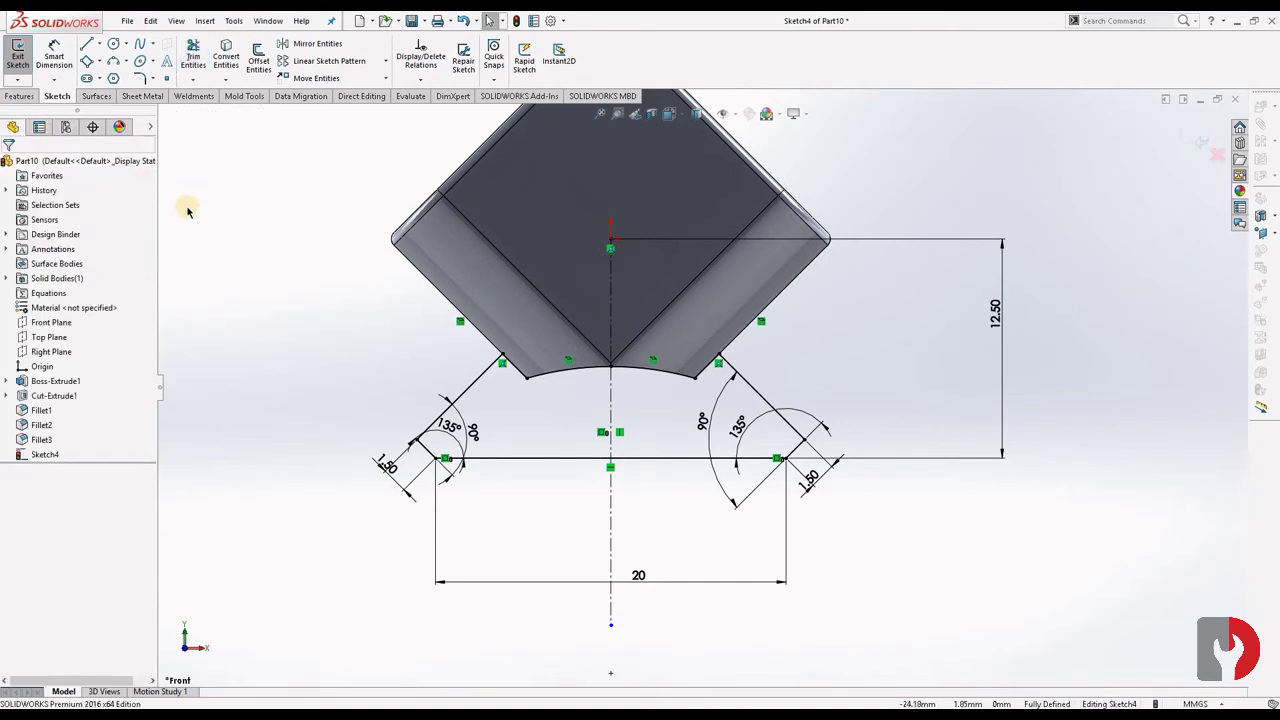
{"action": "left_click", "coordinate": [1185, 139]}
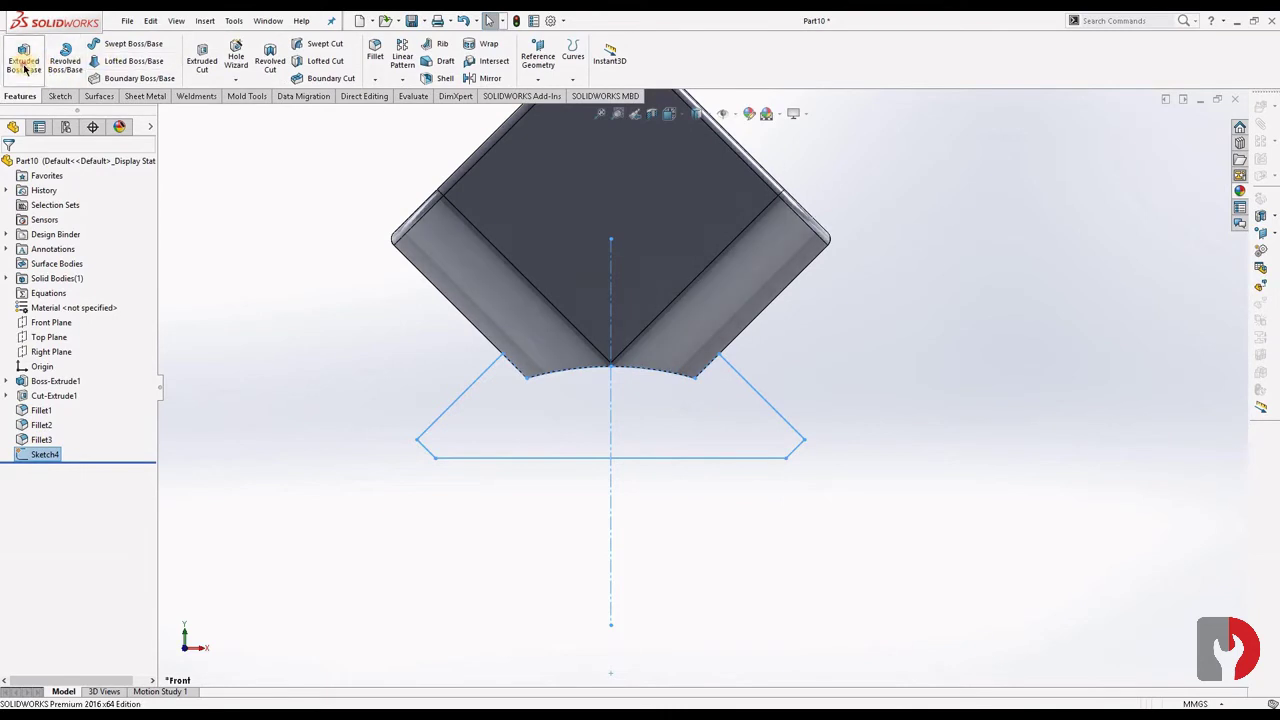
Extrude Sketch4 6 mm Mid Plane into a boss beneath the block
{"action": "left_click", "coordinate": [23, 64]}
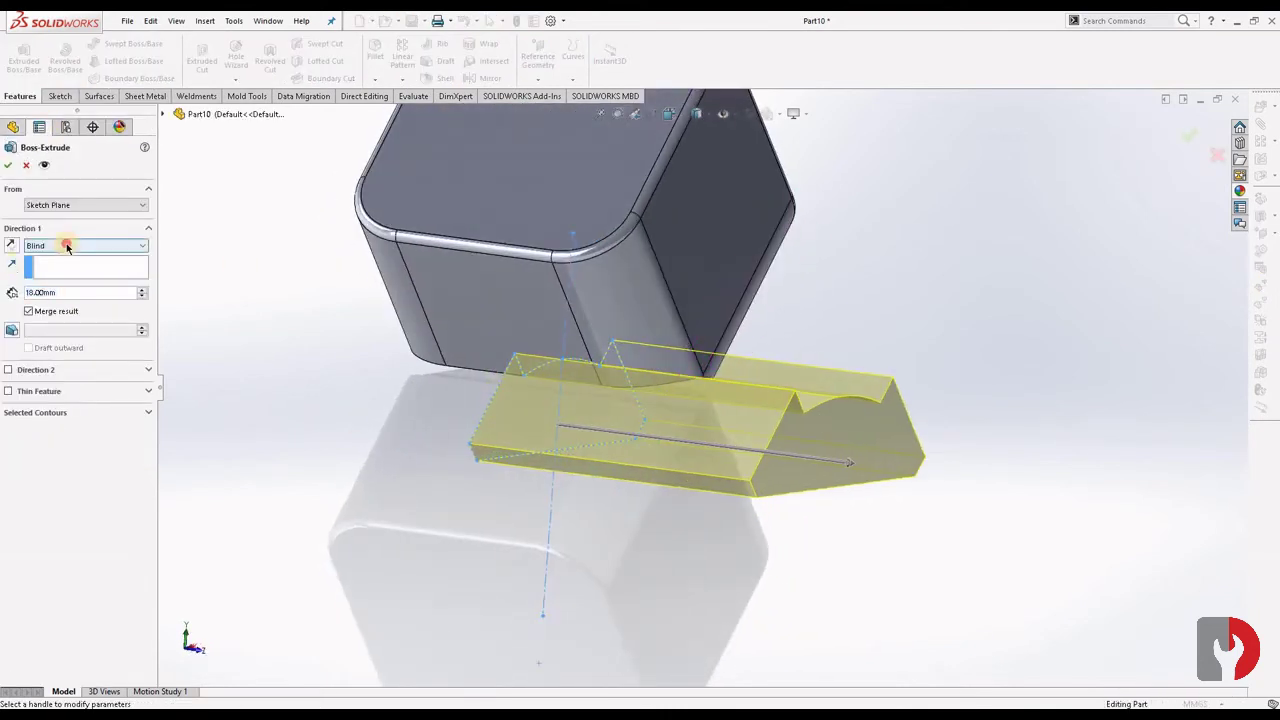
{"action": "left_click", "coordinate": [63, 245]}
{"action": "left_click", "coordinate": [58, 311]}
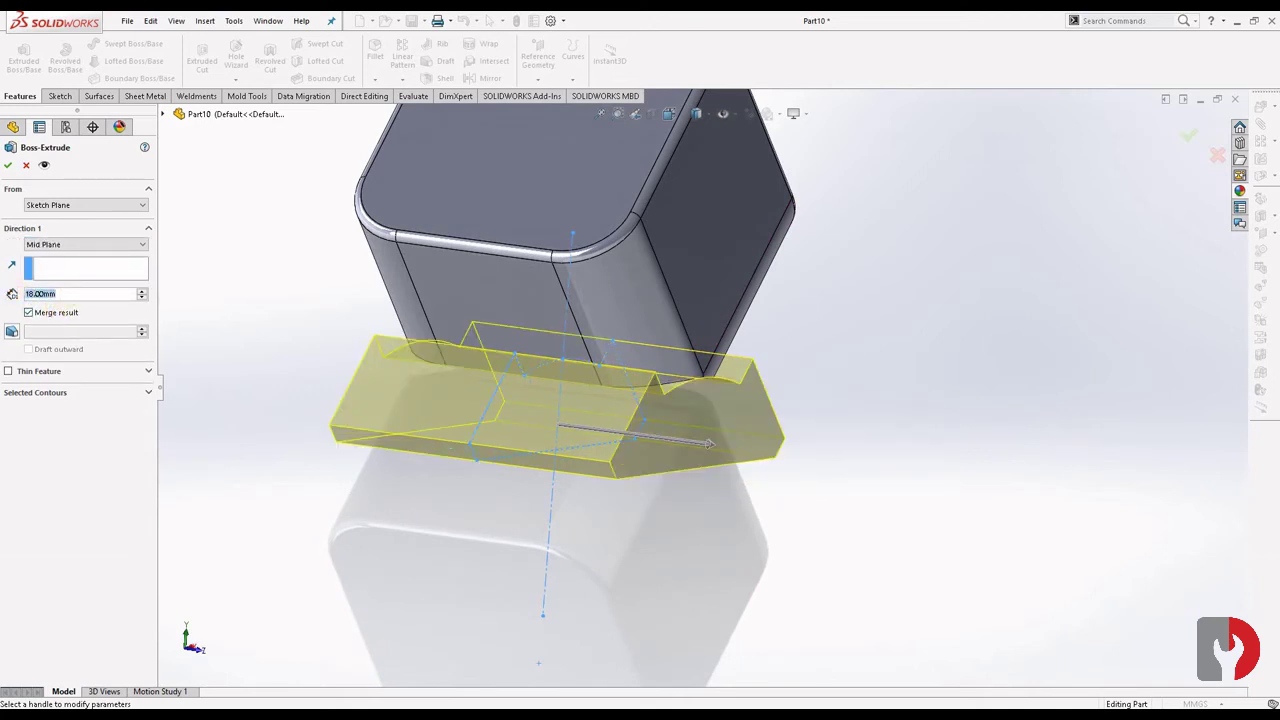
{"action": "type", "text": "6"}
{"action": "key", "text": "Return"}
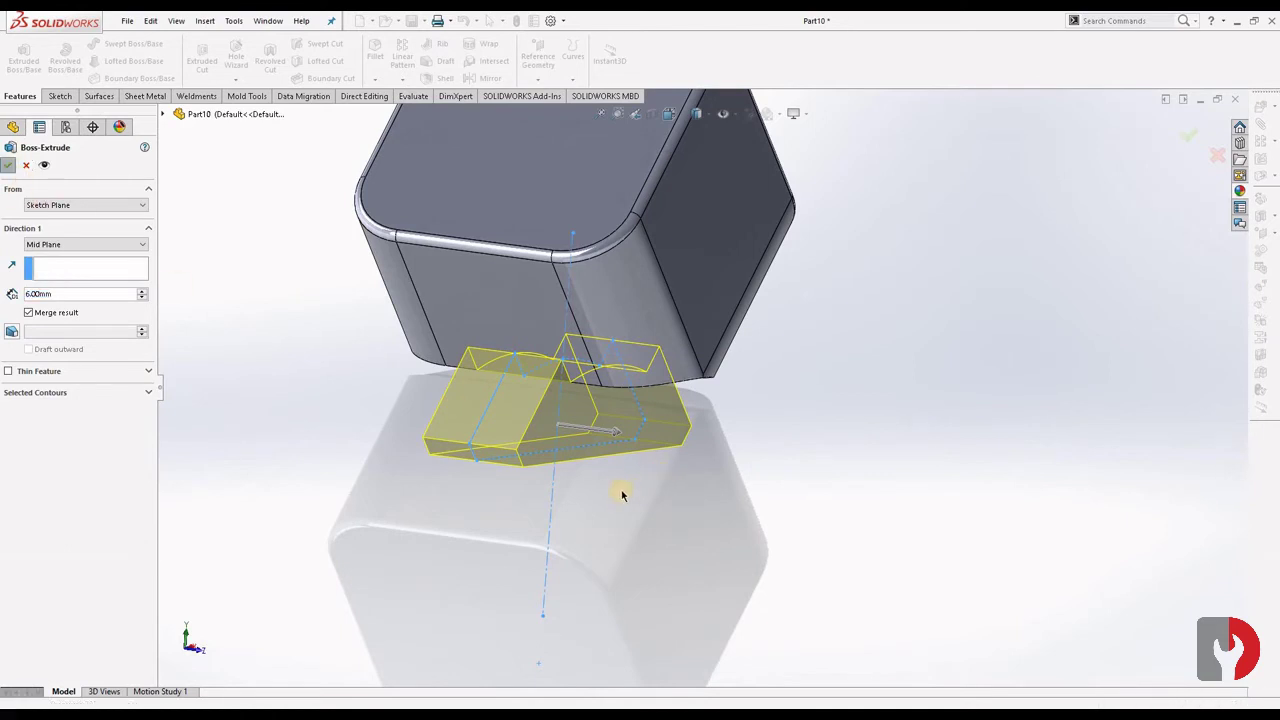
{"action": "key", "text": "Return"}
{"action": "scroll", "coordinate": [591, 477], "scroll_direction": "up", "scroll_amount": 3}
{"action": "mouse_move", "coordinate": [591, 477]}
{"action": "middle_mouse_down"}
{"action": "mouse_move", "coordinate": [607, 452]}
{"action": "mouse_move", "coordinate": [520, 446]}
{"action": "mouse_move", "coordinate": [667, 410]}
{"action": "middle_mouse_up"}
{"action": "scroll", "coordinate": [667, 410], "scroll_direction": "down", "scroll_amount": 3}
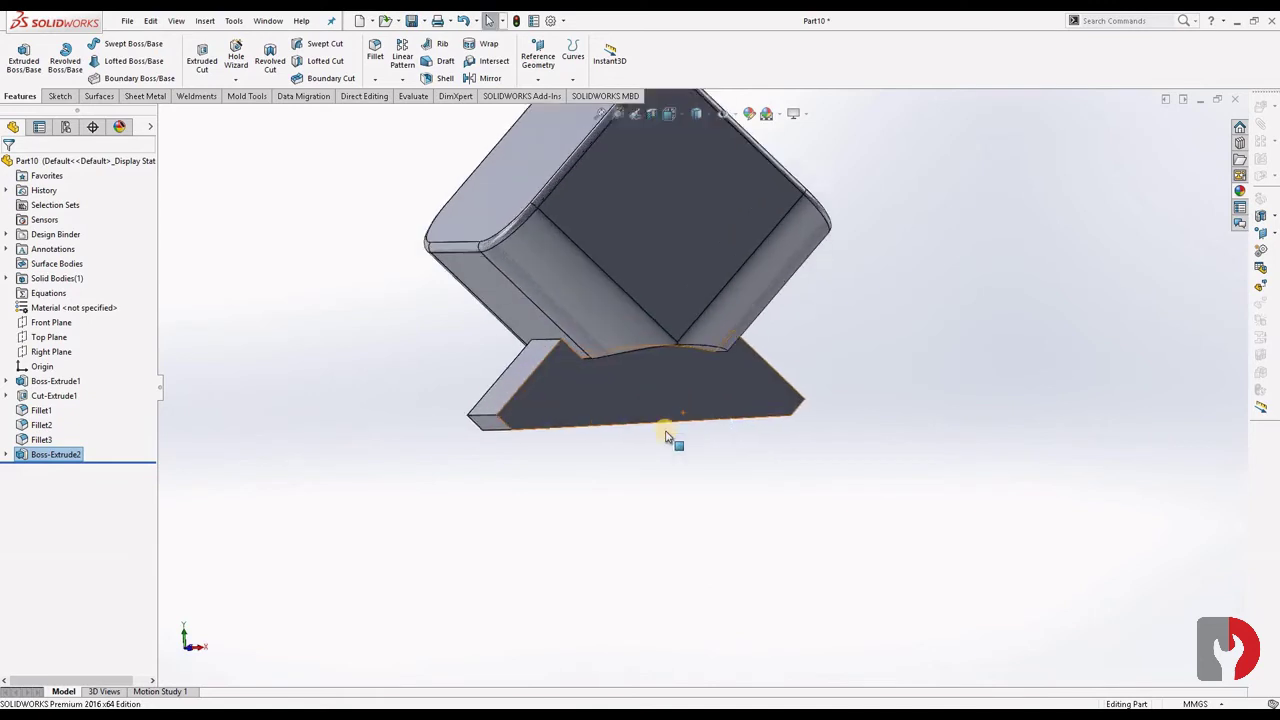
{"action": "scroll", "coordinate": [666, 431], "scroll_direction": "down", "scroll_amount": 2}
{"action": "mouse_move", "coordinate": [731, 457]}
{"action": "middle_mouse_down"}
{"action": "mouse_move", "coordinate": [736, 491]}
{"action": "mouse_move", "coordinate": [685, 466]}
{"action": "middle_mouse_up"}
{"action": "scroll", "coordinate": [685, 466], "scroll_direction": "up", "scroll_amount": 4}
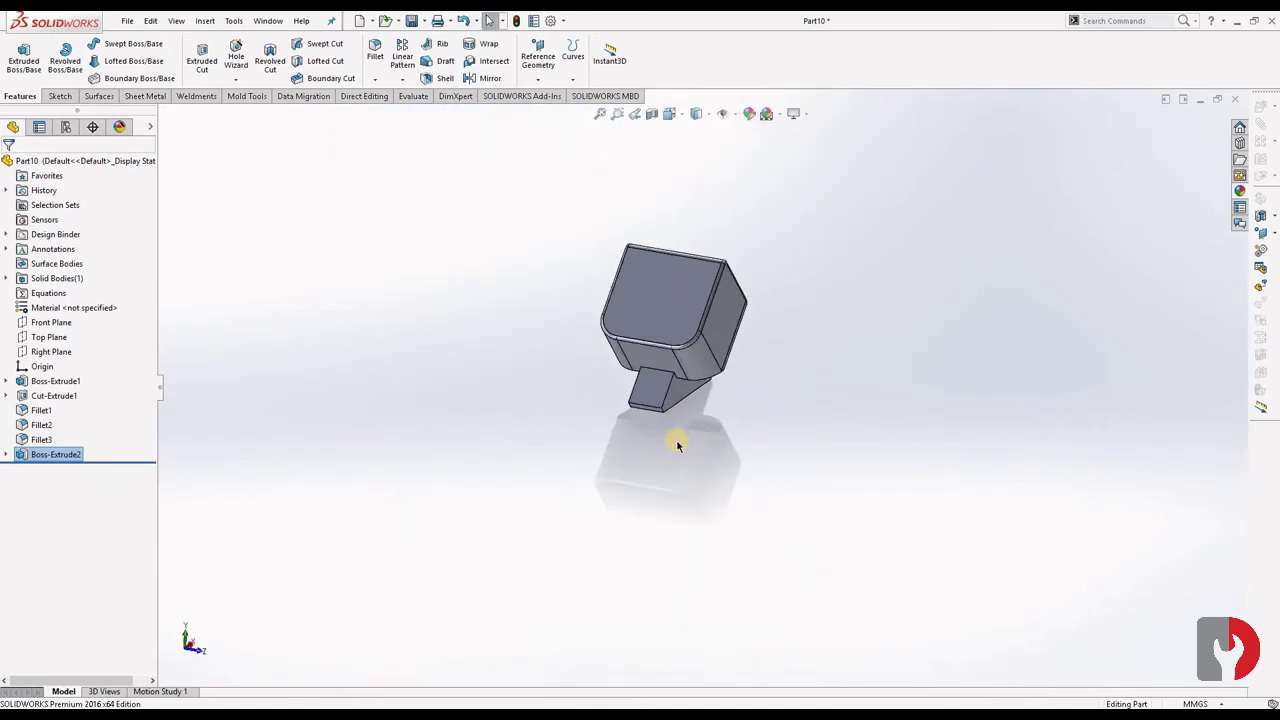
{"action": "scroll", "coordinate": [677, 444], "scroll_direction": "down", "scroll_amount": 3}
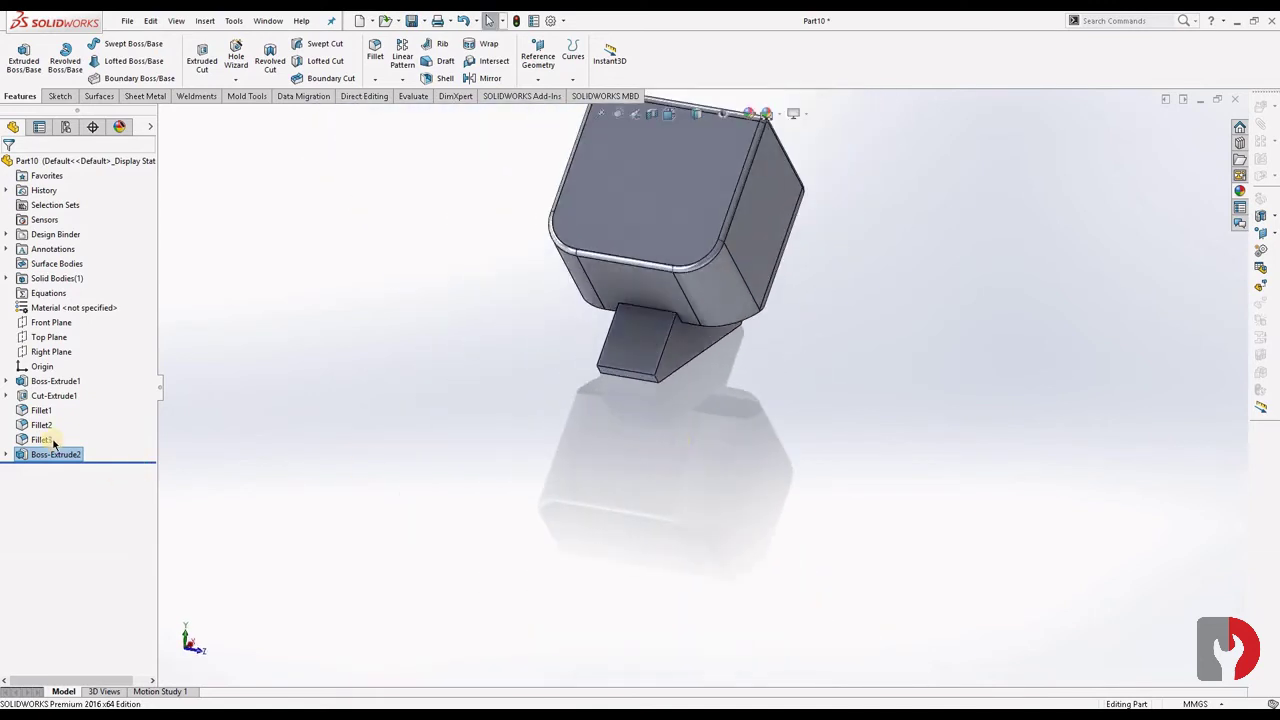
Reopen the boss's profile sketch (Sketch4) for editing and view it normal to the screen
{"action": "left_click", "coordinate": [6, 454]}
{"action": "left_click", "coordinate": [59, 469]}
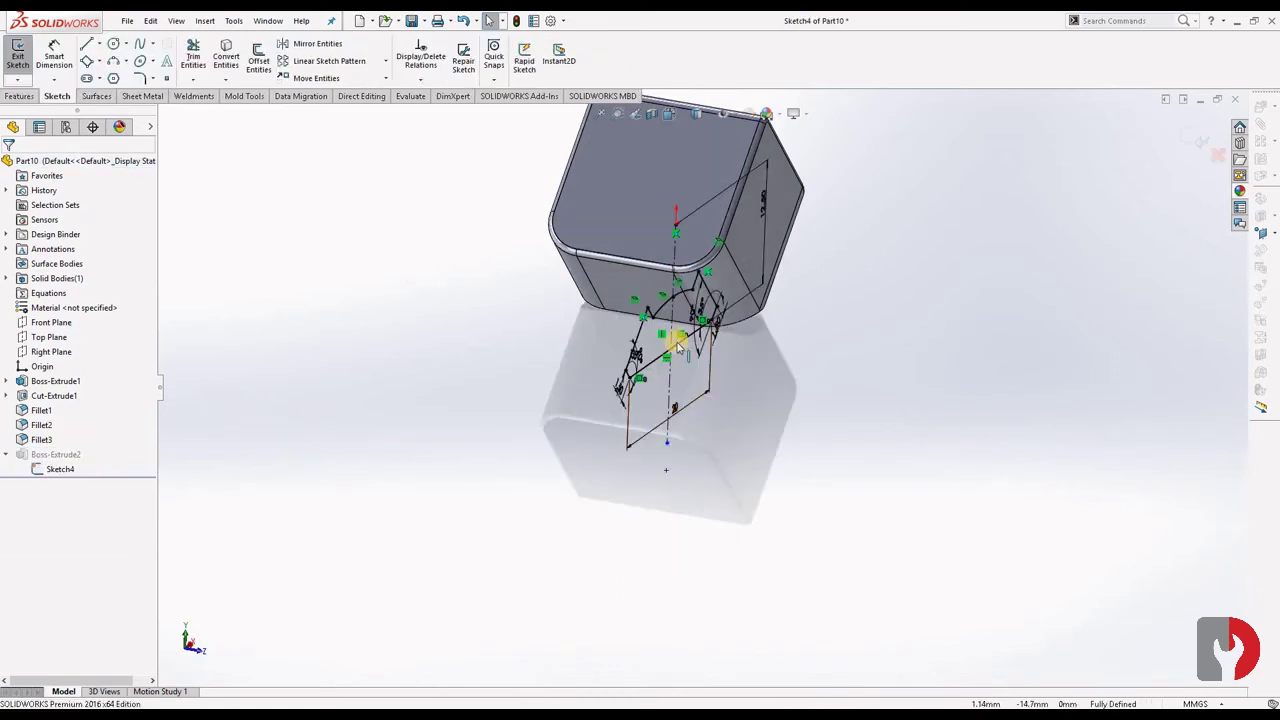
{"action": "middle_click_drag", "start_coordinate": [694, 408], "coordinate": [677, 351]}
{"action": "scroll", "coordinate": [642, 371], "scroll_direction": "down", "scroll_amount": 2}
{"action": "key", "text": "ctrl+8"}
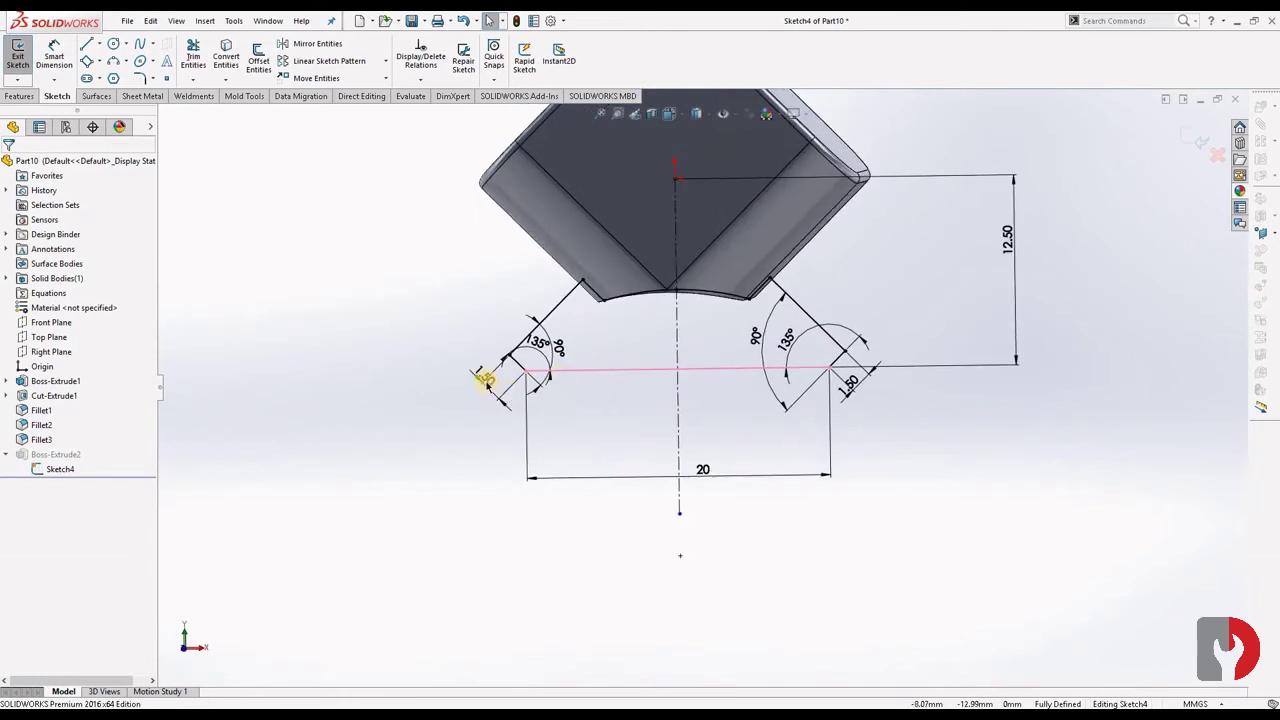
Change the left and right 1.50 edge dimensions to 2
{"action": "double_click", "coordinate": [490, 382]}
{"action": "type", "text": "2"}
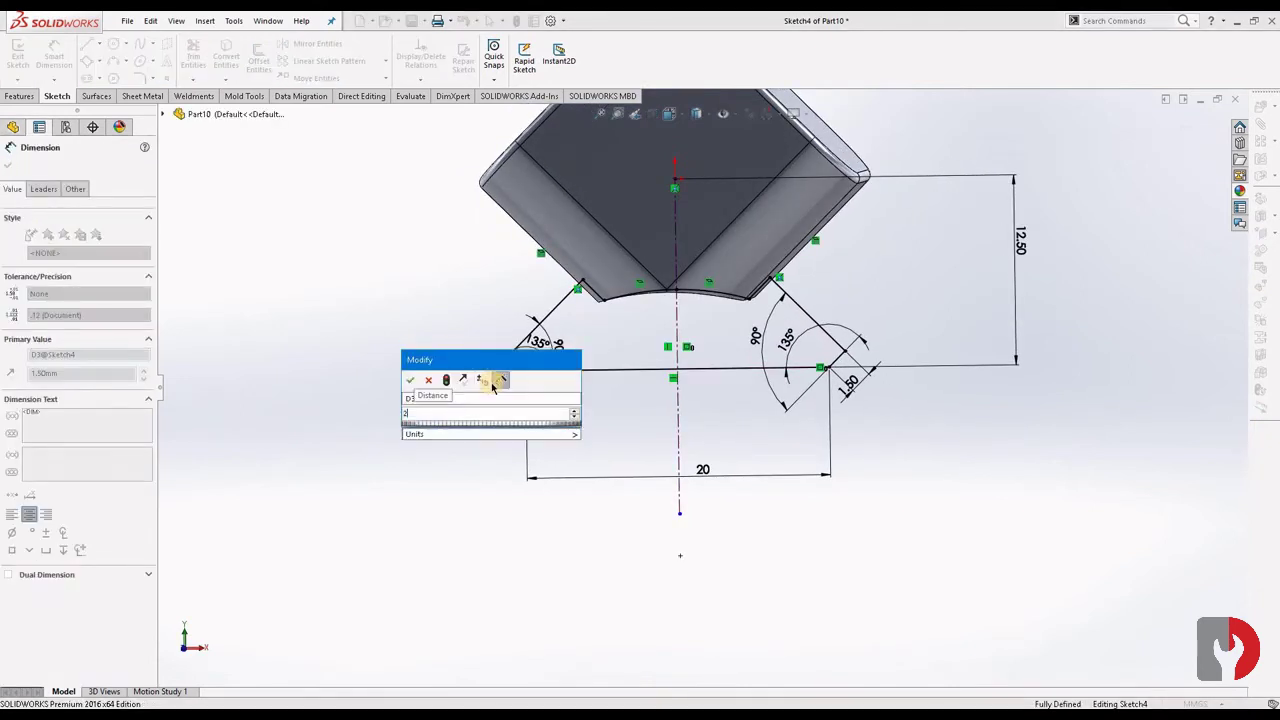
{"action": "left_click", "coordinate": [588, 413]}
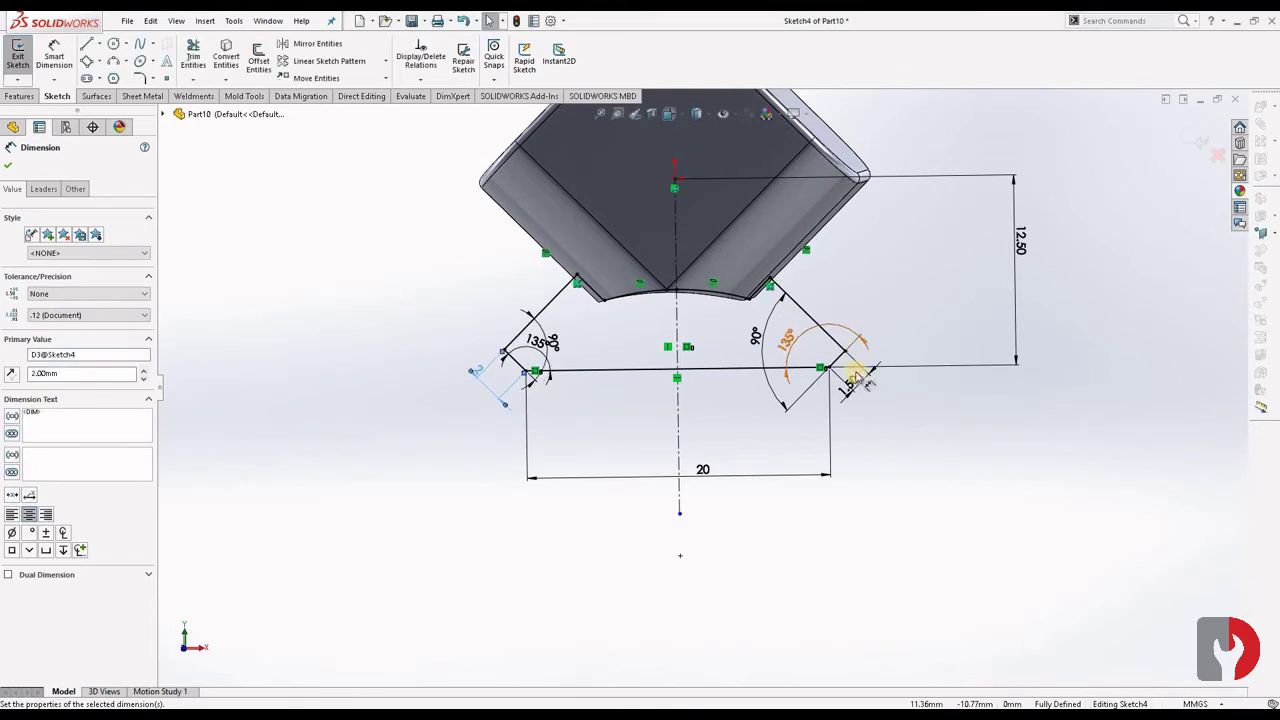
{"action": "double_click", "coordinate": [851, 380]}
{"action": "type", "text": "2"}
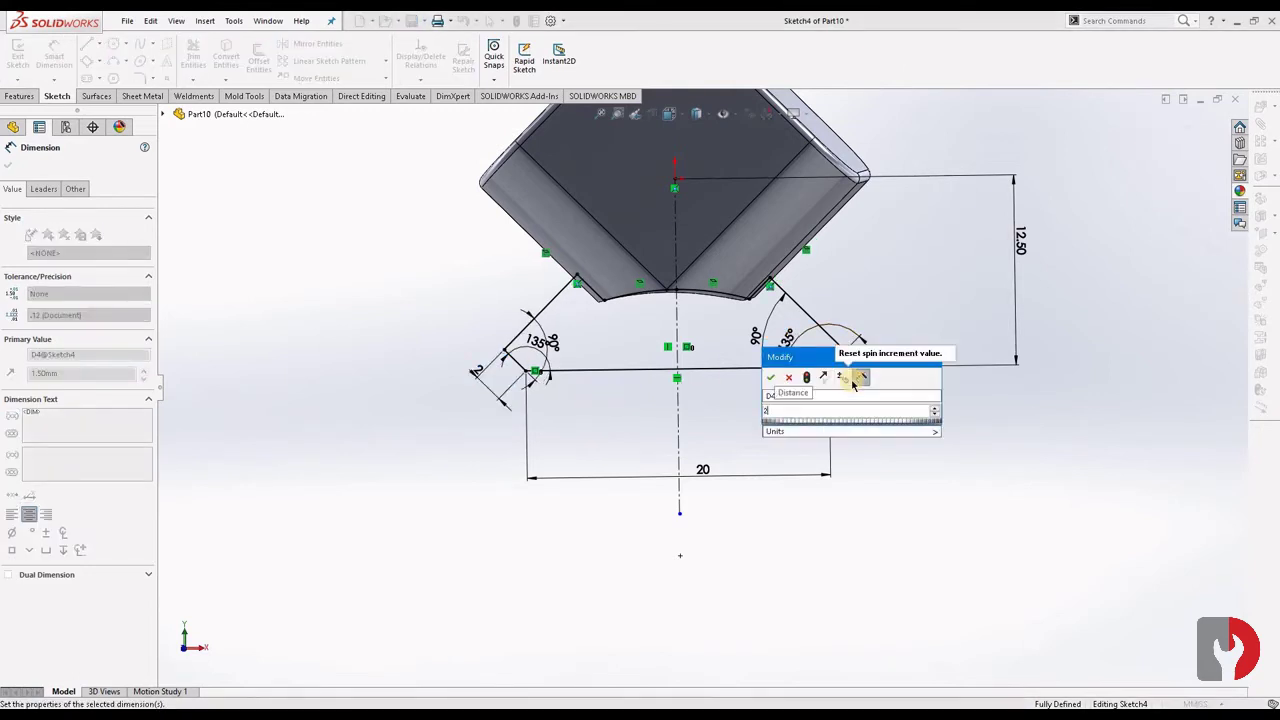
{"action": "key", "text": "Return"}
{"action": "left_click", "coordinate": [894, 400]}
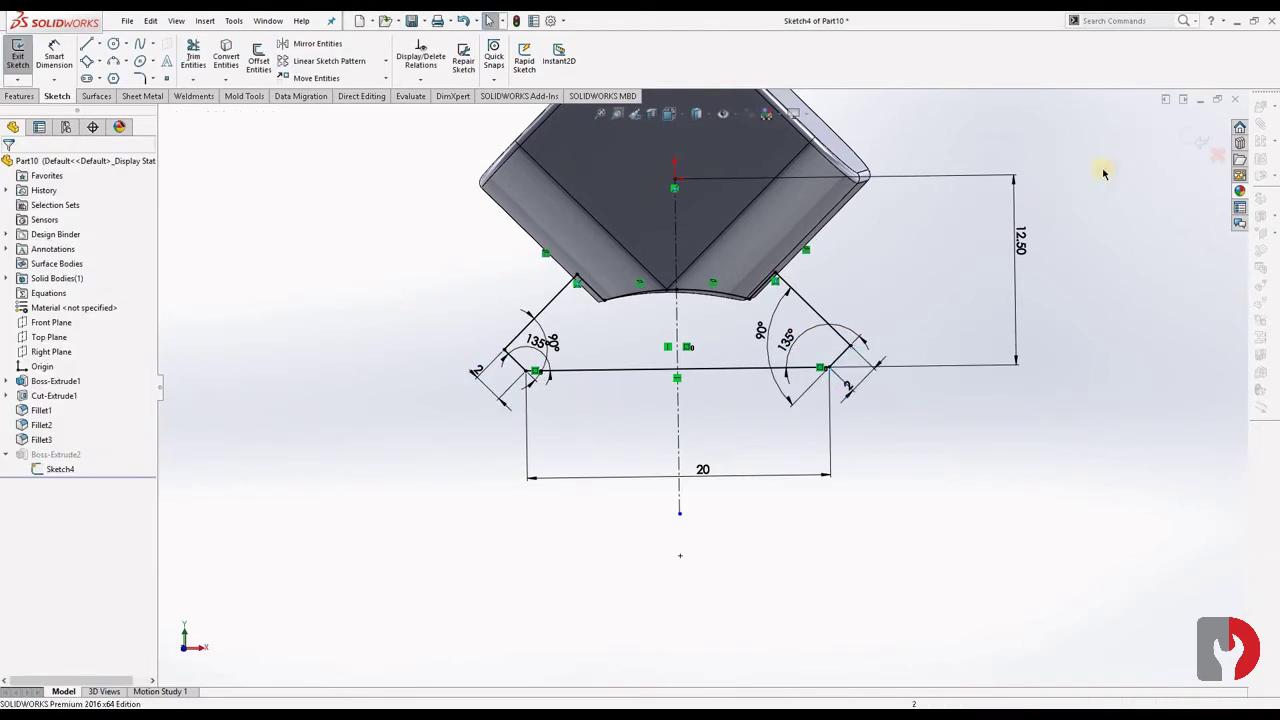
Exit Sketch4 to rebuild the boss with 2 mm edges, then begin a new sketch on the Right Plane
{"action": "left_click", "coordinate": [1190, 136]}
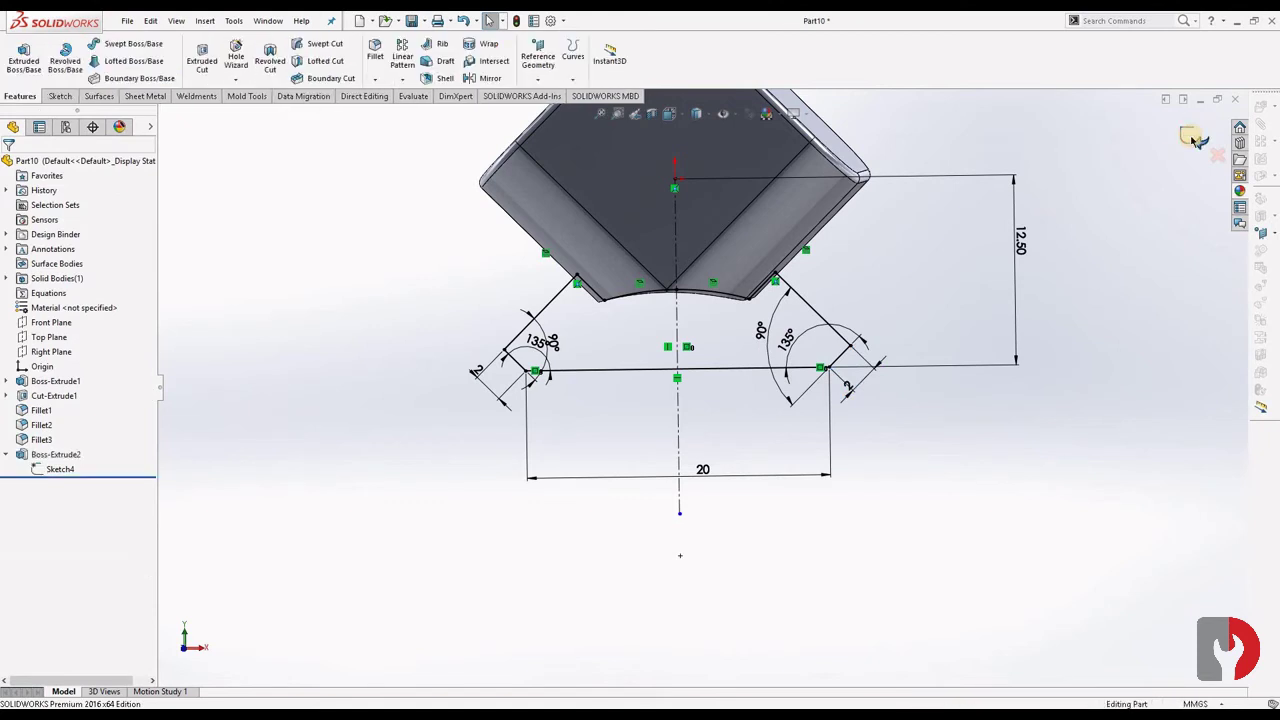
{"action": "mouse_move", "coordinate": [771, 457]}
{"action": "middle_mouse_down"}
{"action": "mouse_move", "coordinate": [891, 461]}
{"action": "mouse_move", "coordinate": [903, 503]}
{"action": "middle_mouse_up"}
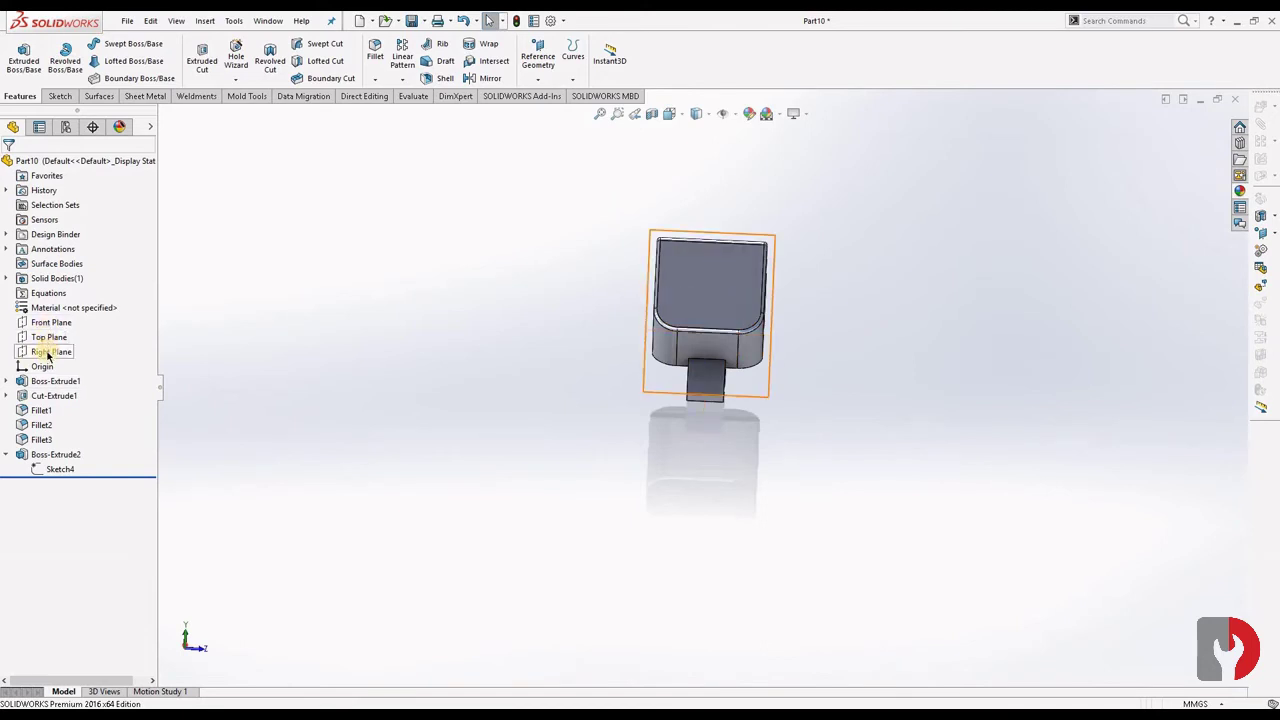
{"action": "left_click", "coordinate": [47, 351]}
{"action": "left_click", "coordinate": [70, 332]}
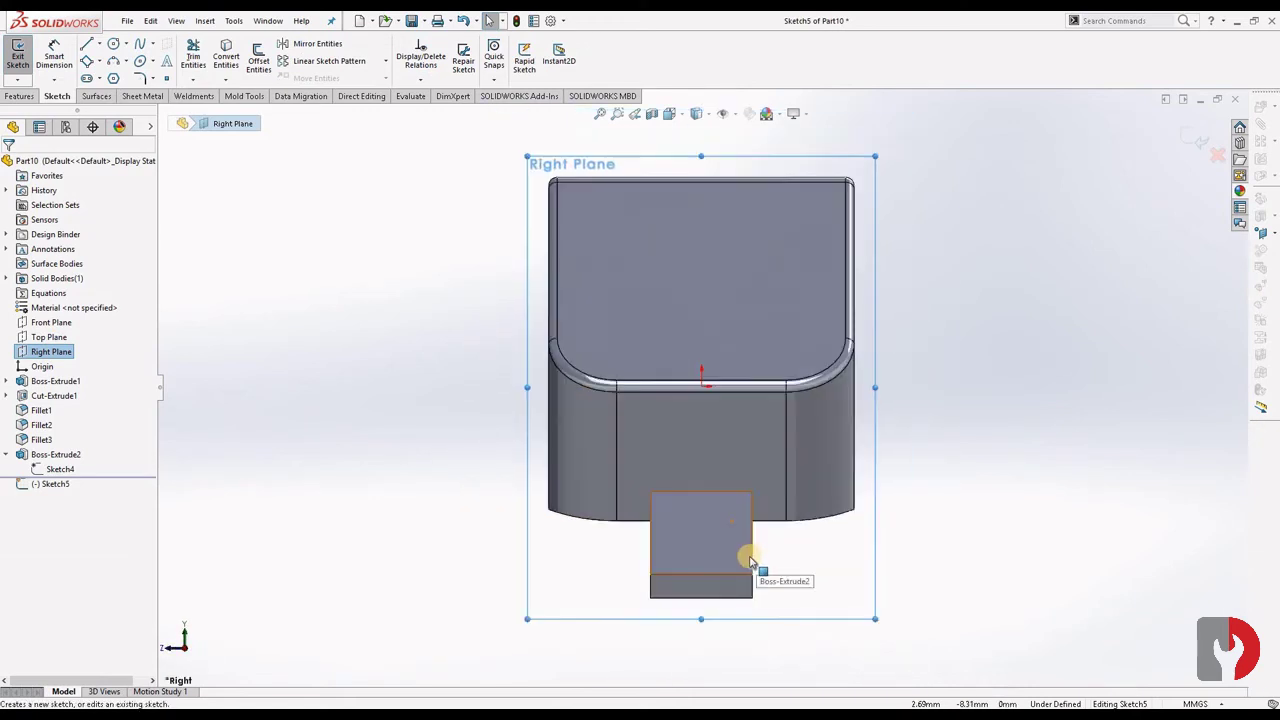
{"action": "scroll", "coordinate": [751, 560], "scroll_direction": "up", "scroll_amount": 2}
{"action": "scroll", "coordinate": [746, 563], "scroll_direction": "up", "scroll_amount": 1}
{"action": "scroll", "coordinate": [731, 577], "scroll_direction": "down", "scroll_amount": 3}
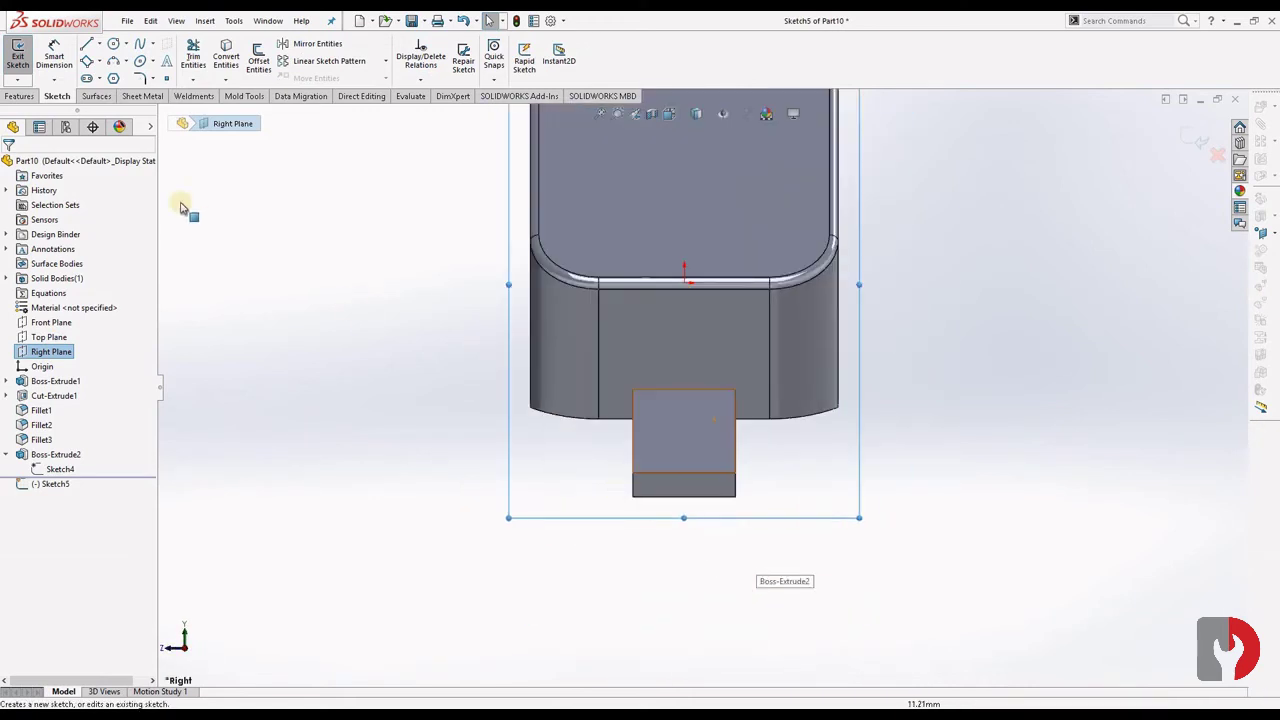
Draw a horizontal line below the boss in the new sketch
{"action": "left_click", "coordinate": [85, 47]}
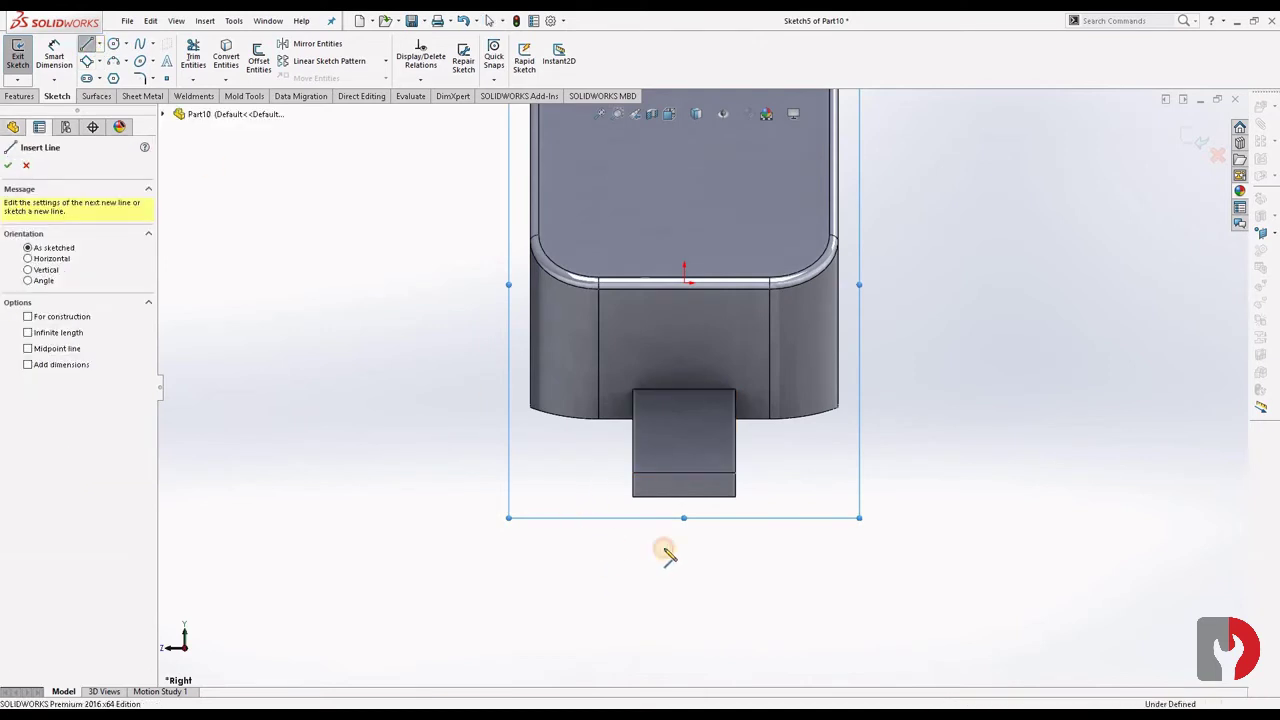
{"action": "left_click_drag", "start_coordinate": [579, 543], "coordinate": [806, 543]}
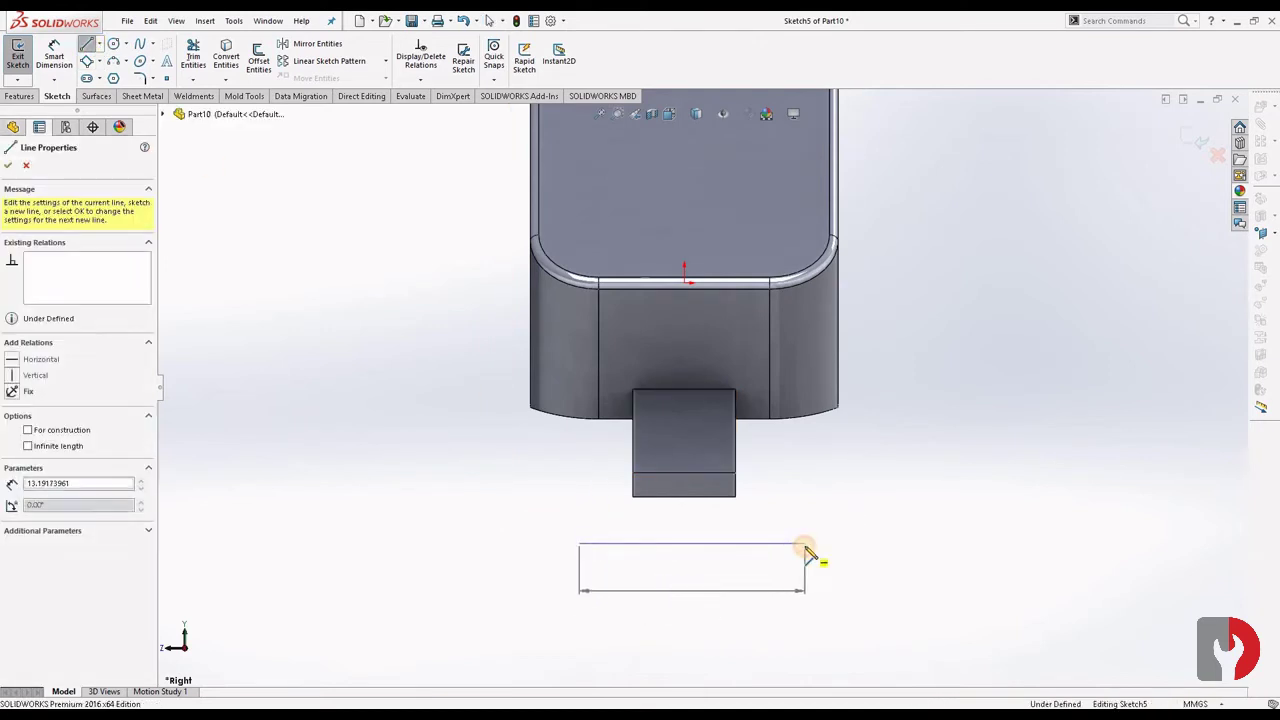
{"action": "key", "text": "Escape"}
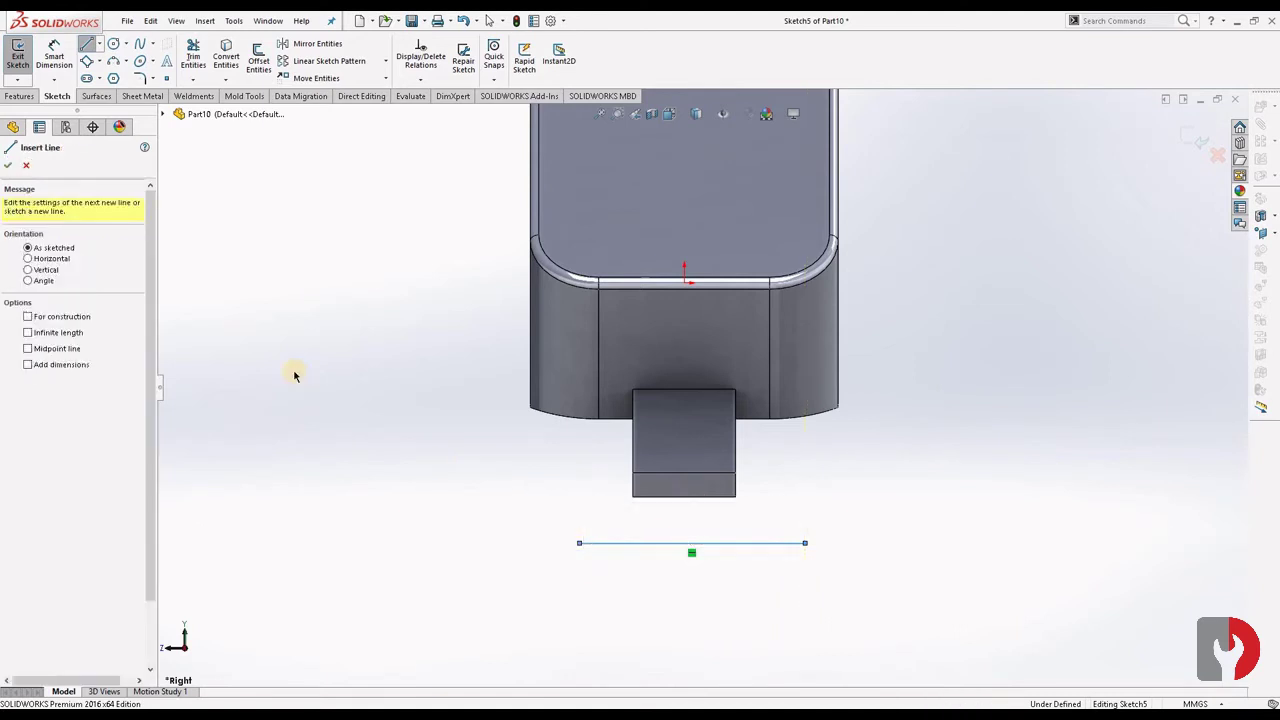
{"action": "key", "text": "Escape"}
Dimension the line 28 mm below the part's top edge
{"action": "left_click", "coordinate": [55, 55]}
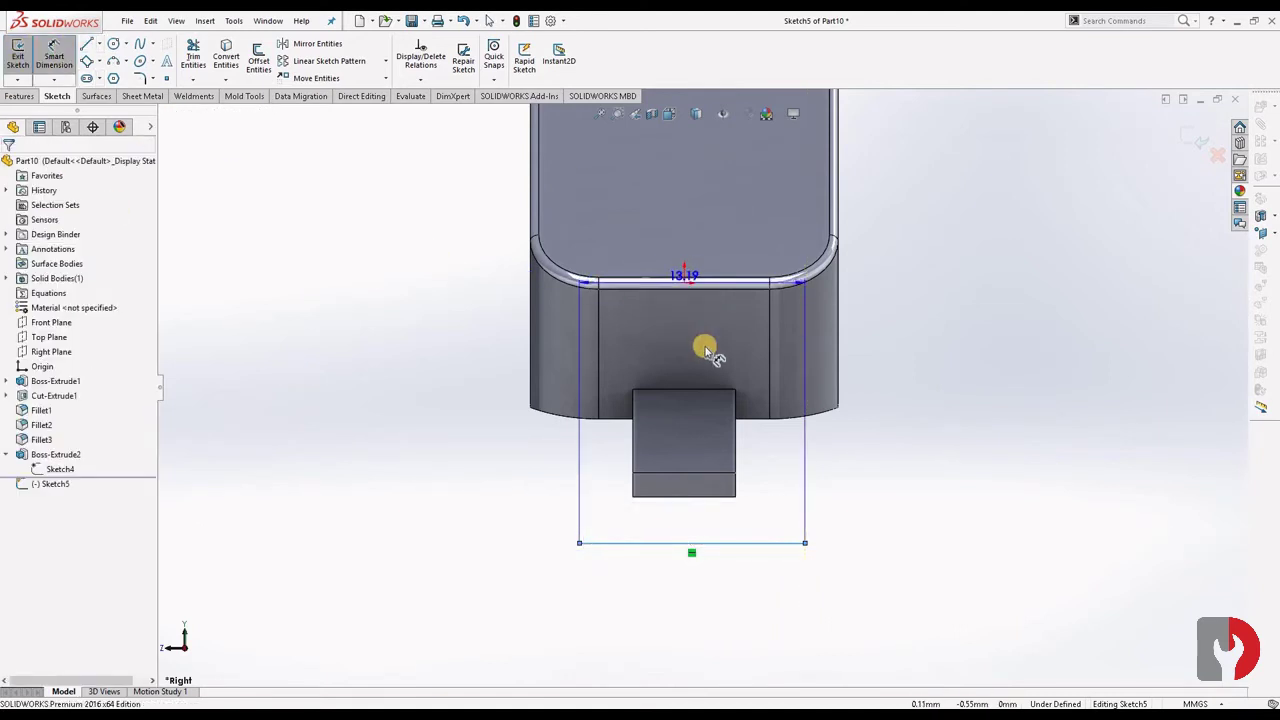
{"action": "scroll", "coordinate": [705, 349], "scroll_direction": "up", "scroll_amount": 1}
{"action": "scroll", "coordinate": [705, 349], "scroll_direction": "up", "scroll_amount": 2}
{"action": "scroll", "coordinate": [705, 349], "scroll_direction": "down", "scroll_amount": 1}
{"action": "scroll", "coordinate": [705, 349], "scroll_direction": "down", "scroll_amount": 1}
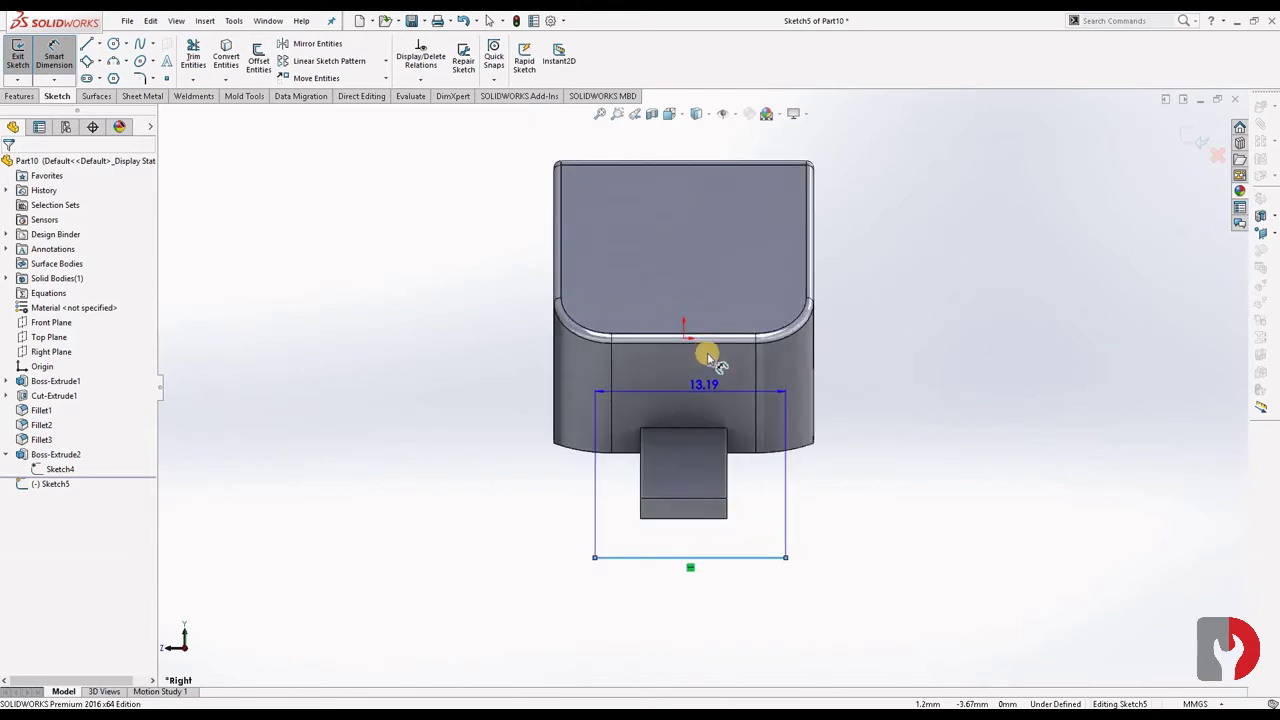
{"action": "left_click", "coordinate": [703, 163]}
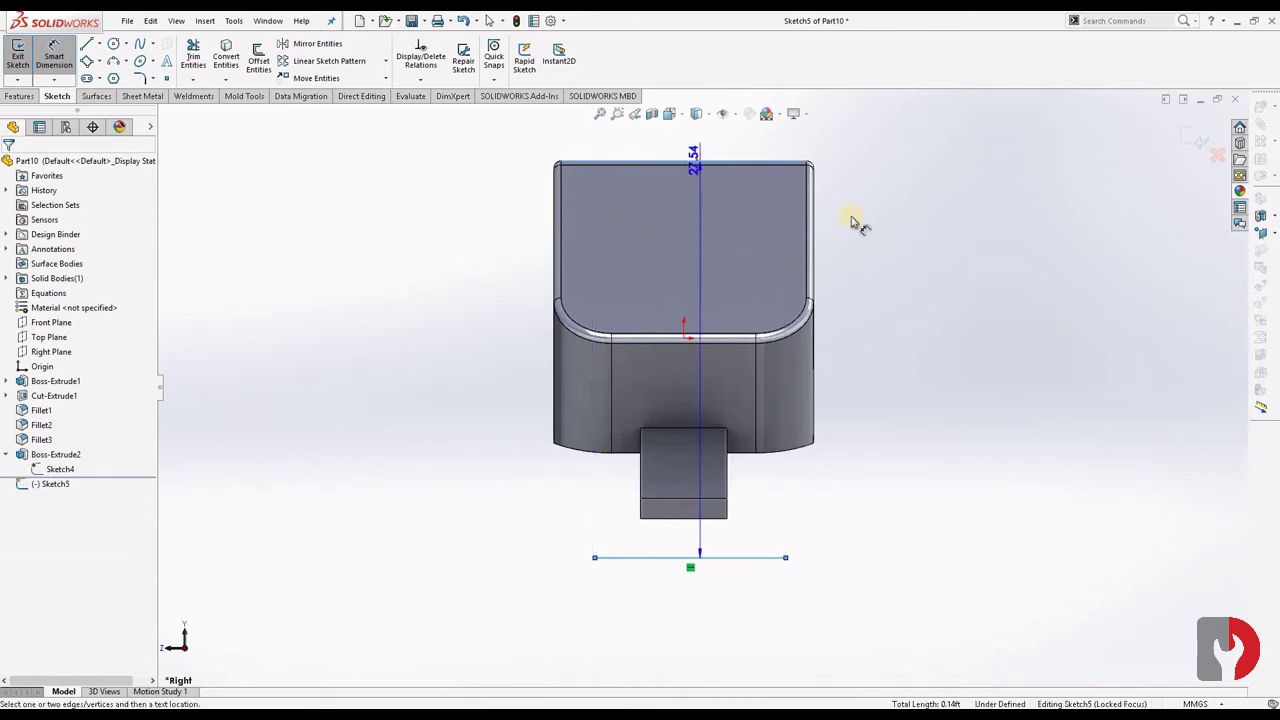
{"action": "left_click", "coordinate": [960, 340]}
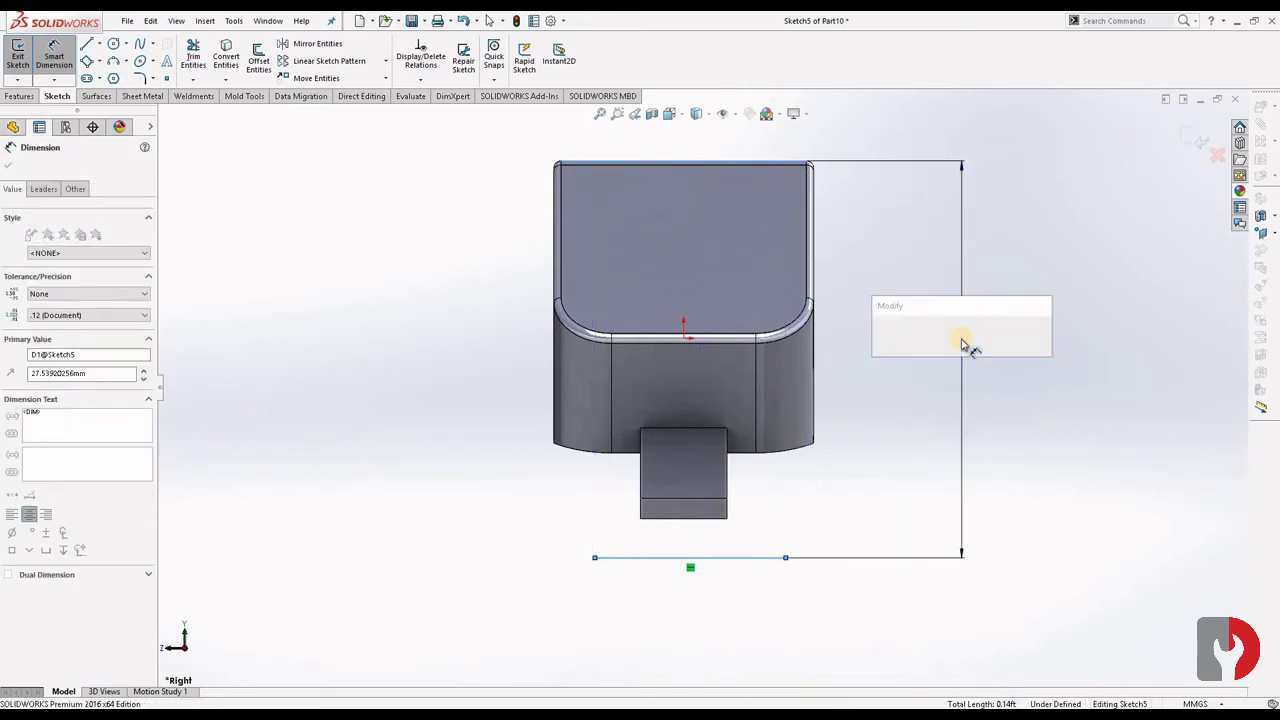
{"action": "type", "text": "28"}
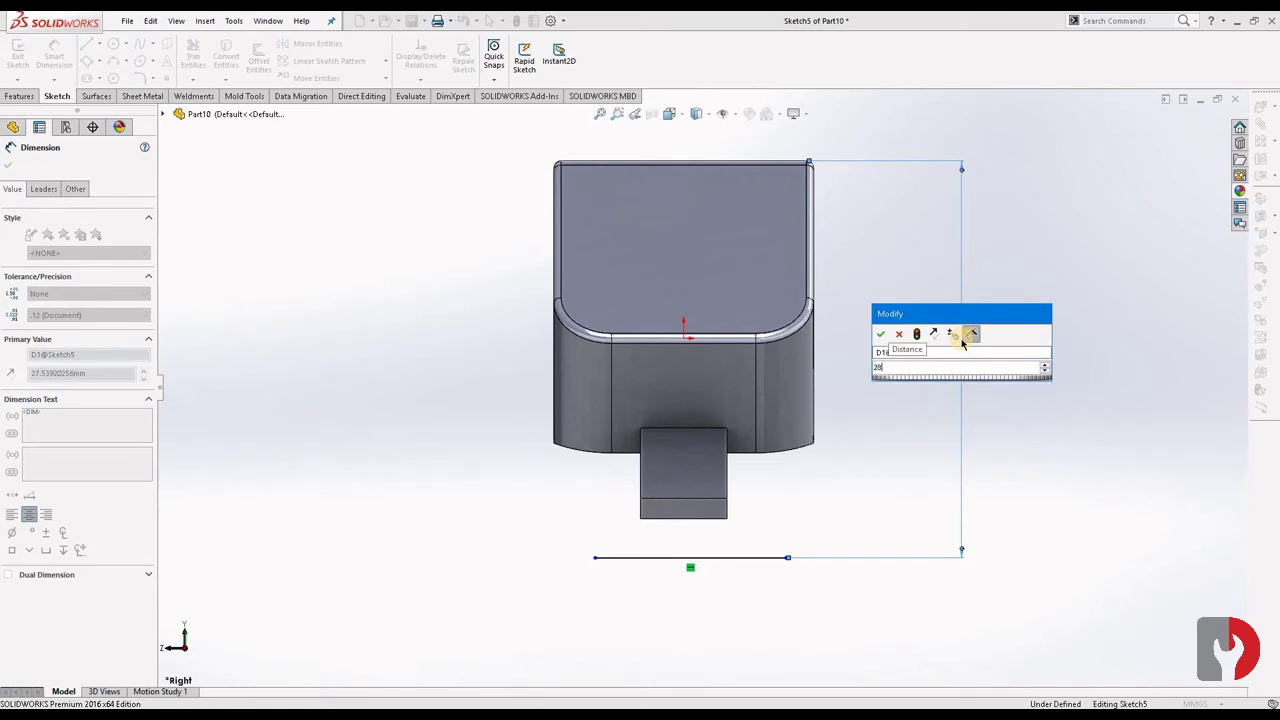
{"action": "key", "text": "Return"}
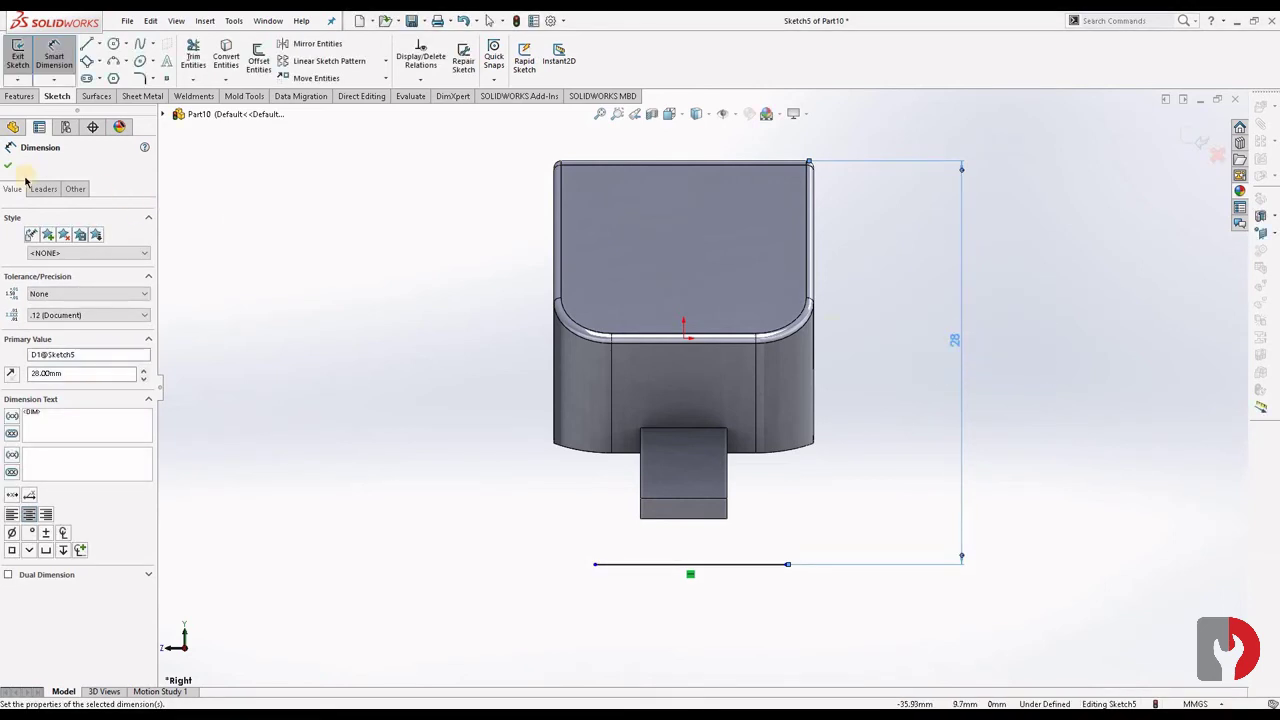
{"action": "left_click", "coordinate": [9, 167]}
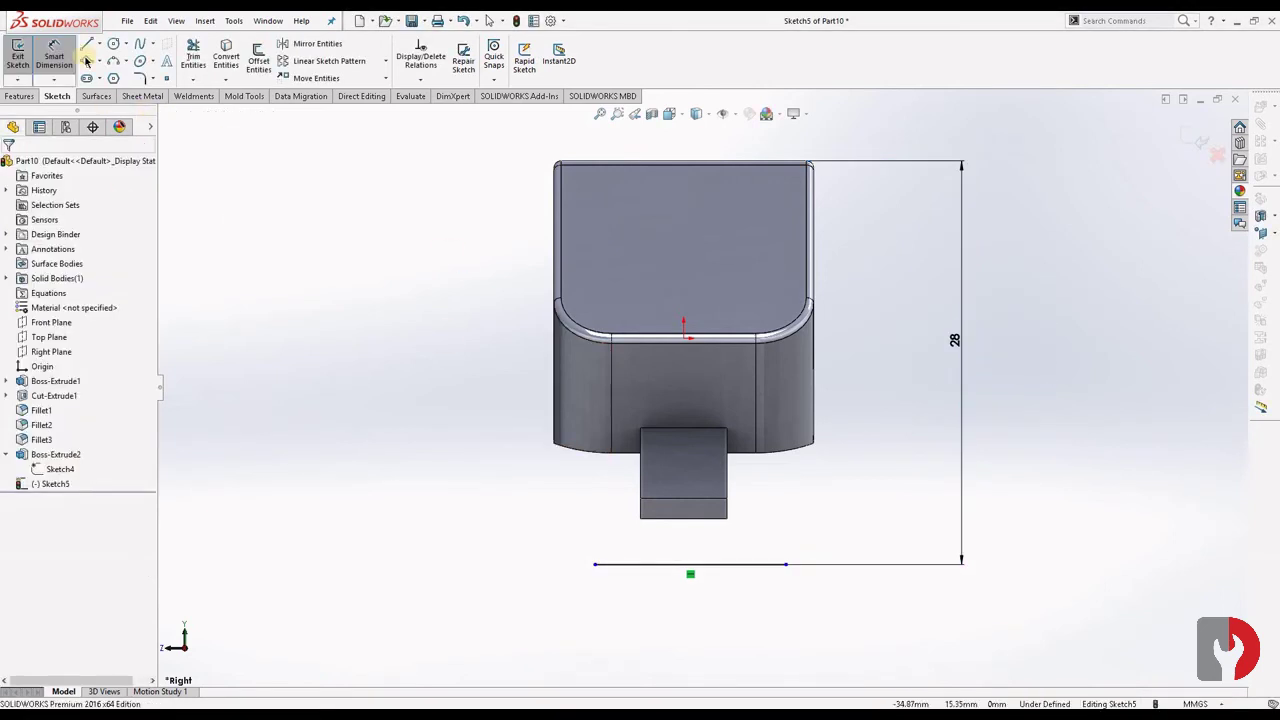
Dimension the bottom line's length to 12 mm
{"action": "scroll", "coordinate": [560, 500], "scroll_direction": "up", "scroll_amount": 2}
{"action": "scroll", "coordinate": [570, 500], "scroll_direction": "up", "scroll_amount": 2}
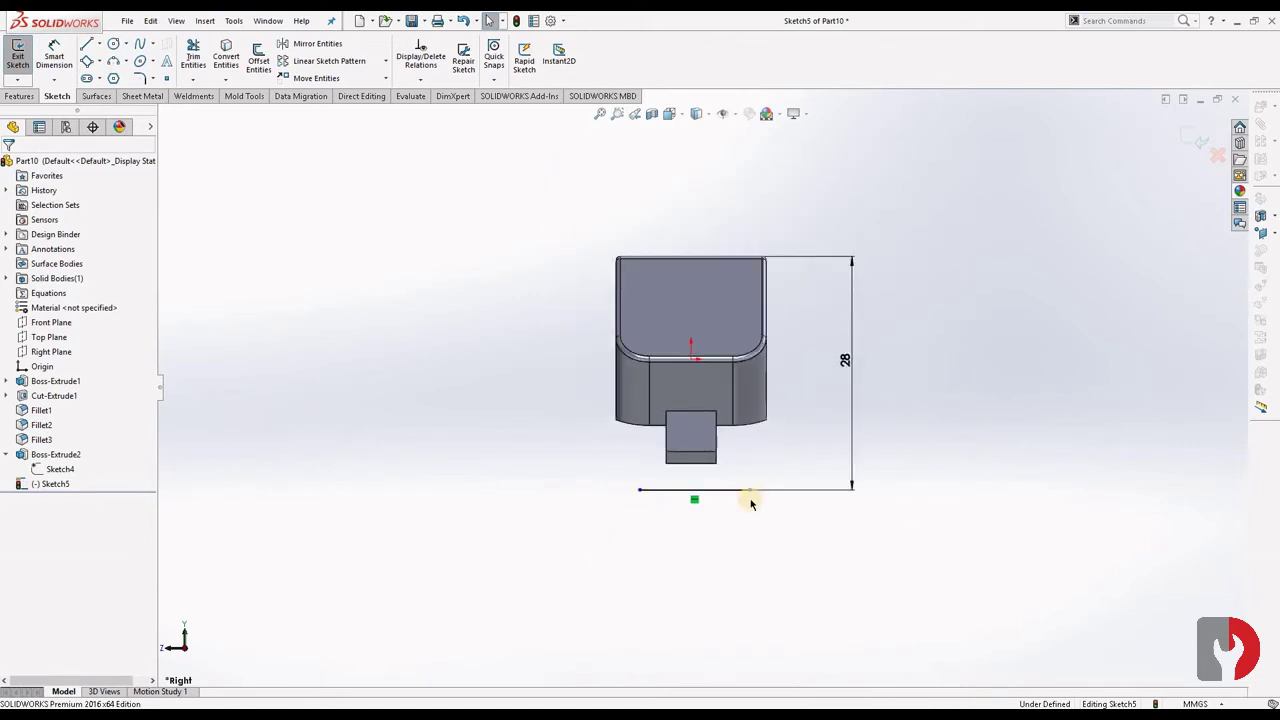
{"action": "scroll", "coordinate": [751, 500], "scroll_direction": "down", "scroll_amount": 1}
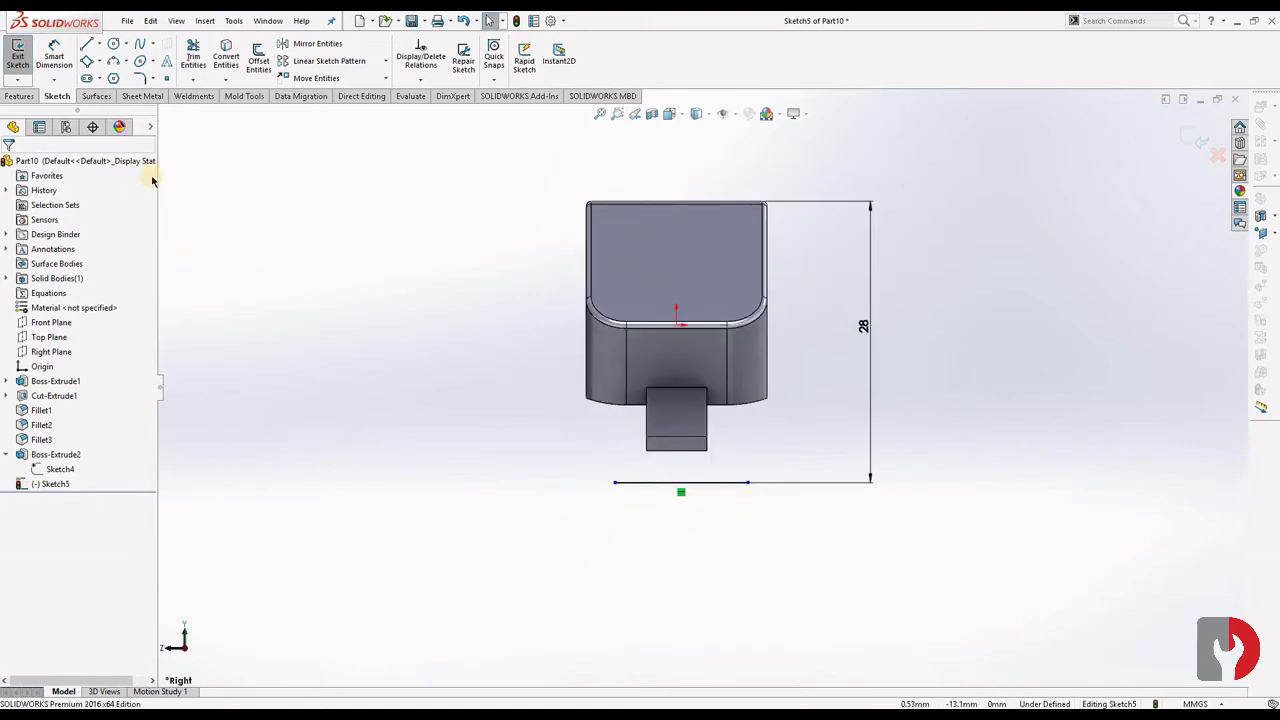
{"action": "left_click", "coordinate": [50, 55]}
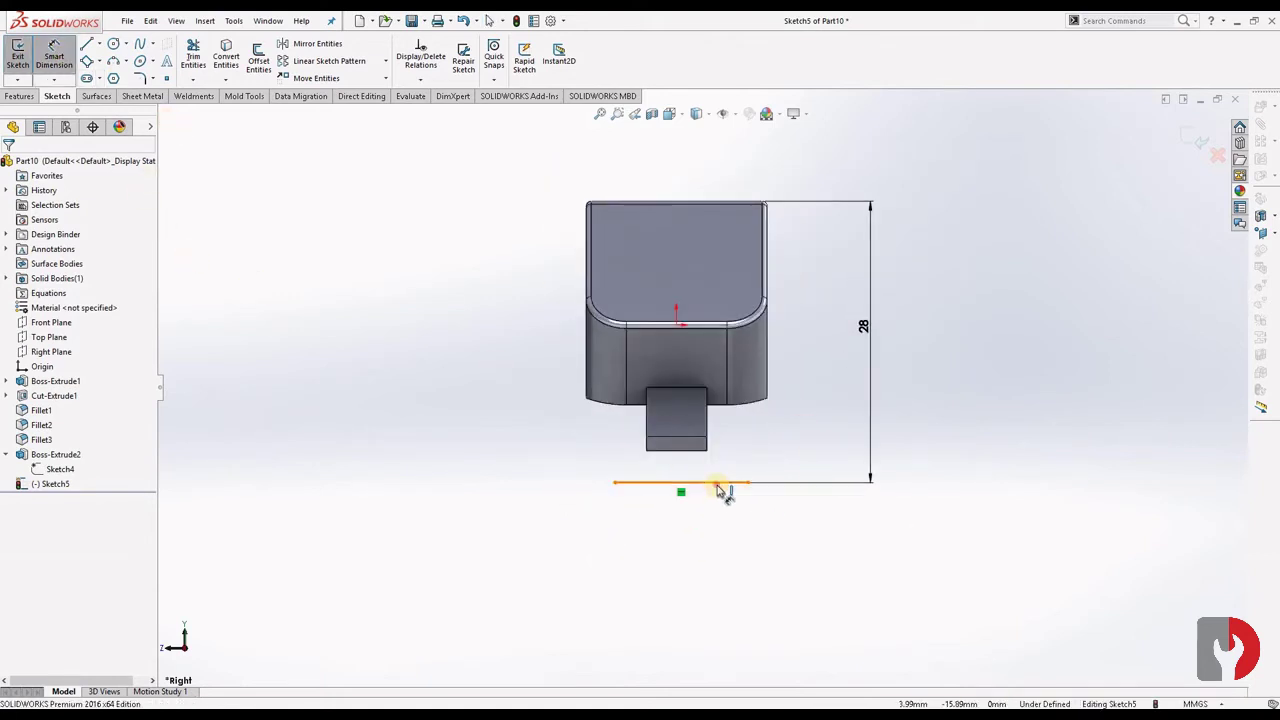
{"action": "left_click", "coordinate": [705, 548]}
{"action": "left_click", "coordinate": [694, 563]}
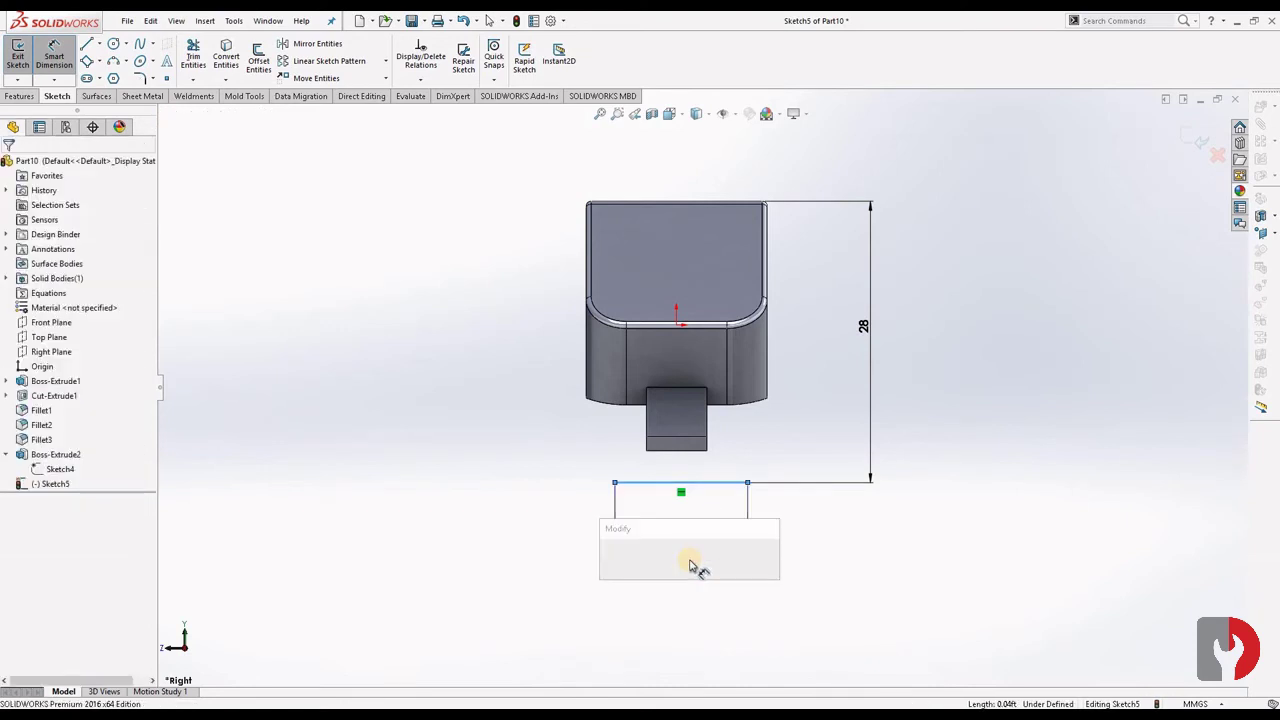
{"action": "type", "text": "12"}
{"action": "key", "text": "Return"}
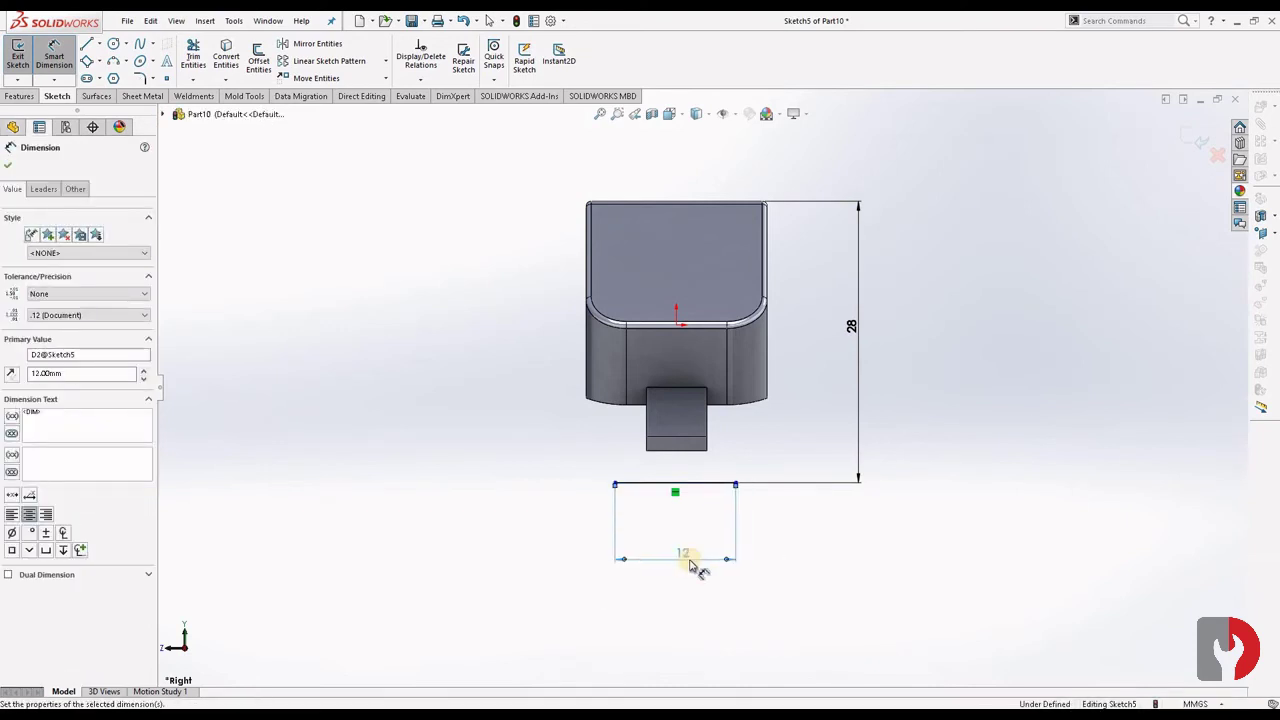
{"action": "left_click", "coordinate": [8, 168]}
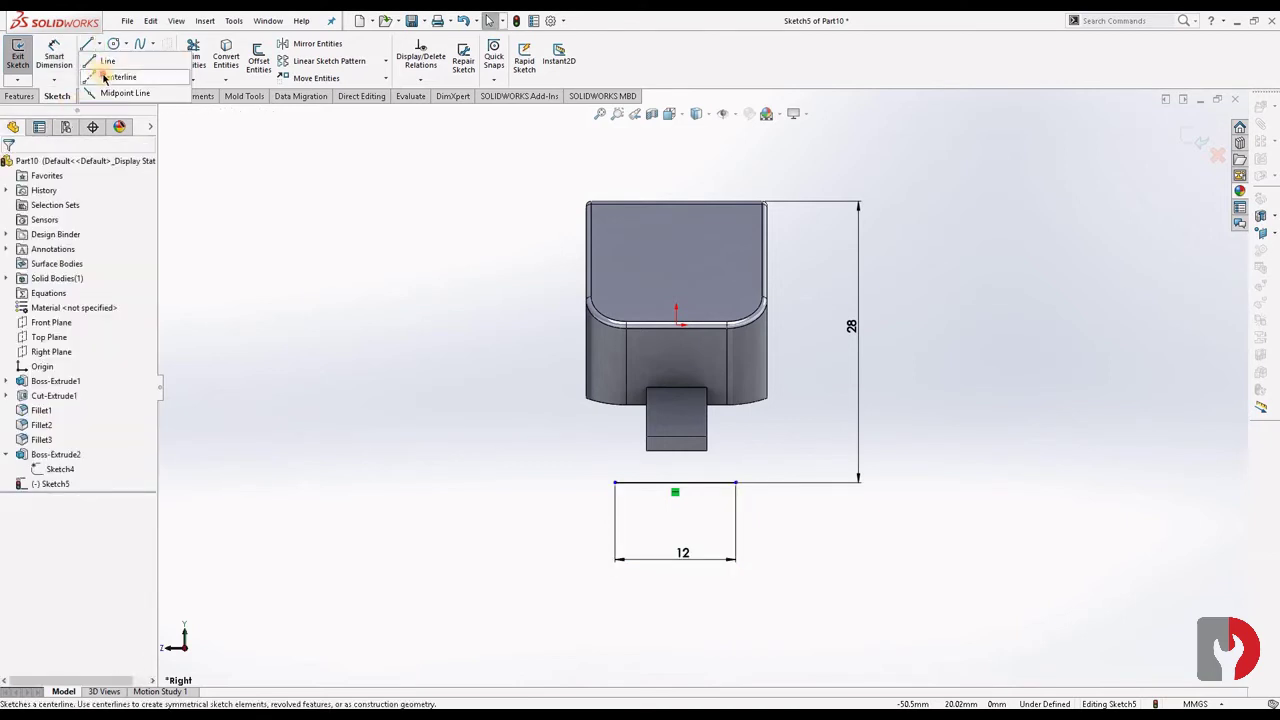
Draw a vertical construction centreline down from the edge midpoint past the 12 mm line
{"action": "right_click_drag", "start_coordinate": [695, 287], "coordinate": [677, 330]}
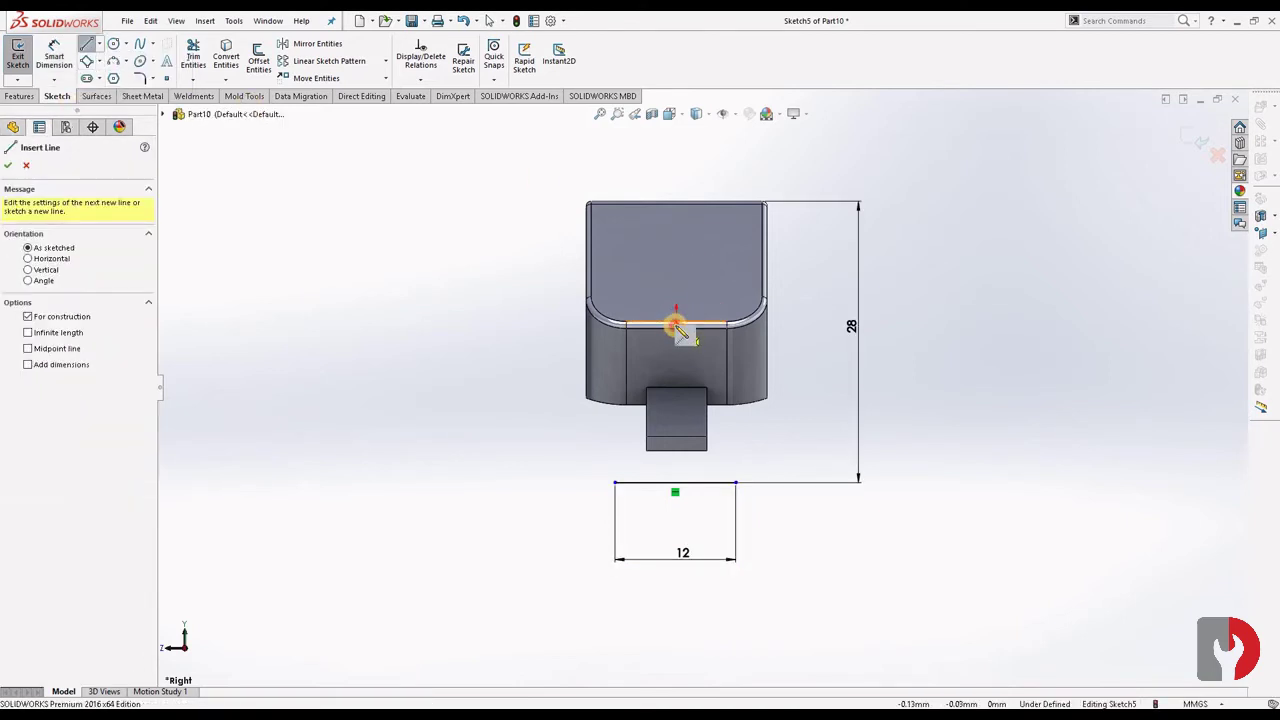
{"action": "left_click", "coordinate": [677, 324]}
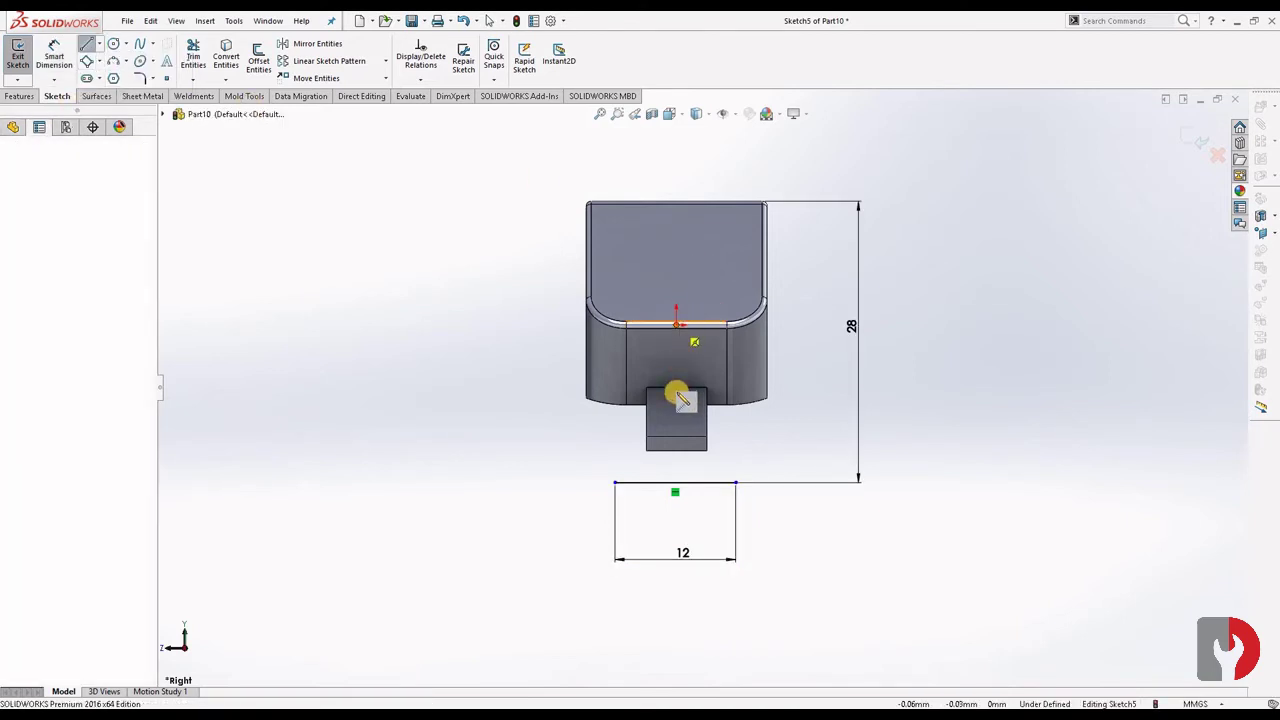
{"action": "left_click", "coordinate": [677, 585]}
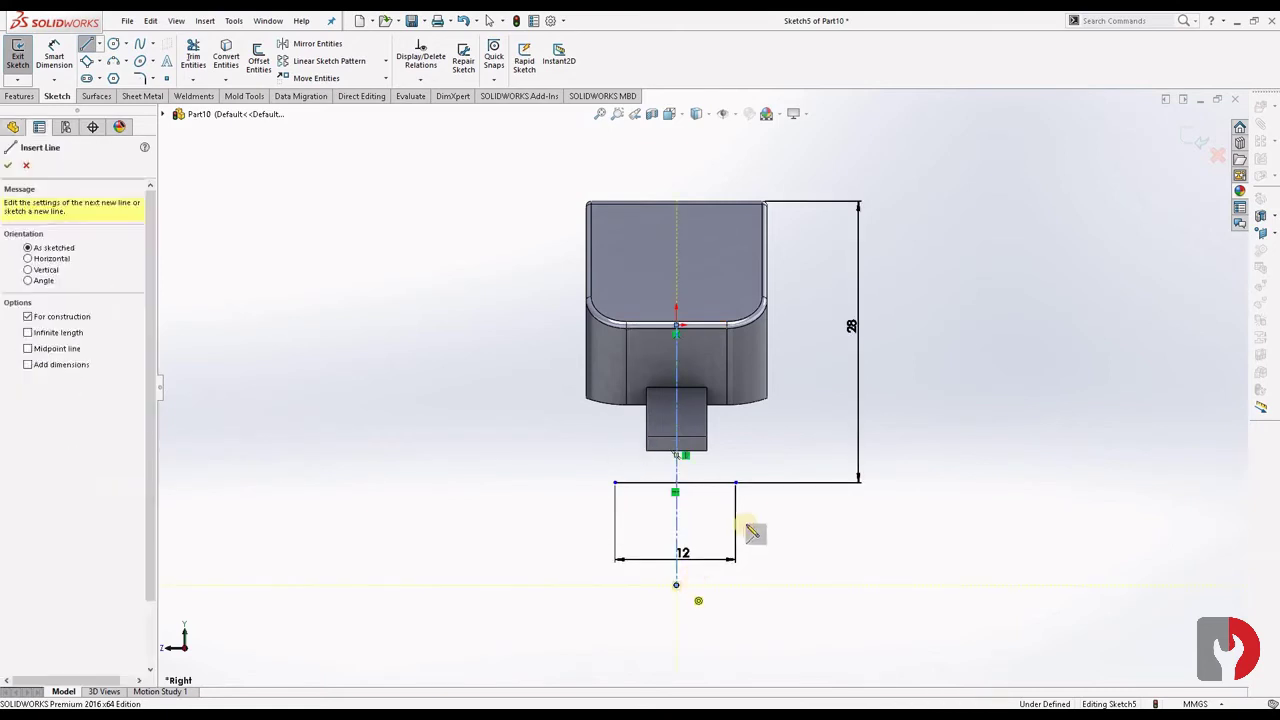
{"action": "key", "text": "Escape"}
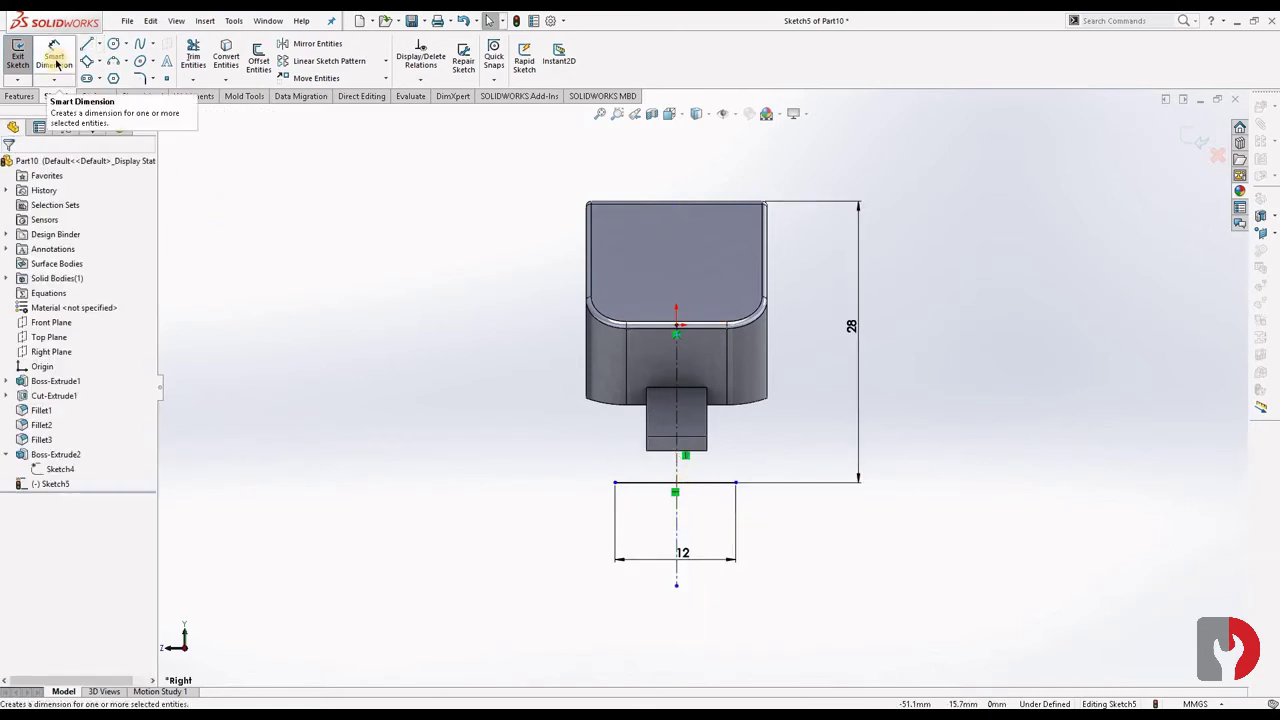
Make the bottom line's endpoints symmetric about the centreline
{"action": "left_click", "coordinate": [737, 486]}
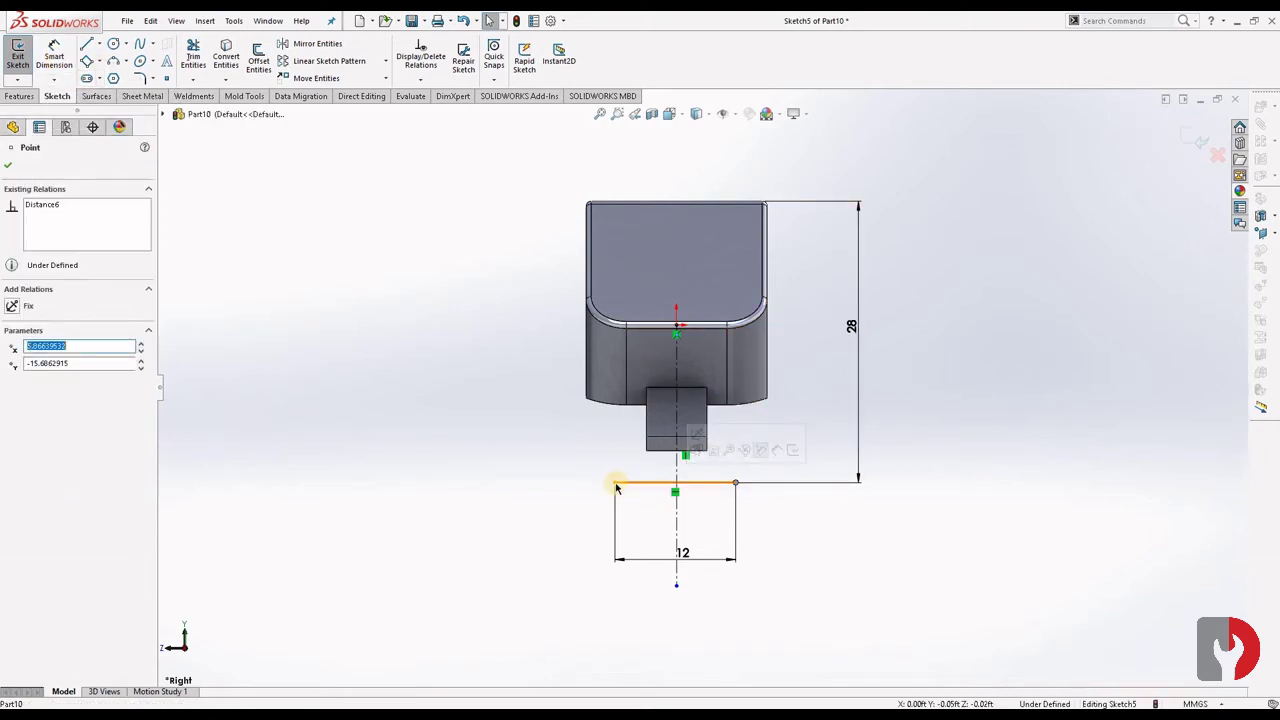
{"action": "left_click", "coordinate": [615, 483], "text": "ctrl"}
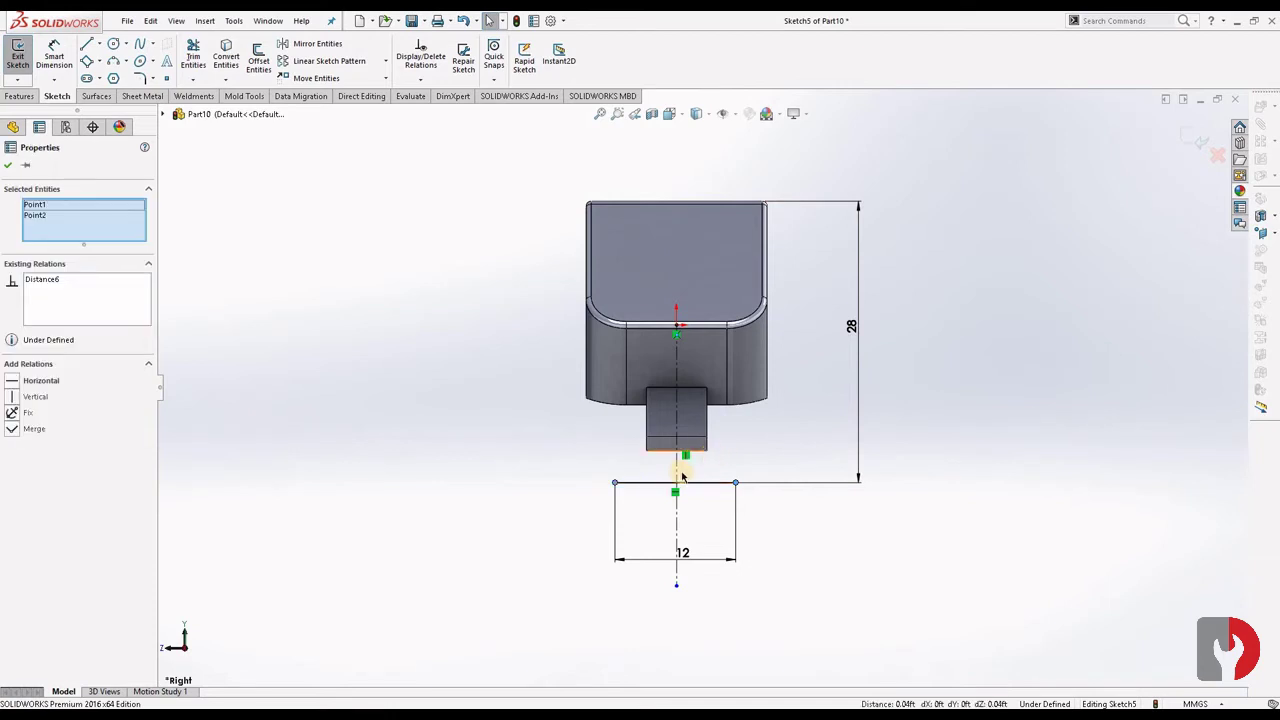
{"action": "left_click", "coordinate": [676, 466], "text": "ctrl"}
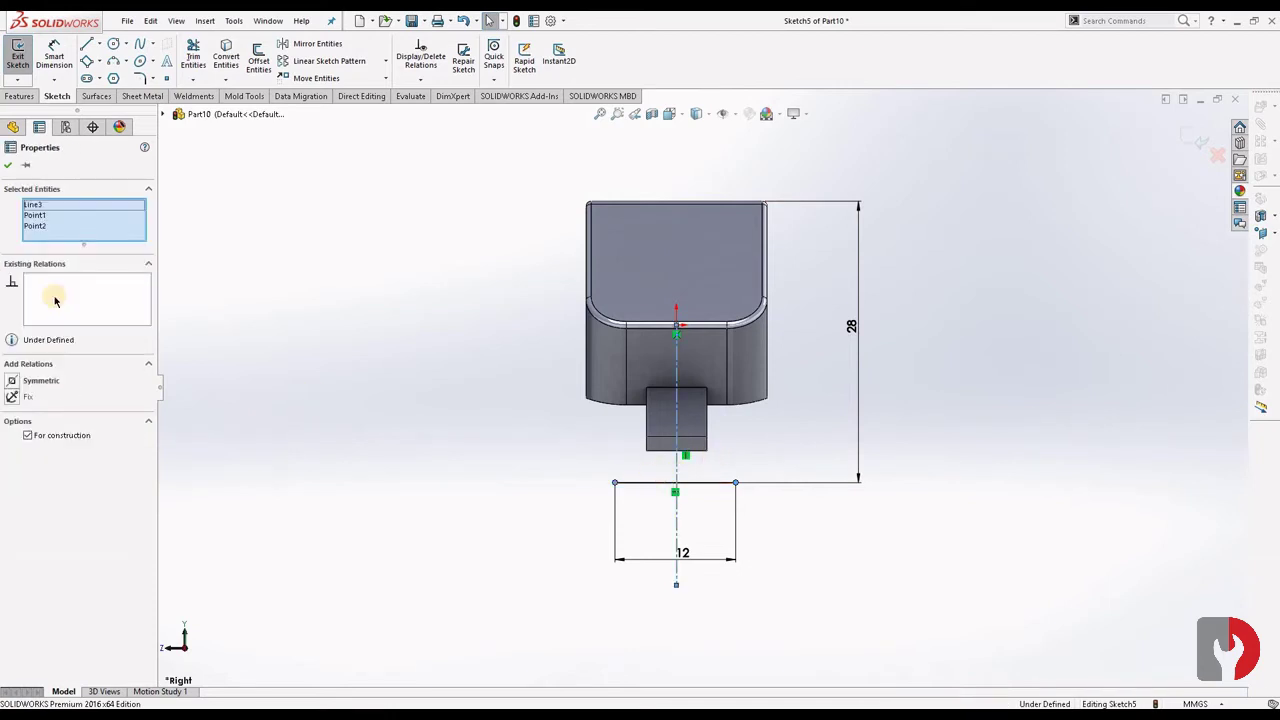
{"action": "left_click", "coordinate": [13, 381]}
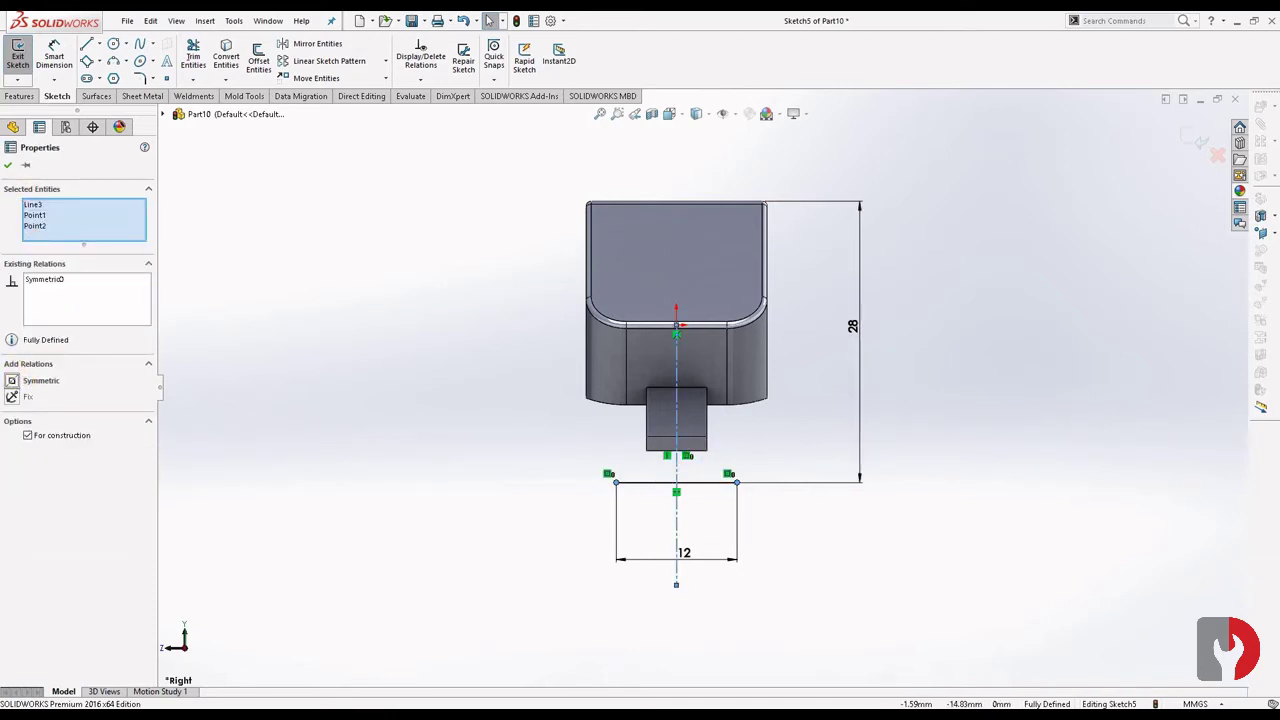
{"action": "key", "text": "Escape"}
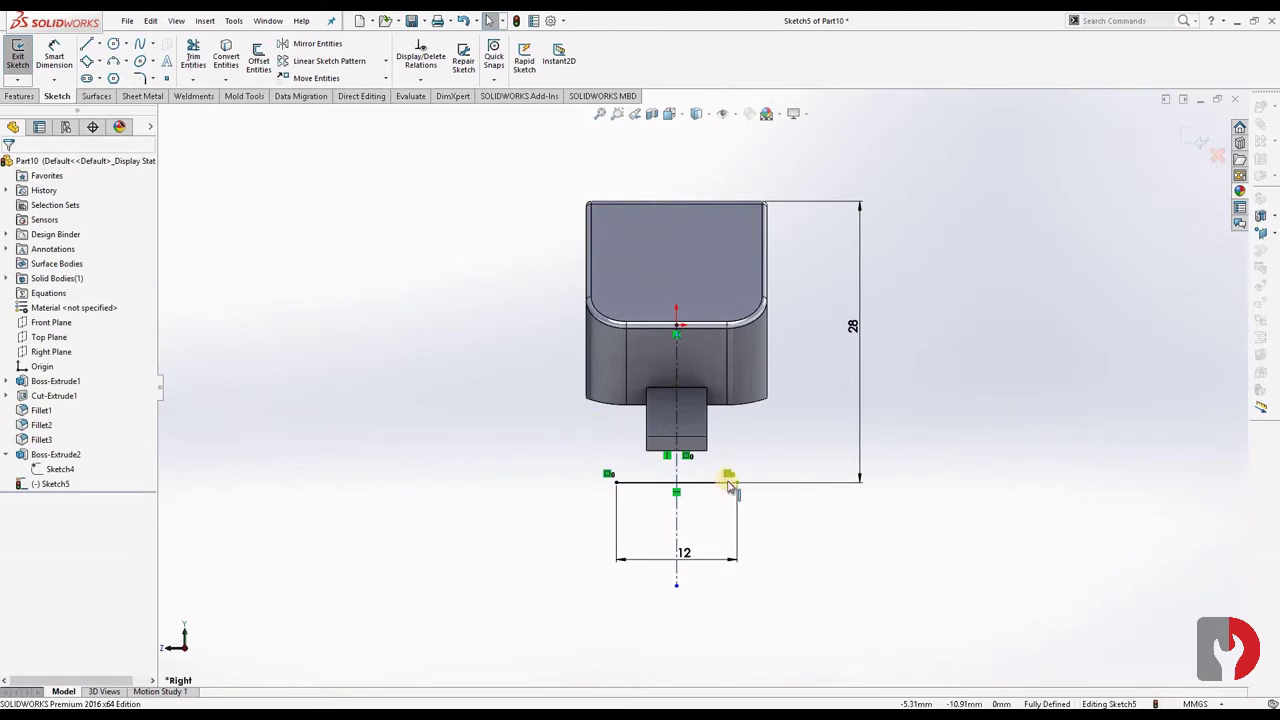
Draw a short vertical line rising from the 12 mm line's right endpoint
{"action": "scroll", "coordinate": [735, 478], "scroll_direction": "down", "scroll_amount": 1}
{"action": "scroll", "coordinate": [737, 474], "scroll_direction": "down", "scroll_amount": 2}
{"action": "scroll", "coordinate": [380, 257], "scroll_direction": "up", "scroll_amount": 1}
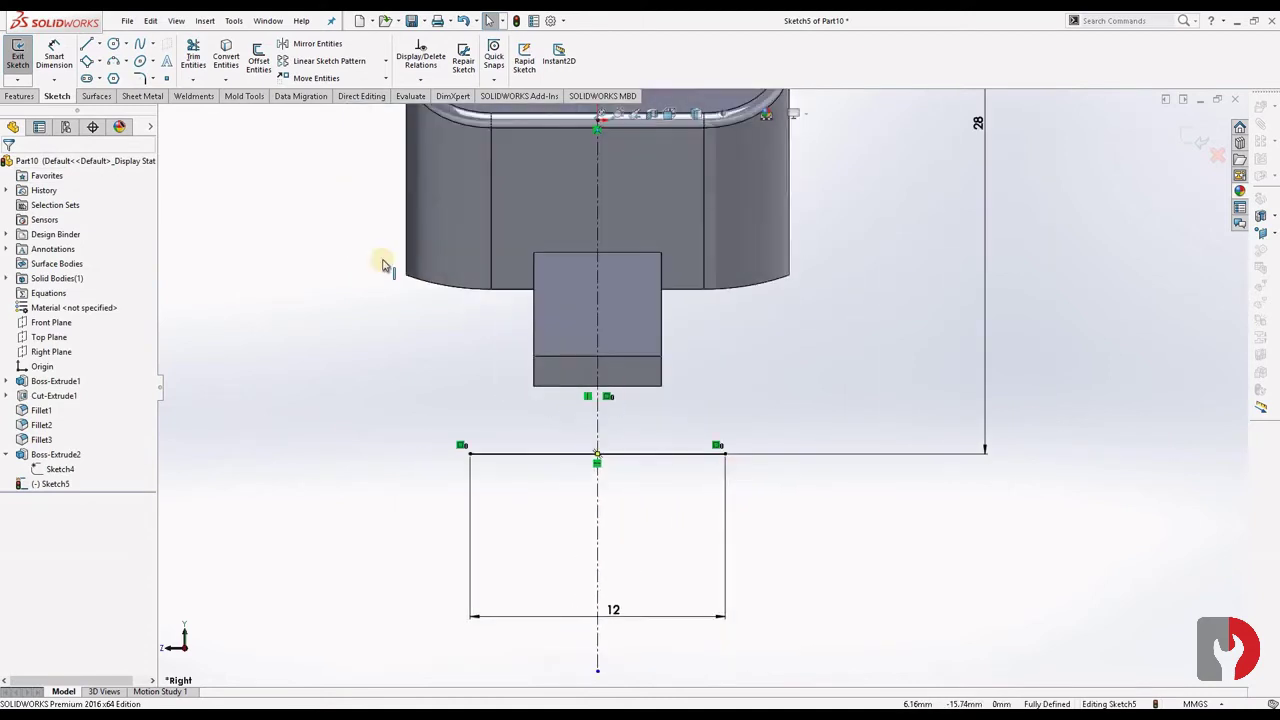
{"action": "left_click", "coordinate": [95, 47]}
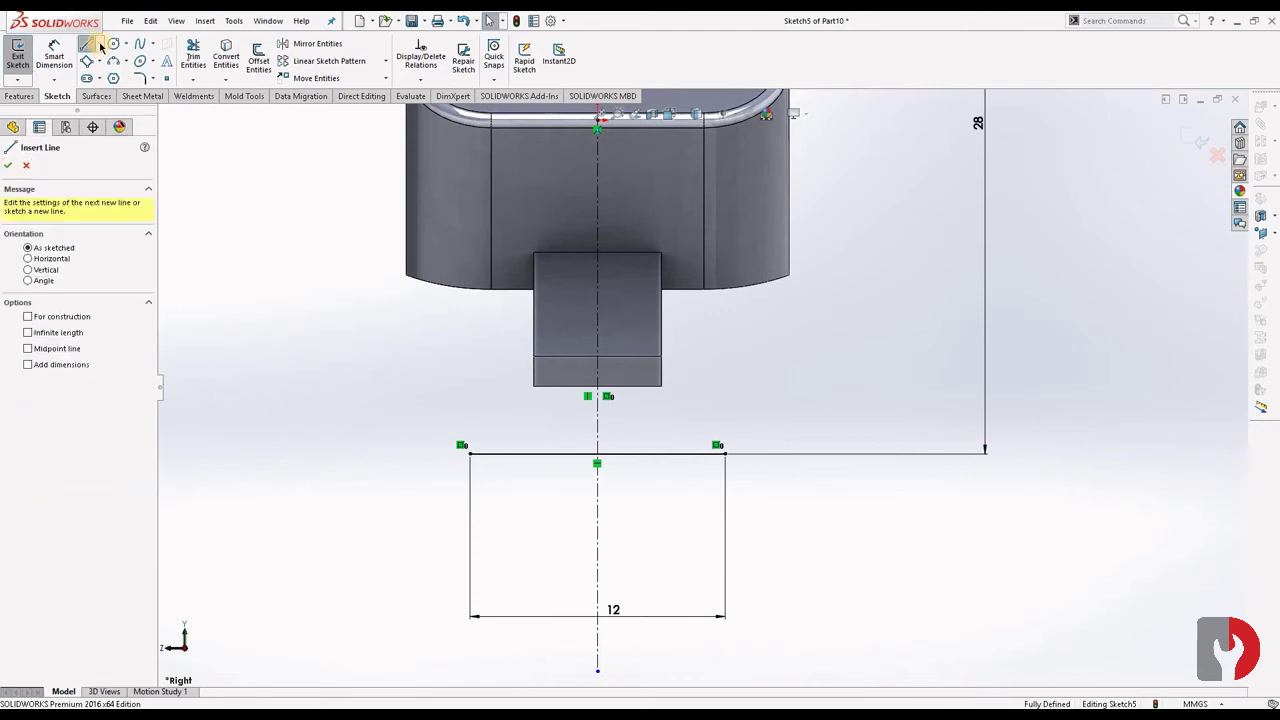
{"action": "left_click", "coordinate": [724, 443]}
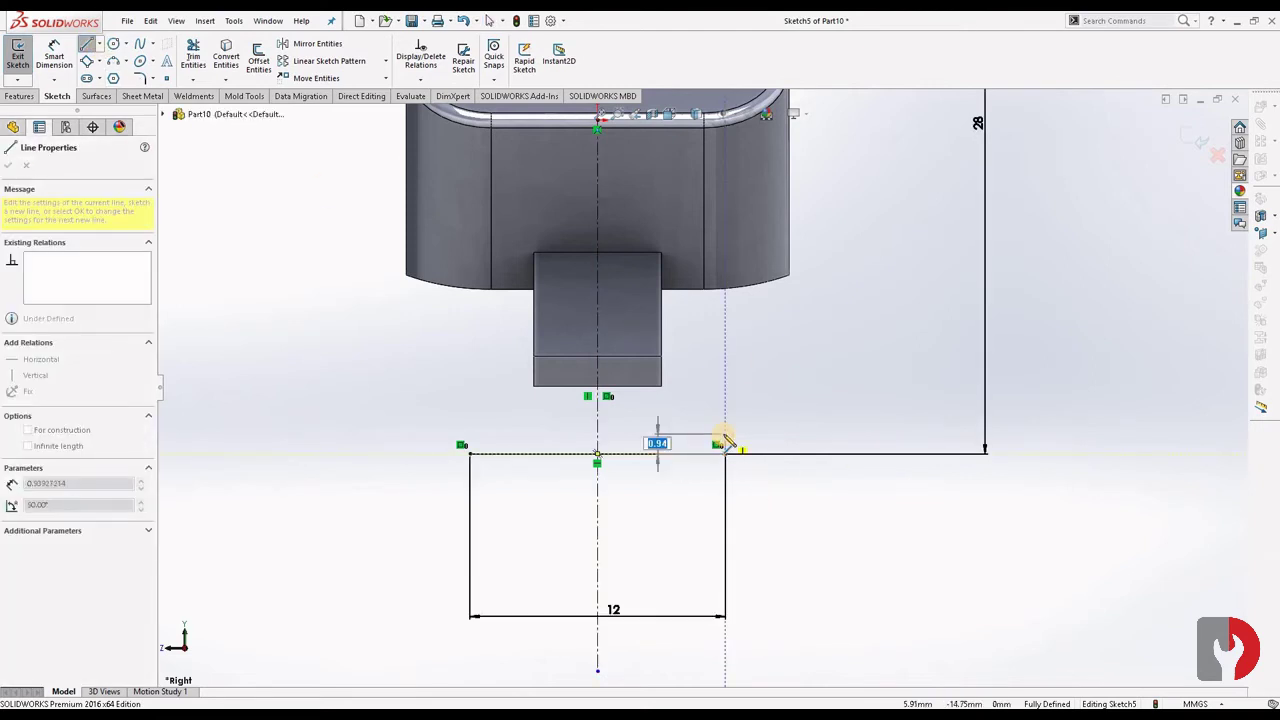
{"action": "left_click", "coordinate": [723, 434]}
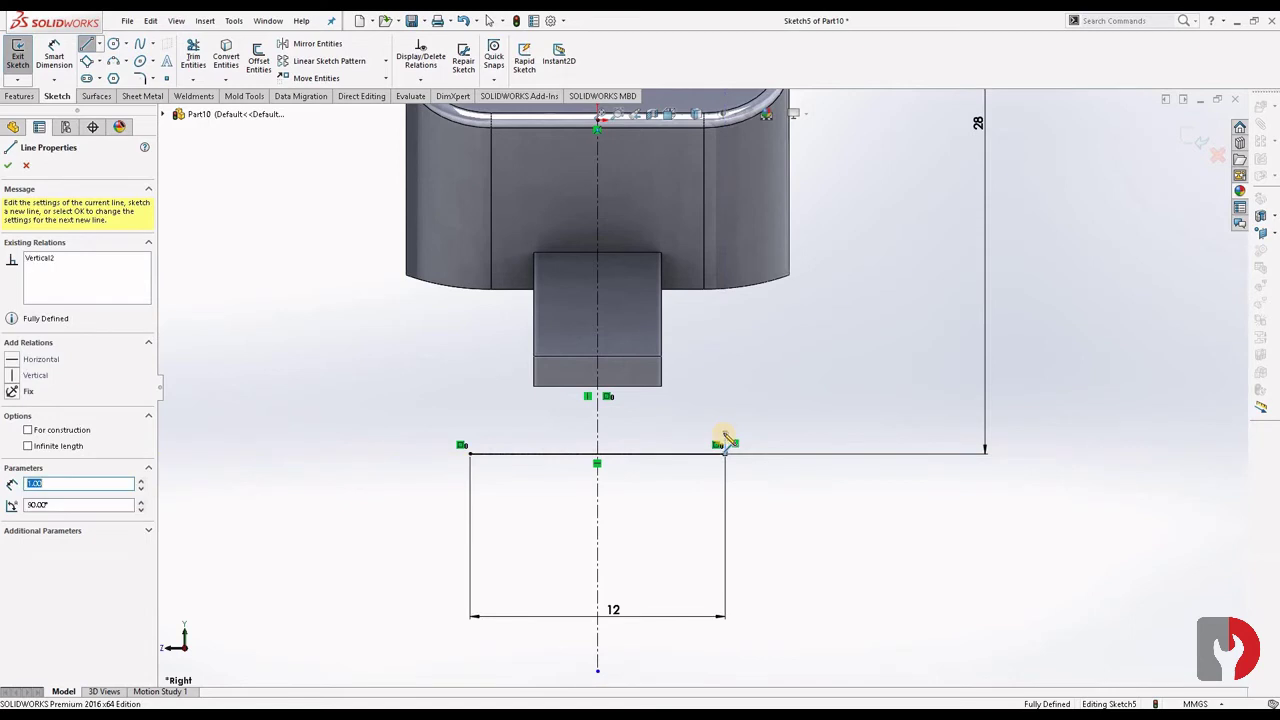
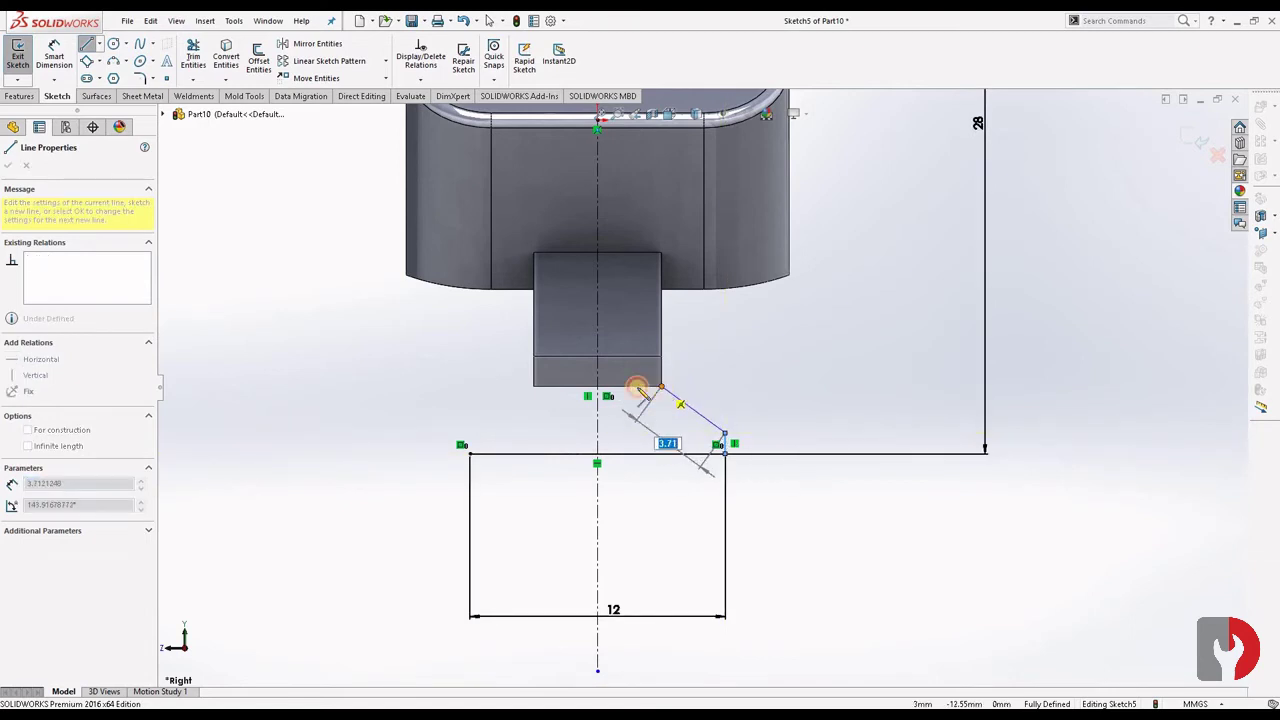
Draw the bottom edge, left slanted side and short vertical edge to close the flared profile
{"action": "left_click", "coordinate": [640, 388]}
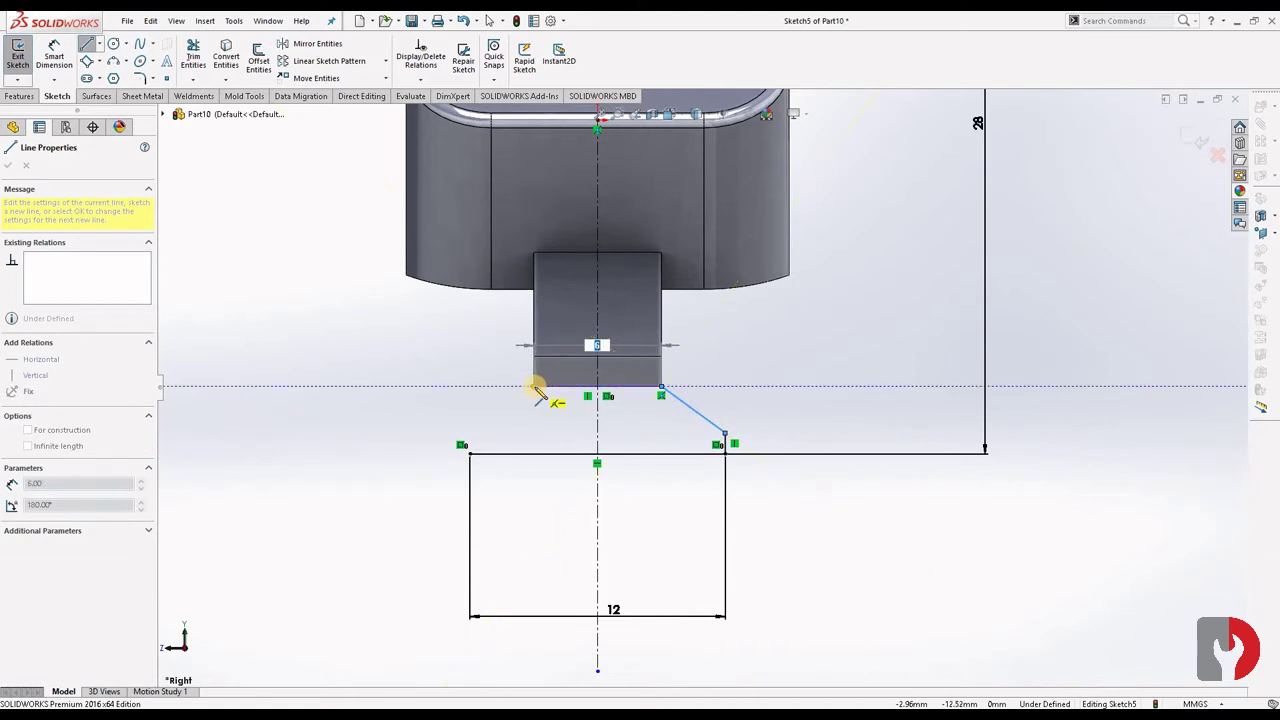
{"action": "left_click", "coordinate": [535, 388]}
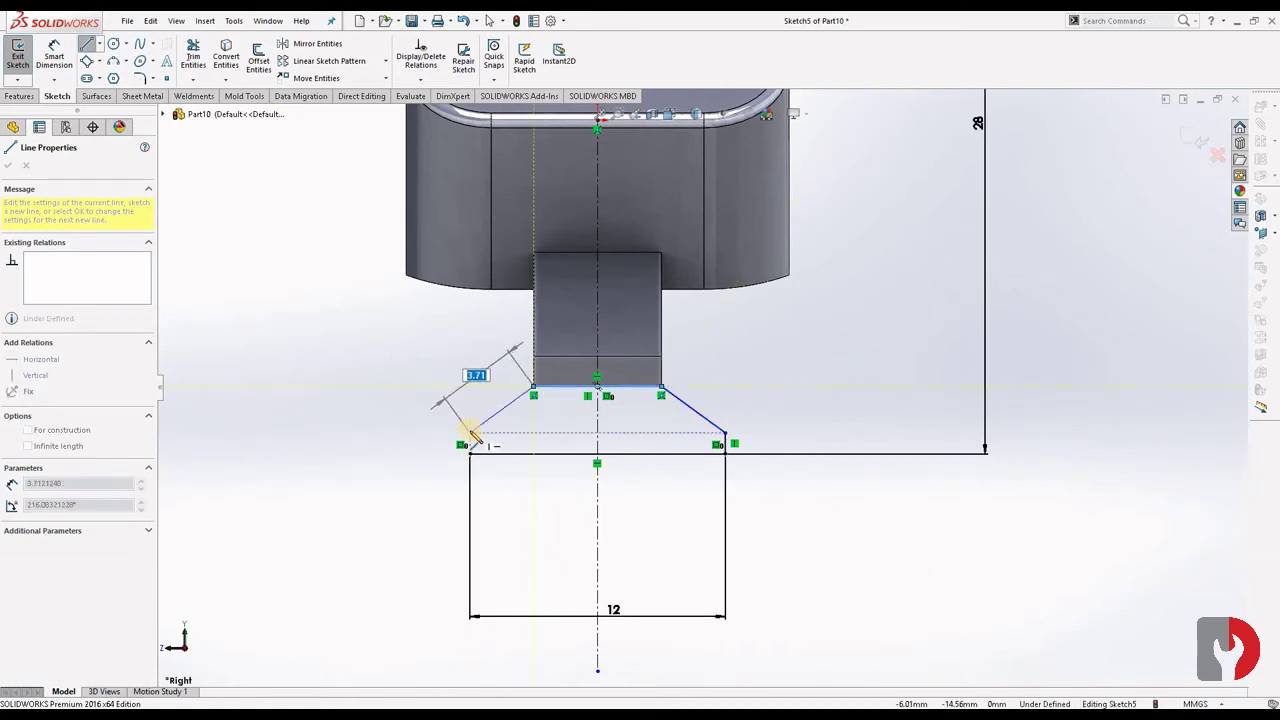
{"action": "left_click", "coordinate": [470, 432]}
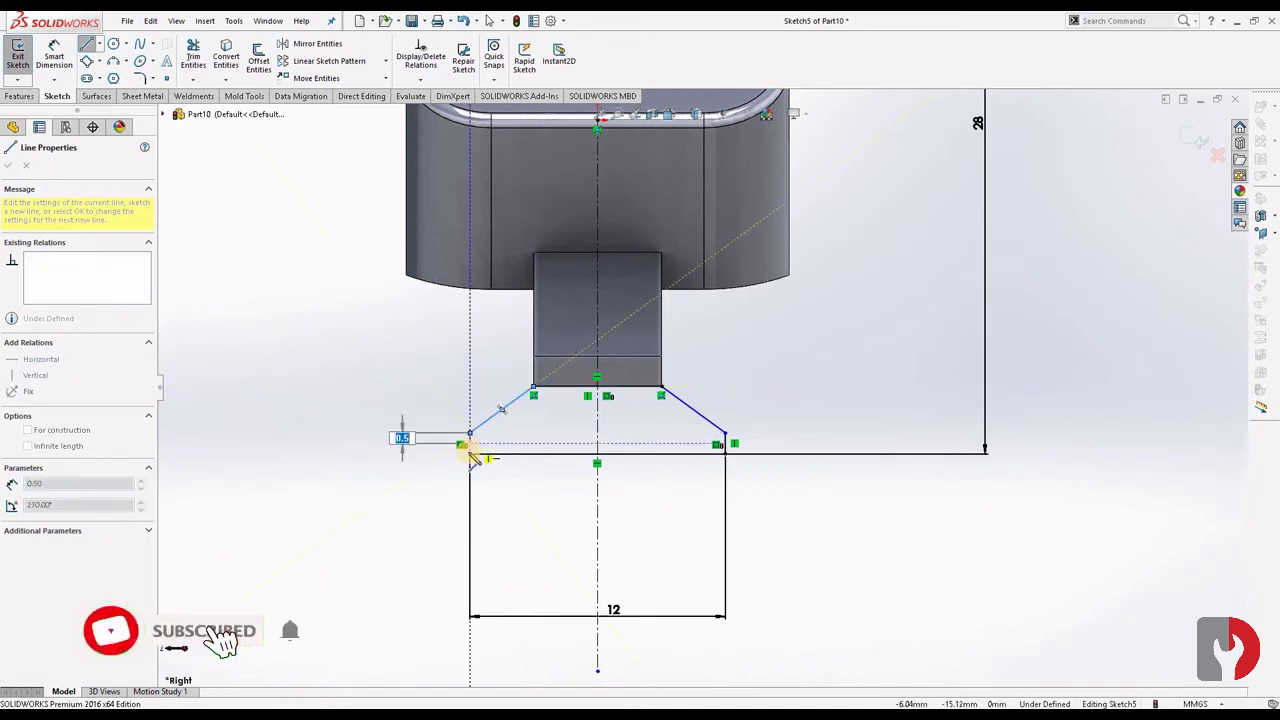
{"action": "left_click", "coordinate": [469, 452]}
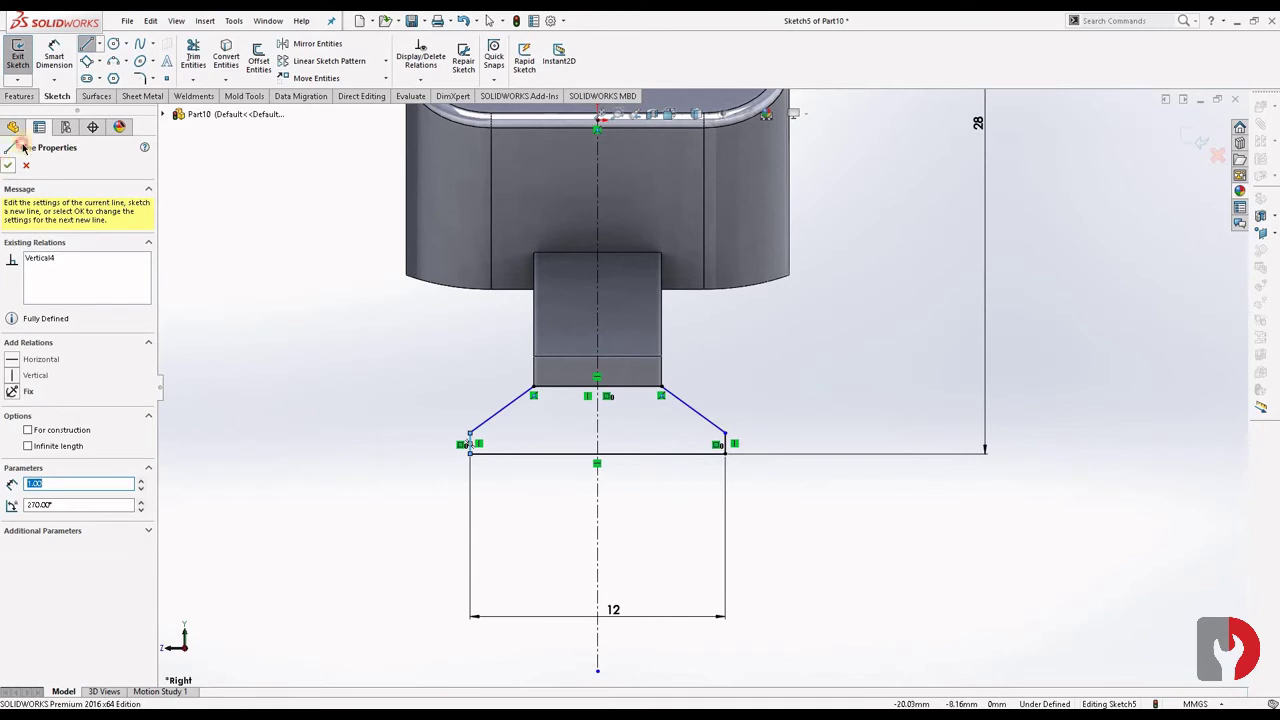
Dimension the right corner angle between the slanted and vertical lines at 126.08°
{"action": "left_click", "coordinate": [54, 50]}
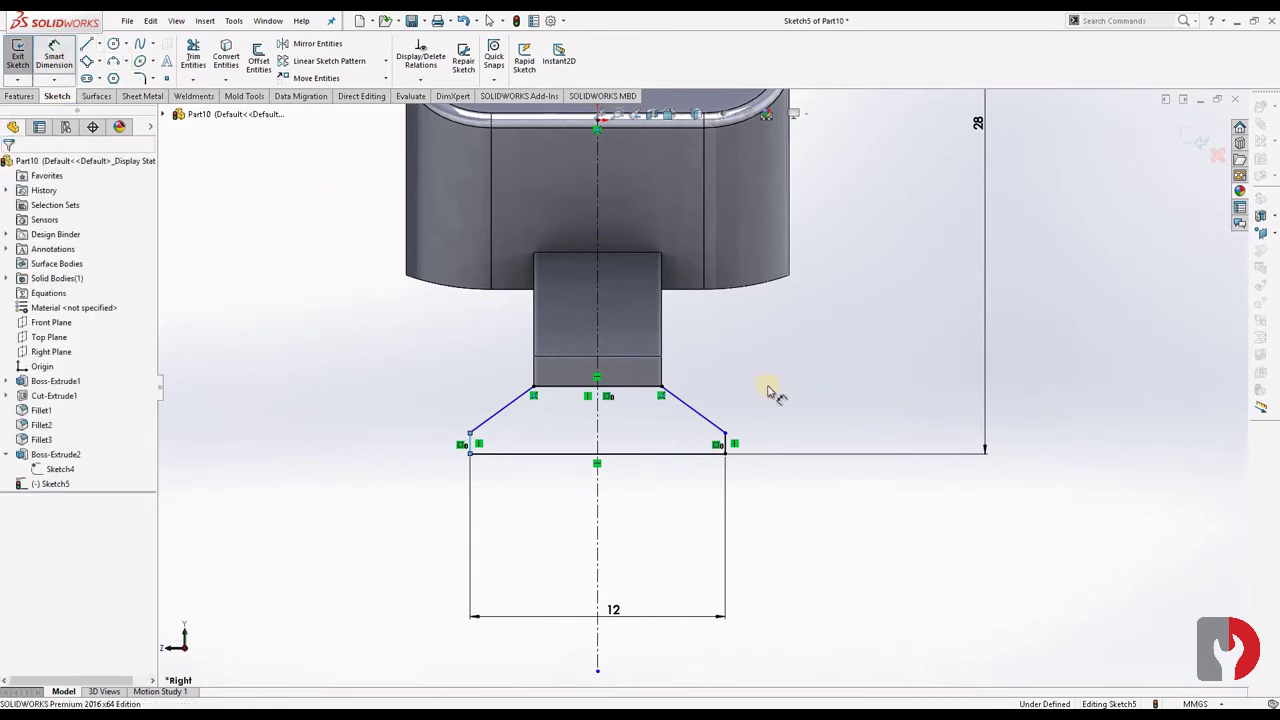
{"action": "left_click", "coordinate": [713, 437]}
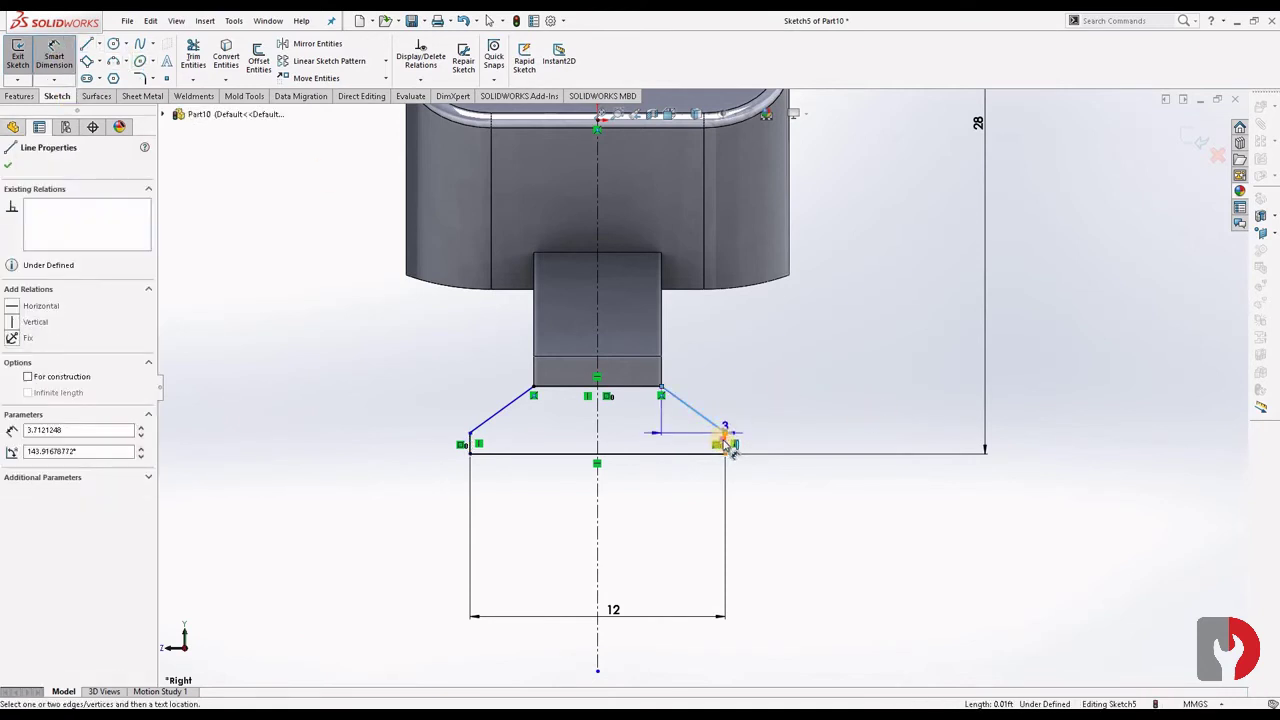
{"action": "left_click", "coordinate": [727, 444]}
{"action": "left_click", "coordinate": [686, 440]}
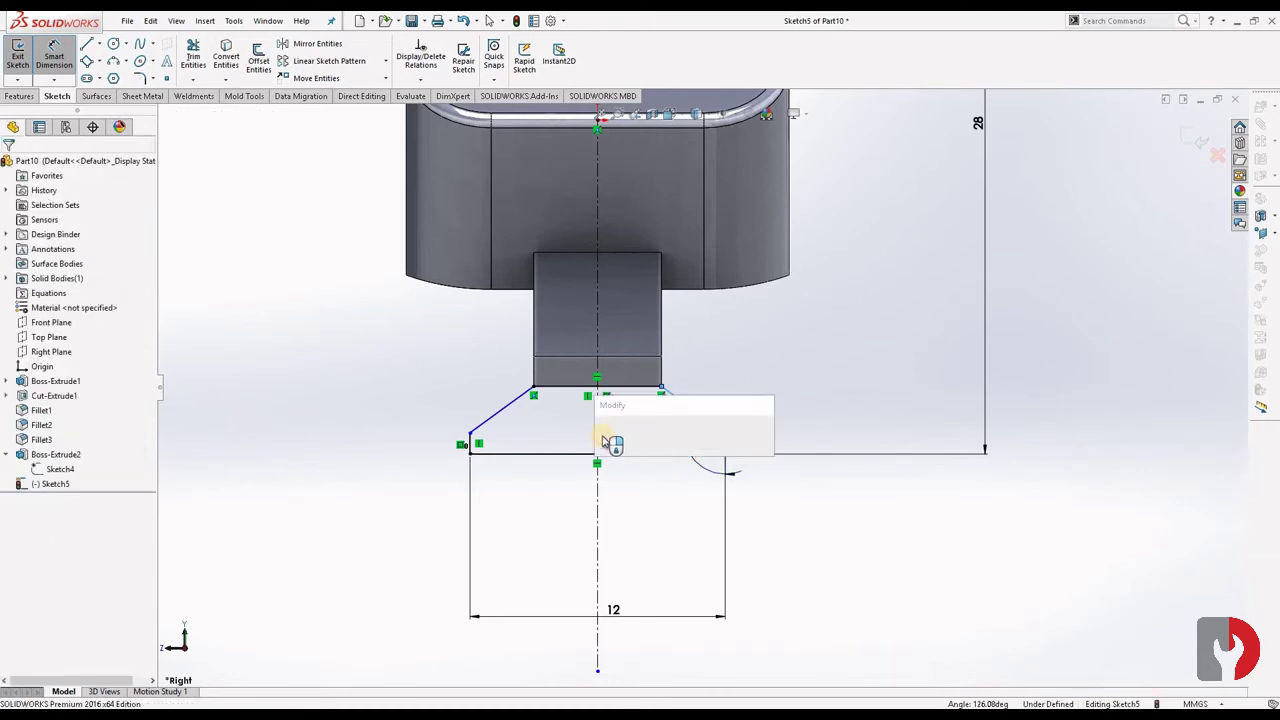
{"action": "key", "text": "Return"}
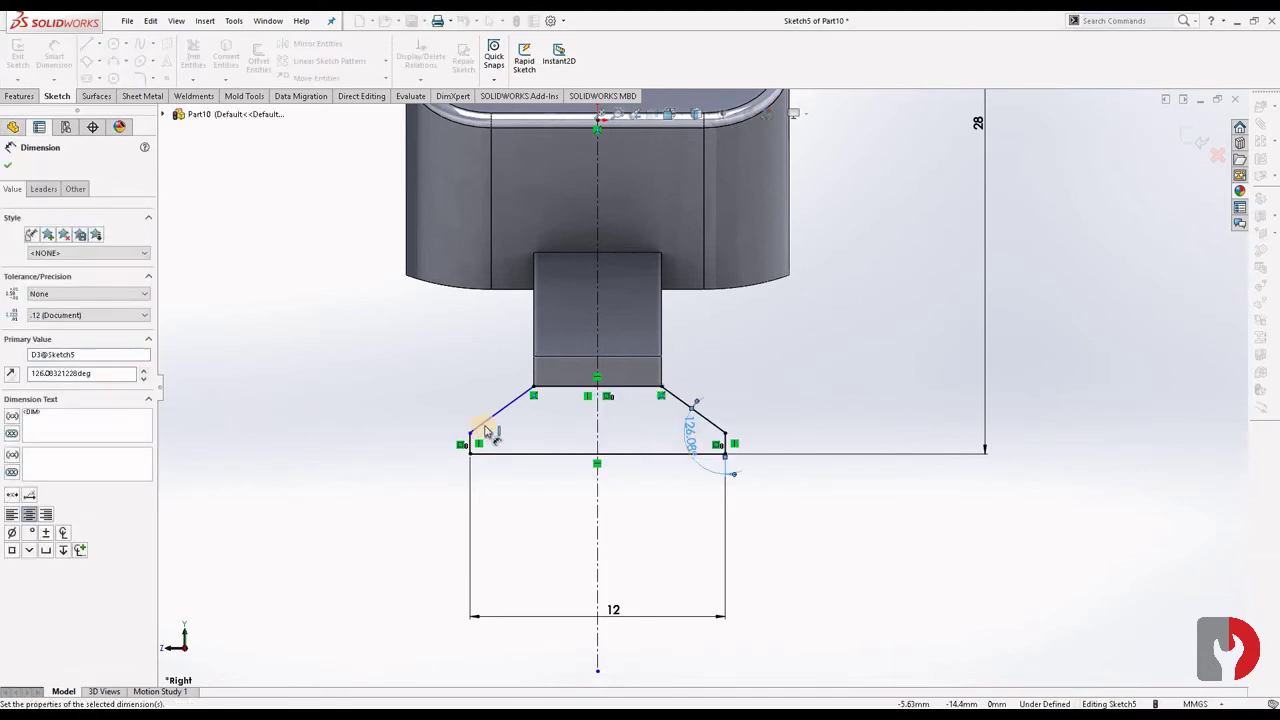
Dimension the left corner angle at 126.08° and exit the sketch
{"action": "left_click", "coordinate": [477, 441]}
{"action": "left_click", "coordinate": [476, 443]}
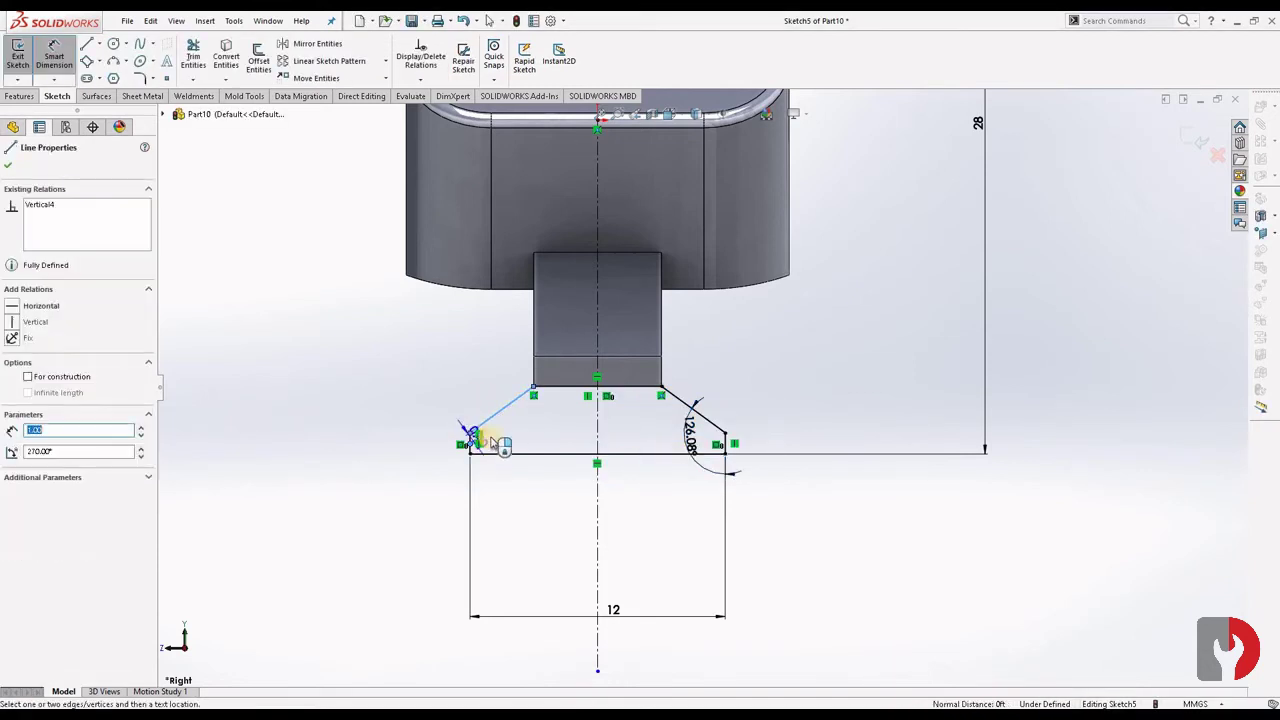
{"action": "left_click", "coordinate": [505, 416]}
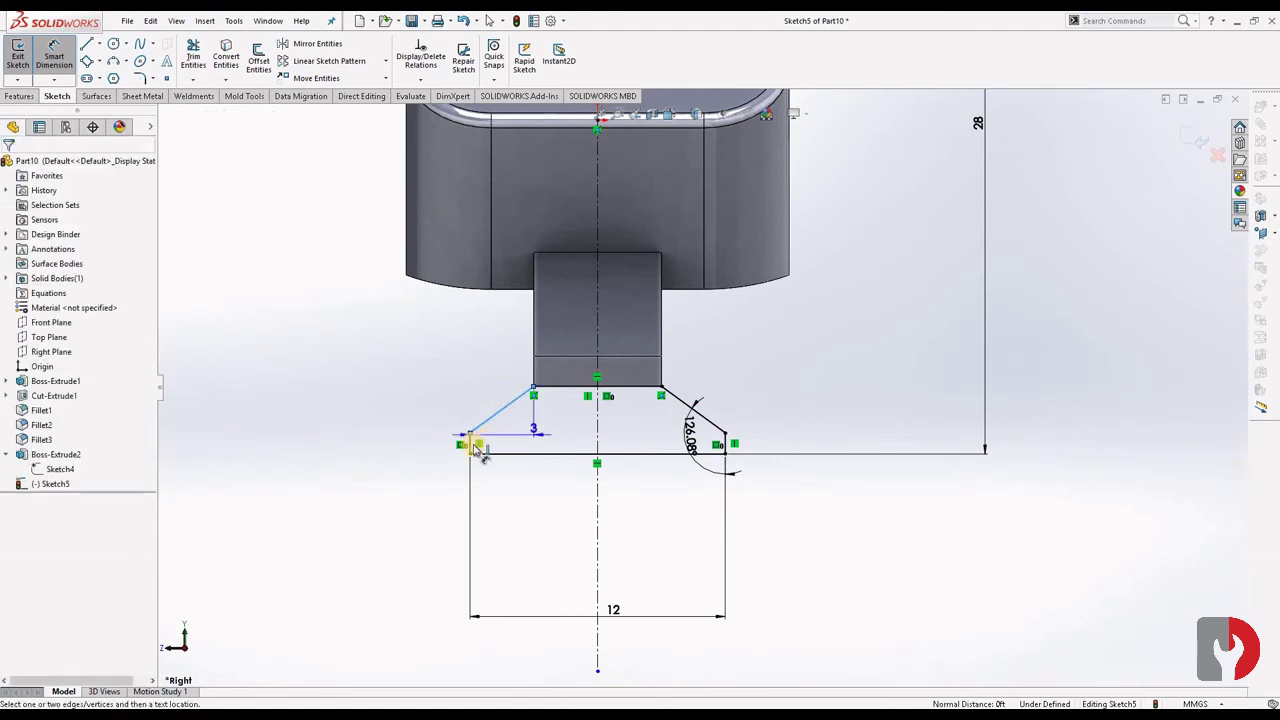
{"action": "left_click", "coordinate": [478, 445]}
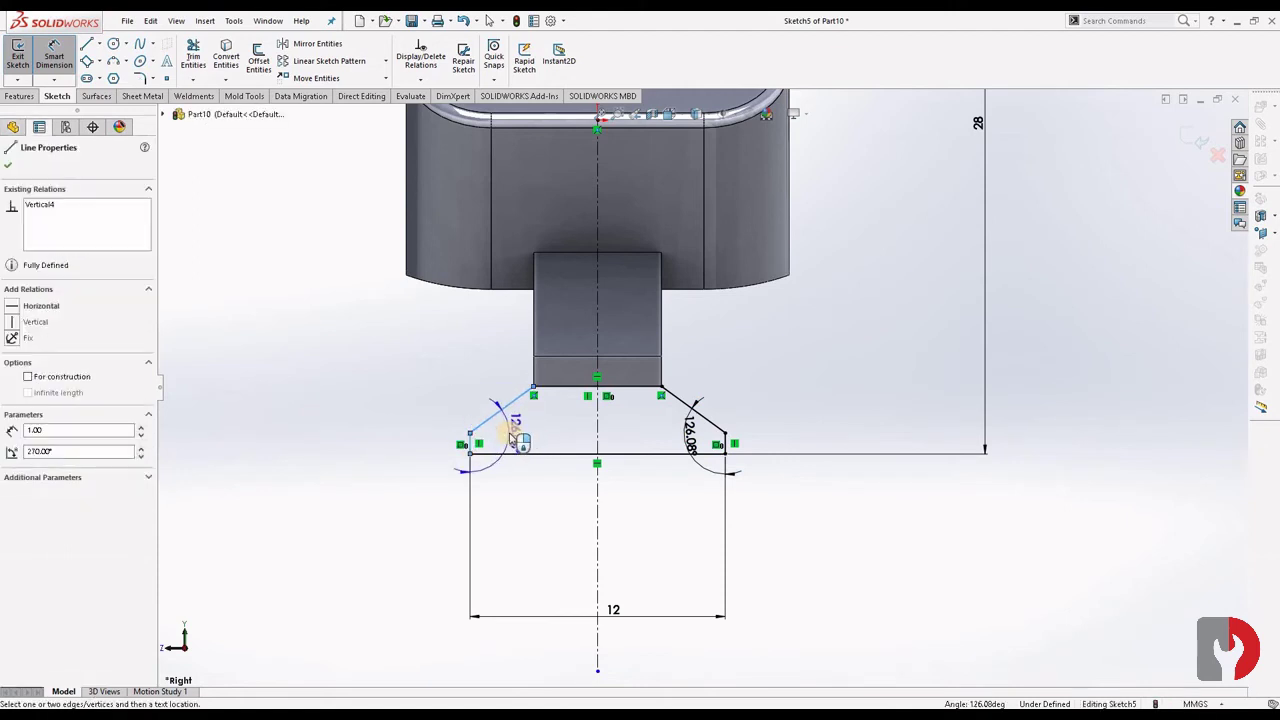
{"action": "left_click", "coordinate": [524, 458]}
{"action": "left_click", "coordinate": [524, 458]}
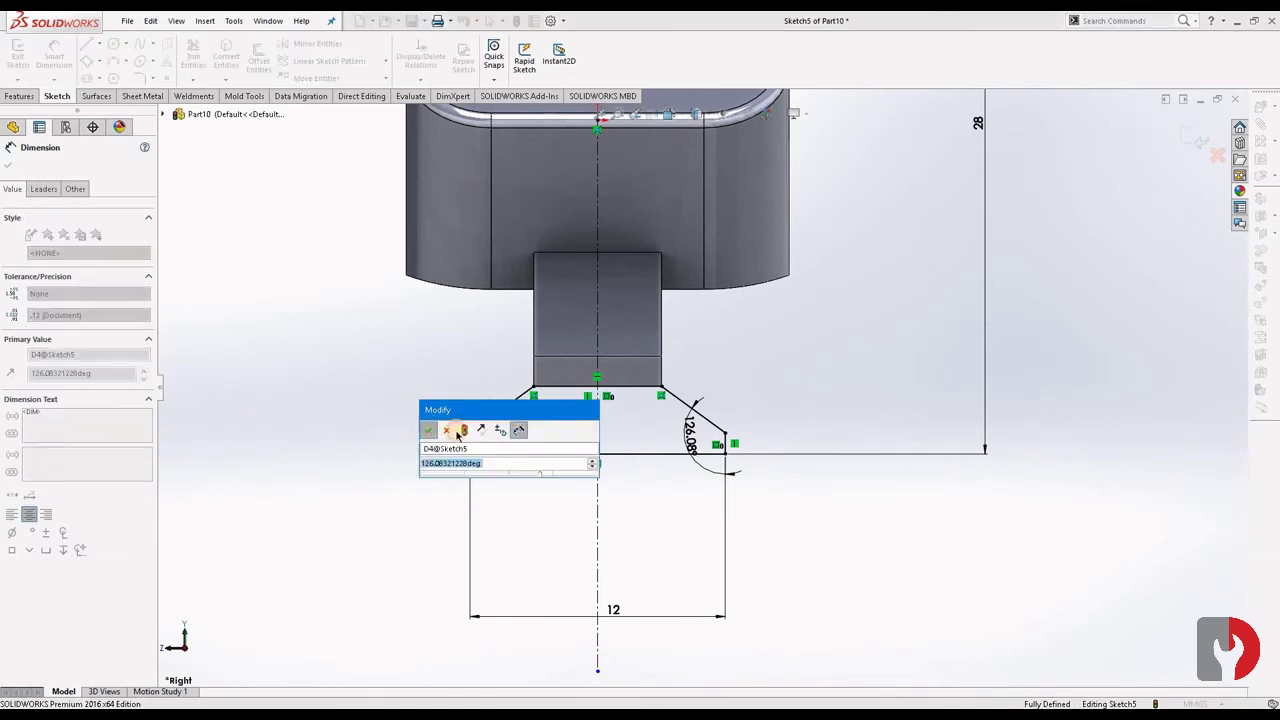
{"action": "key", "text": "Return"}
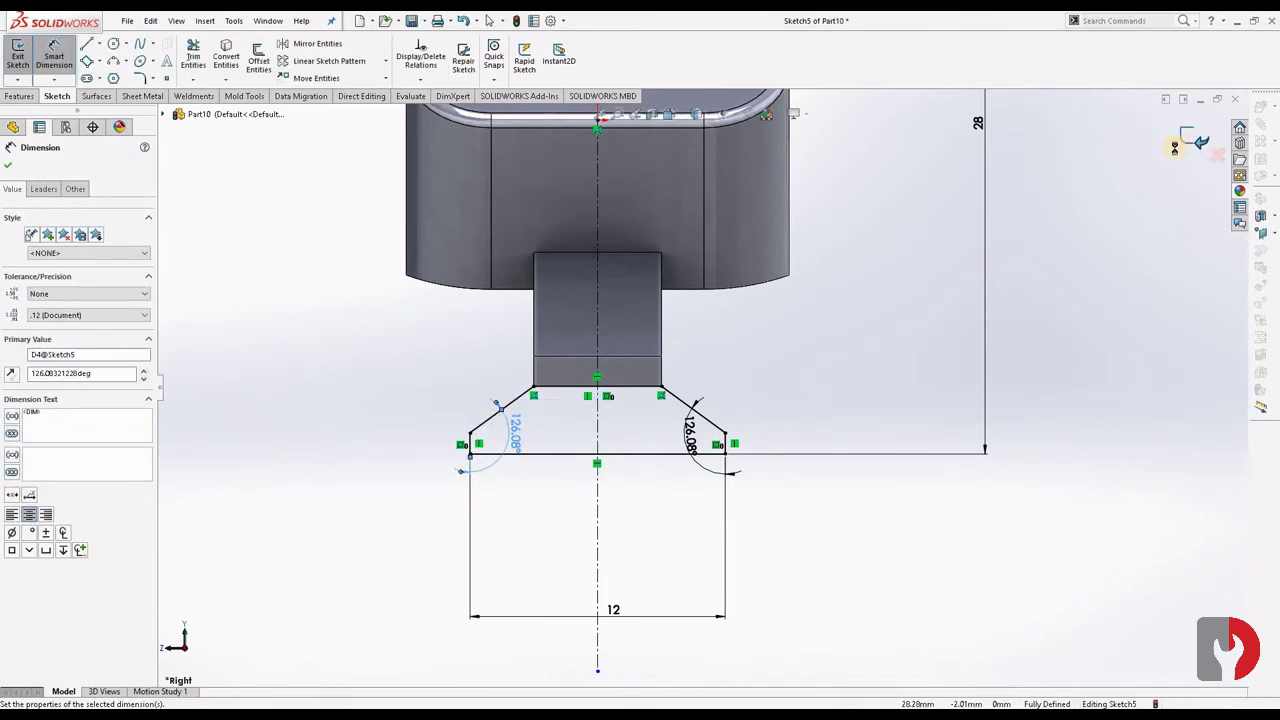
{"action": "left_click", "coordinate": [1190, 142]}
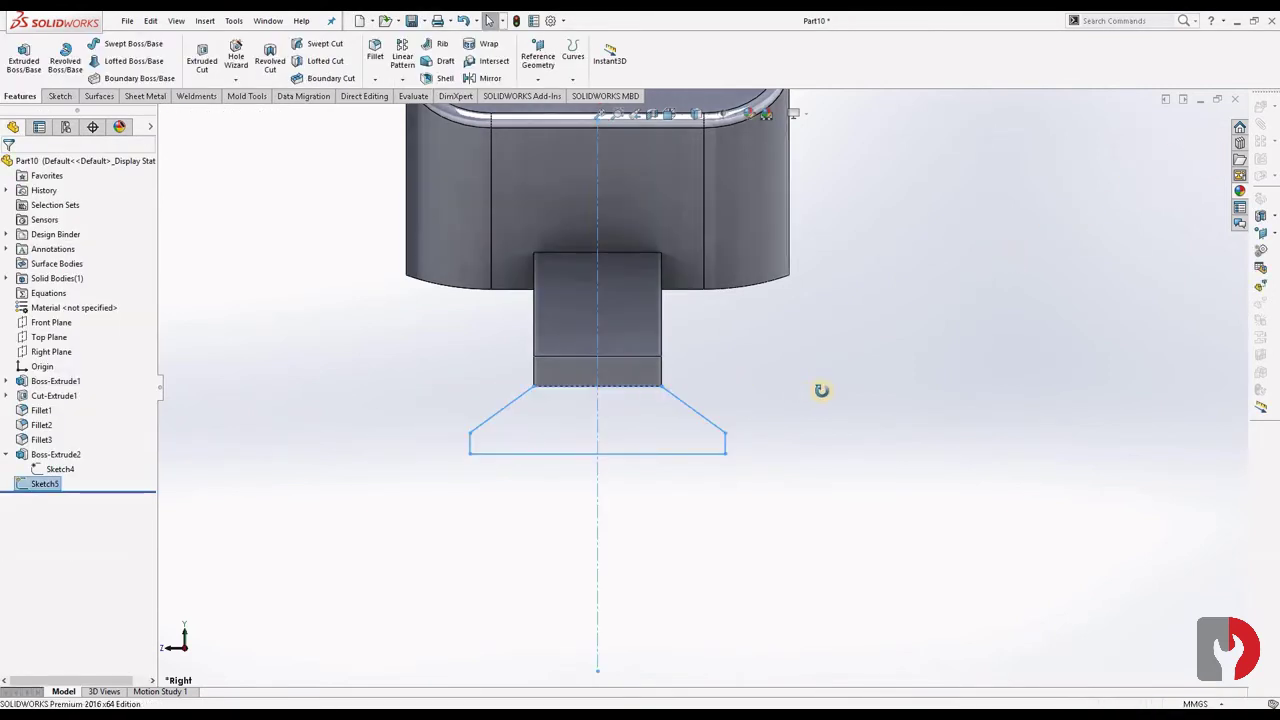
Extrude the trapezoidal profile 7 mm with a Mid Plane end condition as Boss-Extrude3
{"action": "middle_click_drag", "start_coordinate": [821, 390], "coordinate": [849, 400]}
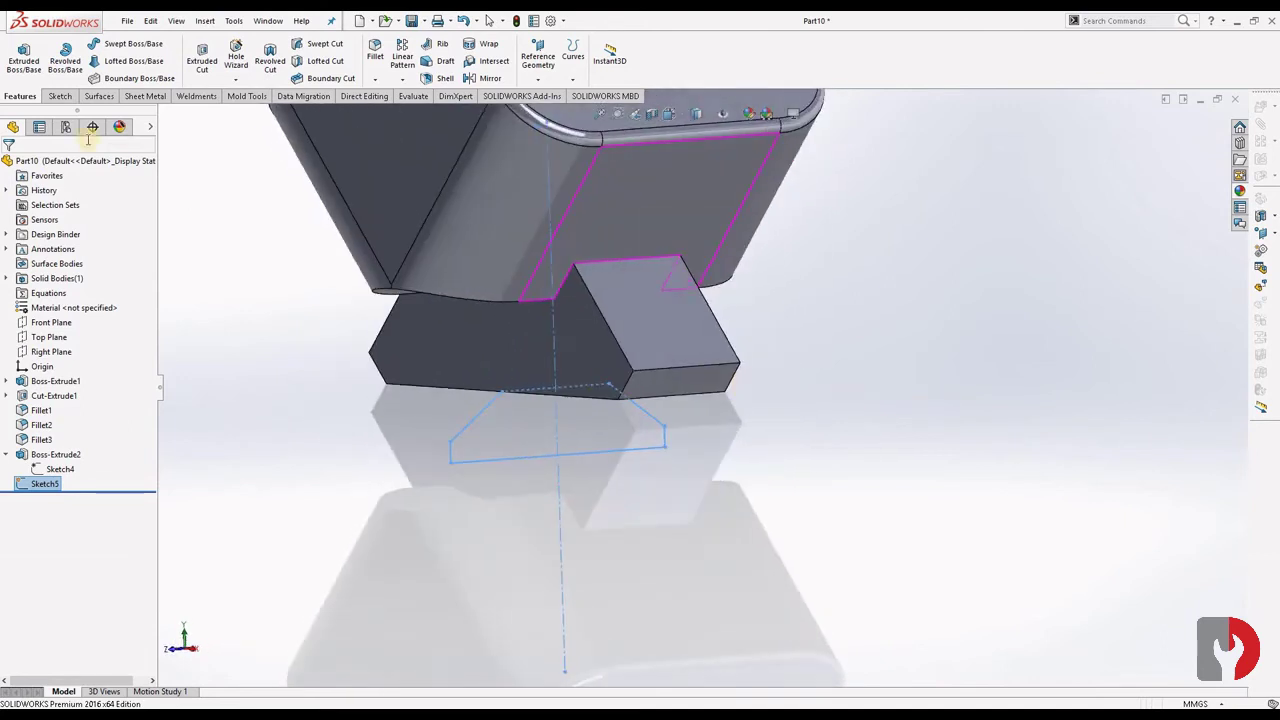
{"action": "left_click", "coordinate": [29, 62]}
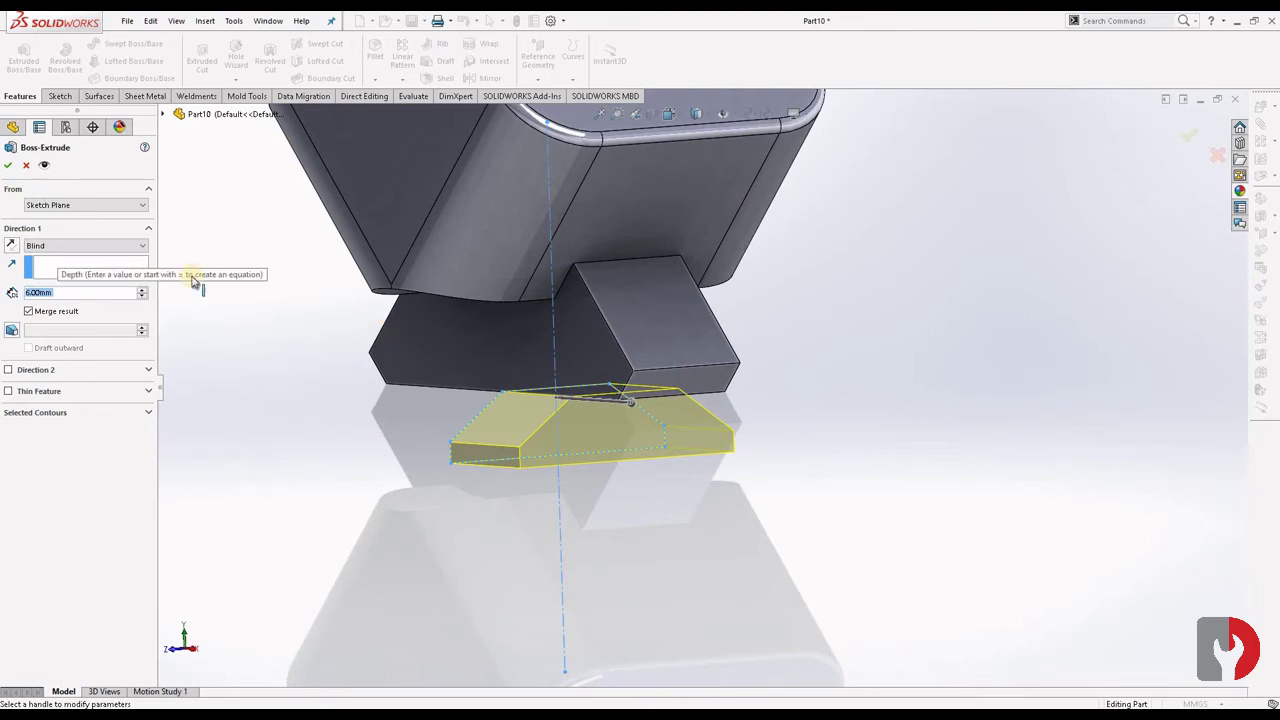
{"action": "left_click_drag", "start_coordinate": [59, 291], "coordinate": [4, 293]}
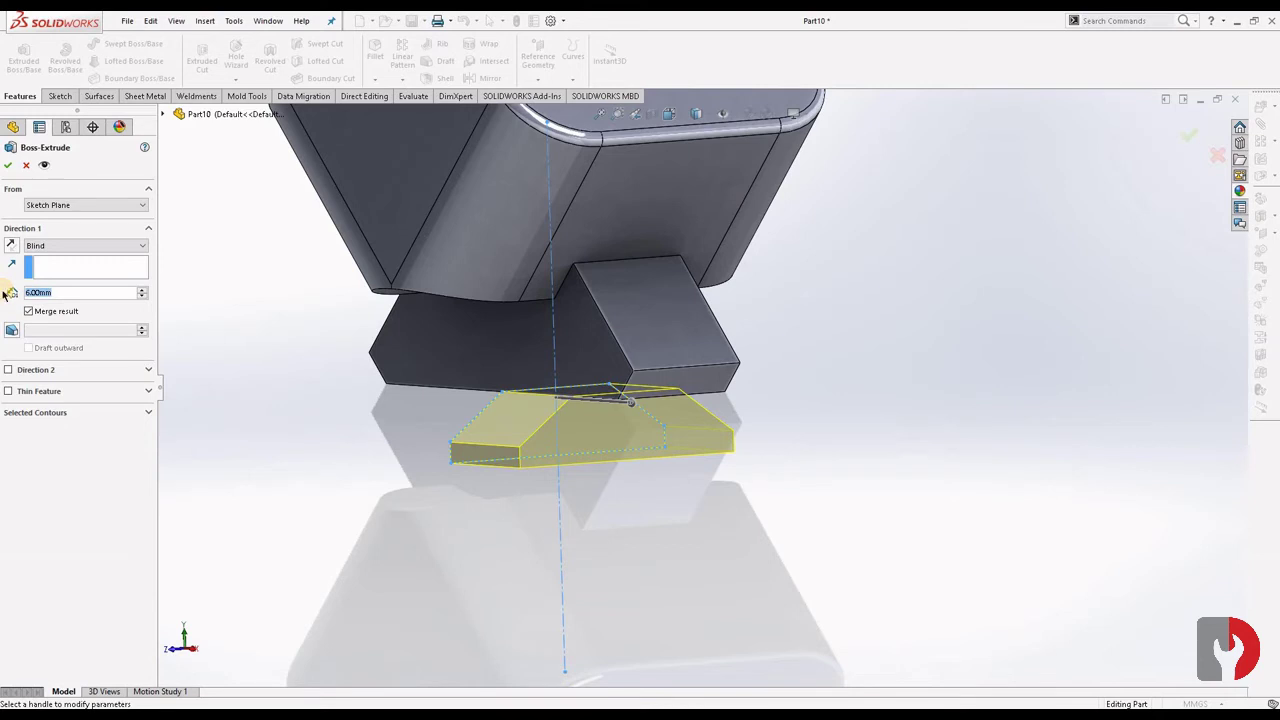
{"action": "type", "text": "7"}
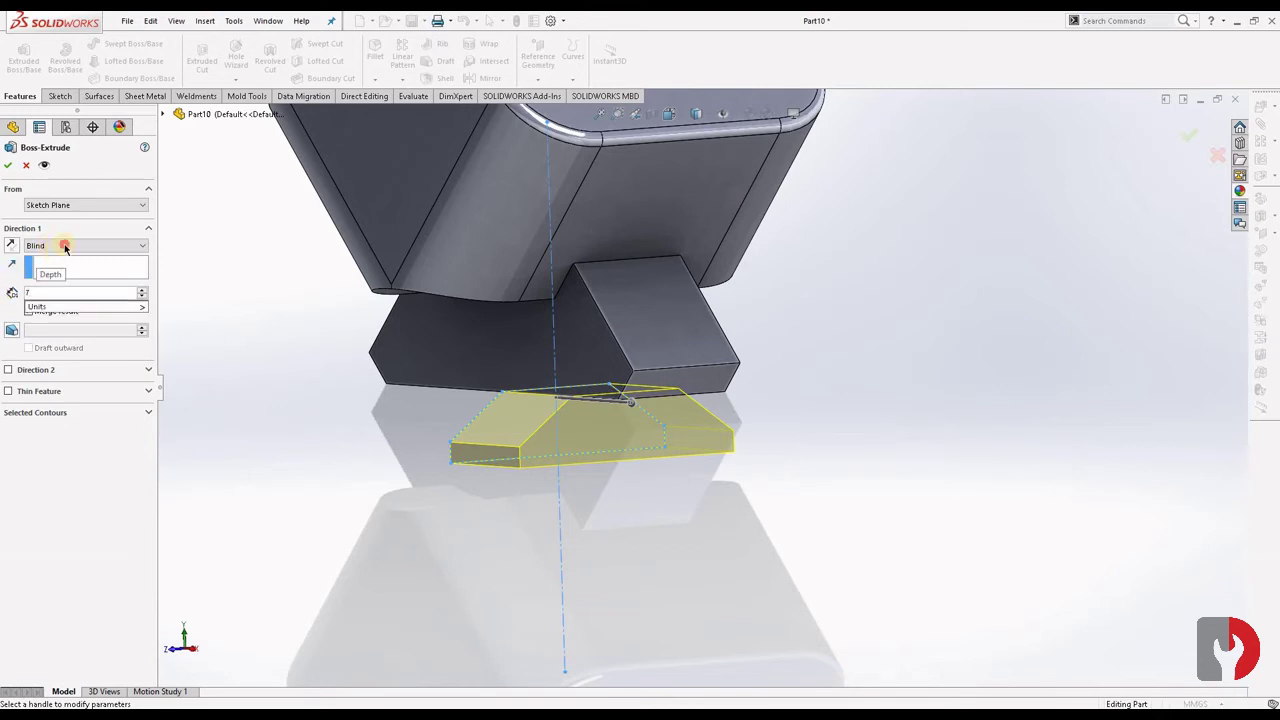
{"action": "left_click", "coordinate": [65, 247]}
{"action": "left_click", "coordinate": [60, 308]}
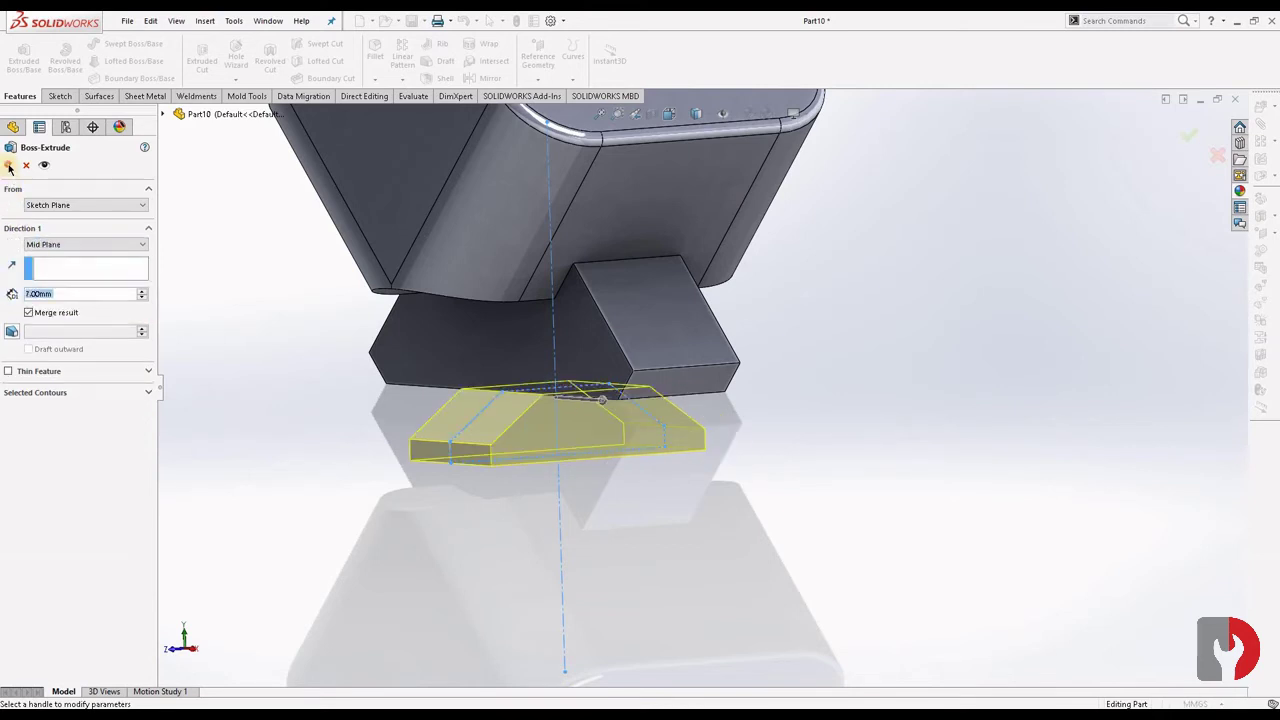
{"action": "left_click", "coordinate": [8, 166]}
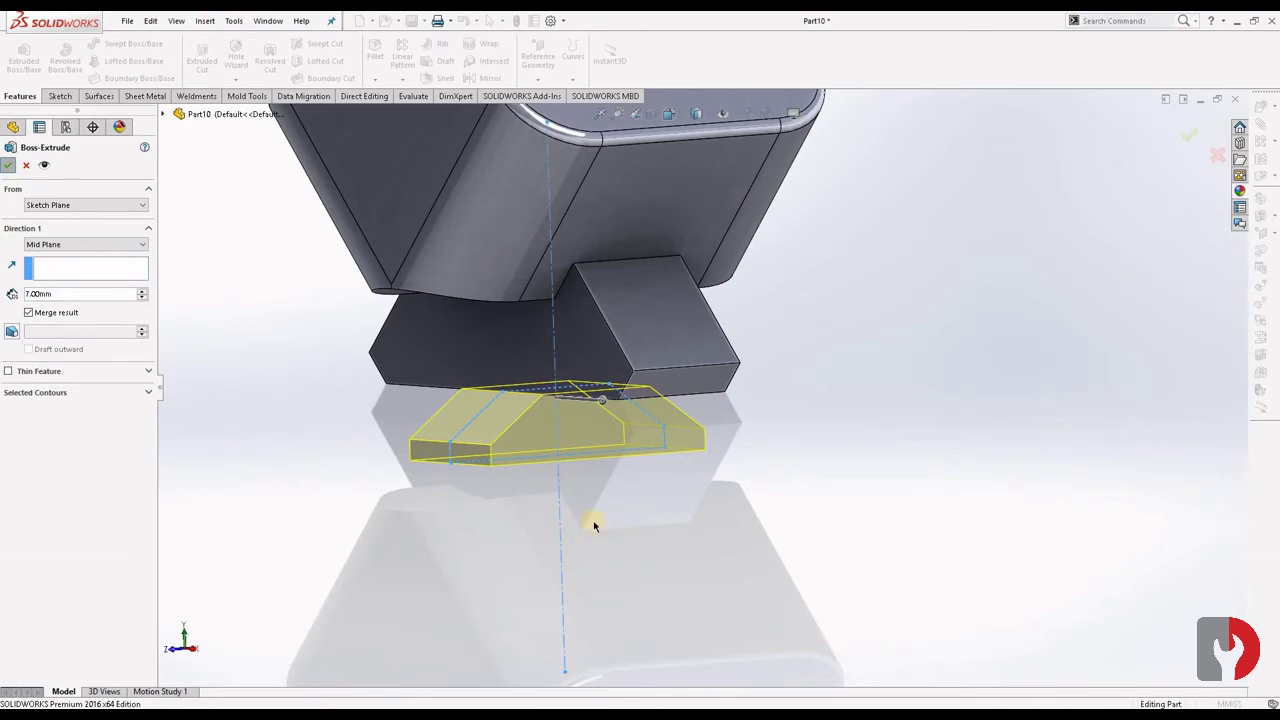
{"action": "scroll", "coordinate": [588, 523], "scroll_direction": "up", "scroll_amount": 3}
{"action": "mouse_move", "coordinate": [588, 523]}
{"action": "middle_mouse_down"}
{"action": "mouse_move", "coordinate": [814, 466]}
{"action": "mouse_move", "coordinate": [914, 509]}
{"action": "mouse_move", "coordinate": [820, 463]}
{"action": "mouse_move", "coordinate": [805, 490]}
{"action": "middle_mouse_up"}
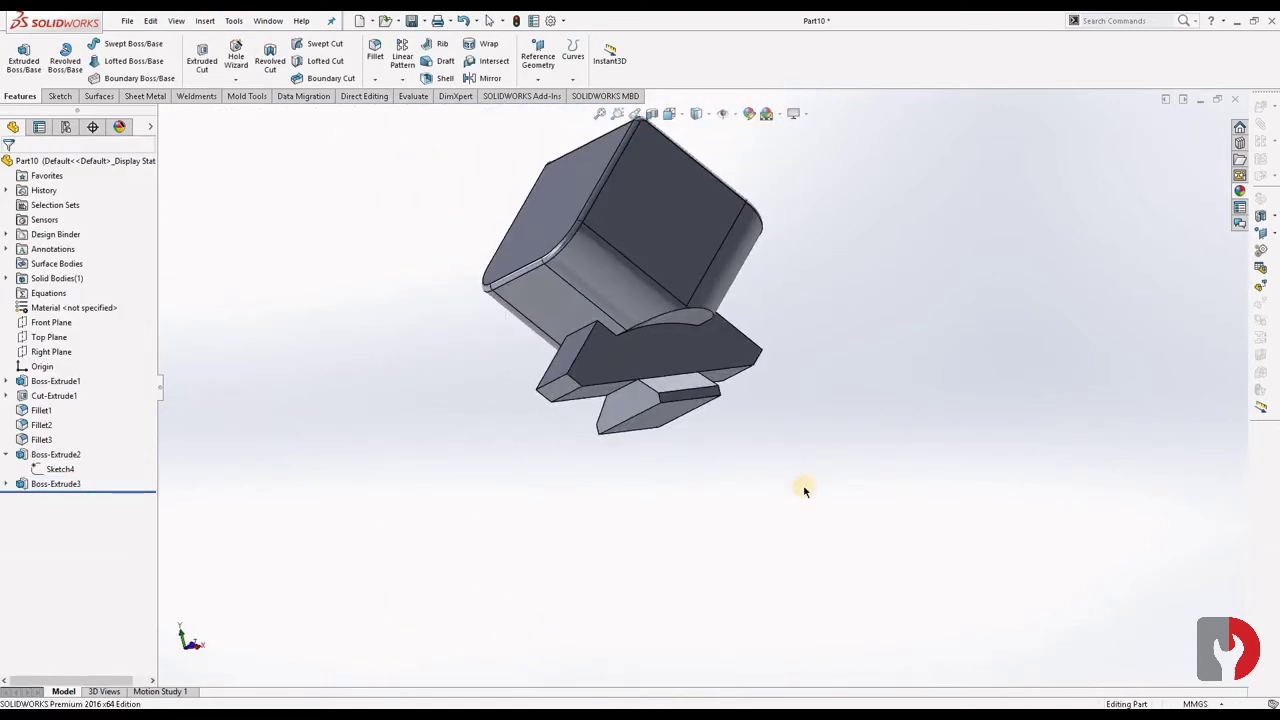
Start a sketch on the cube's top face and convert the face outline into it
{"action": "scroll", "coordinate": [780, 436], "scroll_direction": "up", "scroll_amount": 3}
{"action": "mouse_move", "coordinate": [780, 436]}
{"action": "middle_mouse_down"}
{"action": "mouse_move", "coordinate": [763, 569]}
{"action": "mouse_move", "coordinate": [869, 500]}
{"action": "mouse_move", "coordinate": [847, 473]}
{"action": "mouse_move", "coordinate": [703, 474]}
{"action": "mouse_move", "coordinate": [614, 514]}
{"action": "mouse_move", "coordinate": [740, 423]}
{"action": "middle_mouse_up"}
{"action": "scroll", "coordinate": [698, 360], "scroll_direction": "up", "scroll_amount": 2}
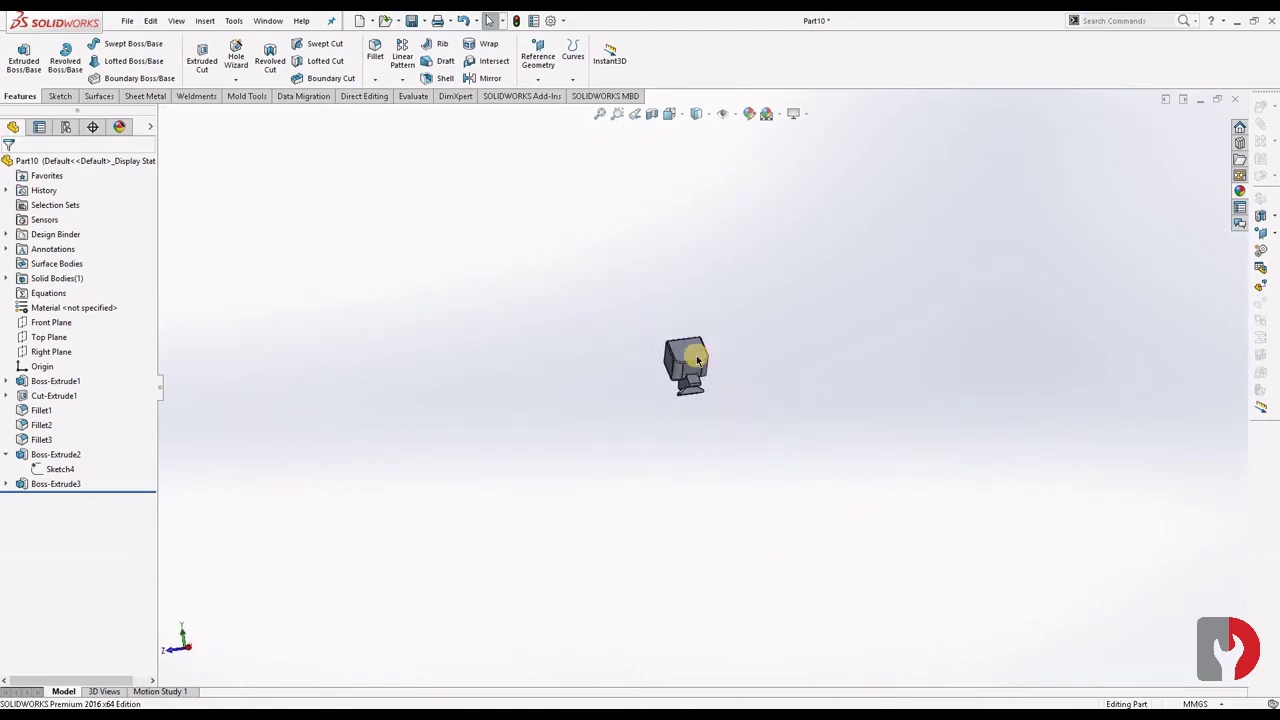
{"action": "scroll", "coordinate": [690, 356], "scroll_direction": "down", "scroll_amount": 3}
{"action": "scroll", "coordinate": [725, 430], "scroll_direction": "up", "scroll_amount": 1}
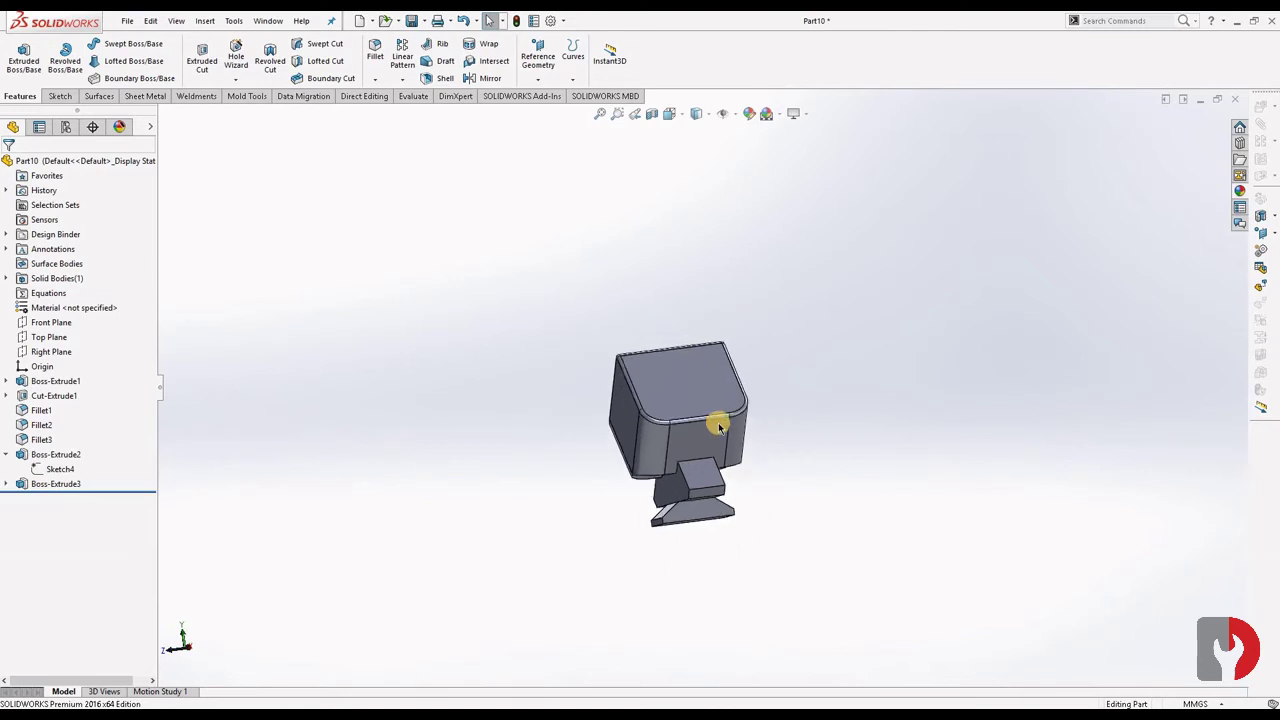
{"action": "scroll", "coordinate": [678, 371], "scroll_direction": "down", "scroll_amount": 2}
{"action": "left_click", "coordinate": [678, 371]}
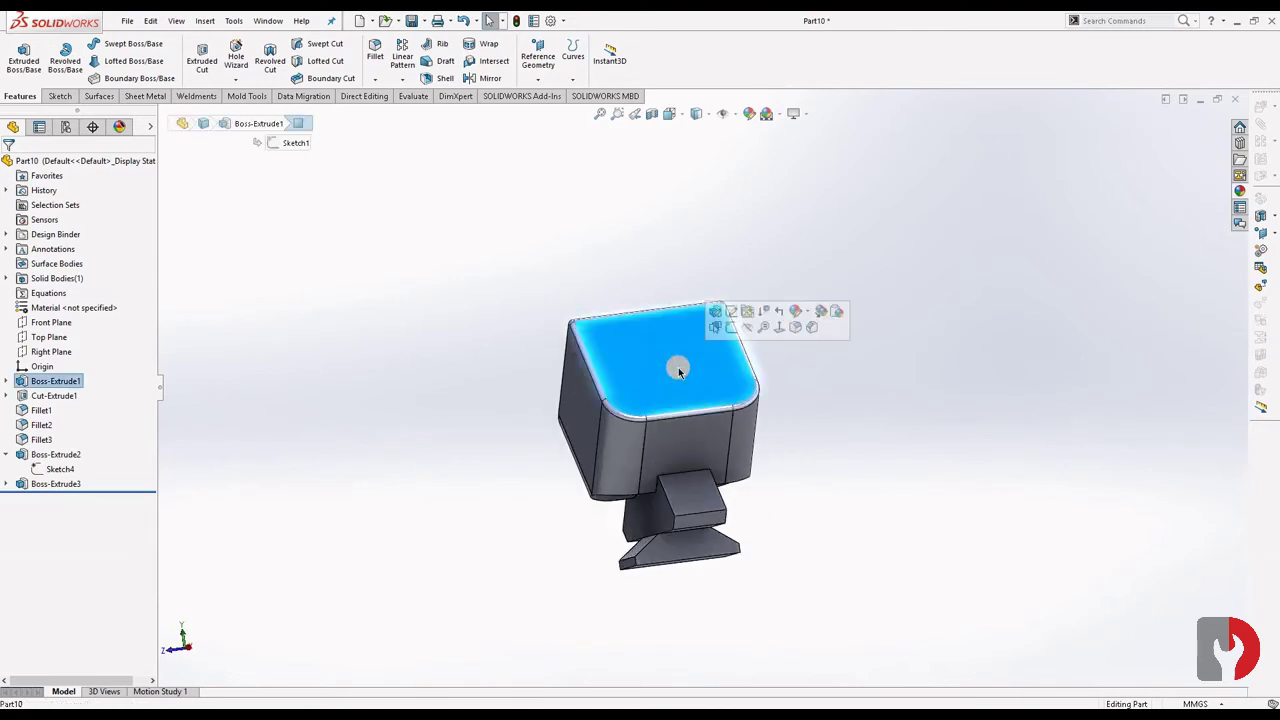
{"action": "left_click", "coordinate": [733, 331]}
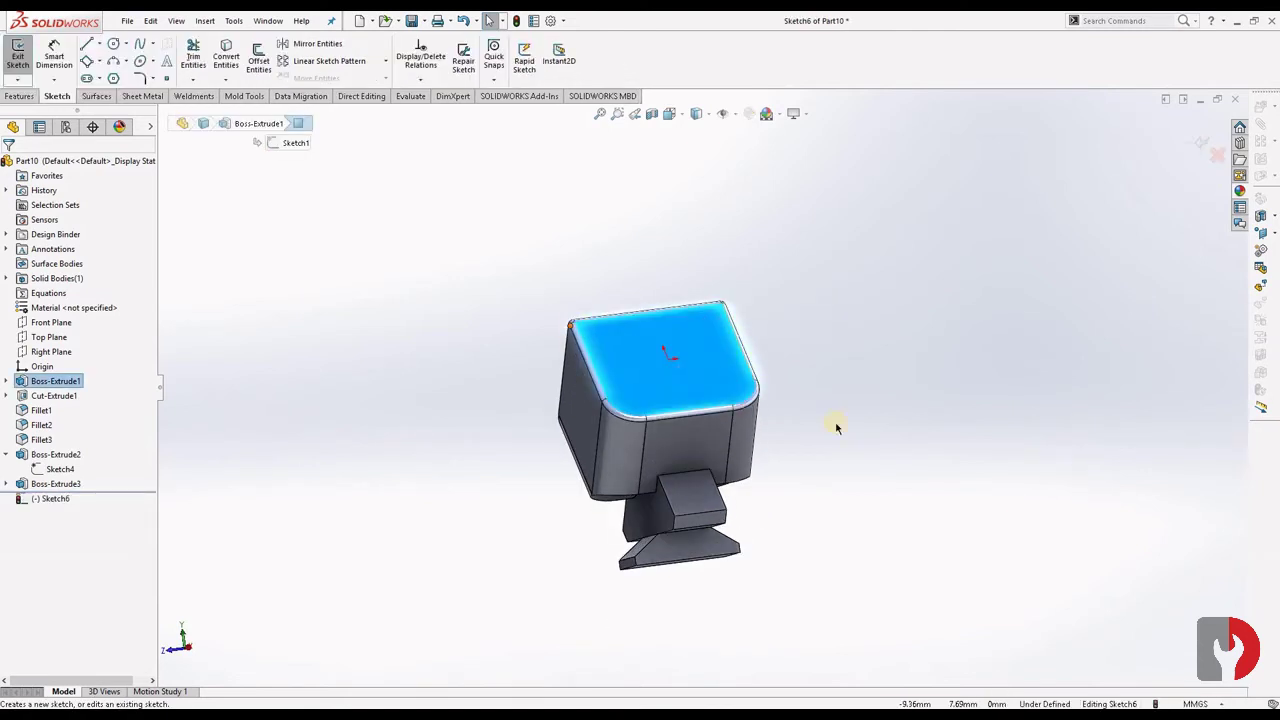
{"action": "scroll", "coordinate": [686, 366], "scroll_direction": "up", "scroll_amount": 1}
{"action": "scroll", "coordinate": [681, 355], "scroll_direction": "down", "scroll_amount": 1}
{"action": "scroll", "coordinate": [678, 365], "scroll_direction": "down", "scroll_amount": 2}
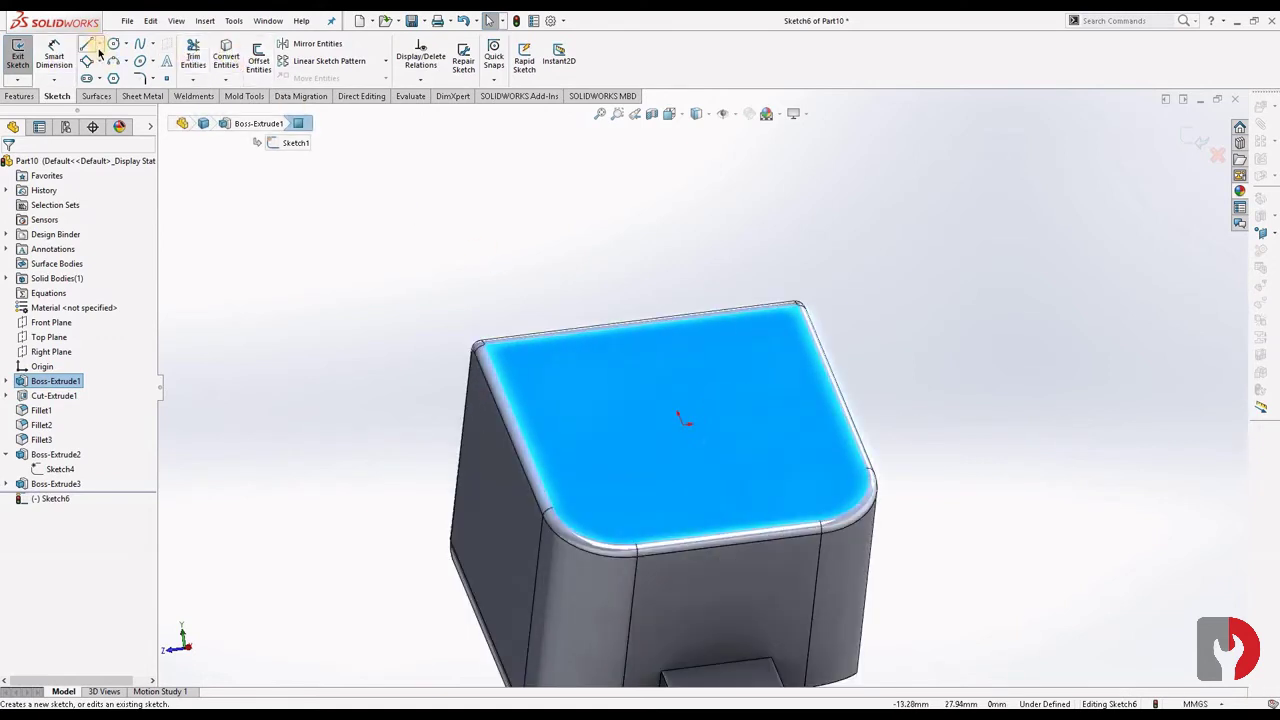
{"action": "left_click", "coordinate": [224, 58]}
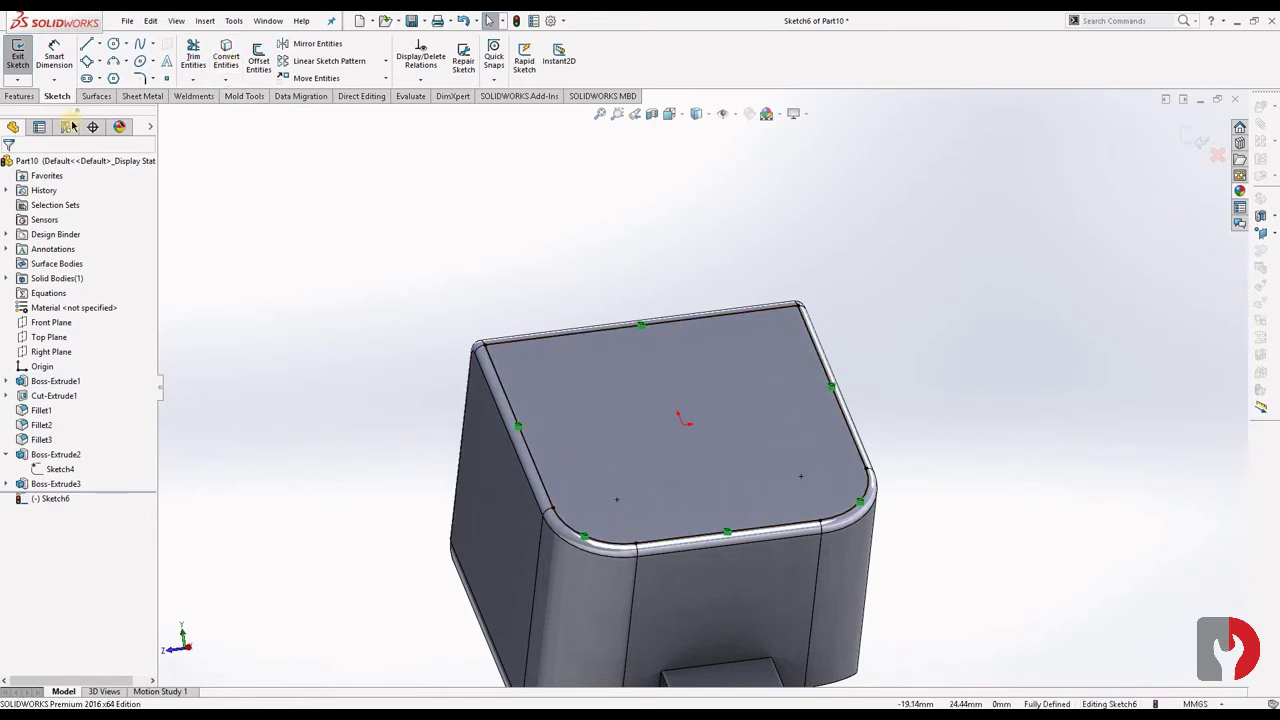
Extrude the top-face outline 0.10 mm blind as Boss-Extrude4
{"action": "left_click", "coordinate": [19, 96]}
{"action": "left_click", "coordinate": [24, 58]}
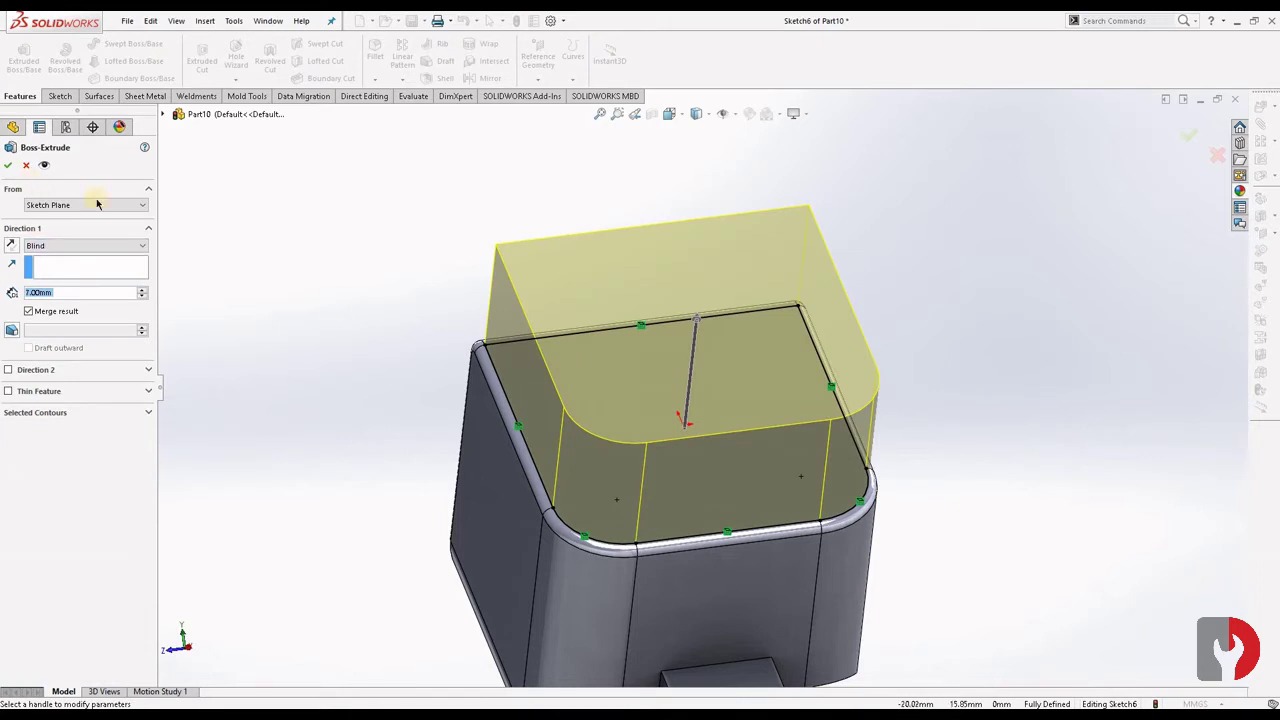
{"action": "left_click", "coordinate": [73, 248]}
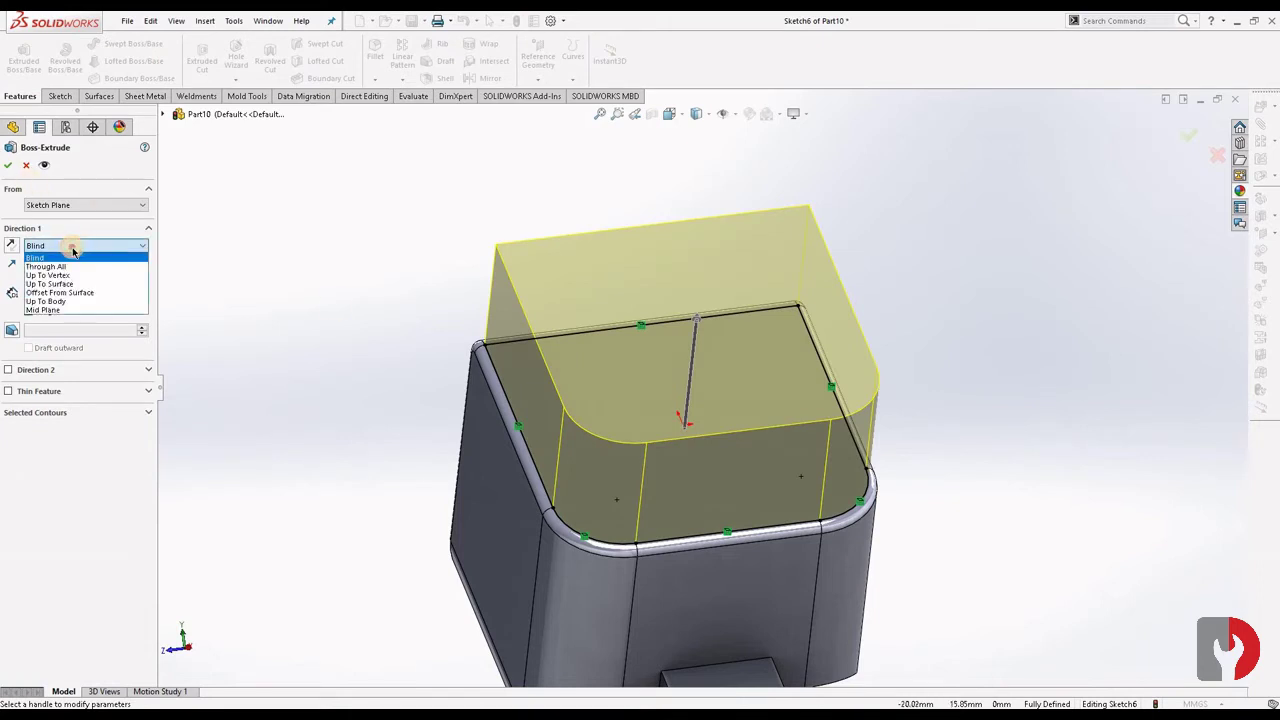
{"action": "left_click", "coordinate": [70, 257]}
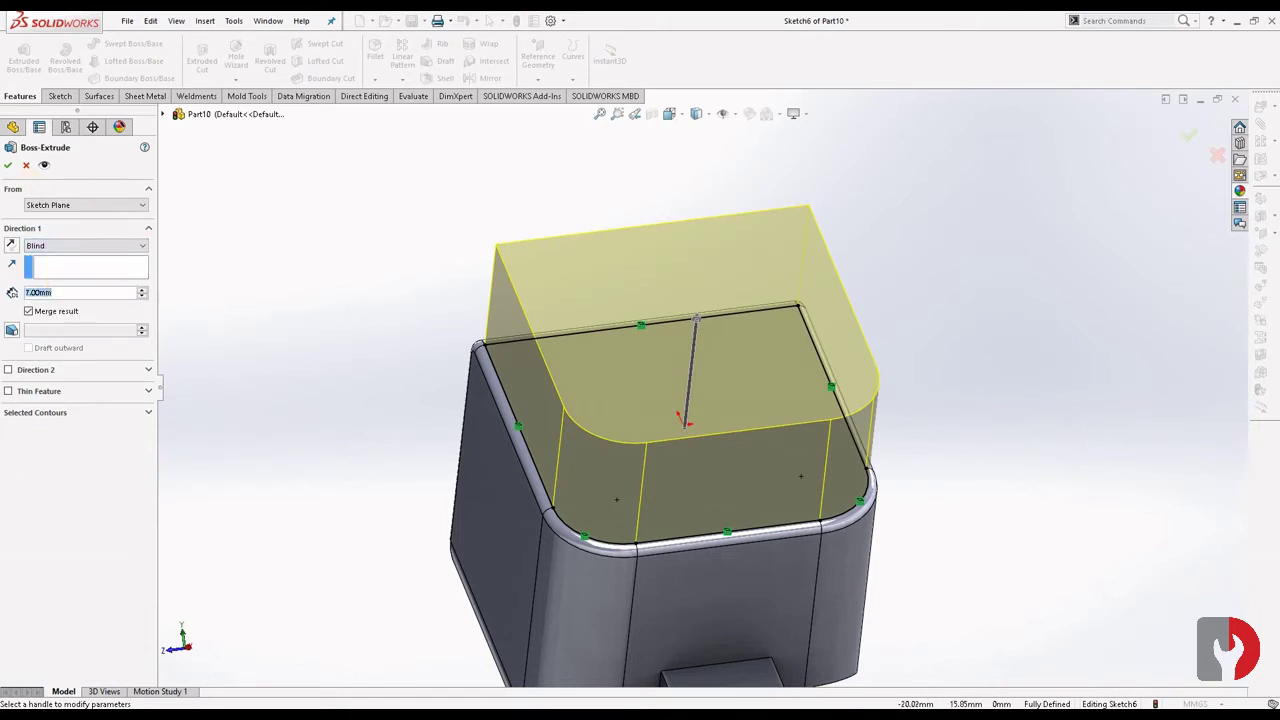
{"action": "type", "text": "0.1"}
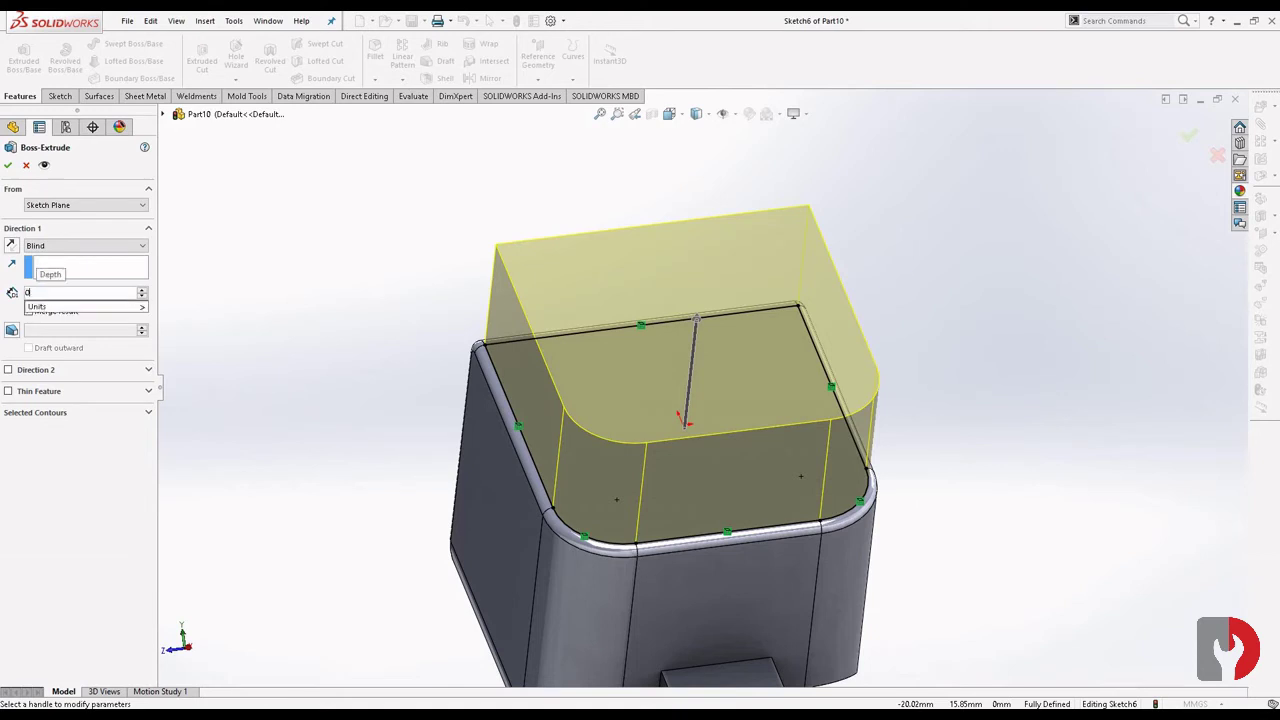
{"action": "key", "text": "Return"}
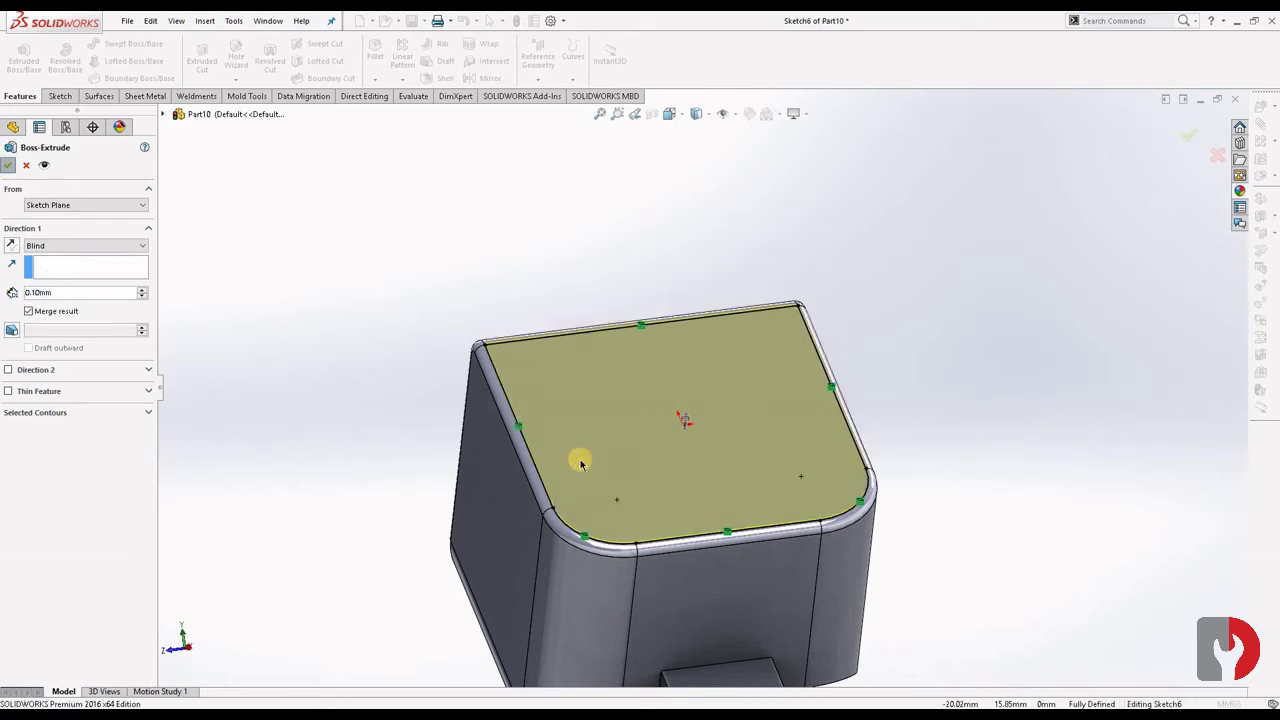
{"action": "key", "text": "Return"}
{"action": "mouse_move", "coordinate": [737, 480]}
{"action": "middle_mouse_down"}
{"action": "mouse_move", "coordinate": [608, 509]}
{"action": "mouse_move", "coordinate": [643, 563]}
{"action": "mouse_move", "coordinate": [396, 448]}
{"action": "middle_mouse_up"}
{"action": "left_click", "coordinate": [392, 438]}
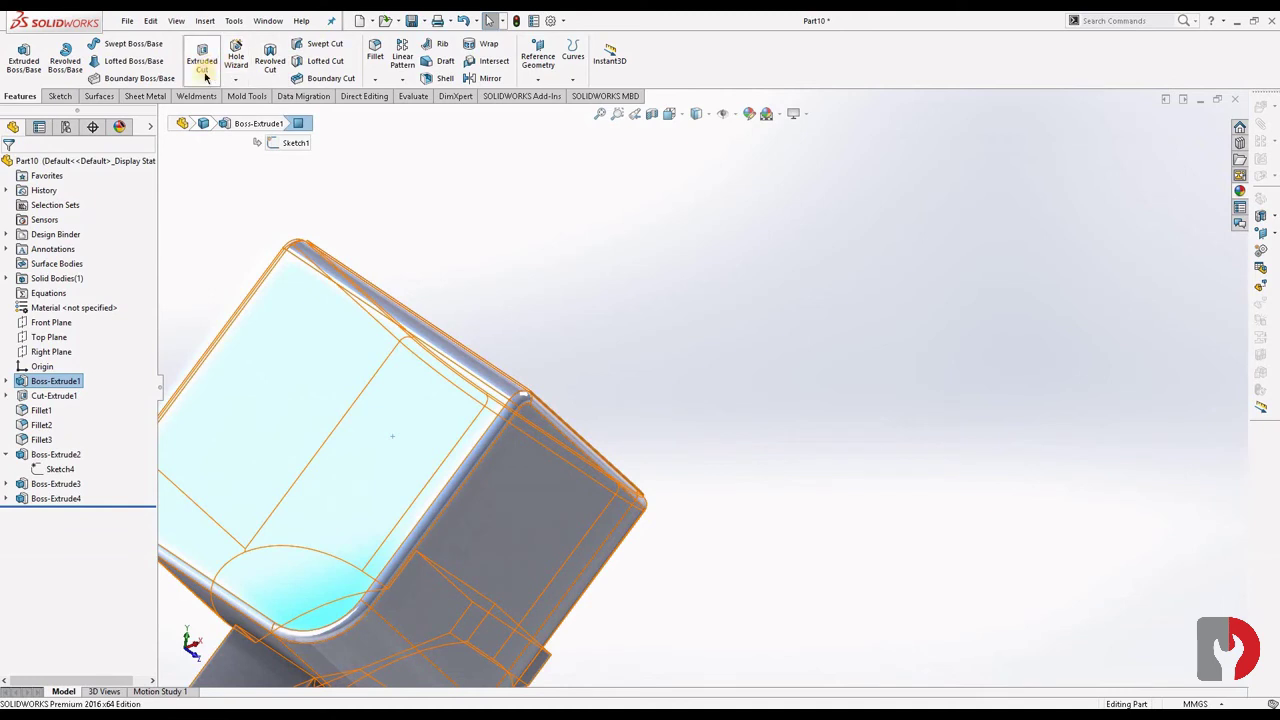
Sketch on the adjacent face and convert its rounded edges into the sketch
{"action": "left_click", "coordinate": [60, 96]}
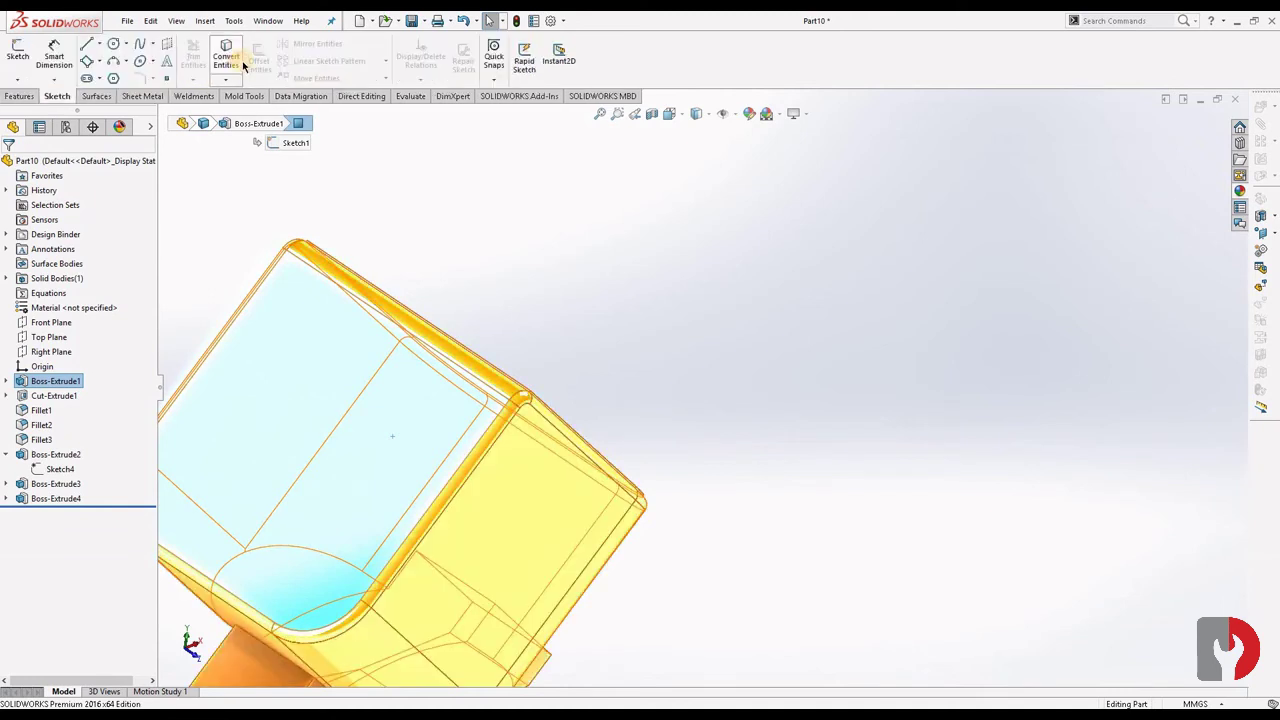
{"action": "left_click", "coordinate": [566, 325]}
{"action": "left_click", "coordinate": [311, 429]}
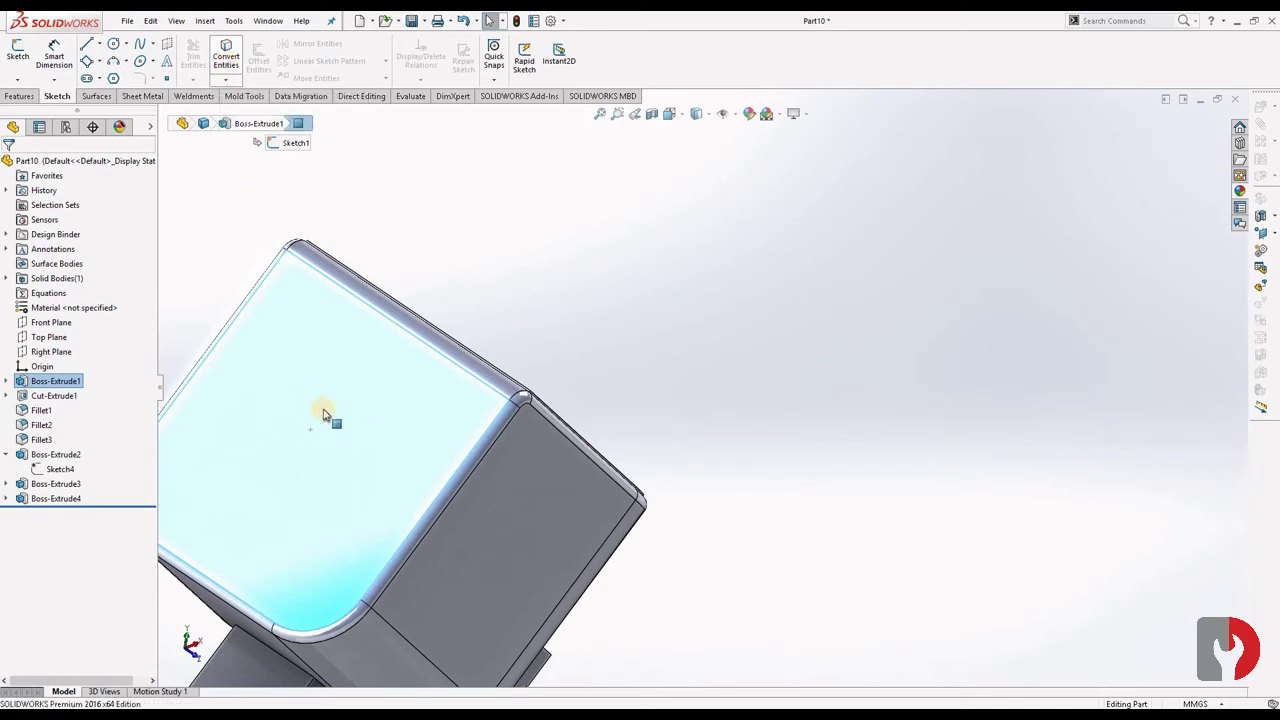
{"action": "right_click", "coordinate": [328, 414]}
{"action": "left_click", "coordinate": [340, 318]}
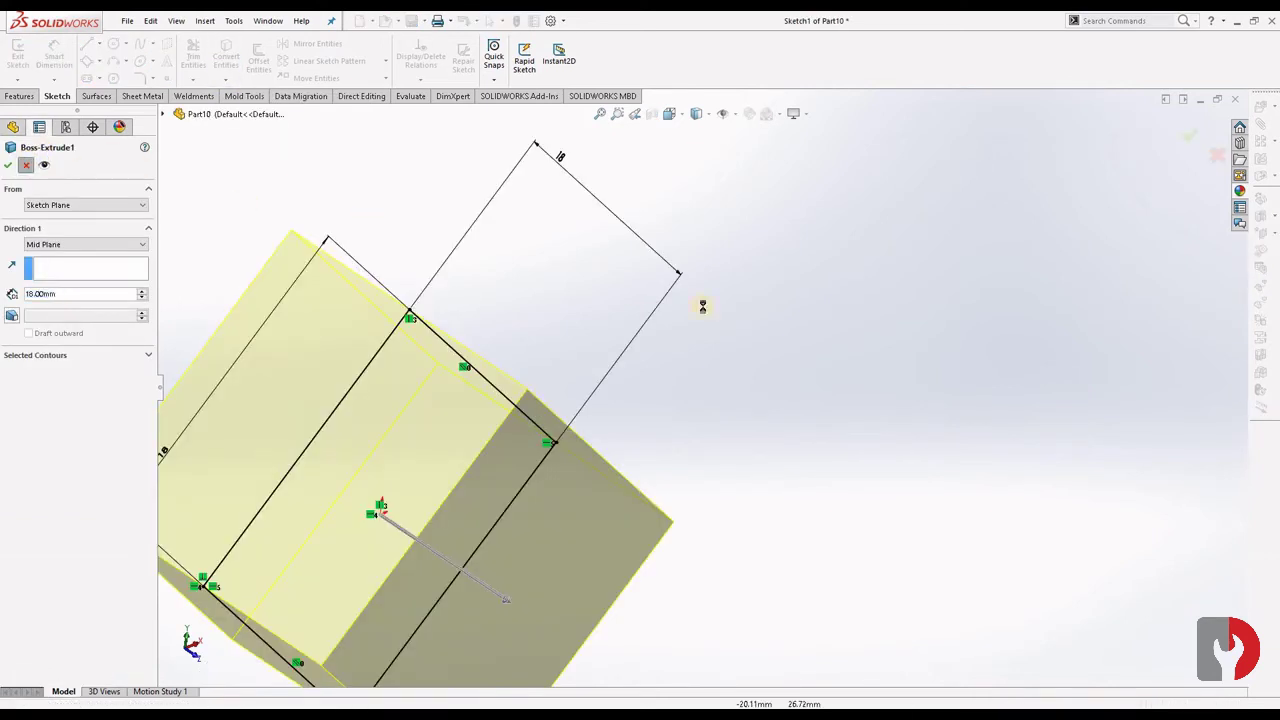
{"action": "key", "text": "Escape"}
{"action": "left_click", "coordinate": [374, 407]}
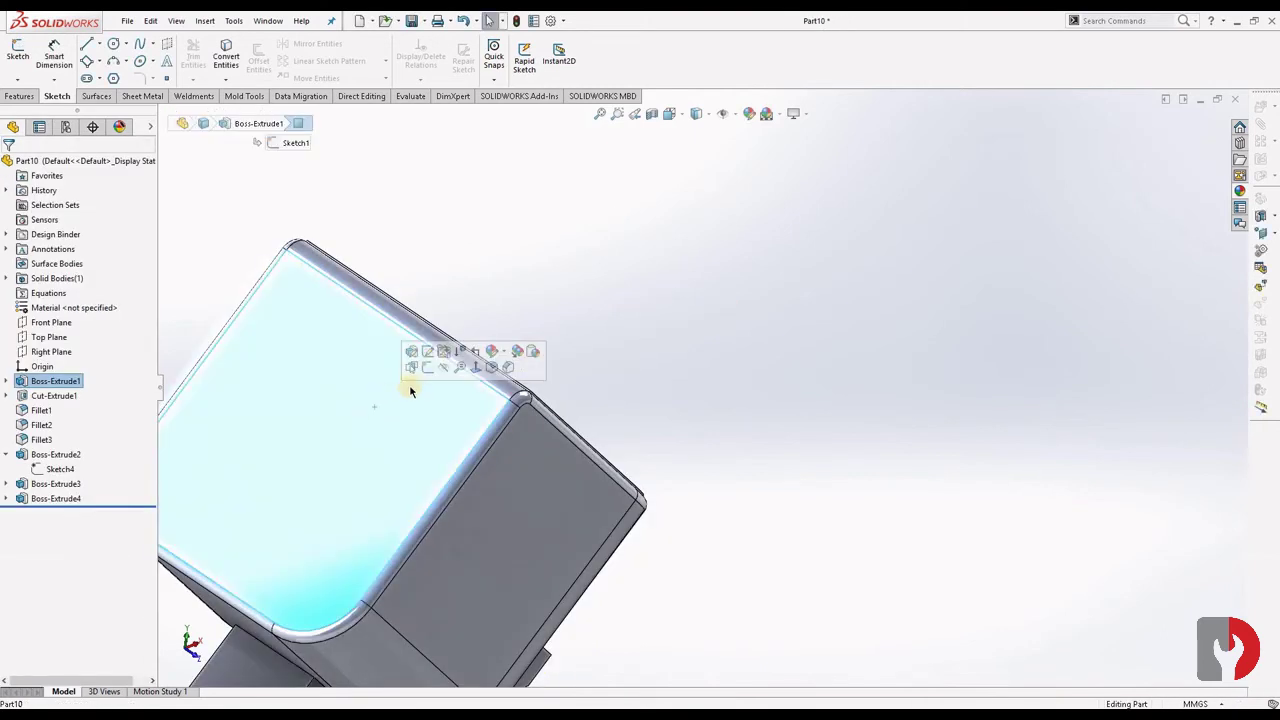
{"action": "left_click", "coordinate": [427, 369]}
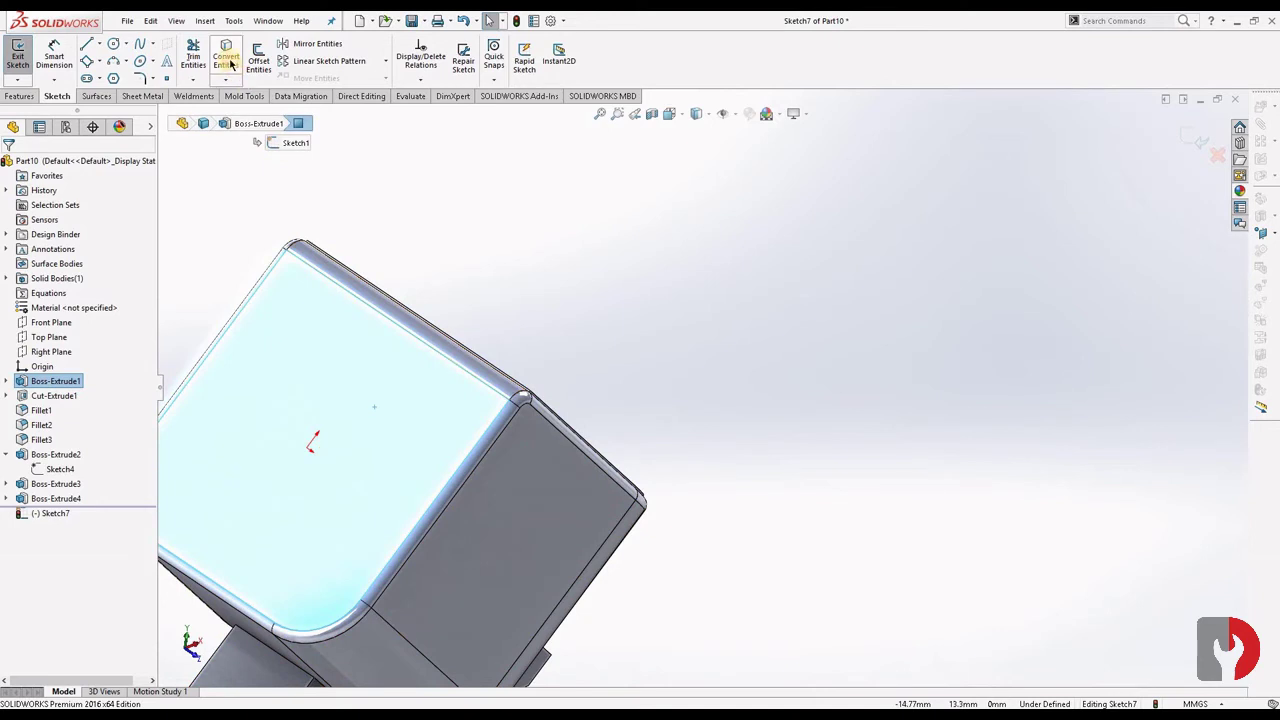
{"action": "left_click", "coordinate": [228, 60]}
Extrude the converted outline 0.10 mm blind as Boss-Extrude5
{"action": "left_click", "coordinate": [20, 96]}
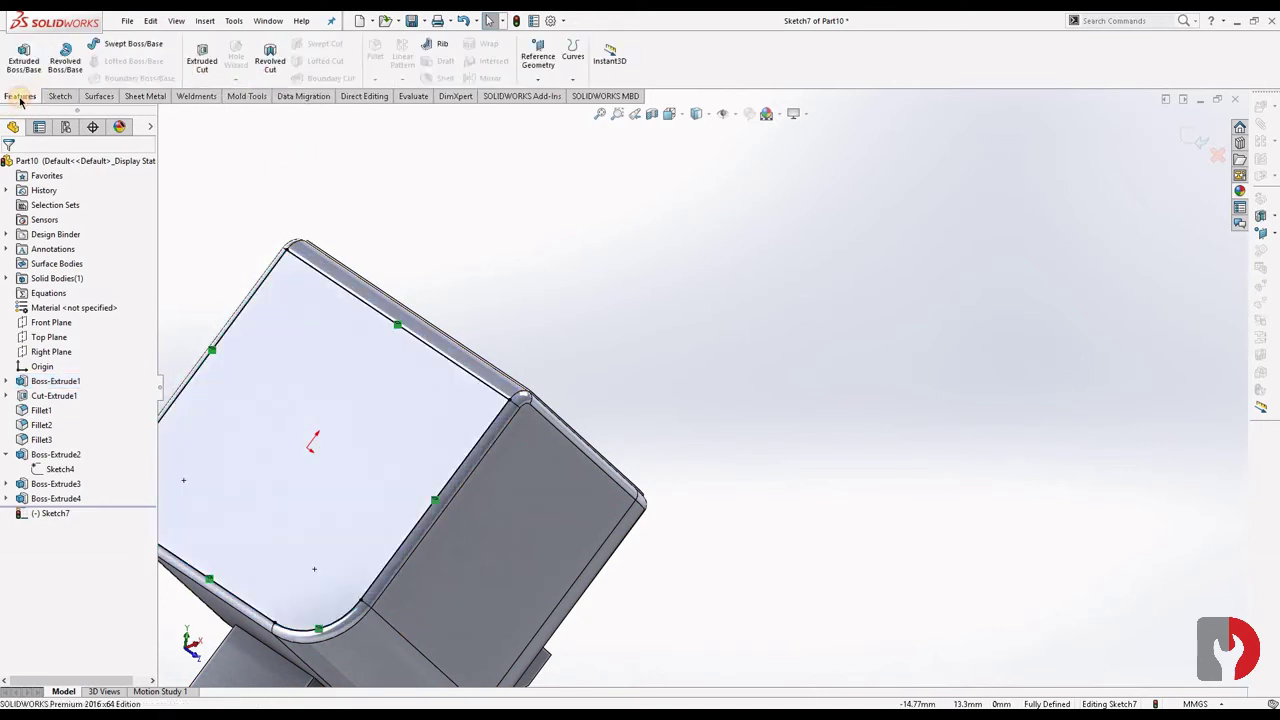
{"action": "left_click", "coordinate": [24, 58]}
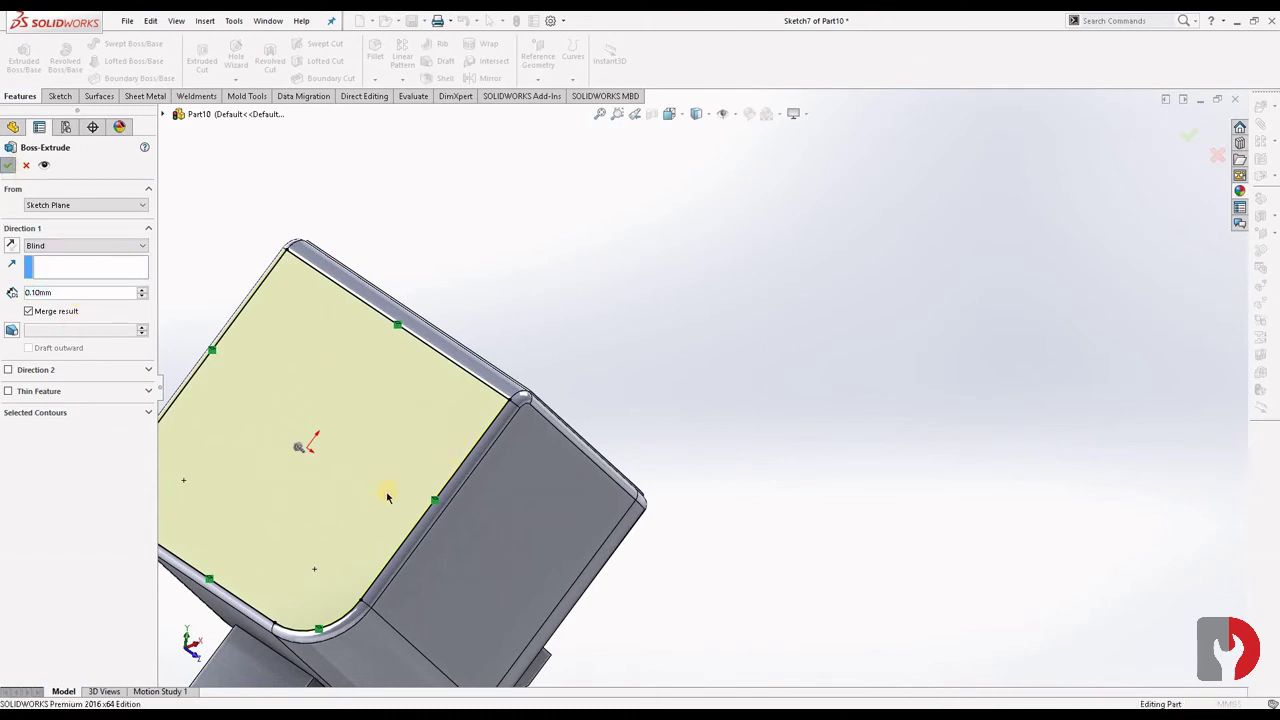
{"action": "key", "text": "Return"}
Apply a white colour appearance to the entire part at the Part10 level
{"action": "key", "text": "f"}
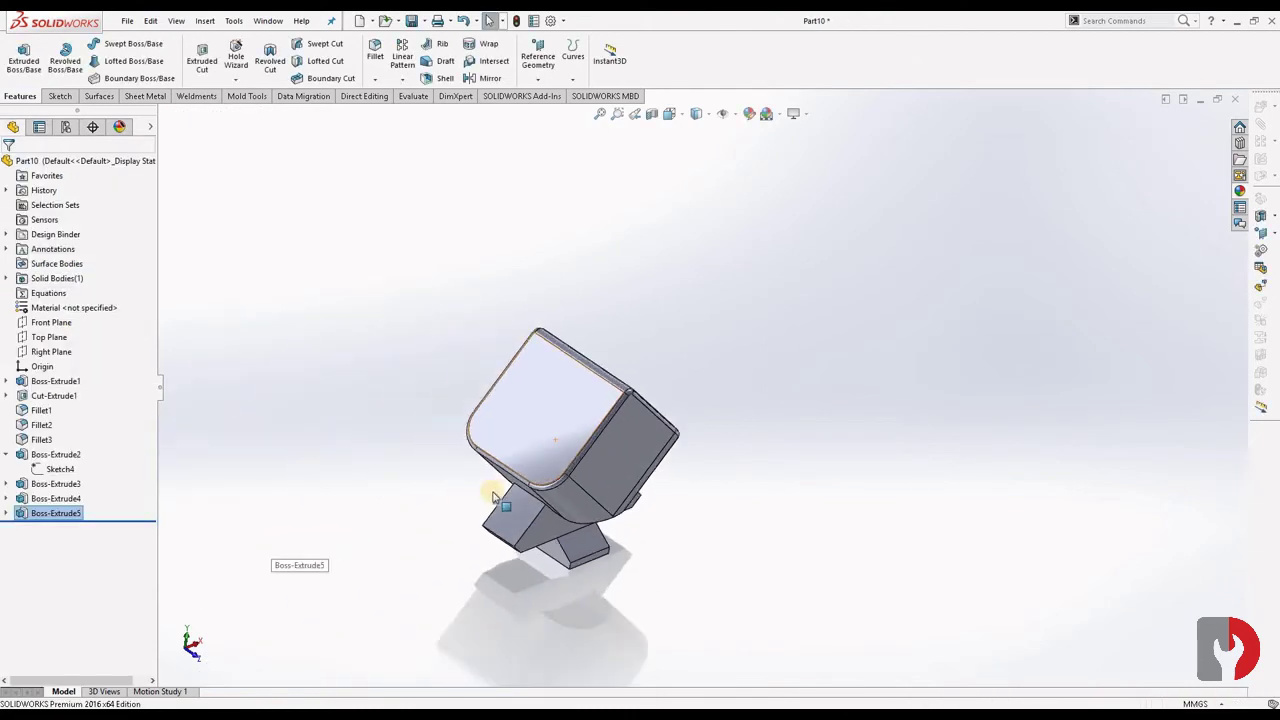
{"action": "mouse_move", "coordinate": [632, 477]}
{"action": "middle_mouse_down"}
{"action": "mouse_move", "coordinate": [697, 560]}
{"action": "mouse_move", "coordinate": [609, 617]}
{"action": "mouse_move", "coordinate": [491, 625]}
{"action": "mouse_move", "coordinate": [663, 640]}
{"action": "mouse_move", "coordinate": [703, 623]}
{"action": "mouse_move", "coordinate": [681, 573]}
{"action": "middle_mouse_up"}
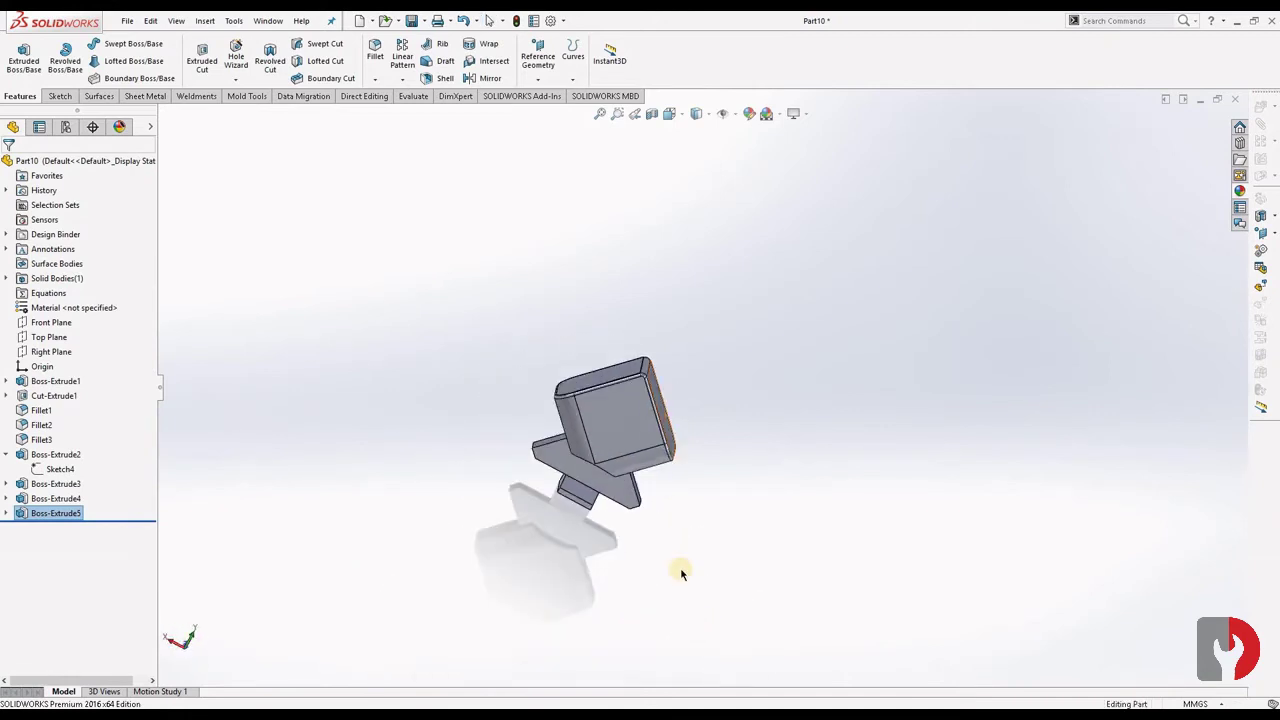
{"action": "mouse_move", "coordinate": [692, 455]}
{"action": "middle_mouse_down"}
{"action": "mouse_move", "coordinate": [674, 509]}
{"action": "mouse_move", "coordinate": [631, 523]}
{"action": "mouse_move", "coordinate": [603, 382]}
{"action": "middle_mouse_up"}
{"action": "left_click", "coordinate": [603, 382]}
{"action": "right_click", "coordinate": [603, 382]}
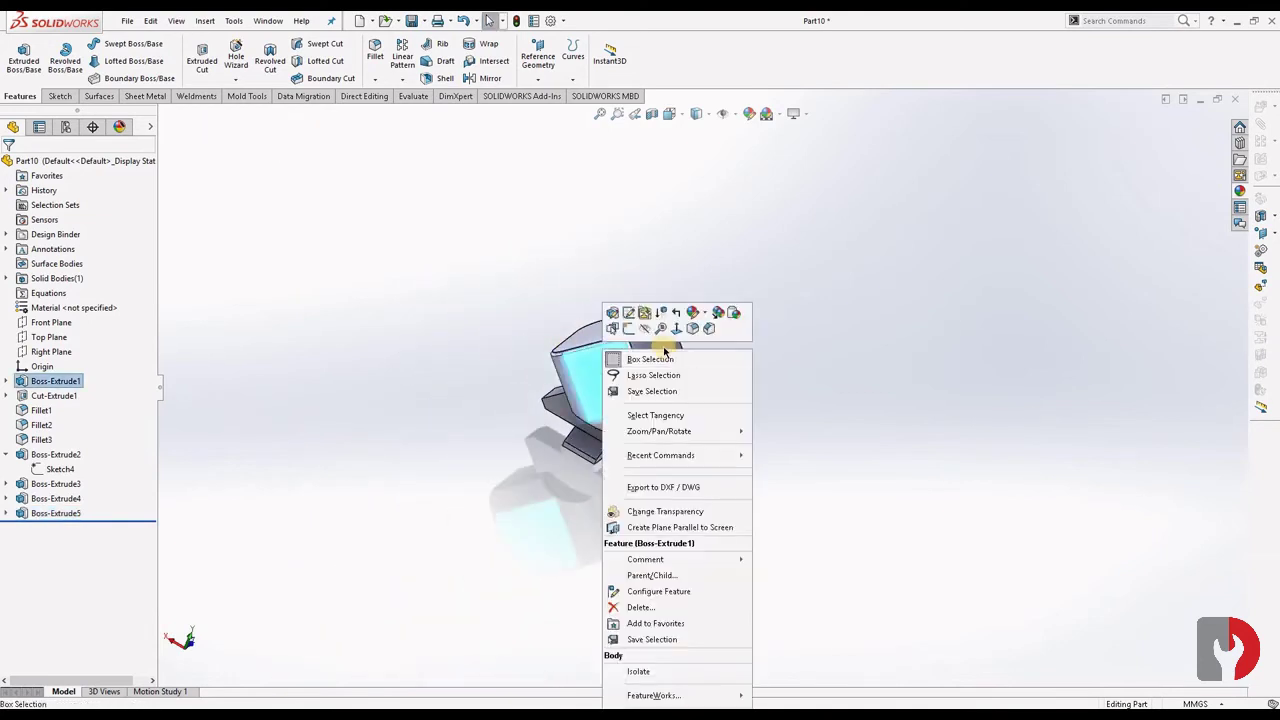
{"action": "left_click", "coordinate": [707, 314]}
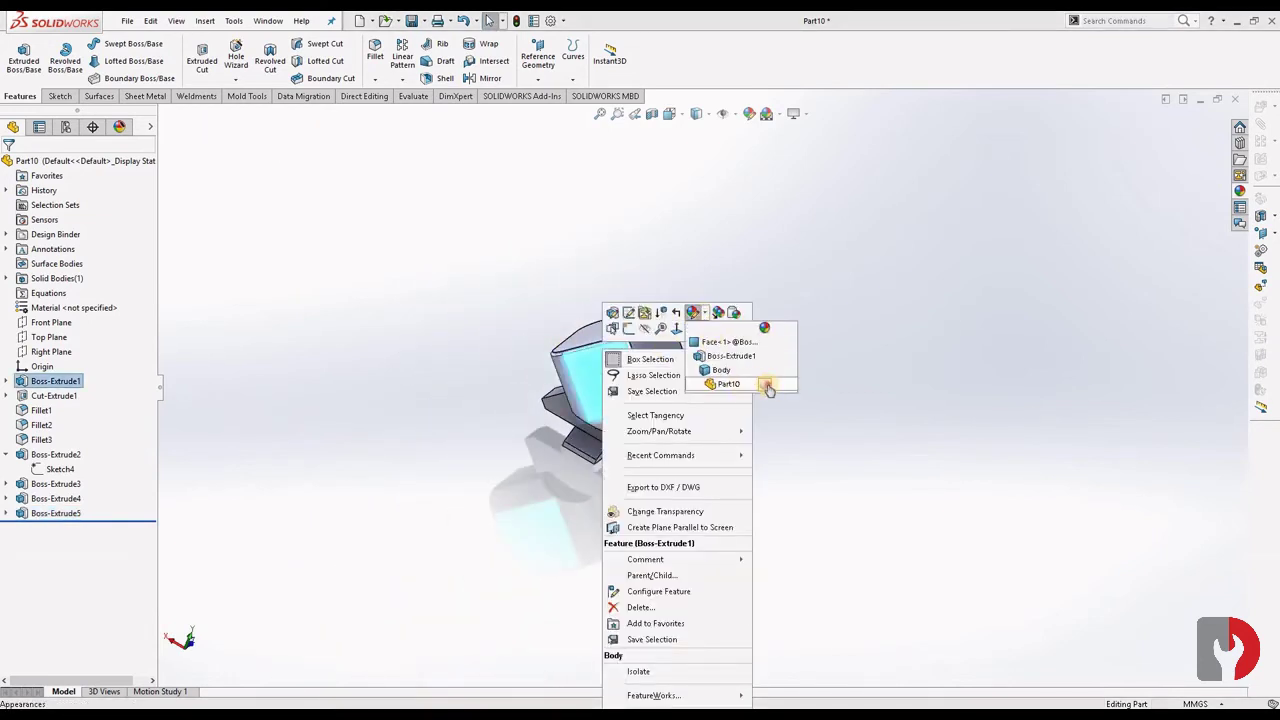
{"action": "left_click", "coordinate": [767, 386]}
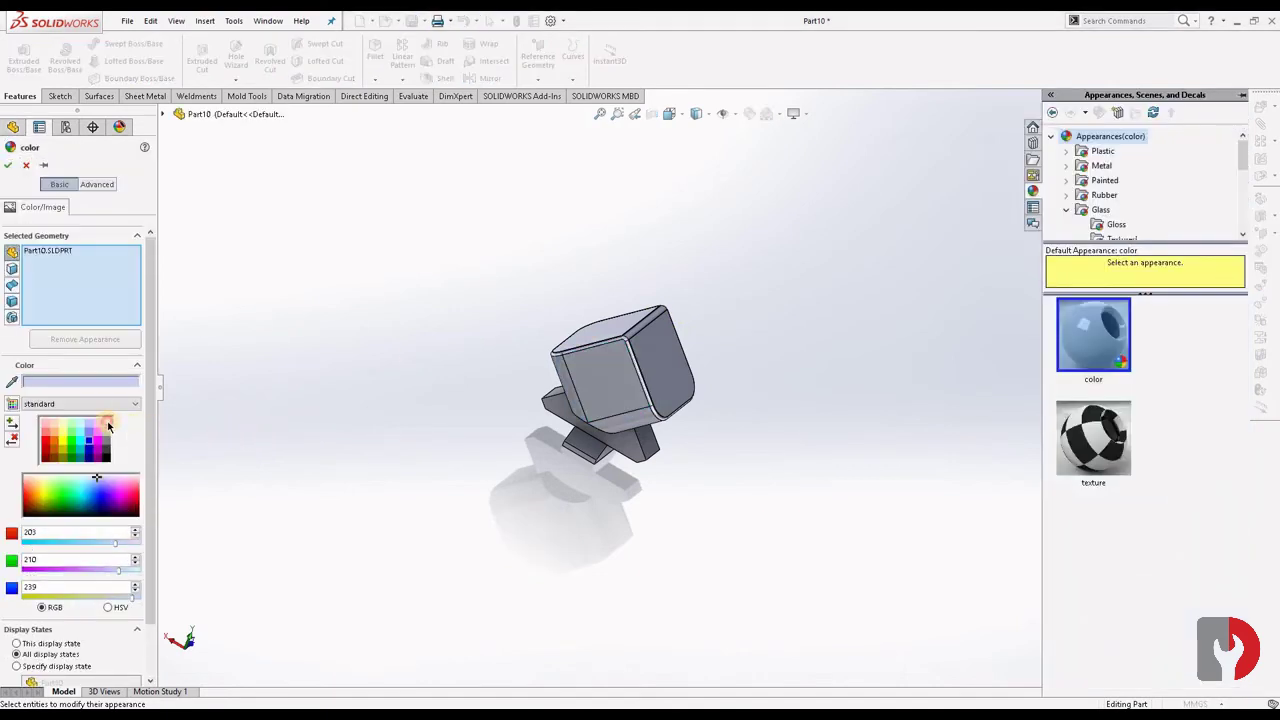
{"action": "left_click", "coordinate": [107, 425]}
{"action": "left_click", "coordinate": [9, 164]}
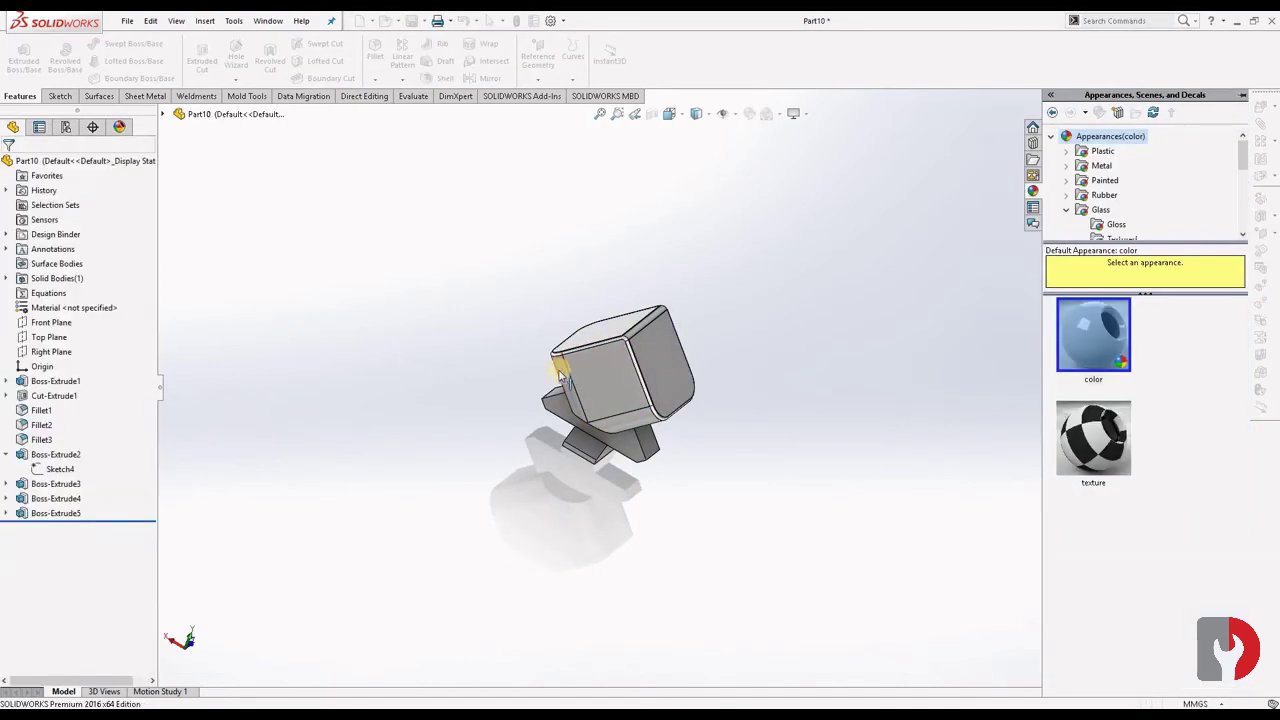
{"action": "mouse_move", "coordinate": [704, 503]}
{"action": "middle_mouse_down"}
{"action": "mouse_move", "coordinate": [626, 477]}
{"action": "mouse_move", "coordinate": [695, 477]}
{"action": "mouse_move", "coordinate": [619, 547]}
{"action": "middle_mouse_up"}
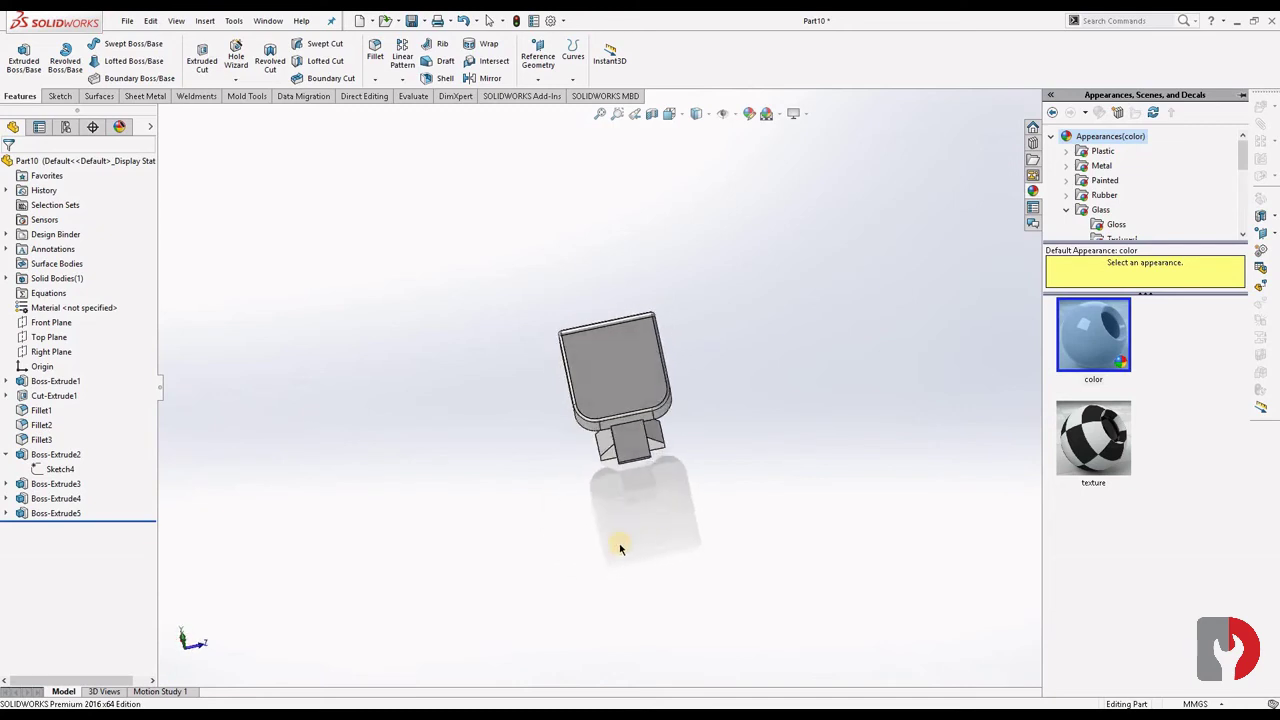
Give the Boss-Extrude5 face a bright yellow appearance, RGB 255, 255, 0
{"action": "left_click", "coordinate": [634, 378]}
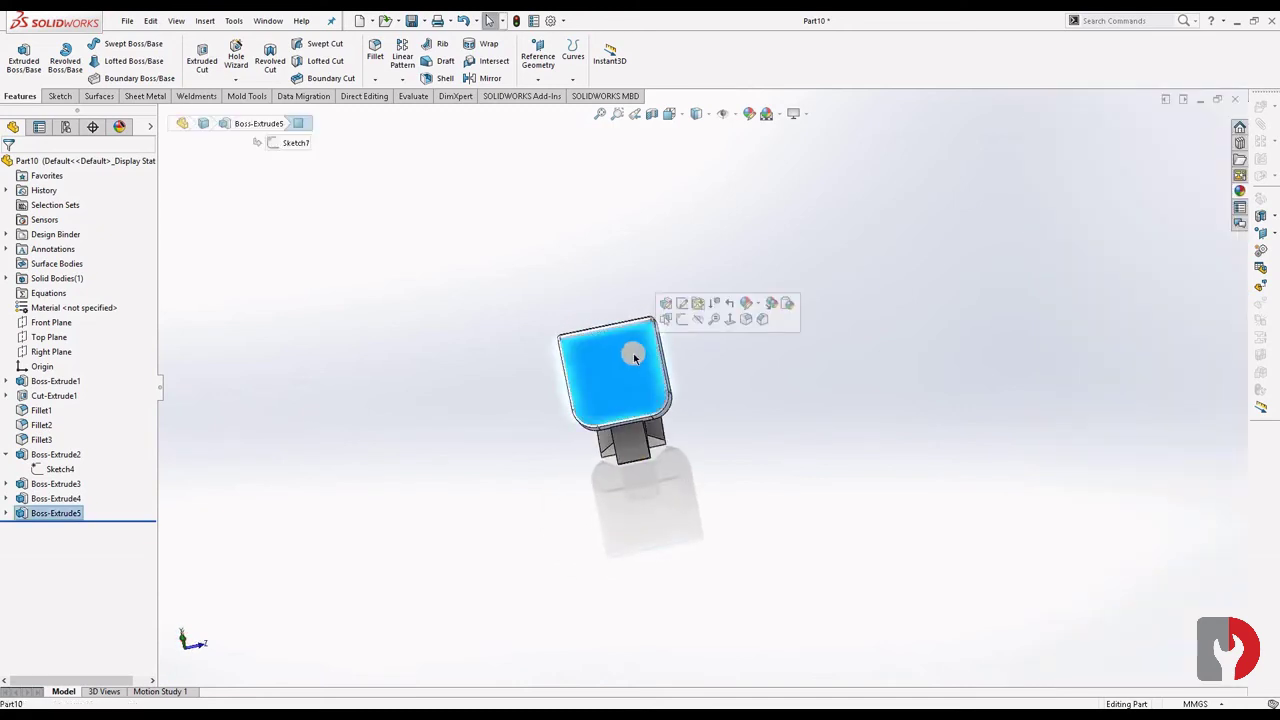
{"action": "left_click", "coordinate": [760, 305]}
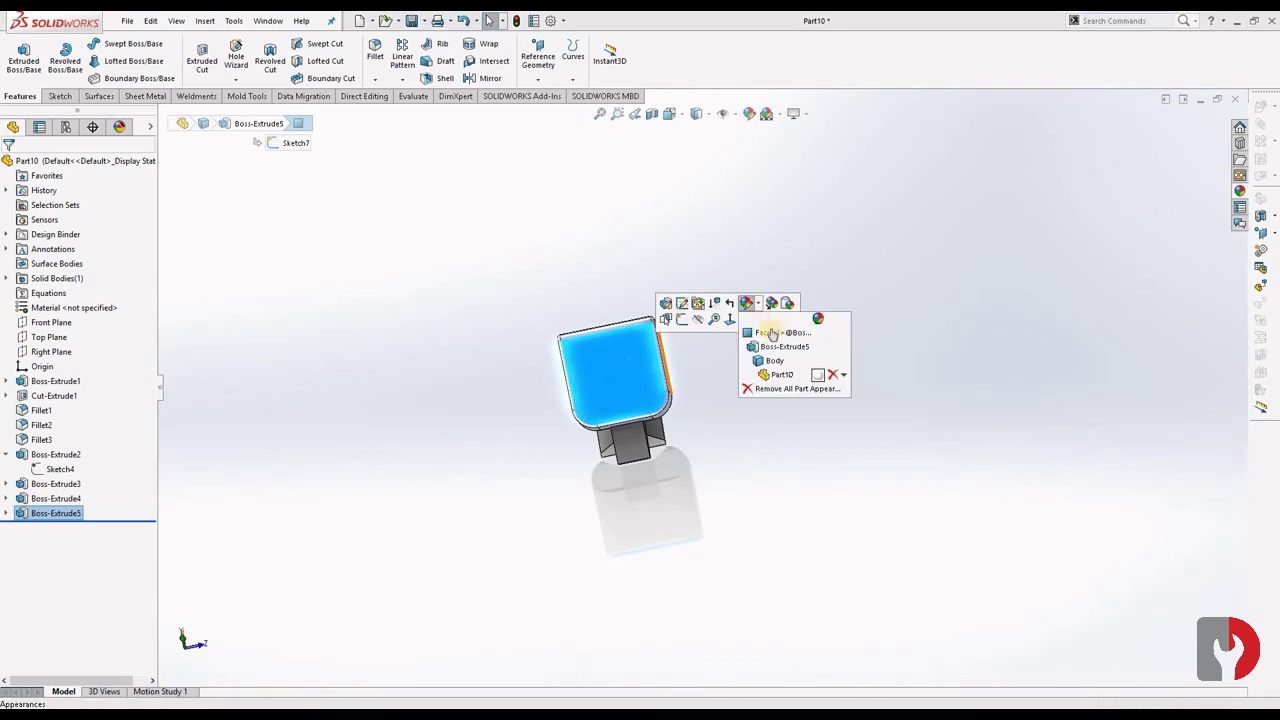
{"action": "left_click", "coordinate": [780, 334]}
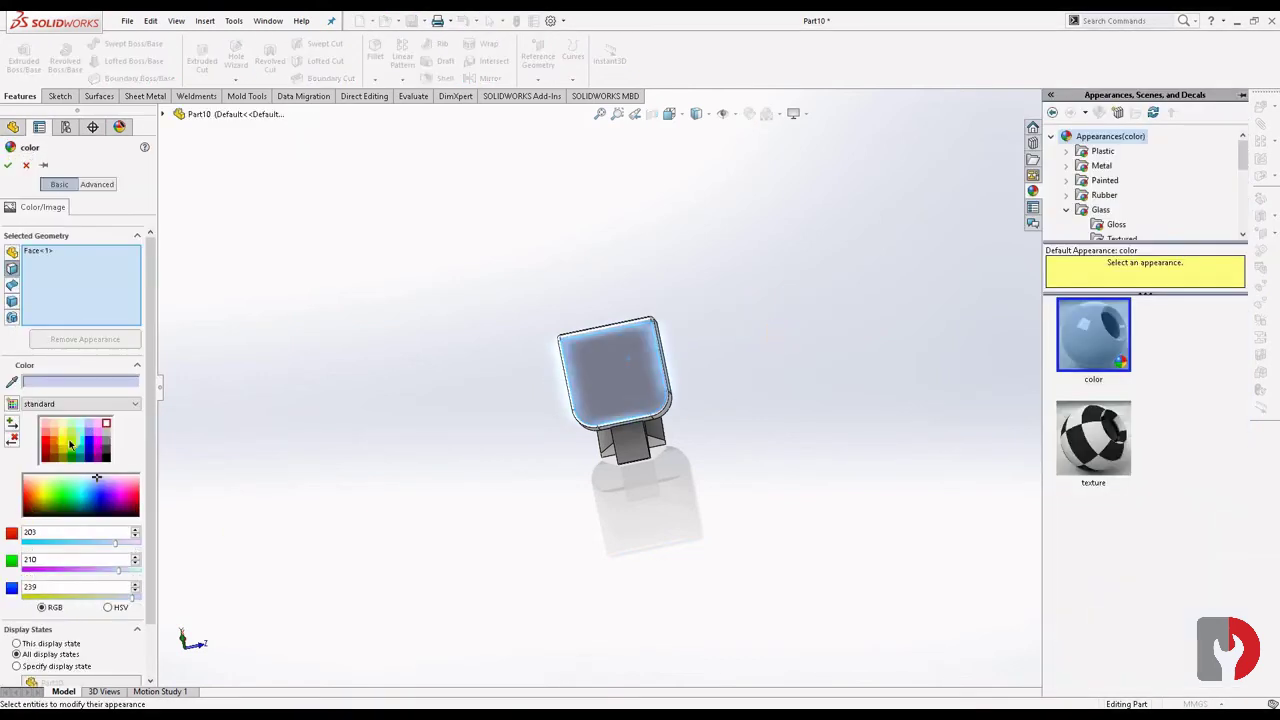
{"action": "left_click", "coordinate": [65, 444]}
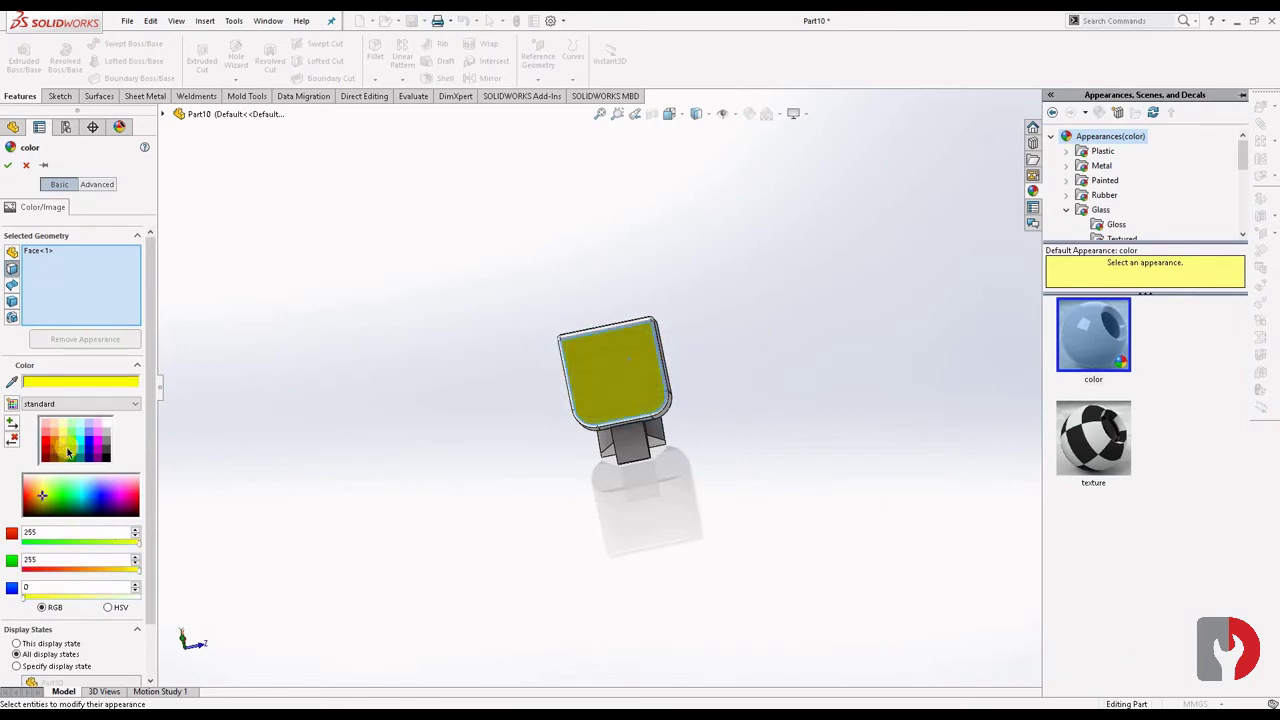
{"action": "left_click", "coordinate": [65, 439]}
{"action": "left_click", "coordinate": [66, 442]}
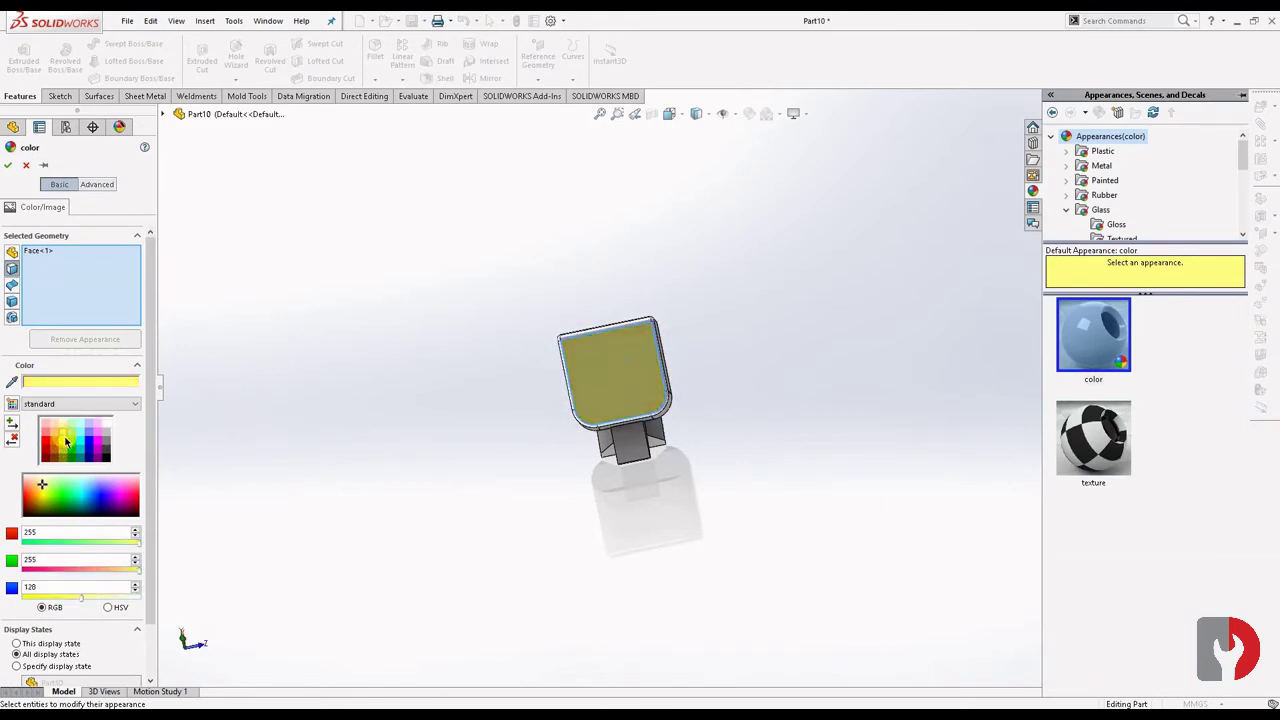
{"action": "left_click", "coordinate": [65, 444]}
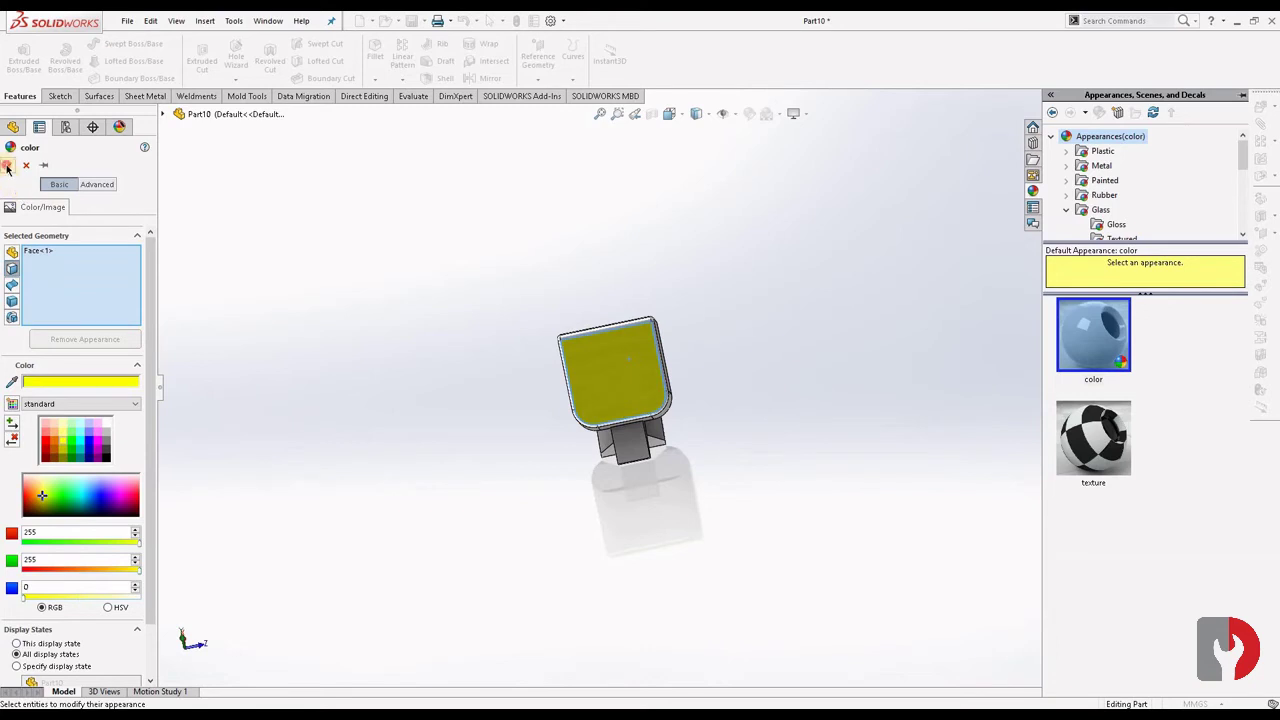
{"action": "left_click", "coordinate": [8, 166]}
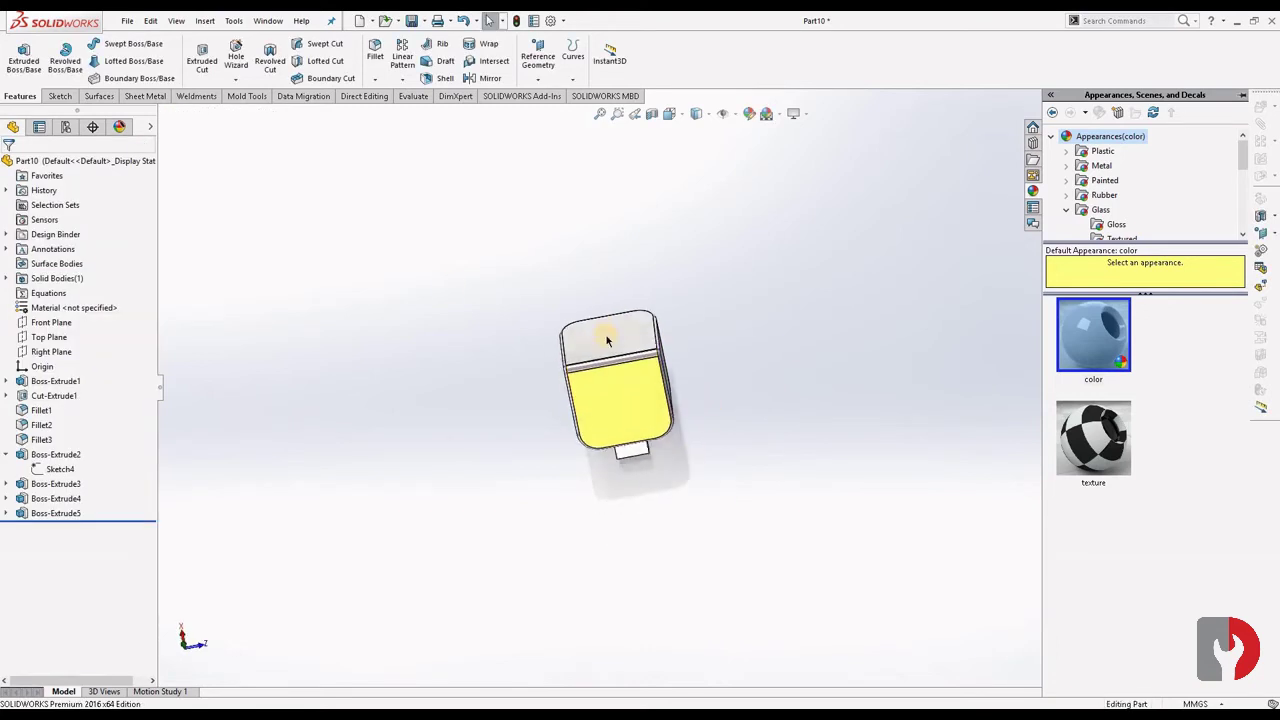
Give the Boss-Extrude4 face a blue appearance, RGB 0, 0, 255
{"action": "left_click", "coordinate": [605, 344]}
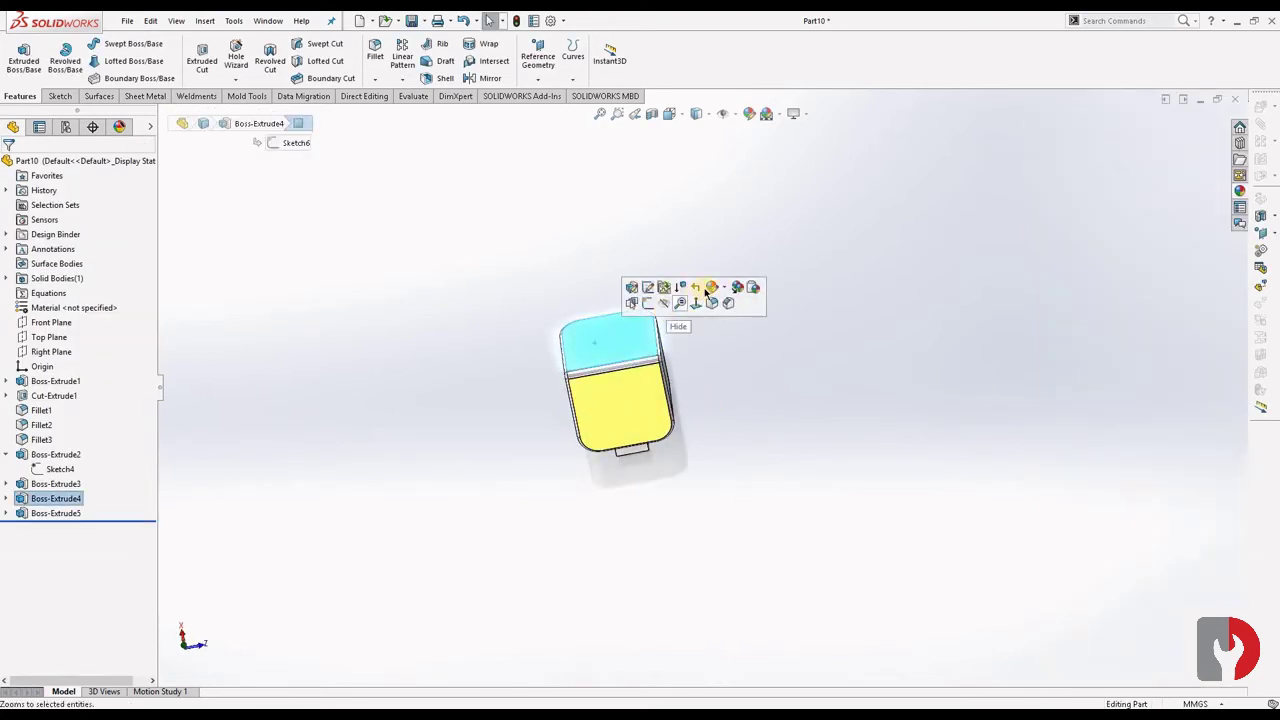
{"action": "left_click", "coordinate": [723, 291]}
{"action": "left_click", "coordinate": [707, 323]}
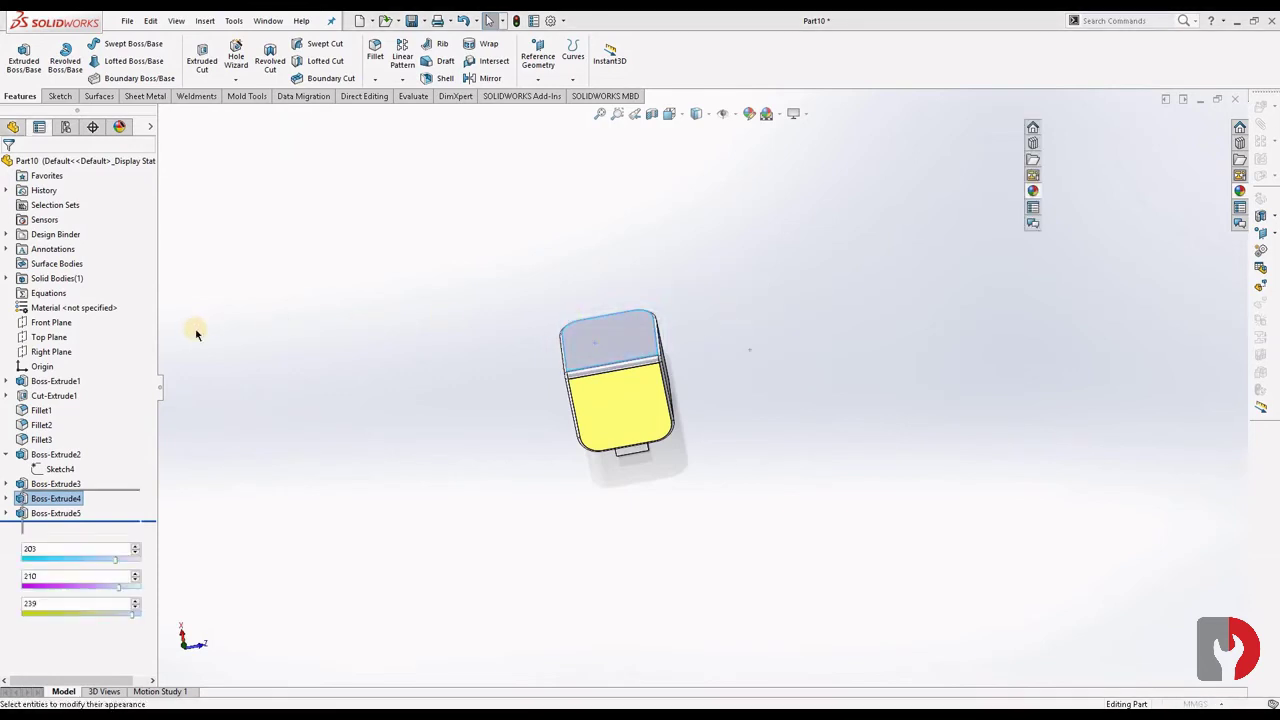
{"action": "left_click", "coordinate": [89, 443]}
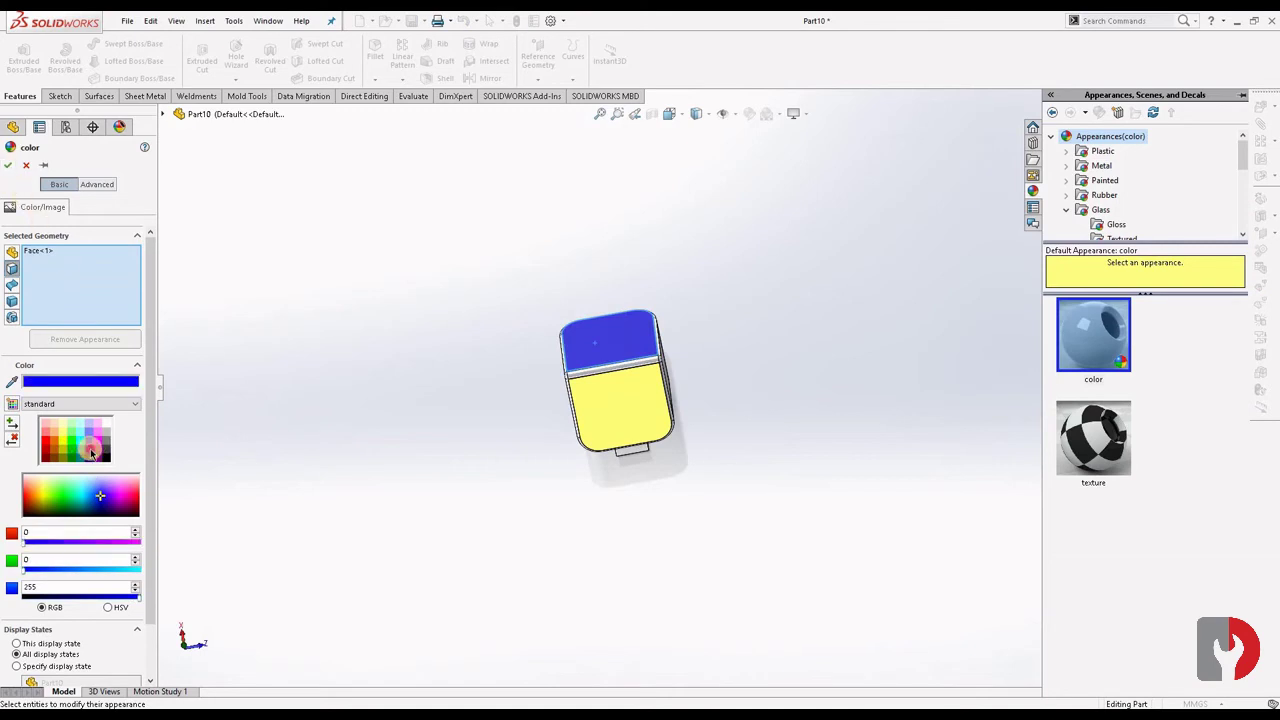
{"action": "left_click", "coordinate": [8, 165]}
{"action": "left_click", "coordinate": [679, 501]}
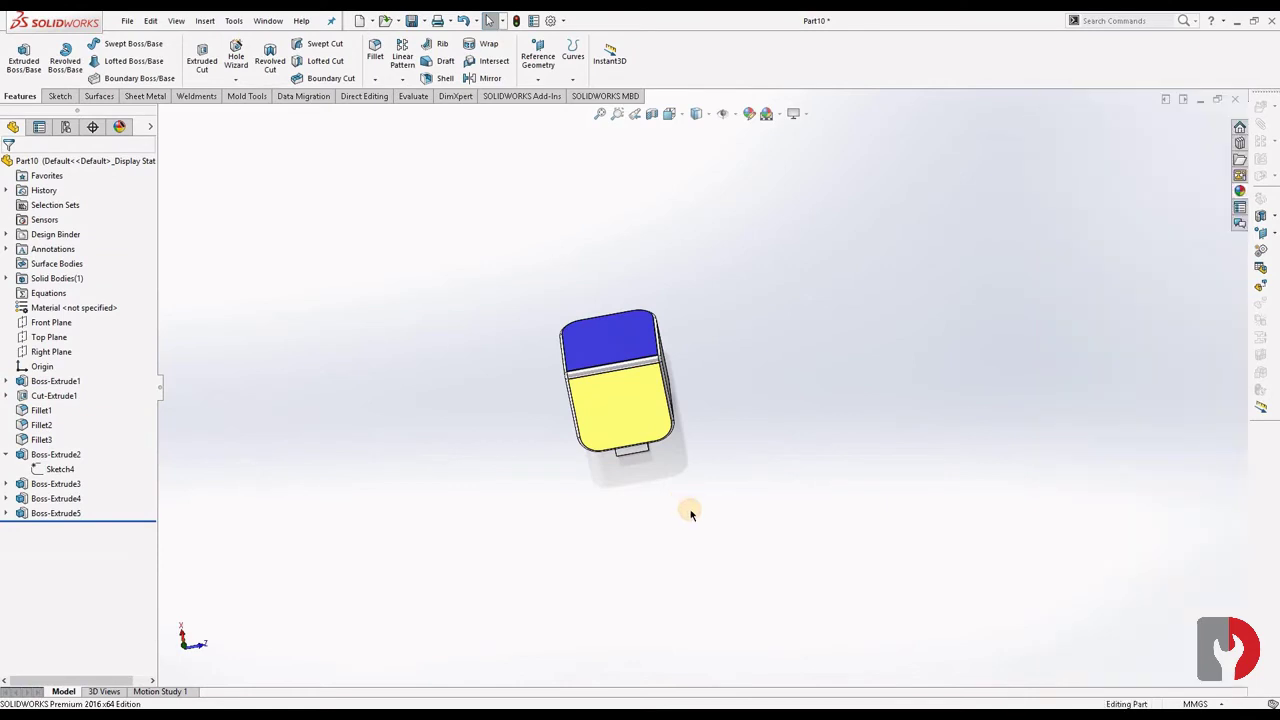
{"action": "mouse_move", "coordinate": [690, 513]}
{"action": "middle_mouse_down"}
{"action": "mouse_move", "coordinate": [567, 513]}
{"action": "mouse_move", "coordinate": [571, 594]}
{"action": "mouse_move", "coordinate": [666, 646]}
{"action": "mouse_move", "coordinate": [600, 543]}
{"action": "mouse_move", "coordinate": [501, 496]}
{"action": "mouse_move", "coordinate": [634, 511]}
{"action": "mouse_move", "coordinate": [660, 560]}
{"action": "mouse_move", "coordinate": [614, 474]}
{"action": "mouse_move", "coordinate": [494, 431]}
{"action": "mouse_move", "coordinate": [414, 463]}
{"action": "mouse_move", "coordinate": [434, 391]}
{"action": "mouse_move", "coordinate": [627, 372]}
{"action": "middle_mouse_up"}
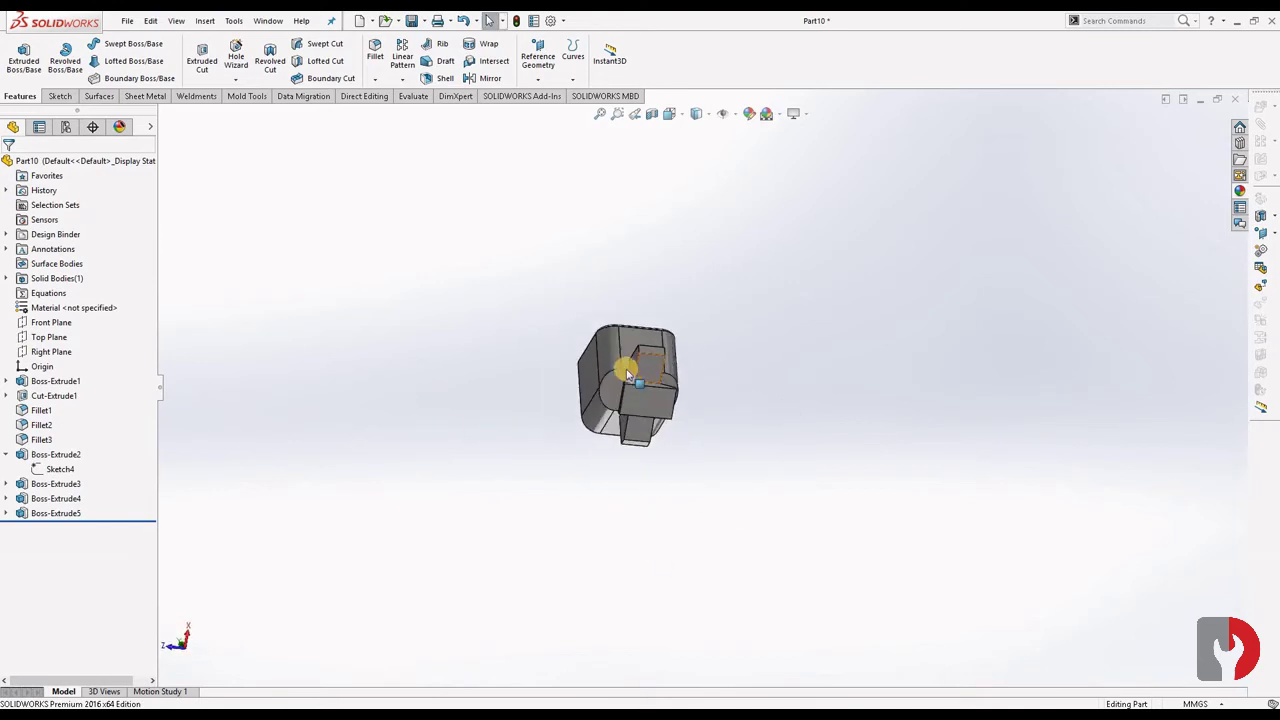
Start a 1 mm fillet on the first four edges where the foot meets the body
{"action": "scroll", "coordinate": [627, 372], "scroll_direction": "down", "scroll_amount": 2}
{"action": "scroll", "coordinate": [820, 423], "scroll_direction": "down", "scroll_amount": 3}
{"action": "mouse_move", "coordinate": [820, 423]}
{"action": "middle_mouse_down"}
{"action": "mouse_move", "coordinate": [777, 457]}
{"action": "mouse_move", "coordinate": [789, 463]}
{"action": "mouse_move", "coordinate": [743, 457]}
{"action": "middle_mouse_up"}
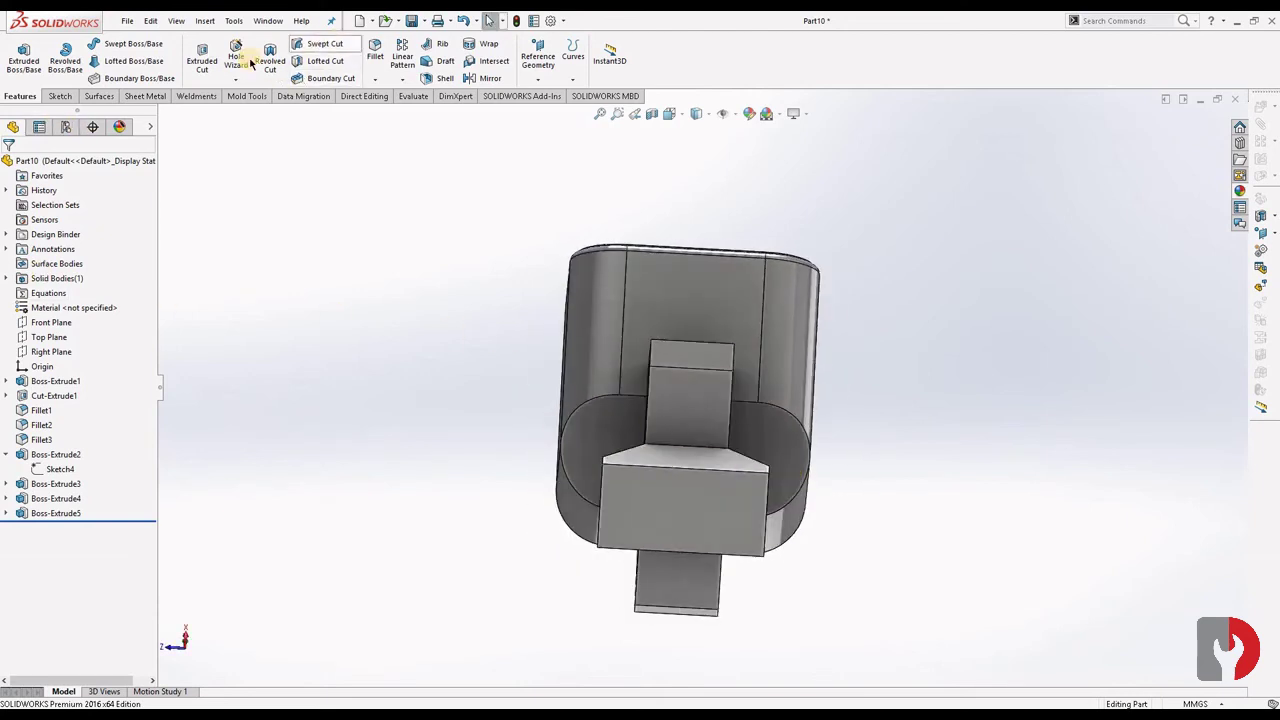
{"action": "left_click", "coordinate": [764, 412]}
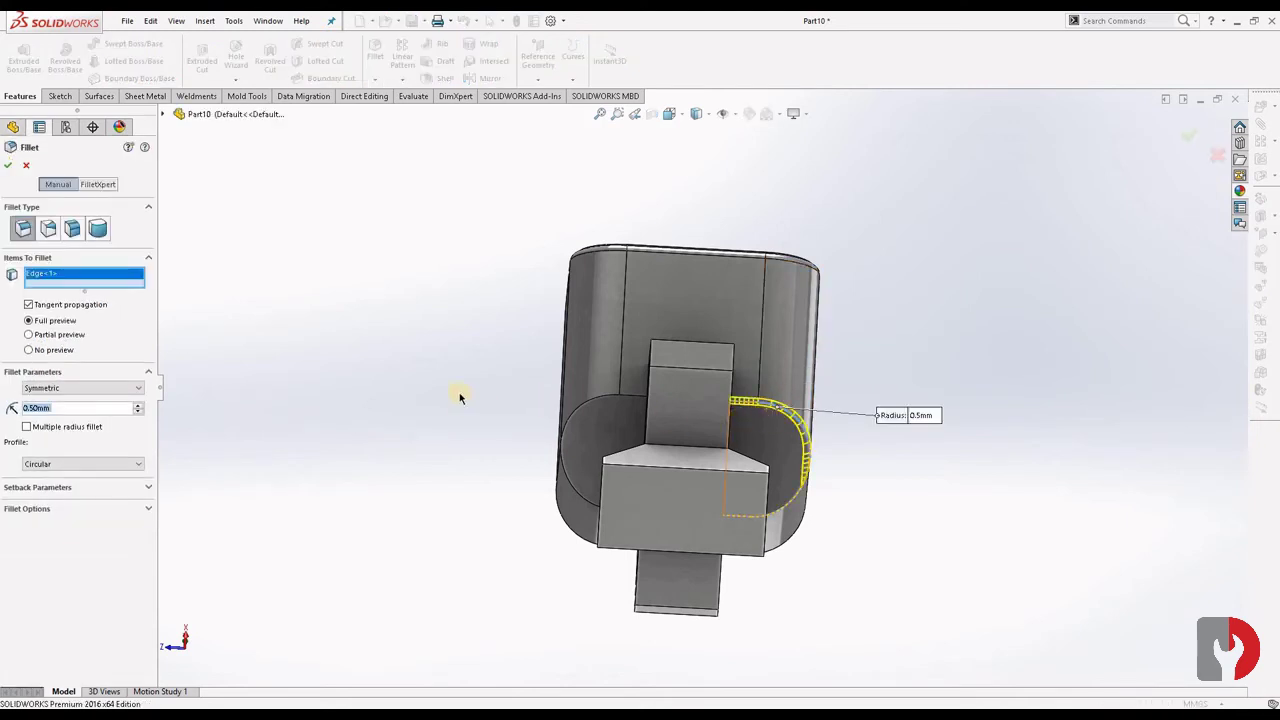
{"action": "left_click", "coordinate": [63, 407]}
{"action": "type", "text": "1"}
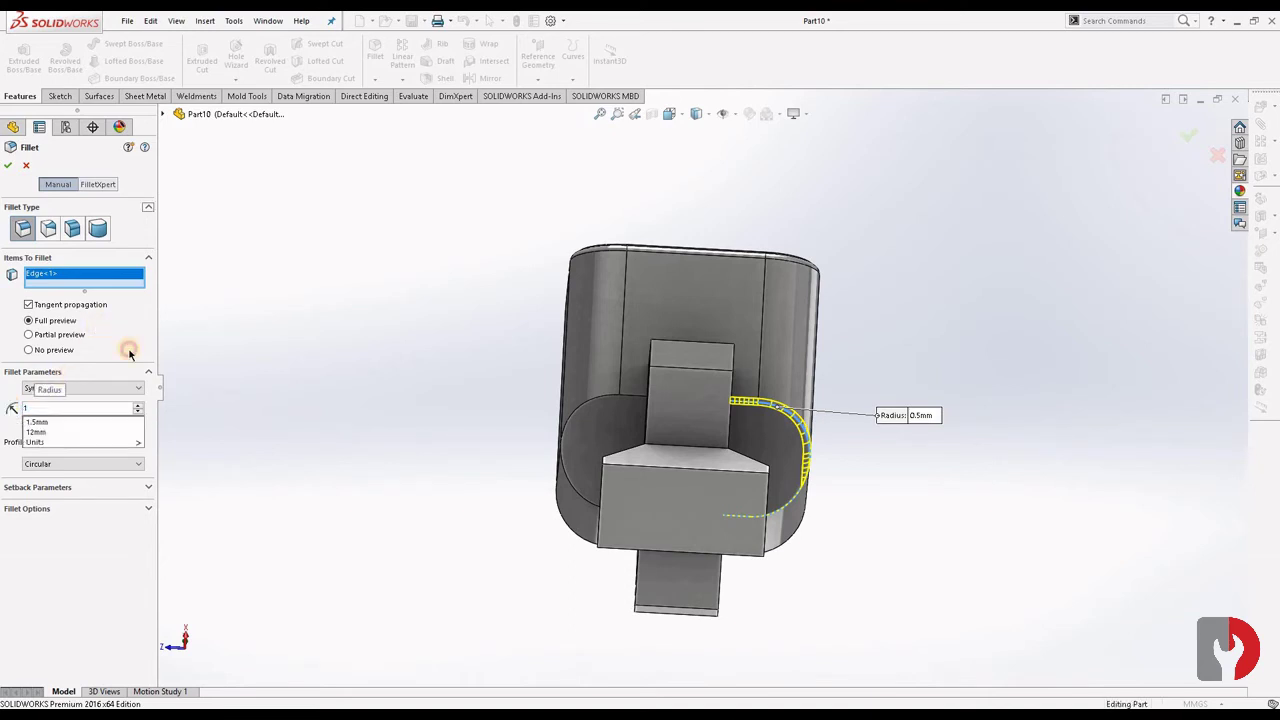
{"action": "left_click", "coordinate": [129, 350]}
{"action": "left_click", "coordinate": [630, 397]}
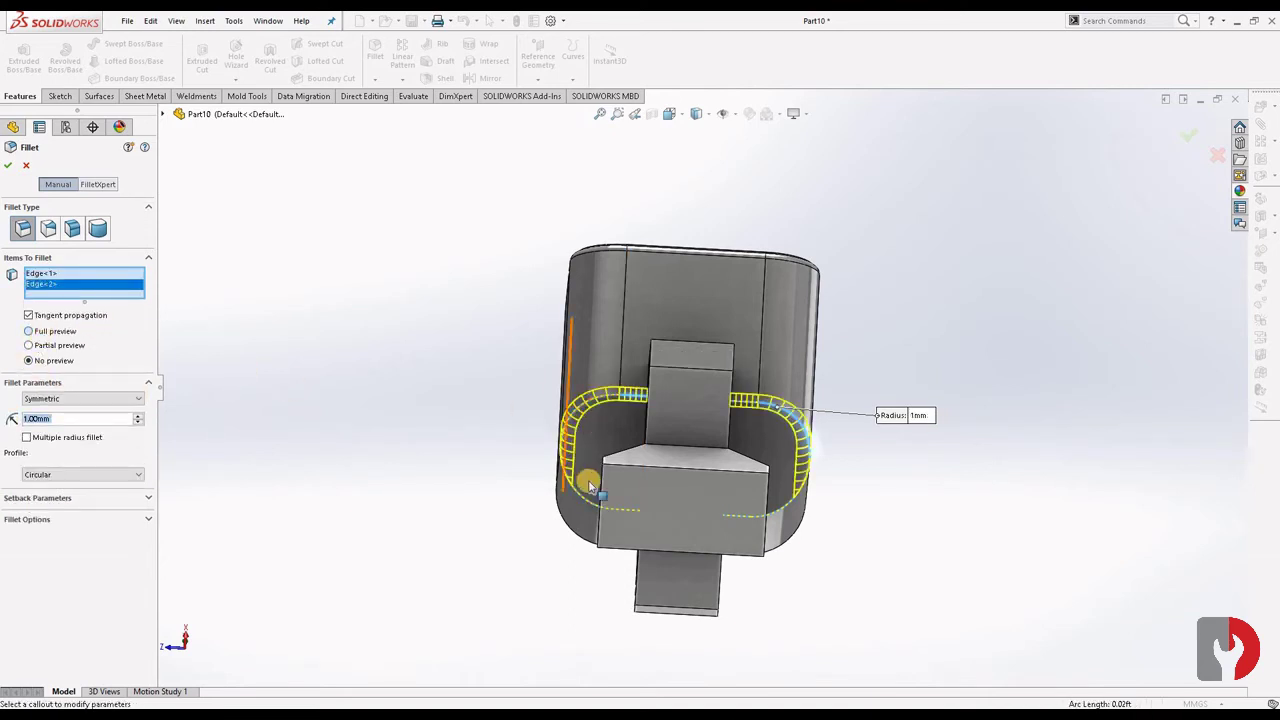
{"action": "mouse_move", "coordinate": [608, 437]}
{"action": "middle_mouse_down"}
{"action": "mouse_move", "coordinate": [650, 462]}
{"action": "mouse_move", "coordinate": [640, 475]}
{"action": "mouse_move", "coordinate": [726, 503]}
{"action": "middle_mouse_up"}
{"action": "left_click", "coordinate": [686, 486]}
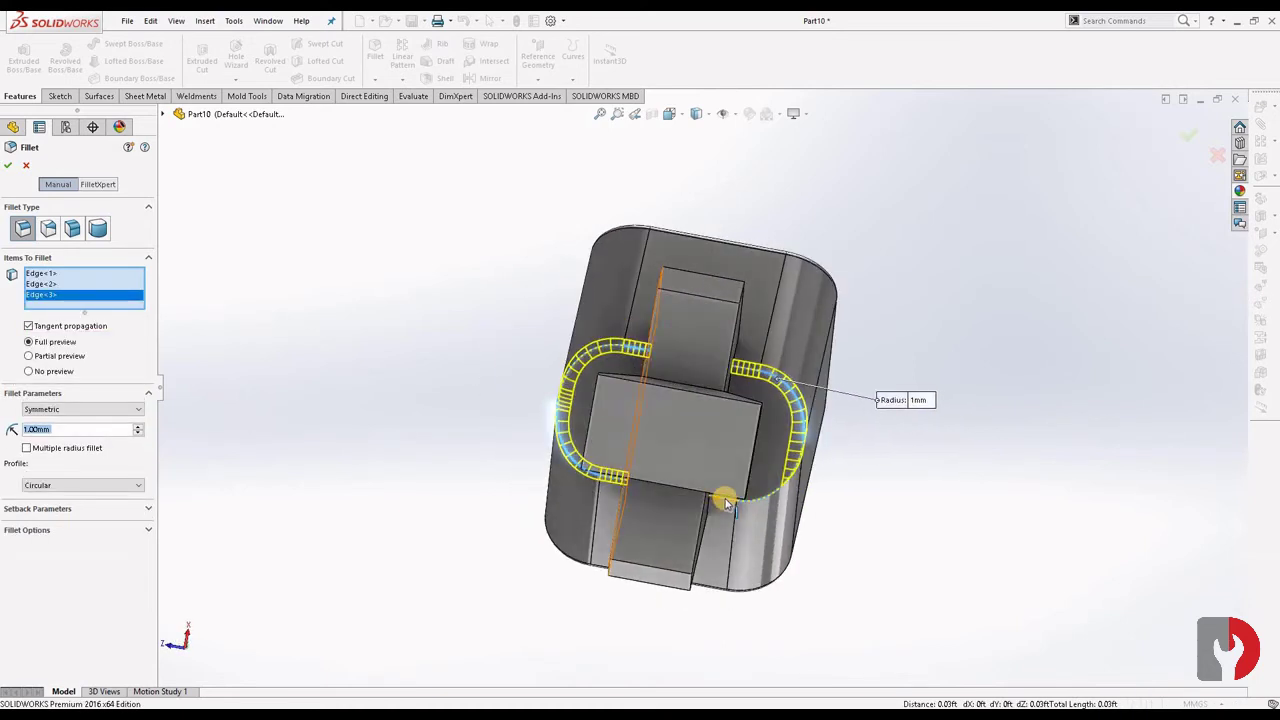
{"action": "left_click", "coordinate": [726, 503]}
Add the remaining junction edges, eight in total, and apply the 1 mm fillet as Fillet4
{"action": "scroll", "coordinate": [760, 520], "scroll_direction": "up", "scroll_amount": 3}
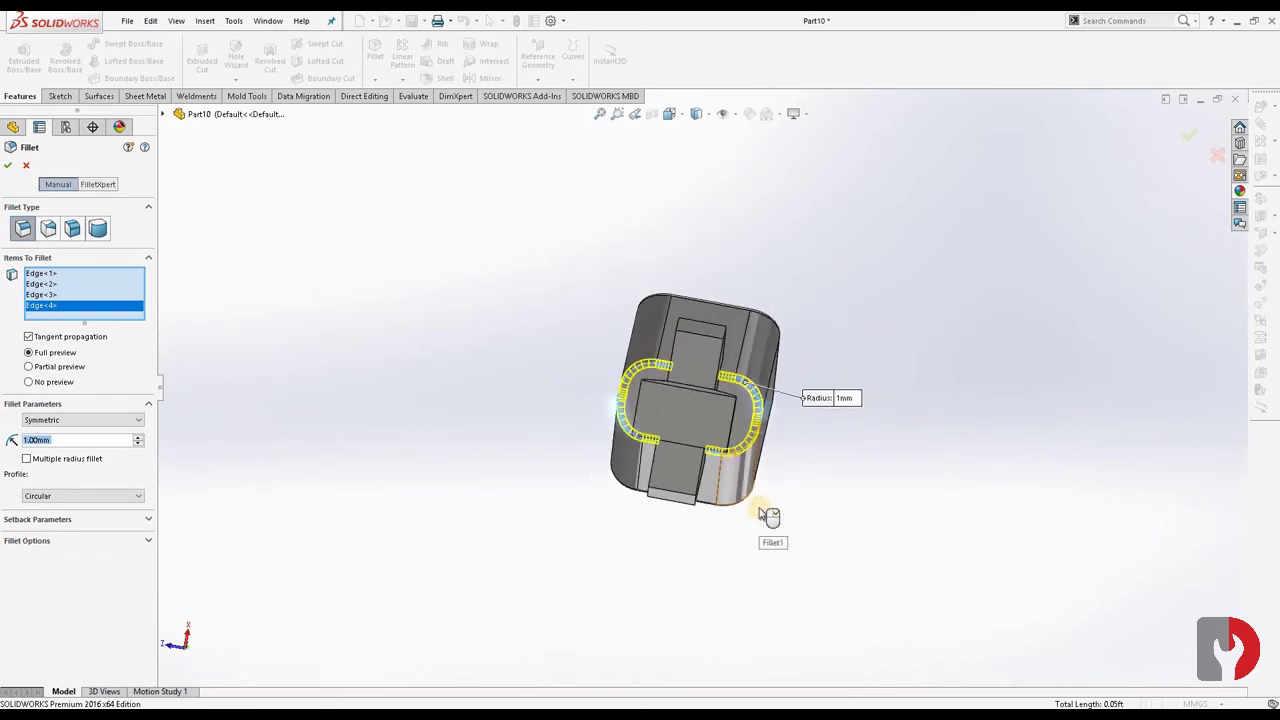
{"action": "middle_click_drag", "start_coordinate": [697, 512], "coordinate": [674, 373]}
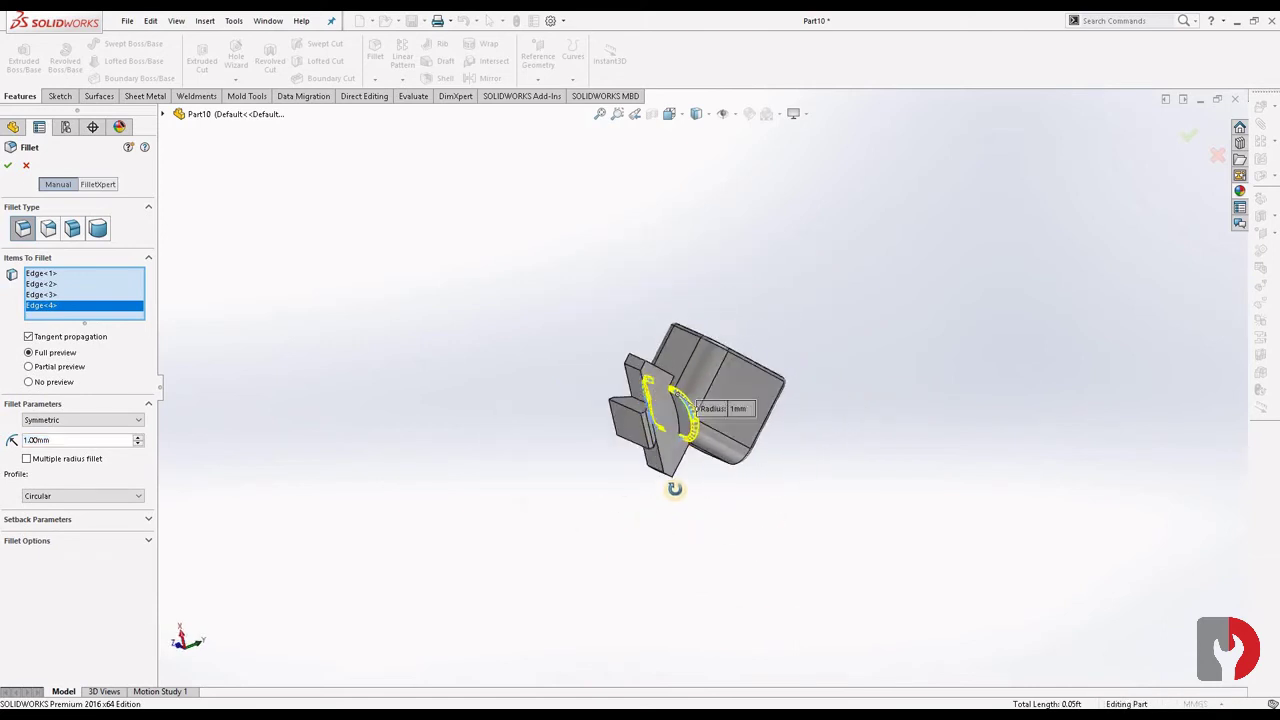
{"action": "scroll", "coordinate": [674, 373], "scroll_direction": "down", "scroll_amount": 3}
{"action": "scroll", "coordinate": [690, 382], "scroll_direction": "down", "scroll_amount": 2}
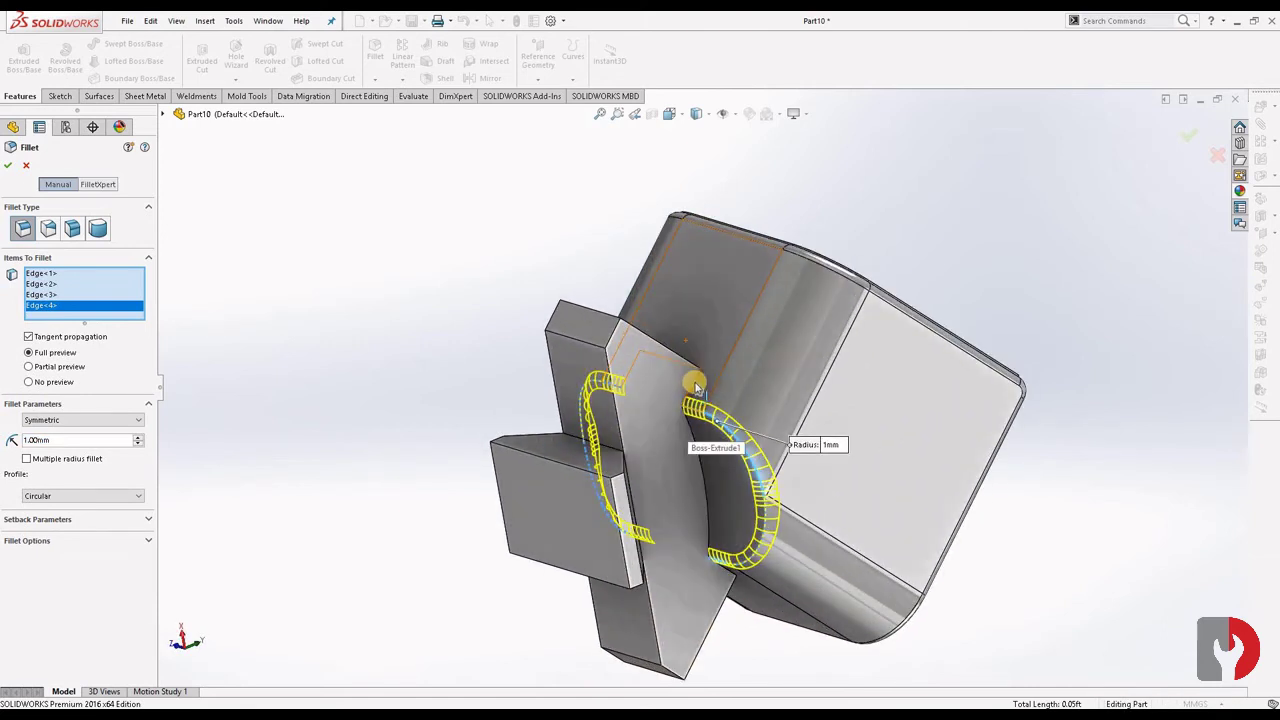
{"action": "left_click", "coordinate": [696, 384]}
{"action": "middle_click_drag", "start_coordinate": [714, 366], "coordinate": [686, 446]}
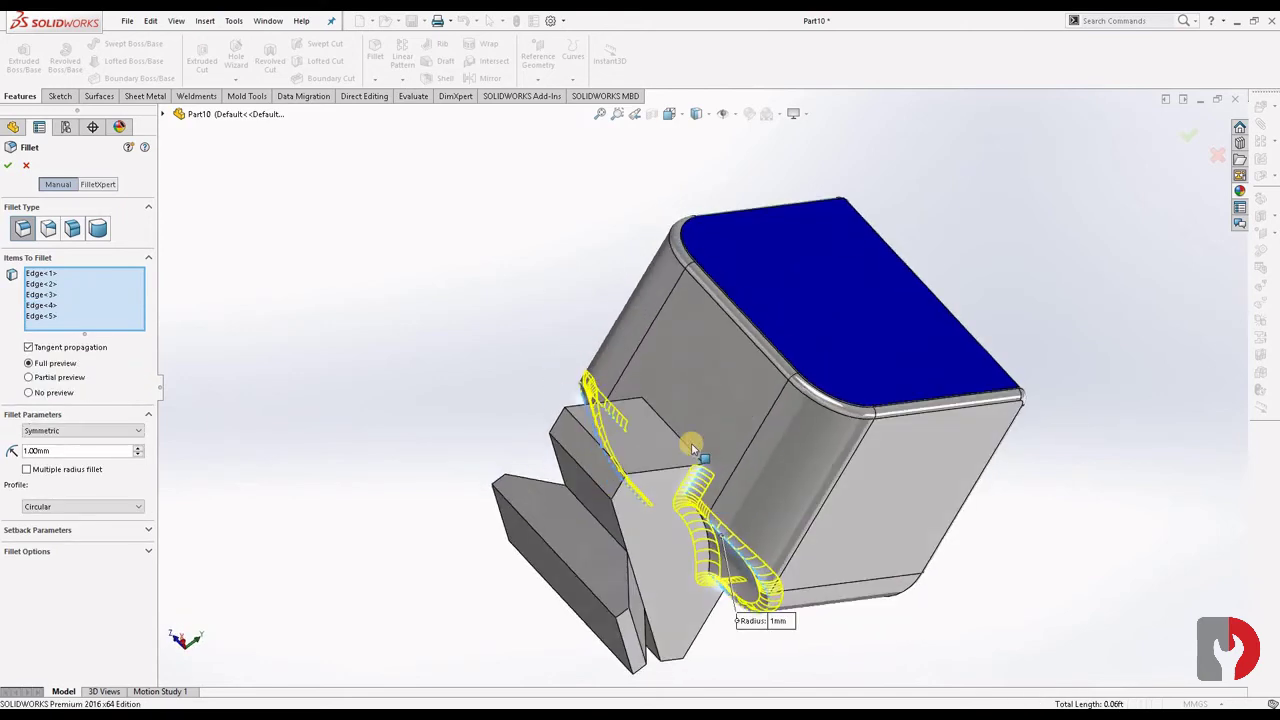
{"action": "mouse_move", "coordinate": [716, 447]}
{"action": "middle_mouse_down"}
{"action": "mouse_move", "coordinate": [800, 514]}
{"action": "mouse_move", "coordinate": [625, 412]}
{"action": "middle_mouse_up"}
{"action": "left_click", "coordinate": [625, 412]}
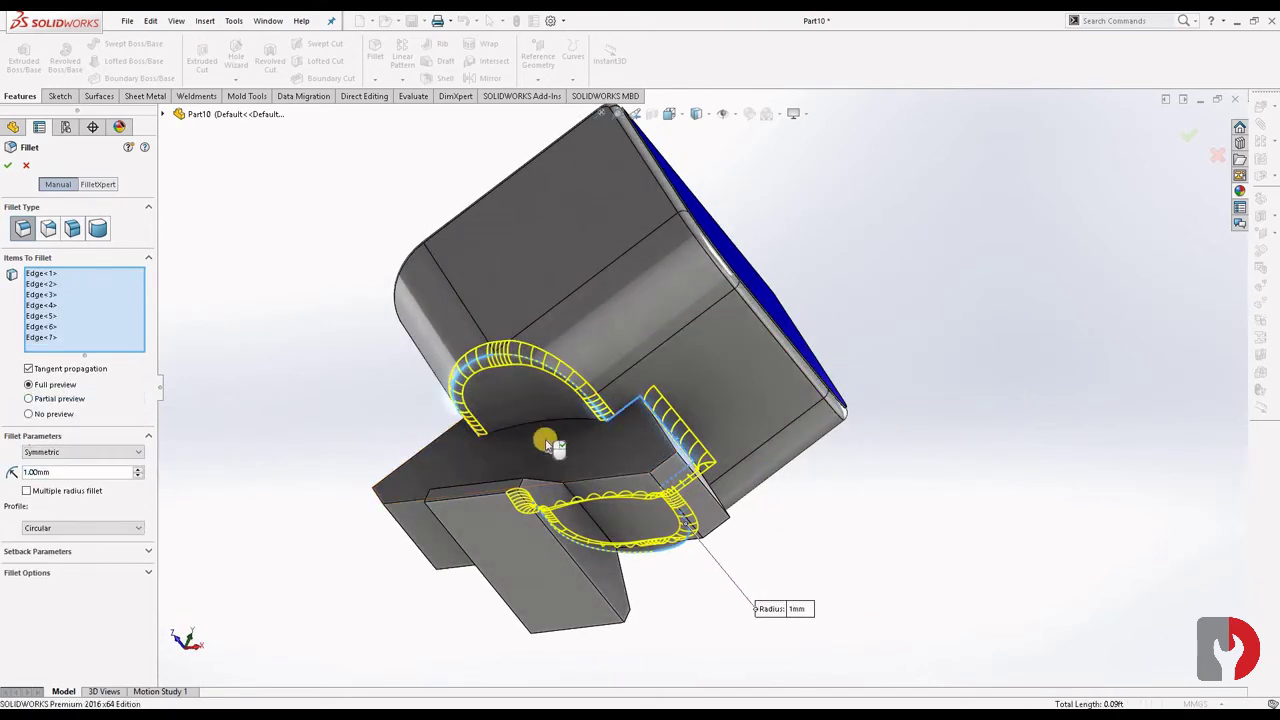
{"action": "middle_click_drag", "start_coordinate": [543, 443], "coordinate": [590, 487]}
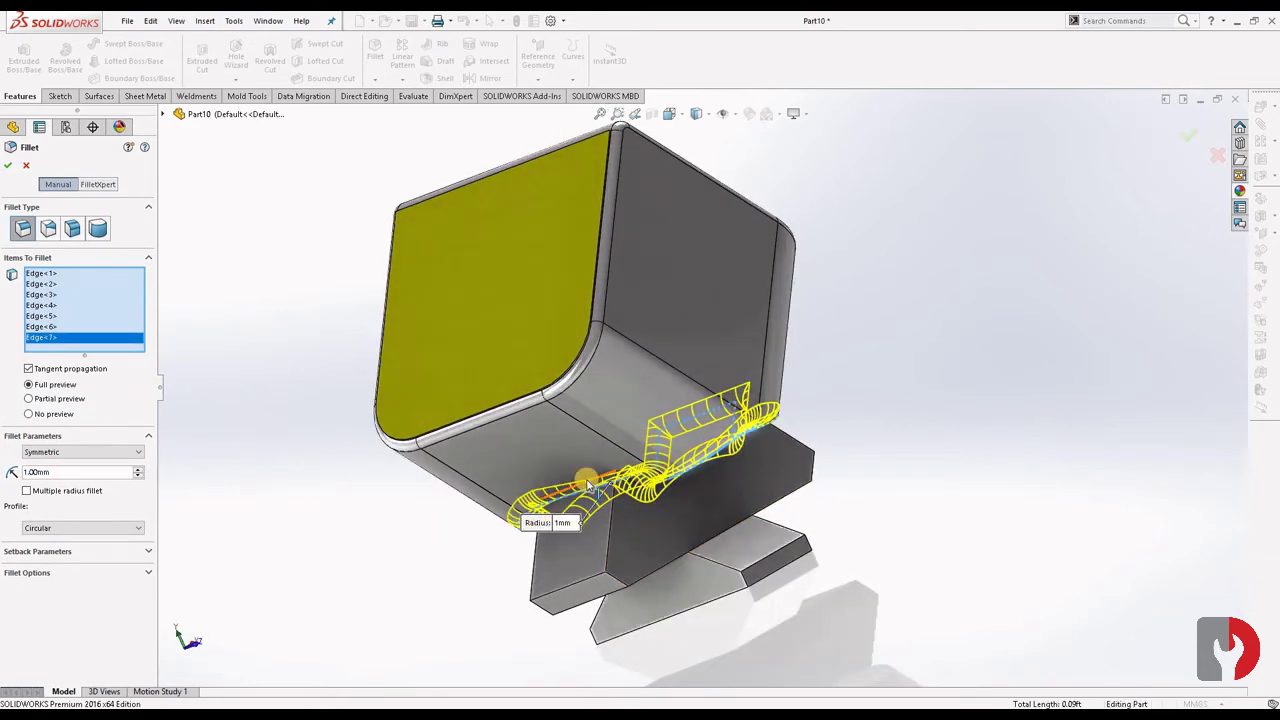
{"action": "left_click", "coordinate": [722, 444]}
{"action": "mouse_move", "coordinate": [722, 444]}
{"action": "middle_mouse_down"}
{"action": "mouse_move", "coordinate": [758, 449]}
{"action": "mouse_move", "coordinate": [729, 531]}
{"action": "mouse_move", "coordinate": [623, 494]}
{"action": "mouse_move", "coordinate": [526, 520]}
{"action": "mouse_move", "coordinate": [443, 463]}
{"action": "mouse_move", "coordinate": [766, 543]}
{"action": "mouse_move", "coordinate": [291, 318]}
{"action": "middle_mouse_up"}
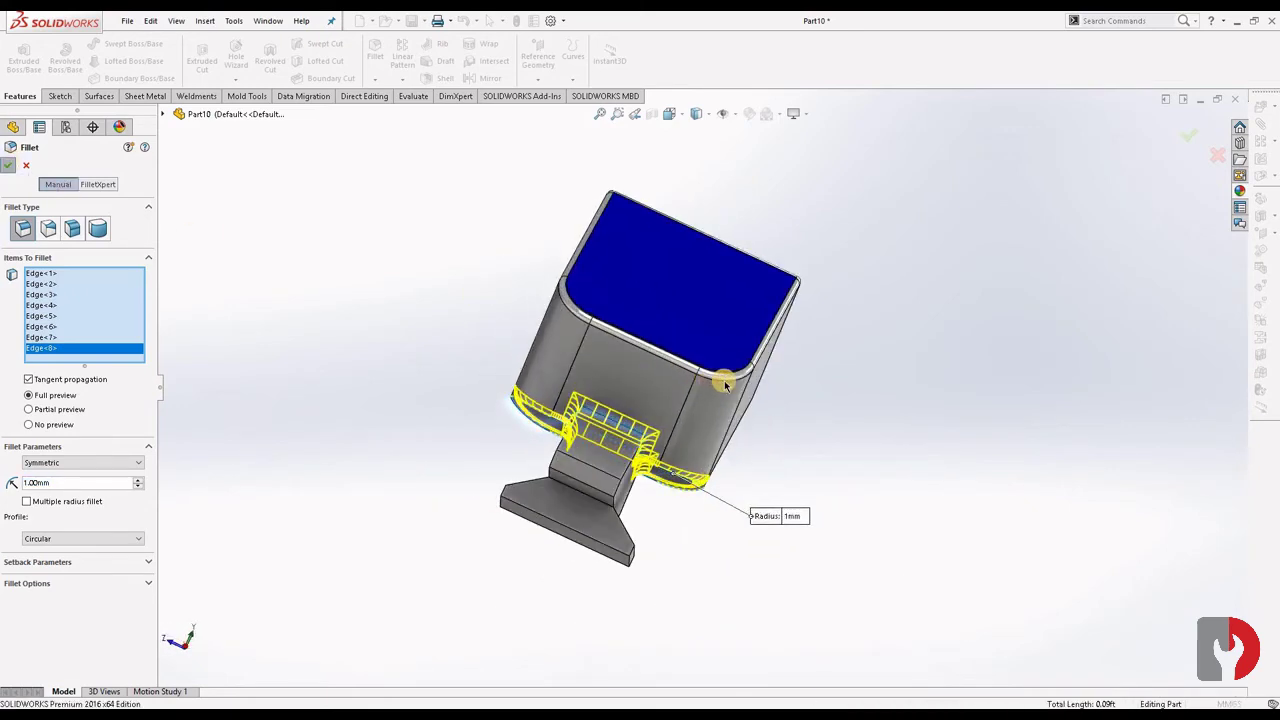
{"action": "mouse_move", "coordinate": [784, 437]}
{"action": "middle_mouse_down"}
{"action": "mouse_move", "coordinate": [737, 294]}
{"action": "mouse_move", "coordinate": [843, 434]}
{"action": "mouse_move", "coordinate": [698, 342]}
{"action": "mouse_move", "coordinate": [740, 457]}
{"action": "mouse_move", "coordinate": [834, 420]}
{"action": "mouse_move", "coordinate": [797, 471]}
{"action": "mouse_move", "coordinate": [853, 540]}
{"action": "mouse_move", "coordinate": [900, 474]}
{"action": "mouse_move", "coordinate": [703, 457]}
{"action": "mouse_move", "coordinate": [690, 440]}
{"action": "middle_mouse_up"}
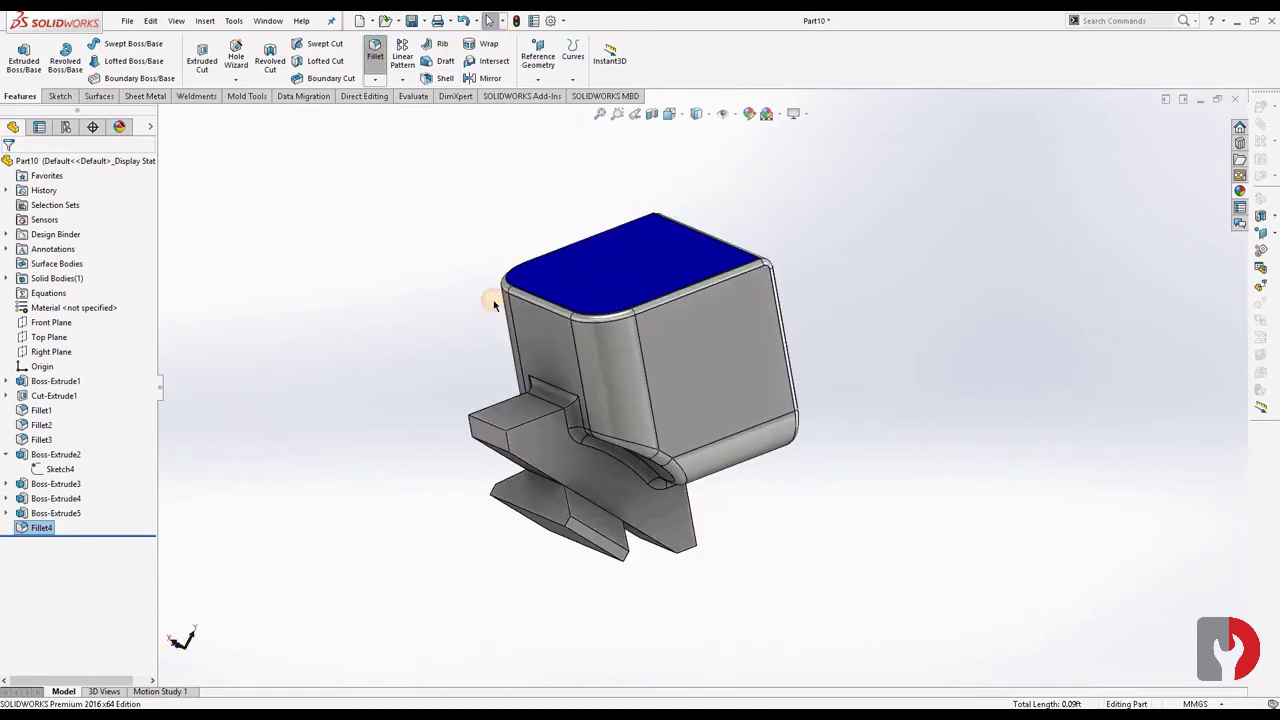
Select nine lower-block edges for a new 1 mm fillet and preview the result
{"action": "left_click", "coordinate": [527, 428]}
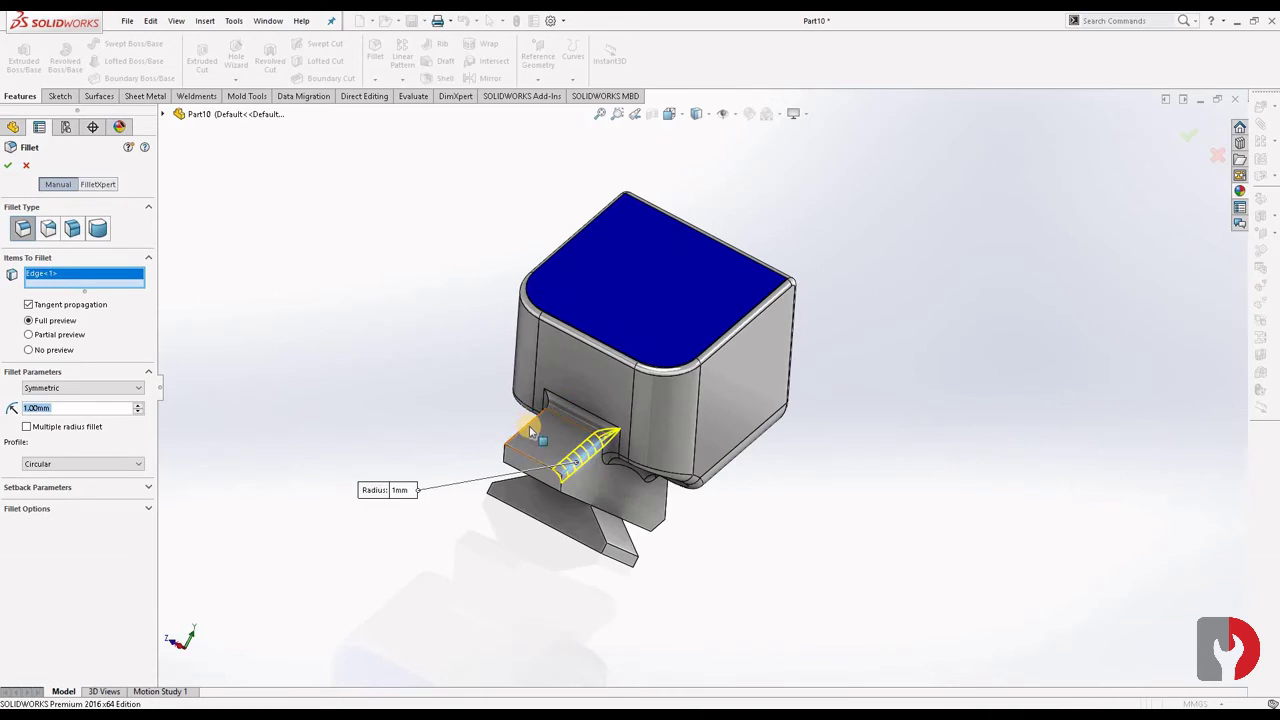
{"action": "left_click", "coordinate": [541, 432]}
{"action": "mouse_move", "coordinate": [541, 432]}
{"action": "middle_mouse_down"}
{"action": "mouse_move", "coordinate": [650, 457]}
{"action": "mouse_move", "coordinate": [634, 450]}
{"action": "mouse_move", "coordinate": [636, 468]}
{"action": "middle_mouse_up"}
{"action": "left_click", "coordinate": [636, 476]}
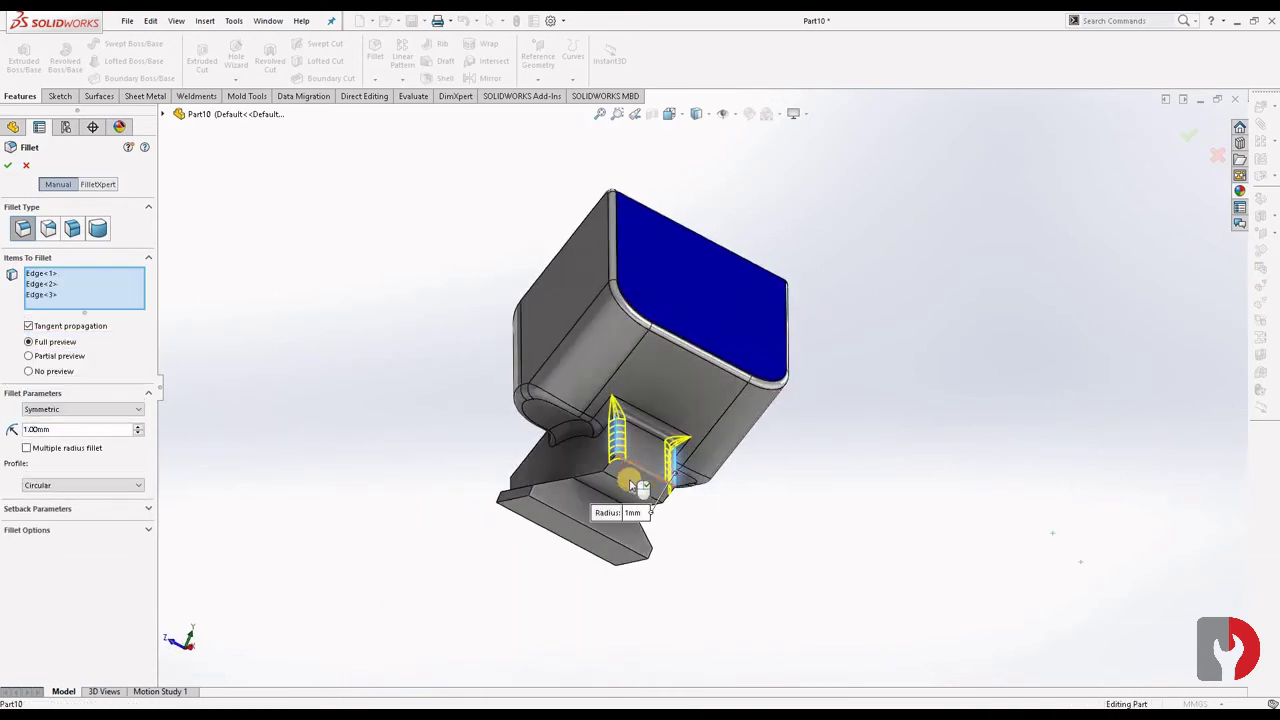
{"action": "left_click", "coordinate": [624, 487]}
{"action": "mouse_move", "coordinate": [624, 487]}
{"action": "middle_mouse_down"}
{"action": "mouse_move", "coordinate": [650, 483]}
{"action": "mouse_move", "coordinate": [515, 455]}
{"action": "mouse_move", "coordinate": [528, 354]}
{"action": "mouse_move", "coordinate": [523, 429]}
{"action": "mouse_move", "coordinate": [520, 415]}
{"action": "middle_mouse_up"}
{"action": "left_click", "coordinate": [681, 483]}
{"action": "left_click", "coordinate": [515, 455]}
{"action": "left_click", "coordinate": [572, 457]}
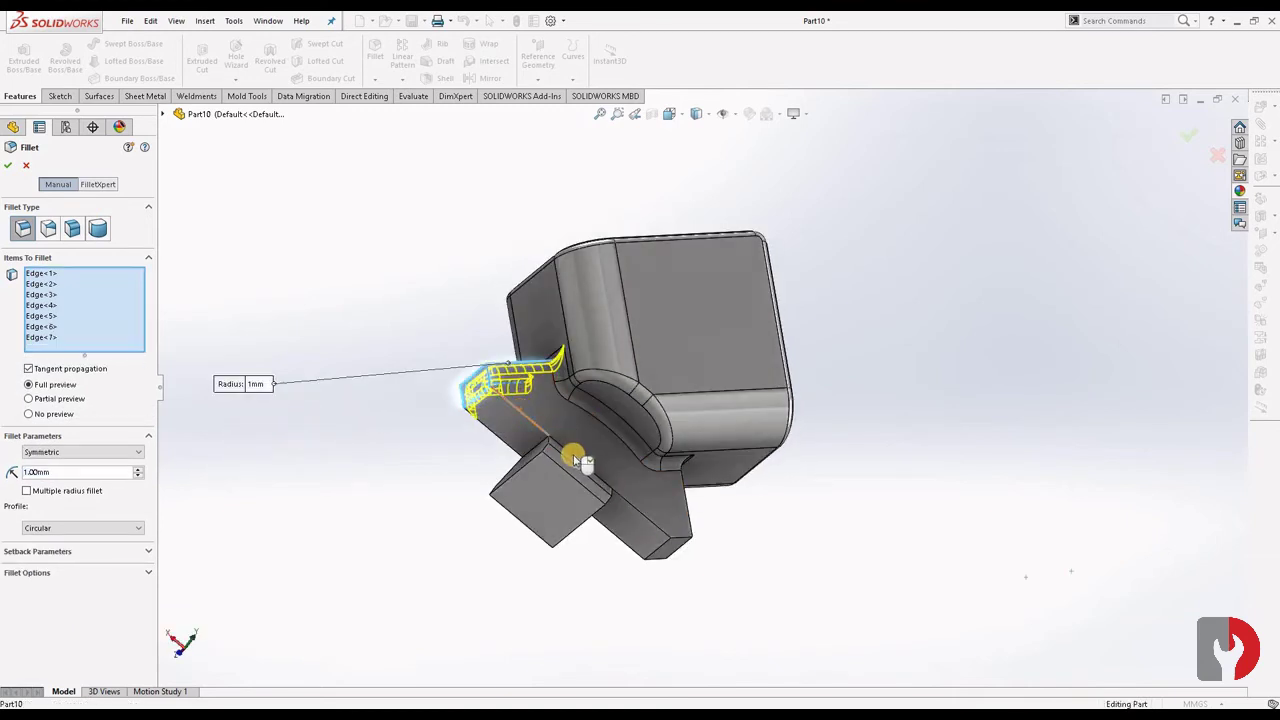
{"action": "left_click", "coordinate": [630, 498]}
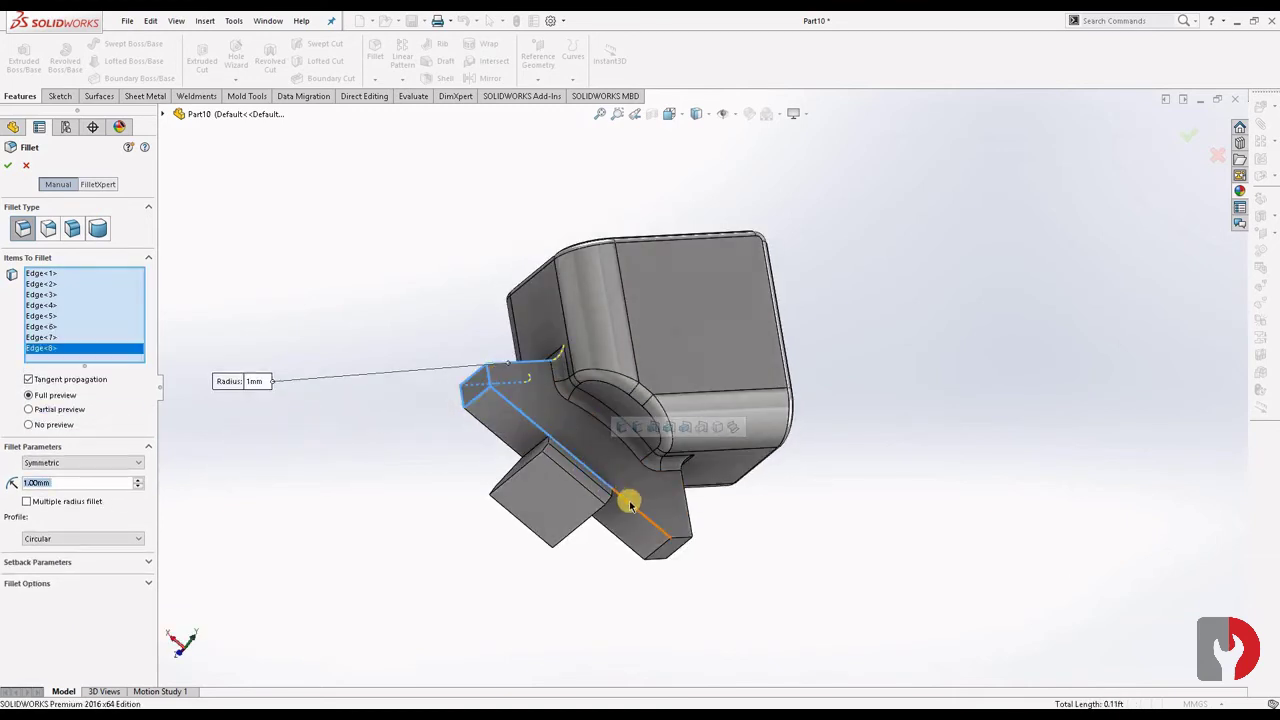
{"action": "left_click", "coordinate": [623, 503]}
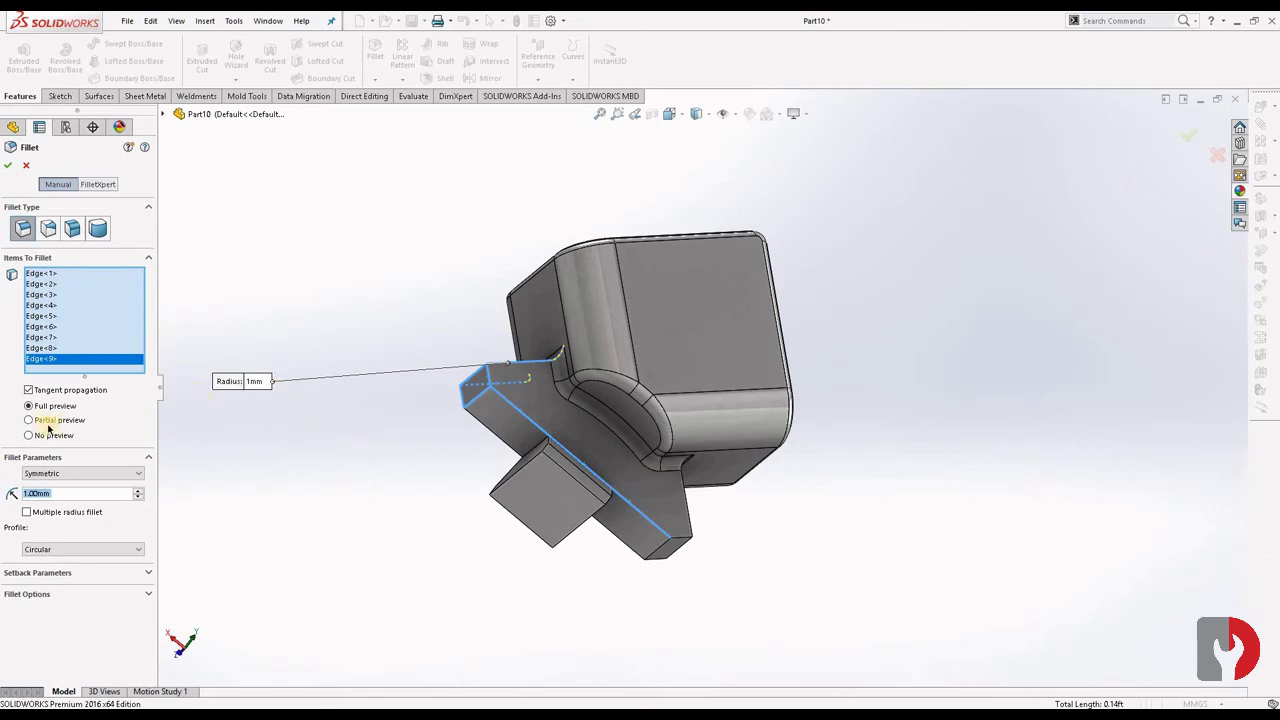
{"action": "mouse_move", "coordinate": [512, 563]}
{"action": "middle_mouse_down"}
{"action": "mouse_move", "coordinate": [571, 580]}
{"action": "mouse_move", "coordinate": [614, 551]}
{"action": "mouse_move", "coordinate": [656, 433]}
{"action": "middle_mouse_up"}
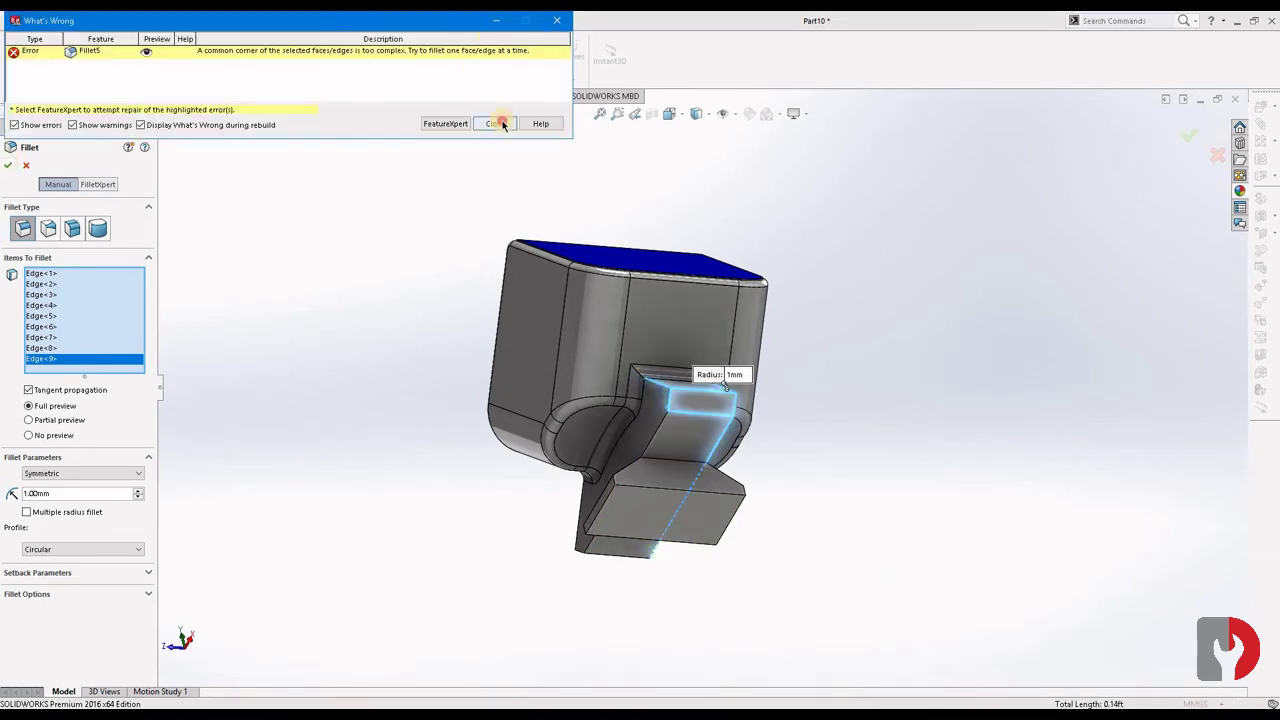
Clear the fillet error and swap the problem edges for new edges around the lower bosses
{"action": "left_click", "coordinate": [497, 123]}
{"action": "middle_click_drag", "start_coordinate": [838, 403], "coordinate": [634, 386]}
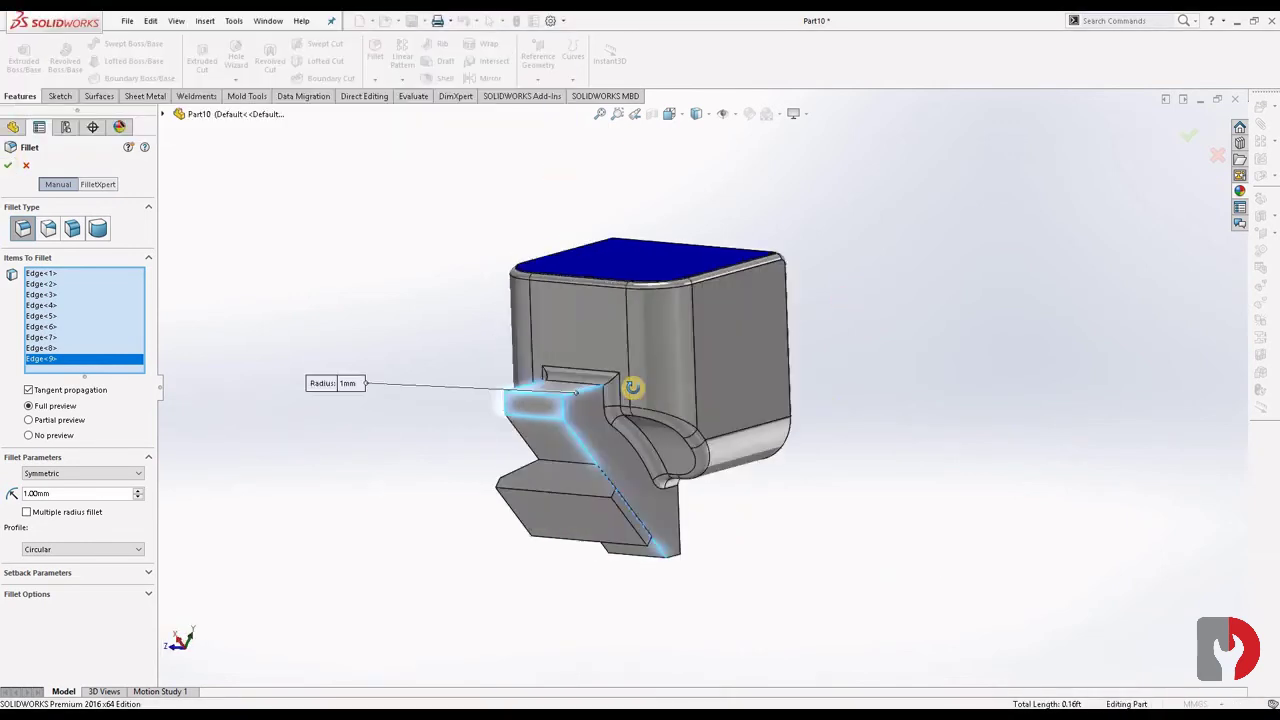
{"action": "key", "text": "Delete"}
{"action": "left_click", "coordinate": [44, 347]}
{"action": "key", "text": "Delete"}
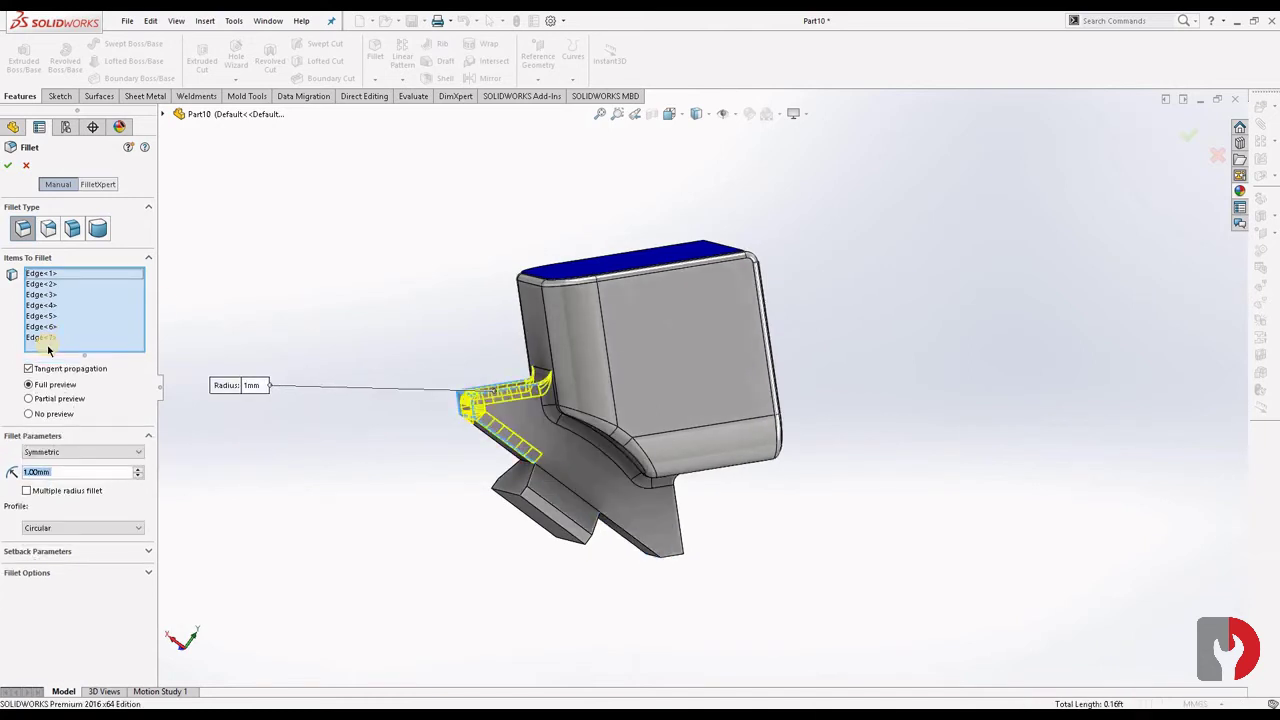
{"action": "middle_click_drag", "start_coordinate": [497, 403], "coordinate": [653, 428]}
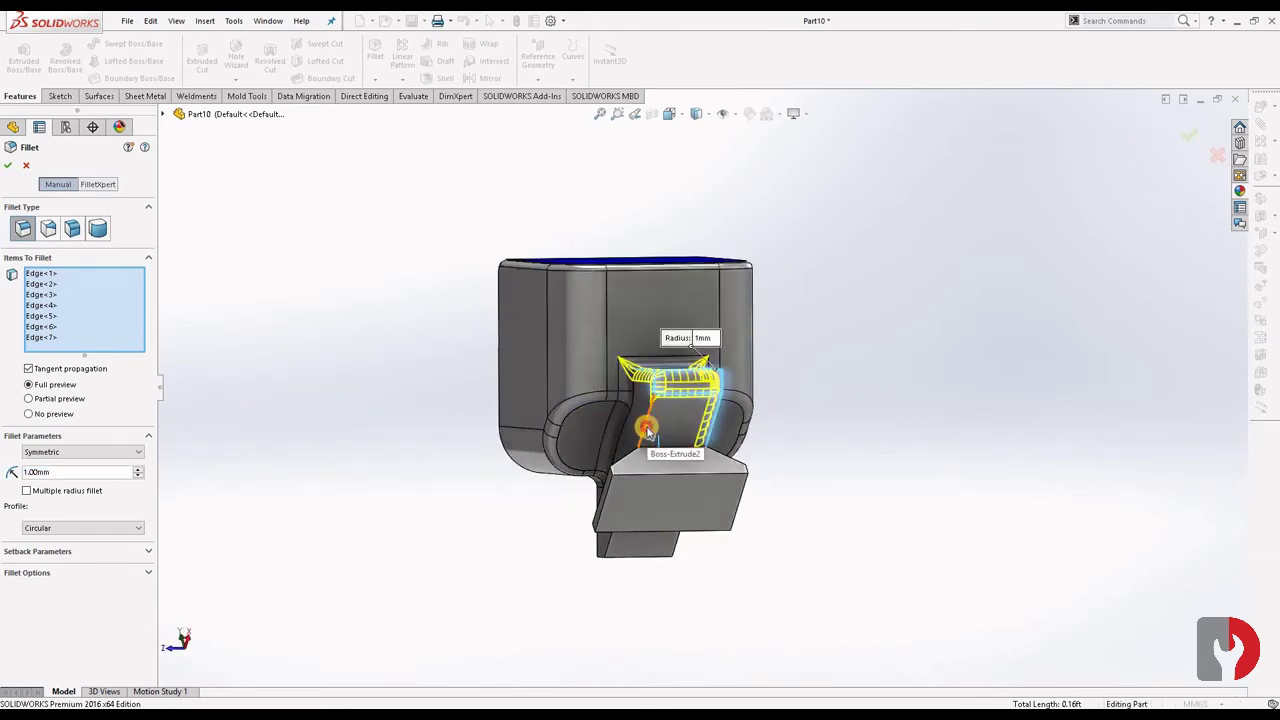
{"action": "left_click", "coordinate": [647, 430]}
{"action": "mouse_move", "coordinate": [647, 430]}
{"action": "middle_mouse_down"}
{"action": "mouse_move", "coordinate": [760, 372]}
{"action": "mouse_move", "coordinate": [748, 452]}
{"action": "middle_mouse_up"}
{"action": "left_click", "coordinate": [745, 450]}
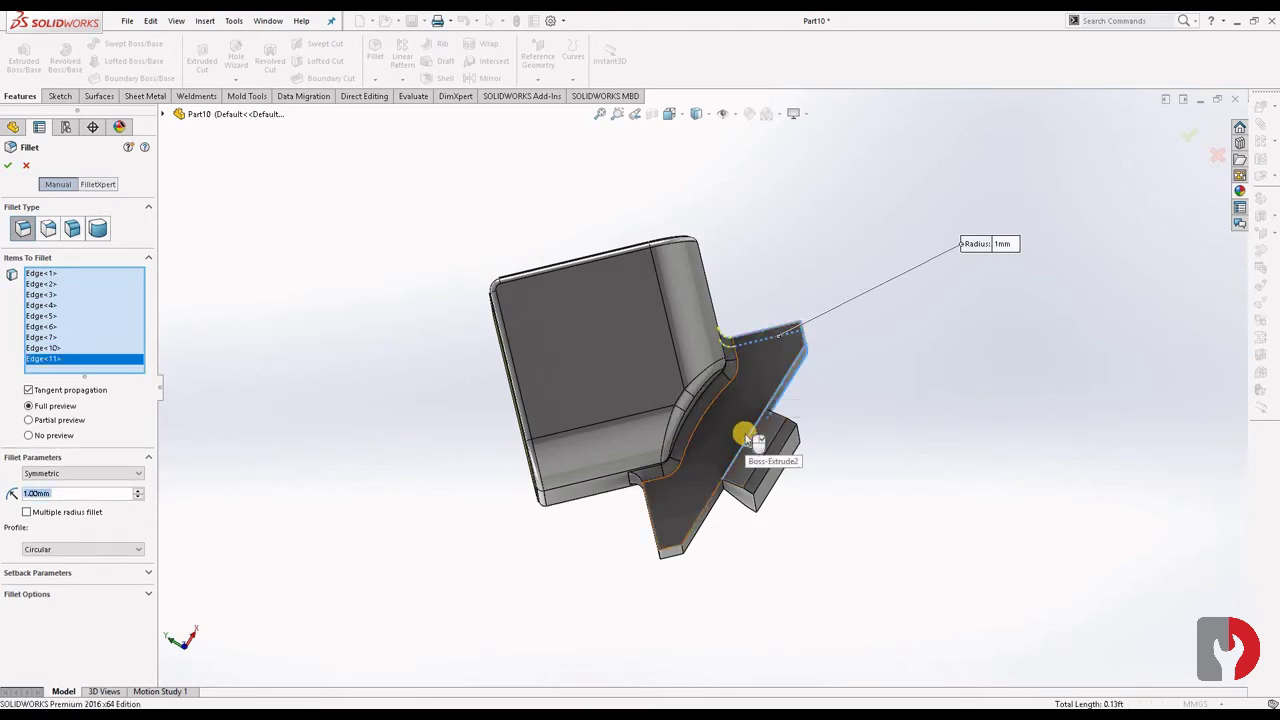
{"action": "right_click", "coordinate": [62, 364]}
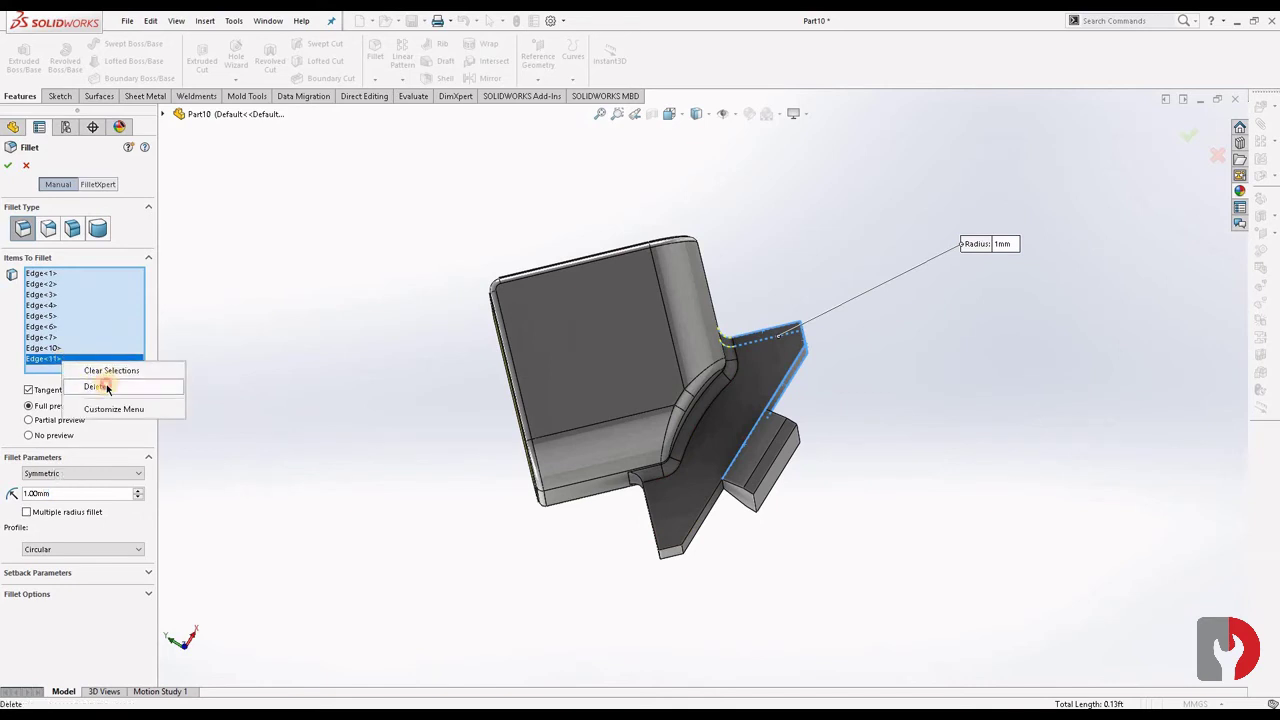
{"action": "left_click", "coordinate": [108, 389]}
Add the remaining recess edges and one face, then create Fillet6 at 1 mm
{"action": "middle_click_drag", "start_coordinate": [686, 405], "coordinate": [623, 430]}
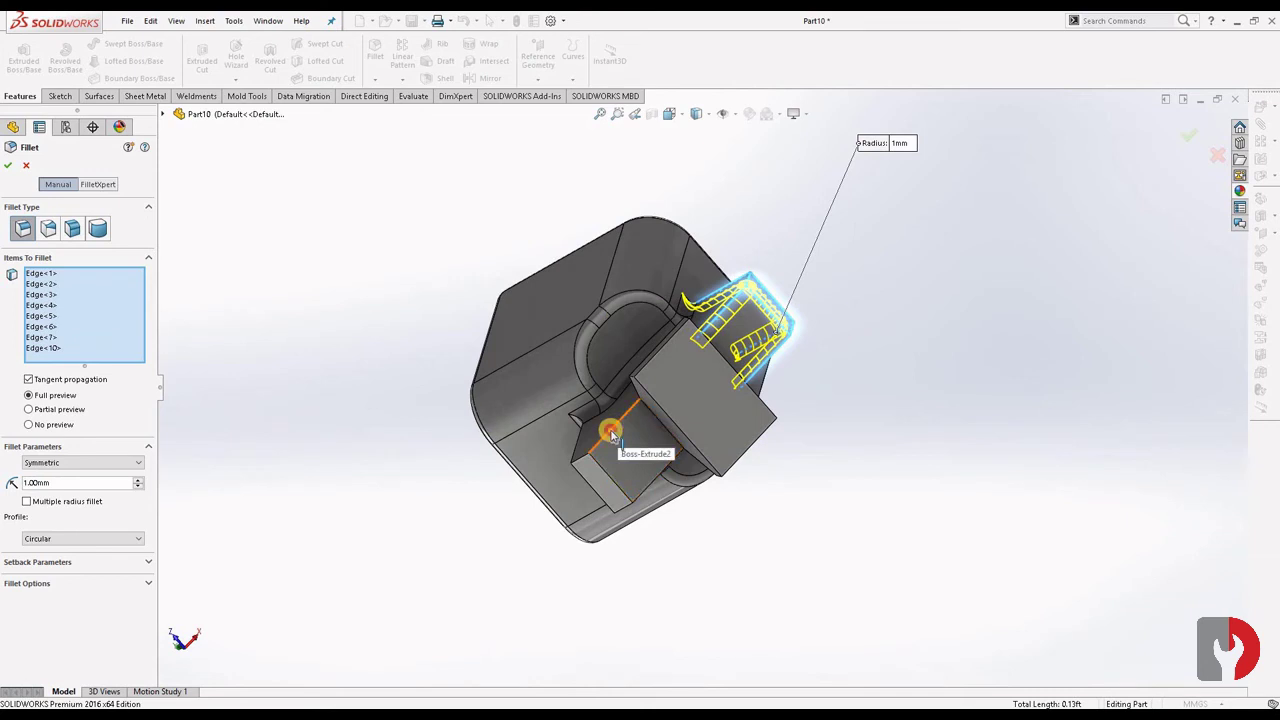
{"action": "left_click", "coordinate": [612, 433]}
{"action": "left_click", "coordinate": [650, 487]}
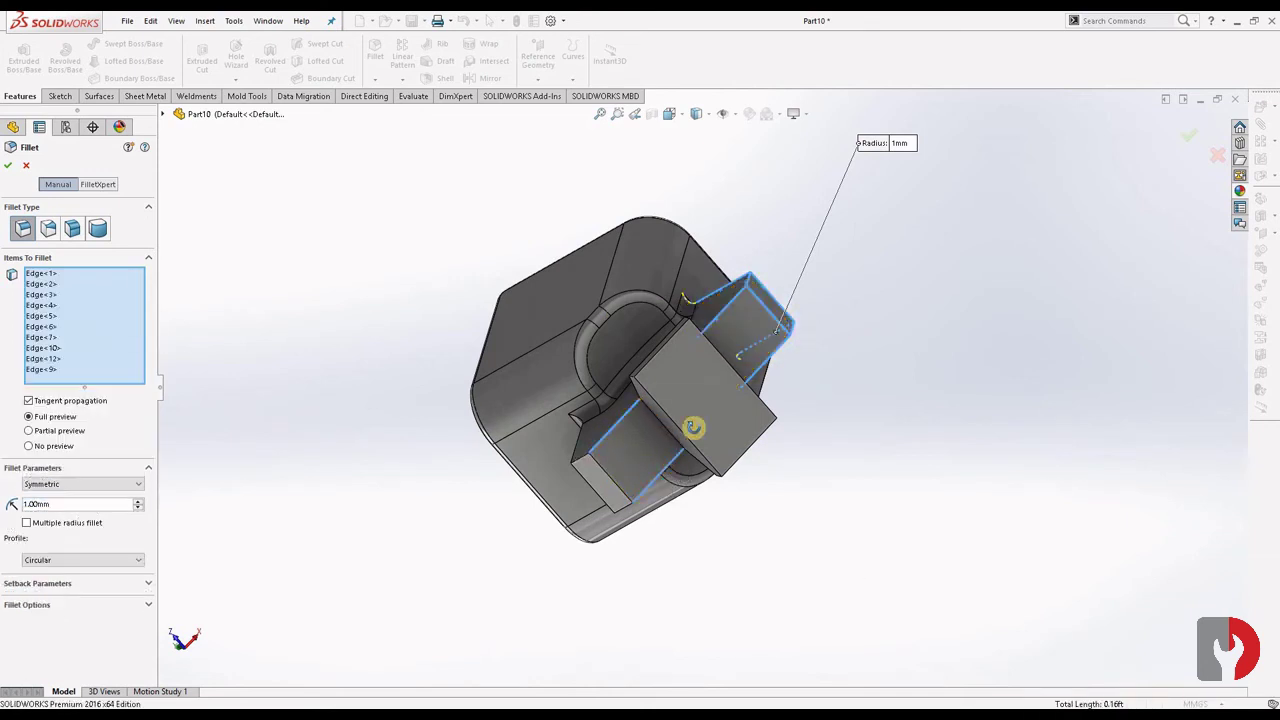
{"action": "middle_click_drag", "start_coordinate": [686, 429], "coordinate": [743, 405]}
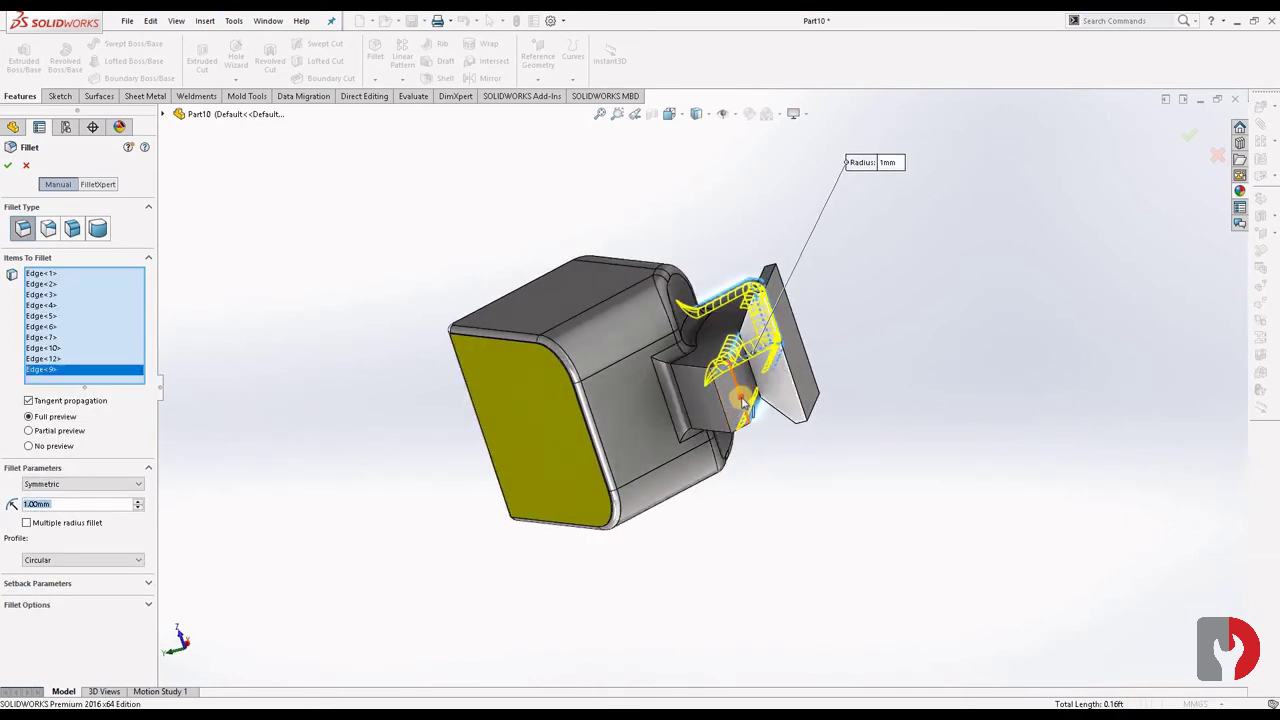
{"action": "left_click", "coordinate": [745, 400]}
{"action": "left_click", "coordinate": [725, 411]}
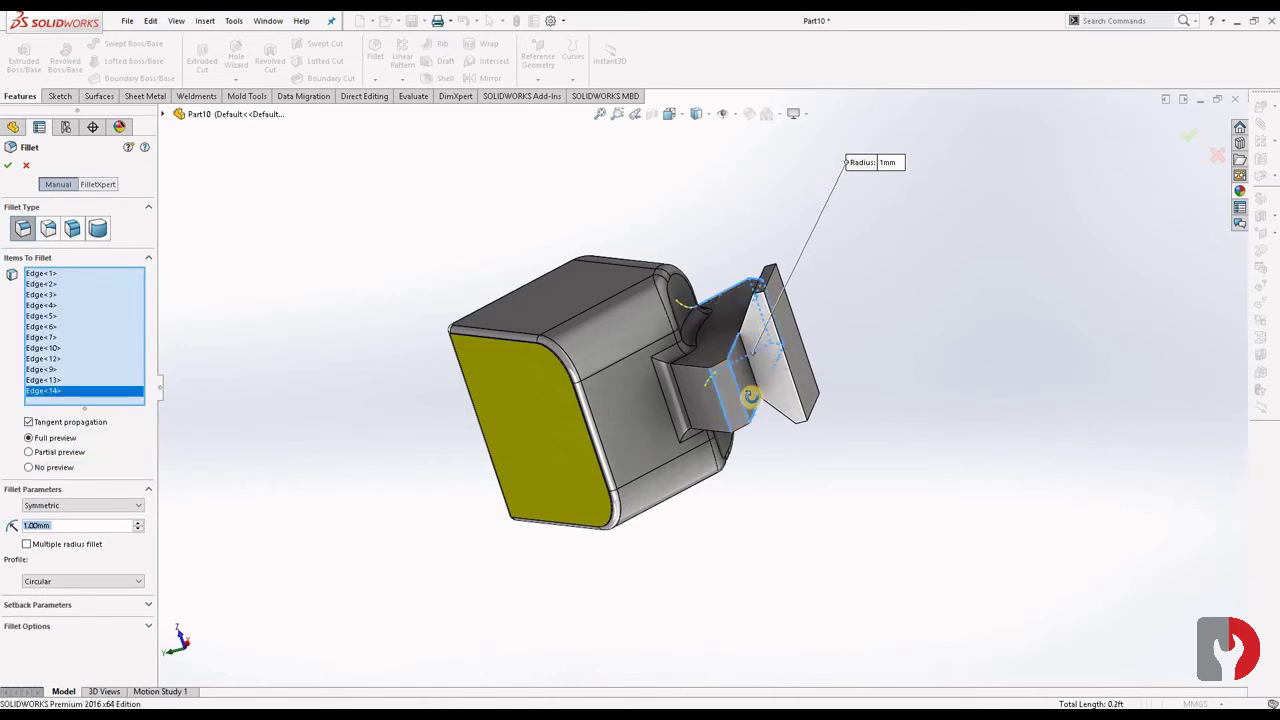
{"action": "left_click", "coordinate": [718, 374]}
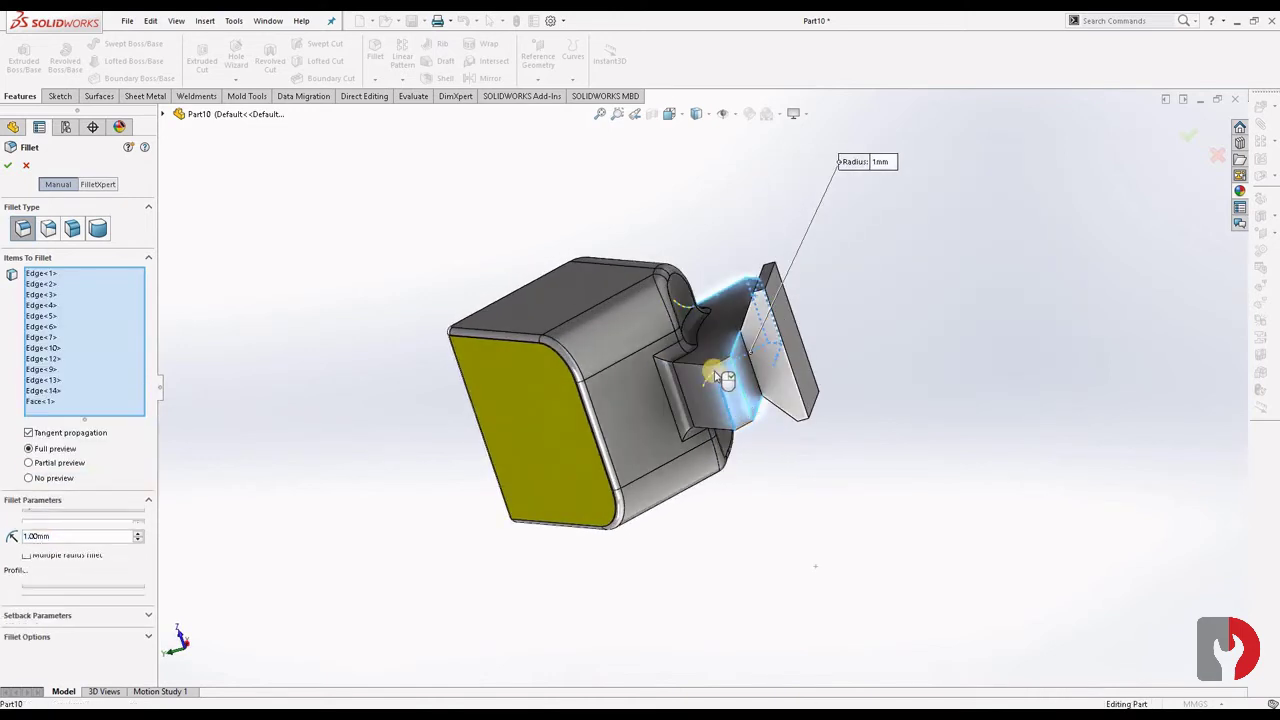
{"action": "left_click", "coordinate": [693, 370]}
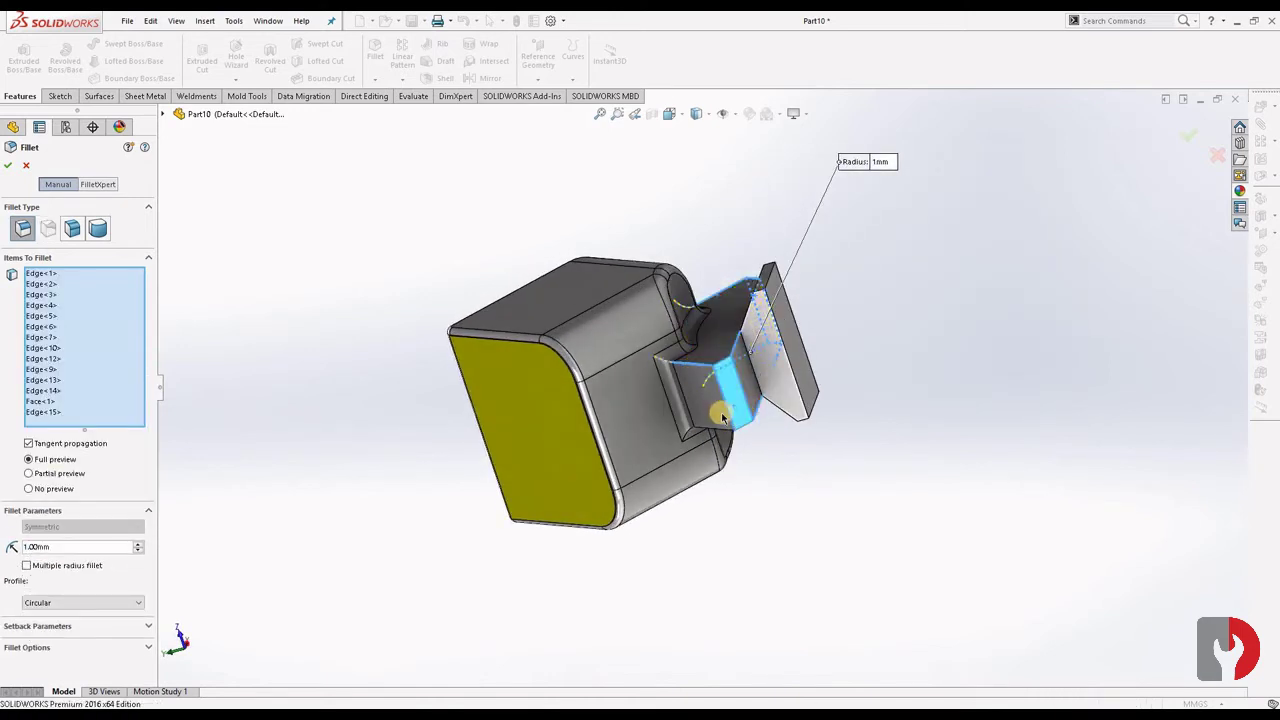
{"action": "mouse_move", "coordinate": [700, 372]}
{"action": "middle_mouse_down"}
{"action": "mouse_move", "coordinate": [757, 383]}
{"action": "mouse_move", "coordinate": [706, 386]}
{"action": "mouse_move", "coordinate": [663, 417]}
{"action": "mouse_move", "coordinate": [675, 437]}
{"action": "middle_mouse_up"}
{"action": "left_click", "coordinate": [755, 385]}
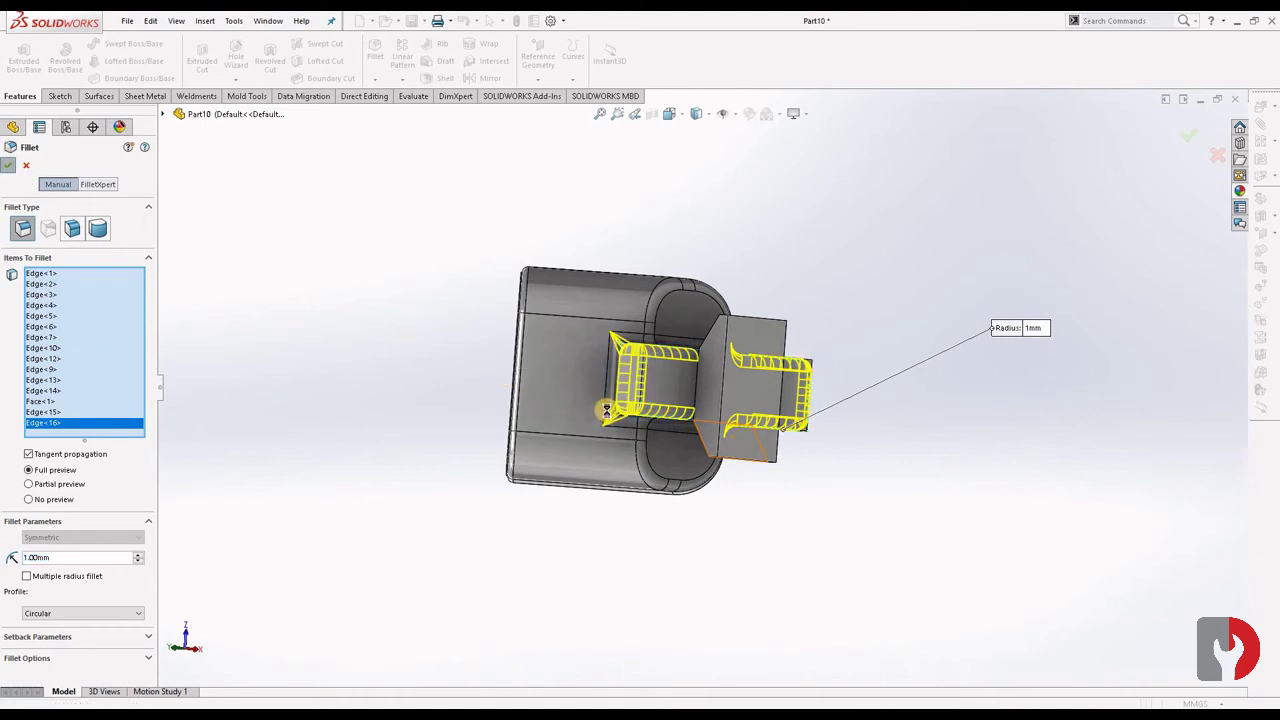
{"action": "key", "text": "Return"}
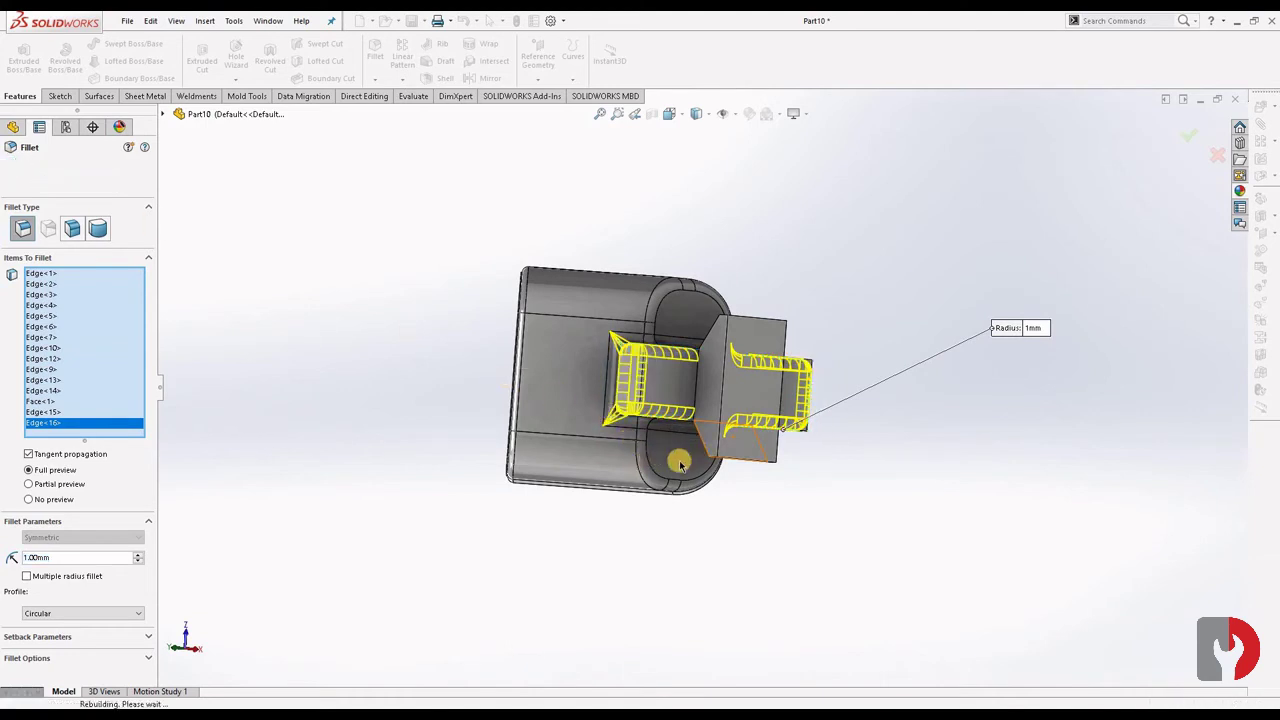
{"action": "mouse_move", "coordinate": [614, 457]}
{"action": "middle_mouse_down"}
{"action": "mouse_move", "coordinate": [694, 443]}
{"action": "mouse_move", "coordinate": [725, 305]}
{"action": "mouse_move", "coordinate": [737, 451]}
{"action": "mouse_move", "coordinate": [669, 366]}
{"action": "middle_mouse_up"}
{"action": "mouse_move", "coordinate": [729, 477]}
{"action": "middle_mouse_down"}
{"action": "mouse_move", "coordinate": [635, 498]}
{"action": "mouse_move", "coordinate": [711, 466]}
{"action": "mouse_move", "coordinate": [766, 486]}
{"action": "mouse_move", "coordinate": [843, 437]}
{"action": "mouse_move", "coordinate": [818, 440]}
{"action": "mouse_move", "coordinate": [729, 394]}
{"action": "middle_mouse_up"}
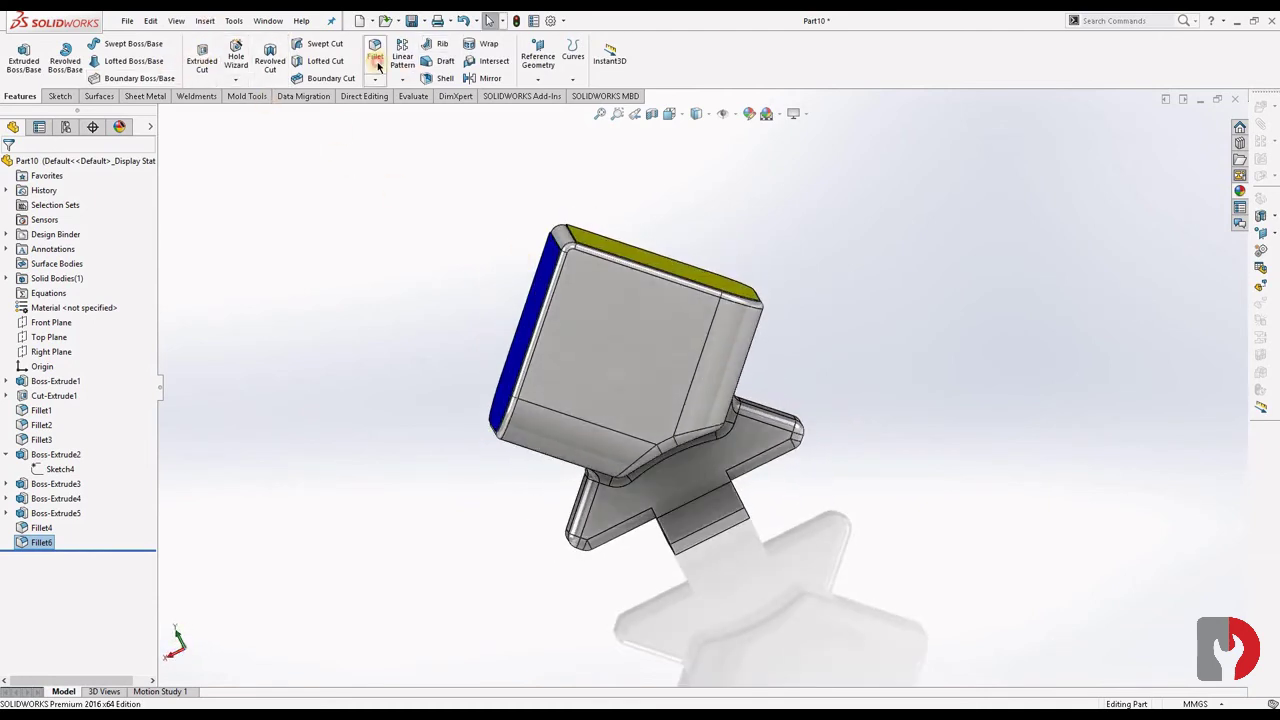
Start a new 1 mm fillet and pick the tab's lower edges beneath the flange
{"action": "left_click", "coordinate": [690, 507]}
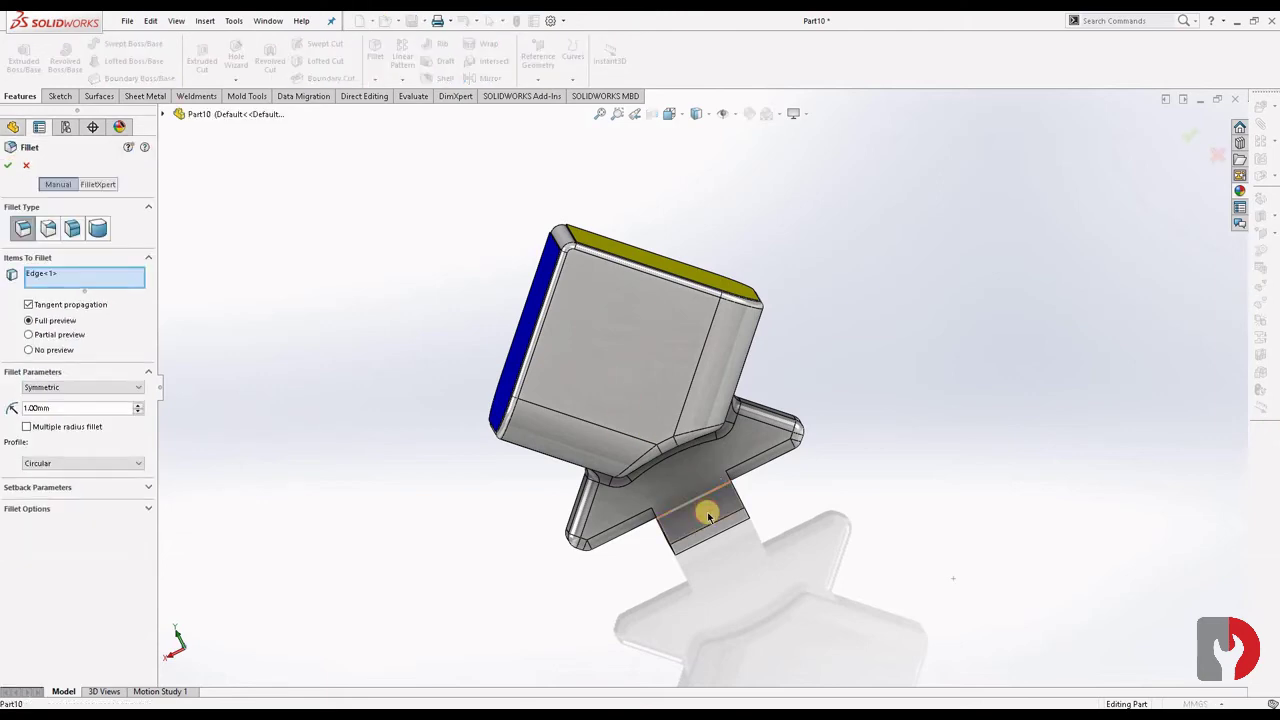
{"action": "scroll", "coordinate": [690, 507], "scroll_direction": "down", "scroll_amount": 2}
{"action": "scroll", "coordinate": [657, 486], "scroll_direction": "down", "scroll_amount": 2}
{"action": "scroll", "coordinate": [663, 466], "scroll_direction": "down", "scroll_amount": 2}
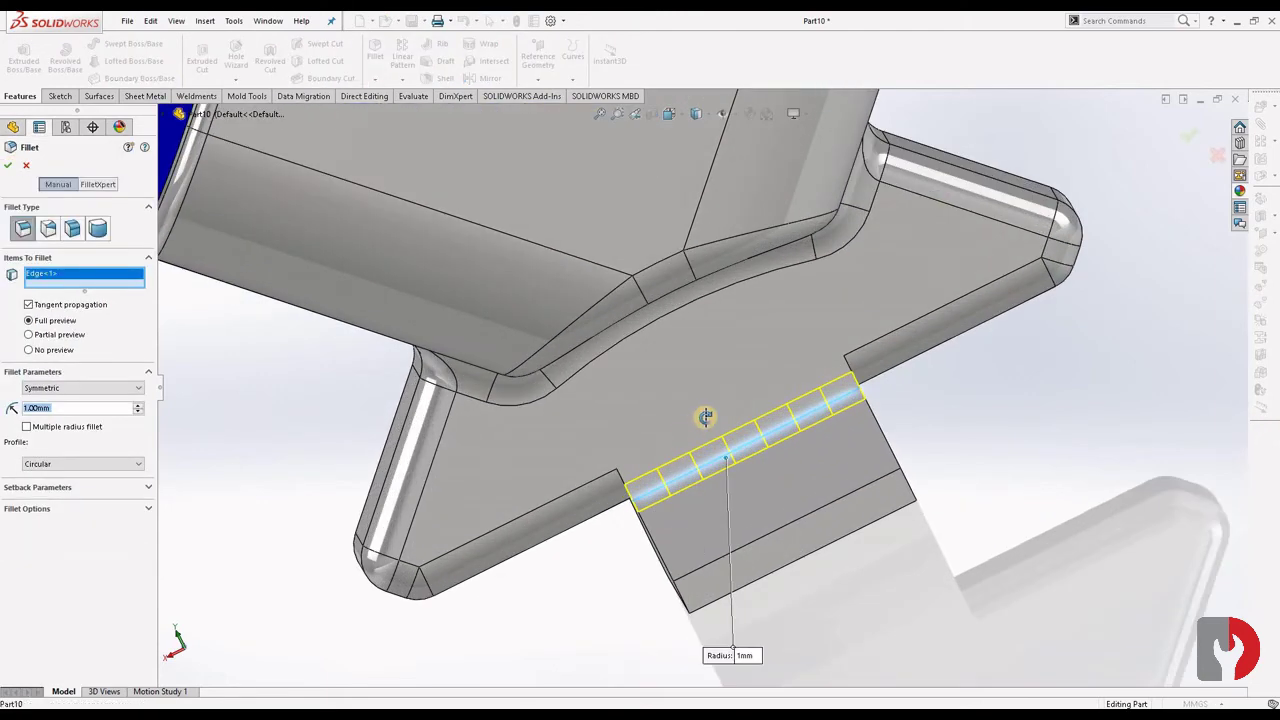
{"action": "scroll", "coordinate": [700, 414], "scroll_direction": "down", "scroll_amount": 2}
{"action": "mouse_move", "coordinate": [741, 392]}
{"action": "middle_mouse_down"}
{"action": "mouse_move", "coordinate": [734, 380]}
{"action": "mouse_move", "coordinate": [691, 400]}
{"action": "mouse_move", "coordinate": [734, 500]}
{"action": "middle_mouse_up"}
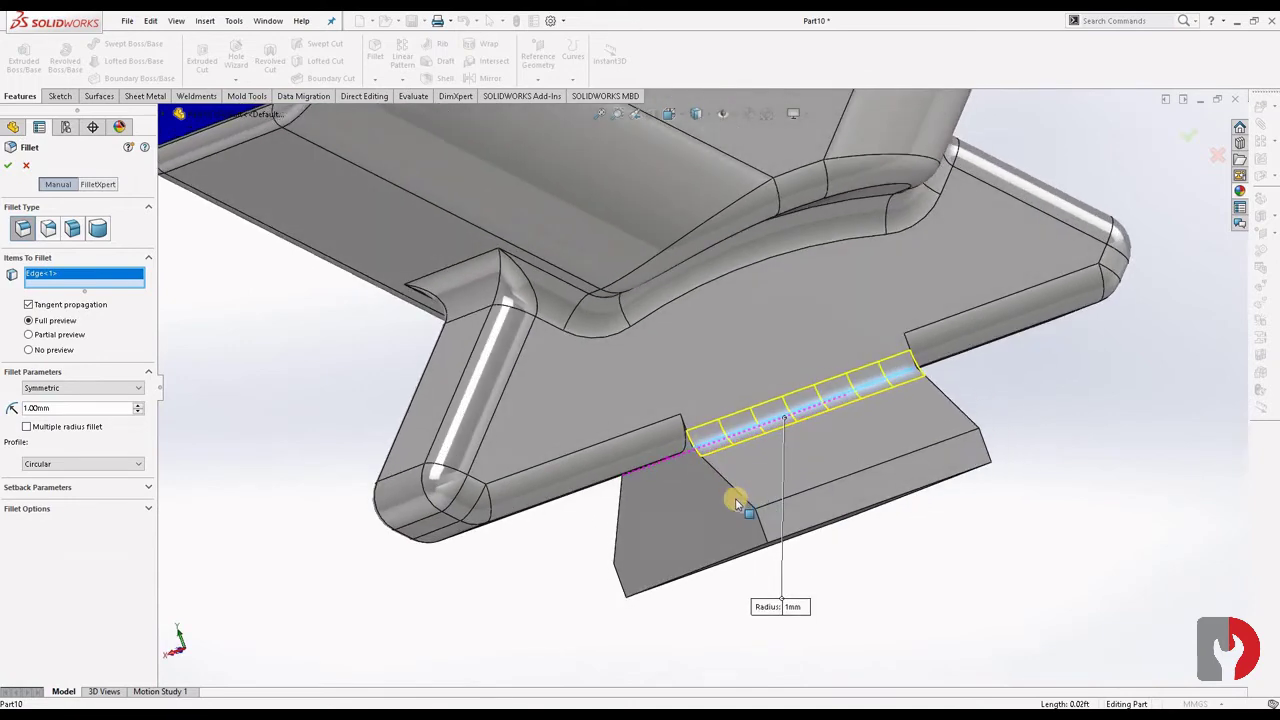
{"action": "mouse_move", "coordinate": [843, 429]}
{"action": "middle_mouse_down"}
{"action": "mouse_move", "coordinate": [809, 477]}
{"action": "mouse_move", "coordinate": [805, 435]}
{"action": "middle_mouse_up"}
{"action": "left_click", "coordinate": [725, 470]}
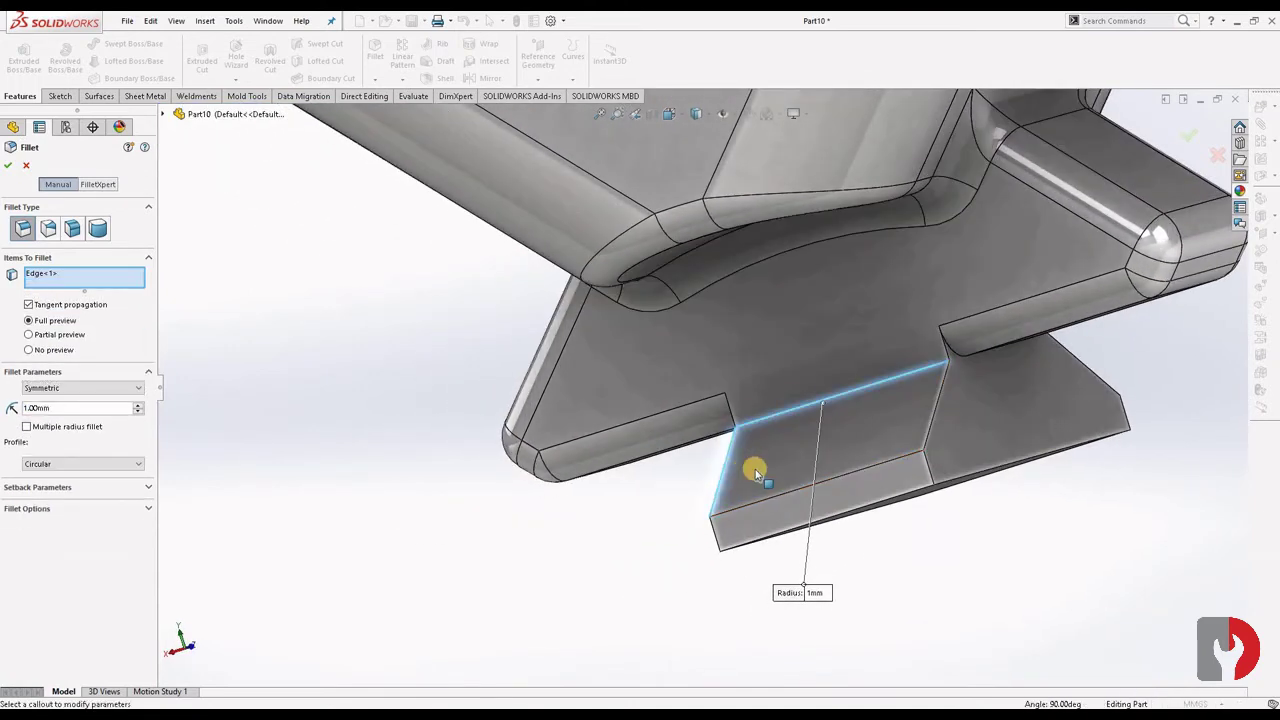
{"action": "left_click", "coordinate": [897, 460]}
{"action": "left_click", "coordinate": [886, 505]}
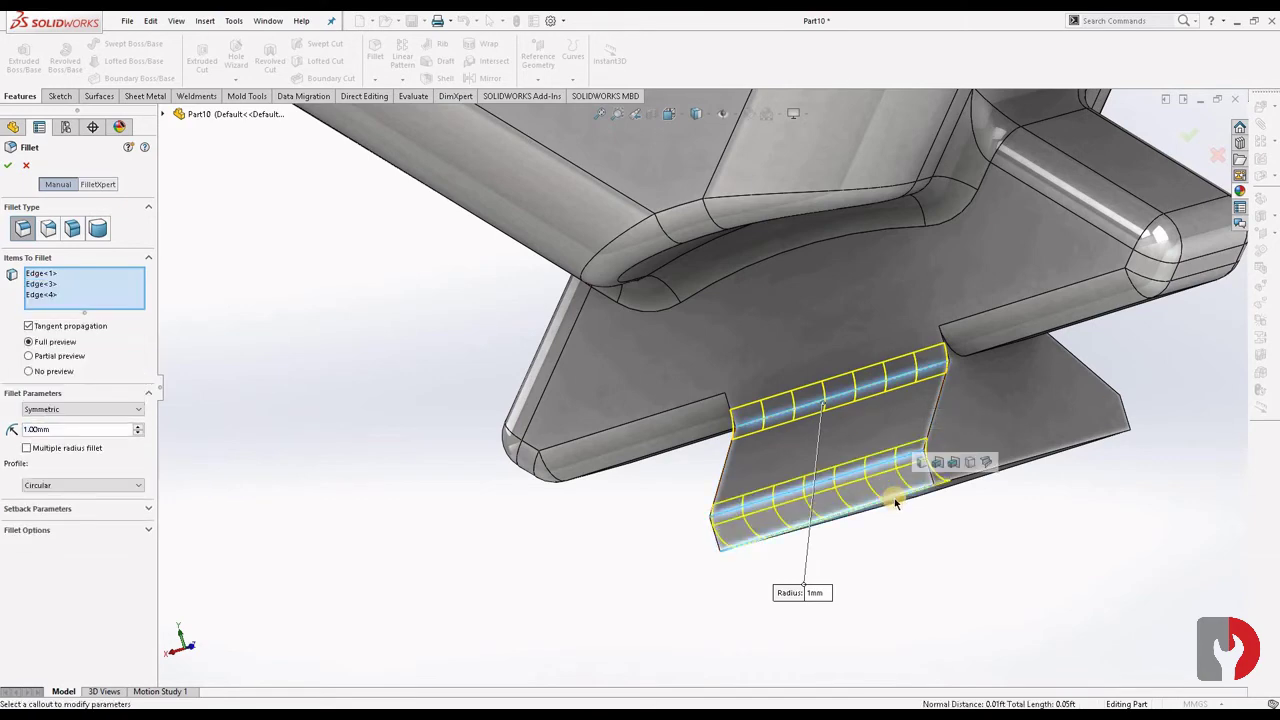
Add the remaining tab edges, drop the stray face and edge, and create Fillet7
{"action": "mouse_move", "coordinate": [890, 500]}
{"action": "middle_mouse_down"}
{"action": "mouse_move", "coordinate": [970, 492]}
{"action": "mouse_move", "coordinate": [951, 451]}
{"action": "mouse_move", "coordinate": [894, 449]}
{"action": "mouse_move", "coordinate": [966, 366]}
{"action": "mouse_move", "coordinate": [886, 463]}
{"action": "mouse_move", "coordinate": [889, 403]}
{"action": "mouse_move", "coordinate": [827, 399]}
{"action": "mouse_move", "coordinate": [792, 424]}
{"action": "middle_mouse_up"}
{"action": "left_click", "coordinate": [874, 393]}
{"action": "left_click", "coordinate": [868, 390]}
{"action": "left_click", "coordinate": [790, 422]}
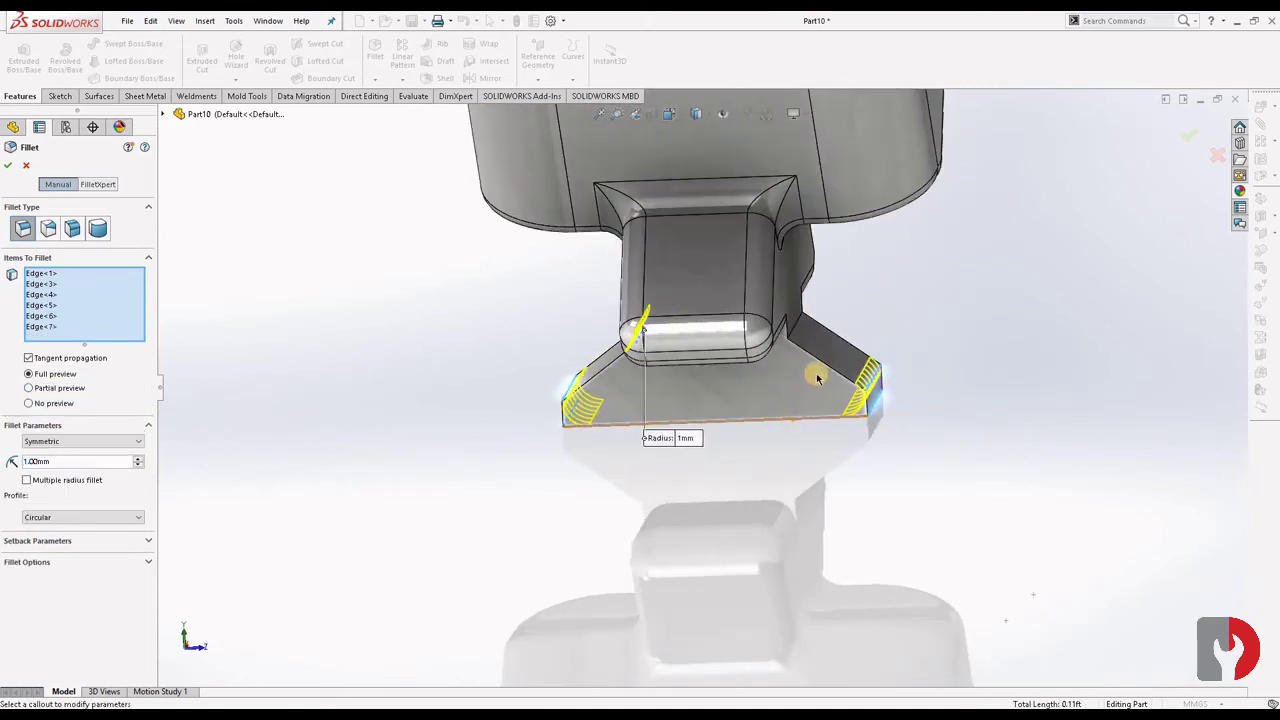
{"action": "left_click", "coordinate": [784, 417]}
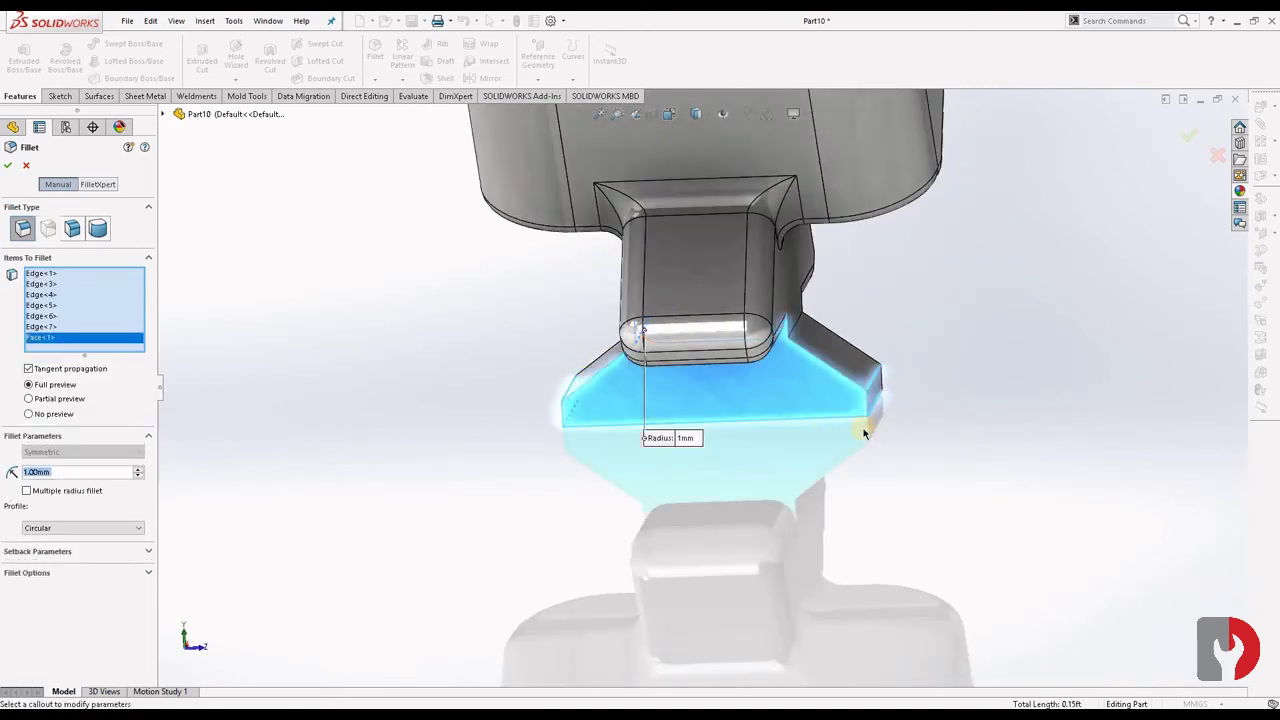
{"action": "mouse_move", "coordinate": [818, 430]}
{"action": "middle_mouse_down"}
{"action": "mouse_move", "coordinate": [830, 420]}
{"action": "mouse_move", "coordinate": [831, 460]}
{"action": "mouse_move", "coordinate": [816, 418]}
{"action": "mouse_move", "coordinate": [671, 466]}
{"action": "mouse_move", "coordinate": [606, 431]}
{"action": "mouse_move", "coordinate": [581, 504]}
{"action": "mouse_move", "coordinate": [717, 486]}
{"action": "mouse_move", "coordinate": [680, 350]}
{"action": "middle_mouse_up"}
{"action": "left_click", "coordinate": [830, 420]}
{"action": "left_click", "coordinate": [798, 411]}
{"action": "left_click", "coordinate": [679, 352]}
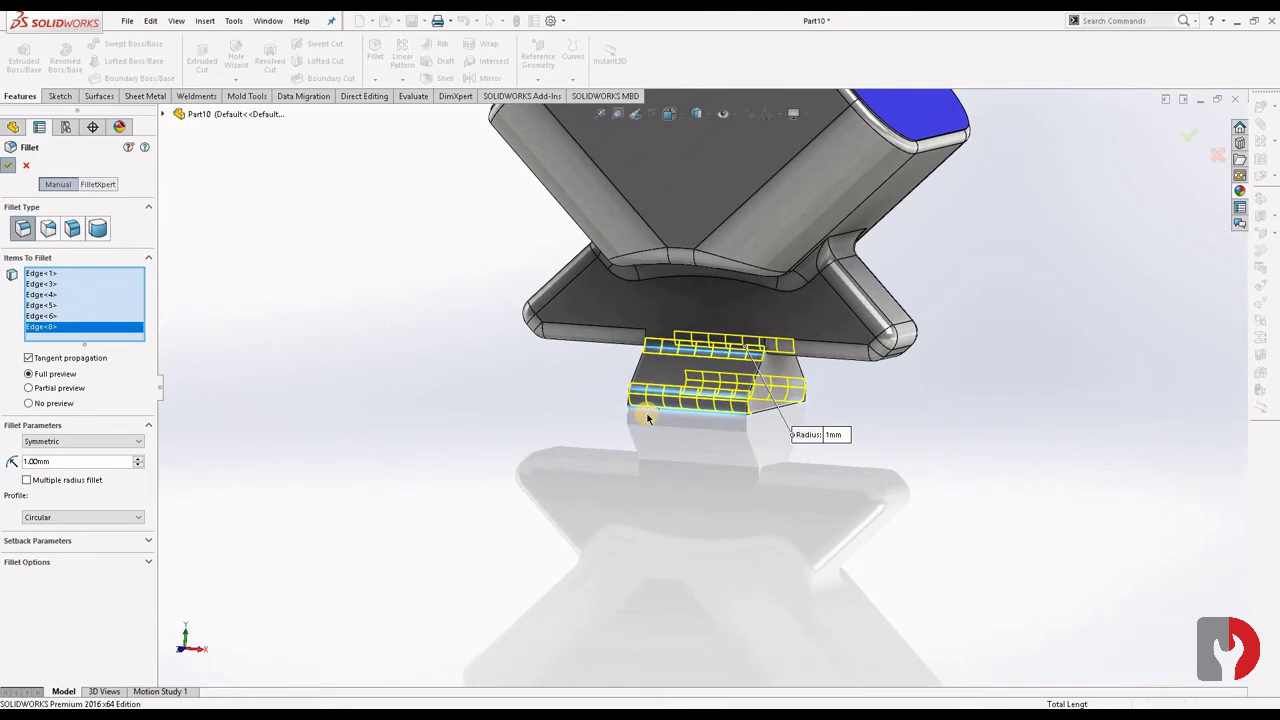
{"action": "key", "text": "Return"}
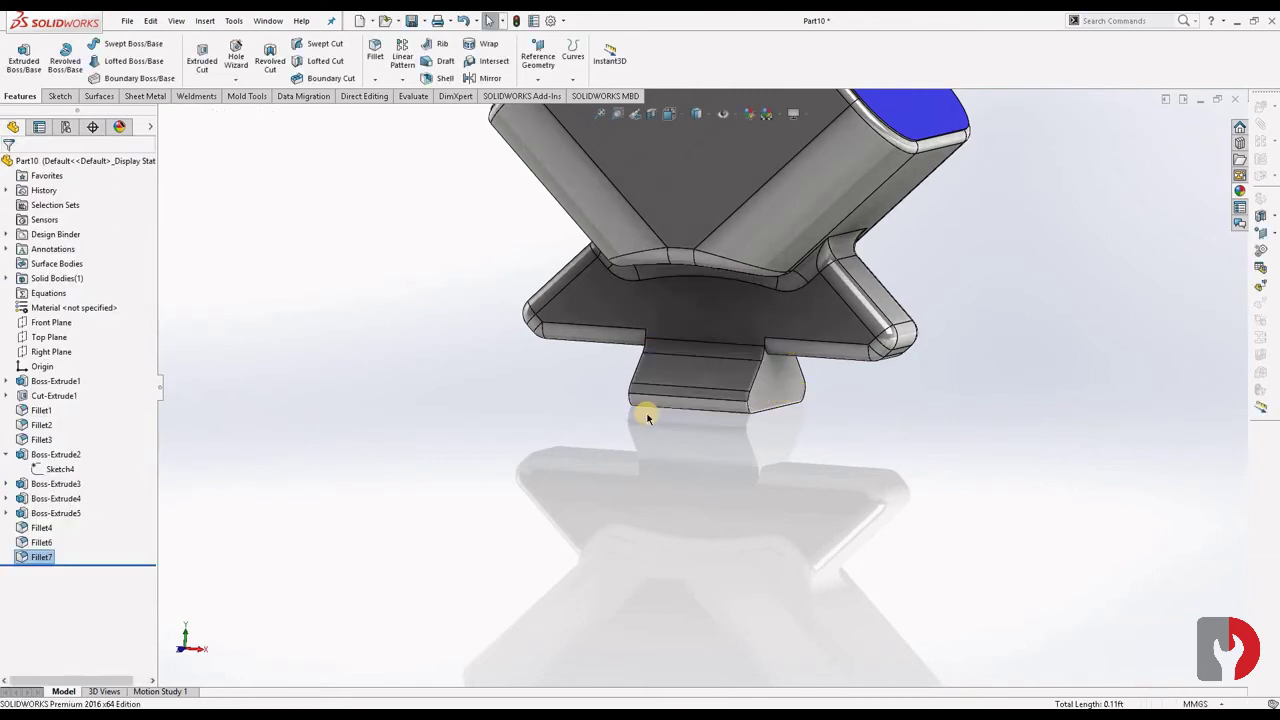
{"action": "mouse_move", "coordinate": [828, 420]}
{"action": "middle_mouse_down"}
{"action": "mouse_move", "coordinate": [737, 389]}
{"action": "mouse_move", "coordinate": [714, 420]}
{"action": "mouse_move", "coordinate": [749, 389]}
{"action": "mouse_move", "coordinate": [722, 390]}
{"action": "mouse_move", "coordinate": [731, 343]}
{"action": "mouse_move", "coordinate": [723, 354]}
{"action": "mouse_move", "coordinate": [788, 514]}
{"action": "mouse_move", "coordinate": [640, 506]}
{"action": "mouse_move", "coordinate": [694, 486]}
{"action": "mouse_move", "coordinate": [720, 437]}
{"action": "mouse_move", "coordinate": [832, 411]}
{"action": "mouse_move", "coordinate": [831, 426]}
{"action": "mouse_move", "coordinate": [791, 406]}
{"action": "mouse_move", "coordinate": [786, 420]}
{"action": "middle_mouse_up"}
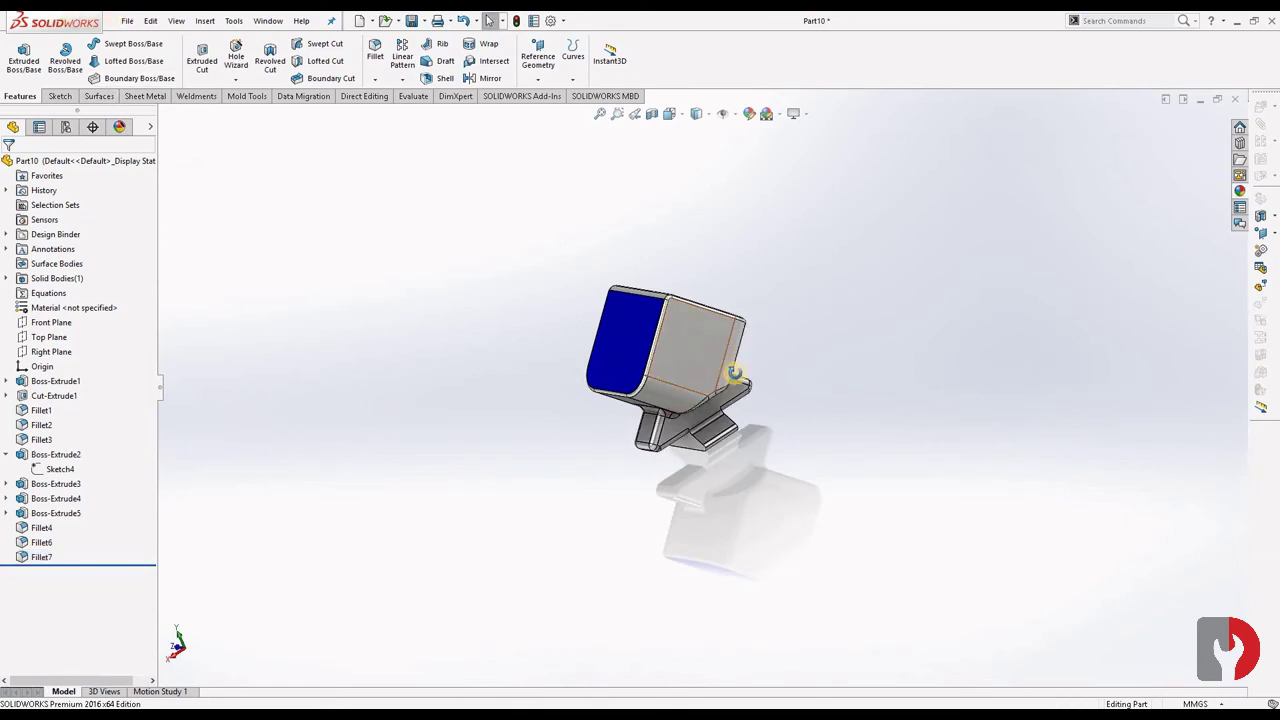
{"action": "mouse_move", "coordinate": [734, 372]}
{"action": "middle_mouse_down"}
{"action": "mouse_move", "coordinate": [746, 434]}
{"action": "mouse_move", "coordinate": [710, 452]}
{"action": "middle_mouse_up"}
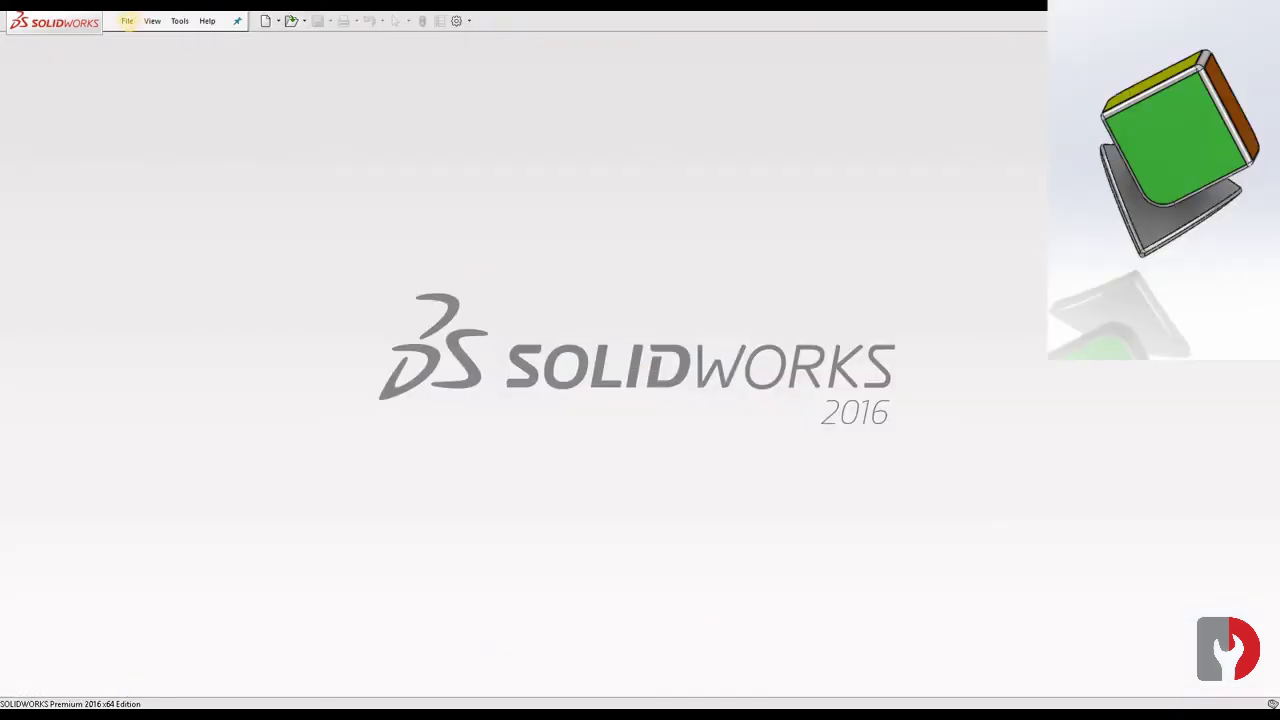
Create a new part document using MMGS units
{"action": "left_click", "coordinate": [128, 22]}
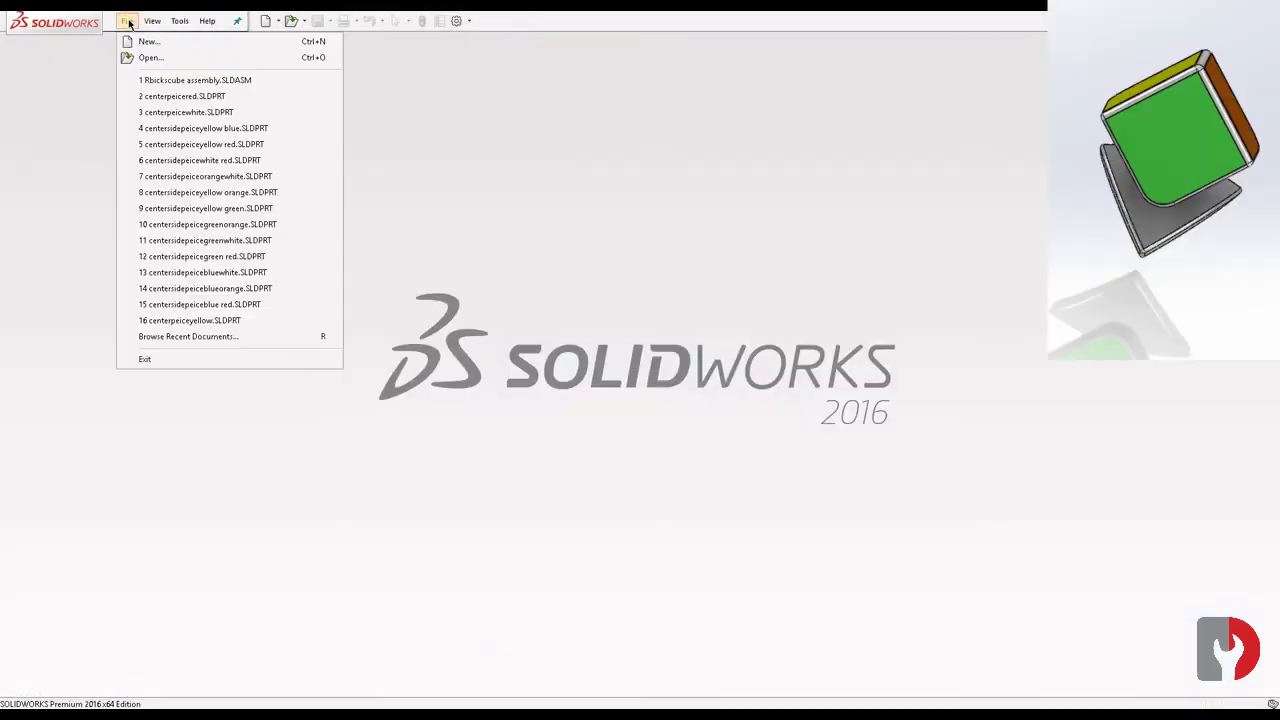
{"action": "left_click", "coordinate": [155, 45]}
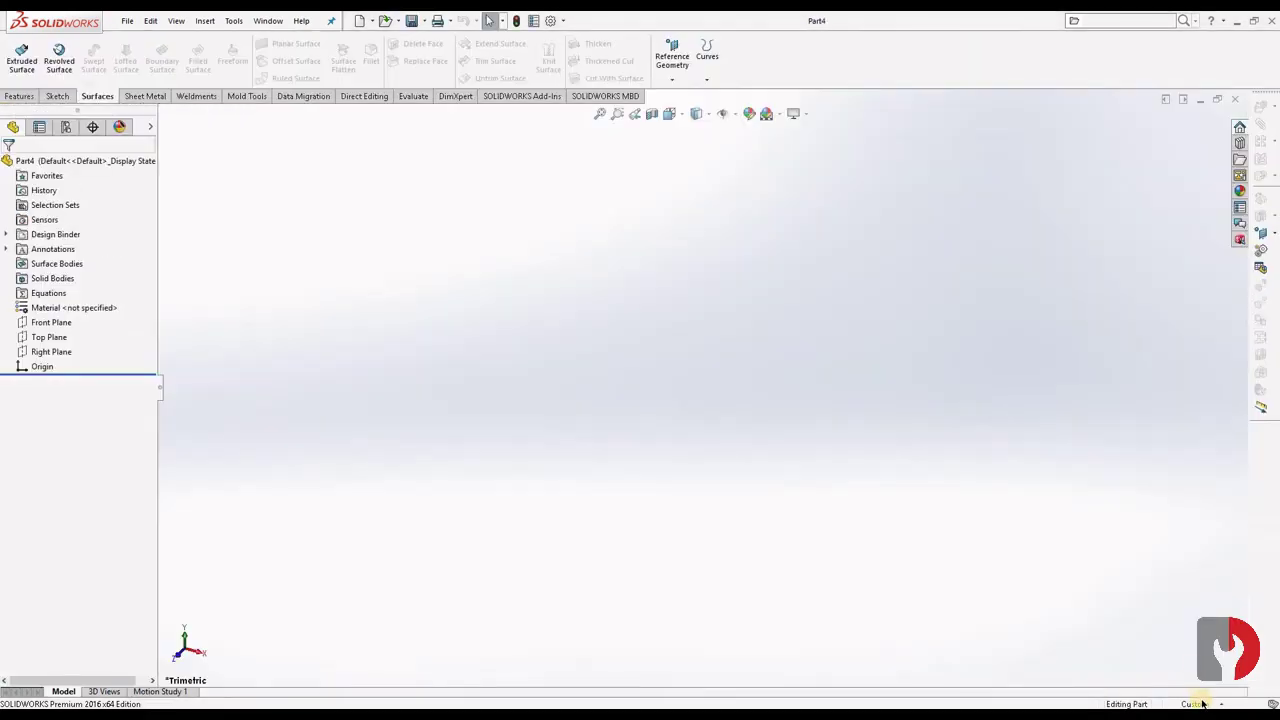
{"action": "left_click", "coordinate": [1203, 705]}
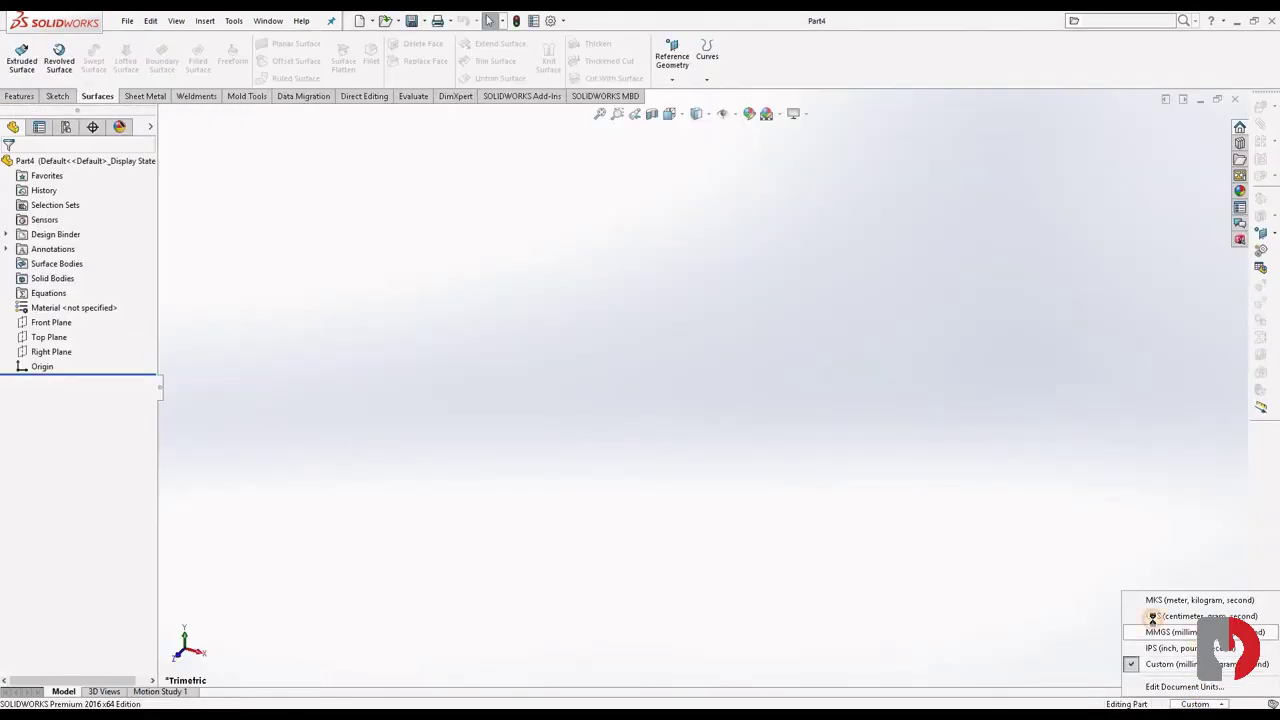
{"action": "left_click", "coordinate": [62, 322]}
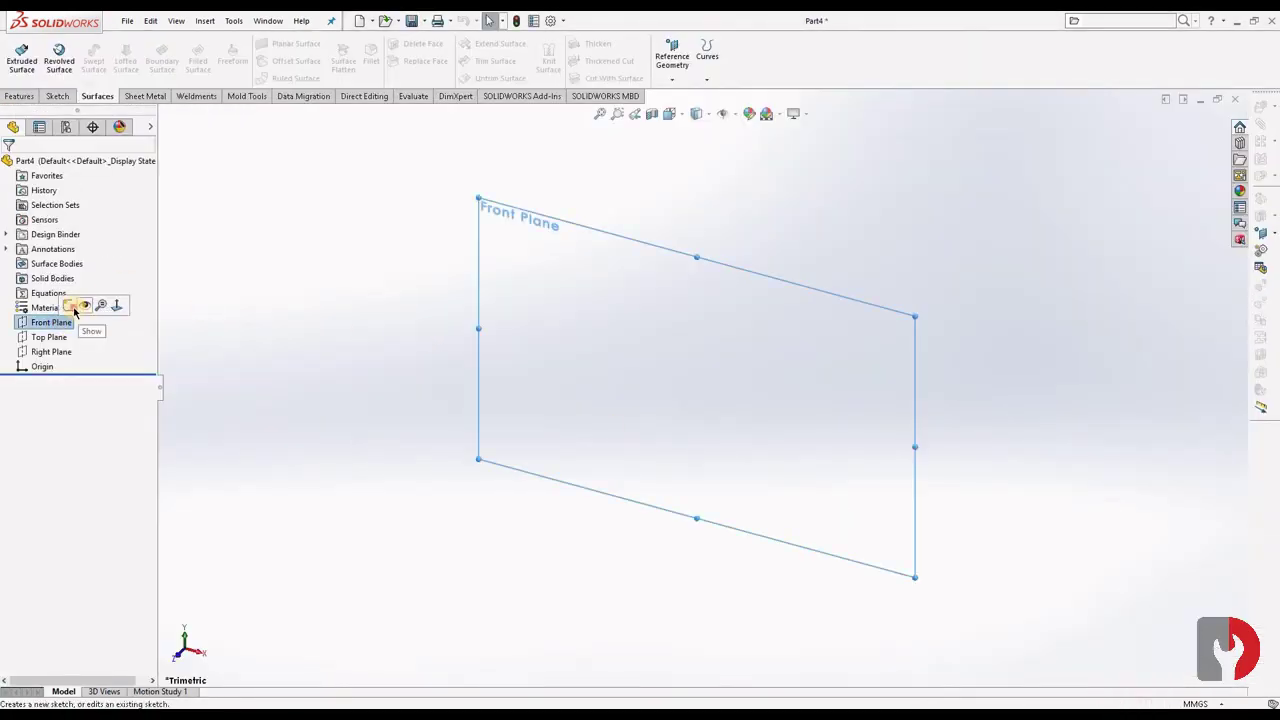
Sketch a tilted three-point rectangle on the Front Plane near the origin
{"action": "left_click", "coordinate": [70, 307]}
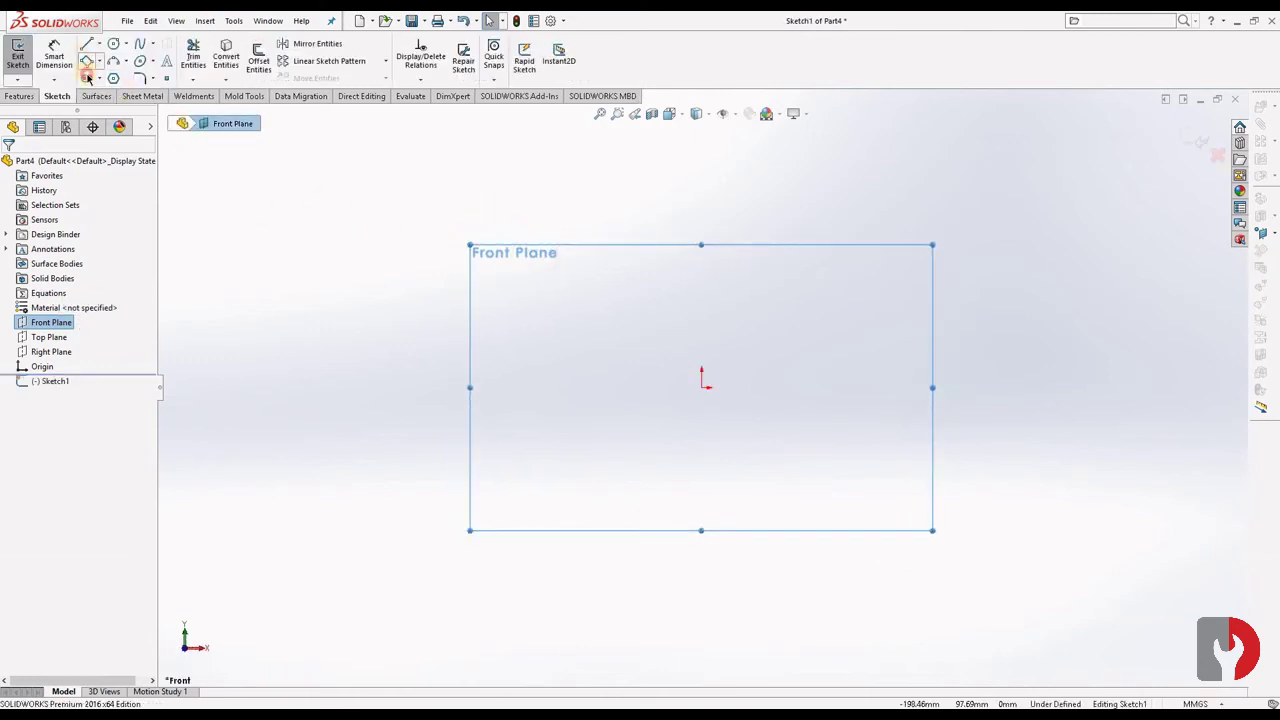
{"action": "left_click", "coordinate": [688, 430]}
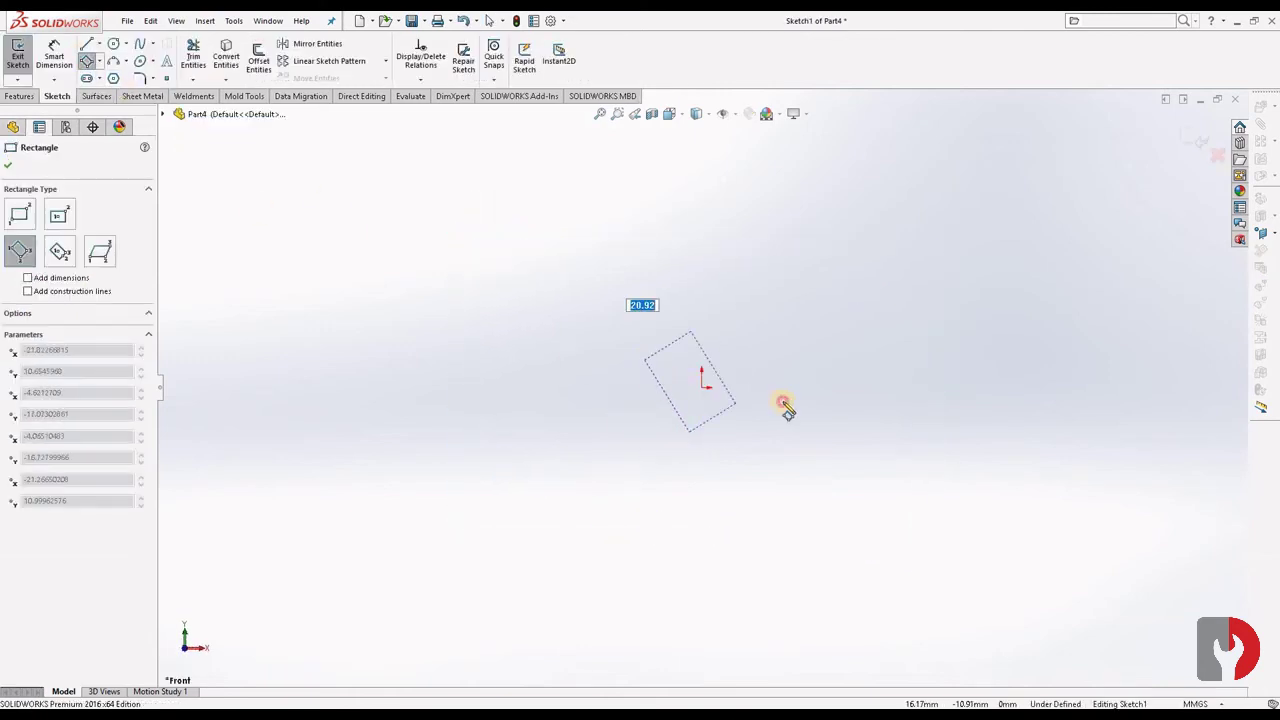
{"action": "left_click", "coordinate": [790, 369]}
{"action": "left_click", "coordinate": [645, 358]}
Dimension the rectangle's top and right edges to 18 mm each
{"action": "left_click", "coordinate": [62, 60]}
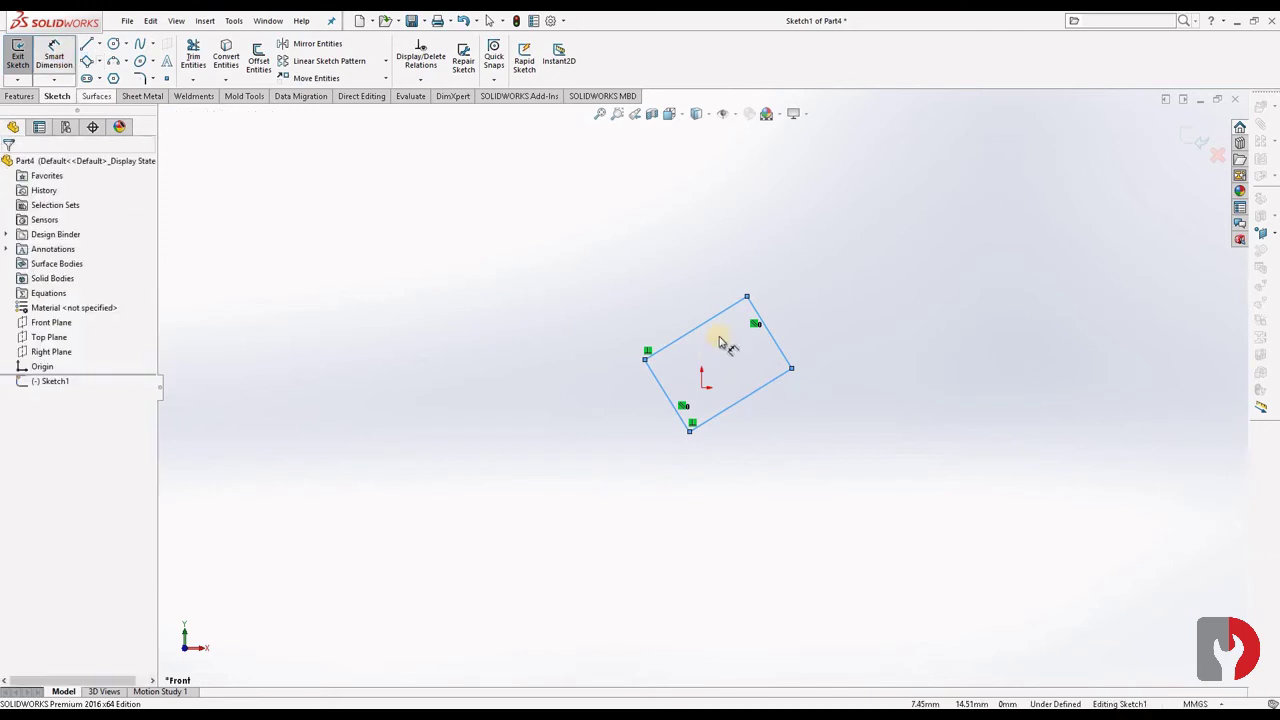
{"action": "left_click", "coordinate": [620, 268]}
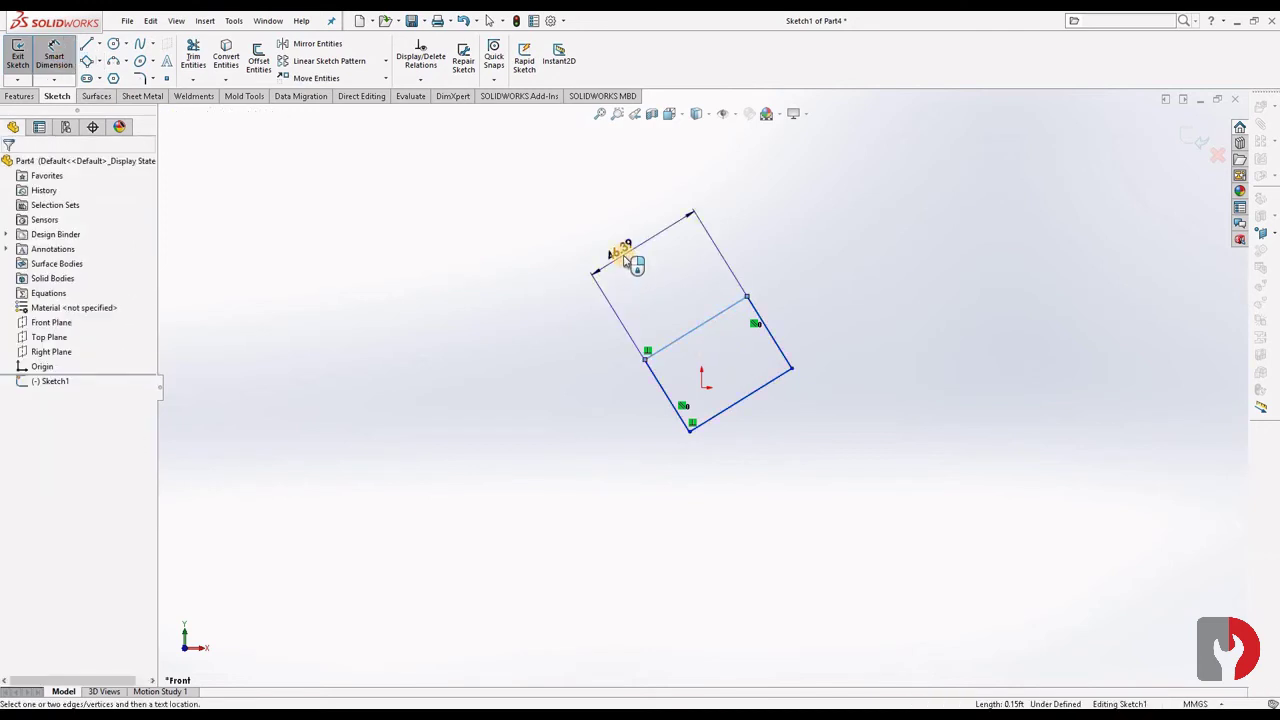
{"action": "left_click", "coordinate": [623, 258]}
{"action": "type", "text": "18"}
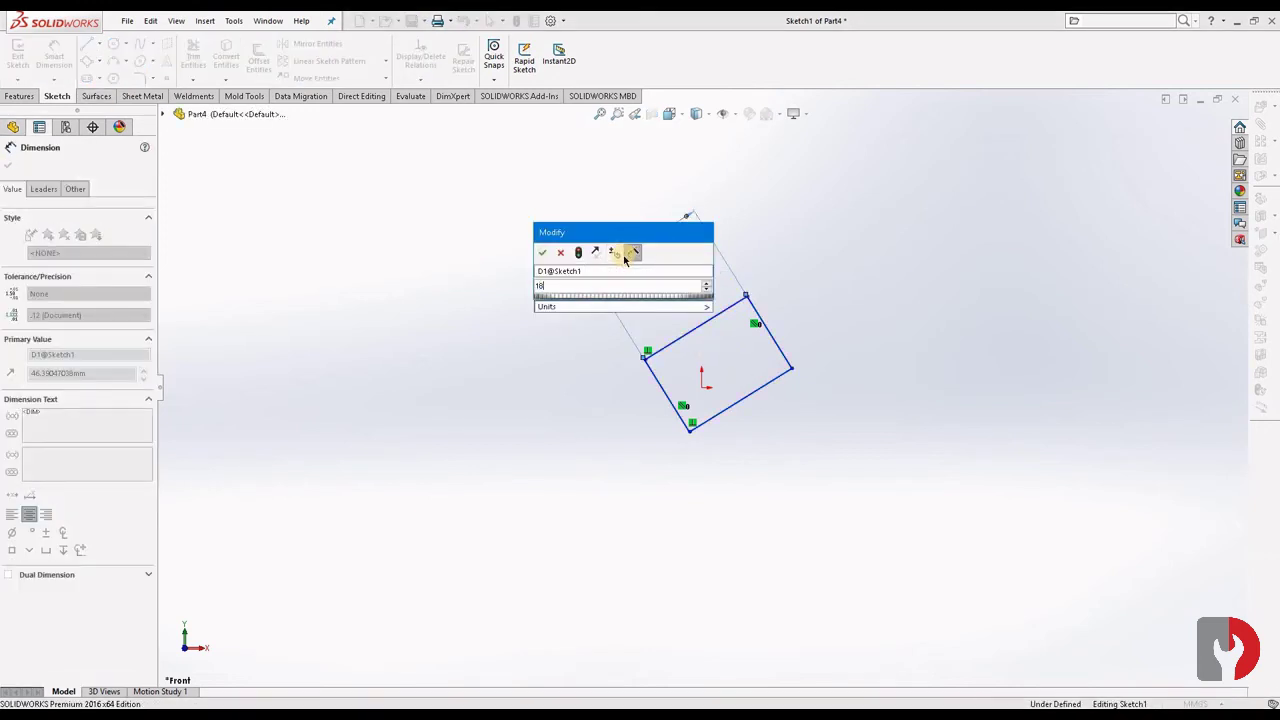
{"action": "key", "text": "Return"}
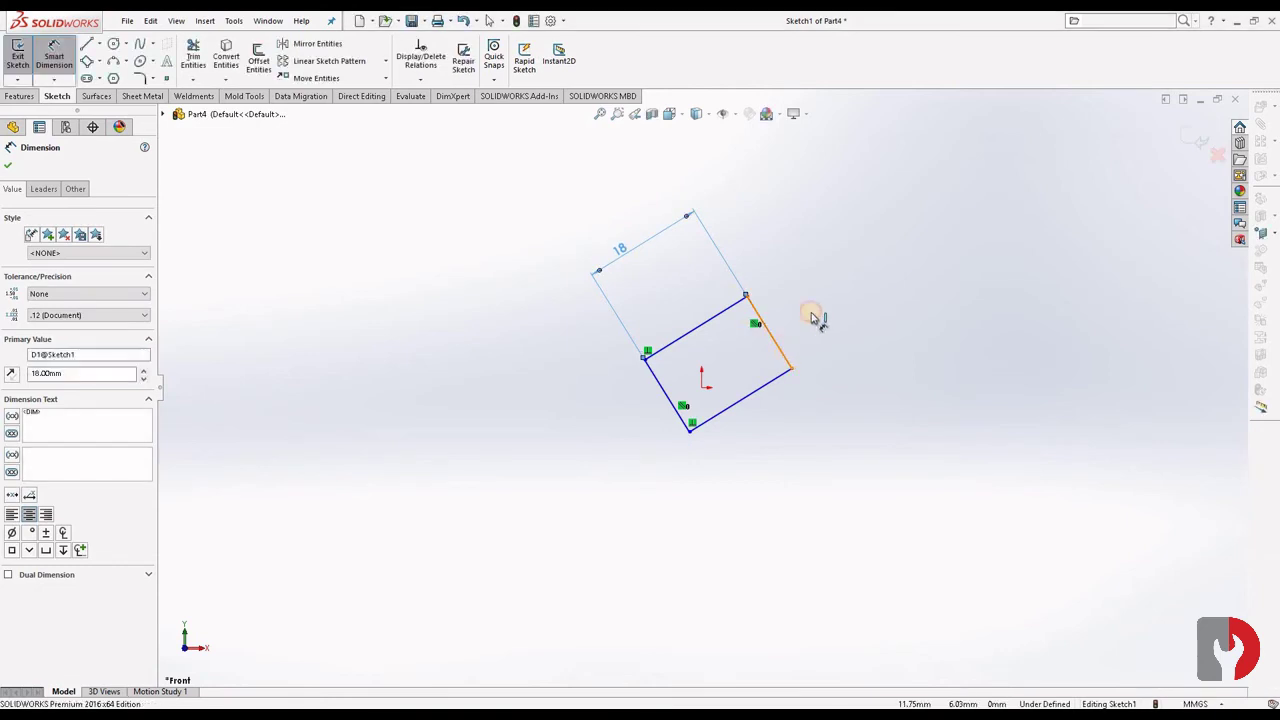
{"action": "left_click", "coordinate": [812, 318]}
{"action": "left_click", "coordinate": [829, 288]}
{"action": "type", "text": "18"}
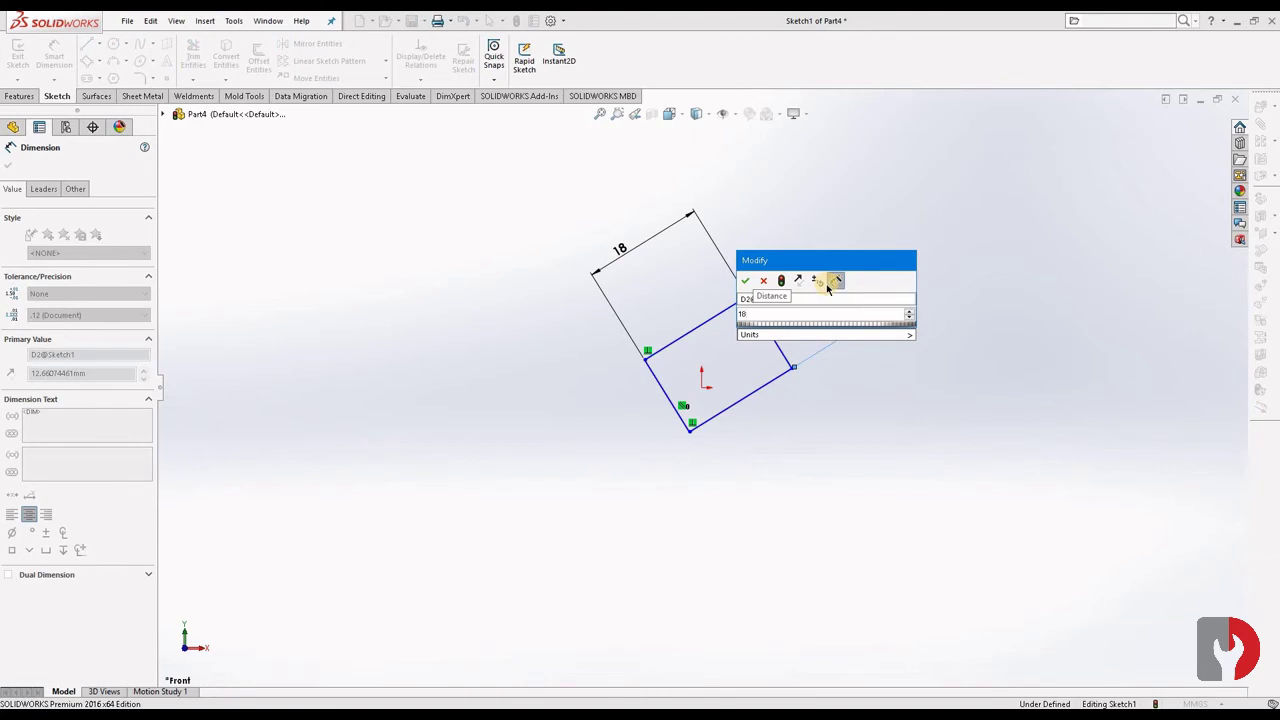
{"action": "key", "text": "Return"}
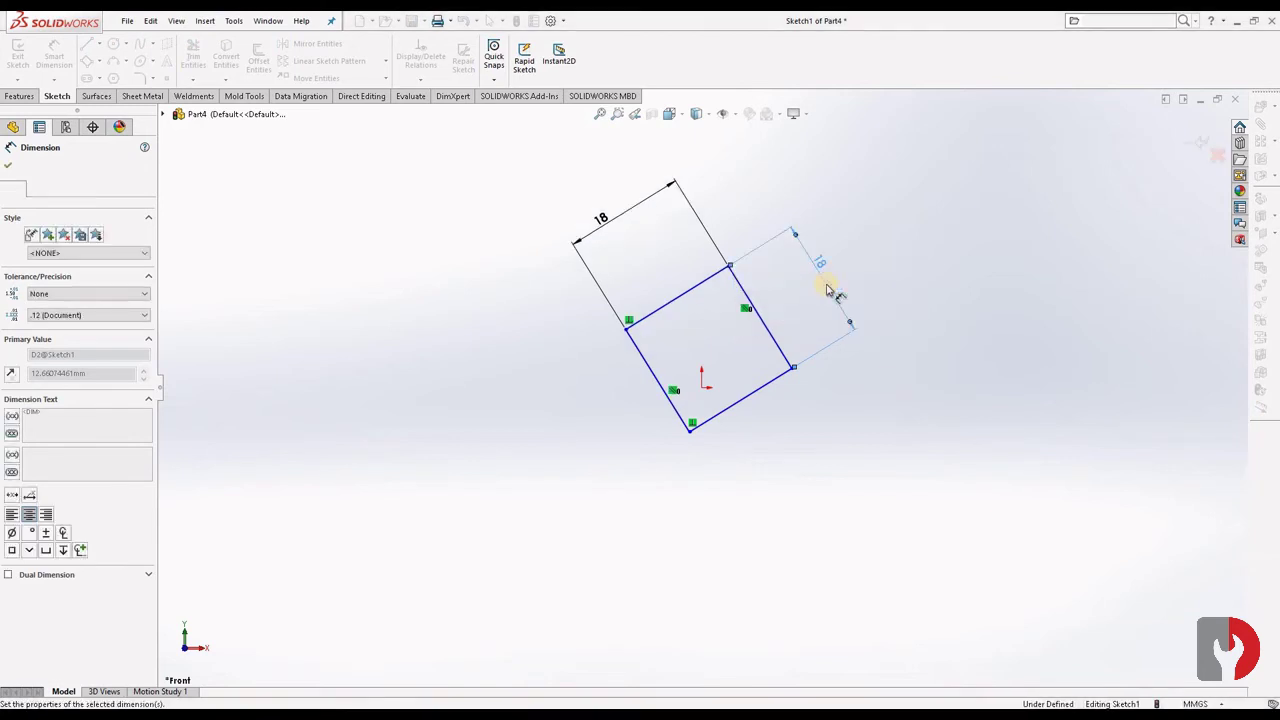
{"action": "key", "text": "Escape"}
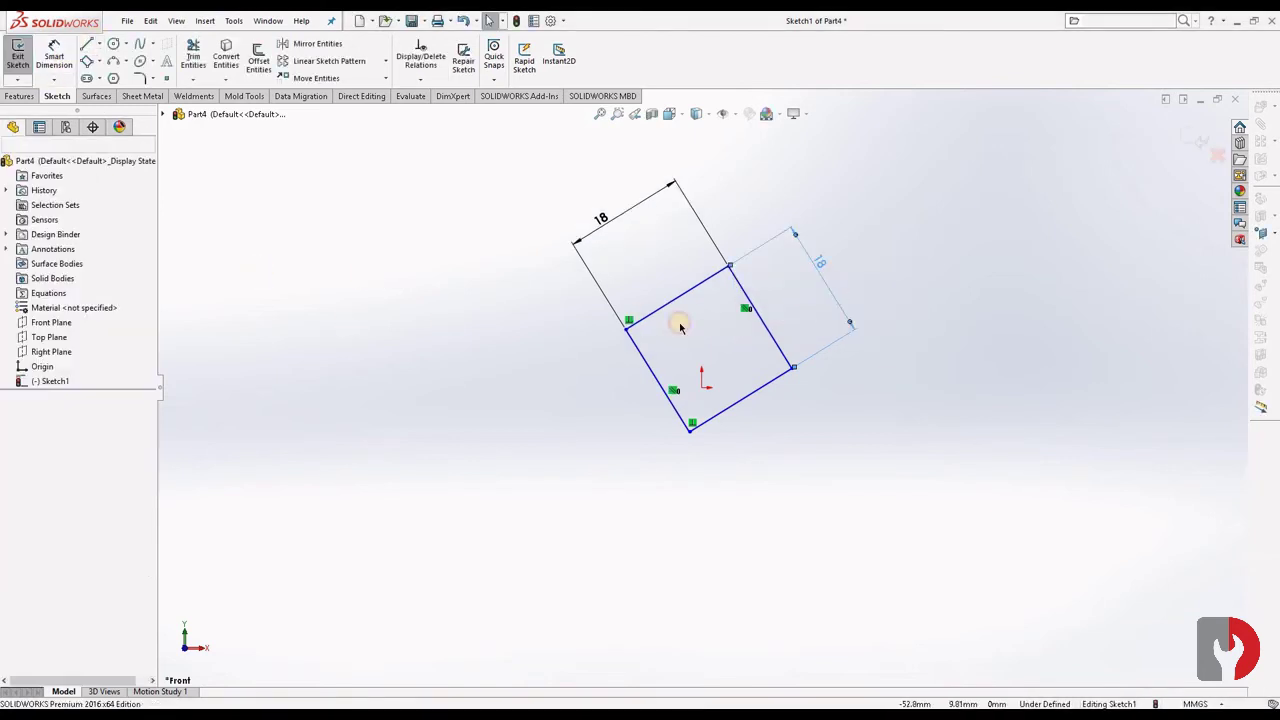
Add Horizontal and Vertical relations between square corners and the origin to fully define it
{"action": "left_click", "coordinate": [727, 268]}
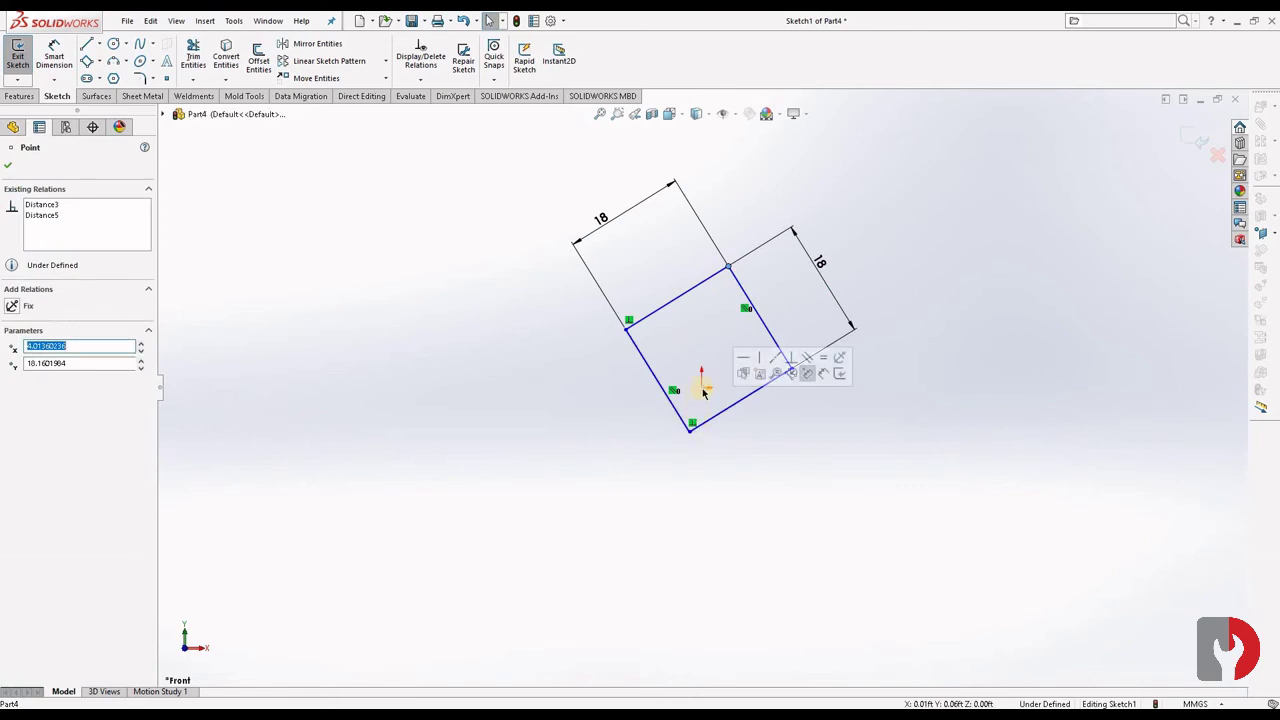
{"action": "left_click", "coordinate": [703, 387], "text": "ctrl"}
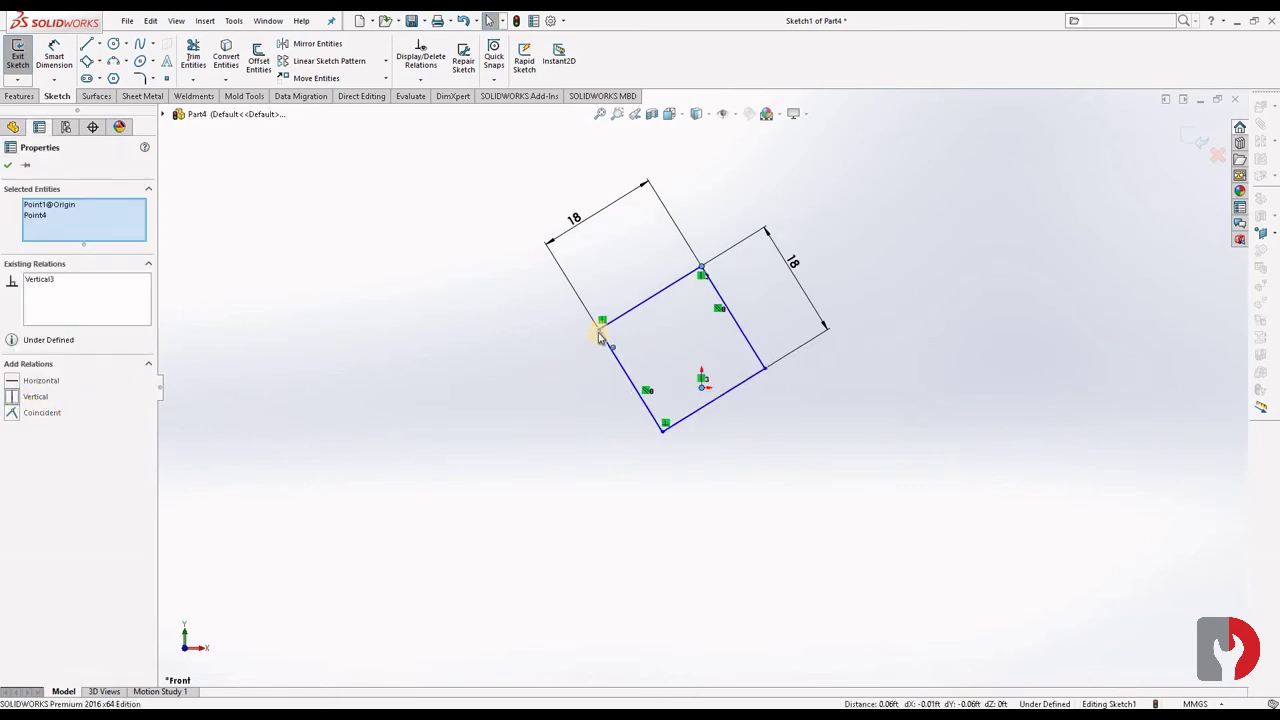
{"action": "left_click", "coordinate": [600, 333]}
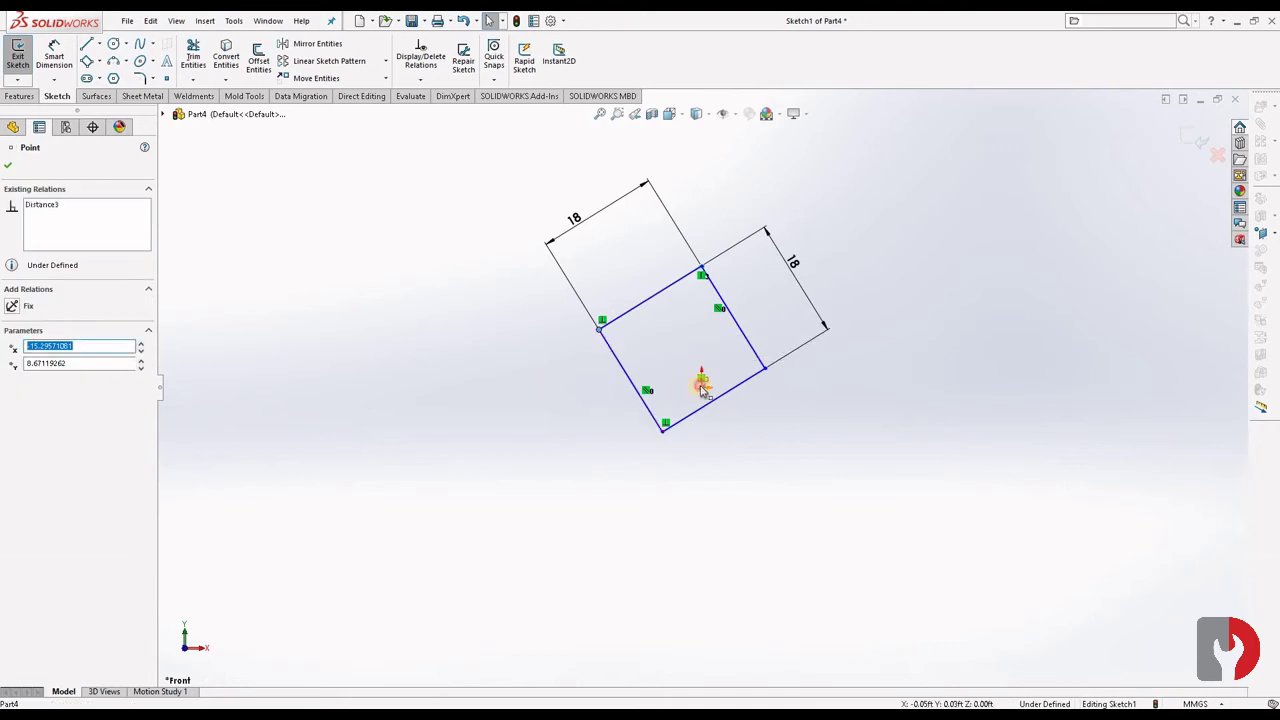
{"action": "left_click", "coordinate": [703, 387], "text": "ctrl"}
{"action": "left_click", "coordinate": [19, 381]}
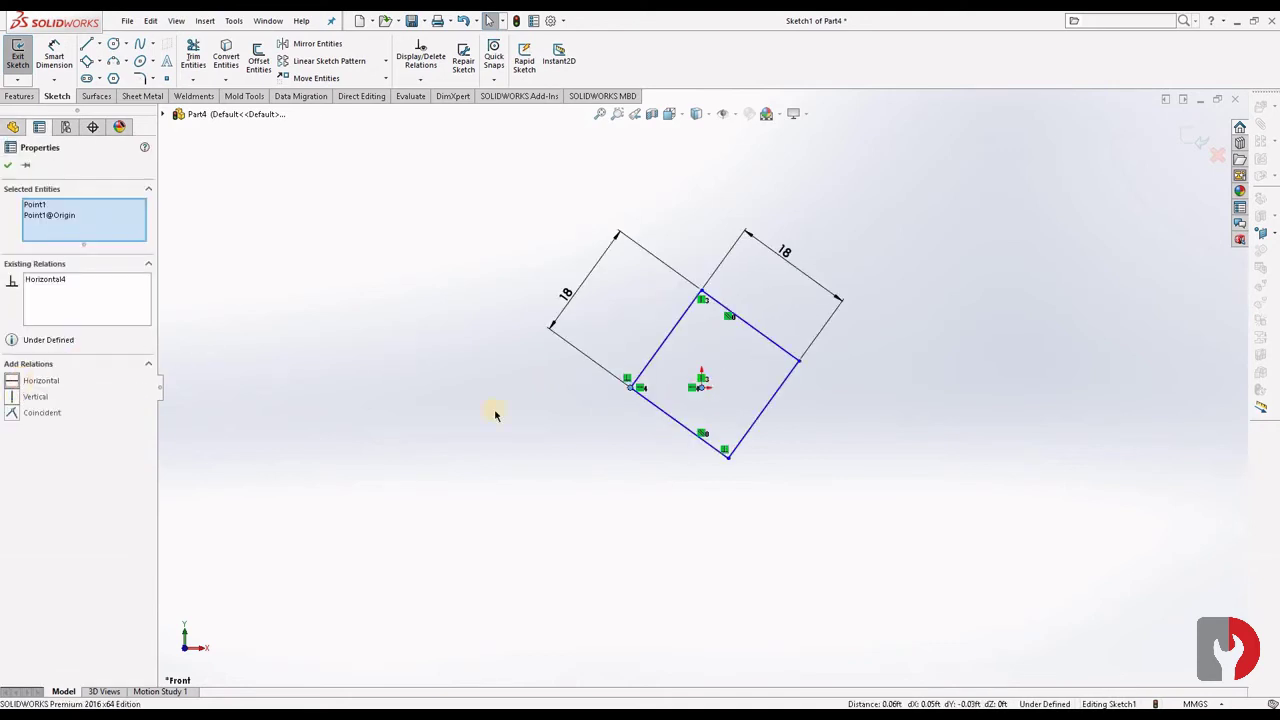
{"action": "left_click", "coordinate": [704, 394]}
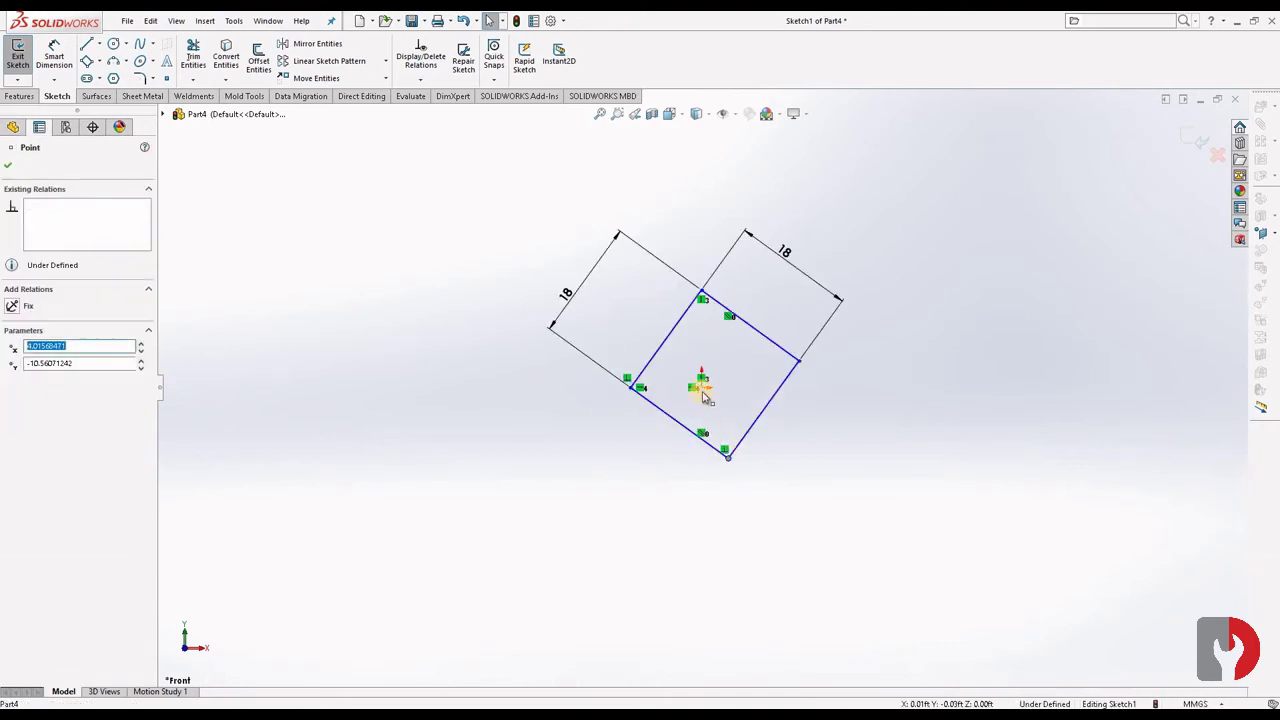
{"action": "left_click", "coordinate": [631, 386], "text": "ctrl"}
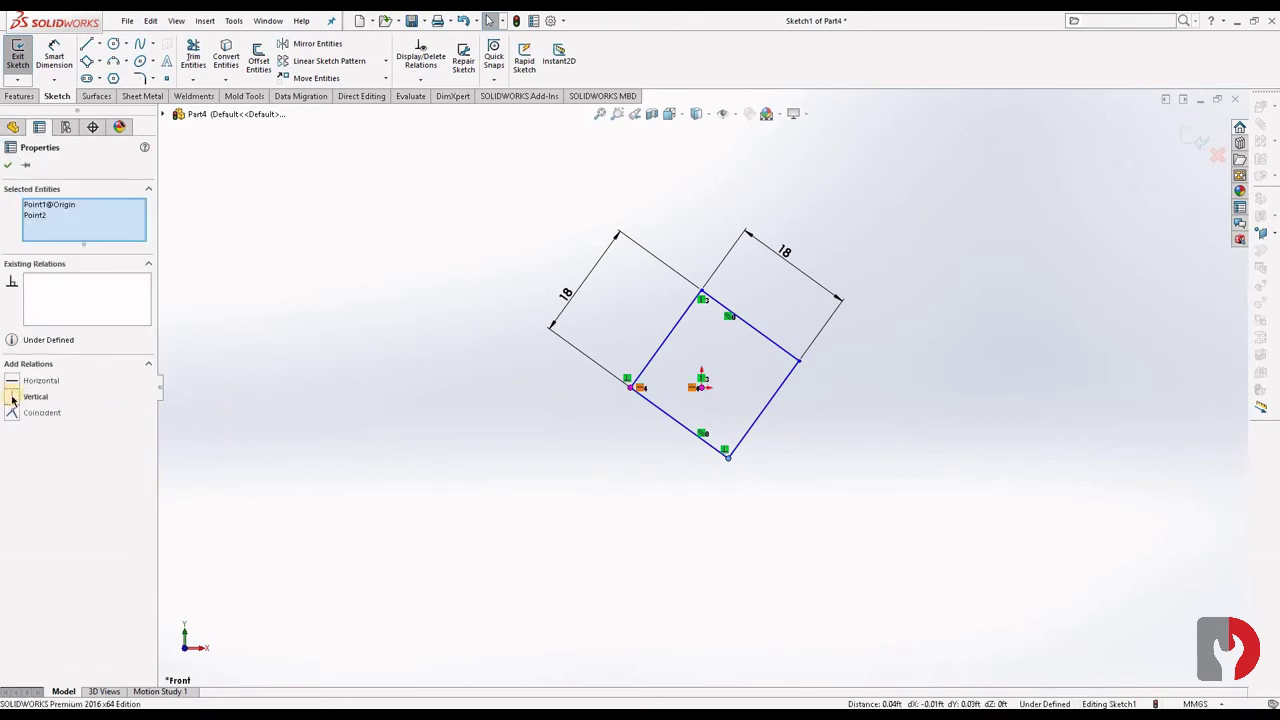
{"action": "left_click", "coordinate": [12, 397]}
{"action": "left_click", "coordinate": [312, 314]}
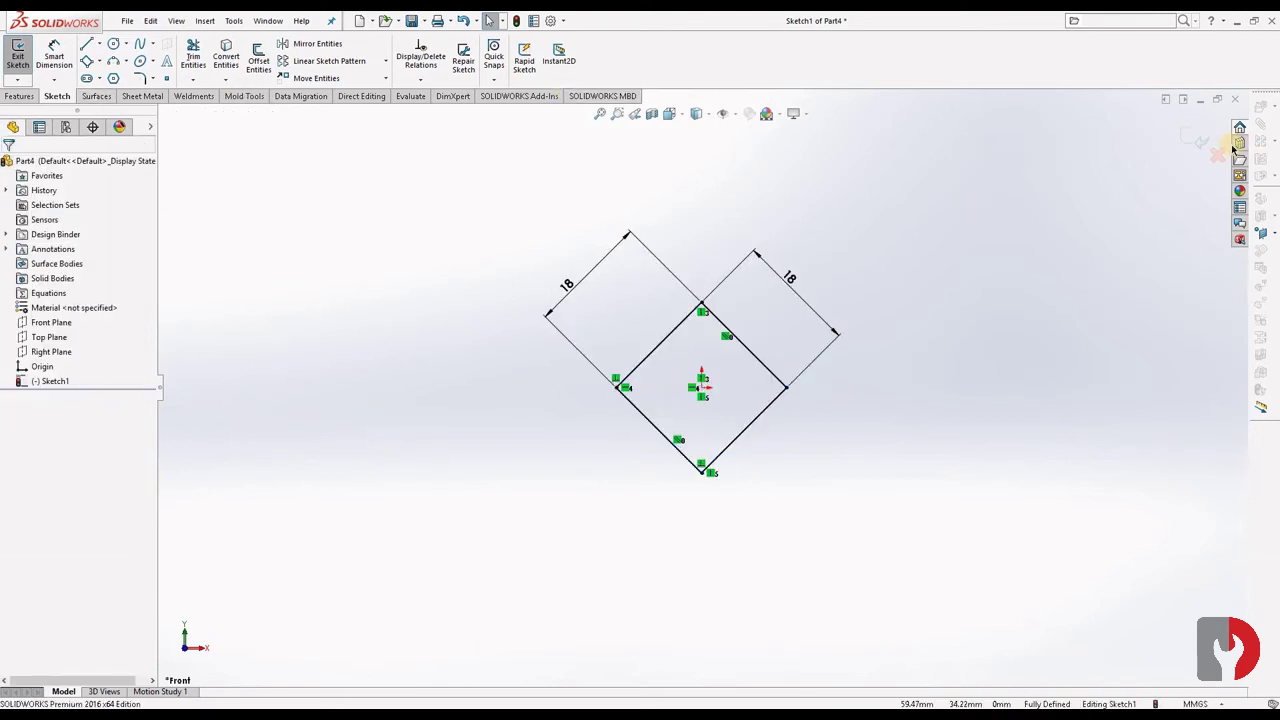
Exit the sketch and extrude the diamond 18 mm with a Mid Plane end condition
{"action": "left_click", "coordinate": [6, 96]}
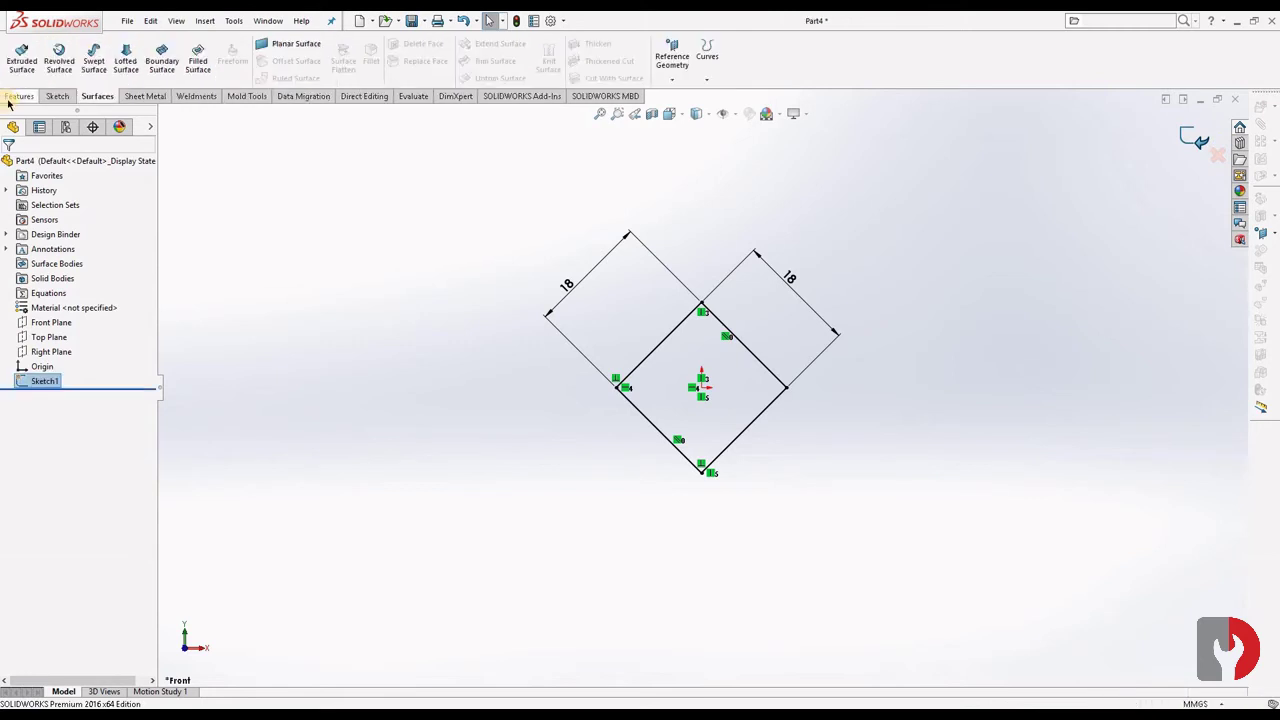
{"action": "left_click", "coordinate": [23, 57]}
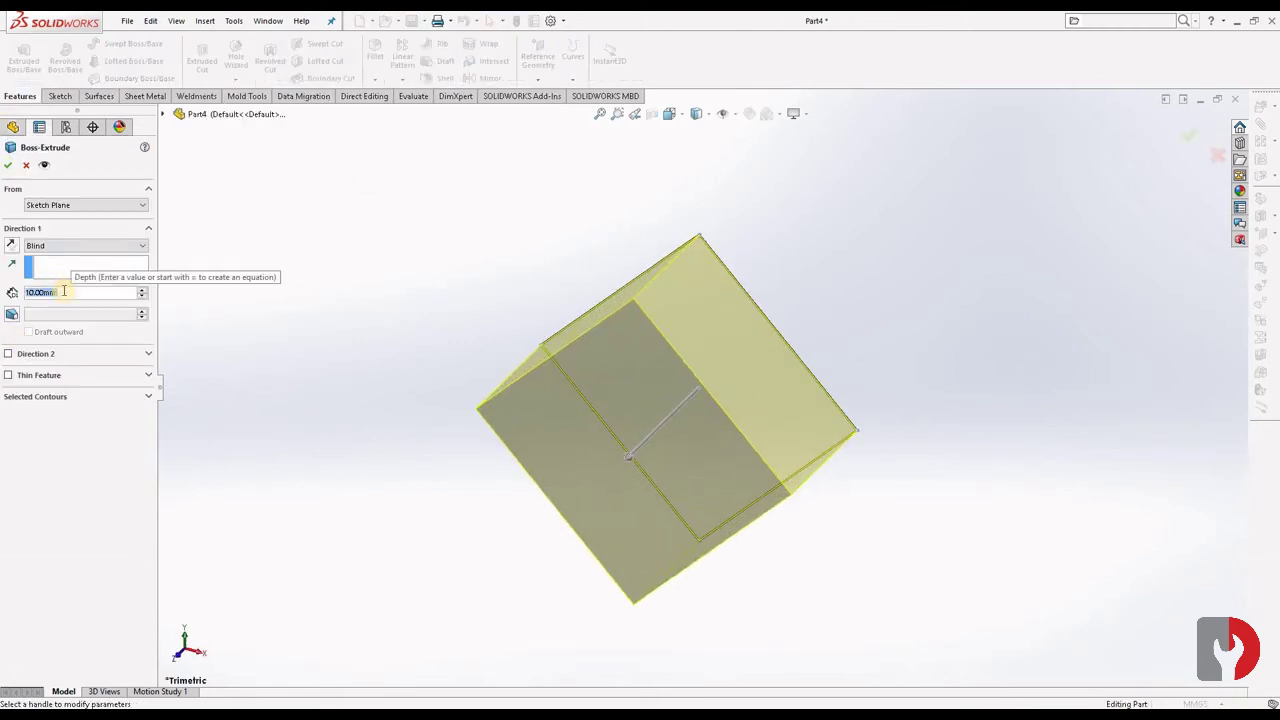
{"action": "type", "text": "18"}
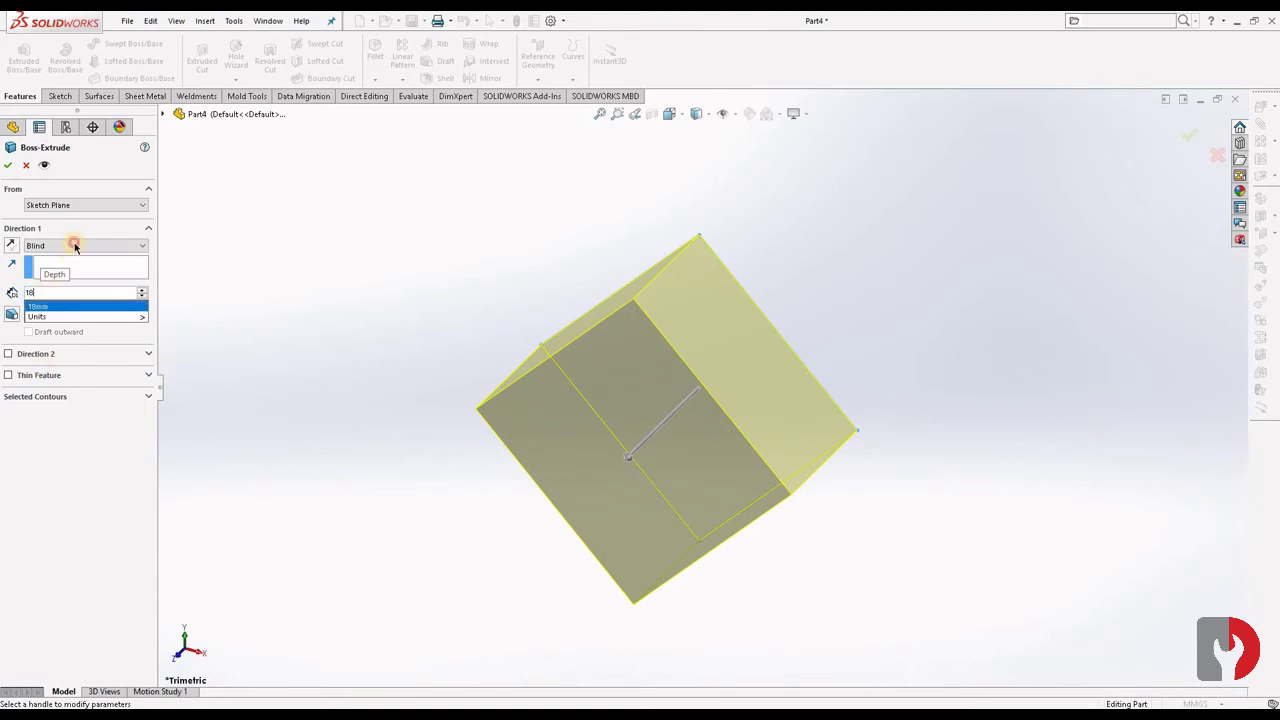
{"action": "left_click", "coordinate": [74, 245]}
{"action": "left_click", "coordinate": [55, 298]}
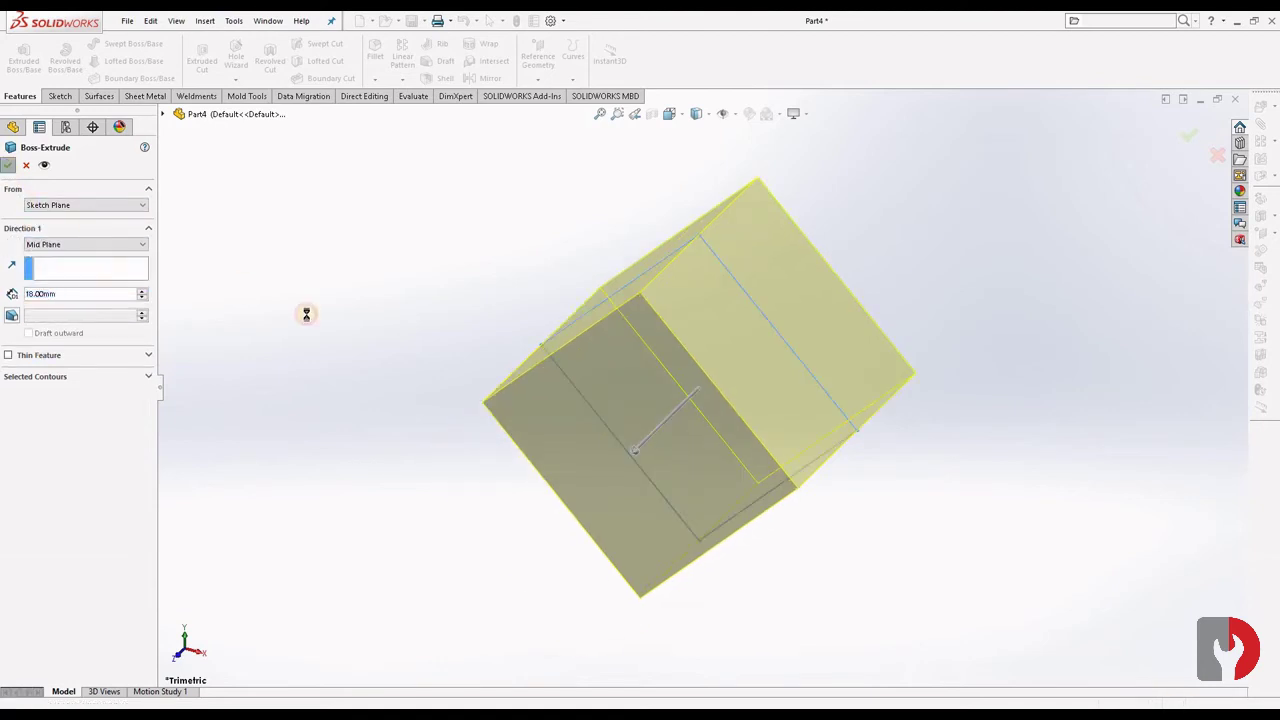
{"action": "key", "text": "Return"}
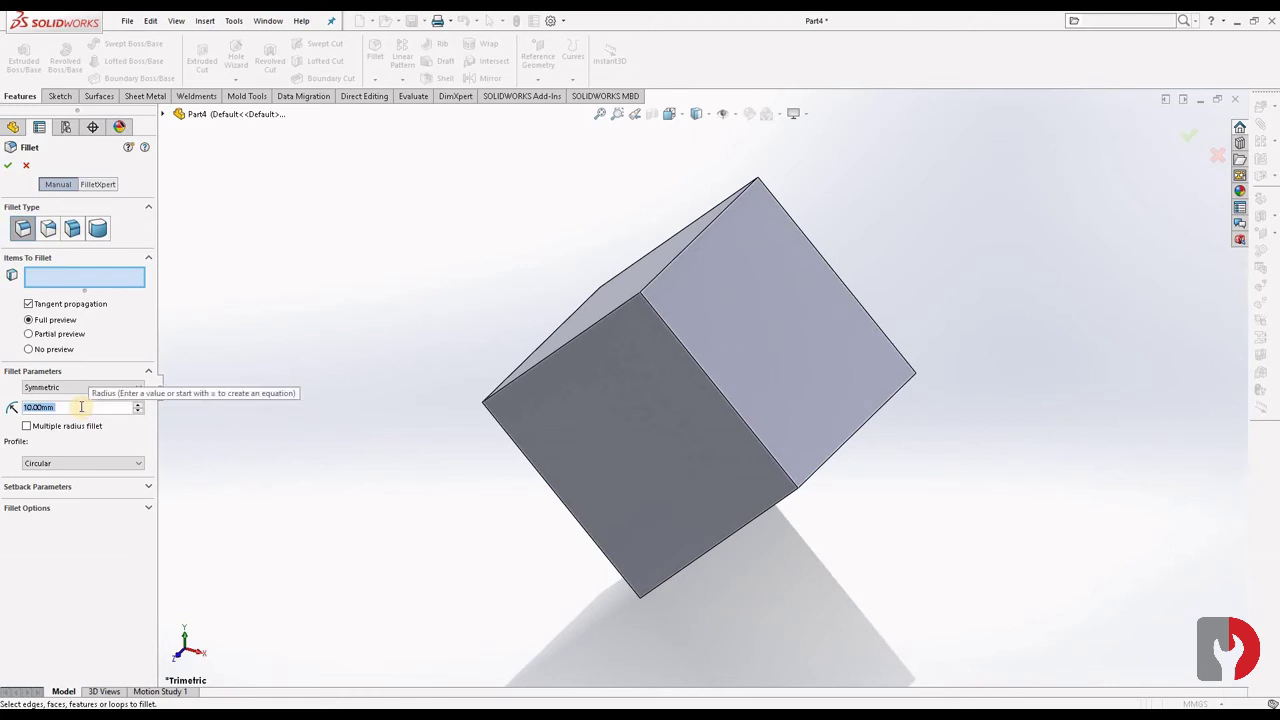
Round three cube edges, including one on the underside, with a 4 mm fillet
{"action": "type", "text": "4"}
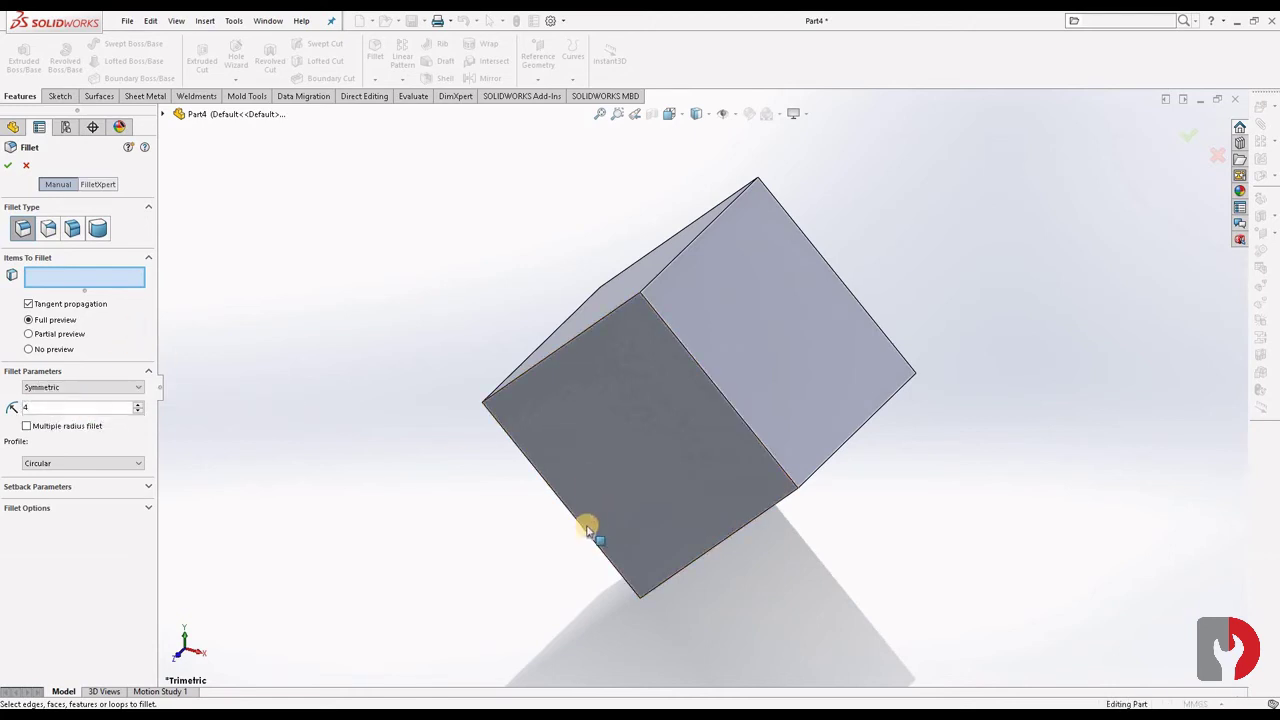
{"action": "left_click", "coordinate": [584, 525]}
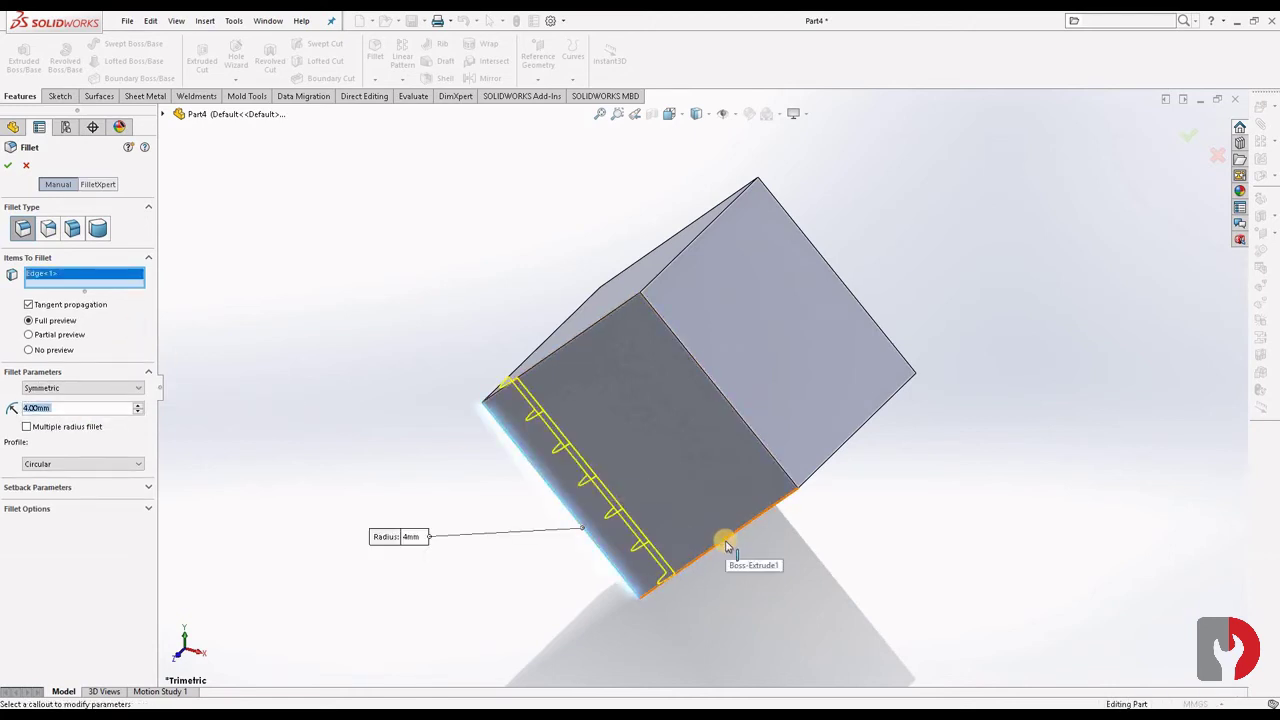
{"action": "left_click", "coordinate": [729, 558]}
{"action": "middle_click_drag", "start_coordinate": [751, 590], "coordinate": [757, 563]}
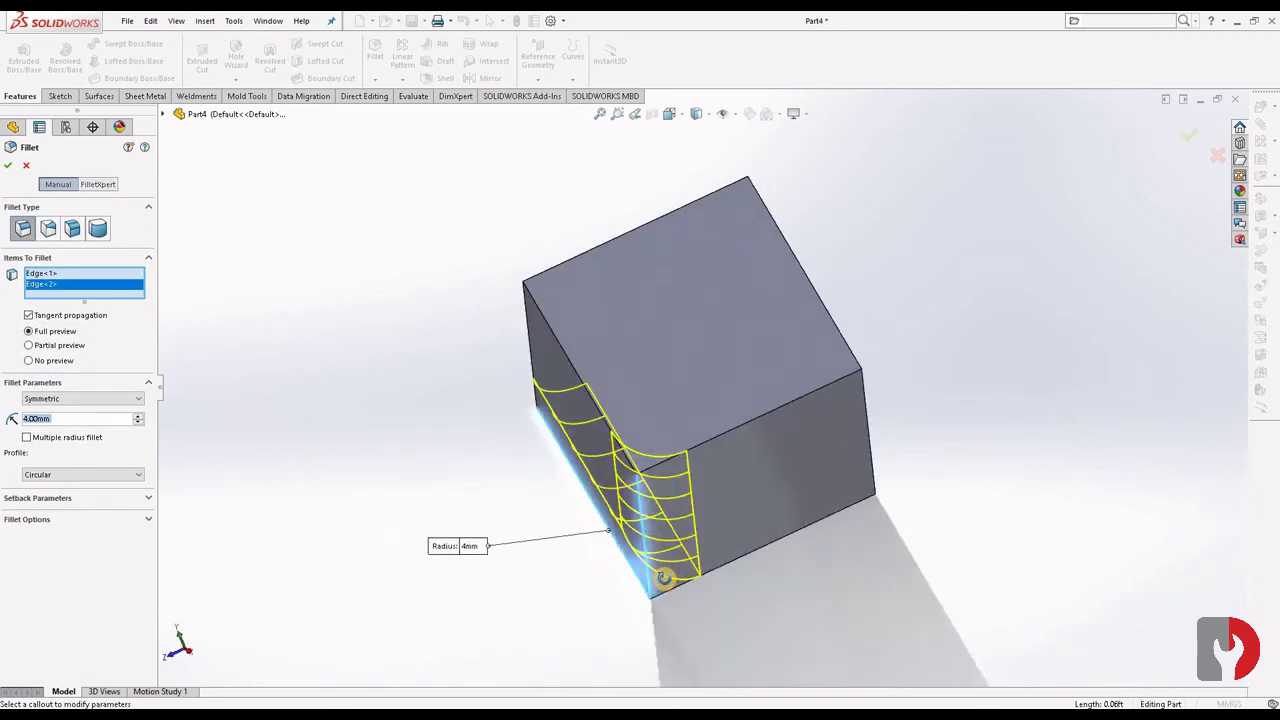
{"action": "left_click", "coordinate": [759, 559]}
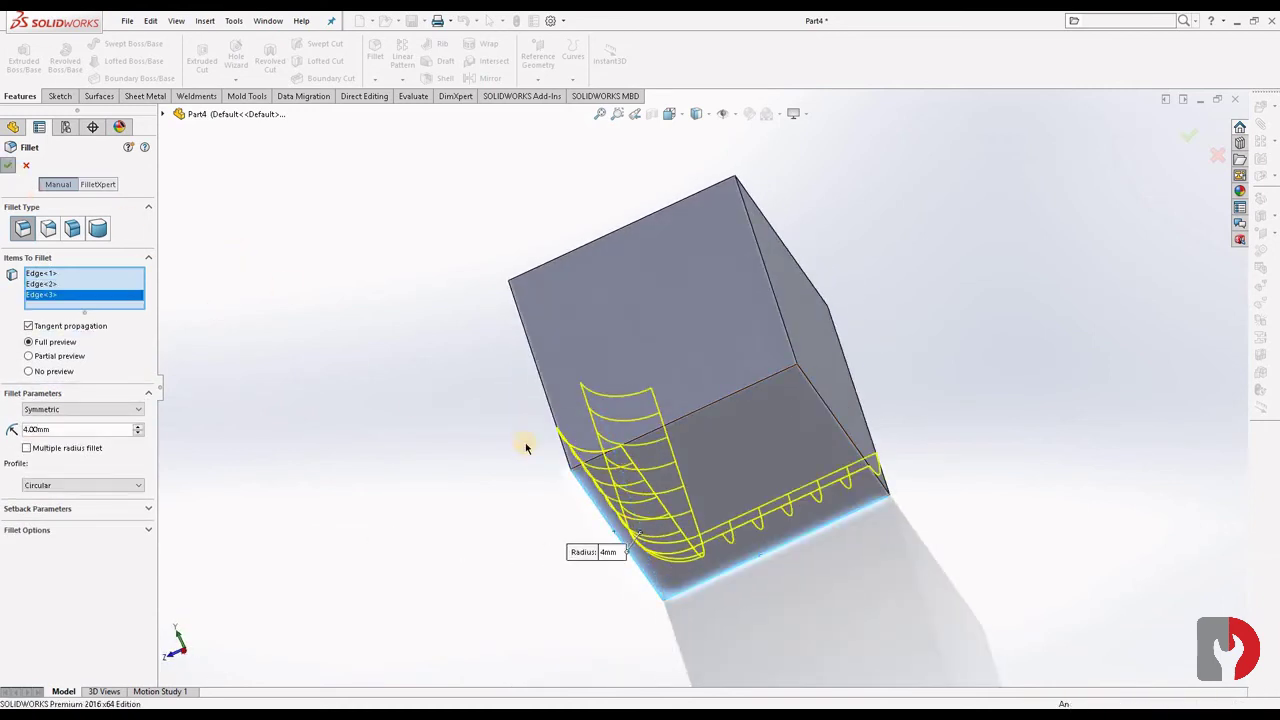
{"action": "key", "text": "Return"}
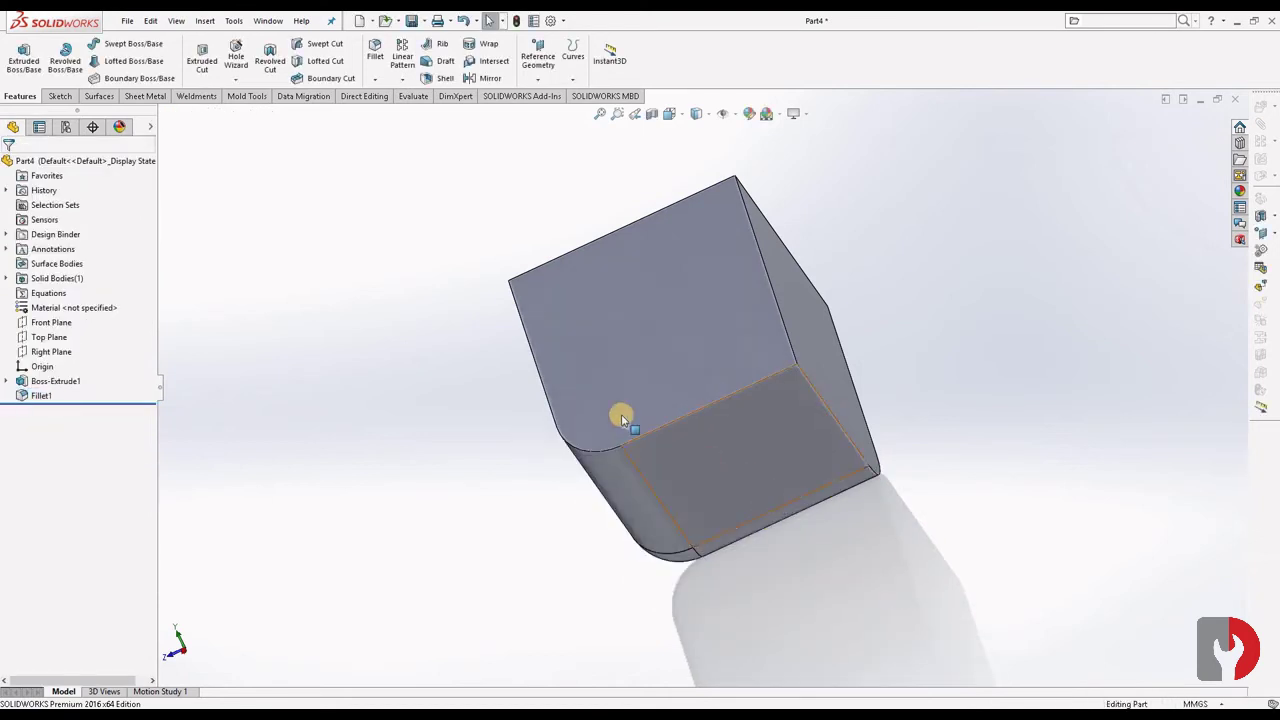
Set up a 1 mm fillet on three edges meeting at the top corner
{"action": "left_click", "coordinate": [787, 333]}
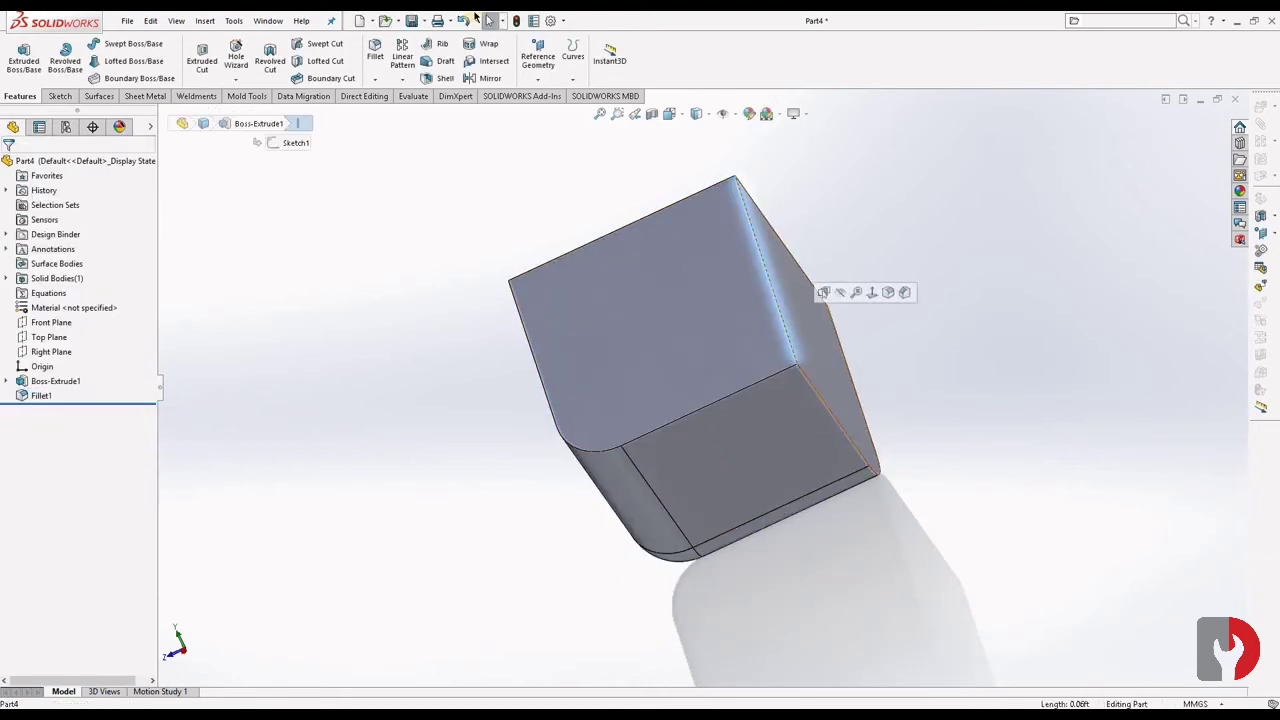
{"action": "left_click", "coordinate": [376, 59]}
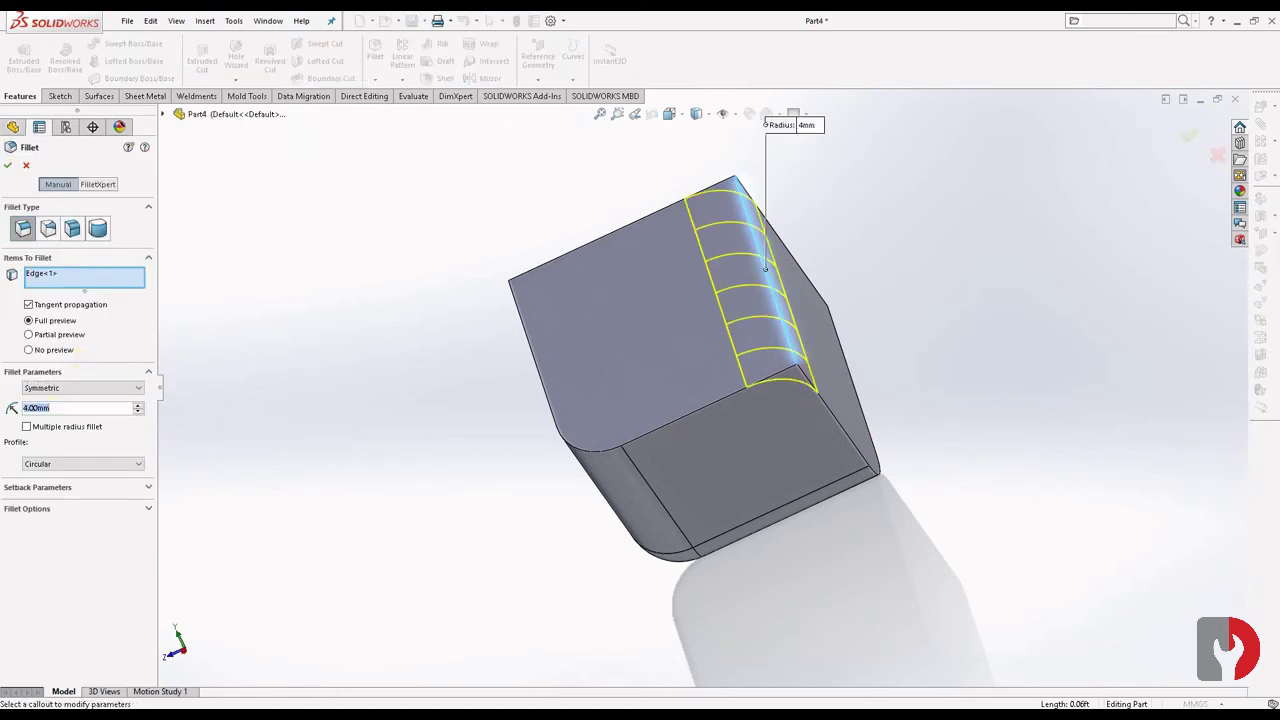
{"action": "type", "text": "1"}
{"action": "key", "text": "Return"}
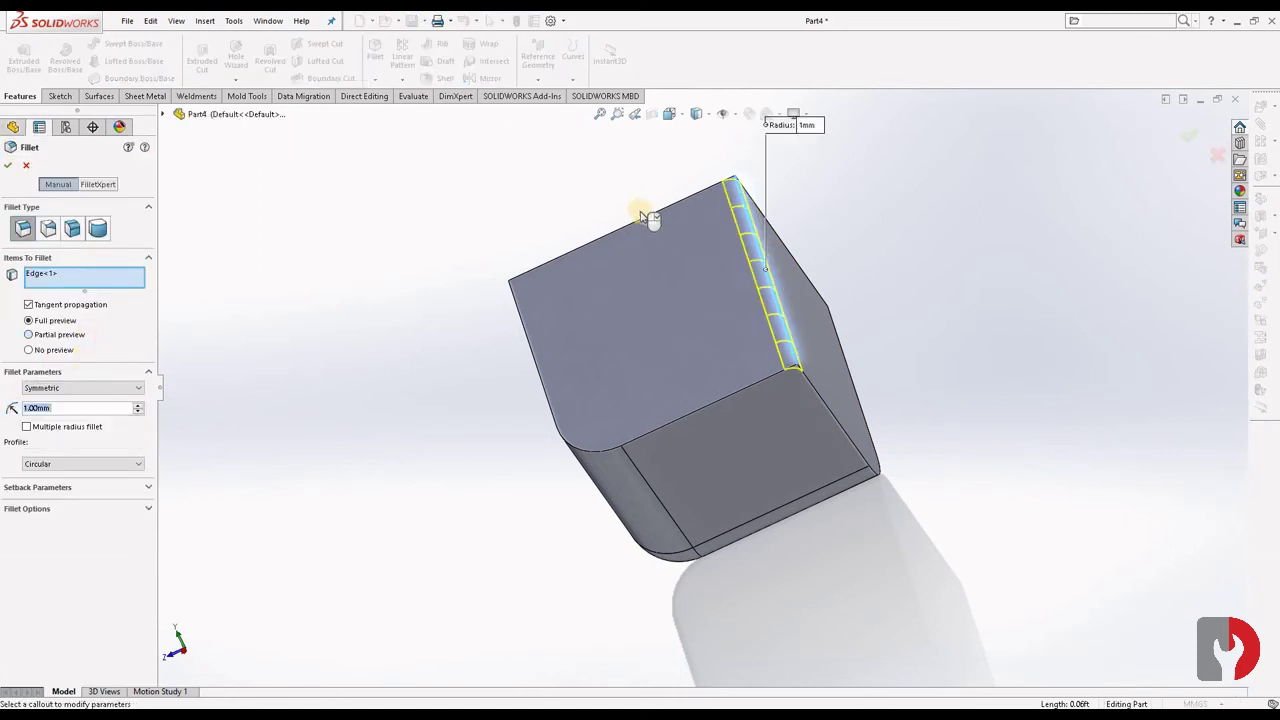
{"action": "left_click", "coordinate": [648, 226]}
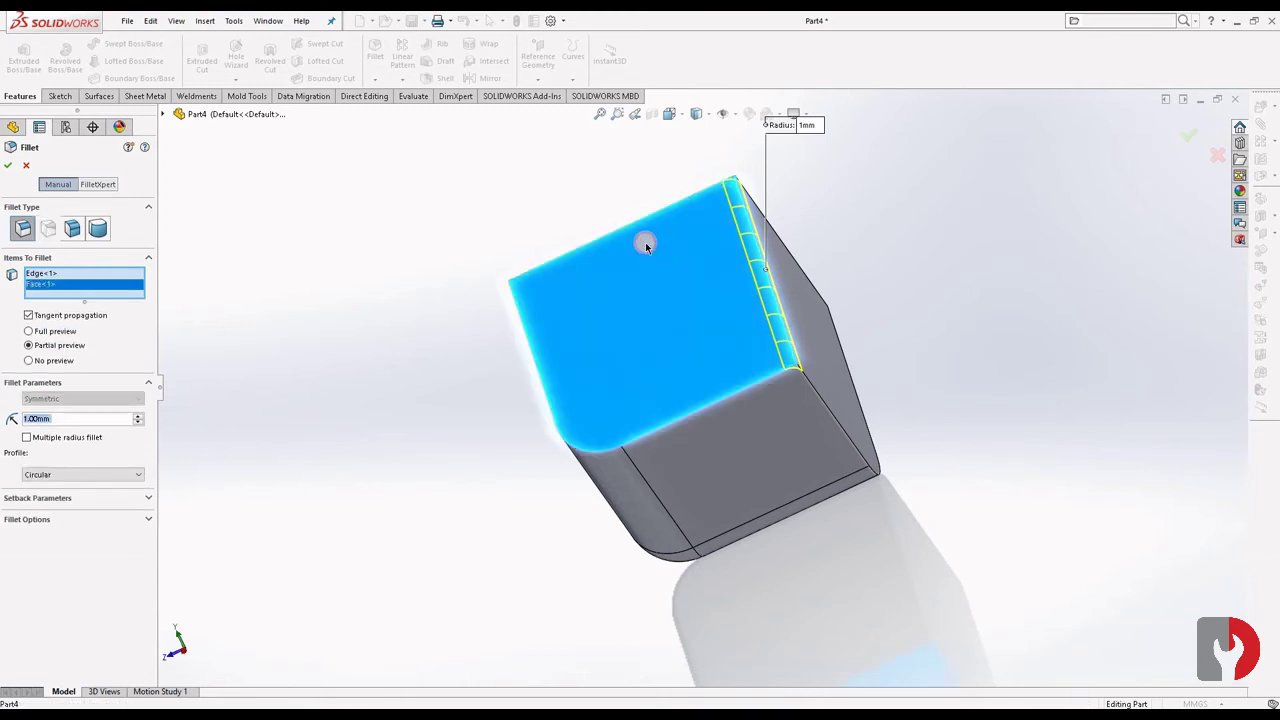
{"action": "left_click", "coordinate": [645, 236]}
{"action": "left_click", "coordinate": [650, 215]}
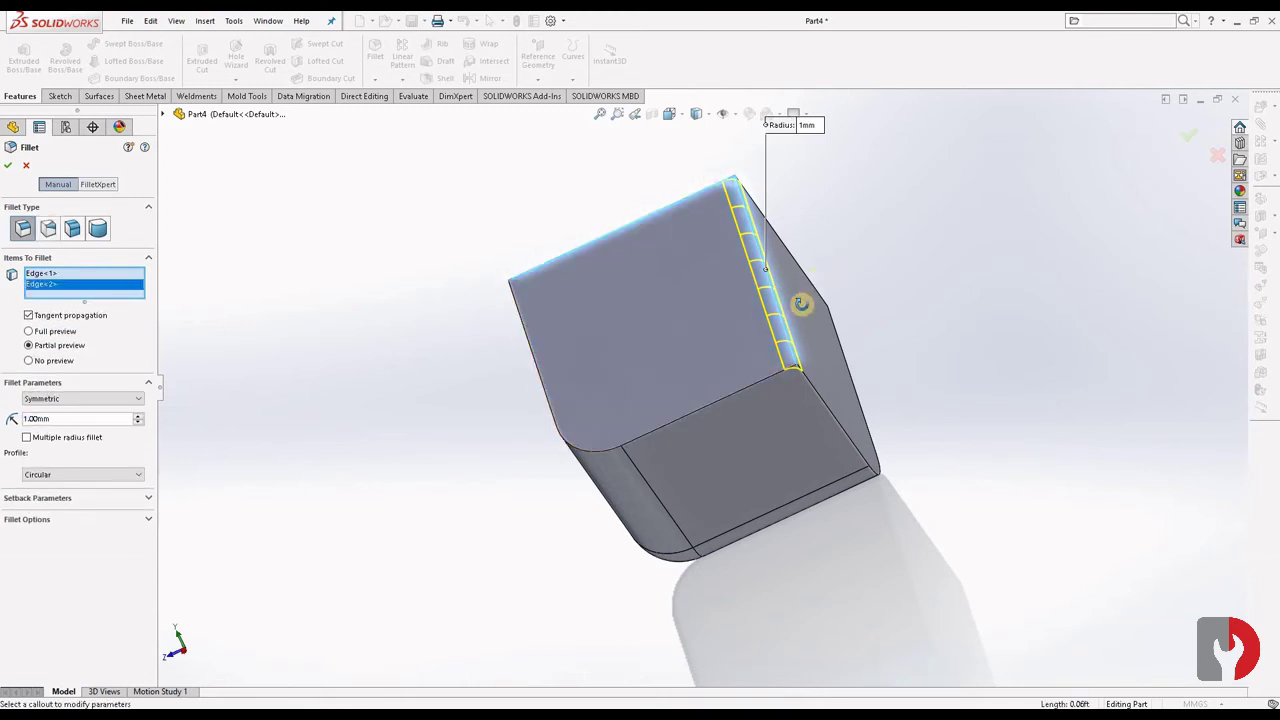
{"action": "key", "text": "ctrl+7"}
{"action": "left_click", "coordinate": [789, 236]}
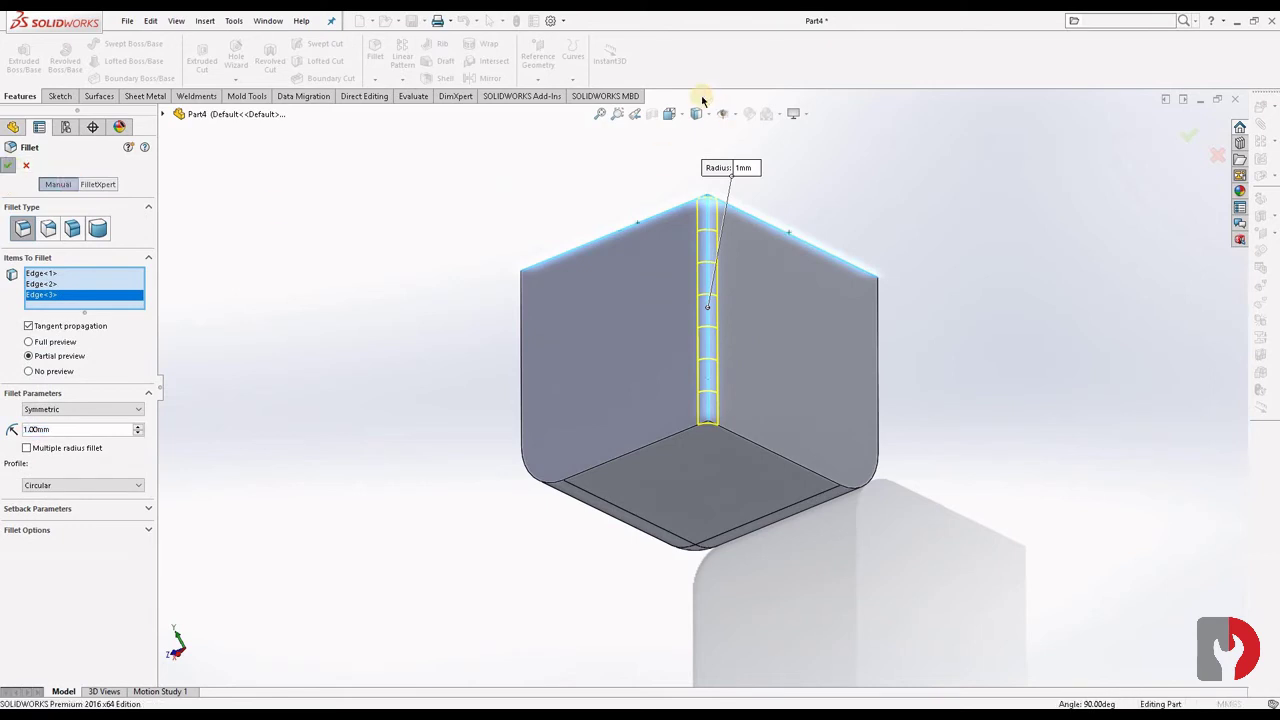
Confirm the 1 mm fillet and round the cube's bottom-face edge loop at 0.5 mm
{"action": "key", "text": "Return"}
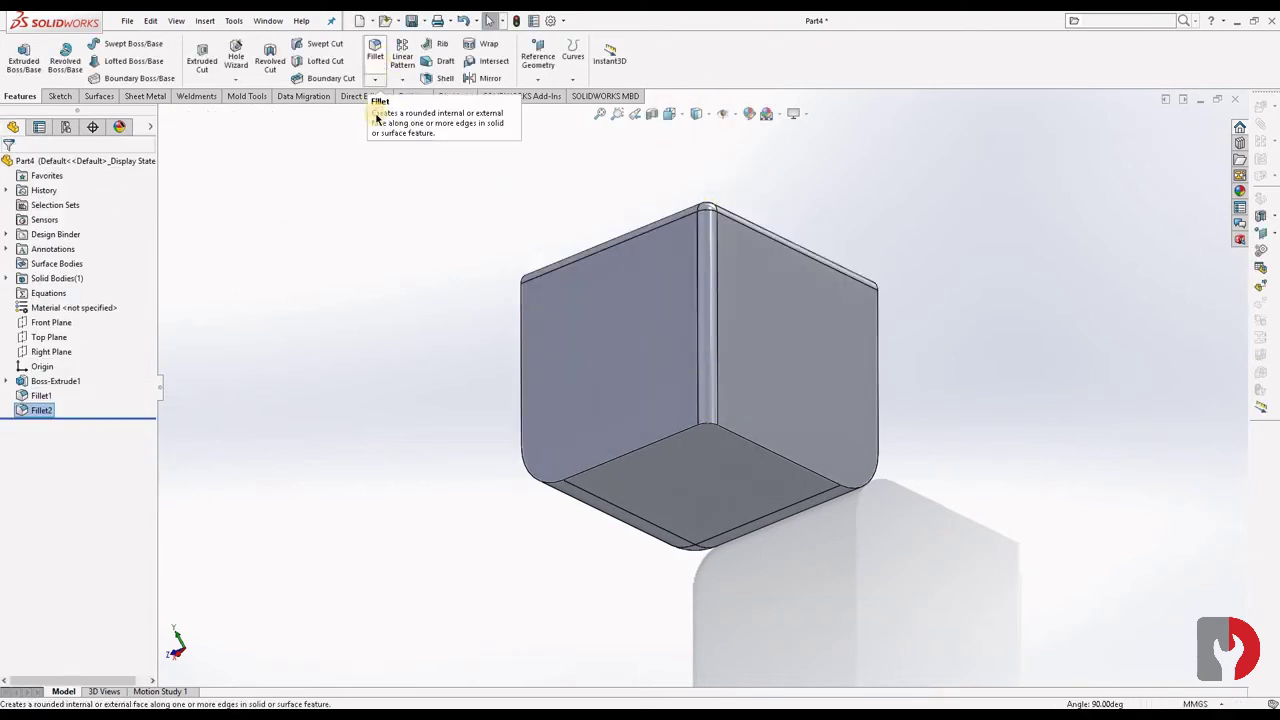
{"action": "key", "text": "Return"}
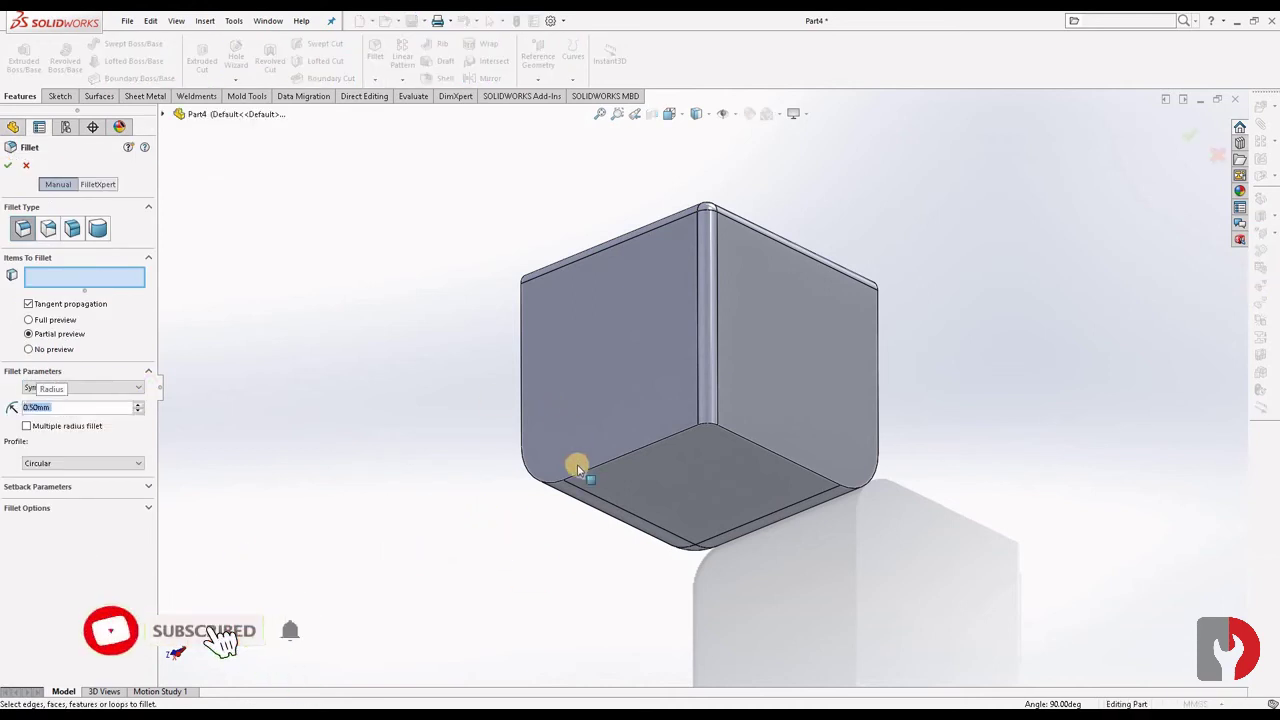
{"action": "left_click", "coordinate": [620, 455]}
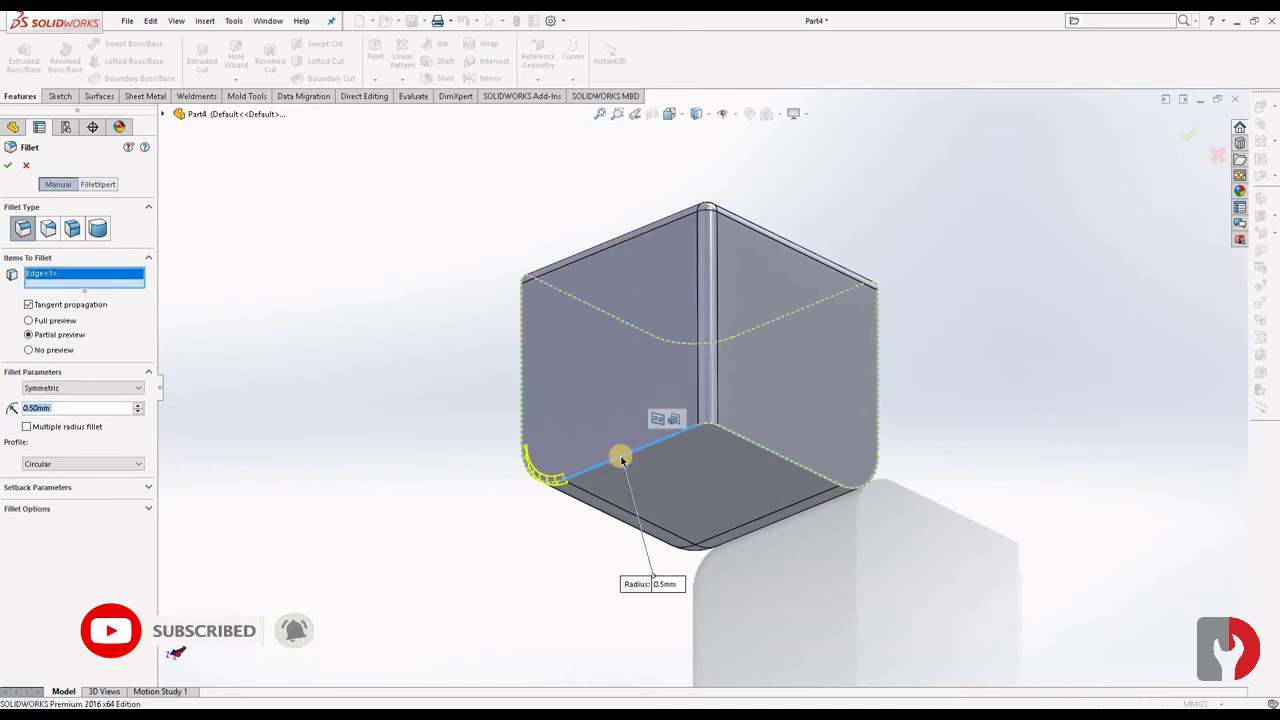
{"action": "middle_click_drag", "start_coordinate": [733, 473], "coordinate": [886, 491]}
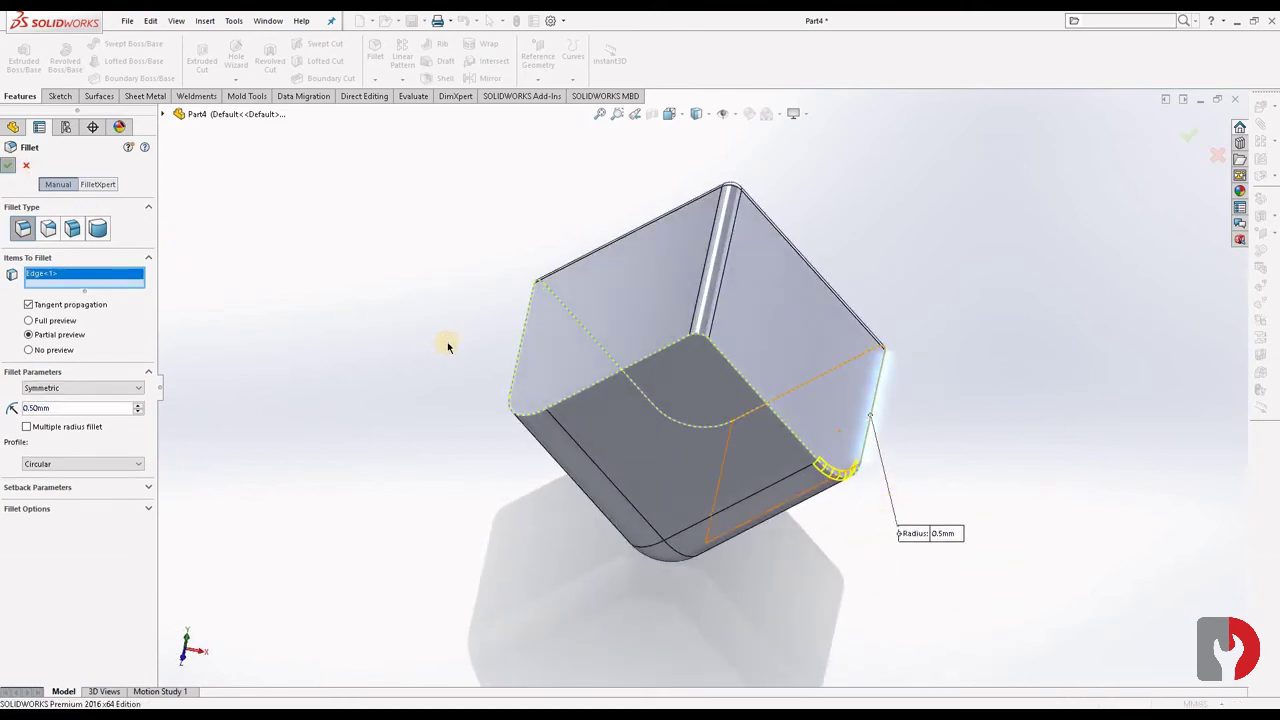
{"action": "key", "text": "Return"}
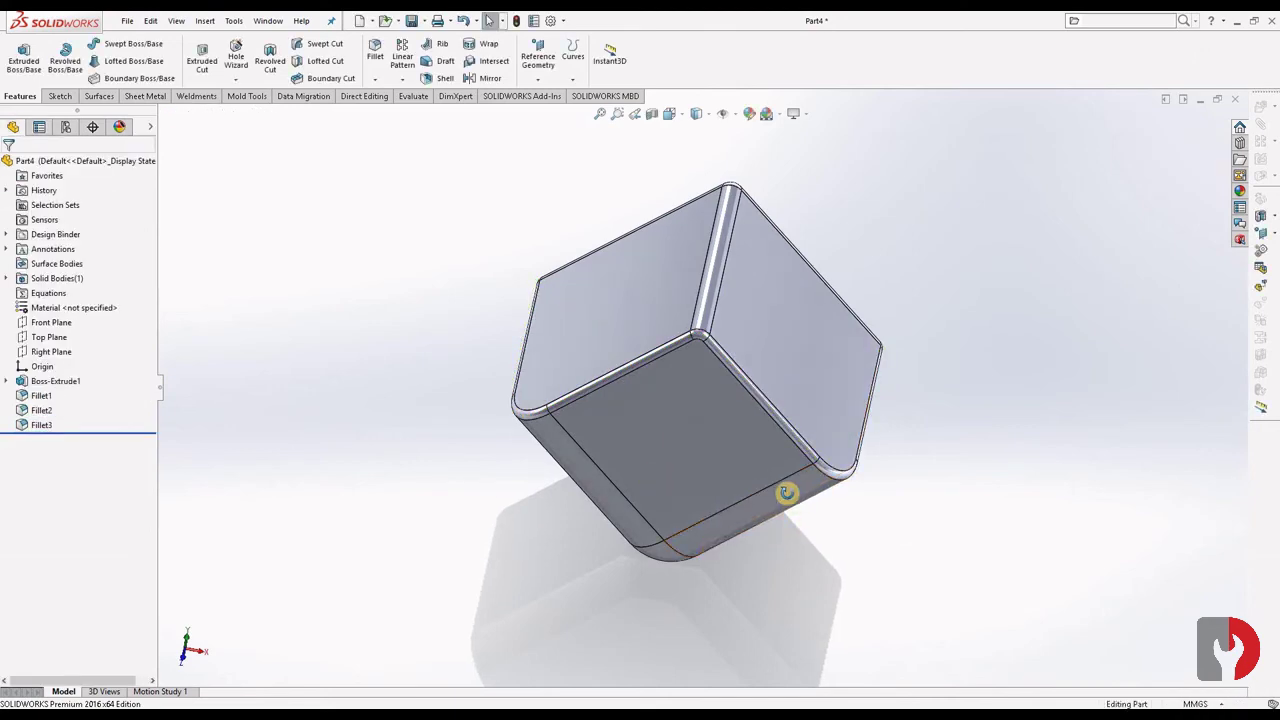
{"action": "mouse_move", "coordinate": [786, 491]}
{"action": "middle_mouse_down"}
{"action": "mouse_move", "coordinate": [650, 445]}
{"action": "mouse_move", "coordinate": [551, 449]}
{"action": "mouse_move", "coordinate": [443, 506]}
{"action": "mouse_move", "coordinate": [679, 428]}
{"action": "mouse_move", "coordinate": [711, 349]}
{"action": "mouse_move", "coordinate": [760, 449]}
{"action": "mouse_move", "coordinate": [757, 437]}
{"action": "middle_mouse_up"}
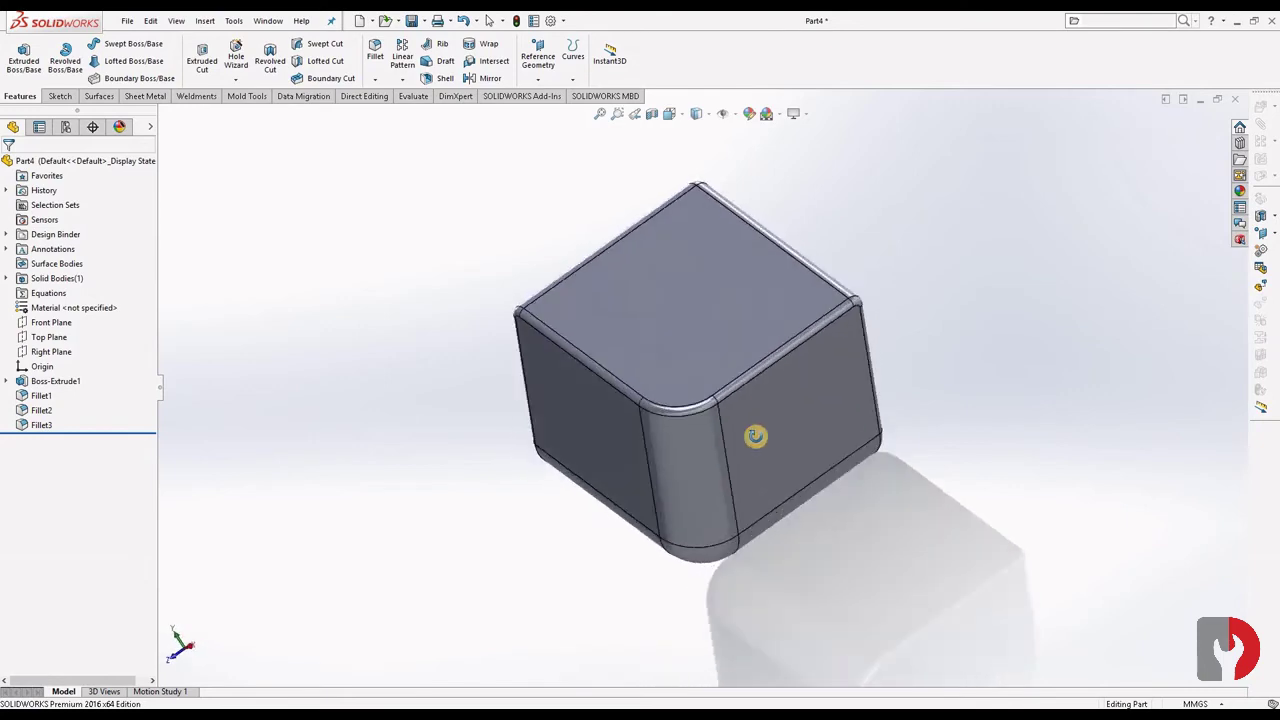
{"action": "left_click", "coordinate": [45, 322]}
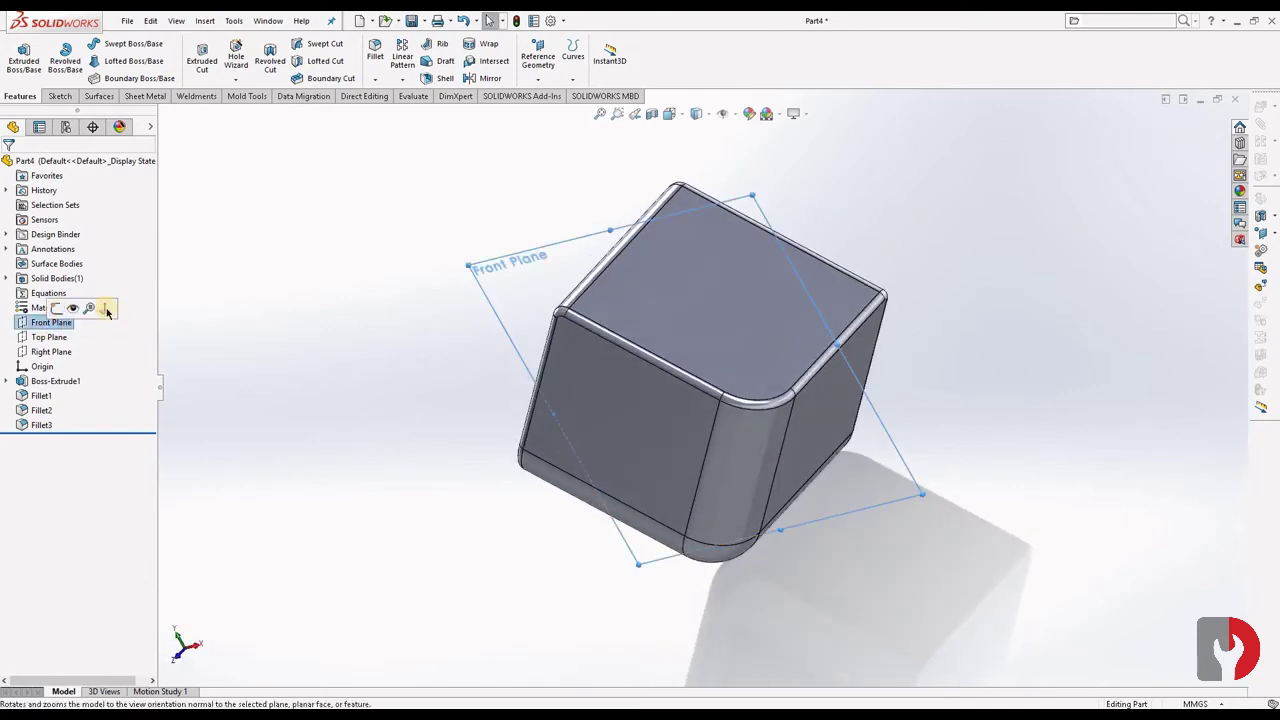
Create Plane1 as a reference plane offset 5 mm from the selected cube face
{"action": "left_click", "coordinate": [645, 350]}
{"action": "left_click", "coordinate": [537, 60]}
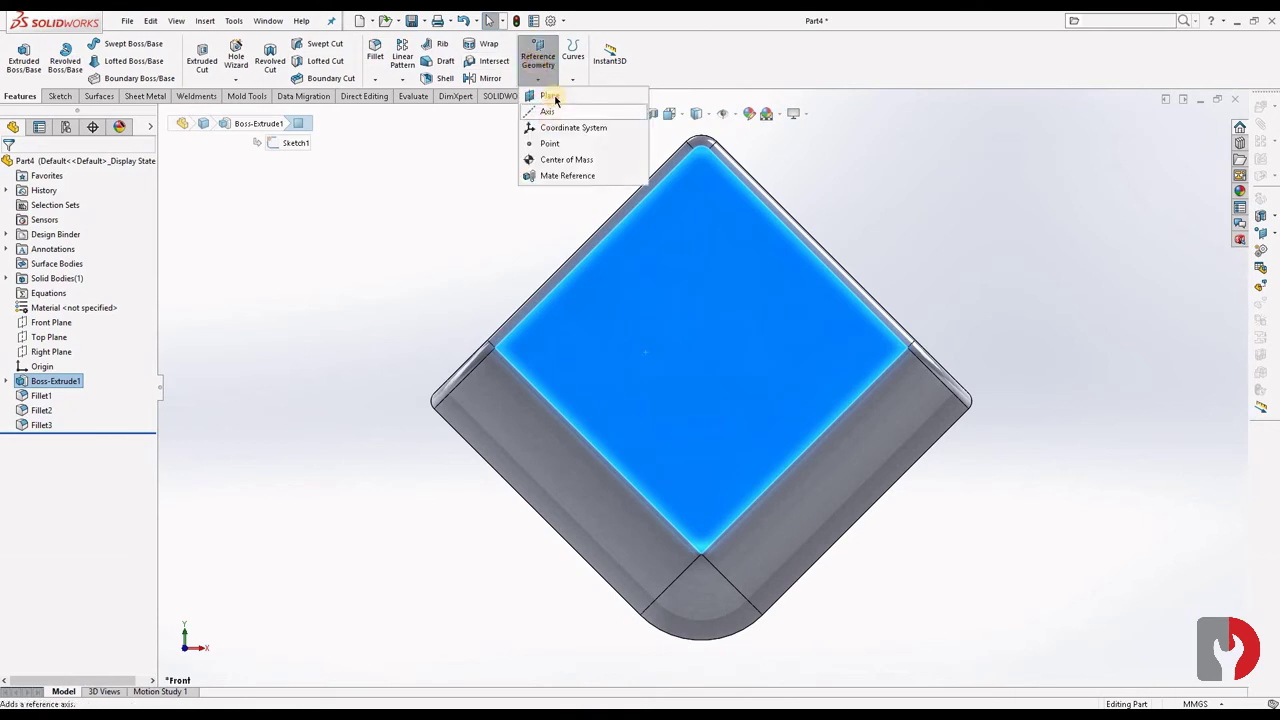
{"action": "left_click", "coordinate": [555, 93]}
{"action": "scroll", "coordinate": [659, 388], "scroll_direction": "up", "scroll_amount": 3}
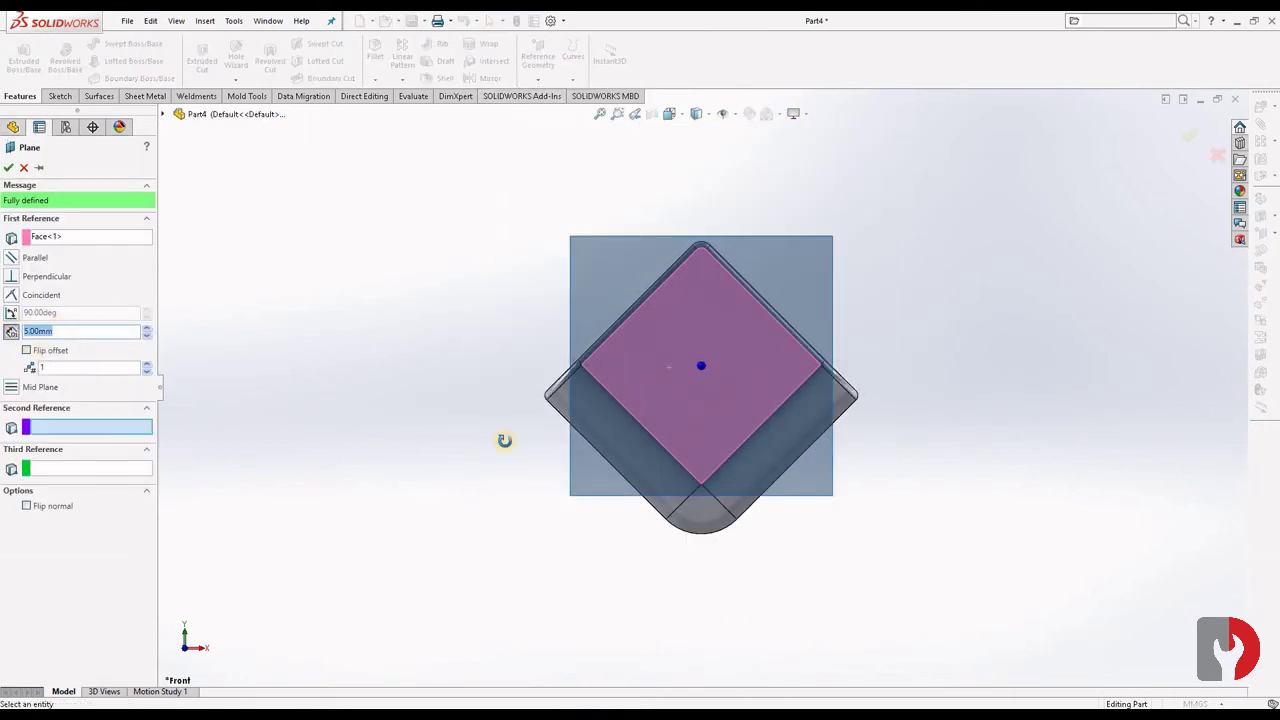
{"action": "mouse_move", "coordinate": [504, 440]}
{"action": "middle_mouse_down"}
{"action": "mouse_move", "coordinate": [592, 477]}
{"action": "mouse_move", "coordinate": [529, 466]}
{"action": "mouse_move", "coordinate": [266, 257]}
{"action": "middle_mouse_up"}
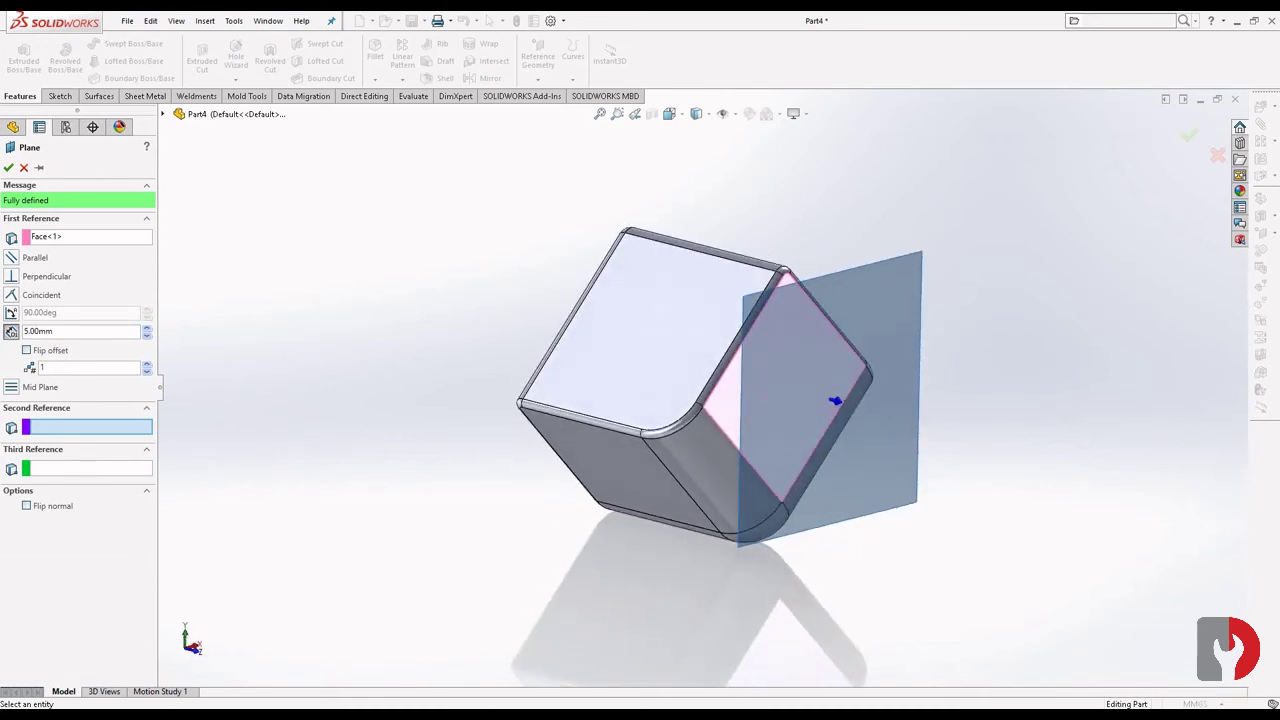
{"action": "left_click", "coordinate": [8, 168]}
{"action": "left_click", "coordinate": [8, 168]}
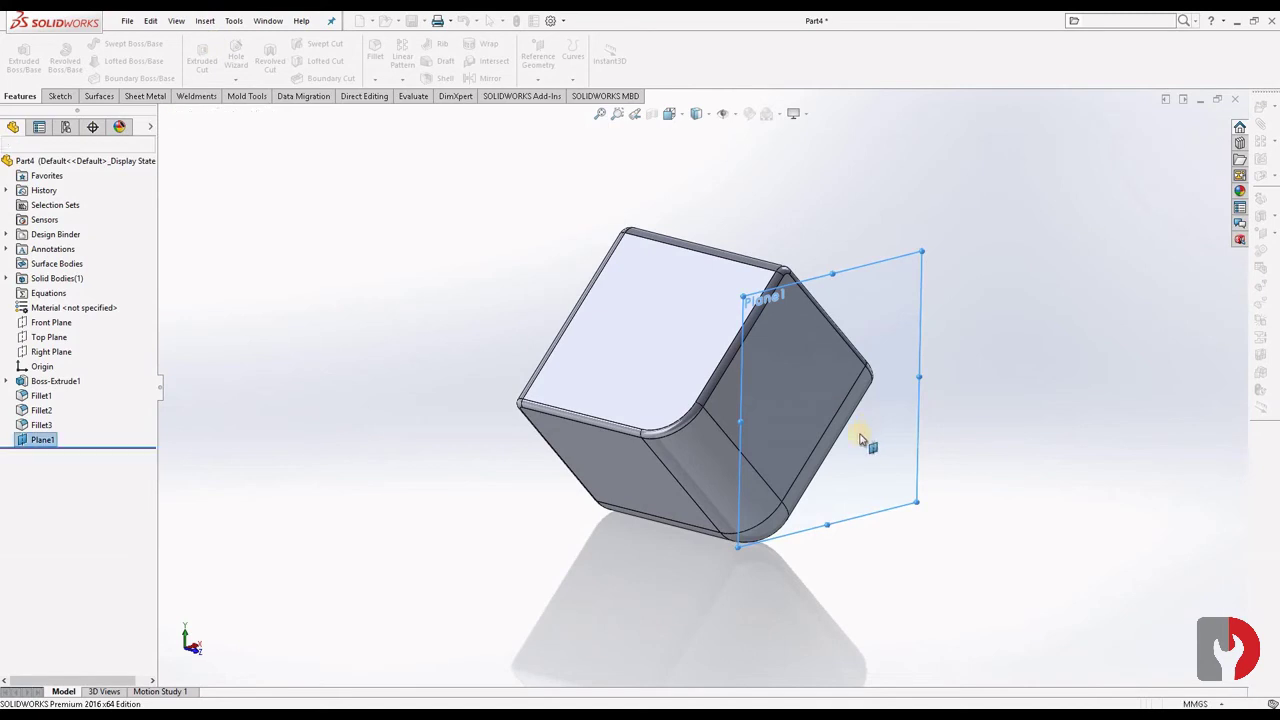
{"action": "key", "text": "f"}
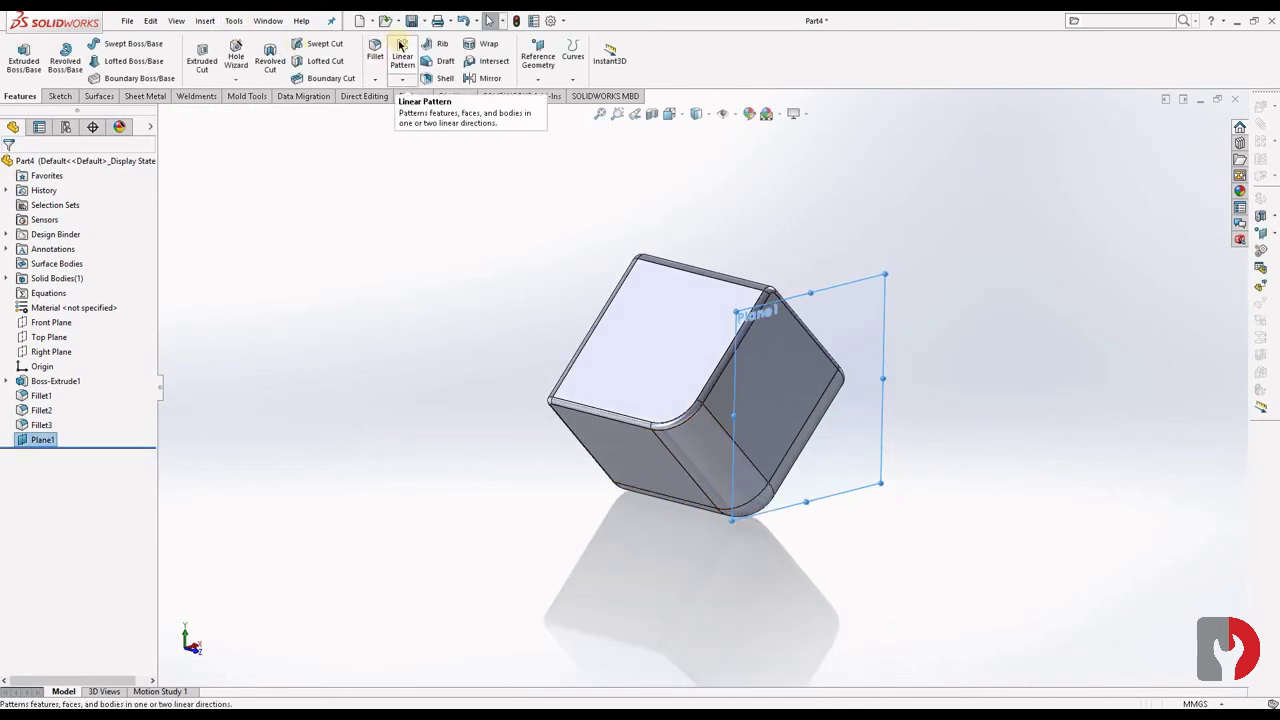
Create Plane2 offset 5.00 mm from the cube's lower front face, replacing the wrong references
{"action": "left_click", "coordinate": [536, 44]}
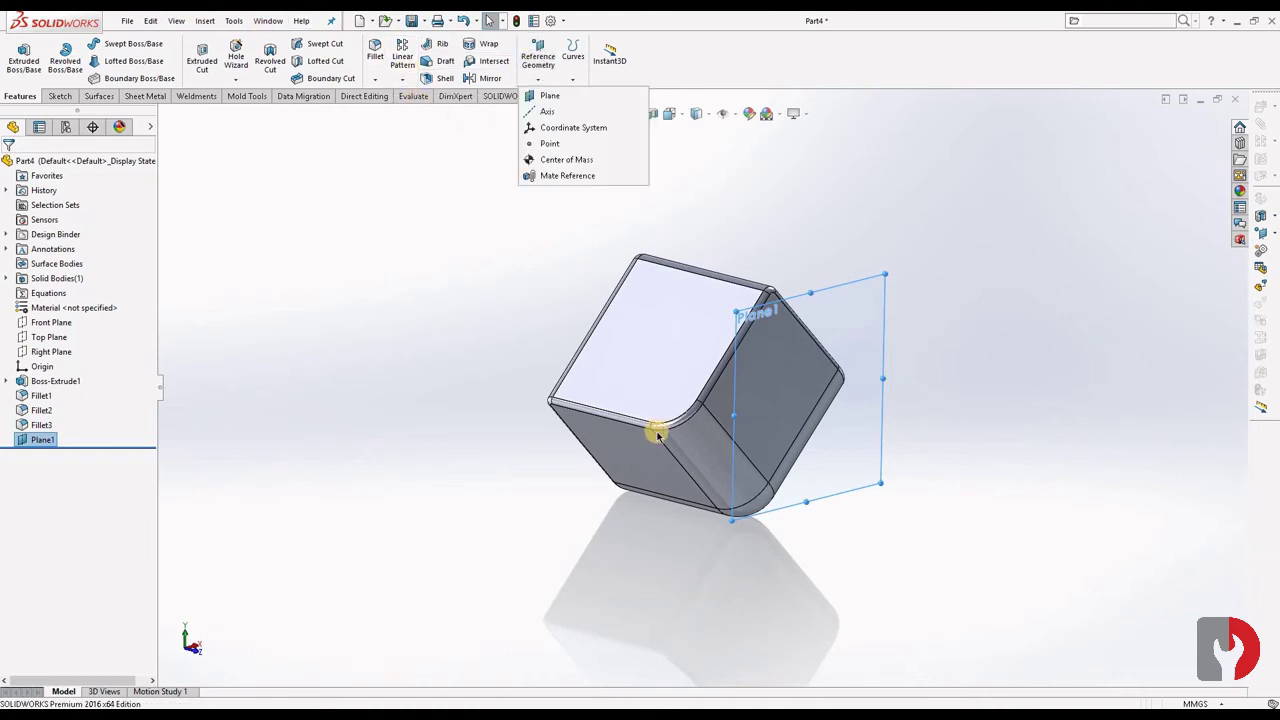
{"action": "left_click", "coordinate": [574, 95]}
{"action": "left_click", "coordinate": [631, 459]}
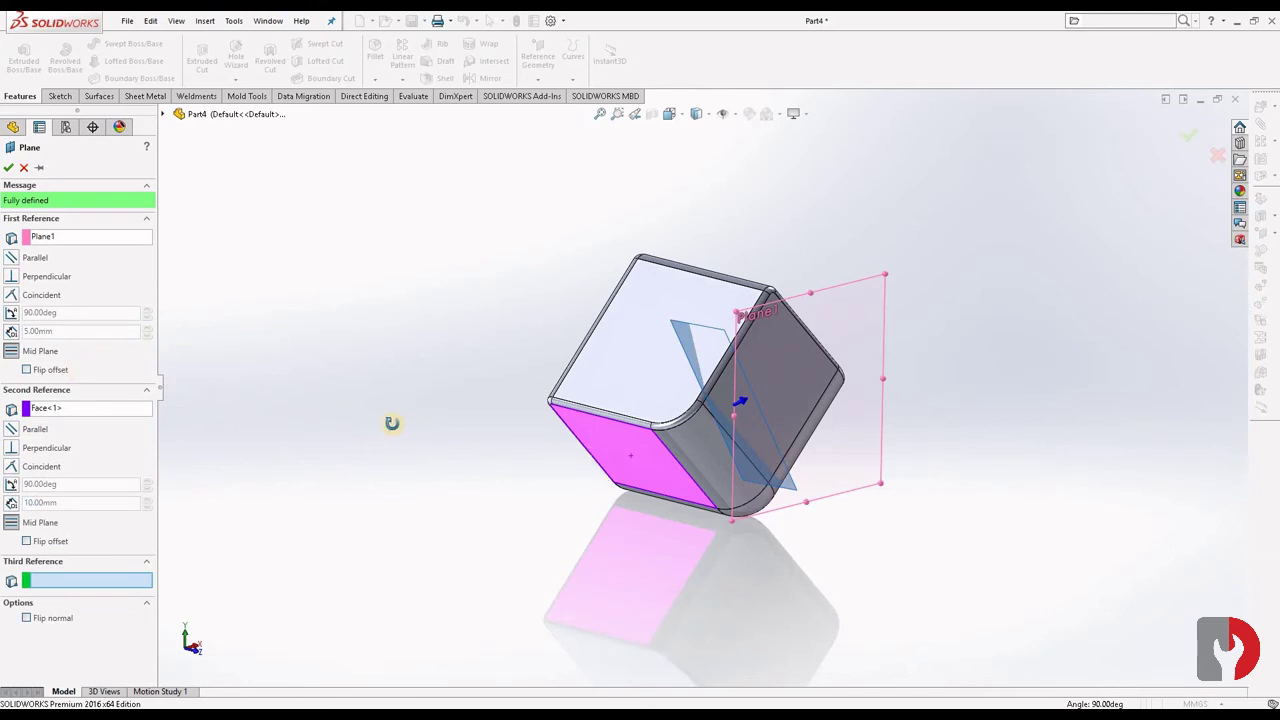
{"action": "left_click", "coordinate": [43, 238]}
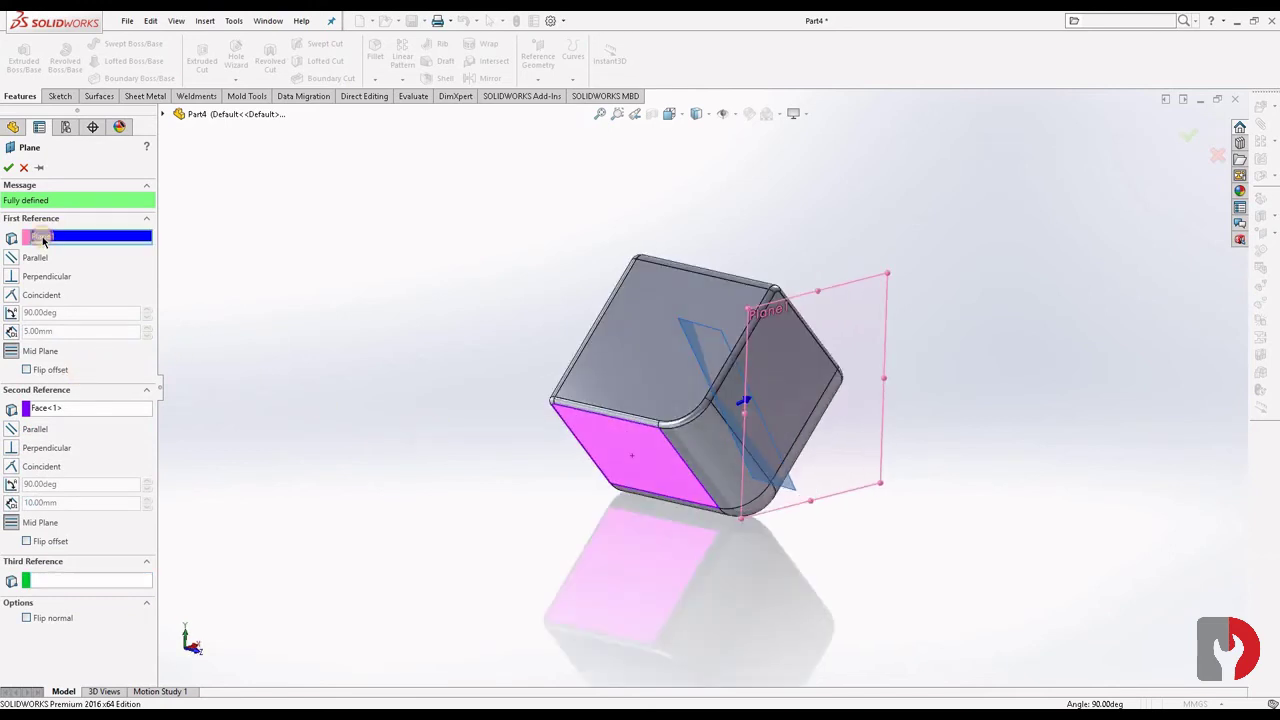
{"action": "key", "text": "Delete"}
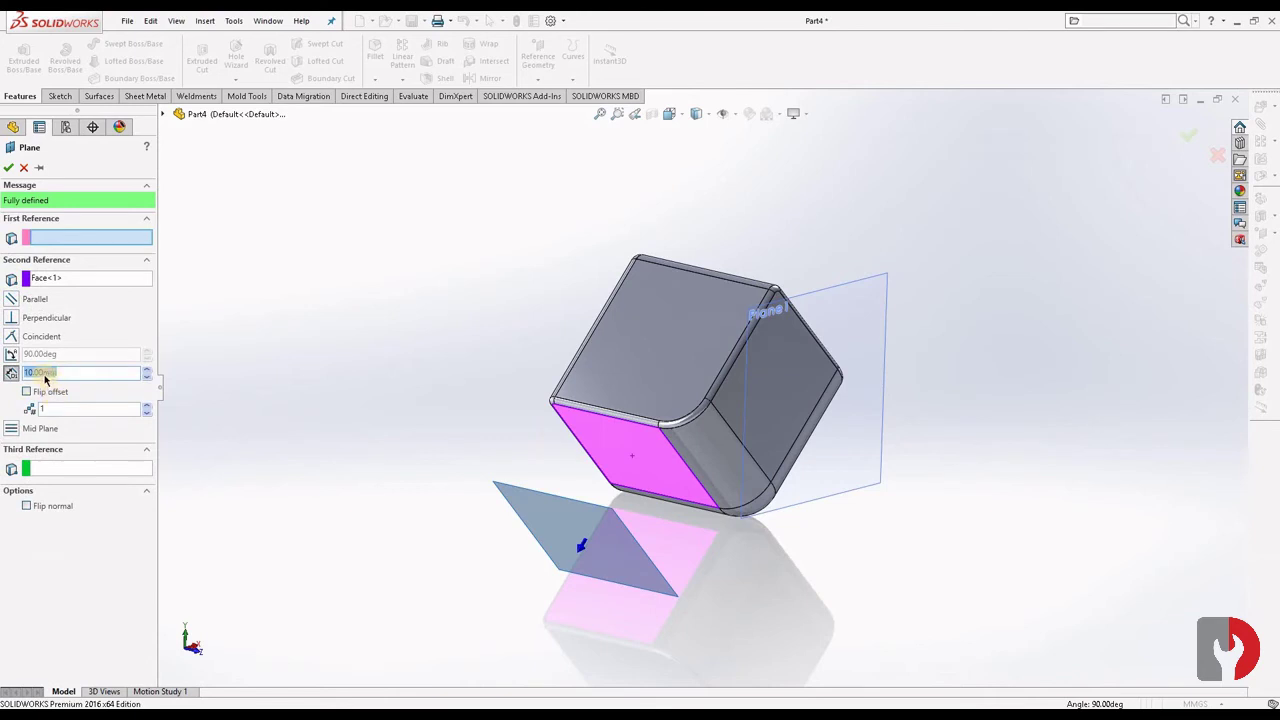
{"action": "left_click", "coordinate": [45, 280]}
{"action": "key", "text": "Delete"}
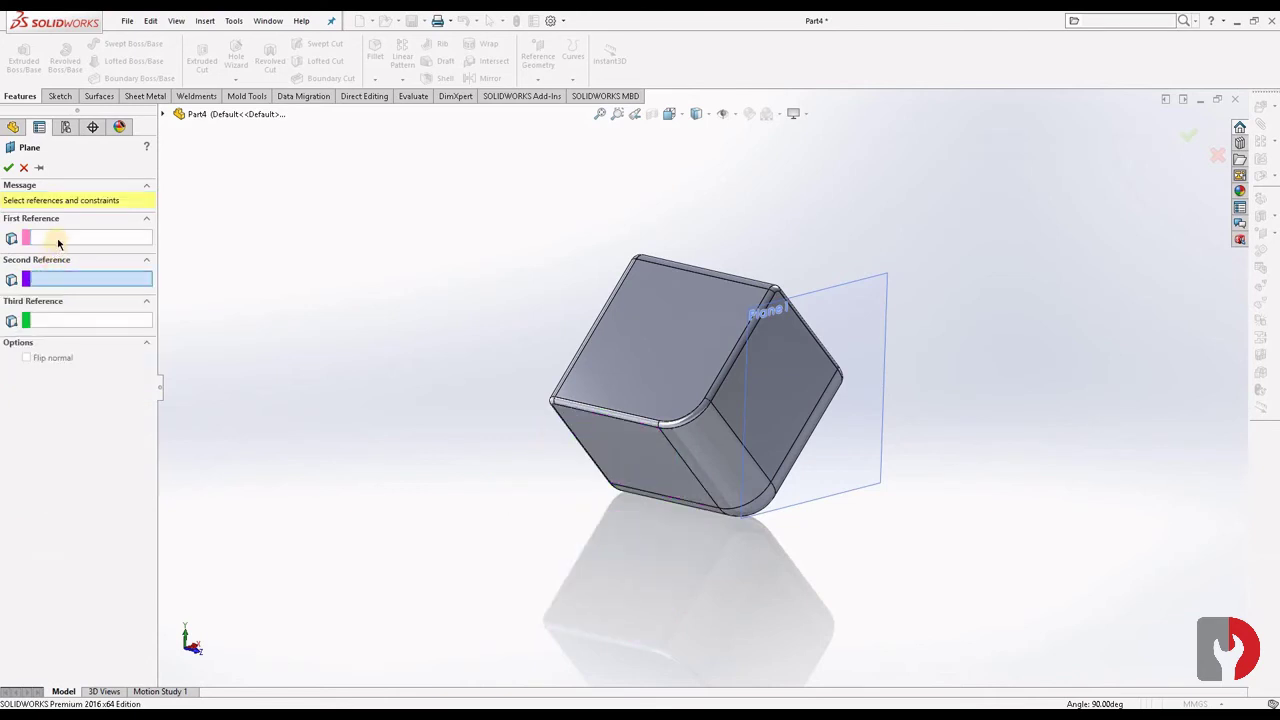
{"action": "left_click", "coordinate": [58, 240]}
{"action": "left_click", "coordinate": [593, 457]}
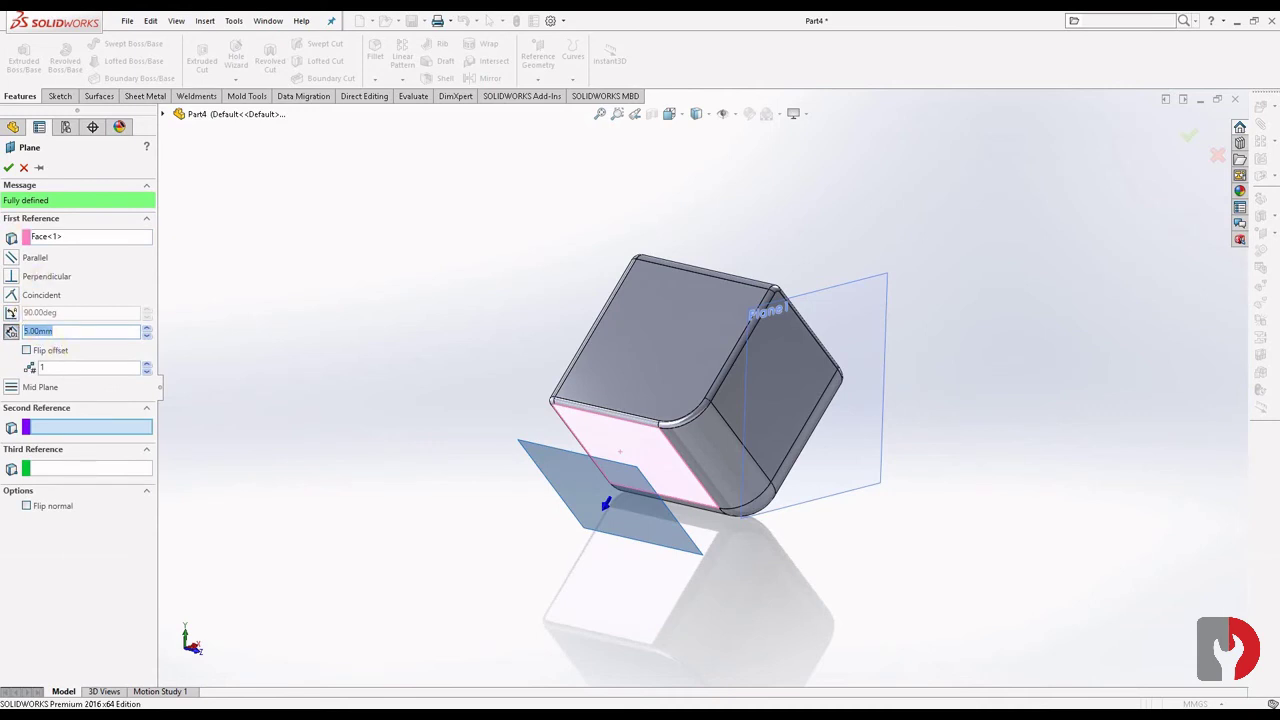
{"action": "left_click", "coordinate": [11, 172]}
Create Plane3 offset 5.00 mm from the cube's front face
{"action": "mouse_move", "coordinate": [686, 606]}
{"action": "middle_mouse_down"}
{"action": "mouse_move", "coordinate": [613, 540]}
{"action": "mouse_move", "coordinate": [725, 459]}
{"action": "middle_mouse_up"}
{"action": "left_click", "coordinate": [729, 457]}
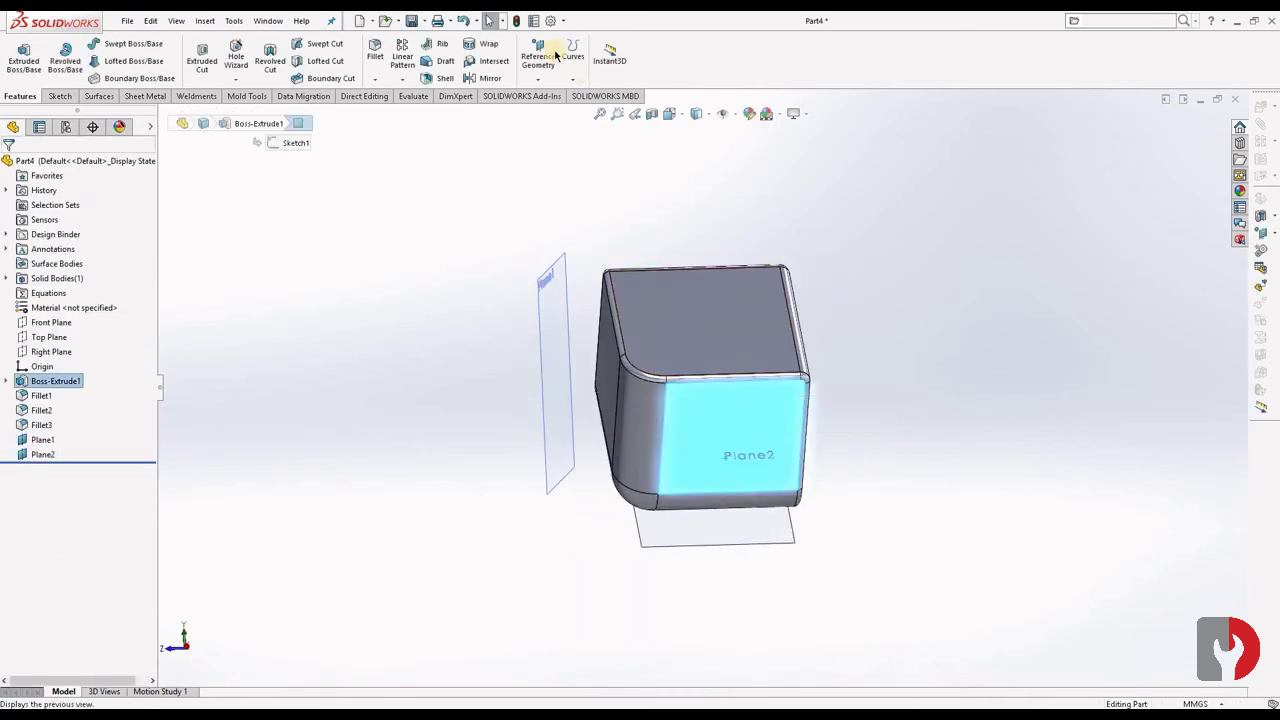
{"action": "left_click", "coordinate": [543, 72]}
{"action": "left_click", "coordinate": [537, 91]}
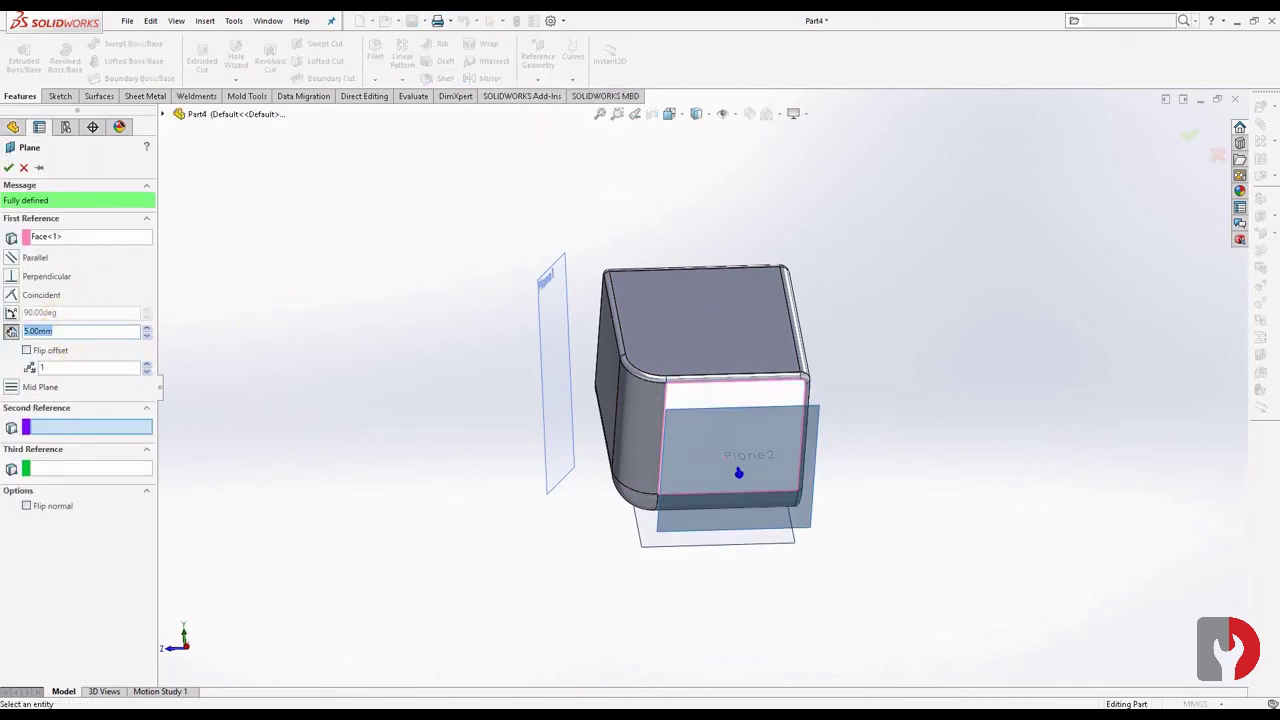
{"action": "left_click", "coordinate": [8, 168]}
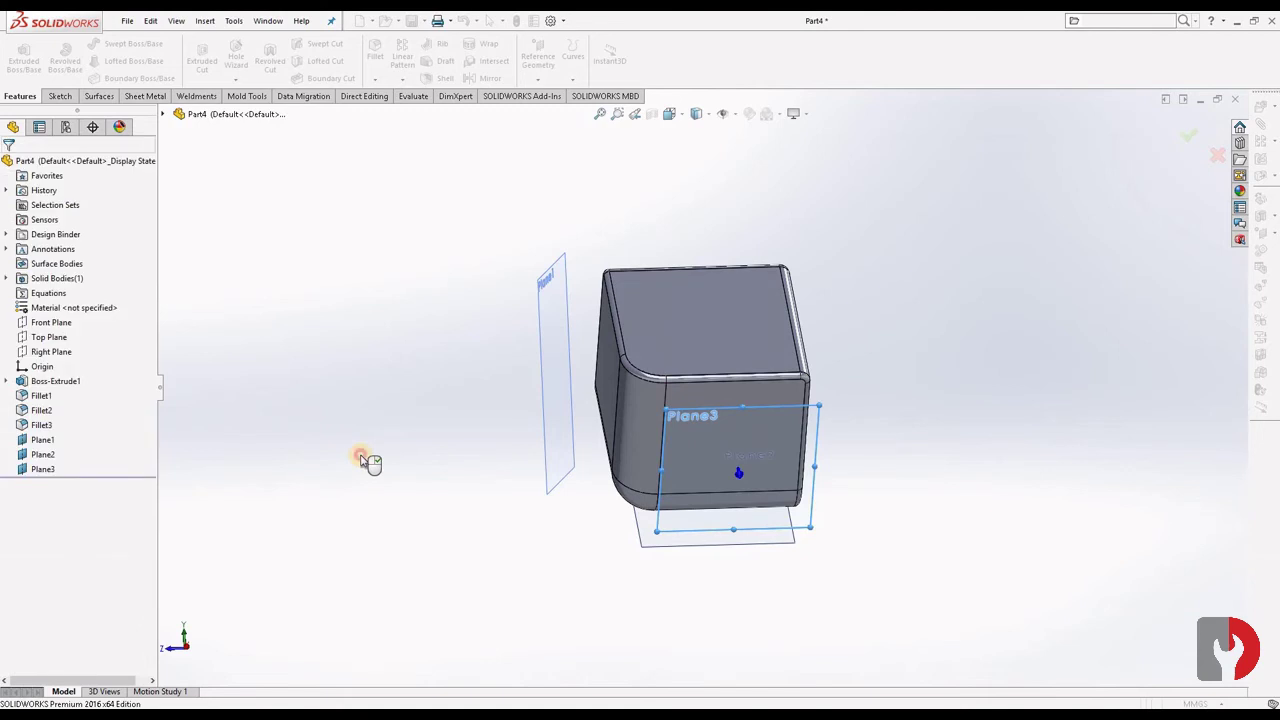
{"action": "middle_click_drag", "start_coordinate": [569, 598], "coordinate": [646, 511]}
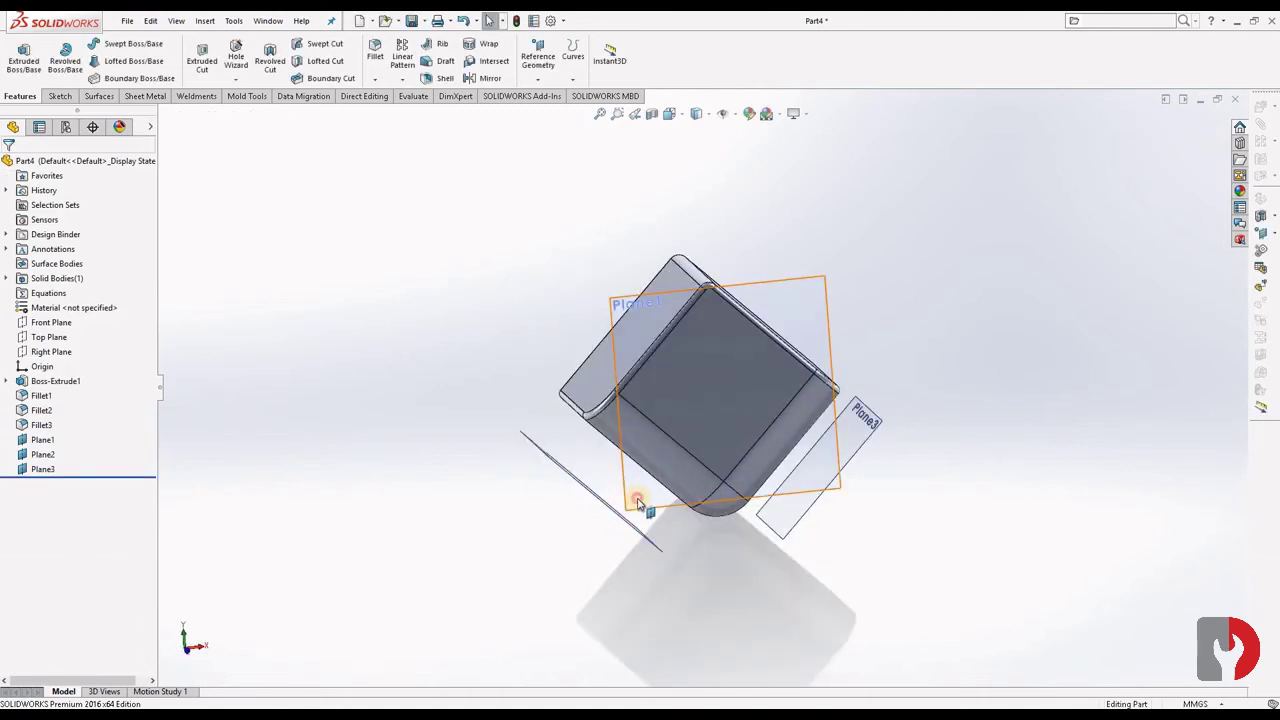
Open a new sketch on Plane1 and view it normal to the plane
{"action": "left_click", "coordinate": [646, 495]}
{"action": "left_click", "coordinate": [689, 460]}
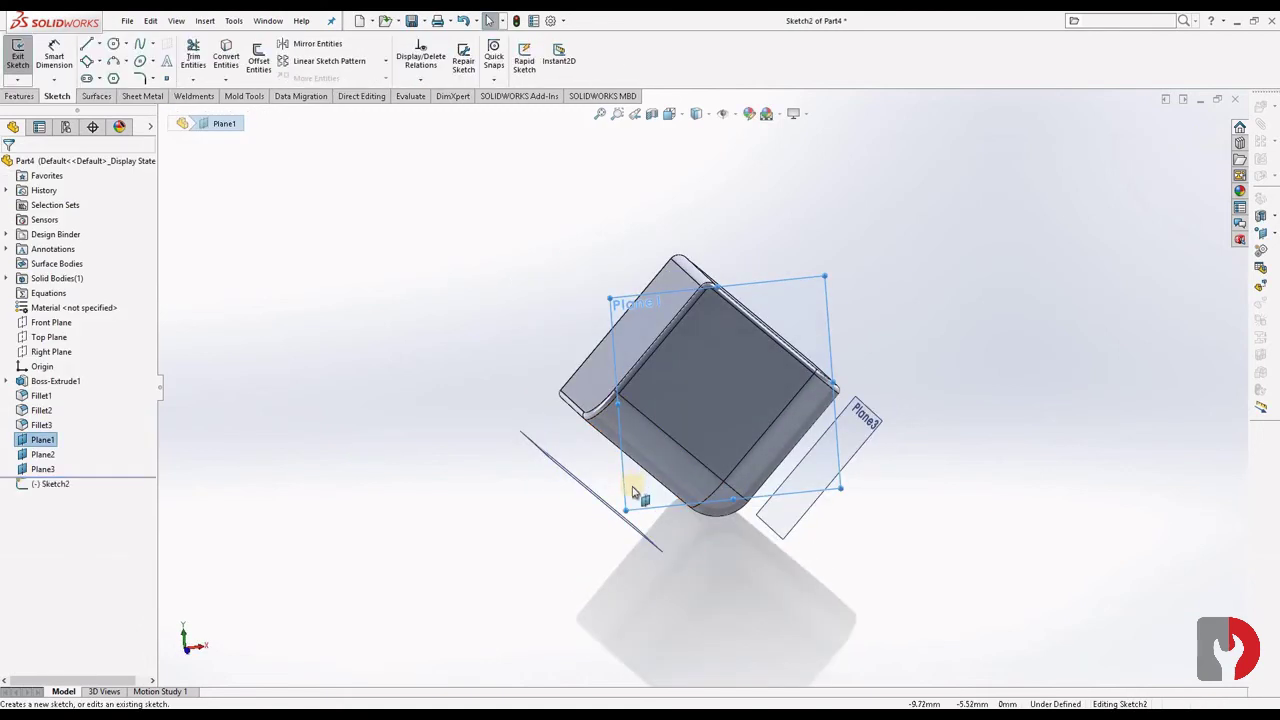
{"action": "right_click", "coordinate": [40, 442]}
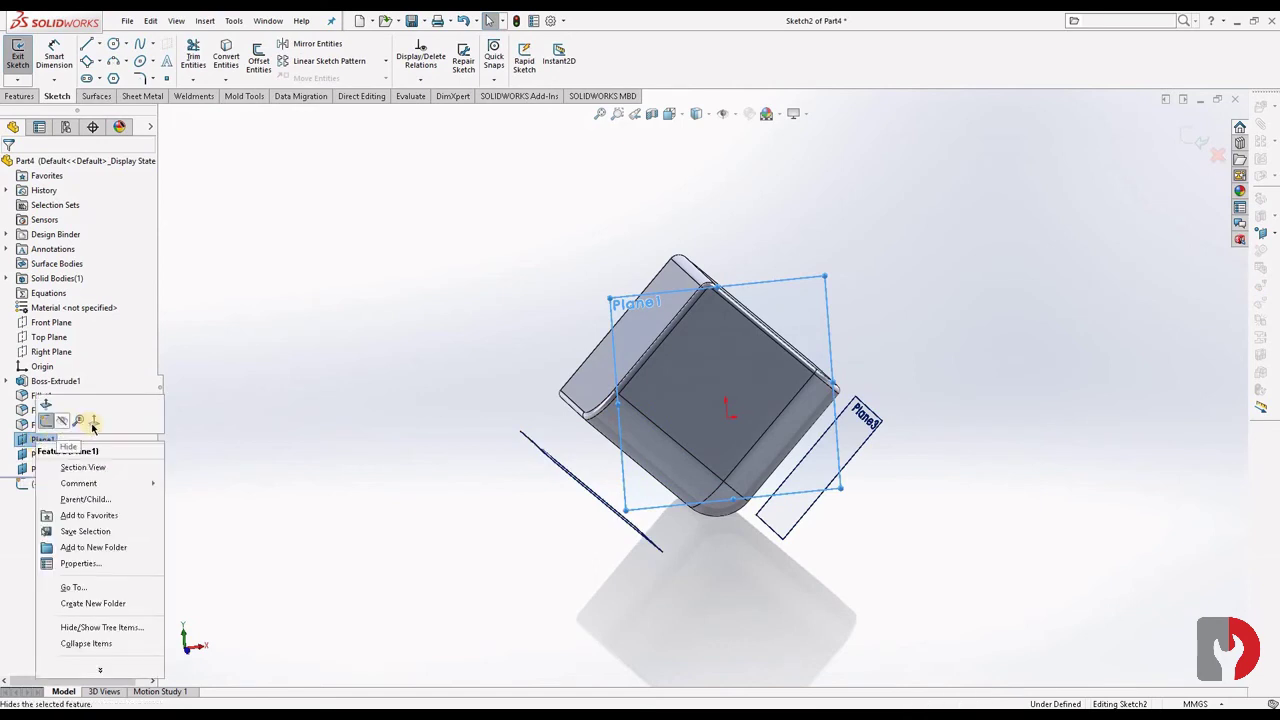
{"action": "left_click", "coordinate": [126, 423]}
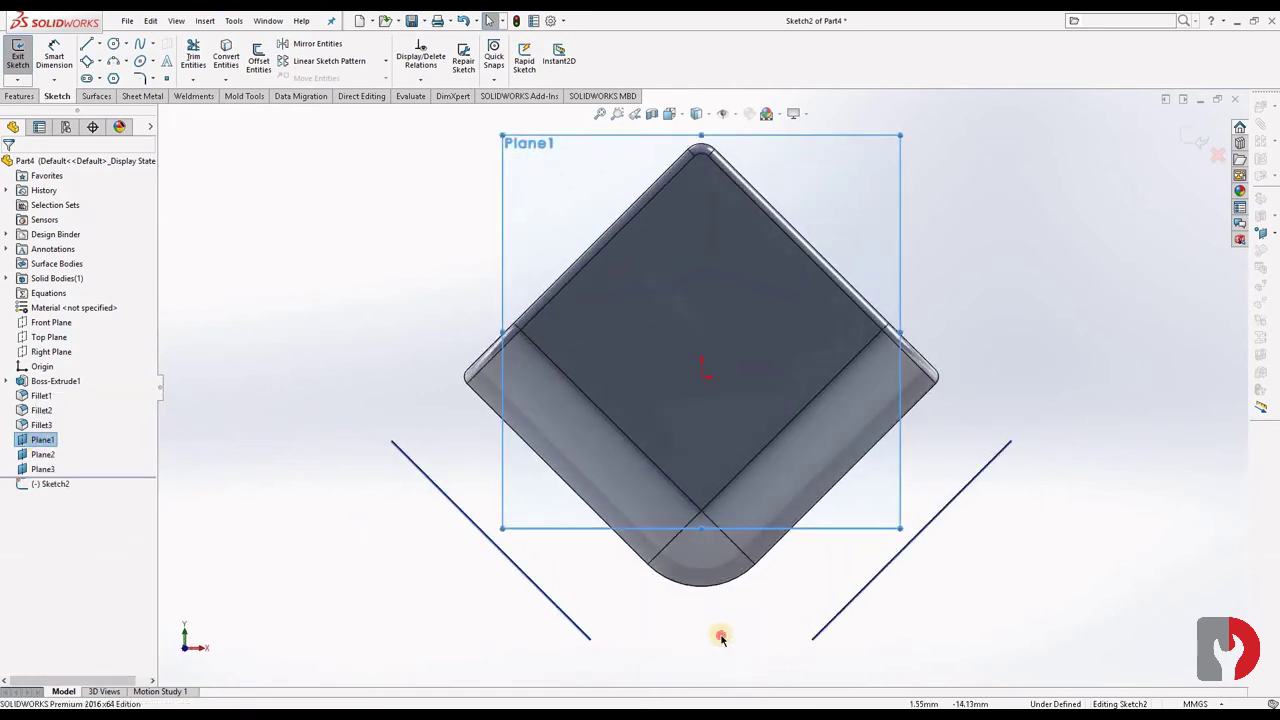
{"action": "left_click", "coordinate": [721, 637]}
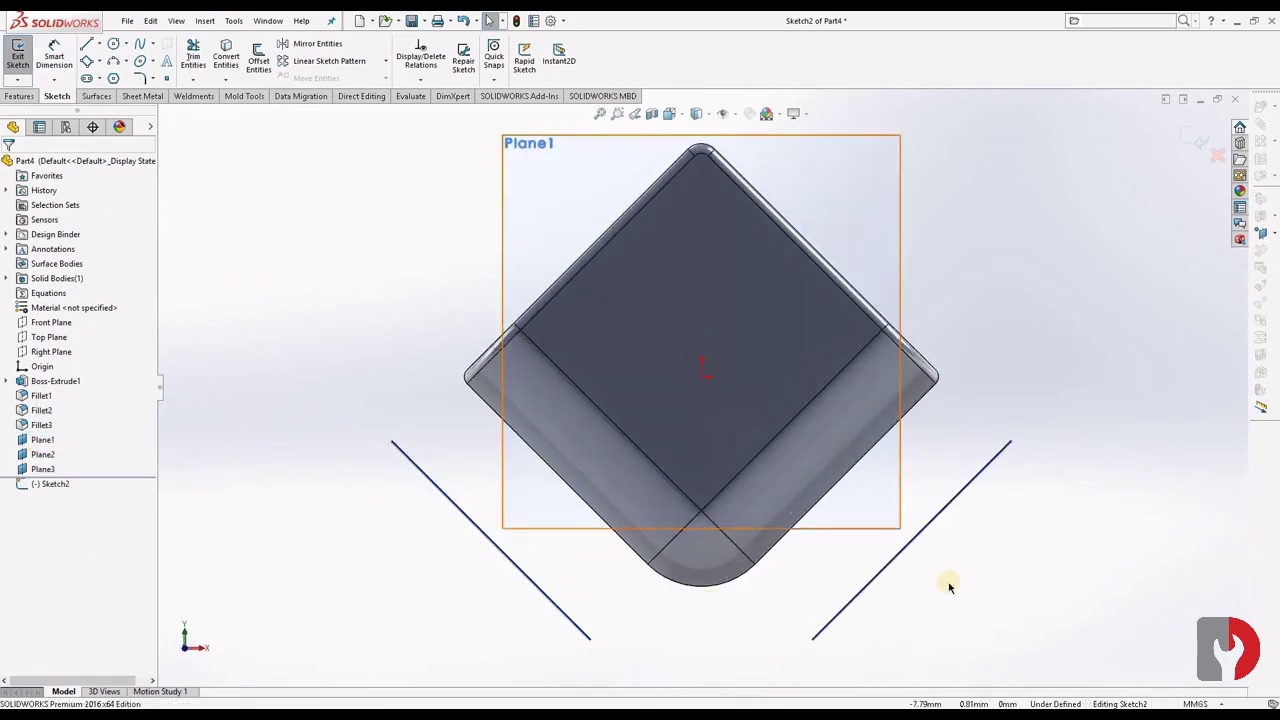
{"action": "scroll", "coordinate": [701, 386], "scroll_direction": "down", "scroll_amount": 3}
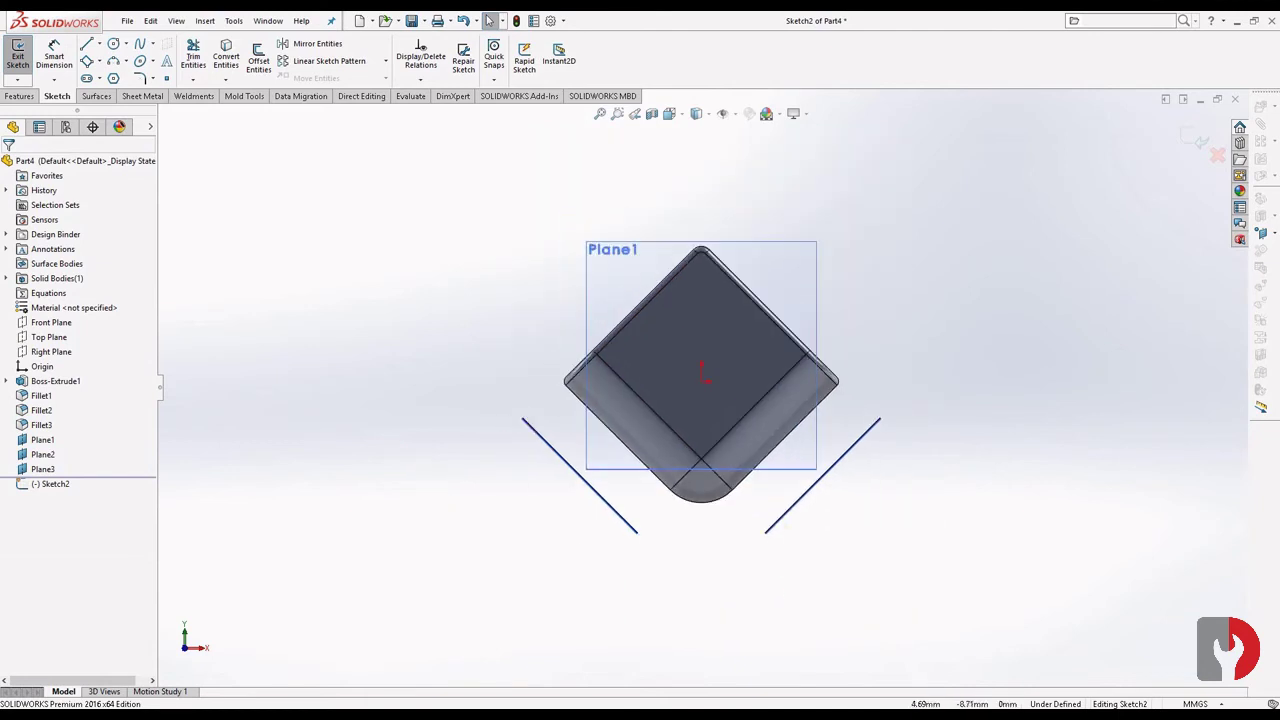
Draw a vertical centerline running down from the cube's lower corner
{"action": "left_click", "coordinate": [101, 46]}
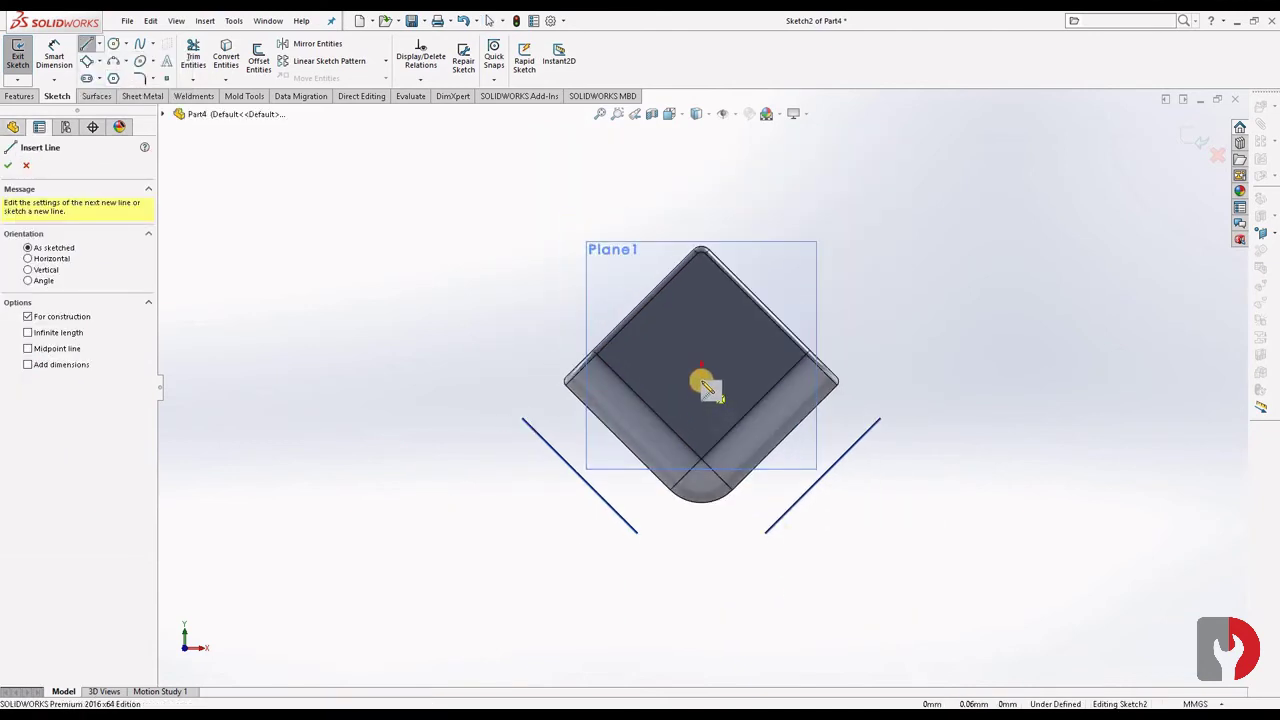
{"action": "left_click", "coordinate": [700, 440]}
{"action": "scroll", "coordinate": [703, 581], "scroll_direction": "down", "scroll_amount": 3}
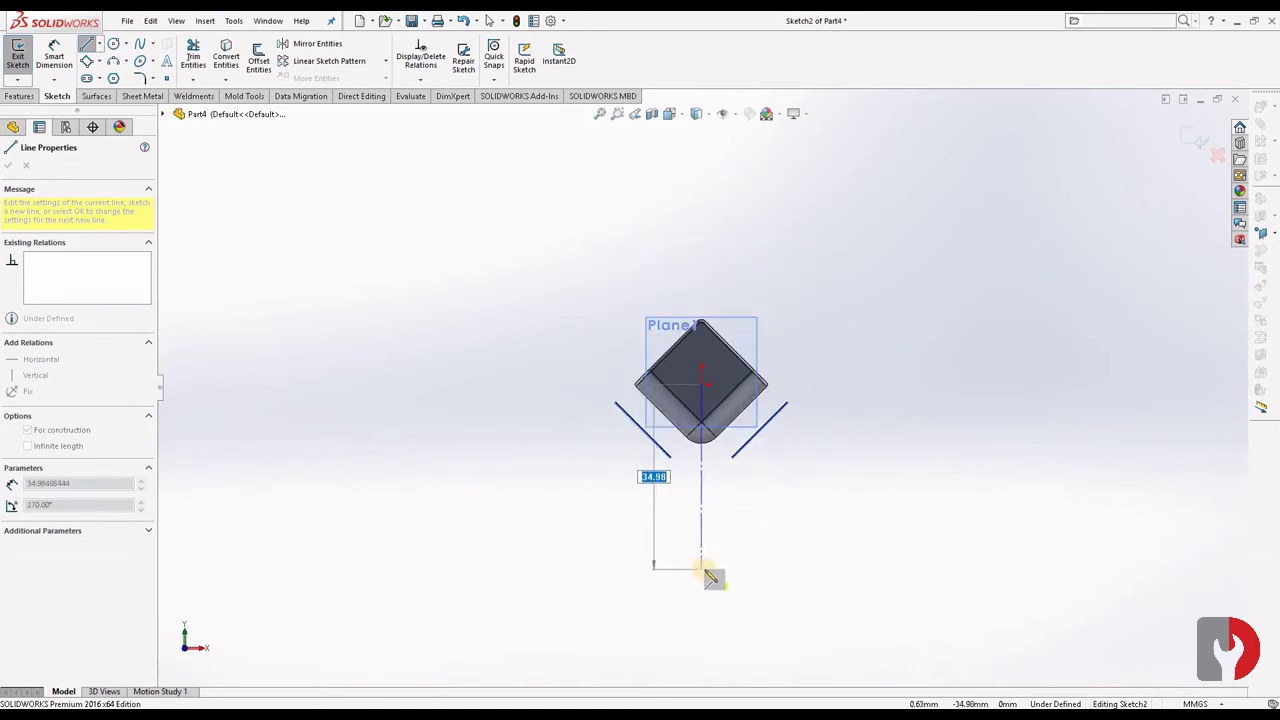
{"action": "left_click", "coordinate": [702, 568]}
{"action": "scroll", "coordinate": [705, 470], "scroll_direction": "up", "scroll_amount": 3}
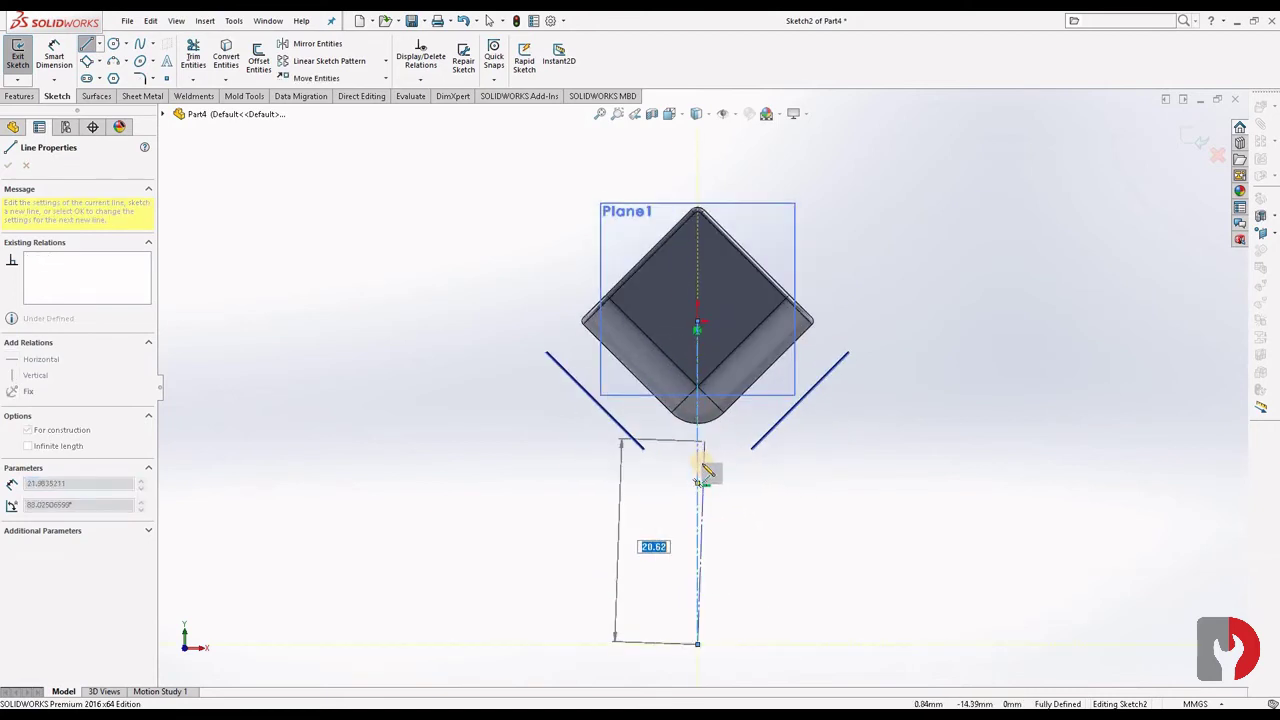
{"action": "double_click", "coordinate": [703, 480]}
{"action": "key", "text": "Escape"}
{"action": "scroll", "coordinate": [706, 449], "scroll_direction": "up", "scroll_amount": 3}
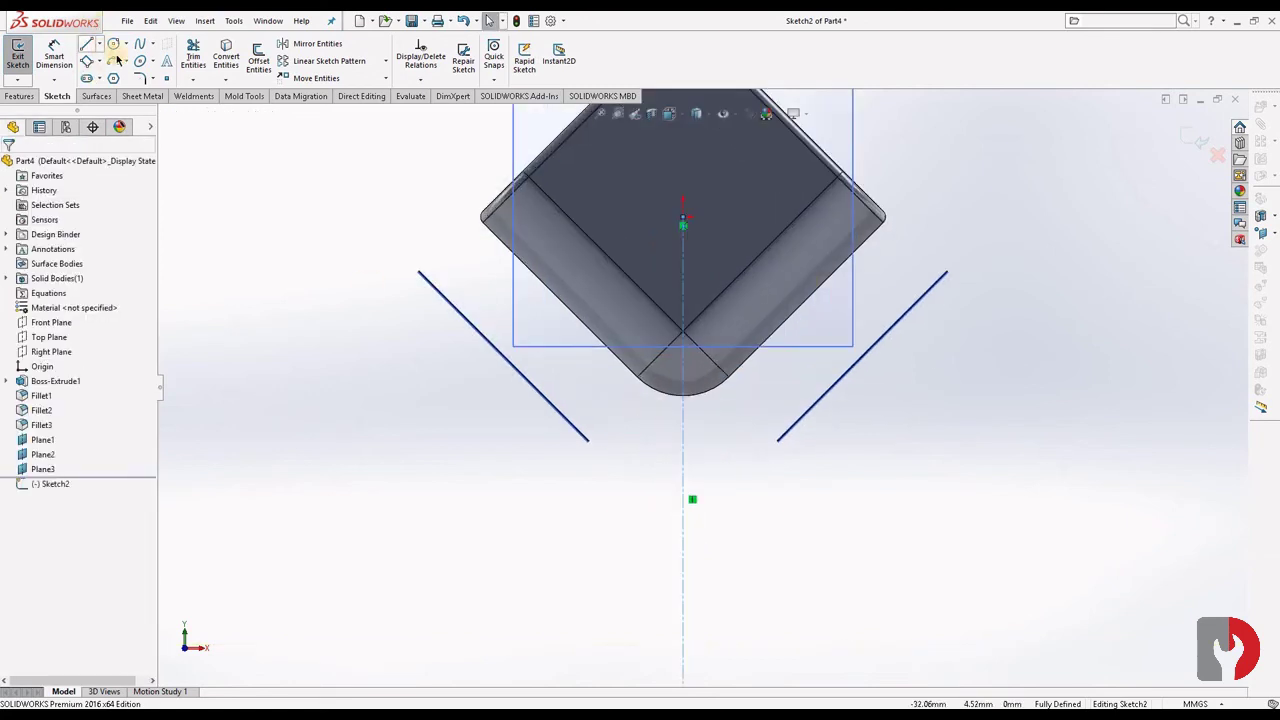
Draw a three-point arc from the left plane line to the right one, curving through the corner
{"action": "left_click", "coordinate": [517, 372]}
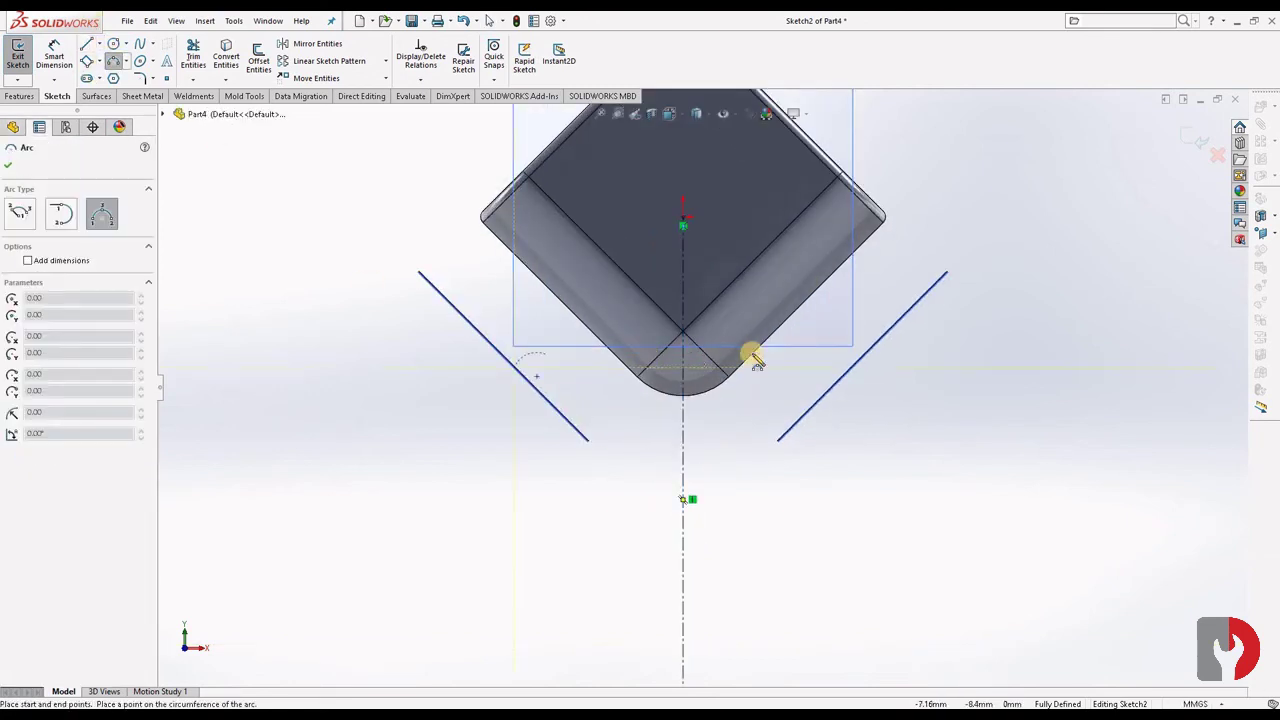
{"action": "left_click", "coordinate": [847, 375]}
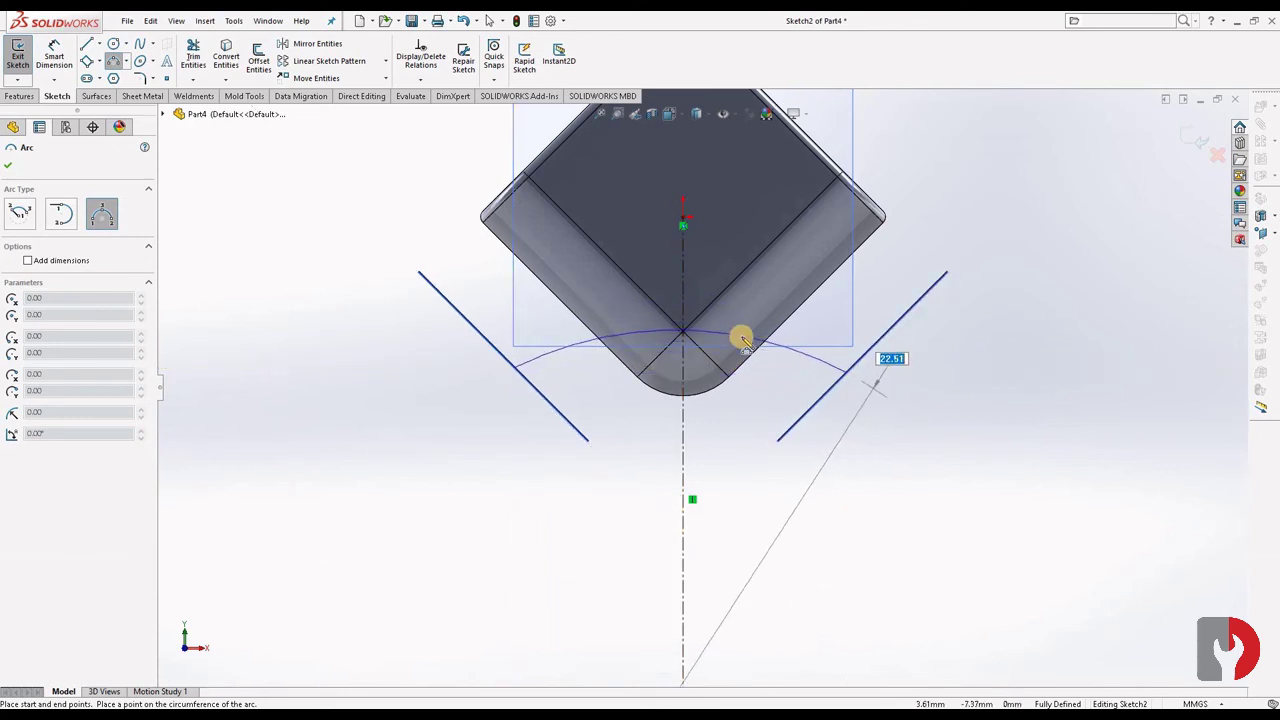
{"action": "left_click", "coordinate": [741, 338]}
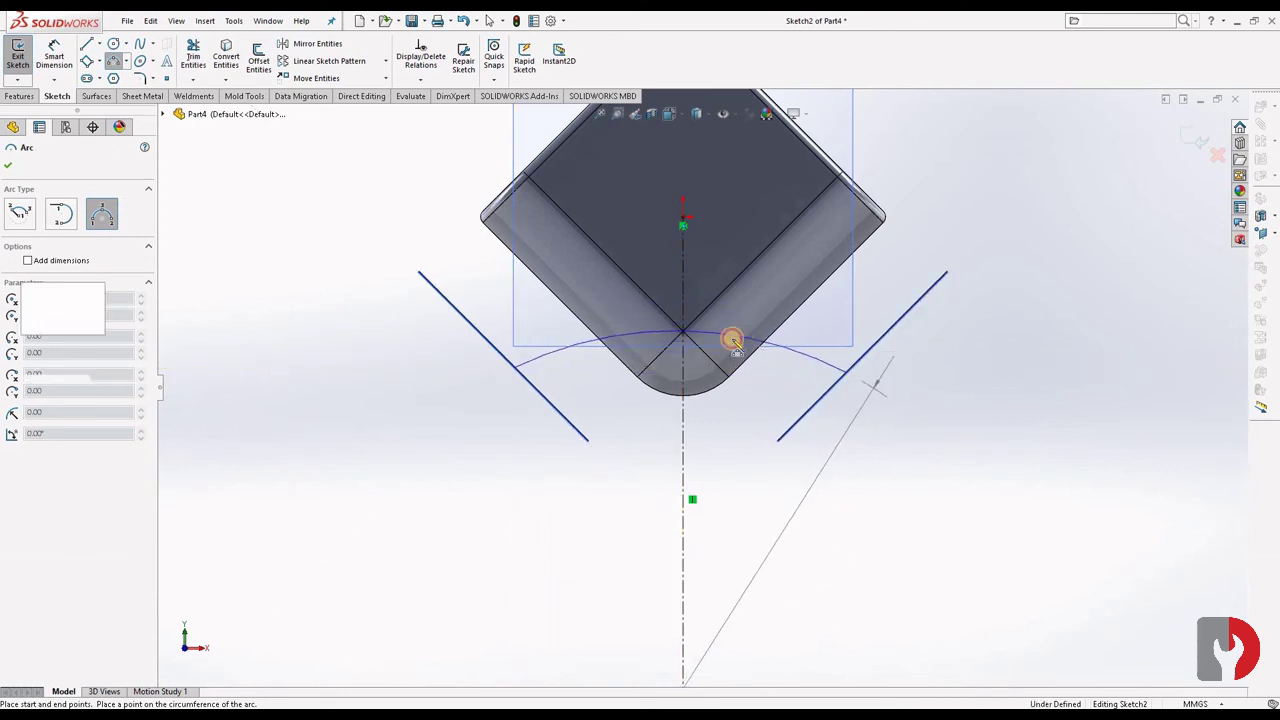
Dimension the arc's radius to 35 mm, then select the centerline's bottom endpoint
{"action": "left_click", "coordinate": [58, 50]}
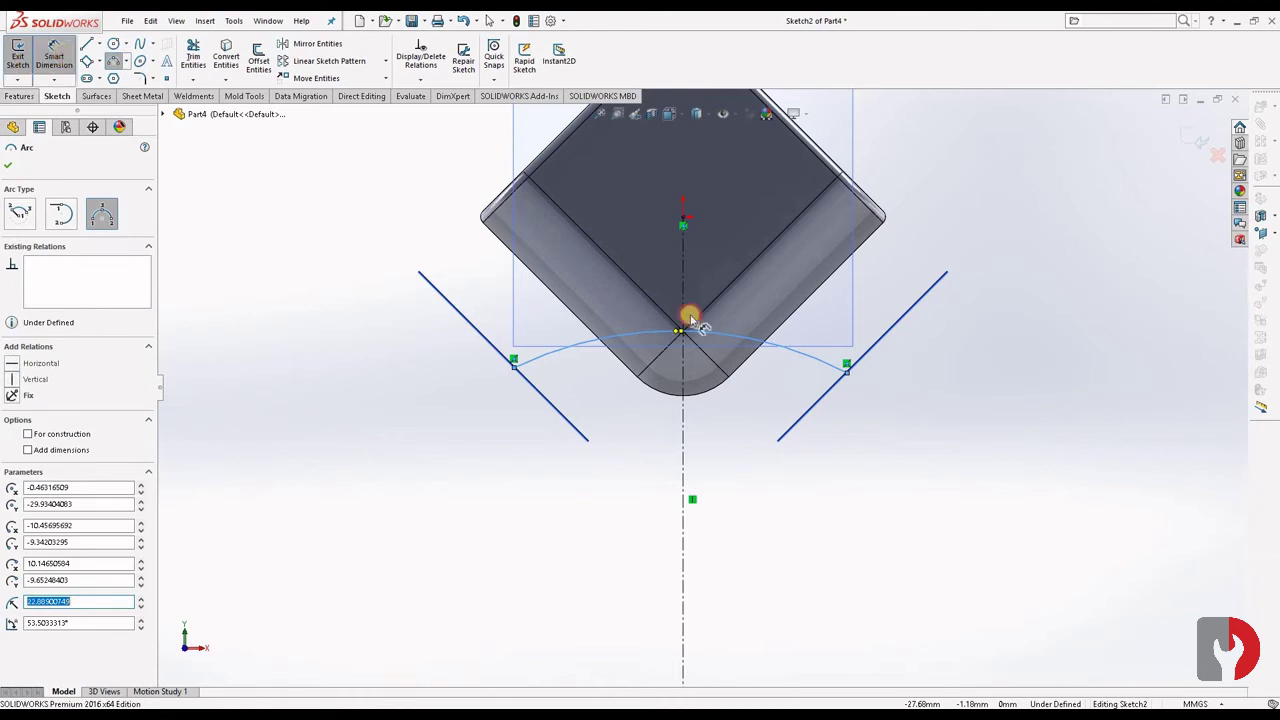
{"action": "left_click", "coordinate": [929, 258]}
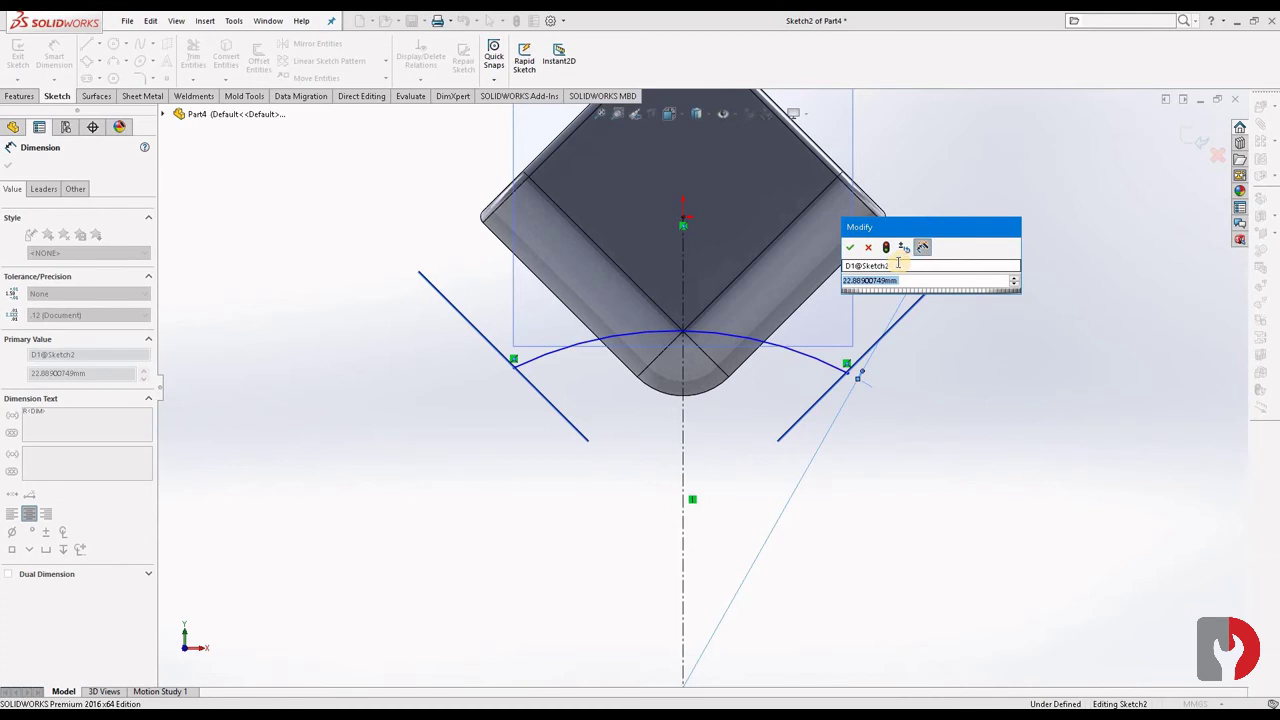
{"action": "type", "text": "35"}
{"action": "key", "text": "Return"}
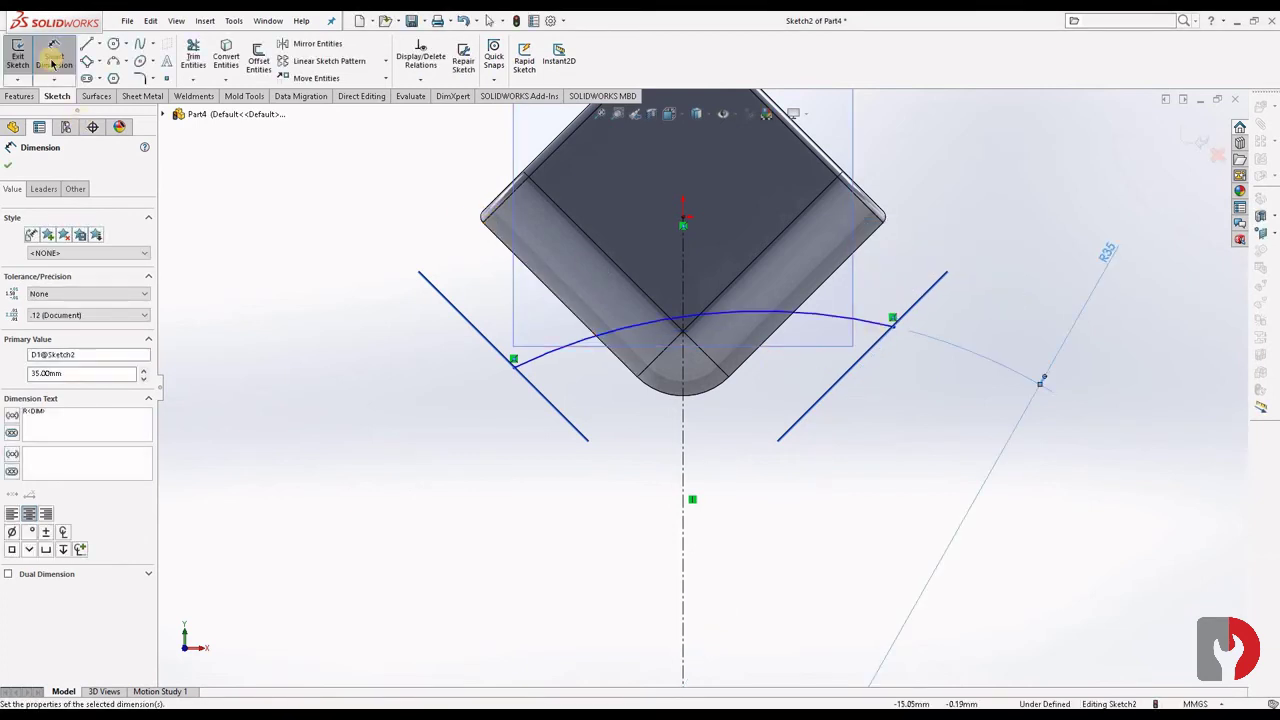
{"action": "scroll", "coordinate": [748, 457], "scroll_direction": "up", "scroll_amount": 3}
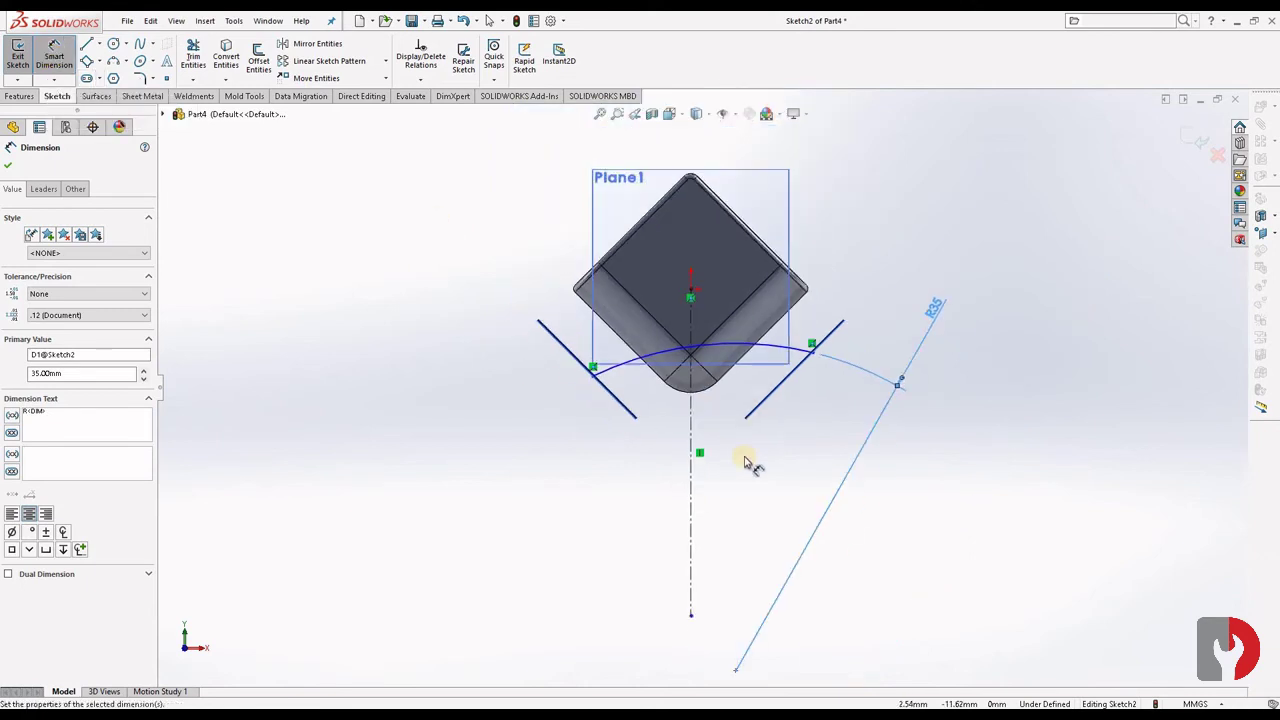
{"action": "scroll", "coordinate": [731, 506], "scroll_direction": "up", "scroll_amount": 2}
{"action": "scroll", "coordinate": [726, 526], "scroll_direction": "down", "scroll_amount": 3}
{"action": "scroll", "coordinate": [726, 526], "scroll_direction": "down", "scroll_amount": 3}
{"action": "left_click", "coordinate": [54, 58]}
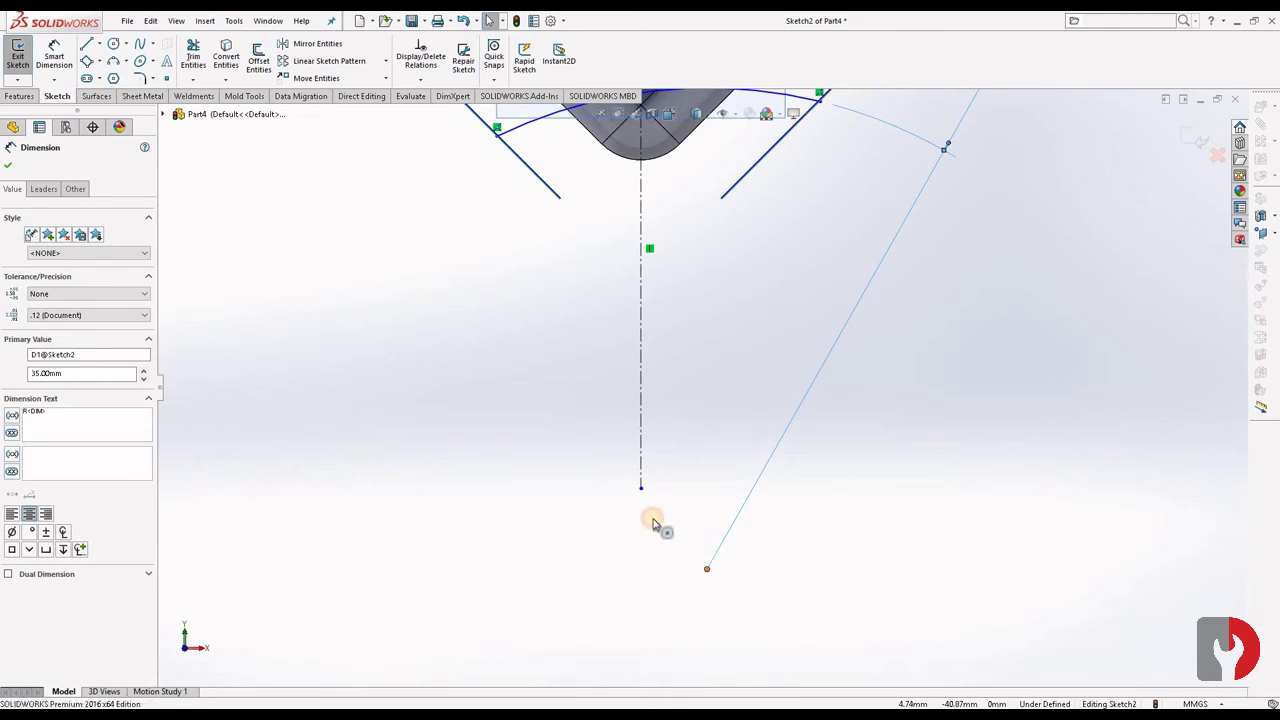
{"action": "left_click", "coordinate": [641, 487]}
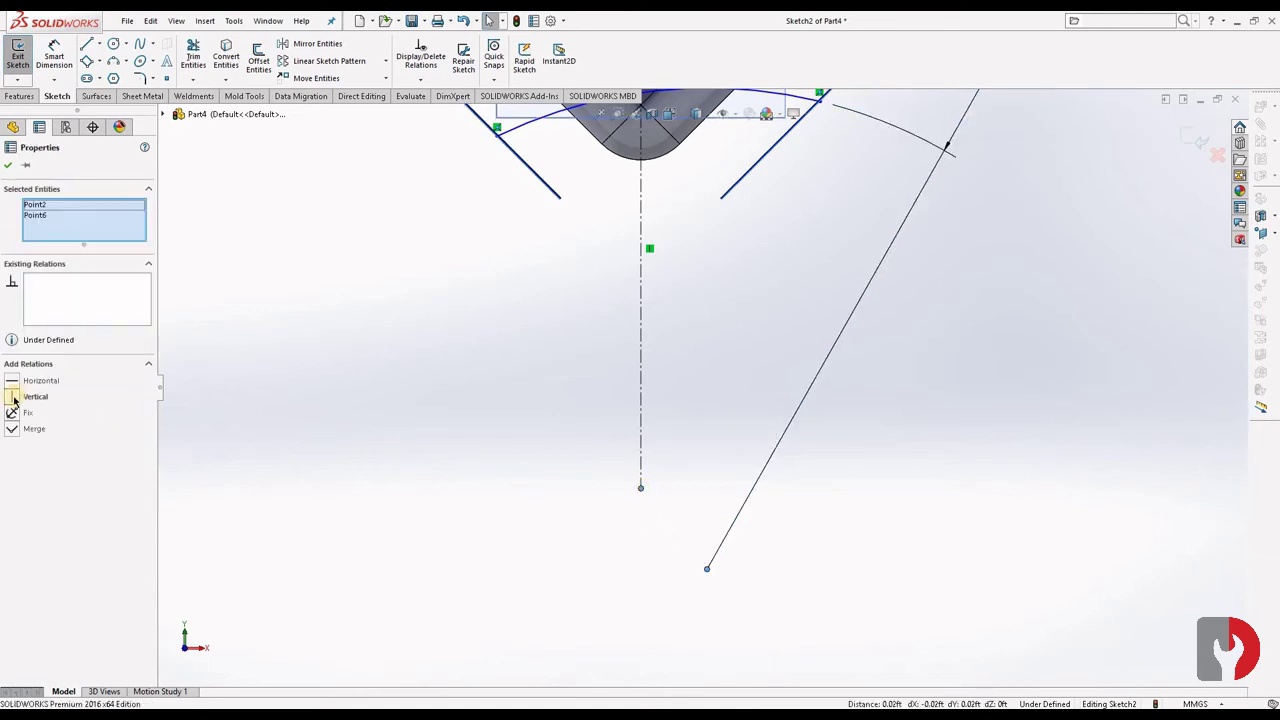
Join the line's end to the centerline's bottom endpoint
{"action": "left_click", "coordinate": [786, 543]}
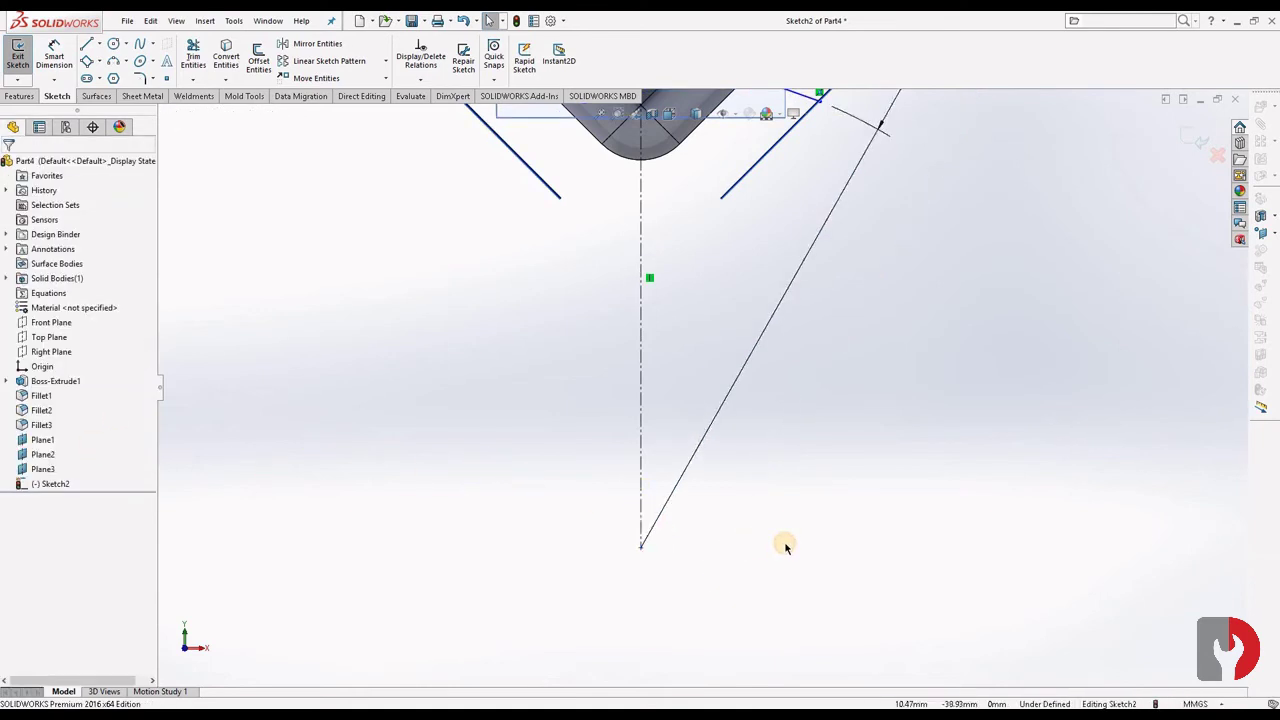
{"action": "scroll", "coordinate": [771, 409], "scroll_direction": "up", "scroll_amount": 5}
{"action": "scroll", "coordinate": [708, 337], "scroll_direction": "down", "scroll_amount": 3}
{"action": "scroll", "coordinate": [643, 314], "scroll_direction": "down", "scroll_amount": 1}
{"action": "scroll", "coordinate": [651, 300], "scroll_direction": "down", "scroll_amount": 2}
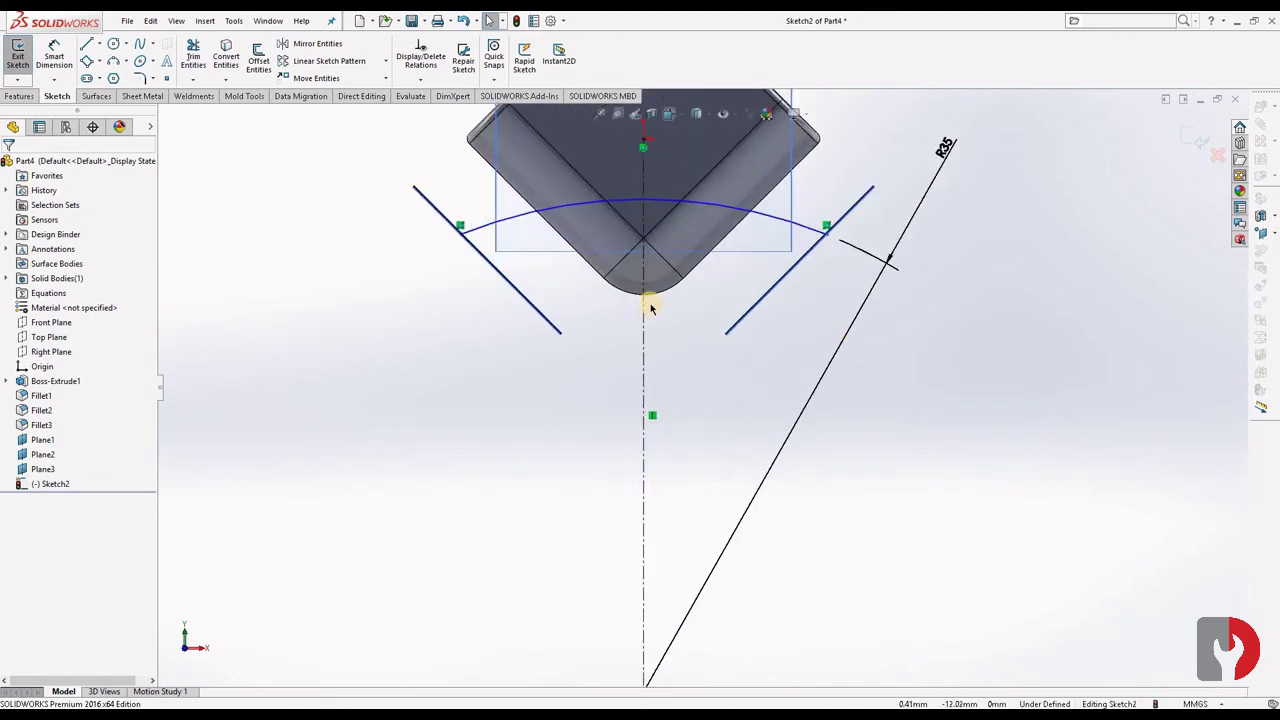
{"action": "scroll", "coordinate": [650, 306], "scroll_direction": "down", "scroll_amount": 1}
{"action": "scroll", "coordinate": [651, 301], "scroll_direction": "up", "scroll_amount": 2}
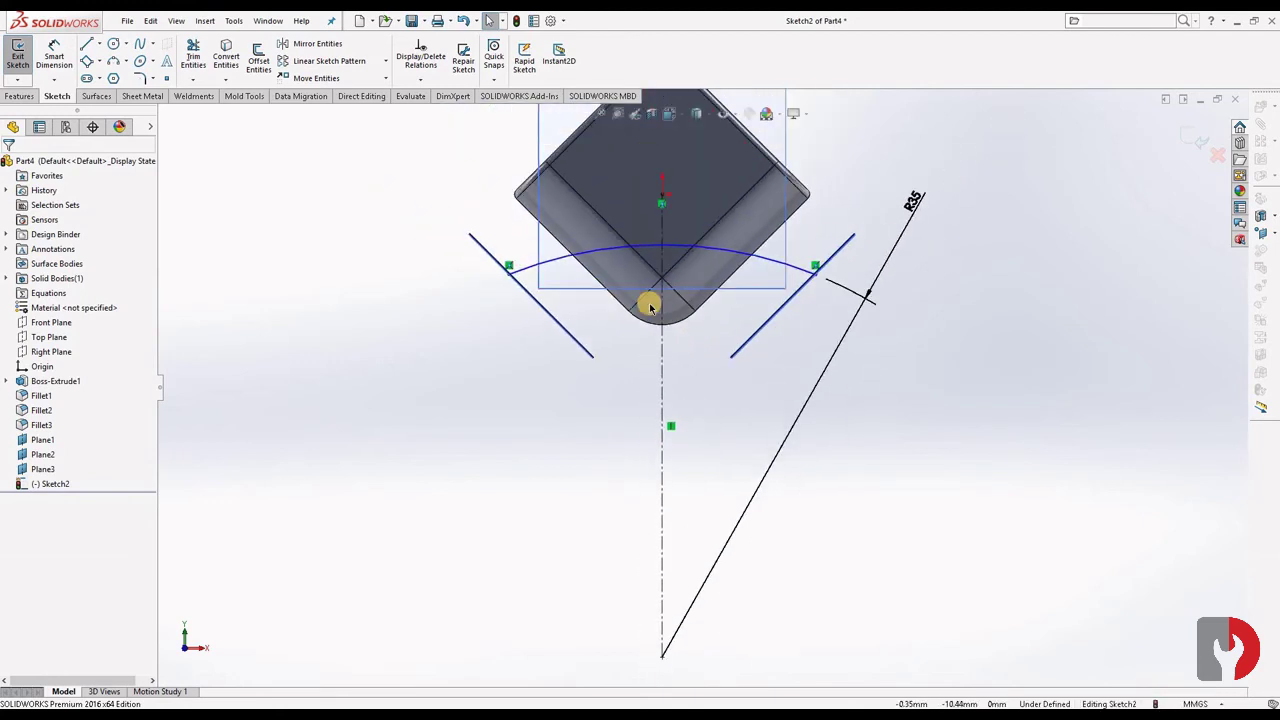
Dimension the vertical distance from the rounded top corner to the centerline's bottom end at 55 mm
{"action": "left_click", "coordinate": [54, 52]}
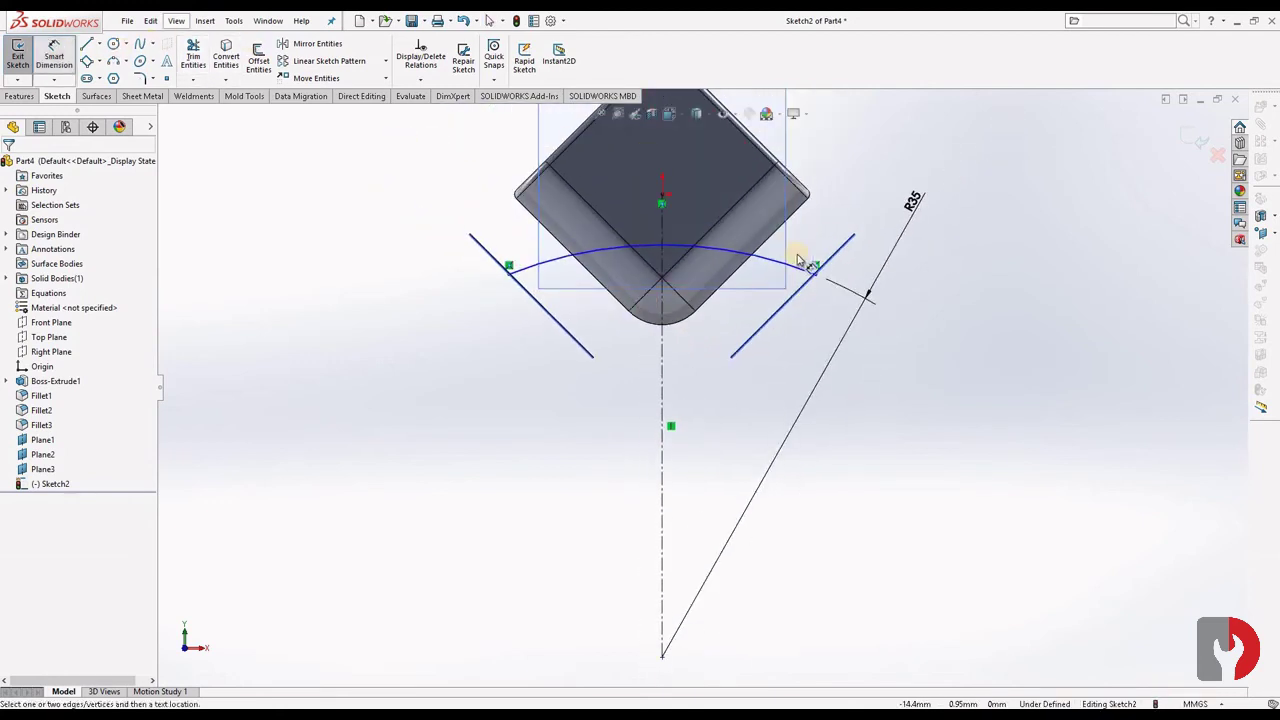
{"action": "scroll", "coordinate": [688, 200], "scroll_direction": "up", "scroll_amount": 2}
{"action": "scroll", "coordinate": [686, 212], "scroll_direction": "down", "scroll_amount": 3}
{"action": "scroll", "coordinate": [694, 277], "scroll_direction": "down", "scroll_amount": 1}
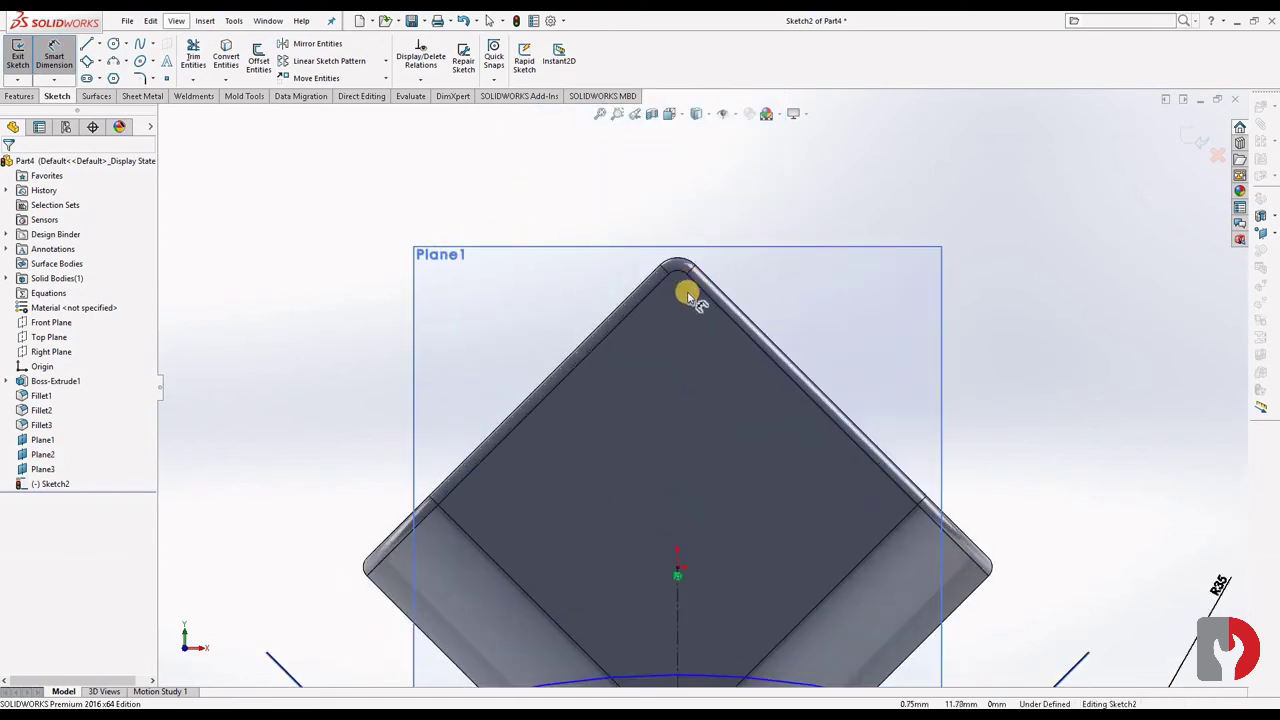
{"action": "scroll", "coordinate": [686, 289], "scroll_direction": "down", "scroll_amount": 2}
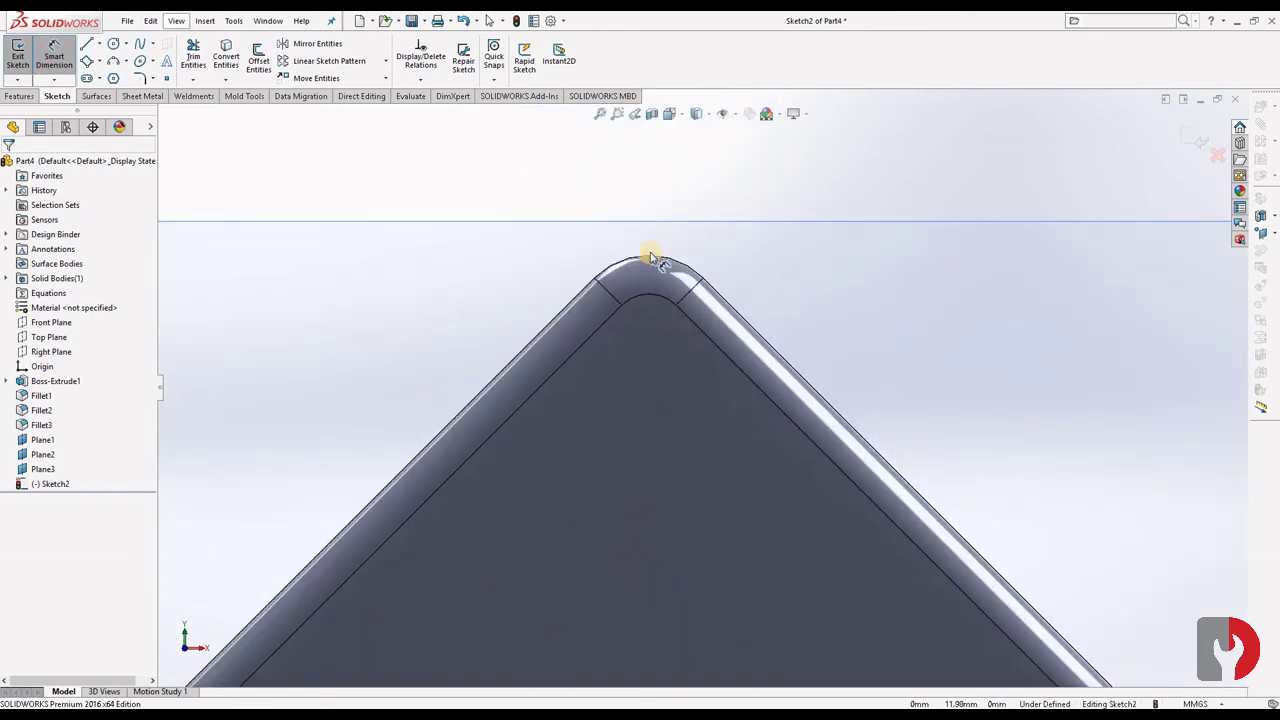
{"action": "left_click", "coordinate": [652, 262]}
{"action": "scroll", "coordinate": [686, 357], "scroll_direction": "up", "scroll_amount": 1}
{"action": "scroll", "coordinate": [686, 437], "scroll_direction": "up", "scroll_amount": 2}
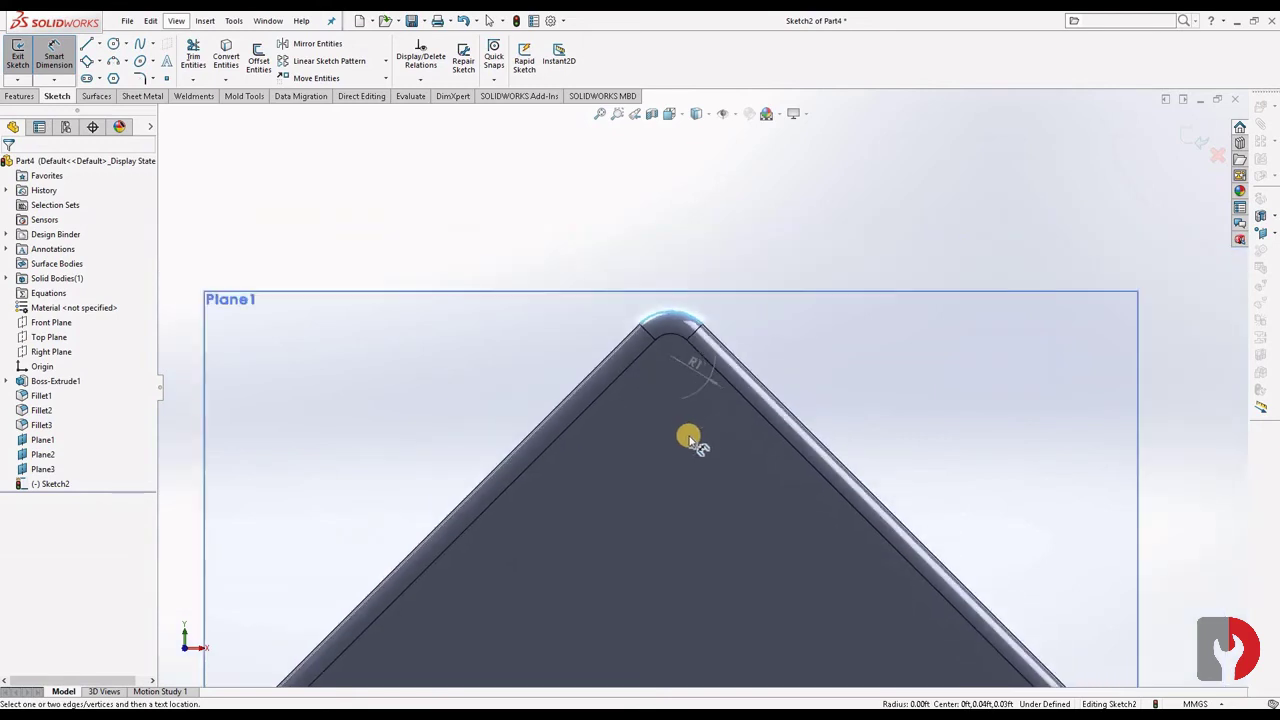
{"action": "scroll", "coordinate": [686, 451], "scroll_direction": "up", "scroll_amount": 3}
{"action": "scroll", "coordinate": [700, 628], "scroll_direction": "up", "scroll_amount": 2}
{"action": "scroll", "coordinate": [703, 651], "scroll_direction": "up", "scroll_amount": 3}
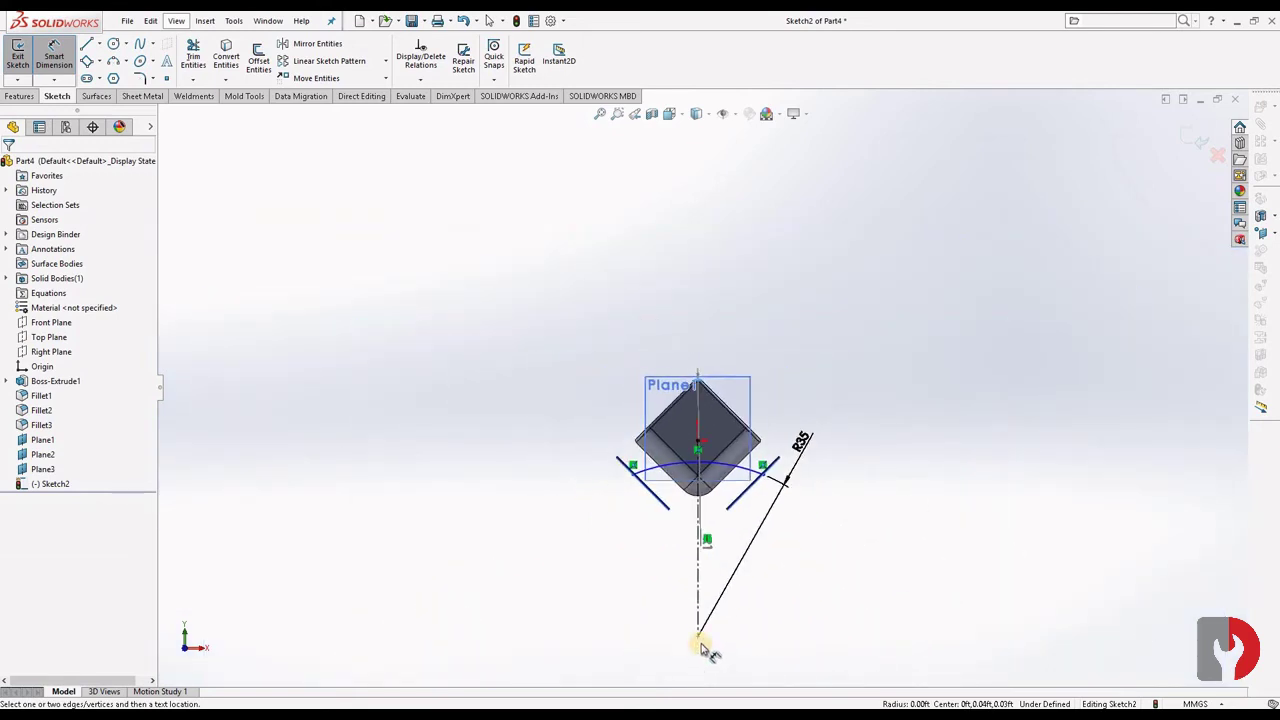
{"action": "scroll", "coordinate": [706, 630], "scroll_direction": "down", "scroll_amount": 3}
{"action": "scroll", "coordinate": [707, 575], "scroll_direction": "down", "scroll_amount": 1}
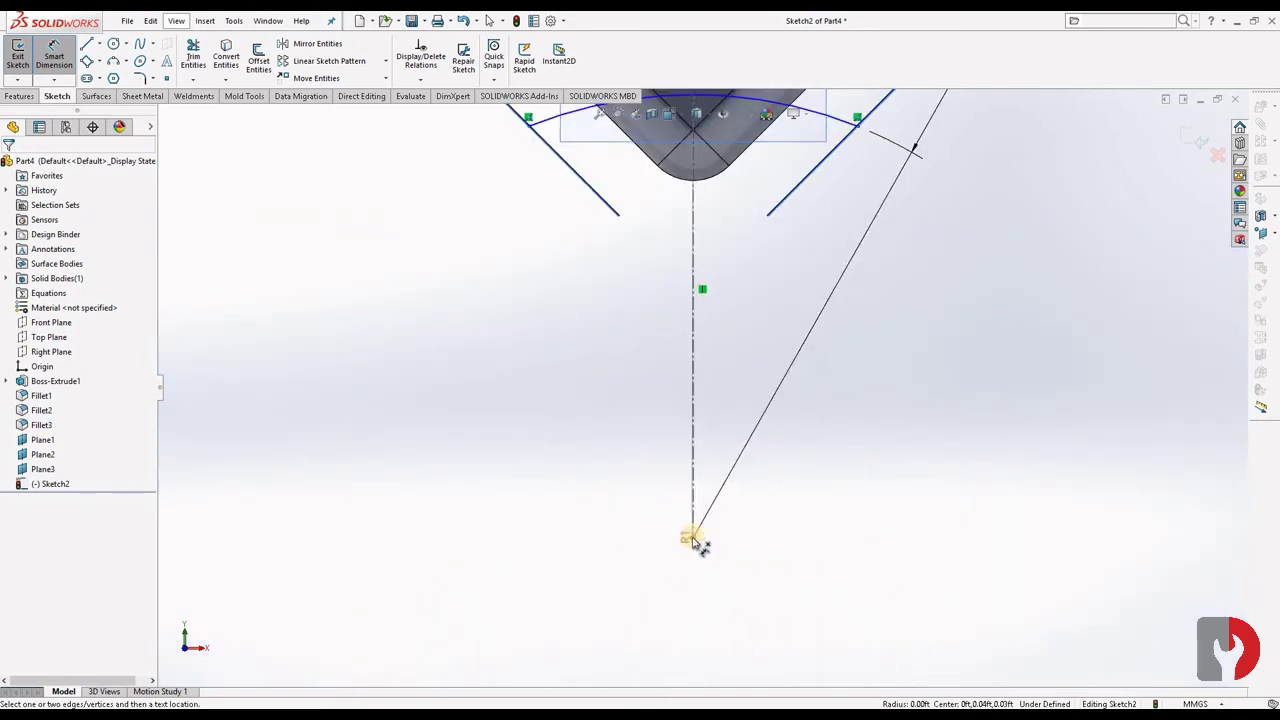
{"action": "left_click", "coordinate": [694, 539]}
{"action": "scroll", "coordinate": [760, 480], "scroll_direction": "up", "scroll_amount": 3}
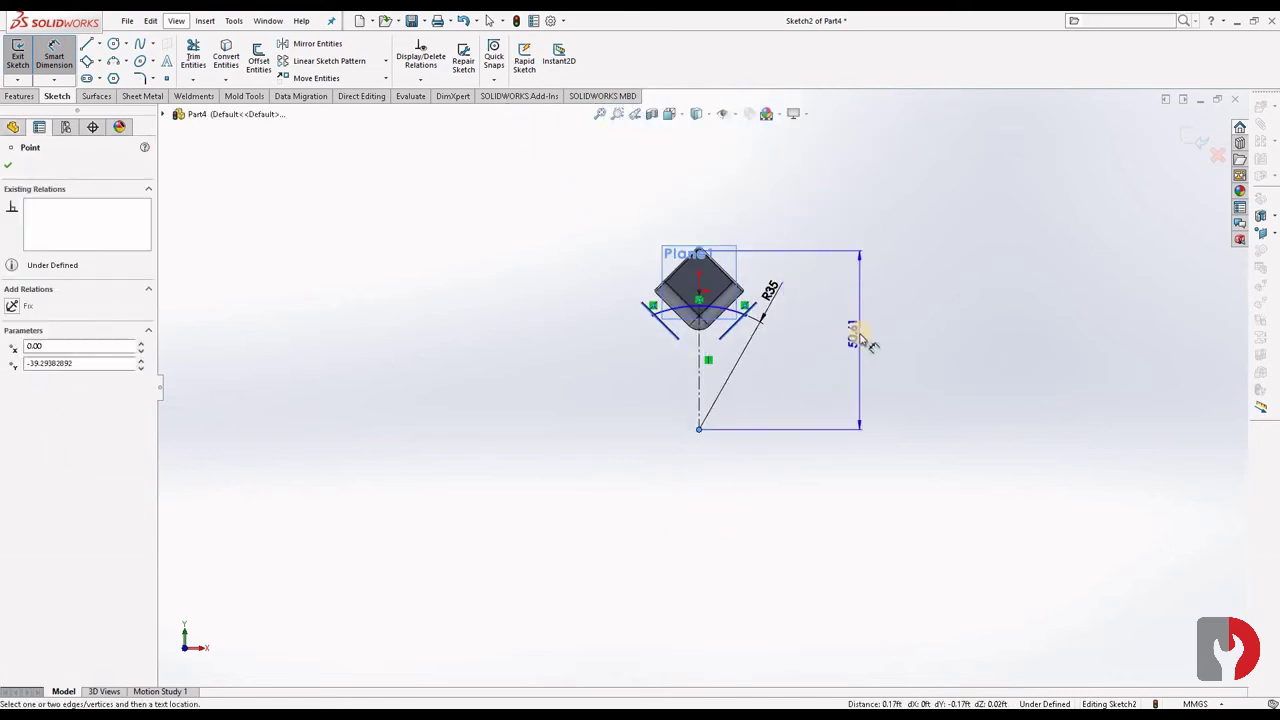
{"action": "left_click", "coordinate": [857, 333]}
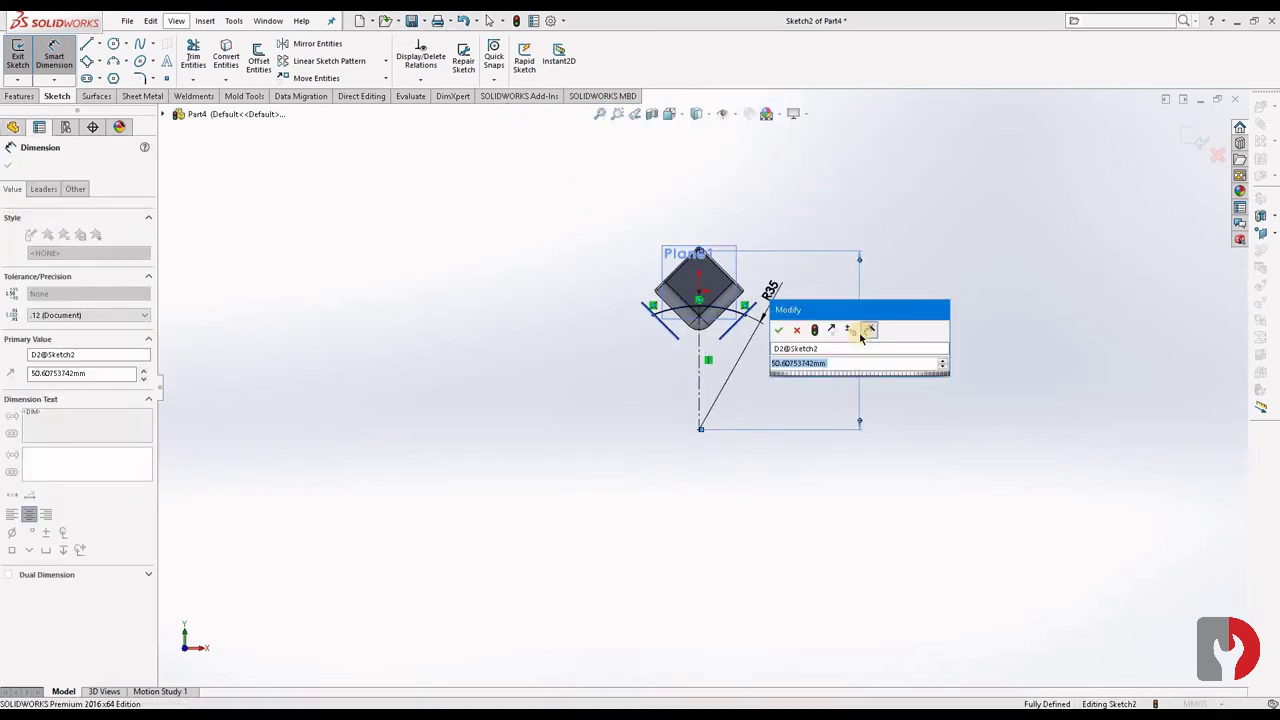
{"action": "type", "text": "55"}
{"action": "key", "text": "Return"}
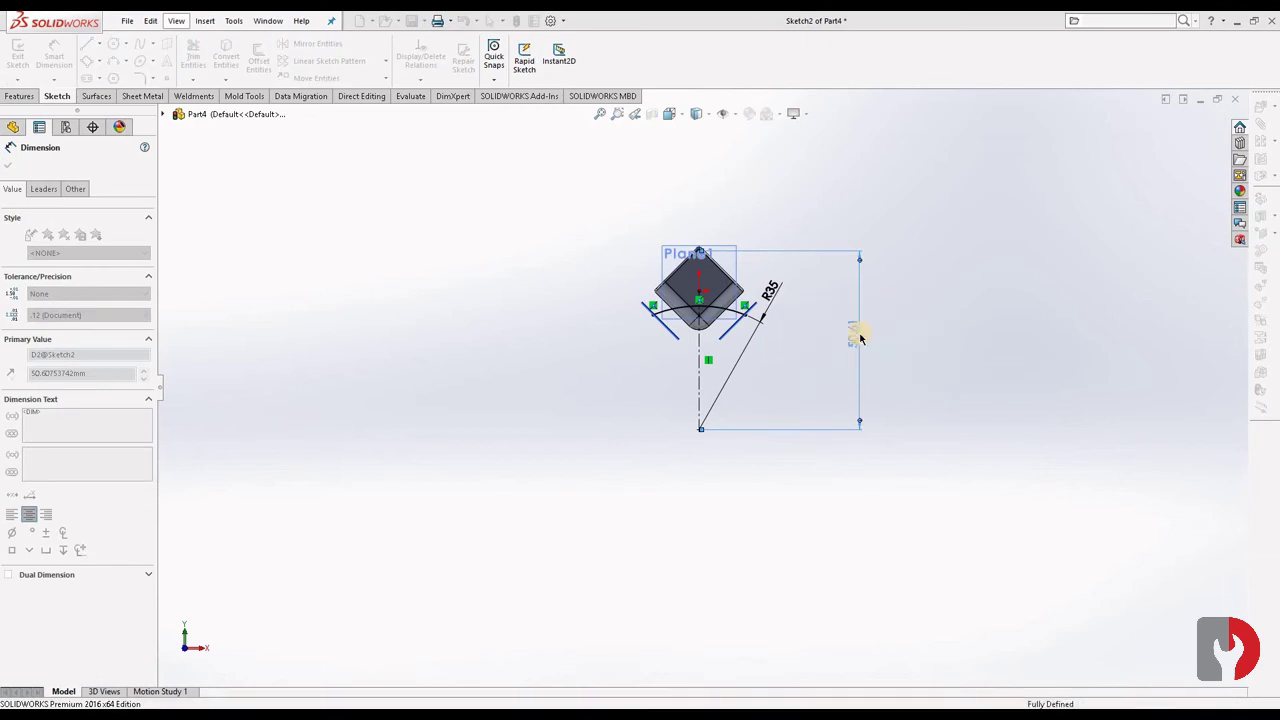
Change that vertical distance to 54 mm, checking it in an angled 3D view
{"action": "scroll", "coordinate": [700, 340], "scroll_direction": "down", "scroll_amount": 3}
{"action": "scroll", "coordinate": [697, 338], "scroll_direction": "down", "scroll_amount": 2}
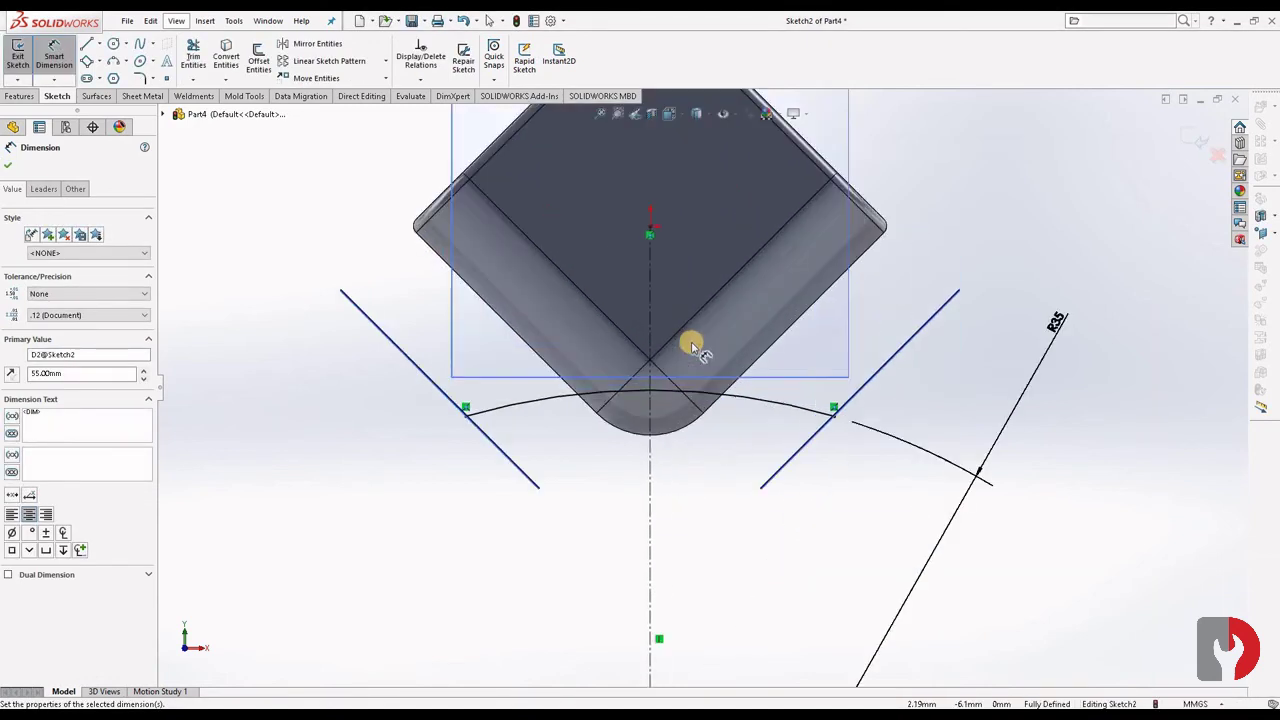
{"action": "scroll", "coordinate": [690, 344], "scroll_direction": "down", "scroll_amount": 2}
{"action": "mouse_move", "coordinate": [777, 434]}
{"action": "middle_mouse_down"}
{"action": "mouse_move", "coordinate": [881, 436]}
{"action": "mouse_move", "coordinate": [744, 435]}
{"action": "mouse_move", "coordinate": [851, 463]}
{"action": "mouse_move", "coordinate": [991, 343]}
{"action": "mouse_move", "coordinate": [1026, 418]}
{"action": "middle_mouse_up"}
{"action": "scroll", "coordinate": [1026, 418], "scroll_direction": "down", "scroll_amount": 3}
{"action": "left_click", "coordinate": [983, 466]}
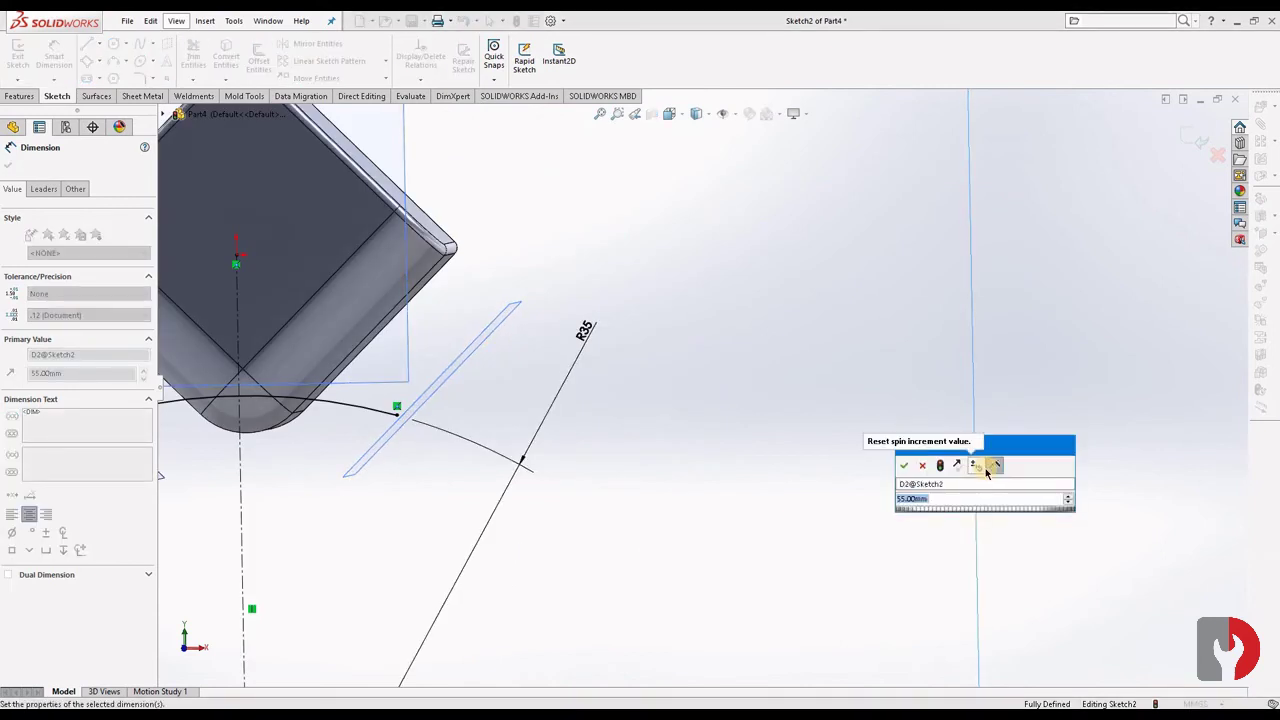
{"action": "type", "text": "54"}
{"action": "key", "text": "Return"}
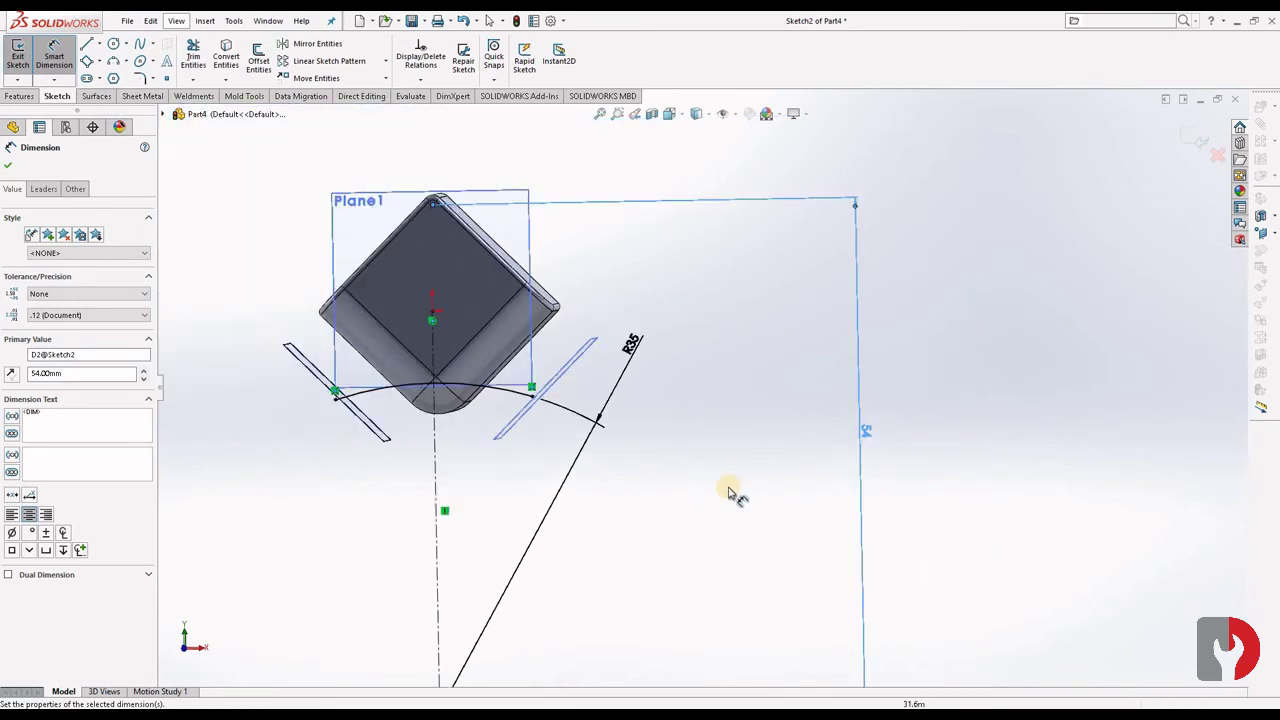
{"action": "scroll", "coordinate": [734, 494], "scroll_direction": "up", "scroll_amount": 5}
{"action": "middle_click_drag", "start_coordinate": [726, 489], "coordinate": [857, 497]}
Close the dimension properties and exit Sketch2 with Ctrl+B
{"action": "left_click", "coordinate": [657, 405]}
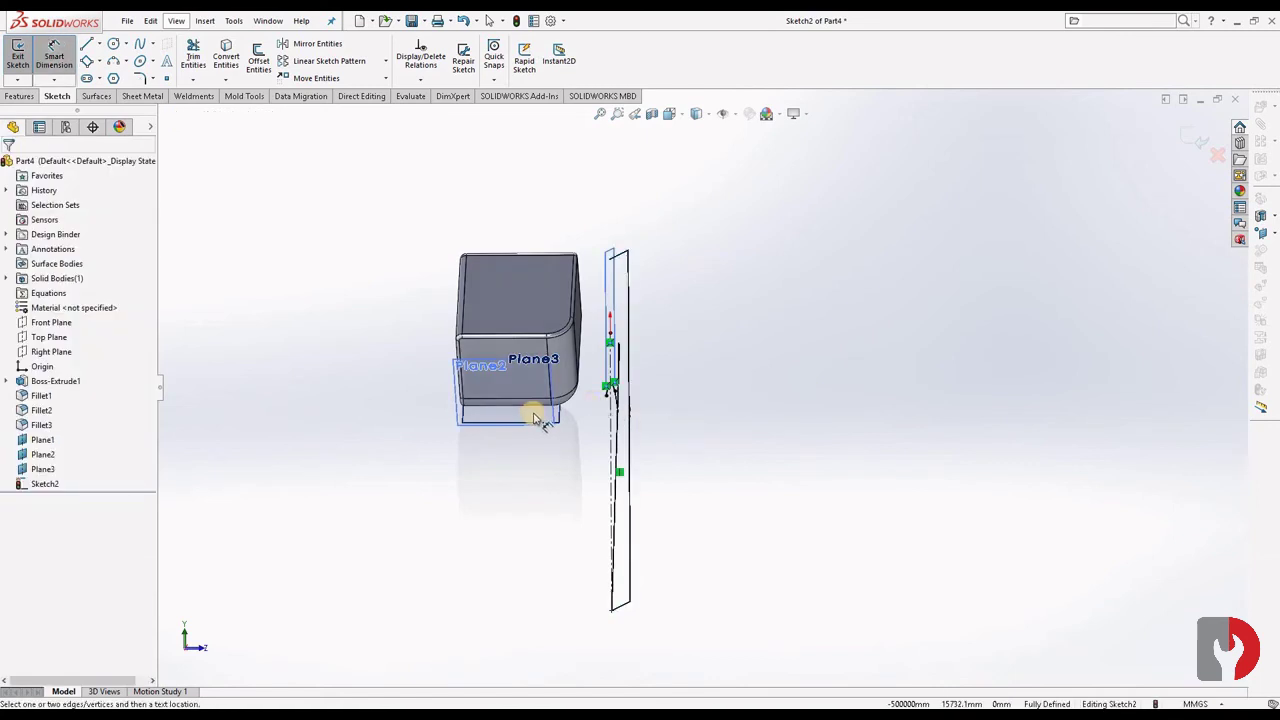
{"action": "left_click", "coordinate": [458, 385]}
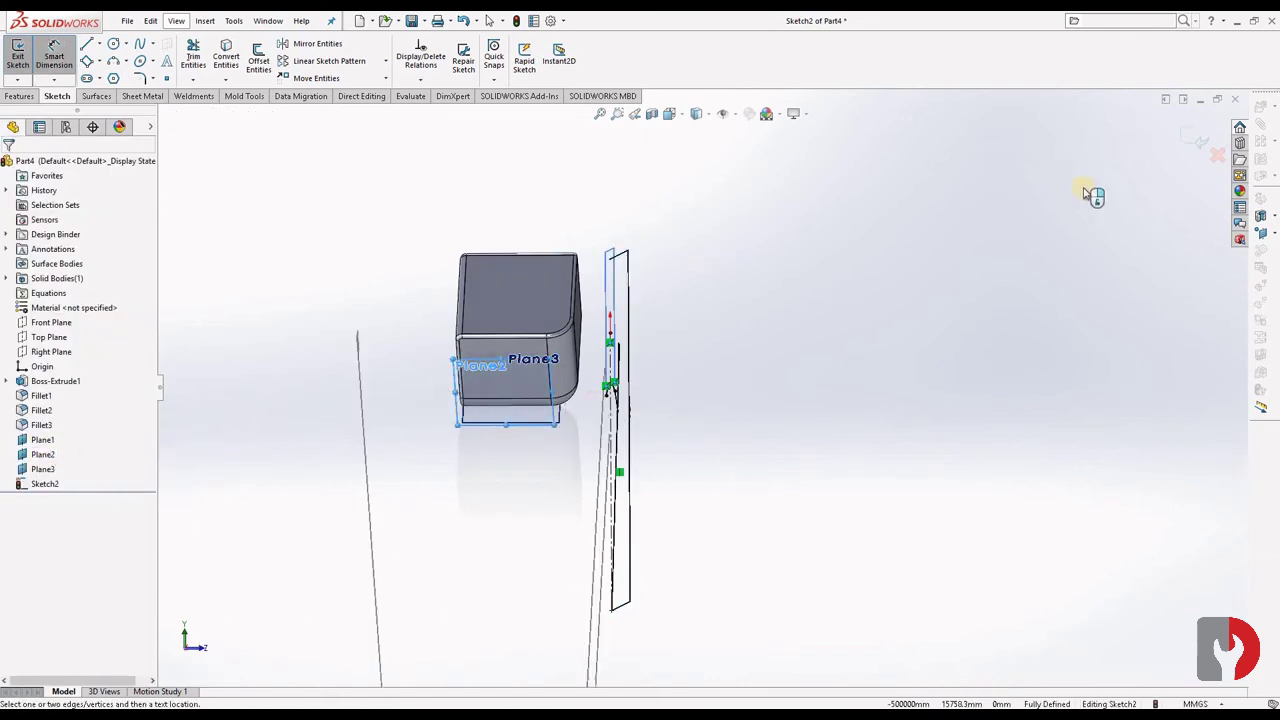
{"action": "key", "text": "Escape"}
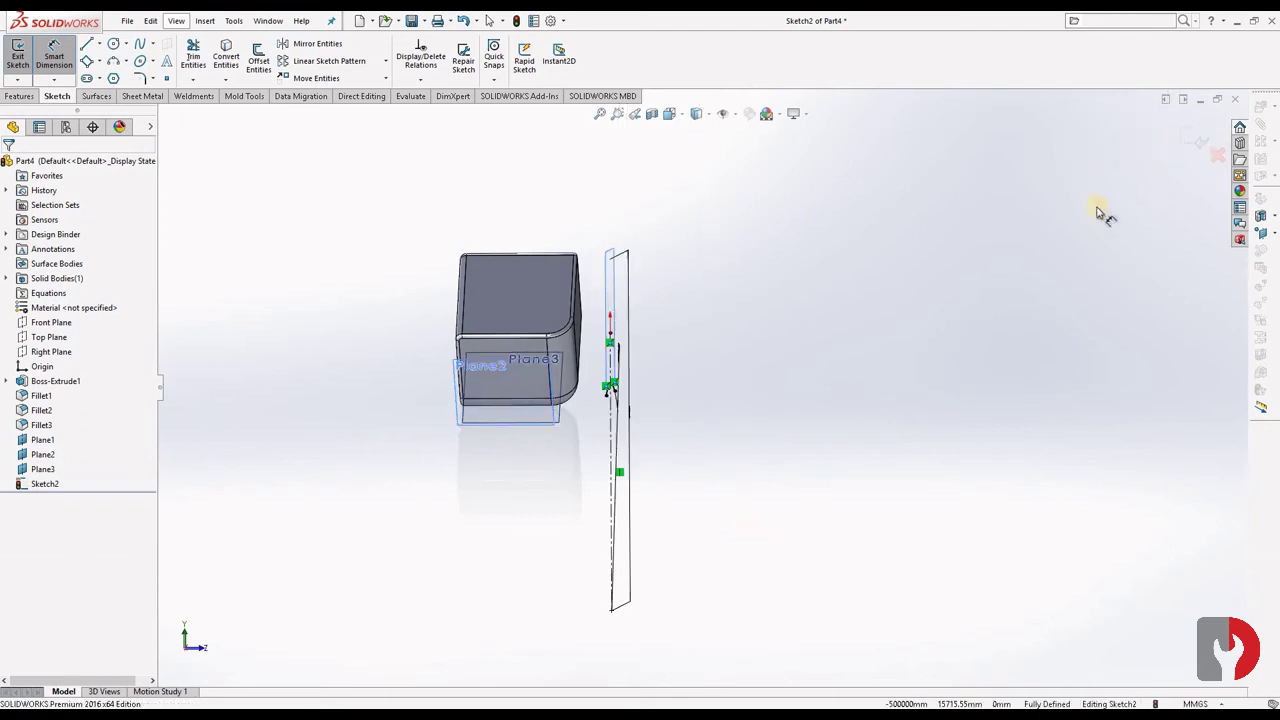
{"action": "middle_click_drag", "start_coordinate": [928, 428], "coordinate": [1171, 177]}
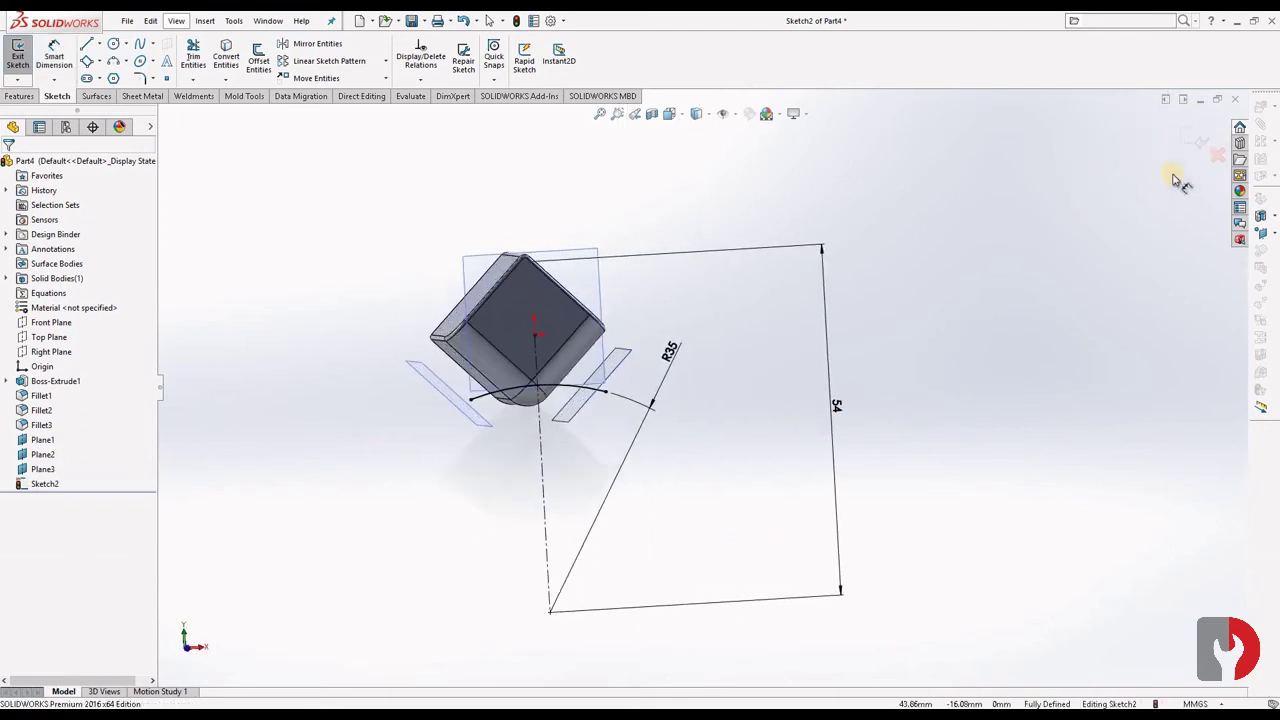
{"action": "key", "text": "ctrl+b"}
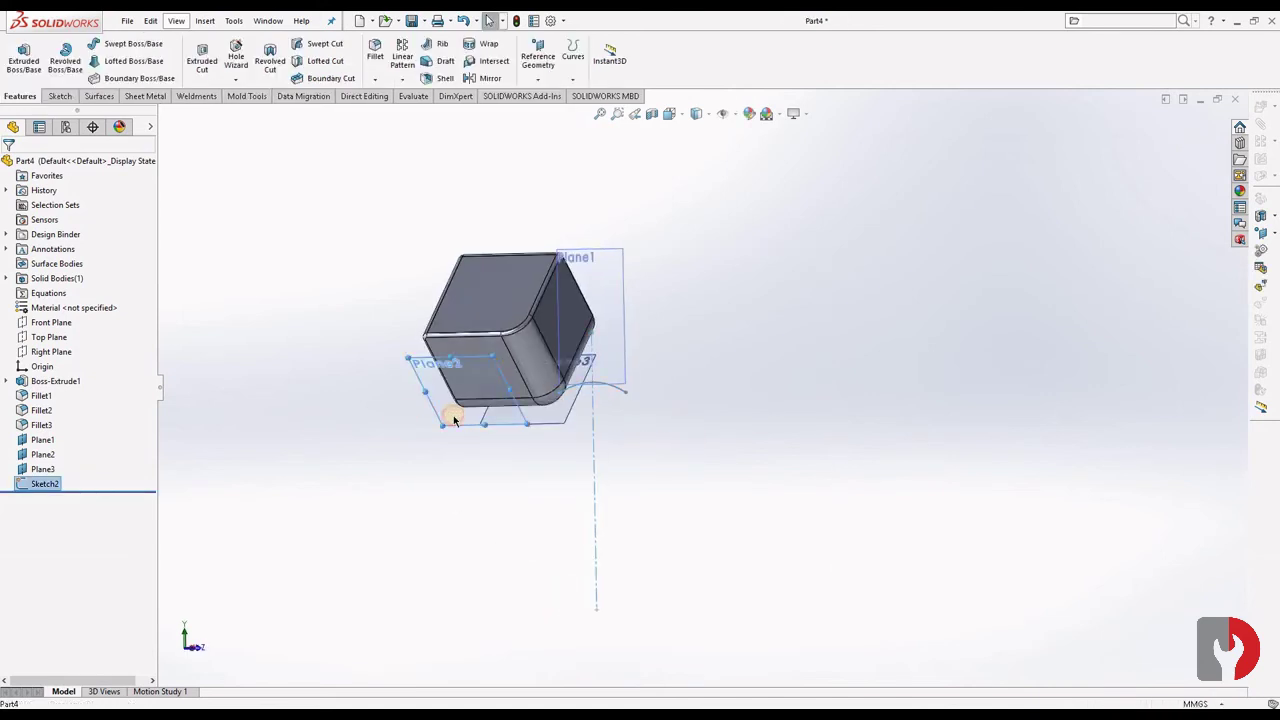
Start a new sketch, Sketch3, on Plane2
{"action": "right_click", "coordinate": [453, 420]}
{"action": "left_click", "coordinate": [466, 400]}
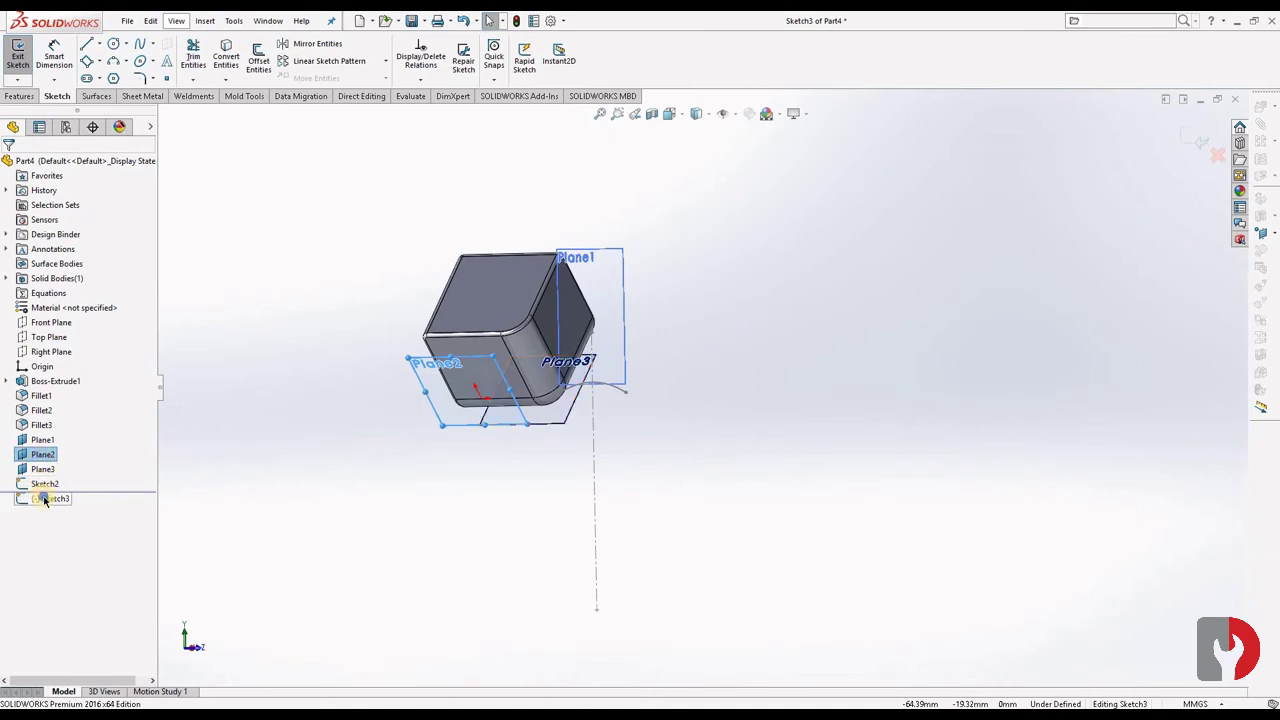
{"action": "right_click", "coordinate": [44, 500]}
View Sketch3 face-on and draw a three-point arc between the horizontal and vertical lines
{"action": "left_click", "coordinate": [68, 477]}
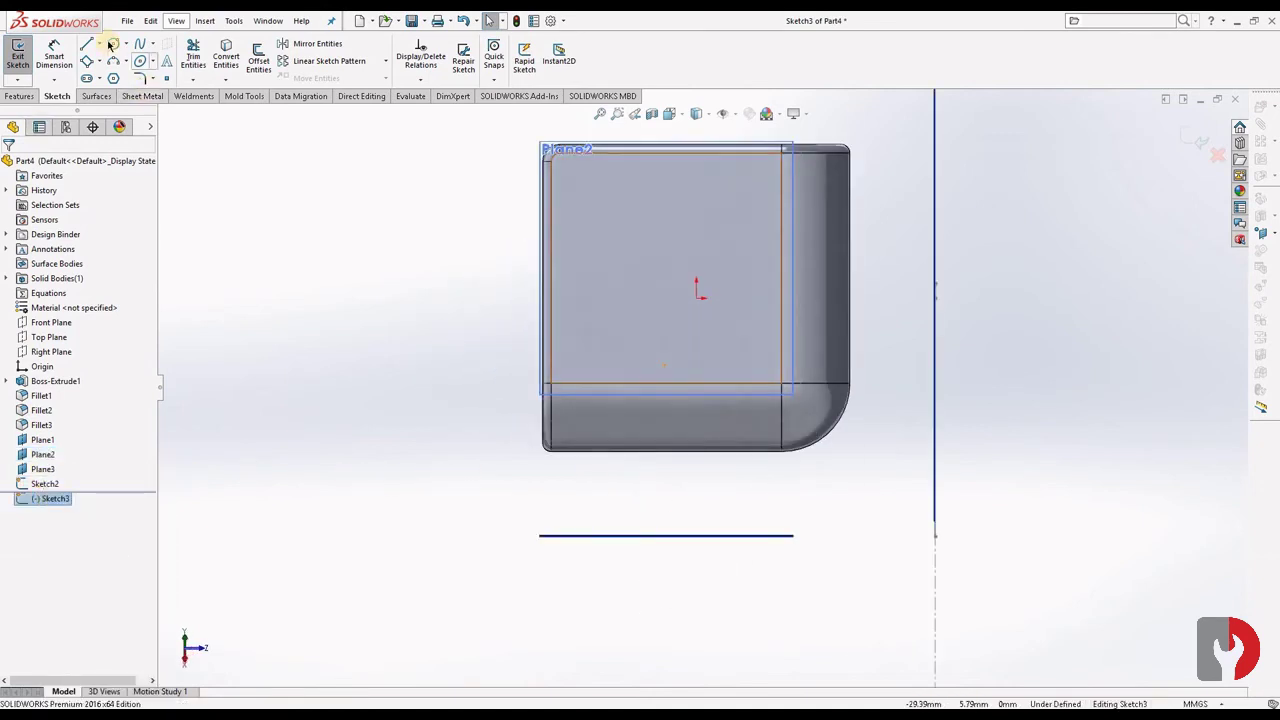
{"action": "left_click", "coordinate": [113, 63]}
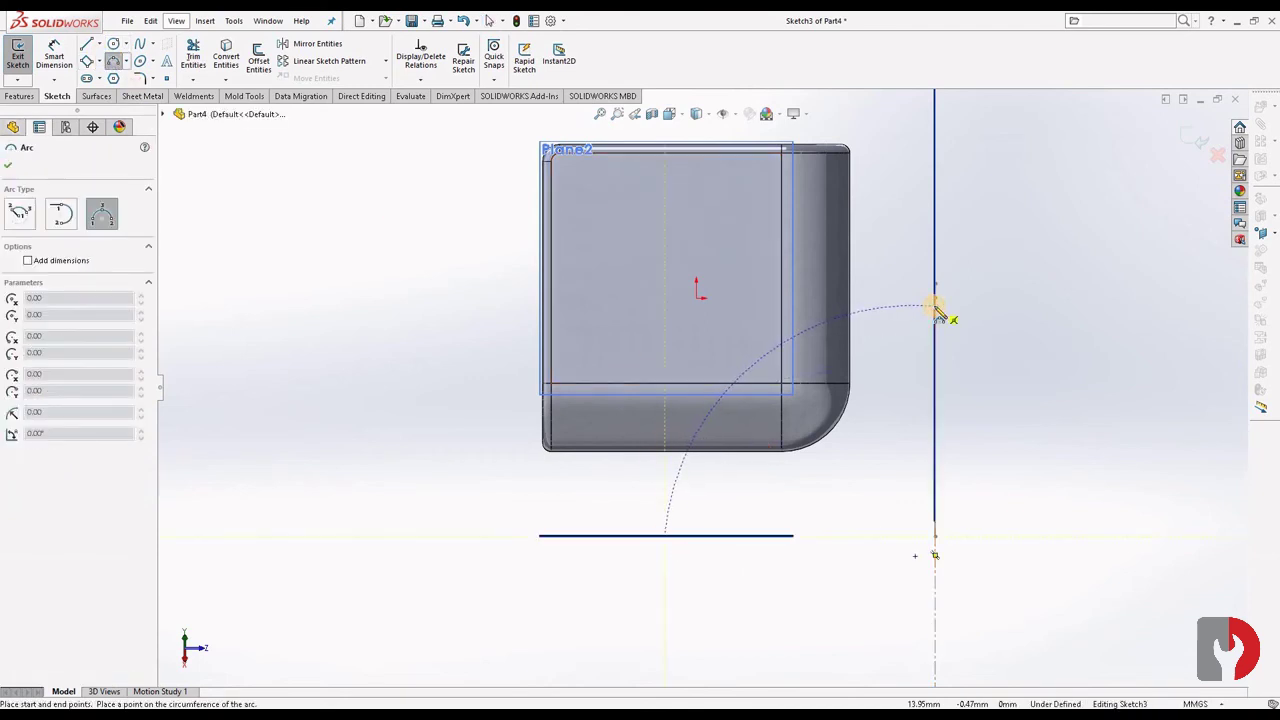
{"action": "left_click", "coordinate": [786, 352]}
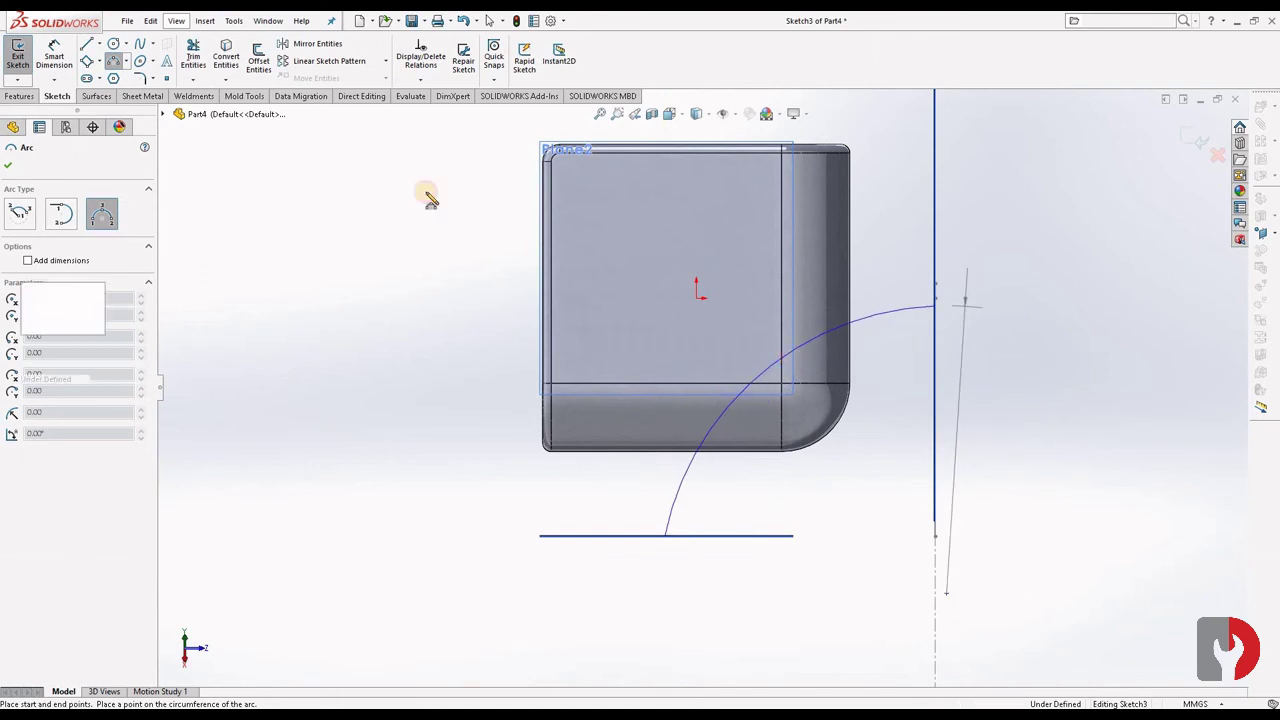
{"action": "key", "text": "Escape"}
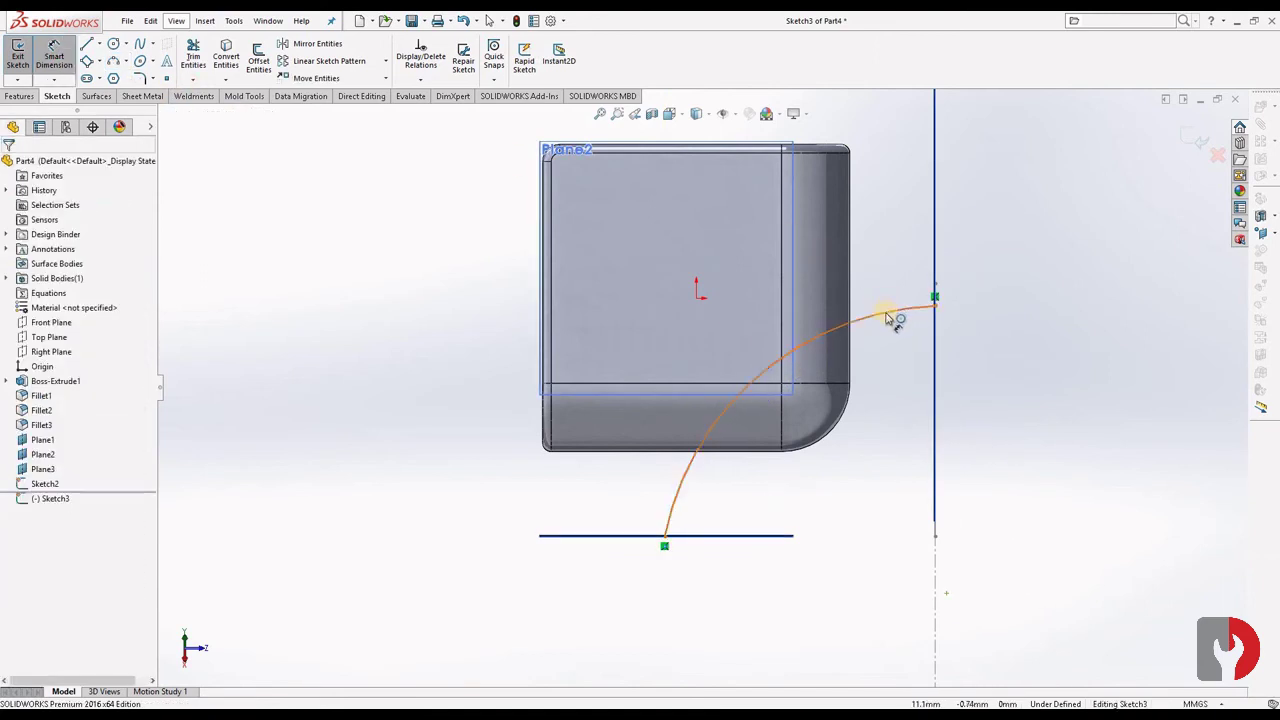
Dimension the arc's radius to 35 mm
{"action": "left_click", "coordinate": [890, 274]}
{"action": "left_click", "coordinate": [891, 270]}
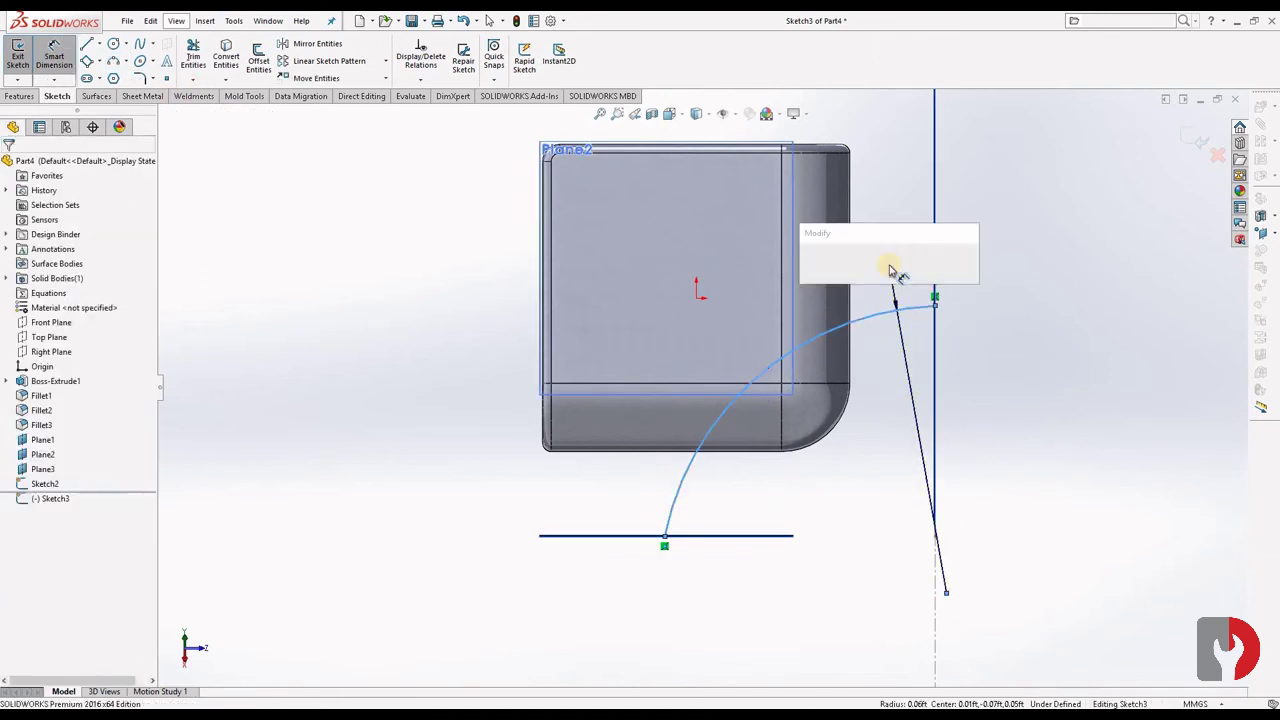
{"action": "type", "text": "35"}
{"action": "key", "text": "Return"}
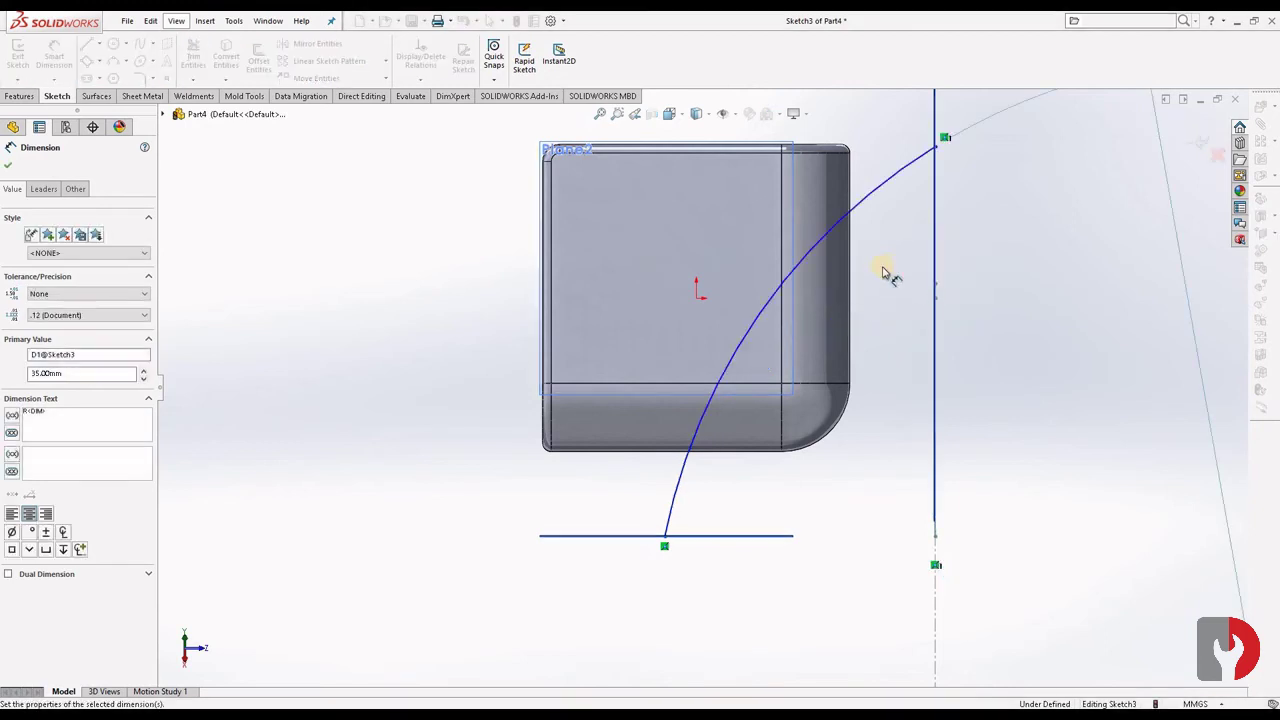
Draw a diagonal centerline down-right from the sketch origin
{"action": "key", "text": "f"}
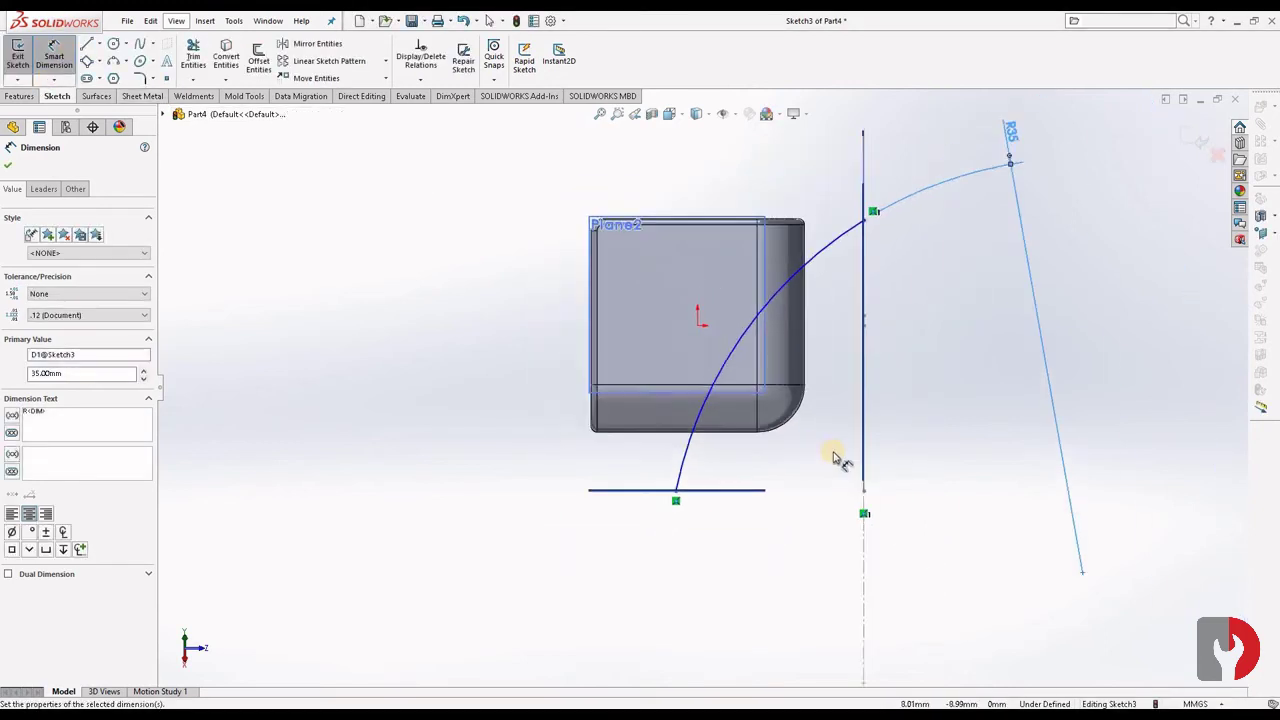
{"action": "left_click", "coordinate": [100, 45]}
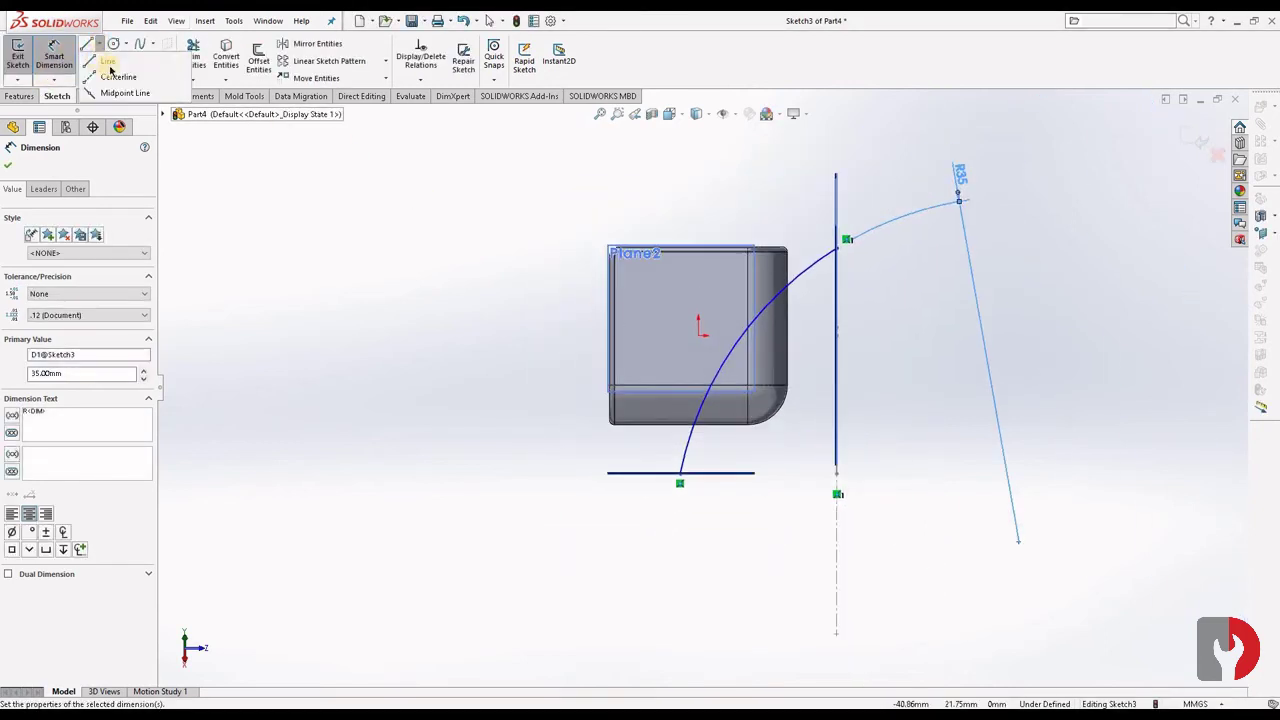
{"action": "left_click", "coordinate": [110, 77]}
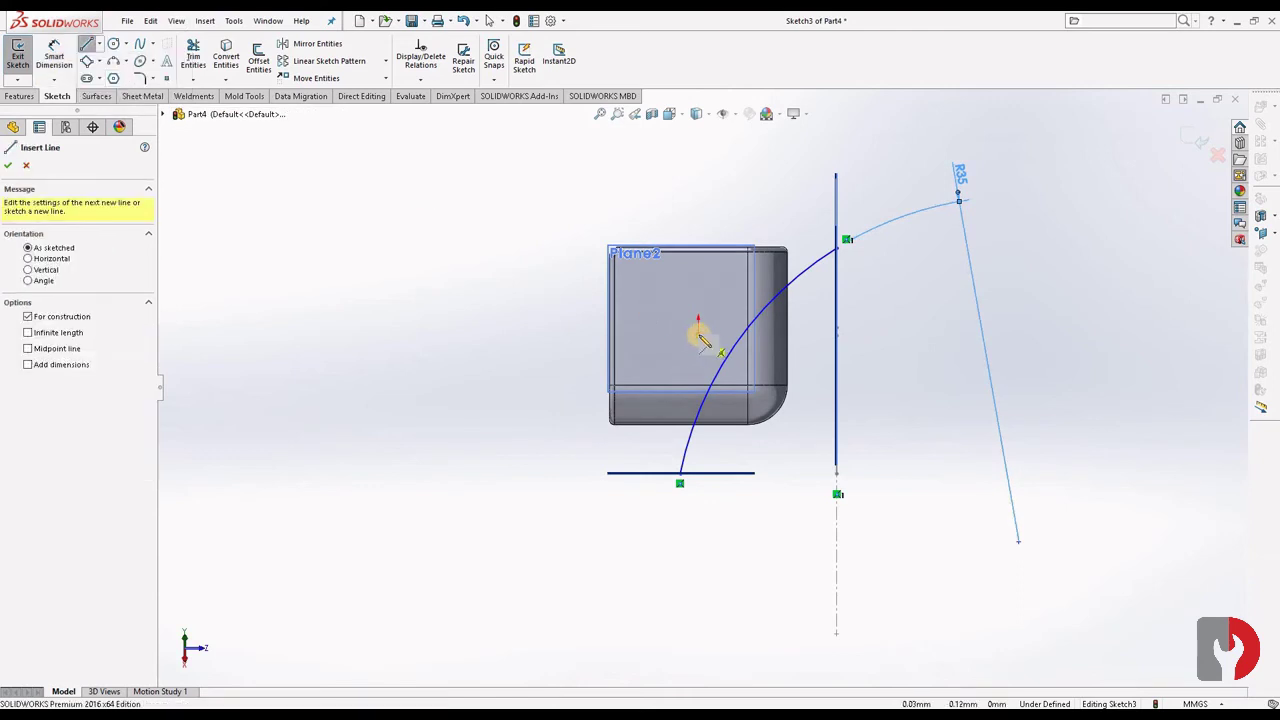
{"action": "mouse_move", "coordinate": [700, 338]}
{"action": "left_mouse_down"}
{"action": "mouse_move", "coordinate": [957, 663]}
{"action": "mouse_move", "coordinate": [949, 652]}
{"action": "left_mouse_up"}
{"action": "key", "text": "Escape"}
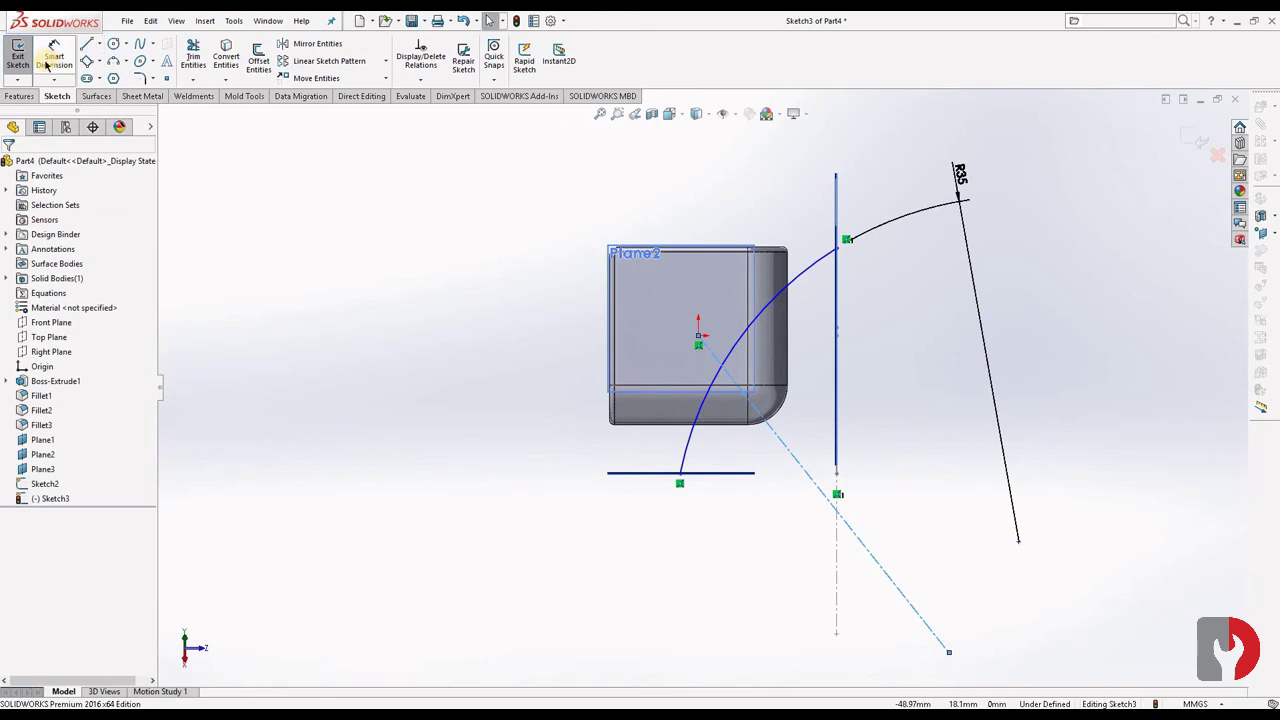
Make the construction line coincident with the cube's corner vertex
{"action": "scroll", "coordinate": [757, 395], "scroll_direction": "down", "scroll_amount": 2}
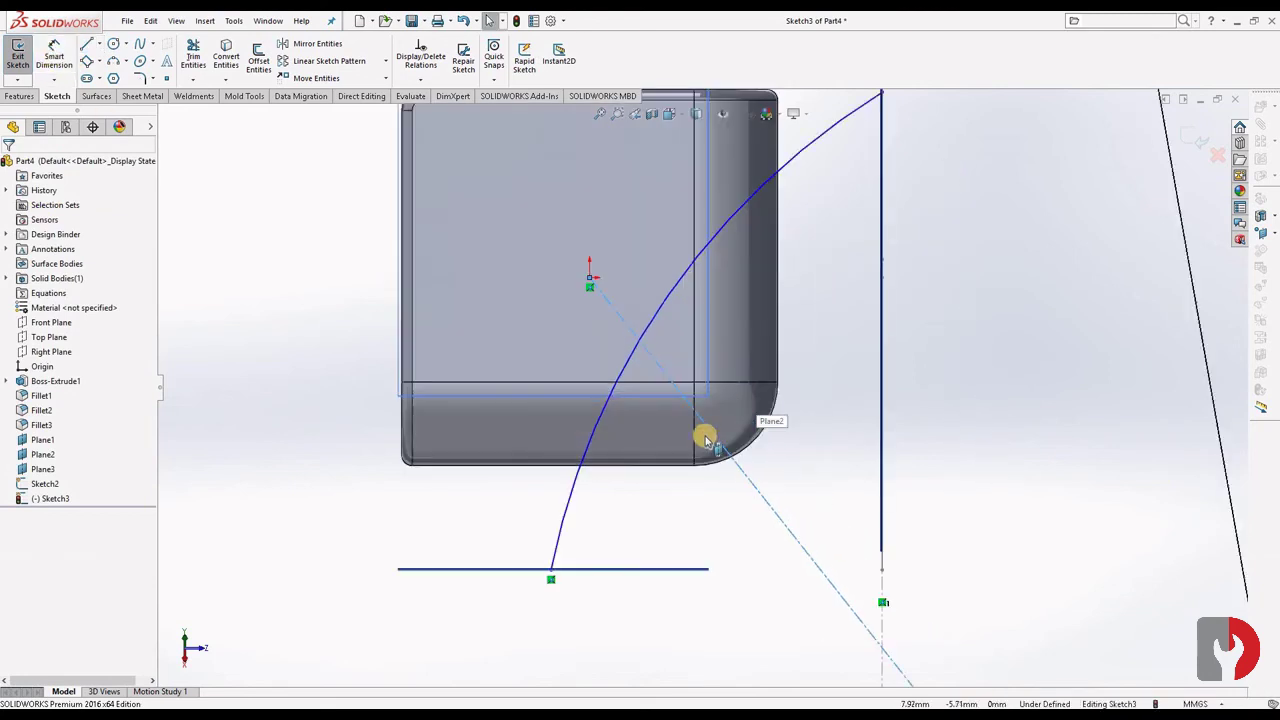
{"action": "scroll", "coordinate": [700, 437], "scroll_direction": "down", "scroll_amount": 2}
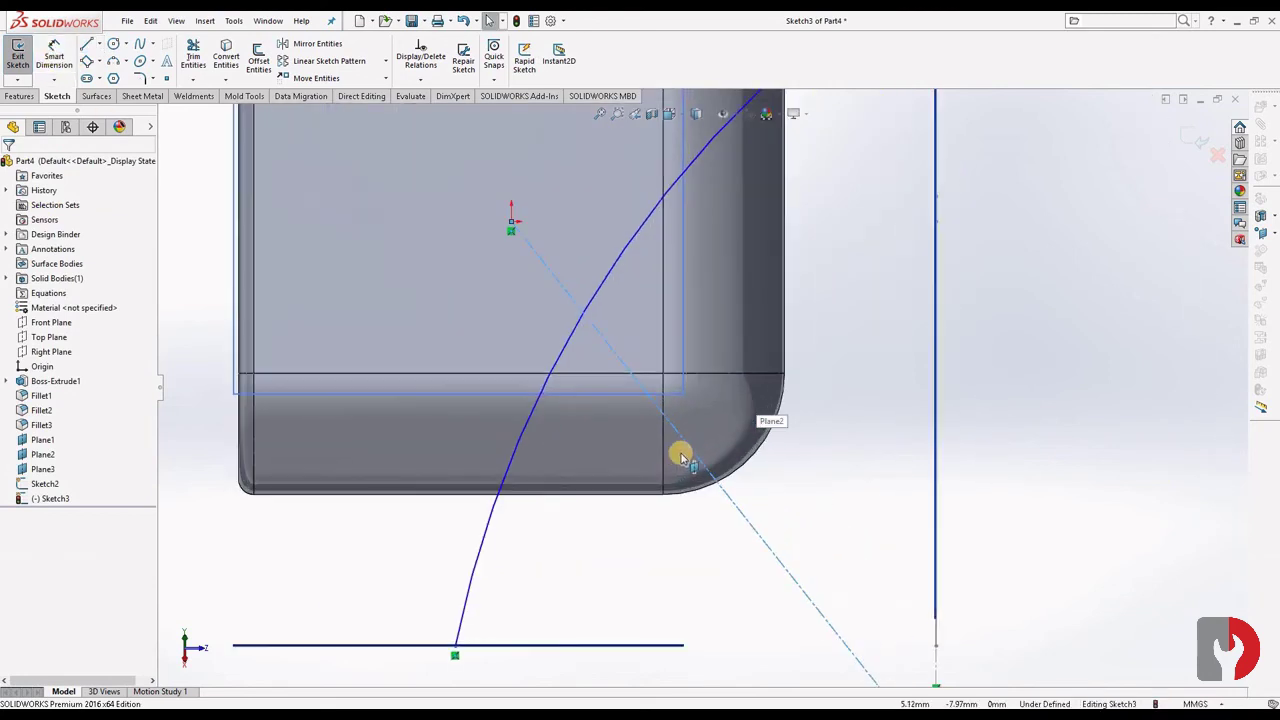
{"action": "left_click", "coordinate": [663, 374], "text": "ctrl"}
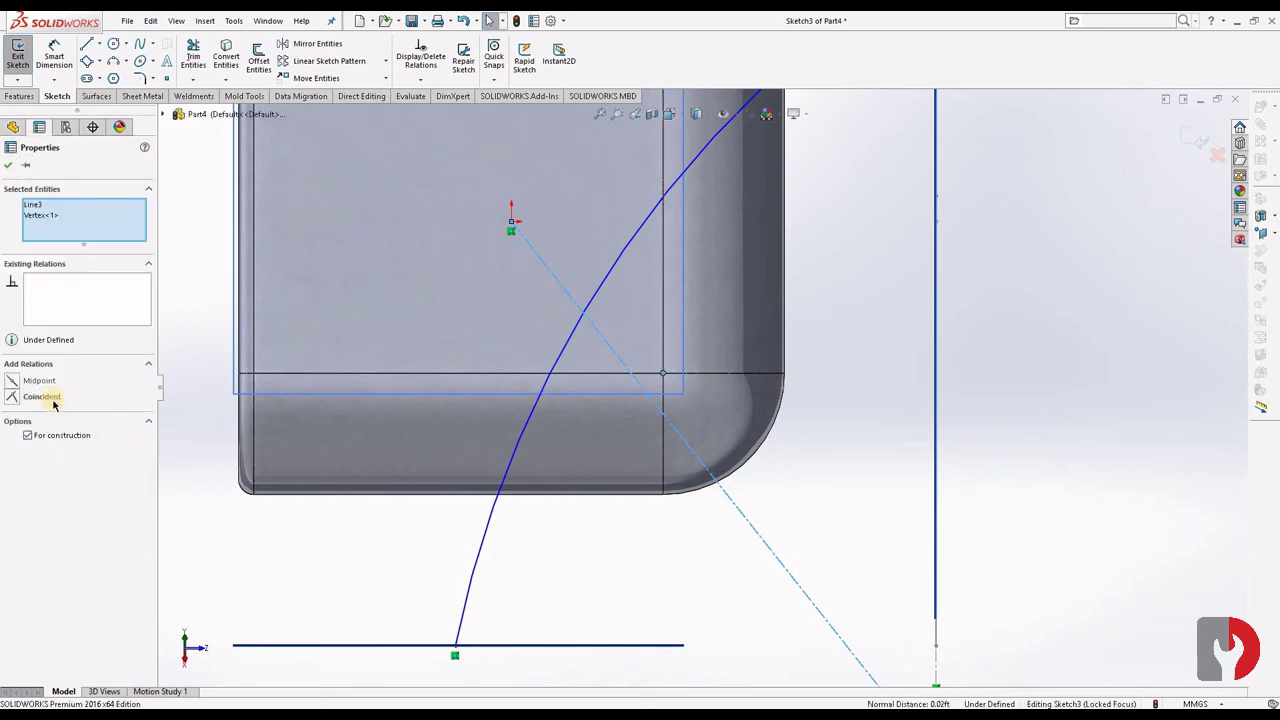
{"action": "left_click", "coordinate": [1083, 406]}
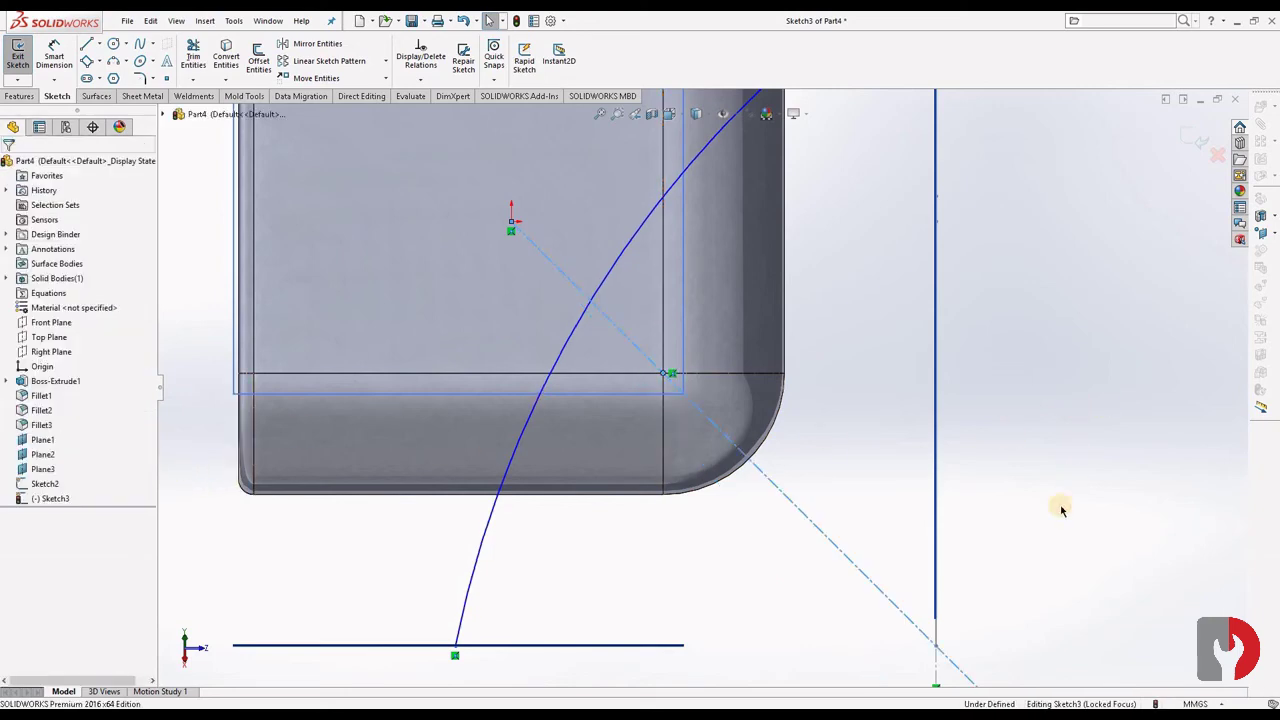
Merge the diagonal construction line's end with the other line's endpoint
{"action": "scroll", "coordinate": [1047, 514], "scroll_direction": "up", "scroll_amount": 2}
{"action": "scroll", "coordinate": [1050, 535], "scroll_direction": "up", "scroll_amount": 3}
{"action": "scroll", "coordinate": [1006, 549], "scroll_direction": "down", "scroll_amount": 3}
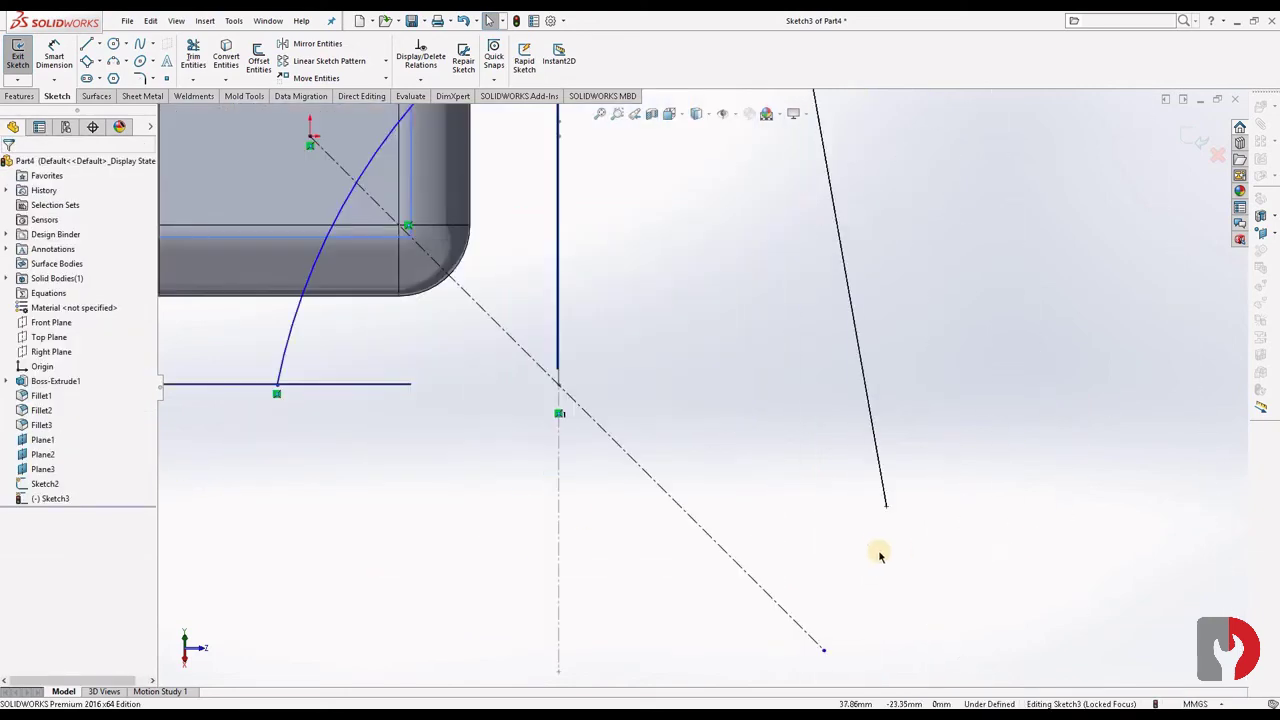
{"action": "left_click", "coordinate": [886, 507]}
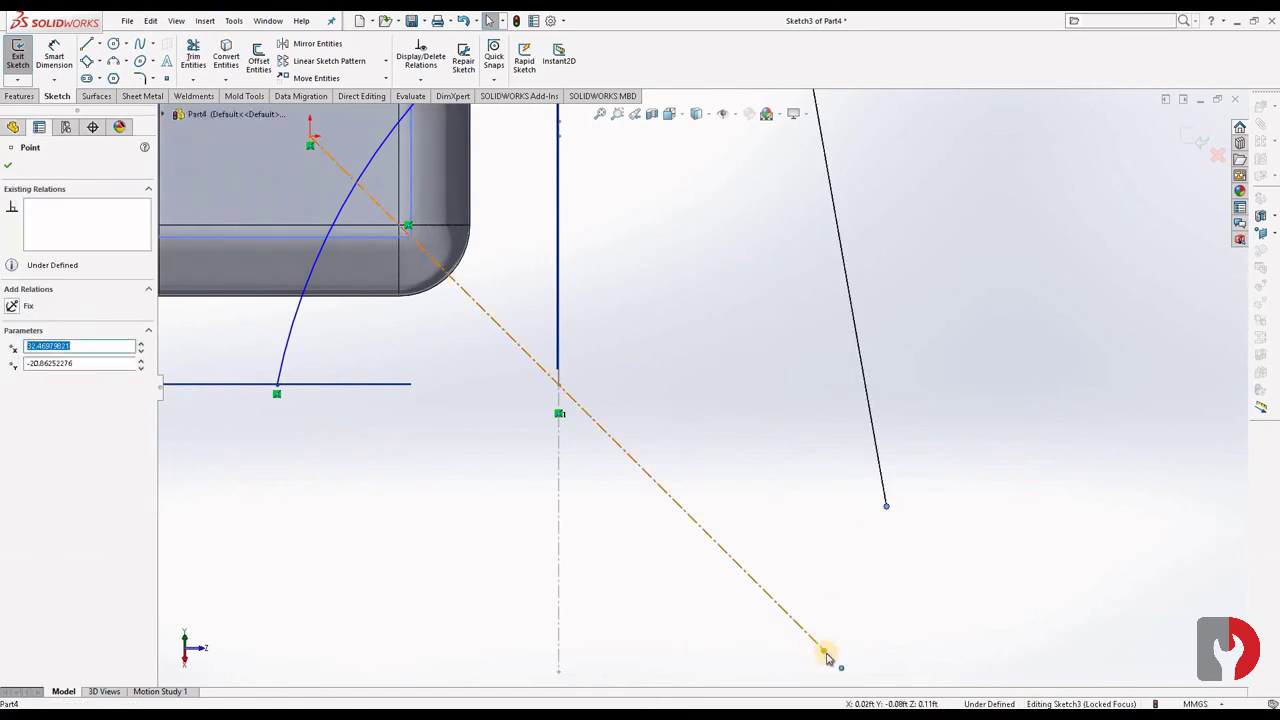
{"action": "left_click", "coordinate": [823, 650], "text": "ctrl"}
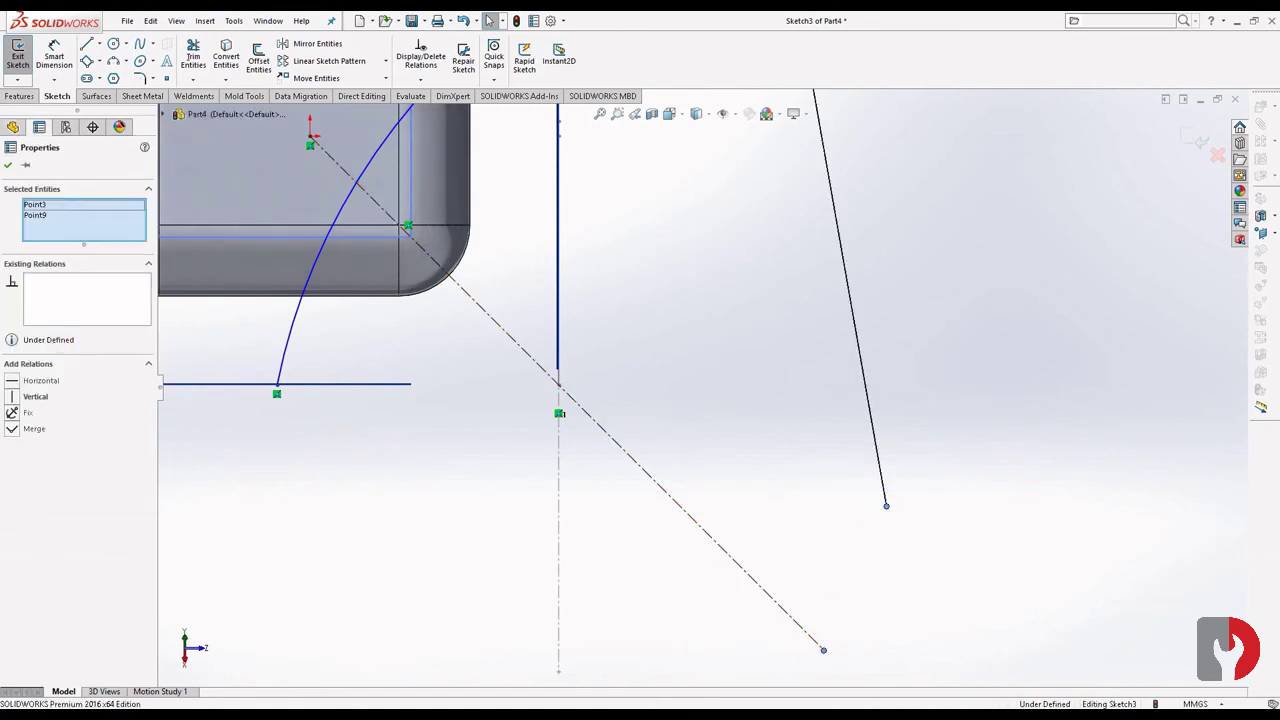
{"action": "left_click", "coordinate": [16, 428]}
{"action": "left_click", "coordinate": [820, 491]}
{"action": "scroll", "coordinate": [811, 491], "scroll_direction": "up", "scroll_amount": 2}
{"action": "scroll", "coordinate": [648, 290], "scroll_direction": "up", "scroll_amount": 2}
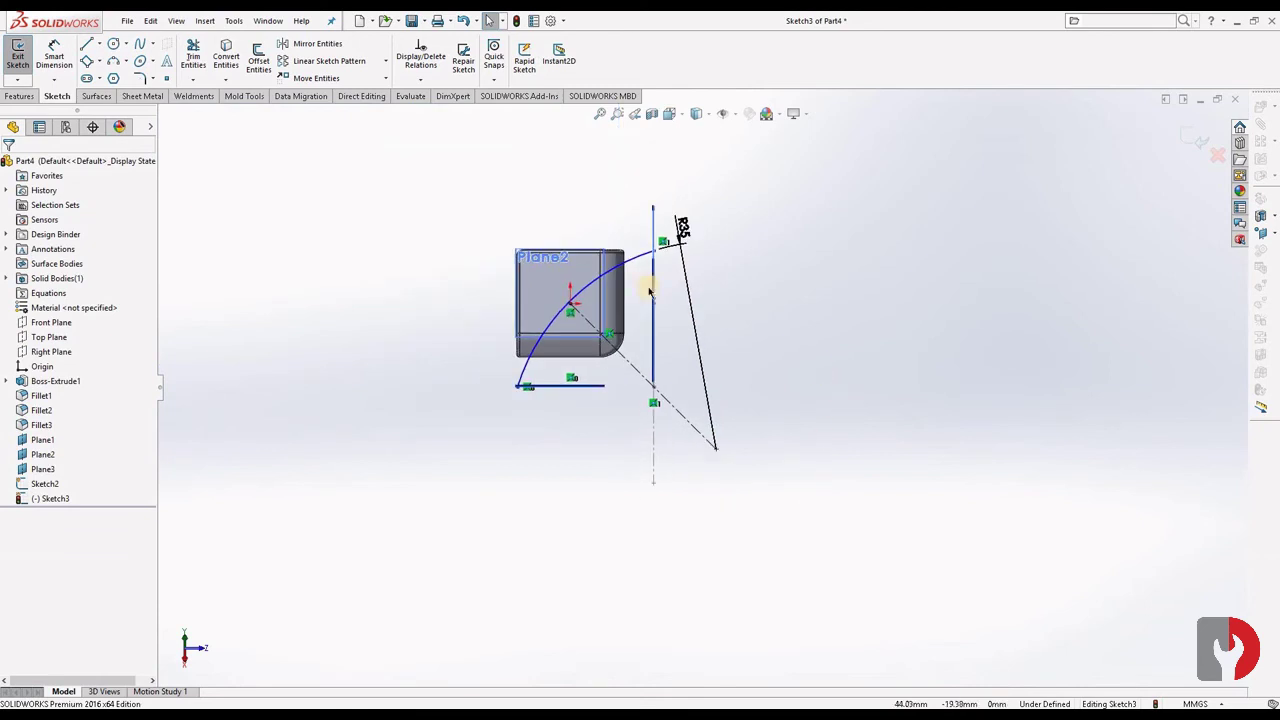
Dimension the diagonal line's far endpoint at 54 mm
{"action": "left_click", "coordinate": [54, 54]}
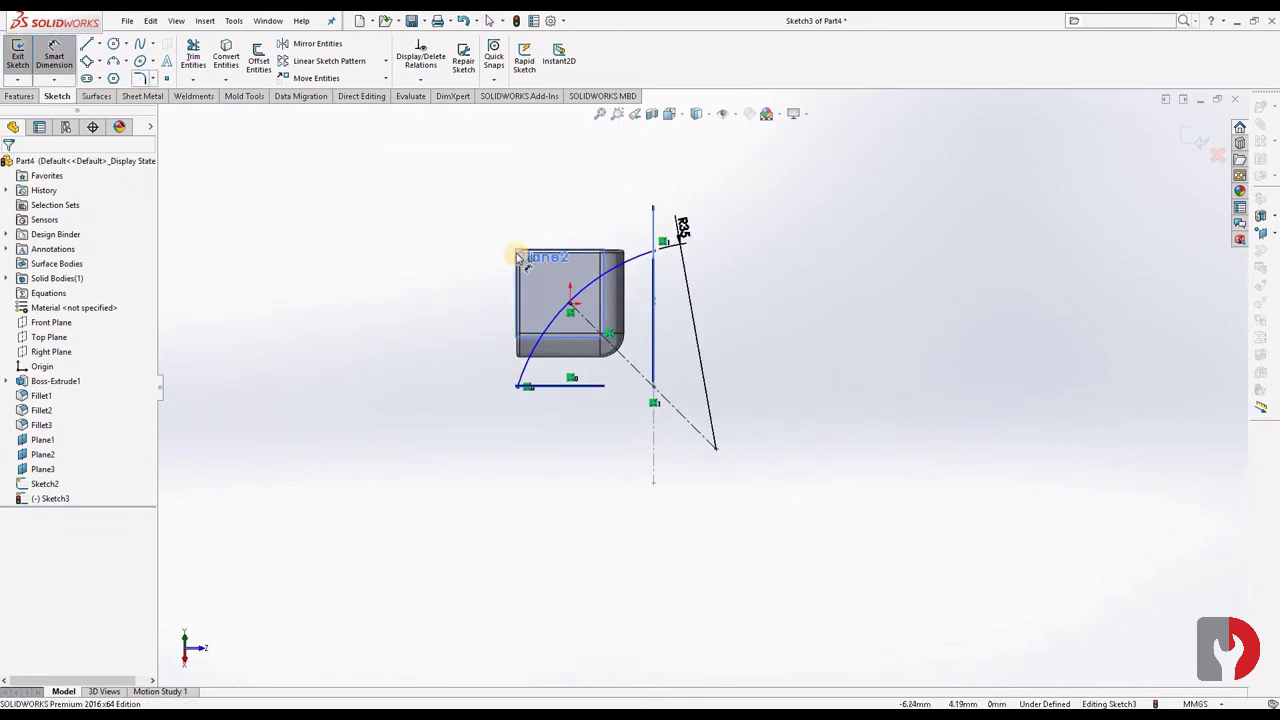
{"action": "scroll", "coordinate": [520, 255], "scroll_direction": "down", "scroll_amount": 1}
{"action": "scroll", "coordinate": [600, 320], "scroll_direction": "down", "scroll_amount": 3}
{"action": "scroll", "coordinate": [640, 368], "scroll_direction": "down", "scroll_amount": 2}
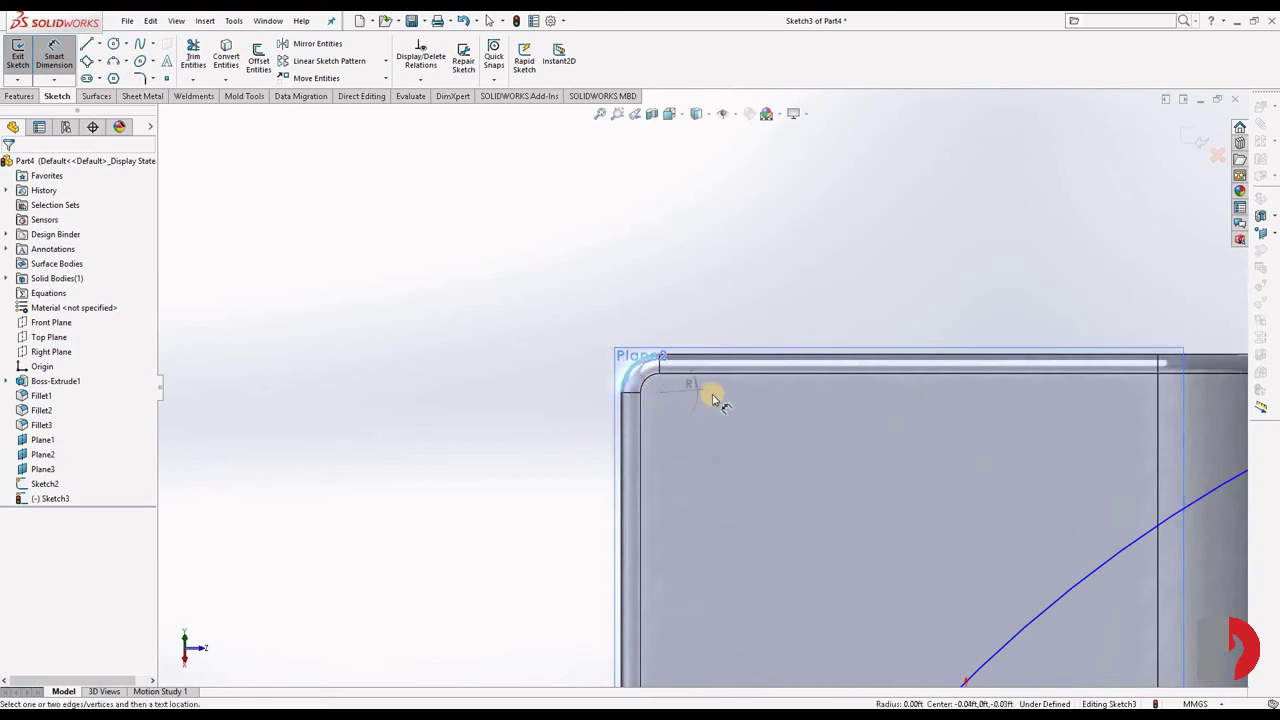
{"action": "scroll", "coordinate": [714, 394], "scroll_direction": "up", "scroll_amount": 3}
{"action": "scroll", "coordinate": [814, 463], "scroll_direction": "up", "scroll_amount": 2}
{"action": "scroll", "coordinate": [955, 628], "scroll_direction": "down", "scroll_amount": 1}
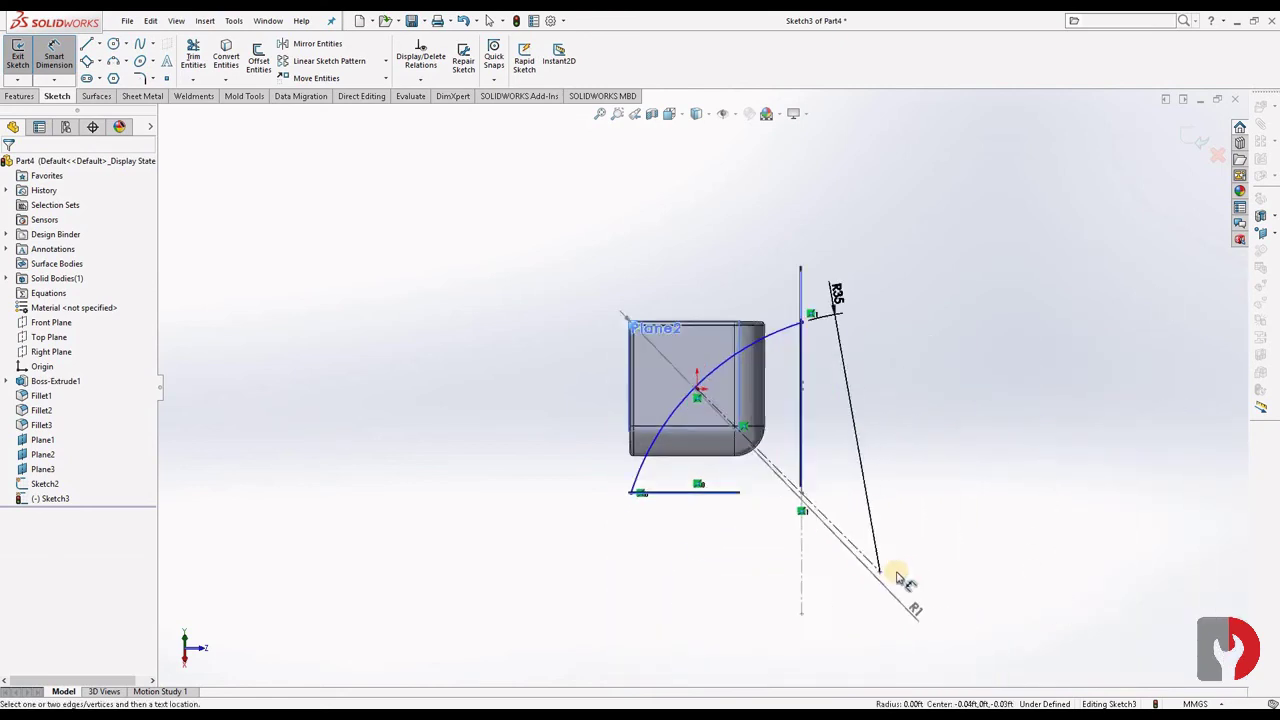
{"action": "scroll", "coordinate": [900, 571], "scroll_direction": "down", "scroll_amount": 2}
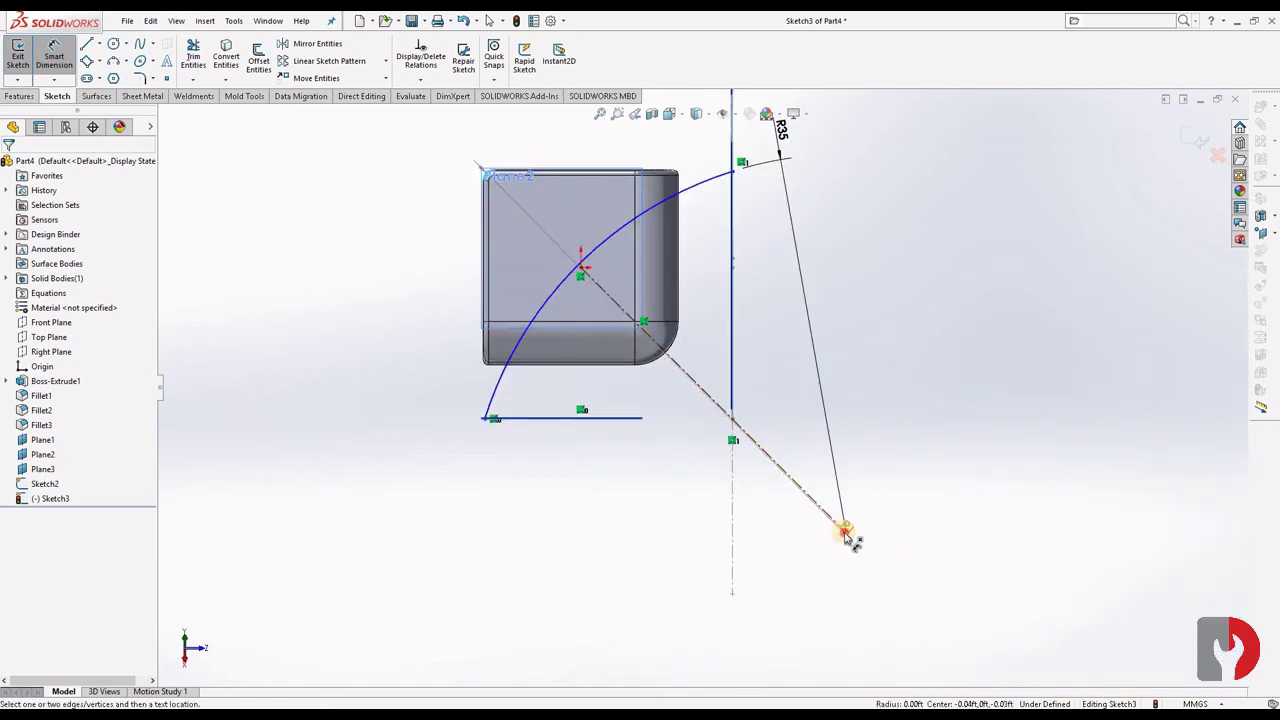
{"action": "left_click", "coordinate": [845, 533]}
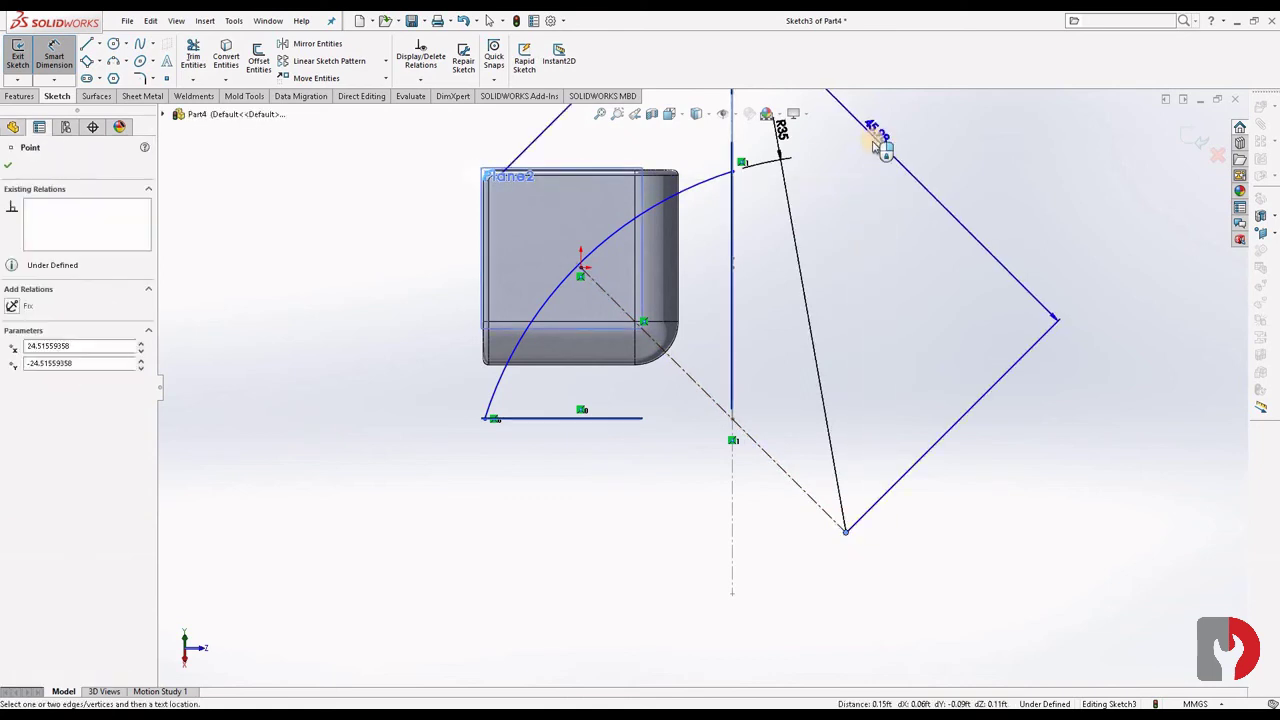
{"action": "scroll", "coordinate": [878, 145], "scroll_direction": "up", "scroll_amount": 2}
{"action": "left_click", "coordinate": [796, 213]}
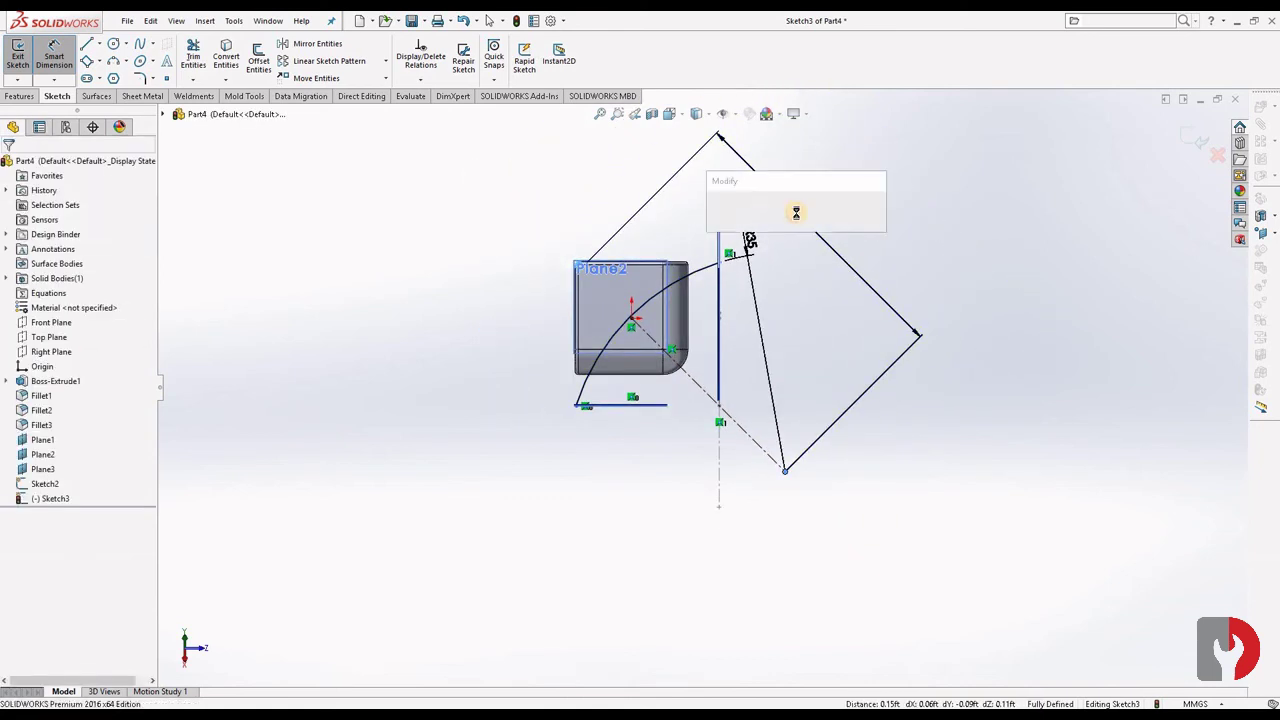
{"action": "type", "text": "54"}
{"action": "key", "text": "Return"}
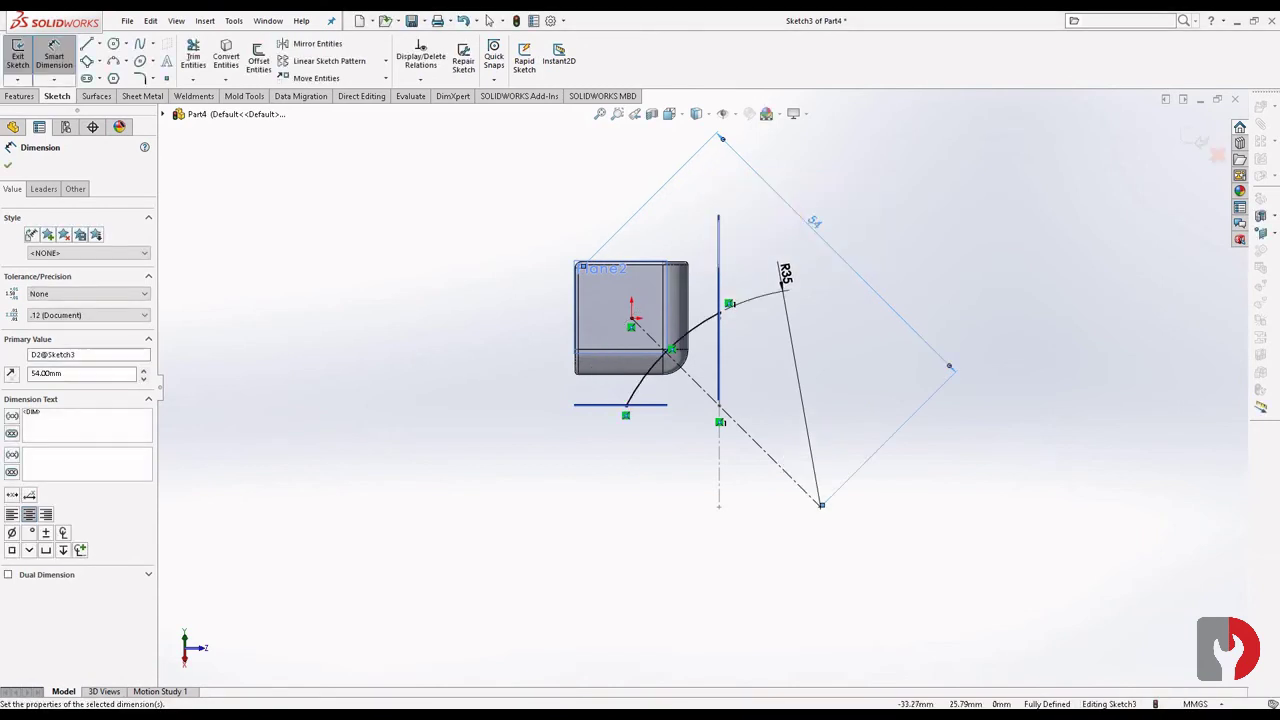
Exit Sketch3 and orbit the part to an angled 3D view
{"action": "left_click", "coordinate": [7, 166]}
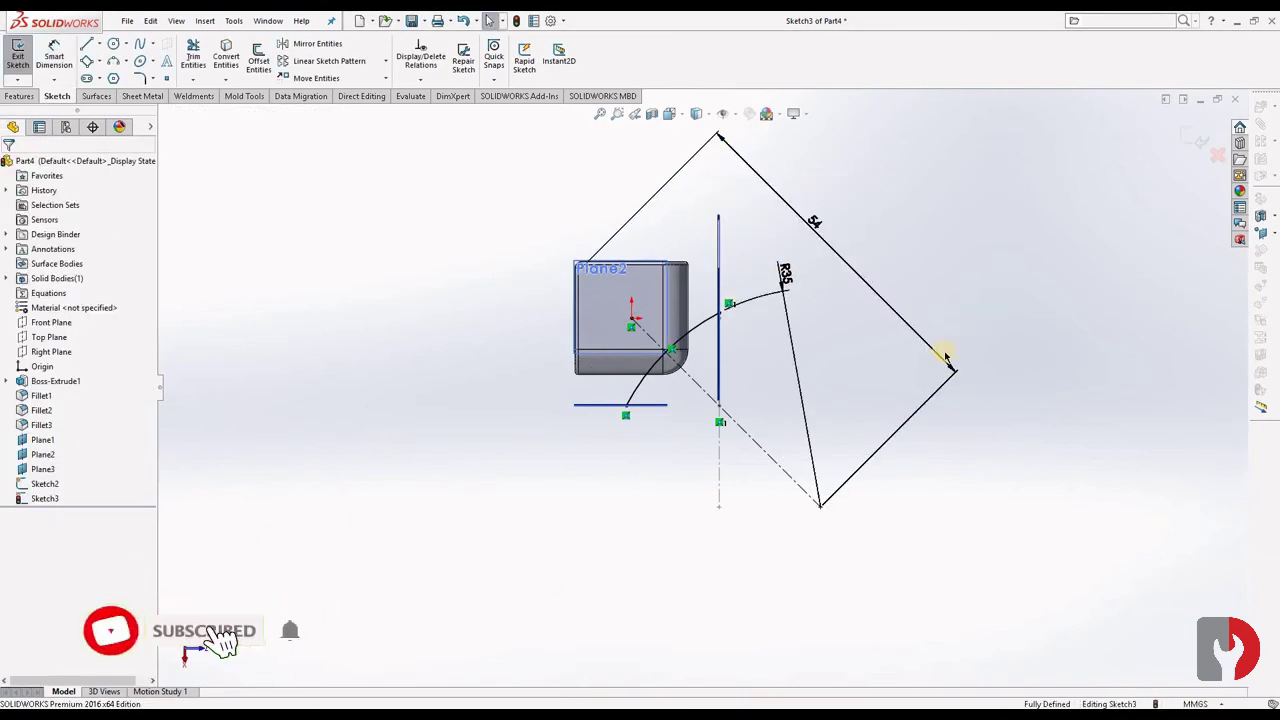
{"action": "left_click", "coordinate": [1189, 139]}
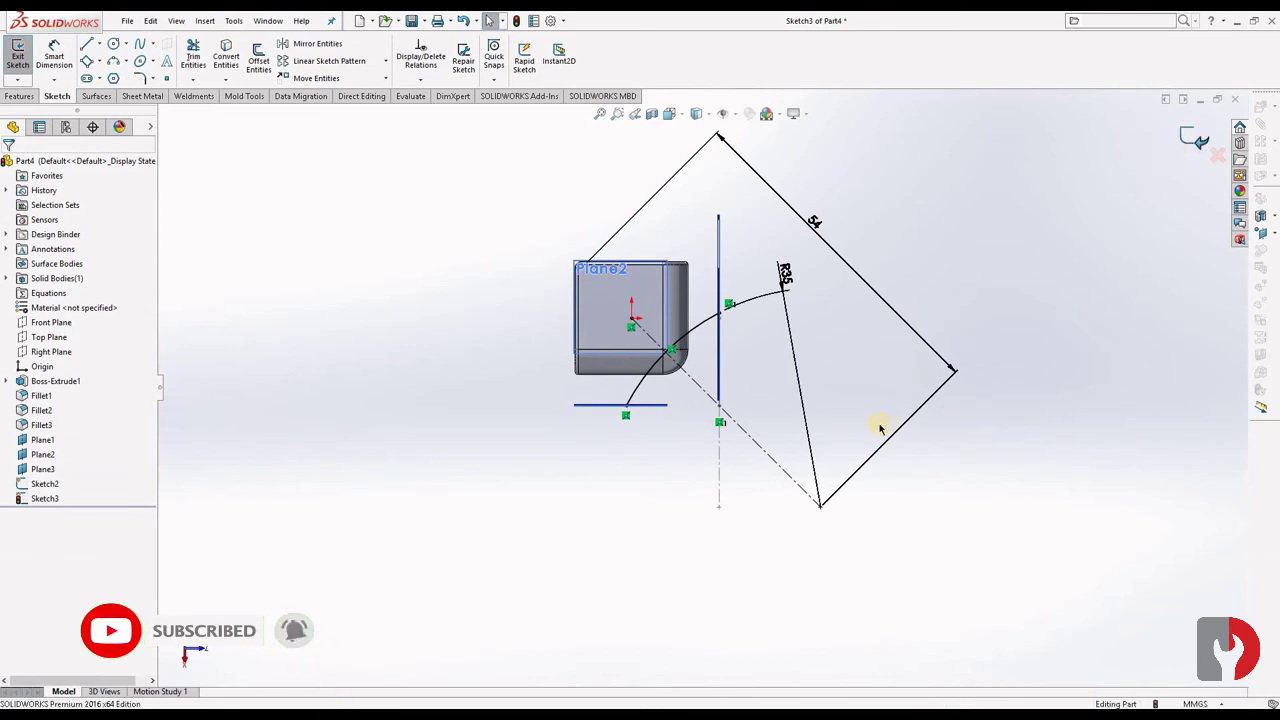
{"action": "mouse_move", "coordinate": [880, 418]}
{"action": "middle_mouse_down"}
{"action": "mouse_move", "coordinate": [1077, 423]}
{"action": "mouse_move", "coordinate": [743, 534]}
{"action": "mouse_move", "coordinate": [783, 354]}
{"action": "mouse_move", "coordinate": [757, 471]}
{"action": "mouse_move", "coordinate": [743, 440]}
{"action": "middle_mouse_up"}
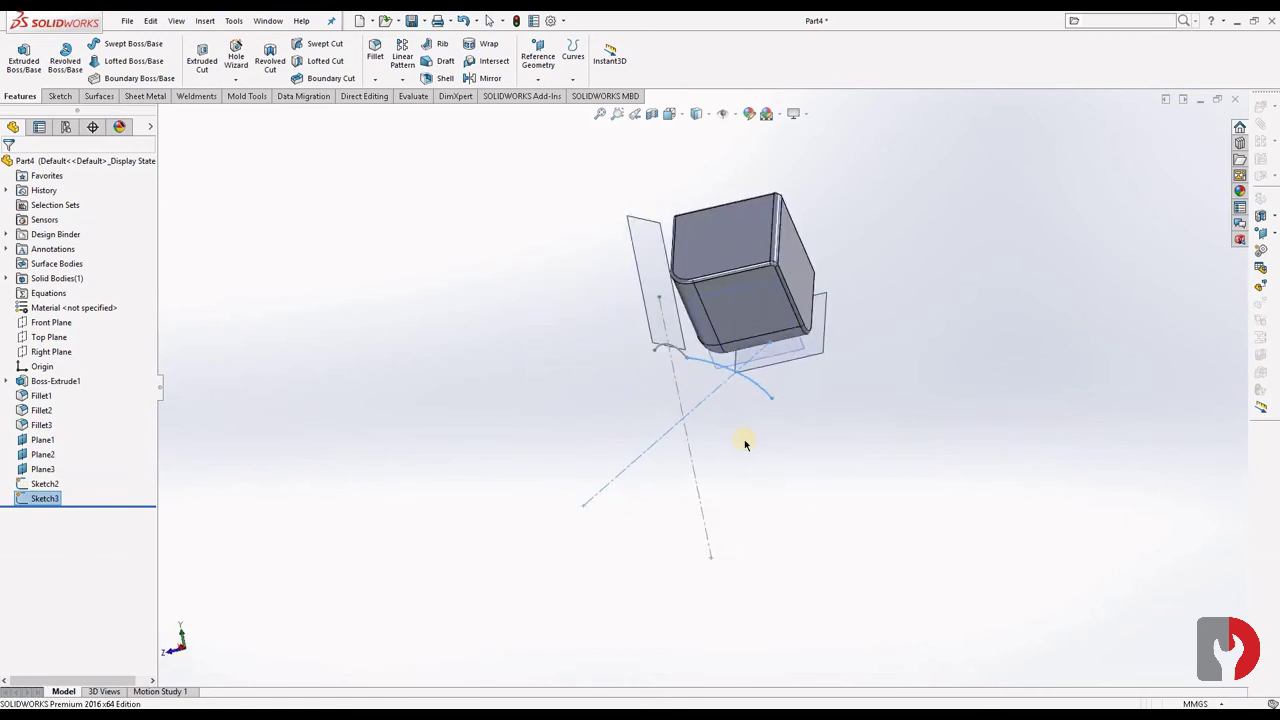
Start a new sketch on Plane3, viewed face-on
{"action": "left_click", "coordinate": [792, 348]}
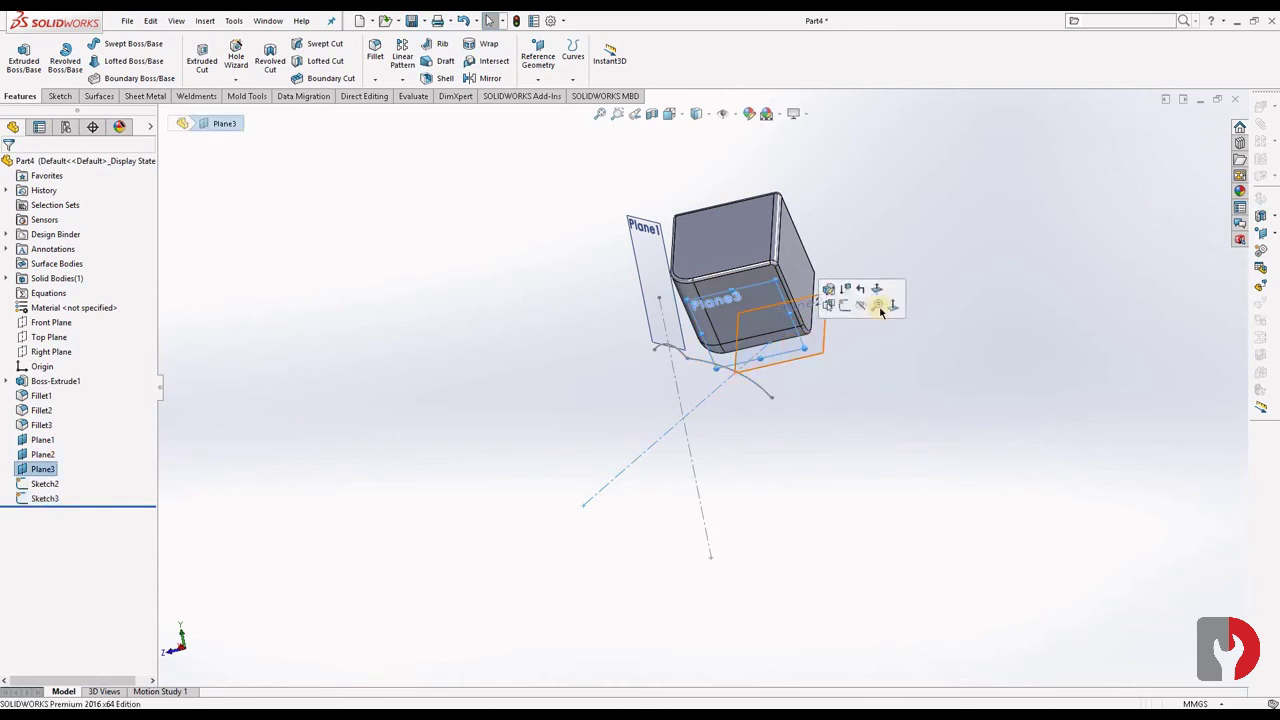
{"action": "left_click", "coordinate": [894, 306]}
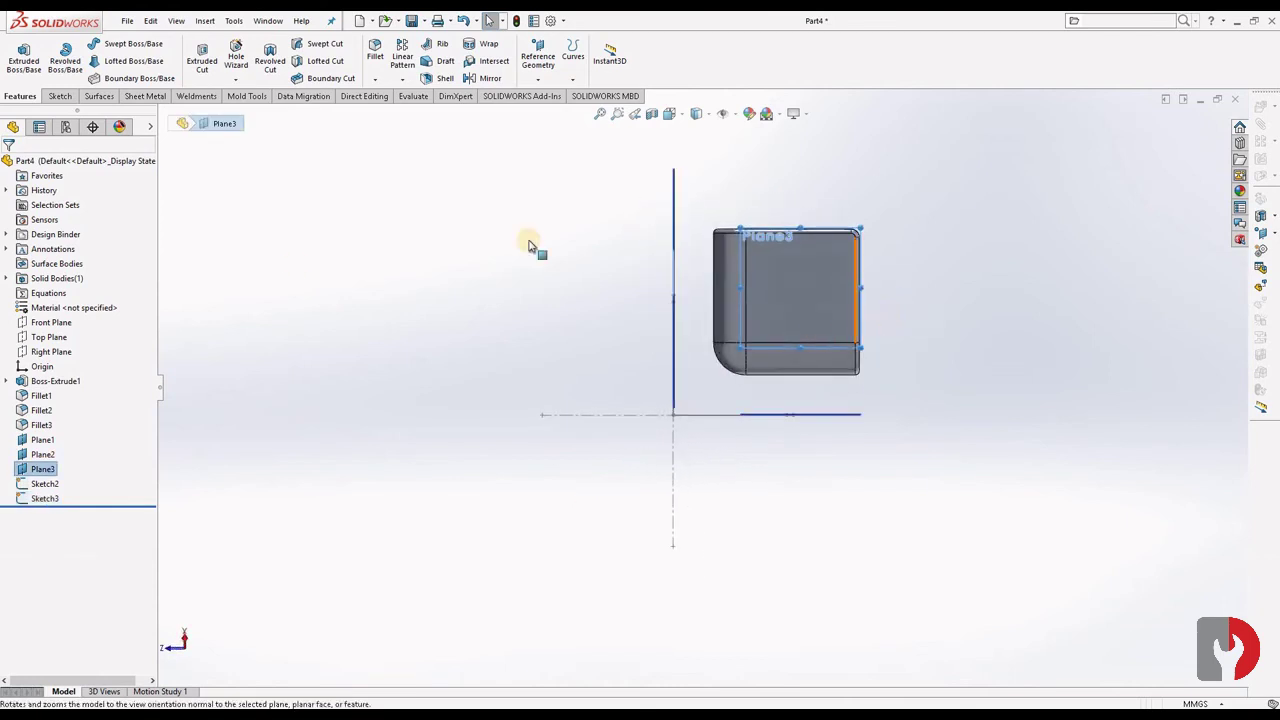
{"action": "right_click", "coordinate": [48, 472]}
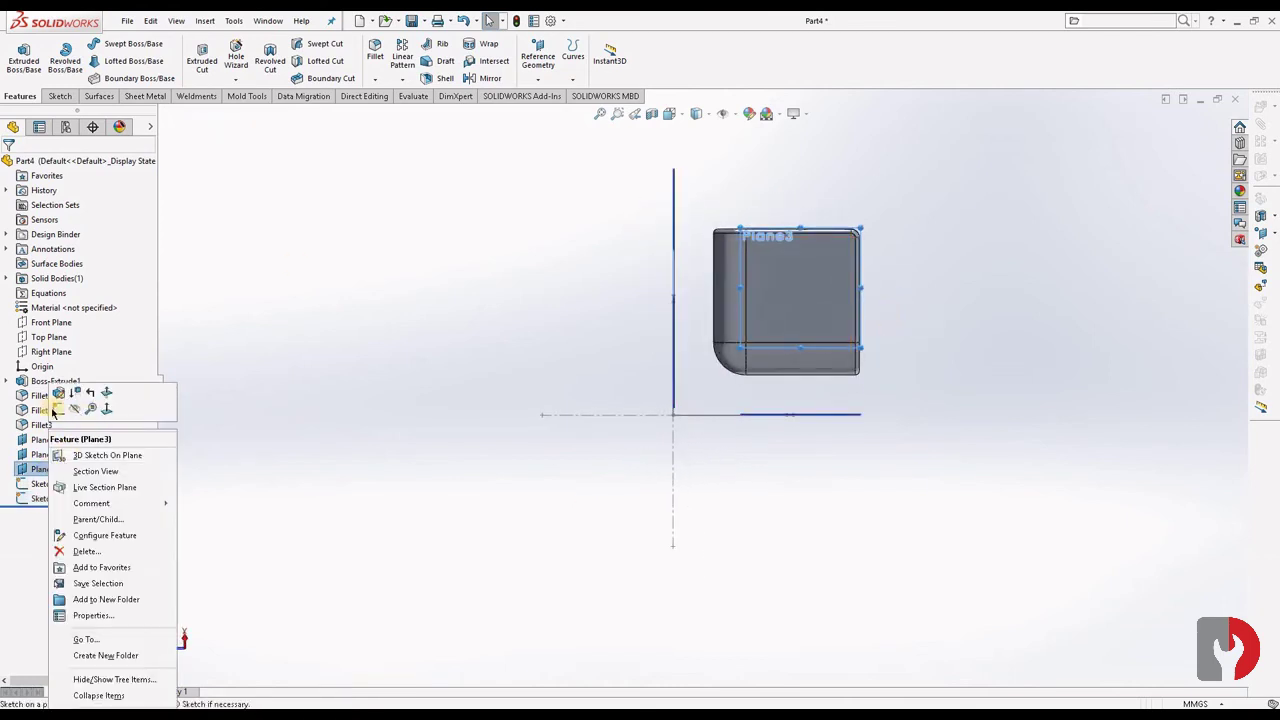
{"action": "left_click", "coordinate": [57, 407]}
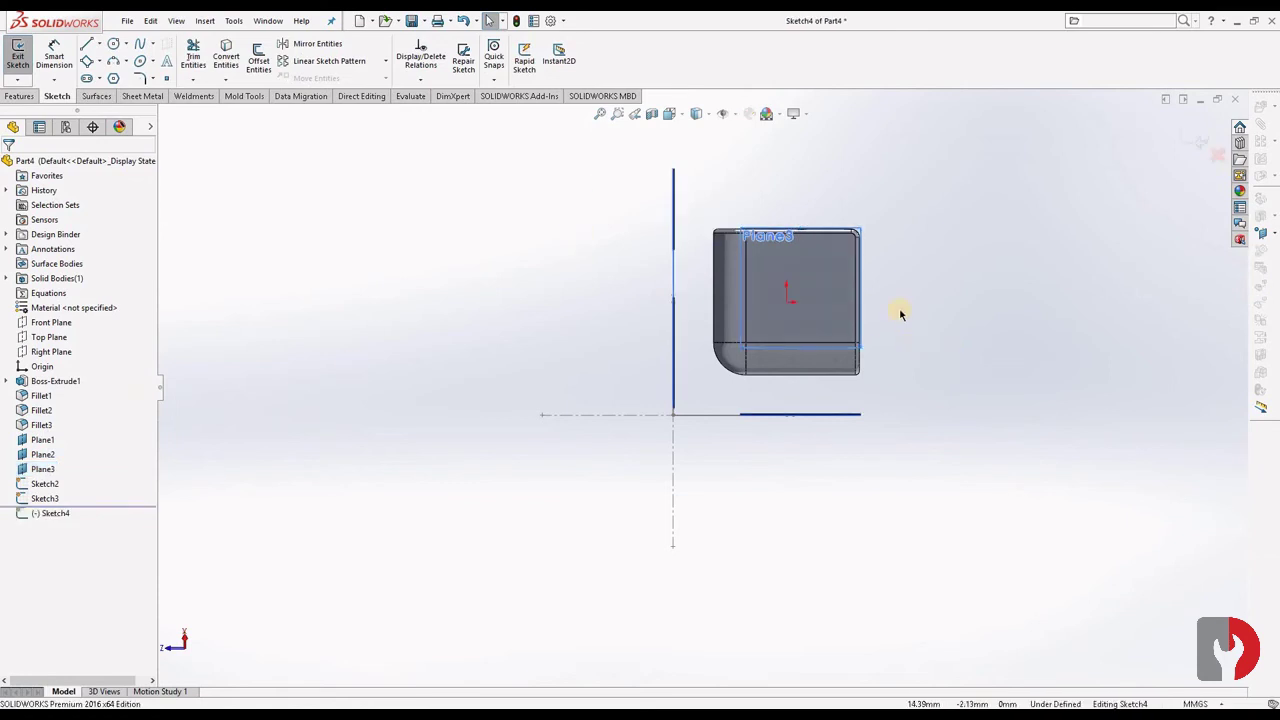
Draw a three-point arc from the vertical line to the horizontal line, radius 35 mm
{"action": "scroll", "coordinate": [900, 309], "scroll_direction": "down", "scroll_amount": 3}
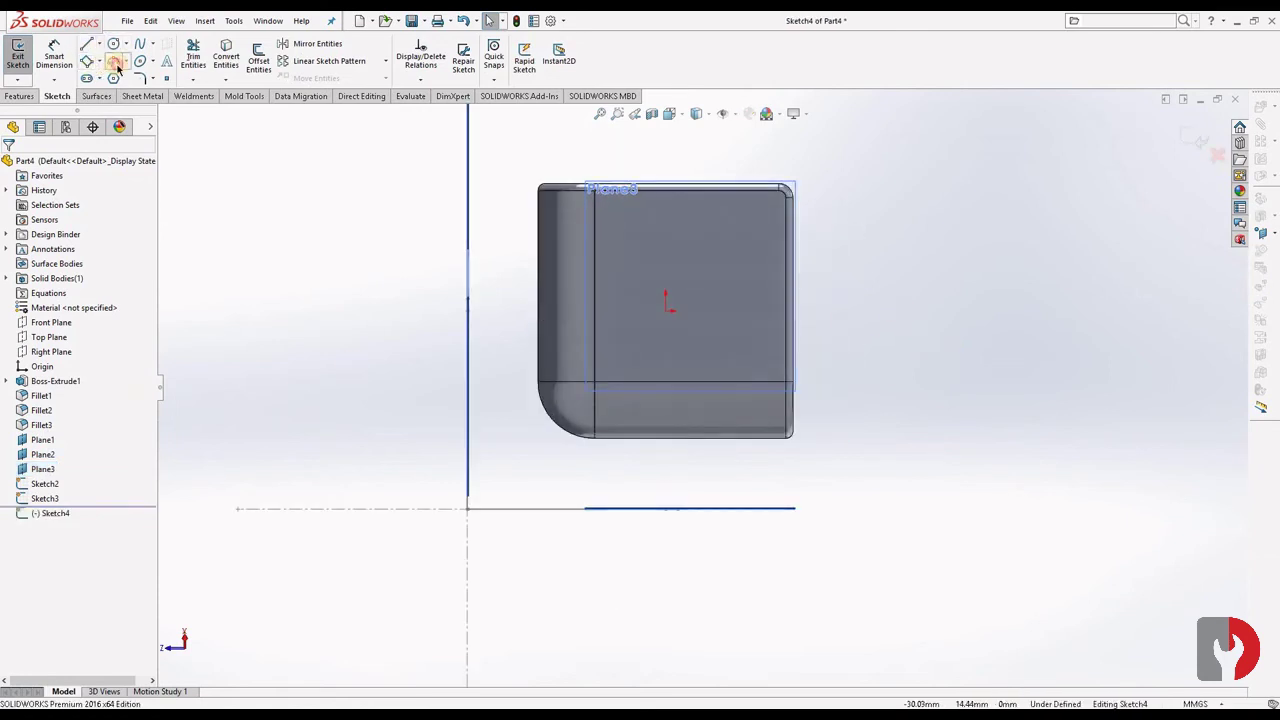
{"action": "left_click", "coordinate": [467, 281]}
{"action": "left_click", "coordinate": [665, 508]}
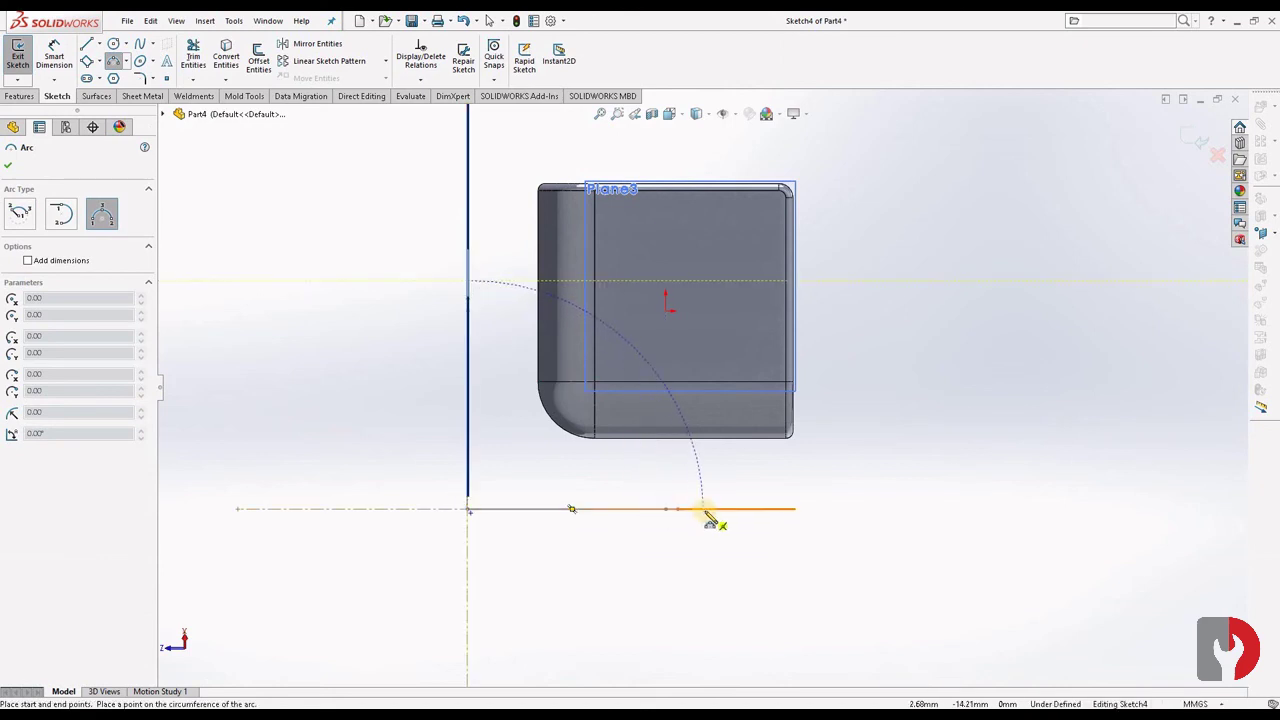
{"action": "left_click", "coordinate": [704, 509]}
{"action": "left_click", "coordinate": [629, 414]}
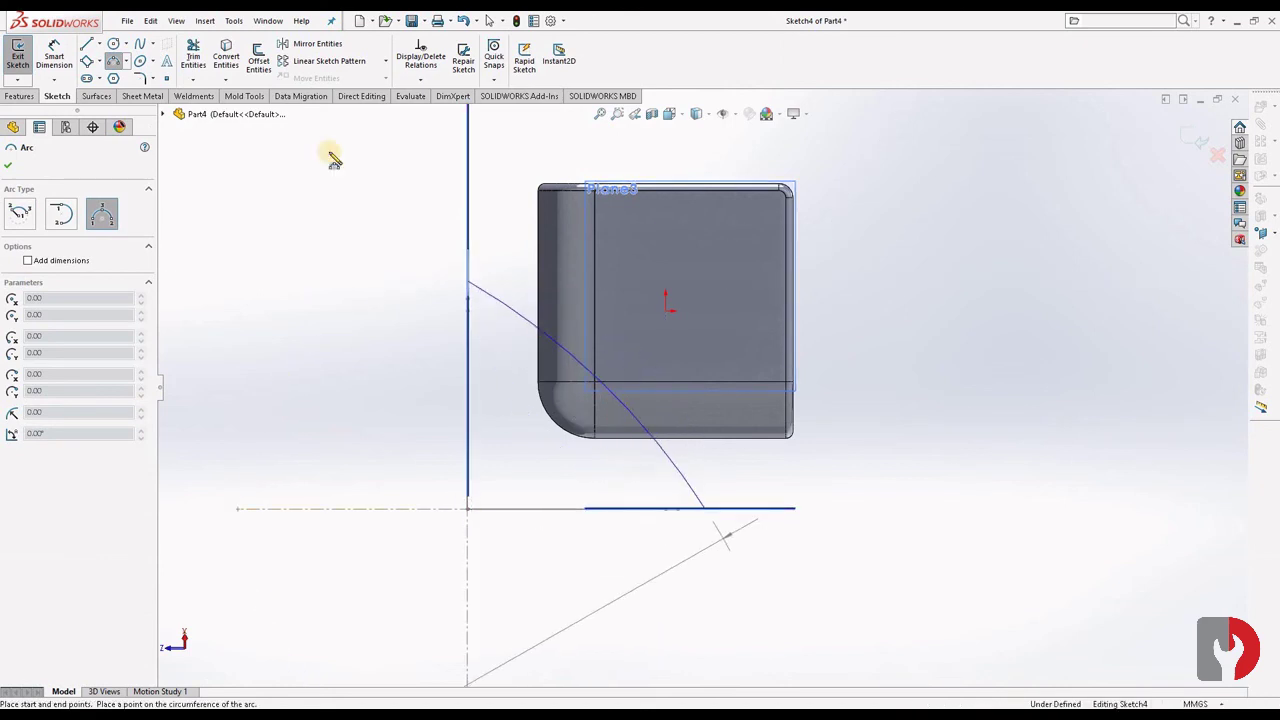
{"action": "key", "text": "Escape"}
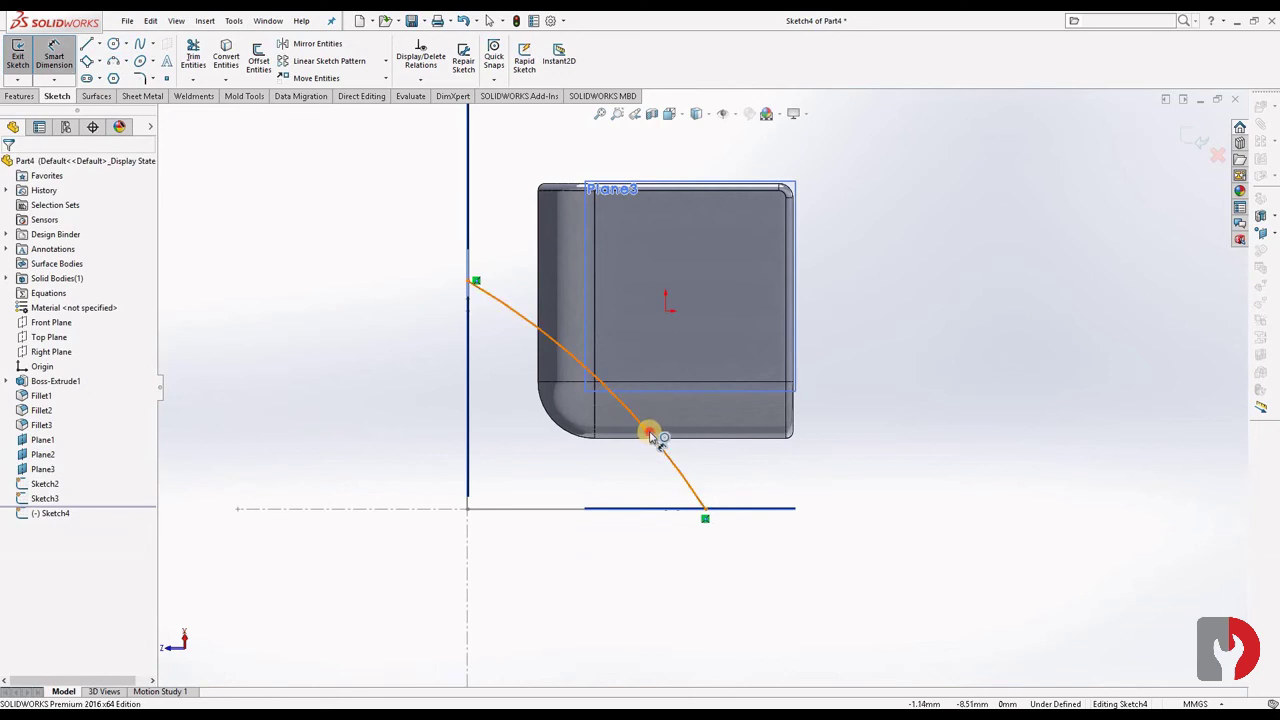
{"action": "left_click", "coordinate": [868, 428]}
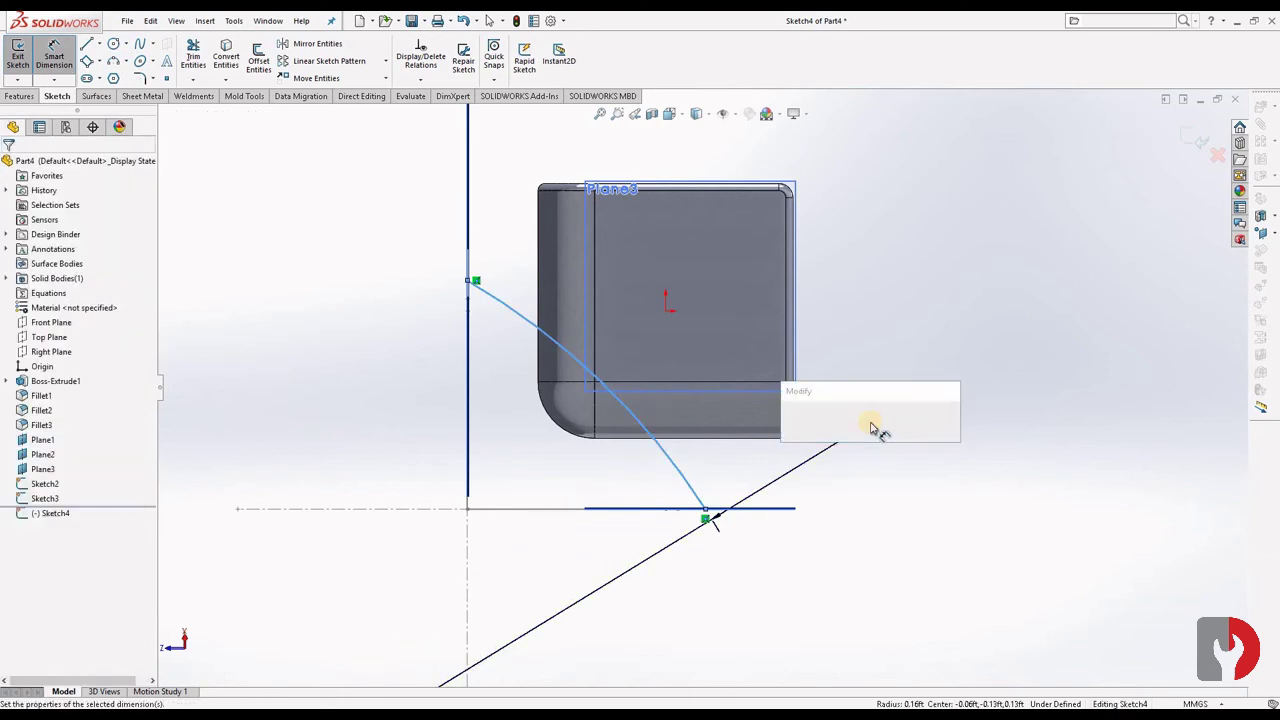
{"action": "type", "text": "35"}
{"action": "key", "text": "Return"}
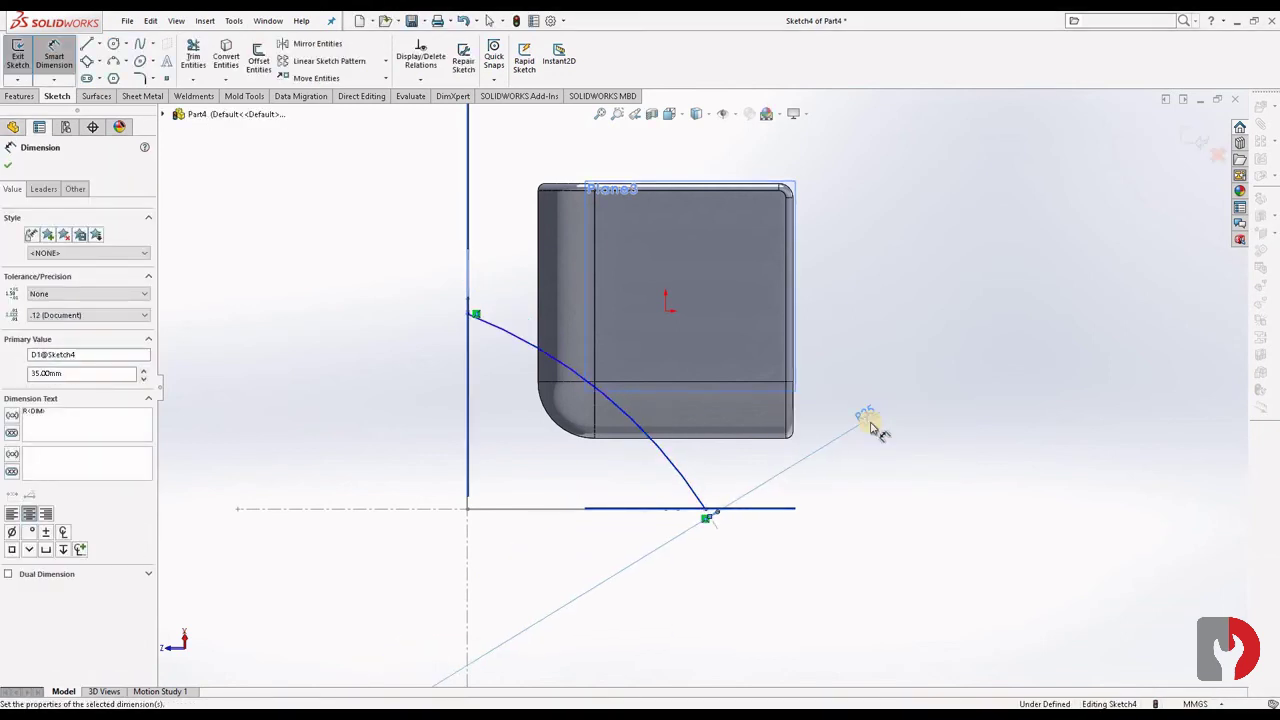
Draw a centerline from the sketch origin down-left past the part
{"action": "left_click", "coordinate": [100, 45]}
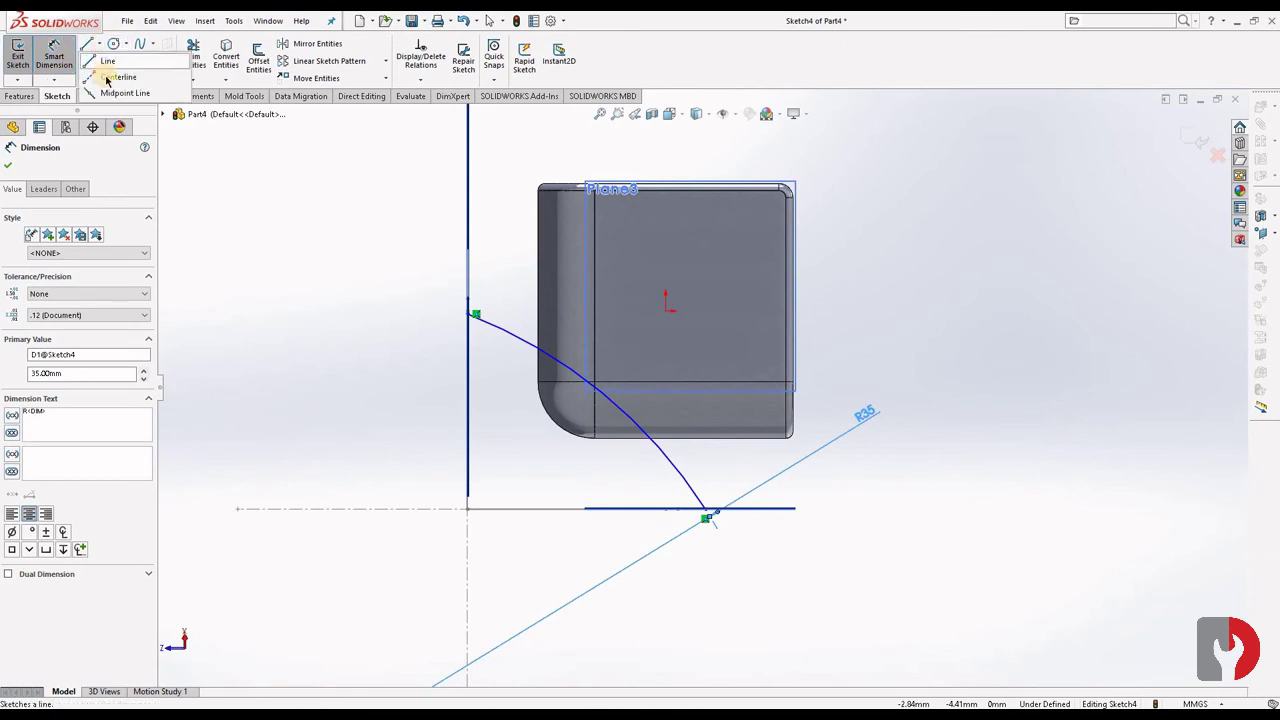
{"action": "left_click", "coordinate": [112, 85]}
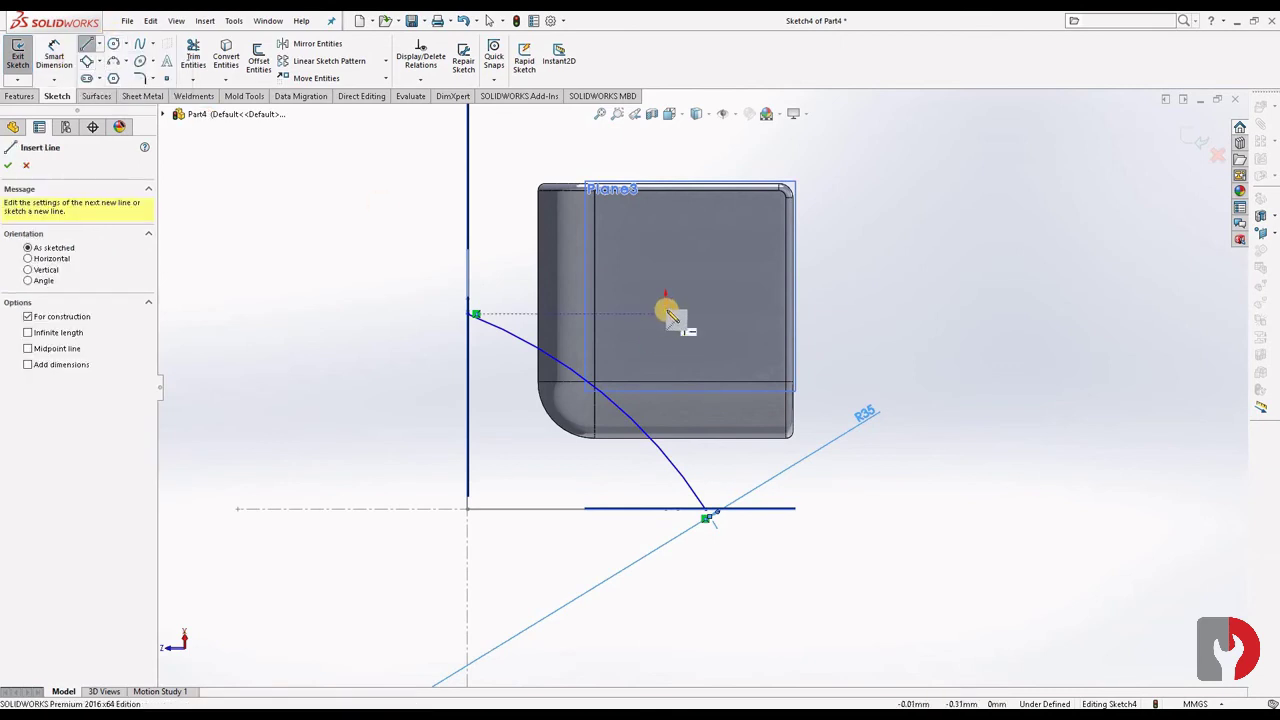
{"action": "left_click", "coordinate": [666, 311]}
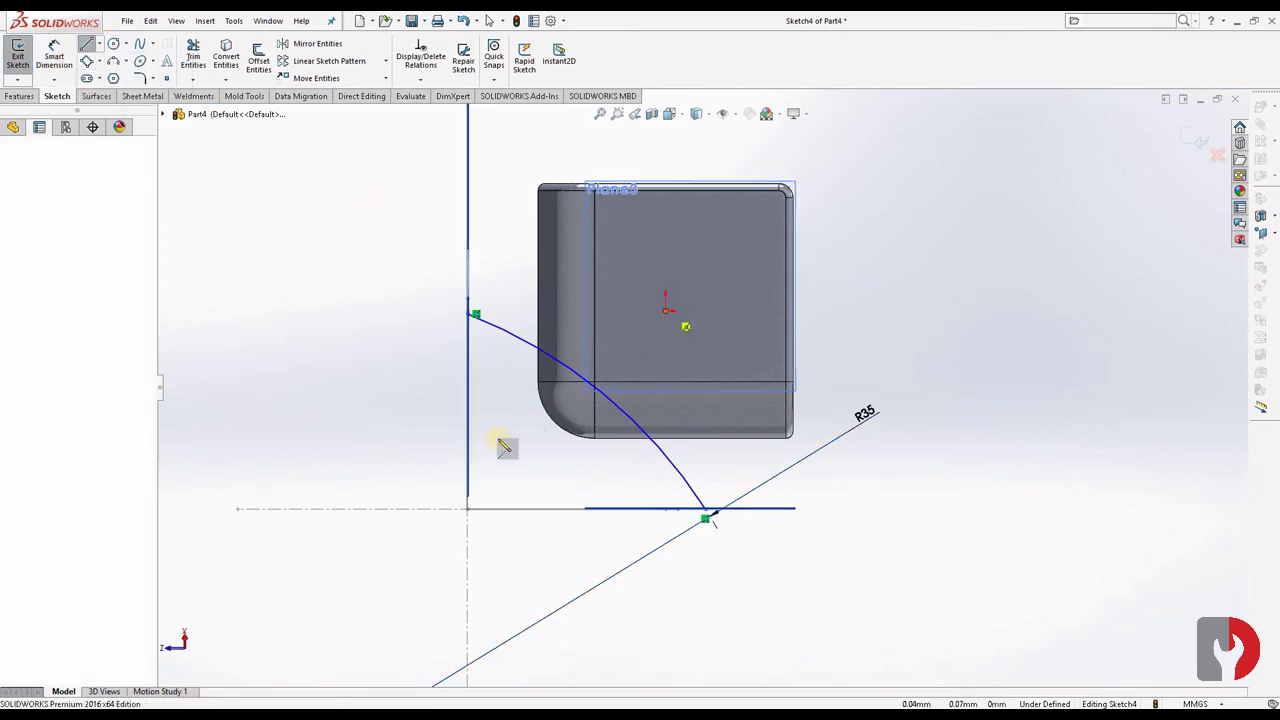
{"action": "left_click", "coordinate": [270, 668]}
{"action": "key", "text": "Escape"}
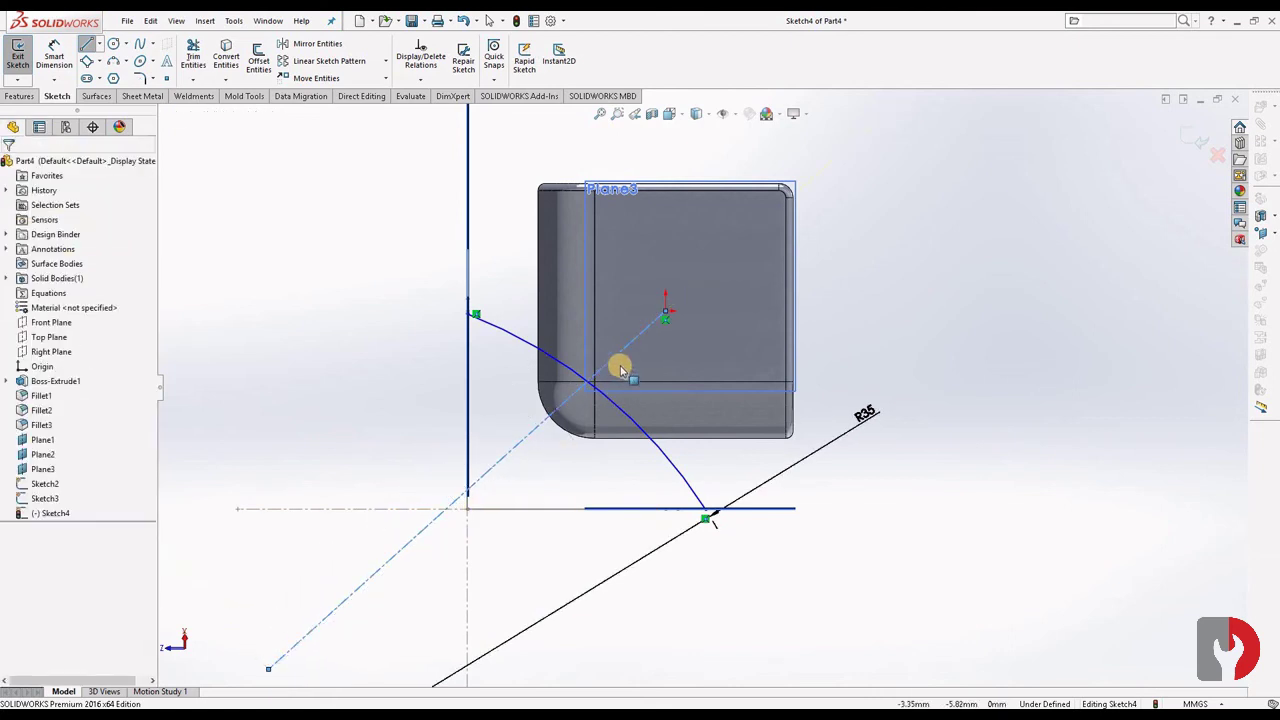
Make the diagonal centerline coincident with the fillet corner vertex
{"action": "left_click", "coordinate": [596, 385]}
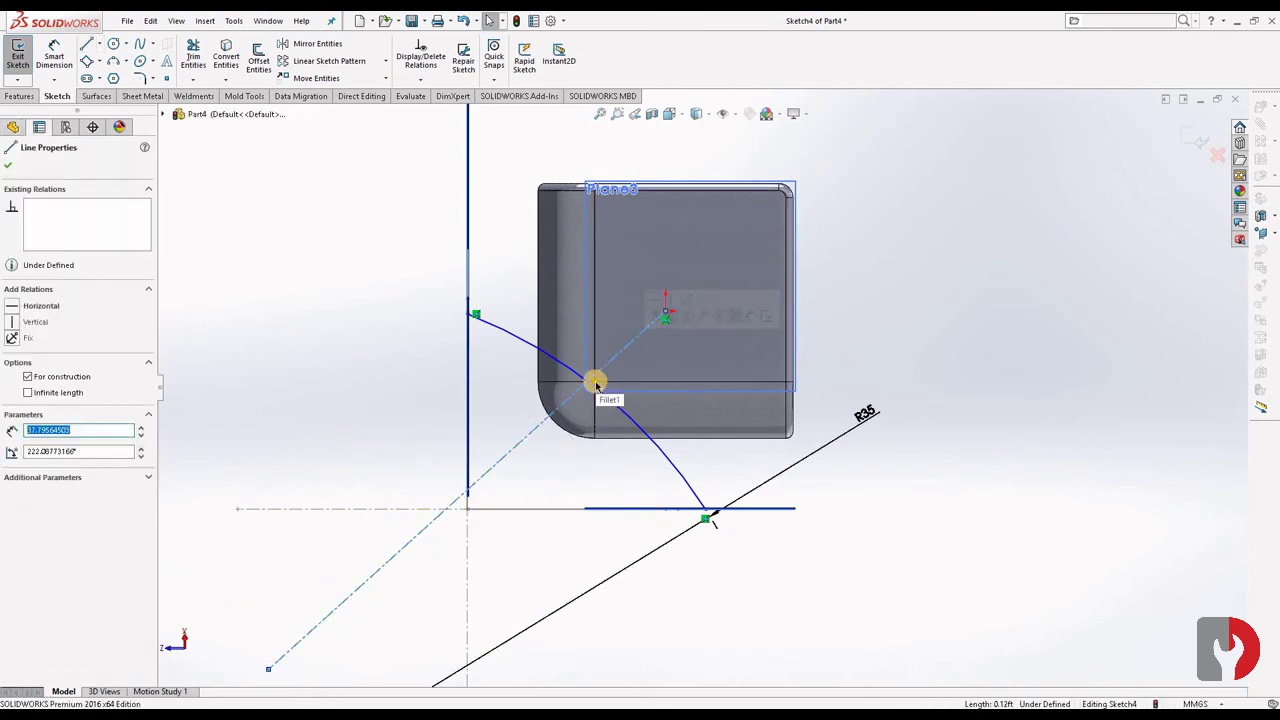
{"action": "left_click", "coordinate": [595, 383], "text": "ctrl"}
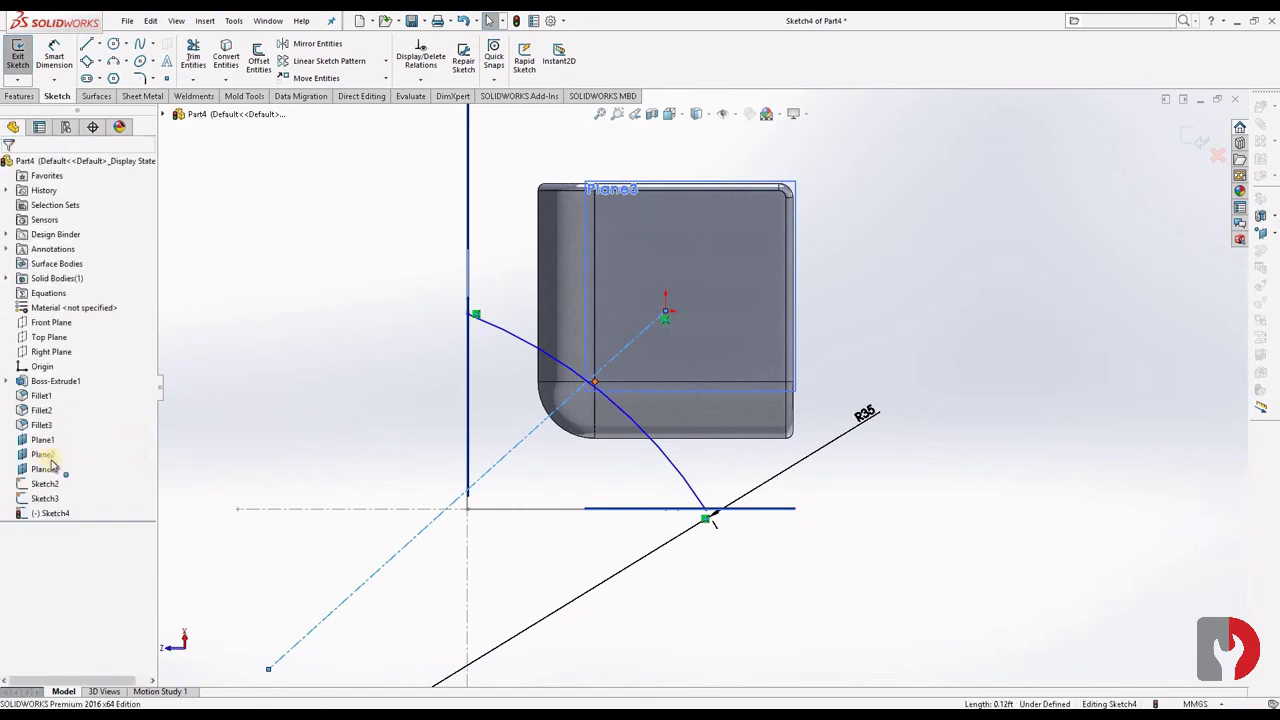
{"action": "left_click", "coordinate": [10, 397]}
{"action": "left_click", "coordinate": [543, 540]}
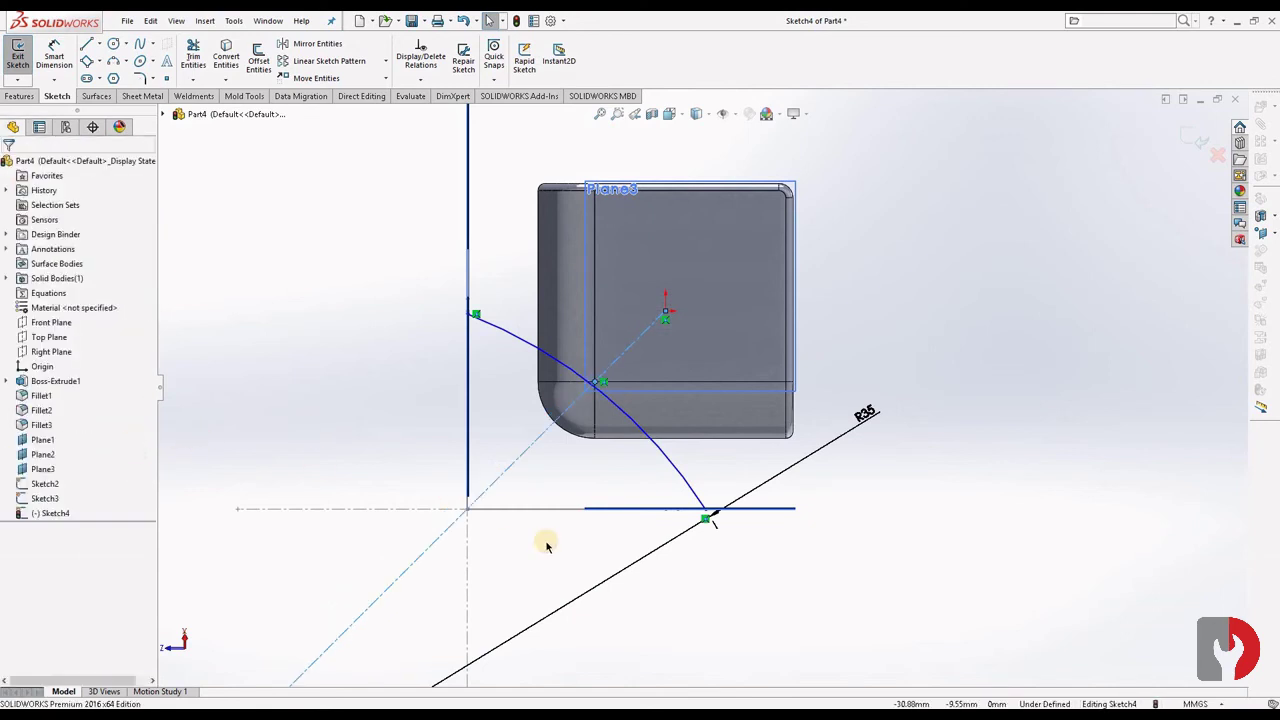
Merge the centerline's lower endpoint with the R35 line's lower endpoint
{"action": "scroll", "coordinate": [543, 545], "scroll_direction": "up", "scroll_amount": 3}
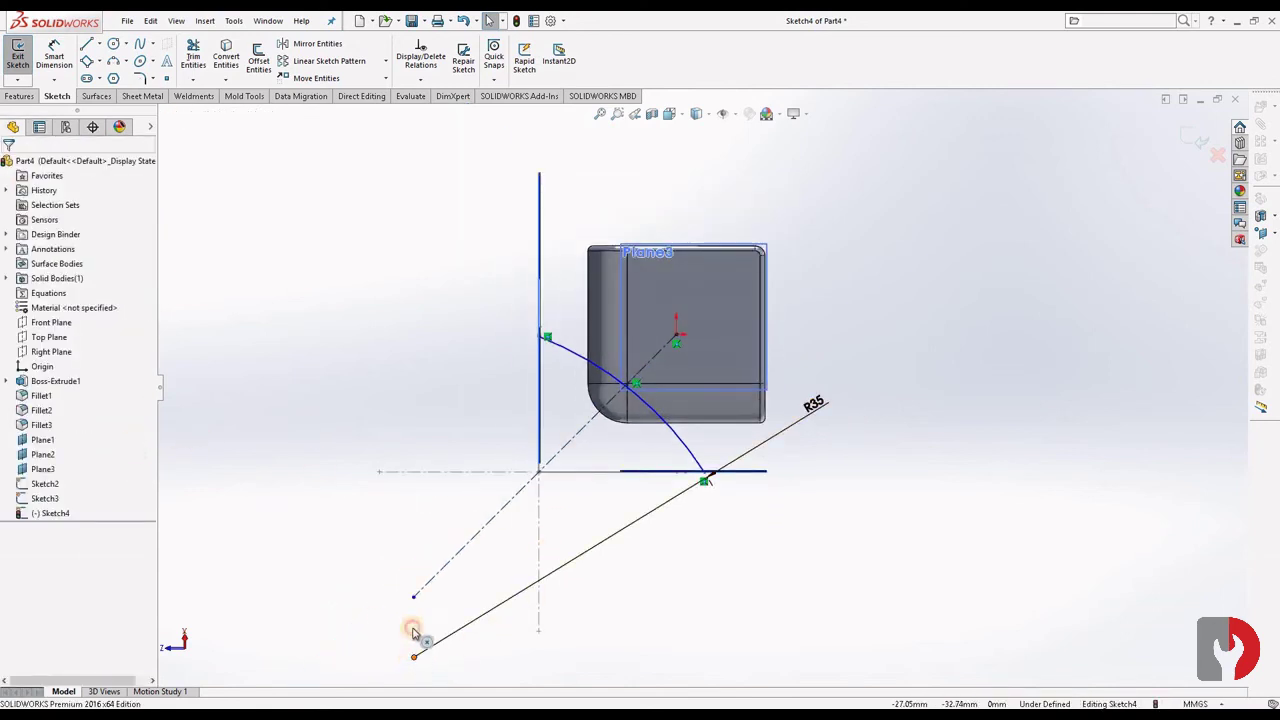
{"action": "left_click", "coordinate": [414, 597]}
{"action": "left_click", "coordinate": [414, 657], "text": "ctrl"}
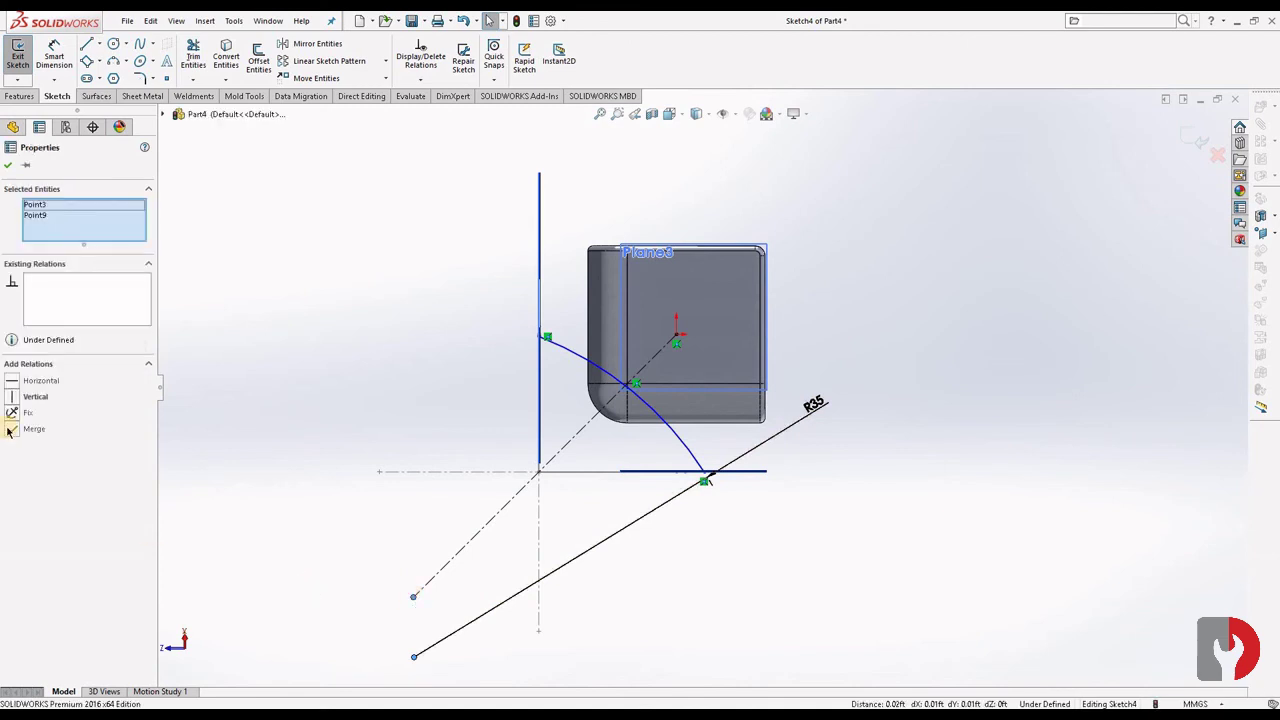
{"action": "left_click", "coordinate": [90, 443]}
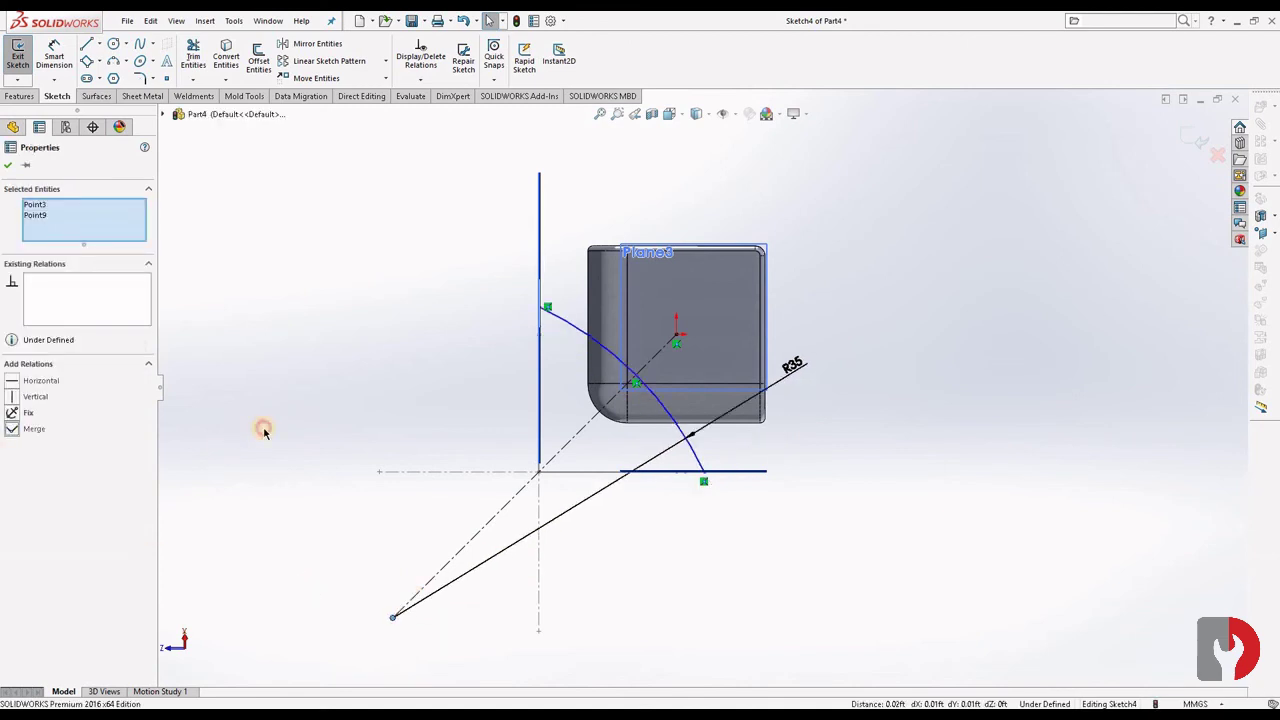
Dimension the merged endpoint at 54 mm and exit Sketch4
{"action": "left_click", "coordinate": [54, 55]}
{"action": "scroll", "coordinate": [808, 214], "scroll_direction": "down", "scroll_amount": 3}
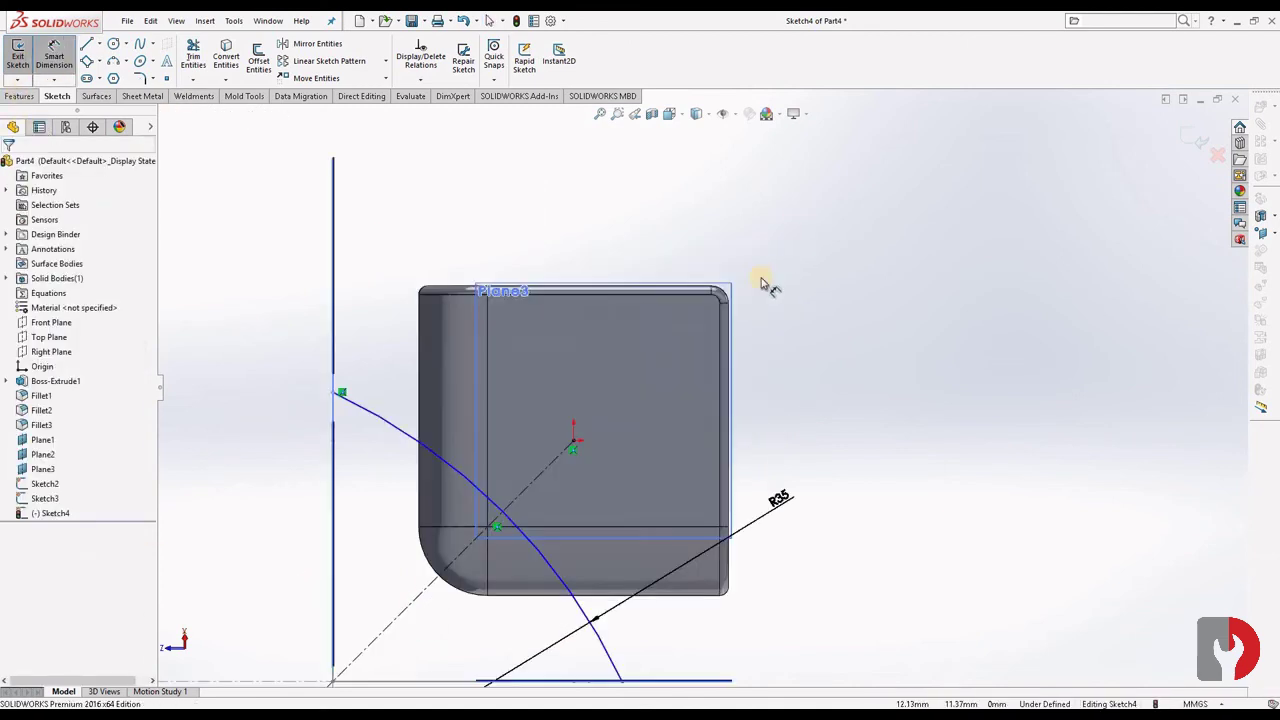
{"action": "scroll", "coordinate": [762, 283], "scroll_direction": "down", "scroll_amount": 3}
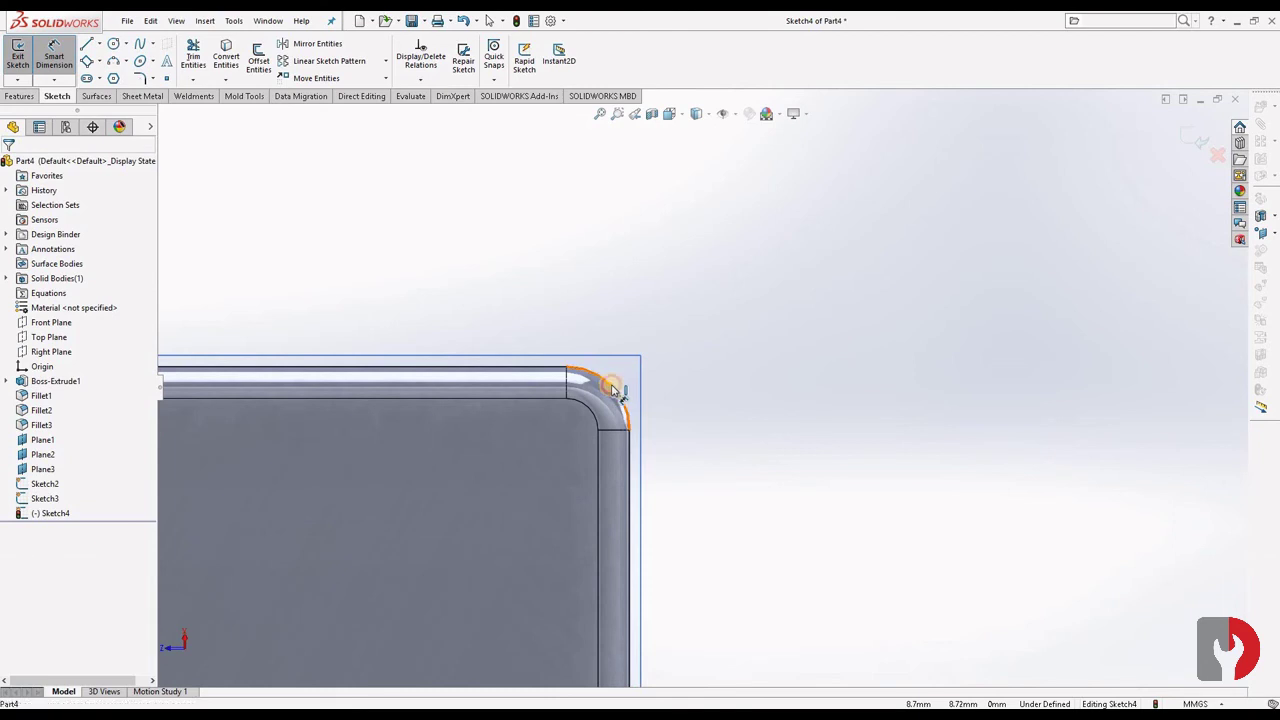
{"action": "scroll", "coordinate": [608, 440], "scroll_direction": "up", "scroll_amount": 3}
{"action": "scroll", "coordinate": [560, 500], "scroll_direction": "up", "scroll_amount": 2}
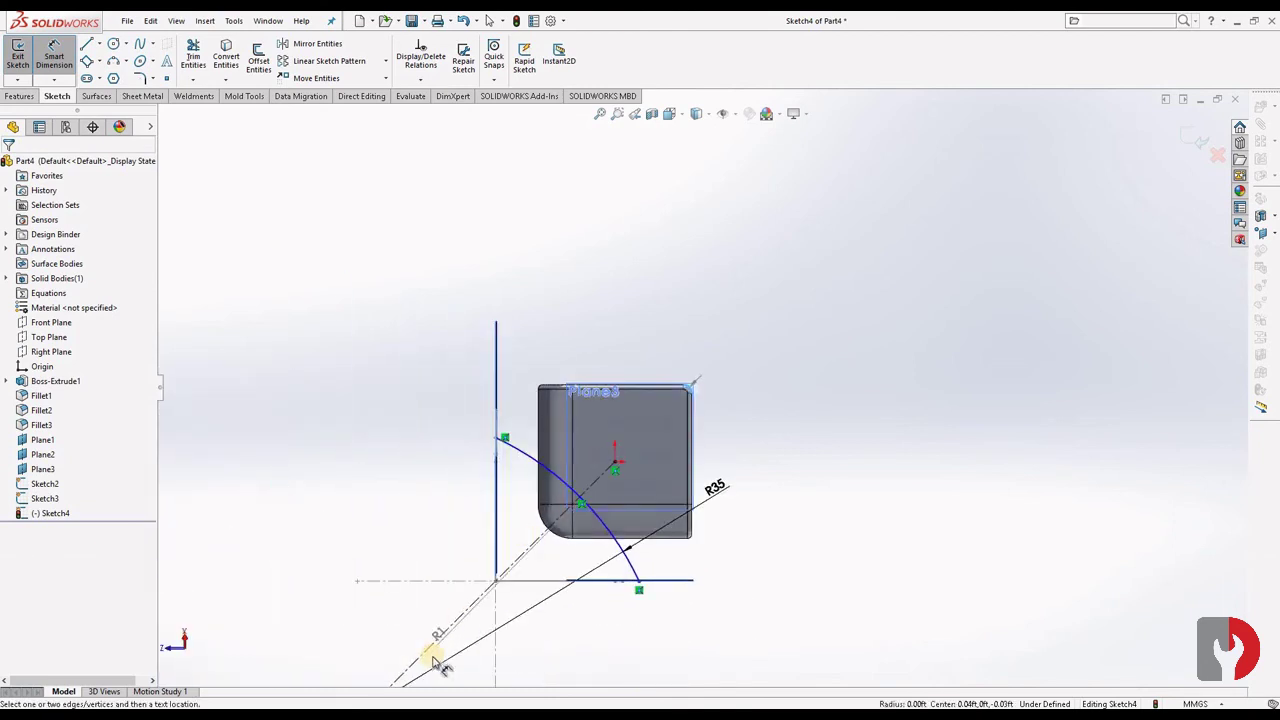
{"action": "key", "text": "f"}
{"action": "scroll", "coordinate": [623, 491], "scroll_direction": "down", "scroll_amount": 2}
{"action": "scroll", "coordinate": [660, 428], "scroll_direction": "down", "scroll_amount": 2}
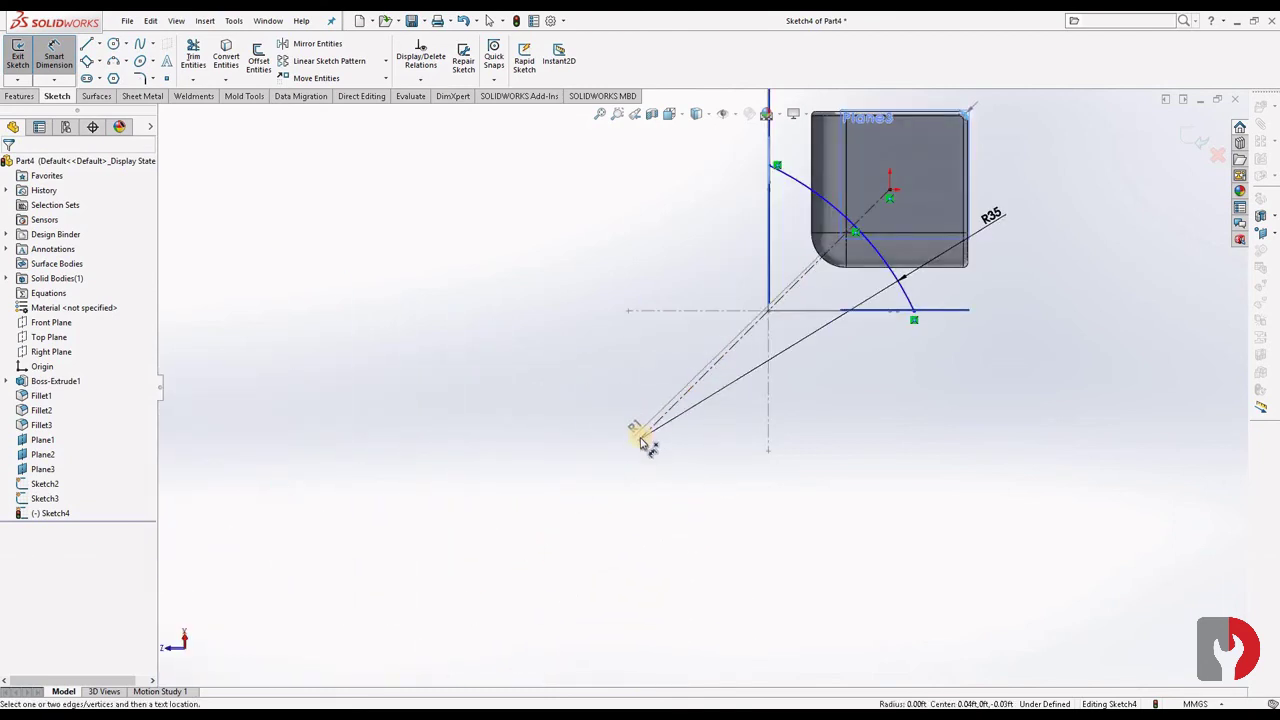
{"action": "left_click", "coordinate": [640, 440]}
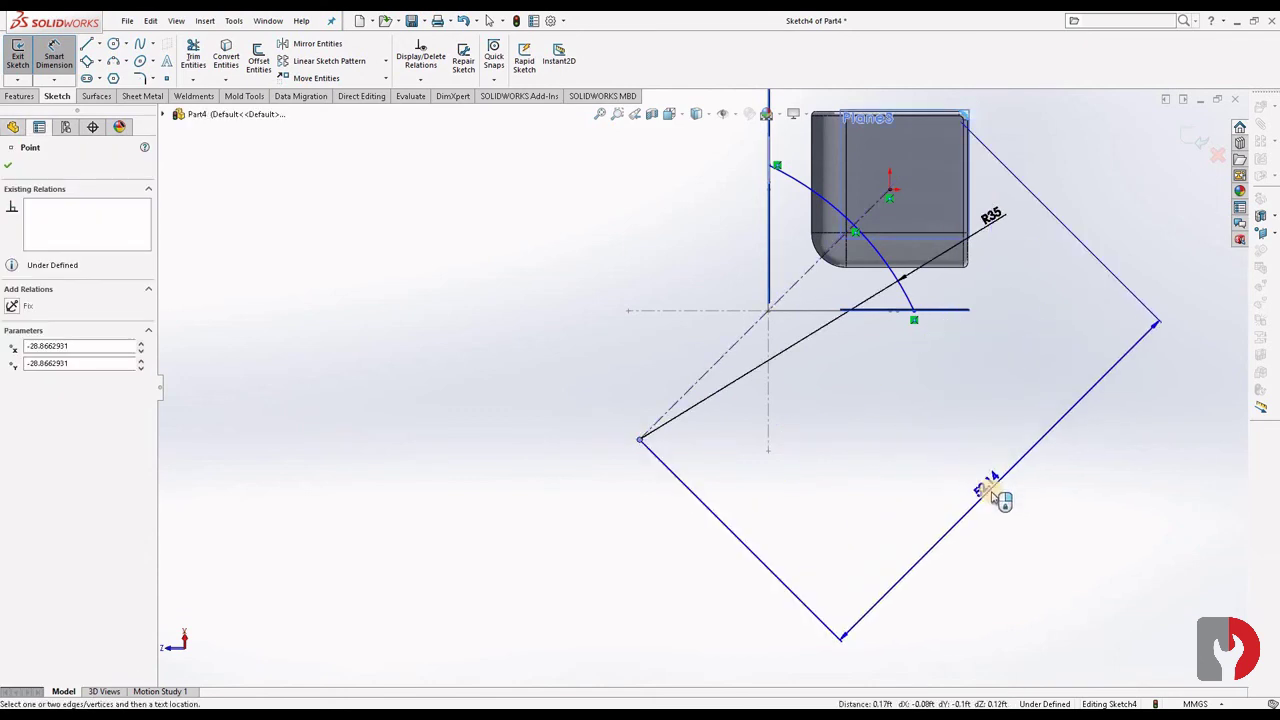
{"action": "left_click", "coordinate": [986, 490]}
{"action": "left_click", "coordinate": [988, 491]}
{"action": "type", "text": "54"}
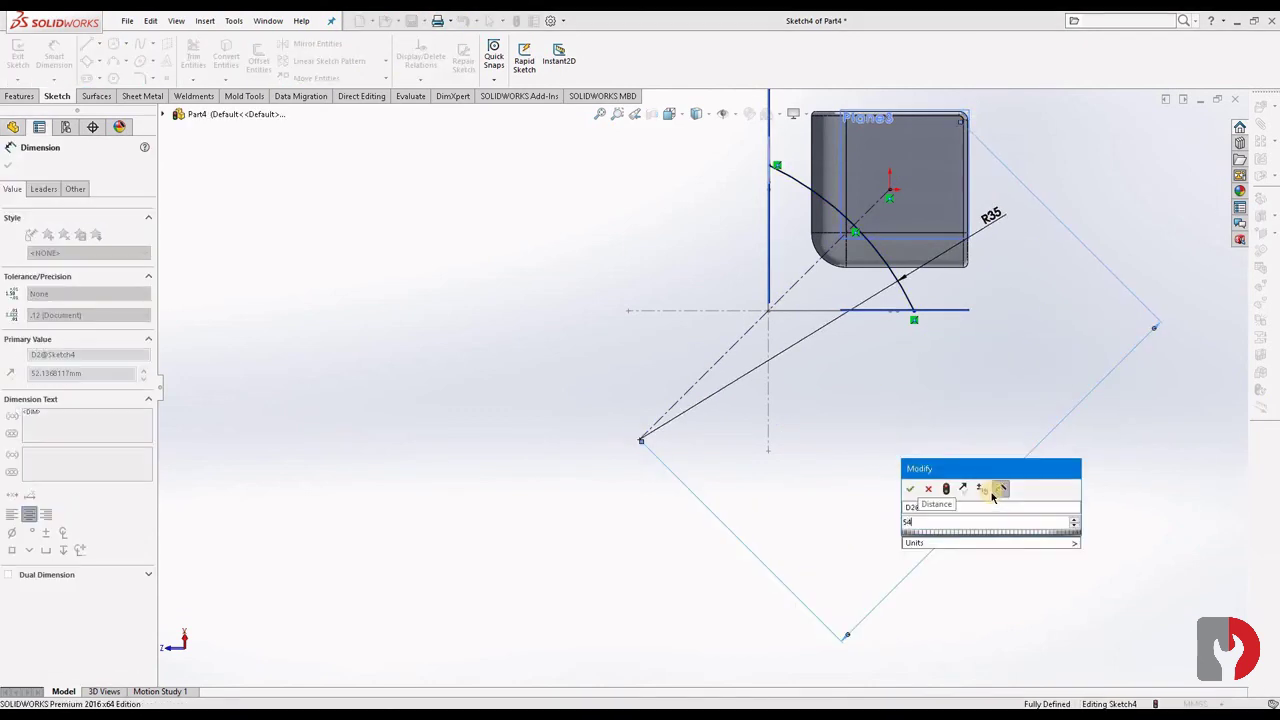
{"action": "key", "text": "Return"}
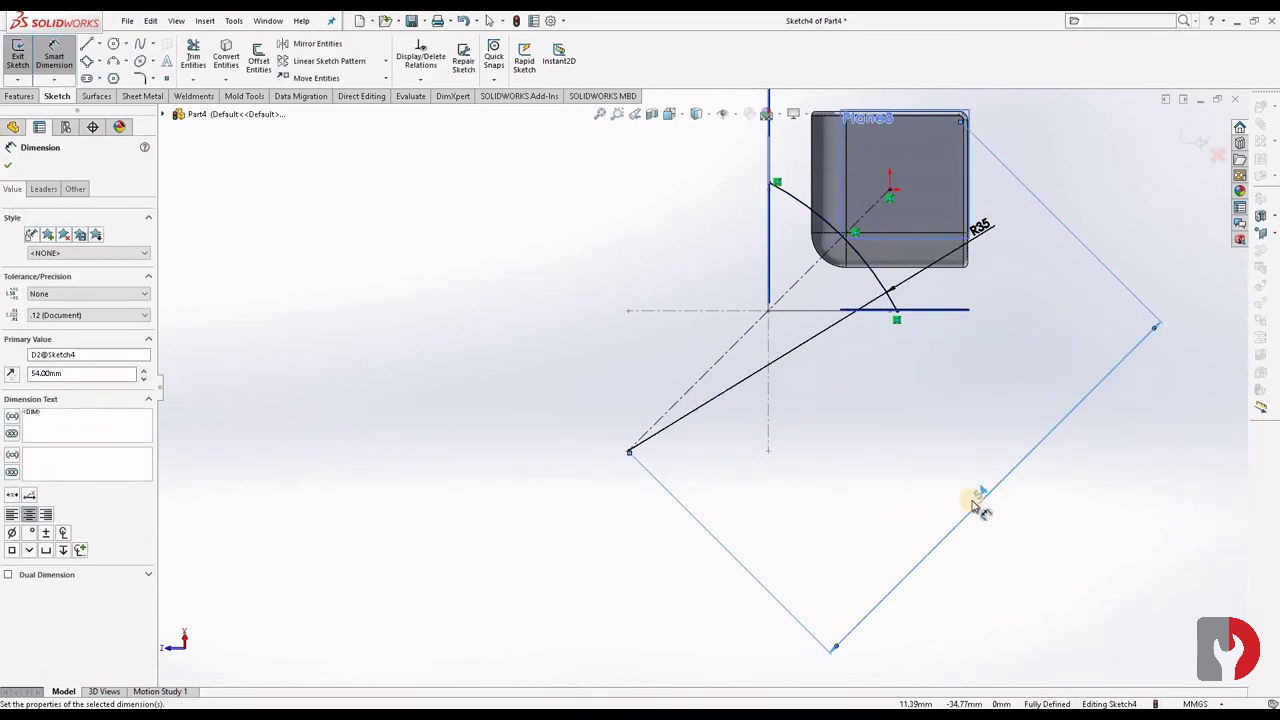
{"action": "key", "text": "z"}
{"action": "key", "text": "ctrl+b"}
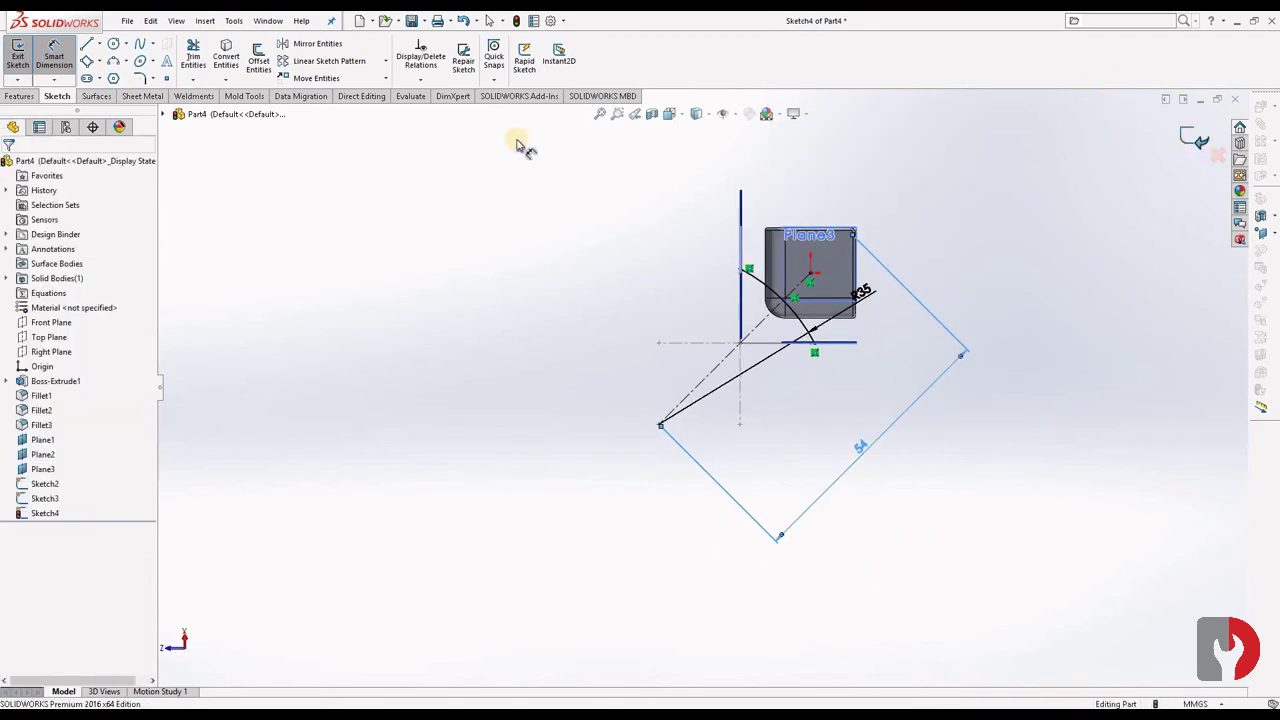
Build a boundary surface with Sketch4 in Direction 1 and the Sketch2 and Sketch3 arcs in Direction 2
{"action": "left_click", "coordinate": [97, 96]}
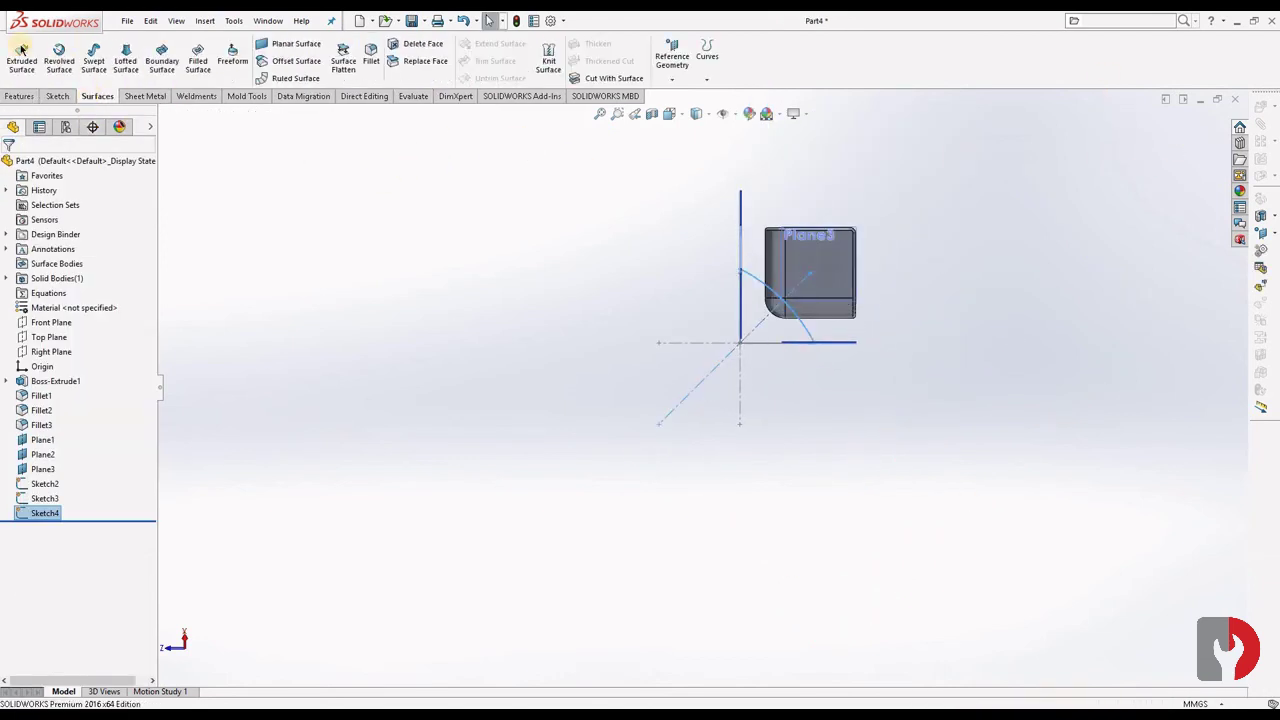
{"action": "left_click", "coordinate": [160, 58]}
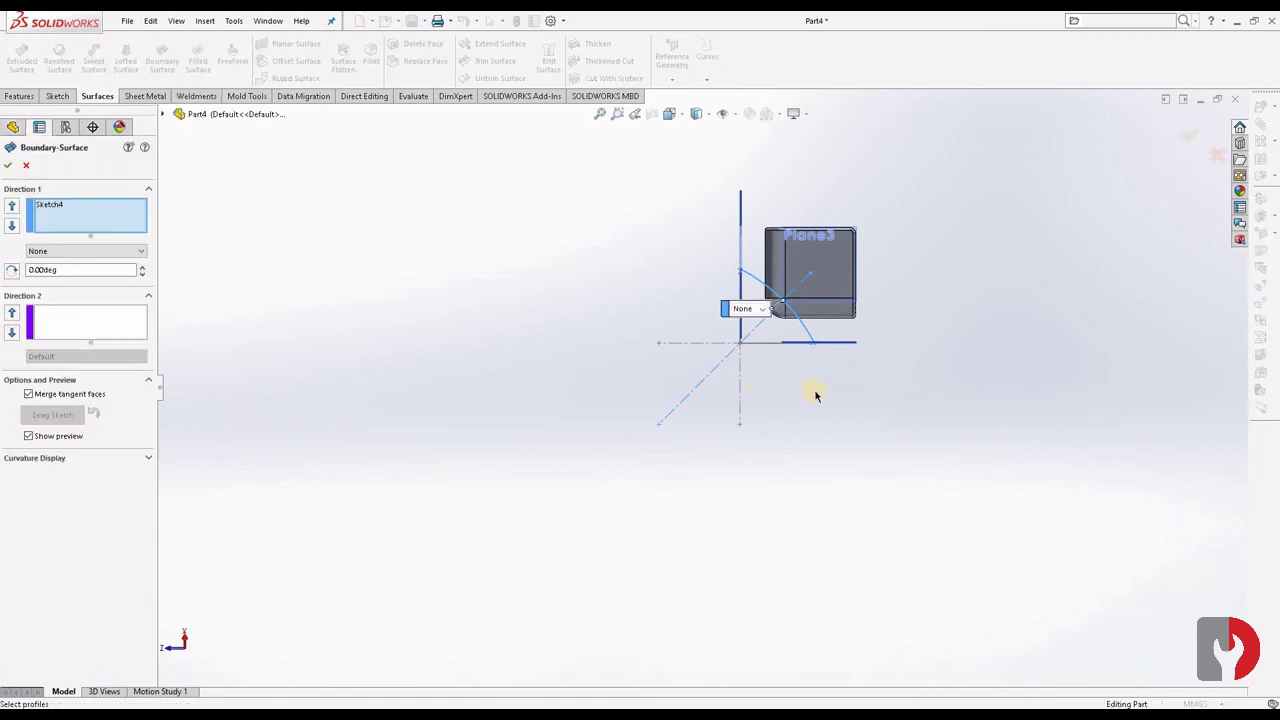
{"action": "mouse_move", "coordinate": [798, 370]}
{"action": "middle_mouse_down"}
{"action": "mouse_move", "coordinate": [757, 423]}
{"action": "mouse_move", "coordinate": [714, 446]}
{"action": "mouse_move", "coordinate": [740, 434]}
{"action": "mouse_move", "coordinate": [857, 452]}
{"action": "middle_mouse_up"}
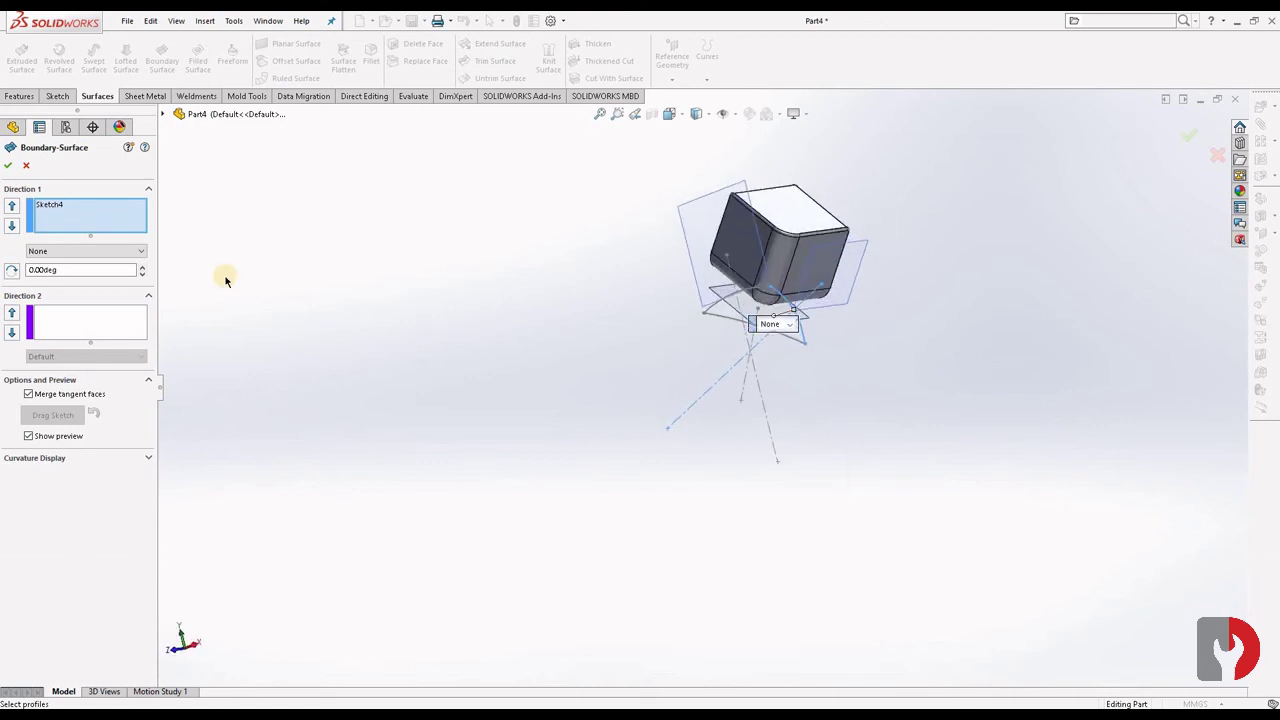
{"action": "left_click", "coordinate": [120, 323]}
{"action": "scroll", "coordinate": [737, 298], "scroll_direction": "down", "scroll_amount": 3}
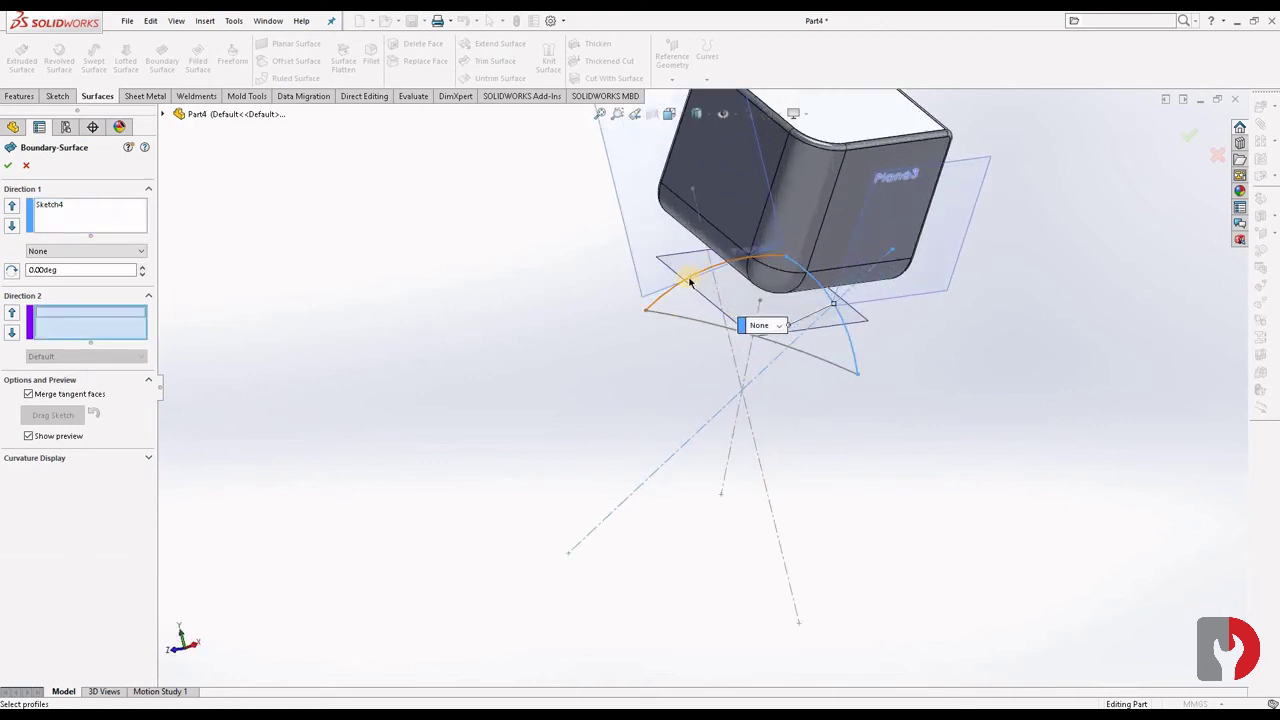
{"action": "left_click", "coordinate": [689, 281]}
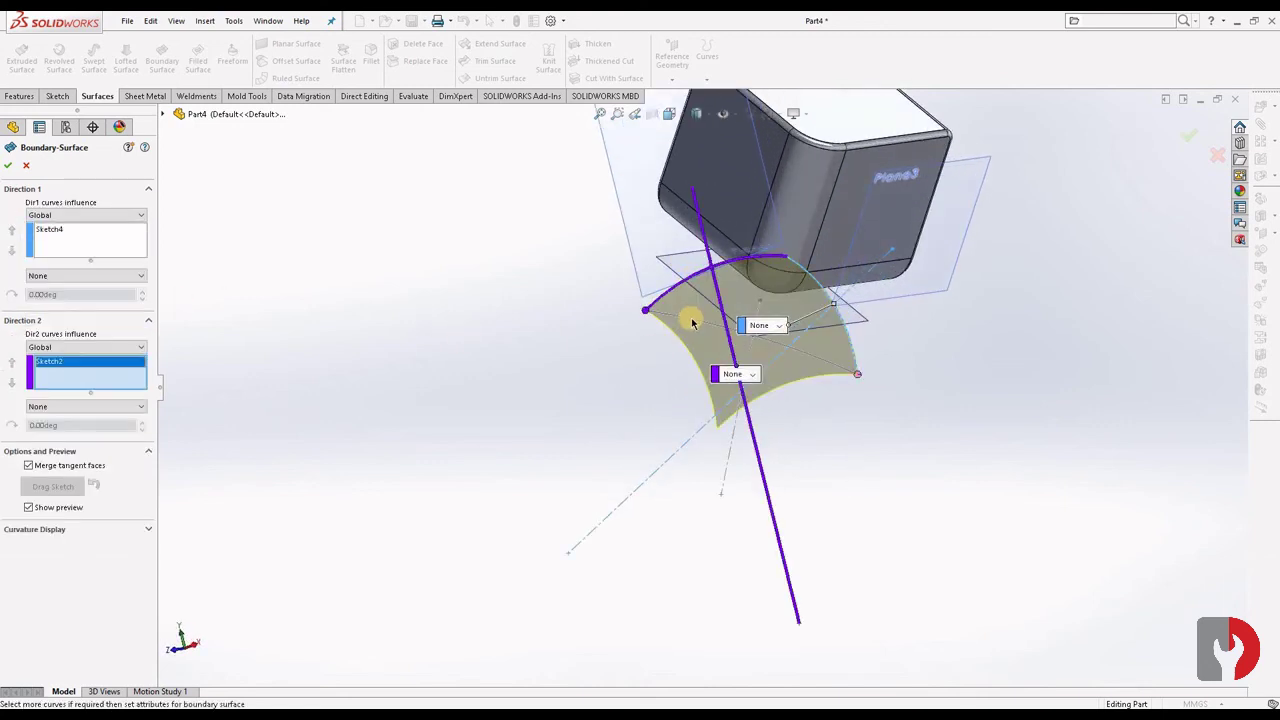
{"action": "left_click", "coordinate": [698, 323]}
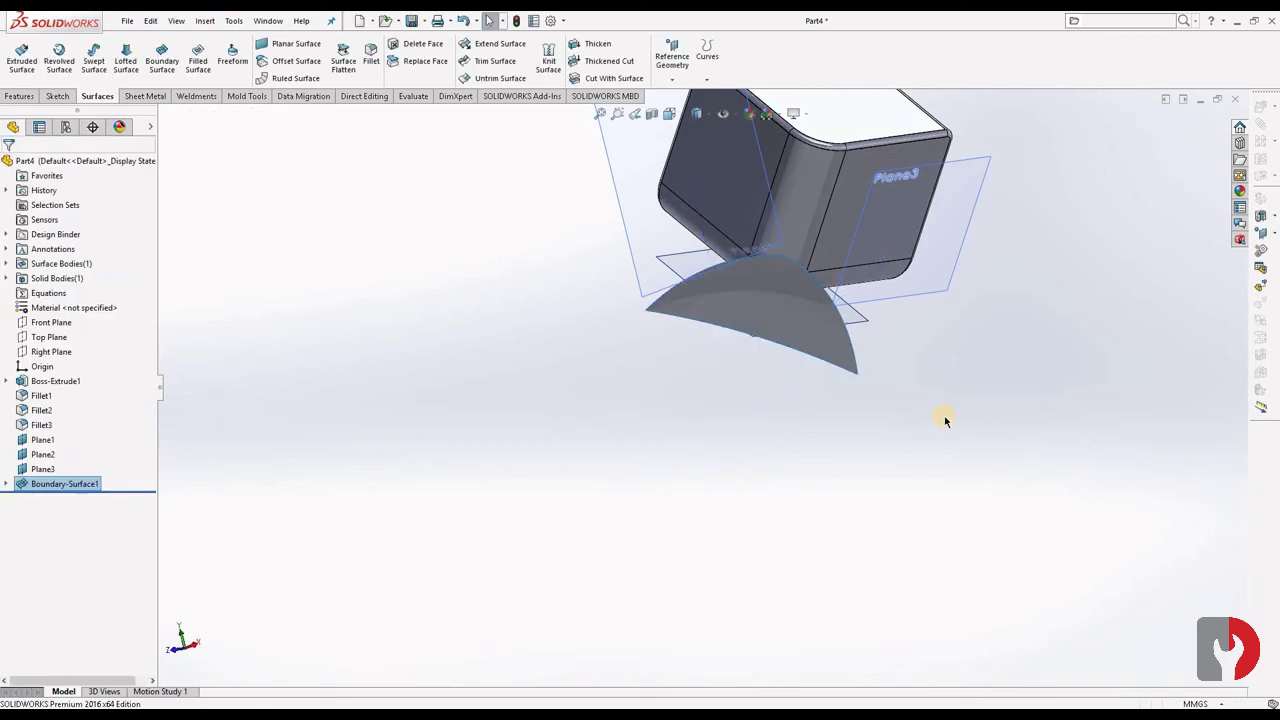
Orbit the model to inspect Boundary-Surface1 beneath the filleted cube from two sides
{"action": "mouse_move", "coordinate": [944, 420]}
{"action": "middle_mouse_down"}
{"action": "mouse_move", "coordinate": [823, 429]}
{"action": "mouse_move", "coordinate": [850, 418]}
{"action": "middle_mouse_up"}
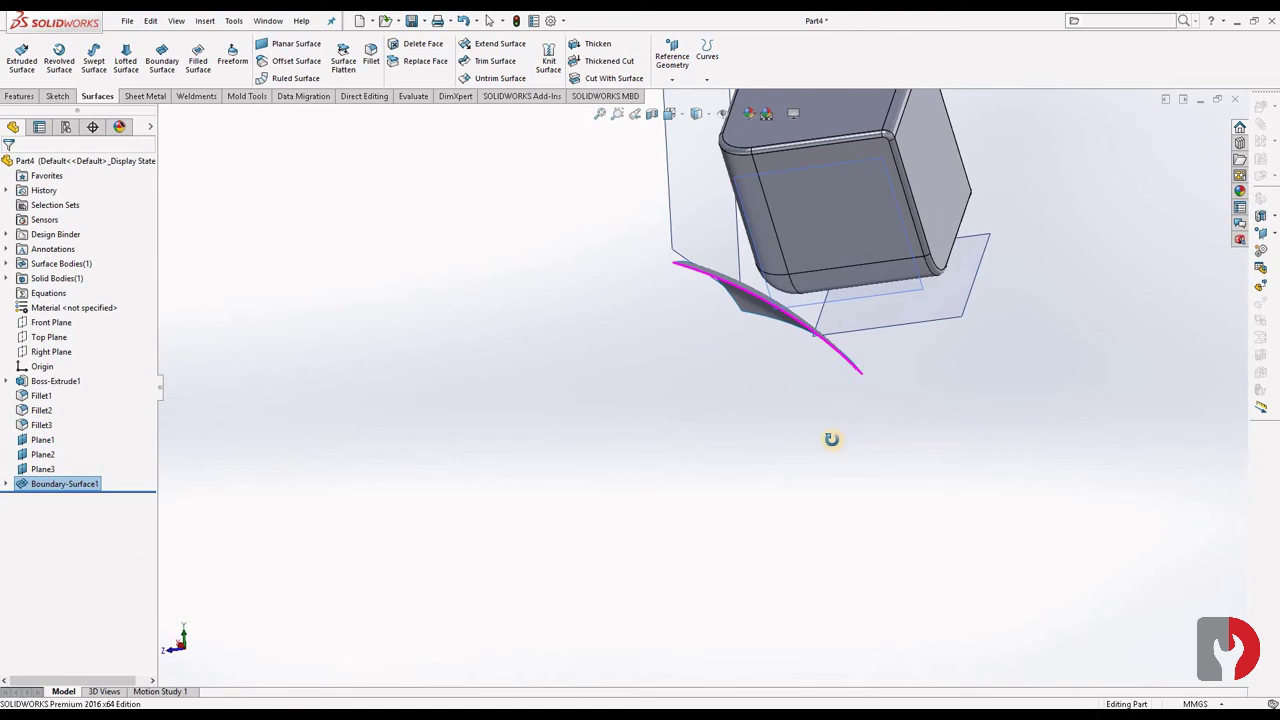
{"action": "mouse_move", "coordinate": [831, 439]}
{"action": "middle_mouse_down"}
{"action": "mouse_move", "coordinate": [935, 409]}
{"action": "mouse_move", "coordinate": [799, 309]}
{"action": "mouse_move", "coordinate": [871, 263]}
{"action": "mouse_move", "coordinate": [914, 306]}
{"action": "mouse_move", "coordinate": [791, 386]}
{"action": "mouse_move", "coordinate": [874, 354]}
{"action": "mouse_move", "coordinate": [886, 391]}
{"action": "mouse_move", "coordinate": [956, 220]}
{"action": "middle_mouse_up"}
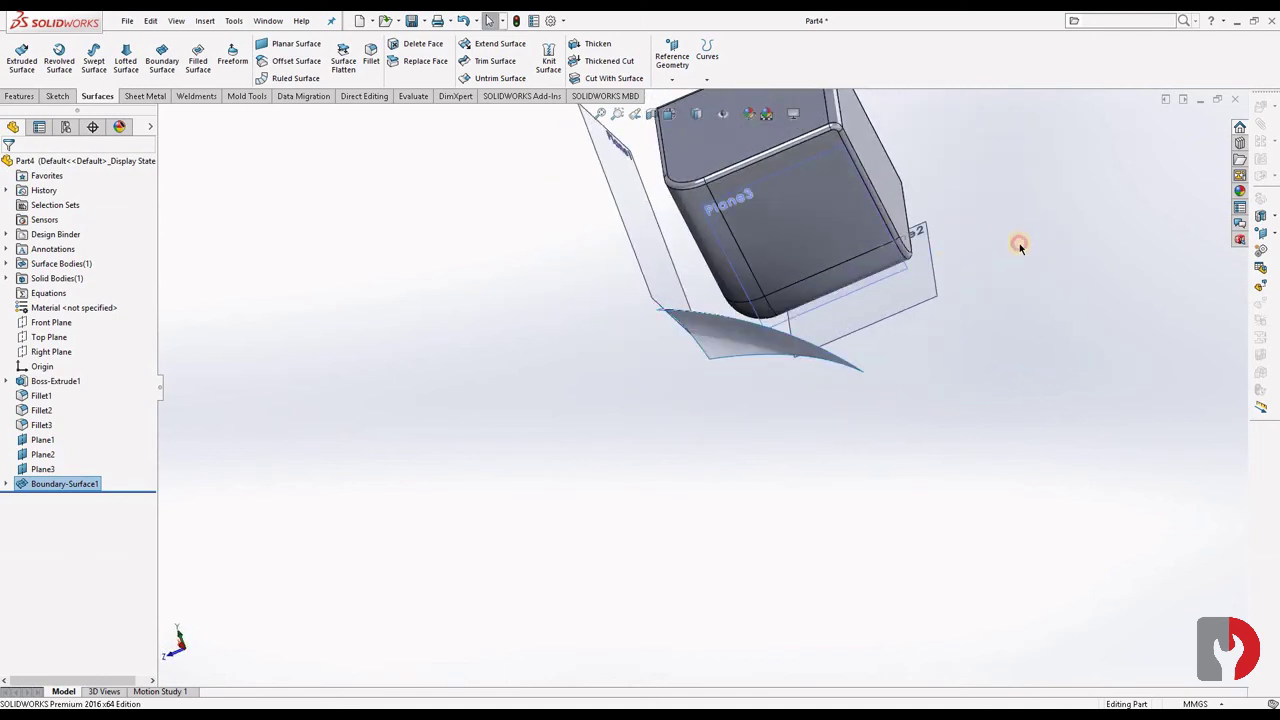
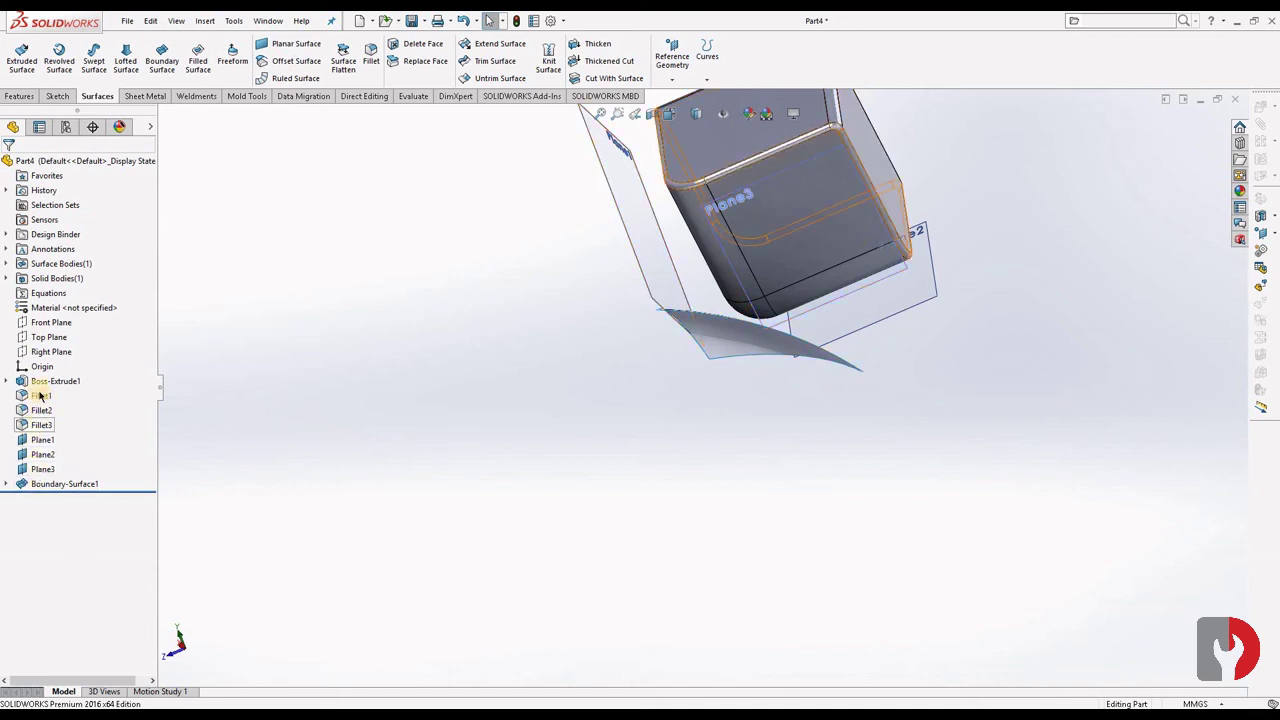
Edit Sketch4 under Boundary-Surface1, change its 54 mm dimension to 51 mm, and rebuild
{"action": "left_click", "coordinate": [7, 485]}
{"action": "left_click", "coordinate": [61, 500]}
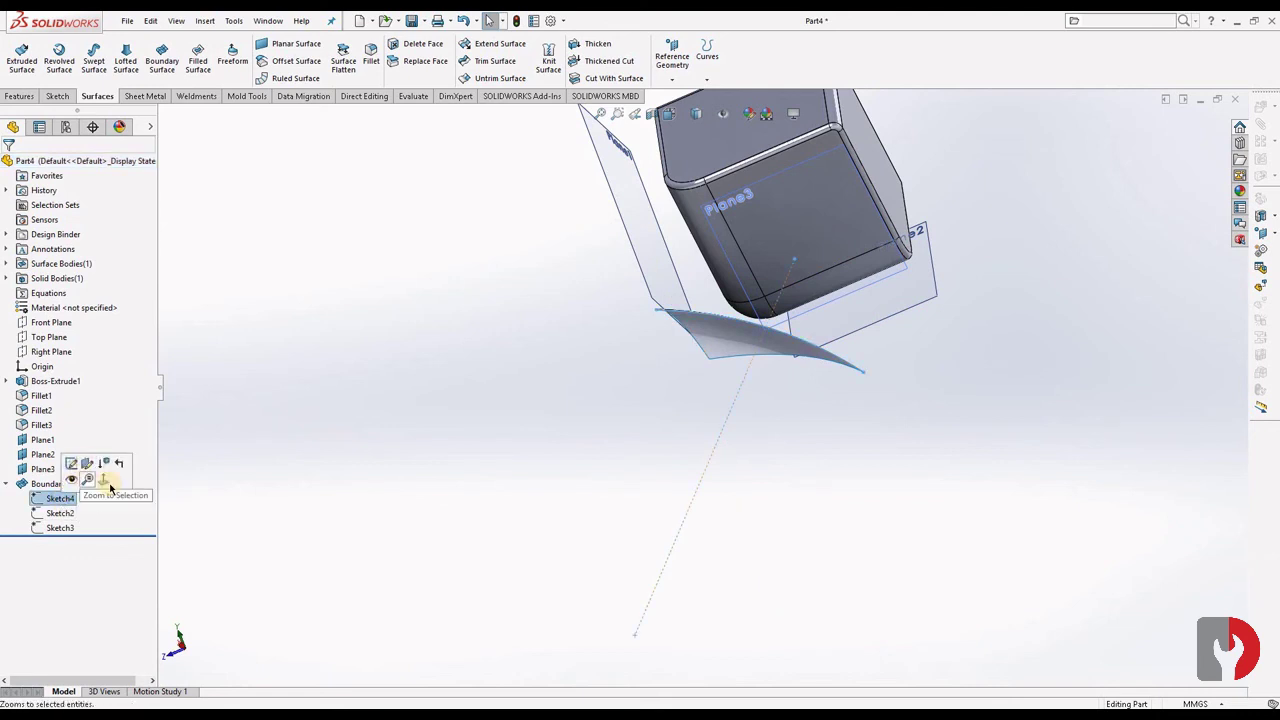
{"action": "left_click", "coordinate": [71, 463]}
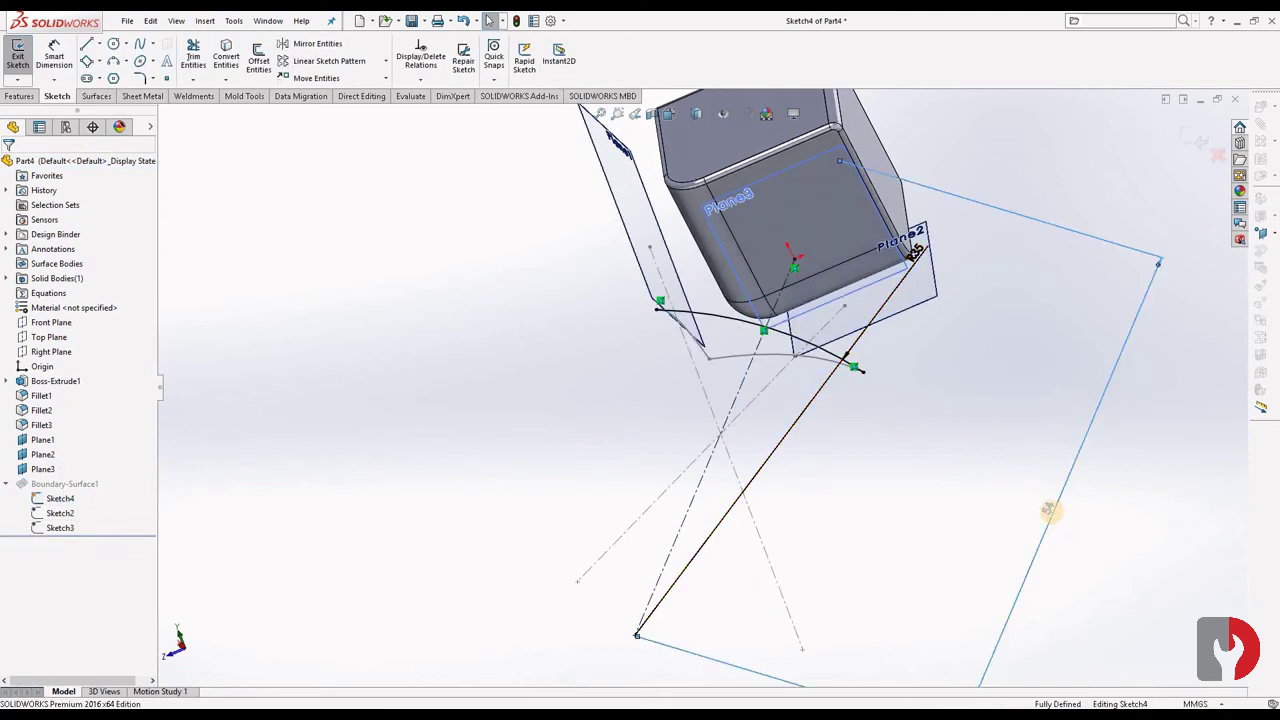
{"action": "double_click", "coordinate": [1048, 511]}
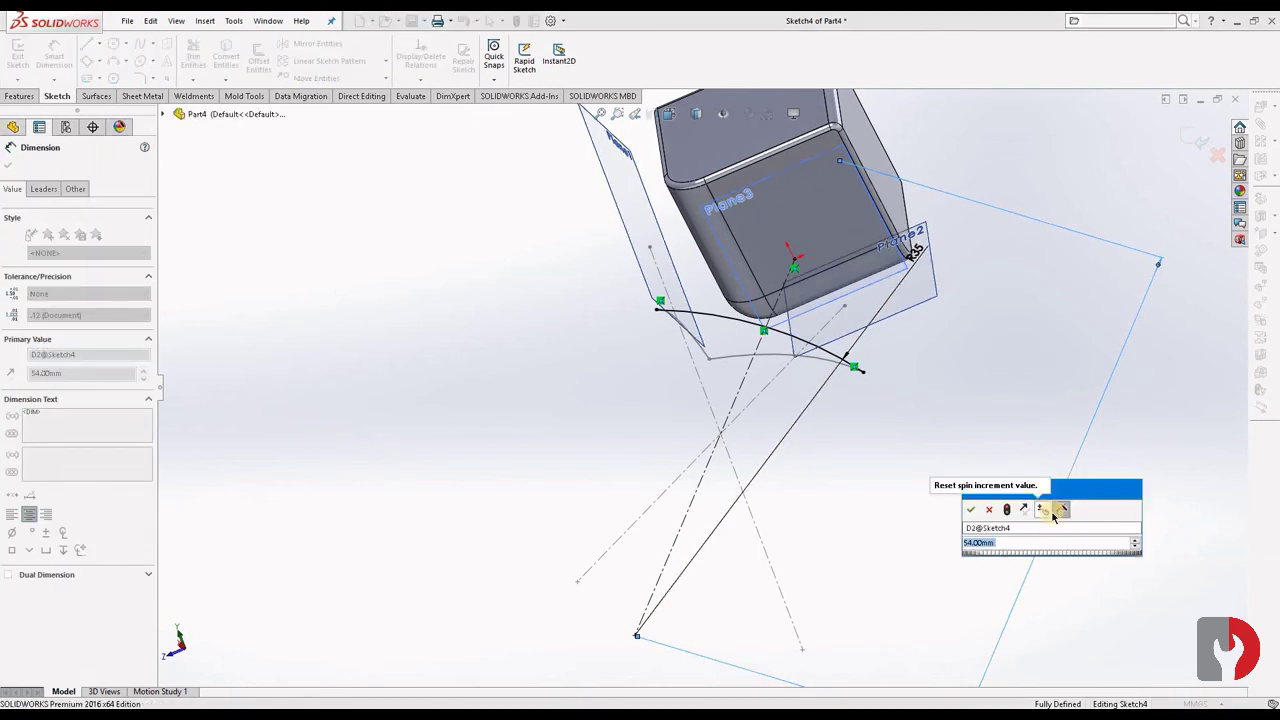
{"action": "type", "text": "5"}
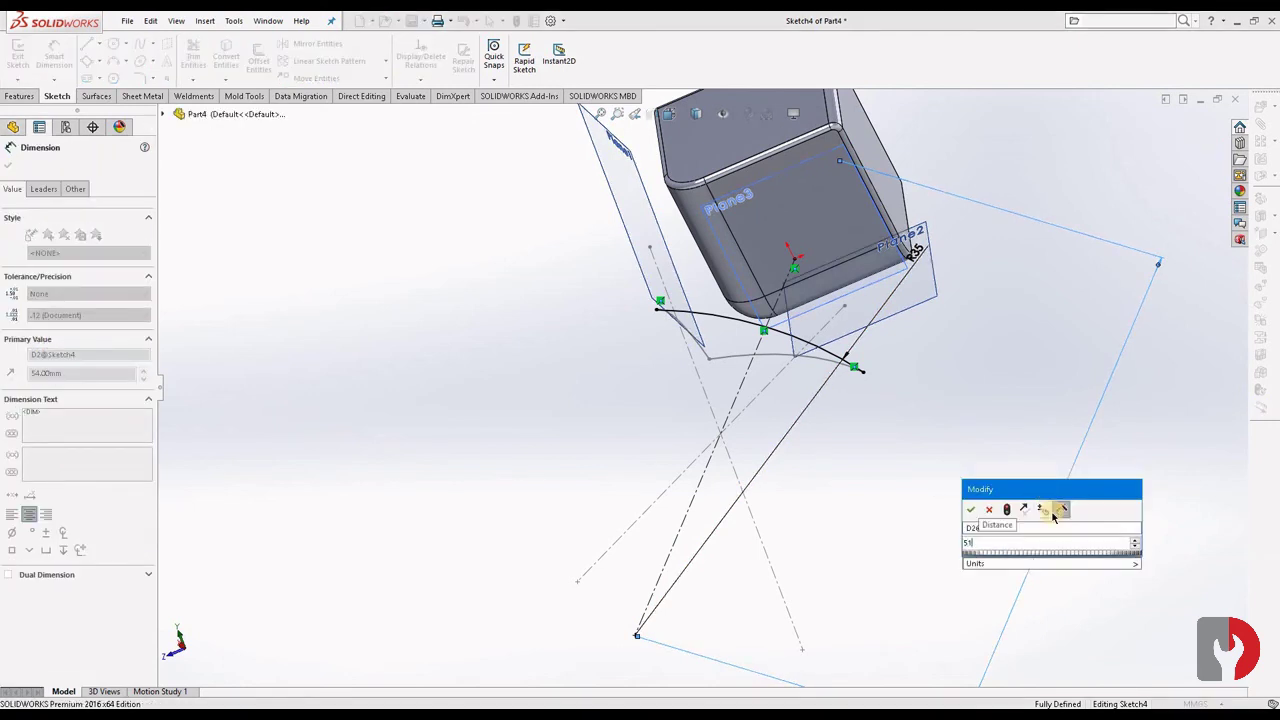
{"action": "key", "text": "Return"}
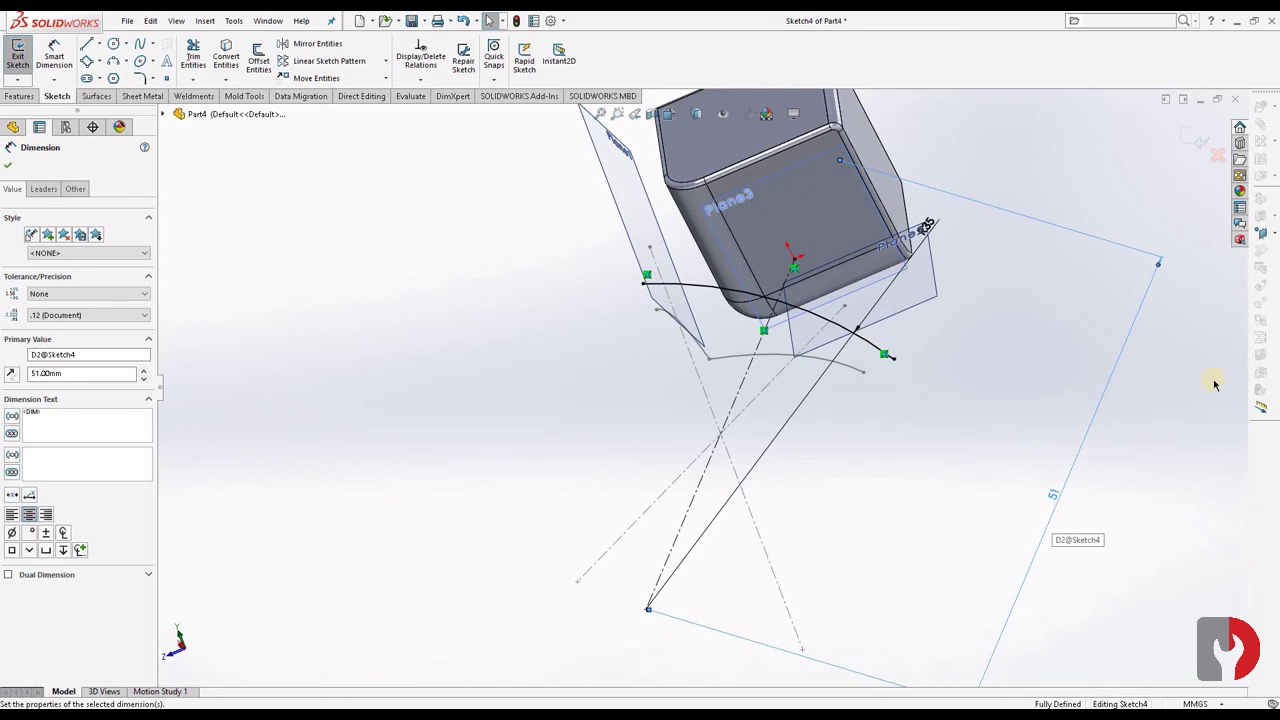
{"action": "left_click", "coordinate": [1188, 145]}
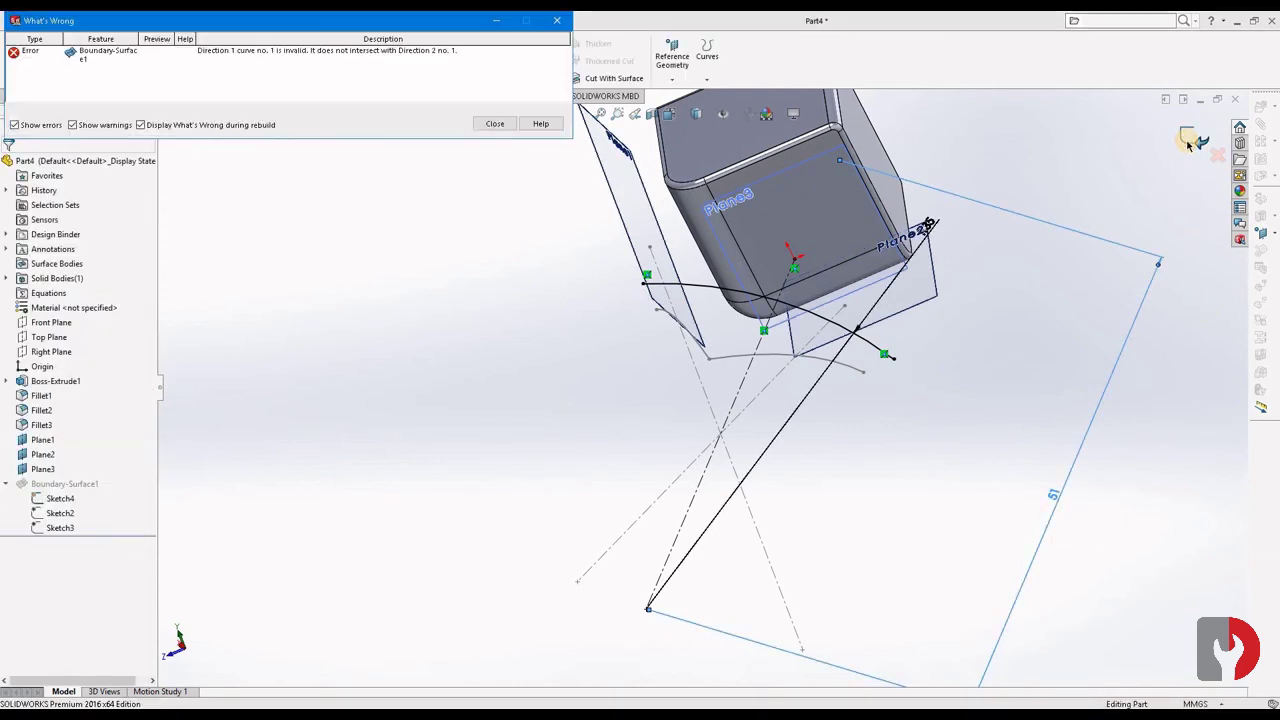
{"action": "left_click", "coordinate": [495, 124]}
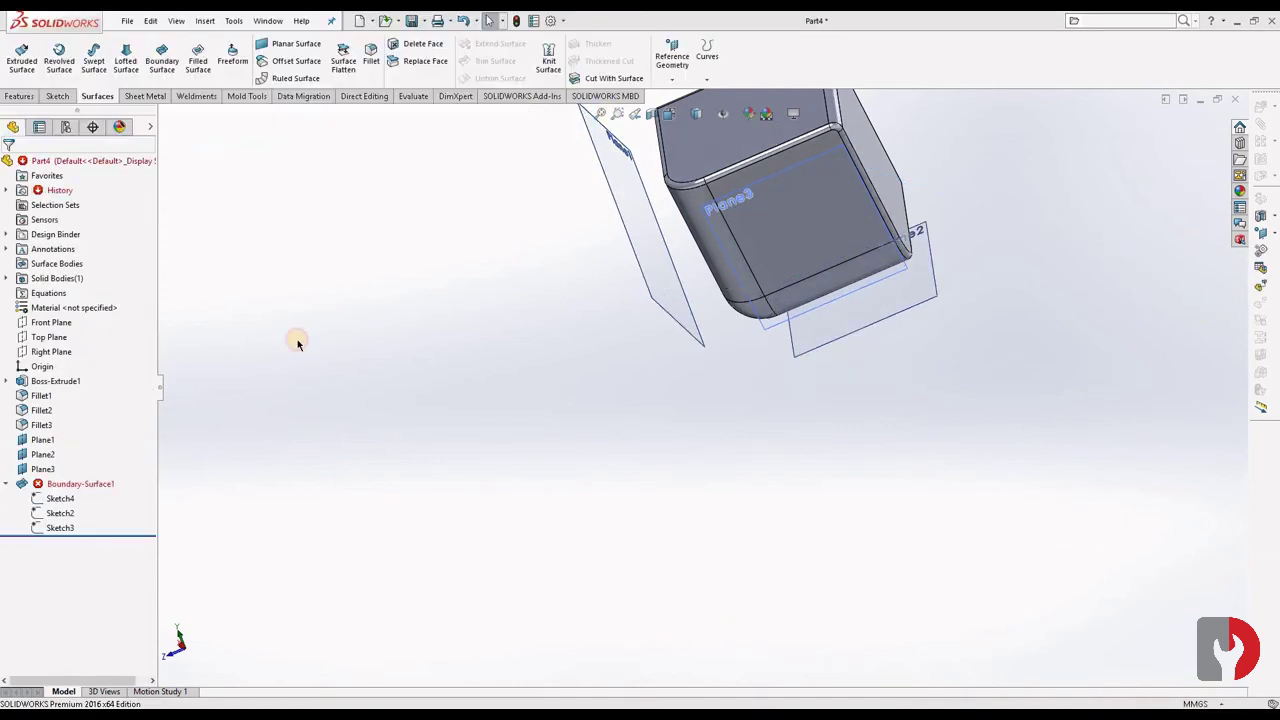
Edit Sketch2 and change its 54 mm D2 dimension to 51 mm, then rebuild
{"action": "left_click", "coordinate": [55, 513]}
{"action": "left_click", "coordinate": [82, 478]}
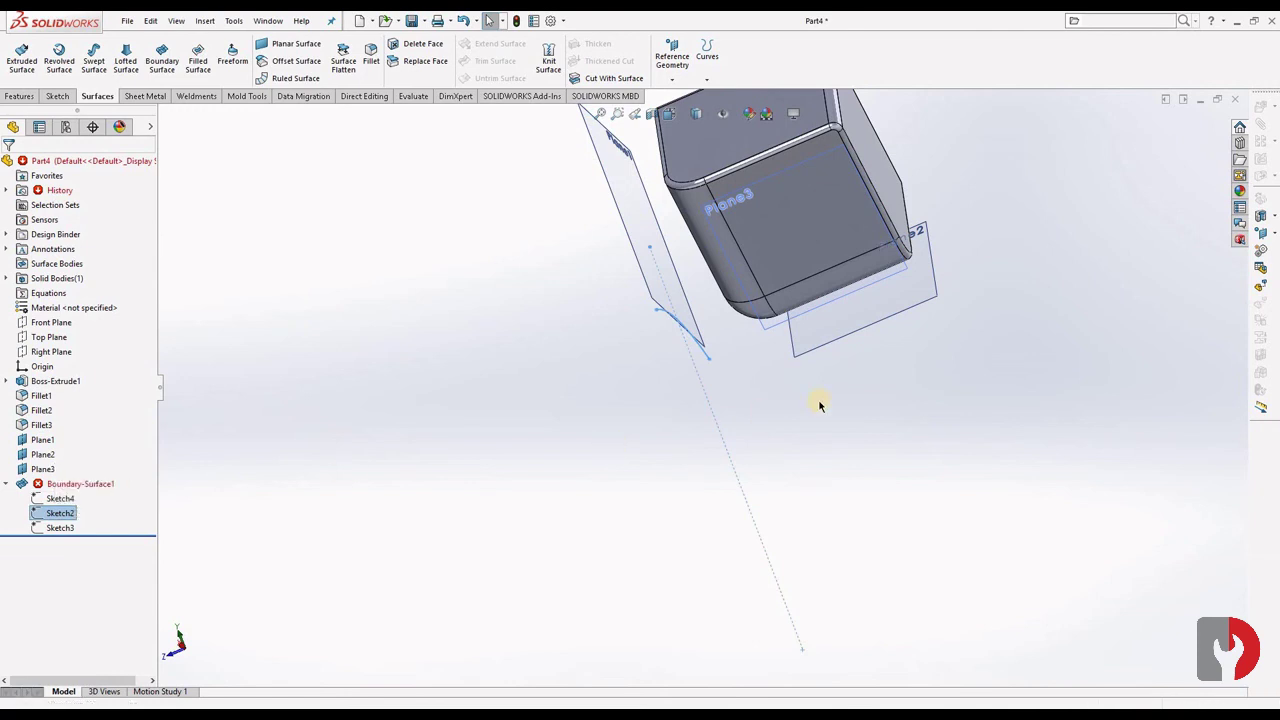
{"action": "mouse_move", "coordinate": [823, 403]}
{"action": "middle_mouse_down"}
{"action": "mouse_move", "coordinate": [900, 397]}
{"action": "mouse_move", "coordinate": [1029, 271]}
{"action": "mouse_move", "coordinate": [1012, 272]}
{"action": "middle_mouse_up"}
{"action": "double_click", "coordinate": [1010, 270]}
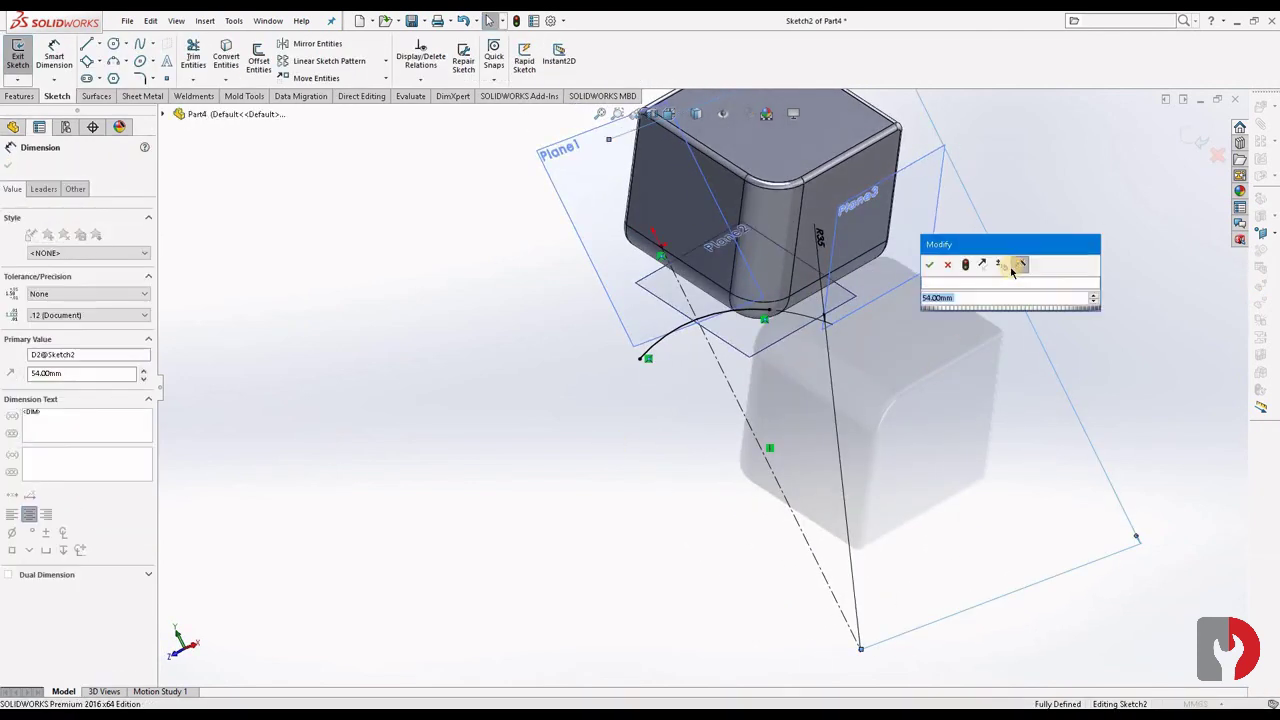
{"action": "type", "text": "5"}
{"action": "type", "text": "51"}
{"action": "key", "text": "Return"}
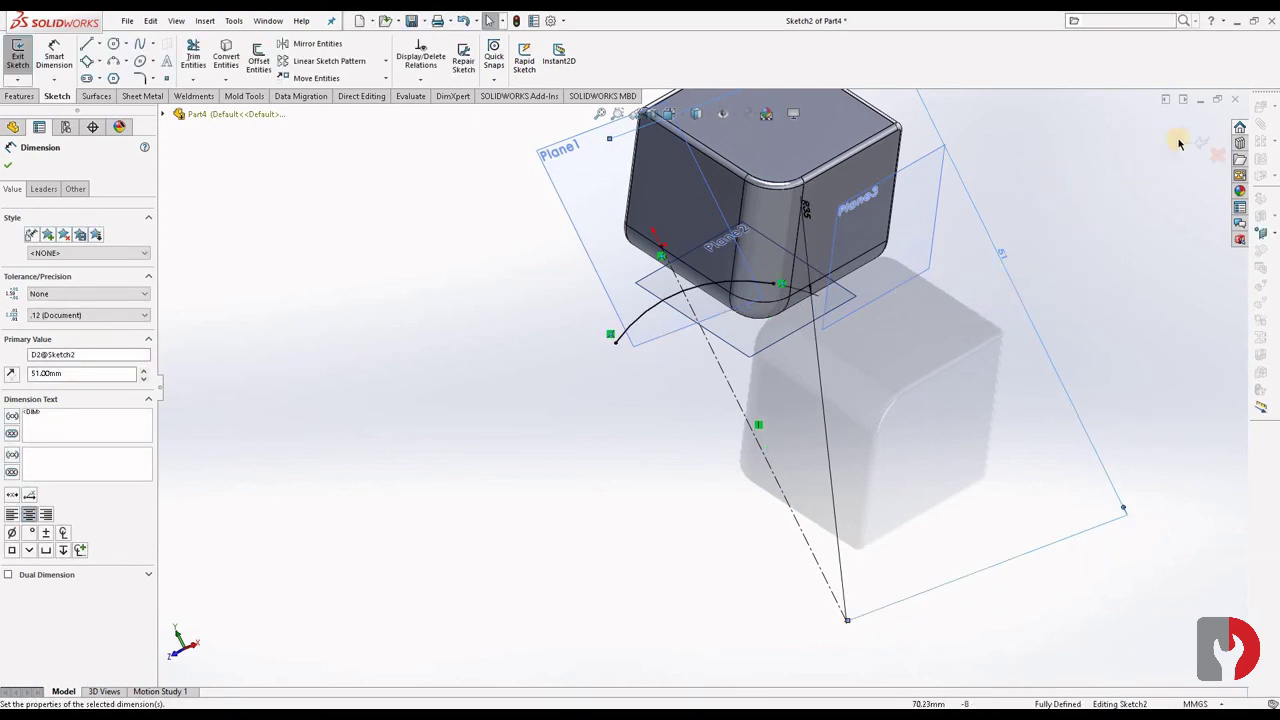
{"action": "left_click", "coordinate": [1165, 152]}
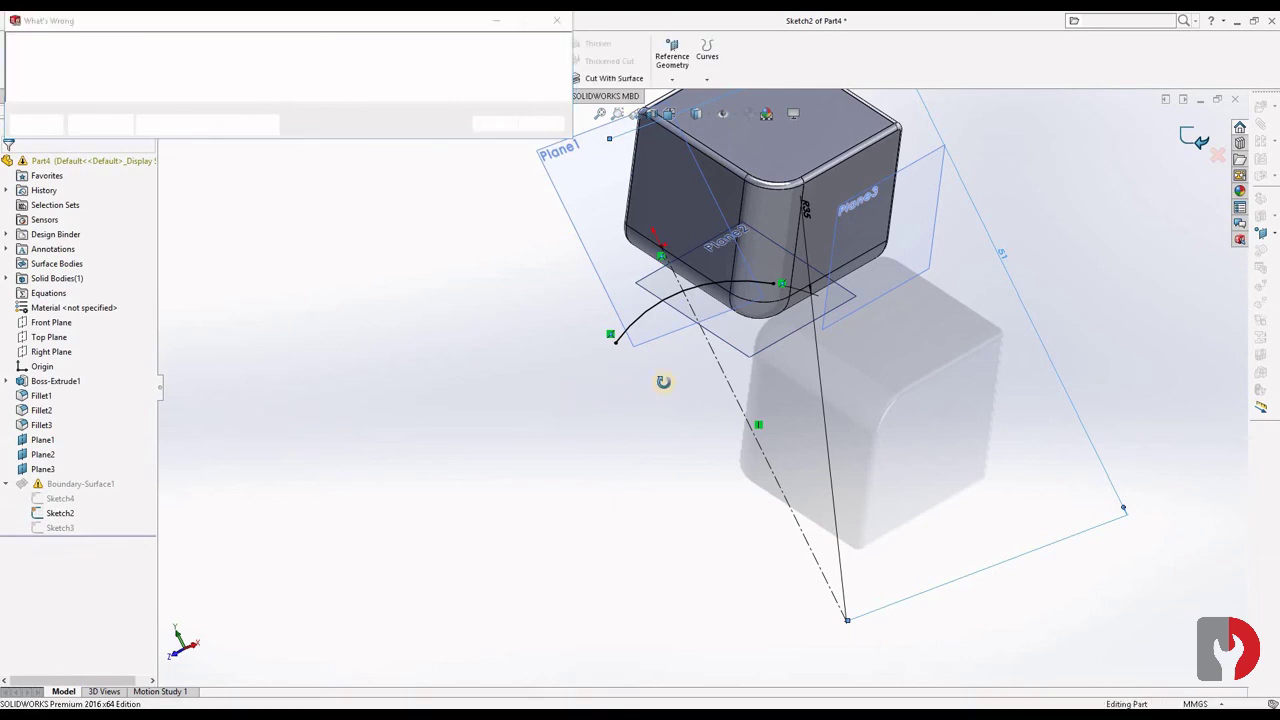
{"action": "mouse_move", "coordinate": [663, 377]}
{"action": "middle_mouse_down"}
{"action": "mouse_move", "coordinate": [750, 380]}
{"action": "mouse_move", "coordinate": [96, 525]}
{"action": "middle_mouse_up"}
Change Sketch3's 54 mm D2 dimension to 51 mm so Boundary-Surface1 rebuilds as a curved surface
{"action": "left_click", "coordinate": [60, 528]}
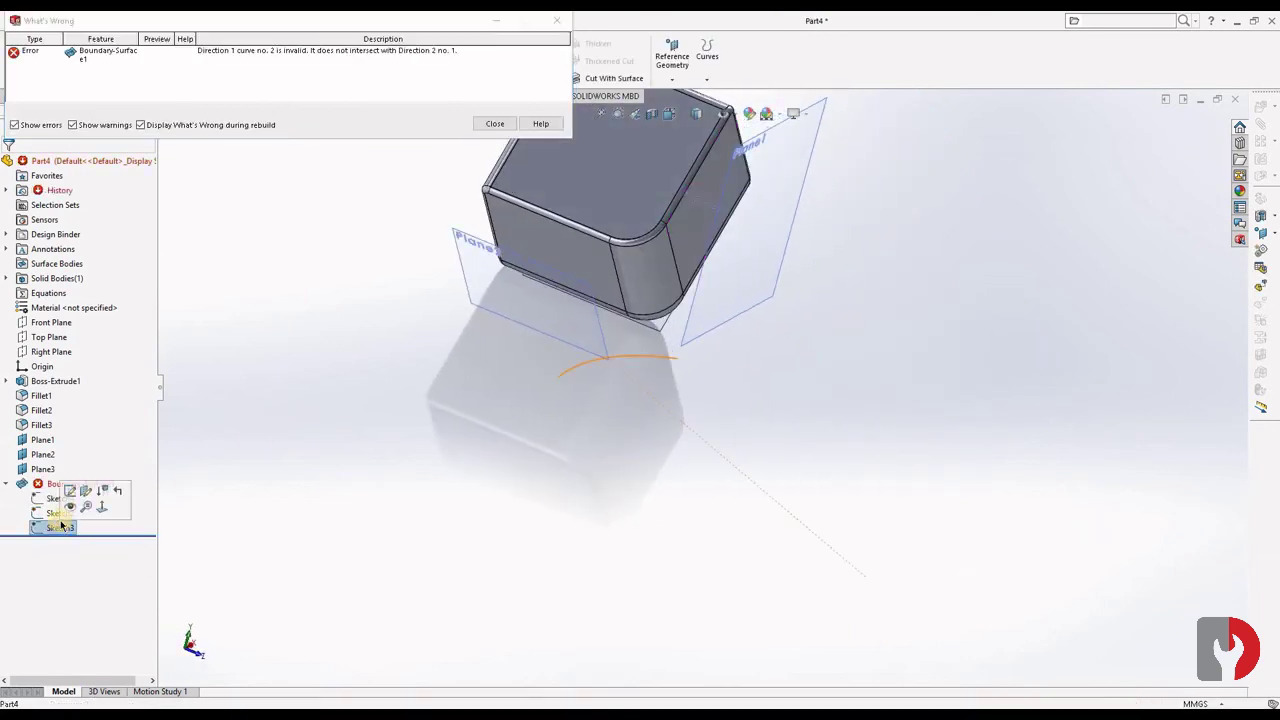
{"action": "left_click", "coordinate": [68, 494]}
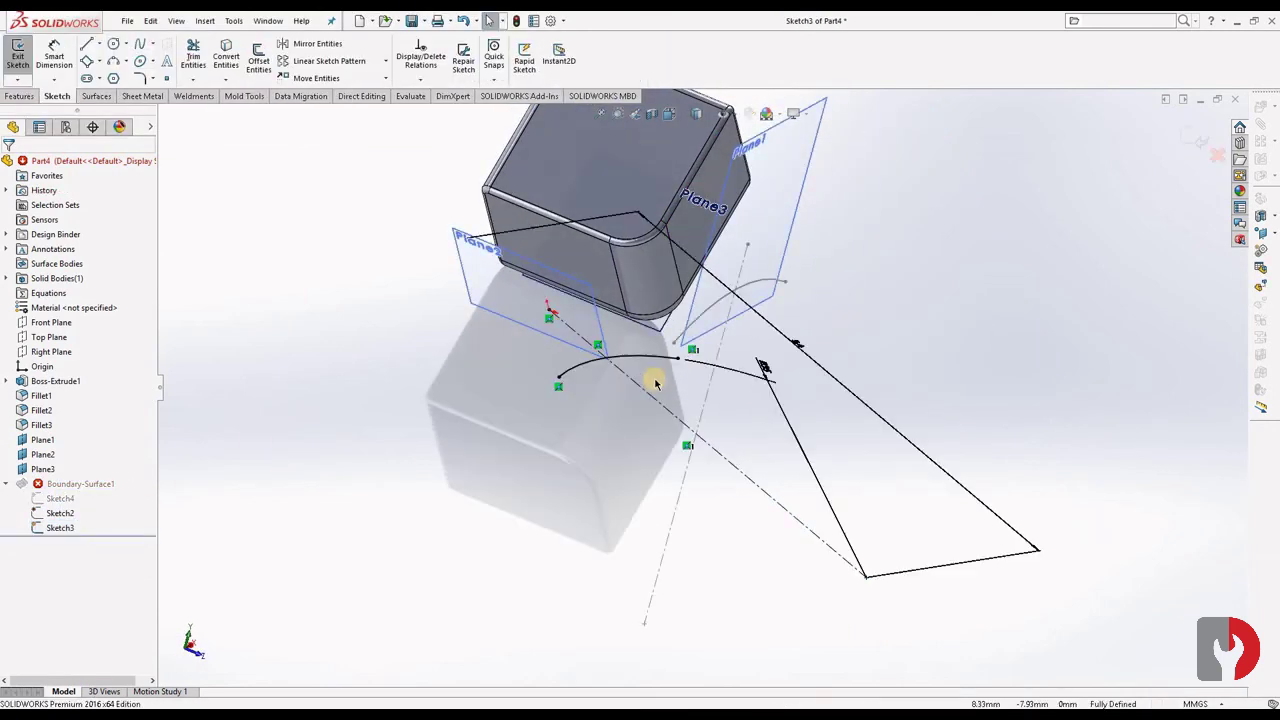
{"action": "double_click", "coordinate": [797, 348]}
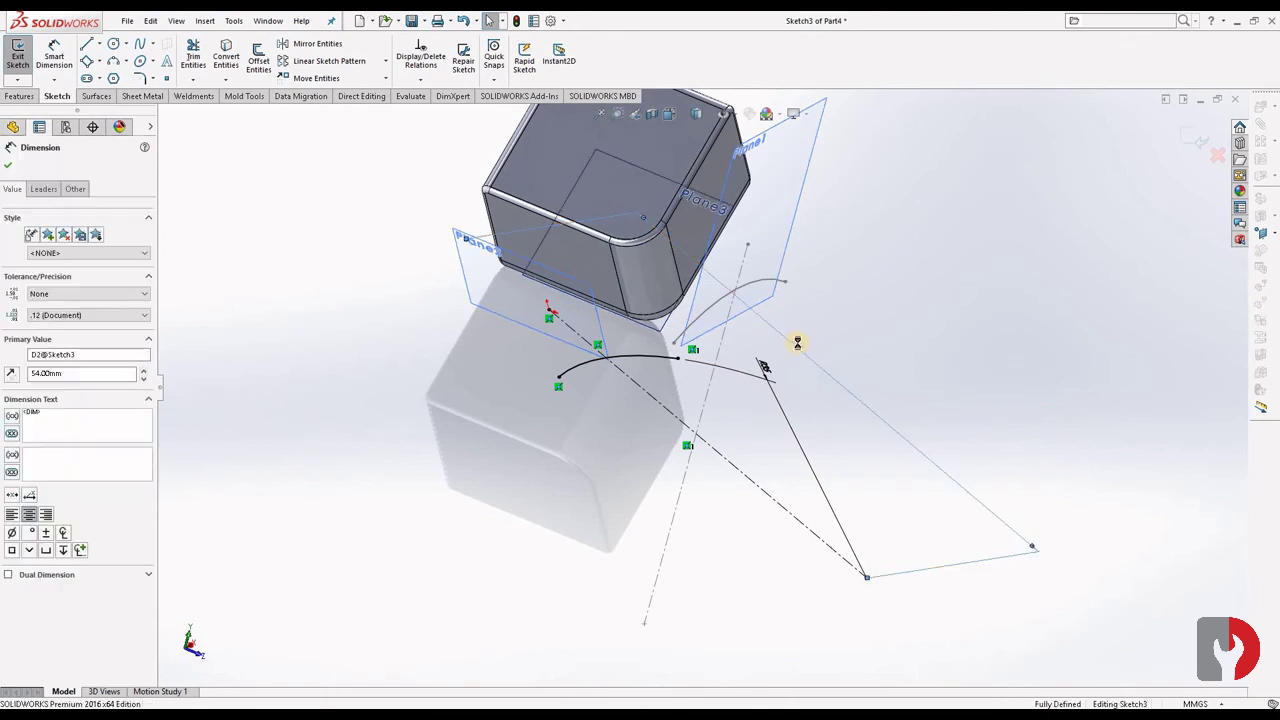
{"action": "type", "text": "51"}
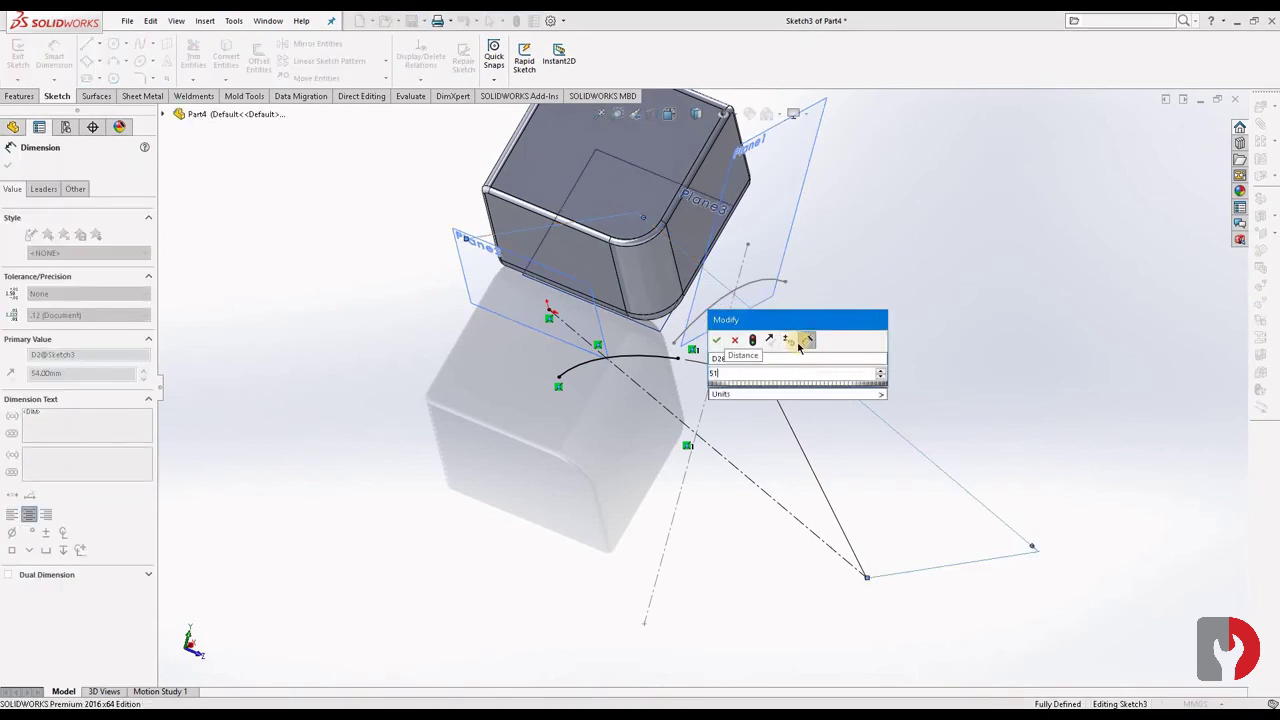
{"action": "key", "text": "Return"}
{"action": "middle_click_drag", "start_coordinate": [802, 348], "coordinate": [955, 292]}
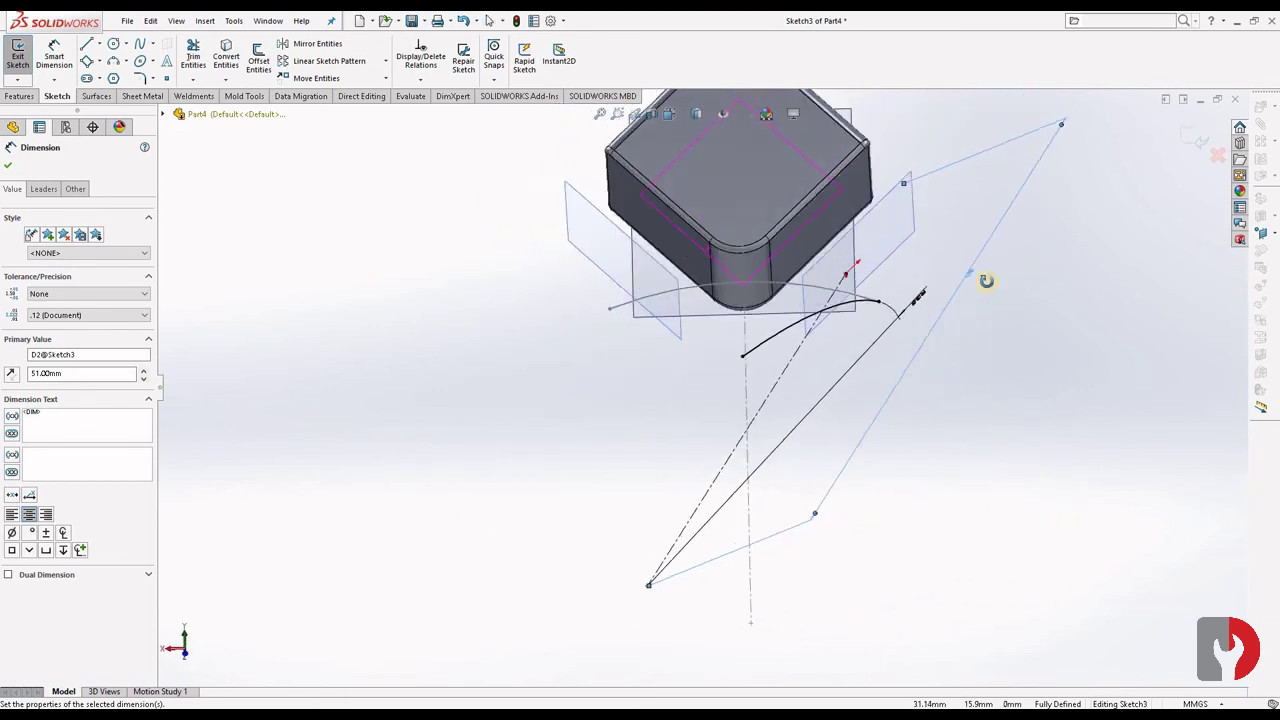
{"action": "middle_click_drag", "start_coordinate": [955, 292], "coordinate": [1111, 177]}
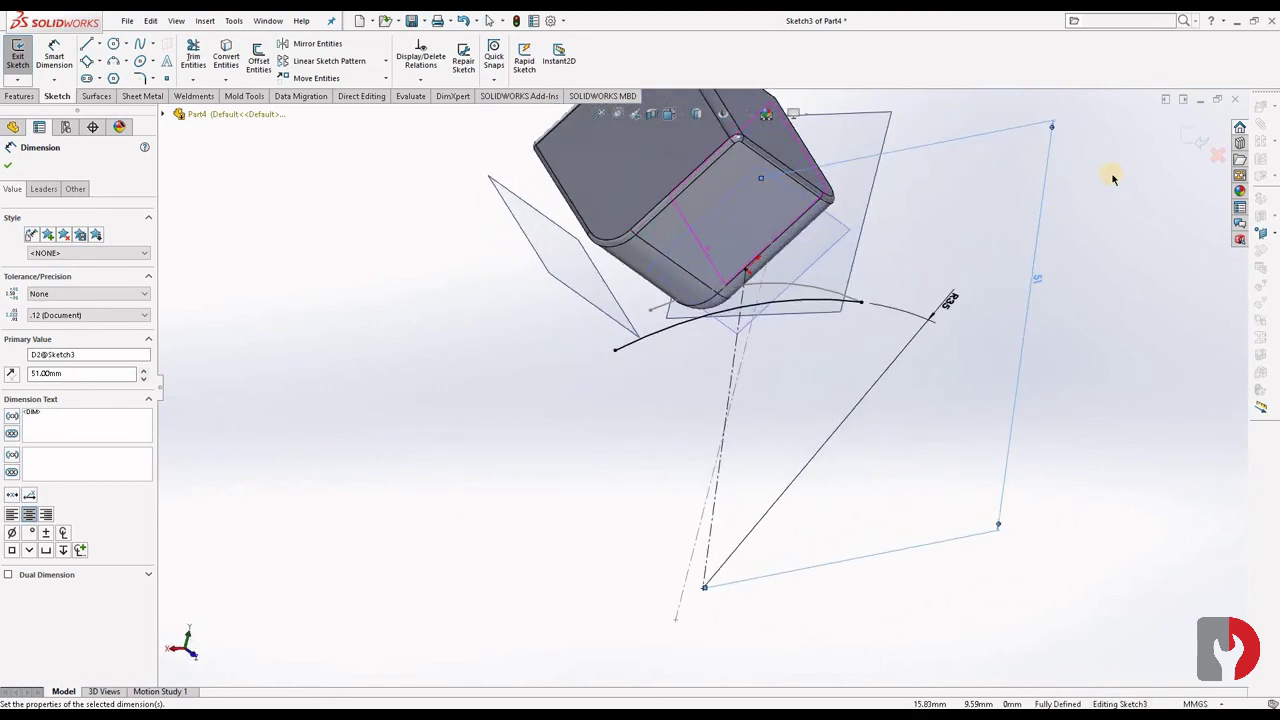
{"action": "left_click", "coordinate": [1196, 138]}
{"action": "mouse_move", "coordinate": [1066, 313]}
{"action": "middle_mouse_down"}
{"action": "mouse_move", "coordinate": [966, 291]}
{"action": "mouse_move", "coordinate": [1011, 291]}
{"action": "middle_mouse_up"}
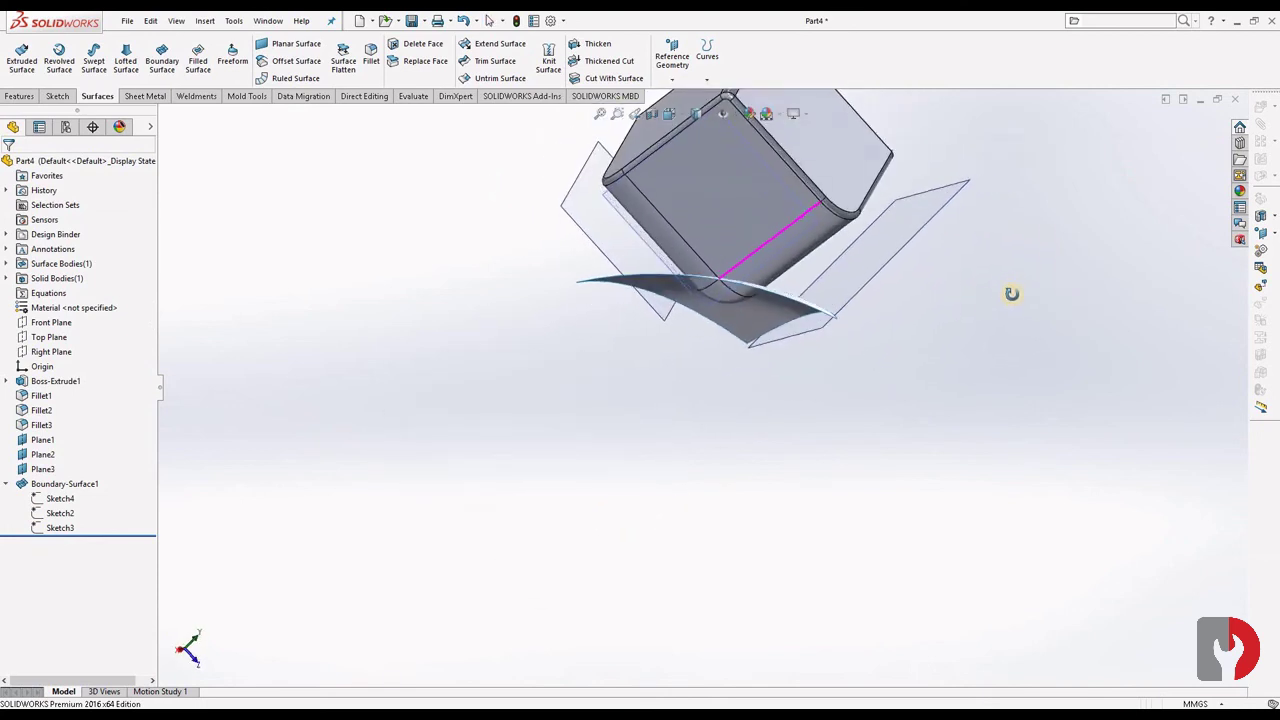
Reopen Sketch3 and change its D2 dimension from 51 mm to 52 mm
{"action": "left_click", "coordinate": [65, 528]}
{"action": "left_click", "coordinate": [72, 490]}
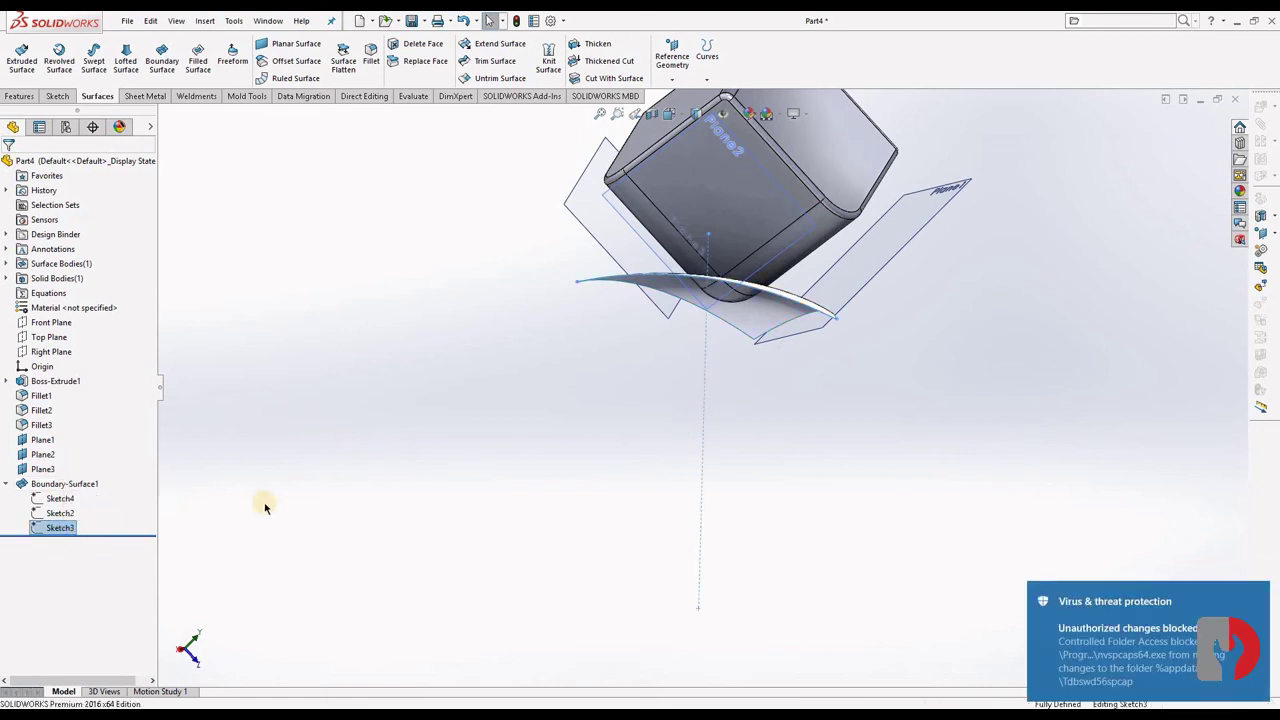
{"action": "left_click", "coordinate": [1253, 597]}
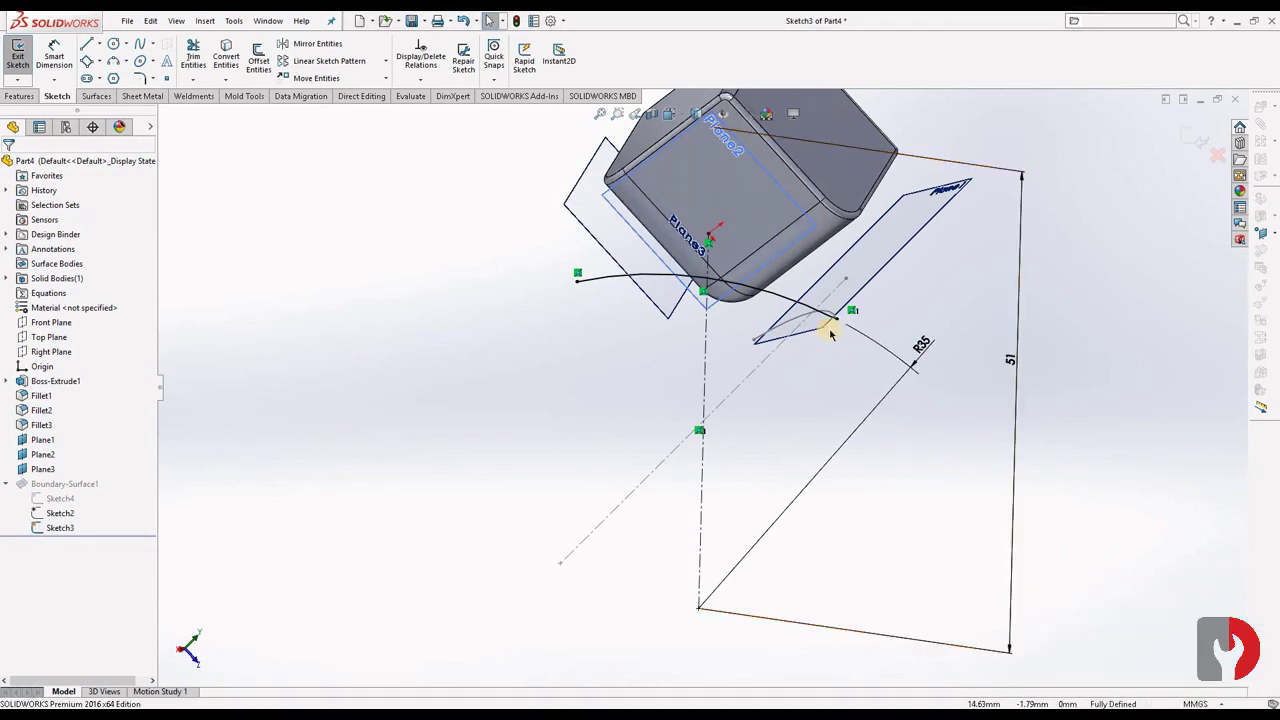
{"action": "double_click", "coordinate": [1014, 362]}
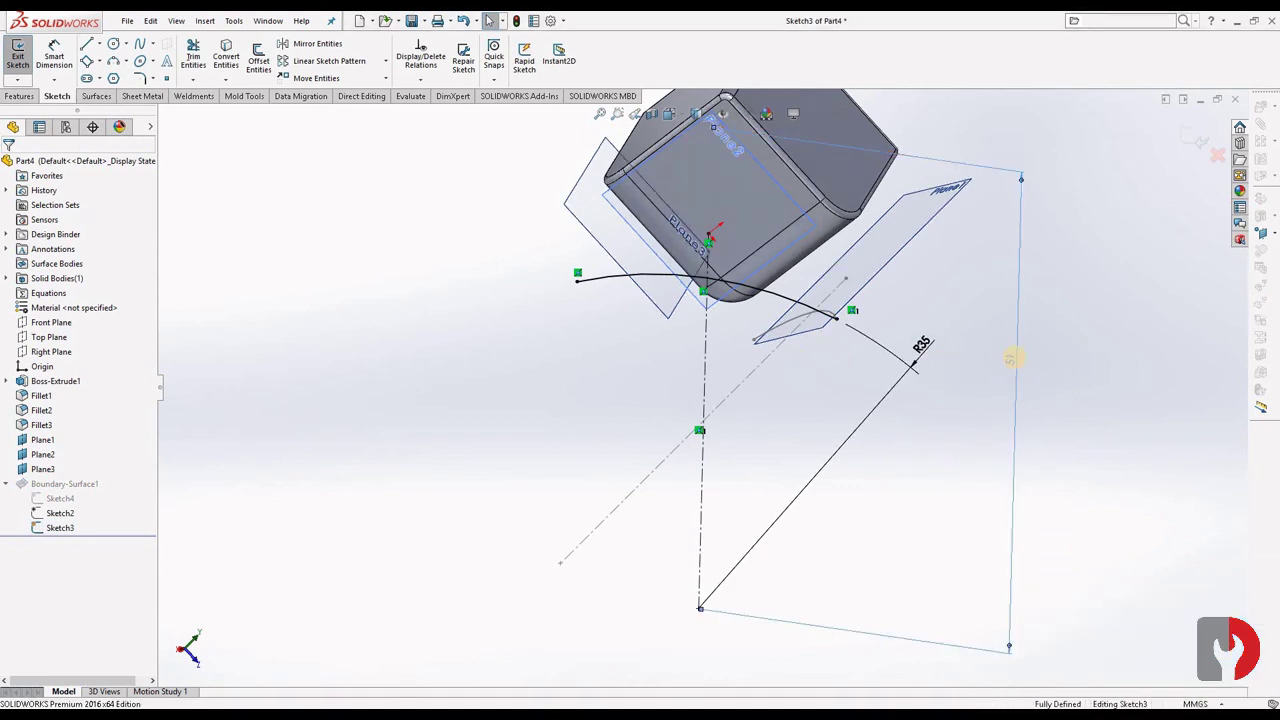
{"action": "type", "text": "52"}
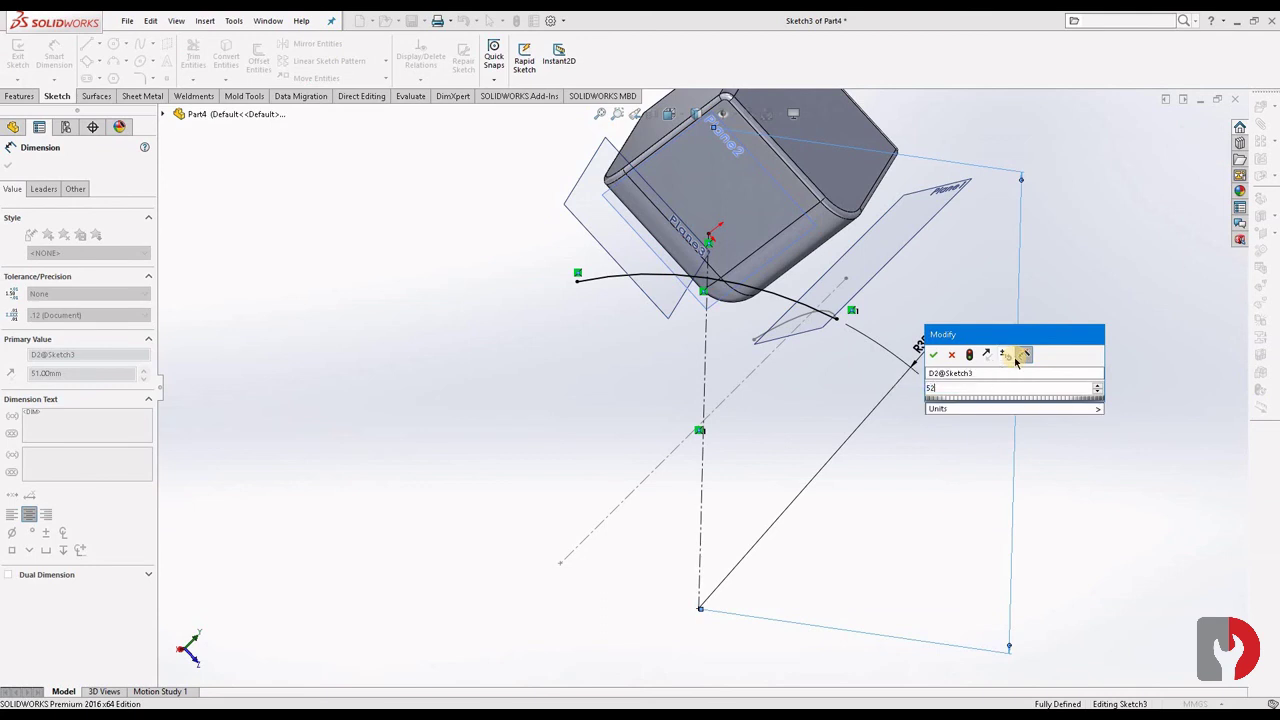
{"action": "key", "text": "Return"}
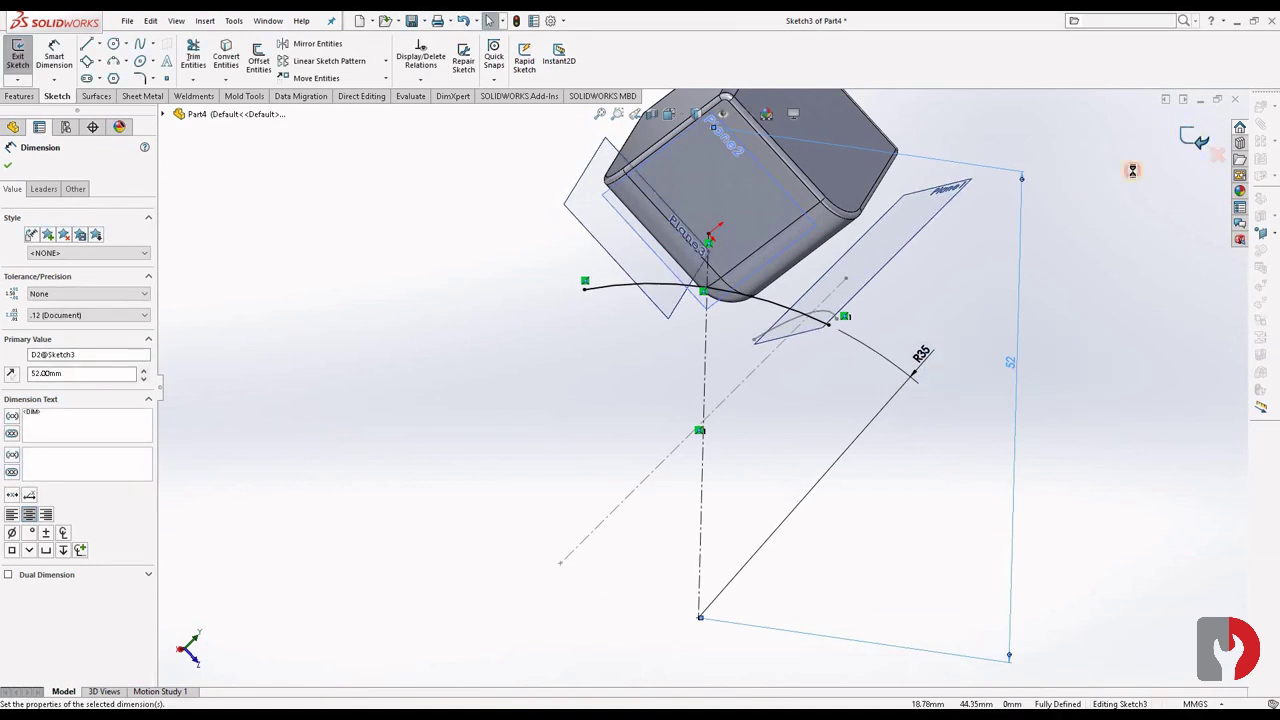
Set Sketch2's rectangle side dimension to 52 mm and exit, dismissing the rebuild errors
{"action": "left_click", "coordinate": [495, 124]}
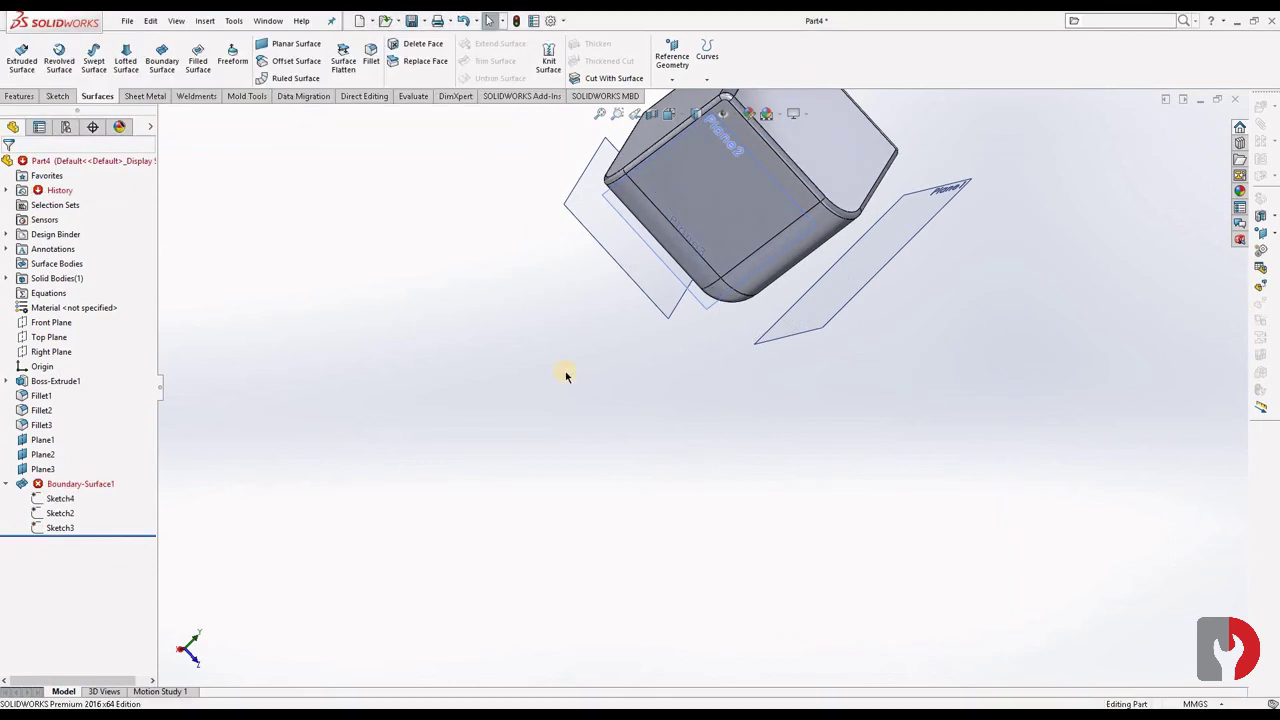
{"action": "left_click", "coordinate": [57, 515]}
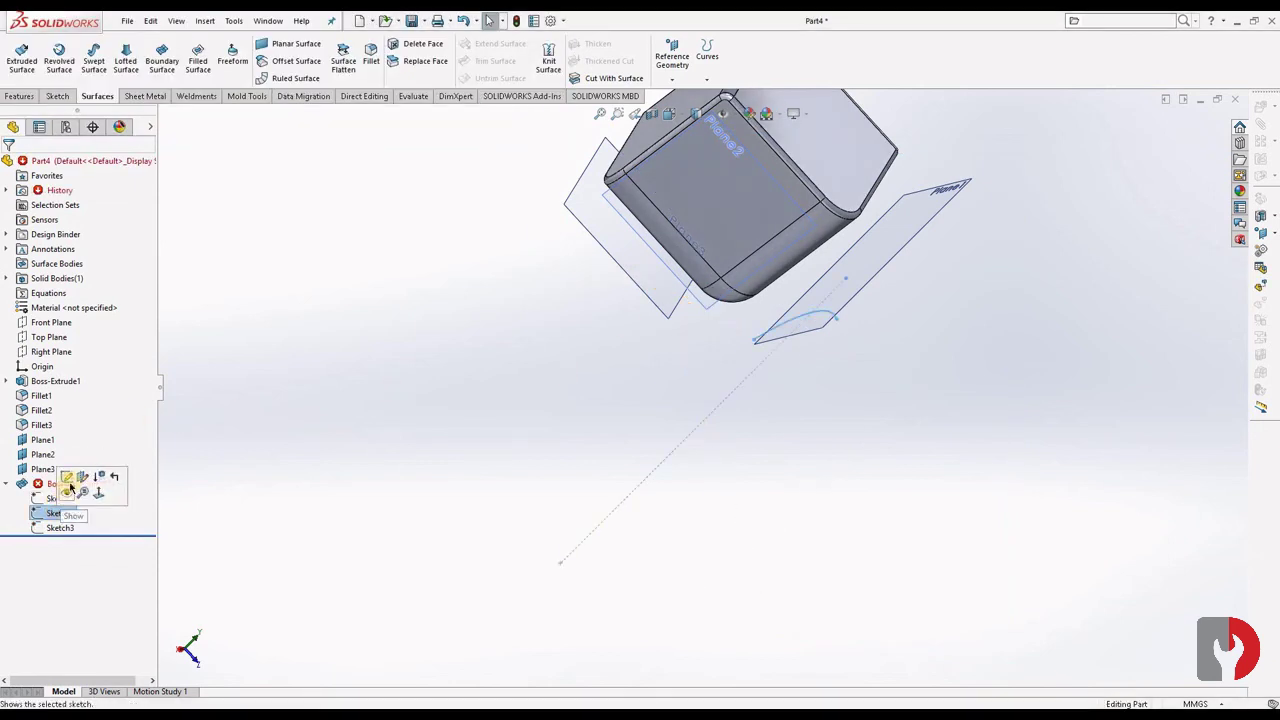
{"action": "left_click", "coordinate": [69, 480]}
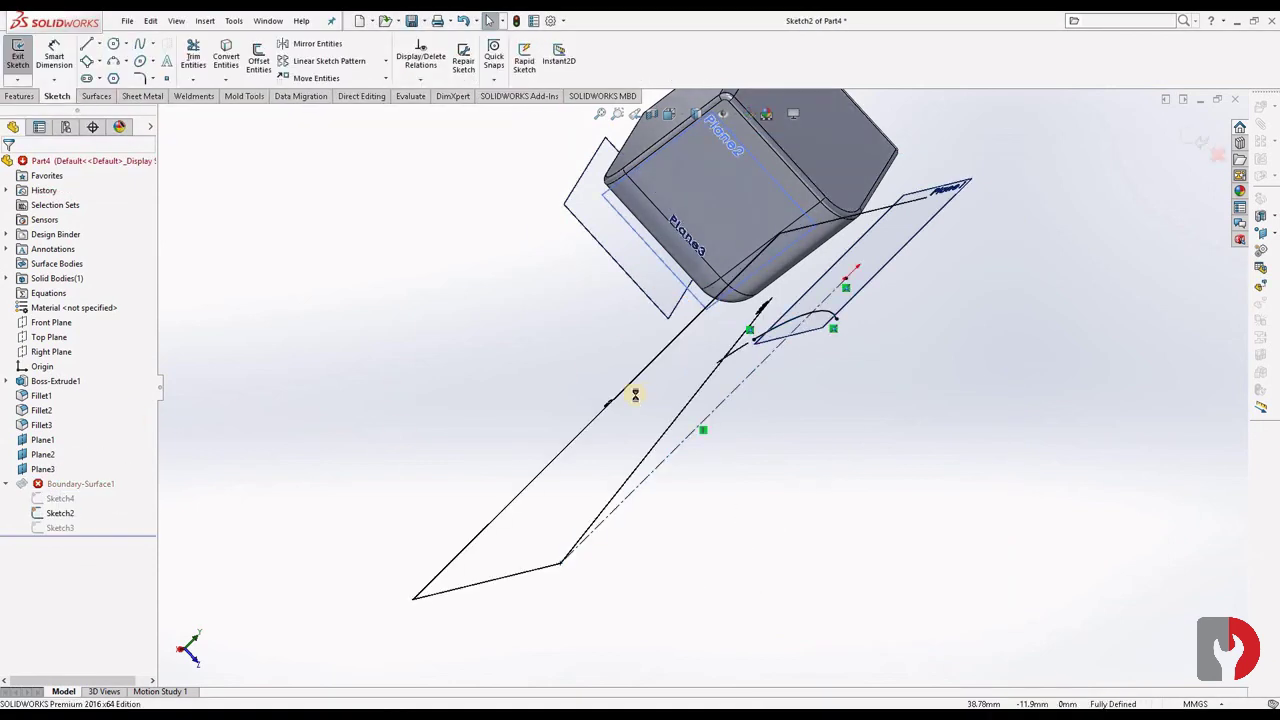
{"action": "mouse_move", "coordinate": [755, 384]}
{"action": "middle_mouse_down"}
{"action": "mouse_move", "coordinate": [714, 408]}
{"action": "mouse_move", "coordinate": [760, 372]}
{"action": "middle_mouse_up"}
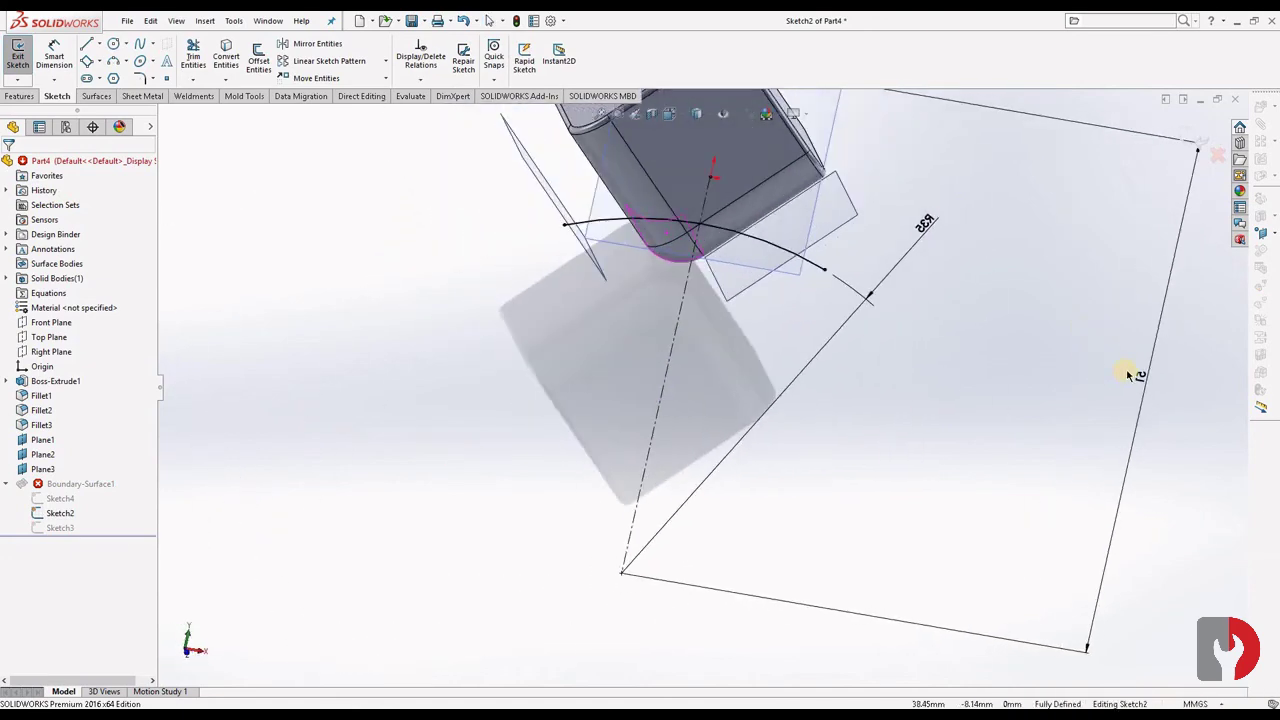
{"action": "double_click", "coordinate": [1142, 380]}
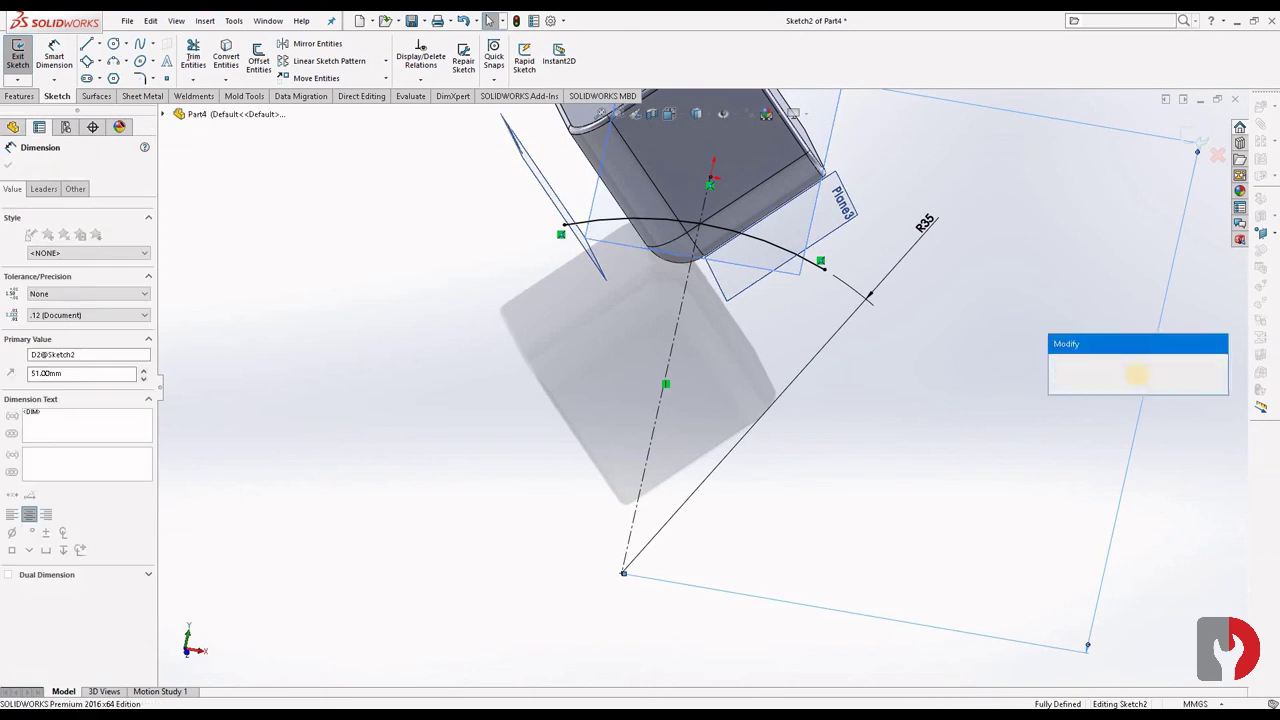
{"action": "type", "text": "52"}
{"action": "left_click", "coordinate": [1056, 372]}
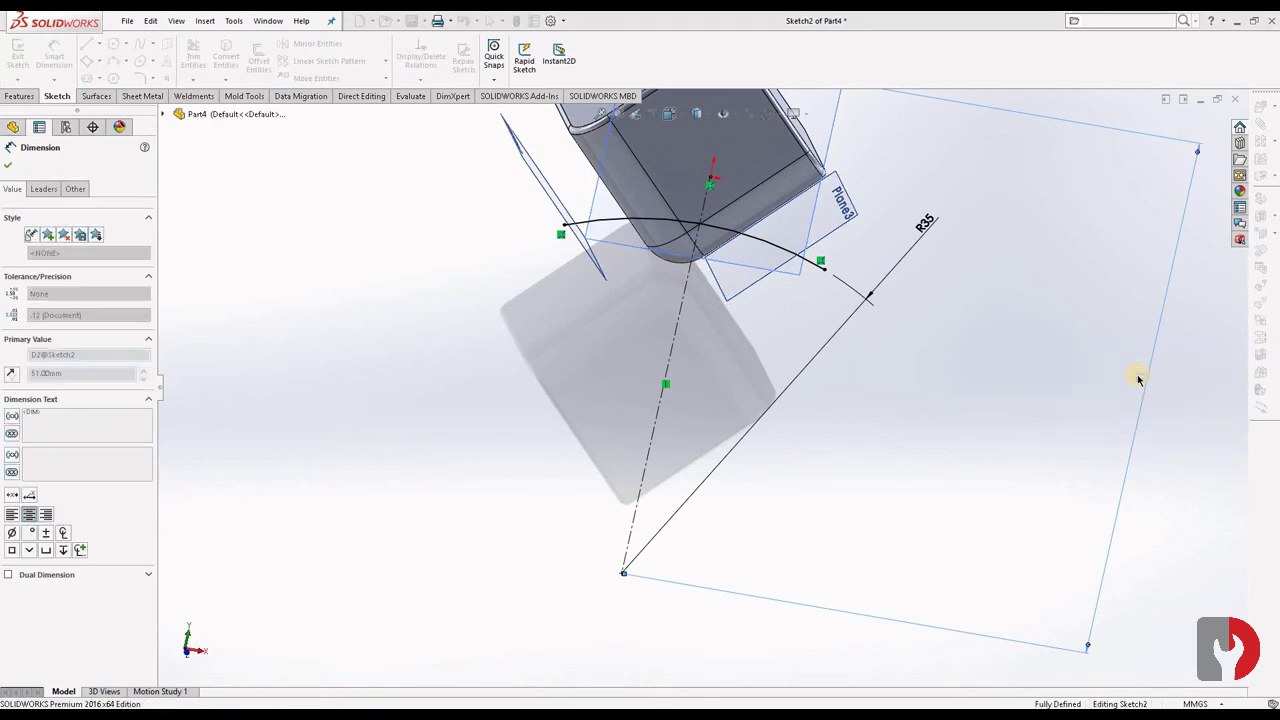
{"action": "left_click", "coordinate": [1197, 139]}
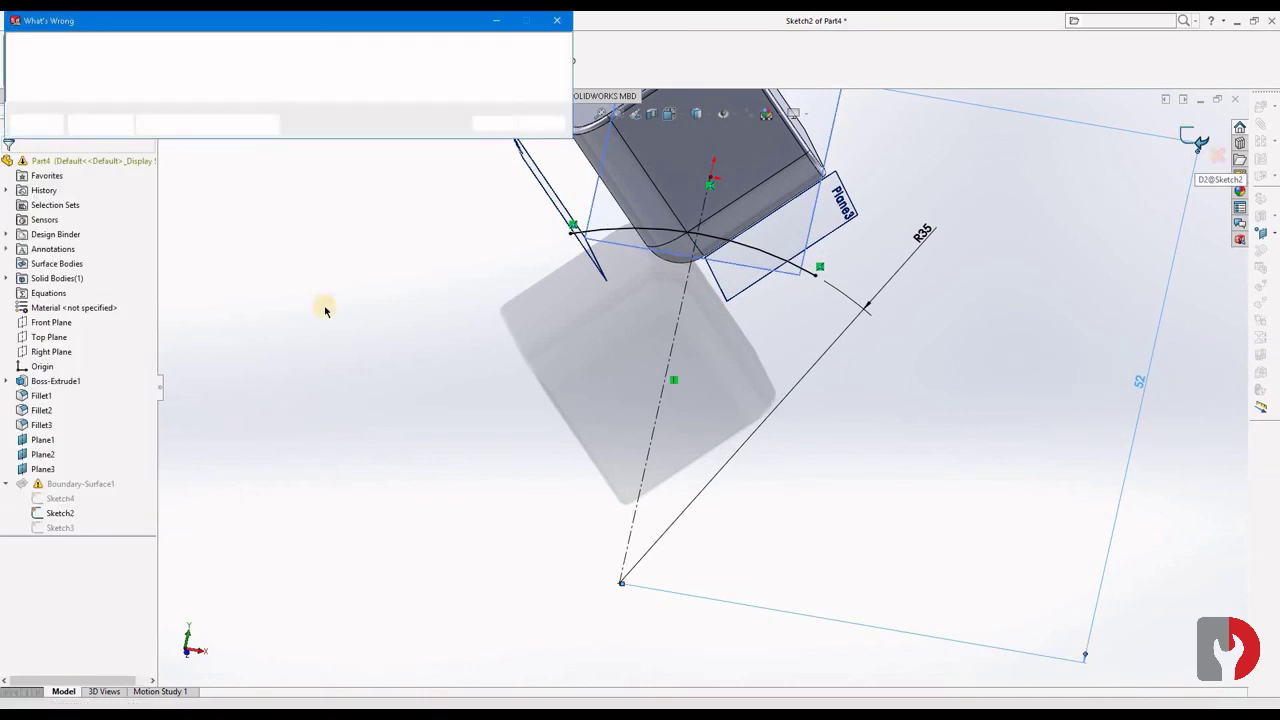
{"action": "left_click", "coordinate": [496, 124]}
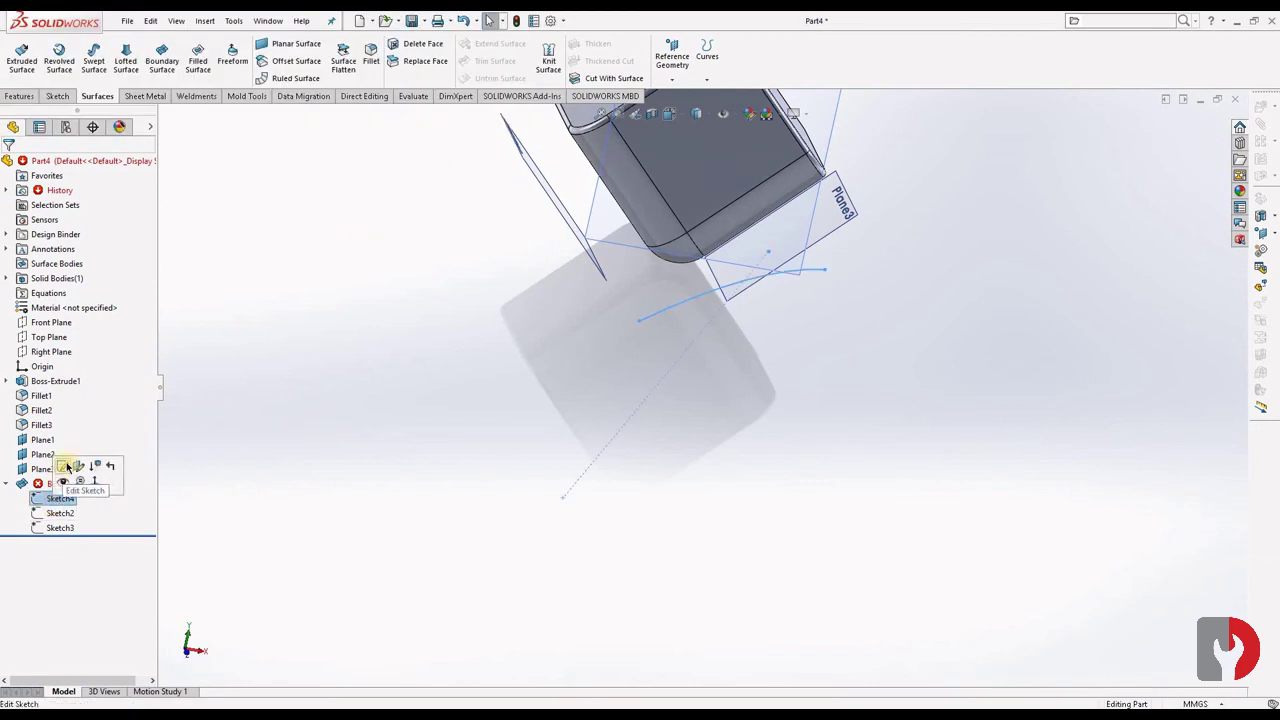
Change Sketch4's rectangle side from 51 mm to 52 mm so Boundary-Surface1 rebuilds
{"action": "left_click", "coordinate": [64, 467]}
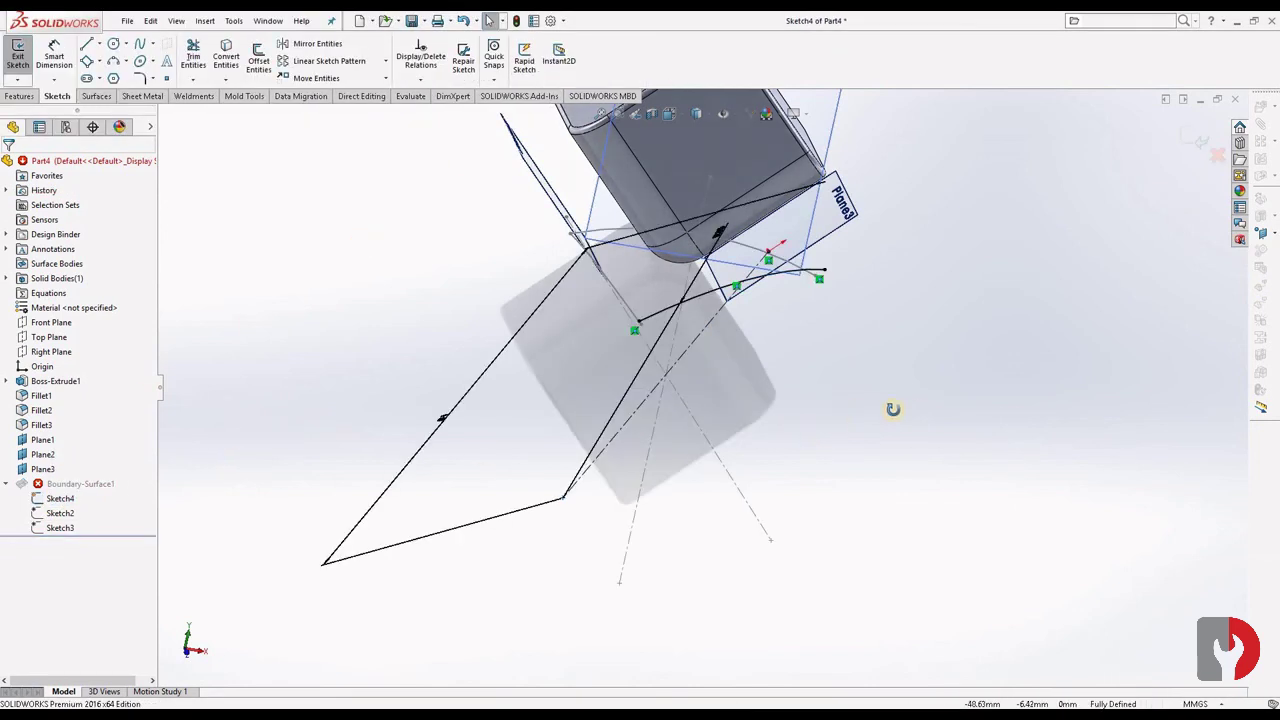
{"action": "middle_click_drag", "start_coordinate": [893, 408], "coordinate": [954, 508]}
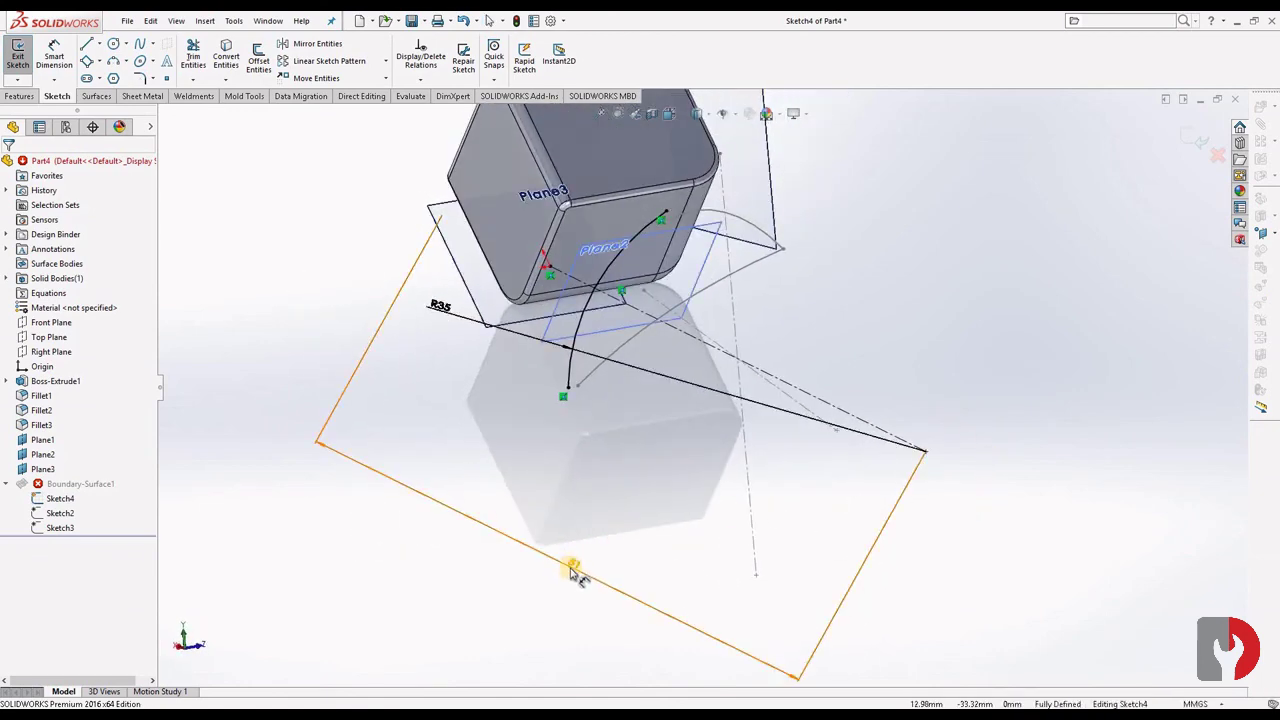
{"action": "double_click", "coordinate": [574, 566]}
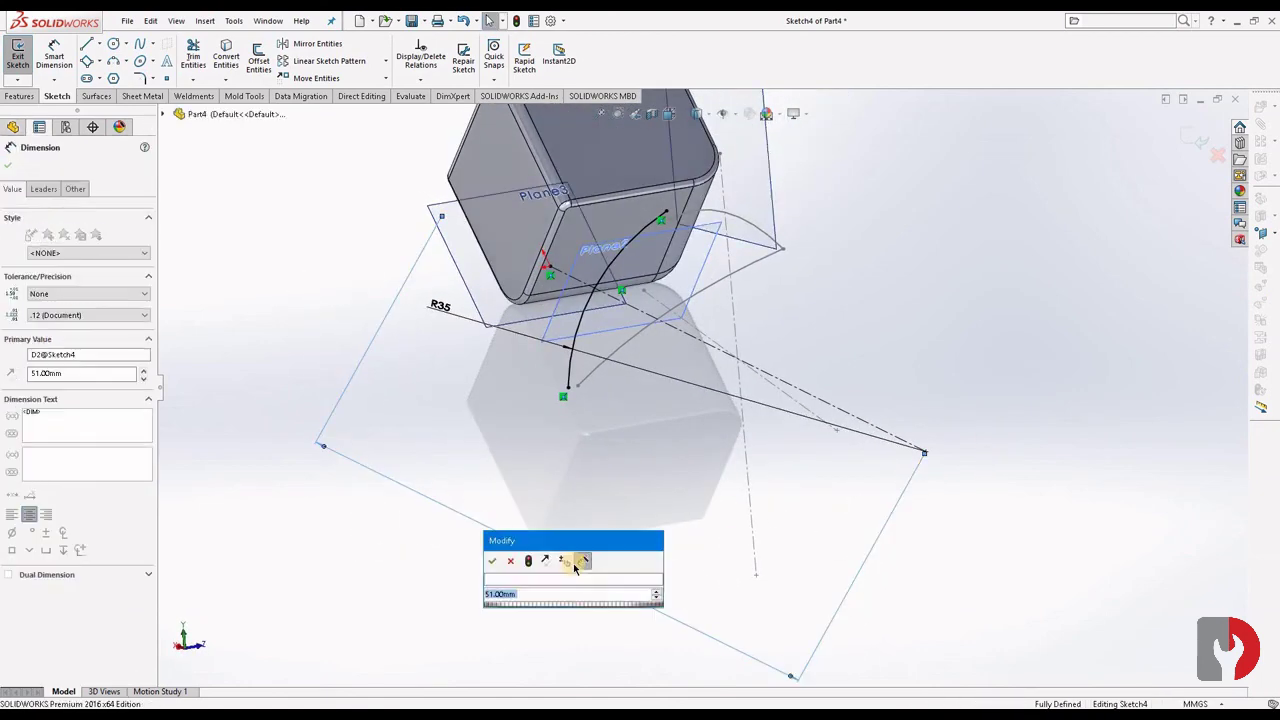
{"action": "type", "text": "52"}
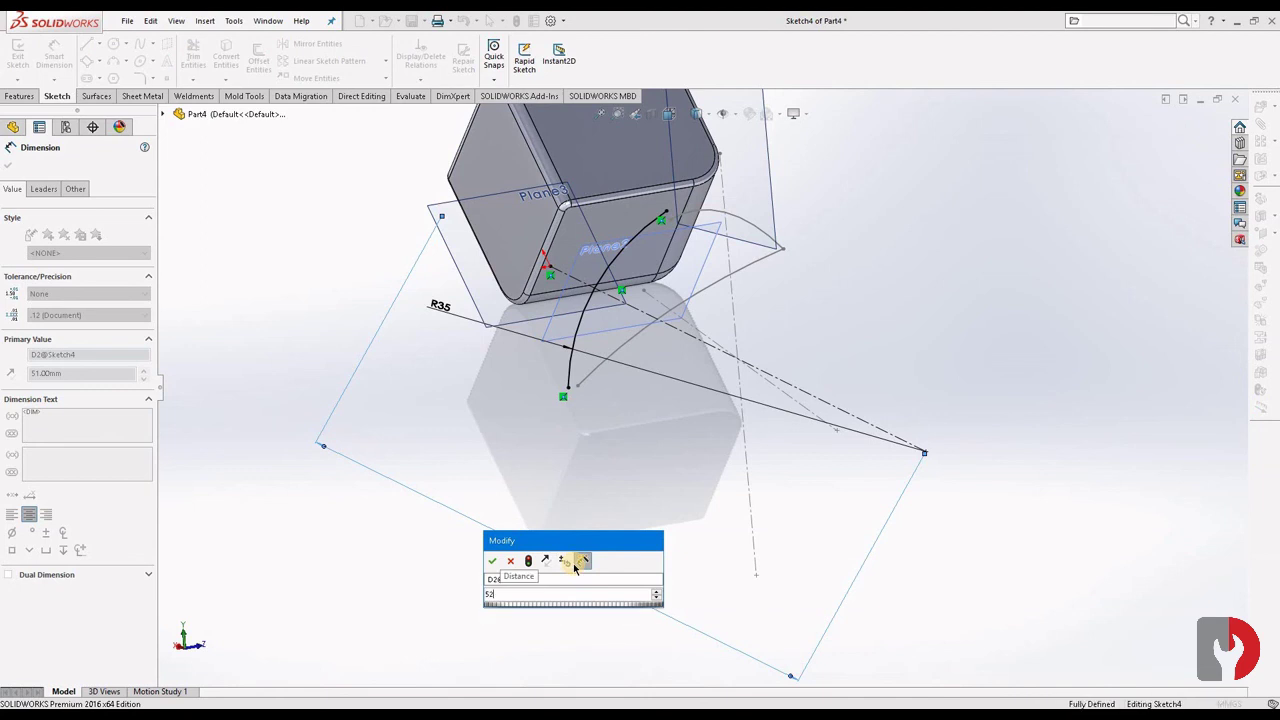
{"action": "key", "text": "Return"}
{"action": "left_click", "coordinate": [1192, 134]}
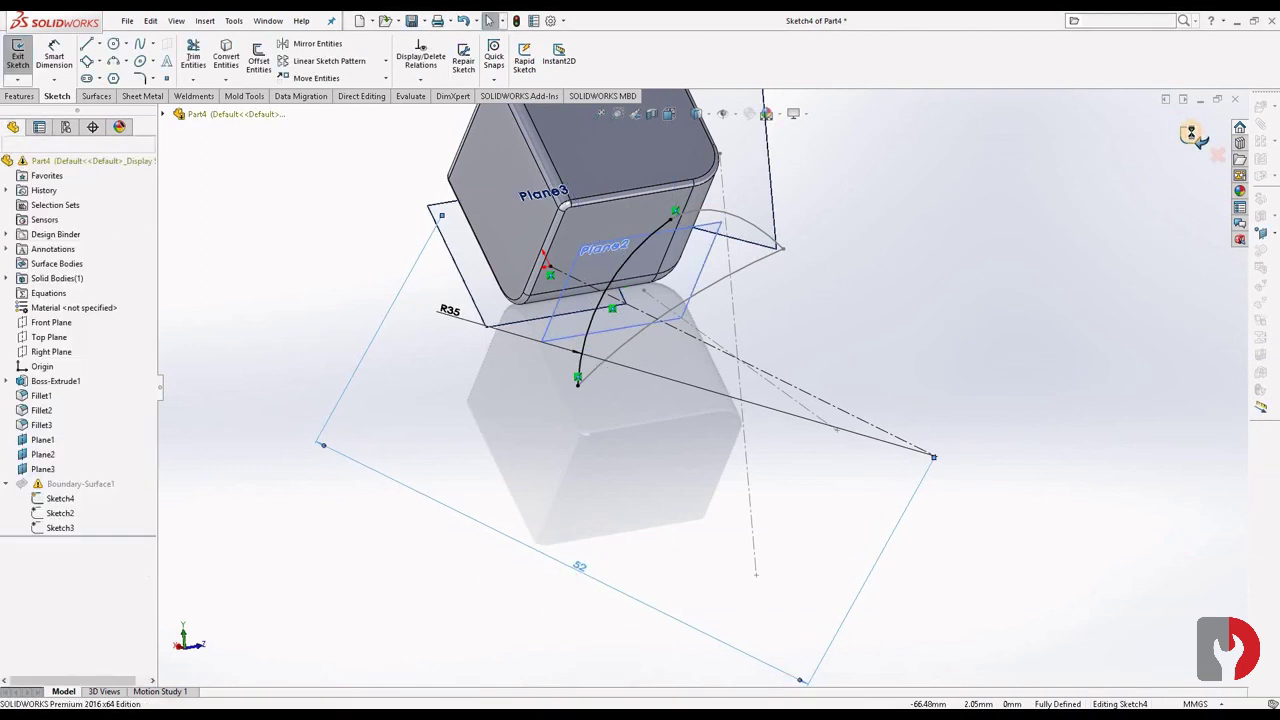
{"action": "left_click", "coordinate": [1191, 131]}
{"action": "mouse_move", "coordinate": [862, 316]}
{"action": "middle_mouse_down"}
{"action": "mouse_move", "coordinate": [811, 214]}
{"action": "mouse_move", "coordinate": [748, 251]}
{"action": "mouse_move", "coordinate": [846, 251]}
{"action": "mouse_move", "coordinate": [878, 279]}
{"action": "mouse_move", "coordinate": [903, 334]}
{"action": "mouse_move", "coordinate": [846, 240]}
{"action": "mouse_move", "coordinate": [671, 84]}
{"action": "middle_mouse_up"}
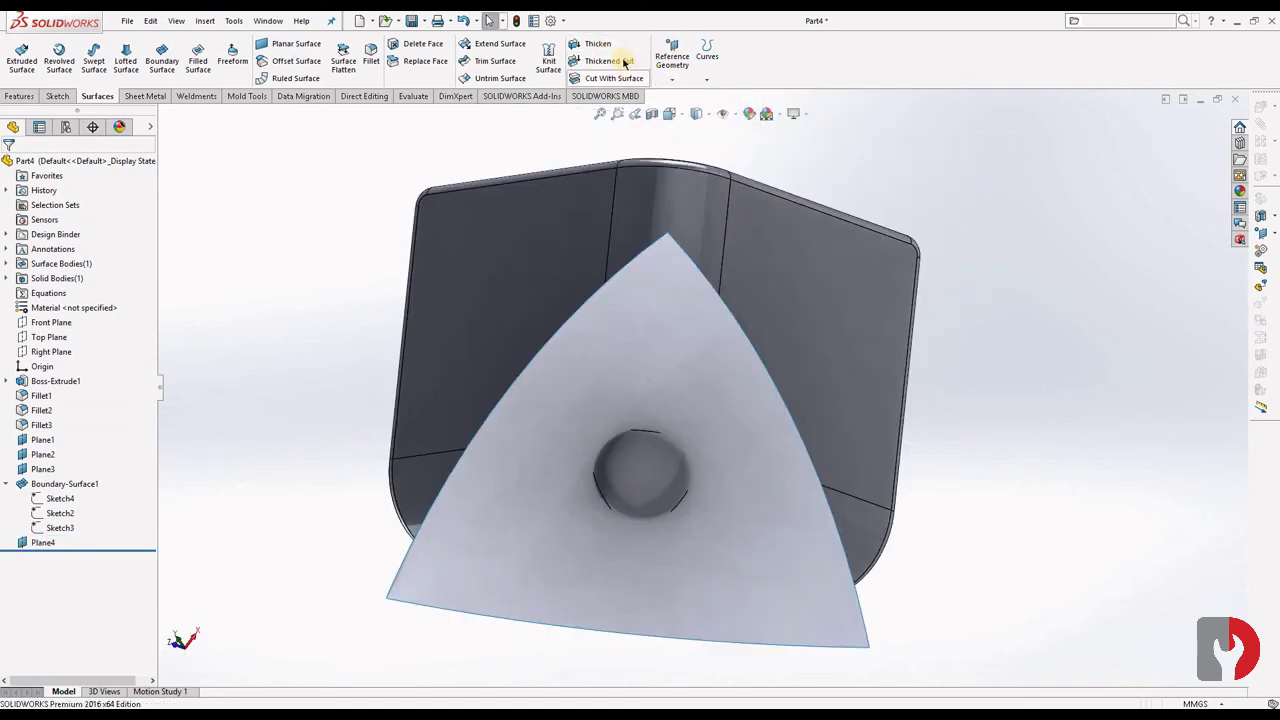
Thicken Boundary-Surface1 by 2.5 mm to create Thicken1
{"action": "left_click", "coordinate": [613, 52]}
{"action": "left_click", "coordinate": [685, 340]}
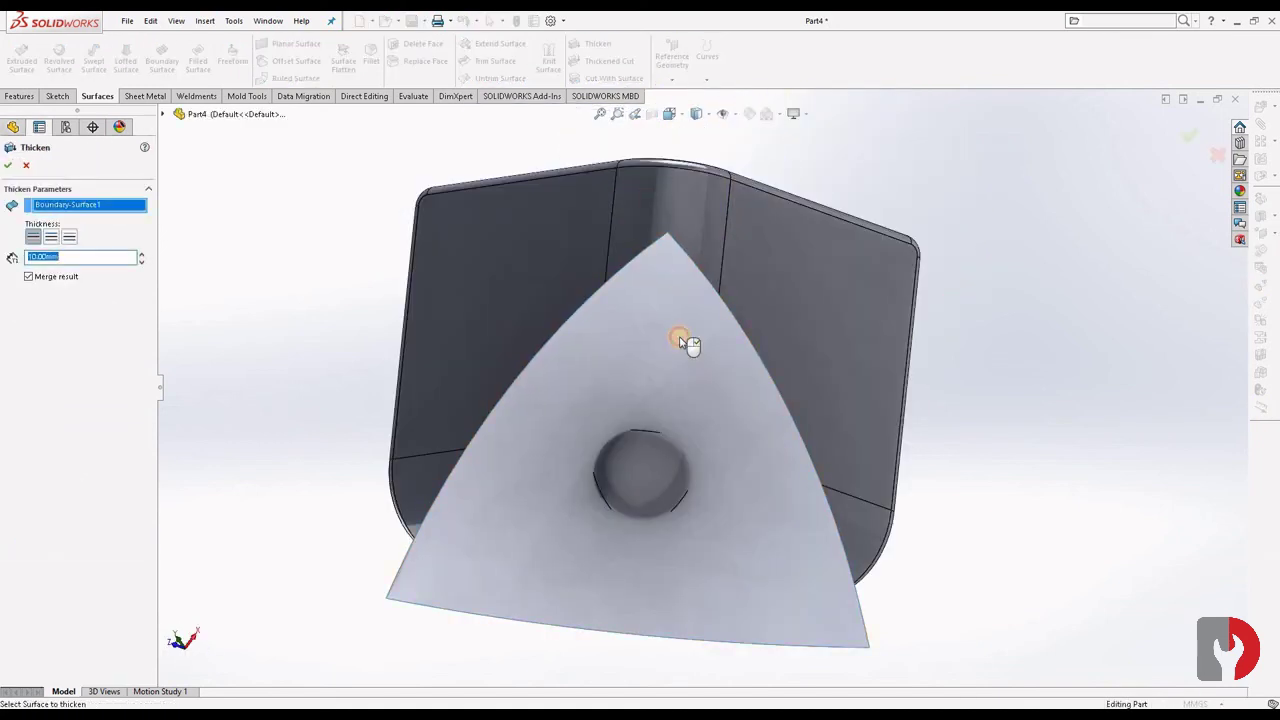
{"action": "middle_click_drag", "start_coordinate": [864, 581], "coordinate": [786, 614]}
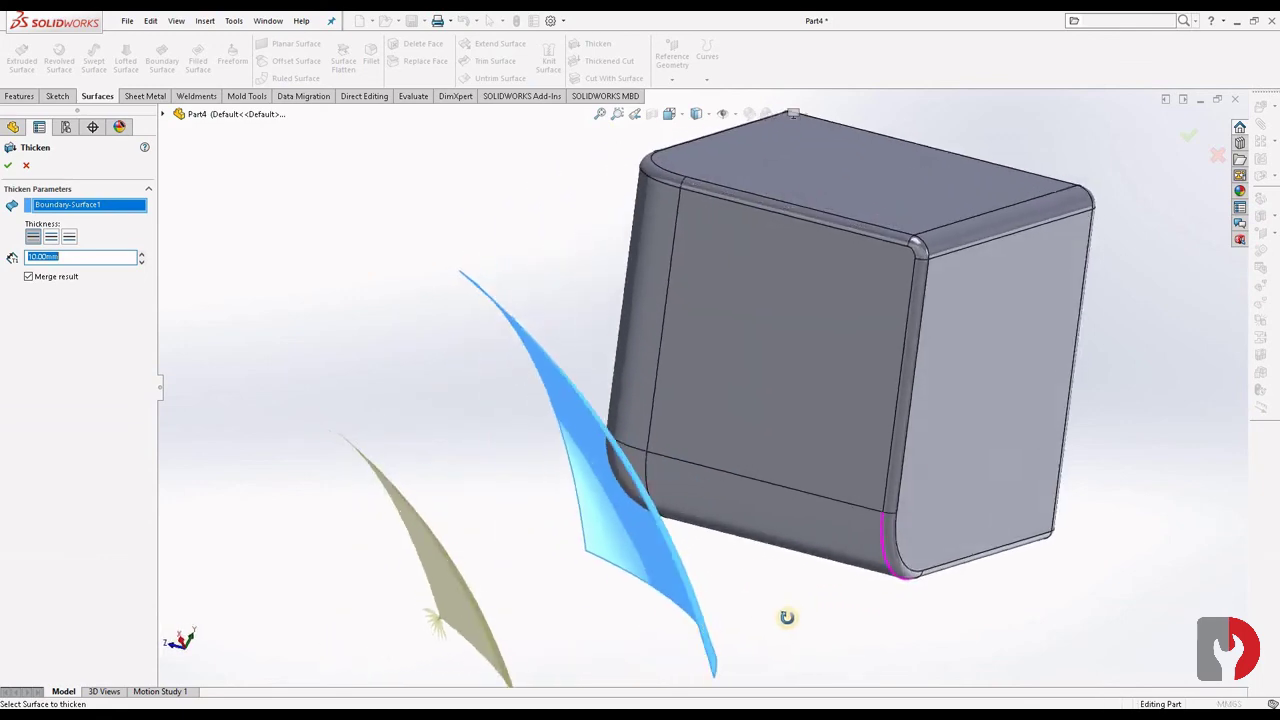
{"action": "left_click", "coordinate": [78, 257]}
{"action": "type", "text": "2"}
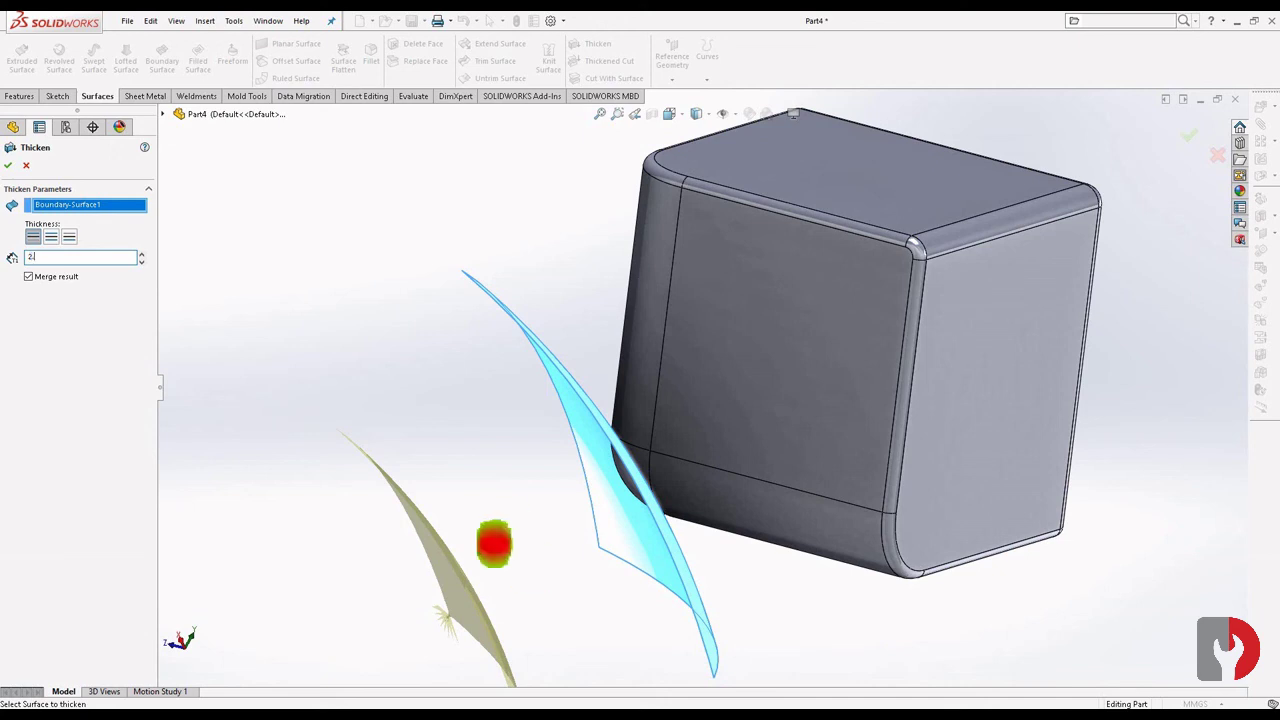
{"action": "type", "text": ".5"}
{"action": "key", "text": "Return"}
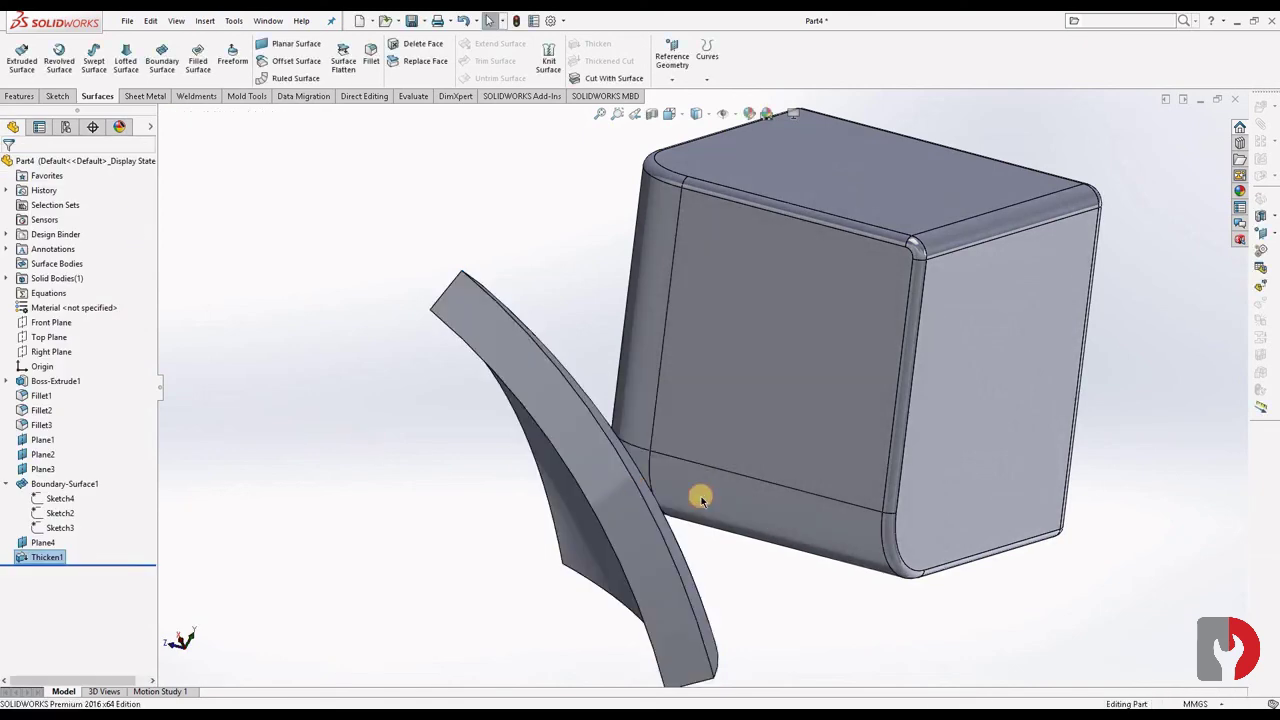
{"action": "mouse_move", "coordinate": [701, 500]}
{"action": "middle_mouse_down"}
{"action": "mouse_move", "coordinate": [563, 500]}
{"action": "mouse_move", "coordinate": [674, 411]}
{"action": "mouse_move", "coordinate": [686, 477]}
{"action": "mouse_move", "coordinate": [716, 500]}
{"action": "mouse_move", "coordinate": [771, 491]}
{"action": "mouse_move", "coordinate": [686, 446]}
{"action": "mouse_move", "coordinate": [635, 330]}
{"action": "mouse_move", "coordinate": [489, 371]}
{"action": "mouse_move", "coordinate": [437, 420]}
{"action": "mouse_move", "coordinate": [451, 394]}
{"action": "mouse_move", "coordinate": [600, 363]}
{"action": "mouse_move", "coordinate": [809, 449]}
{"action": "mouse_move", "coordinate": [823, 531]}
{"action": "mouse_move", "coordinate": [760, 460]}
{"action": "middle_mouse_up"}
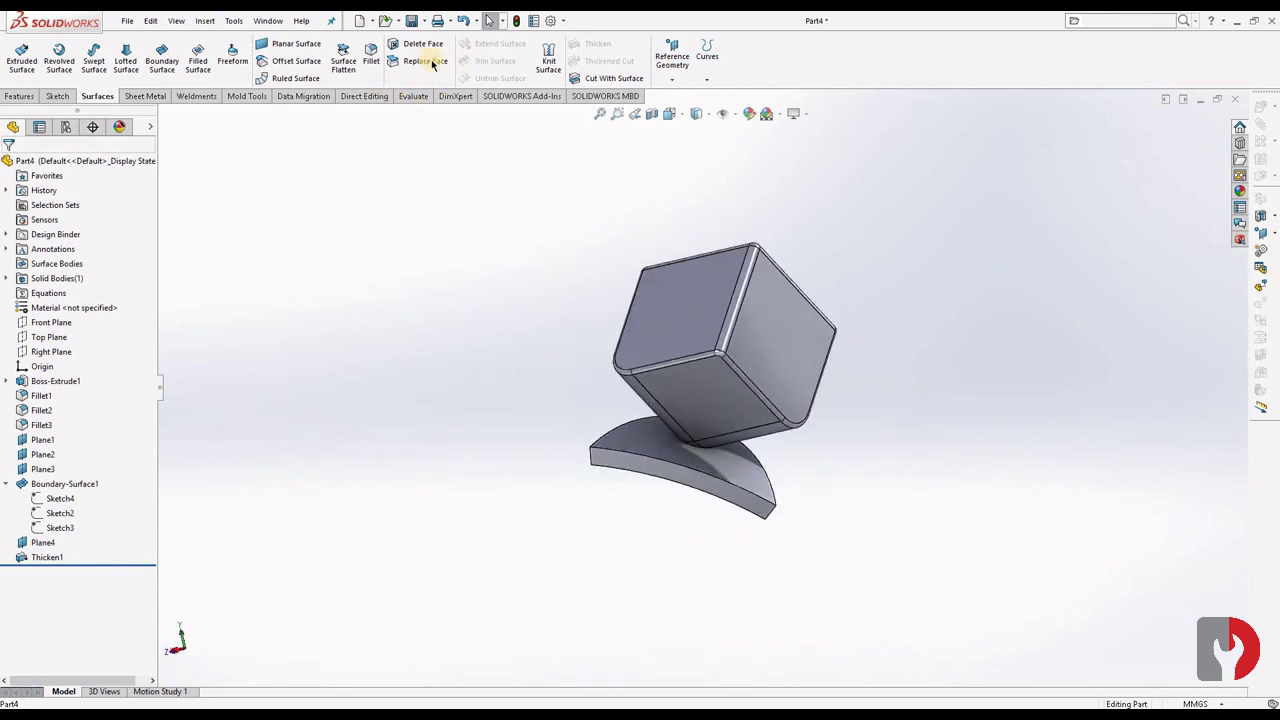
Start a fillet and select the base's short end, long top and lower edges
{"action": "left_click", "coordinate": [380, 68]}
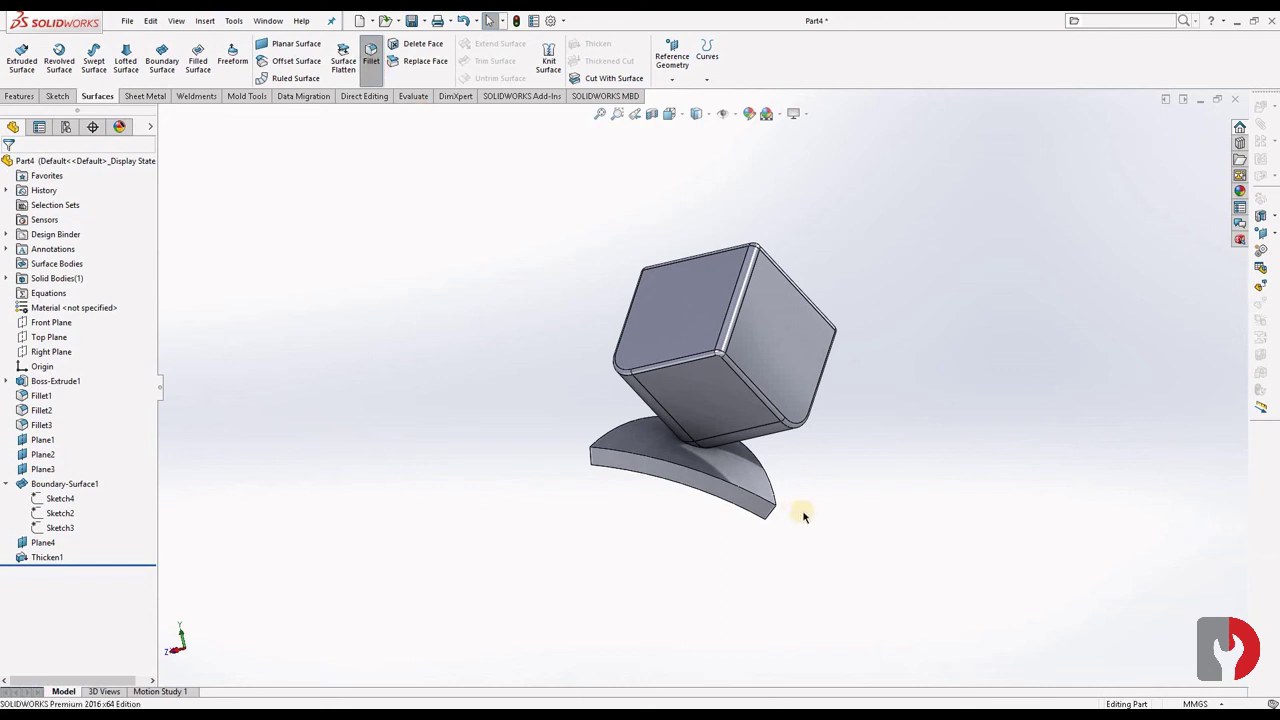
{"action": "scroll", "coordinate": [766, 512], "scroll_direction": "down", "scroll_amount": 3}
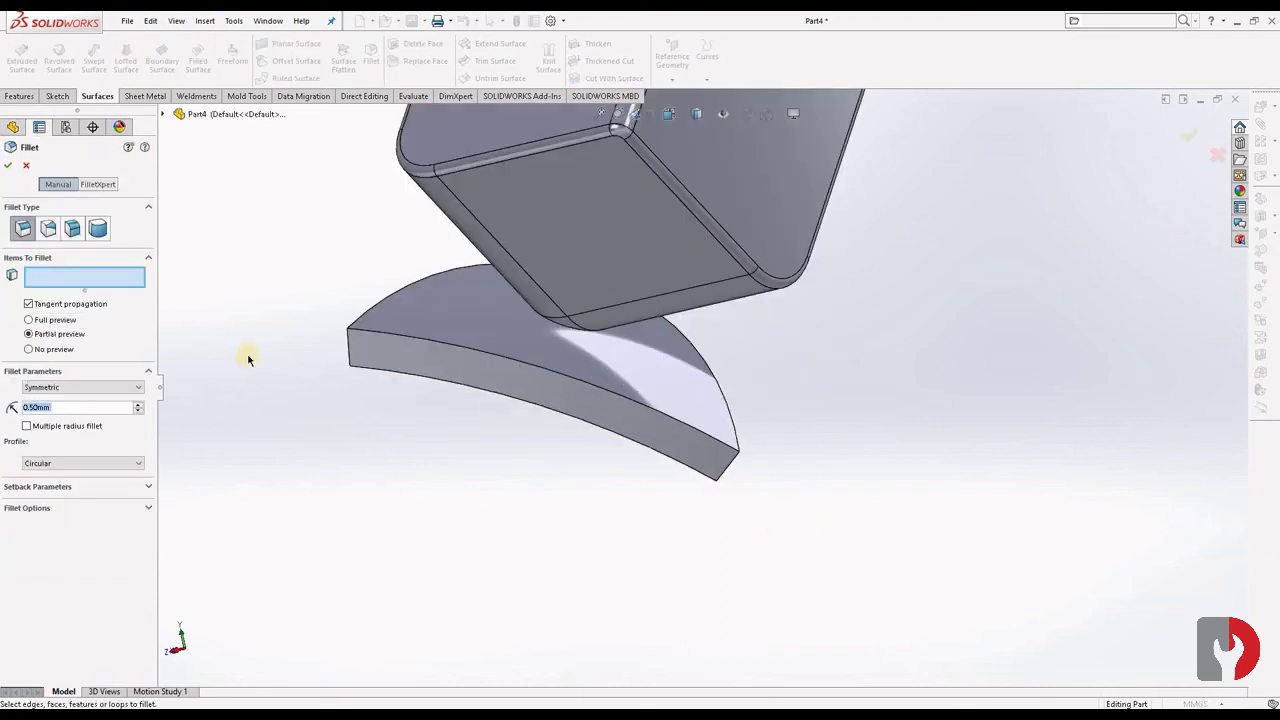
{"action": "left_click", "coordinate": [727, 470]}
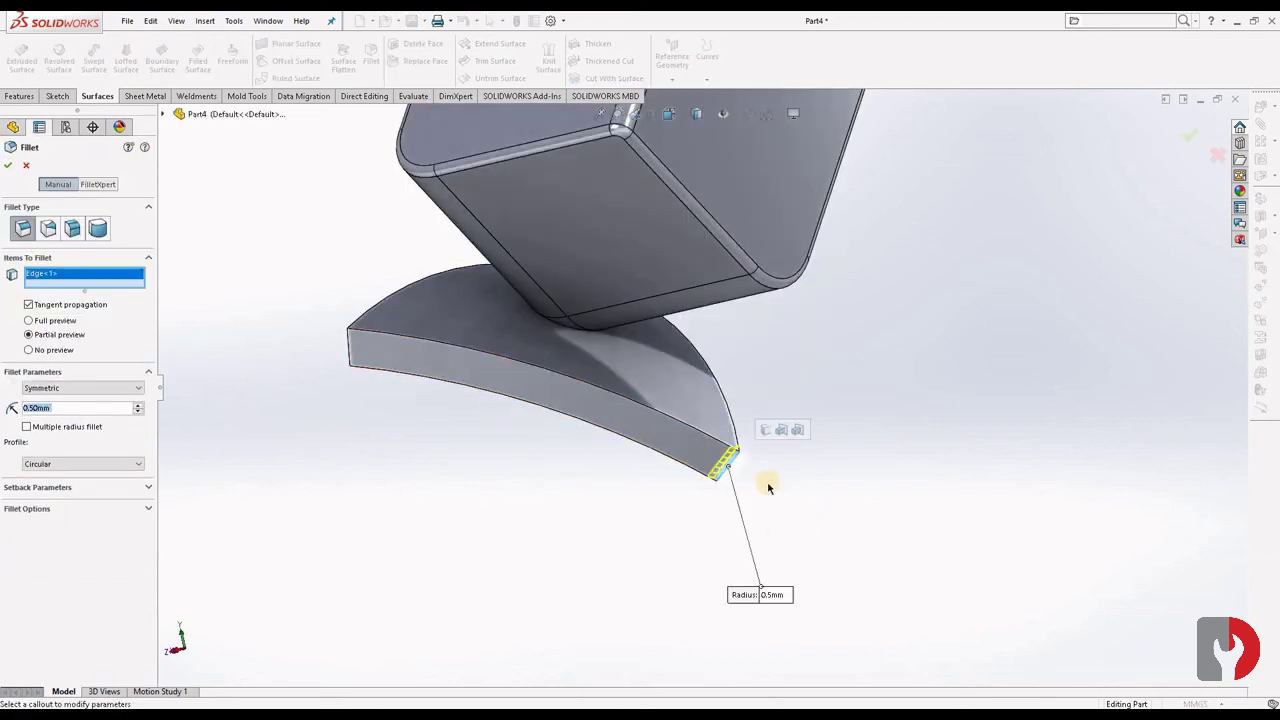
{"action": "mouse_move", "coordinate": [766, 480]}
{"action": "middle_mouse_down"}
{"action": "mouse_move", "coordinate": [698, 468]}
{"action": "mouse_move", "coordinate": [634, 494]}
{"action": "mouse_move", "coordinate": [1031, 300]}
{"action": "middle_mouse_up"}
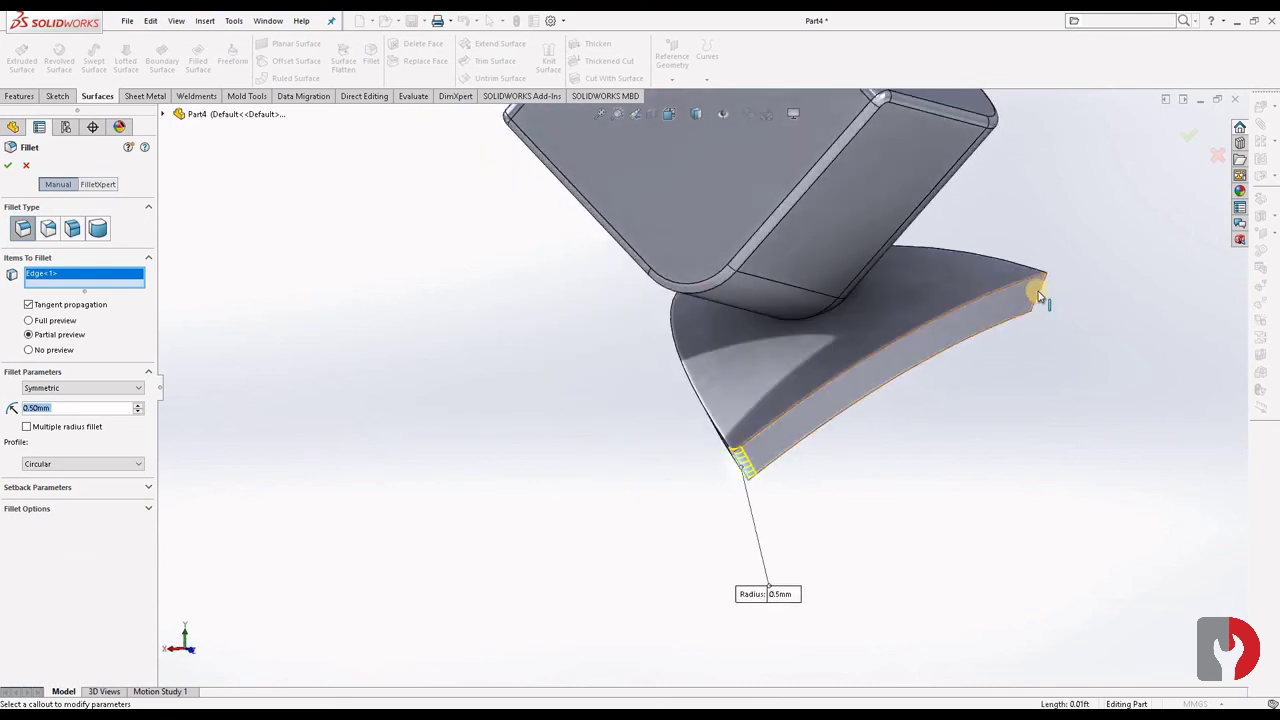
{"action": "left_click", "coordinate": [1038, 294]}
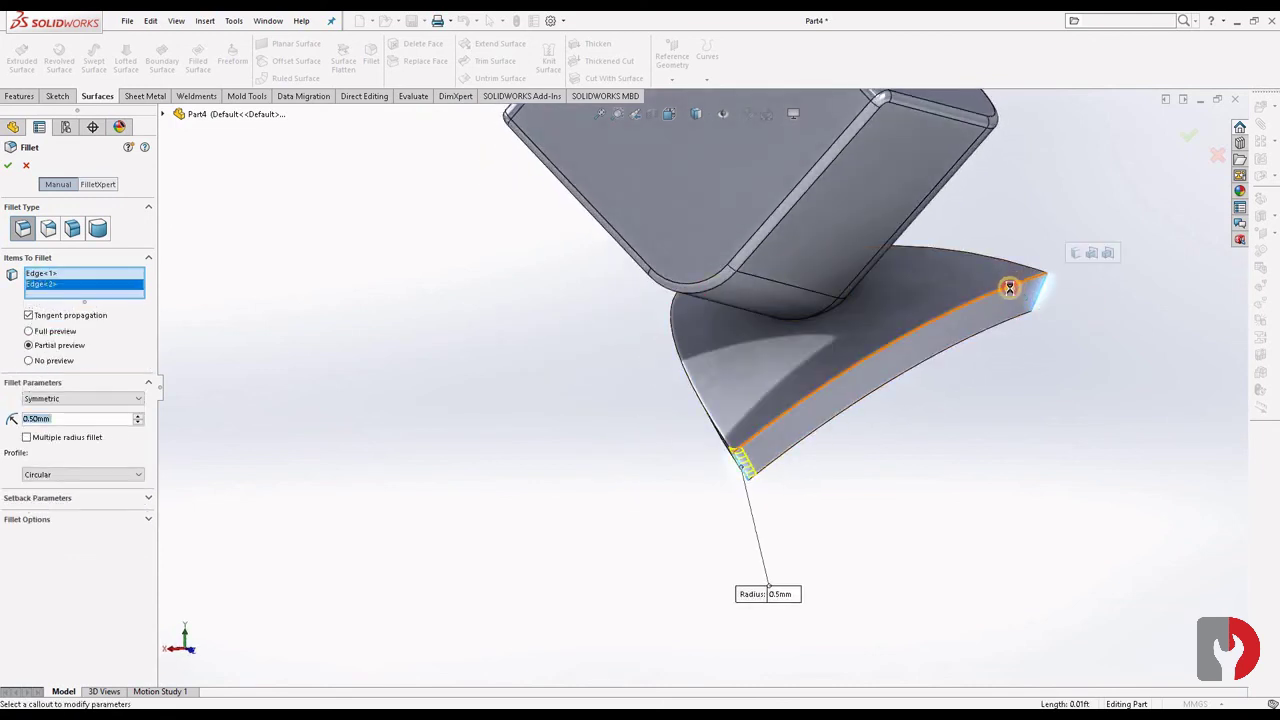
{"action": "left_click", "coordinate": [1009, 288]}
{"action": "left_click", "coordinate": [941, 349]}
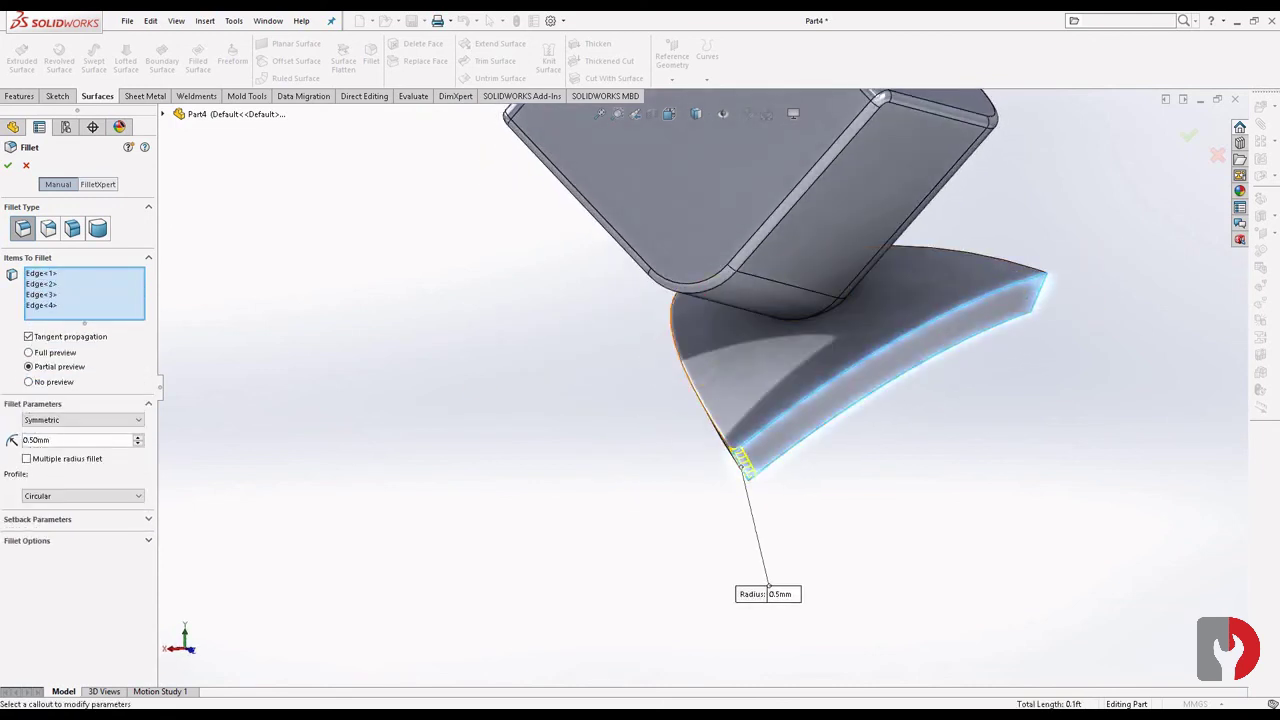
{"action": "mouse_move", "coordinate": [915, 364]}
{"action": "middle_mouse_down"}
{"action": "mouse_move", "coordinate": [1000, 351]}
{"action": "mouse_move", "coordinate": [820, 429]}
{"action": "mouse_move", "coordinate": [771, 420]}
{"action": "middle_mouse_up"}
{"action": "left_click", "coordinate": [766, 440]}
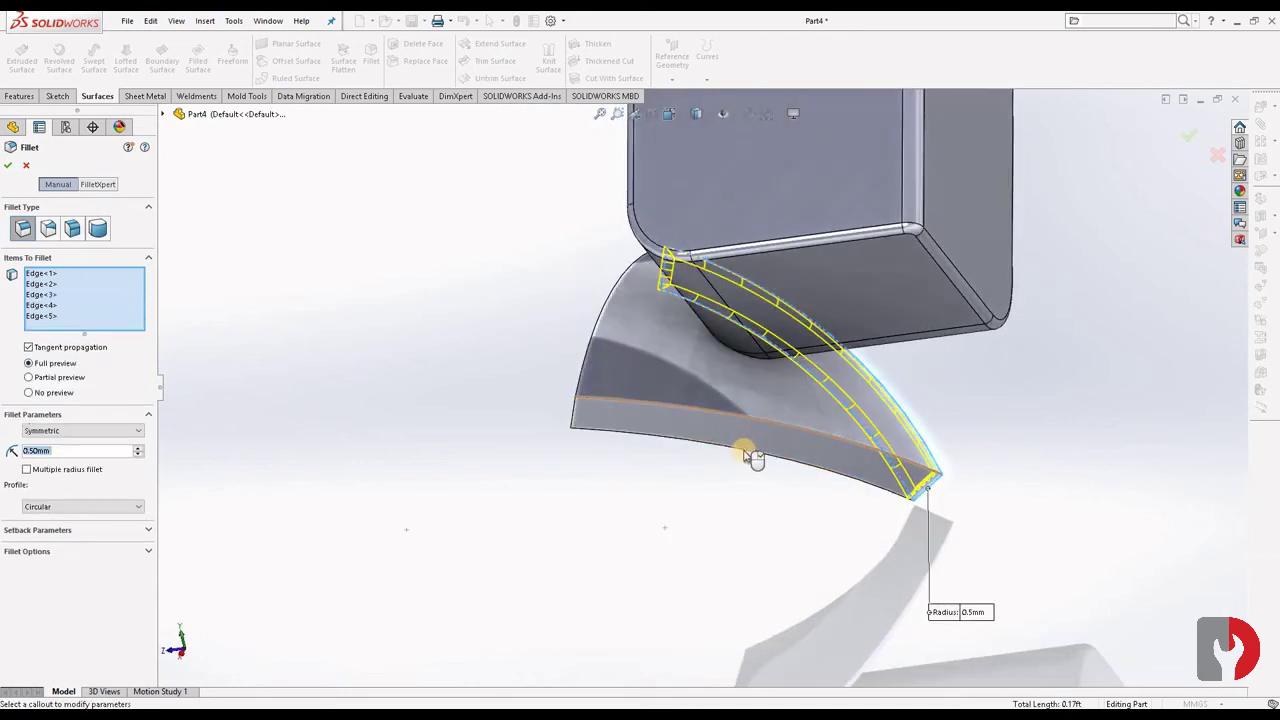
{"action": "left_click", "coordinate": [741, 455]}
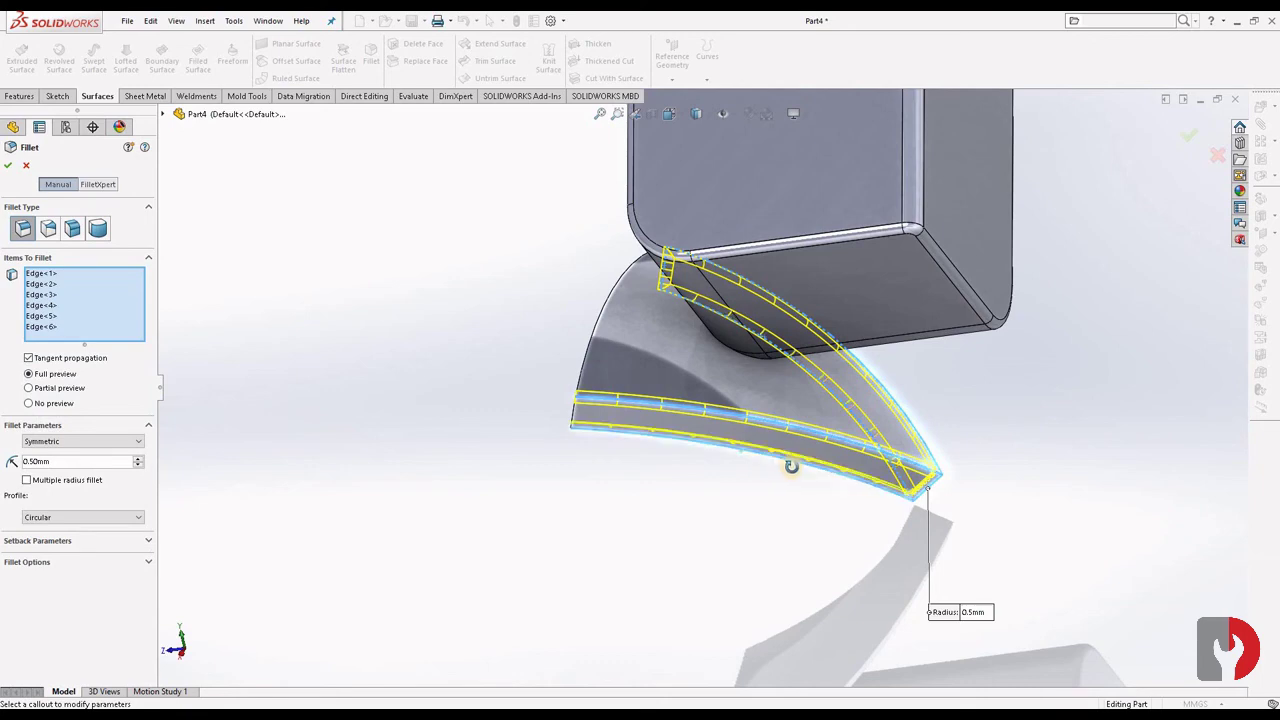
Add the remaining base edges and apply the 0.5 mm fillet as Fillet4
{"action": "middle_click_drag", "start_coordinate": [789, 463], "coordinate": [697, 438]}
{"action": "left_click", "coordinate": [697, 433]}
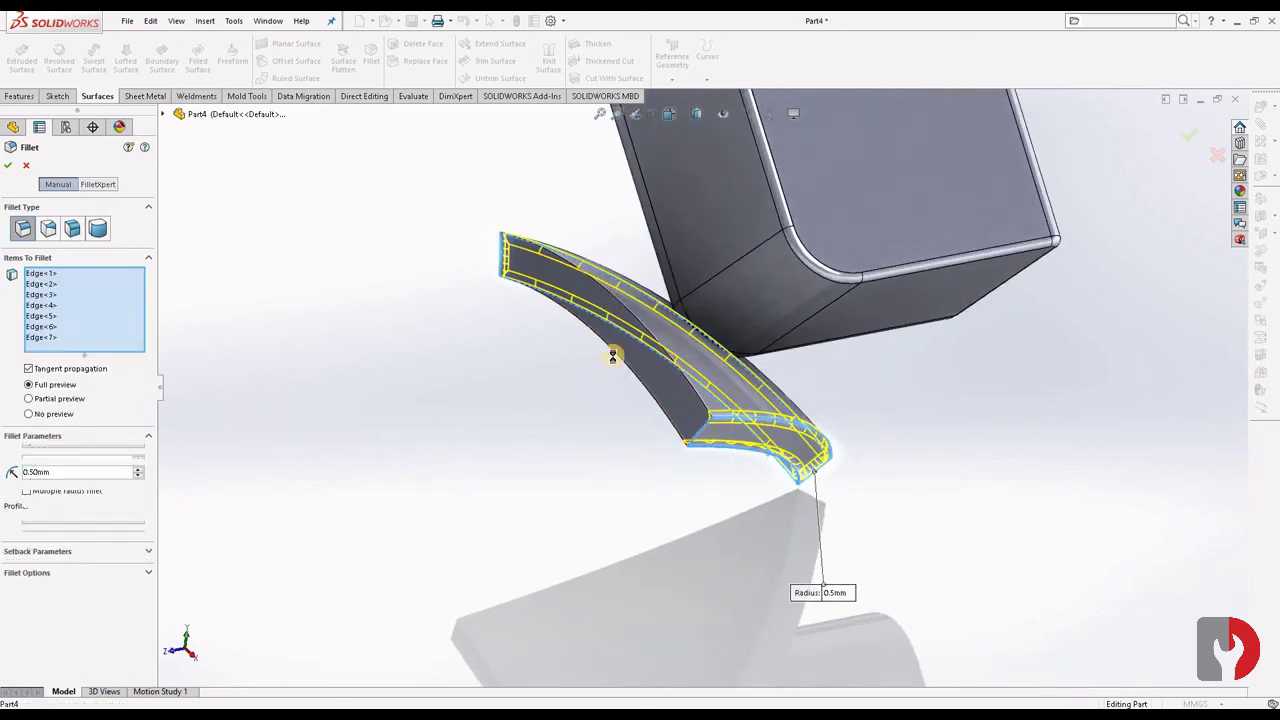
{"action": "mouse_move", "coordinate": [611, 377]}
{"action": "middle_mouse_down"}
{"action": "mouse_move", "coordinate": [648, 417]}
{"action": "mouse_move", "coordinate": [491, 429]}
{"action": "mouse_move", "coordinate": [586, 431]}
{"action": "mouse_move", "coordinate": [580, 286]}
{"action": "mouse_move", "coordinate": [545, 277]}
{"action": "middle_mouse_up"}
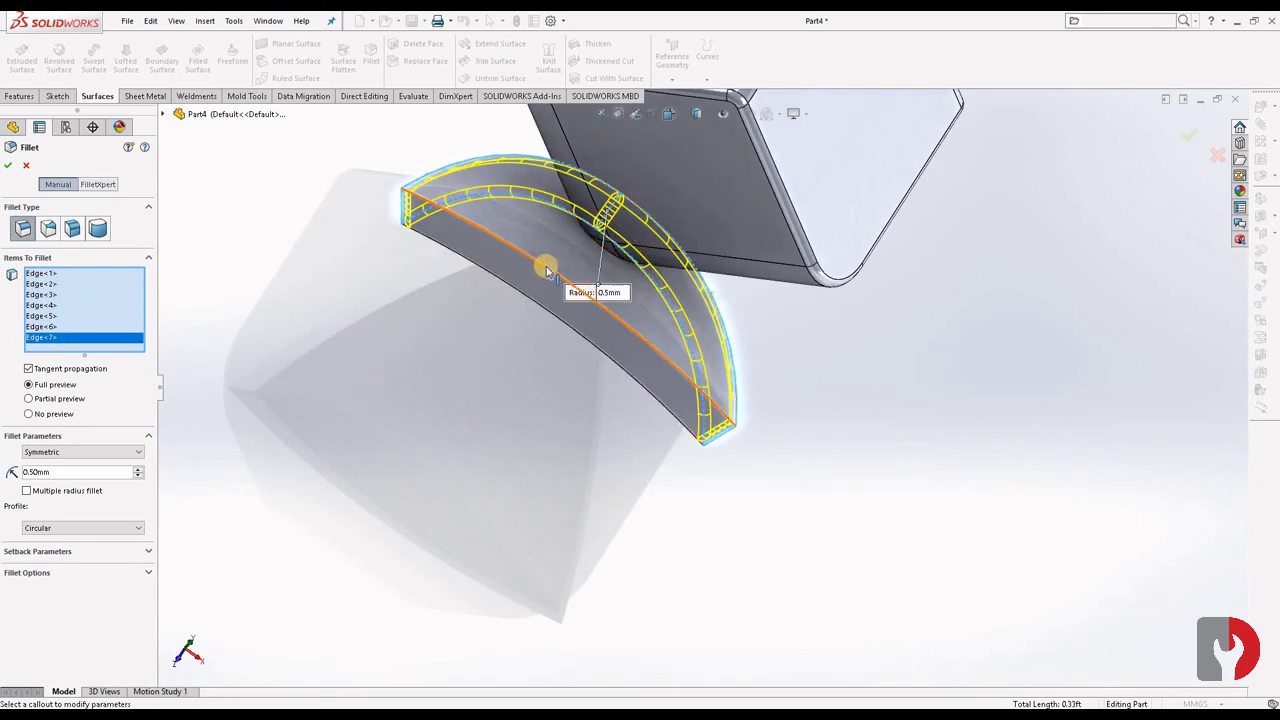
{"action": "left_click", "coordinate": [546, 270]}
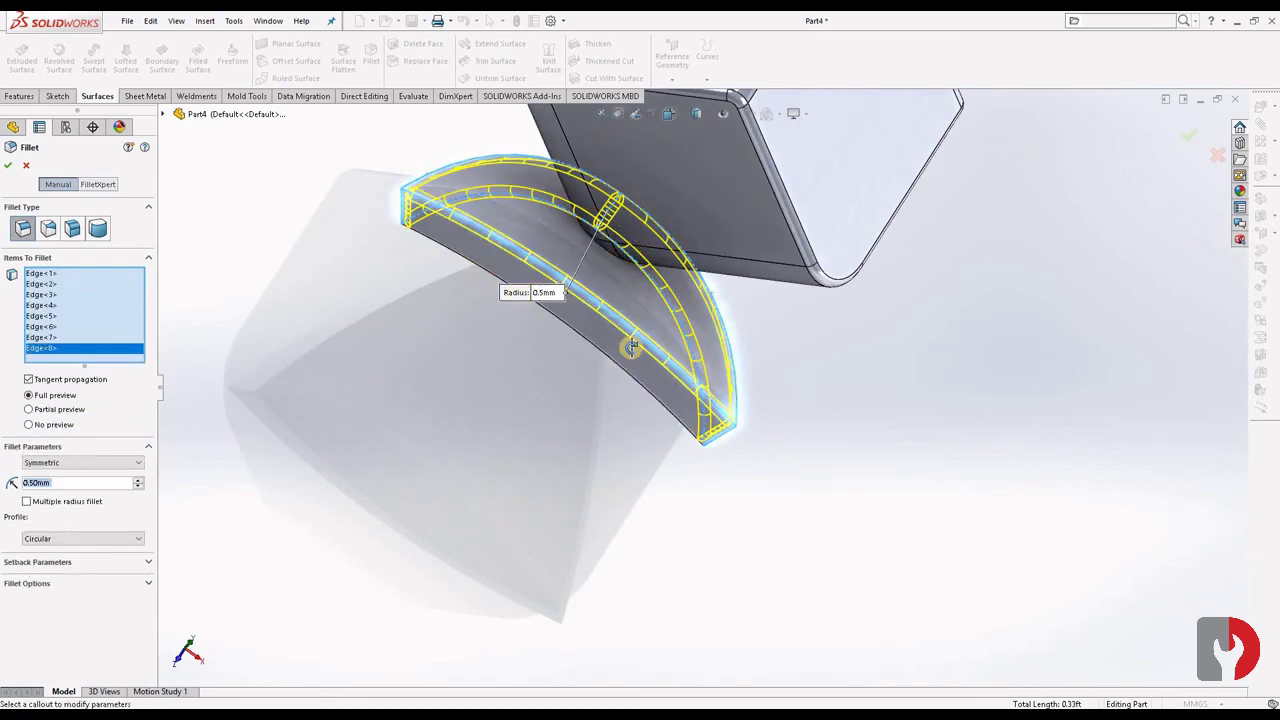
{"action": "mouse_move", "coordinate": [632, 346]}
{"action": "middle_mouse_down"}
{"action": "mouse_move", "coordinate": [657, 314]}
{"action": "mouse_move", "coordinate": [586, 326]}
{"action": "middle_mouse_up"}
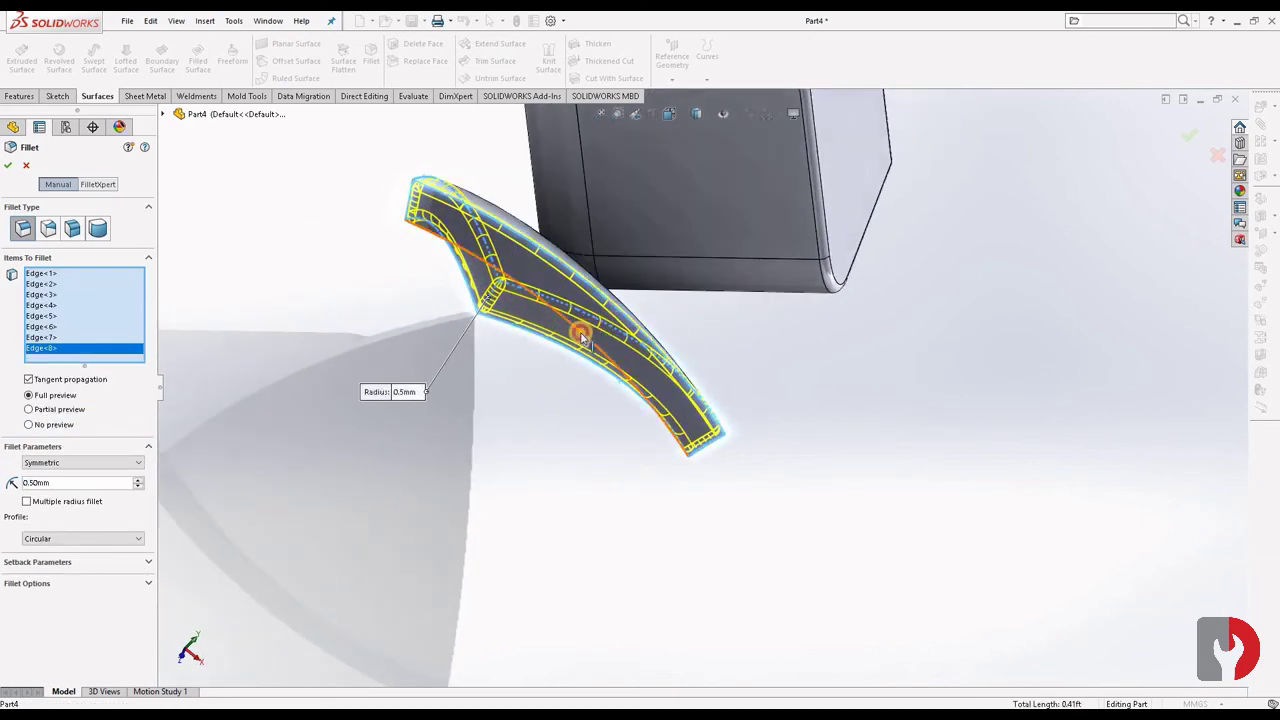
{"action": "left_click", "coordinate": [583, 340]}
{"action": "mouse_move", "coordinate": [560, 374]}
{"action": "middle_mouse_down"}
{"action": "mouse_move", "coordinate": [617, 520]}
{"action": "mouse_move", "coordinate": [722, 527]}
{"action": "mouse_move", "coordinate": [509, 417]}
{"action": "mouse_move", "coordinate": [143, 172]}
{"action": "middle_mouse_up"}
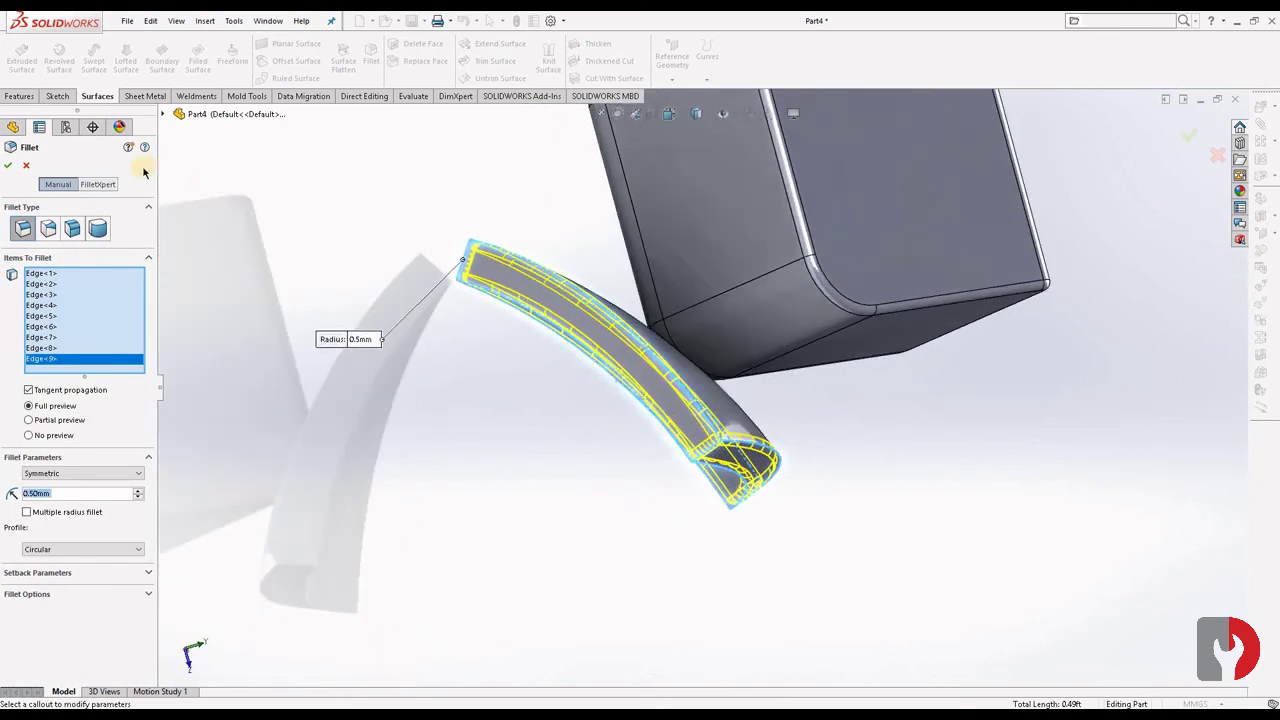
{"action": "mouse_move", "coordinate": [610, 283]}
{"action": "middle_mouse_down"}
{"action": "mouse_move", "coordinate": [529, 323]}
{"action": "mouse_move", "coordinate": [409, 343]}
{"action": "mouse_move", "coordinate": [380, 314]}
{"action": "mouse_move", "coordinate": [22, 150]}
{"action": "middle_mouse_up"}
{"action": "left_click", "coordinate": [8, 165]}
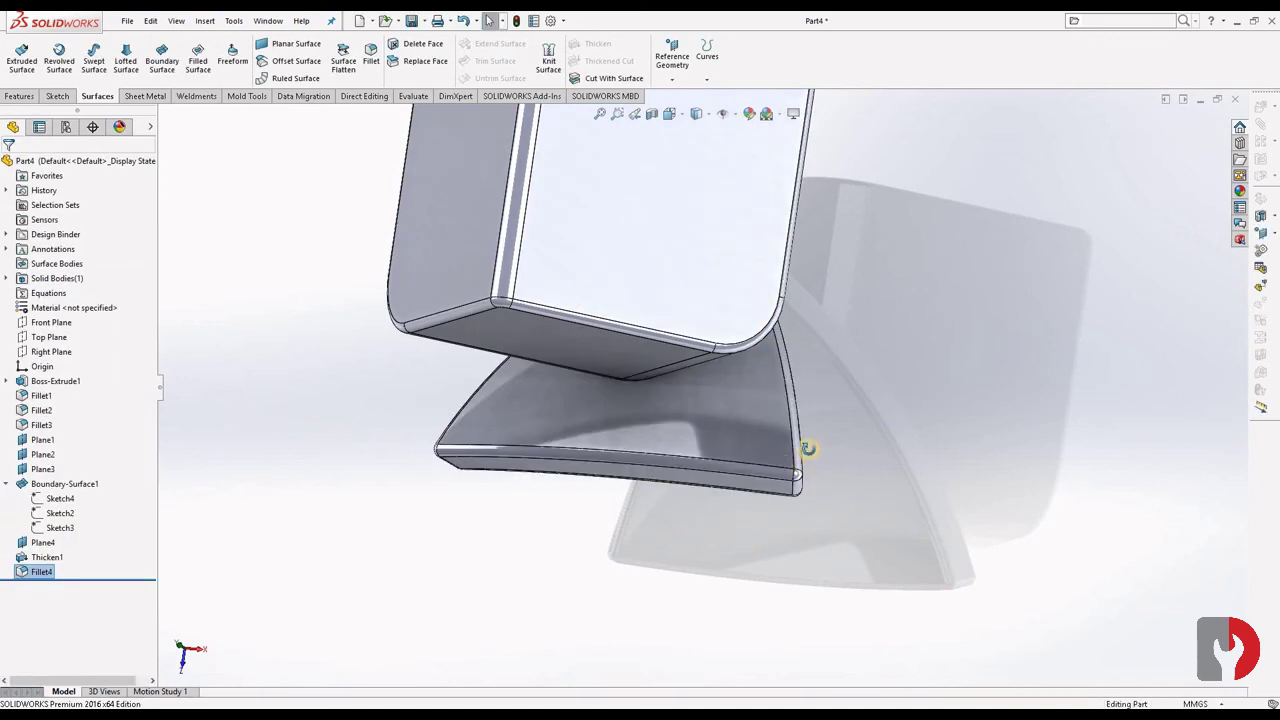
Apply a pale bluish-grey appearance (RGB 203, 210, 239) to the whole part
{"action": "mouse_move", "coordinate": [808, 443]}
{"action": "middle_mouse_down"}
{"action": "mouse_move", "coordinate": [849, 400]}
{"action": "mouse_move", "coordinate": [738, 364]}
{"action": "mouse_move", "coordinate": [634, 383]}
{"action": "mouse_move", "coordinate": [934, 471]}
{"action": "mouse_move", "coordinate": [826, 376]}
{"action": "mouse_move", "coordinate": [694, 397]}
{"action": "mouse_move", "coordinate": [737, 391]}
{"action": "mouse_move", "coordinate": [877, 456]}
{"action": "mouse_move", "coordinate": [954, 466]}
{"action": "mouse_move", "coordinate": [963, 494]}
{"action": "mouse_move", "coordinate": [848, 450]}
{"action": "middle_mouse_up"}
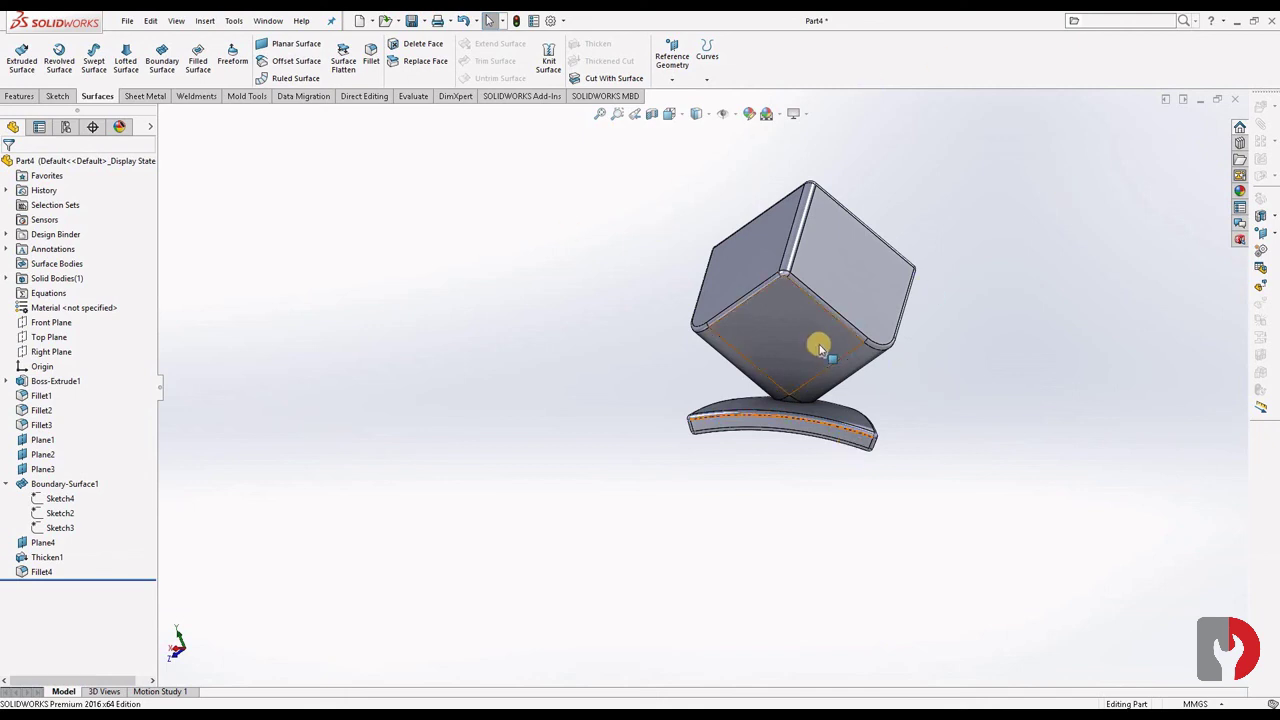
{"action": "middle_click_drag", "start_coordinate": [818, 348], "coordinate": [742, 370]}
{"action": "left_click", "coordinate": [742, 370]}
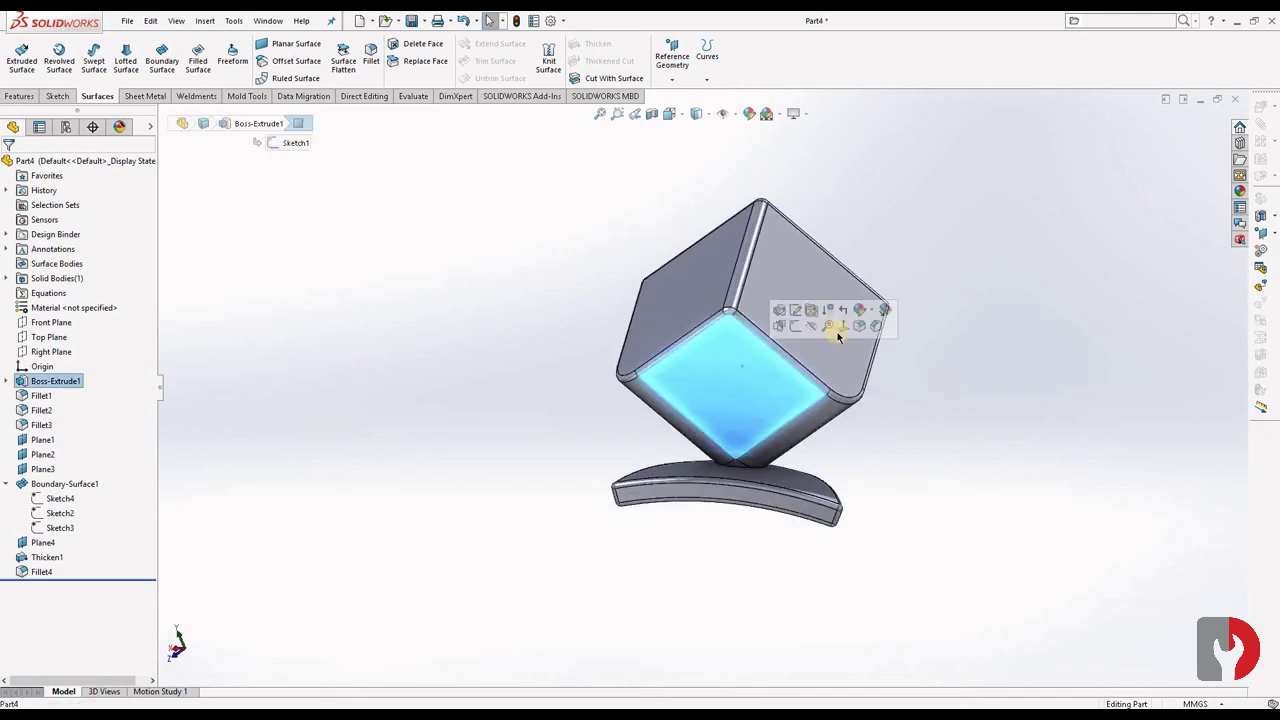
{"action": "left_click", "coordinate": [870, 312]}
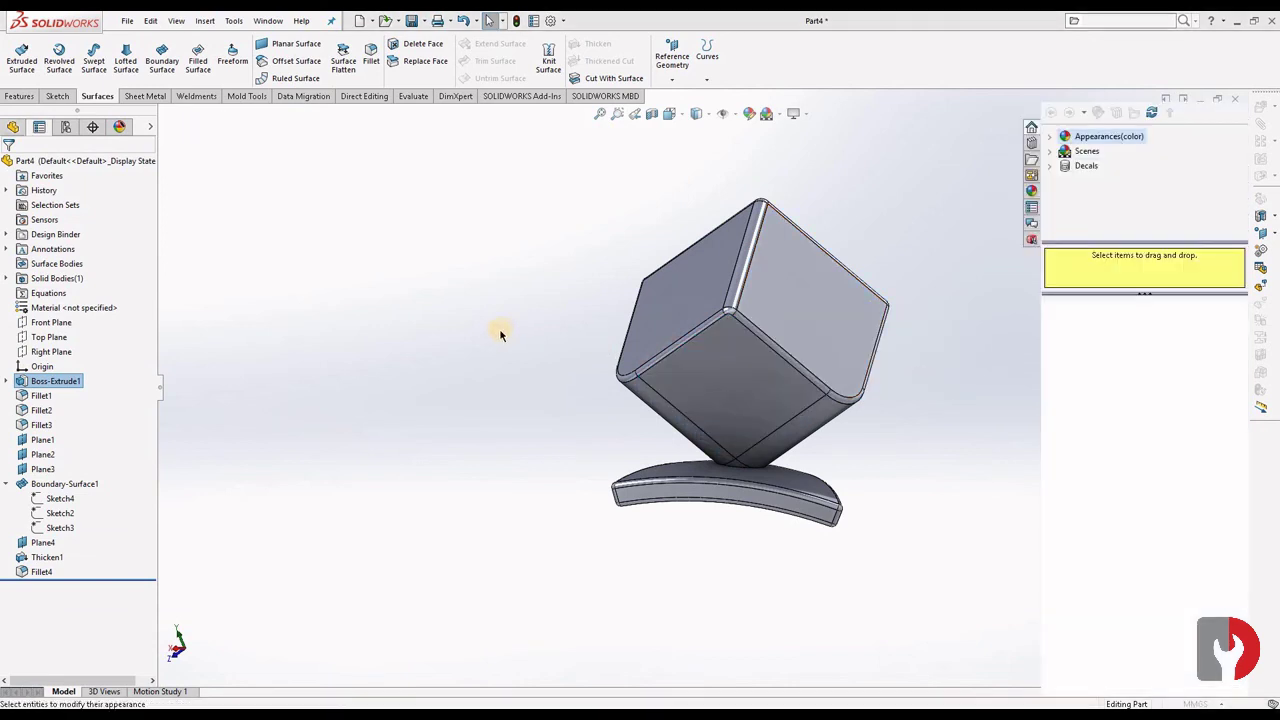
{"action": "left_click", "coordinate": [106, 425]}
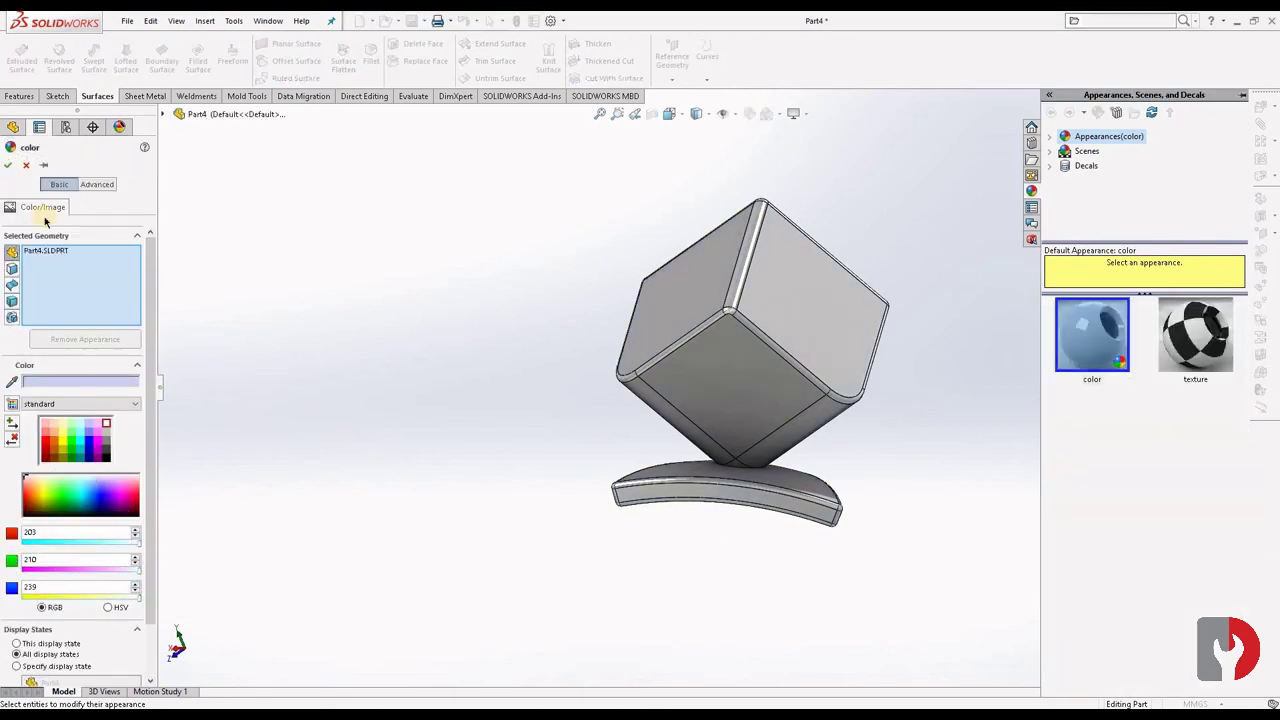
{"action": "left_click", "coordinate": [9, 167]}
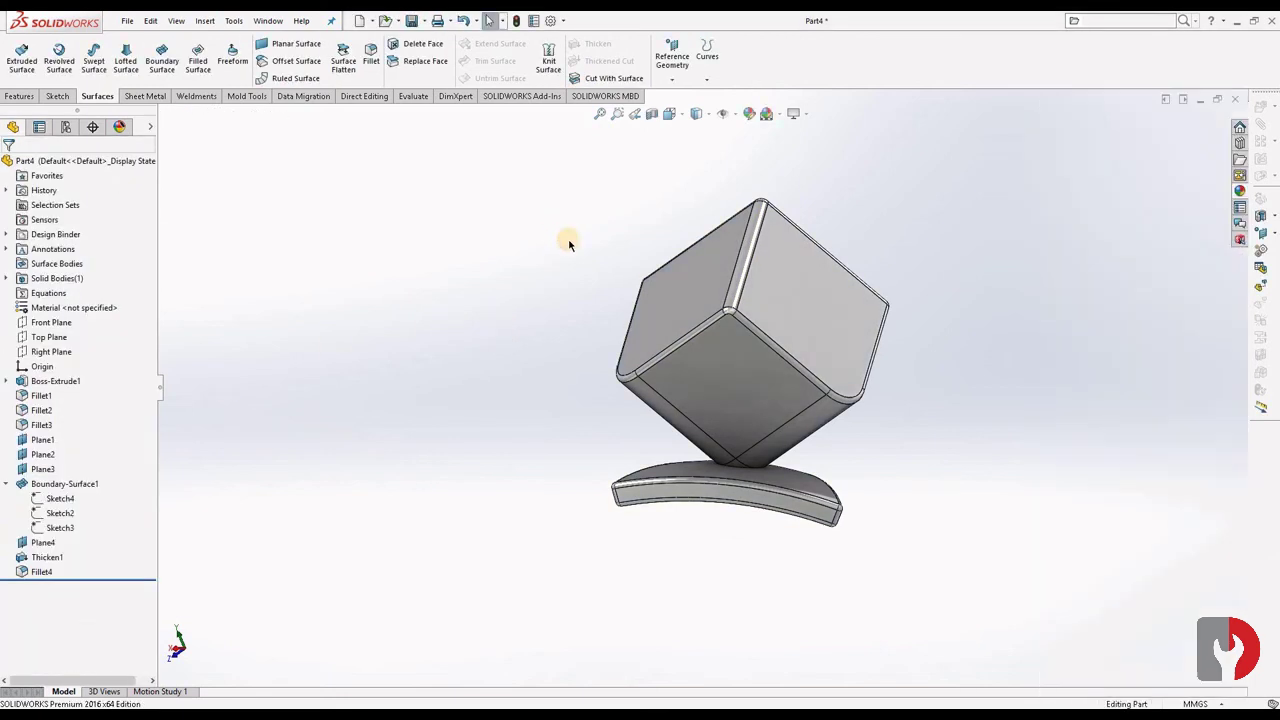
Select the cube's upper-right face
{"action": "left_click", "coordinate": [686, 289]}
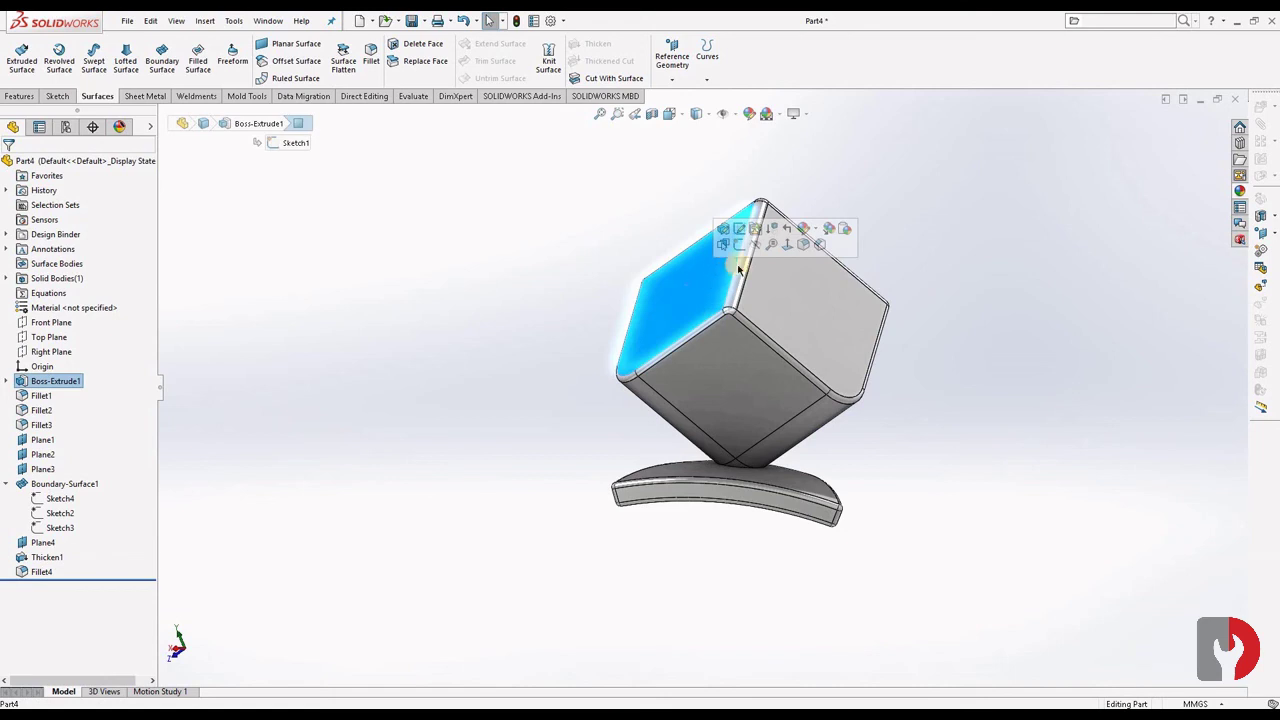
{"action": "left_click", "coordinate": [919, 269]}
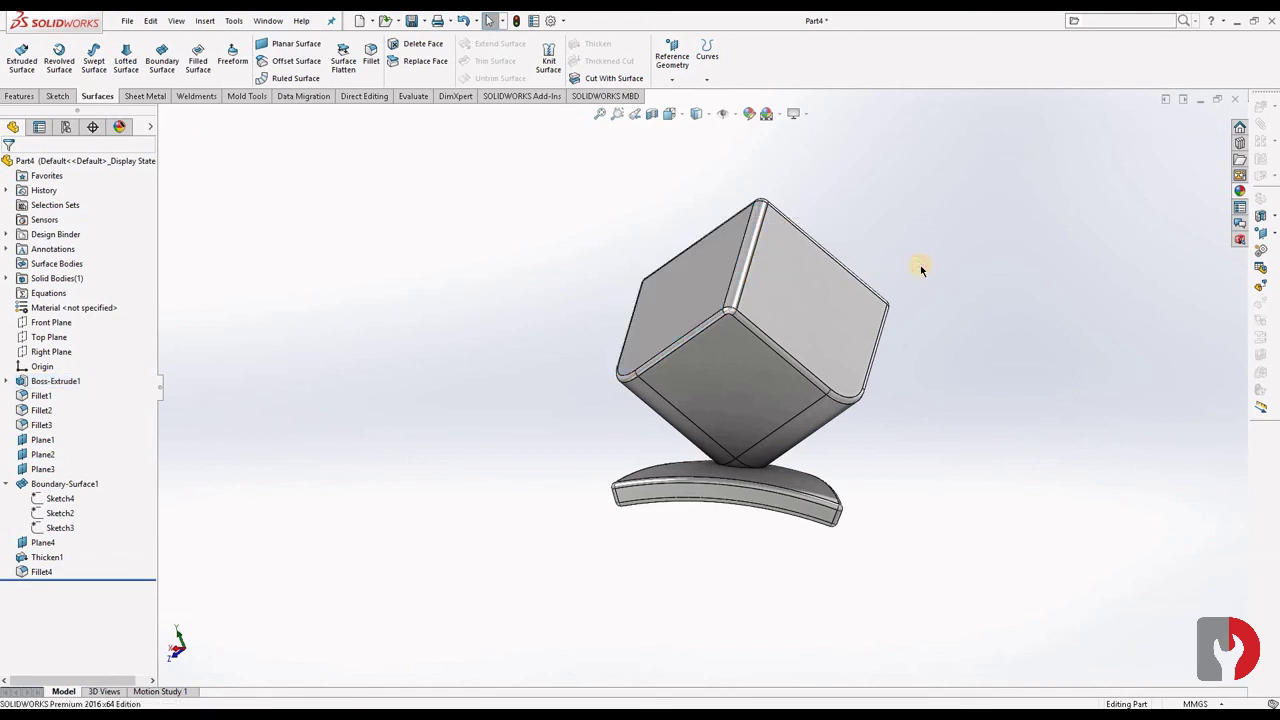
{"action": "left_click", "coordinate": [788, 311]}
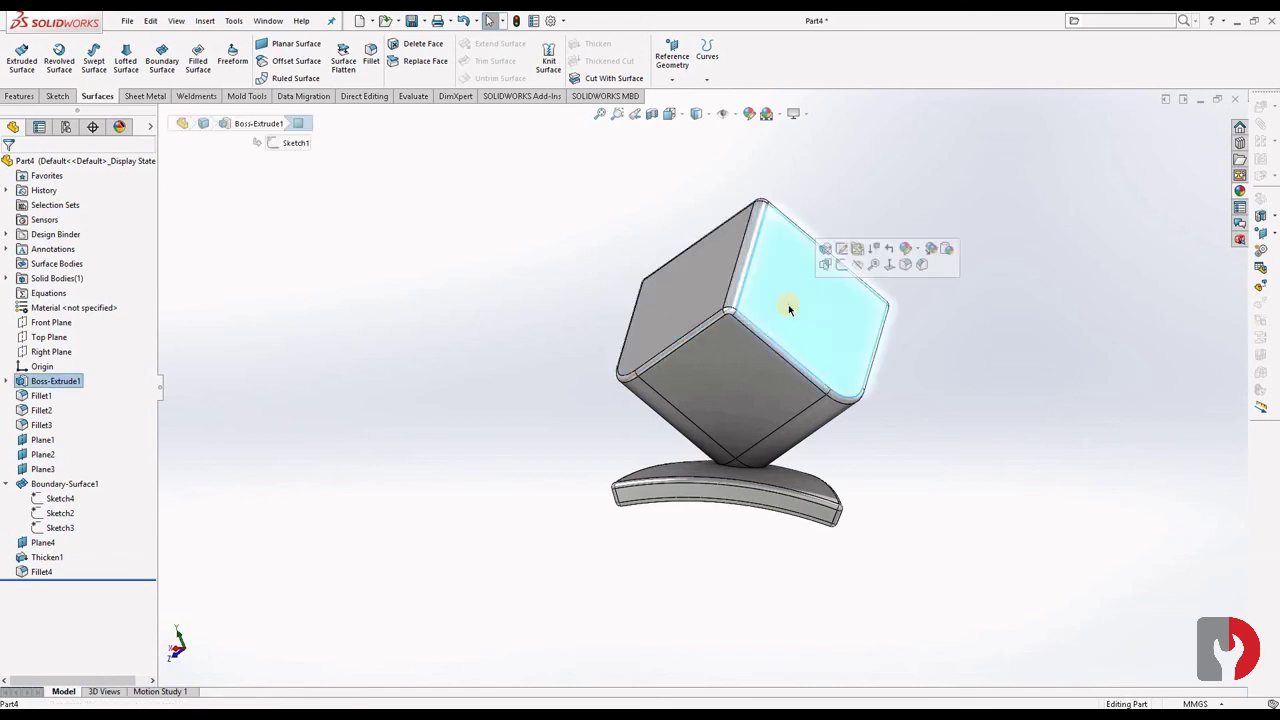
Sketch on the selected cube face and convert its edges into Sketch6's outline
{"action": "left_click", "coordinate": [838, 266]}
{"action": "left_click", "coordinate": [915, 299]}
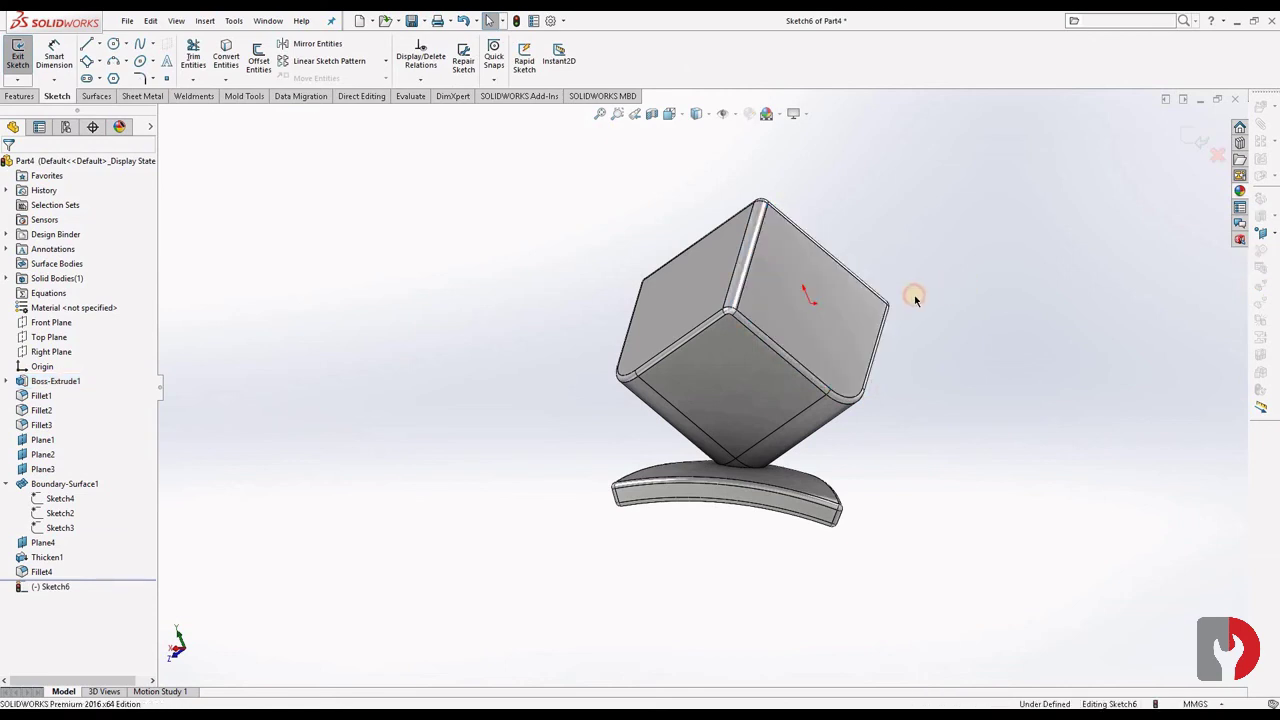
{"action": "middle_click_drag", "start_coordinate": [890, 298], "coordinate": [812, 320]}
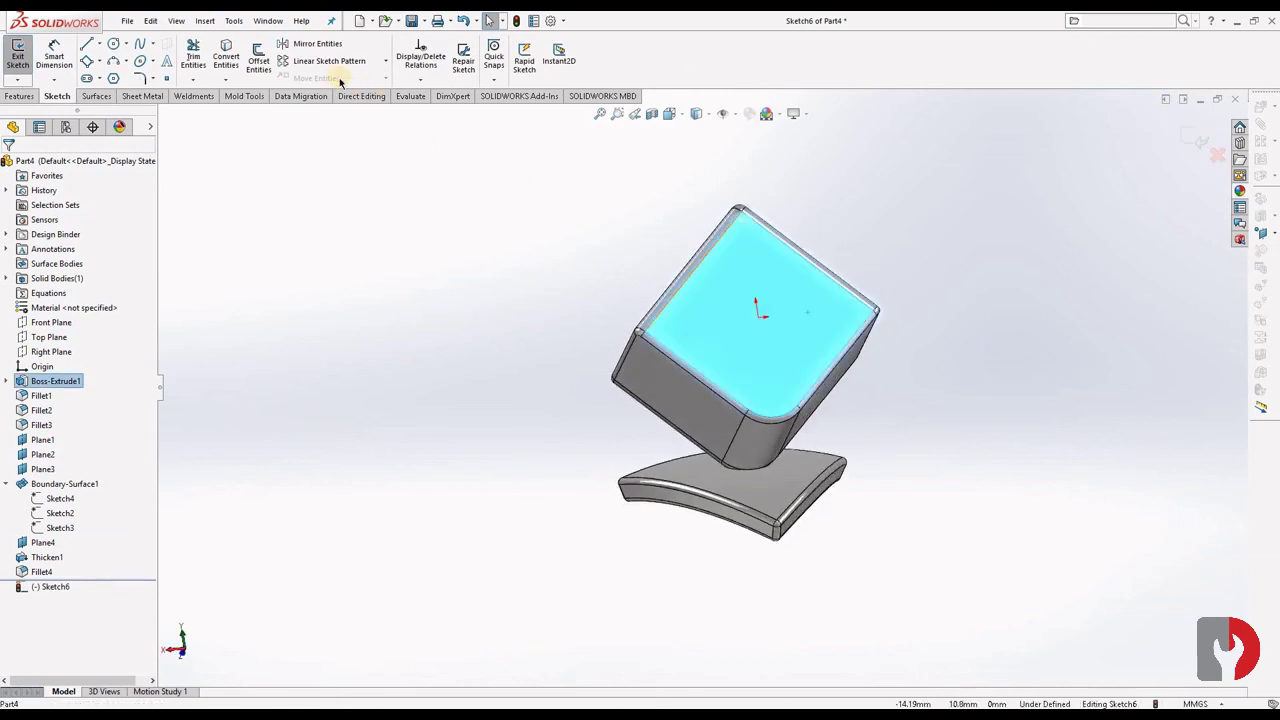
{"action": "left_click", "coordinate": [227, 58]}
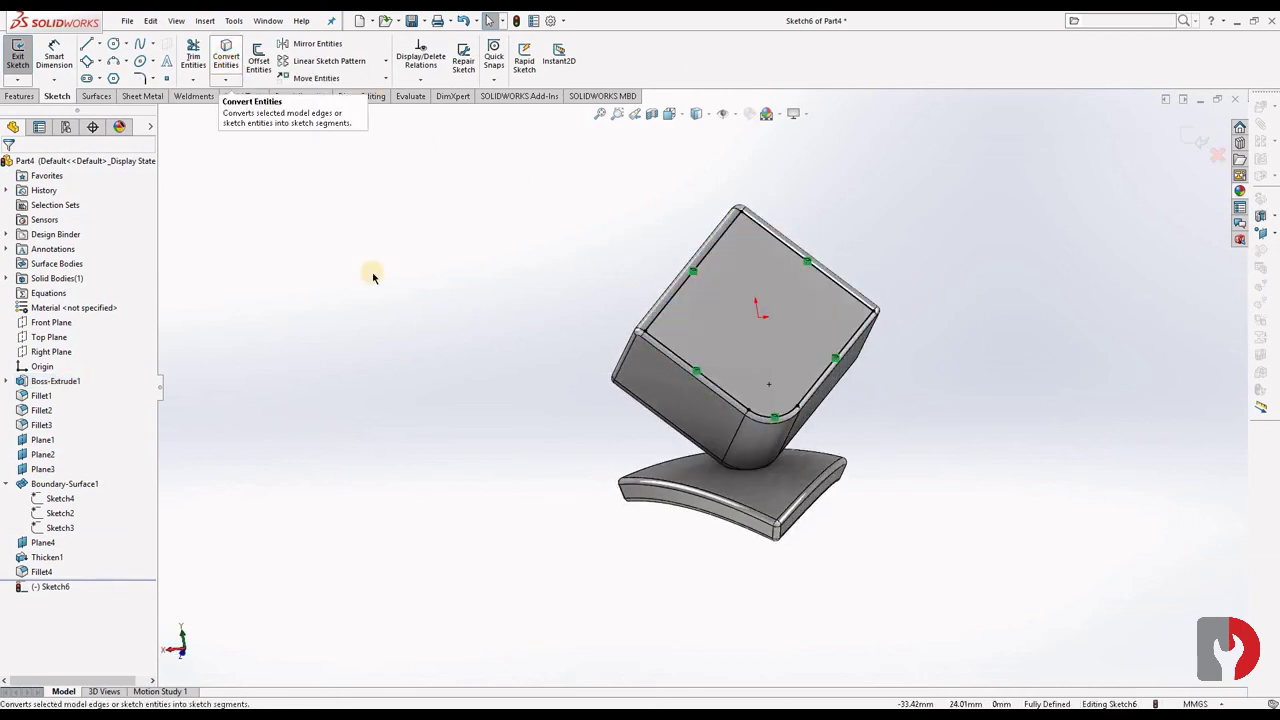
{"action": "left_click", "coordinate": [12, 95]}
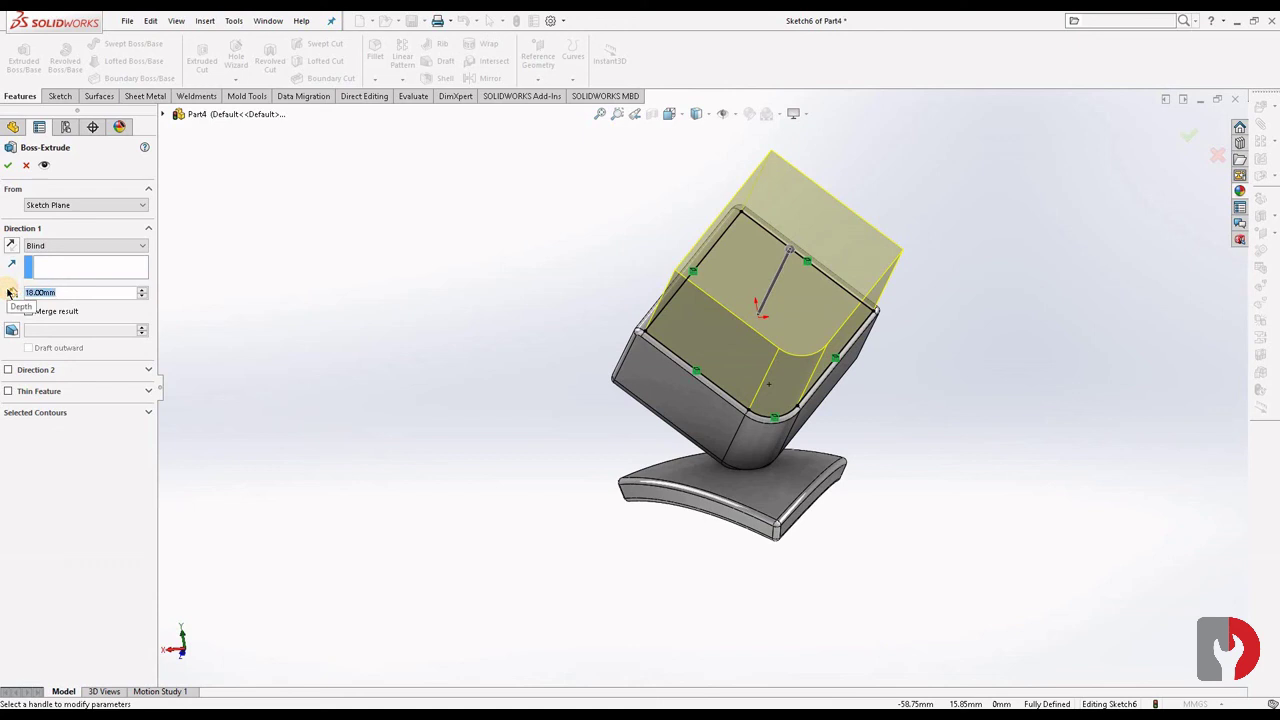
Extrude Sketch6 to a 0.10 mm blind depth, merged onto the cube's upper face
{"action": "type", "text": "1"}
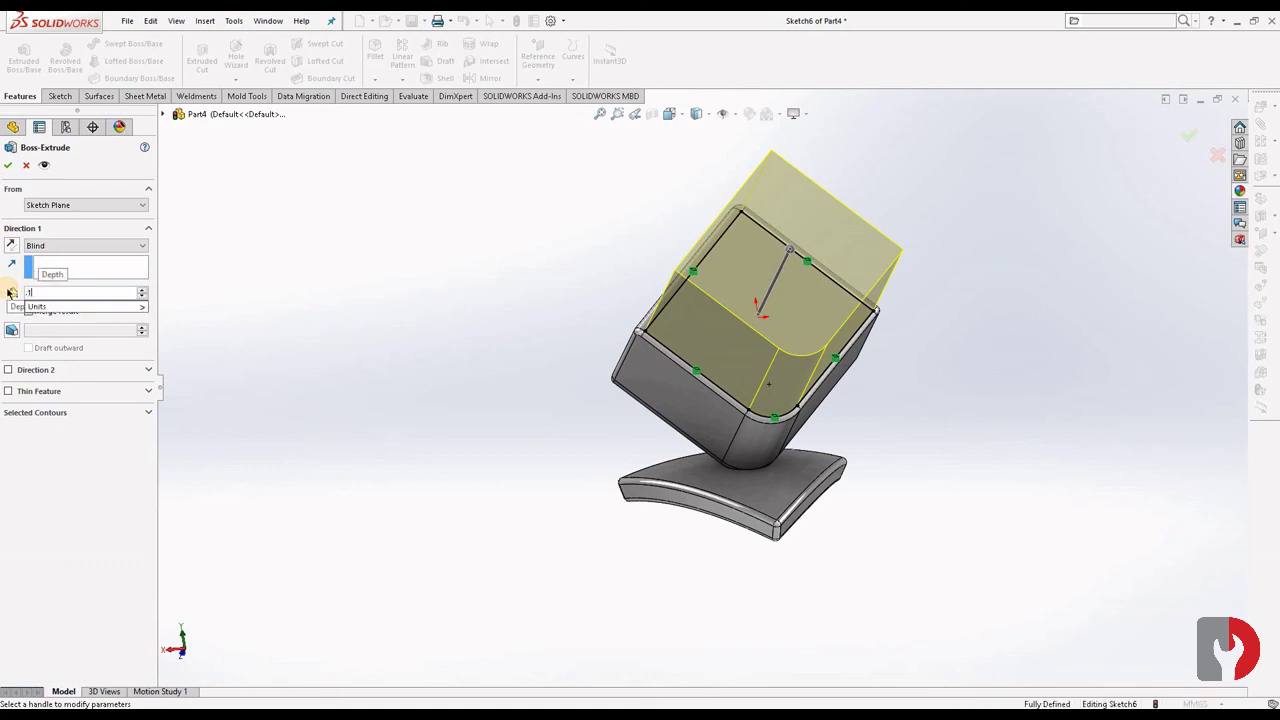
{"action": "key", "text": "Return"}
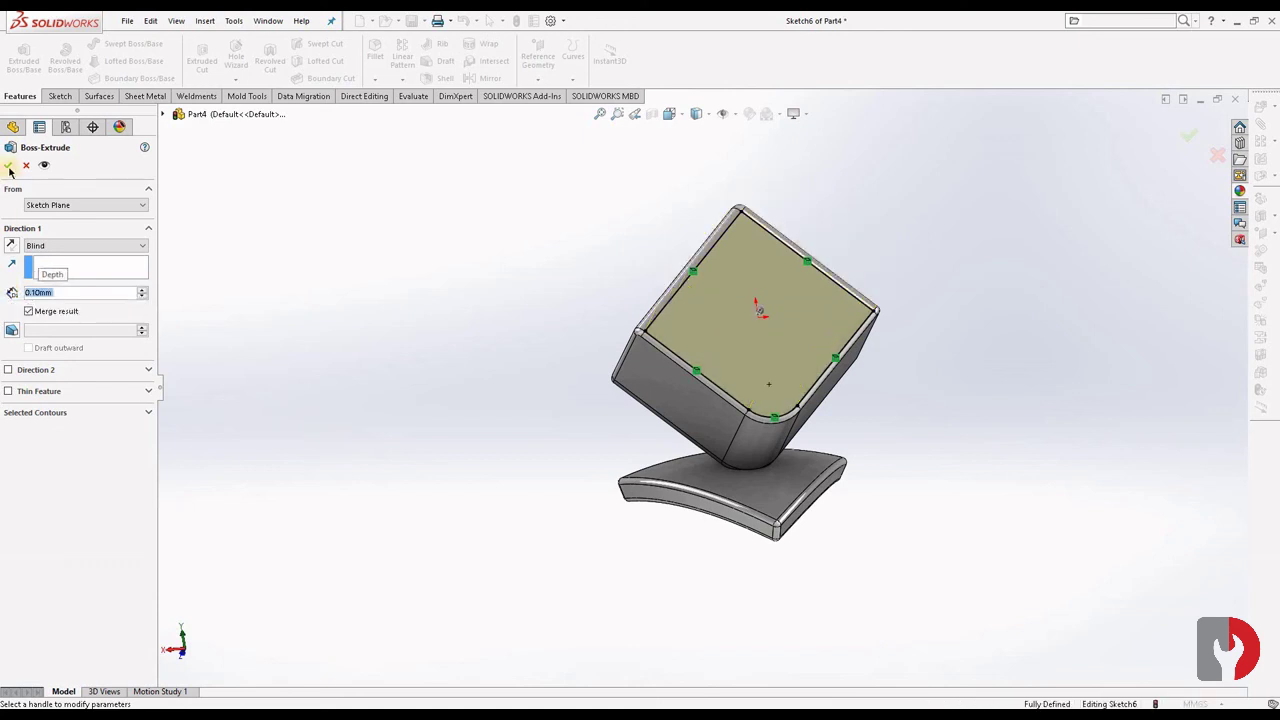
{"action": "left_click", "coordinate": [689, 403]}
{"action": "left_click", "coordinate": [793, 390]}
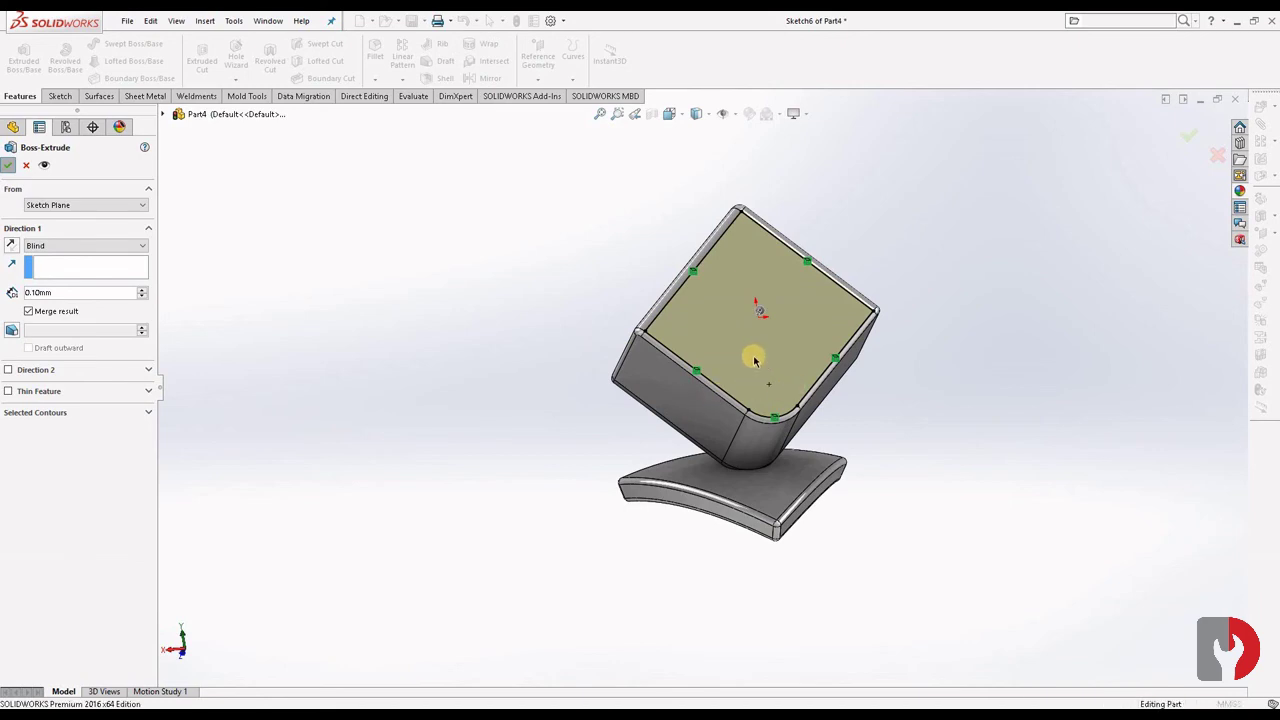
Sketch on the cube's upper face and convert its edges into Sketch7
{"action": "scroll", "coordinate": [727, 363], "scroll_direction": "down", "scroll_amount": 2}
{"action": "scroll", "coordinate": [726, 370], "scroll_direction": "down", "scroll_amount": 3}
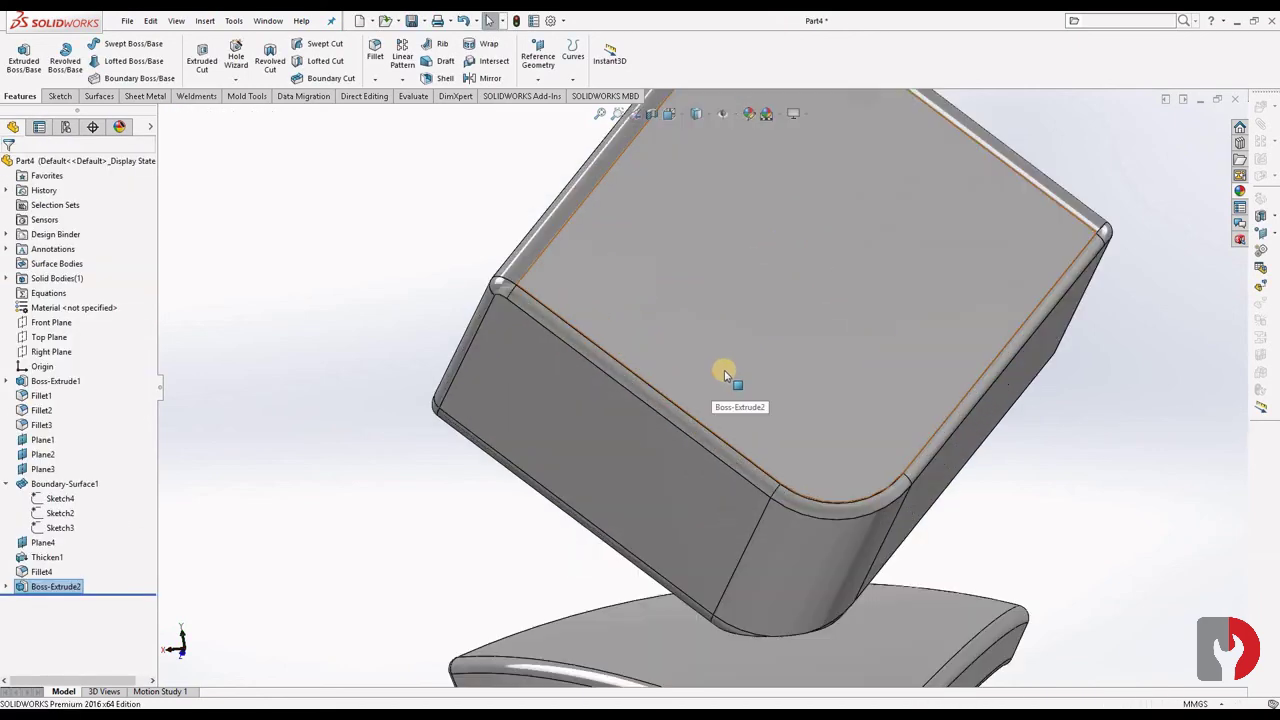
{"action": "mouse_move", "coordinate": [746, 344]}
{"action": "middle_mouse_down"}
{"action": "mouse_move", "coordinate": [791, 277]}
{"action": "mouse_move", "coordinate": [804, 184]}
{"action": "middle_mouse_up"}
{"action": "scroll", "coordinate": [528, 306], "scroll_direction": "down", "scroll_amount": 2}
{"action": "scroll", "coordinate": [486, 314], "scroll_direction": "down", "scroll_amount": 2}
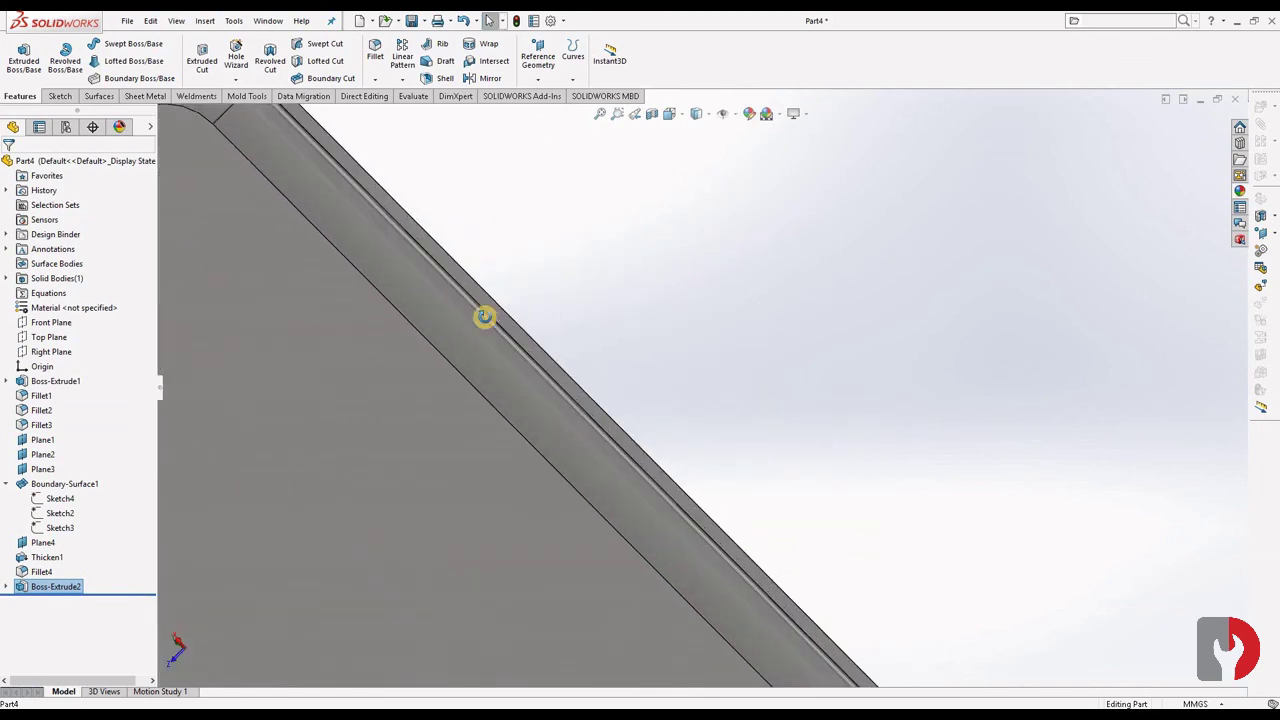
{"action": "scroll", "coordinate": [496, 311], "scroll_direction": "down", "scroll_amount": 3}
{"action": "scroll", "coordinate": [496, 311], "scroll_direction": "up", "scroll_amount": 3}
{"action": "scroll", "coordinate": [494, 320], "scroll_direction": "up", "scroll_amount": 3}
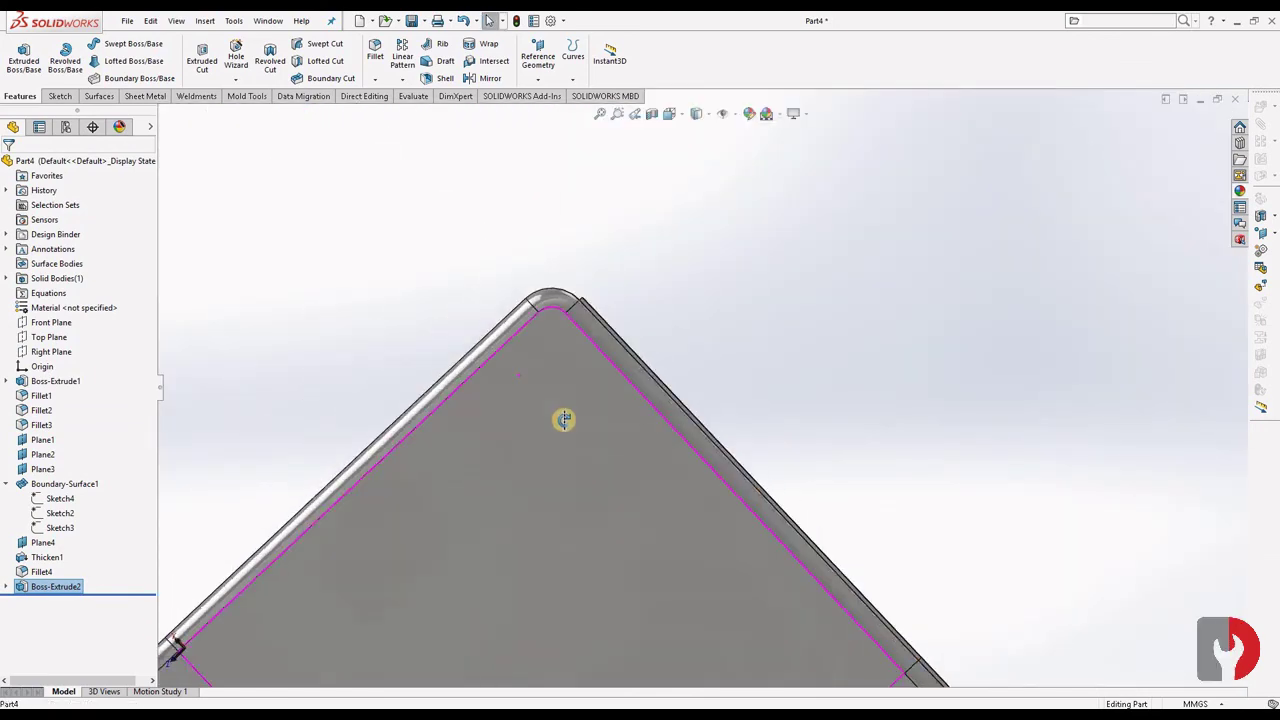
{"action": "middle_click_drag", "start_coordinate": [566, 420], "coordinate": [386, 338]}
{"action": "left_click", "coordinate": [385, 338]}
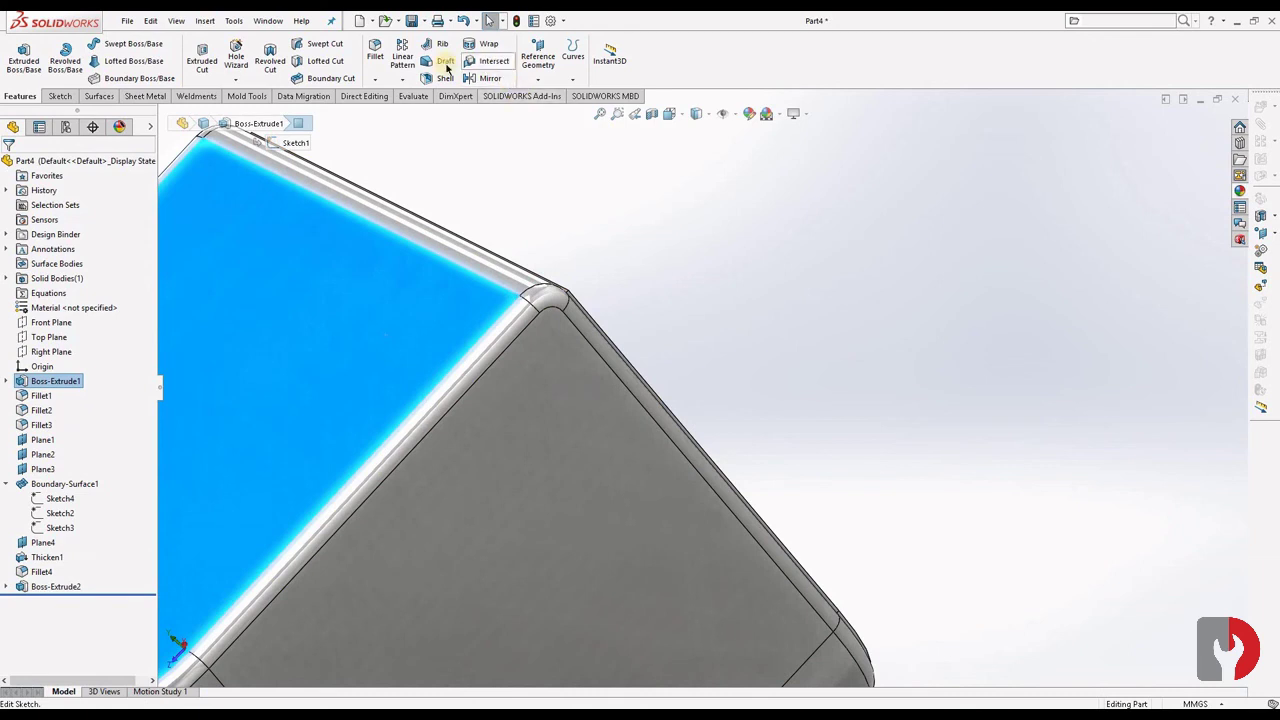
{"action": "right_click", "coordinate": [351, 291]}
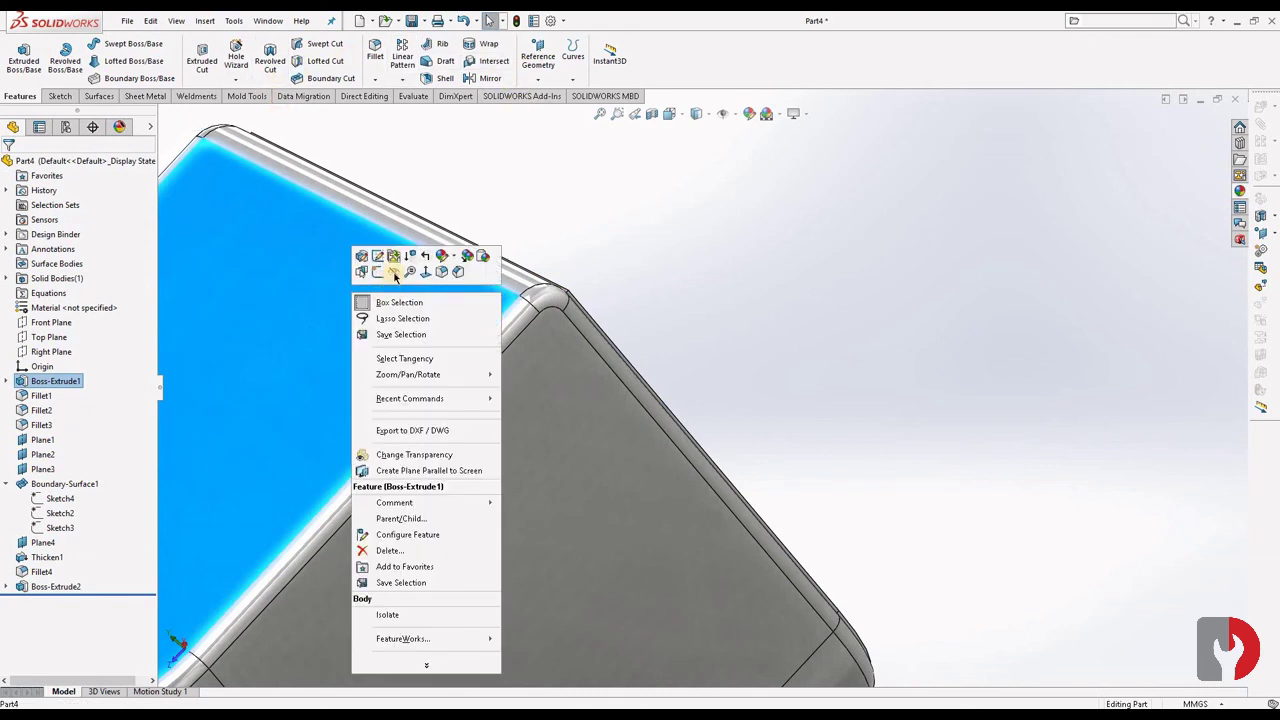
{"action": "left_click", "coordinate": [384, 272]}
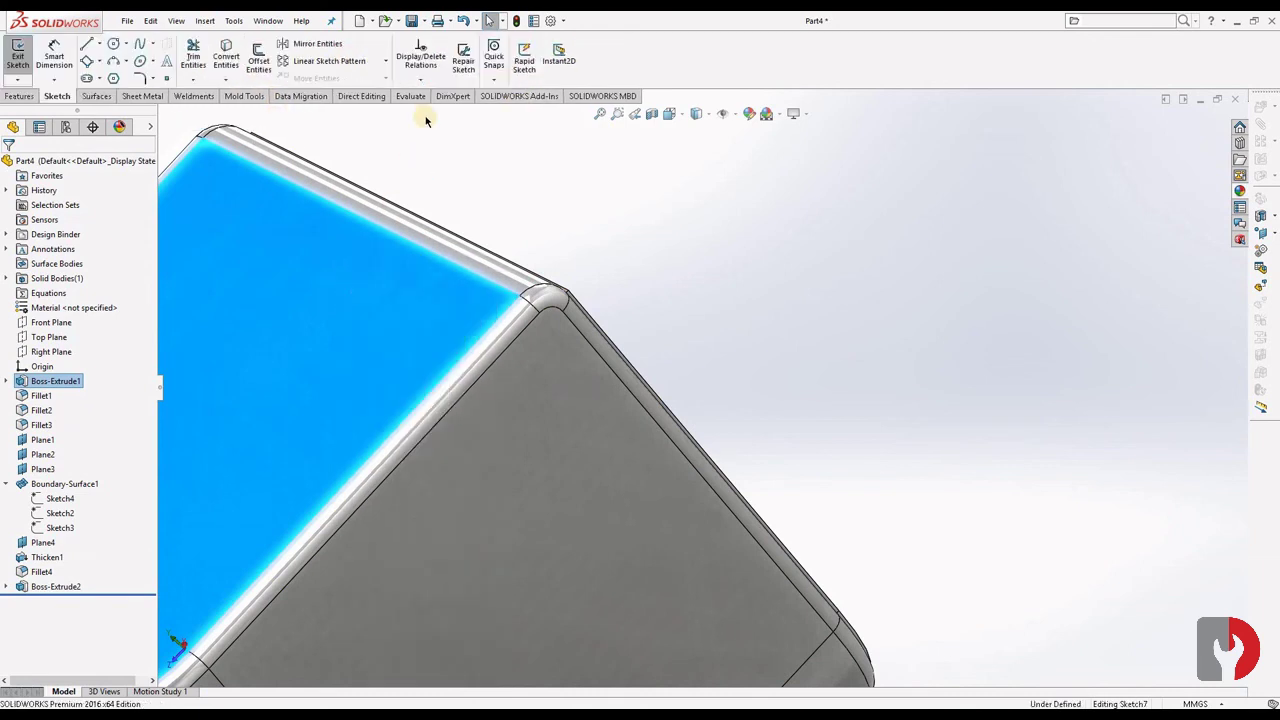
{"action": "left_click", "coordinate": [228, 58]}
Extrude Sketch7's outline 0.10 mm as the Boss-Extrude3 pad
{"action": "mouse_move", "coordinate": [546, 471]}
{"action": "middle_mouse_down"}
{"action": "mouse_move", "coordinate": [94, 194]}
{"action": "mouse_move", "coordinate": [26, 104]}
{"action": "middle_mouse_up"}
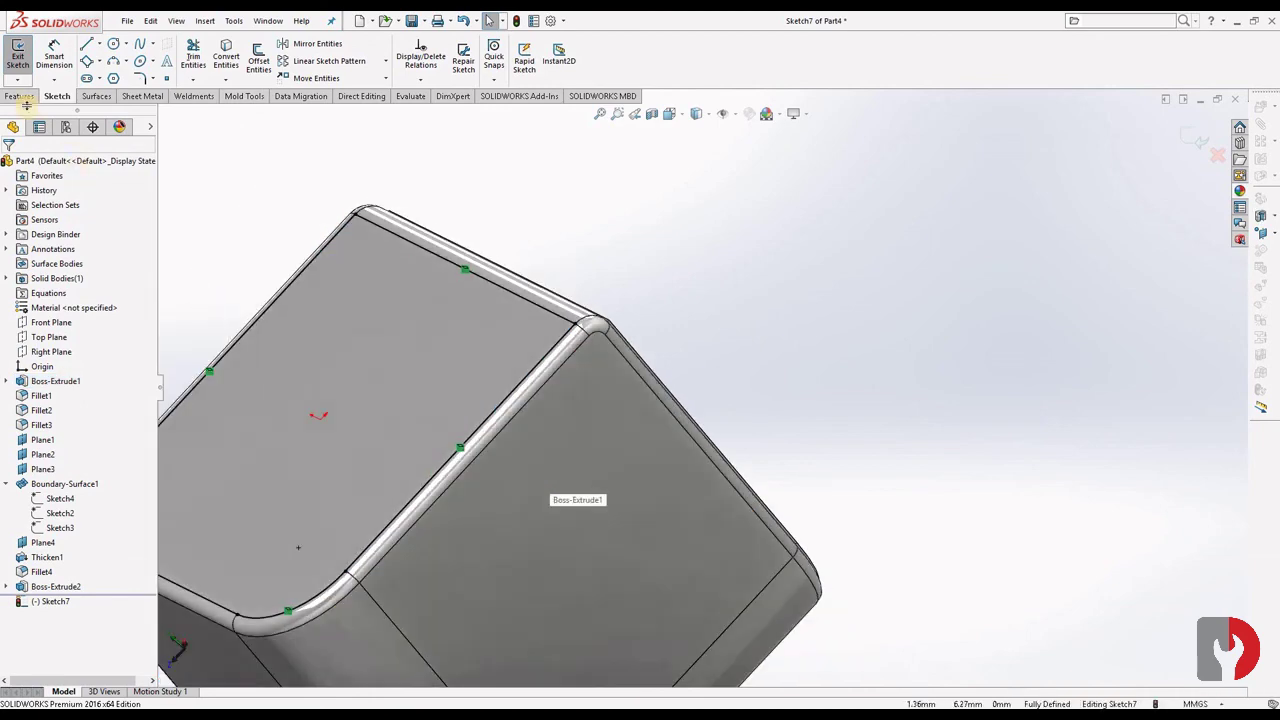
{"action": "left_click", "coordinate": [20, 96]}
{"action": "left_click", "coordinate": [24, 57]}
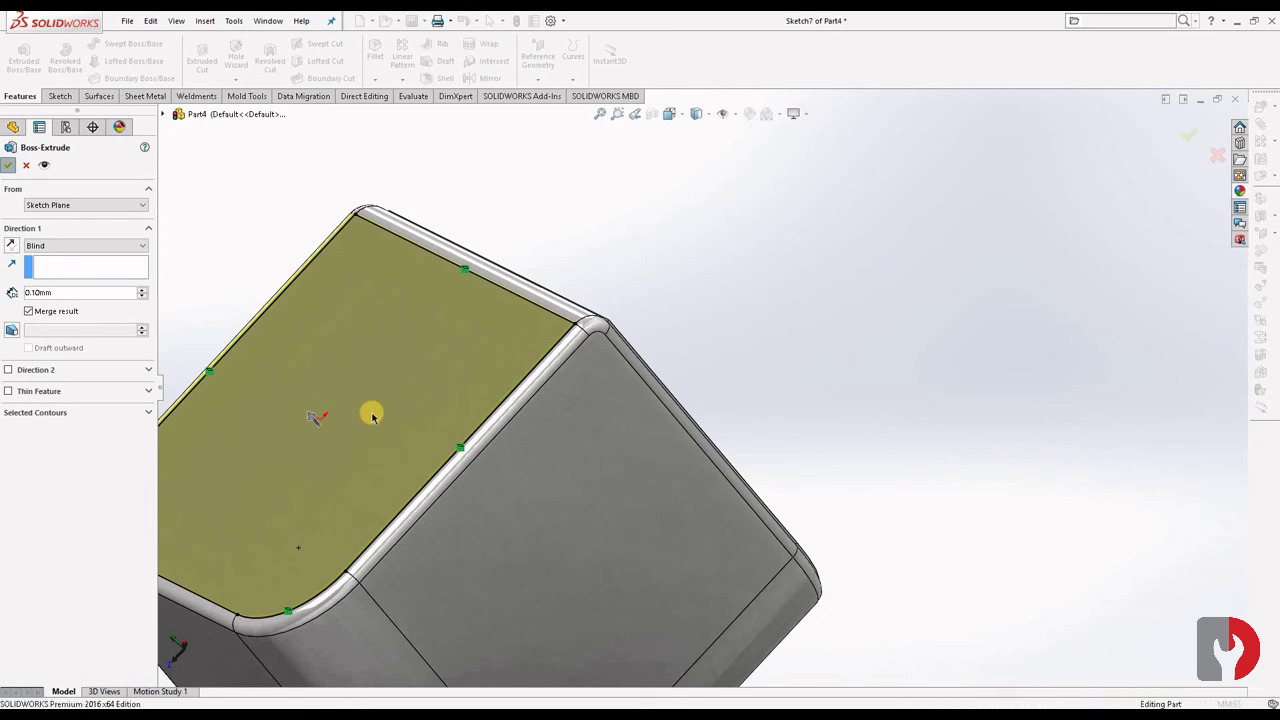
{"action": "key", "text": "Return"}
{"action": "scroll", "coordinate": [480, 443], "scroll_direction": "up", "scroll_amount": 5}
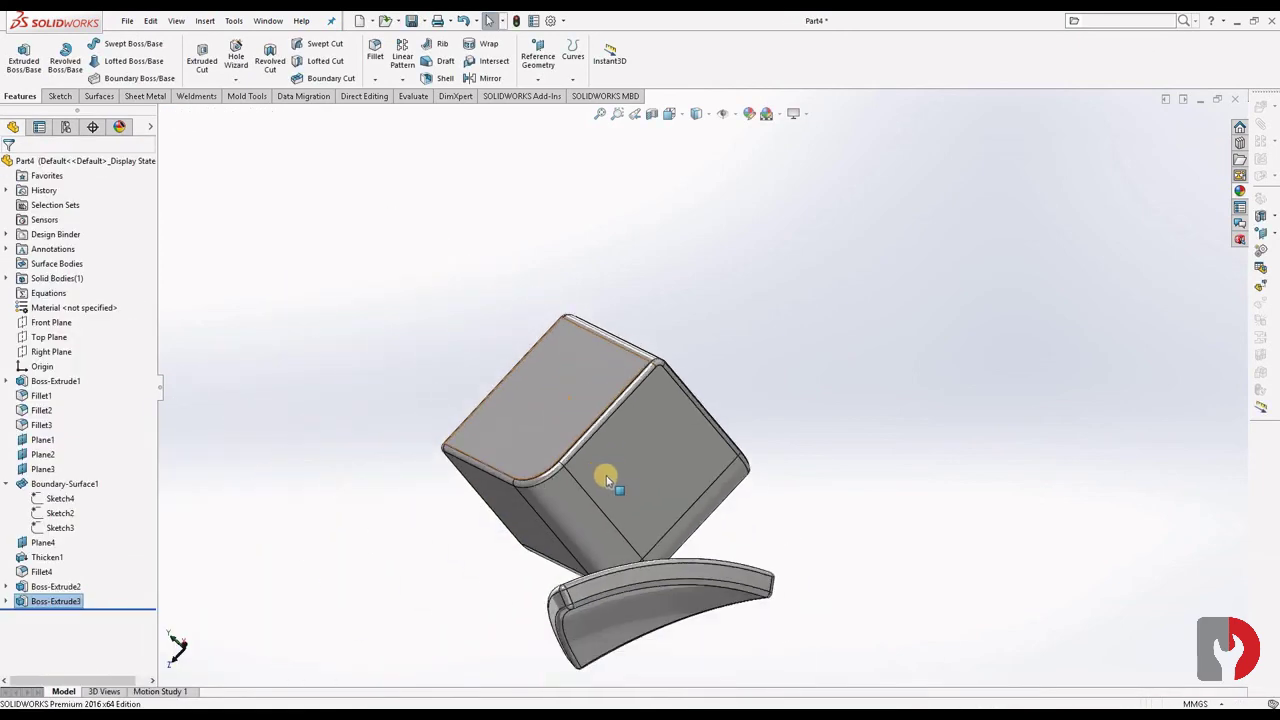
Convert the top face's edges into Sketch8 and extrude it 0.10 mm as Boss-Extrude4
{"action": "mouse_move", "coordinate": [606, 480]}
{"action": "middle_mouse_down"}
{"action": "mouse_move", "coordinate": [591, 600]}
{"action": "mouse_move", "coordinate": [608, 329]}
{"action": "mouse_move", "coordinate": [651, 486]}
{"action": "mouse_move", "coordinate": [634, 334]}
{"action": "middle_mouse_up"}
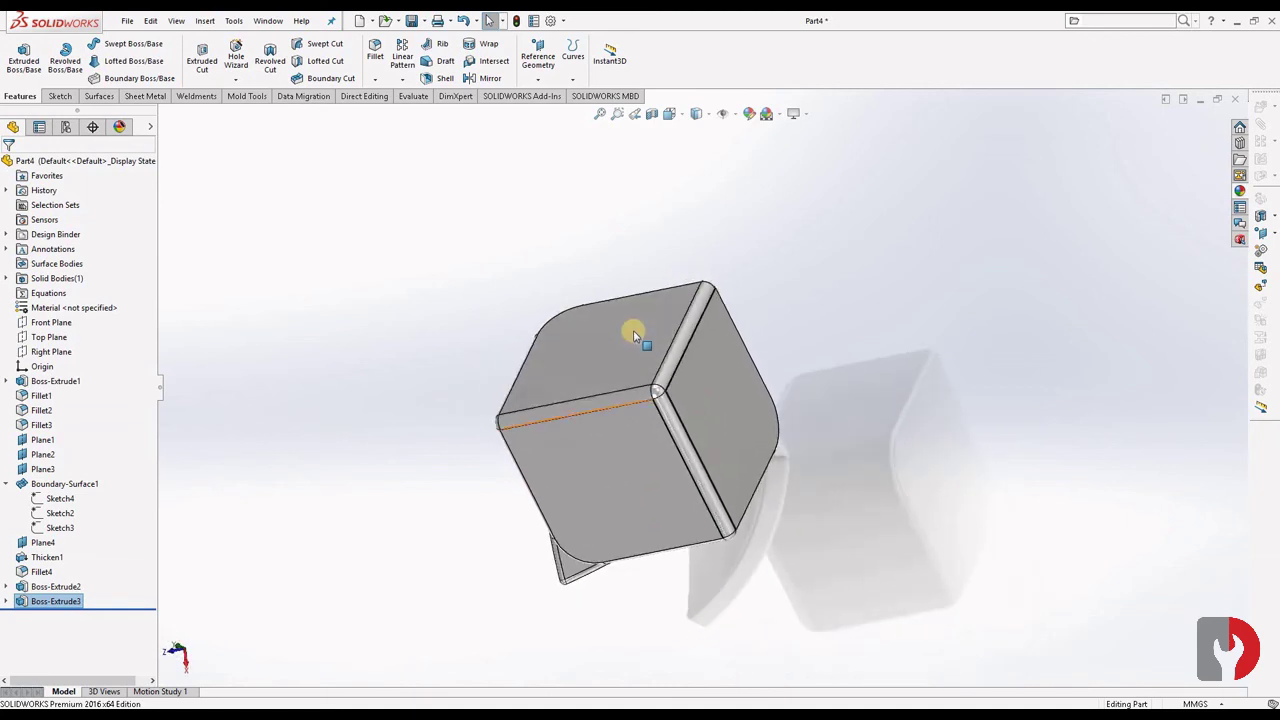
{"action": "left_click", "coordinate": [634, 334]}
{"action": "left_click", "coordinate": [686, 291]}
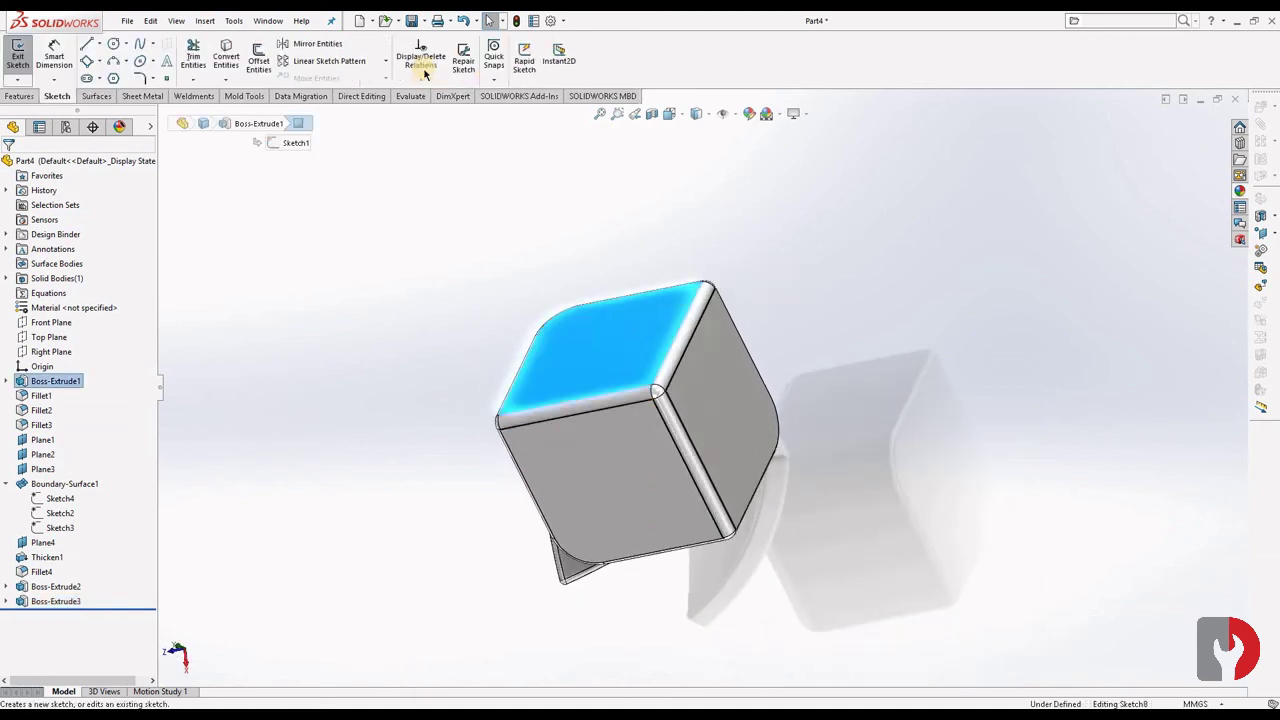
{"action": "left_click", "coordinate": [227, 61]}
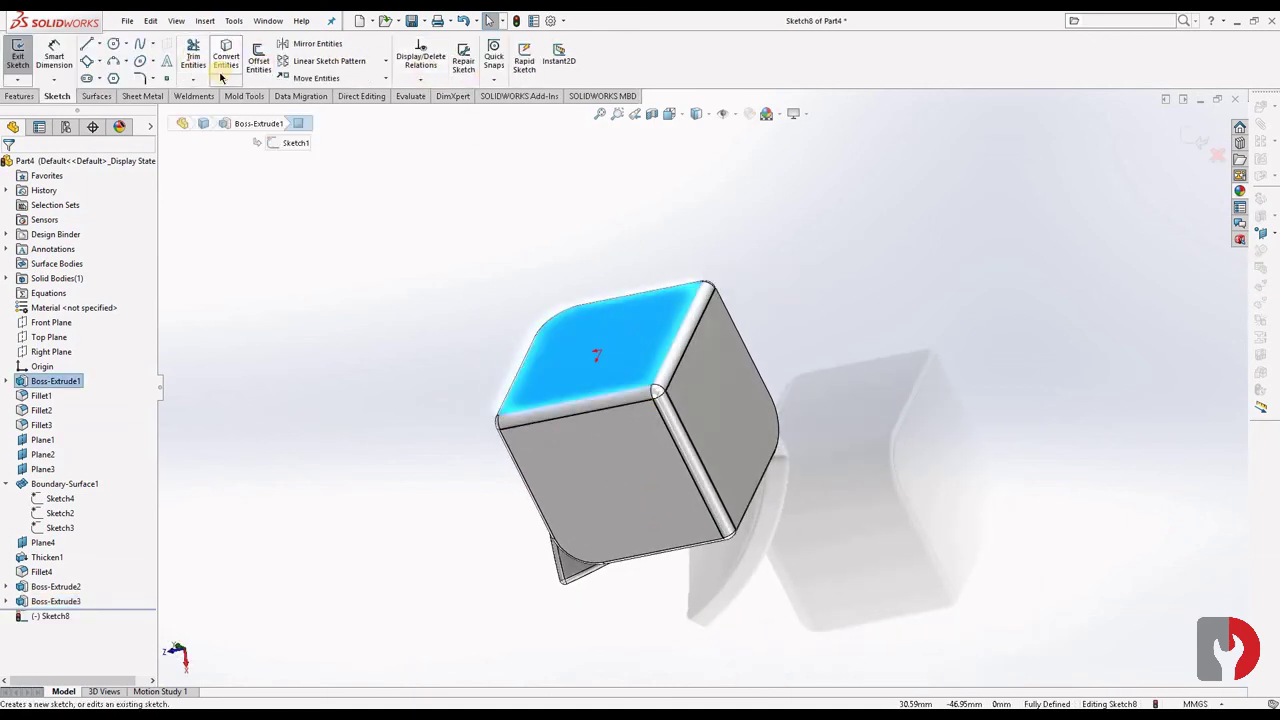
{"action": "left_click", "coordinate": [22, 96]}
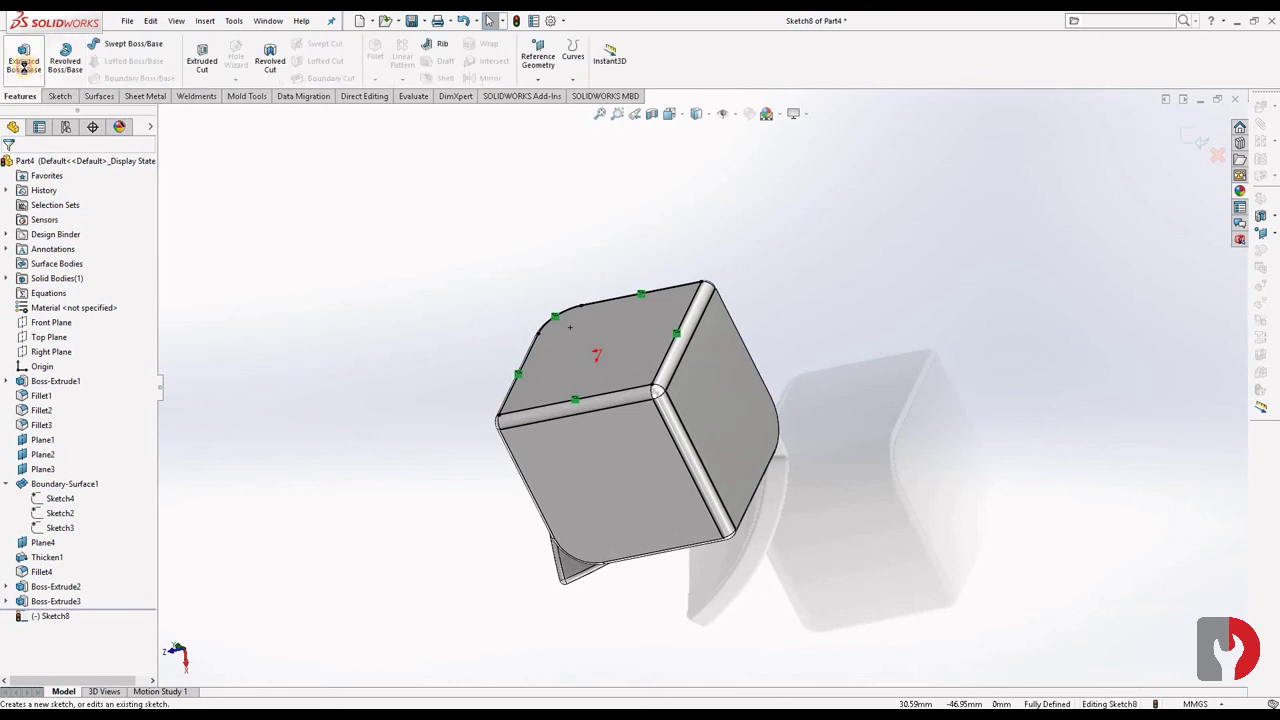
{"action": "left_click", "coordinate": [24, 65]}
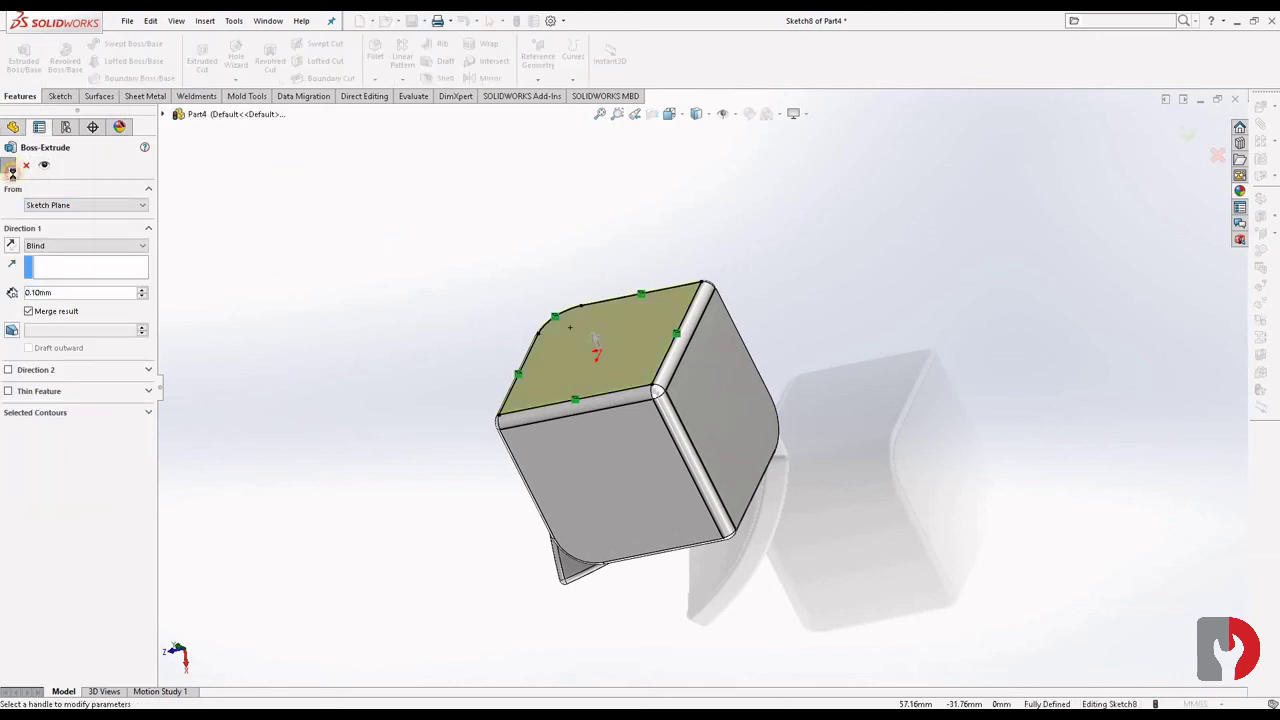
{"action": "left_click", "coordinate": [9, 166]}
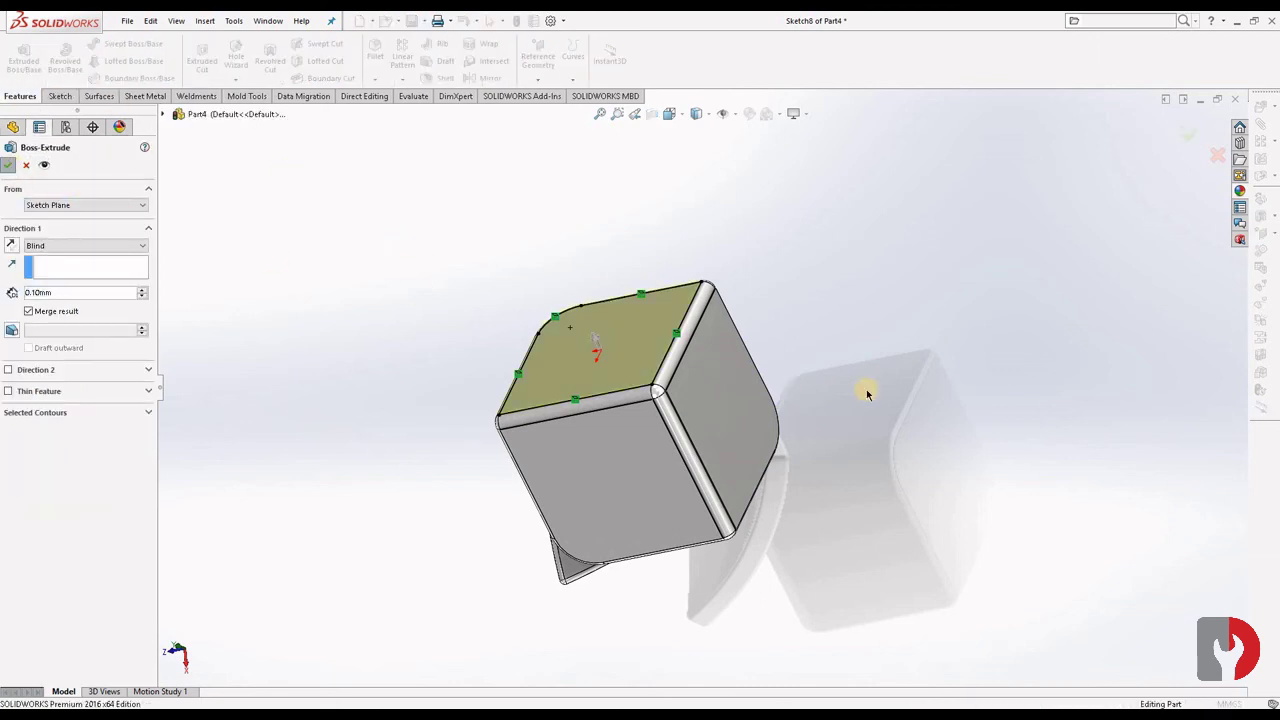
{"action": "middle_click_drag", "start_coordinate": [905, 482], "coordinate": [569, 414]}
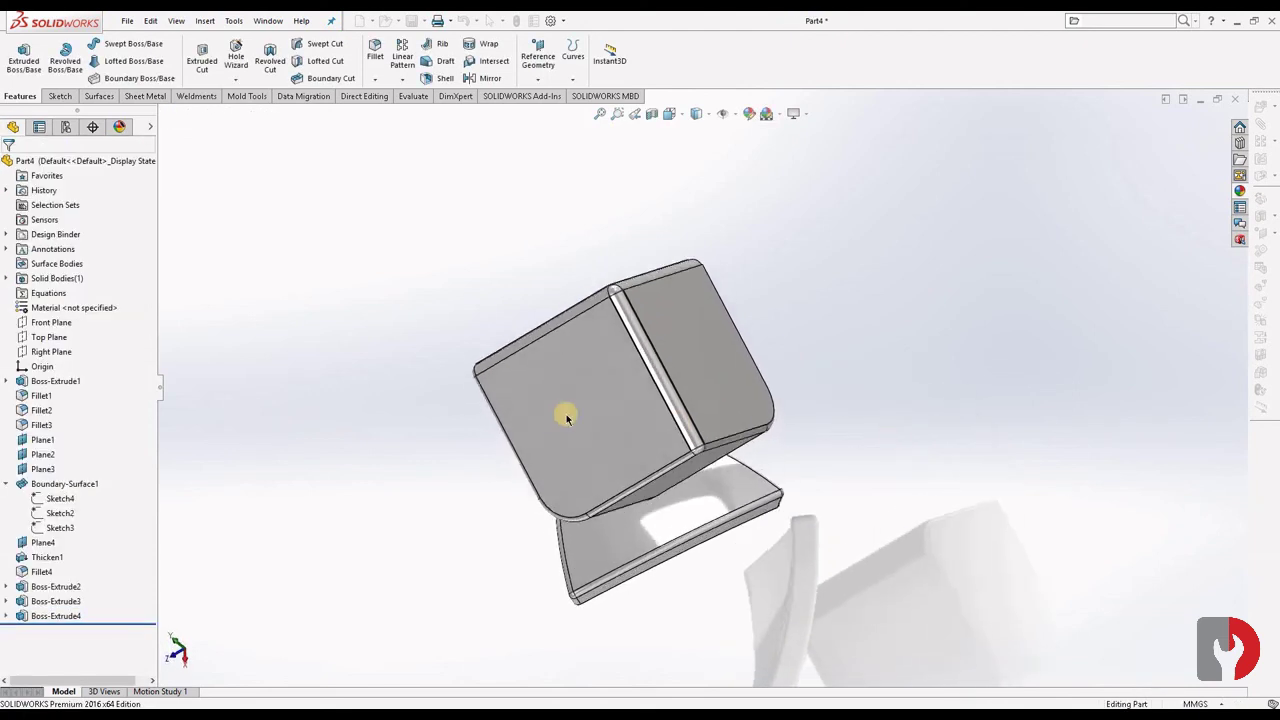
Apply a deep blue appearance to just the side pad face
{"action": "left_click", "coordinate": [592, 396]}
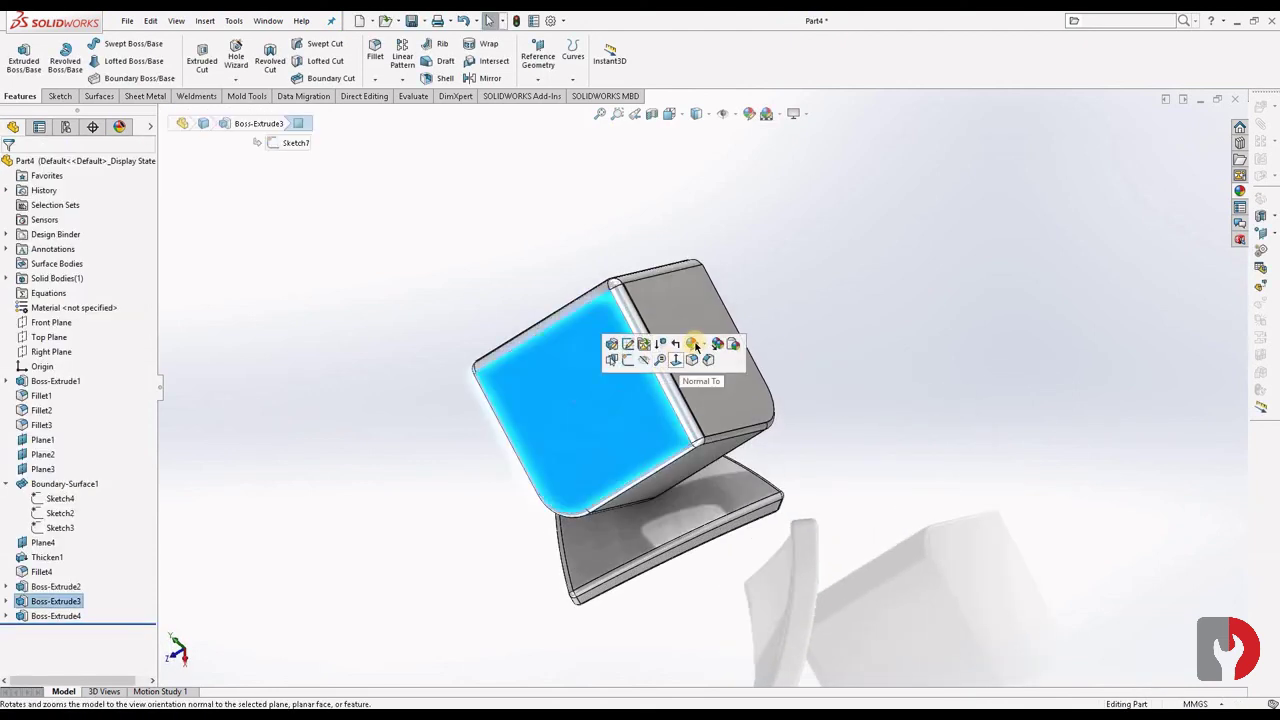
{"action": "left_click", "coordinate": [694, 344]}
{"action": "left_click", "coordinate": [731, 373]}
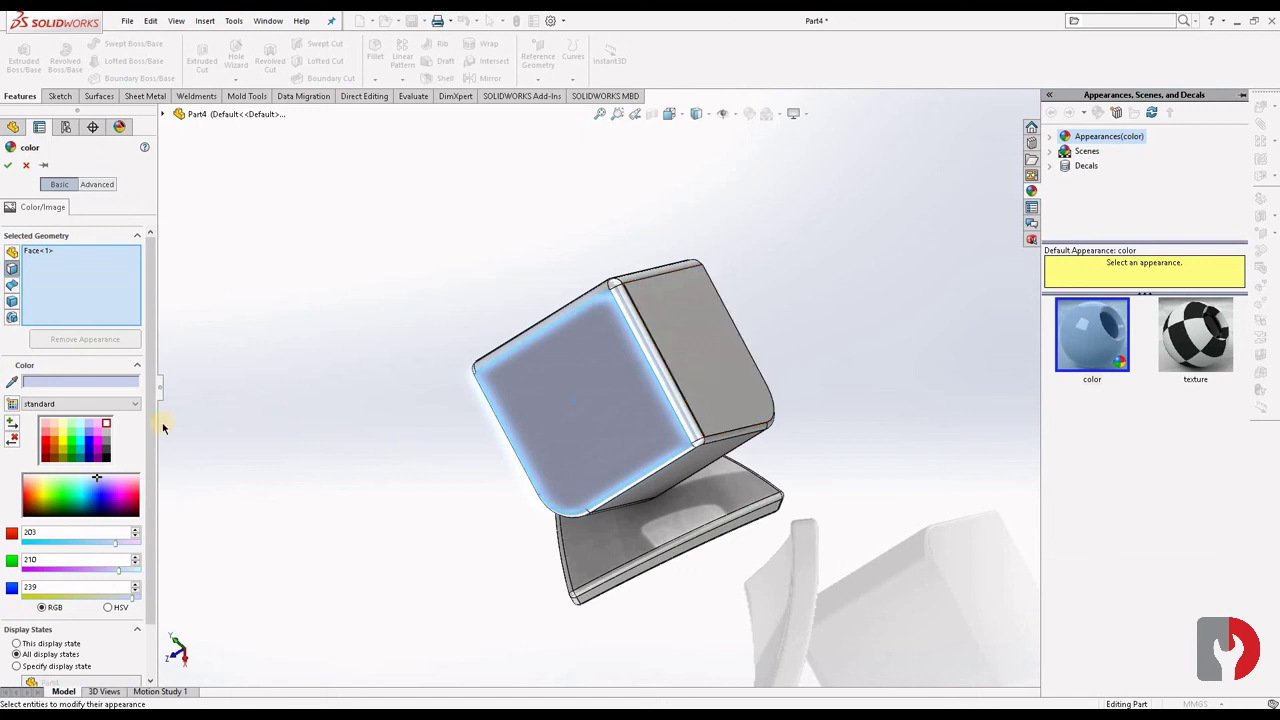
{"action": "left_click", "coordinate": [89, 443]}
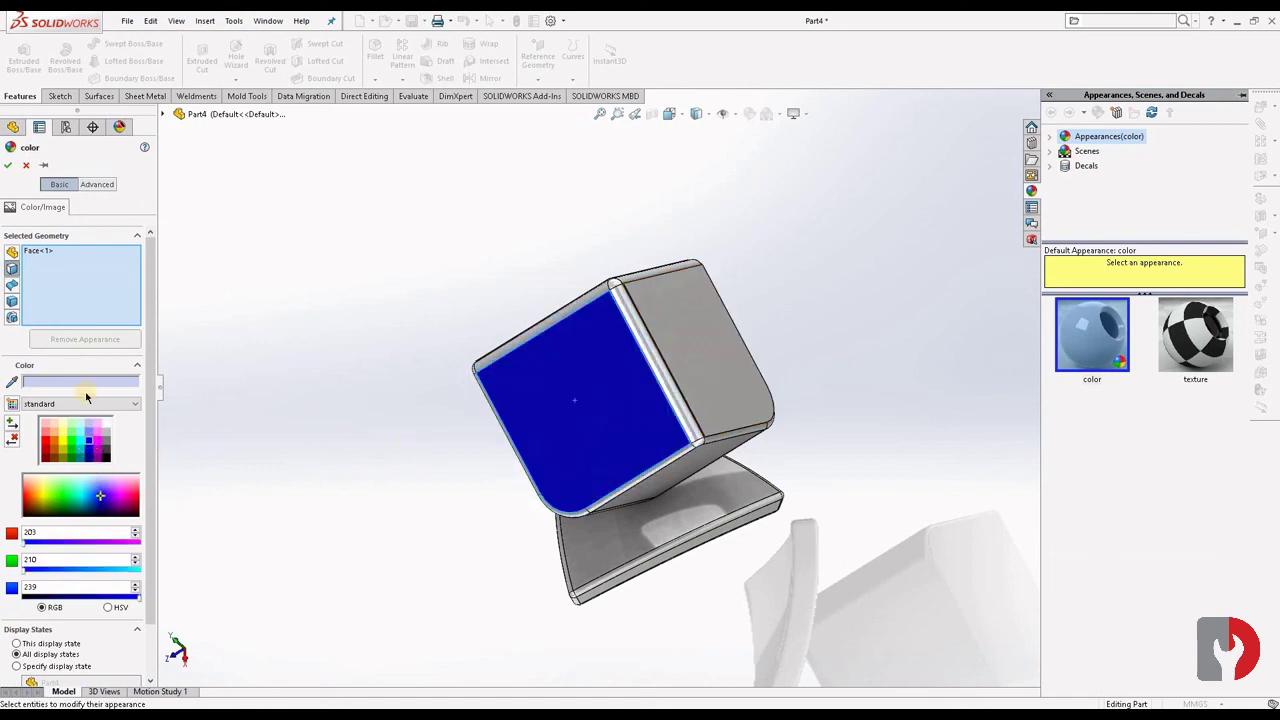
{"action": "left_click", "coordinate": [8, 166]}
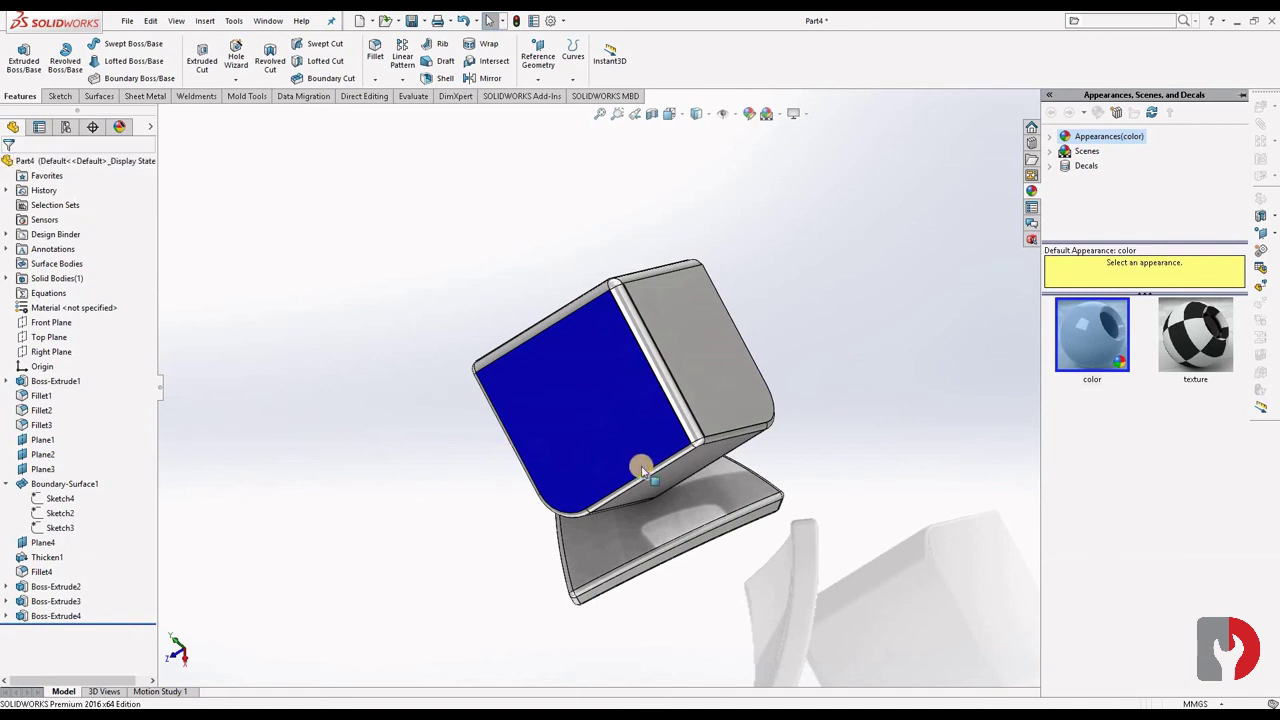
{"action": "middle_click_drag", "start_coordinate": [571, 457], "coordinate": [640, 374]}
Colour the grey pad face orange (232/113/8) as a face-only appearance
{"action": "left_click", "coordinate": [635, 377]}
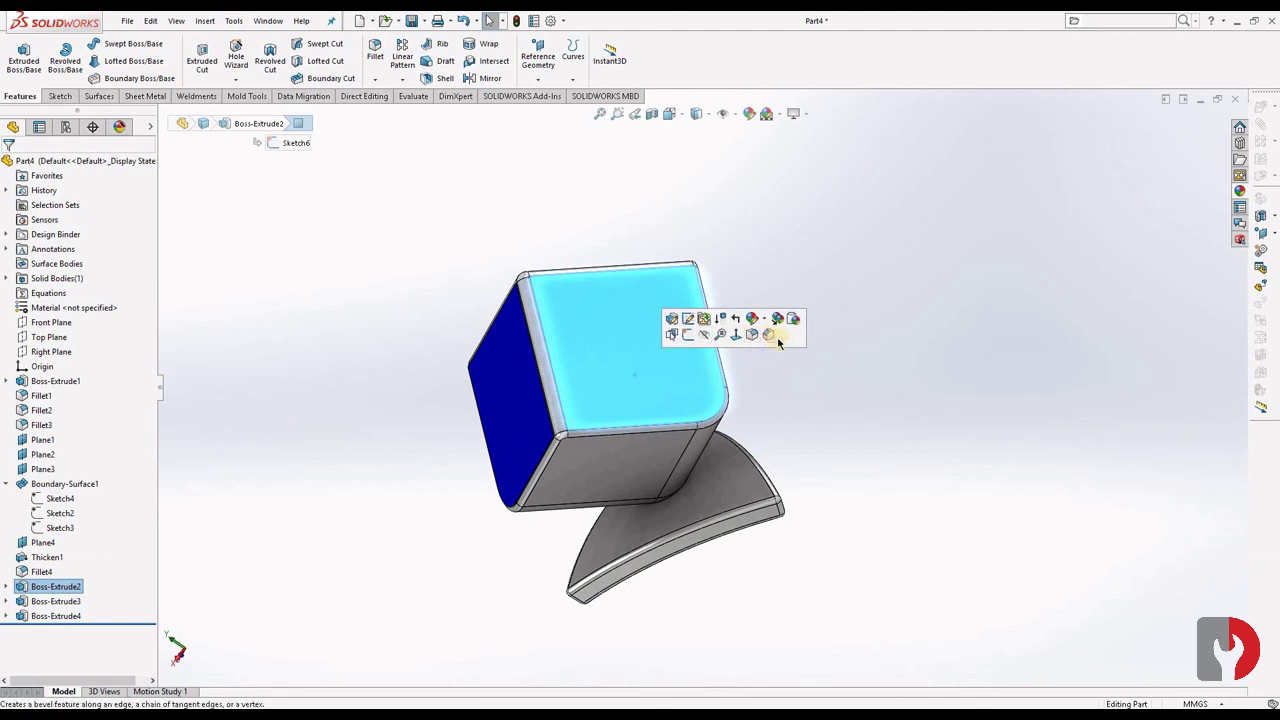
{"action": "left_click", "coordinate": [752, 318]}
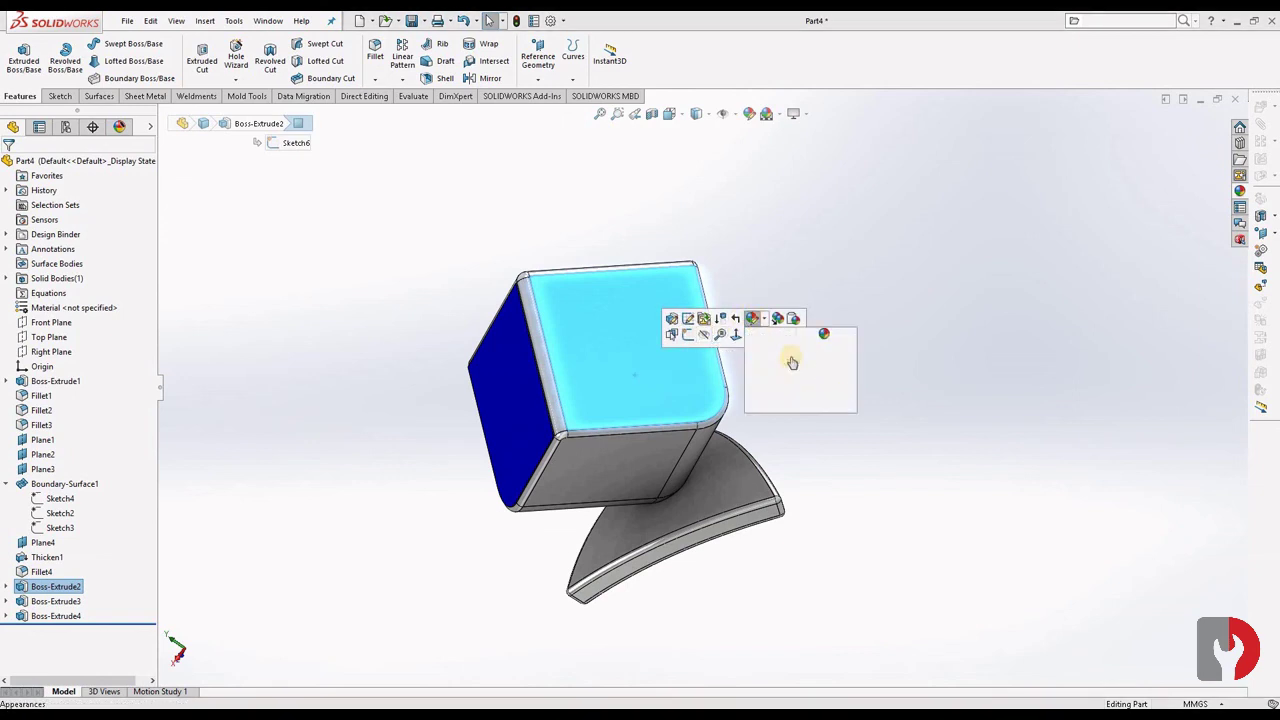
{"action": "left_click", "coordinate": [780, 348]}
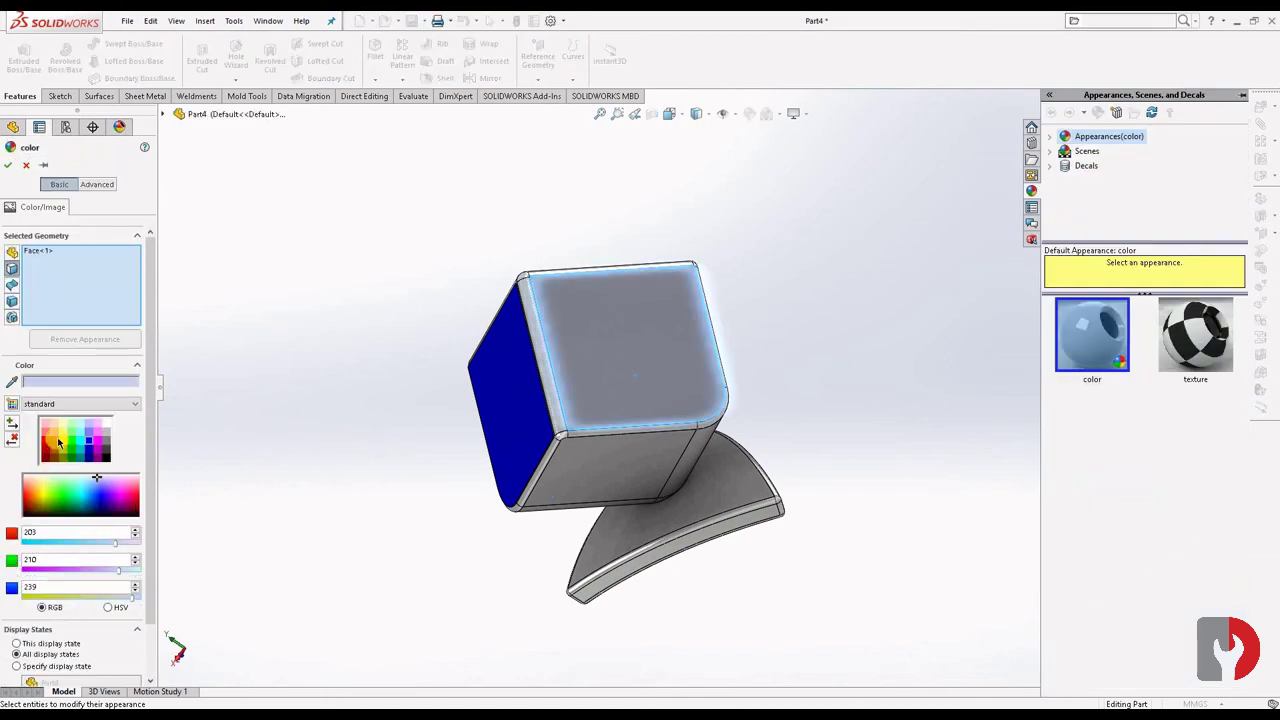
{"action": "left_click", "coordinate": [55, 443]}
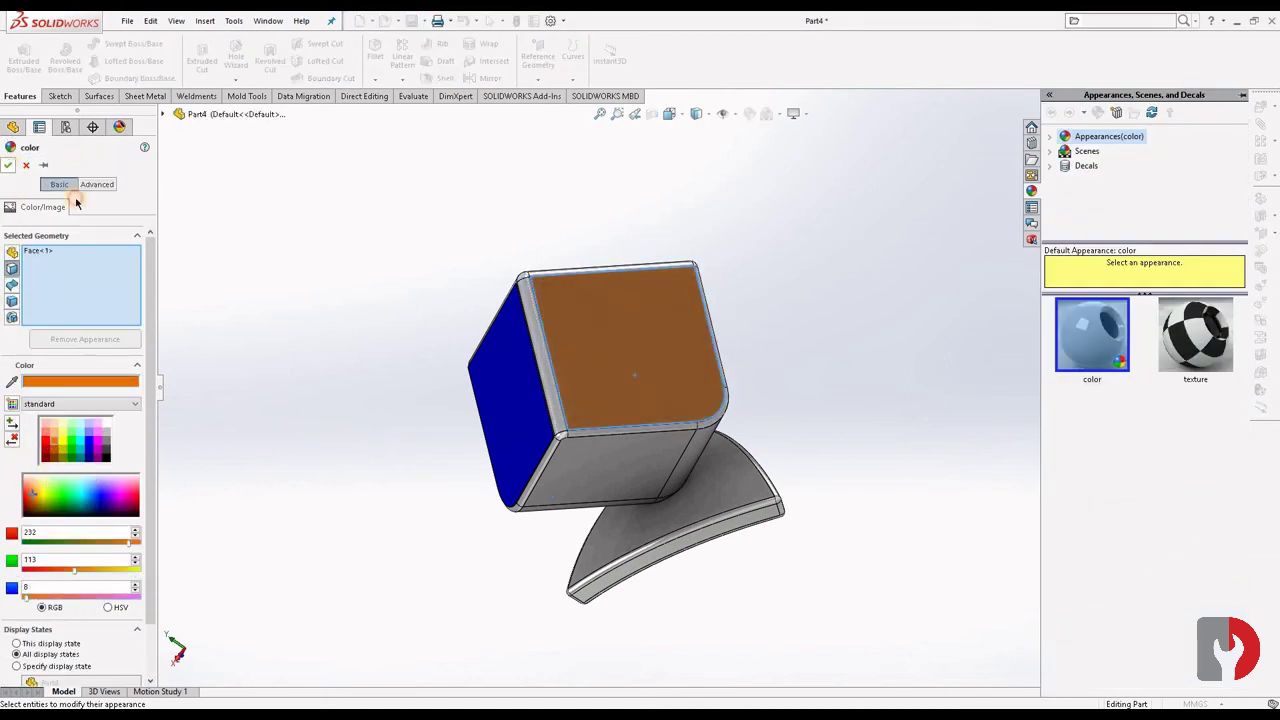
{"action": "left_click", "coordinate": [8, 165]}
Colour the top pad face light blue
{"action": "middle_click_drag", "start_coordinate": [640, 500], "coordinate": [605, 323]}
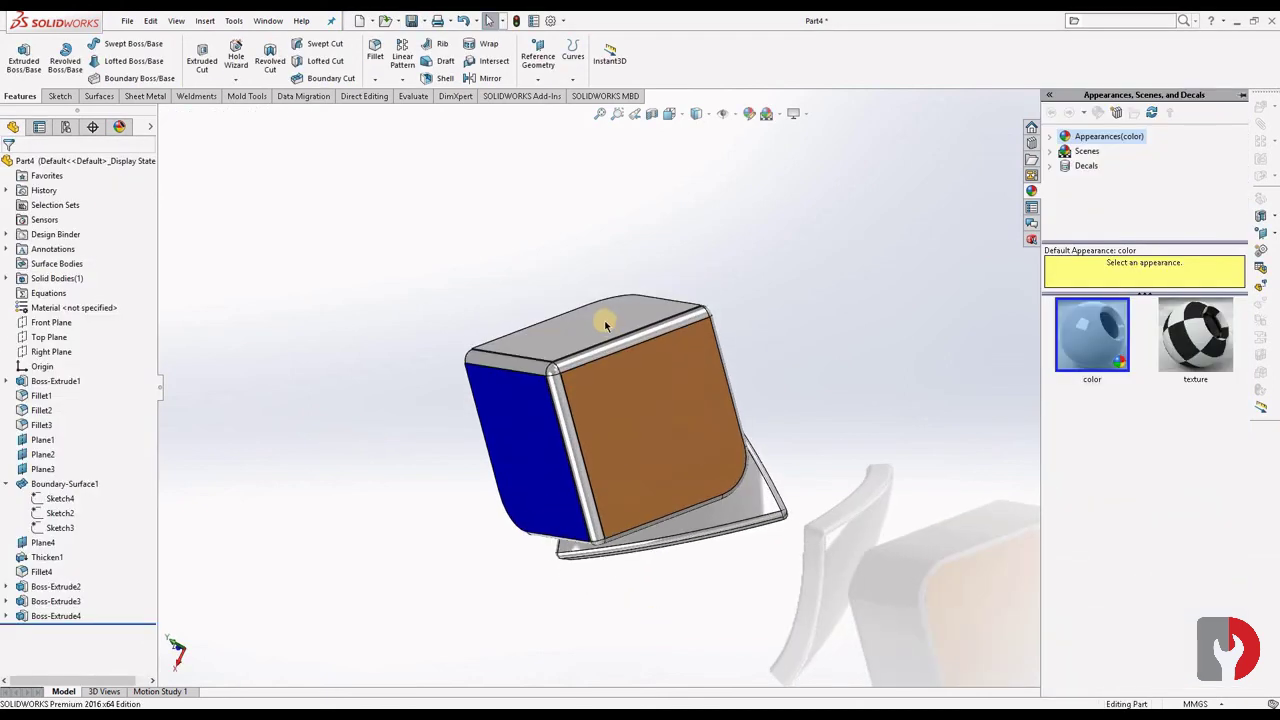
{"action": "left_click", "coordinate": [605, 323]}
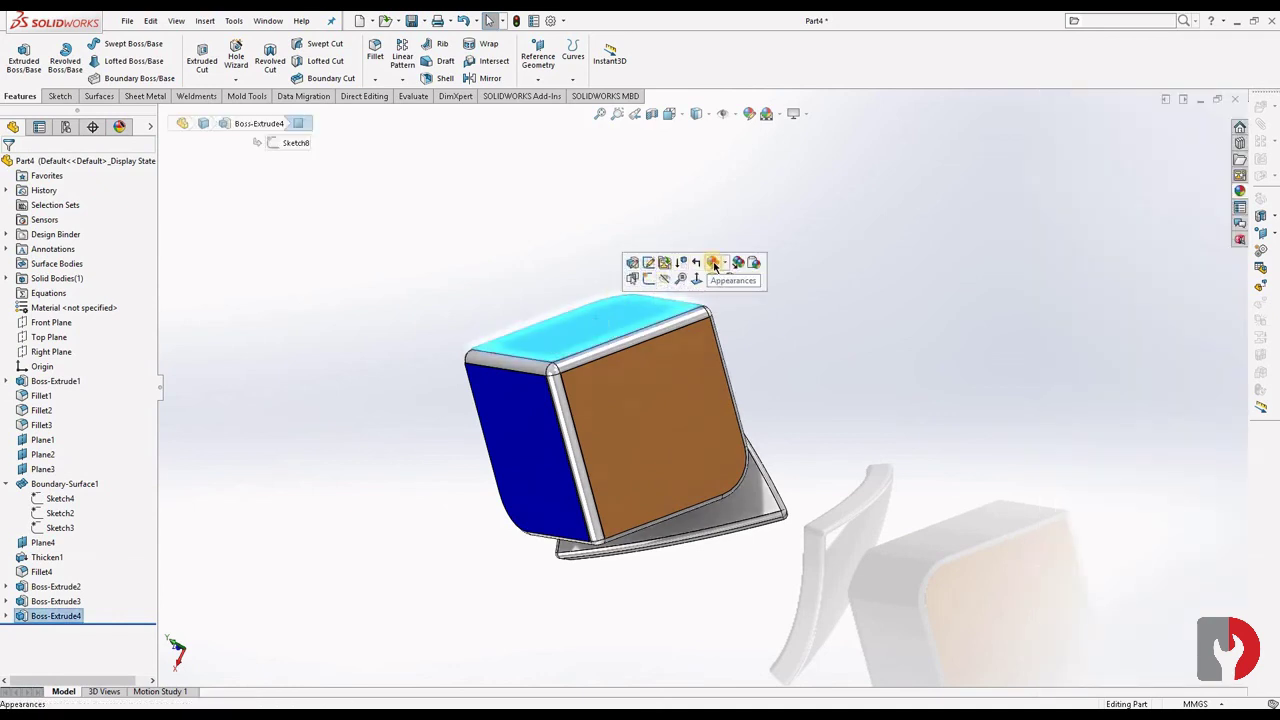
{"action": "left_click", "coordinate": [714, 264]}
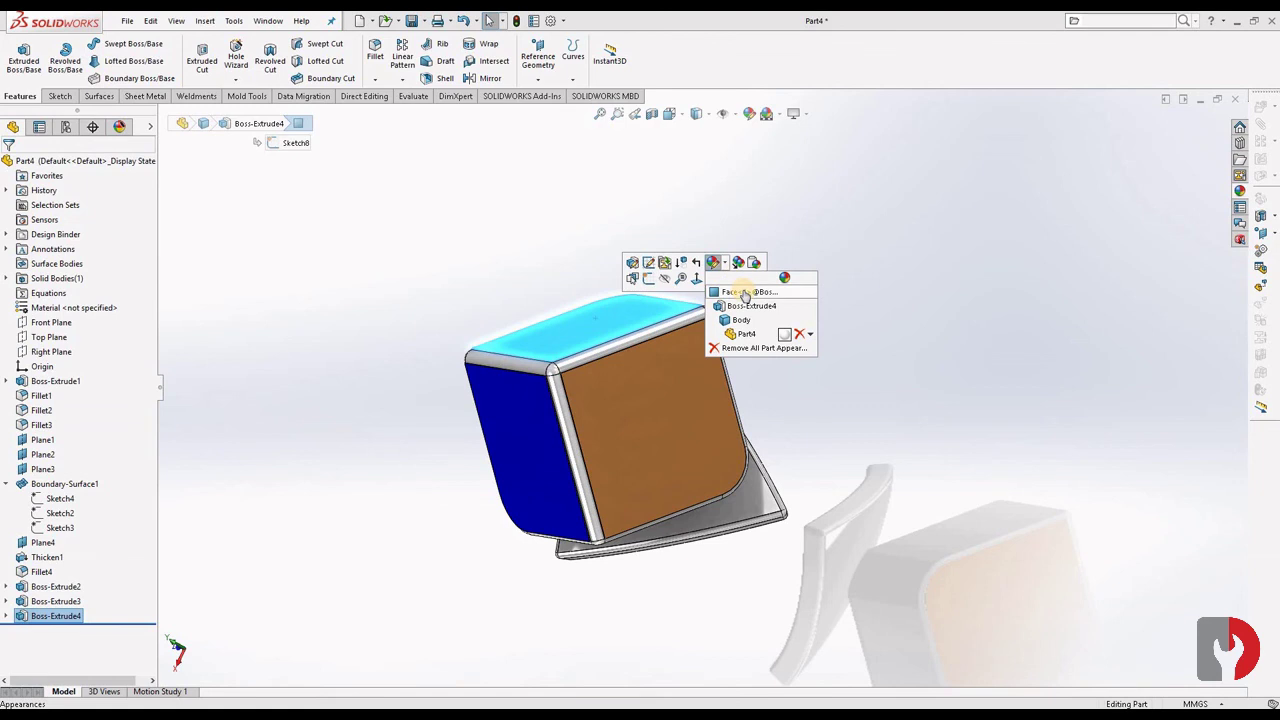
{"action": "left_click", "coordinate": [744, 292]}
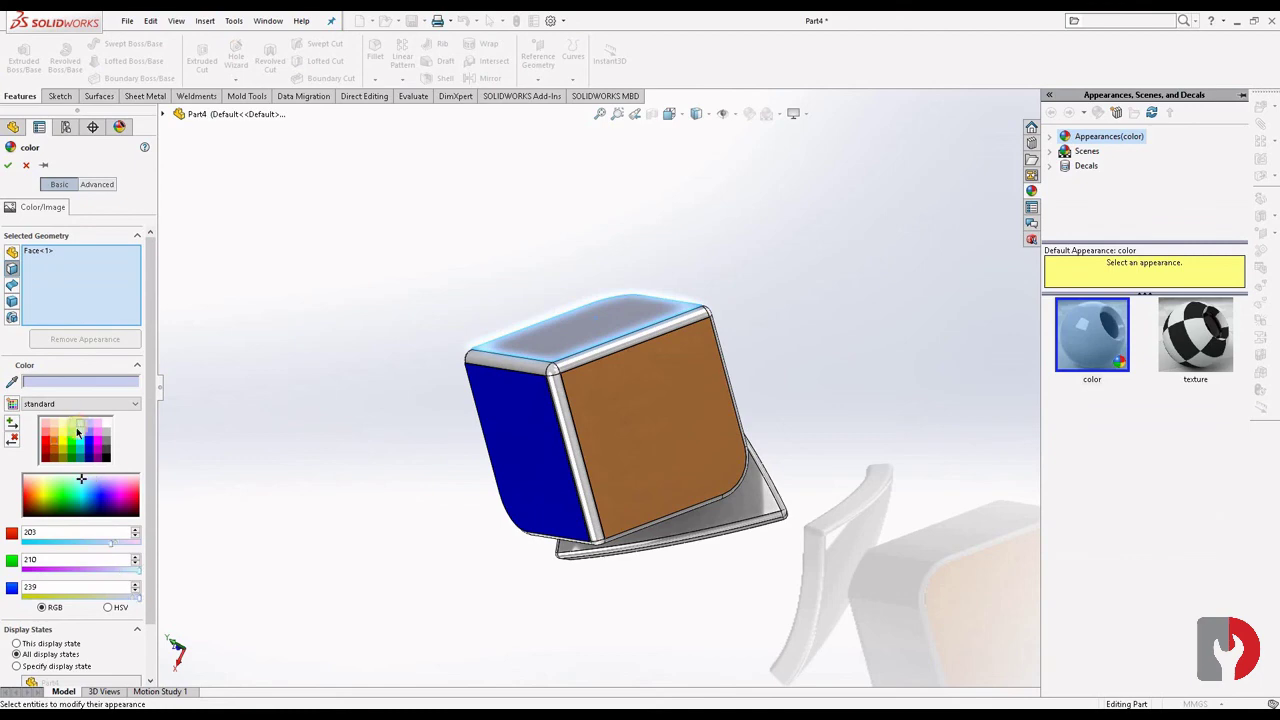
{"action": "left_click", "coordinate": [80, 424]}
{"action": "left_click", "coordinate": [8, 166]}
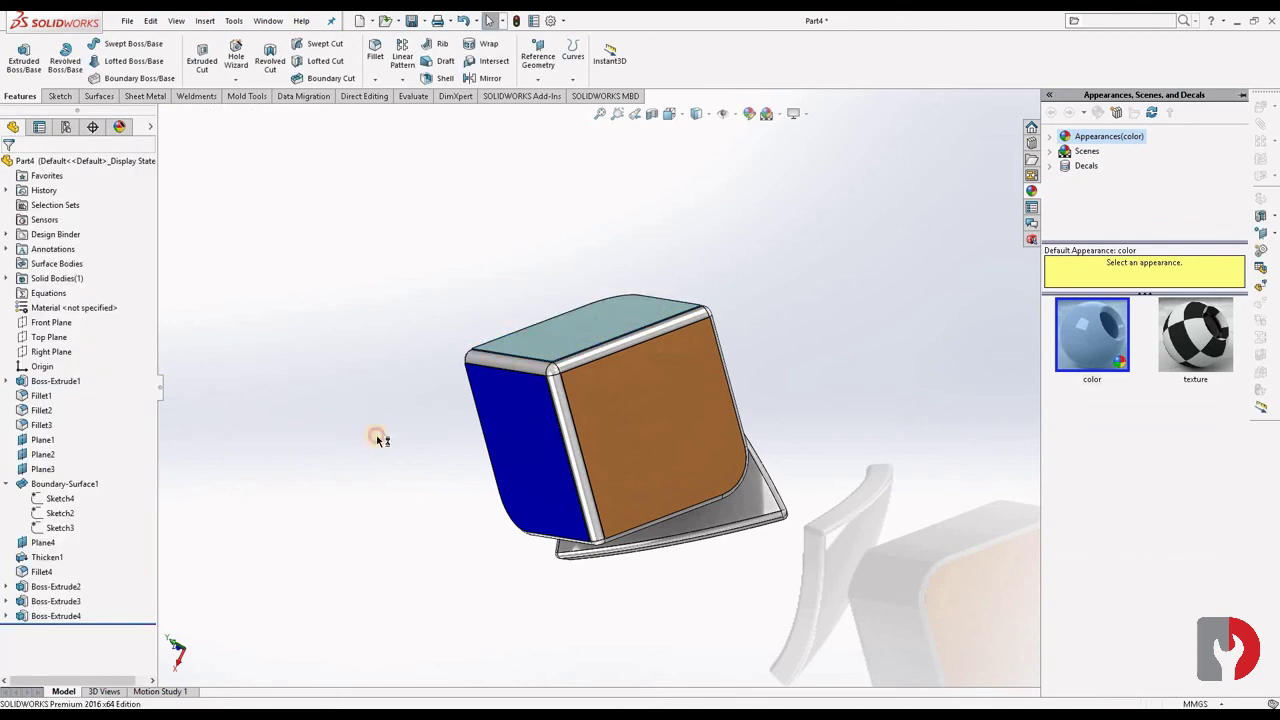
{"action": "mouse_move", "coordinate": [677, 574]}
{"action": "middle_mouse_down"}
{"action": "mouse_move", "coordinate": [756, 425]}
{"action": "mouse_move", "coordinate": [786, 520]}
{"action": "mouse_move", "coordinate": [611, 449]}
{"action": "mouse_move", "coordinate": [537, 443]}
{"action": "mouse_move", "coordinate": [519, 456]}
{"action": "mouse_move", "coordinate": [849, 537]}
{"action": "mouse_move", "coordinate": [737, 609]}
{"action": "mouse_move", "coordinate": [824, 560]}
{"action": "mouse_move", "coordinate": [826, 534]}
{"action": "mouse_move", "coordinate": [714, 569]}
{"action": "mouse_move", "coordinate": [851, 583]}
{"action": "mouse_move", "coordinate": [786, 528]}
{"action": "mouse_move", "coordinate": [937, 543]}
{"action": "mouse_move", "coordinate": [931, 571]}
{"action": "mouse_move", "coordinate": [857, 567]}
{"action": "mouse_move", "coordinate": [900, 549]}
{"action": "mouse_move", "coordinate": [828, 501]}
{"action": "mouse_move", "coordinate": [734, 508]}
{"action": "middle_mouse_up"}
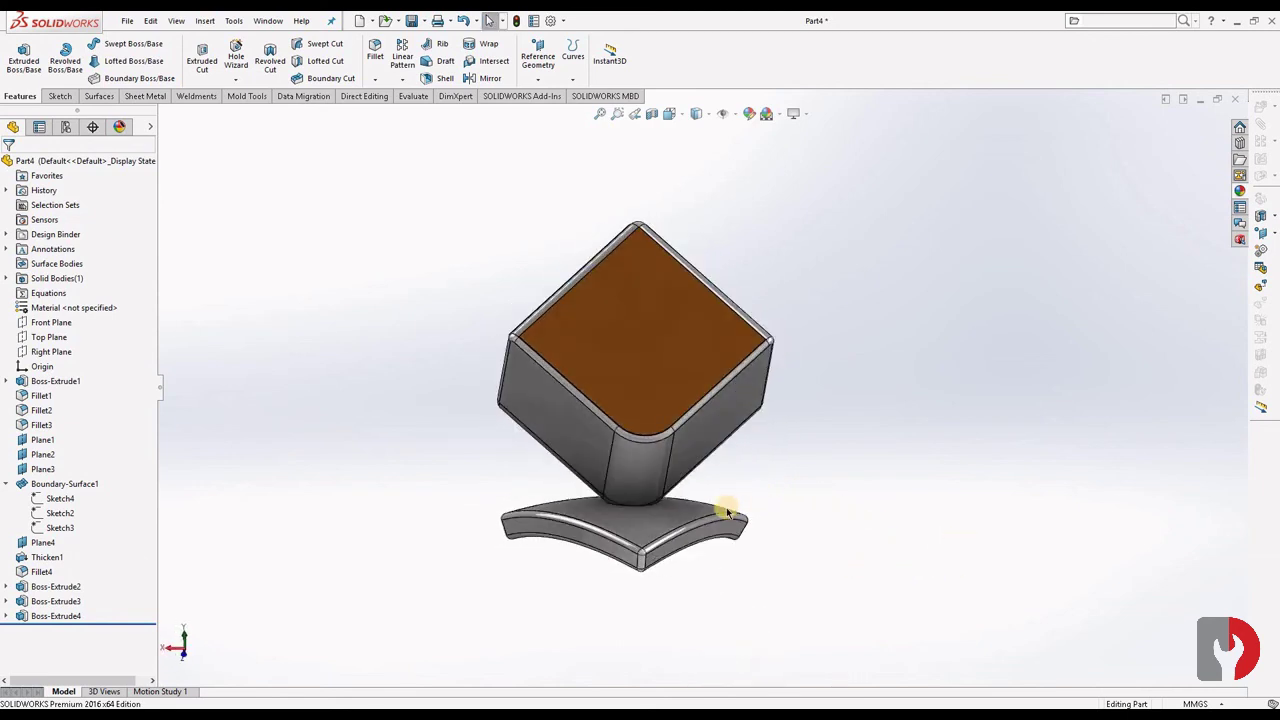